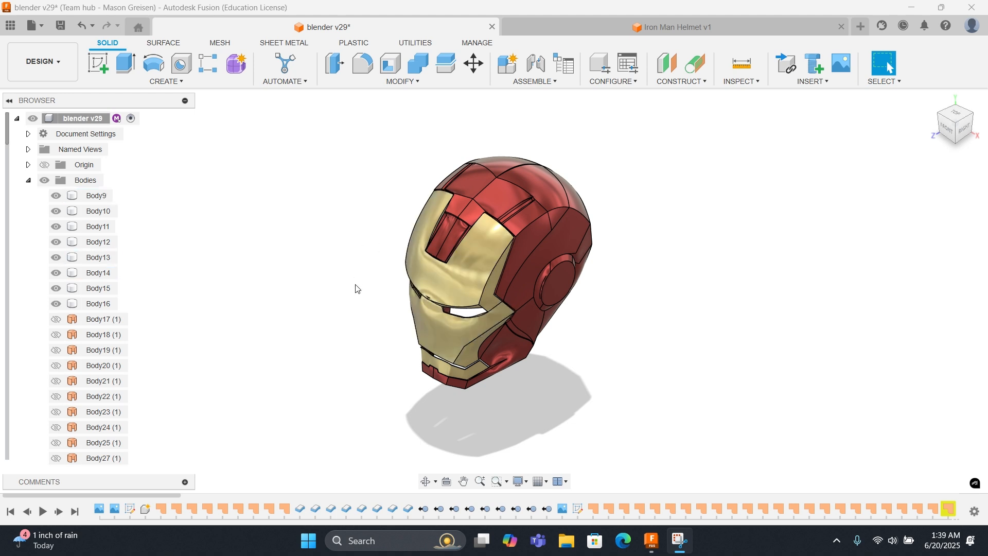
Step: Hide the faceplate bodies Body9 through Body16 and examine the remaining red helmet shell
left_click(82, 199)
left_click(99, 304, "shift")
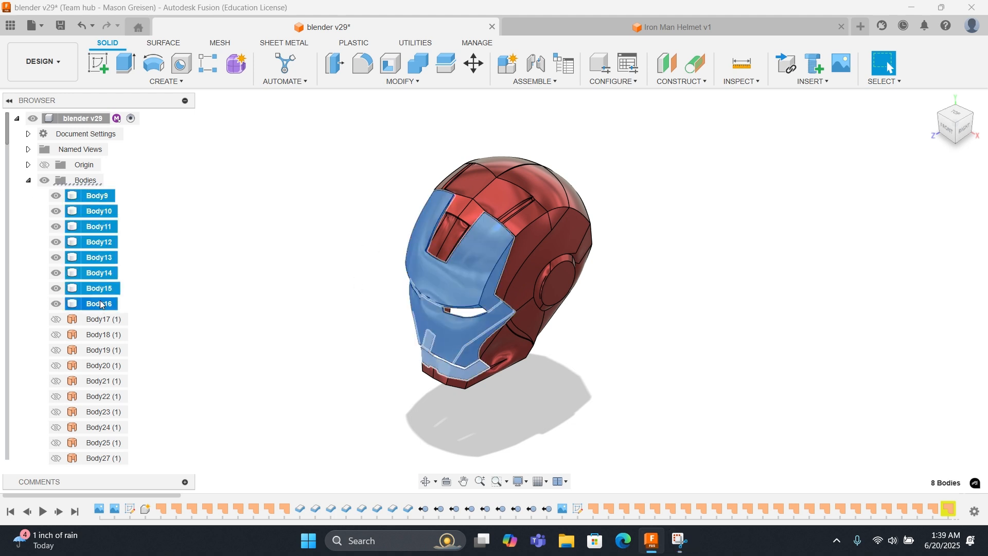
right_click(217, 249)
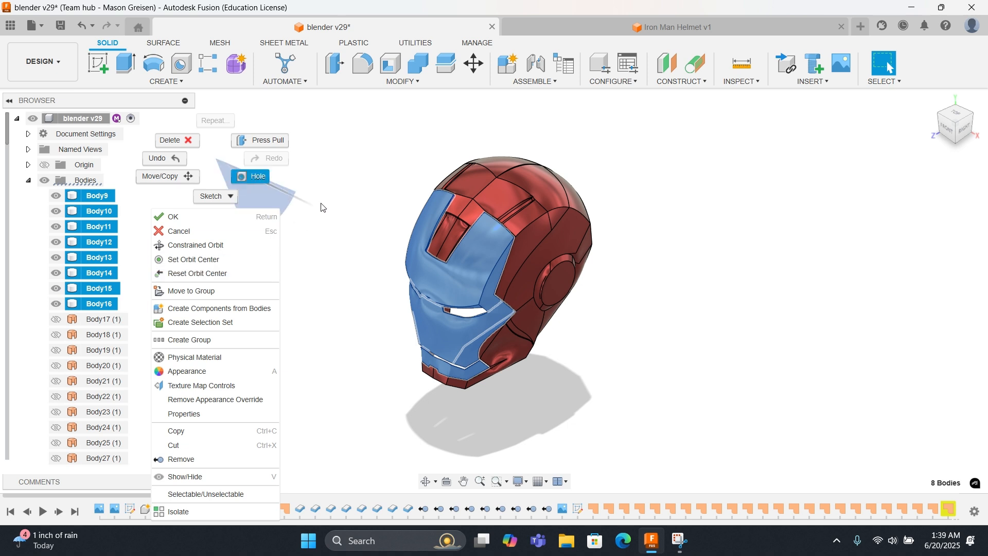
left_click(635, 29)
left_click(324, 27)
right_click(221, 252)
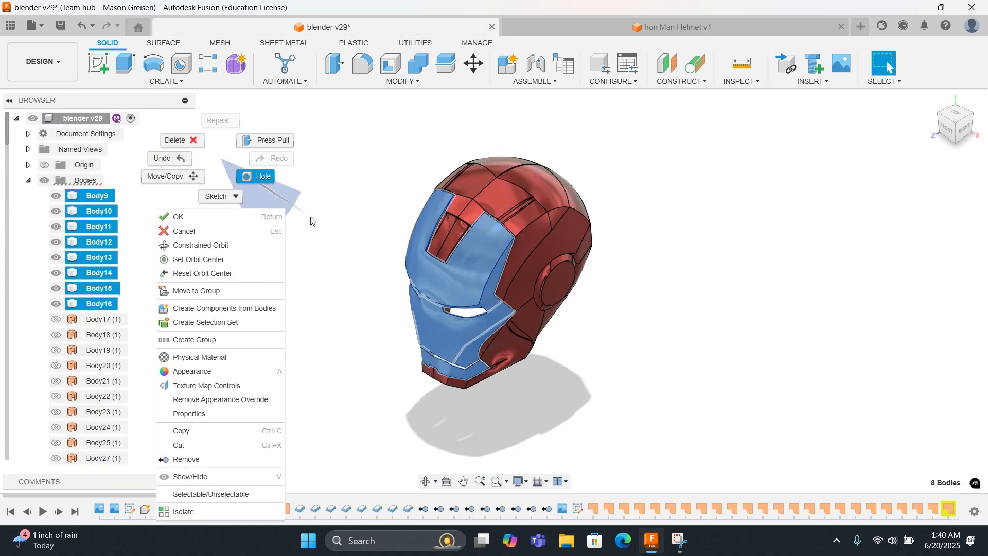
left_click(196, 478)
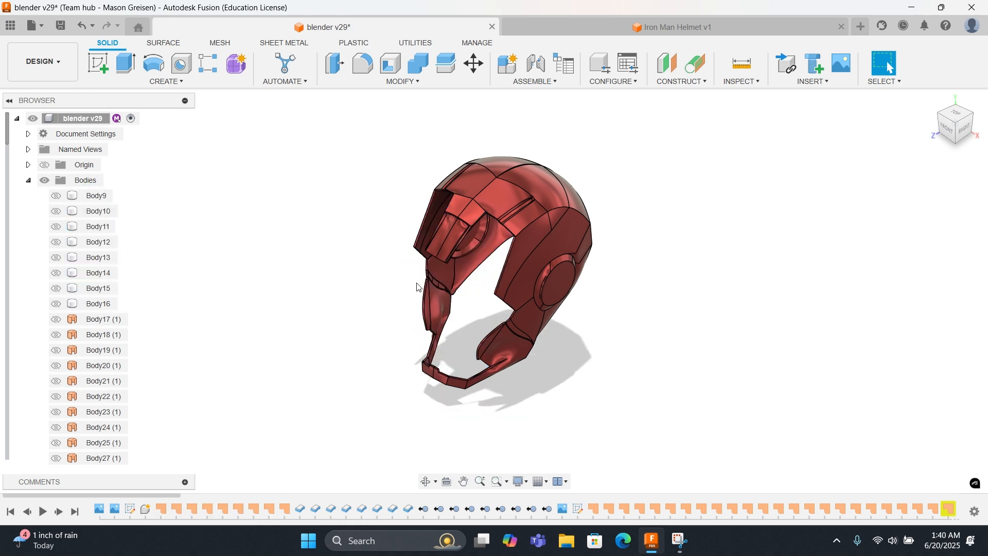
middle_click_drag(738, 250, 458, 269, "shift")
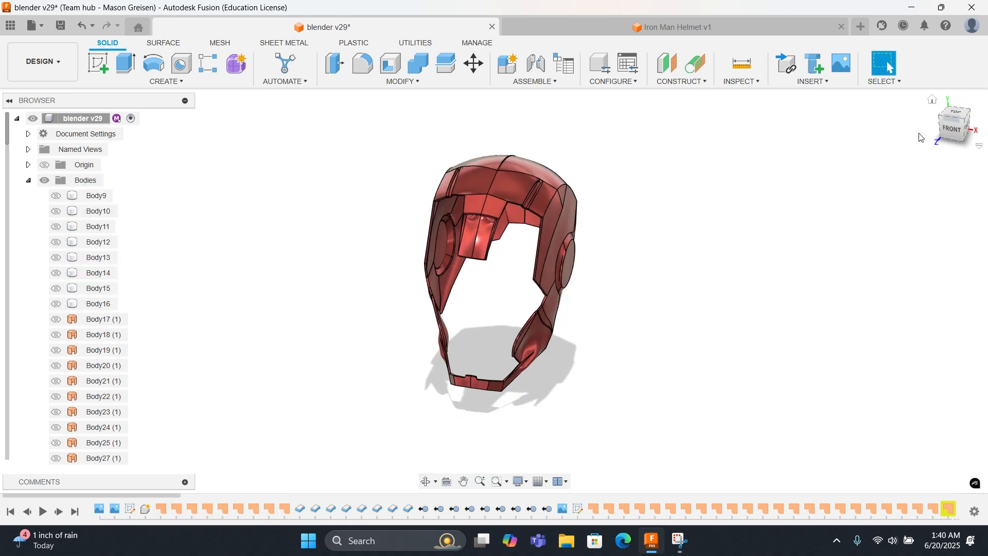
left_click(932, 97)
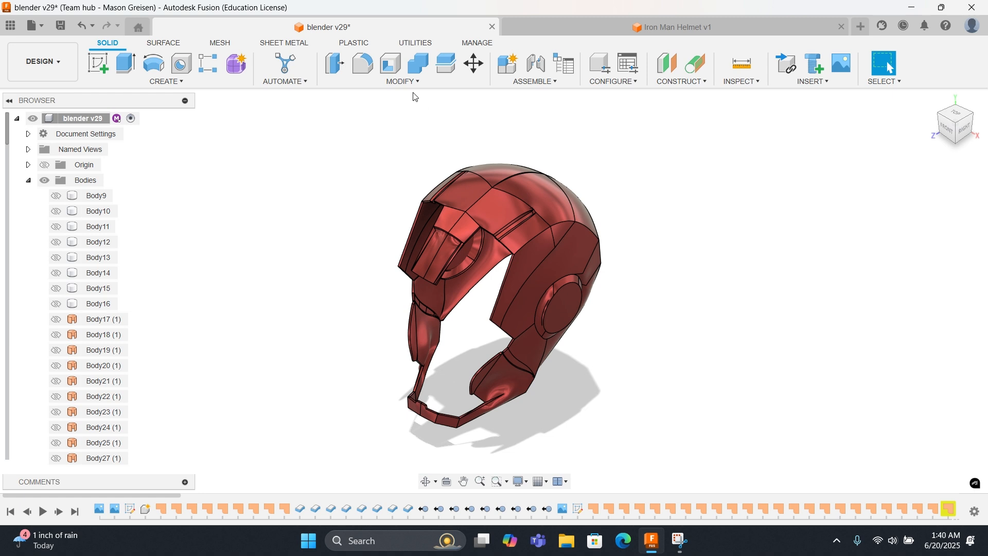
Step: Show the faceplate bodies Body9 through Body16 again
left_click(98, 195)
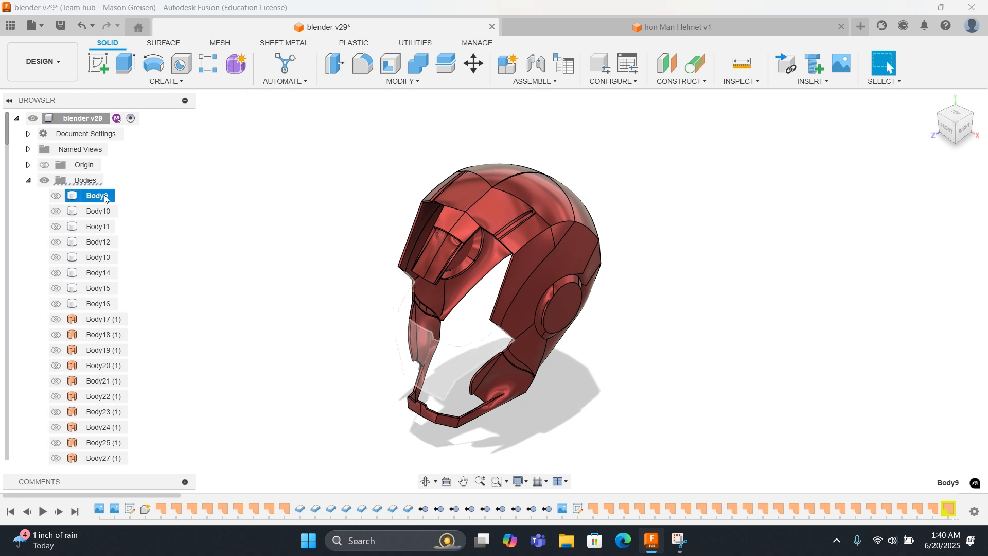
left_click(100, 304, "shift")
key("v")
left_click(216, 266)
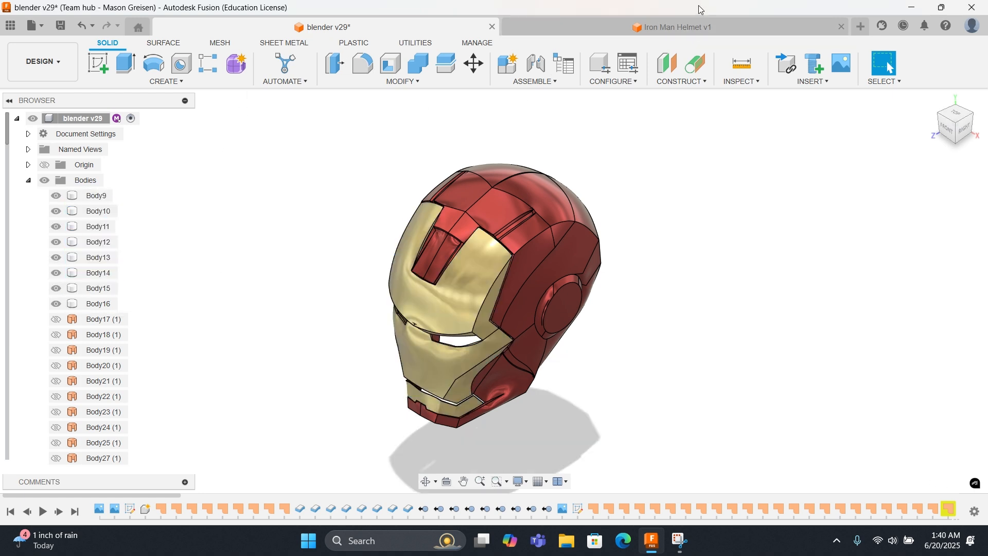
Step: Switch to the Iron Man Helmet v1 design and show its IM_FrontSide and IM_LeftSide canvases
left_click(699, 32)
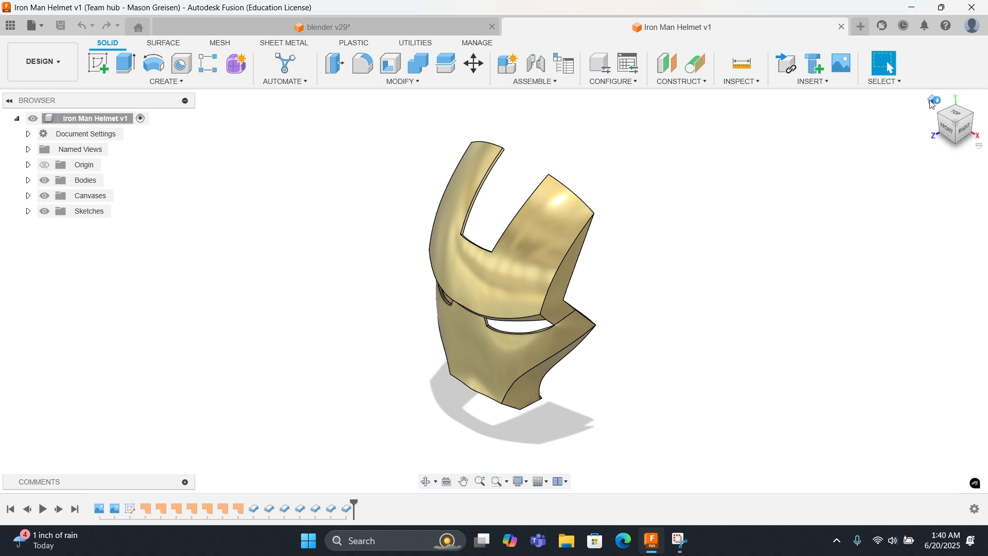
left_click(28, 196)
left_click(56, 212)
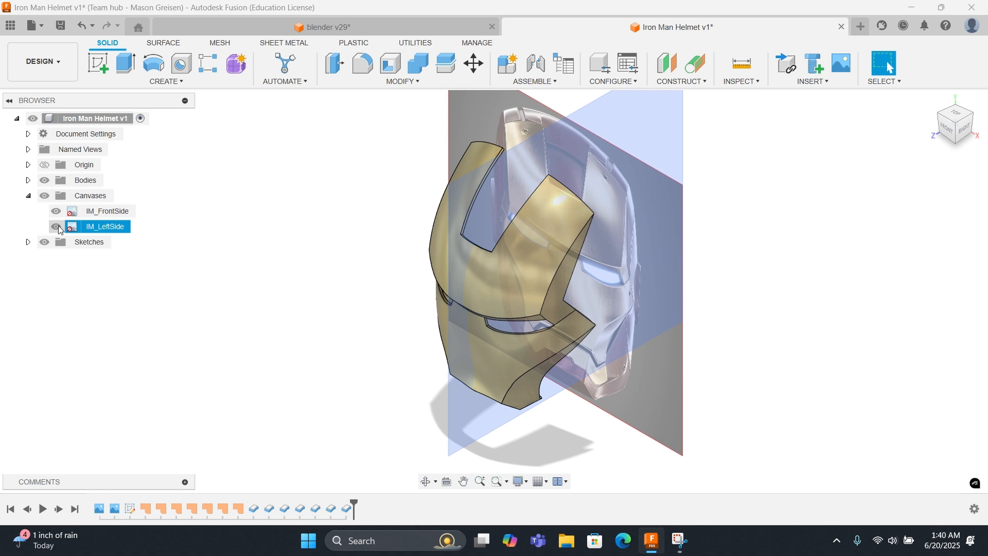
left_click(56, 227)
middle_click_drag(355, 240, 364, 220, "shift")
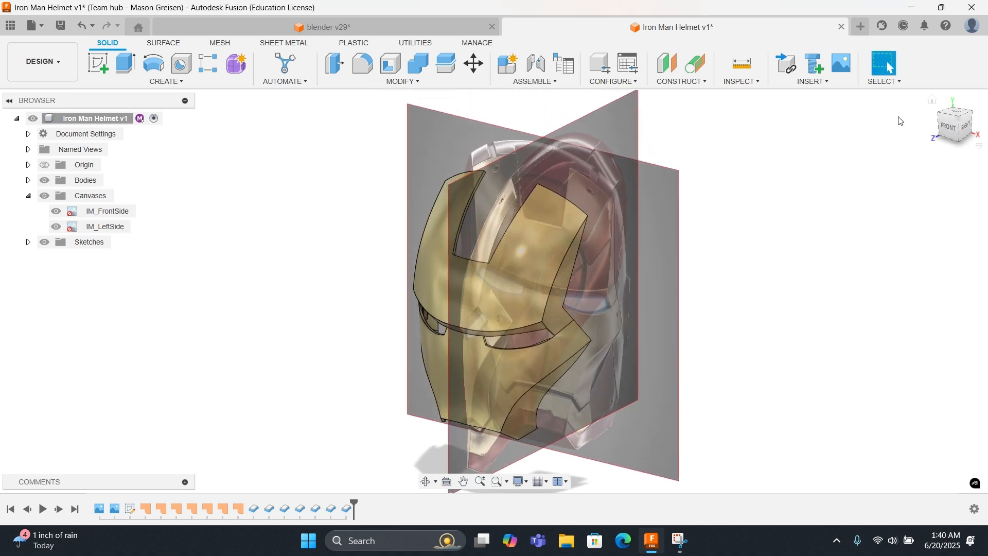
left_click(933, 99)
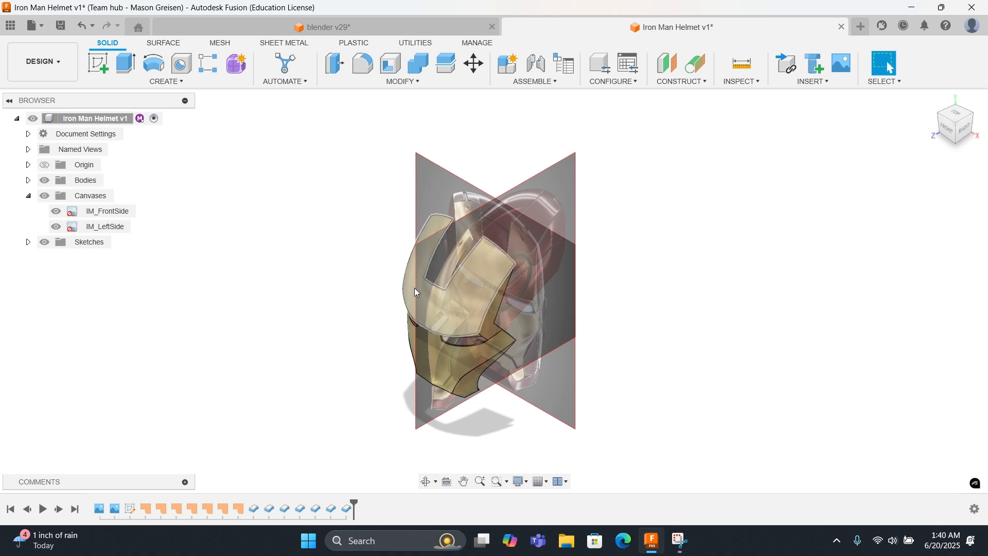
Step: Insert the image IM_BackSide1 from the computer's Downloads folder as a canvas on the XY plane
left_click(800, 83)
left_click(799, 148)
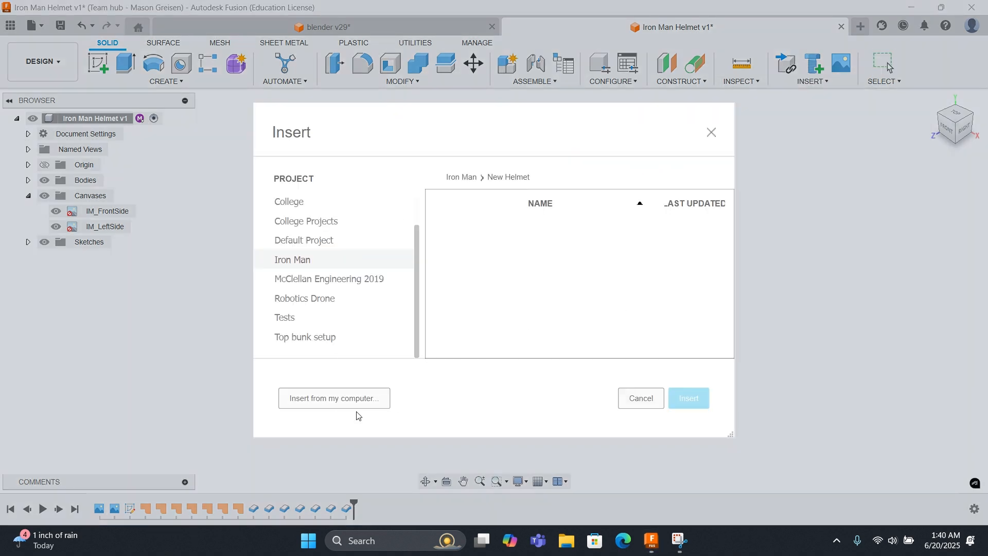
left_click(378, 399)
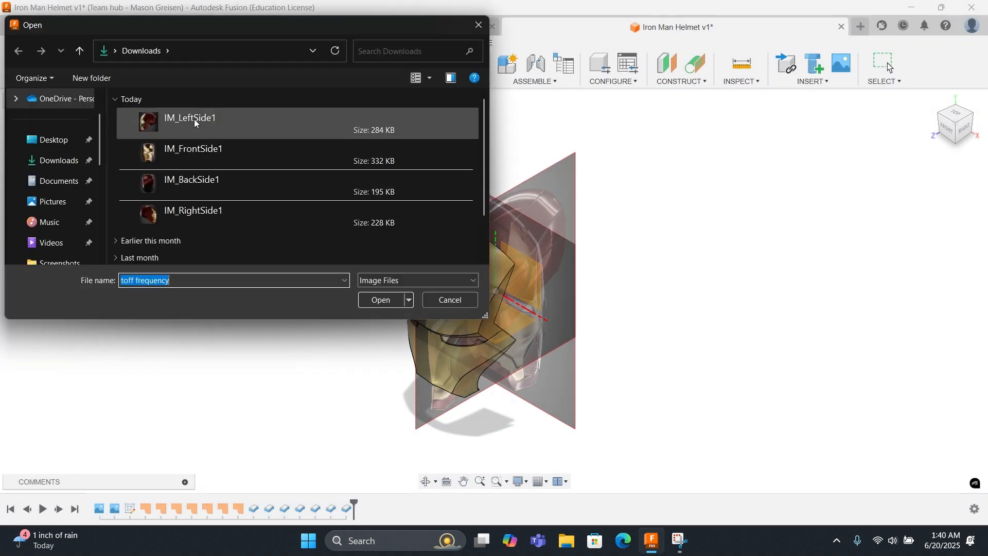
left_click(195, 183)
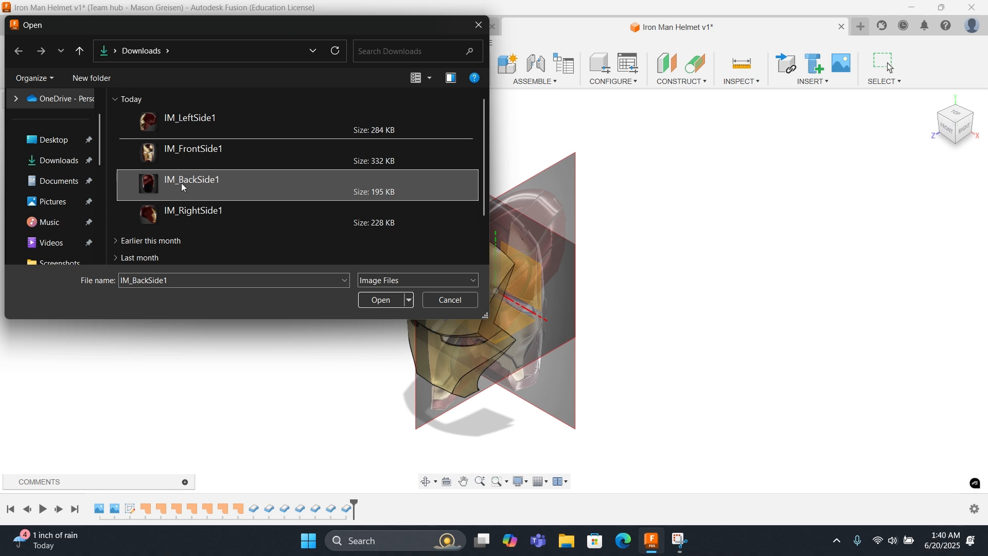
left_click(381, 300)
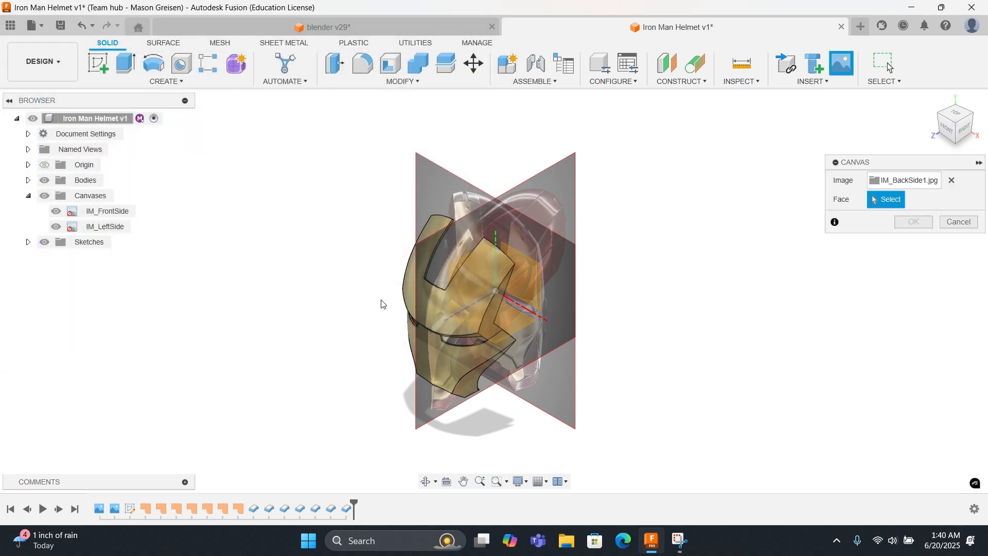
middle_click_drag(668, 252, 650, 228, "shift")
left_click(476, 270)
Step: Scale the back canvas to 17.133 in both directions to match the front canvas, and finish inserting it
scroll(540, 262, "up", 5)
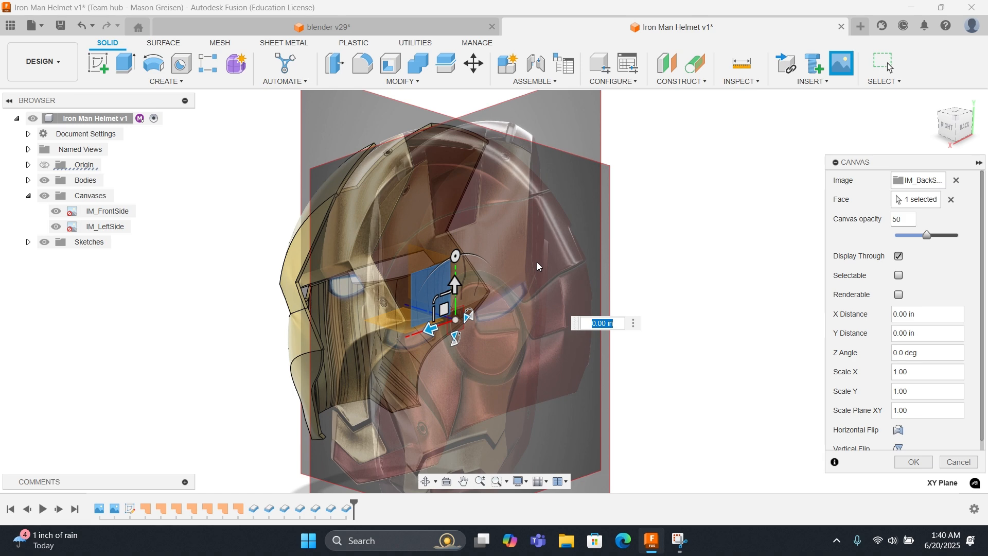
left_click_drag(445, 292, 336, 236)
left_click(947, 126)
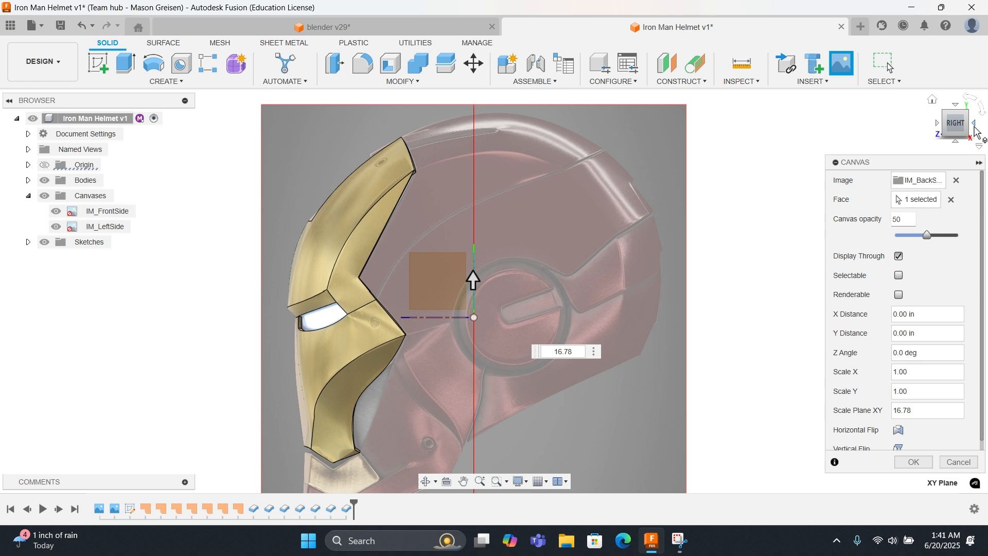
left_click(976, 125)
left_click_drag(442, 301, 431, 287)
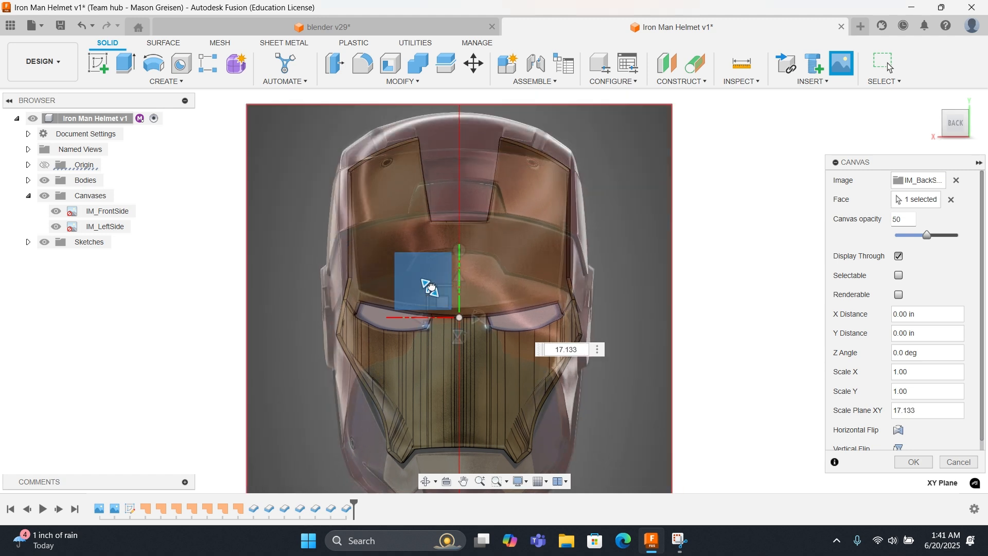
left_click_drag(431, 287, 431, 287)
middle_click_drag(483, 226, 671, 274, "shift")
left_click(929, 461)
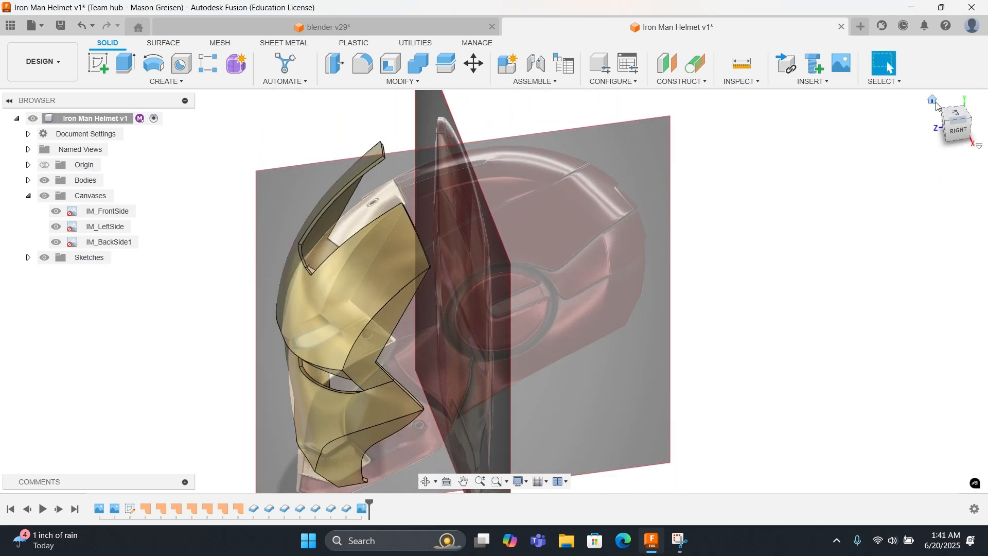
Step: Hide the IM_FrontSide canvas and compare the IM_BackSide1 and IM_LeftSide canvases around the faceplate
left_click(935, 102)
left_click(57, 230)
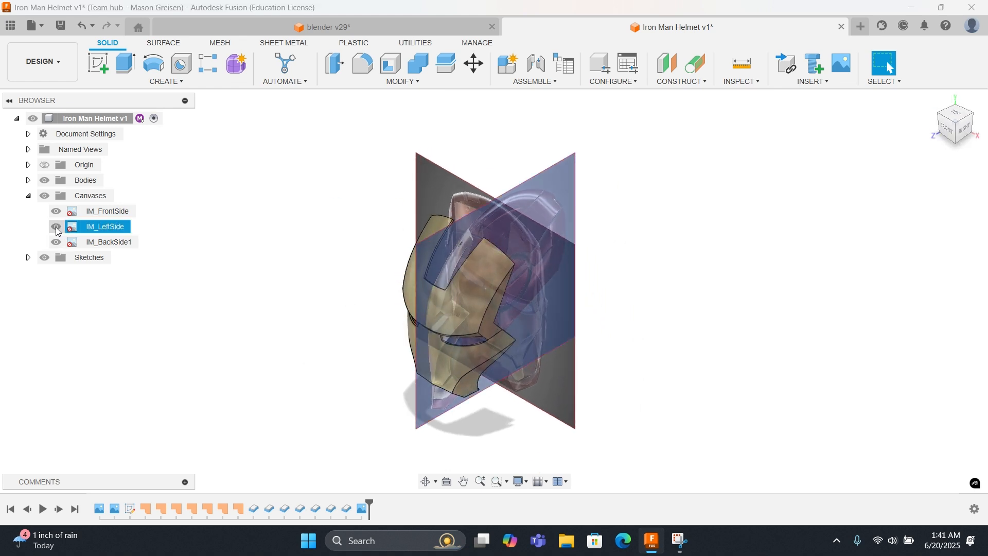
left_click(56, 227)
left_click(56, 211)
left_click(56, 227)
mouse_move(402, 261)
middle_mouse_down("shift")
mouse_move(635, 221)
mouse_move(890, 67)
middle_mouse_up("shift")
middle_click_drag(523, 244, 367, 239, "shift")
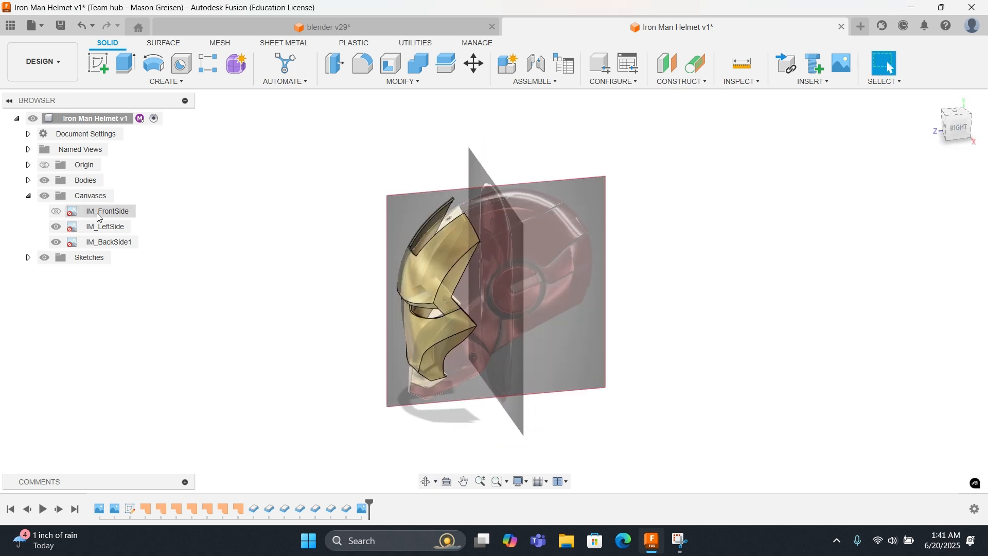
Step: Show the IM_FrontSide canvas again and hide the IM_BackSide1 canvas
left_click(58, 230)
left_click(56, 211)
left_click(57, 242)
left_click(57, 243)
left_click(57, 242)
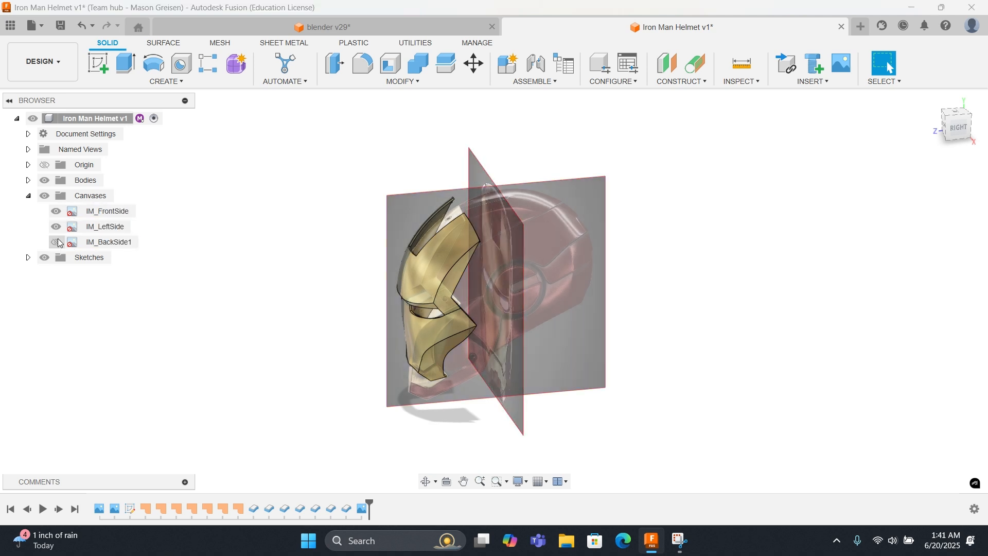
left_click(57, 243)
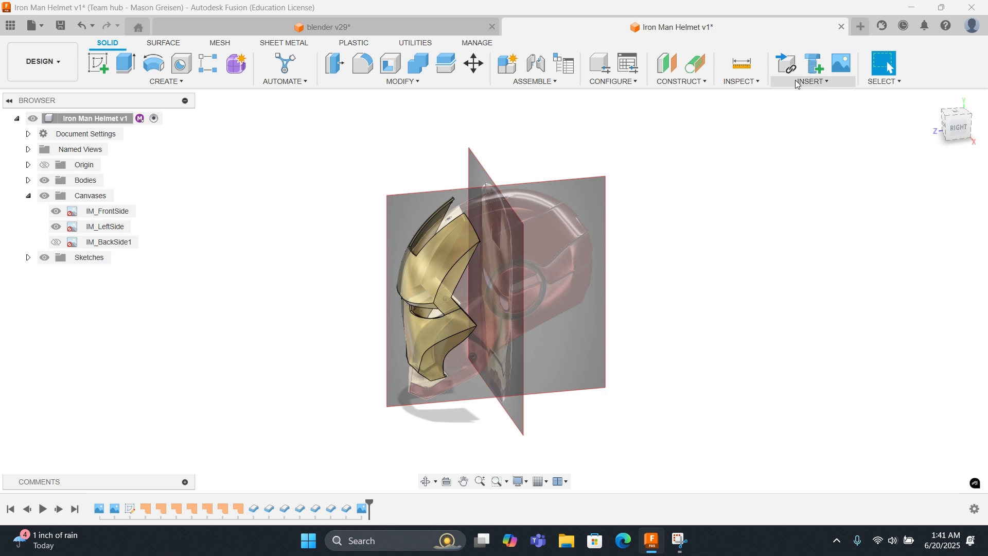
left_click(918, 97)
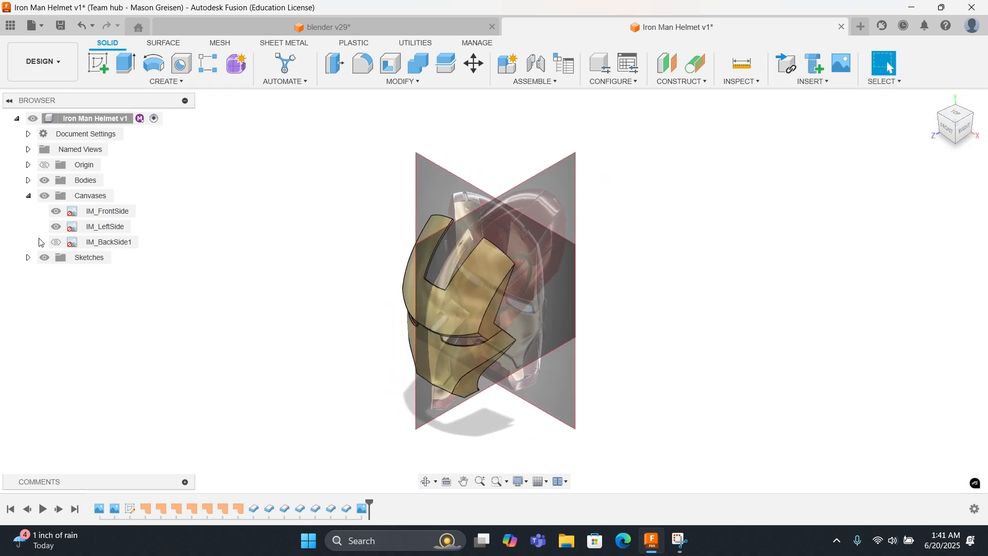
Step: Examine Sketch1's points around the faceplate, and hide the sketch
left_click(28, 257)
mouse_move(245, 262)
middle_mouse_down("shift")
mouse_move(366, 265)
mouse_move(338, 224)
mouse_move(247, 231)
middle_mouse_up("shift")
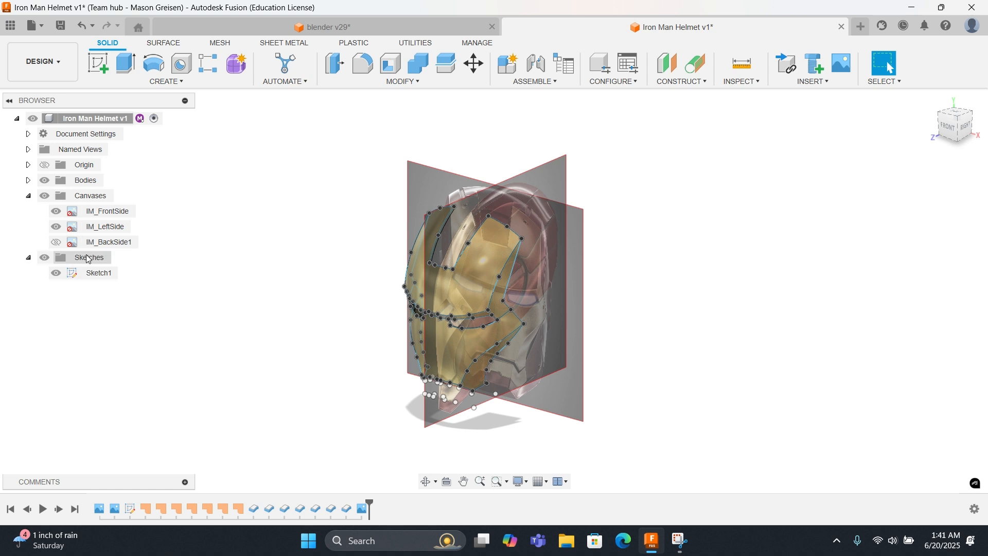
left_click(56, 273)
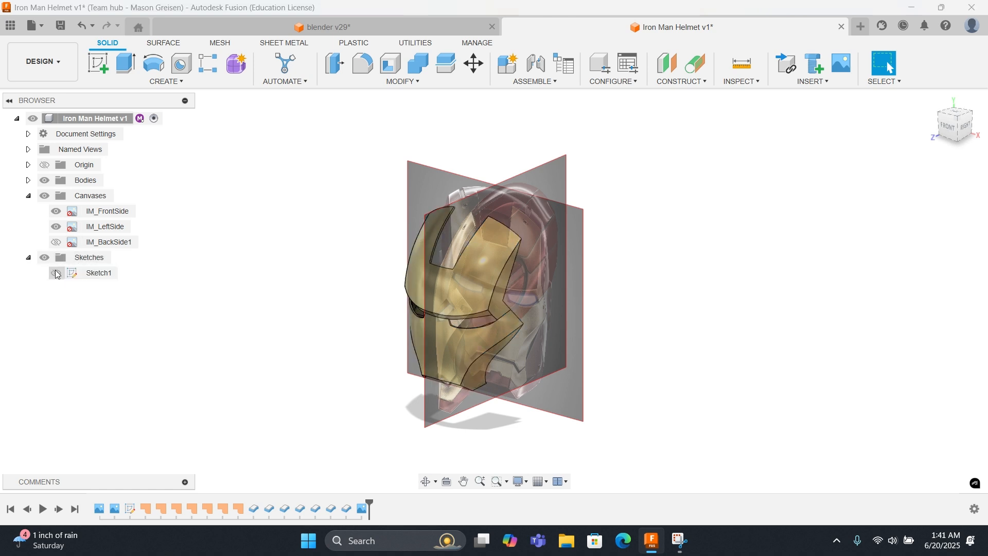
left_click(28, 257)
left_click(30, 197)
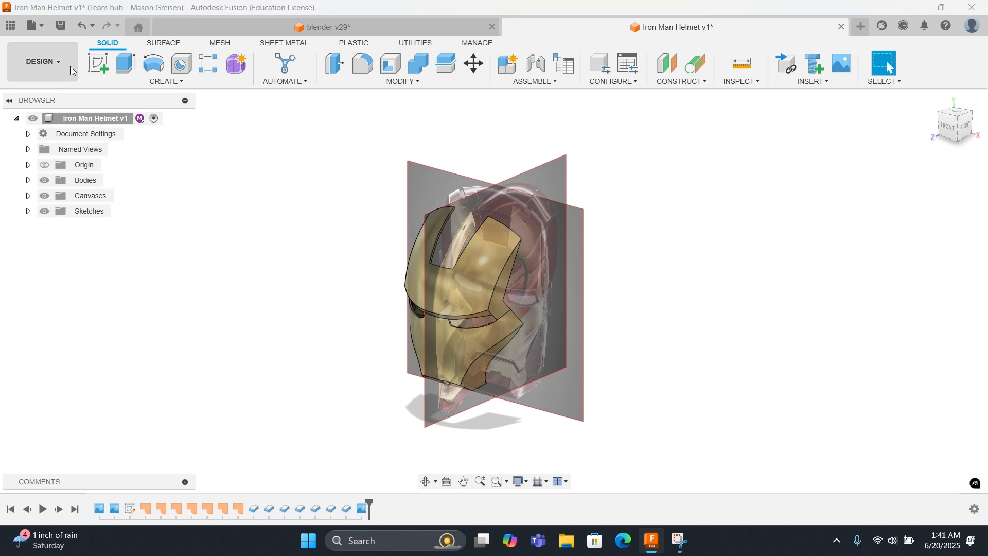
Step: Create a new sketch on the XY plane and view it straight from the front
left_click(98, 62)
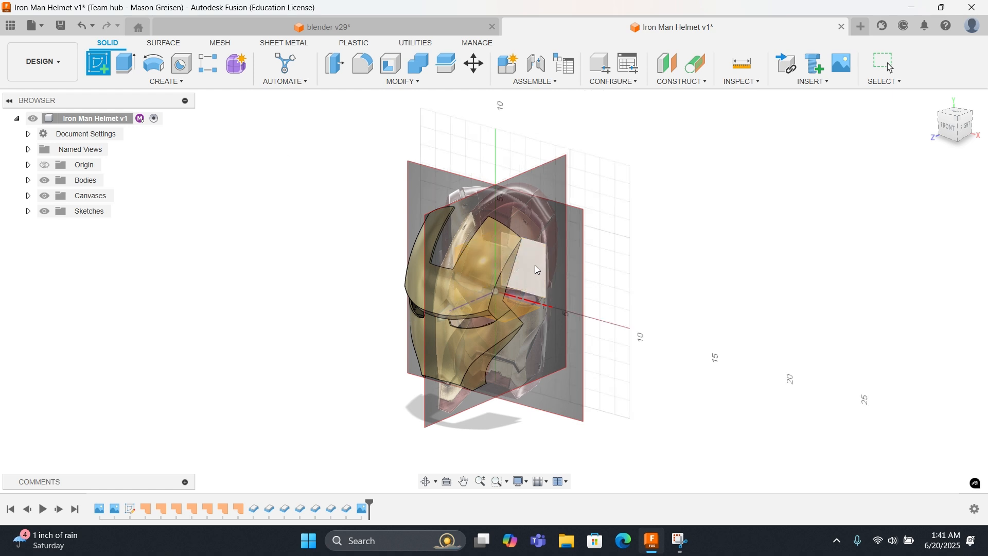
left_click(536, 270)
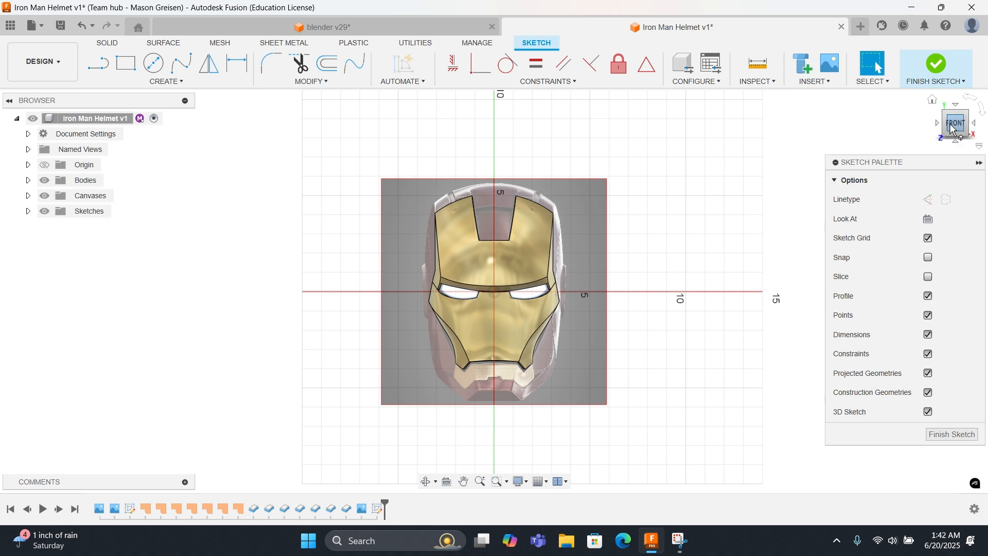
mouse_move(803, 206)
middle_mouse_down("shift")
mouse_move(775, 234)
mouse_move(707, 236)
middle_mouse_up("shift")
left_click(935, 98)
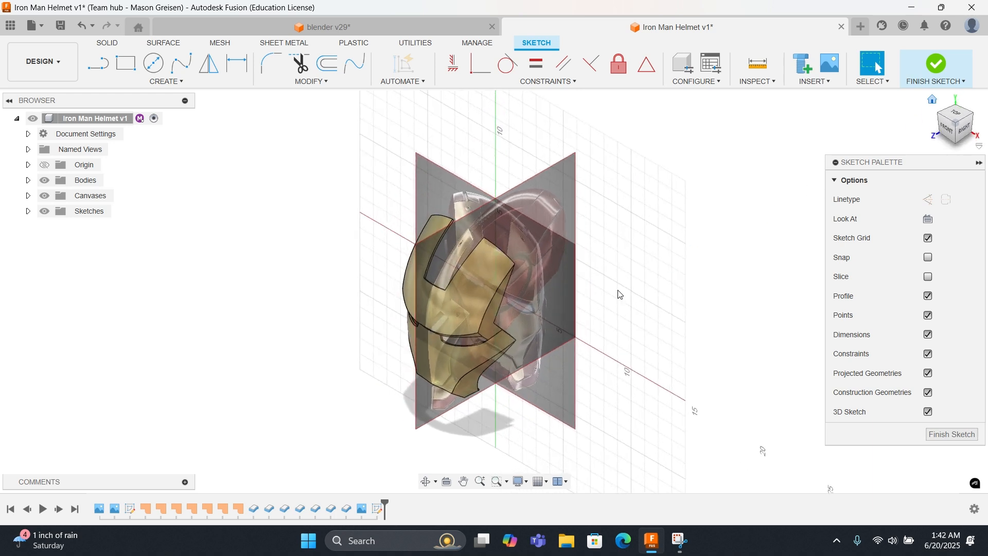
left_click(945, 127)
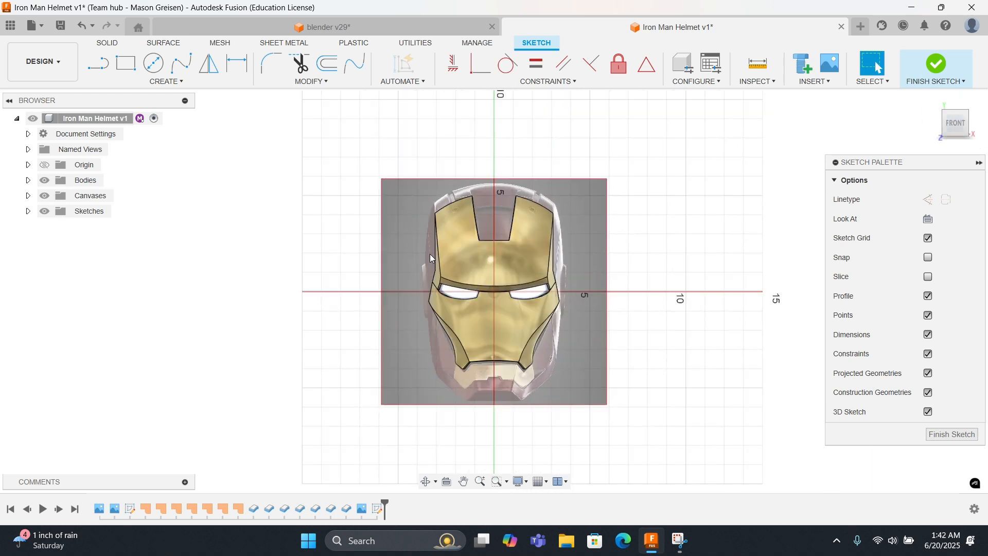
Step: Hide the IM_LeftSide canvas for the new front-plane sketch
left_click(28, 195)
left_click(56, 227)
left_click(57, 227)
middle_click_drag(638, 230, 606, 240, "shift")
left_click(949, 125)
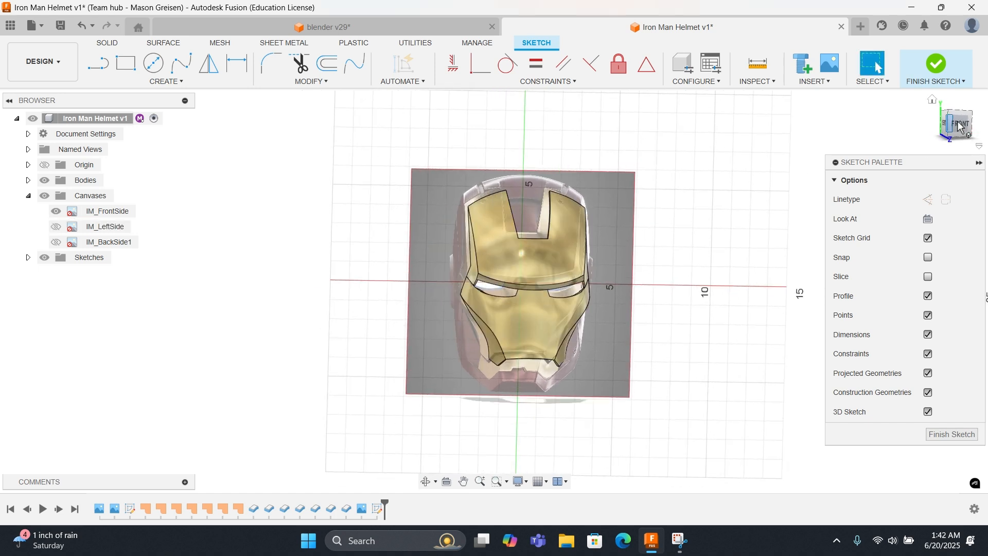
left_click(966, 125)
scroll(591, 212, "up", 5)
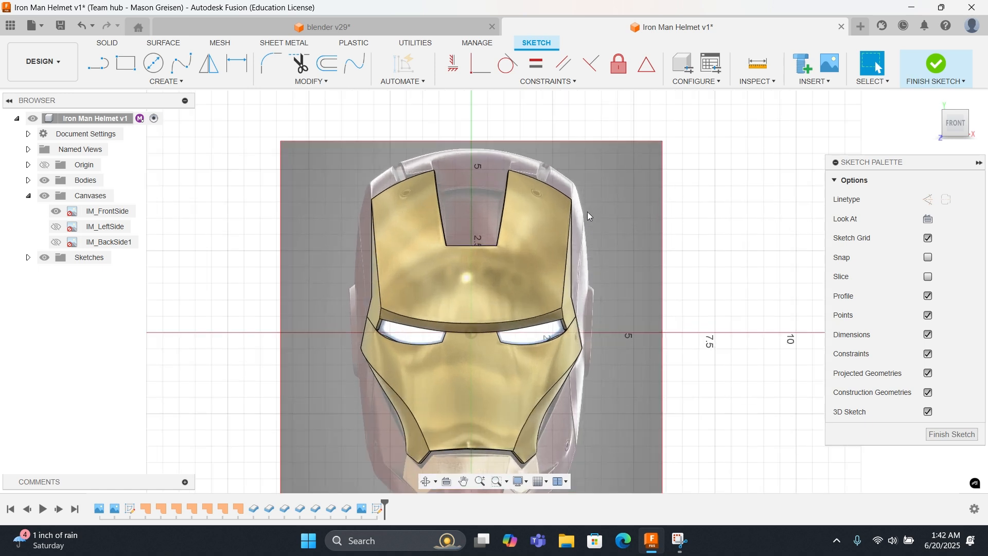
mouse_move(628, 302)
middle_mouse_down()
mouse_move(643, 226)
mouse_move(710, 90)
middle_mouse_up()
scroll(527, 342, "down", 2)
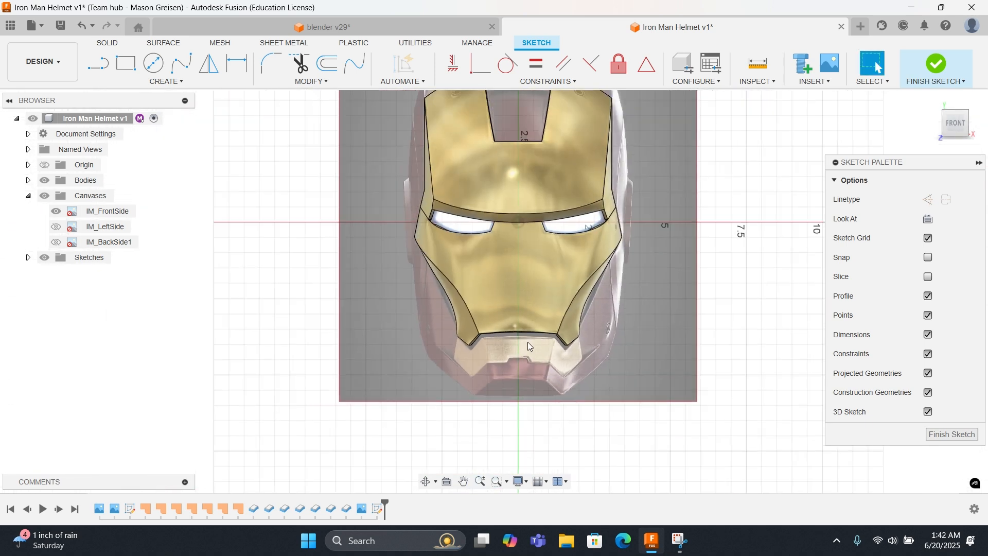
Step: Place sketch points at the four corners of the raised notch in the centre of the chin, tracing the front canvas
scroll(557, 276, "down", 2)
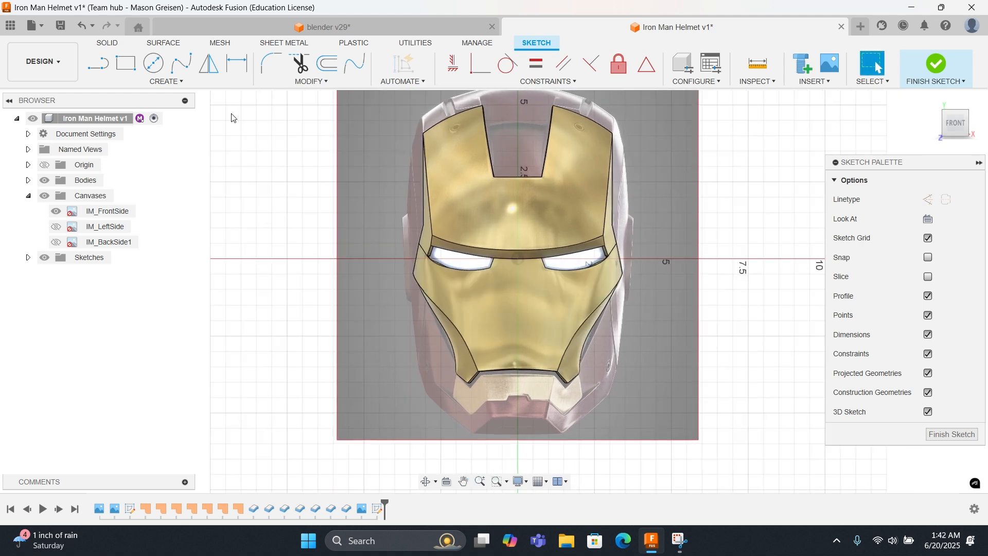
left_click(196, 81)
left_click(141, 211)
middle_click_drag(524, 171, 488, 277)
scroll(488, 274, "up", 6)
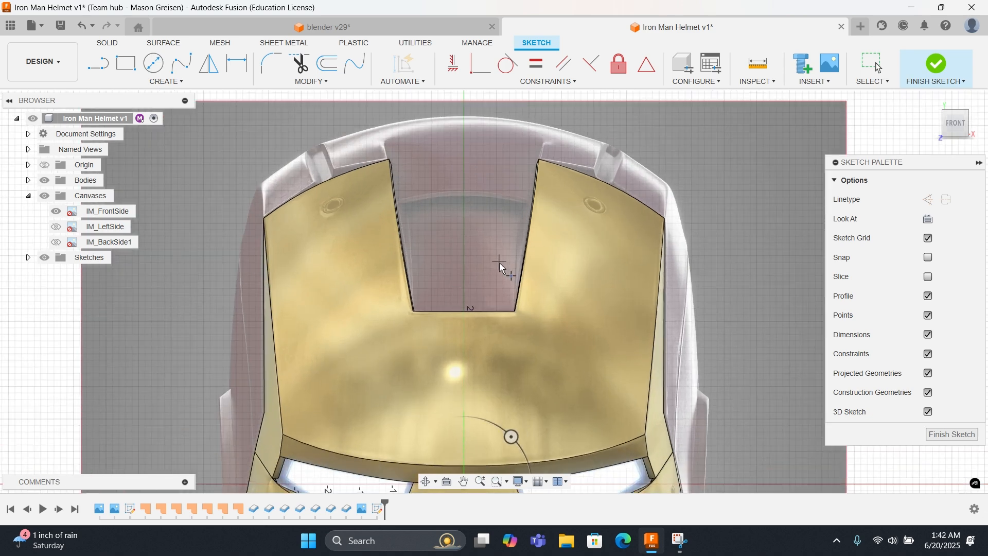
scroll(525, 251, "down", 6)
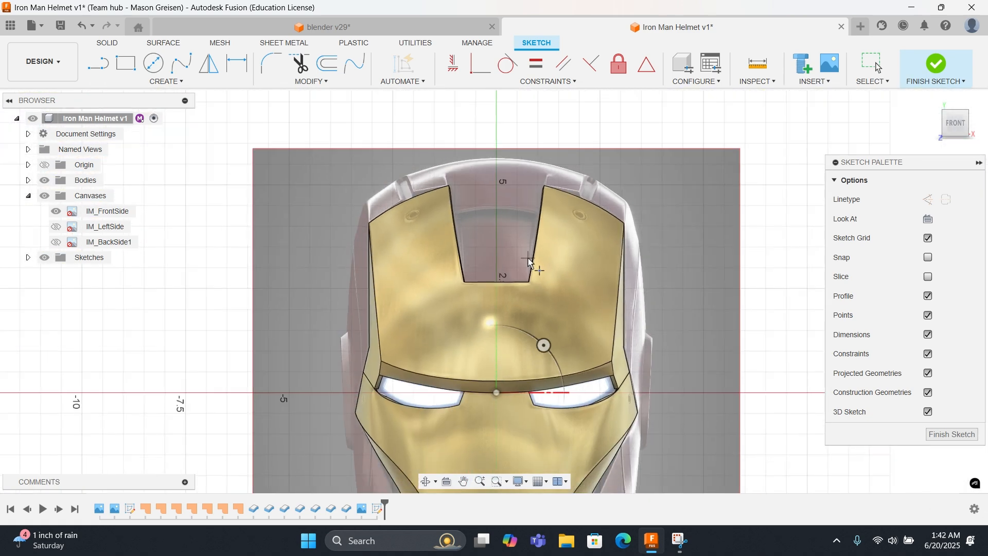
mouse_move(633, 219)
middle_mouse_down()
mouse_move(508, 198)
mouse_move(477, 172)
middle_mouse_up()
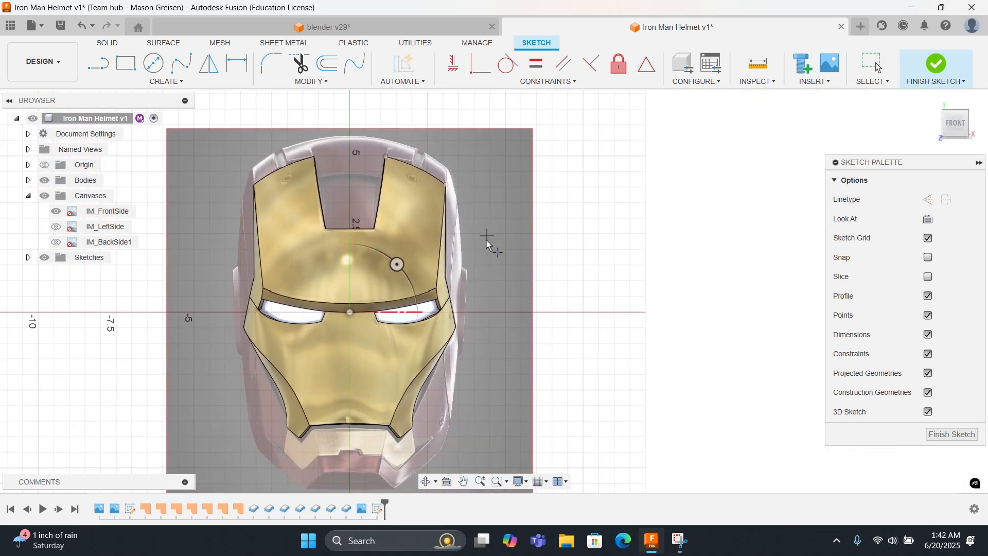
middle_click_drag(438, 292, 537, 209)
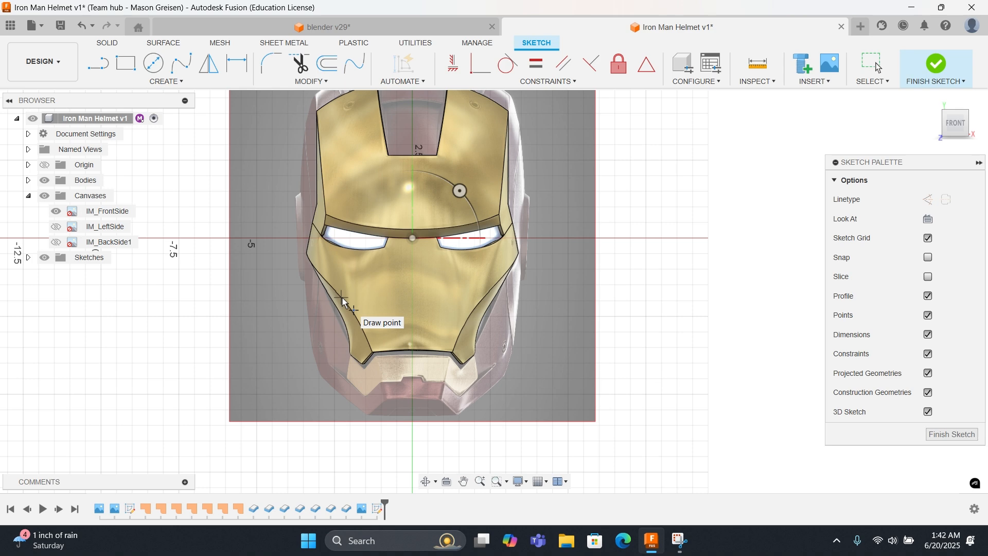
scroll(456, 390, "up", 3)
middle_click_drag(429, 356, 529, 258)
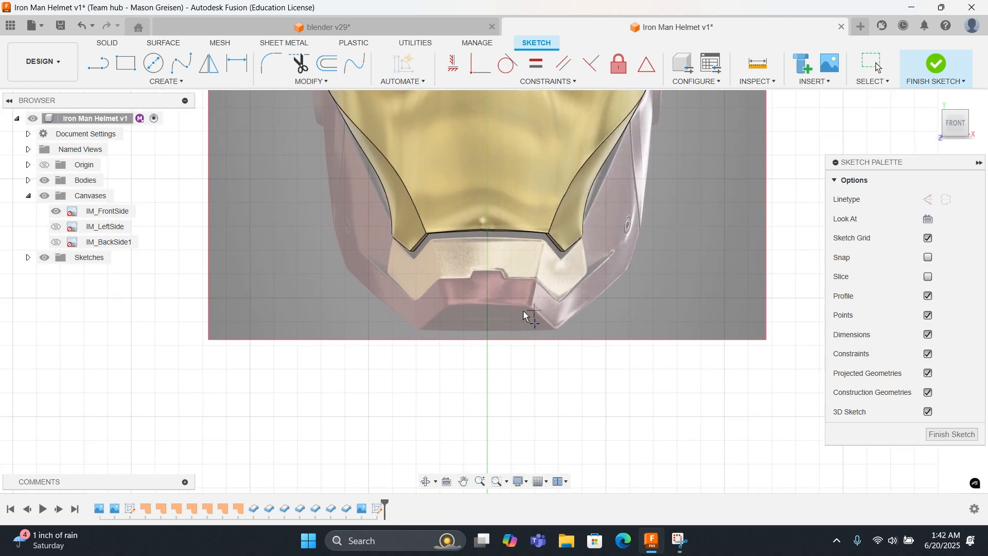
scroll(490, 296, "up", 4)
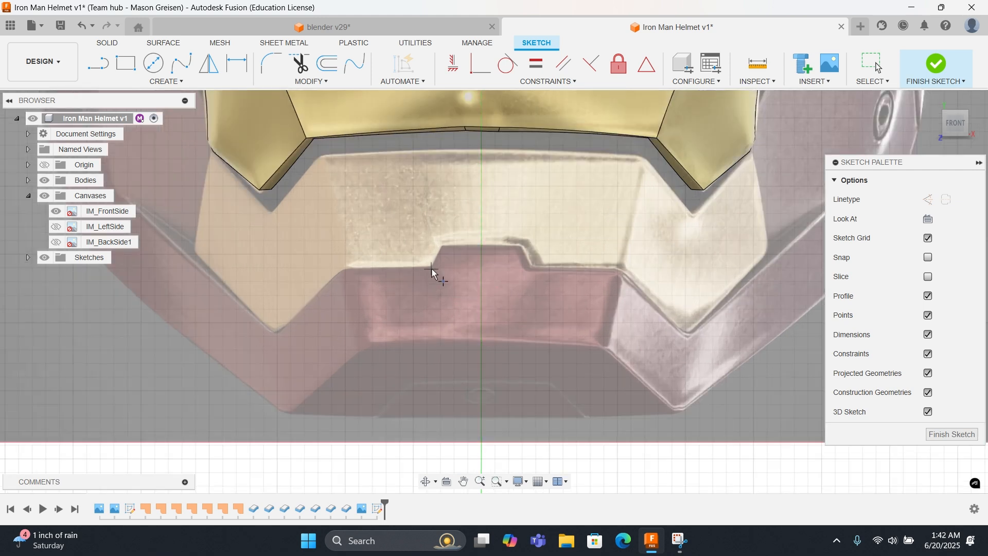
left_click(431, 268)
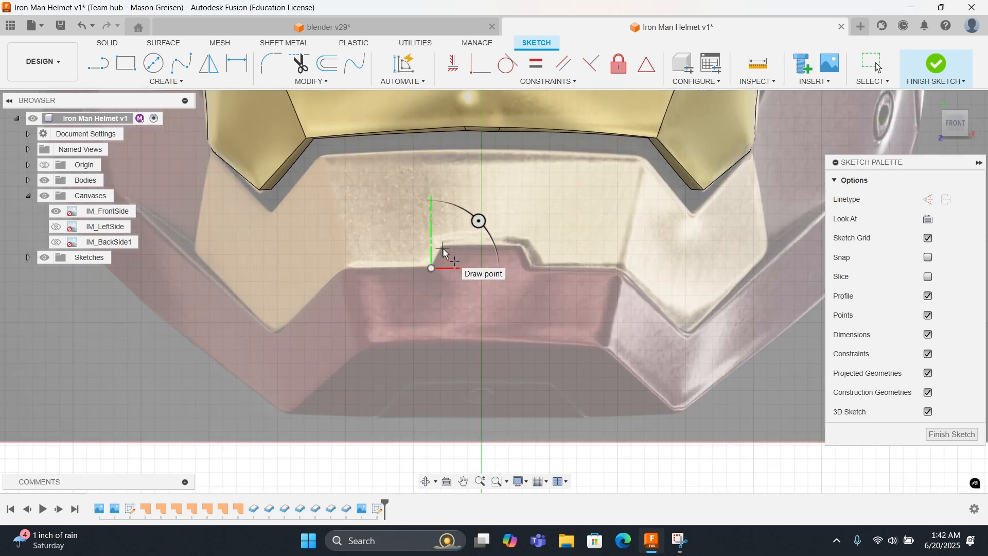
left_click(443, 246)
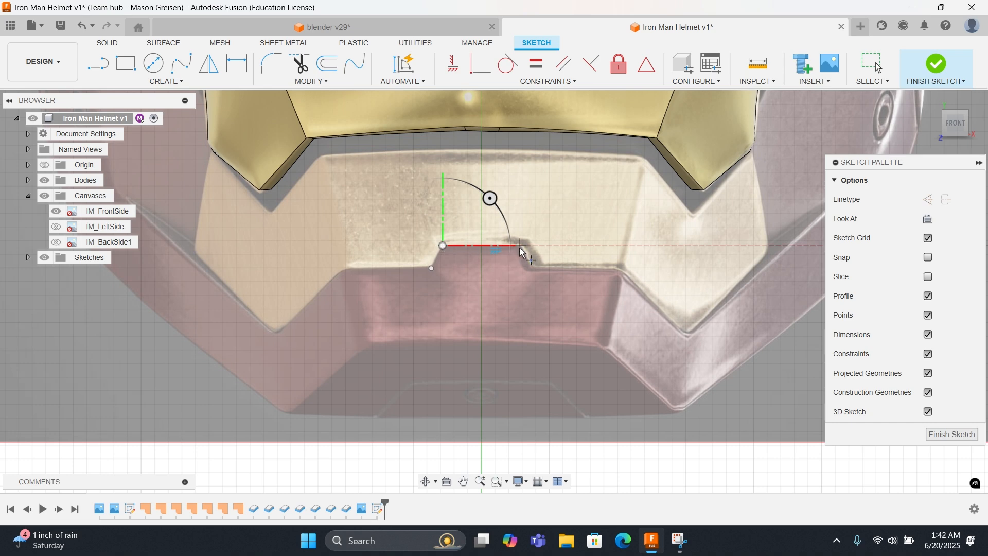
scroll(521, 249, "up", 5)
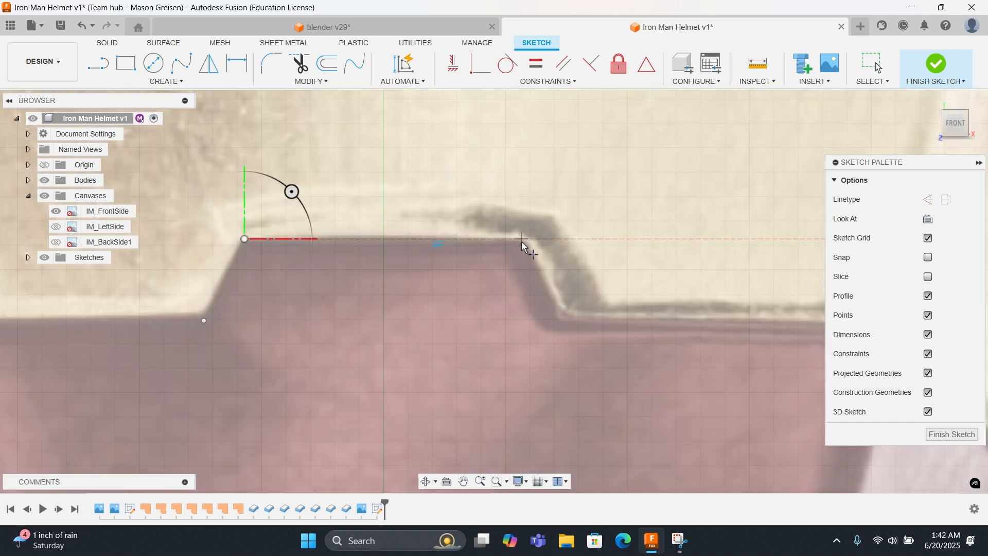
left_click(521, 239)
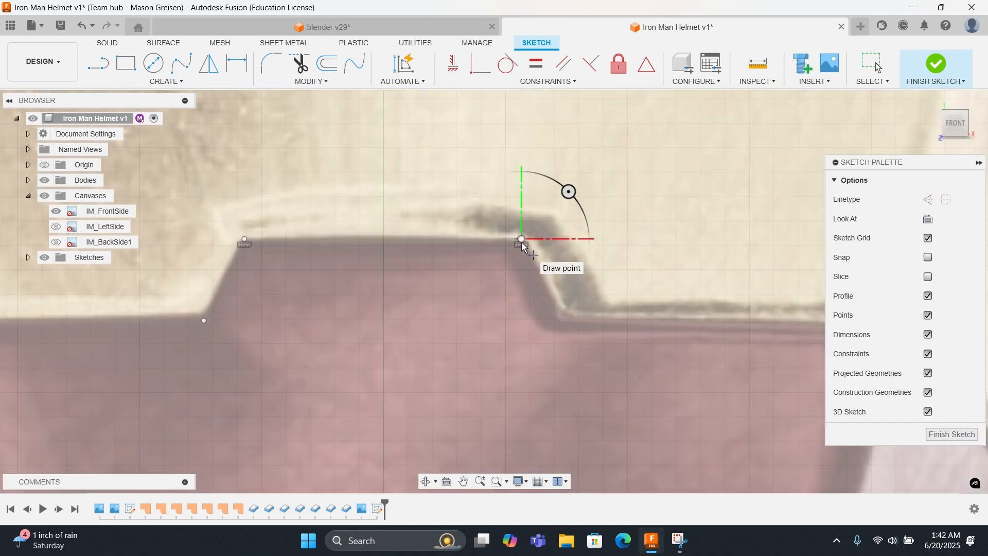
left_click(562, 320)
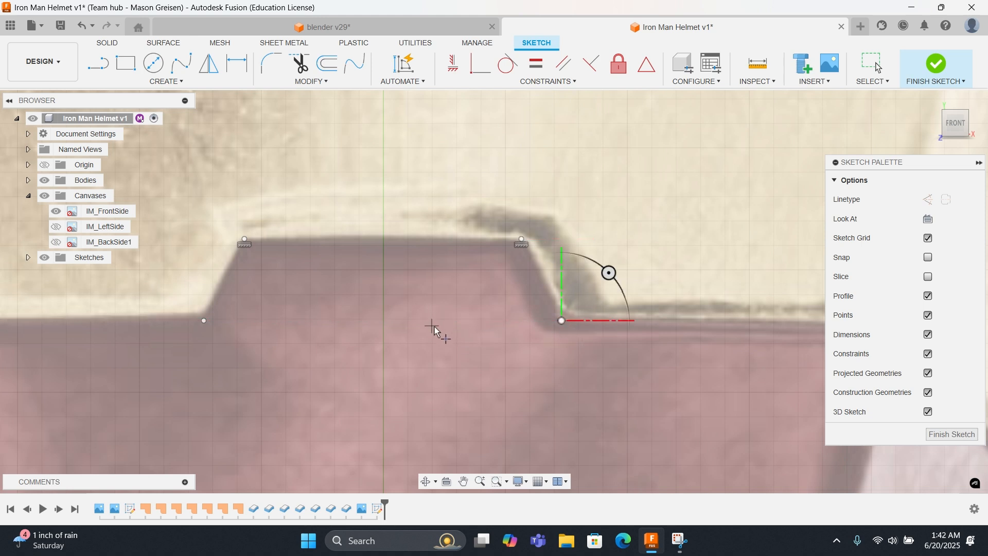
Step: Place a point at each outer end of the seam on both sides of the chin notch, level with the notch's lower corners
middle_click_drag(585, 327, 269, 303)
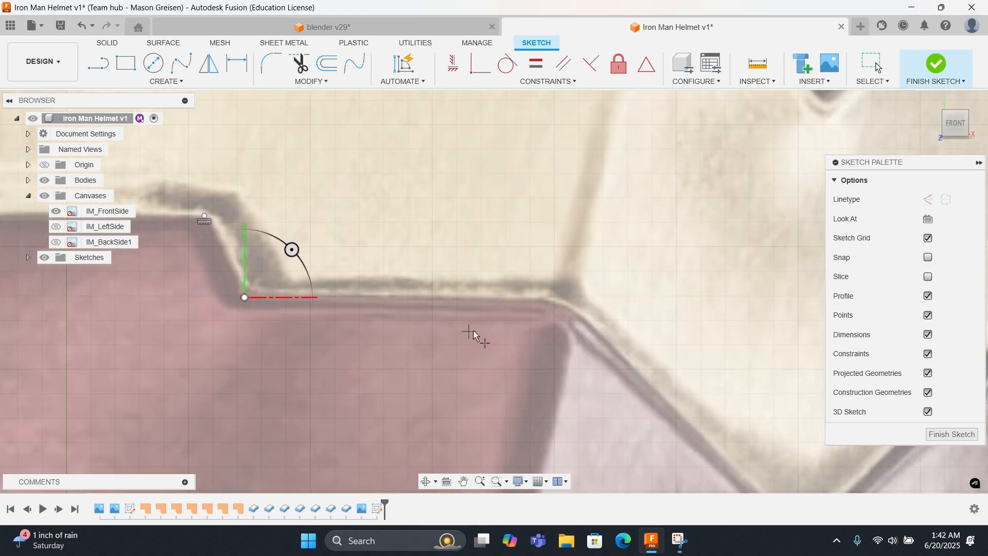
left_click(560, 298)
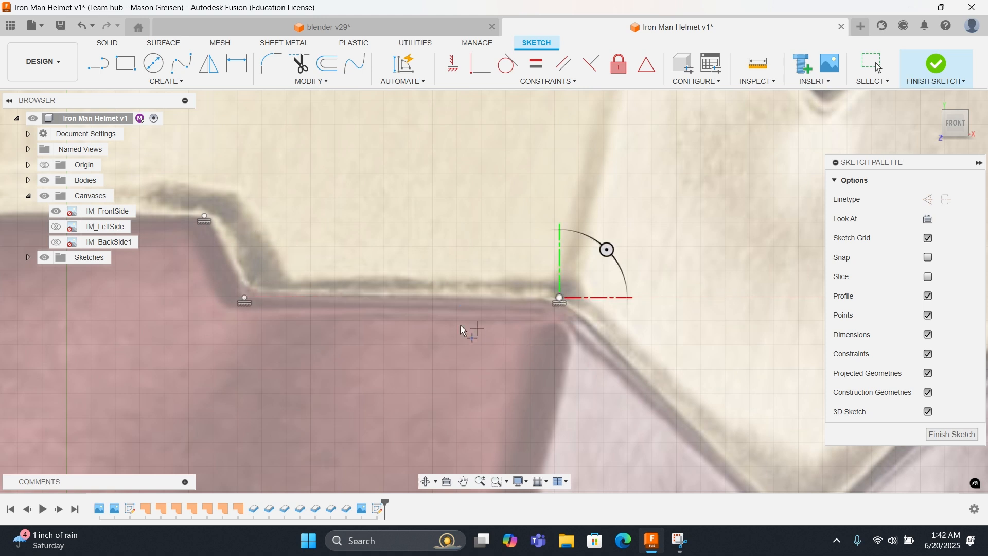
mouse_move(320, 295)
middle_mouse_down()
mouse_move(363, 304)
mouse_move(704, 282)
middle_mouse_up()
middle_click_drag(180, 300, 583, 304)
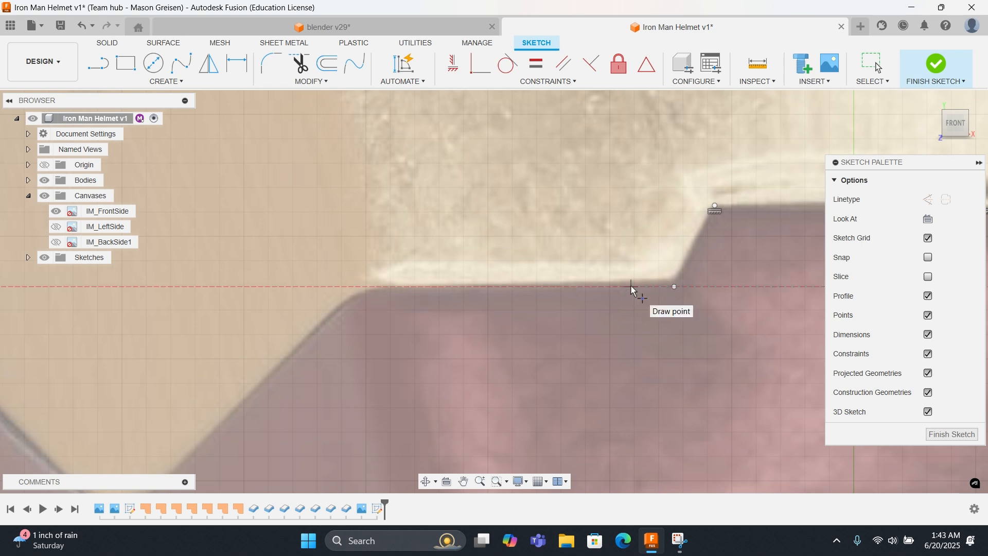
left_click(376, 286)
right_click(525, 303)
left_click(572, 302)
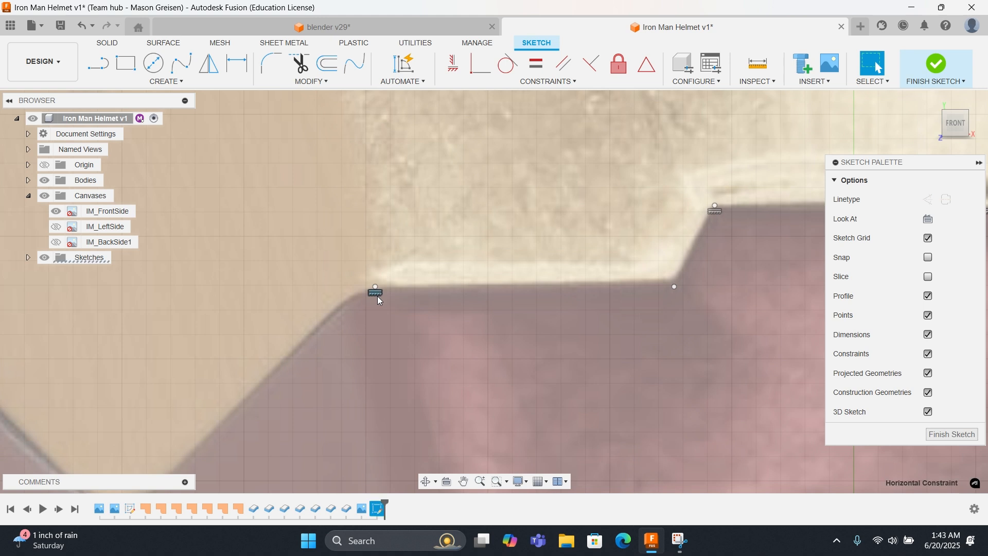
Step: Delete the three chin points on the left side of the vertical centre axis
middle_click_drag(553, 257, 98, 258)
scroll(165, 261, "down", 4)
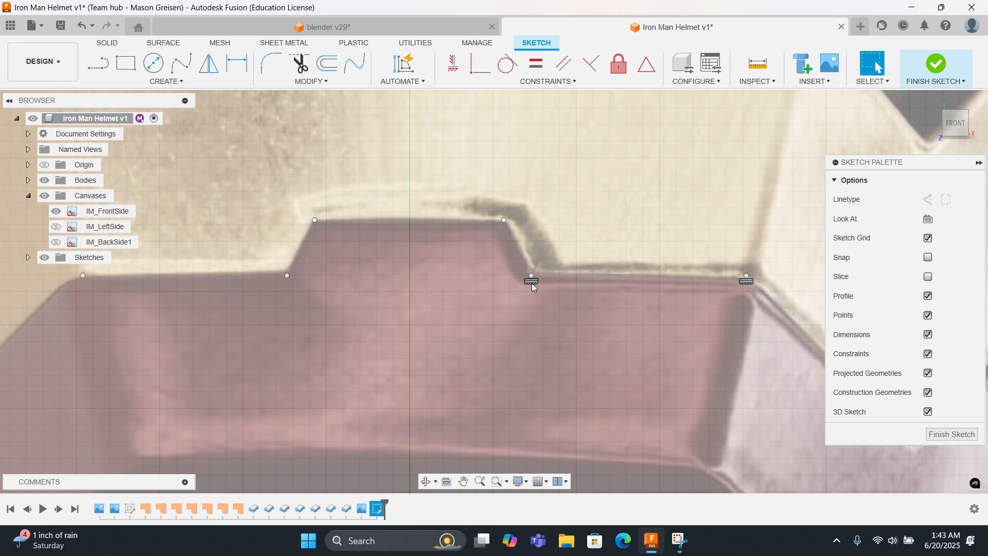
scroll(378, 270, "down", 8)
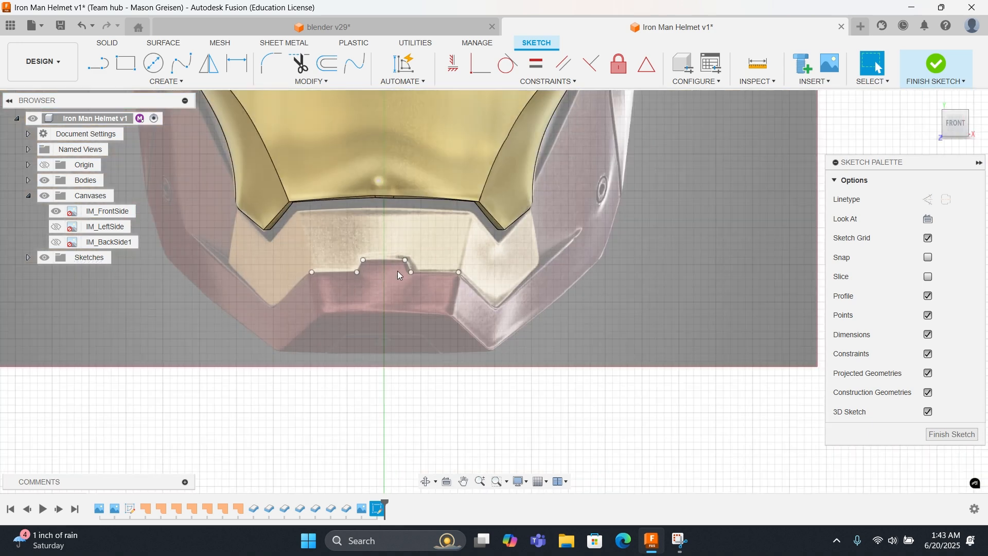
scroll(363, 260, "down", 10)
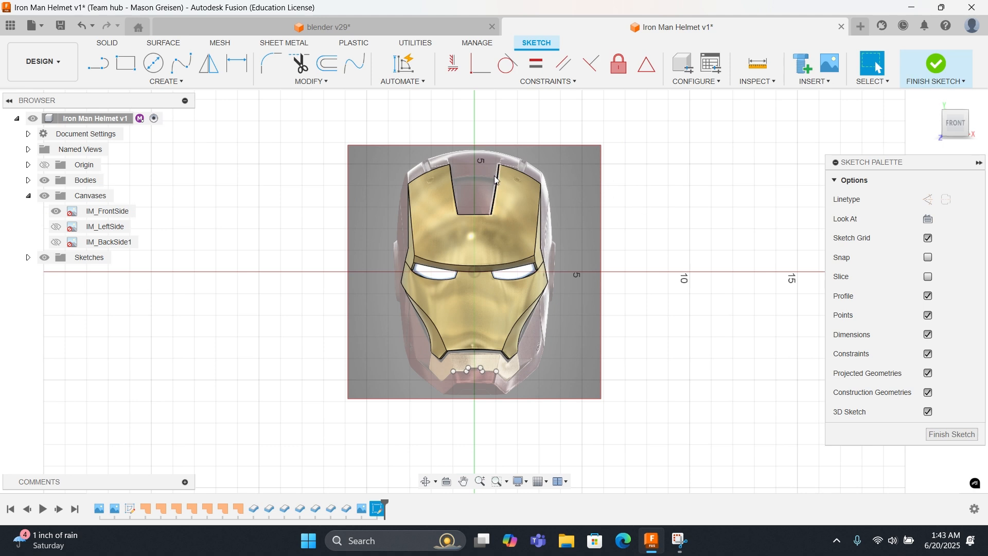
scroll(499, 400, "up", 6)
left_click_drag(464, 379, 414, 403)
key("Delete")
Step: Place a single sketch point on the chin notch's upper edge, just right of the vertical centre axis
scroll(512, 382, "up", 1)
scroll(512, 383, "up", 4)
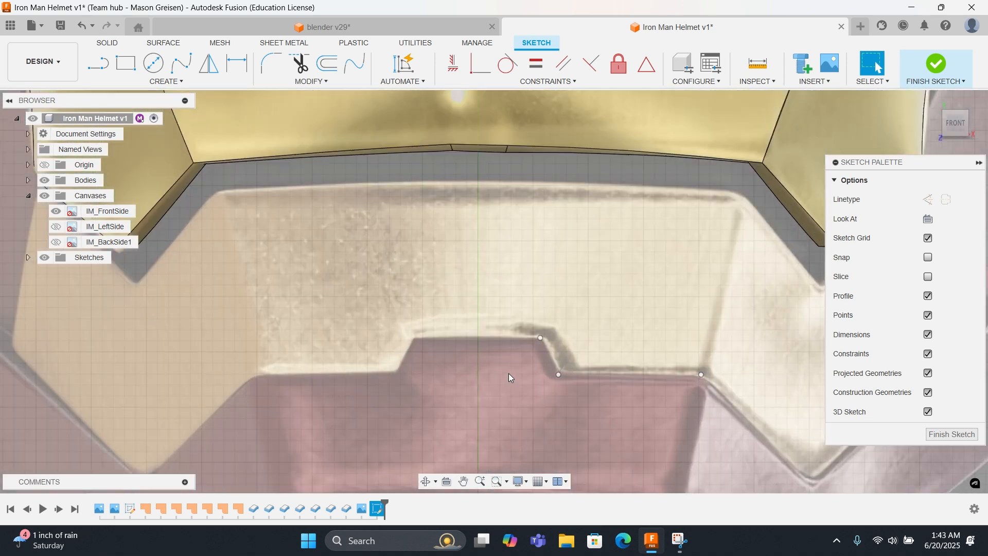
left_click(165, 81)
left_click(125, 212)
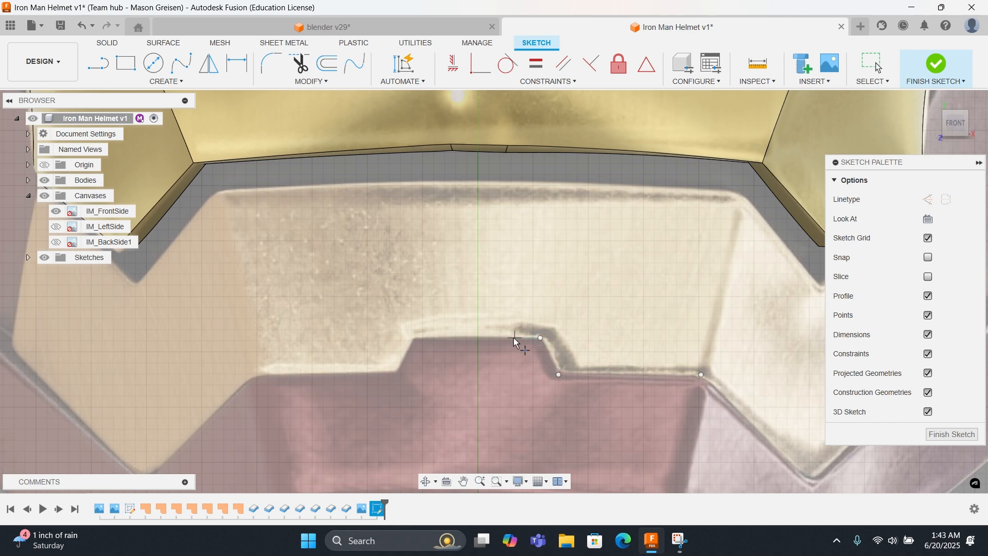
left_click(490, 338)
right_click(518, 350)
left_click(560, 348)
Step: Place points at the lower right corner of the red chin plate and on its lower edge near the centre axis
middle_click_drag(655, 397, 567, 273)
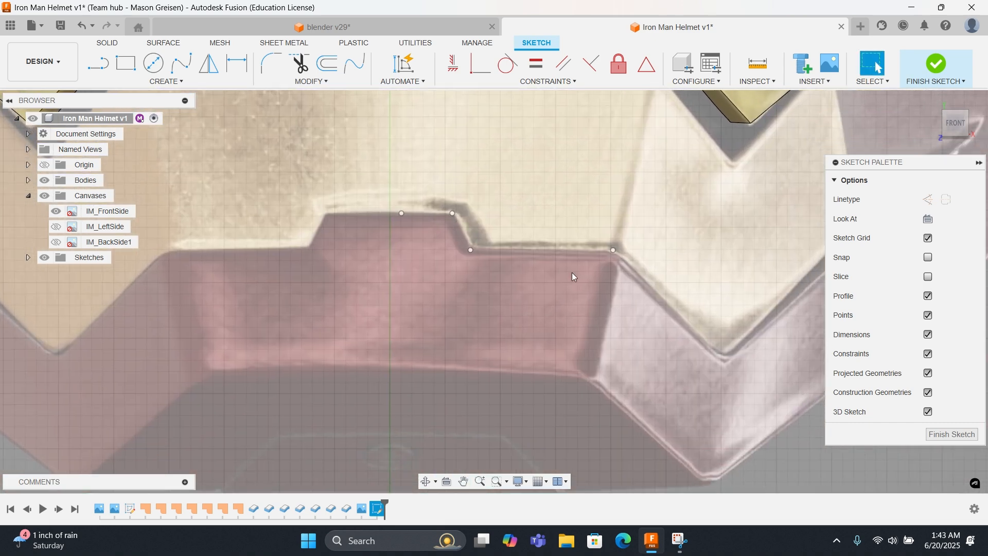
scroll(582, 273, "down", 5)
right_click(566, 276)
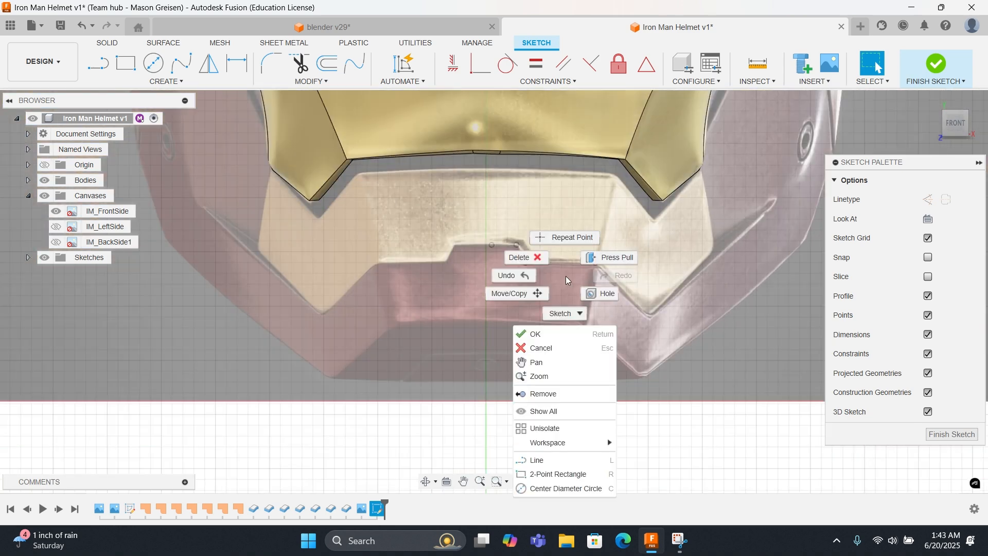
left_click(561, 245)
left_click(584, 325)
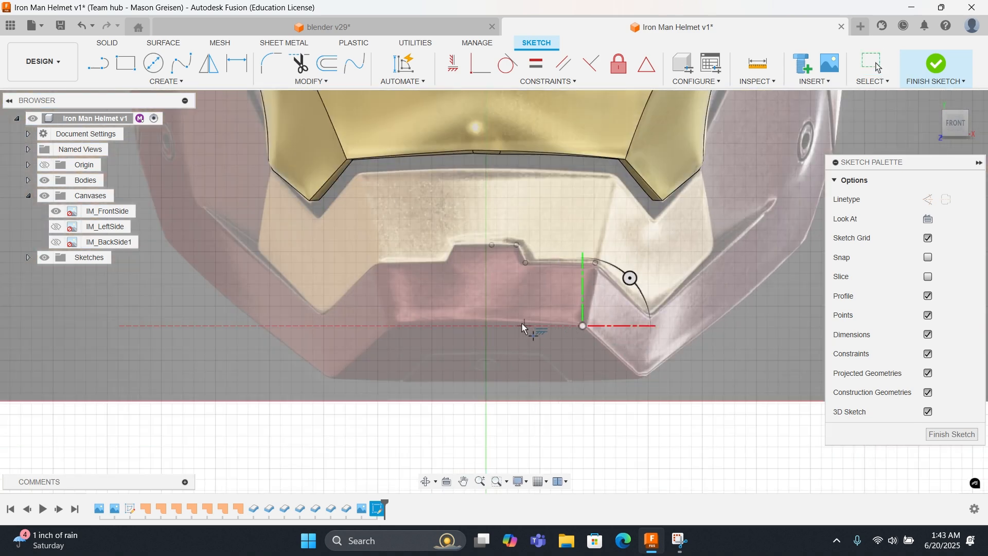
left_click(492, 320)
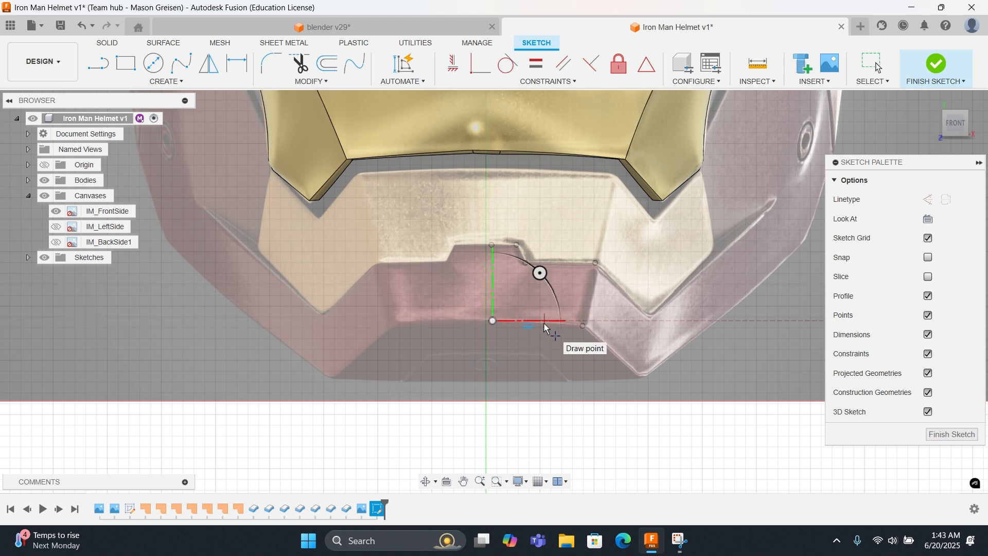
right_click(529, 311)
left_click(570, 309)
Step: Delete the point at the lower right corner of the red chin plate
left_click_drag(582, 326, 576, 322)
right_click(544, 302)
left_click(551, 285)
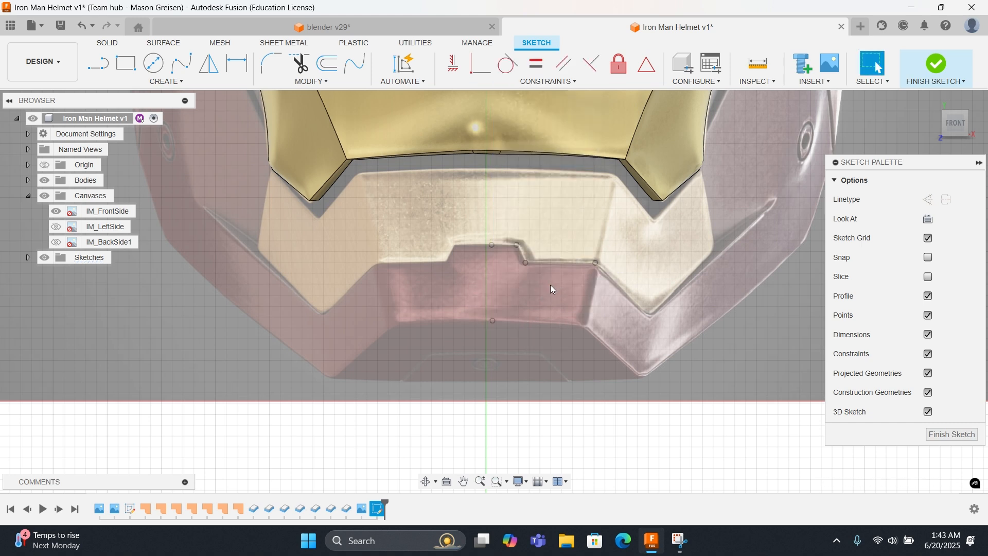
Step: Place points at the chin plate's lower right corner, the jaw's bottom right corner and the V-shaped tip of the right mouth piece
left_click(153, 63)
left_click(166, 81)
key("Escape")
key("Escape")
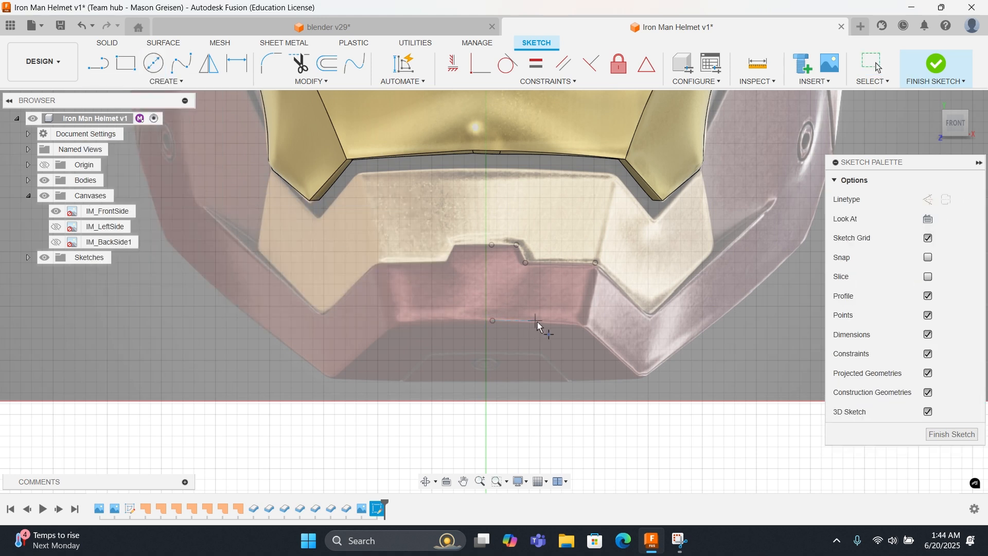
left_click(584, 323)
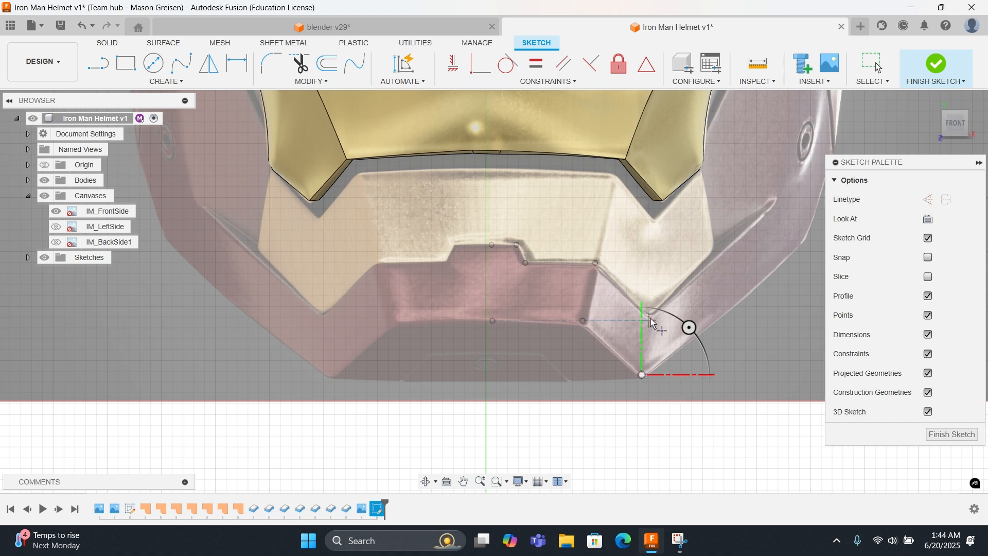
scroll(651, 323, "up", 5)
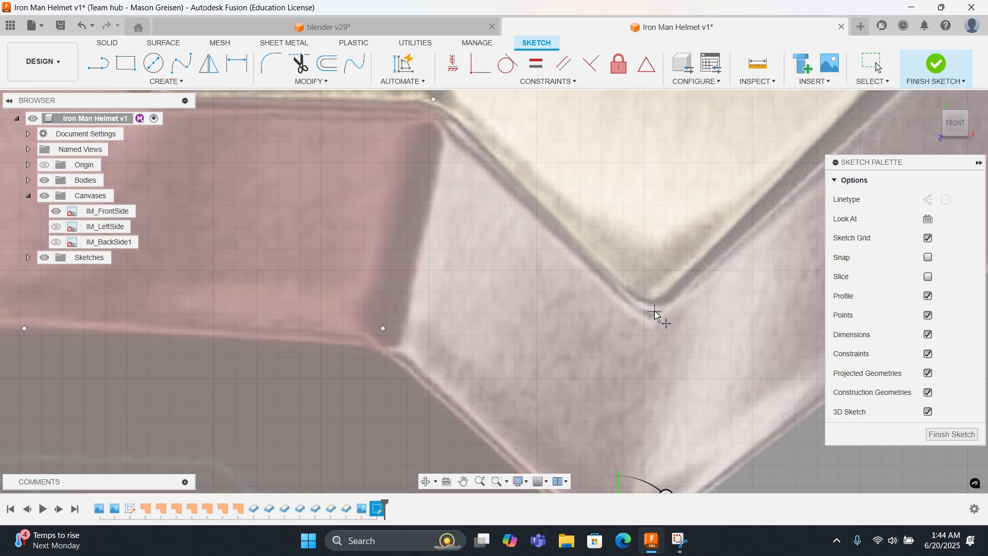
left_click(654, 311)
scroll(647, 367, "down", 4)
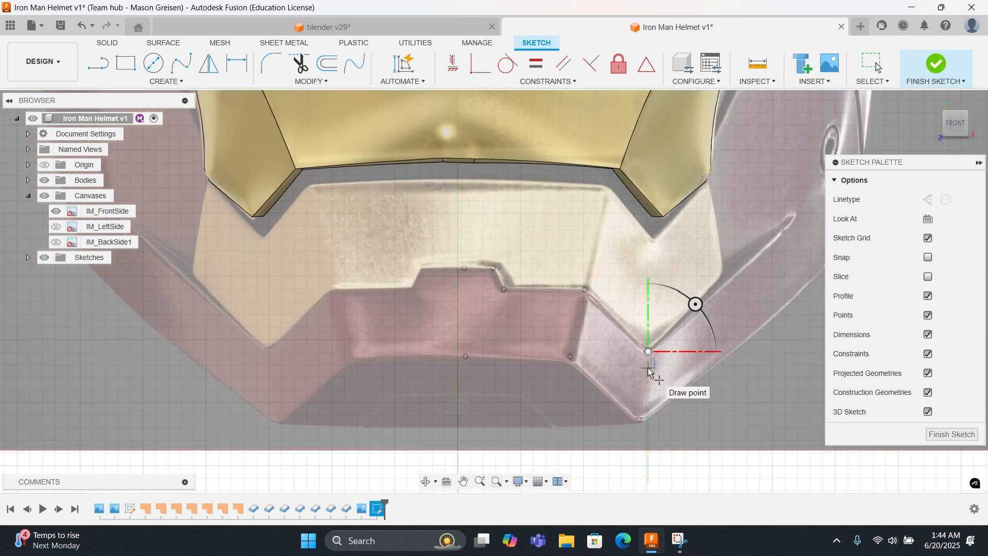
Step: Place points at the upper end and partway down the right cheek seam, and at the outer corner of the mouth piece
scroll(647, 367, "down", 1)
middle_click_drag(683, 350, 461, 388)
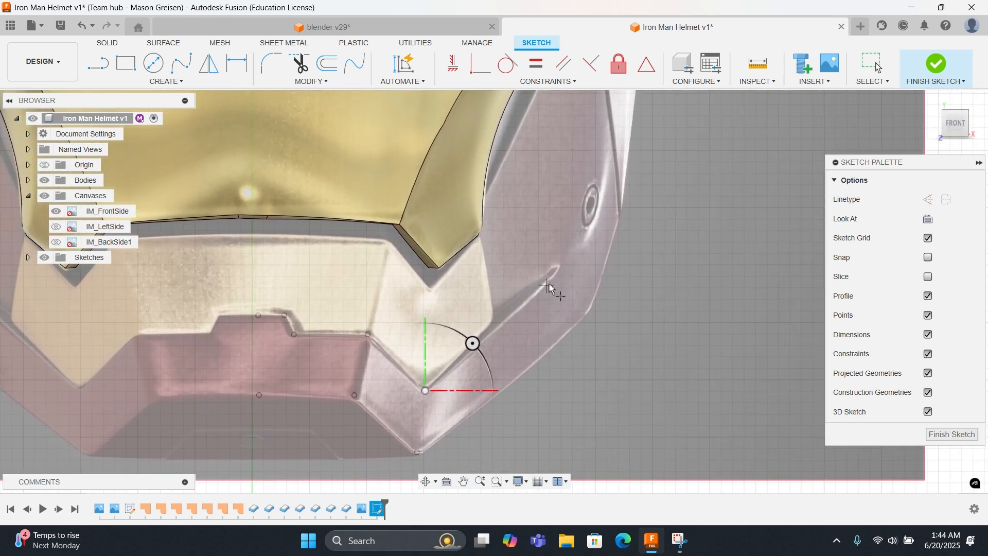
left_click(558, 274)
left_click(506, 322)
scroll(533, 309, "up", 5)
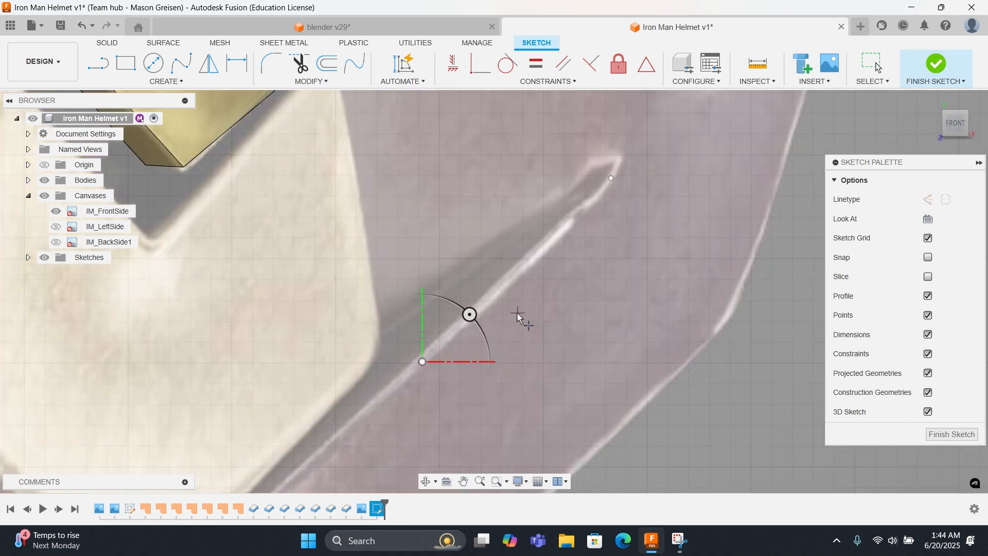
middle_click_drag(494, 314, 565, 241)
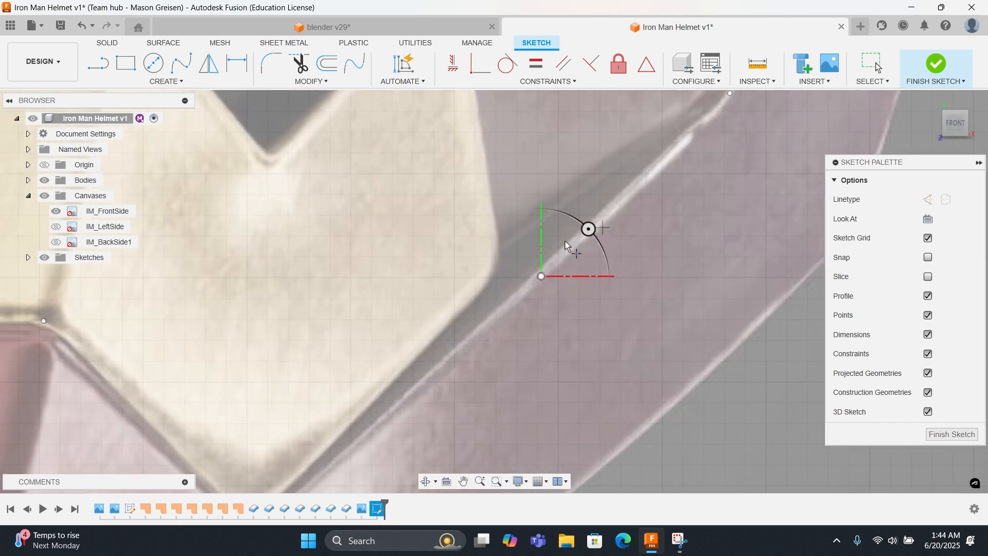
left_click(505, 245)
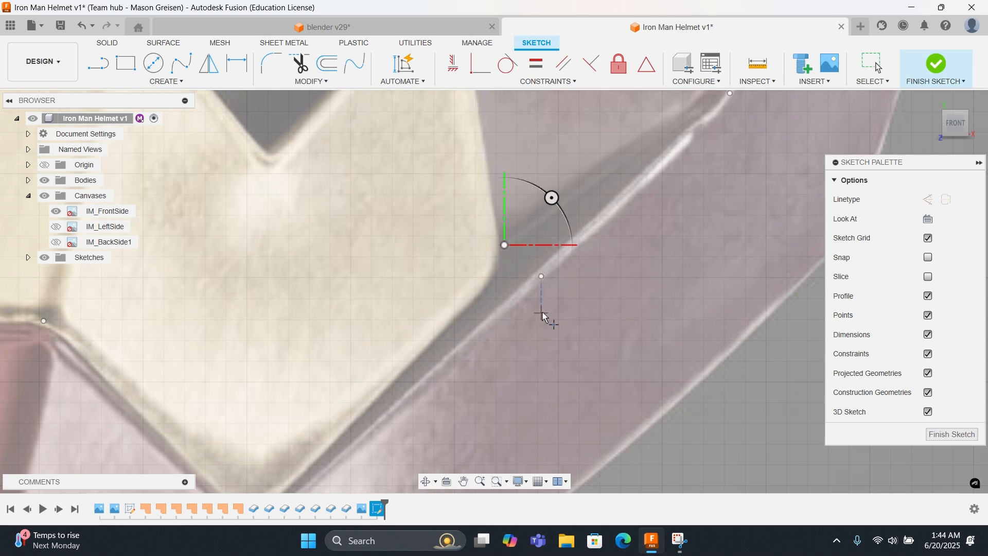
scroll(563, 301, "down", 2)
scroll(562, 301, "down", 3)
scroll(581, 278, "up", 3)
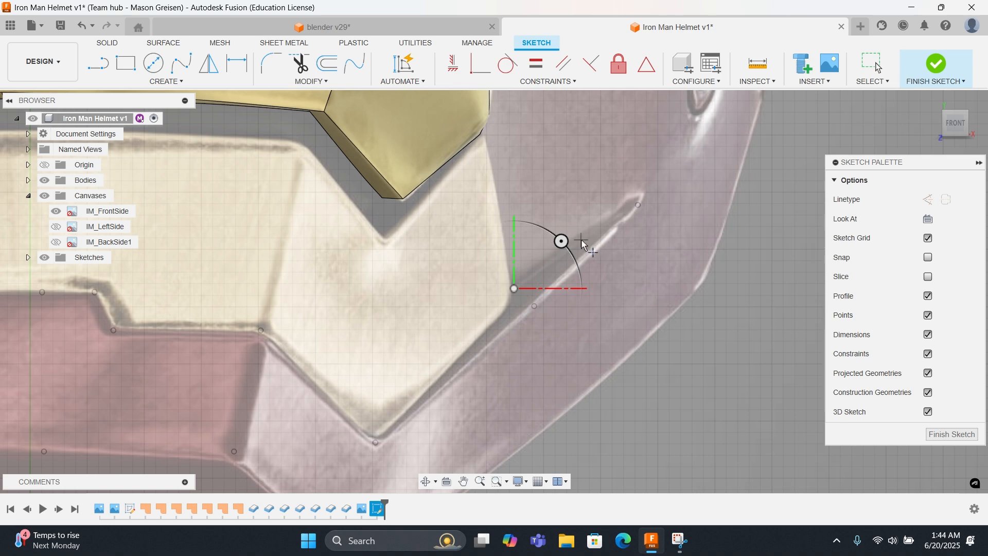
Step: Place two points midway along the right cheek groove, one on its upper edge and one on its lower edge
scroll(576, 249, "up", 1)
scroll(575, 249, "down", 3)
scroll(571, 247, "up", 3)
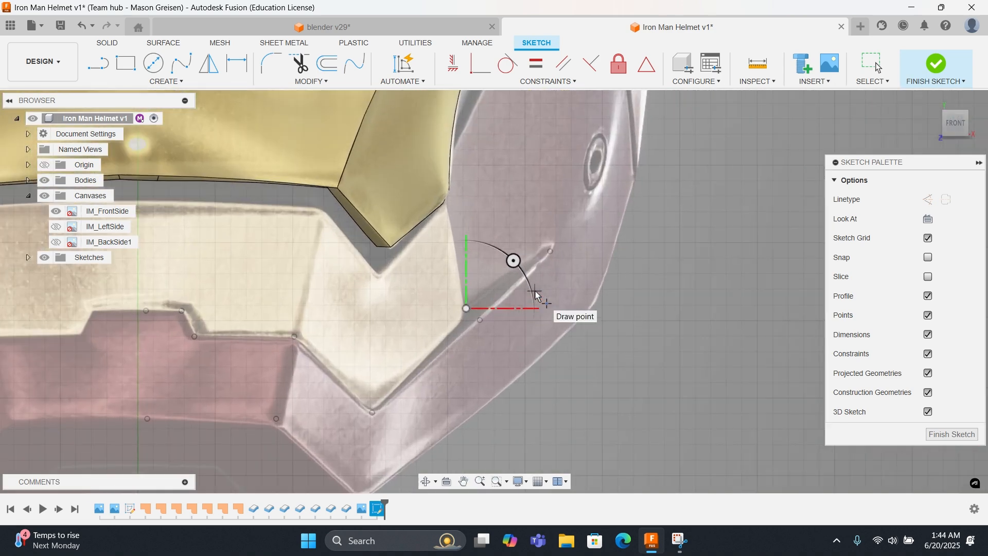
scroll(535, 292, "up", 3)
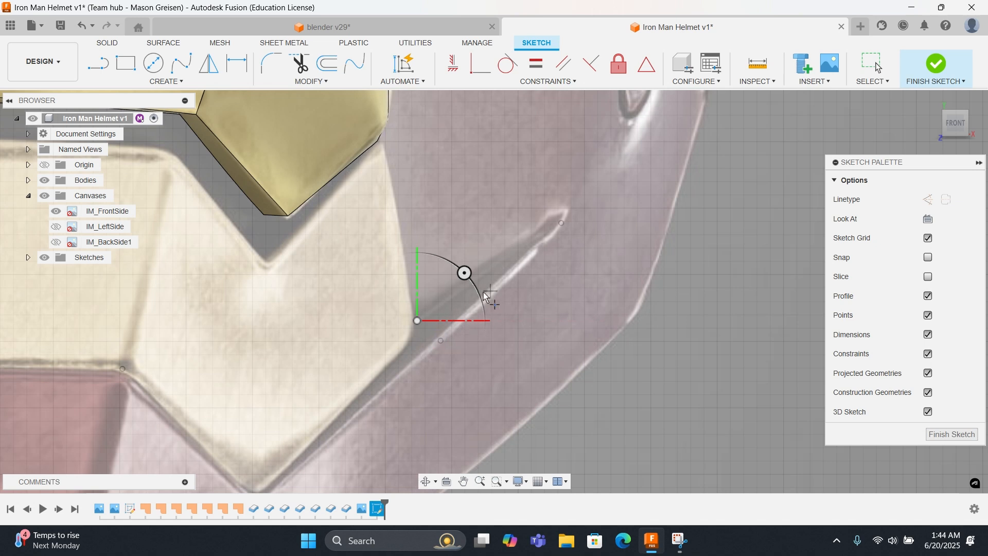
left_click(484, 268)
left_click(504, 276)
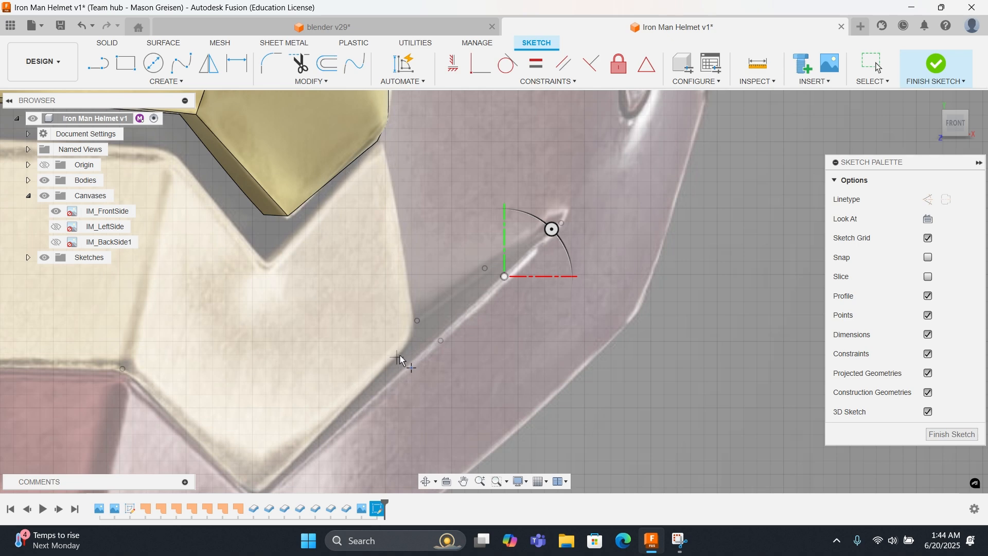
Step: Place points up the outer right jaw contour: on the slanted lower edge, at the bend and at the side seam's lower end
scroll(498, 344, "down", 7)
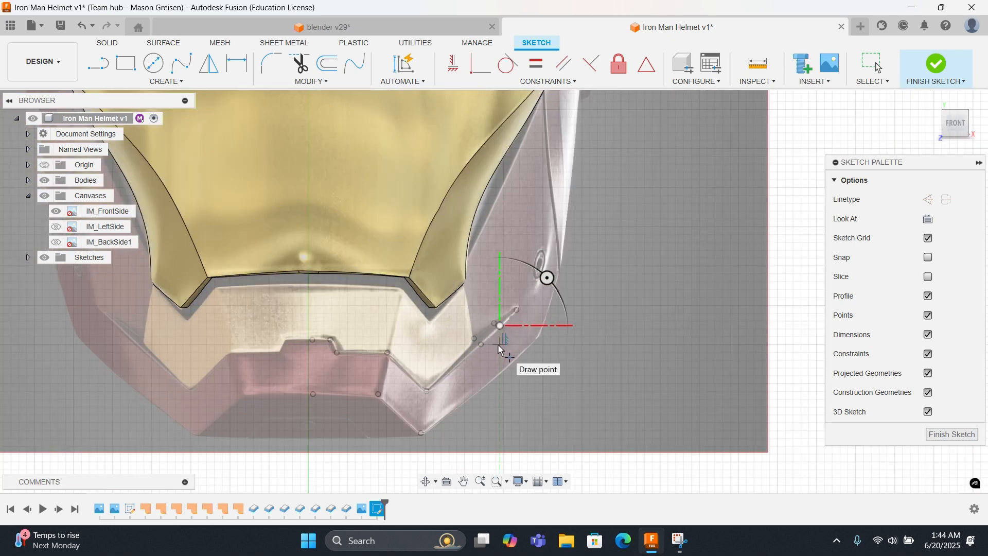
left_click(492, 380)
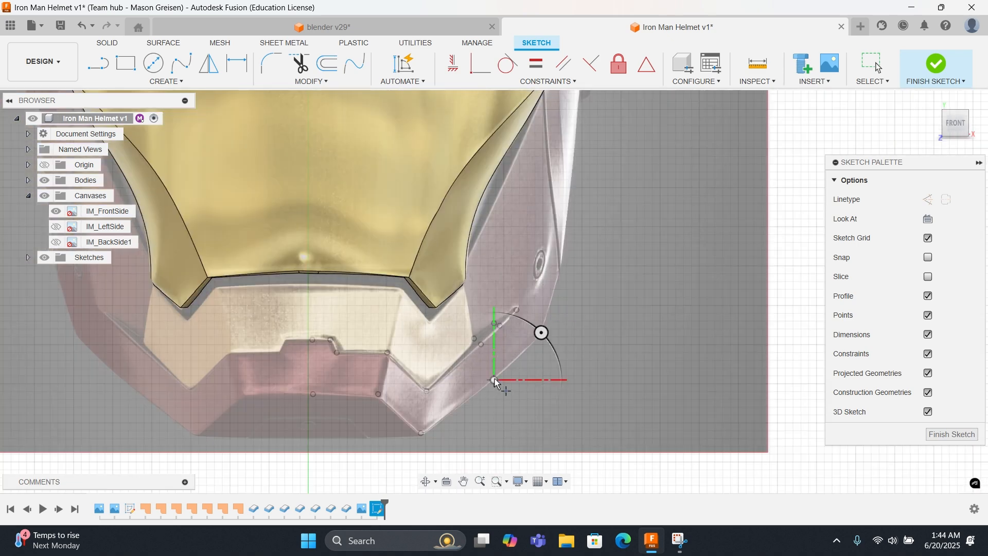
scroll(535, 348, "up", 5)
left_click(543, 326)
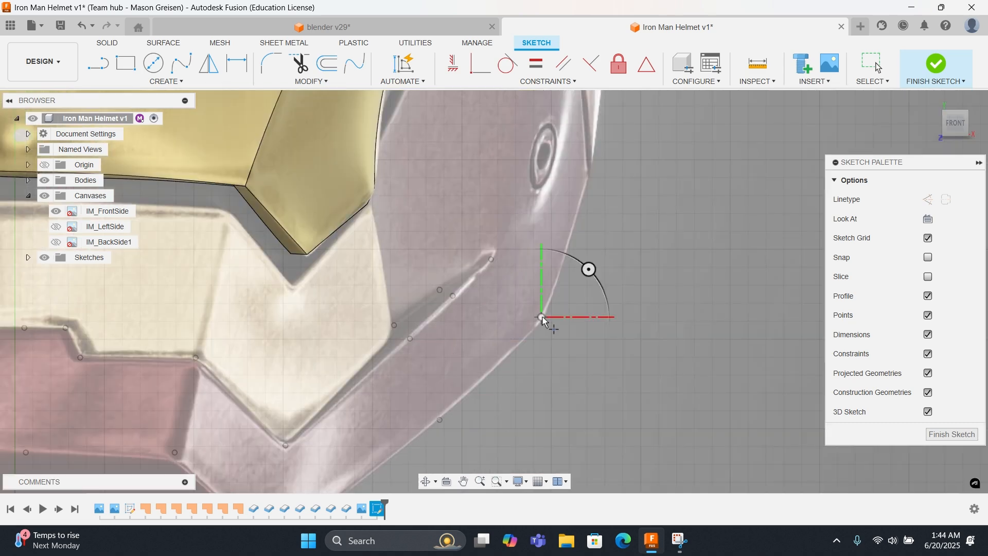
scroll(555, 335, "down", 5)
left_click(571, 268)
Step: Place points midway up the right mouth piece's outer edge, at its upper corner and on the adjacent faceplate edge
middle_click_drag(572, 270, 489, 367)
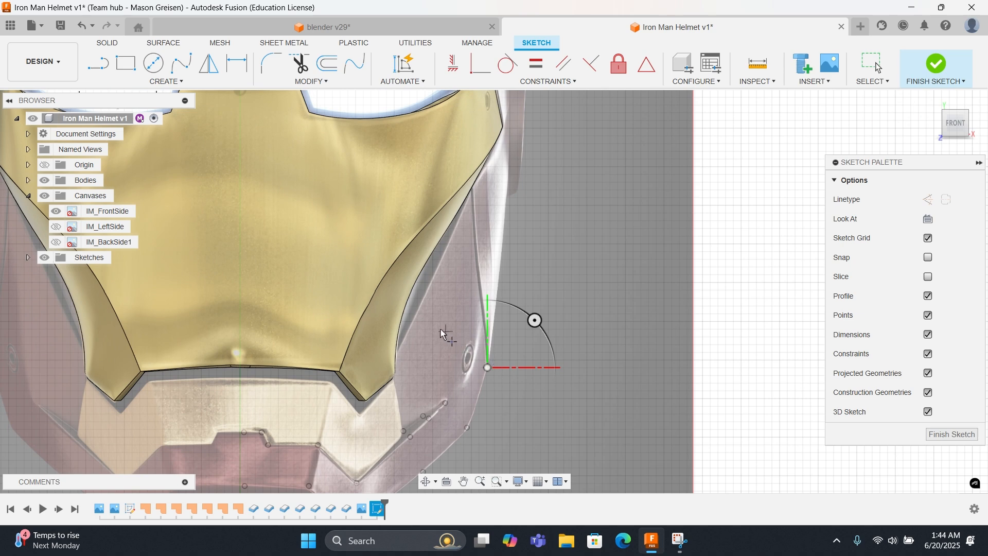
middle_click_drag(391, 426, 502, 309)
scroll(502, 309, "up", 4)
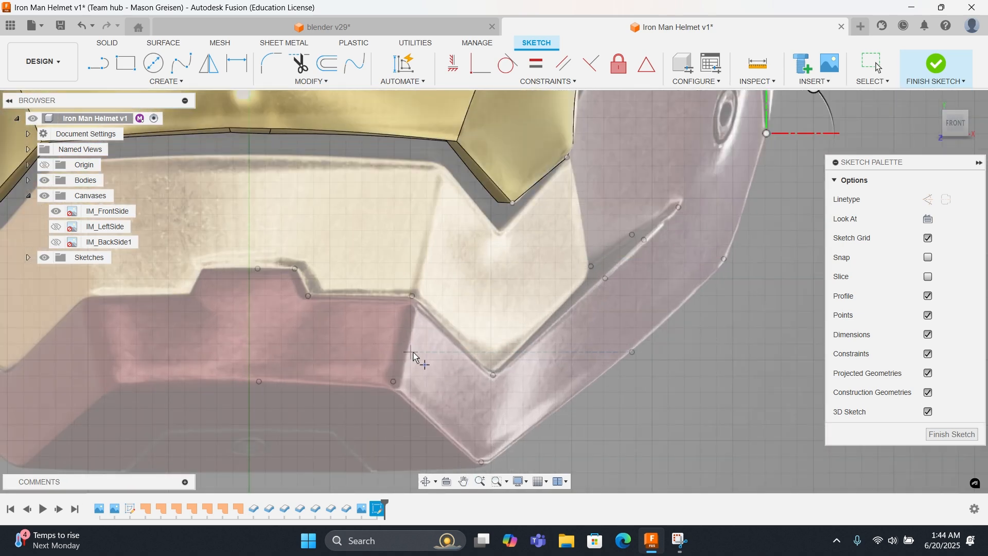
middle_click_drag(538, 319, 414, 393)
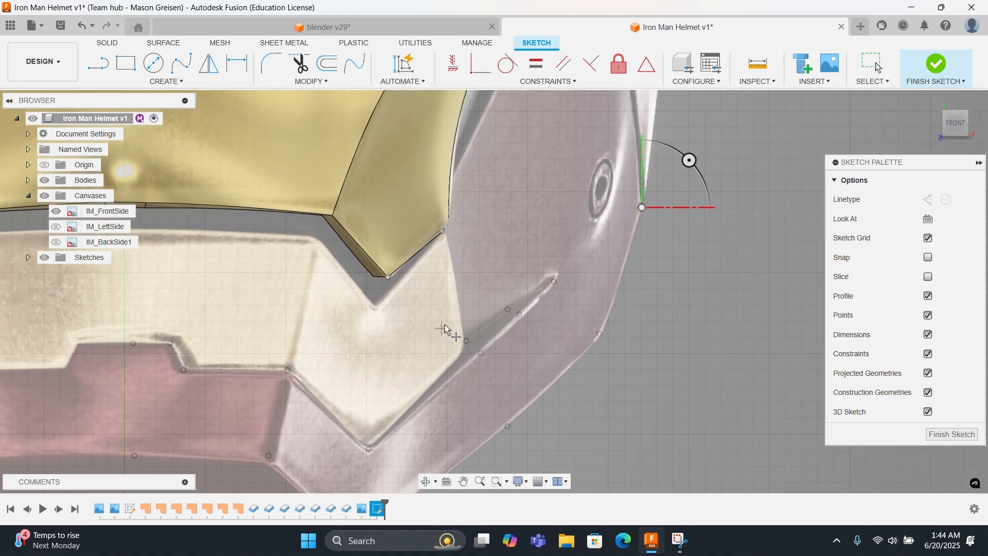
left_click(455, 287)
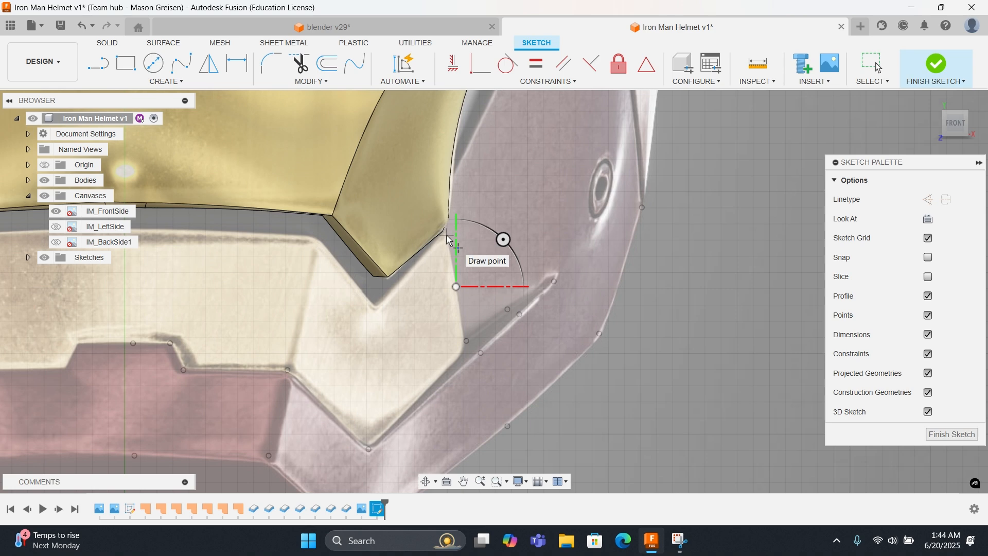
scroll(446, 235, "up", 5)
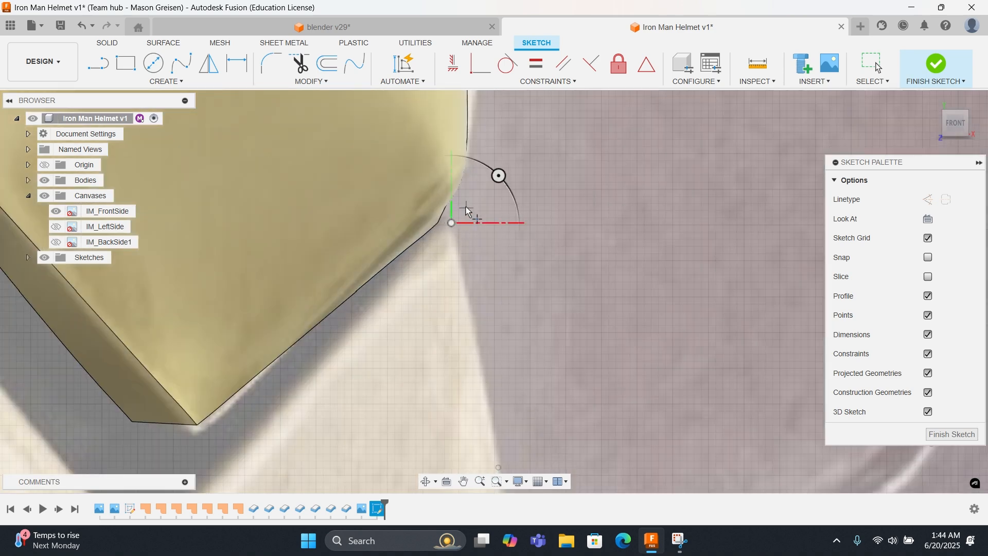
middle_click_drag(474, 205, 398, 363)
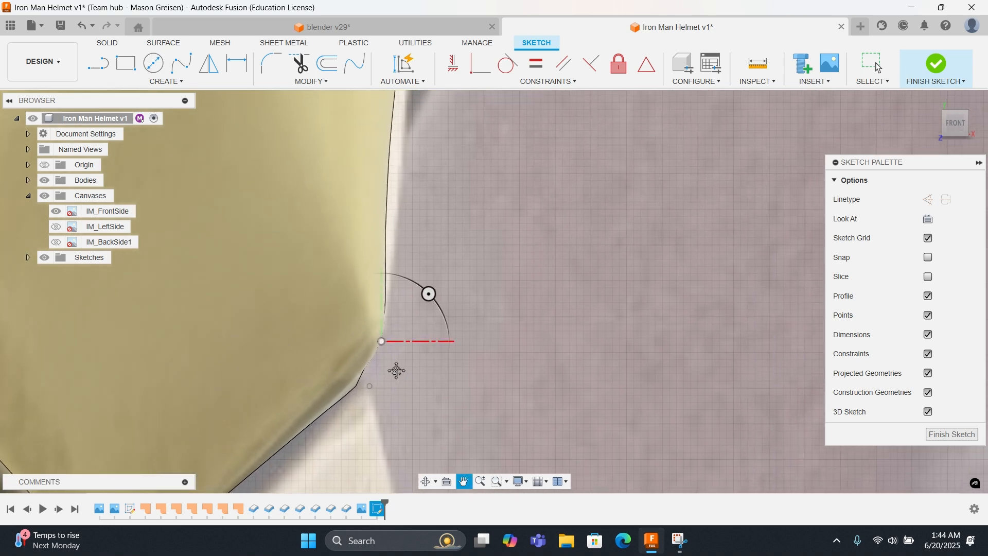
scroll(403, 353, "down", 7)
scroll(407, 349, "down", 4)
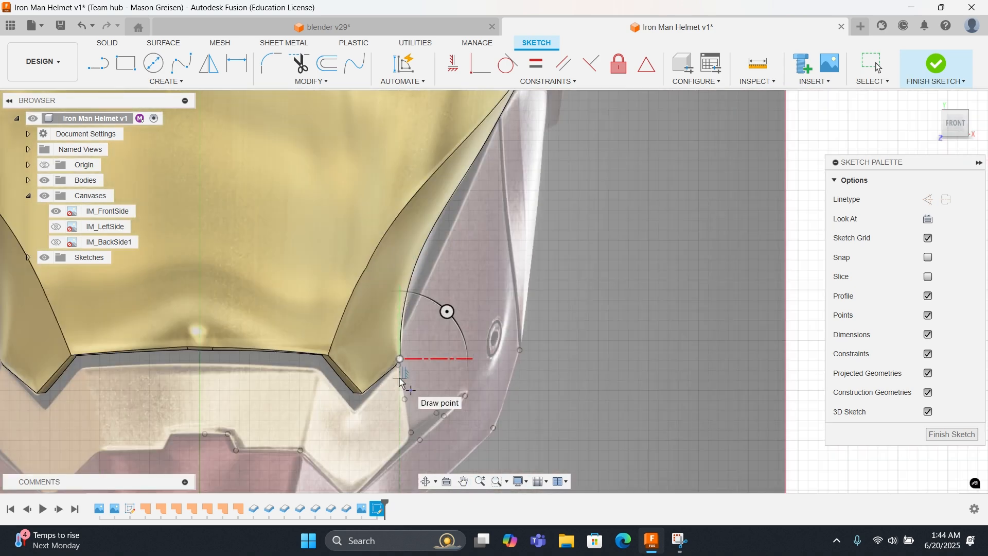
Step: In the front view, place two points along the curved lower right edge of the faceplate beside the cheek
middle_click_drag(446, 325, 419, 338, "shift")
double_click(308, 394)
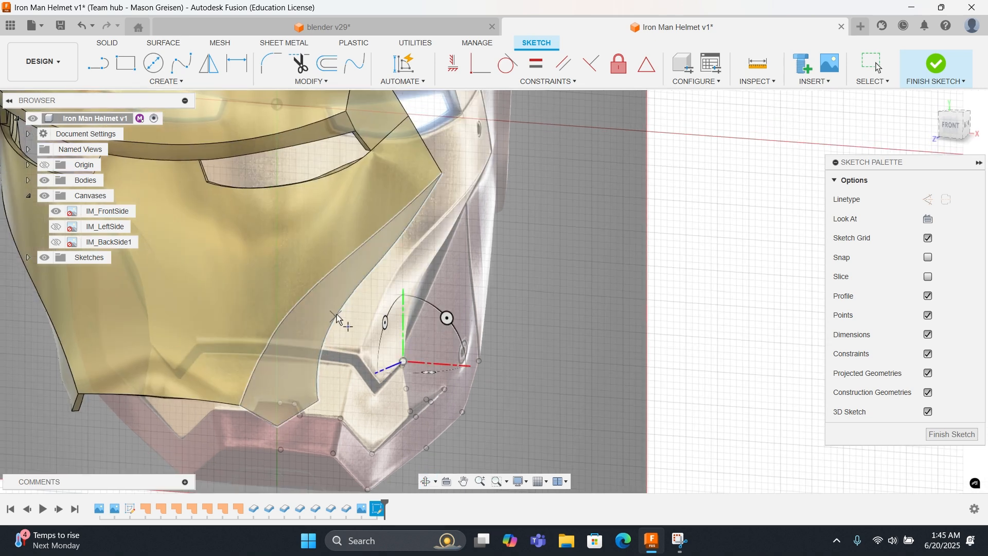
left_click(953, 125)
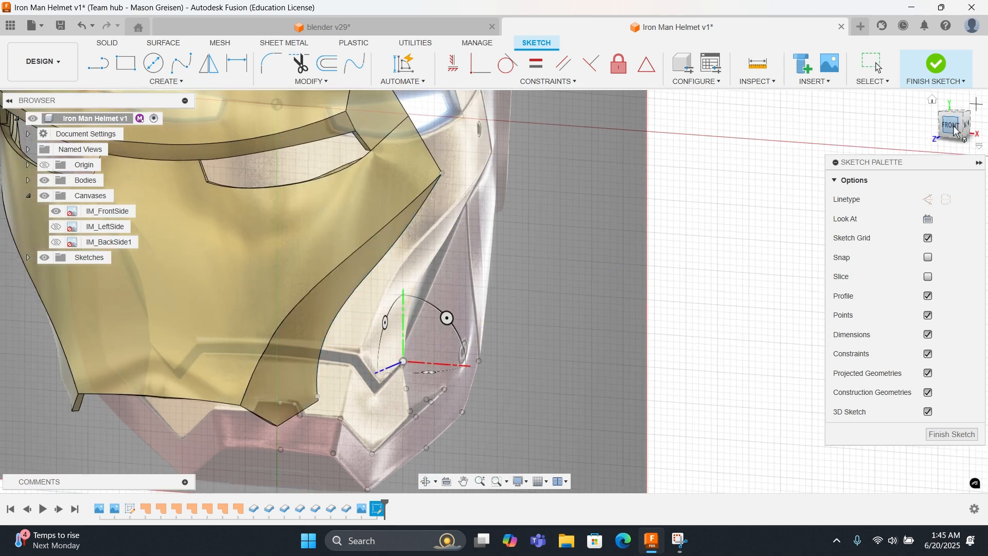
scroll(429, 314, "up", 5)
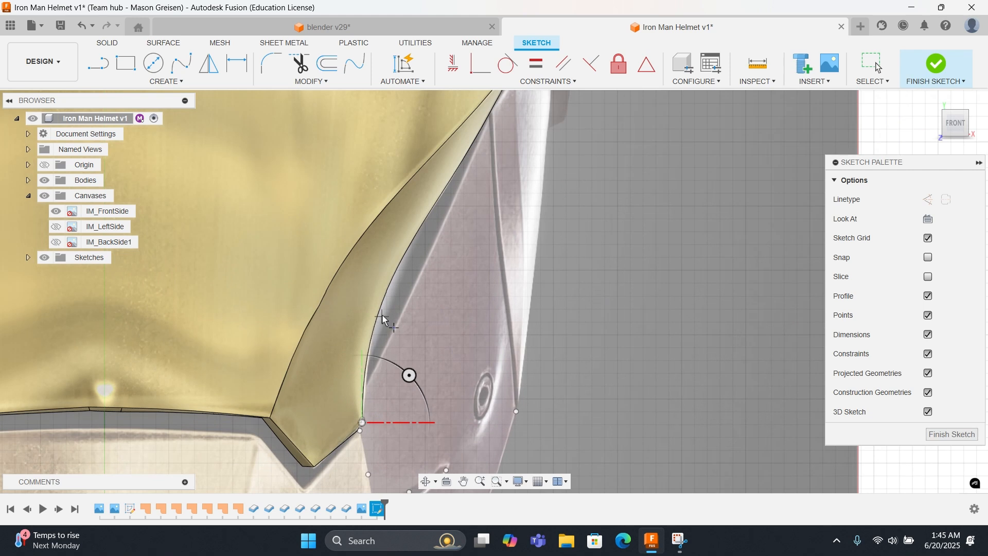
left_click(388, 286)
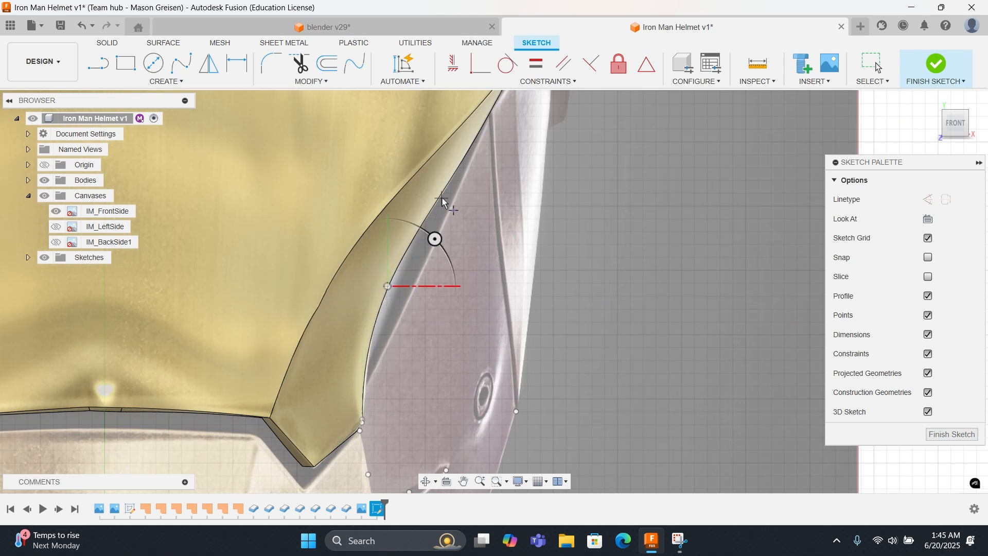
left_click(448, 184)
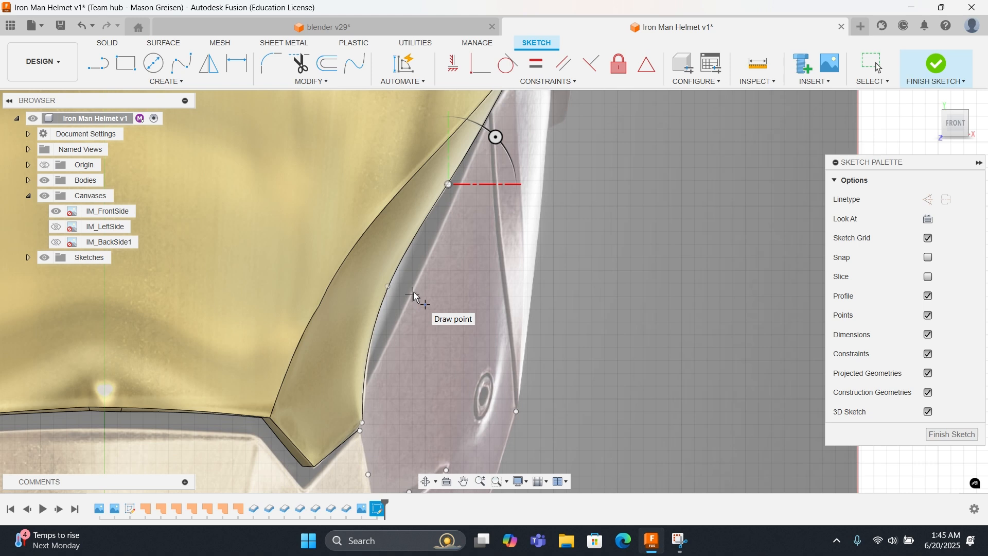
right_click(447, 242)
left_click(502, 233)
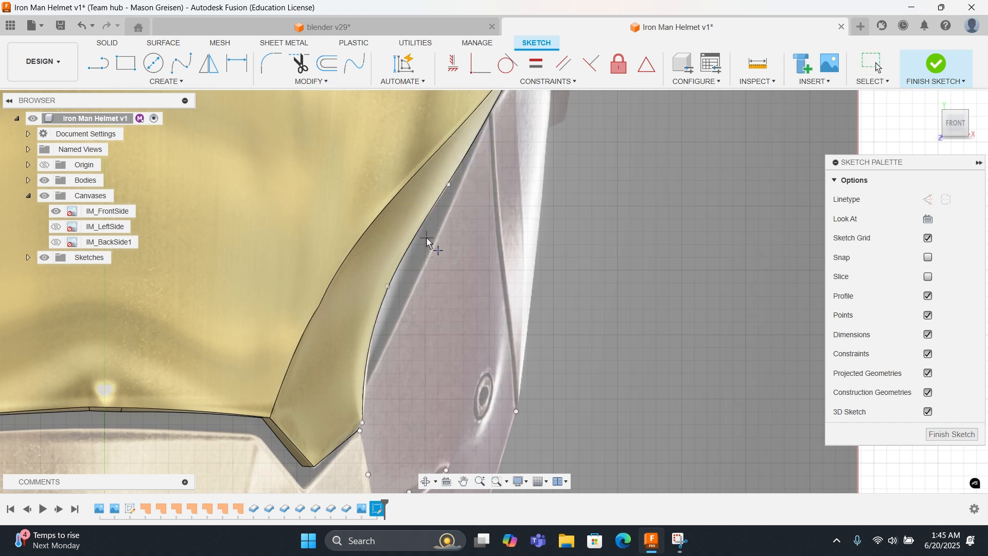
Step: Place points where the right side seam meets the faceplate edge and at the faceplate's outer right corner
scroll(492, 211, "down", 3)
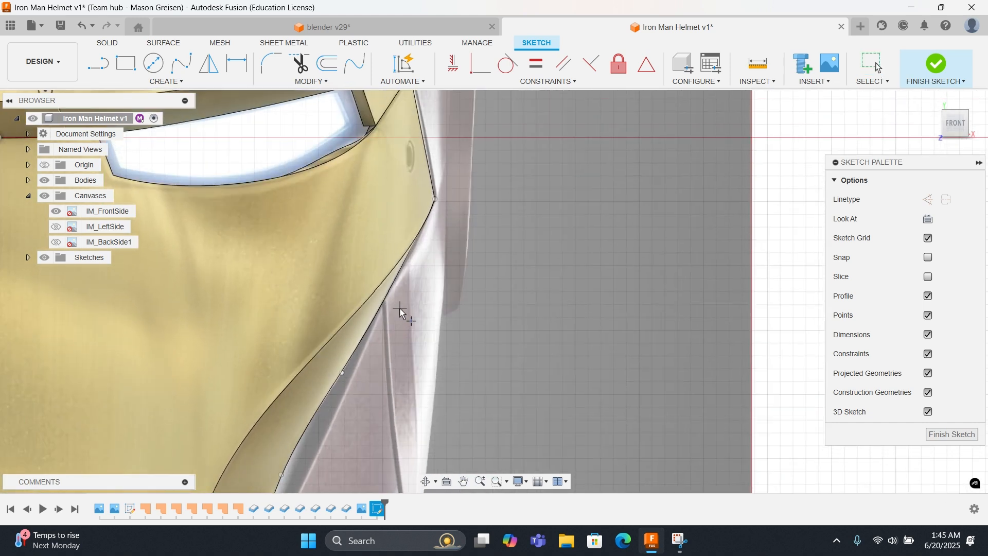
left_click(385, 303)
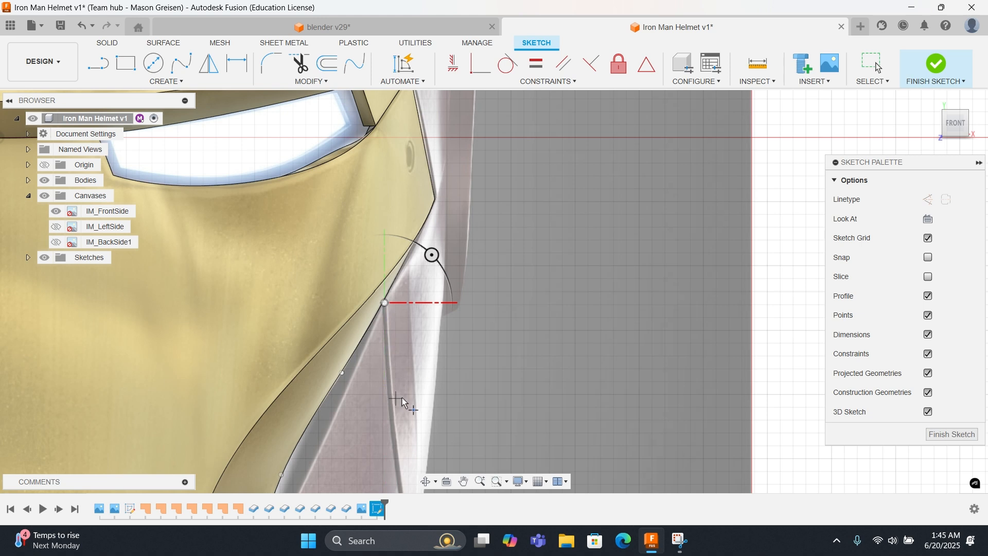
middle_click_drag(475, 361, 427, 208)
middle_click_drag(414, 261, 304, 407)
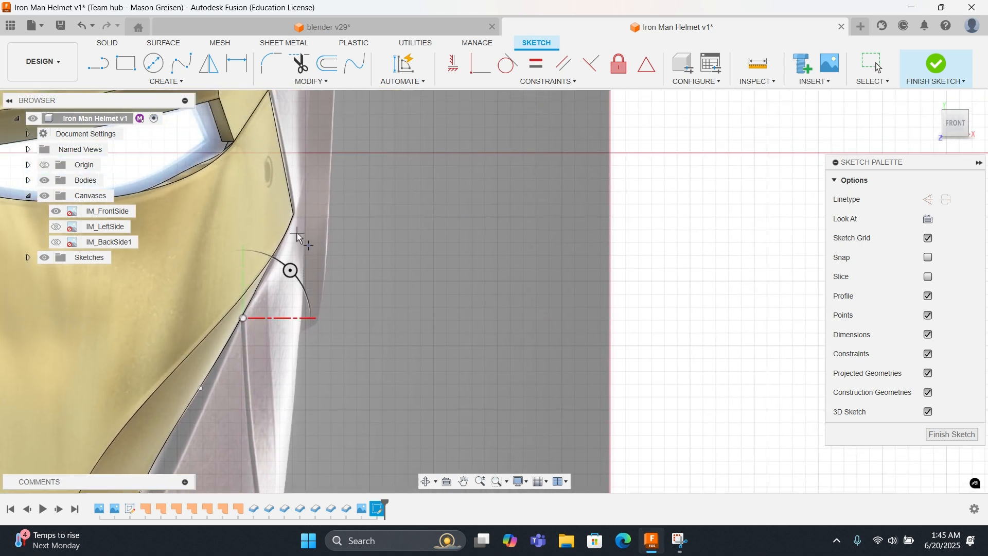
left_click(294, 218)
Step: Nudge the point at the faceplate's outer right corner slightly outward onto the edge in the reference image
scroll(292, 246, "up", 5)
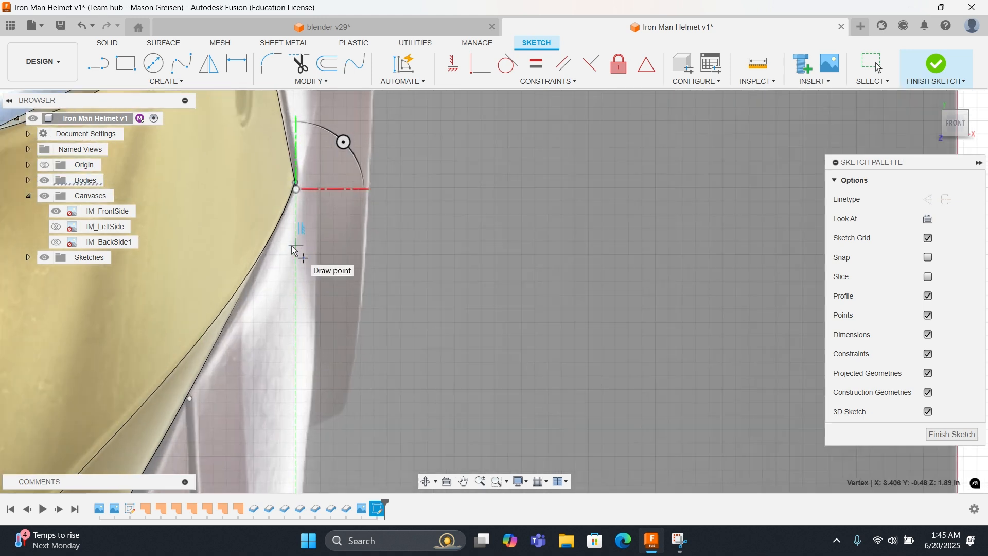
scroll(292, 246, "up", 3)
middle_click_drag(291, 219, 303, 404)
scroll(323, 332, "down", 1)
right_click(334, 313)
left_click(364, 309)
left_click(320, 249)
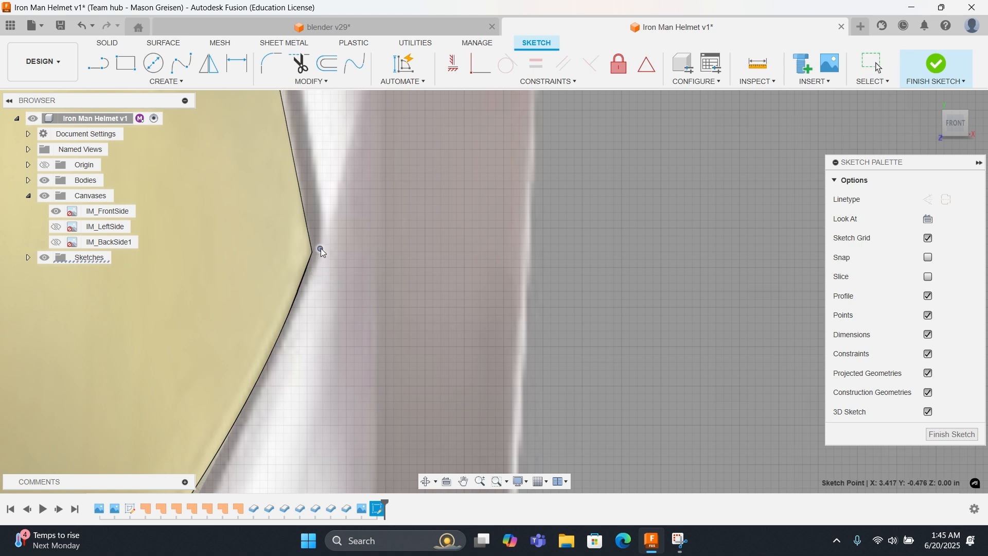
right_click(319, 332)
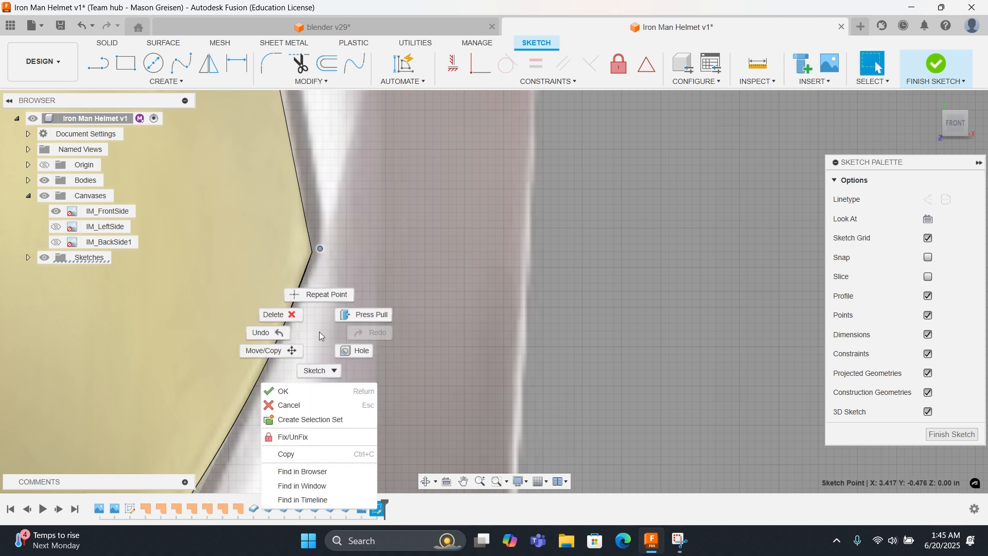
Step: Place a point on the faceplate edge between the outer right corner and the top of the side seam
middle_click_drag(319, 331, 452, 98)
scroll(468, 275, "up", 3)
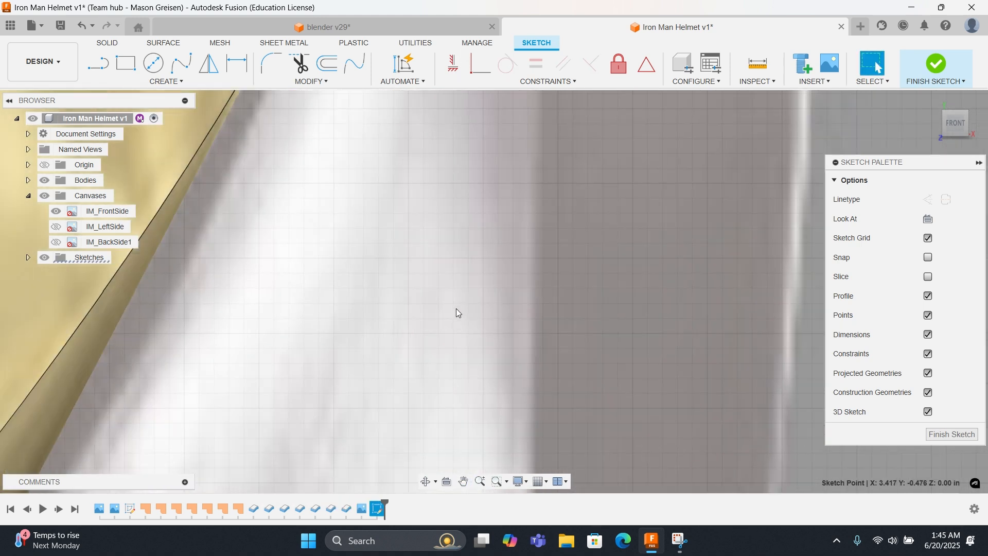
scroll(455, 306, "down", 5)
scroll(455, 306, "down", 2)
right_click(455, 305)
left_click(456, 283)
right_click(456, 283)
left_click(457, 246)
left_click(403, 302)
right_click(422, 305)
left_click(452, 306)
Step: Check the placed points along the right cheek, jaw and chin against the front reference image
scroll(496, 357, "down", 6)
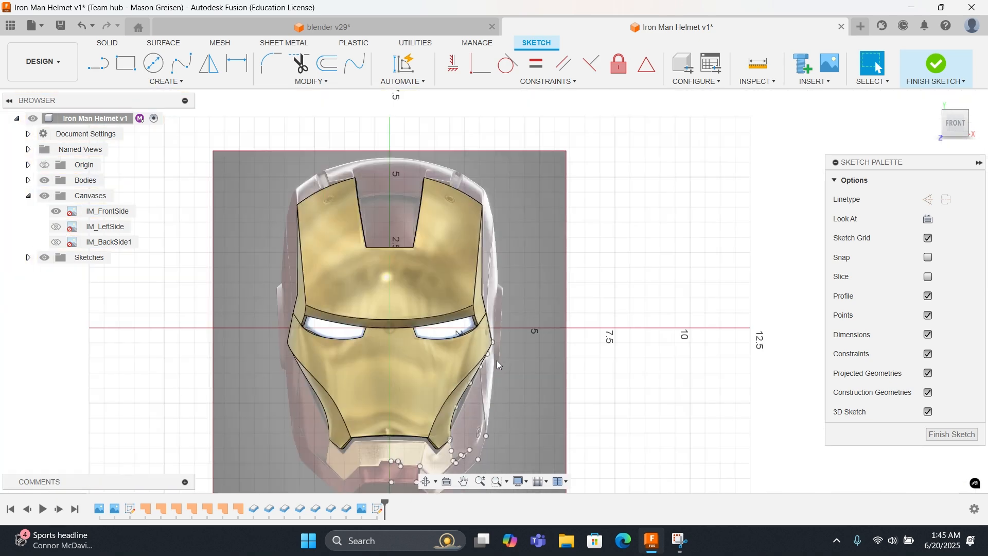
scroll(496, 361, "down", 1)
middle_click_drag(496, 360, 487, 193)
scroll(472, 279, "up", 5)
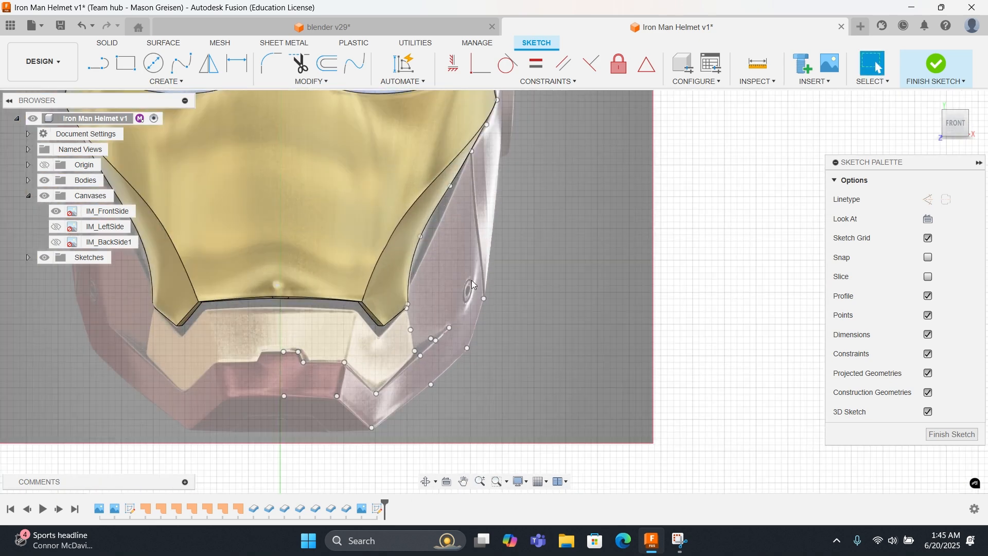
scroll(471, 280, "up", 3)
scroll(411, 286, "down", 1)
right_click(415, 285)
left_click(422, 243)
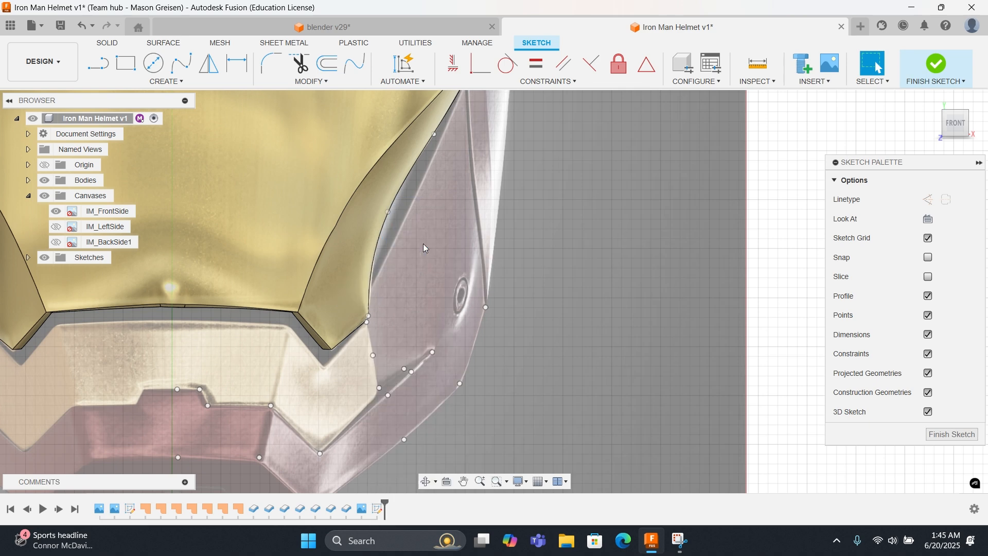
right_click(419, 292)
left_click(447, 295)
Step: Place two points on the helmet's bottom edge, one below the chin plate's centre point and one partway toward the right jaw corner
middle_click_drag(368, 347, 473, 193)
scroll(411, 304, "up", 1)
right_click(422, 335)
left_click(428, 295)
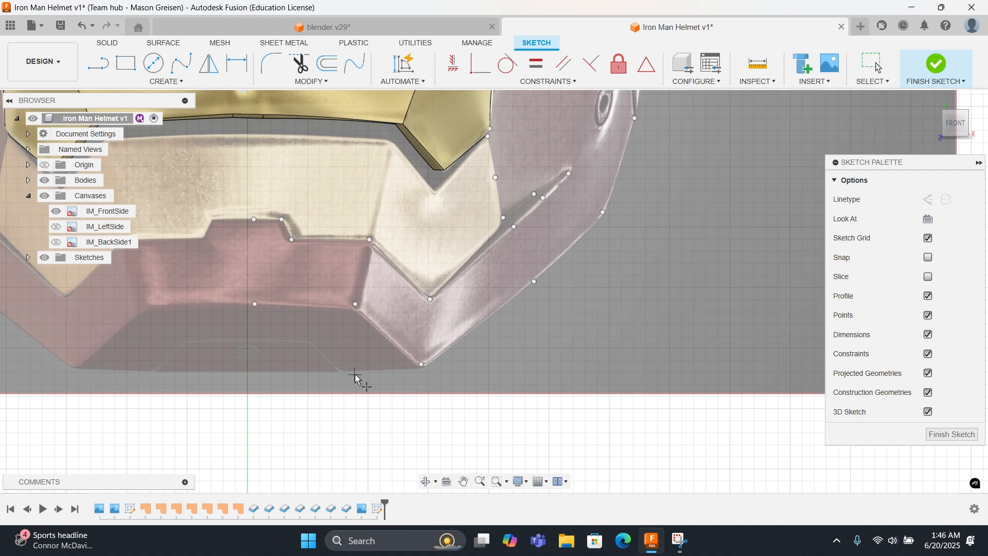
left_click(256, 372)
left_click(255, 304)
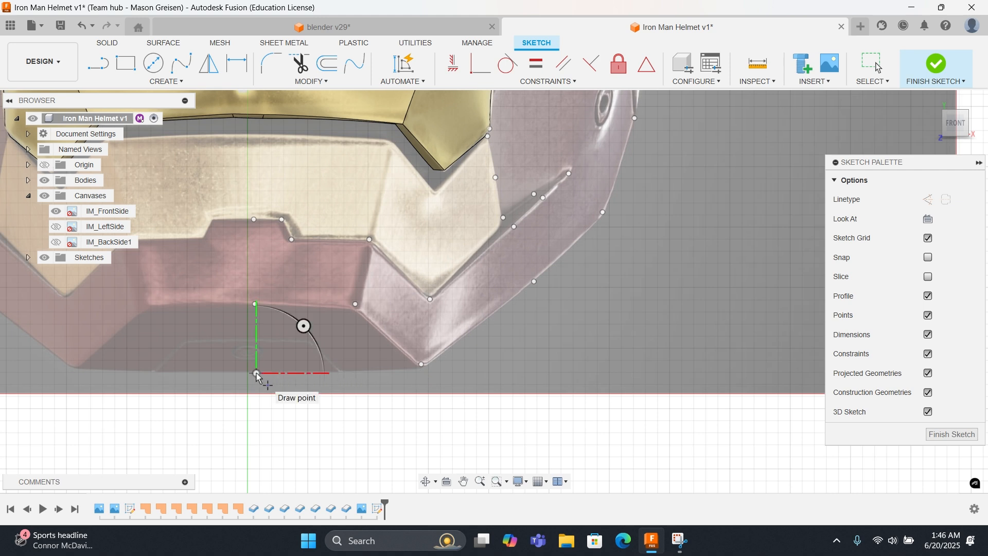
left_click(348, 372)
right_click(375, 368)
left_click(418, 369)
Step: Move the jaw's bottom right corner point down to the end of the helmet's bottom edge
scroll(427, 357, "up", 1)
scroll(426, 360, "up", 2)
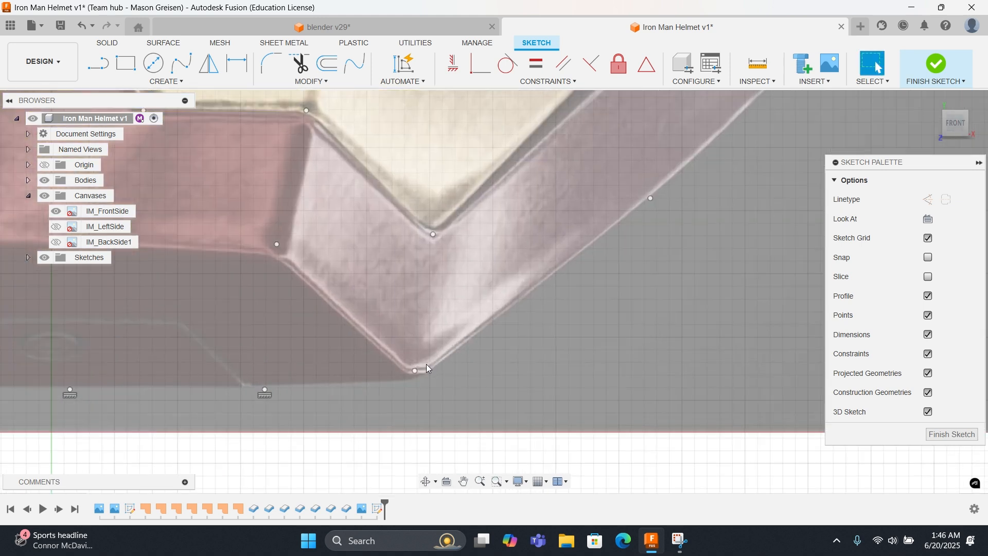
mouse_move(412, 388)
left_mouse_down()
mouse_move(409, 399)
mouse_move(408, 391)
left_mouse_up()
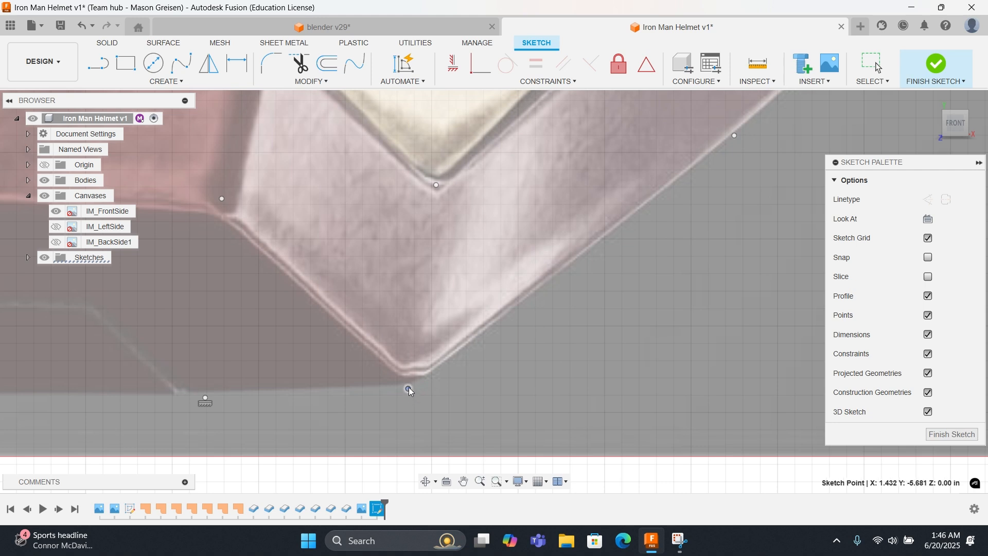
right_click(408, 382)
key("Escape")
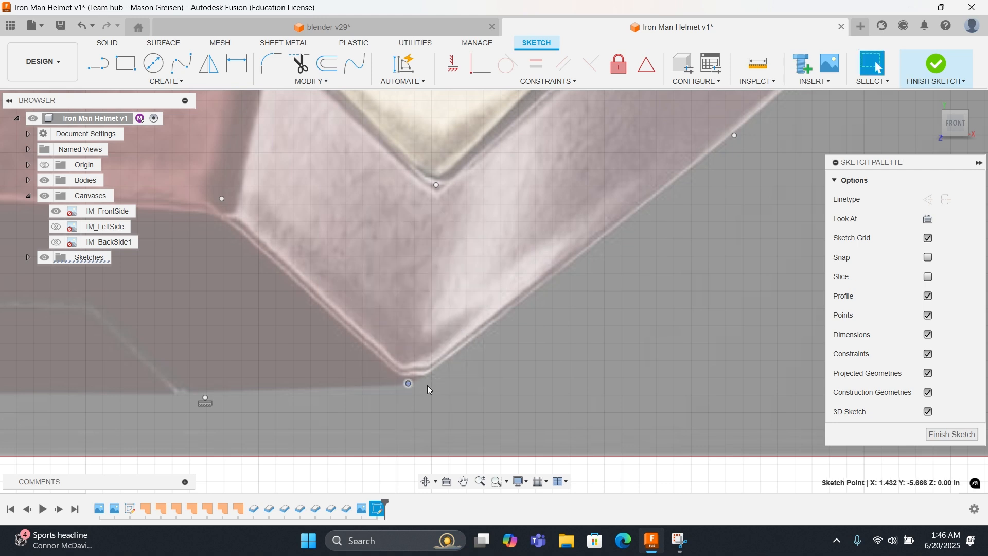
scroll(427, 385, "down", 2)
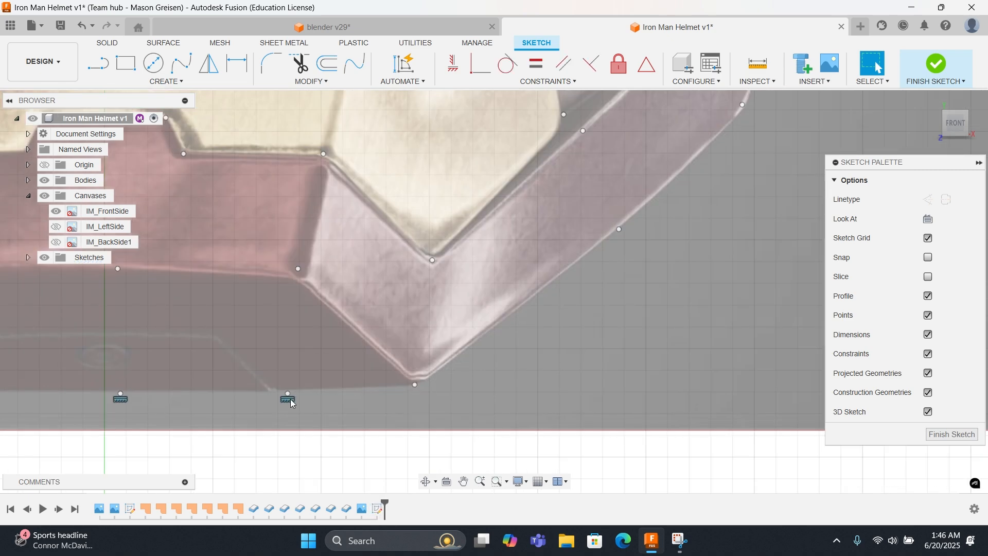
Step: Place a sketch point on the outer edge of the helmet's right side, a little below the ear cover
scroll(517, 351, "down", 5)
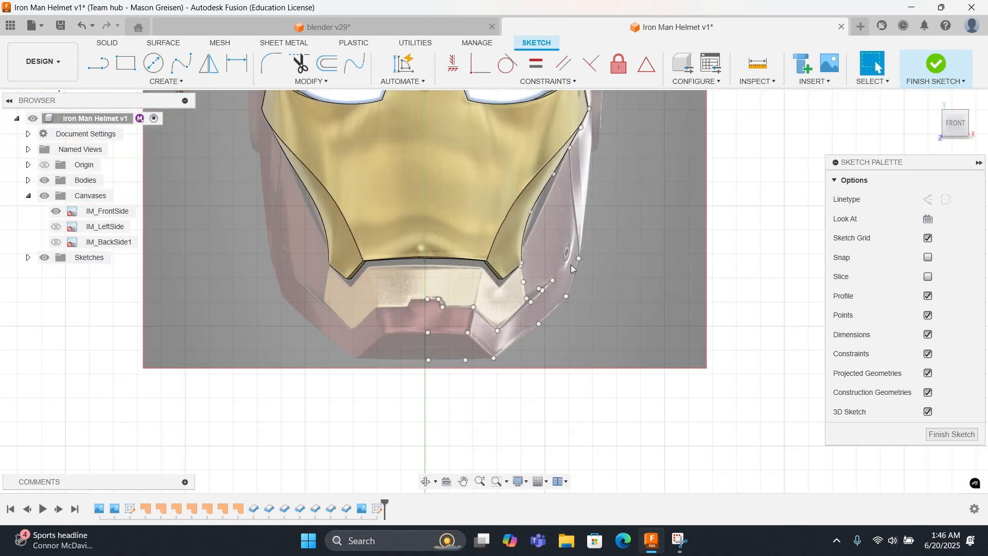
middle_click_drag(560, 282, 494, 398)
scroll(509, 329, "up", 4)
right_click(508, 332)
left_click(517, 295)
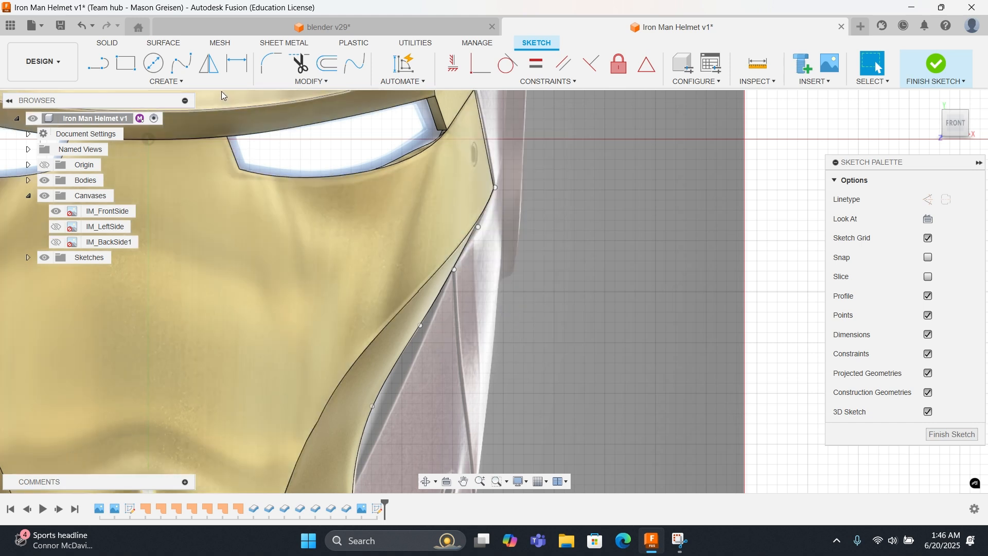
left_click(166, 82)
left_click(148, 211)
scroll(535, 360, "down", 5)
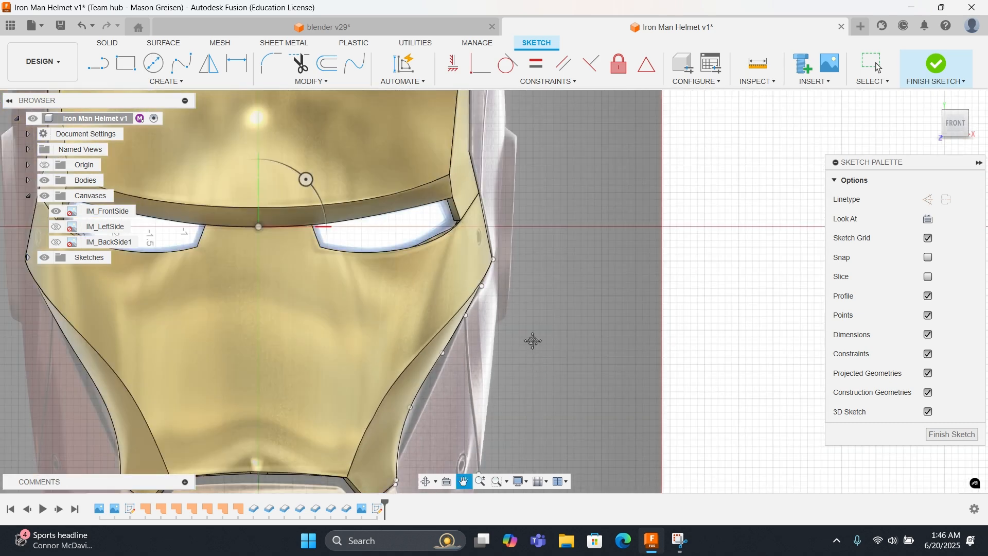
middle_click_drag(533, 341, 525, 238)
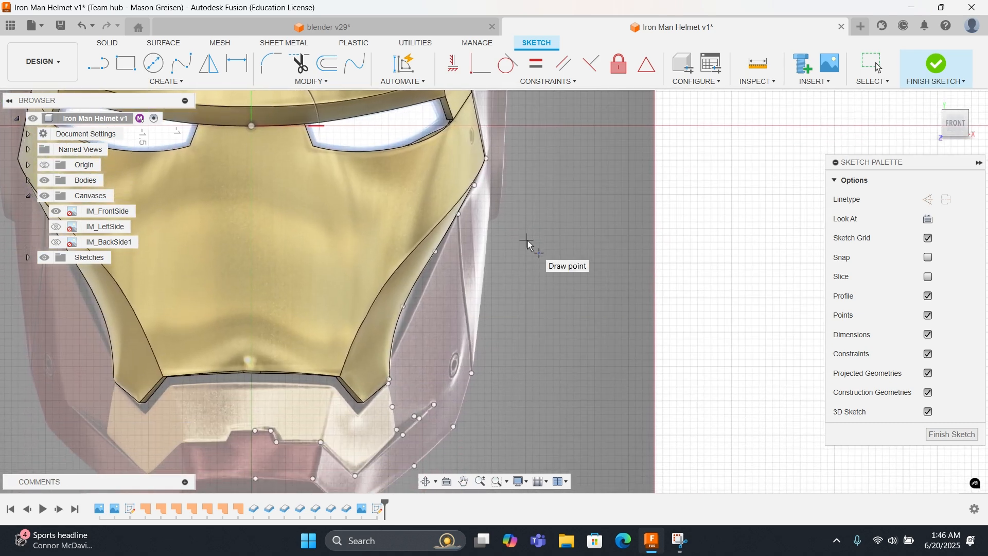
scroll(508, 264, "up", 5)
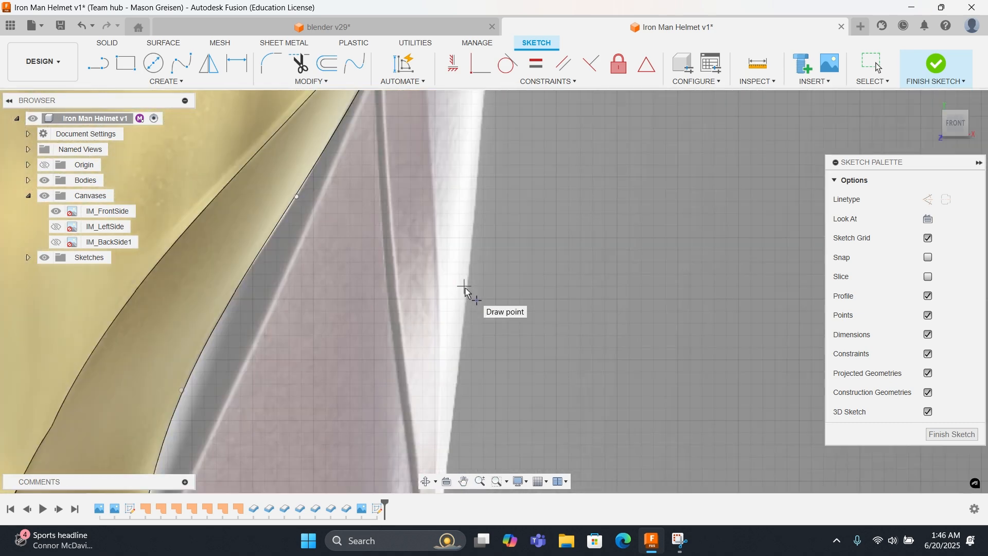
scroll(465, 288, "up", 3)
left_click(465, 302)
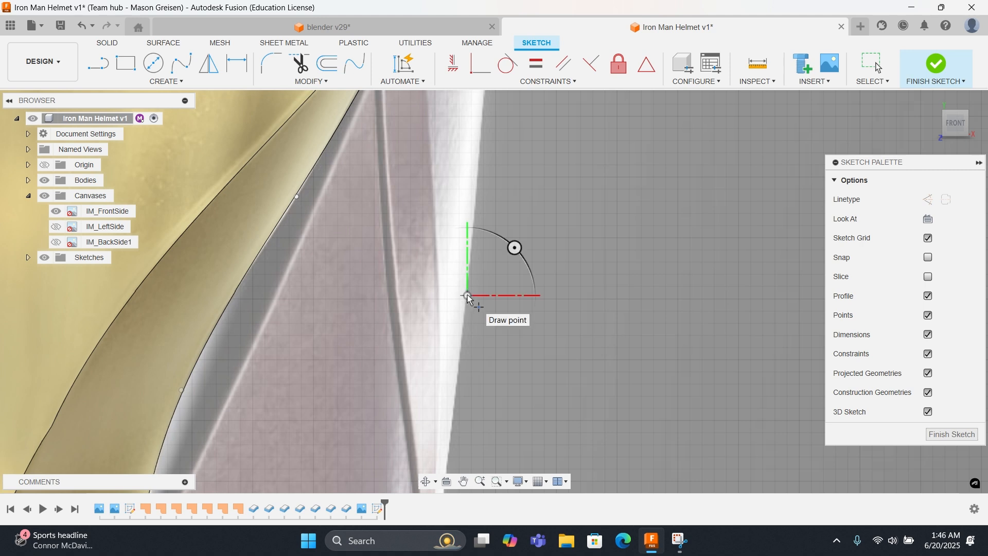
Step: Place two points at the bottom of the right ear cover, one where it meets the helmet side and one at its outer corner
scroll(465, 262, "down", 3)
left_click(453, 210)
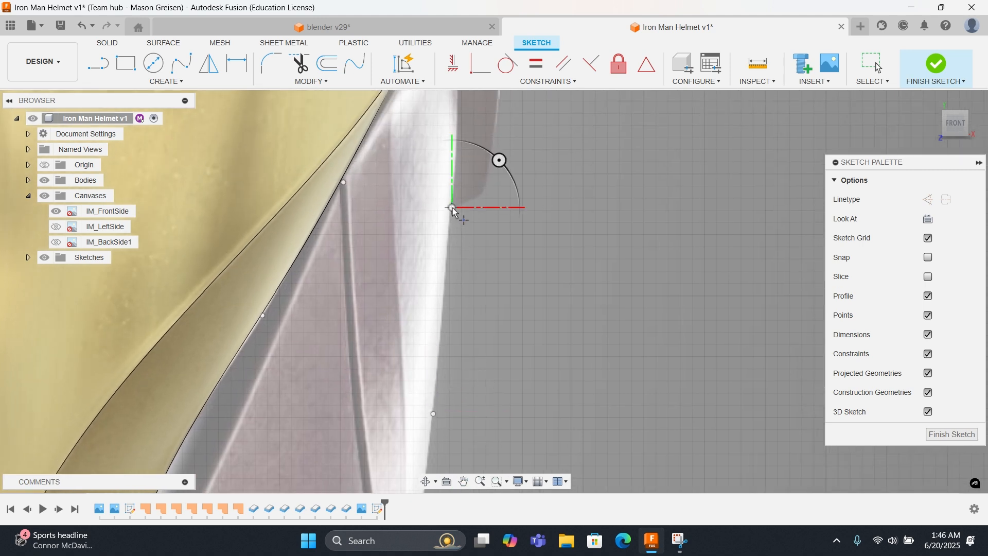
left_click(483, 188)
Step: Place points partway up the right ear cover's outer edge, at its upper outer corner, and where its top meets the helmet side
mouse_move(486, 189)
middle_mouse_down()
mouse_move(493, 211)
mouse_move(421, 422)
middle_mouse_up()
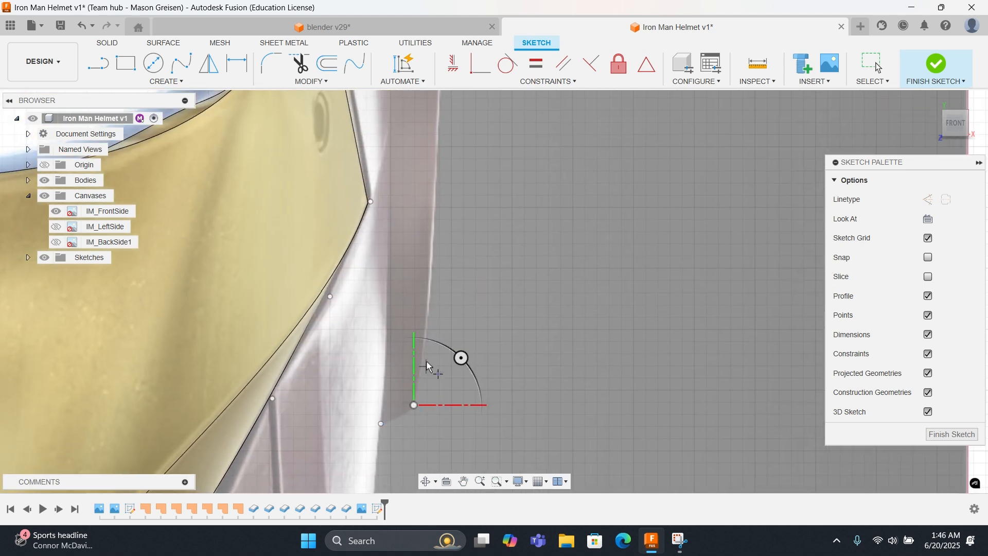
scroll(429, 355, "down", 5)
left_click(432, 254)
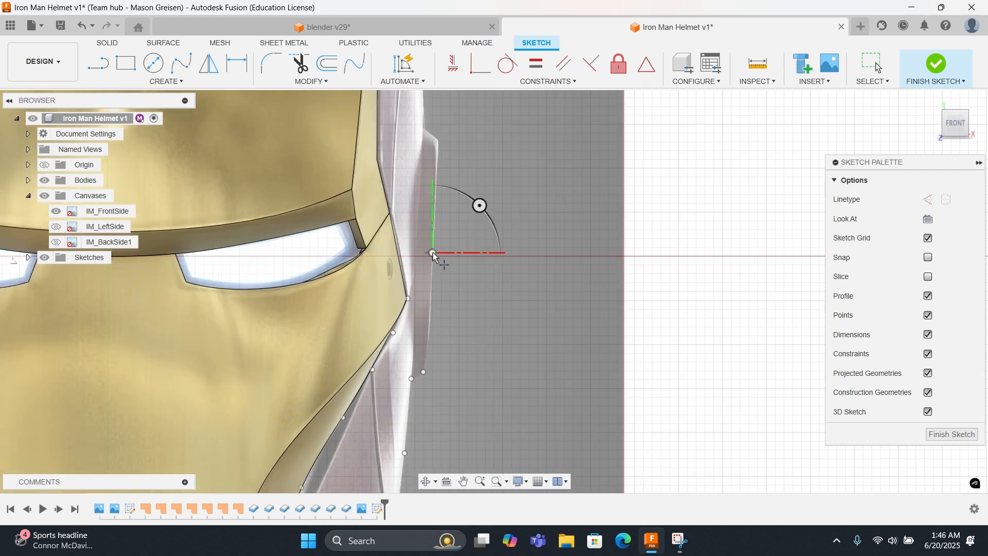
left_click(439, 140)
scroll(424, 133, "up", 5)
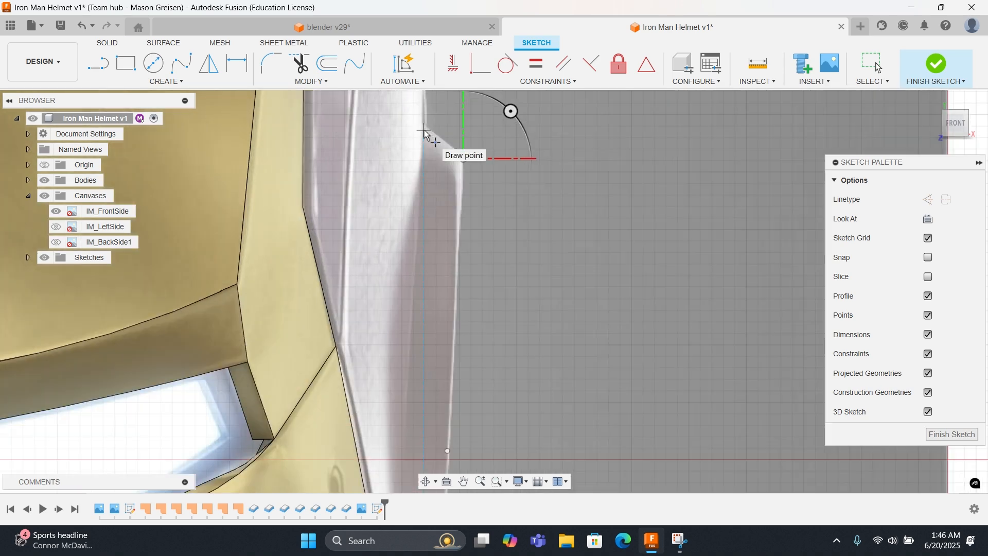
scroll(424, 130, "up", 2)
left_click(424, 125)
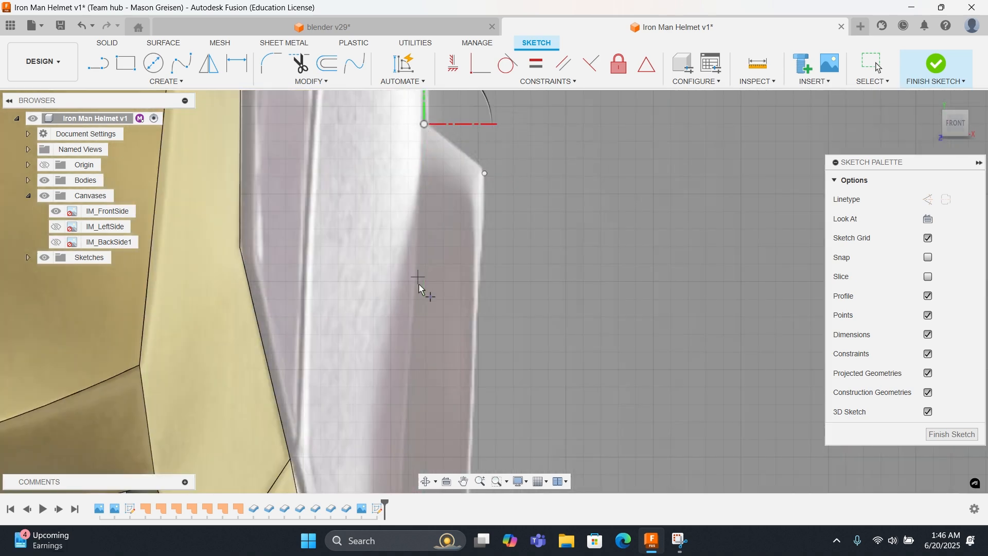
Step: Place a point on the right ear cover's inner edge, level with the point halfway up its outer edge
scroll(429, 247, "down", 5)
scroll(434, 235, "down", 3)
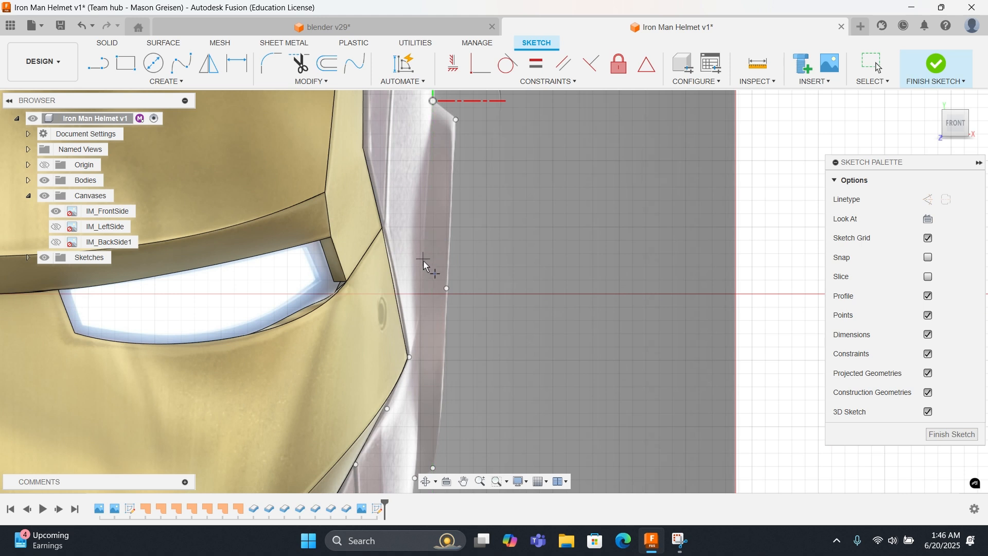
left_click(418, 288)
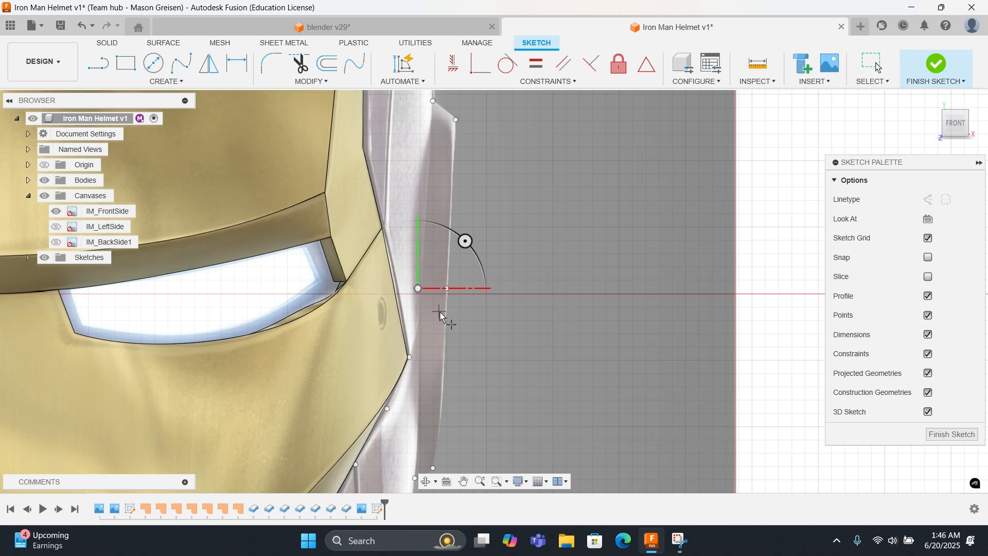
Step: Place a point on the faceplate's right edge at the corner where the brow seam ends
middle_click_drag(446, 440, 402, 233)
middle_click_drag(435, 202, 469, 338)
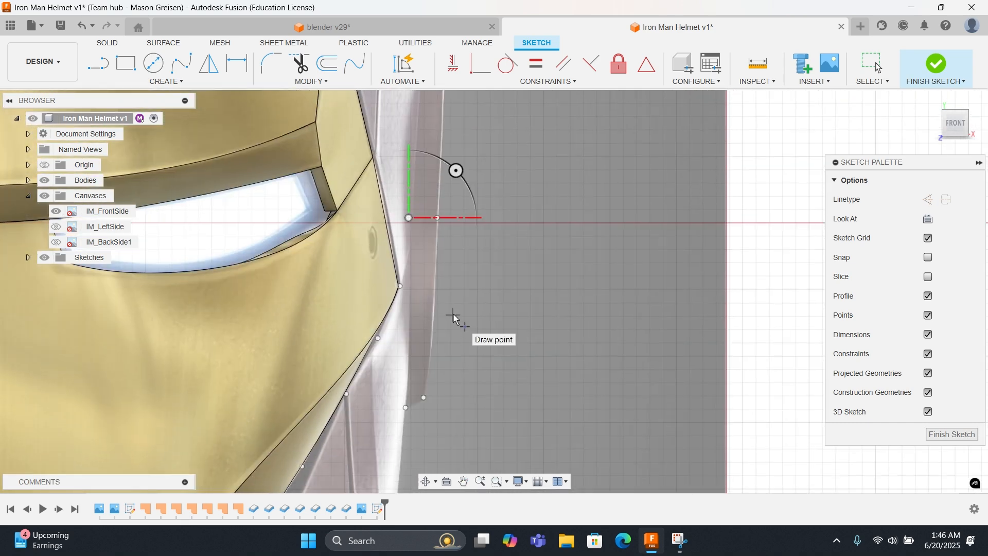
scroll(453, 314, "down", 1)
scroll(457, 344, "down", 5)
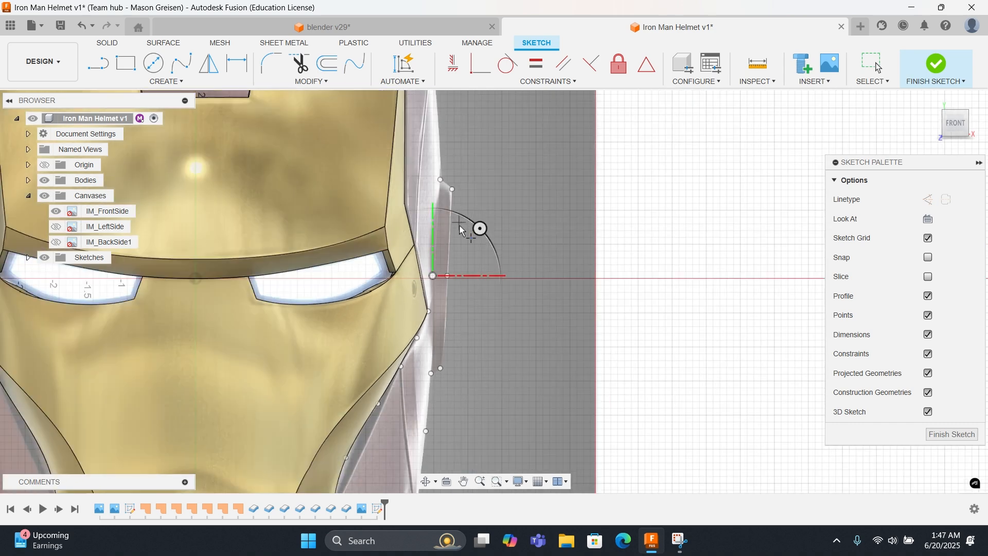
middle_click_drag(456, 219, 451, 290)
scroll(445, 305, "up", 1)
scroll(412, 328, "up", 4)
scroll(412, 332, "up", 2)
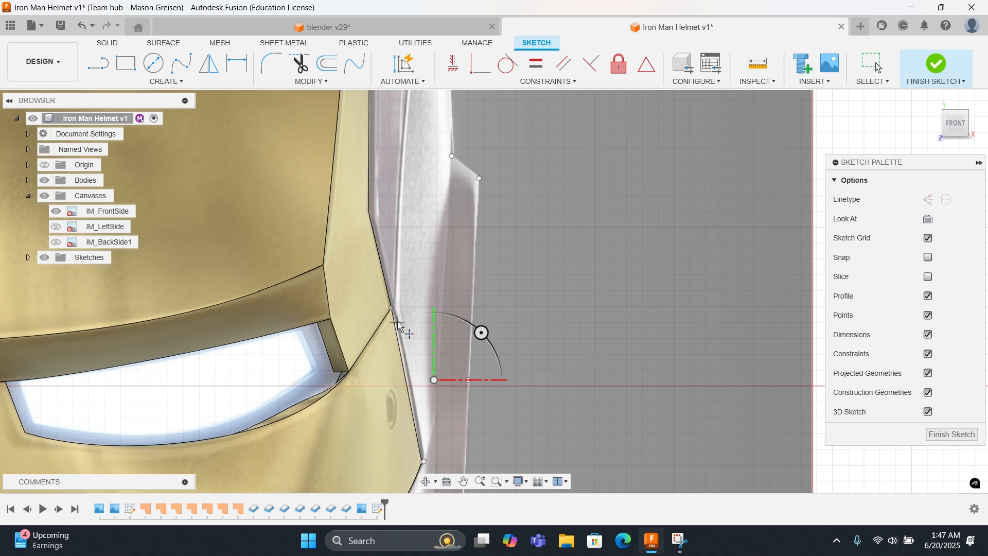
scroll(397, 321, "up", 3)
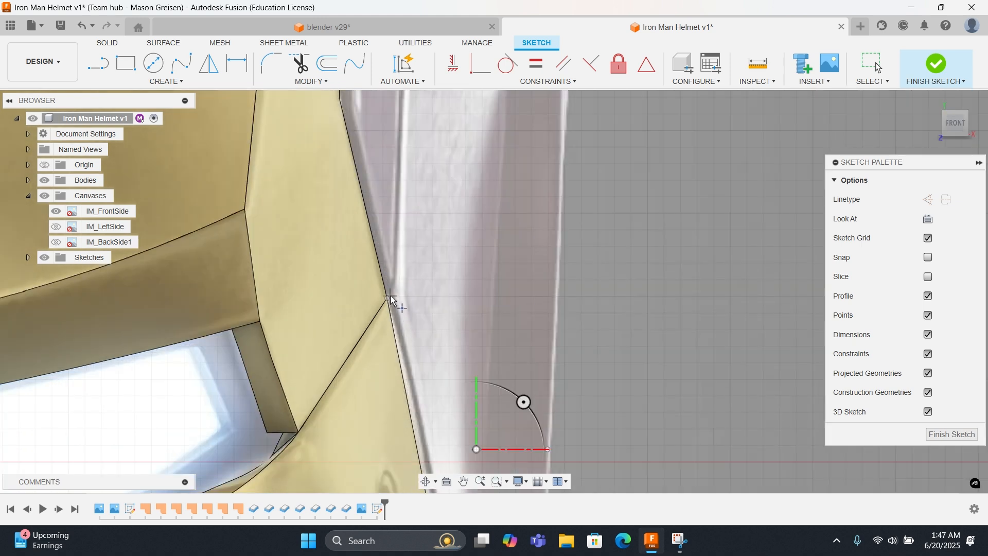
left_click(389, 297)
Step: Place three points up the faceplate's right edge: at the bend above the brow, midway up, and near the upper corner
middle_click_drag(364, 149, 439, 308)
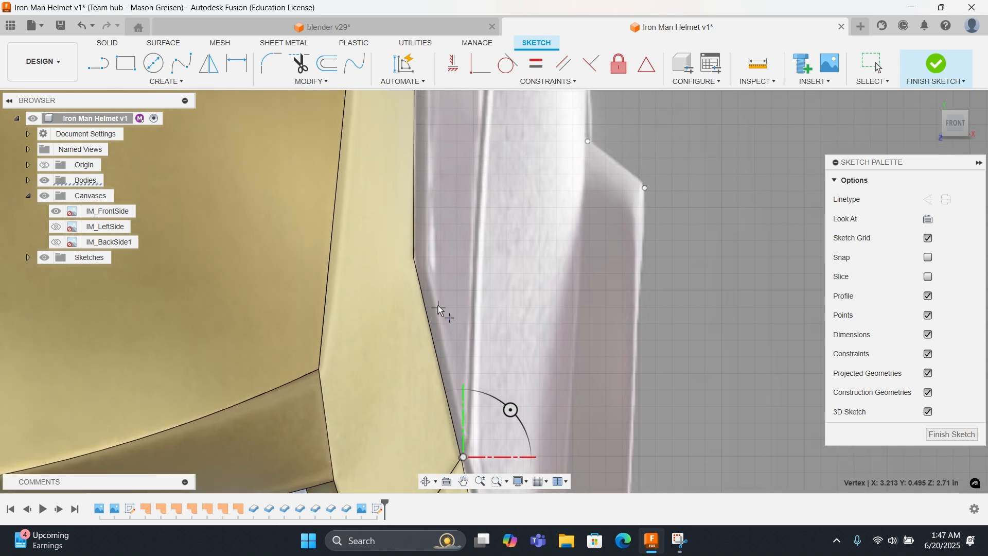
left_click(419, 258)
mouse_move(430, 90)
middle_mouse_down()
mouse_move(430, 399)
mouse_move(427, 326)
middle_mouse_up()
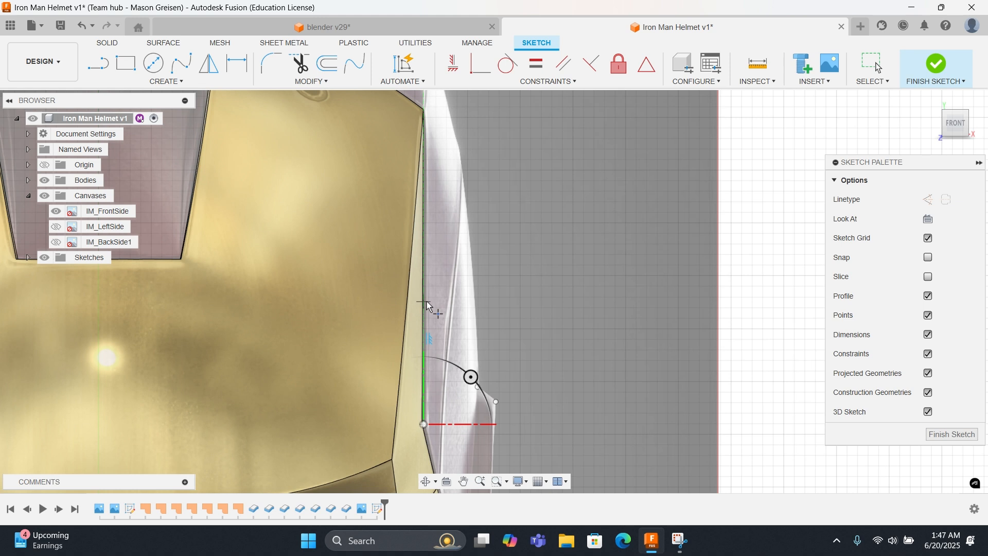
left_click(426, 281)
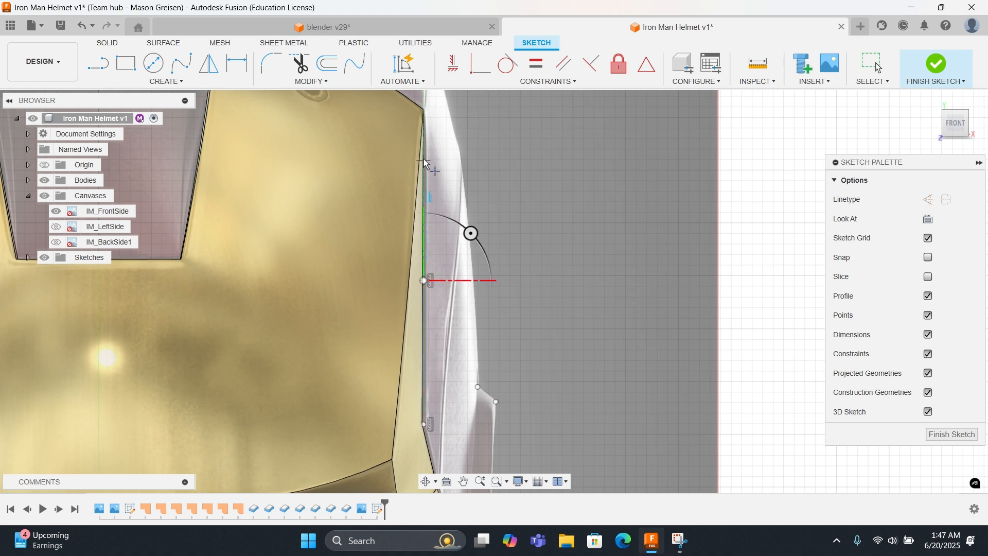
left_click(424, 117)
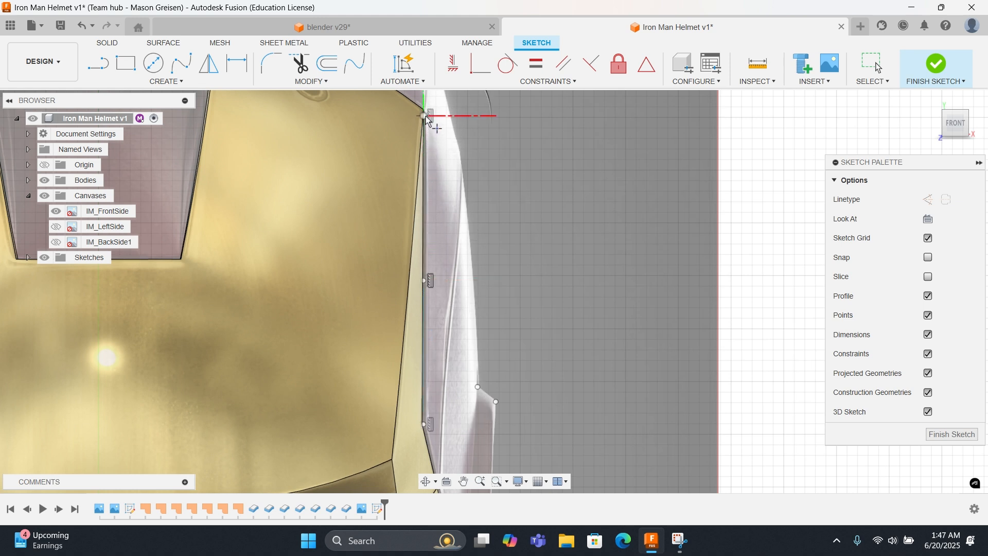
middle_click_drag(532, 276, 485, 291, "shift")
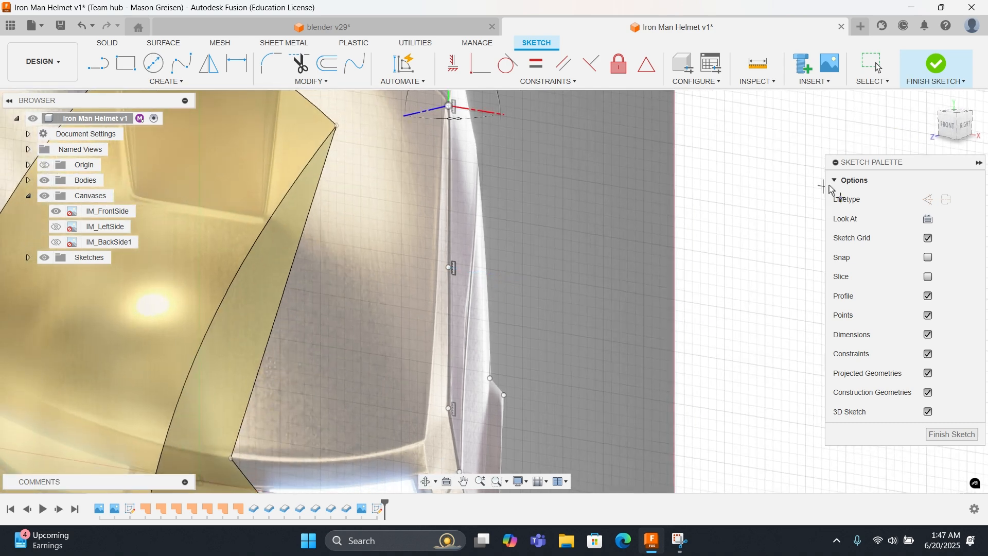
left_click(941, 126)
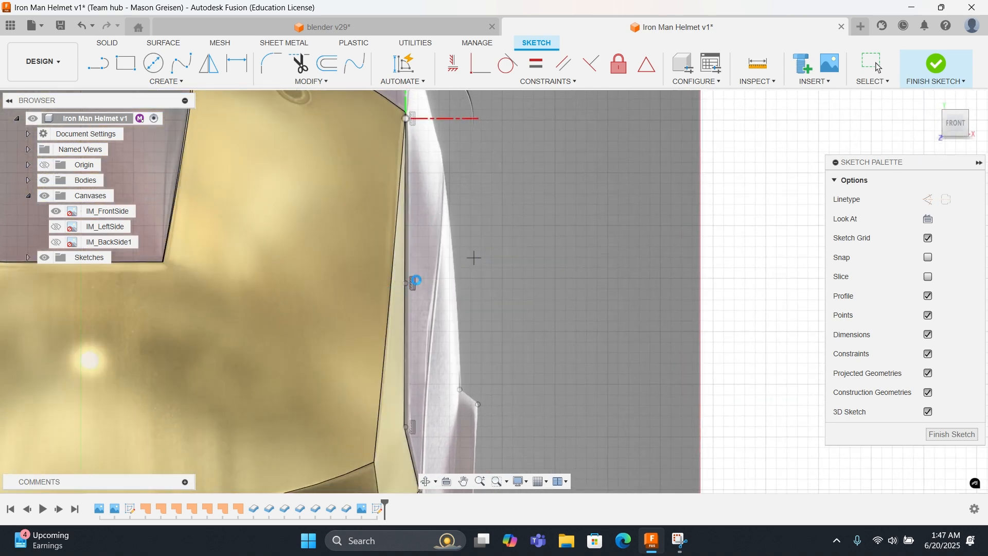
key("Escape")
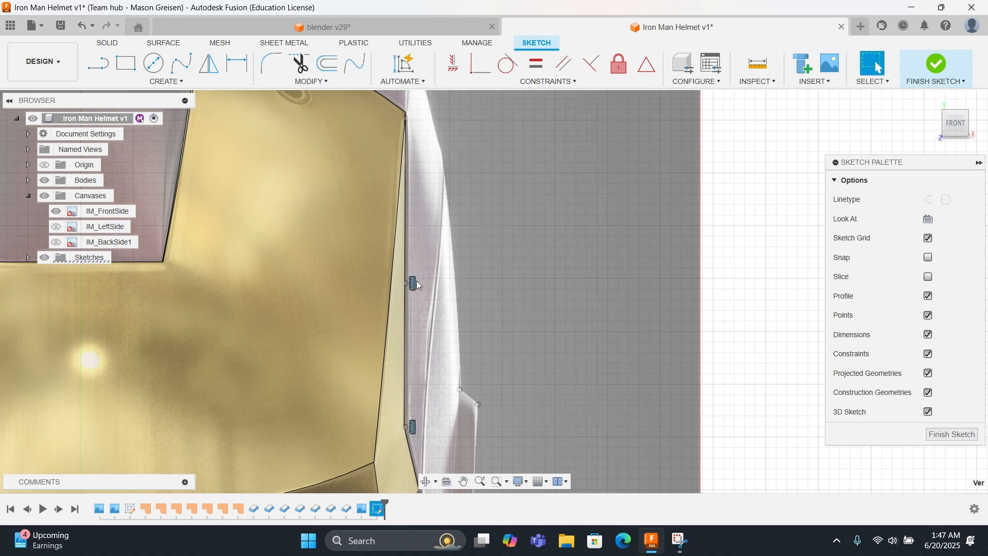
Step: Place three points up the helmet's right outer silhouette, from above the ear cover through the bend to the upper corner
scroll(448, 375, "down", 6)
middle_click_drag(481, 325, 482, 361)
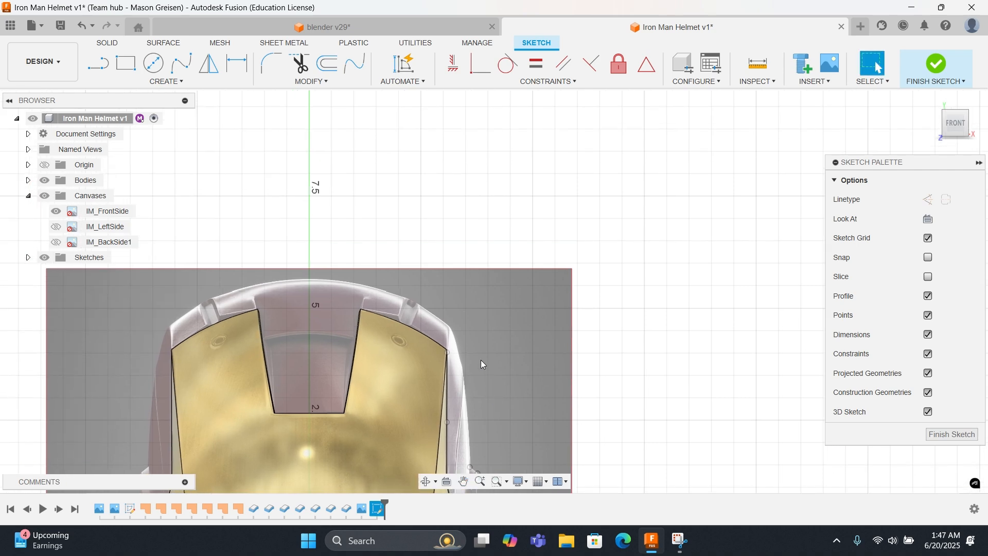
scroll(478, 362, "up", 4)
right_click(471, 363)
left_click(473, 325)
left_click(186, 83)
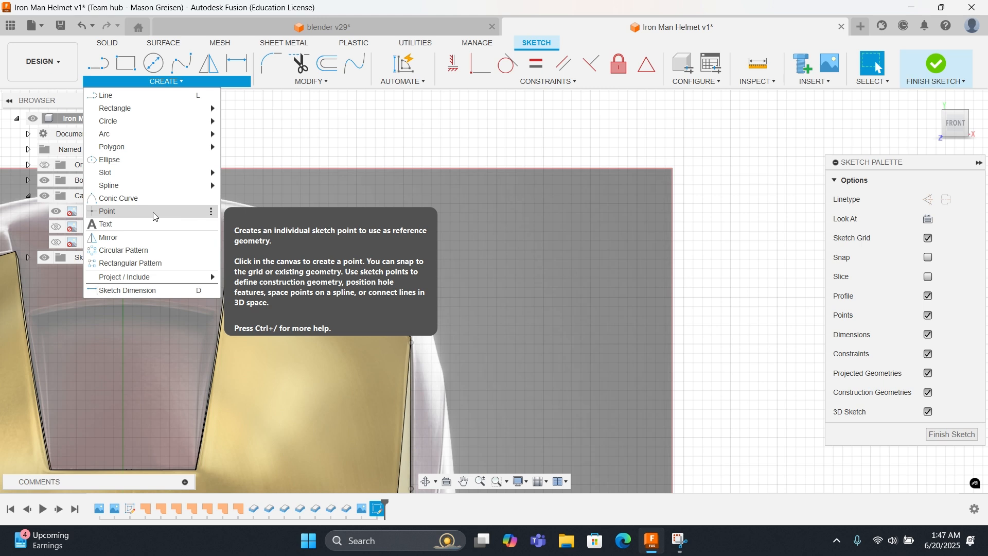
left_click(153, 212)
scroll(439, 357, "up", 5)
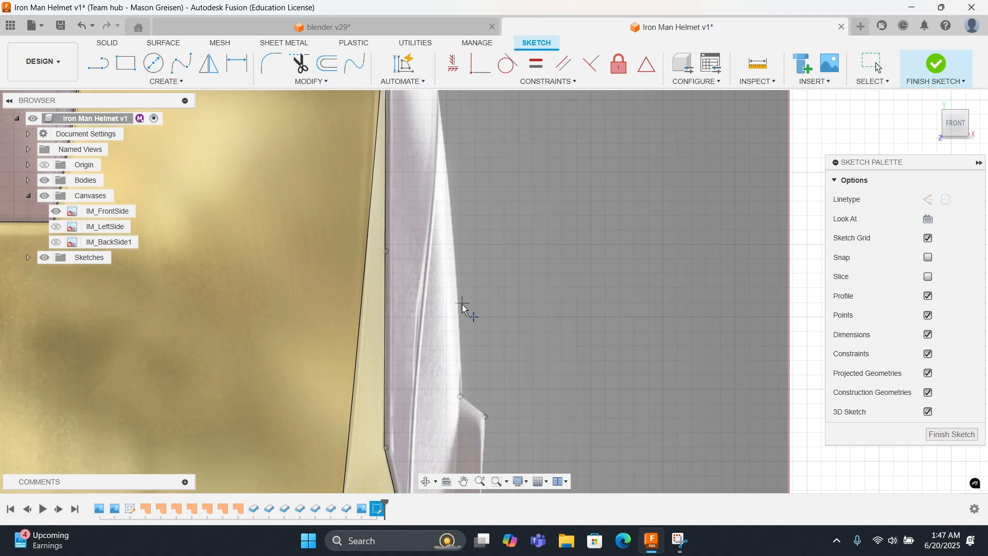
left_click(447, 177)
middle_click_drag(453, 216, 483, 391)
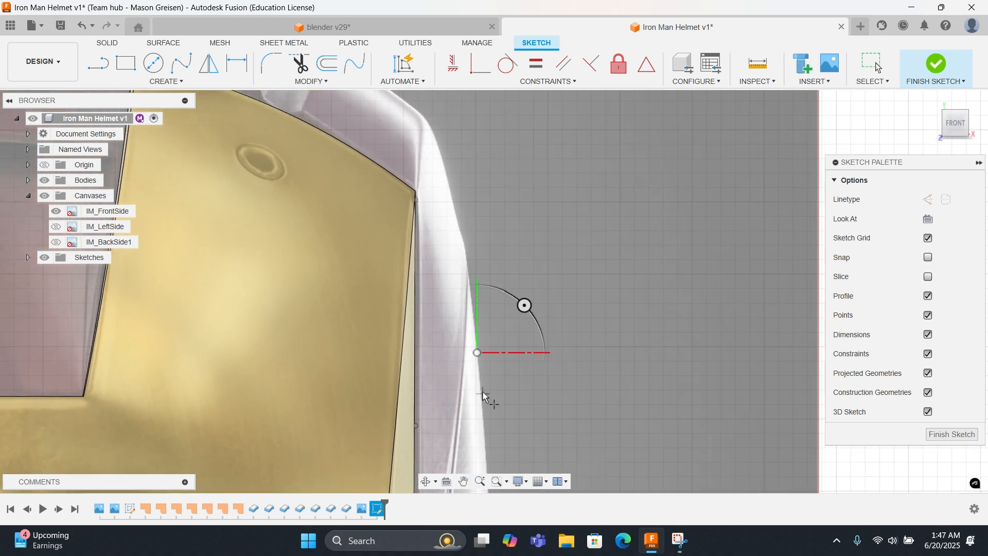
left_click(463, 239)
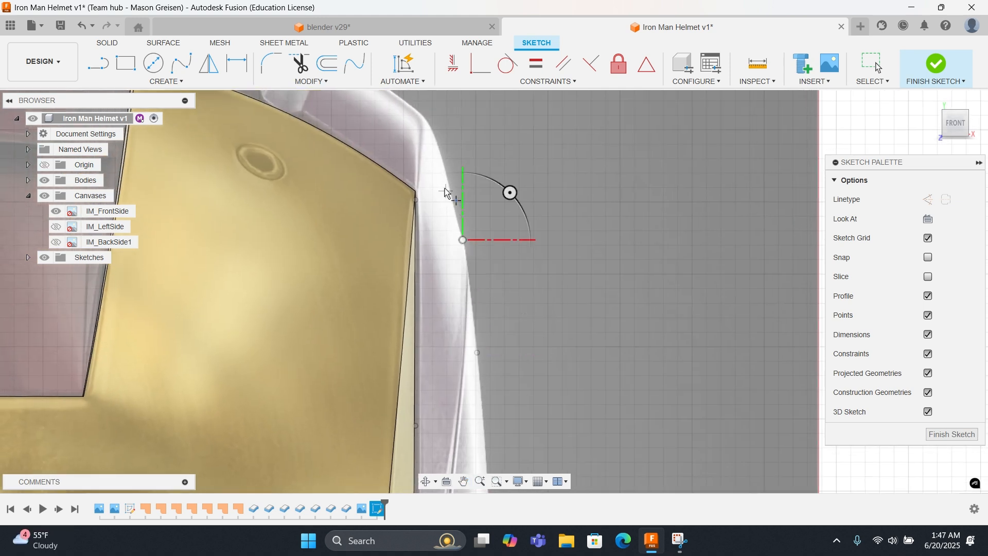
left_click(428, 121)
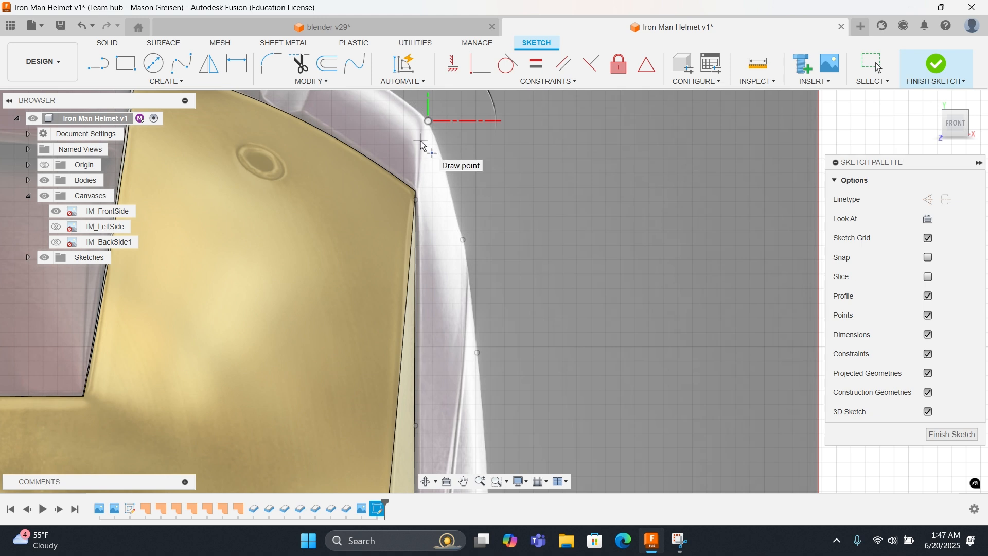
Step: Place a point just inside the helmet's upper right corner, above the faceplate's top corner
middle_click_drag(441, 161, 512, 265)
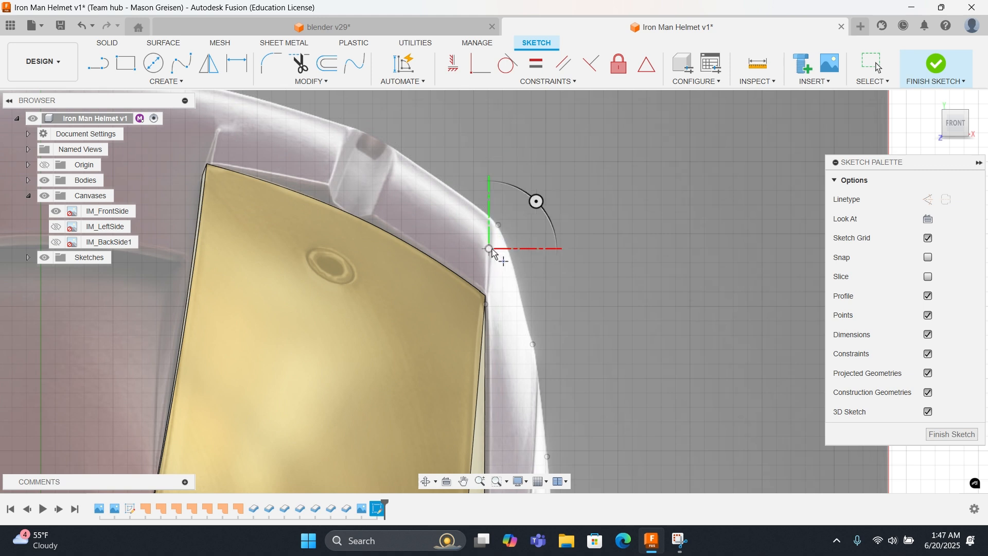
middle_click_drag(476, 232, 565, 244)
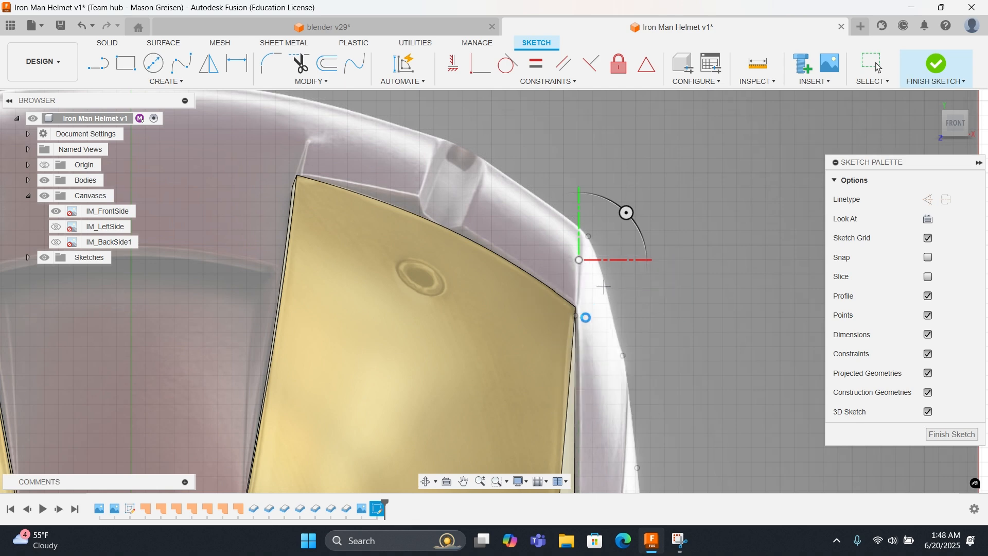
key("Escape")
Step: Reposition the top point on the faceplate's right edge exactly onto the faceplate's upper right corner
scroll(576, 372, "down", 3)
middle_click_drag(602, 356, 498, 181)
scroll(477, 263, "up", 5)
scroll(476, 299, "down", 1)
middle_click_drag(483, 224, 498, 448)
scroll(509, 311, "up", 1)
scroll(512, 314, "up", 2)
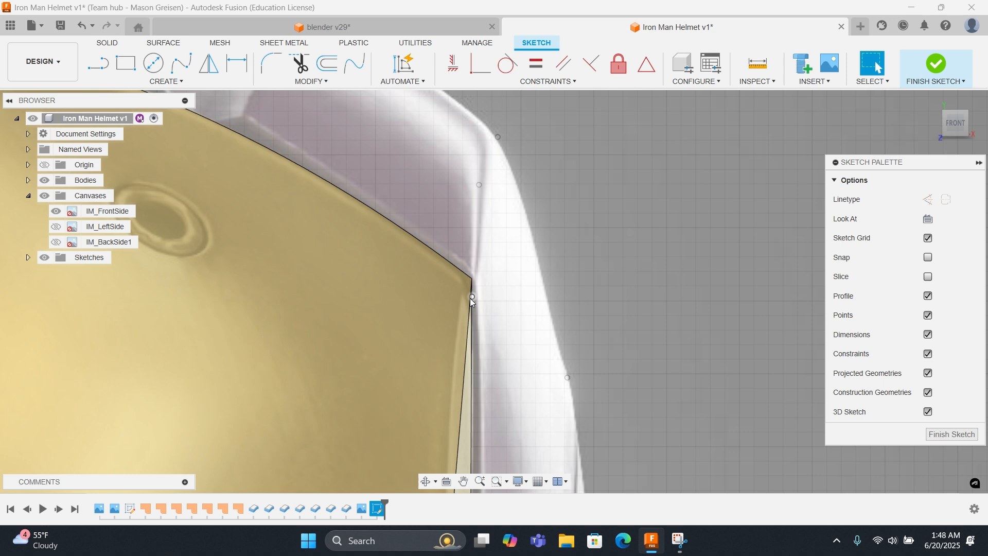
left_click_drag(474, 279, 474, 267)
right_click(483, 284)
left_click(432, 300)
scroll(489, 283, "down", 5)
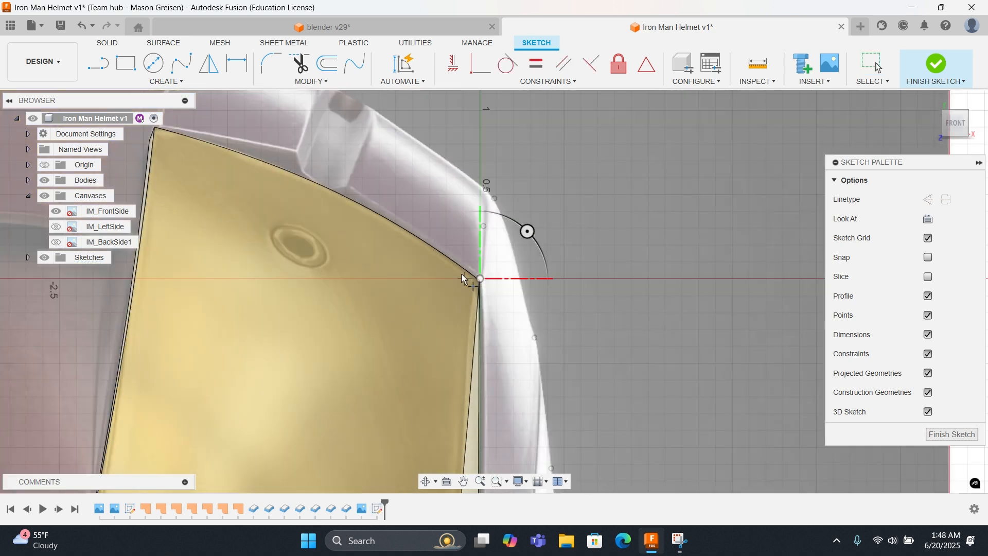
scroll(463, 278, "down", 5)
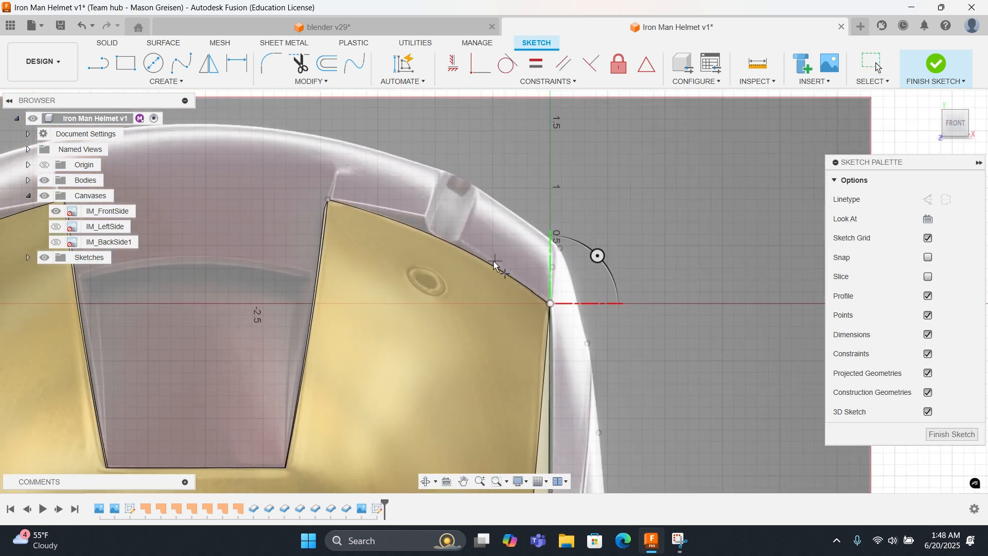
Step: Place five points along the faceplate's upper right edge and the notched rim above it, ending beside the inner top corner
left_click(458, 240)
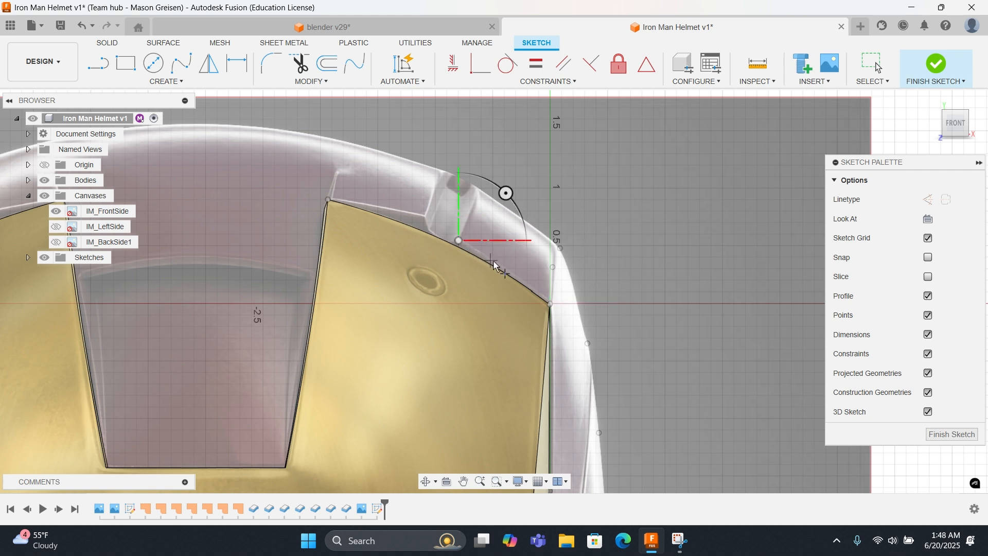
left_click(509, 271)
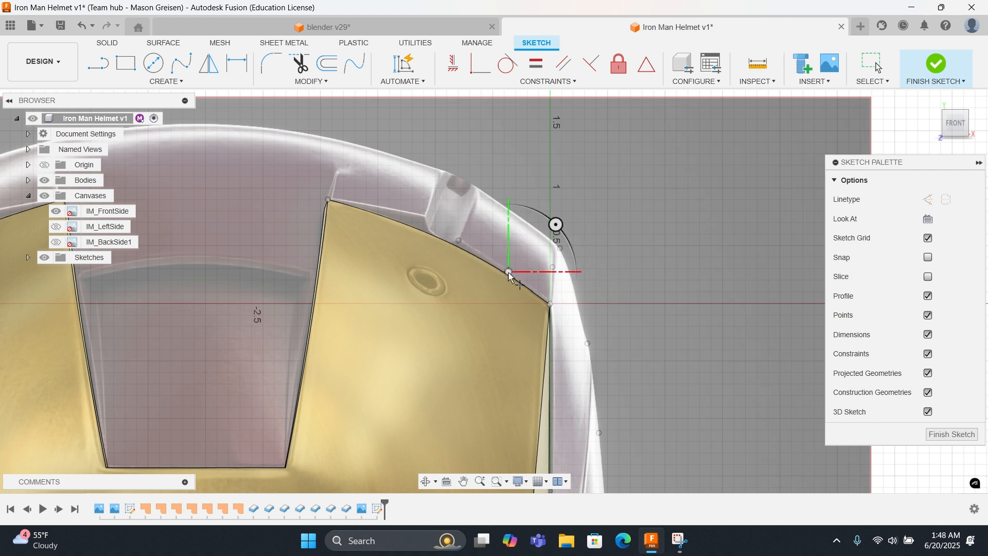
left_click(423, 215)
left_click(381, 206)
scroll(332, 201, "up", 4)
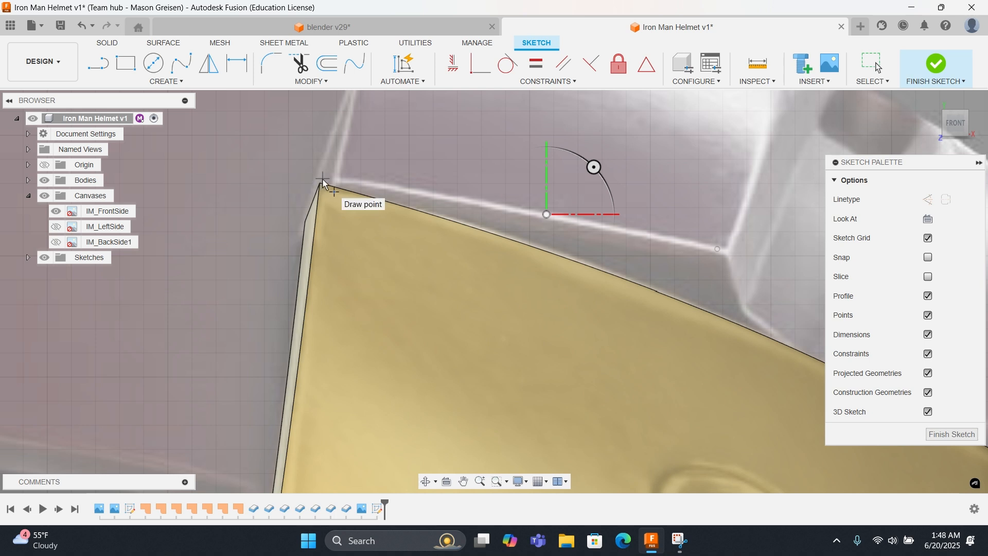
left_click(337, 178)
right_click(506, 220)
left_click(540, 219)
Step: Place three points on the helmet's upper right silhouette: midway to the notch, and at the notch's right and left corners
scroll(599, 297, "down", 5)
scroll(498, 208, "up", 3)
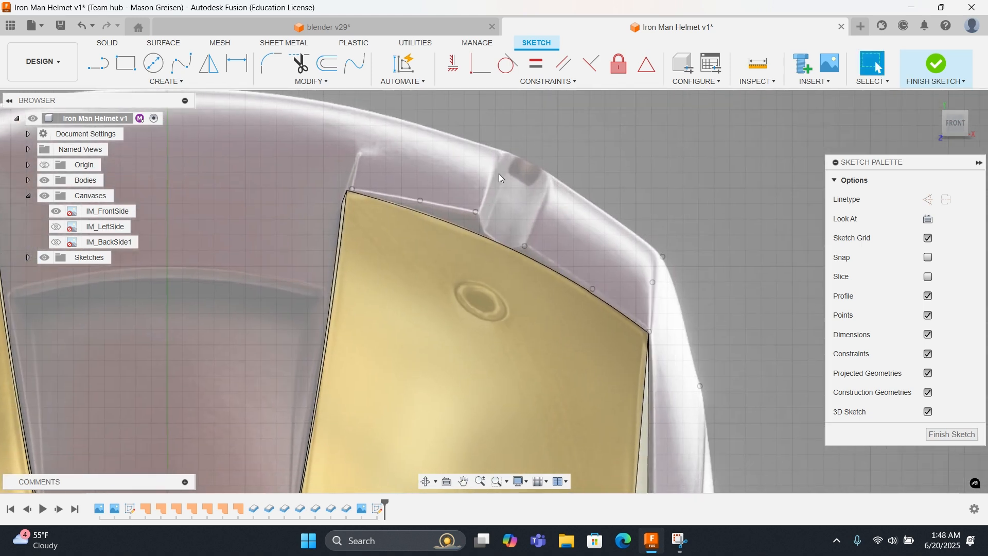
scroll(524, 237, "down", 3)
right_click(534, 241)
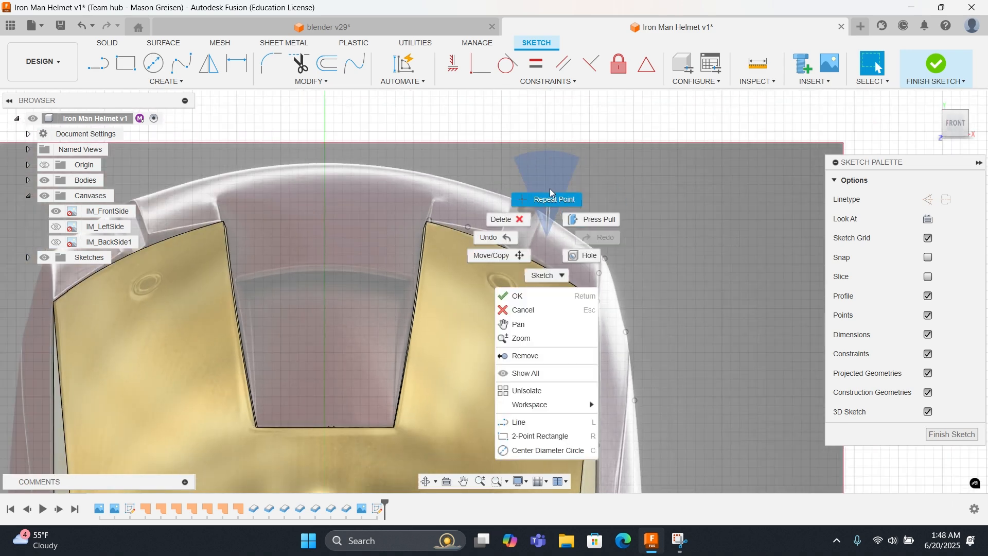
left_click(541, 199)
scroll(566, 233, "up", 3)
left_click(569, 225)
left_click(508, 186)
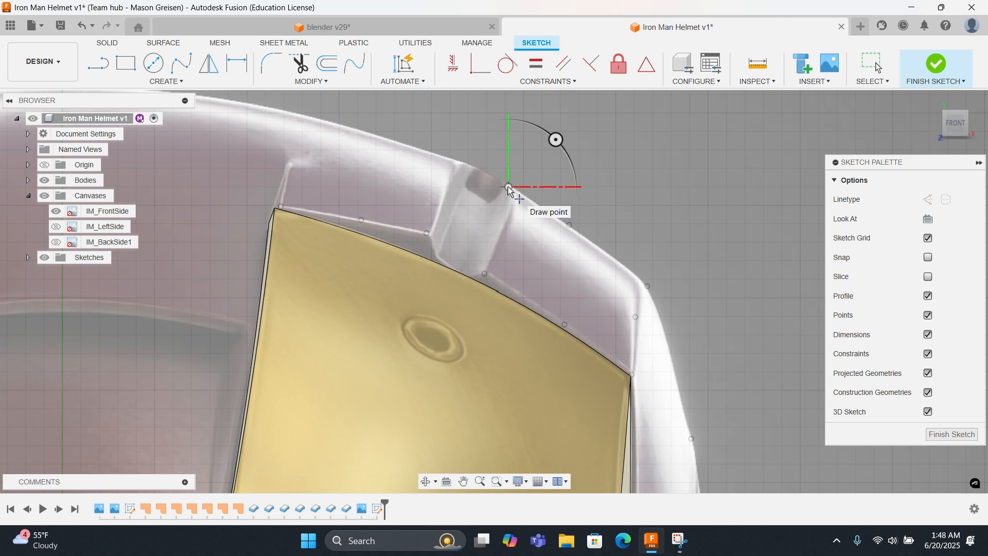
left_click(474, 168)
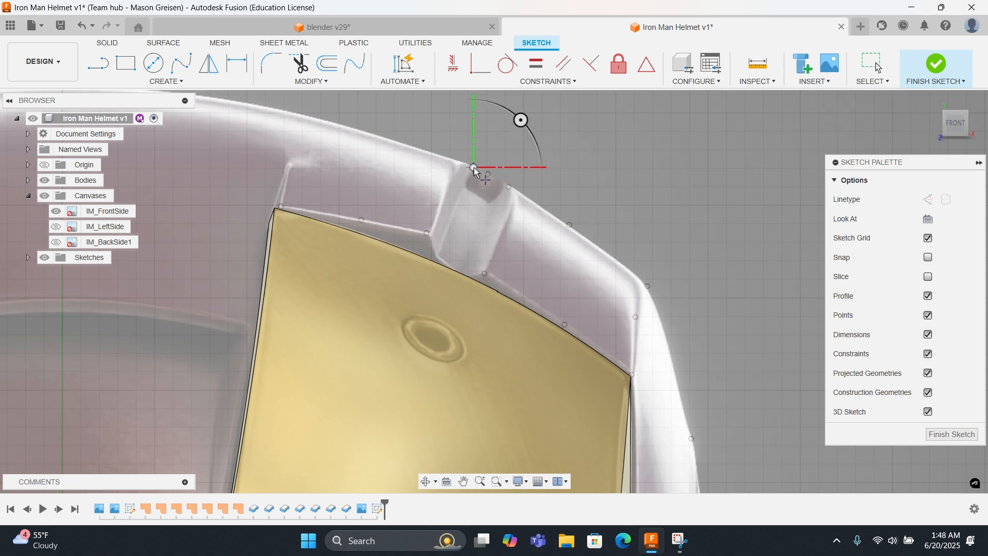
right_click(489, 178)
left_click(538, 179)
Step: Delete the extra sketch point between the two outer corners of the upper right notch
left_click(489, 174)
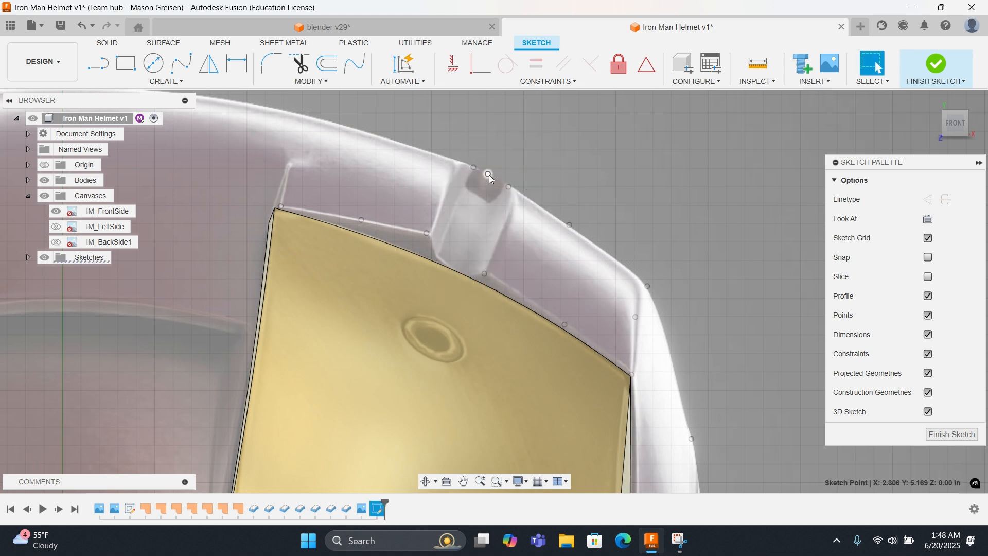
right_click(493, 183)
key("Delete")
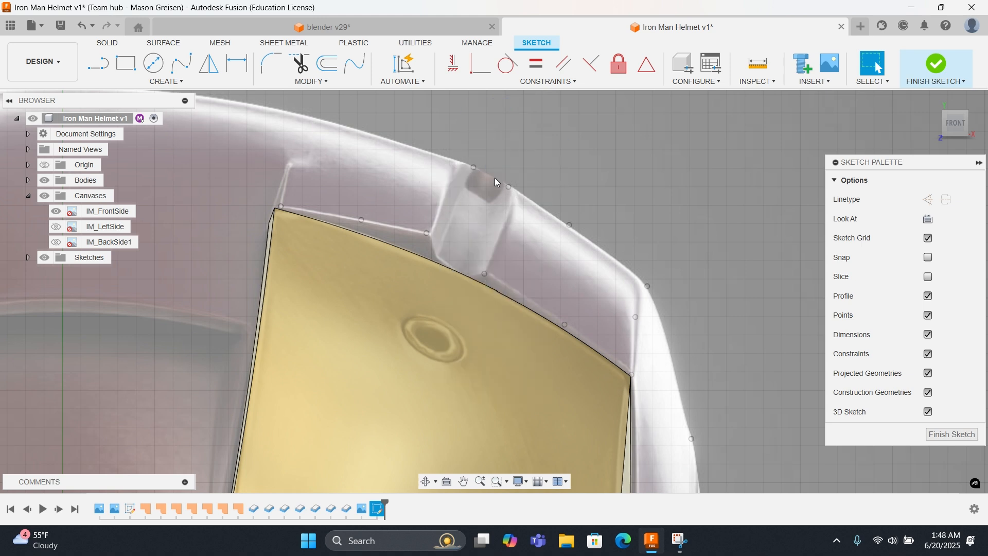
Step: Place three points along the helmet's top outline, from beyond the notch's left corner to just right of the vertical centreline
left_click(166, 81)
left_click(136, 215)
middle_click_drag(437, 164, 578, 291)
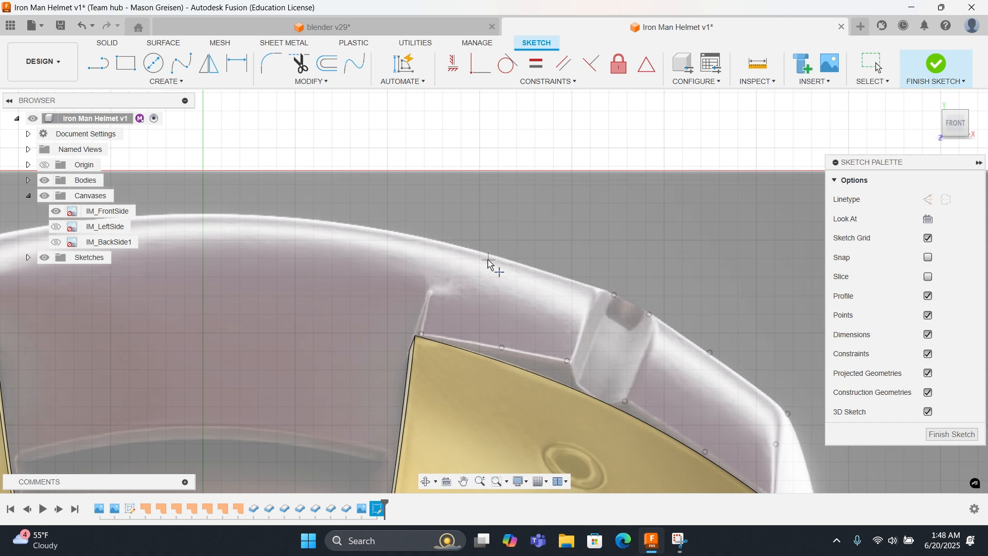
left_click(476, 251)
left_click(350, 225)
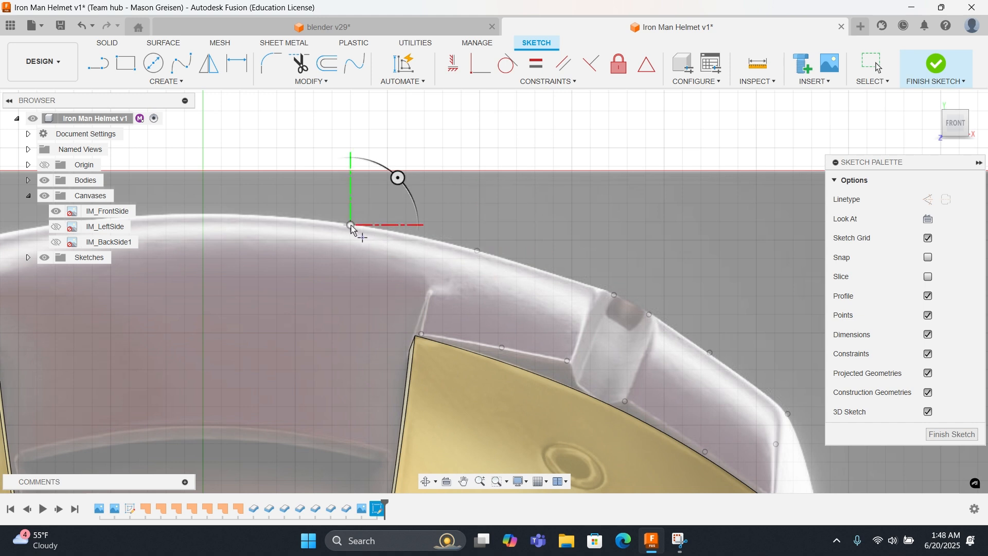
left_click(235, 215)
Step: Place three points along the forehead recess's curved upper edge: near the centreline, at its right corner, and between them
middle_click_drag(315, 250, 477, 131)
scroll(451, 183, "down", 5)
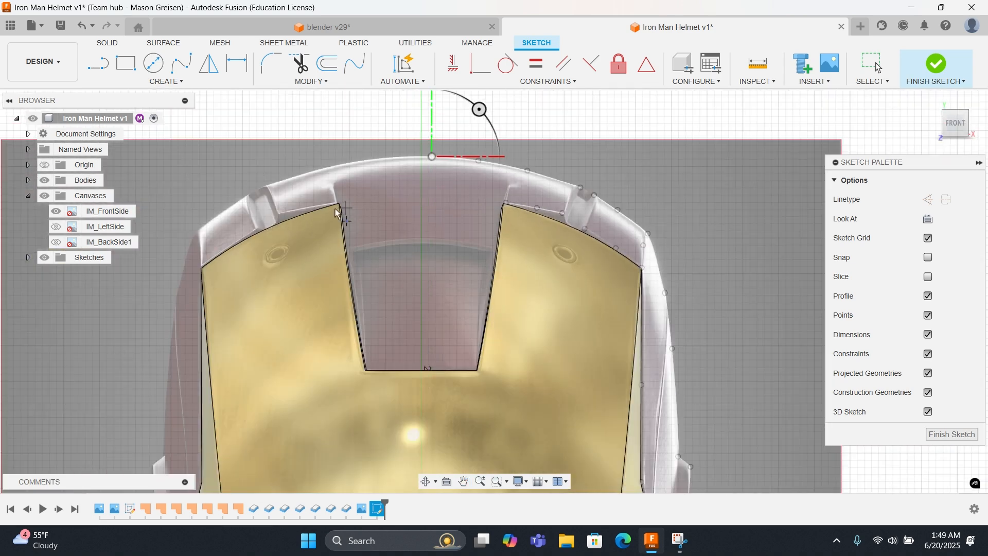
scroll(450, 202, "up", 2)
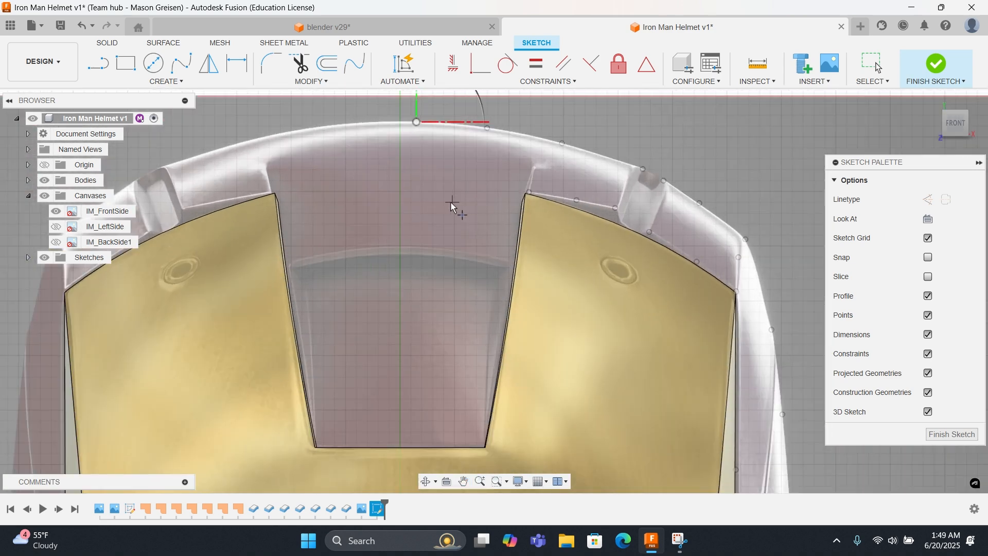
left_click(412, 246)
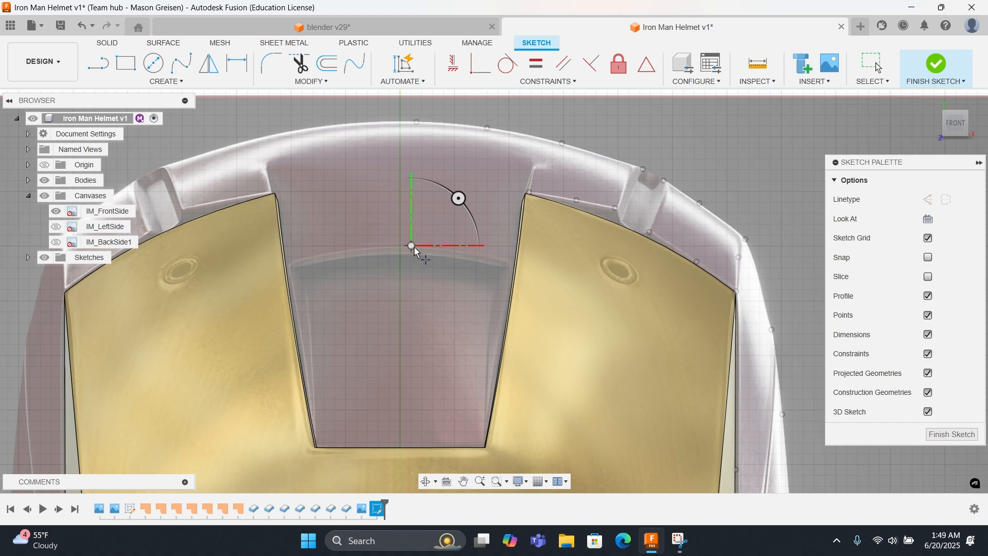
left_click(506, 261)
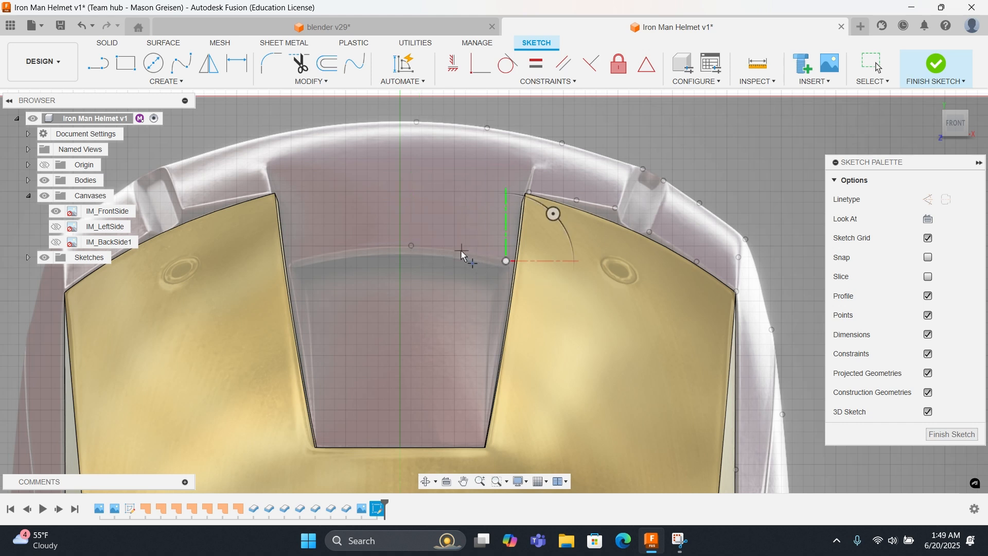
left_click(458, 252)
right_click(477, 251)
left_click(515, 252)
Step: Delete the sketch point near the centre of the chin's bottom edge
scroll(446, 274, "down", 3)
scroll(447, 274, "up", 4)
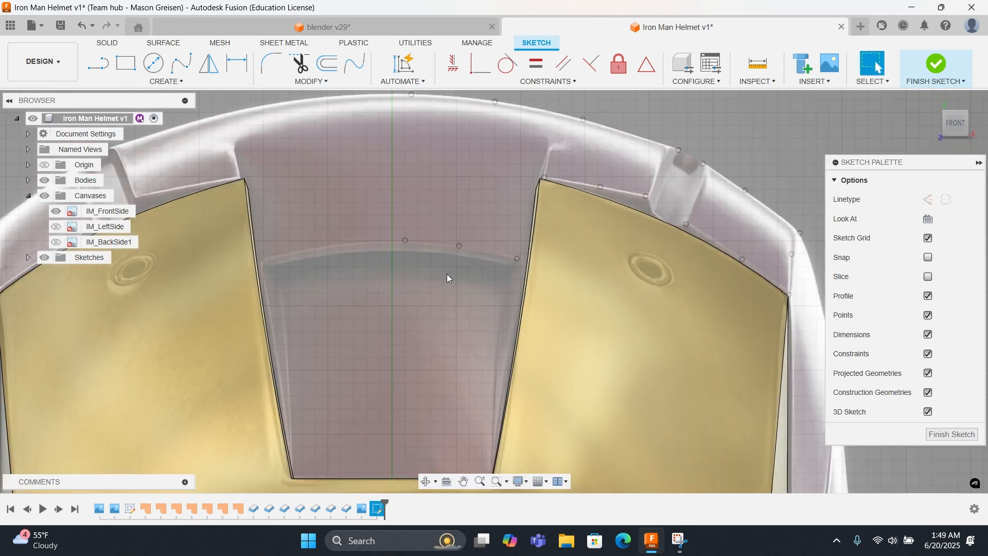
middle_click_drag(447, 274, 526, 278)
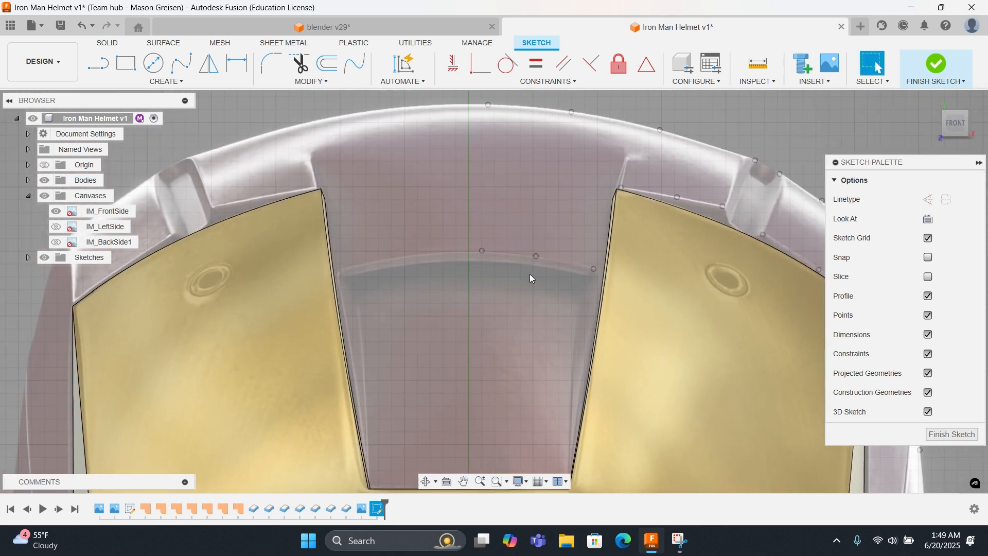
scroll(500, 260, "up", 3)
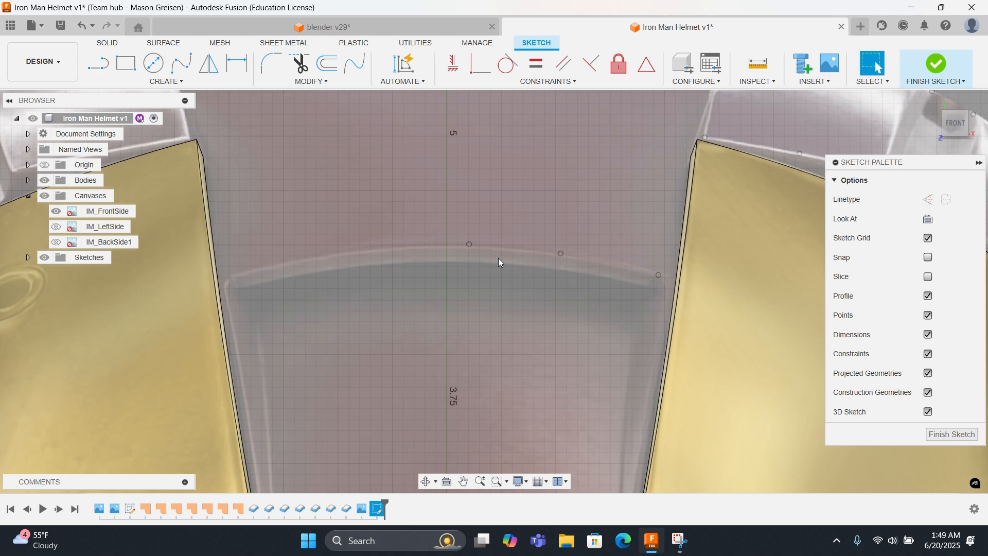
scroll(498, 261, "down", 3)
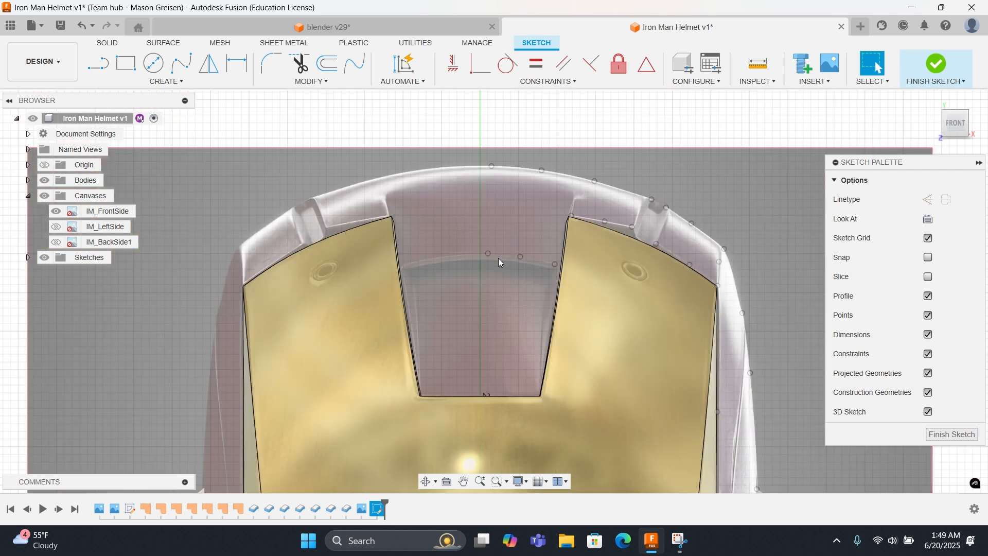
scroll(498, 258, "down", 3)
middle_click_drag(498, 292, 526, 23)
scroll(548, 271, "up", 1)
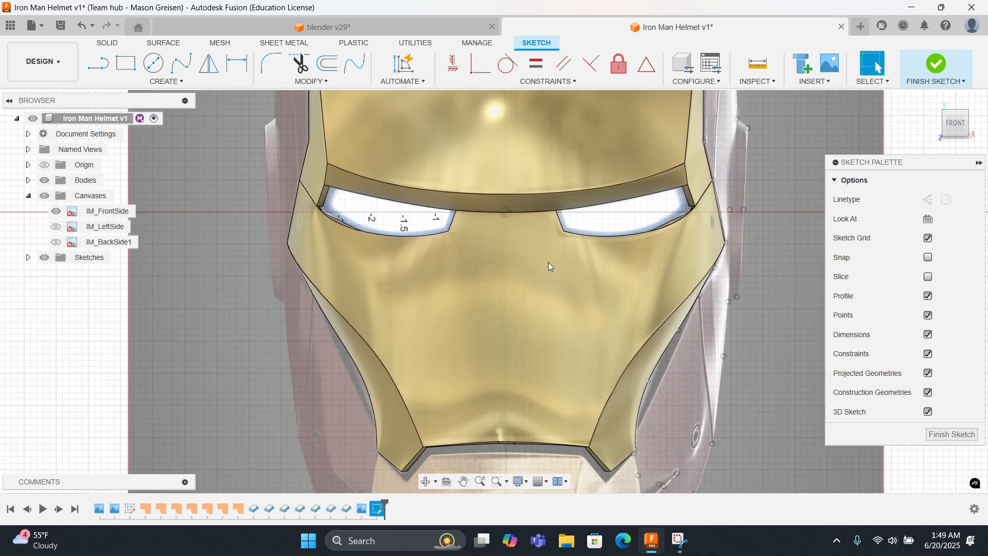
middle_click_drag(547, 359, 536, 258)
scroll(500, 329, "up", 5)
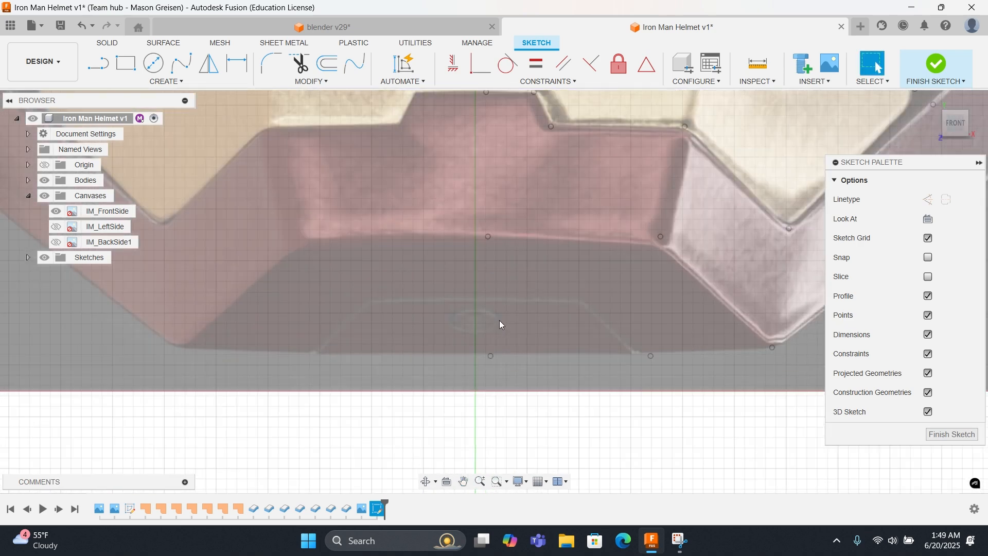
scroll(502, 324, "up", 2)
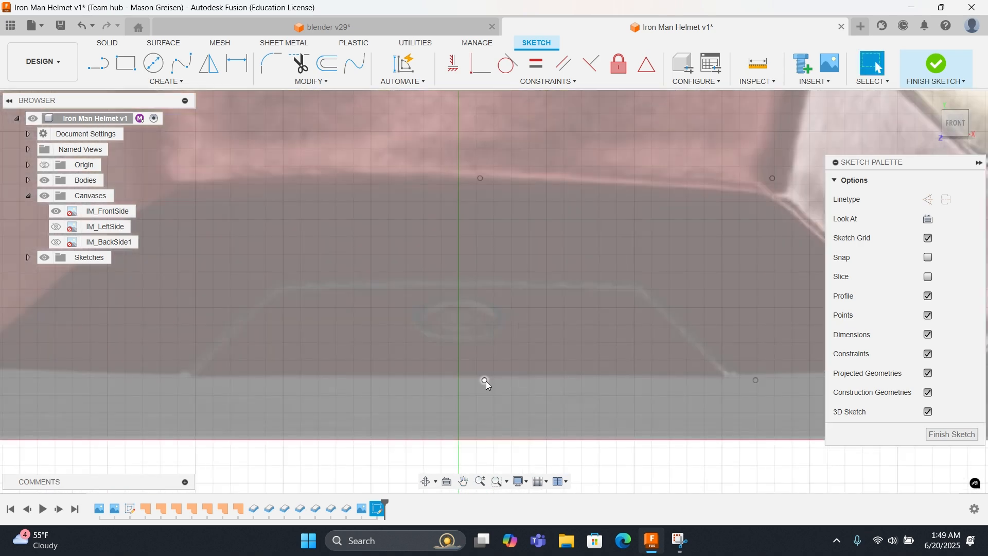
left_click(498, 373)
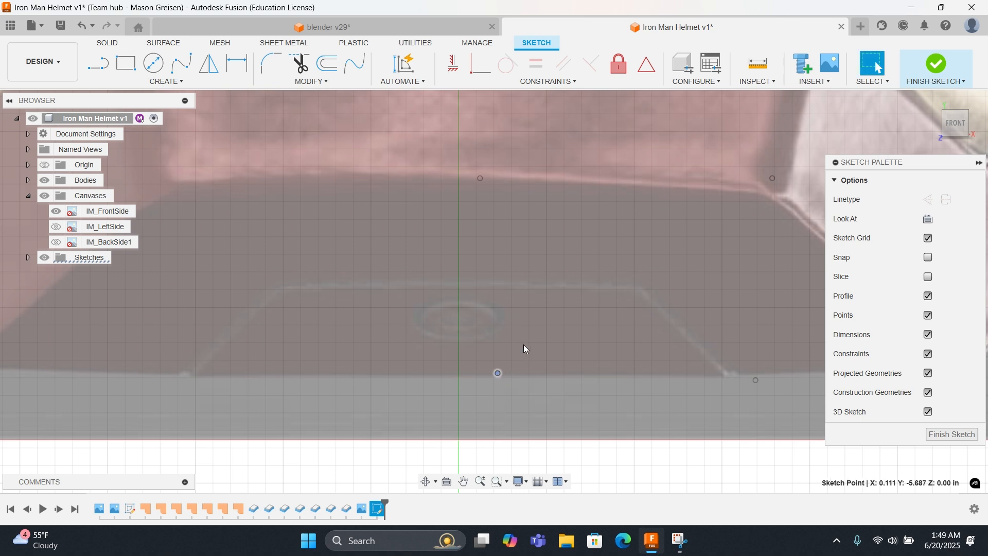
right_click(481, 363)
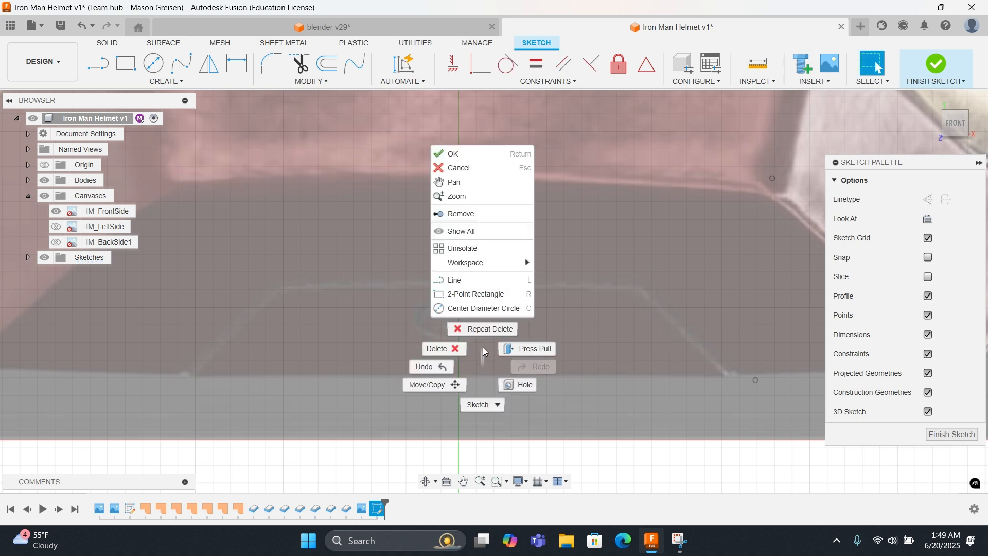
key("Delete")
Step: Switch to the blender v29 design, show Sketch3 and examine how its points and lines sit along the helmet's centreline
left_click(169, 81)
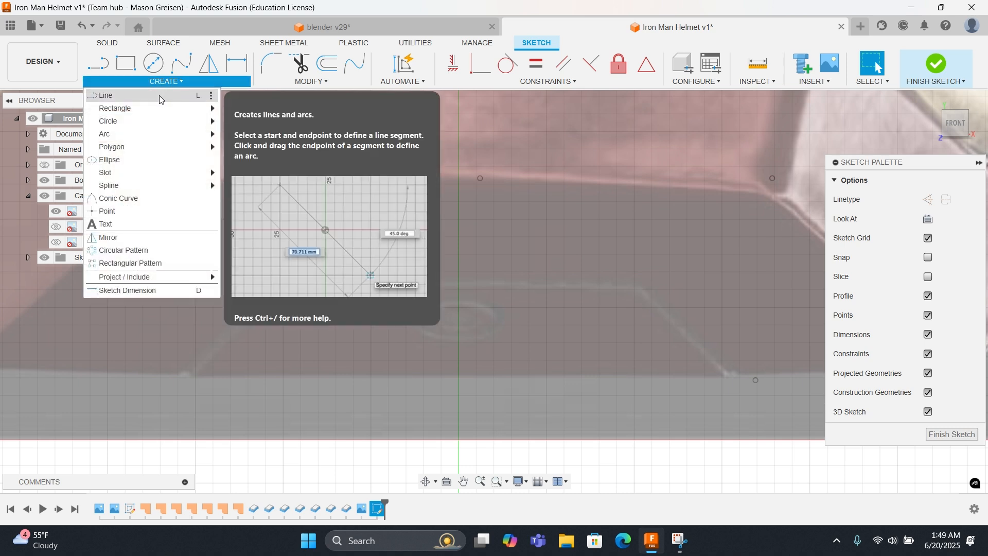
left_click(300, 28)
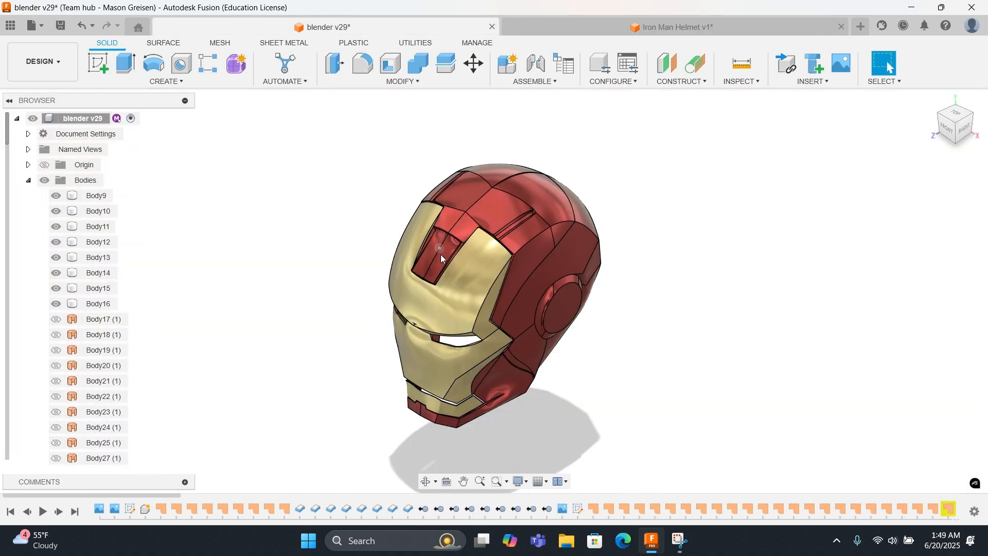
scroll(66, 282, "down", 8)
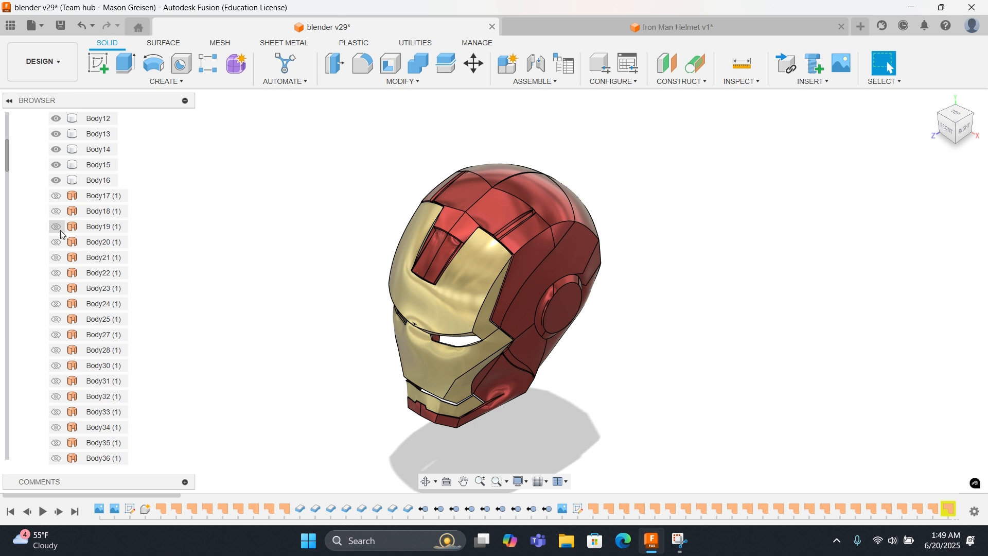
scroll(66, 282, "down", 20)
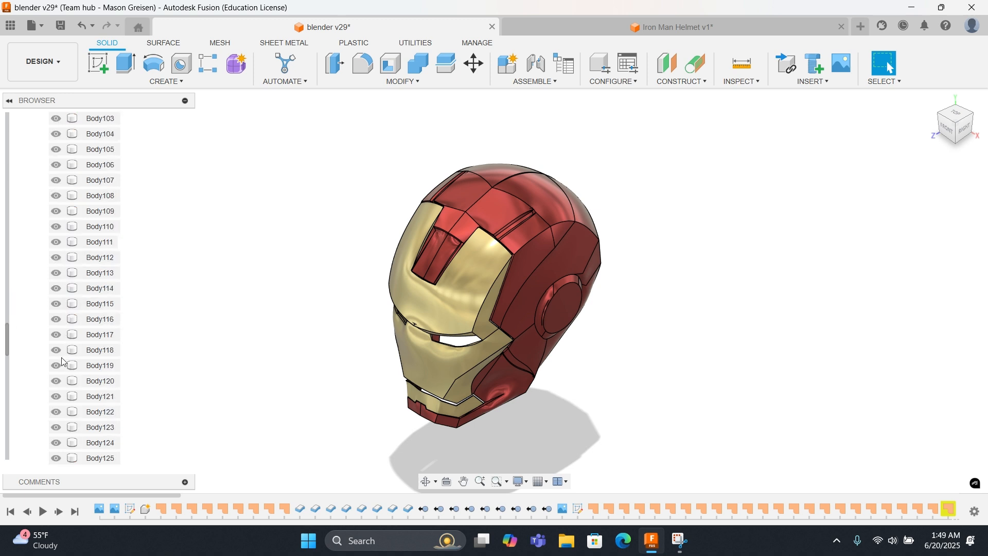
scroll(62, 368, "down", 3)
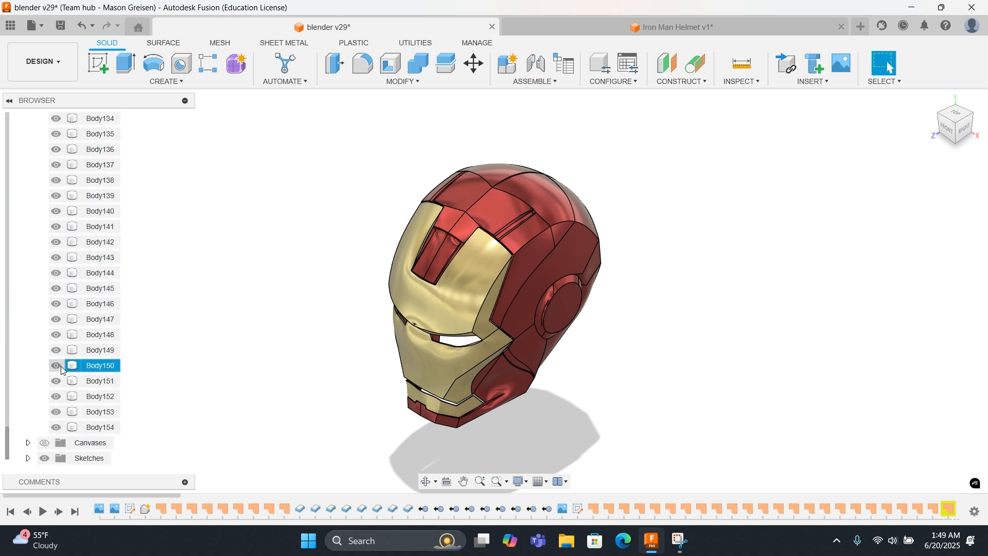
left_click(27, 458)
left_click(56, 457)
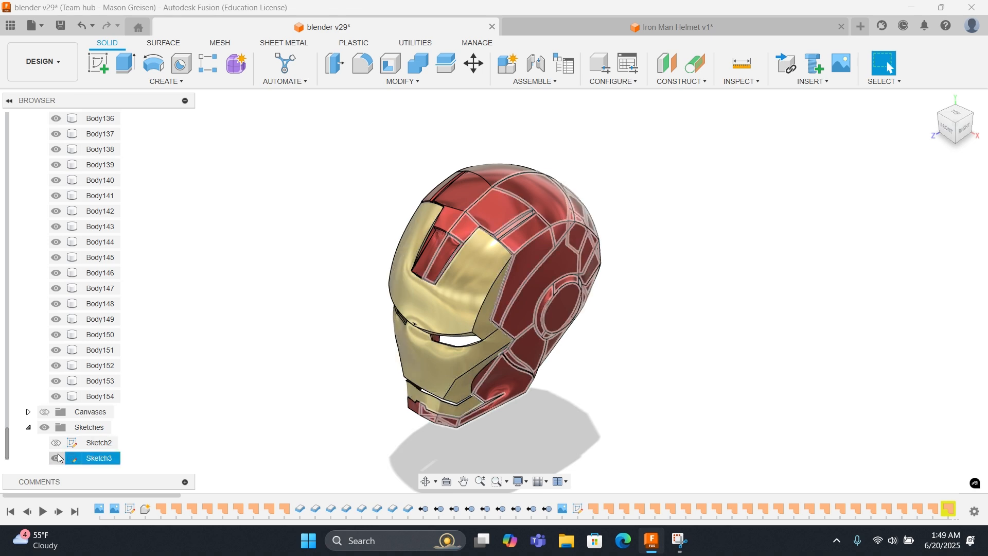
mouse_move(265, 368)
middle_mouse_down("shift")
mouse_move(317, 347)
mouse_move(315, 295)
mouse_move(311, 381)
mouse_move(258, 408)
mouse_move(185, 422)
middle_mouse_up("shift")
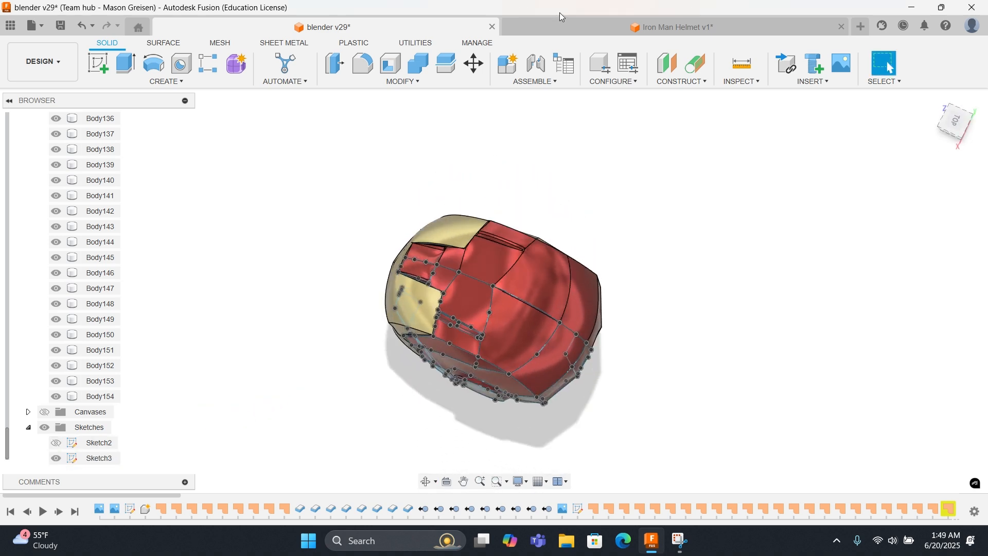
Step: Return to the Iron Man Helmet design and delete the off-centre point on the lower edge of the red chin panel
left_click(636, 32)
scroll(548, 189, "down", 4)
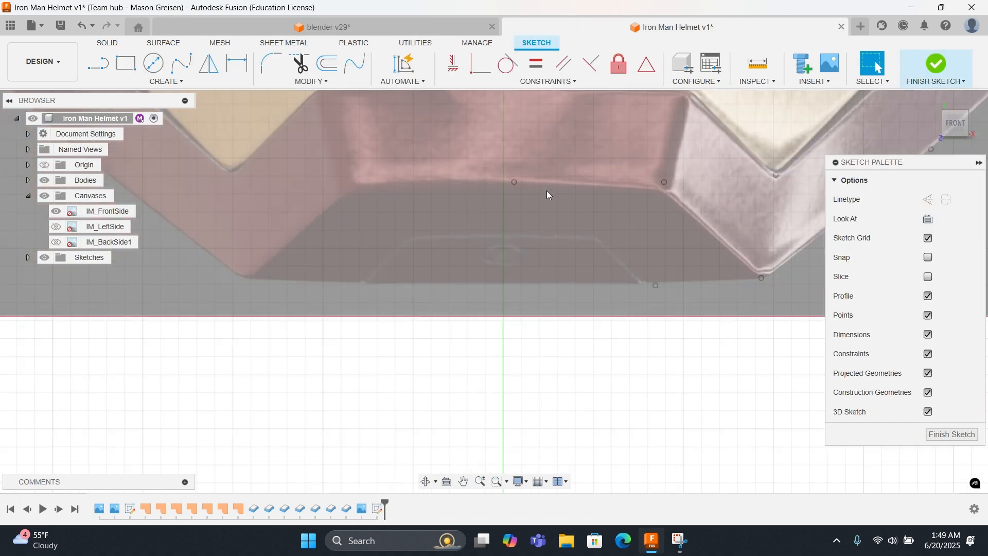
key("Delete")
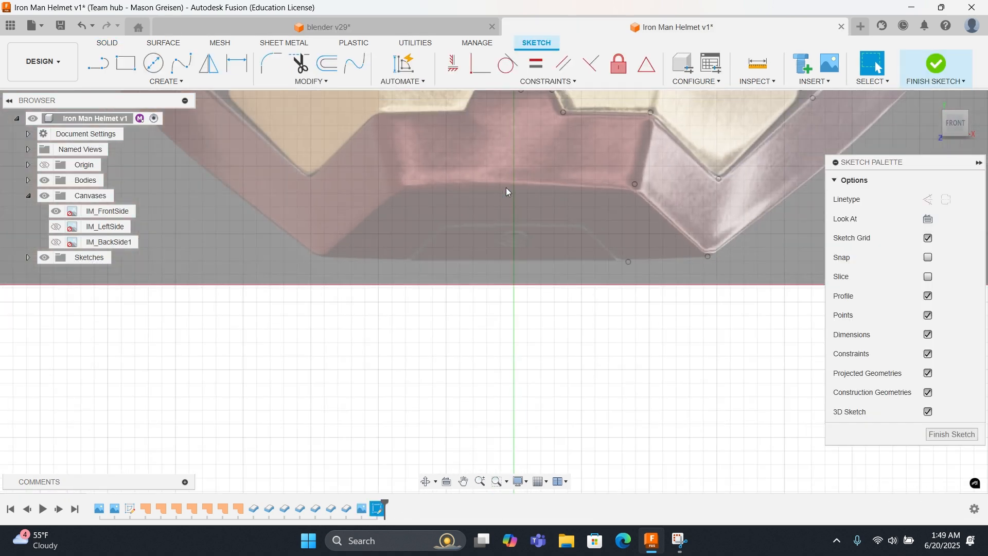
Step: Place points on the vertical centreline at the chin's bottom edge and at the lower edge of the red chin panel
left_click(164, 82)
left_click(147, 209)
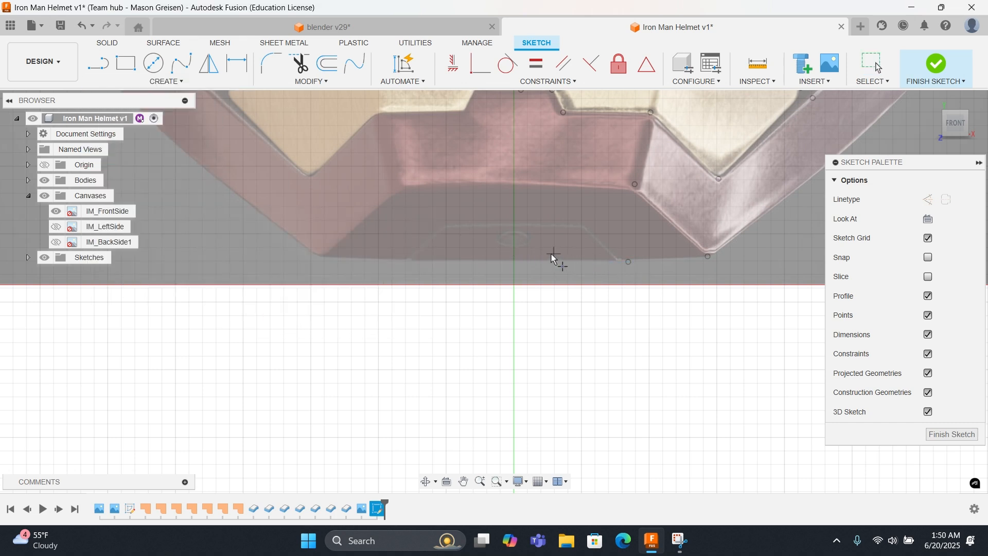
left_click(514, 262)
scroll(515, 195, "up", 3)
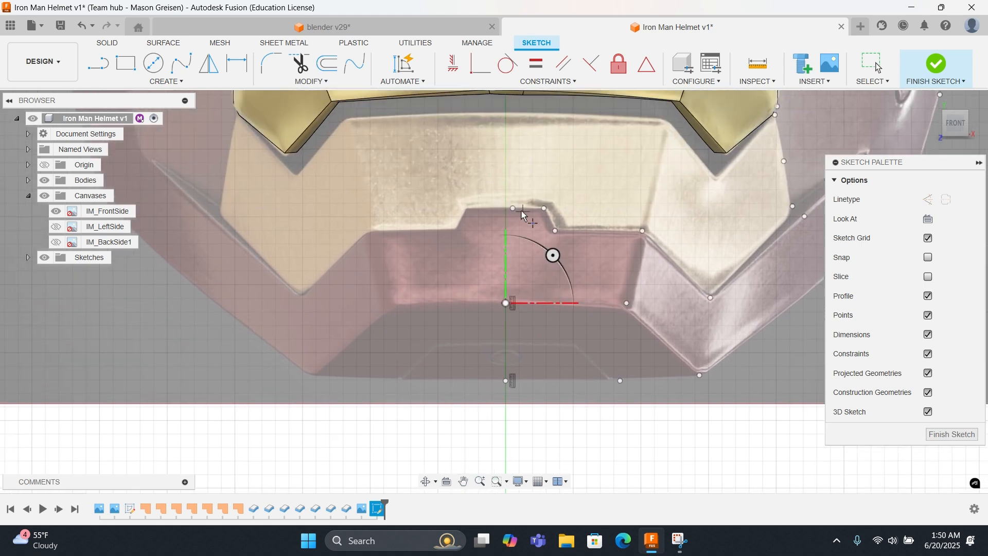
Step: Place a point on the centreline at the red chin panel's raised upper edge and delete its vertical constraint to the lower-edge centre point
left_click(506, 208)
right_click(530, 194)
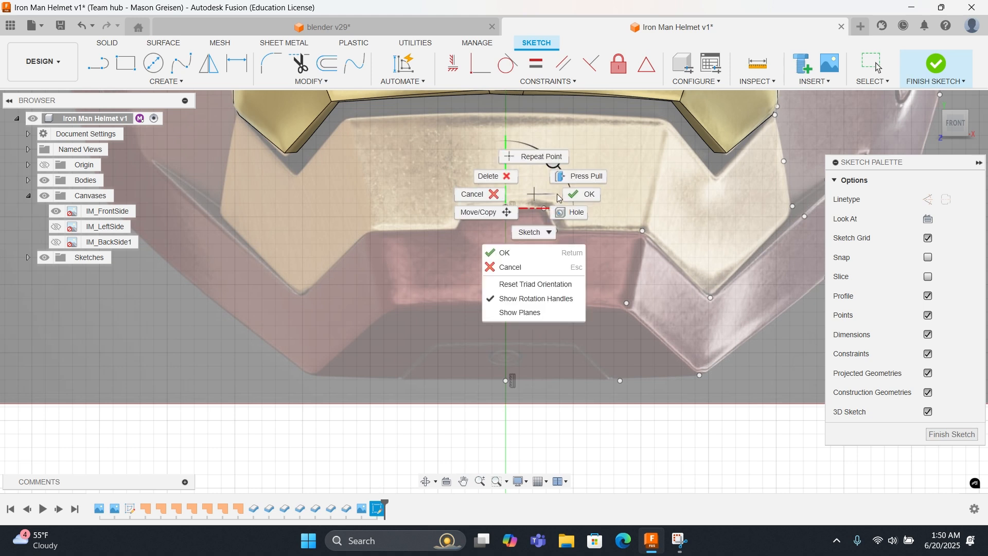
left_click(581, 194)
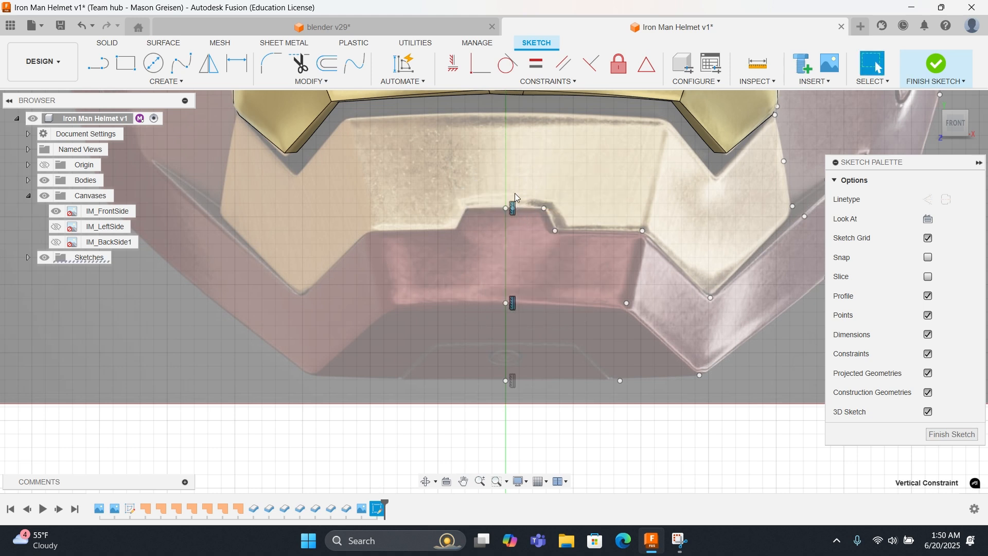
left_click(514, 302)
key("Delete")
Step: Replace the off-centre point on the upper edge of the arch in the forehead opening with a point on the centreline
scroll(546, 265, "down", 8)
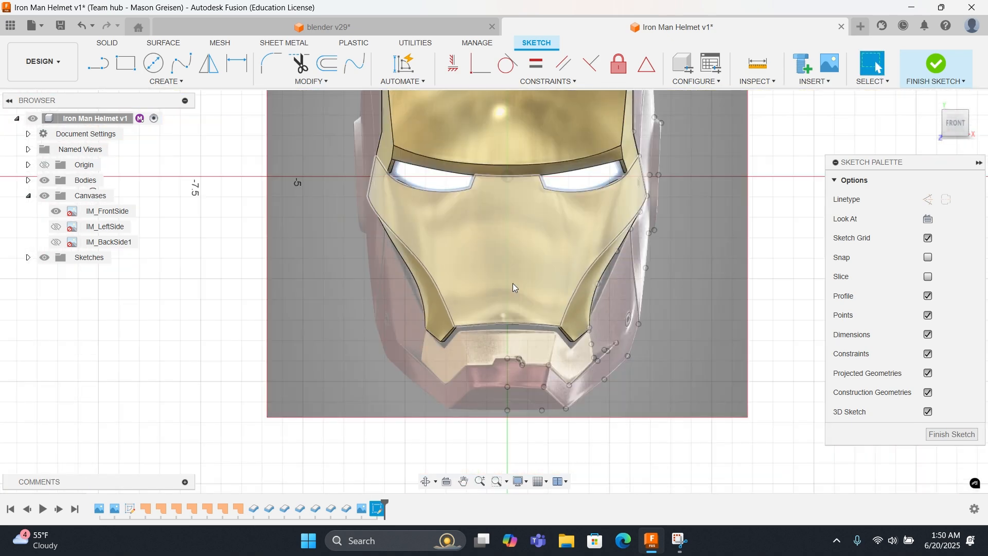
scroll(512, 283, "down", 5)
middle_click_drag(510, 210, 513, 440)
scroll(544, 329, "up", 10)
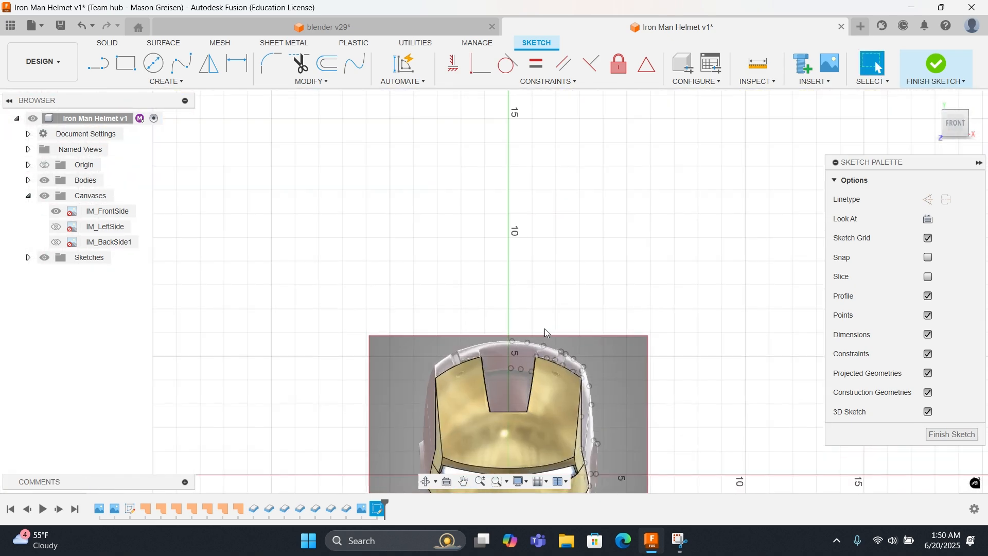
middle_click_drag(521, 362, 577, 91)
scroll(491, 200, "up", 4)
right_click(458, 232)
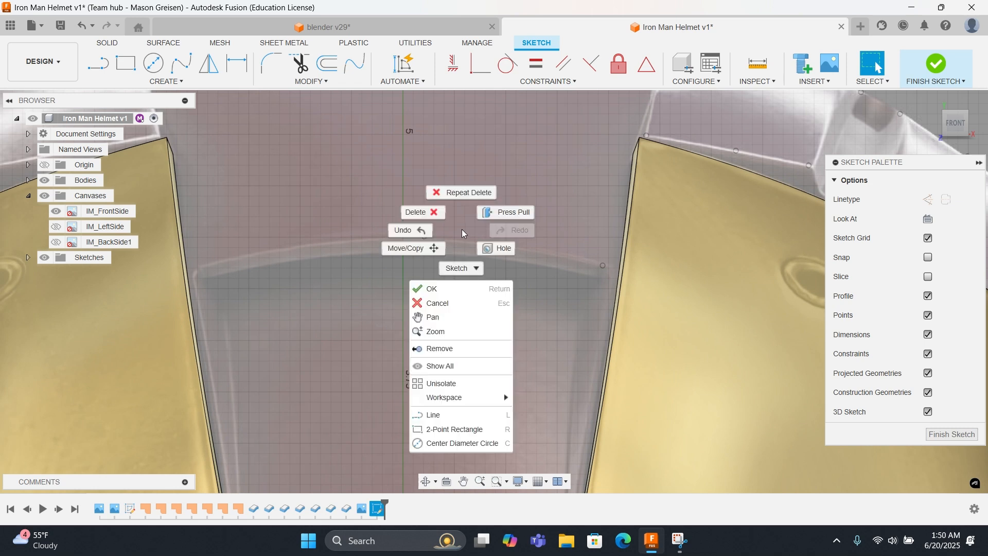
left_click(193, 82)
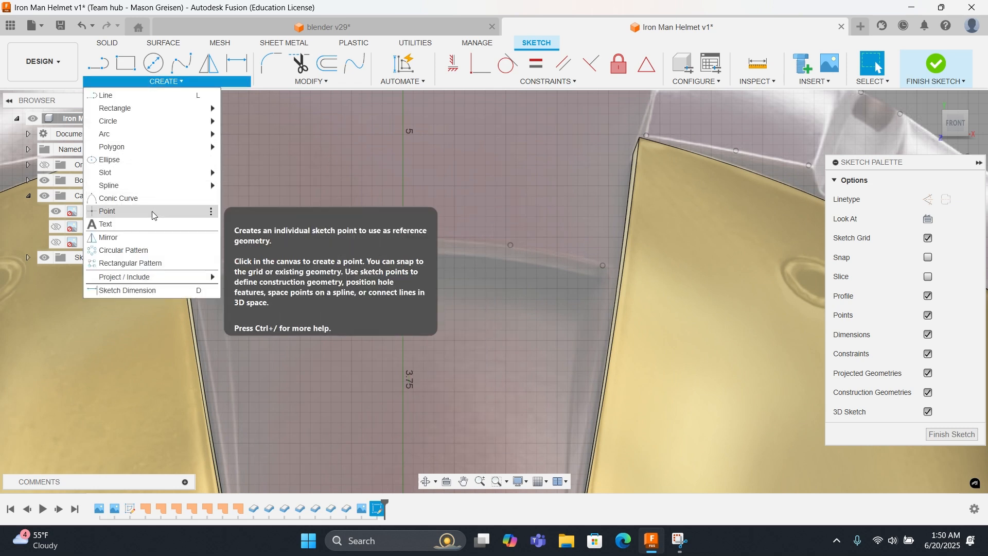
left_click(182, 211)
left_click(424, 236)
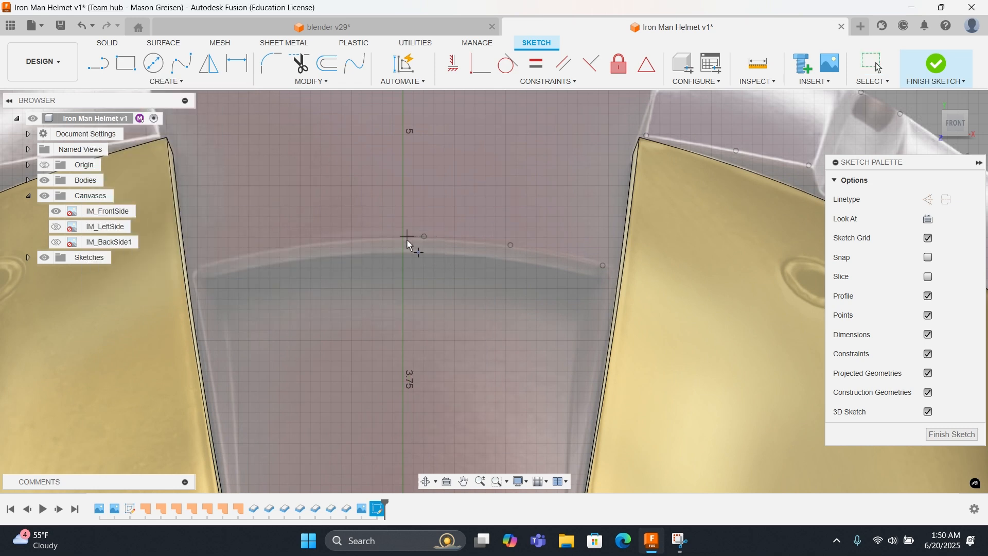
left_click(403, 236)
key("Escape")
key("Delete")
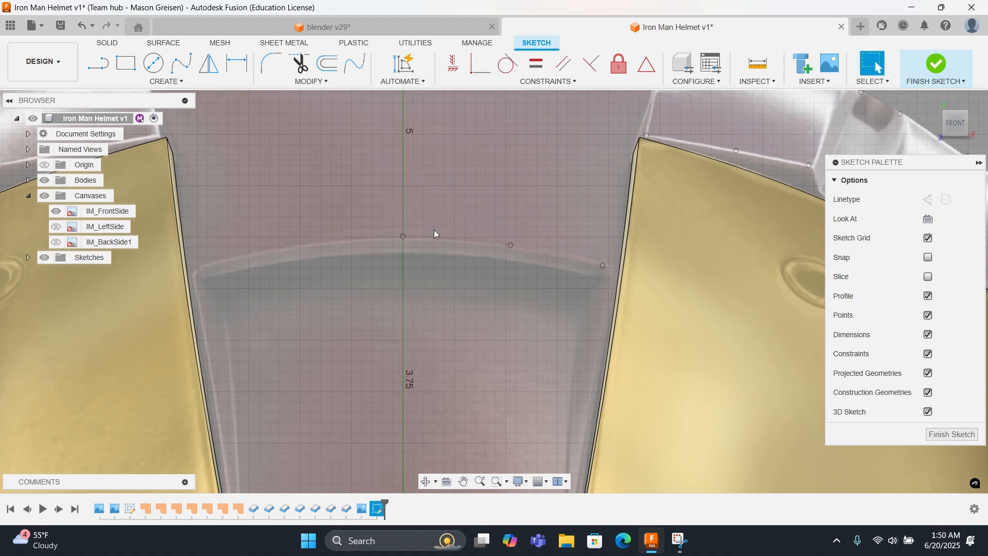
Step: Delete the off-centre point on the helmet's top outer edge and place a point on the centreline there
scroll(434, 229, "down", 4)
right_click(446, 201)
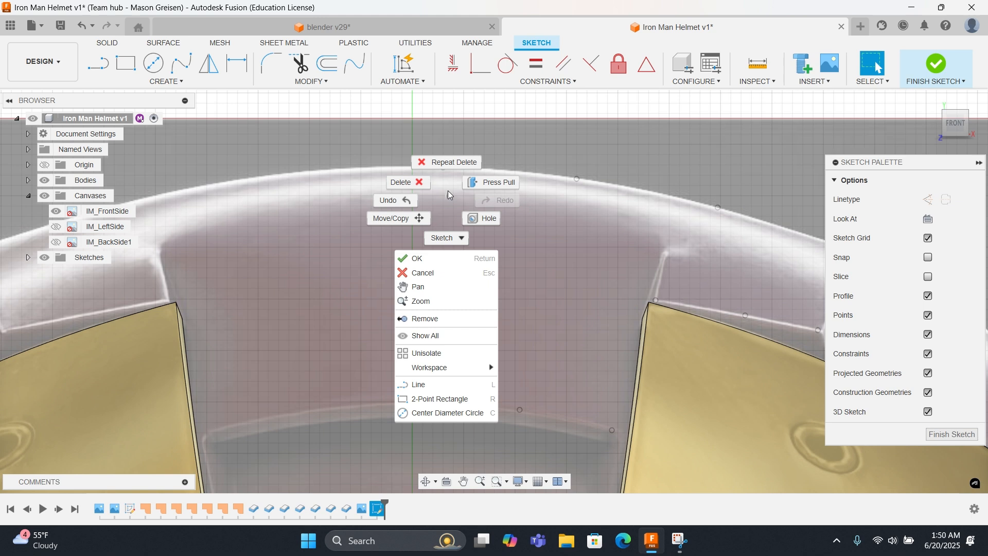
left_click(442, 164)
left_click(443, 168)
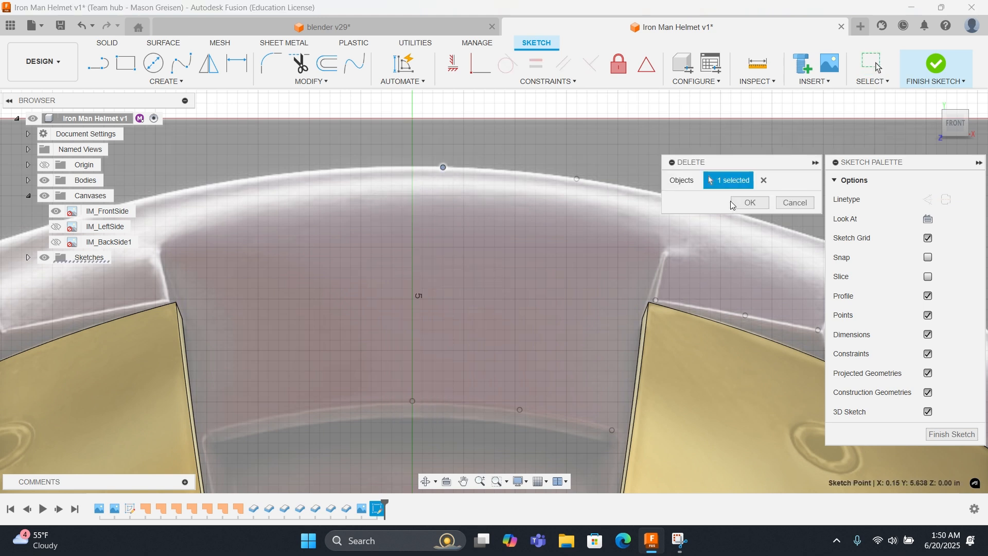
left_click(749, 202)
left_click(165, 81)
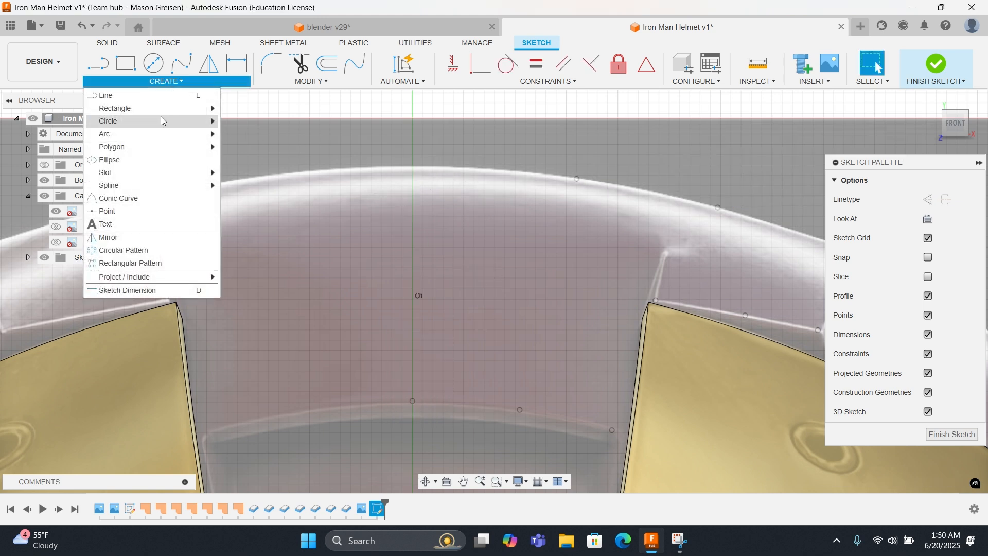
left_click(133, 210)
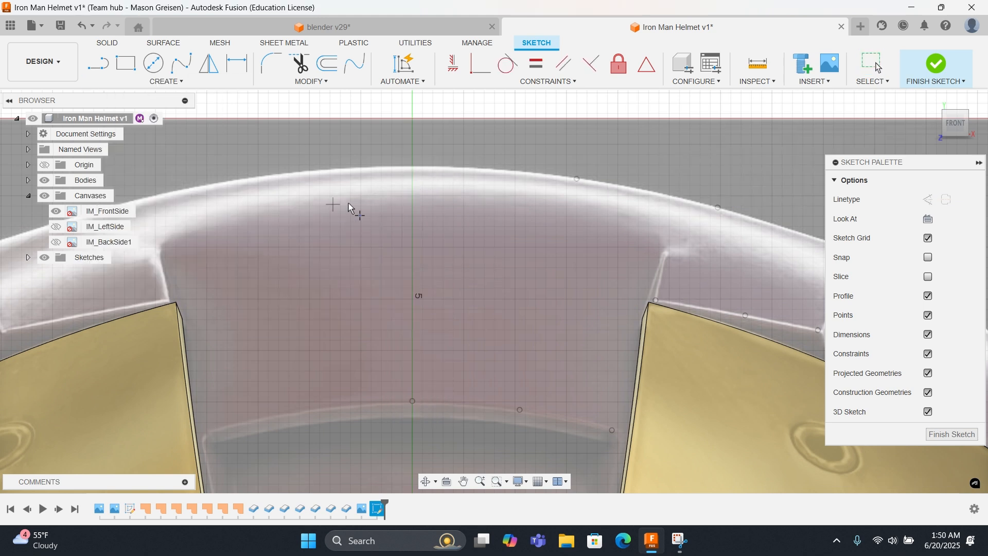
left_click(412, 167)
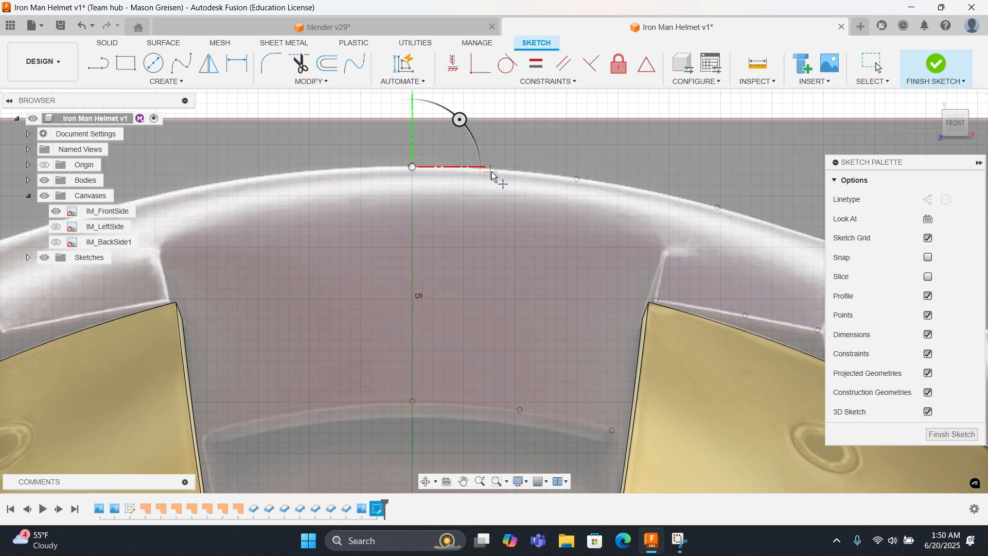
Step: Add a point on the helmet's top edge just right of the centreline and delete the stray points below that edge
scroll(495, 176, "up", 8)
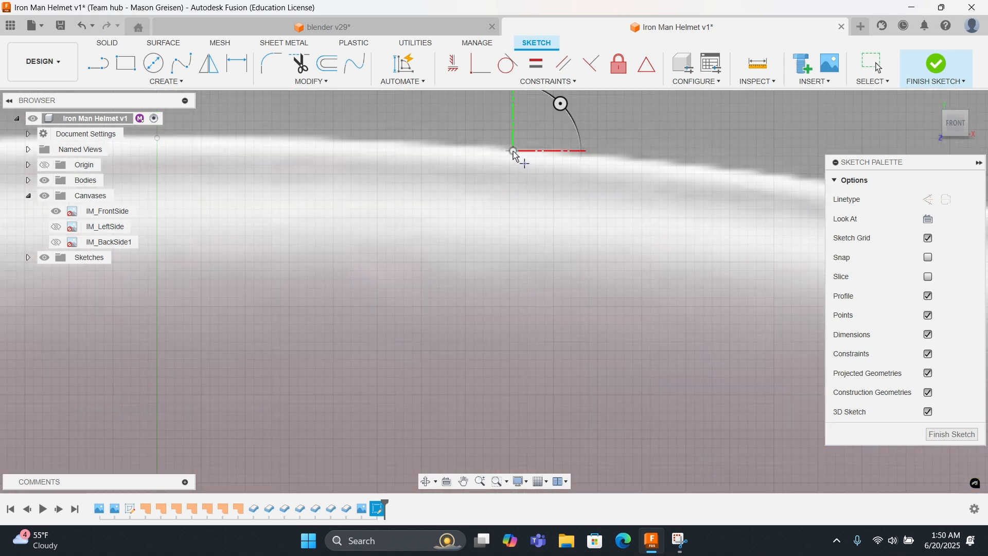
scroll(488, 203, "down", 3)
right_click(508, 223)
left_click(538, 222)
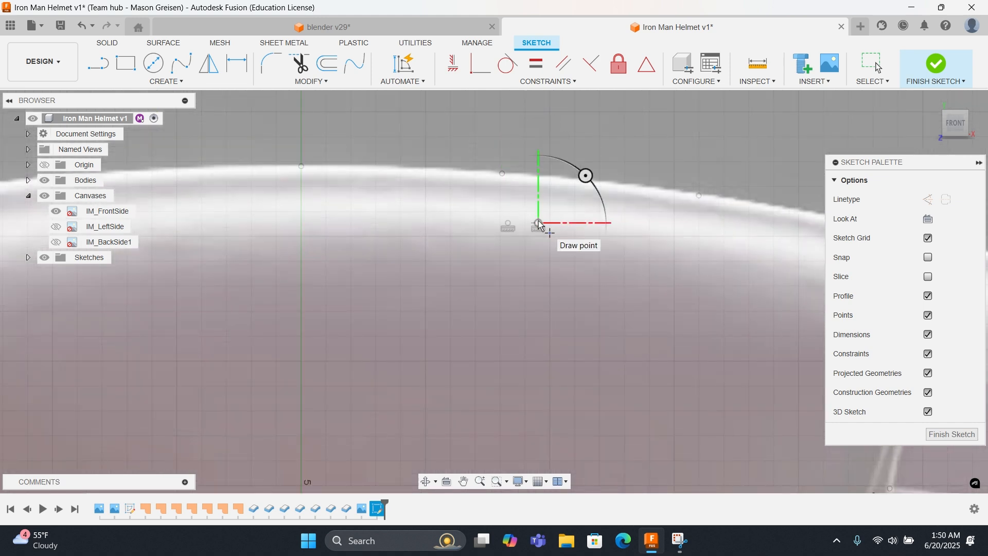
right_click(538, 222)
left_click(565, 219)
left_click_drag(544, 215, 491, 247)
key("Delete")
Step: Place three points along the lower edge of the forehead opening's arch, from the centreline to its right end
scroll(502, 289, "down", 5)
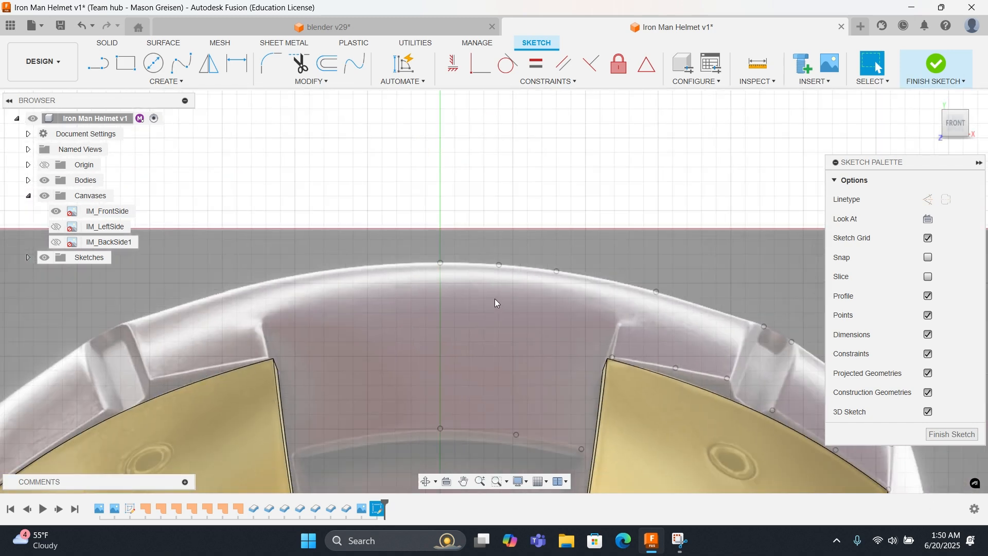
scroll(501, 183, "up", 6)
right_click(504, 221)
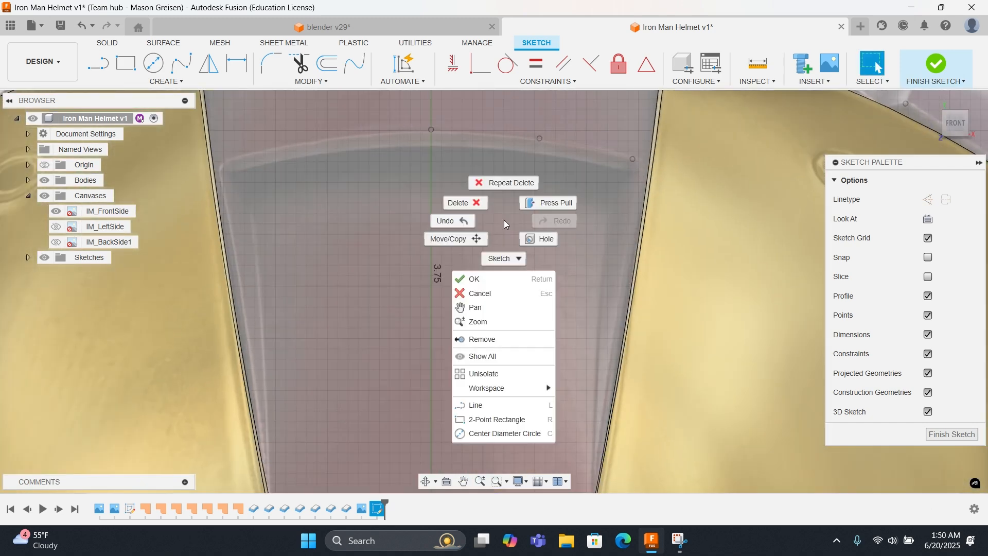
left_click(454, 222)
scroll(638, 301, "down", 8)
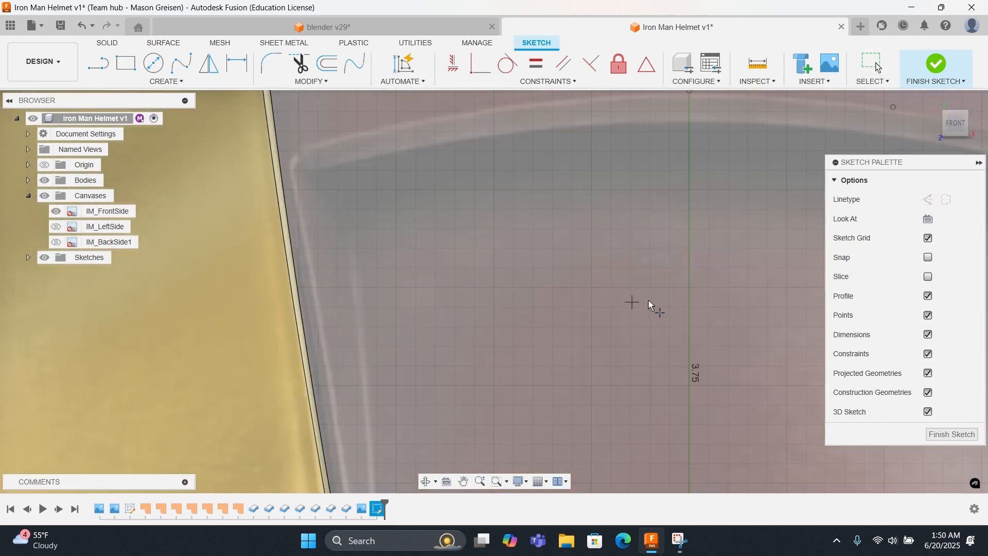
scroll(370, 146, "down", 4)
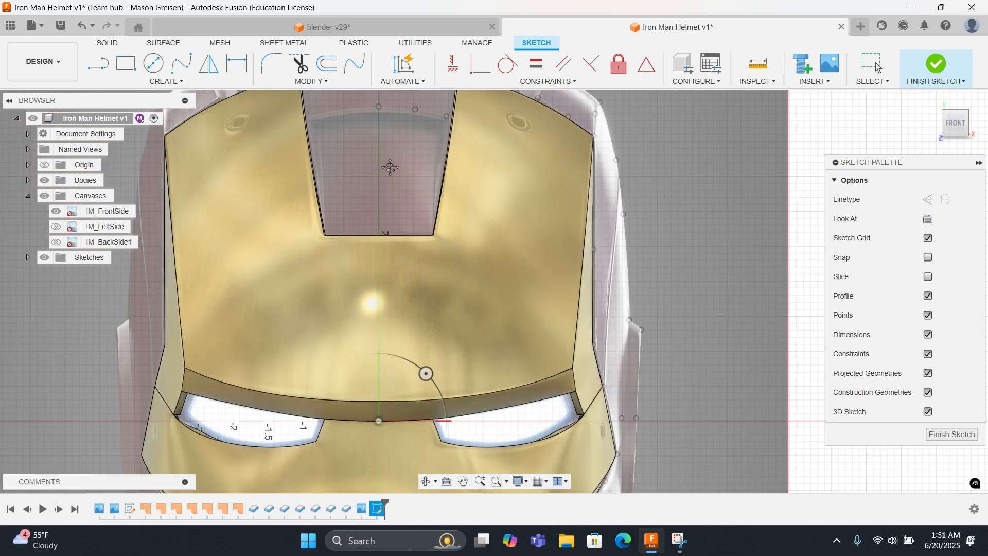
scroll(446, 285, "up", 7)
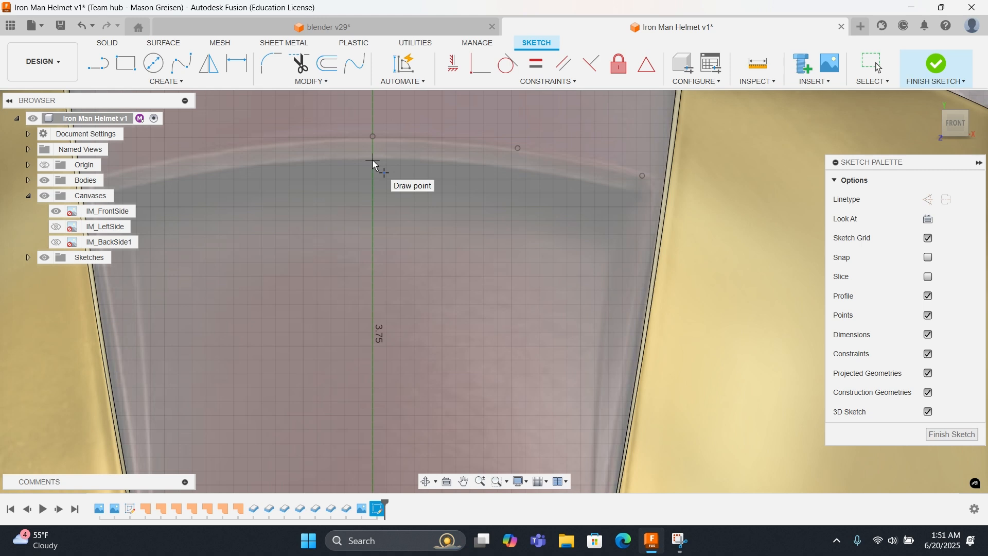
left_click(373, 160)
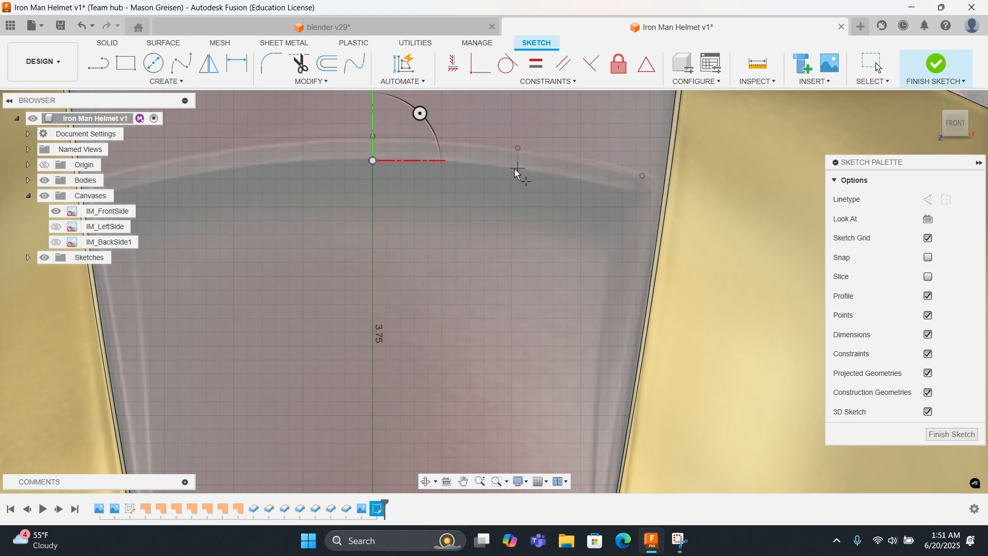
left_click(518, 170)
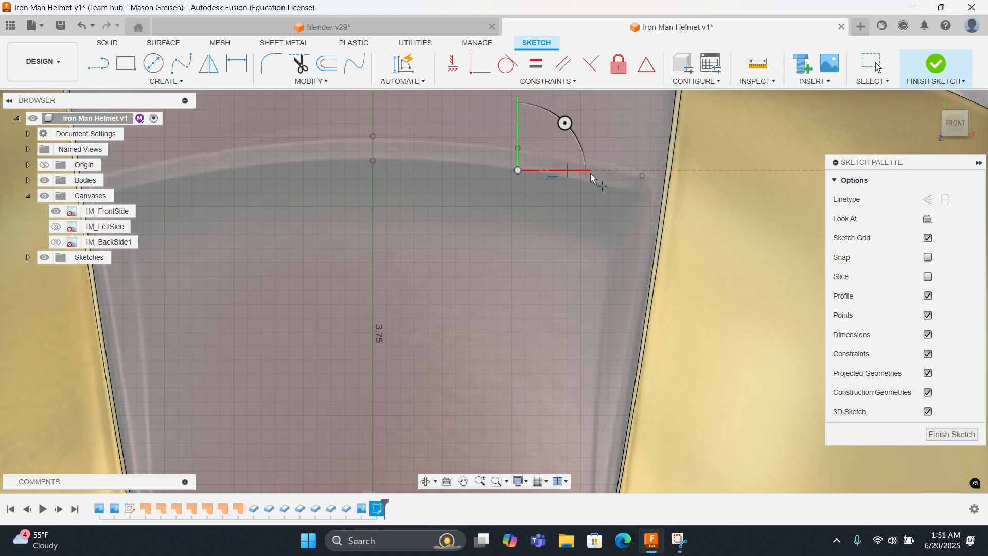
left_click(631, 193)
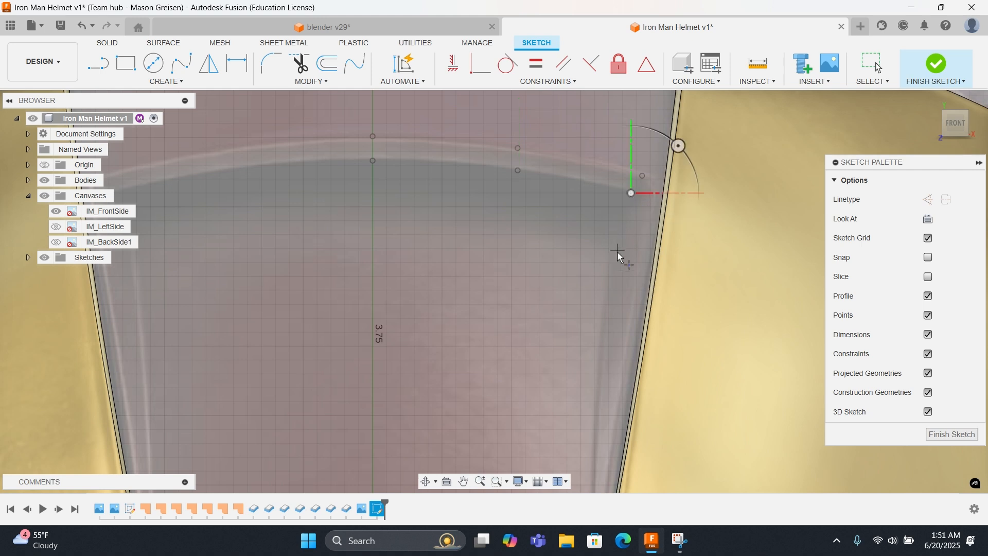
scroll(484, 235, "down", 6)
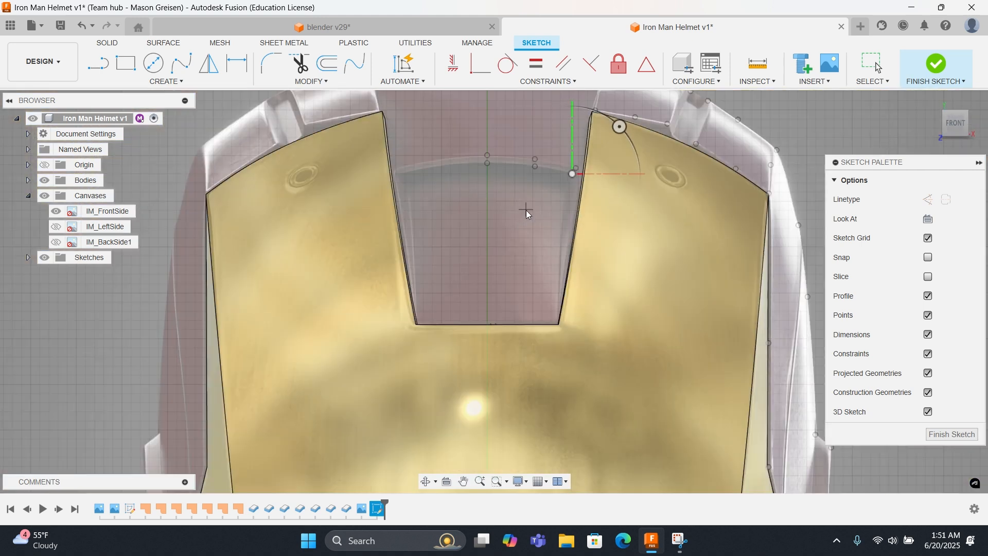
key("Escape")
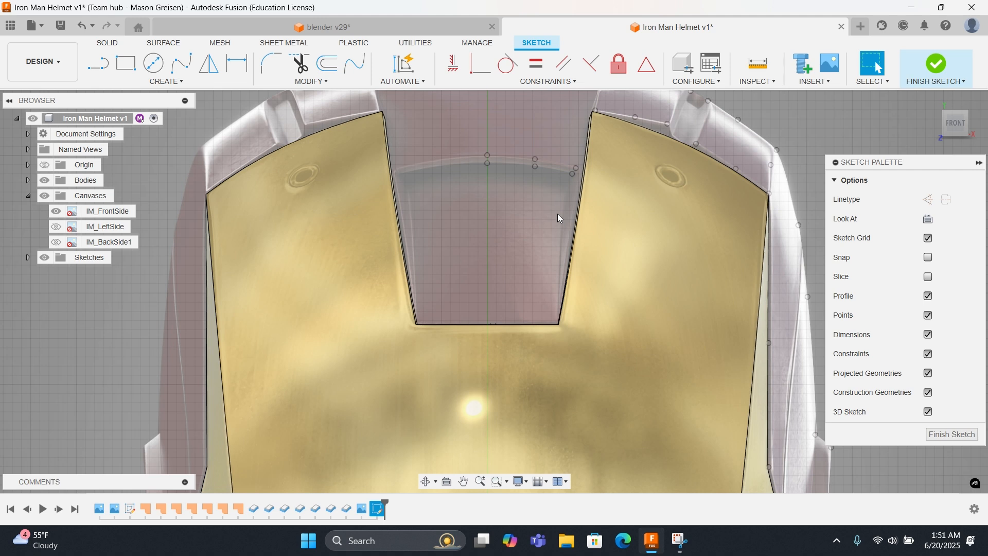
Step: Place points at the centre and right corner of the forehead opening's bottom edge and delete the horizontal constraint between them
right_click(557, 214)
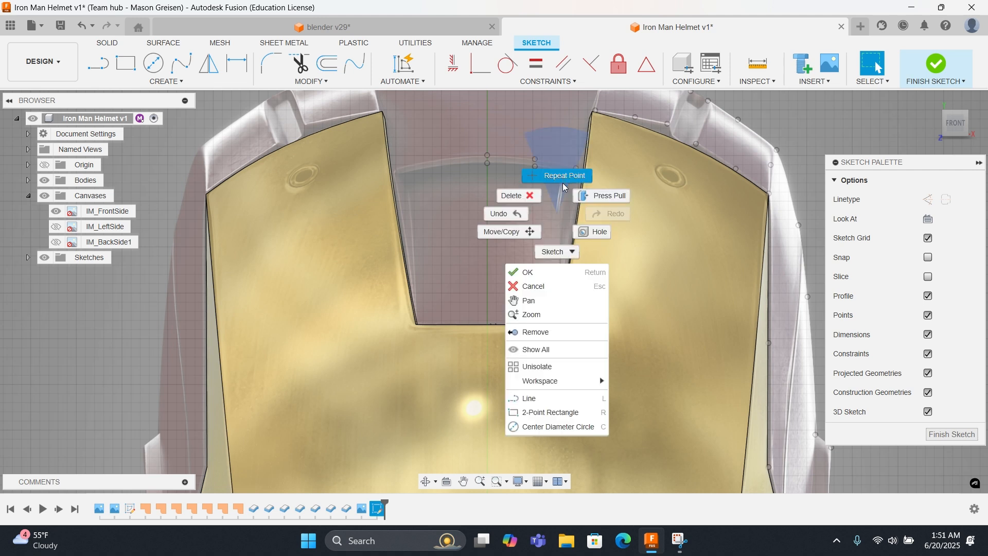
left_click(557, 178)
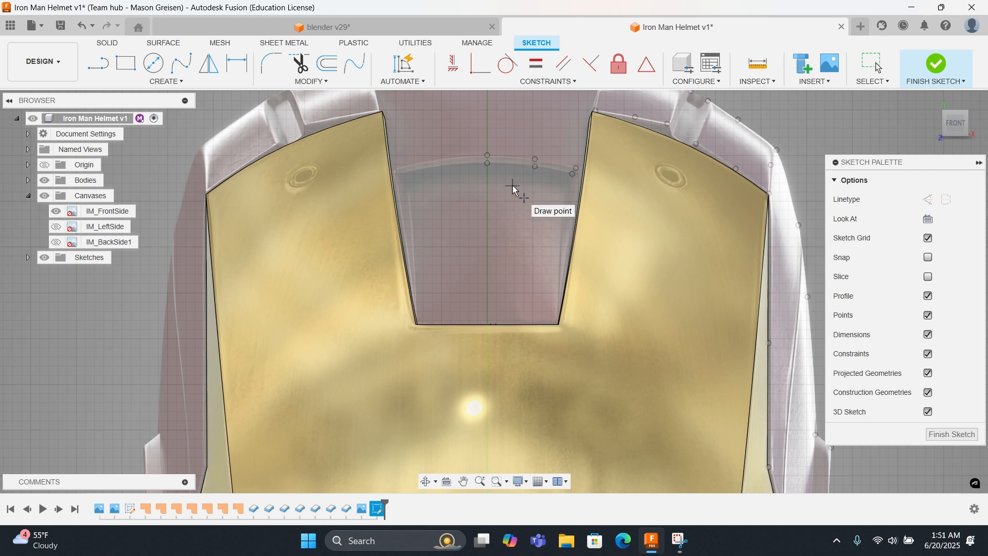
scroll(515, 329, "up", 4)
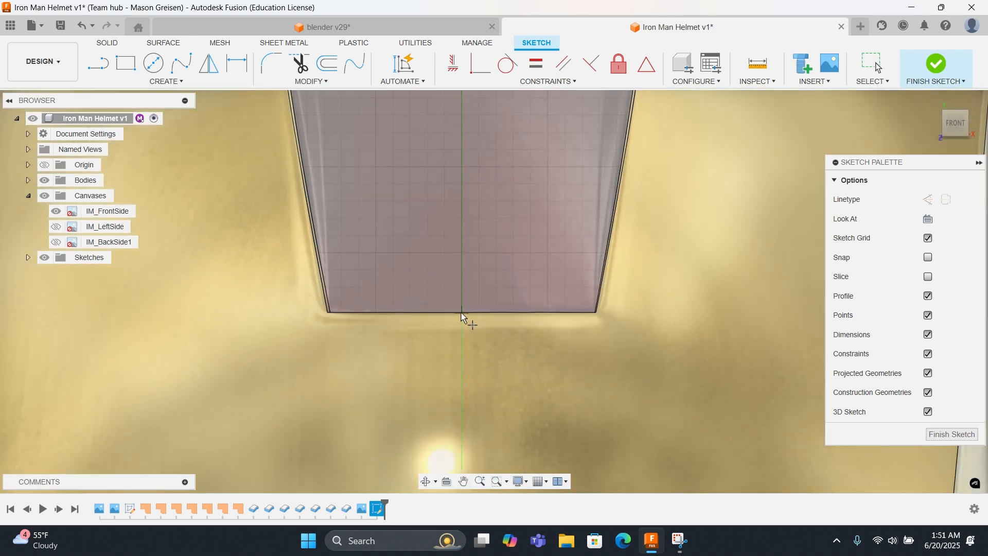
left_click(462, 313)
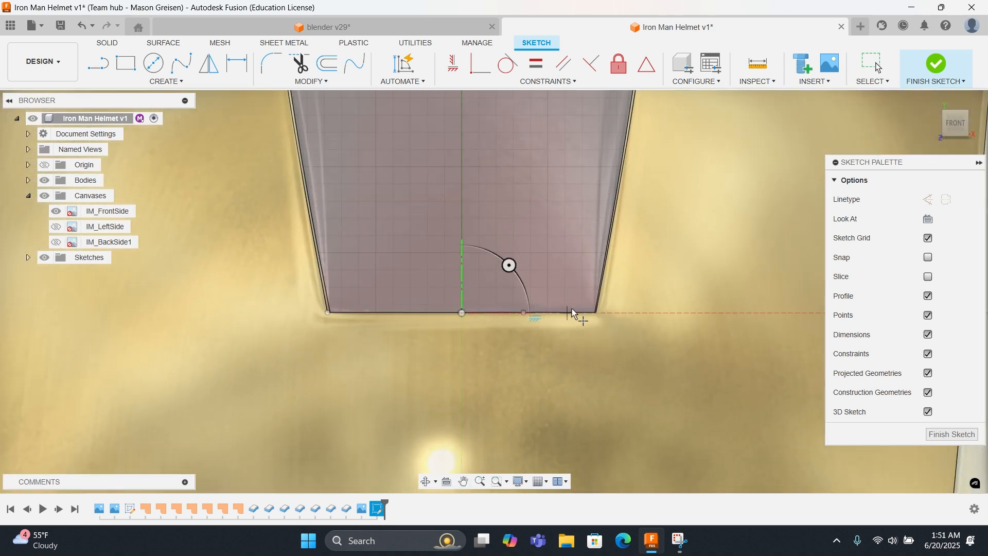
left_click(593, 312)
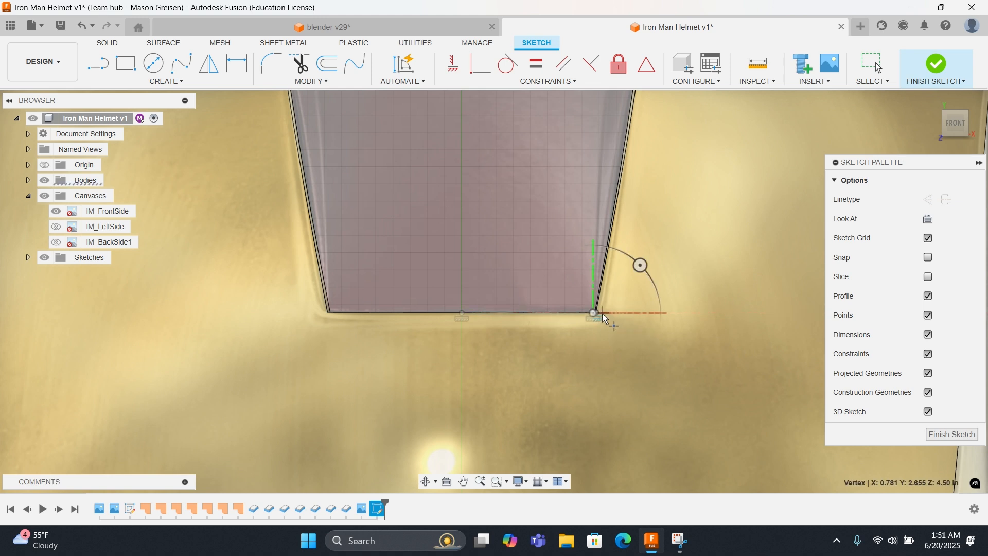
right_click(561, 274)
left_click(610, 275)
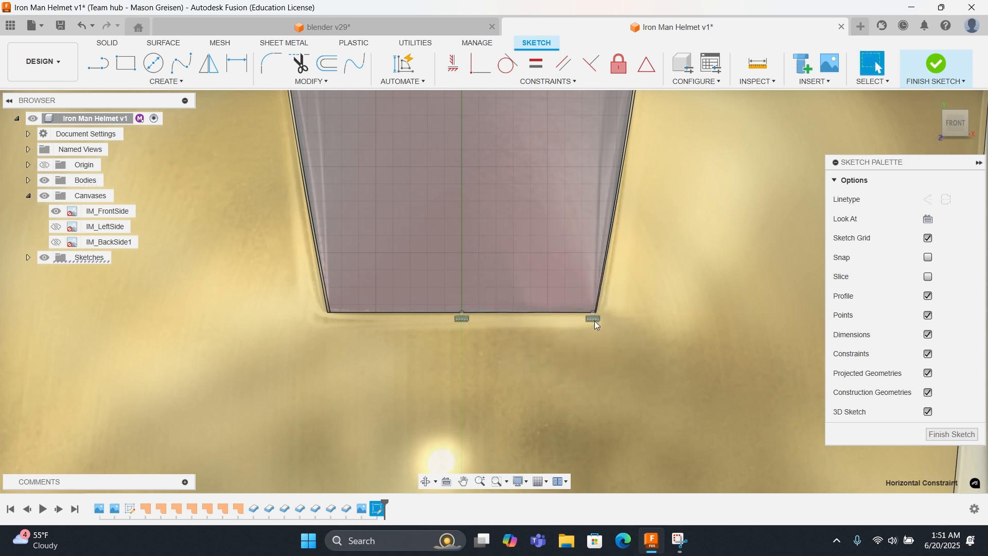
key("Delete")
left_click(593, 313)
right_click(577, 276)
left_click(537, 293)
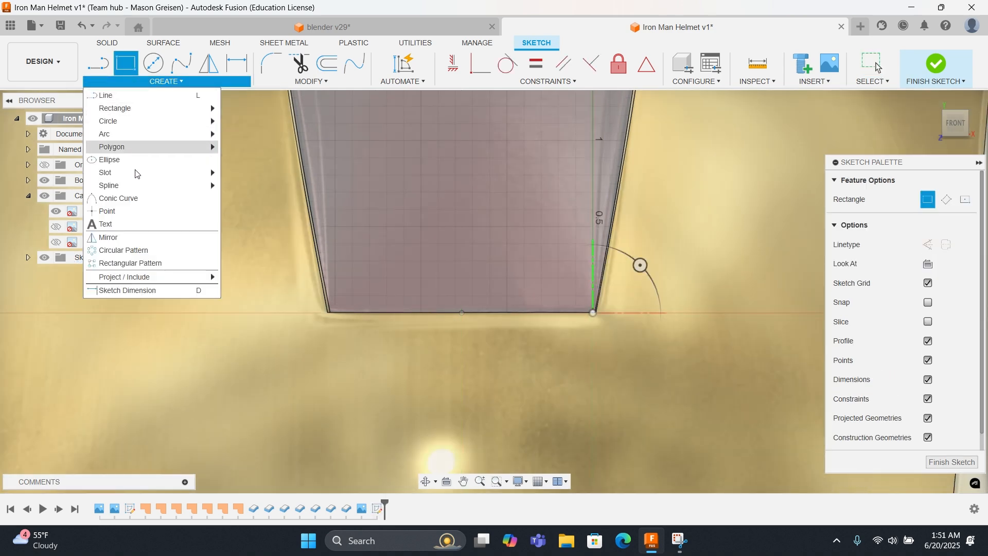
key("Escape")
Step: Place points just below the forehead opening's bottom right corner and midway along its slanted right edge
left_click(153, 82)
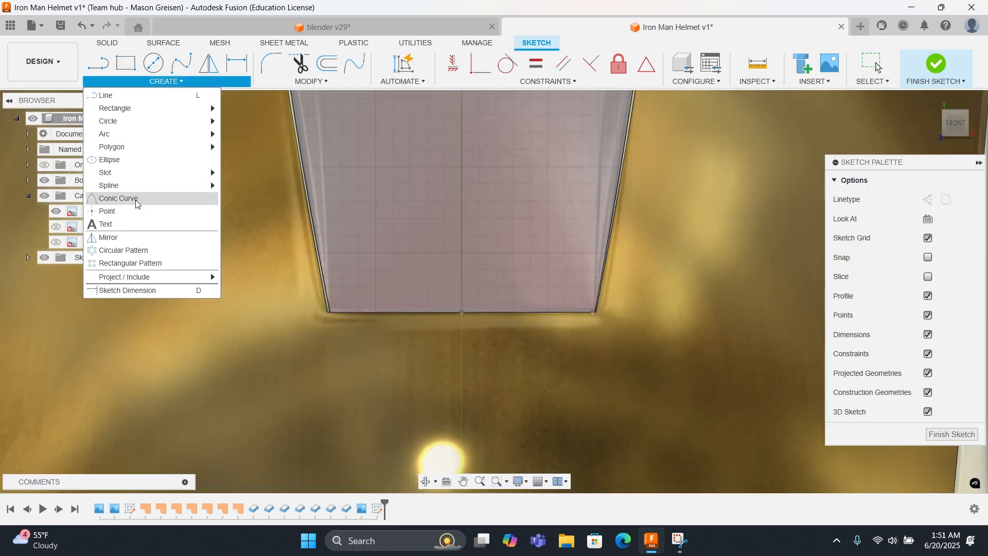
left_click(107, 211)
scroll(514, 216, "up", 3)
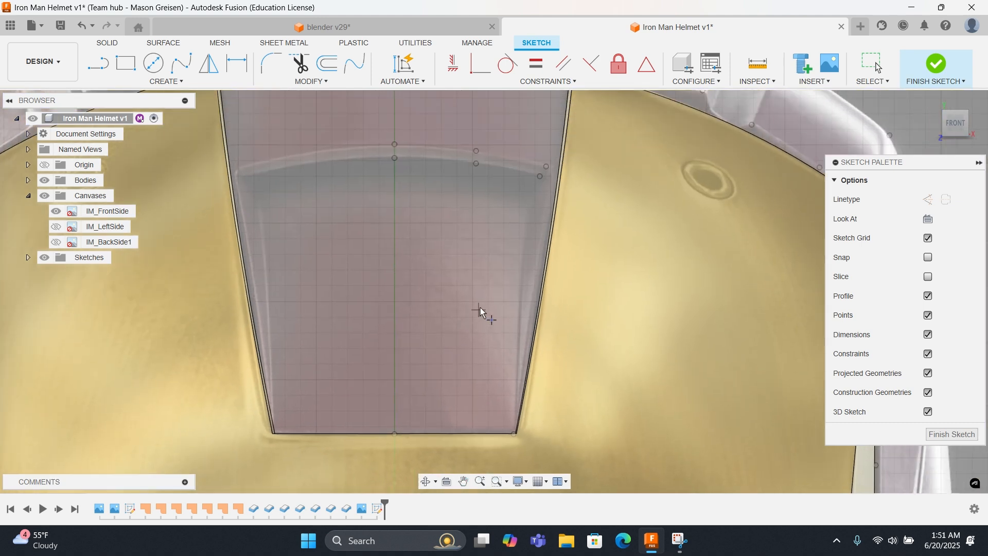
left_click(539, 294)
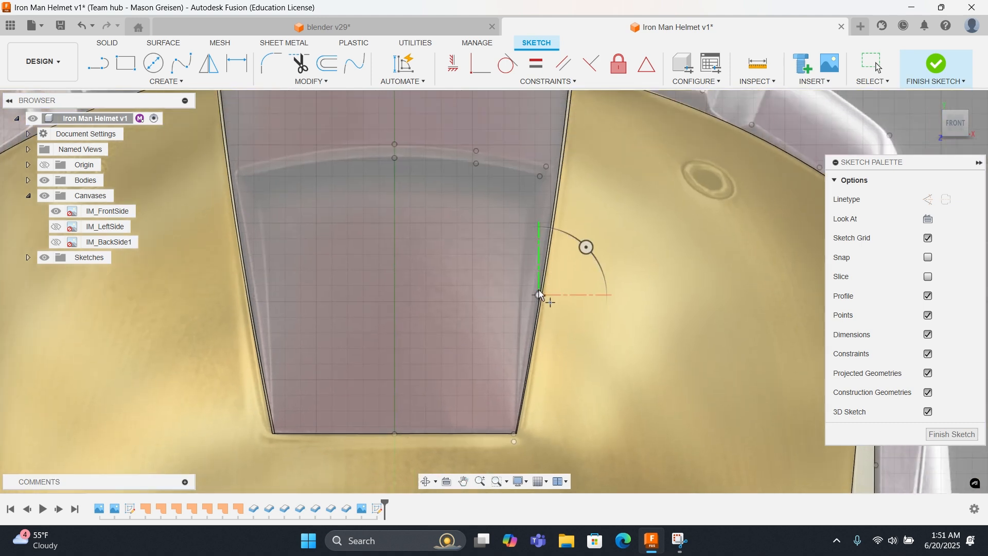
Step: Place two points on the outer line and two on the inner line along the upper half of the forehead opening's right side
left_click(555, 184)
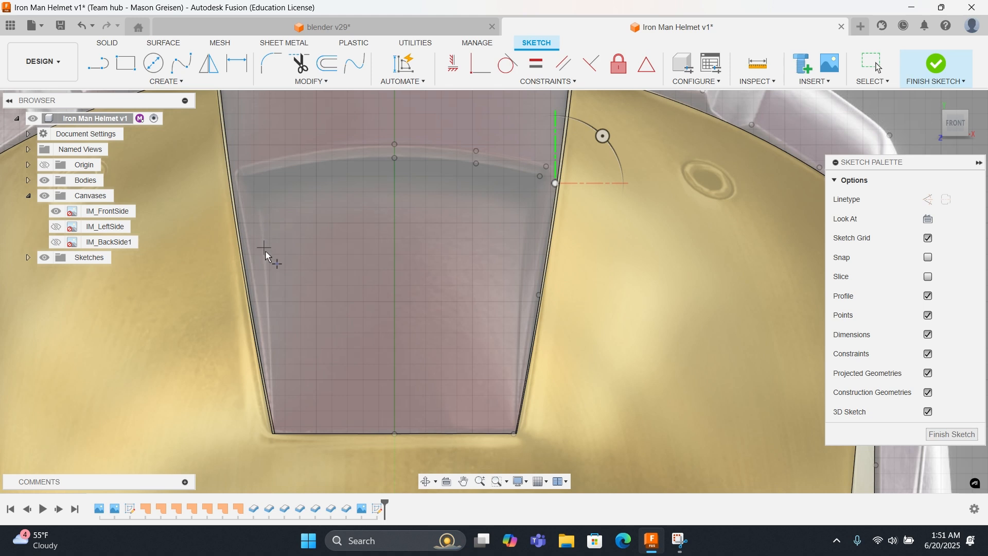
left_click(530, 197)
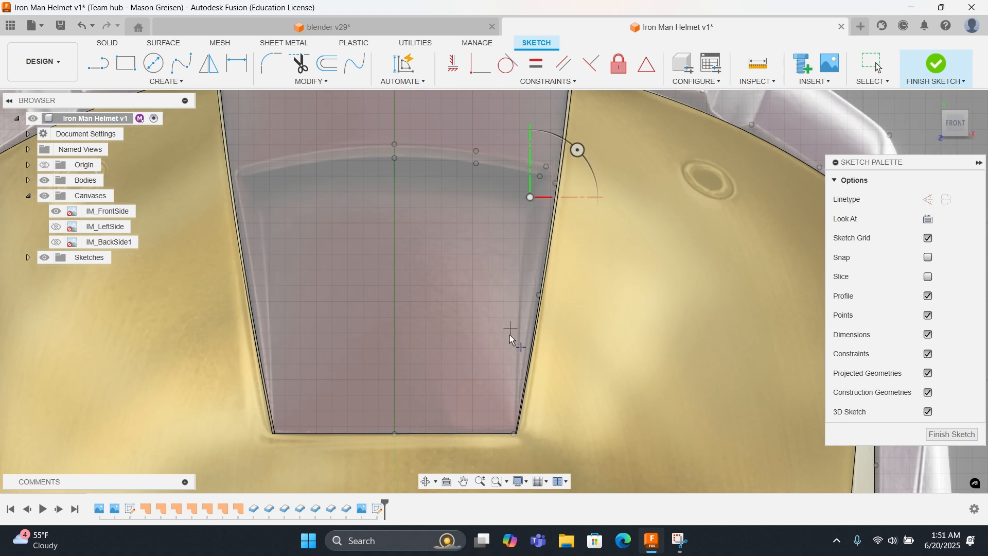
left_click(523, 266)
left_click(544, 244)
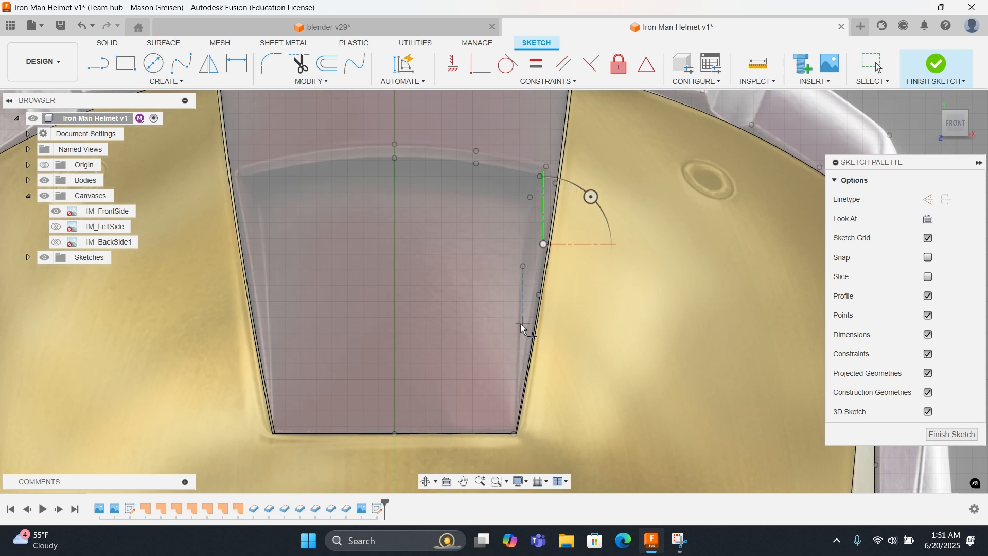
Step: Place two points along the lower half of the opening's inner right line and delete the vertical constraint between them
left_click(519, 338)
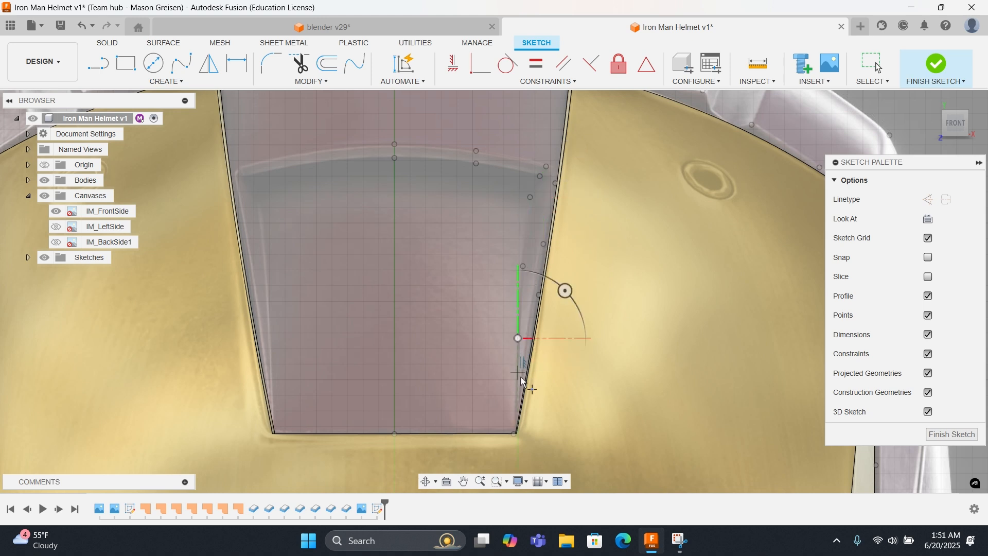
left_click(517, 406)
right_click(504, 328)
left_click(538, 327)
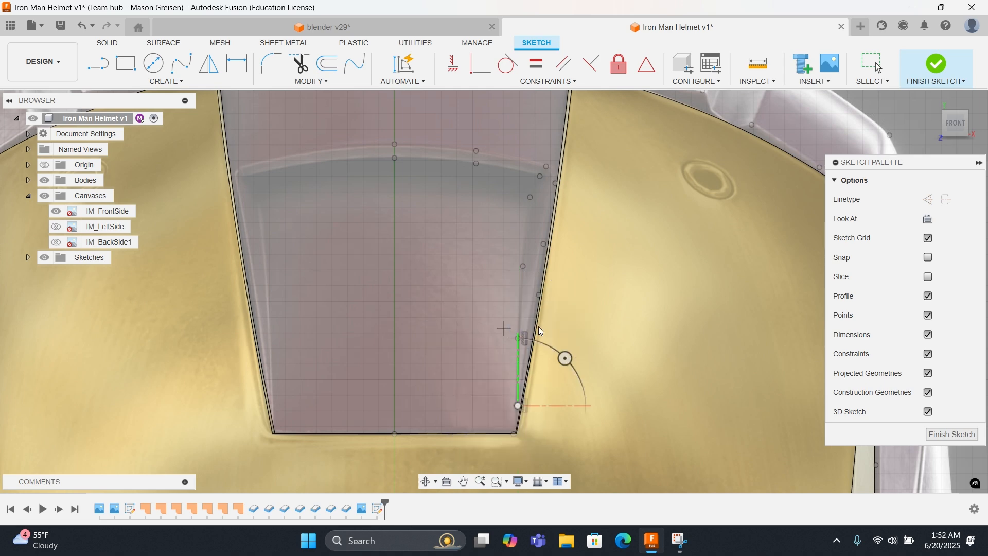
scroll(519, 378, "up", 3)
middle_click_drag(520, 378, 522, 288)
left_click(526, 213)
key("Delete")
scroll(525, 209, "down", 5)
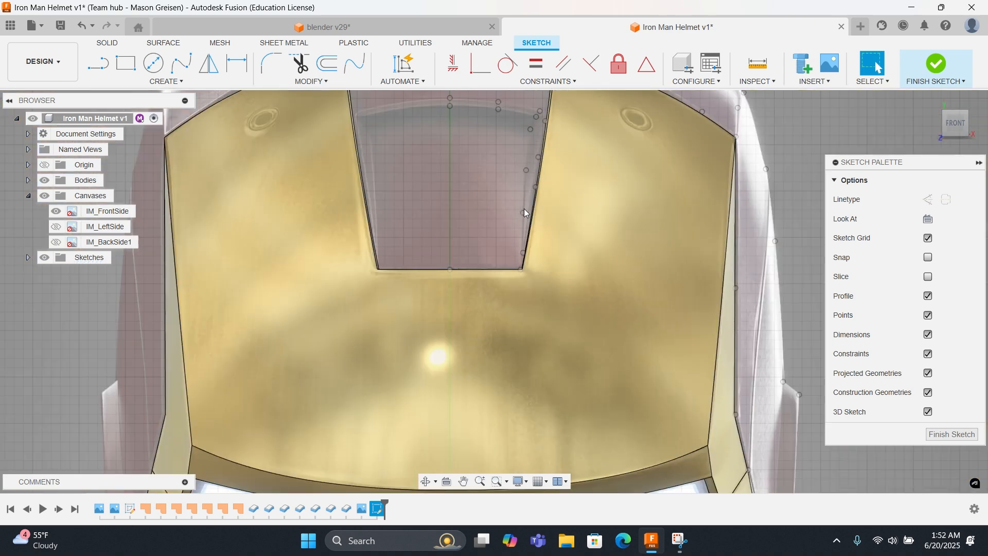
scroll(470, 273, "up", 2)
scroll(502, 270, "down", 3)
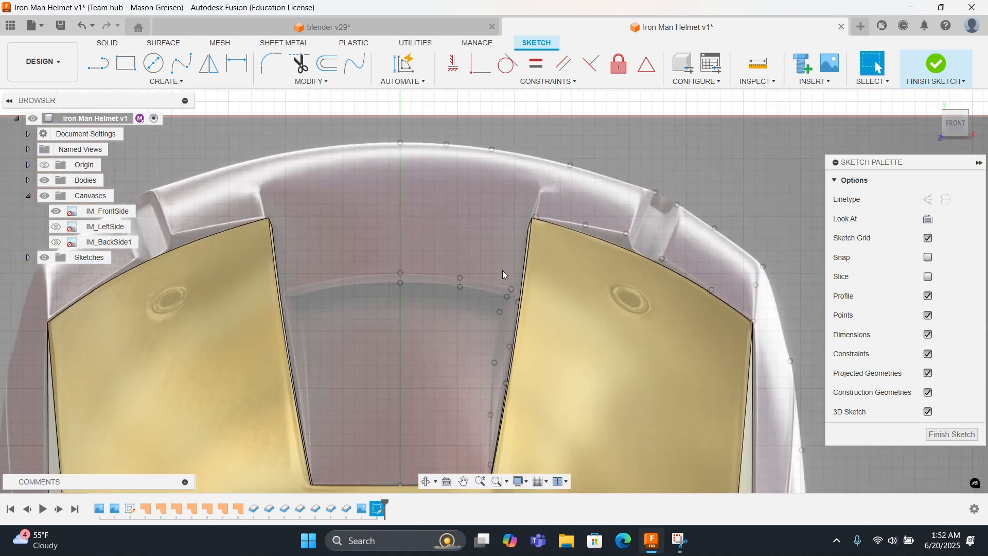
scroll(501, 273, "down", 2)
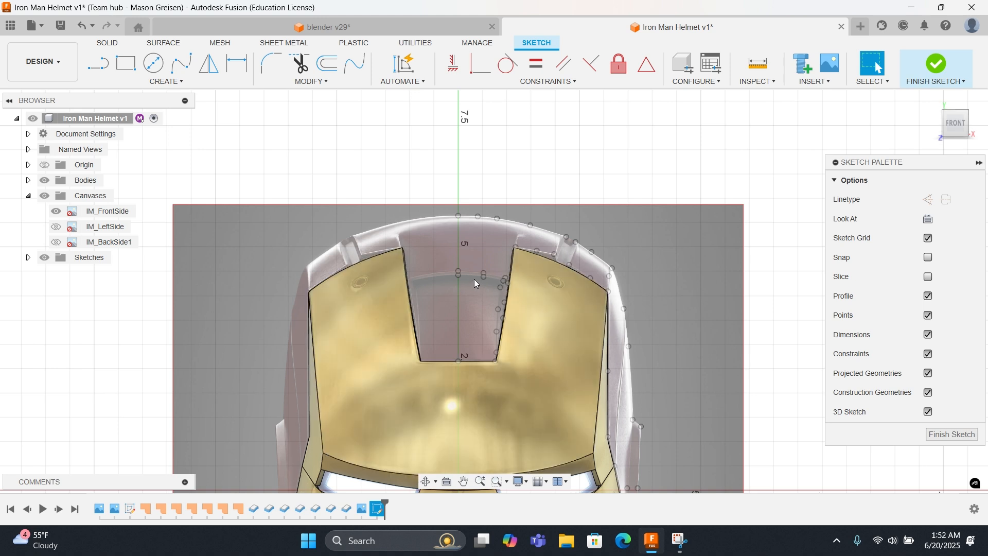
scroll(474, 281, "up", 2)
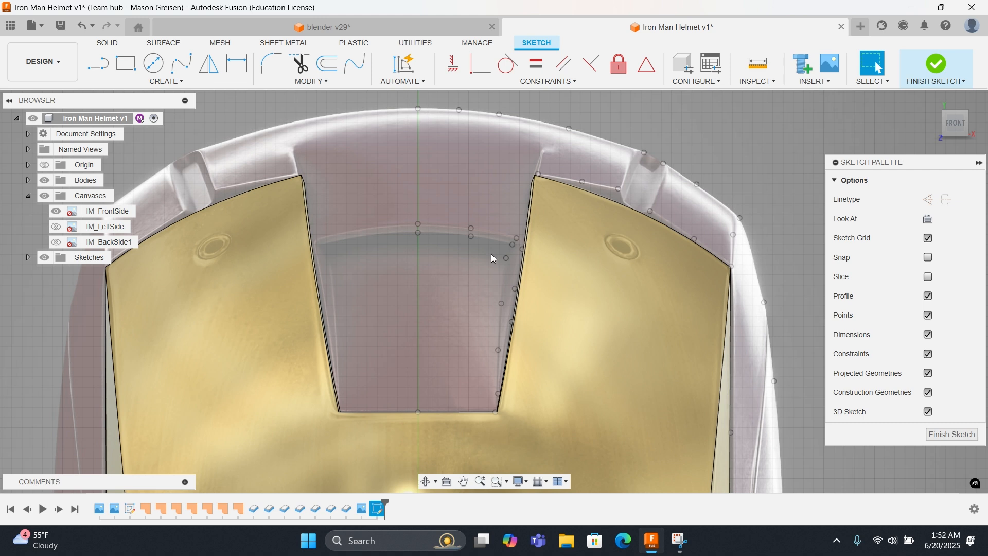
scroll(491, 257, "up", 3)
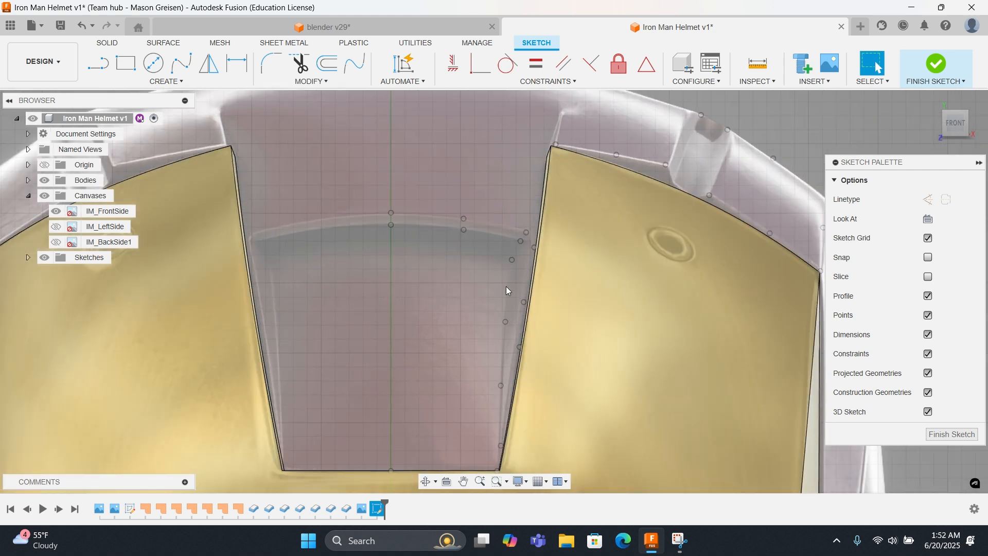
Step: Place three points across the upper part of the notch in the helmet's upper right edge and two along its bottom edge
middle_click_drag(505, 286, 59, 422)
right_click(388, 191)
left_click(394, 164)
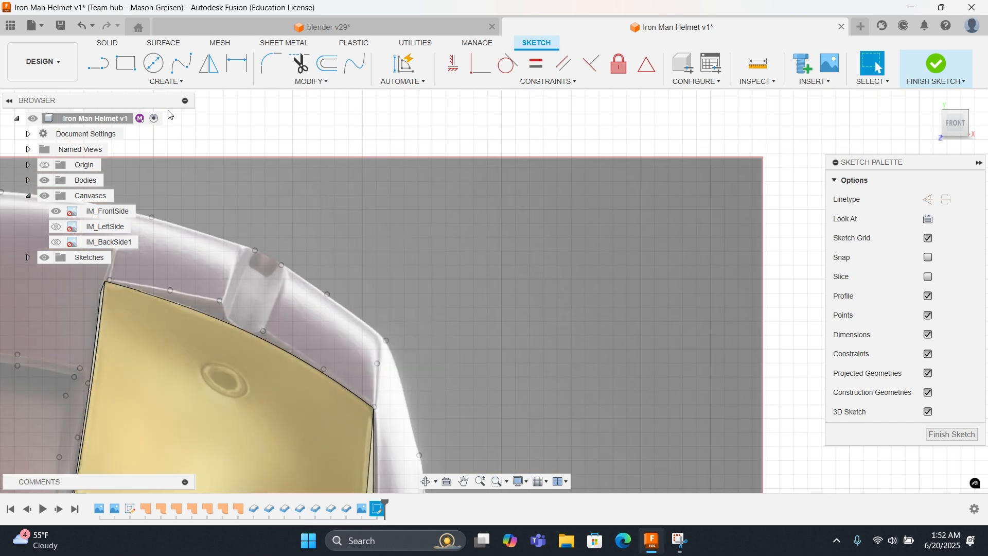
left_click(166, 82)
left_click(136, 211)
scroll(412, 222, "up", 5)
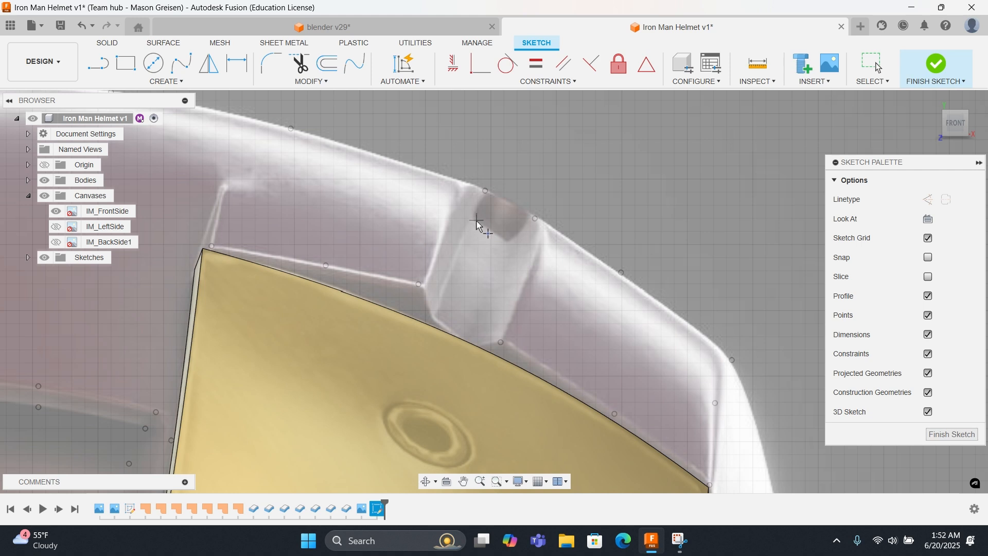
left_click(474, 220)
left_click(509, 243)
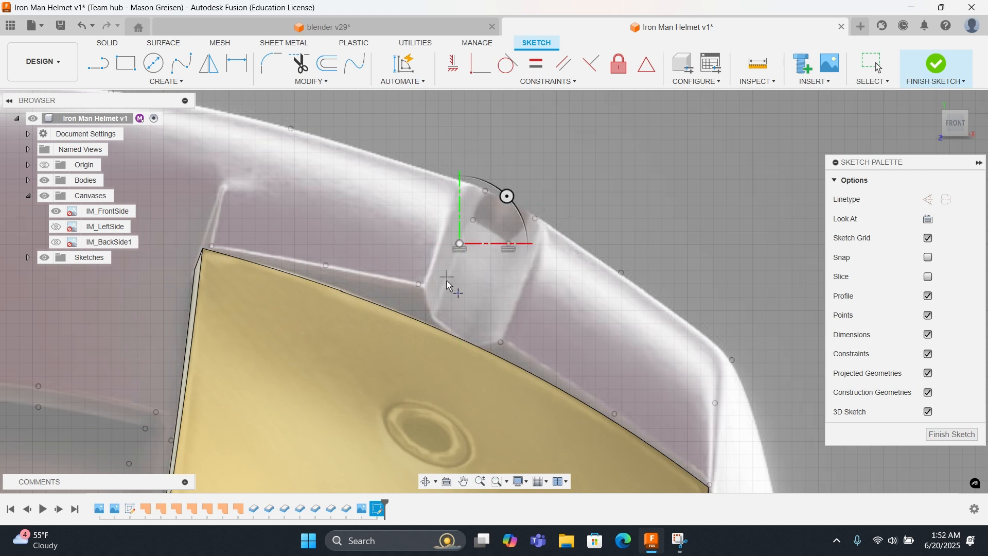
left_click(436, 312)
left_click(468, 339)
Step: Place one point in the middle of the notch and two points along each of its left and right side edges
left_click(497, 272)
left_click(447, 215)
left_click(532, 262)
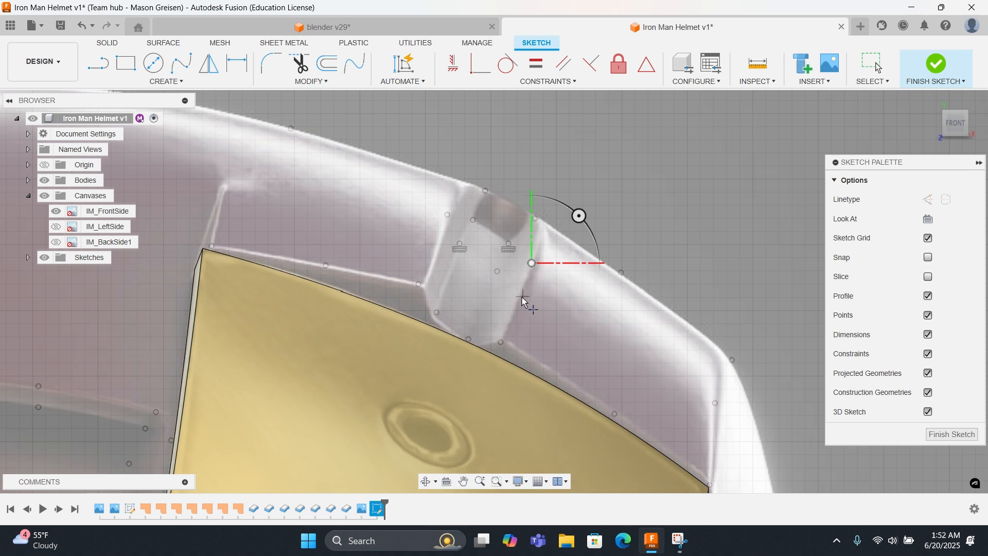
left_click(519, 299)
left_click(433, 254)
right_click(474, 241)
left_click(515, 246)
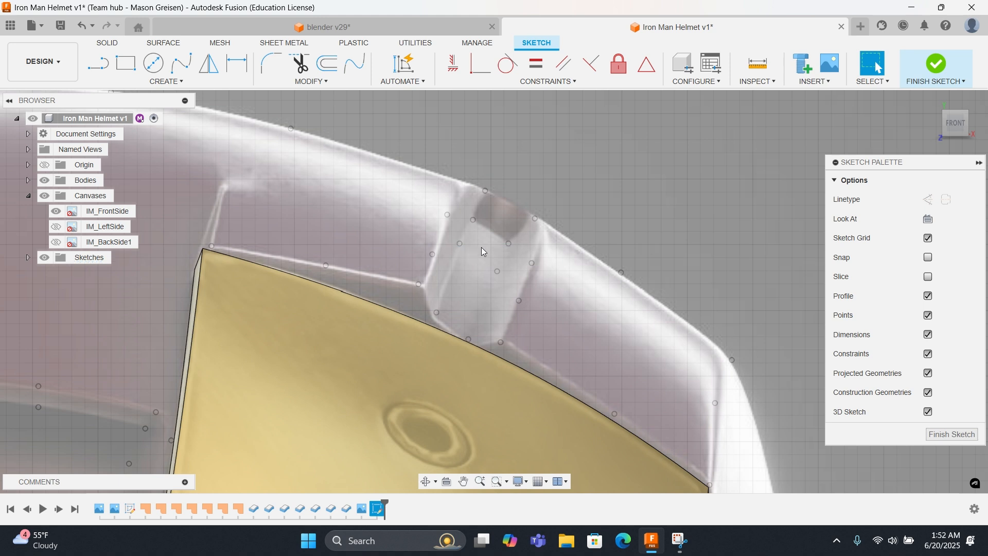
Step: Place a point on the helmet's top edge at the upper left corner of the notch
right_click(480, 201)
left_click(443, 186)
left_click(200, 82)
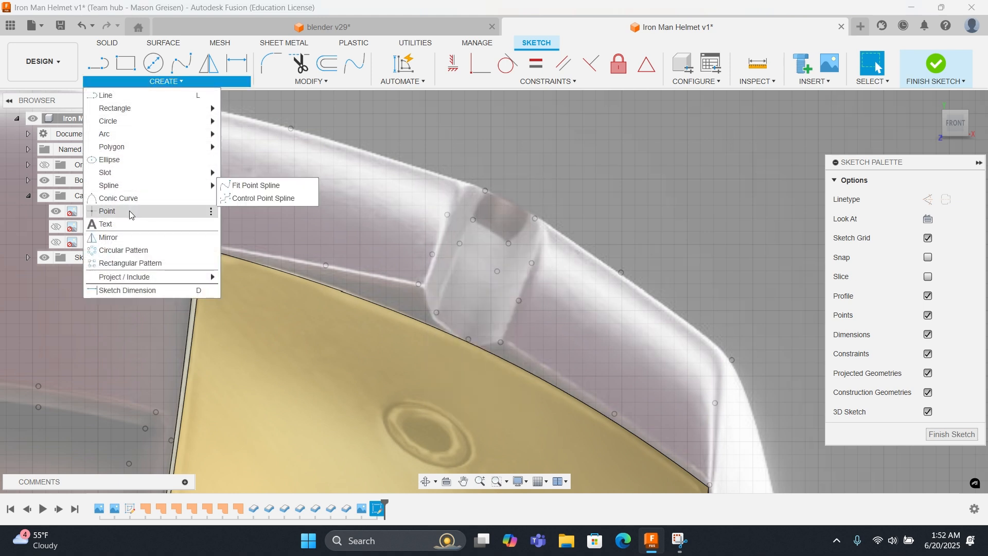
left_click(145, 211)
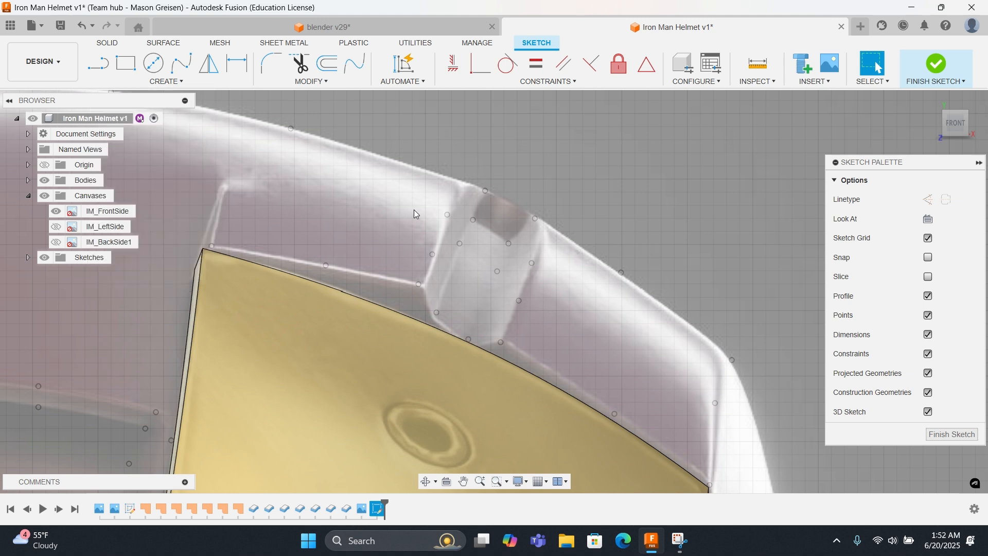
left_click(461, 188)
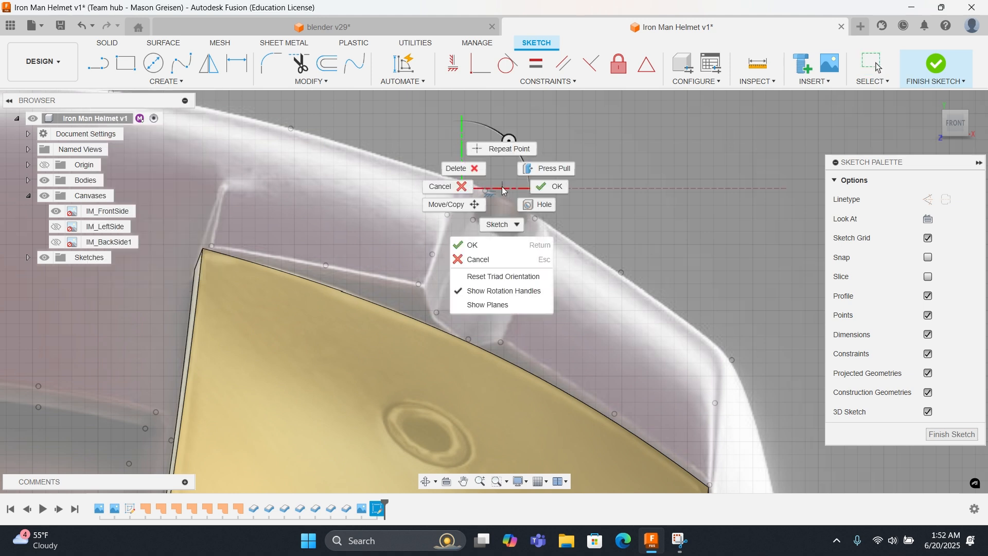
key("Escape")
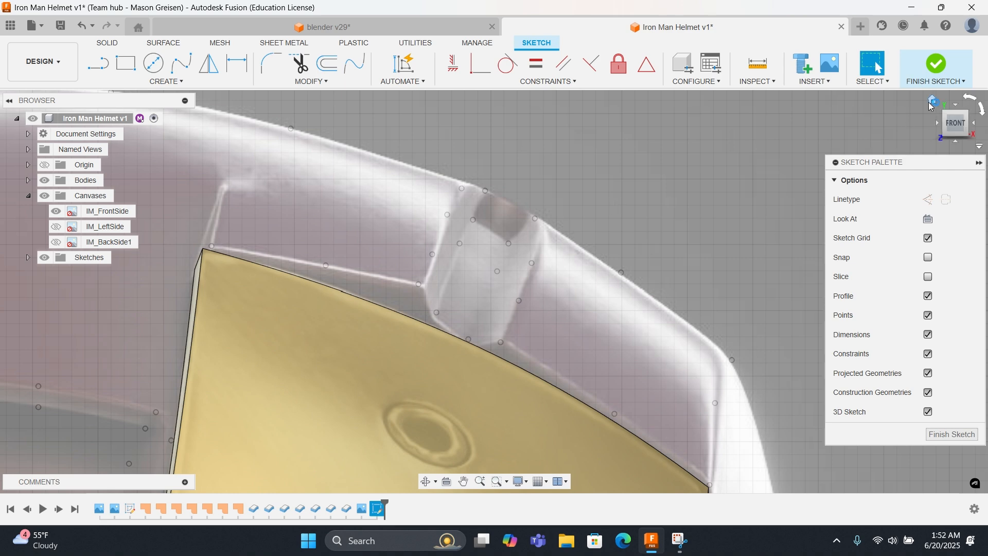
Step: Hide the faceplate bodies Body10 through Body16 so only the canvases and sketch points remain in view
left_click(932, 106)
middle_click_drag(653, 271, 638, 237, "shift")
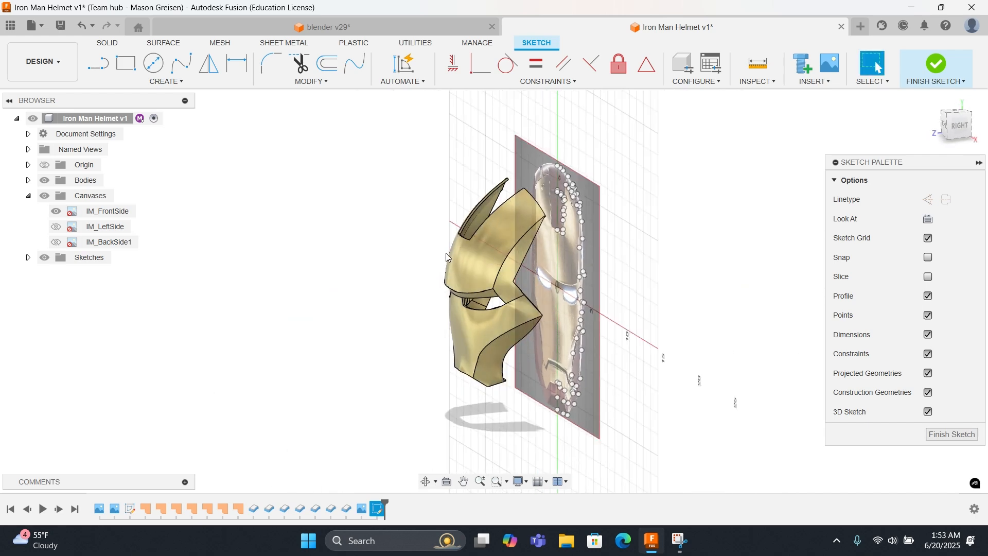
left_click(28, 180)
left_click(98, 303)
left_click(97, 396, "shift")
key("v")
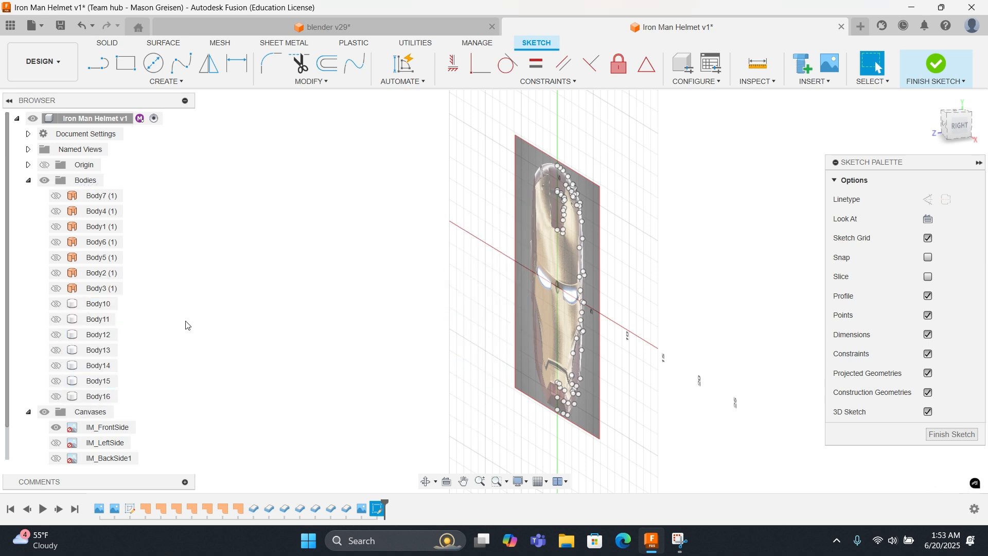
left_click(28, 181)
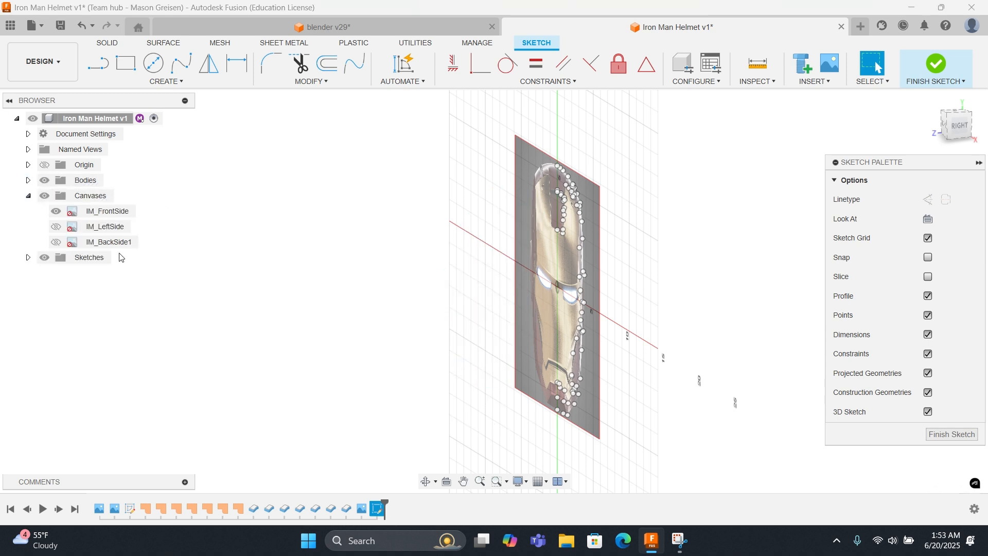
Step: Show the IM_LeftSide canvas and switch the display to Multiple Views
left_click(55, 226)
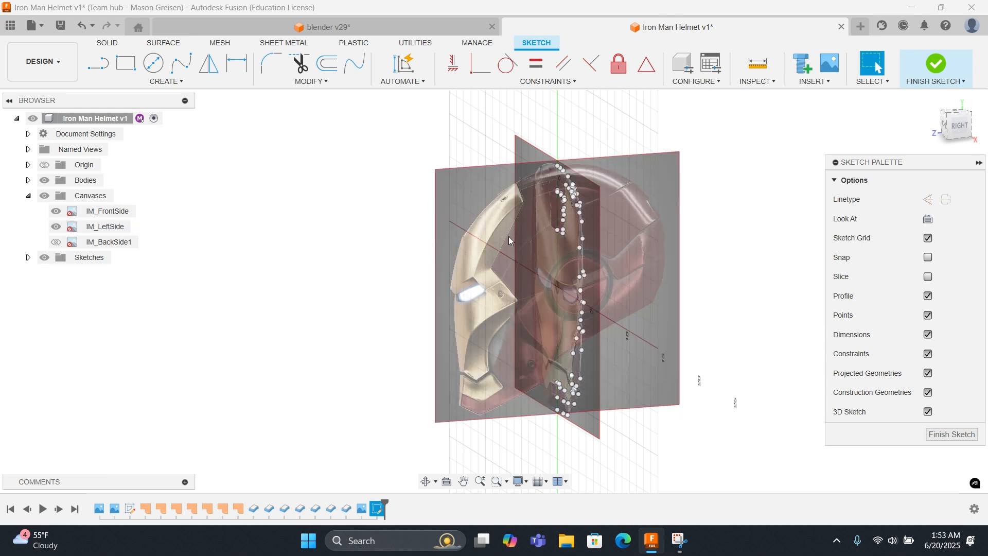
middle_click_drag(543, 265, 571, 278, "shift")
middle_click_drag(568, 297, 525, 283, "shift")
scroll(504, 264, "up", 3)
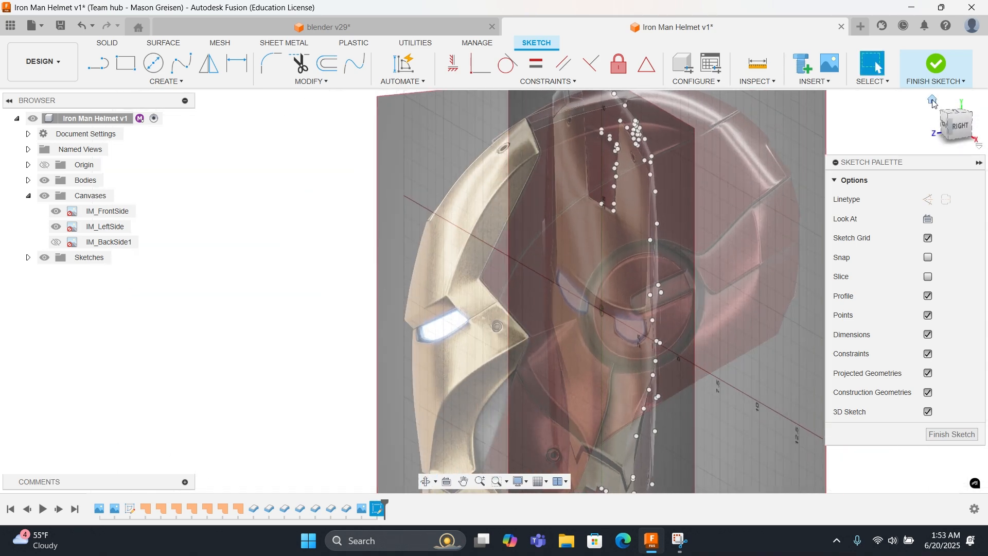
left_click(933, 101)
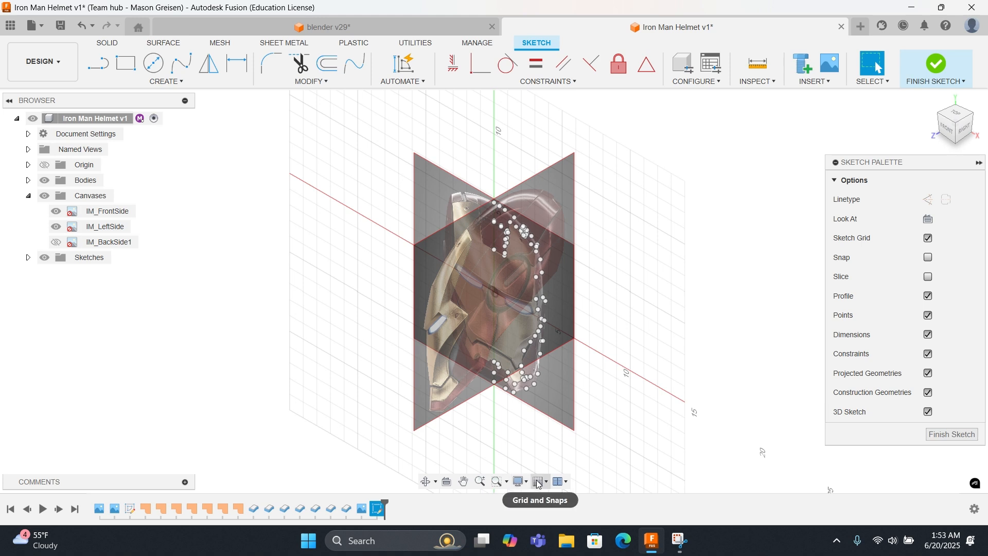
left_click(559, 483)
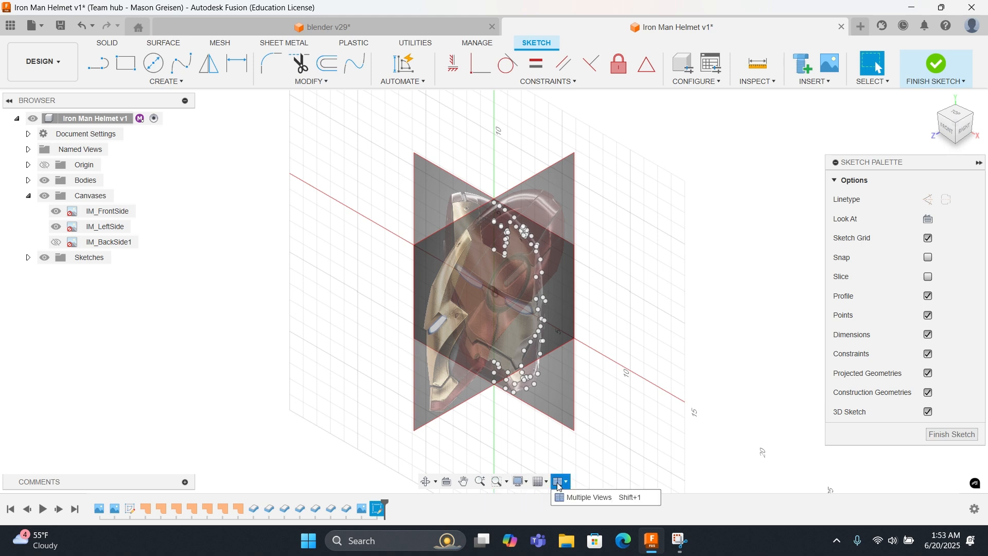
left_click(588, 497)
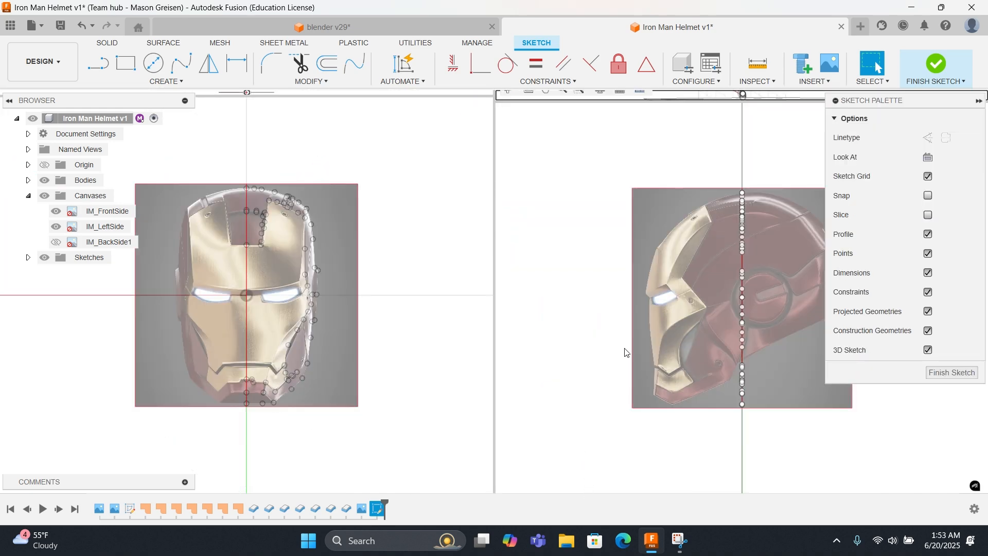
Step: Select the topmost centreline point of the helmet in the front view and open Move/Copy for it
scroll(289, 260, "up", 5)
middle_click_drag(435, 308, 517, 407)
scroll(380, 261, "up", 3)
middle_click_drag(363, 289, 299, 457)
left_click_drag(250, 168, 255, 166)
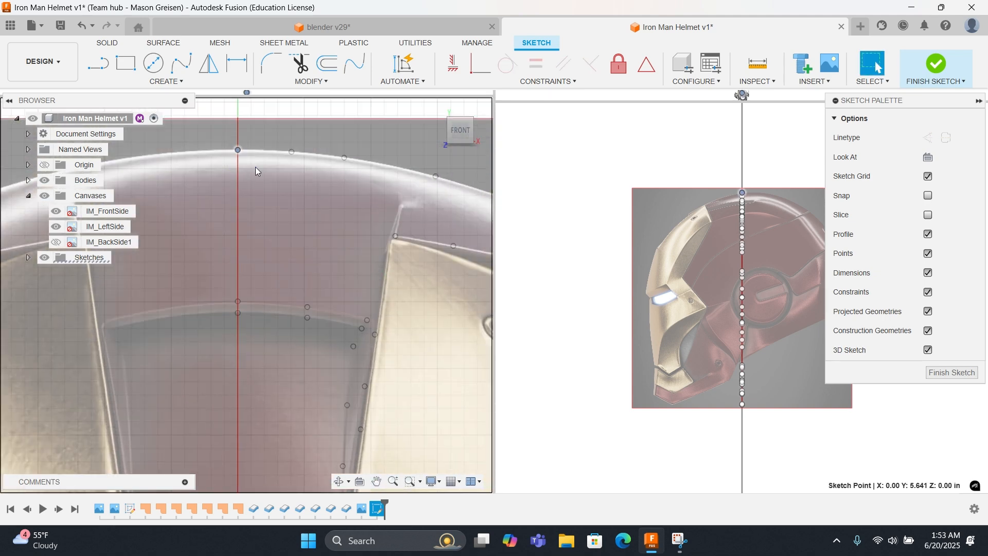
right_click(255, 167)
left_click(230, 184)
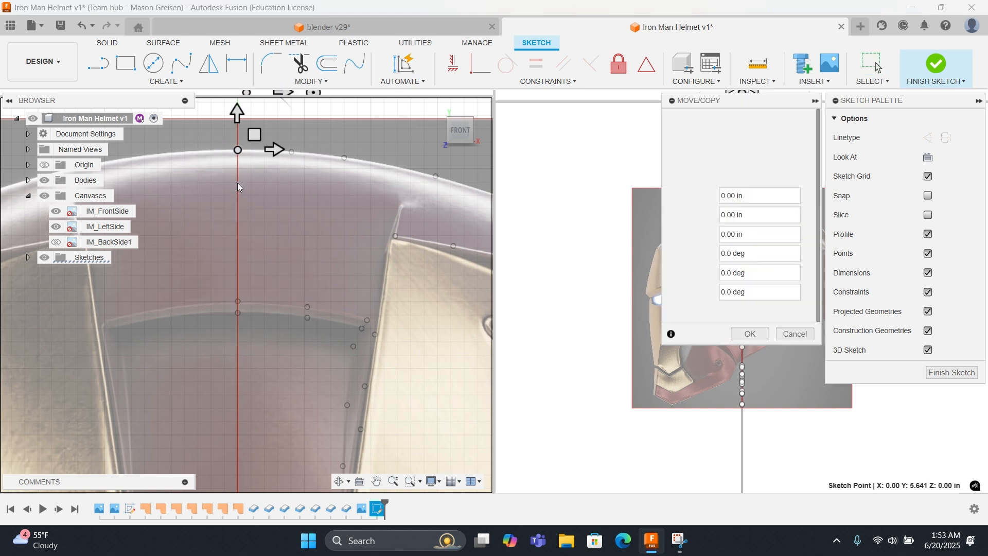
Step: Collapse the Sketch Palette and the Move/Copy dialog to clear the side view
middle_click_drag(622, 245, 575, 266)
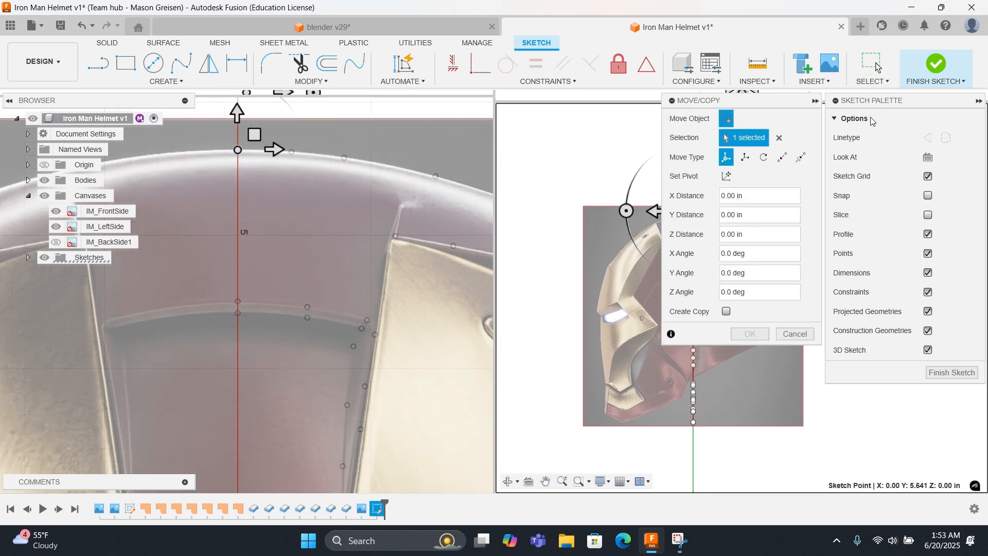
left_click(980, 100)
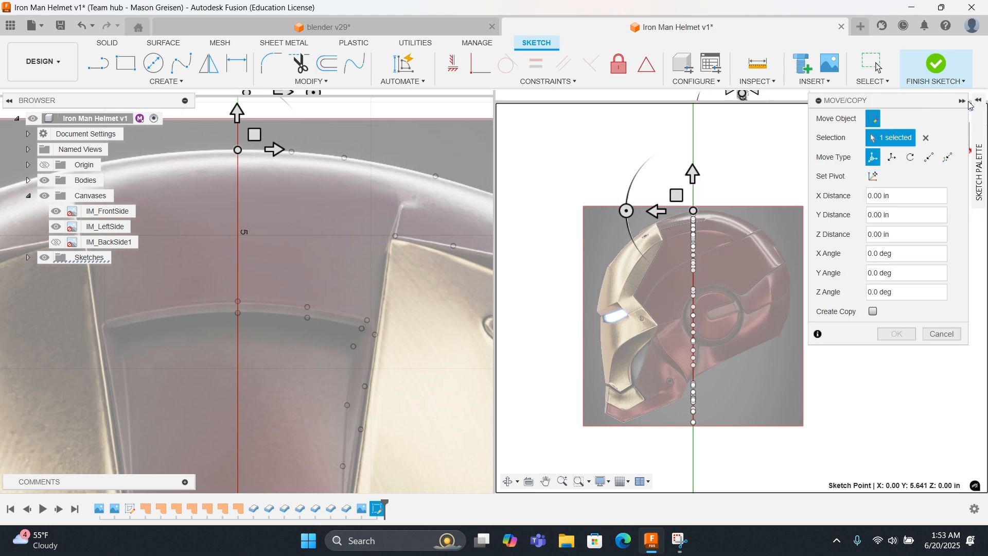
left_click(962, 101)
mouse_move(961, 123)
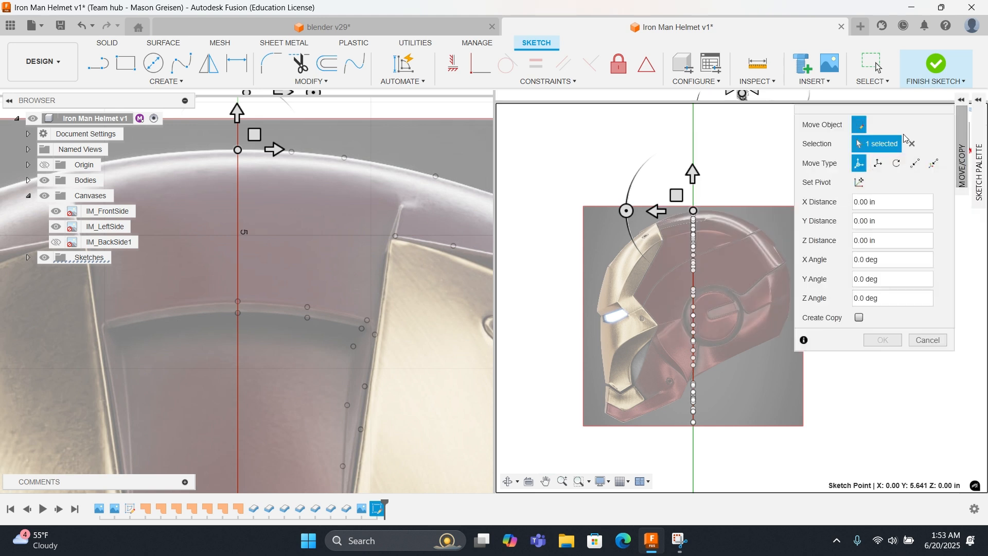
left_click(947, 109)
left_click(961, 101)
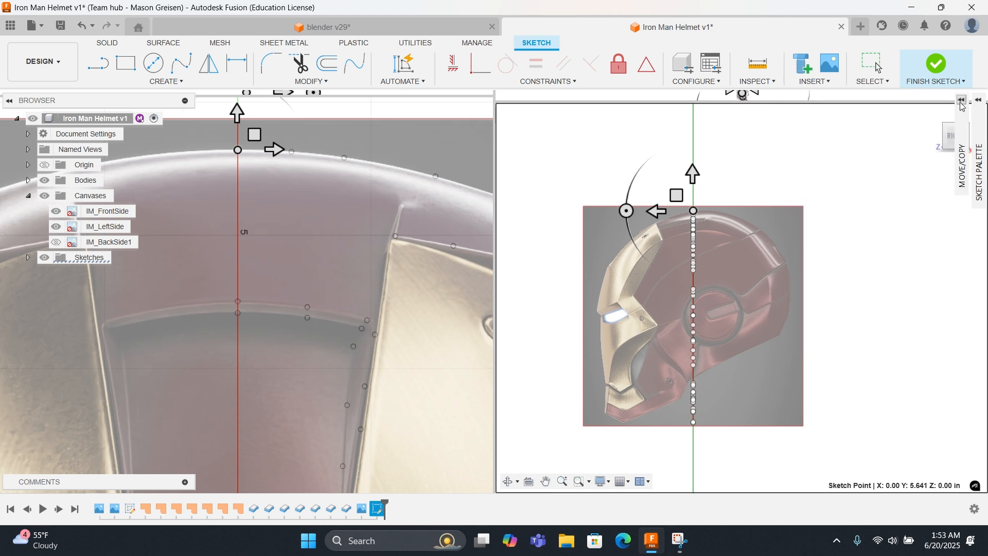
Step: Try to move the helmet's topmost centreline point forward in depth against the side canvas
scroll(743, 222, "up", 5)
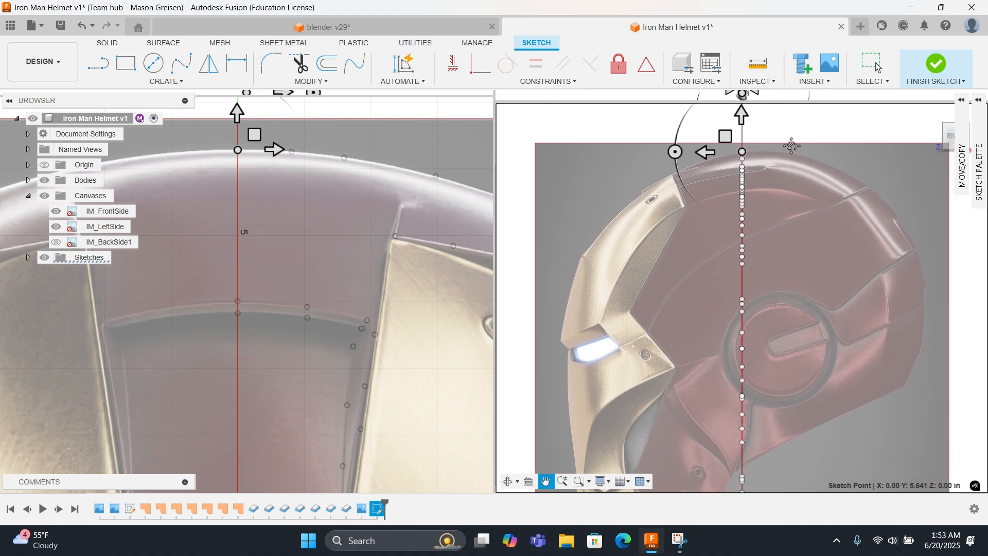
scroll(795, 193, "up", 3)
middle_click_drag(760, 197, 849, 261)
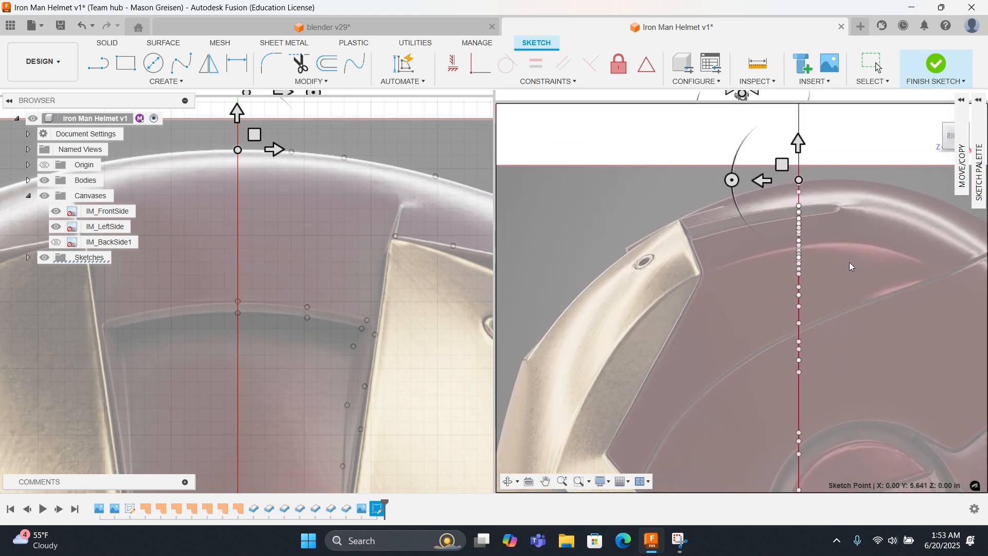
left_click(763, 183)
mouse_move(763, 185)
left_mouse_down()
mouse_move(709, 185)
mouse_move(707, 199)
left_mouse_up()
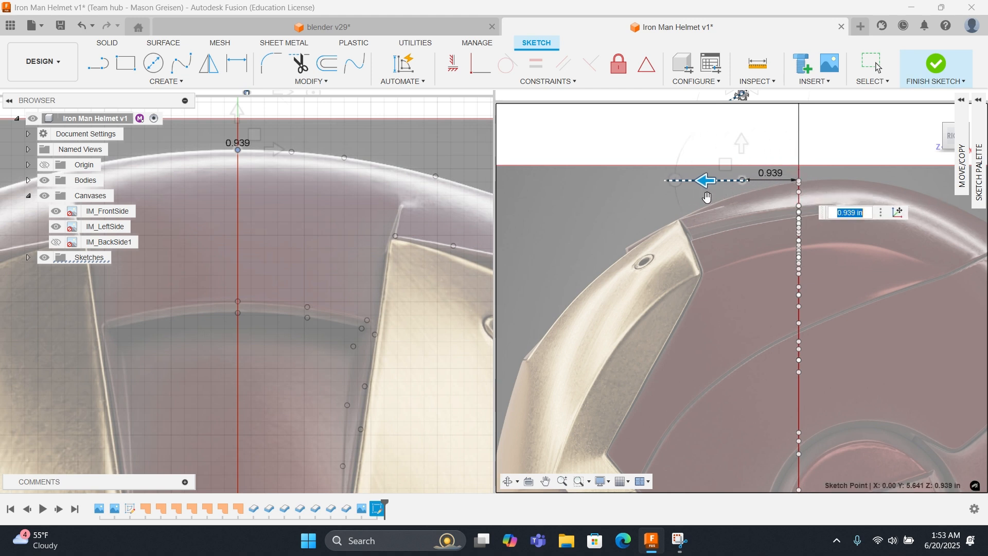
key("Return")
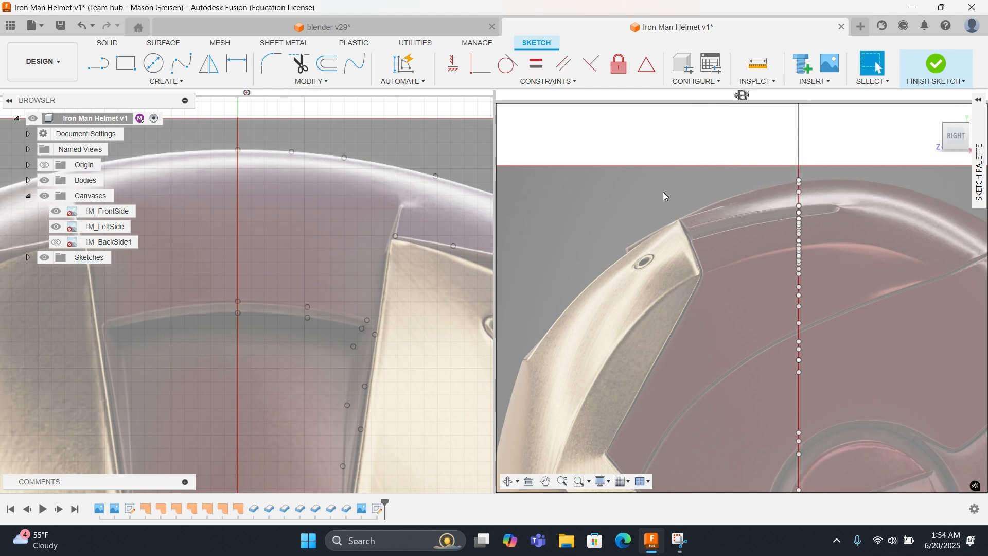
Step: Compare the sketch points around the helmet's top and forehead notch between the front and side views
scroll(365, 265, "down", 8)
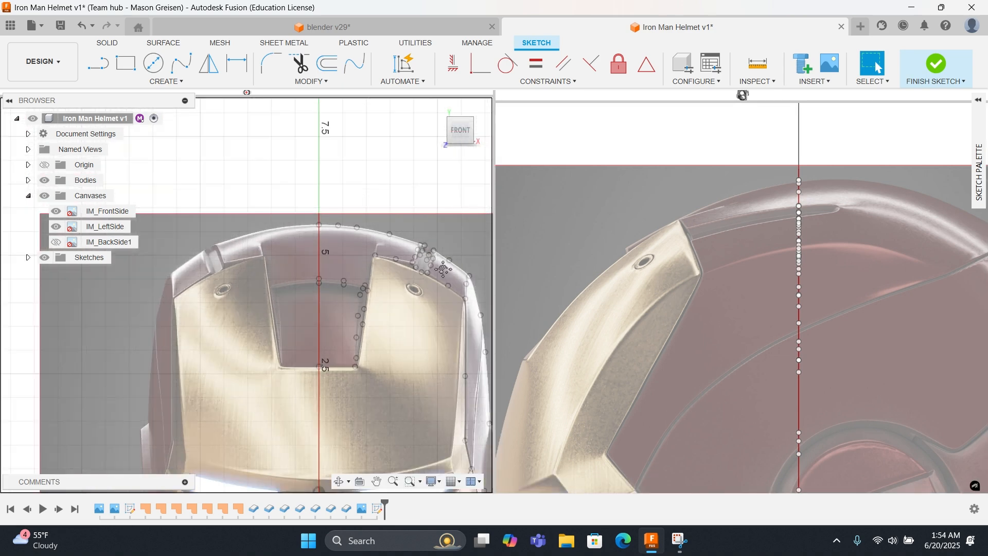
scroll(371, 276, "up", 5)
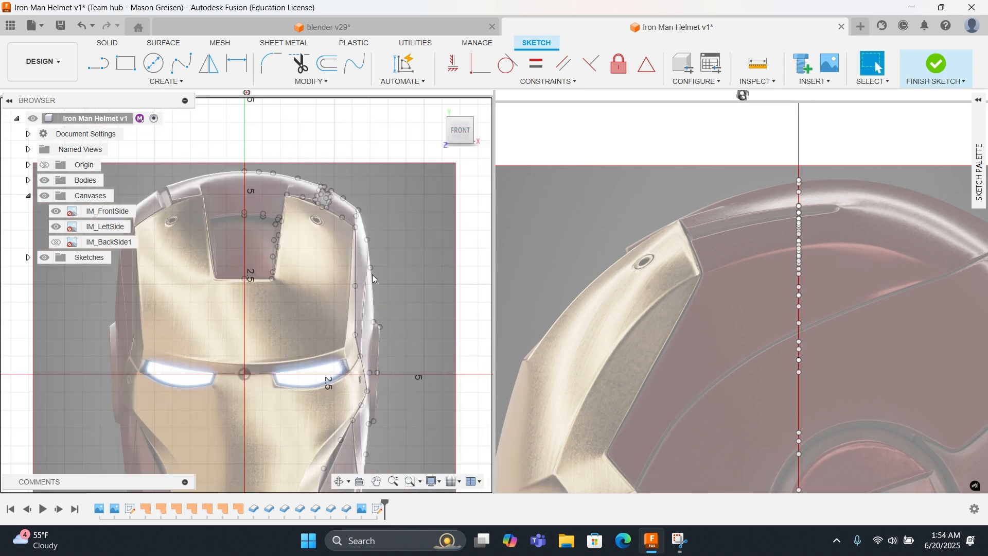
middle_click_drag(366, 197, 385, 250)
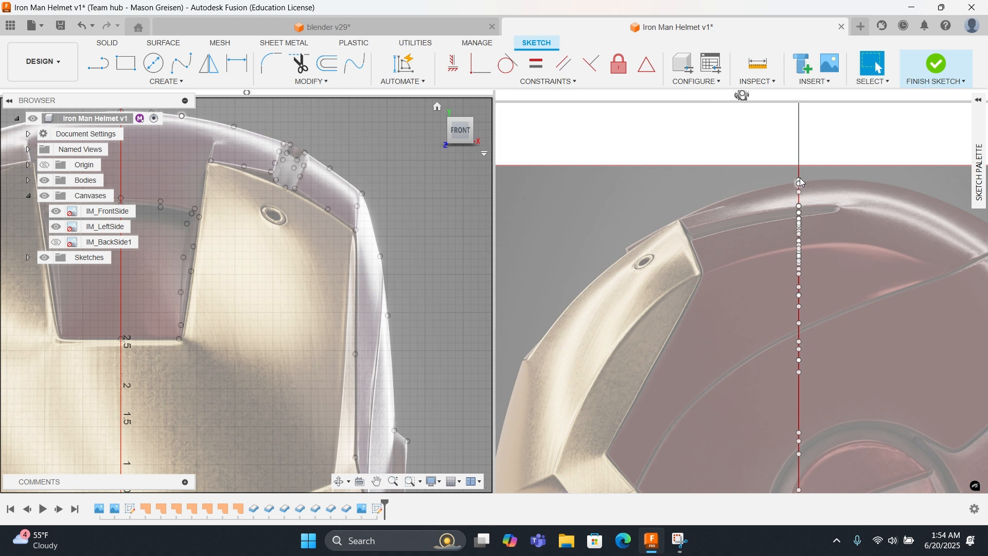
middle_click_drag(381, 235, 523, 282)
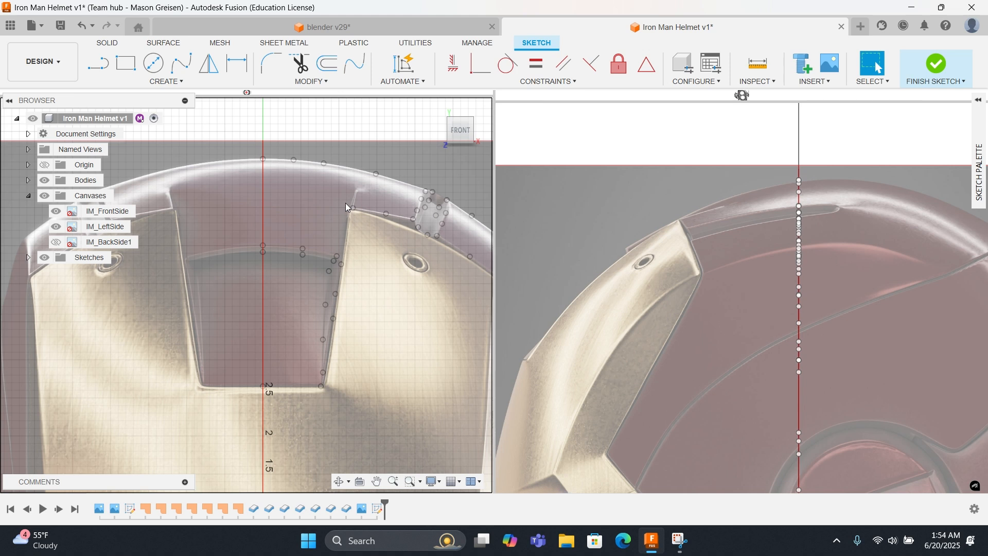
middle_click_drag(394, 214, 330, 237)
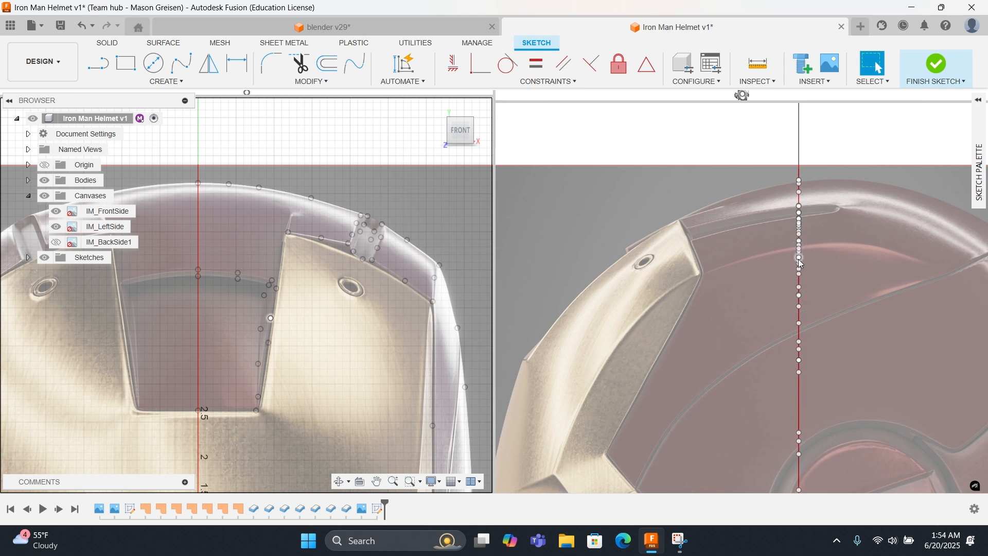
scroll(379, 235, "up", 2)
scroll(378, 244, "down", 4)
Step: Move the centreline point on the red chin panel's upper edge about 4.696 in forward to the chin's front edge on the side canvas
middle_click_drag(378, 458, 375, 227)
middle_click_drag(346, 431, 340, 179)
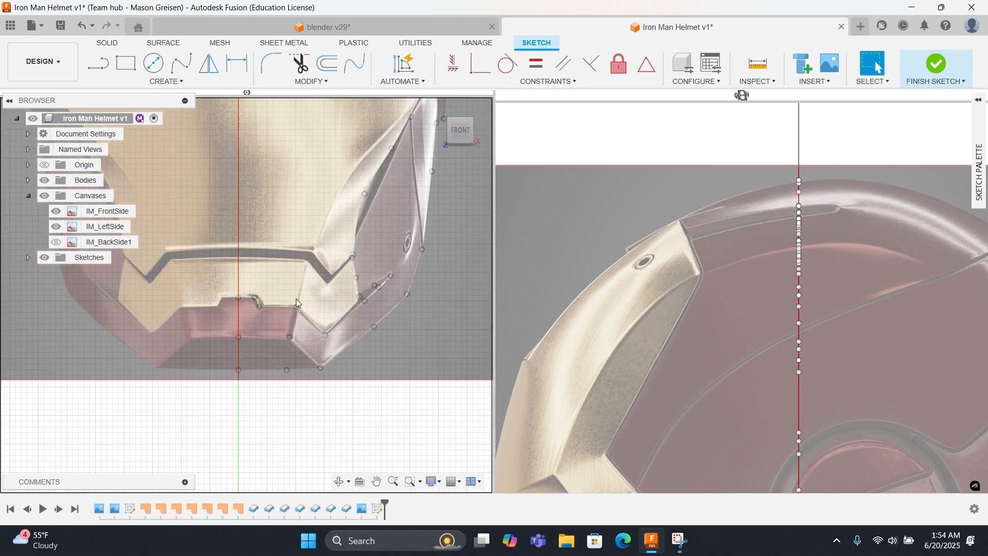
middle_click_drag(638, 458, 763, 205)
mouse_move(665, 378)
middle_mouse_down()
mouse_move(666, 245)
mouse_move(682, 121)
middle_mouse_up()
scroll(673, 258, "down", 1)
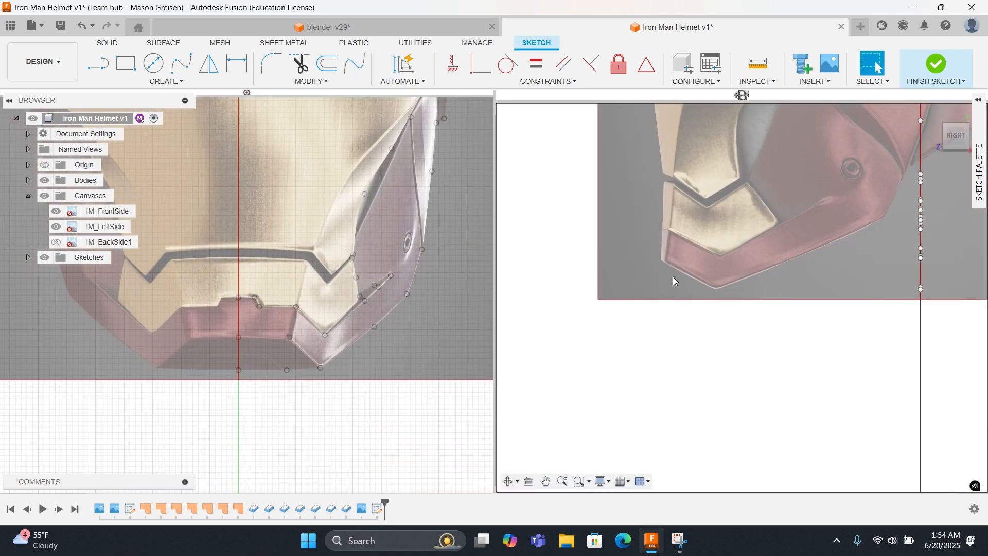
left_click(243, 308)
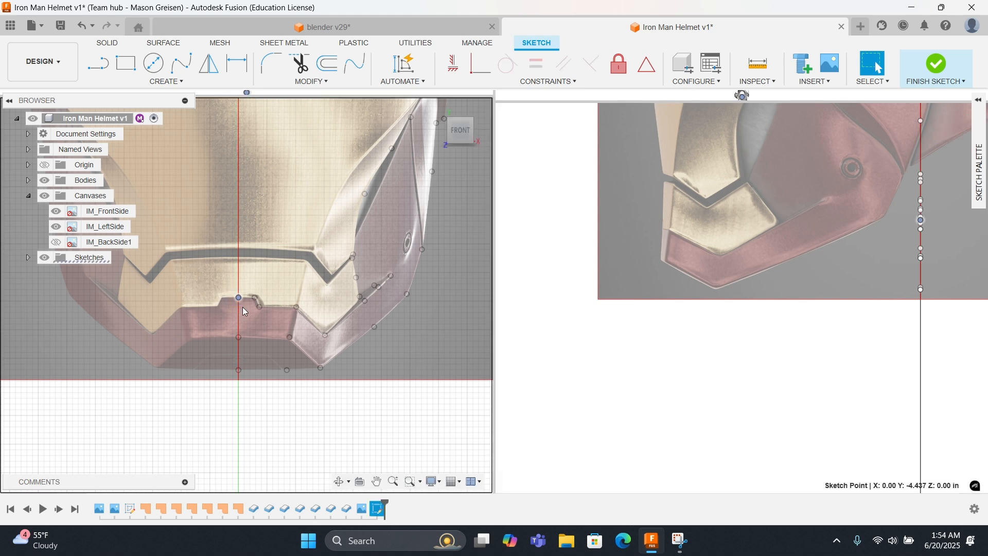
right_click(257, 316)
left_click(259, 281)
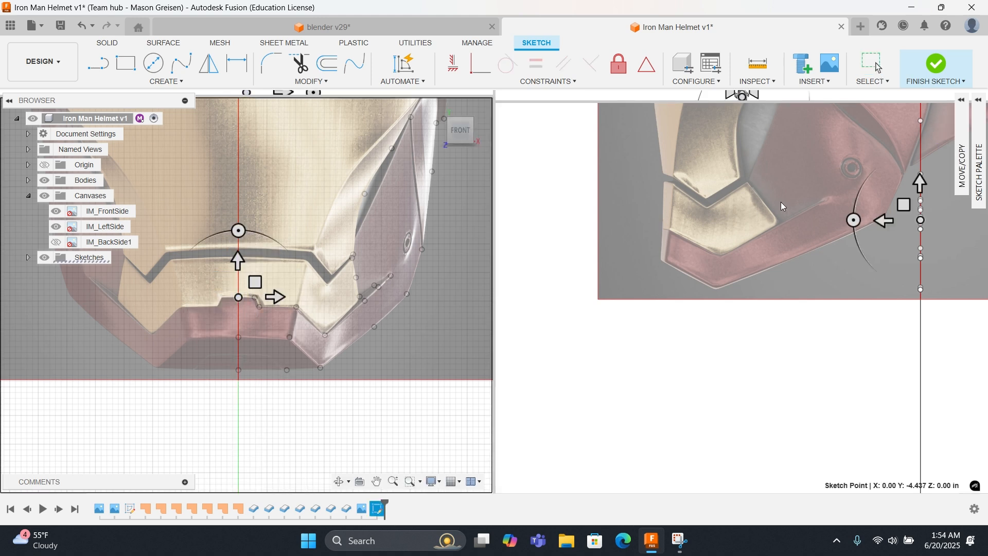
left_click_drag(878, 219, 633, 267)
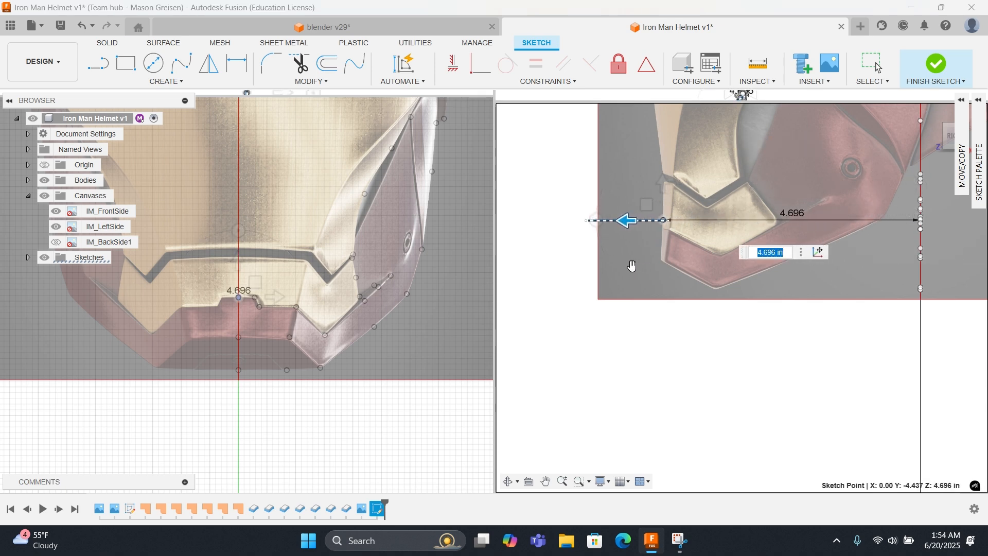
scroll(671, 227, "up", 3)
scroll(672, 232, "up", 2)
left_click_drag(601, 201, 603, 207)
right_click(603, 207)
left_click(651, 209)
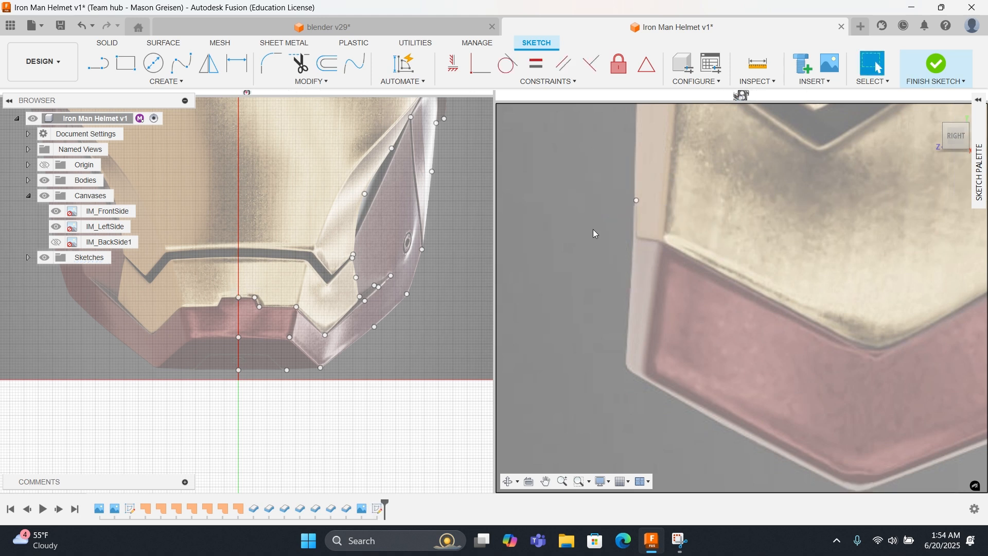
Step: Move the point at the end of the raised tab's top edge on the chin panel 4.696 in forward, matching the centreline point
left_click(247, 292)
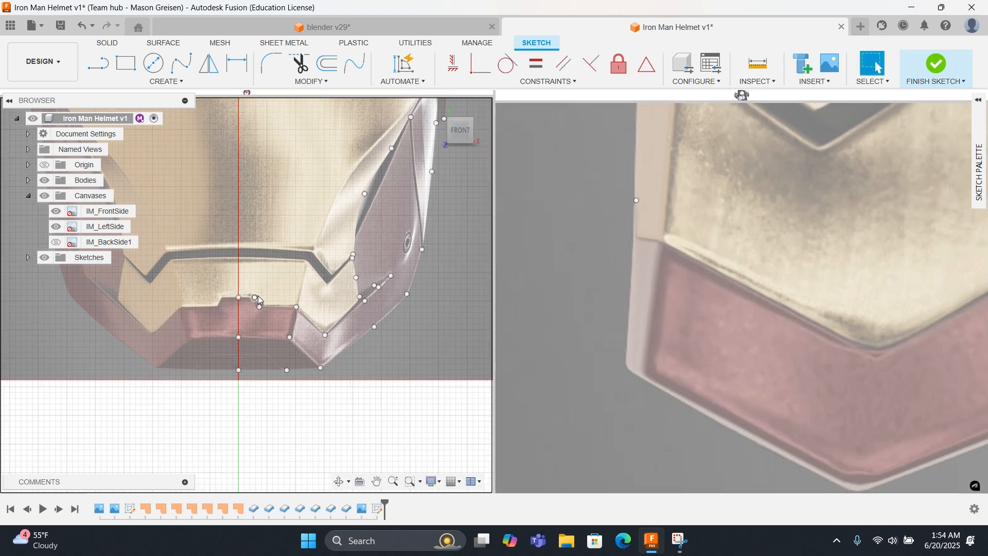
right_click(257, 303)
left_click(281, 247)
scroll(683, 307, "down", 3)
scroll(682, 306, "down", 5)
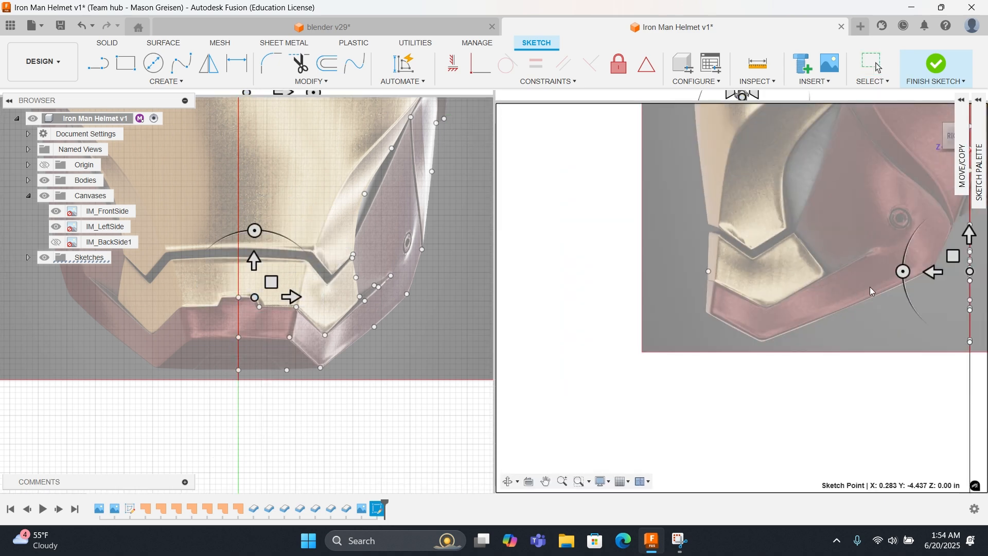
mouse_move(923, 277)
left_mouse_down()
mouse_move(661, 278)
mouse_move(675, 305)
left_mouse_up()
scroll(696, 272, "up", 5)
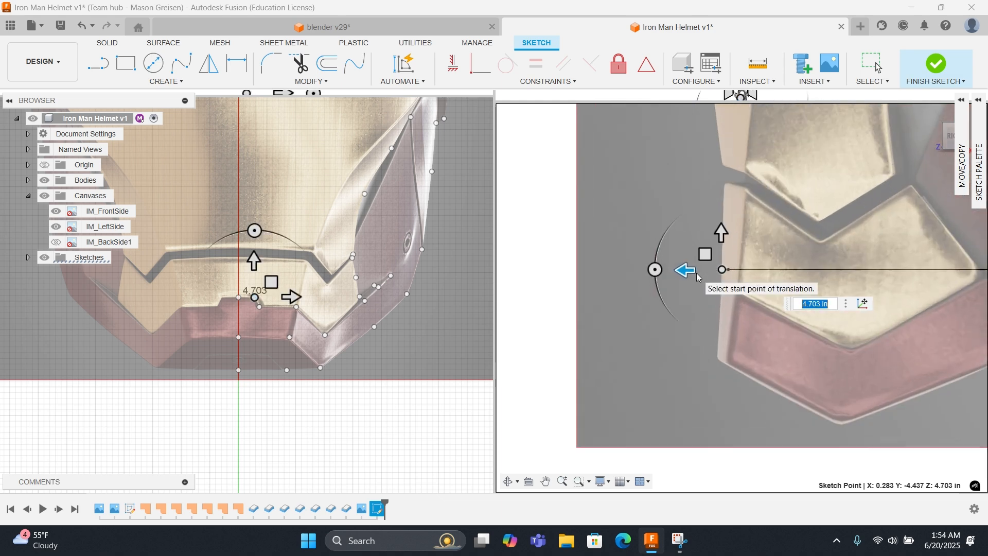
left_click_drag(716, 264, 718, 270)
right_click(718, 271)
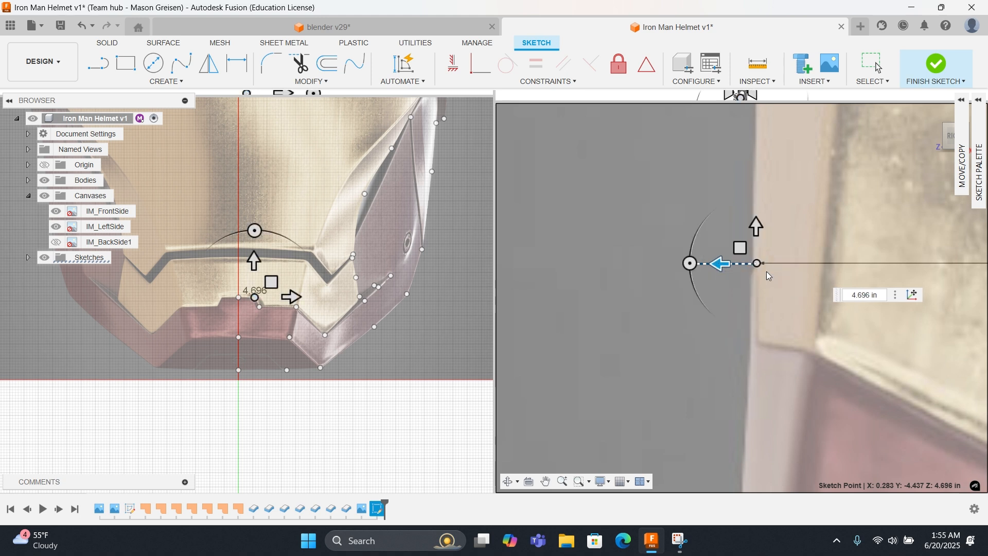
left_click(768, 275)
scroll(668, 297, "down", 5)
scroll(763, 295, "down", 5)
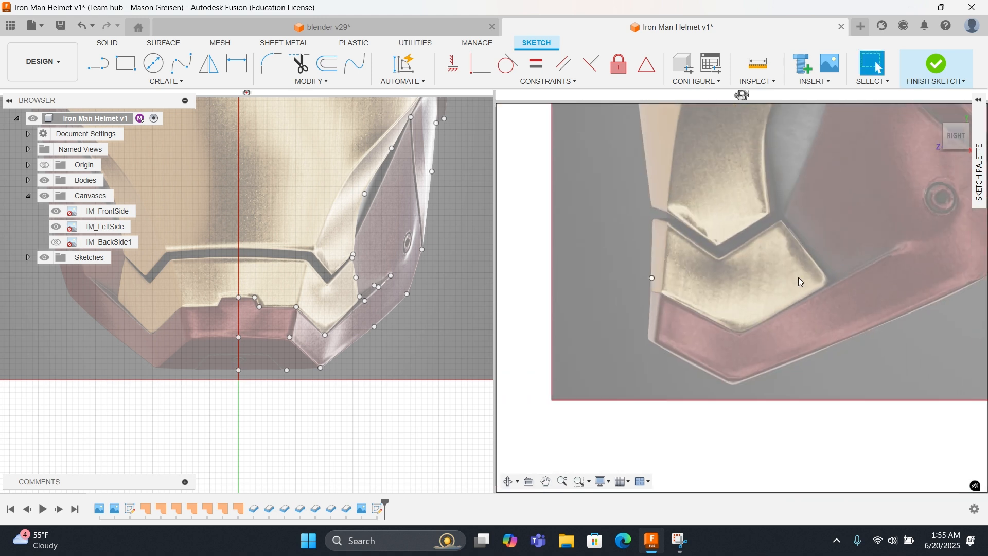
Step: Move the point at the base of the chin panel's raised tab about 4.708 in forward to the front edge on the side canvas
left_click(252, 309)
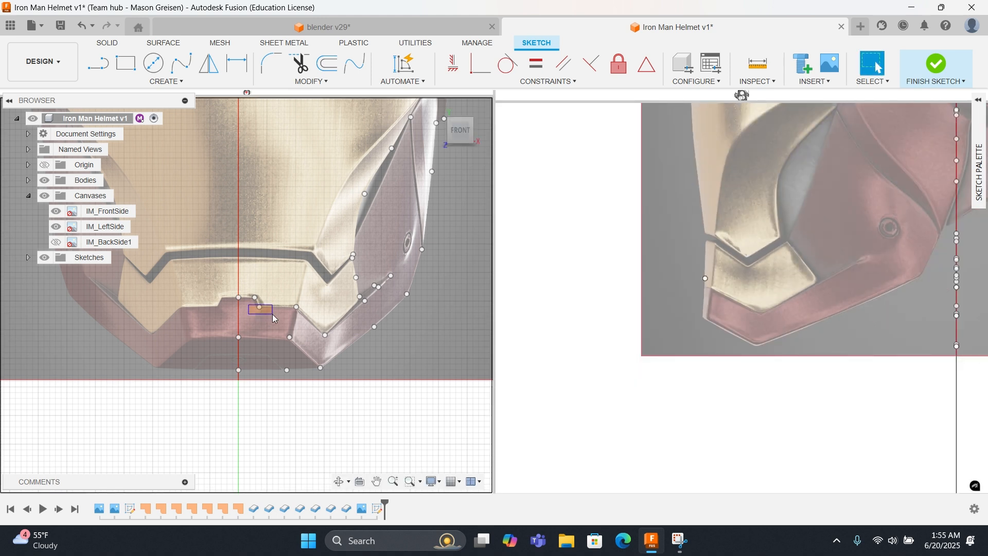
key("m")
left_click(921, 288)
mouse_move(920, 287)
left_mouse_down()
mouse_move(658, 310)
mouse_move(688, 288)
left_mouse_up()
scroll(699, 287, "up", 8)
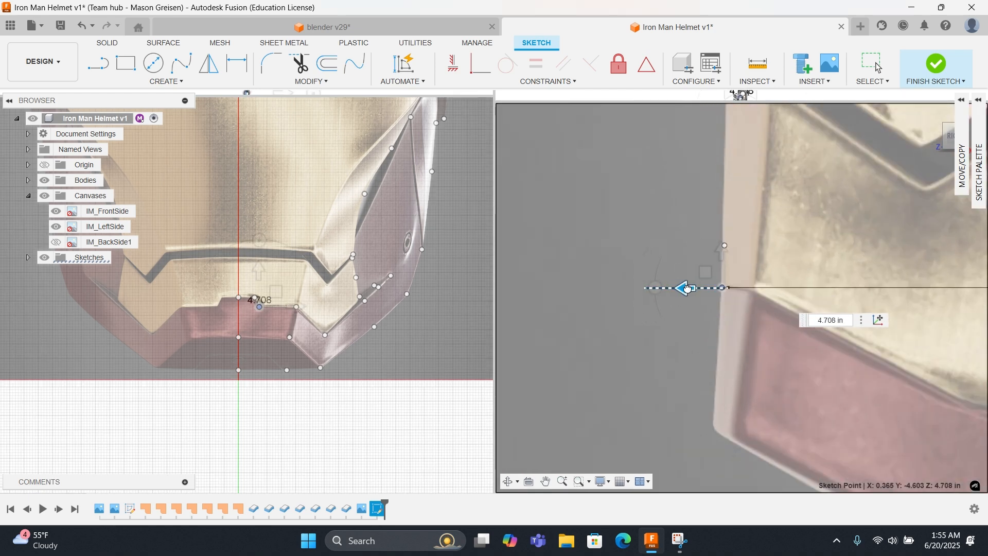
right_click(695, 315)
left_click(739, 237)
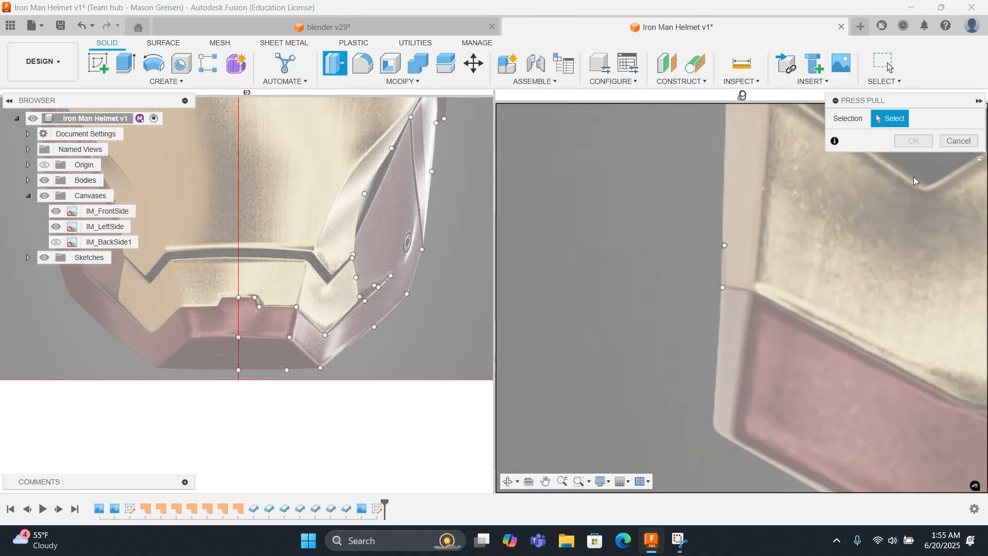
left_click(958, 141)
scroll(635, 316, "down", 5)
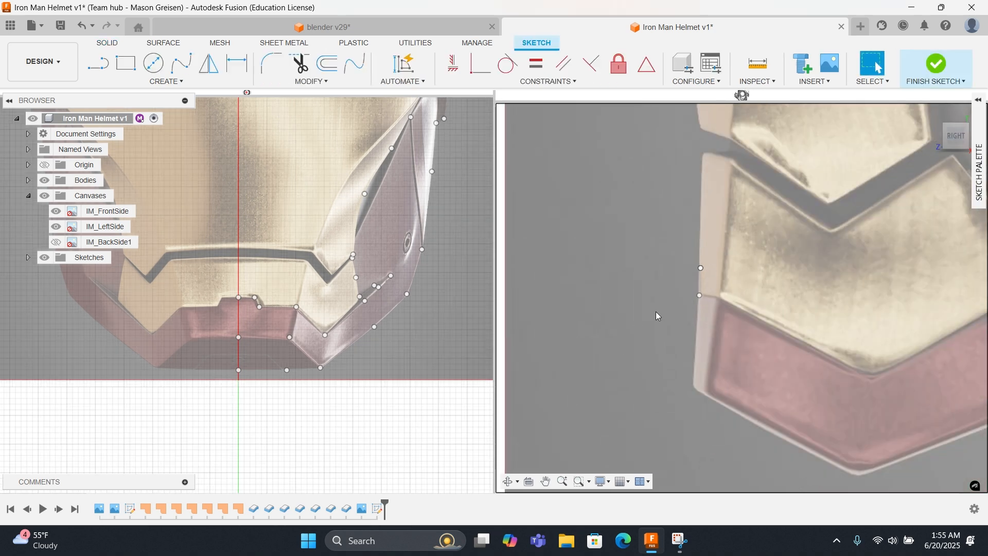
Step: Move the red chin panel's outer upper corner point about 4.571 in forward to the seam corner on the side canvas
left_click(297, 308)
right_click(298, 308)
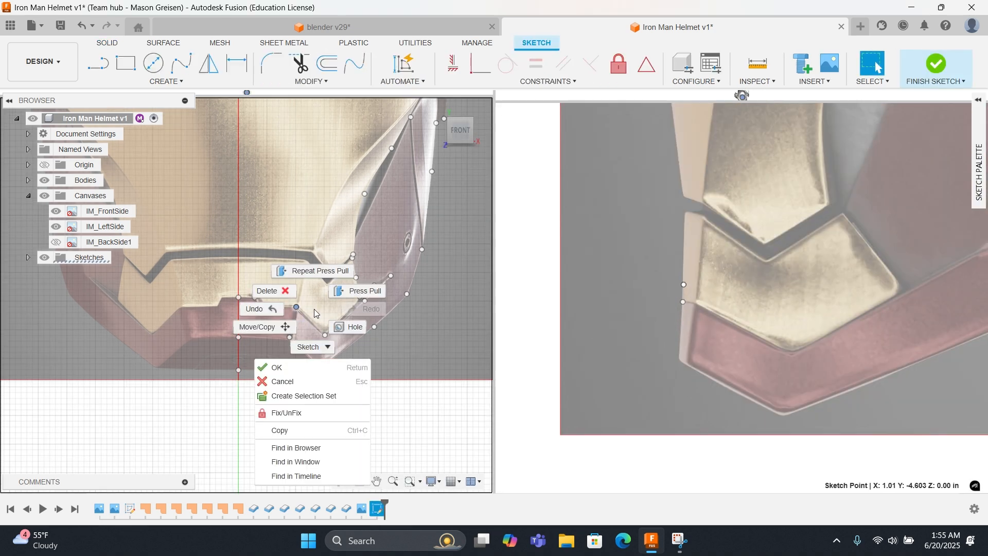
left_click(260, 327)
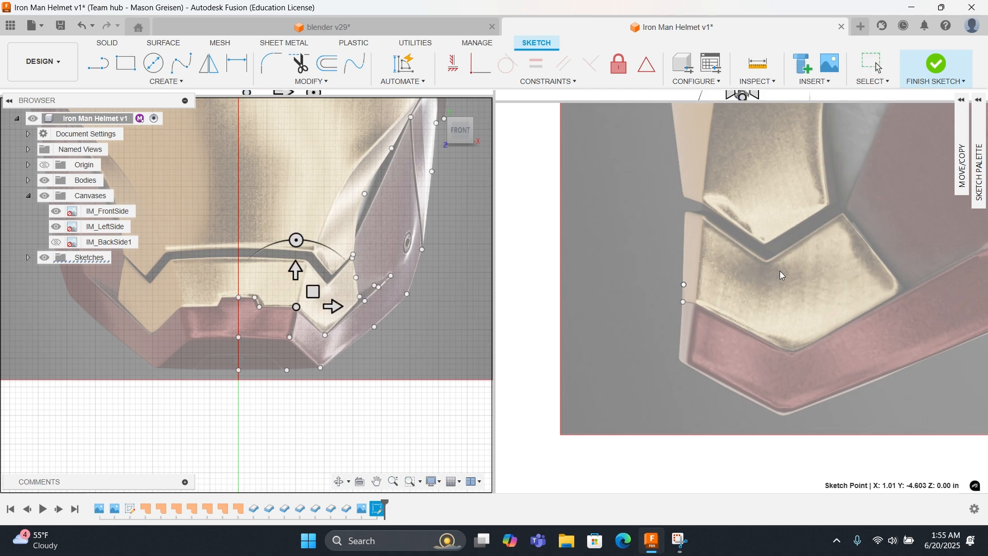
left_click(736, 292)
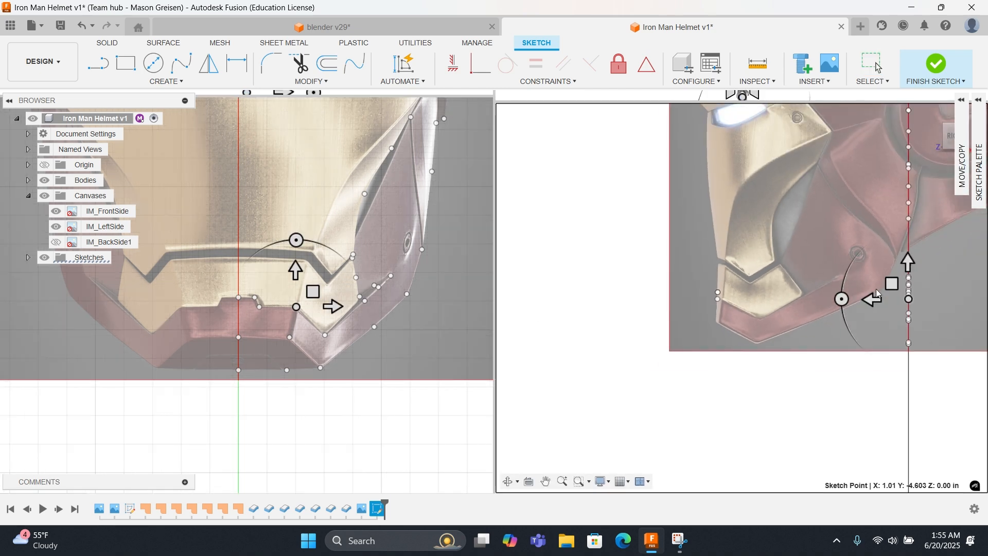
mouse_move(875, 301)
left_mouse_down()
mouse_move(687, 298)
mouse_move(708, 297)
left_mouse_up()
scroll(735, 296, "up", 2)
middle_click_drag(784, 295, 741, 278)
scroll(697, 281, "up", 1)
left_click_drag(668, 286, 666, 285)
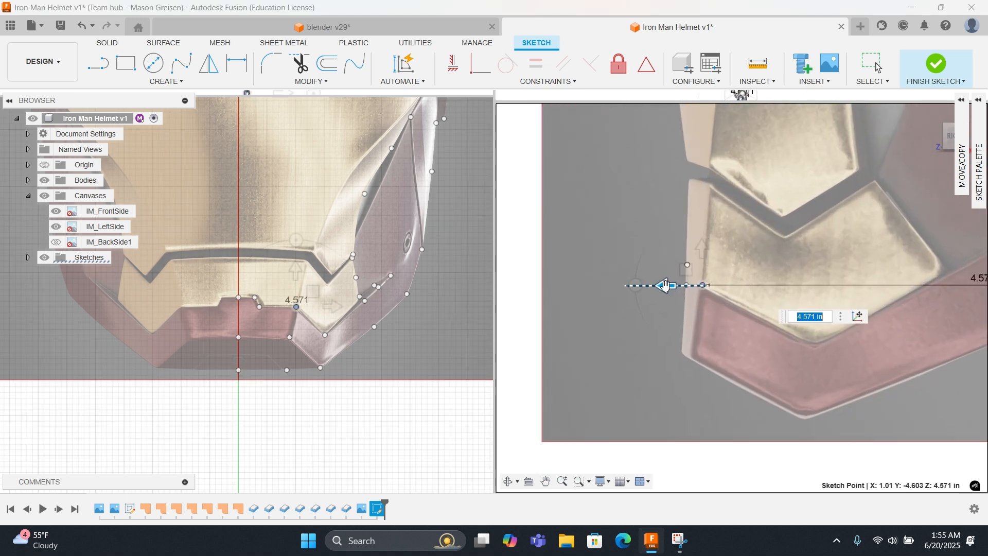
right_click(566, 249)
left_click(598, 249)
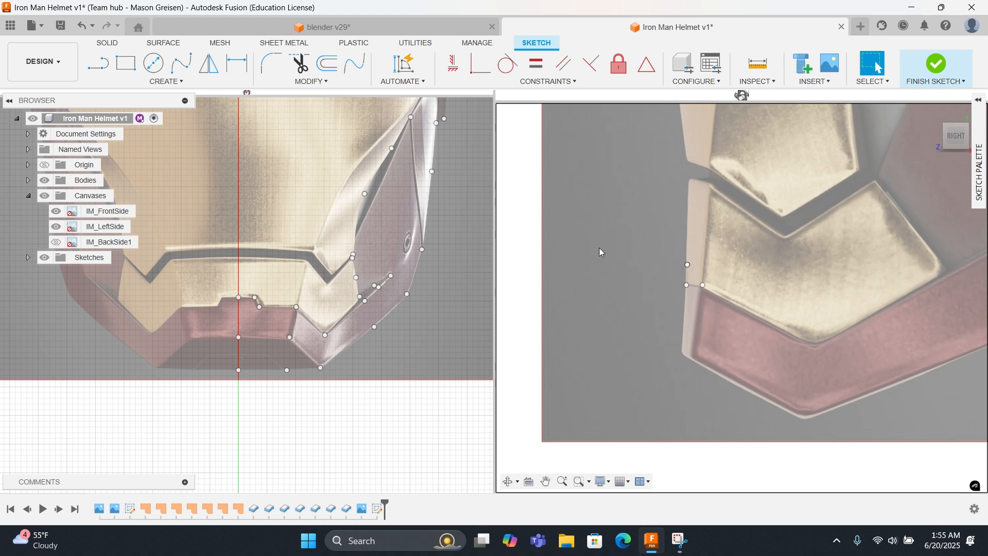
Step: Move the centreline point on the red chin panel's lower edge forward to the chin's front edge on the side canvas
left_click_drag(233, 332, 242, 341)
right_click(243, 342)
left_click(251, 305)
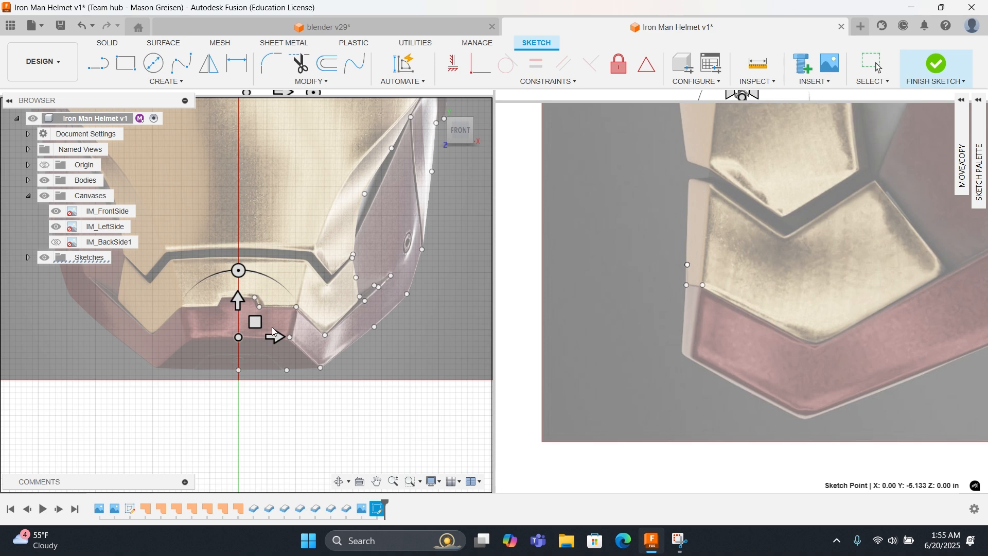
scroll(647, 322, "down", 5)
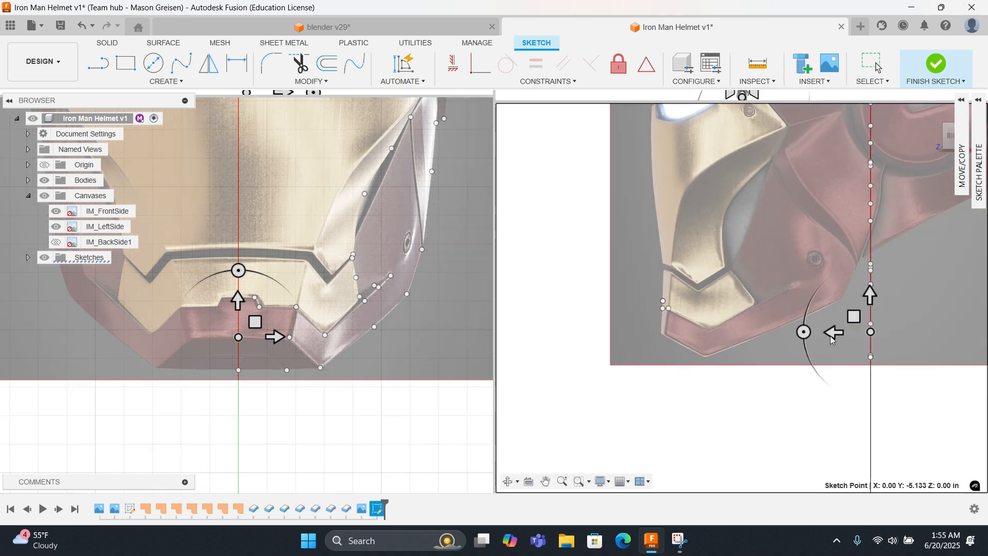
mouse_move(823, 333)
left_mouse_down()
mouse_move(628, 333)
mouse_move(626, 344)
left_mouse_up()
scroll(627, 343, "up", 5)
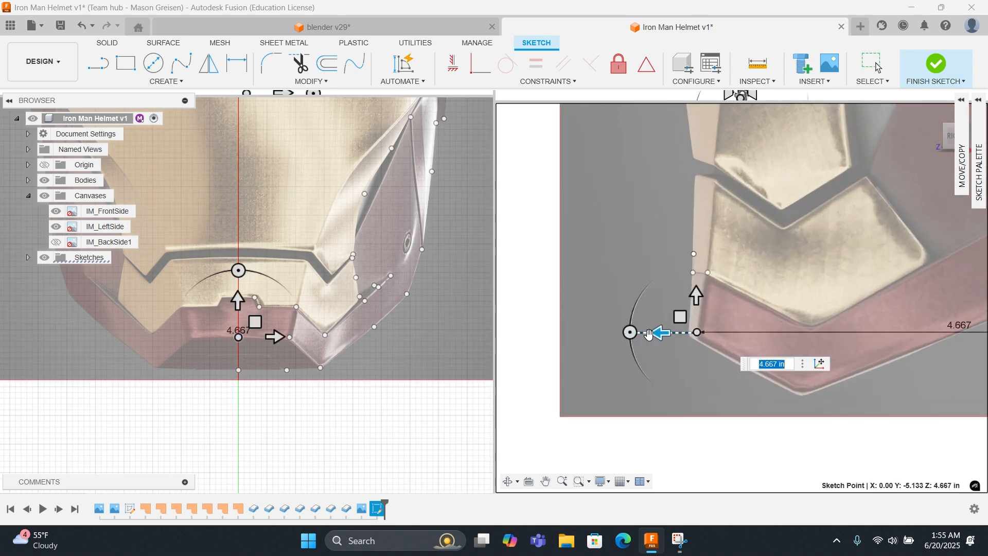
left_click_drag(681, 332, 675, 339)
right_click(675, 343)
left_click(708, 344)
Step: Move the red chin panel's lower outer corner point forward to the panel's lower front corner on the side canvas
middle_click_drag(707, 345, 587, 331)
left_click(289, 337)
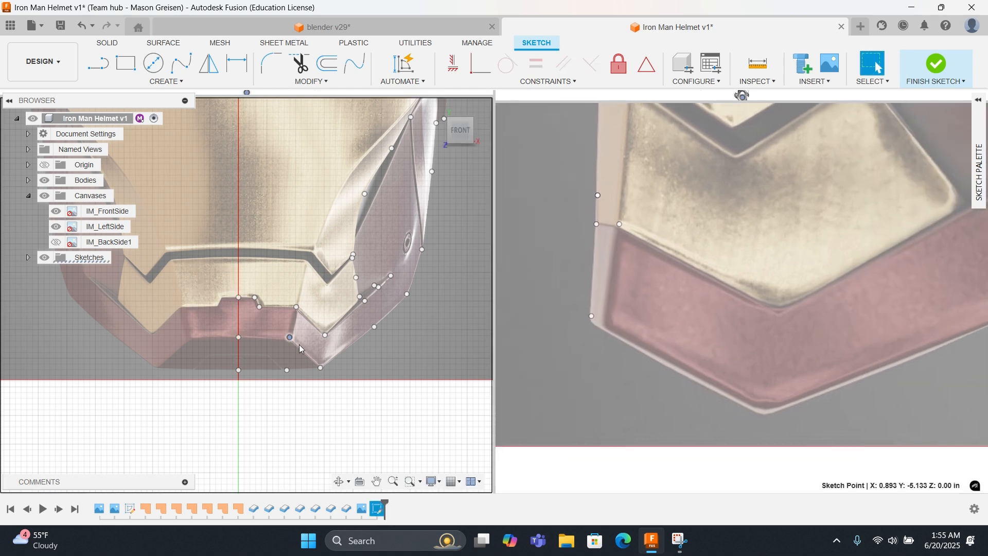
key("m")
scroll(664, 337, "up", 3)
left_click_drag(703, 338, 688, 355)
right_click(688, 355)
left_click(720, 356)
Step: Move the point at the gold chin plate's lowest tip forward to the matching seam corner on the side canvas
scroll(688, 355, "down", 3)
left_click(657, 252)
left_click(325, 335)
key("m")
left_click_drag(928, 341, 703, 342)
Step: Move the points along the chin's bottom edge, from the centreline outward, forward to the chin's lowest corner on the side canvas
left_click(239, 370)
key("m")
left_click_drag(928, 379, 698, 378)
left_click(320, 367)
key("m")
left_click_drag(929, 378, 698, 378)
scroll(698, 378, "up", 5)
scroll(335, 364, "down", 4)
left_click(335, 364)
key("m")
left_click_drag(902, 356, 726, 356)
scroll(725, 356, "up", 5)
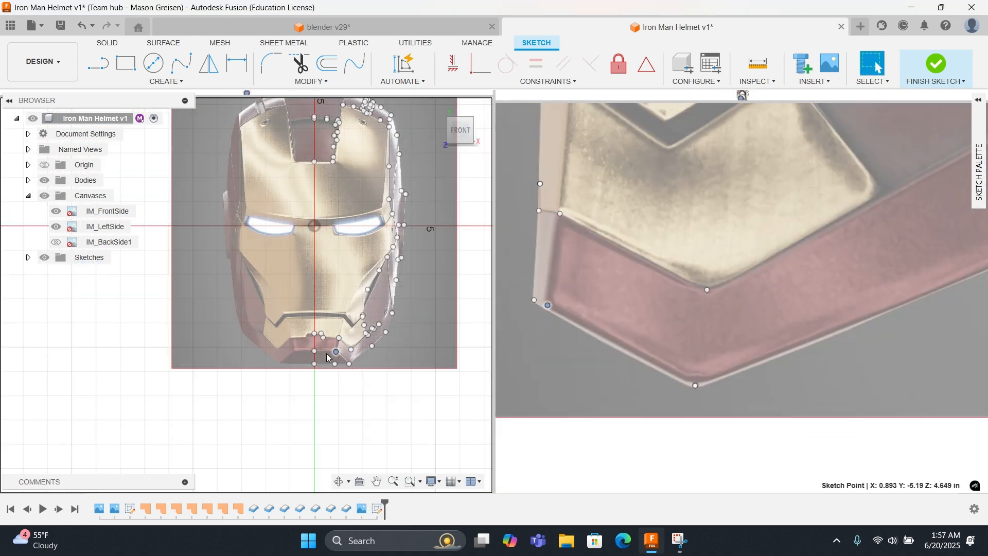
Step: Move the corner point on the jaw's outer lower edge about 0.67 in forward to the jaw's rear lower corner on the side canvas
left_click(315, 364)
key("m")
scroll(384, 314, "up", 5)
left_click_drag(853, 278, 796, 278)
scroll(801, 239, "up", 5)
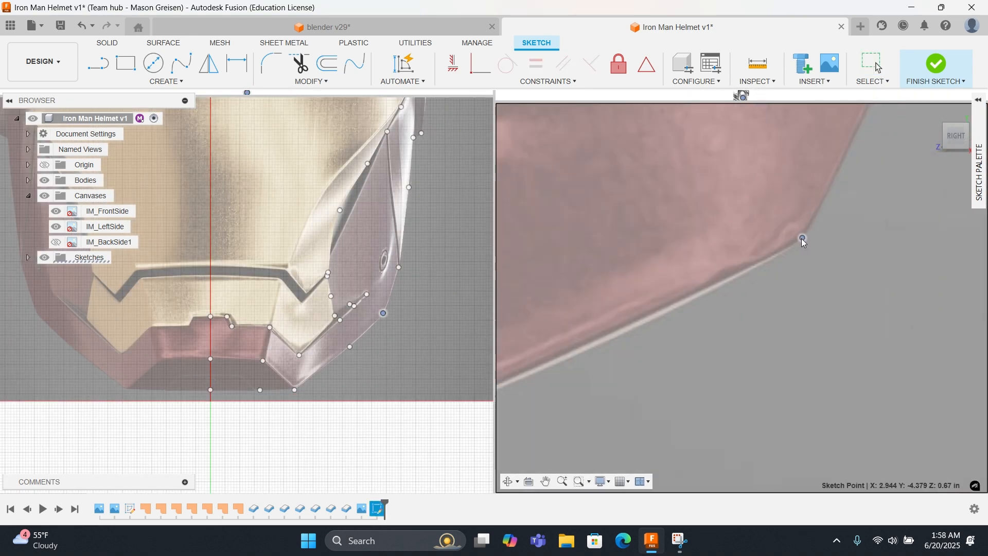
Step: Move the seam point just outside the gold chin plate forward to the red jaw strip's upper edge on the side canvas
scroll(801, 239, "down", 6)
left_click(339, 320)
key("m")
left_click_drag(859, 360, 611, 360)
scroll(687, 366, "up", 4)
key("Return")
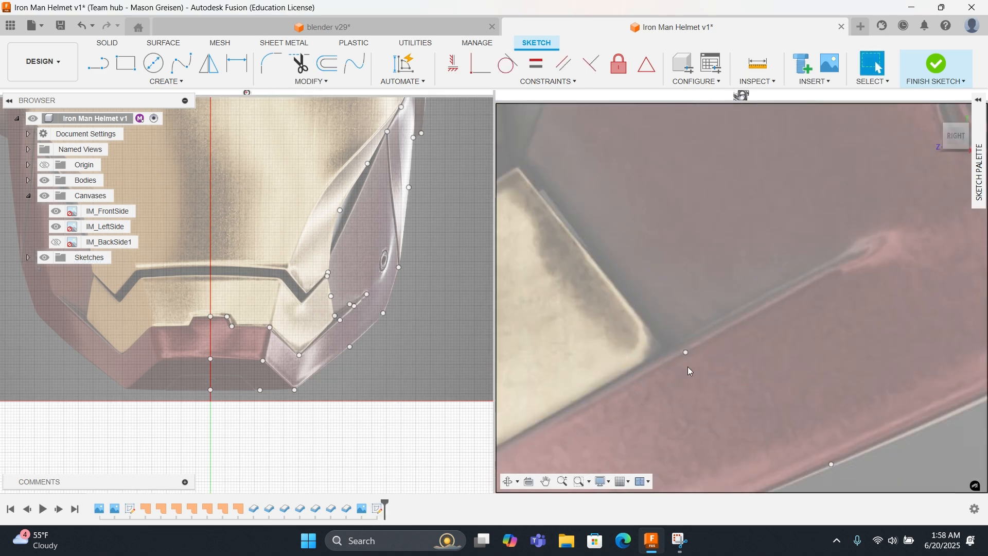
Step: Move the point at the gold chin plate's outer corner about 2.451 in forward, close to the seam on the side canvas
left_click(335, 319)
left_click(338, 320)
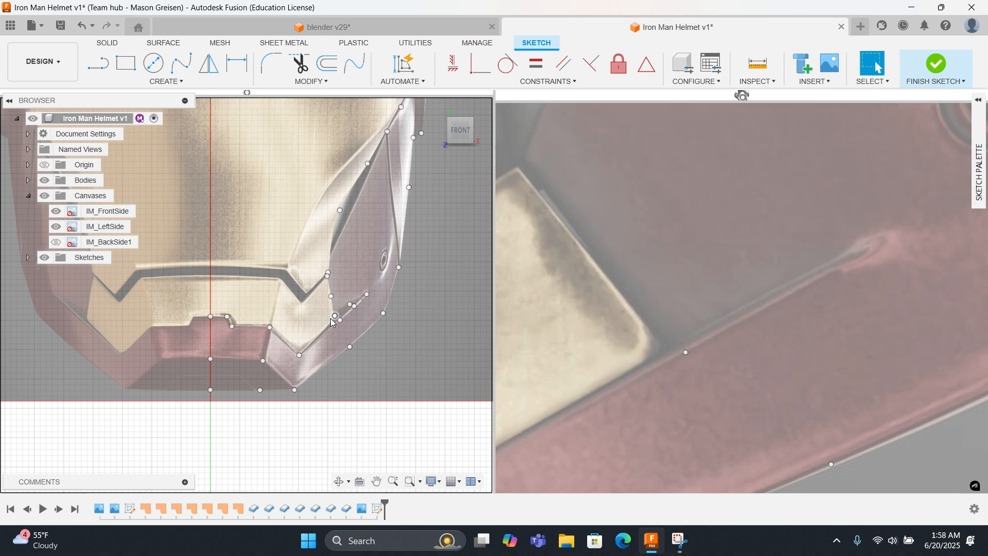
right_click(343, 343)
left_click(293, 360)
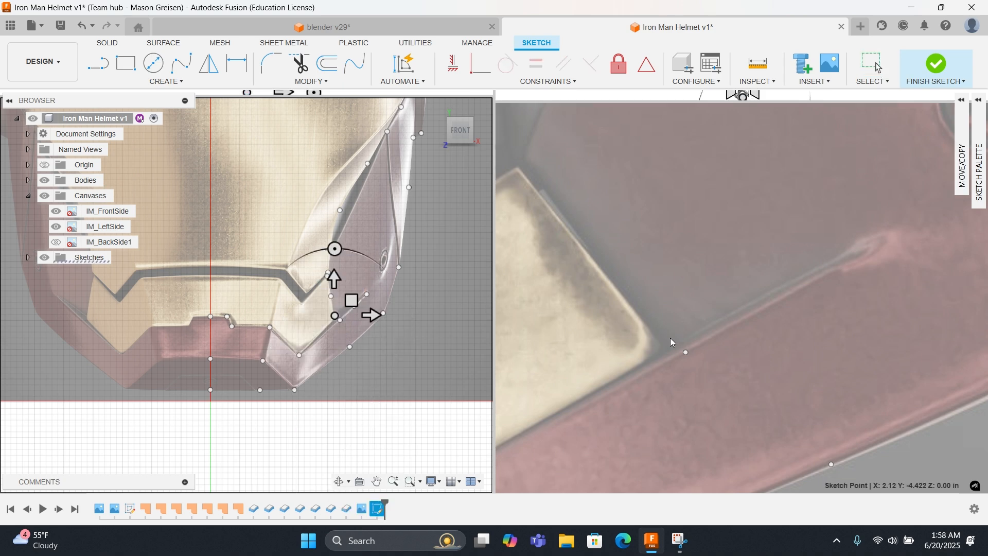
scroll(671, 357, "down", 5)
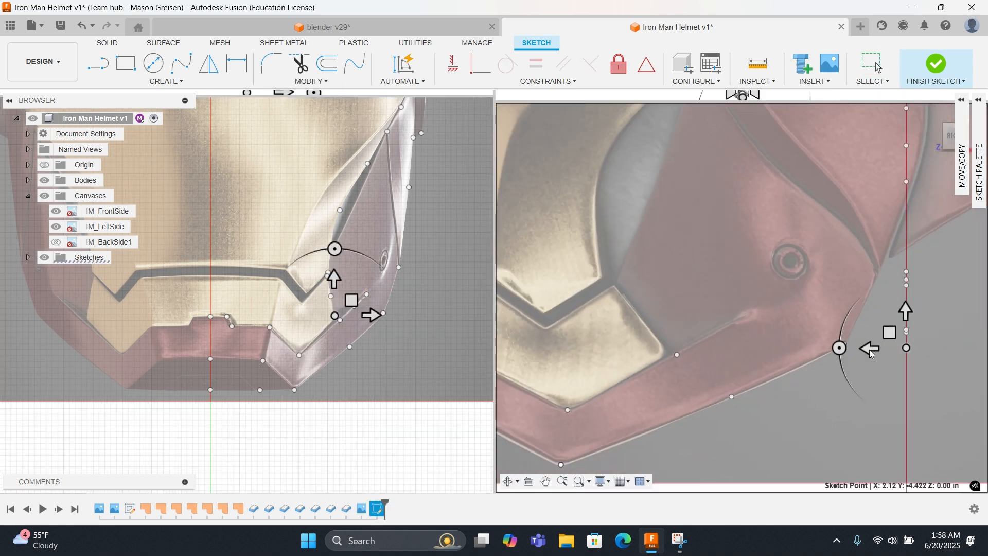
left_click_drag(871, 350, 641, 350)
scroll(640, 352, "up", 3)
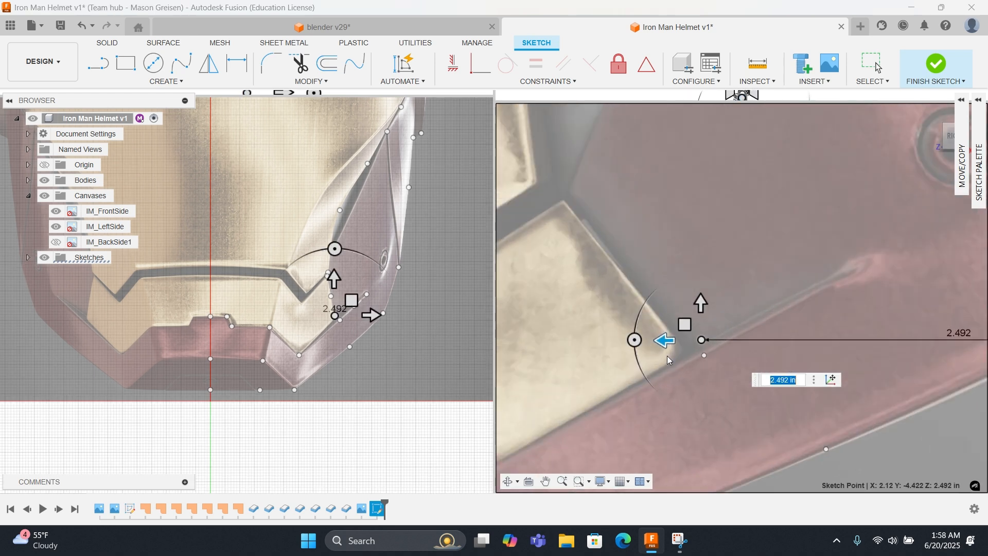
scroll(667, 355, "up", 3)
mouse_move(702, 325)
left_mouse_down()
mouse_move(688, 327)
mouse_move(720, 330)
left_mouse_up()
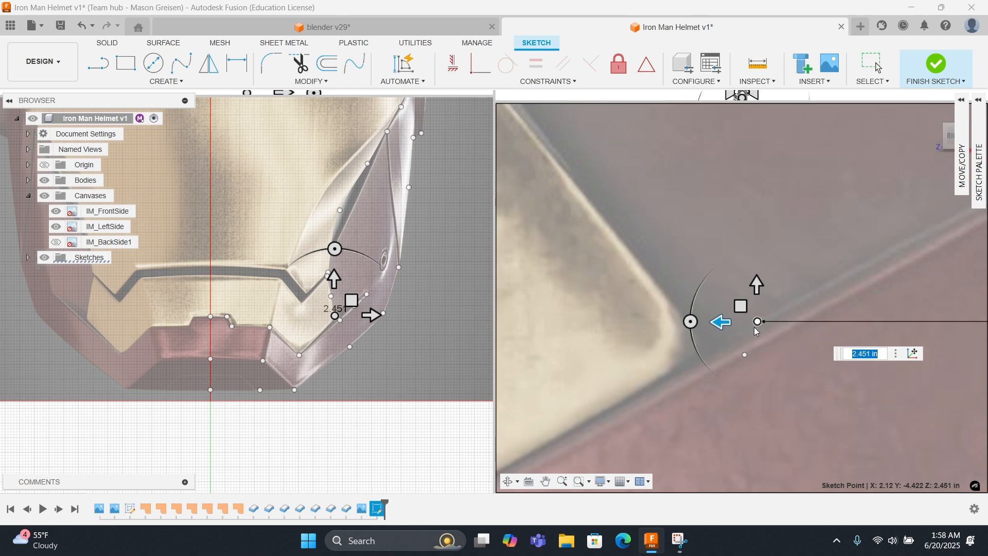
Step: Shift the gold chin plate's outer corner point further forward and slightly down to the plate's corner on the side canvas
scroll(334, 326, "up", 3)
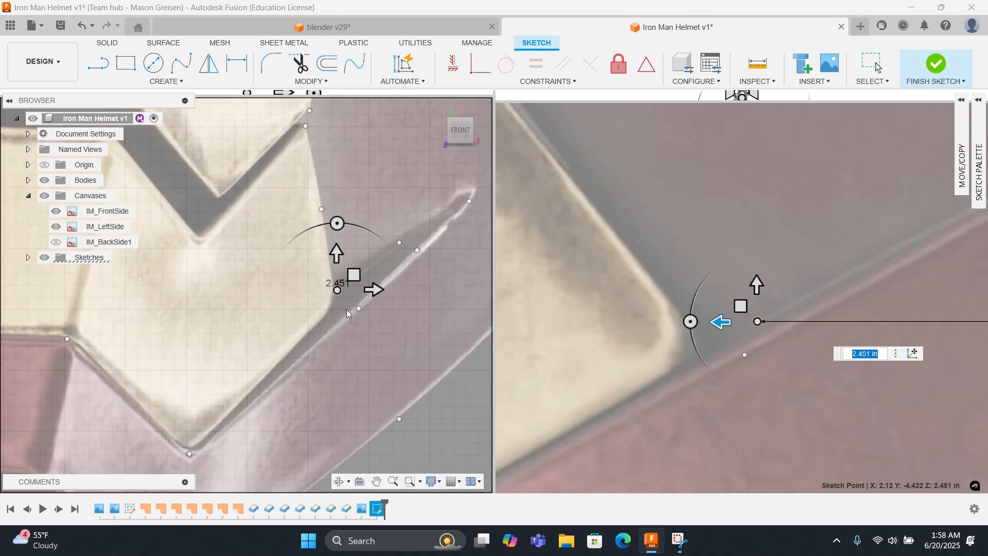
scroll(363, 300, "down", 4)
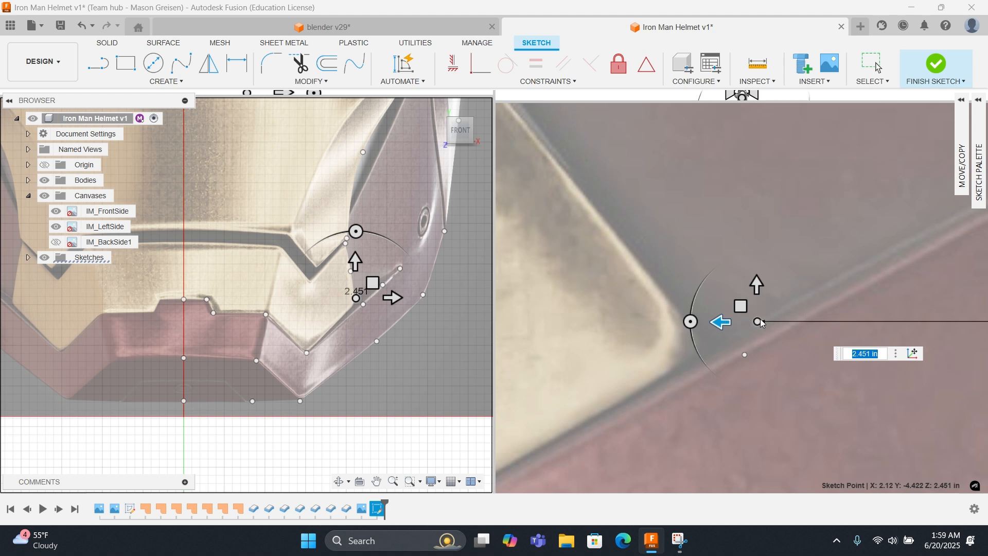
right_click(758, 338)
left_click(791, 335)
left_click_drag(757, 321, 702, 342)
Step: Move the points along the short jaw crease forward onto the matching crease on the side canvas
scroll(743, 339, "down", 8)
left_click(940, 322)
key("m")
mouse_move(902, 323)
left_mouse_down()
mouse_move(739, 323)
mouse_move(761, 309)
left_mouse_up()
scroll(741, 330, "up", 8)
left_click(377, 282)
right_click(397, 292)
left_click(343, 311)
scroll(708, 321, "down", 10)
Step: Move the jaw's outer corner point below the cheek seam forward to the jaw's rear corner on the side canvas
left_click(445, 231)
key("m")
left_click_drag(749, 273, 726, 274)
right_click(758, 294)
left_click(795, 291)
Step: Sketch a point at the narrow red cheek panel's upper corner and two points down its inner crease on the front canvas
middle_click_drag(360, 206, 247, 330)
scroll(247, 330, "up", 1)
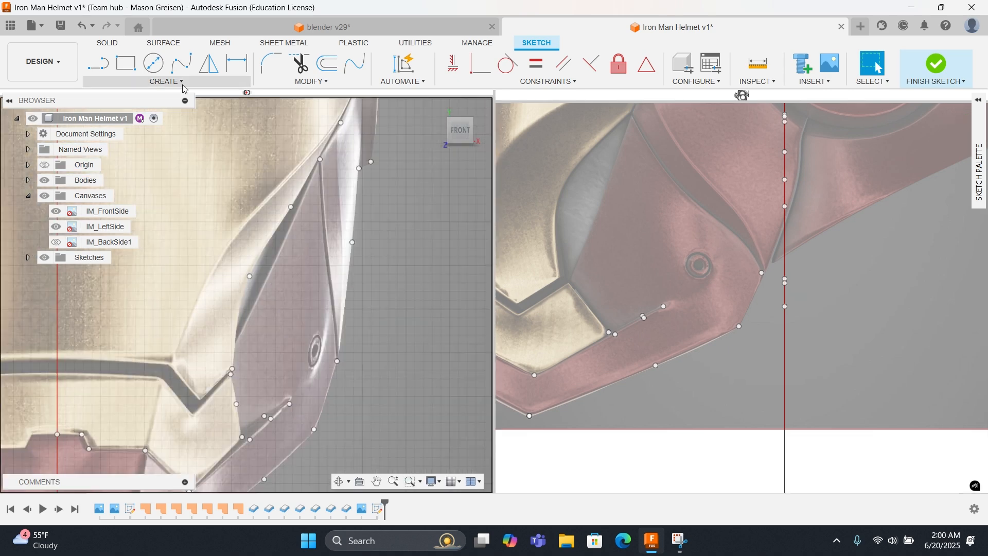
left_click(183, 88)
left_click(111, 212)
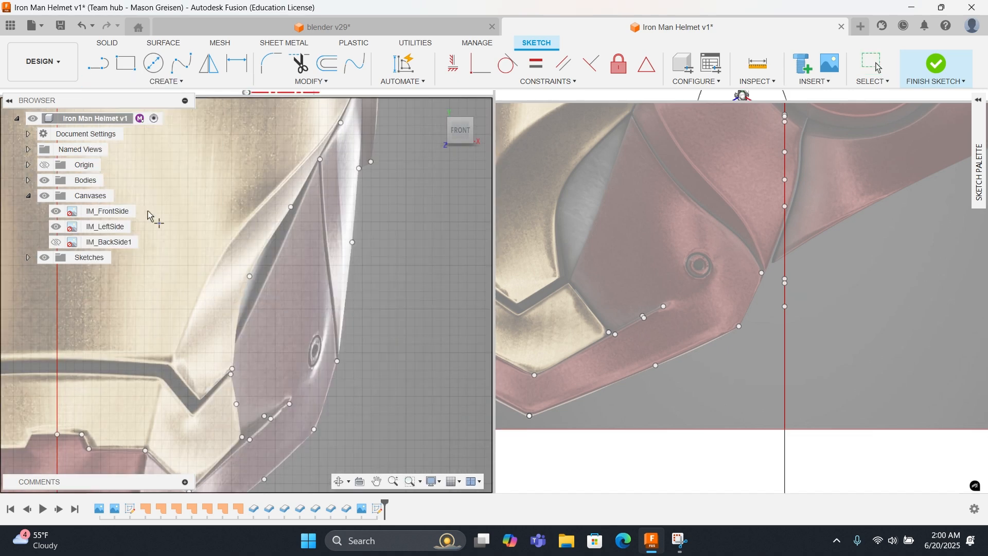
scroll(340, 225, "up", 2)
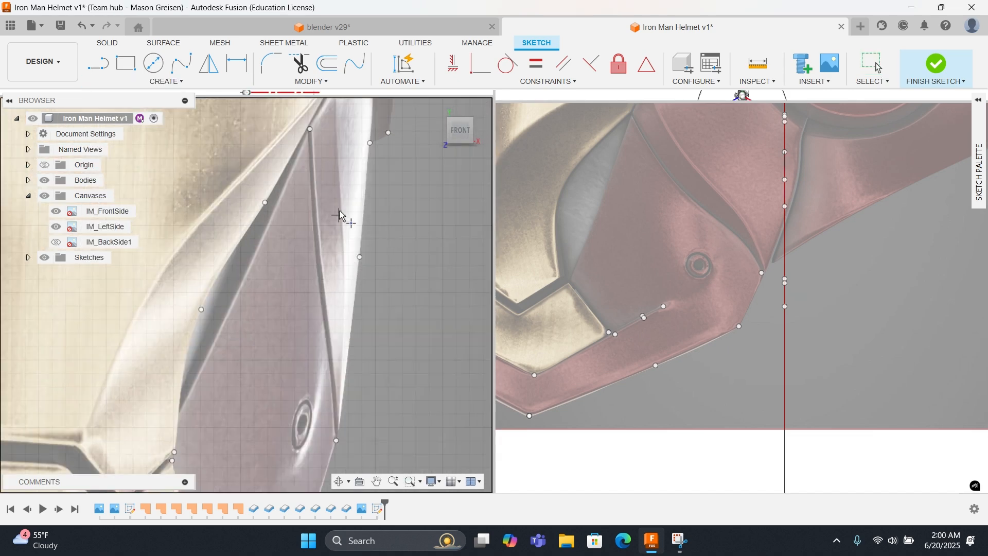
middle_click_drag(333, 148, 336, 209)
scroll(336, 208, "down", 1)
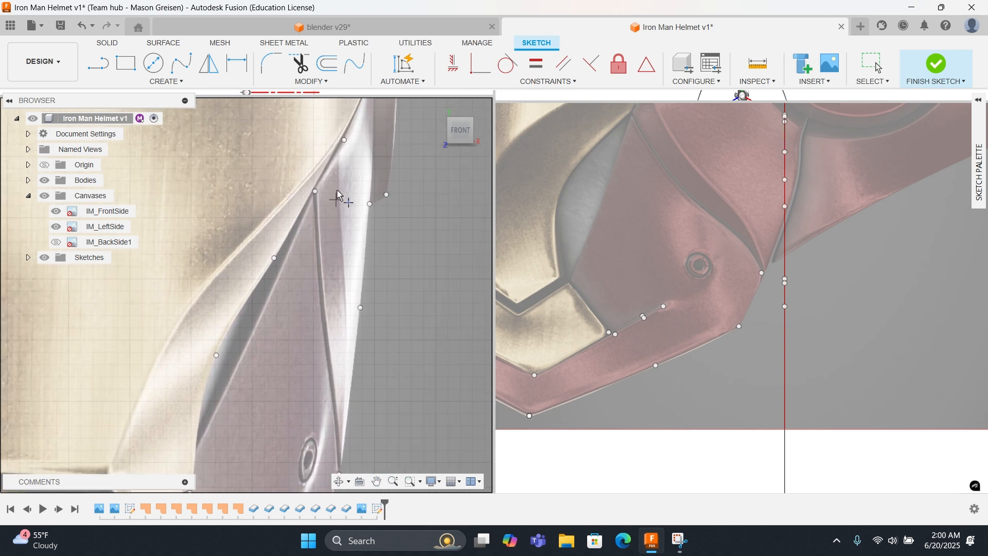
left_click(338, 153)
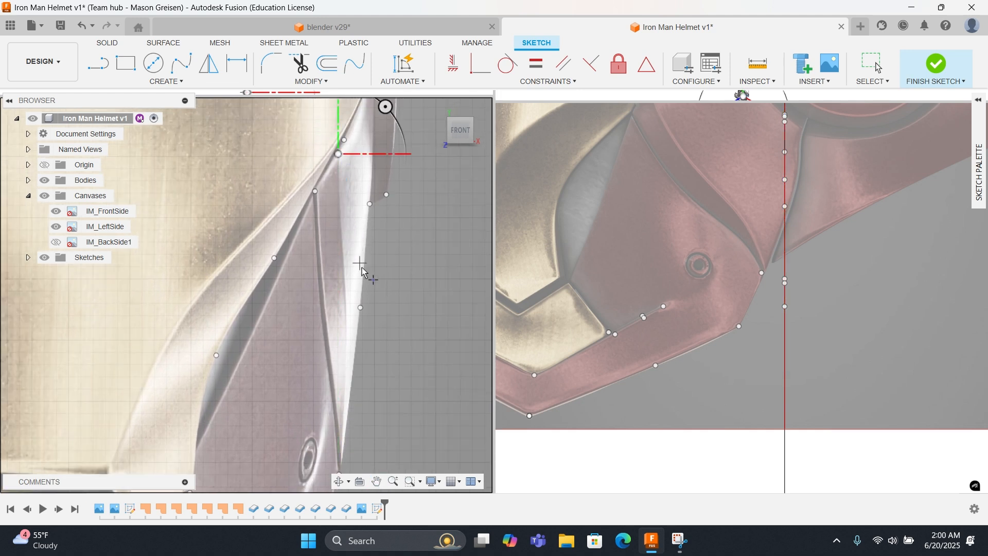
scroll(344, 235, "up", 3)
left_click(339, 223)
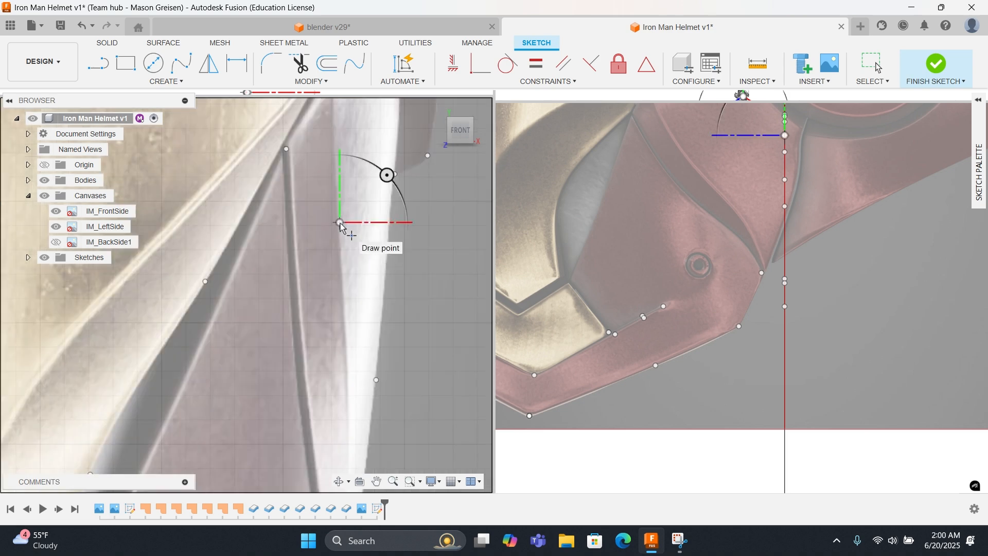
left_click(343, 320)
Step: Sketch two more points down the narrow cheek panel's crease and one at its bottom tip
scroll(353, 396, "down", 2)
middle_click_drag(352, 407, 331, 244)
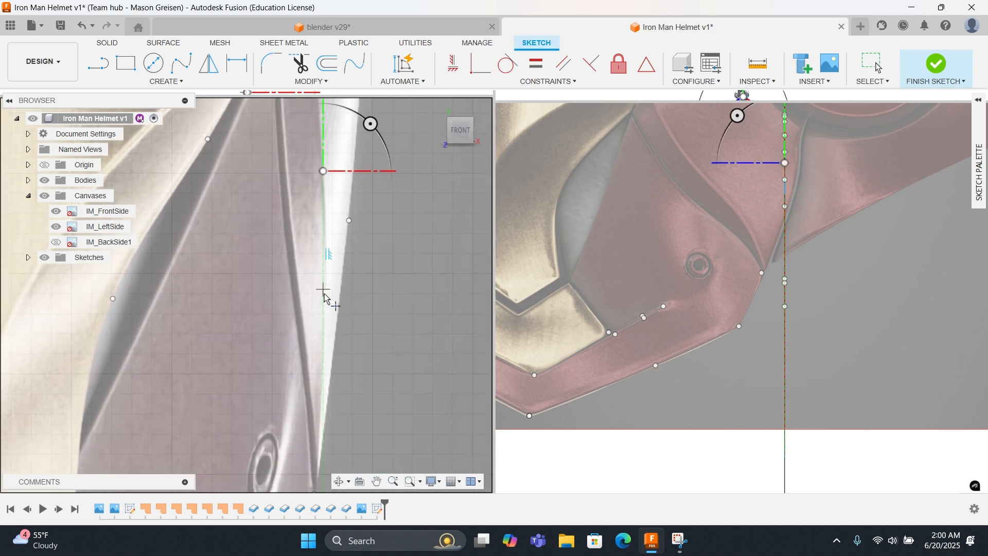
left_click(324, 311)
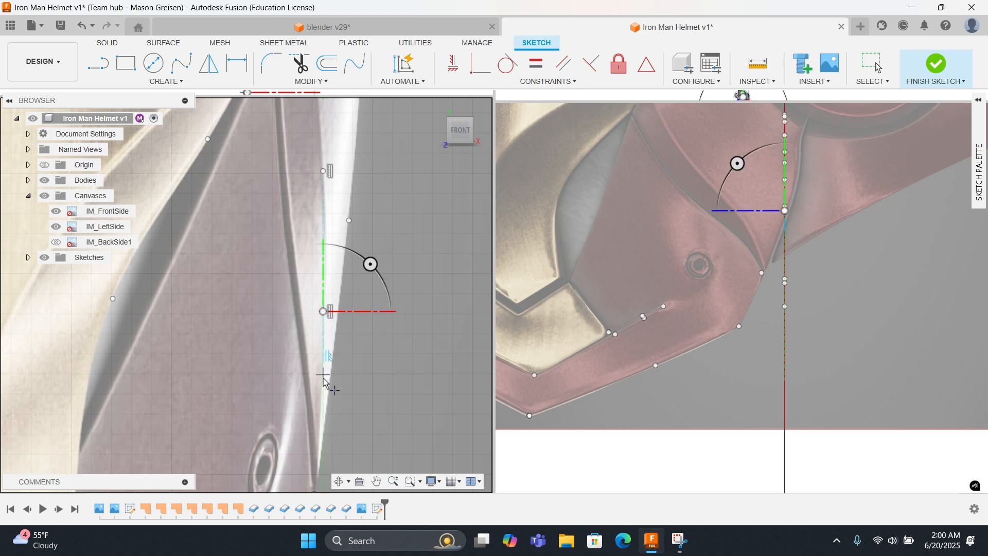
left_click(323, 432)
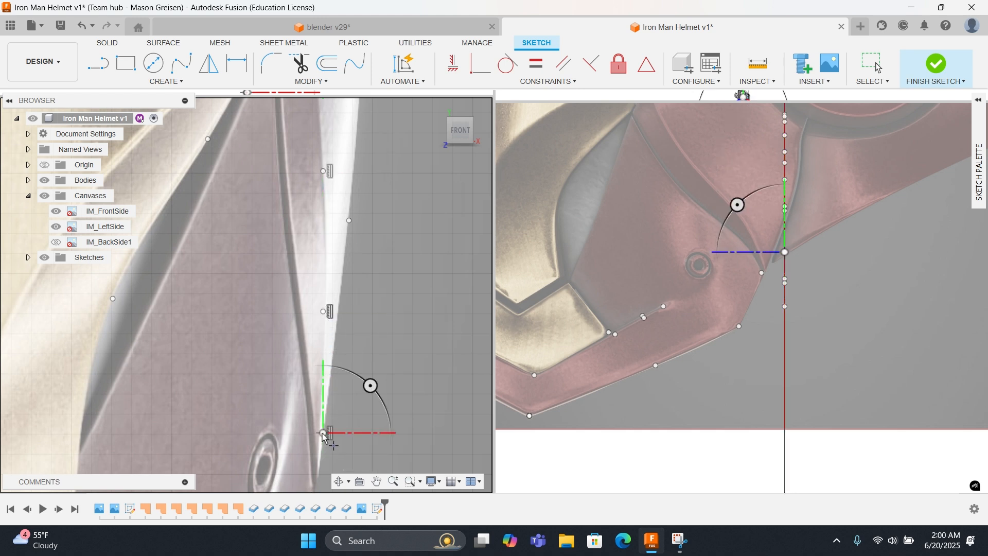
left_click(317, 463)
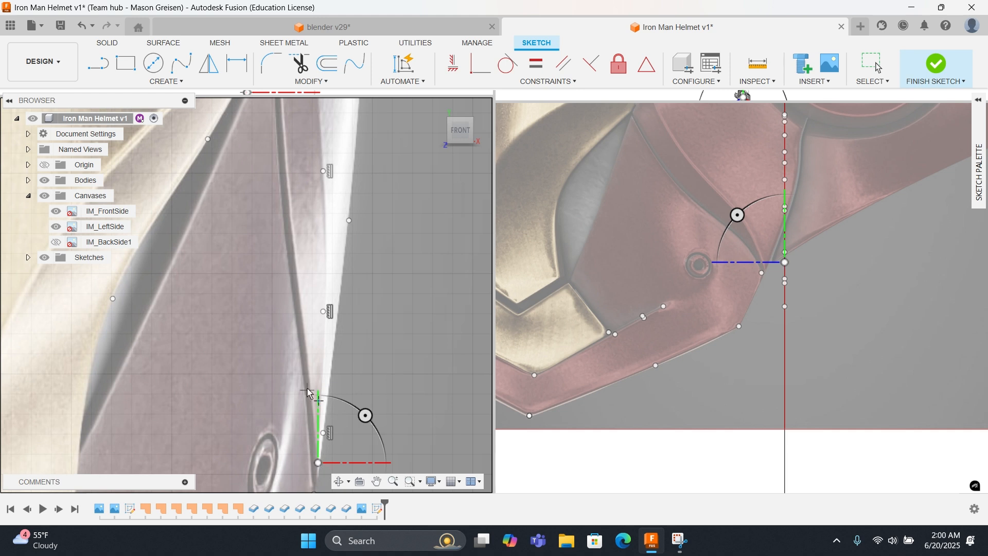
Step: Sketch three points up the dark seam along the narrow cheek panel's inner edge
left_click(307, 356)
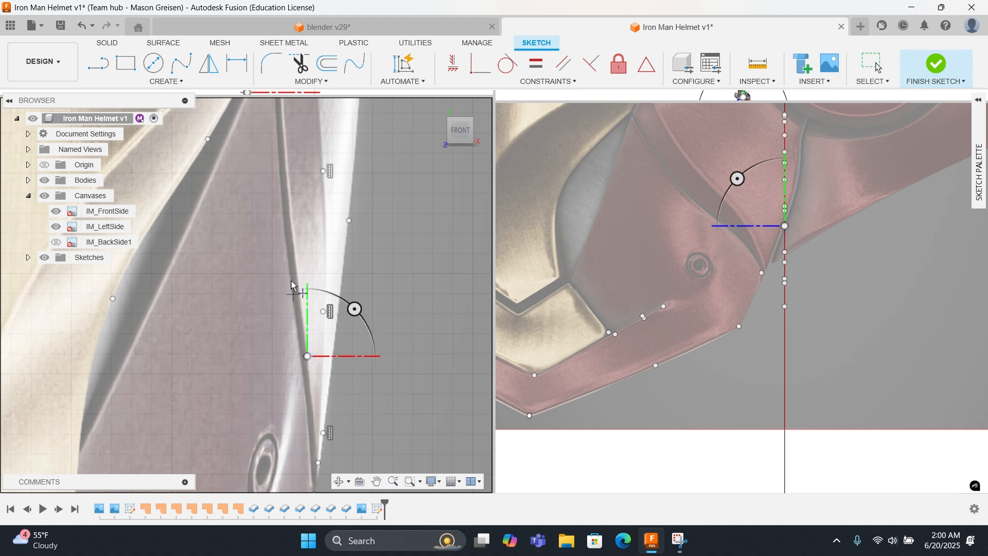
left_click(292, 237)
middle_click_drag(290, 186, 296, 326)
scroll(294, 304, "down", 1)
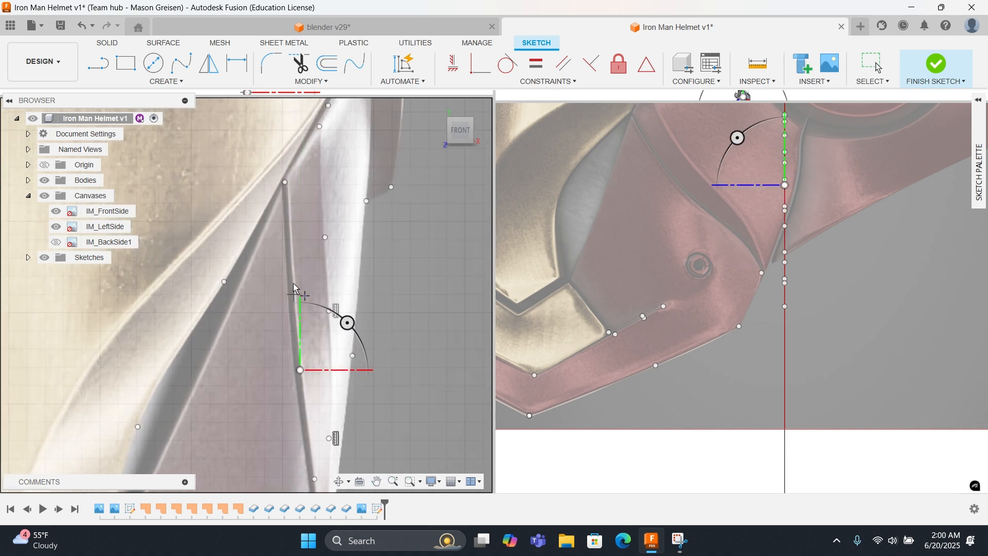
right_click(303, 248)
left_click(344, 257)
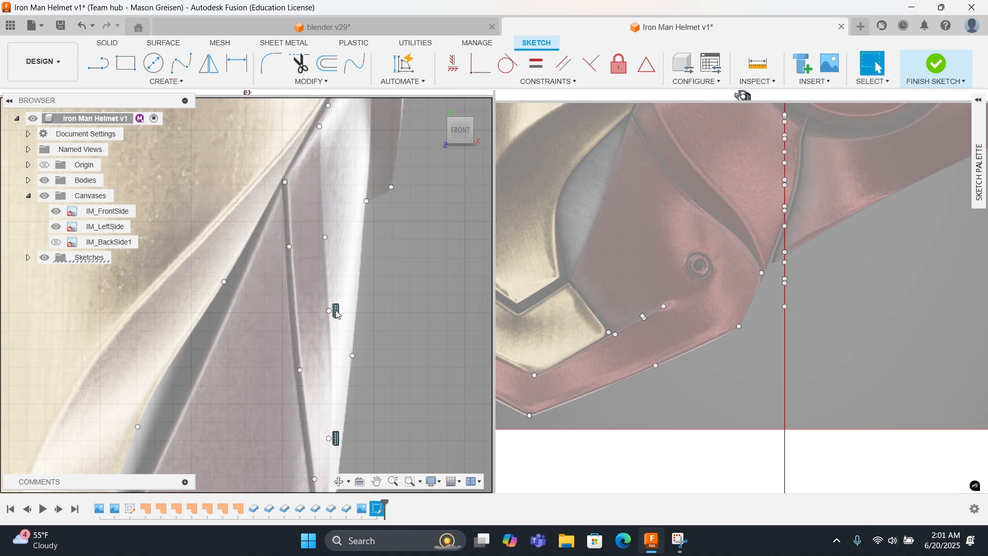
Step: Move the lower point on the gold cheek plate's curved inner edge forward to the matching edge on the side canvas
scroll(362, 323, "down", 2)
scroll(362, 322, "down", 2)
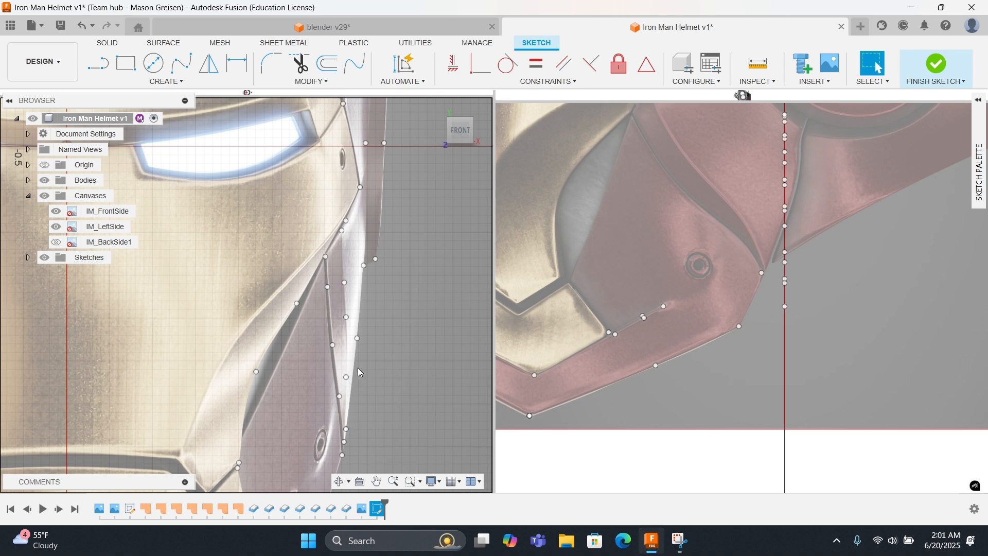
scroll(382, 342, "down", 2)
scroll(382, 342, "up", 3)
left_click(223, 264)
key("m")
left_click_drag(748, 207, 521, 207)
Step: Move the middle and upper points on the gold chin plate's outer edge forward to the matching edge on the side canvas
left_click(206, 418)
key("m")
left_click_drag(747, 307, 552, 307)
scroll(565, 314, "up", 5)
left_click(199, 383)
key("m")
right_click(721, 251)
Step: Move the gold faceplate's lower corner point and the upper point on its curved inner edge forward to match the side canvas
left_click(201, 376)
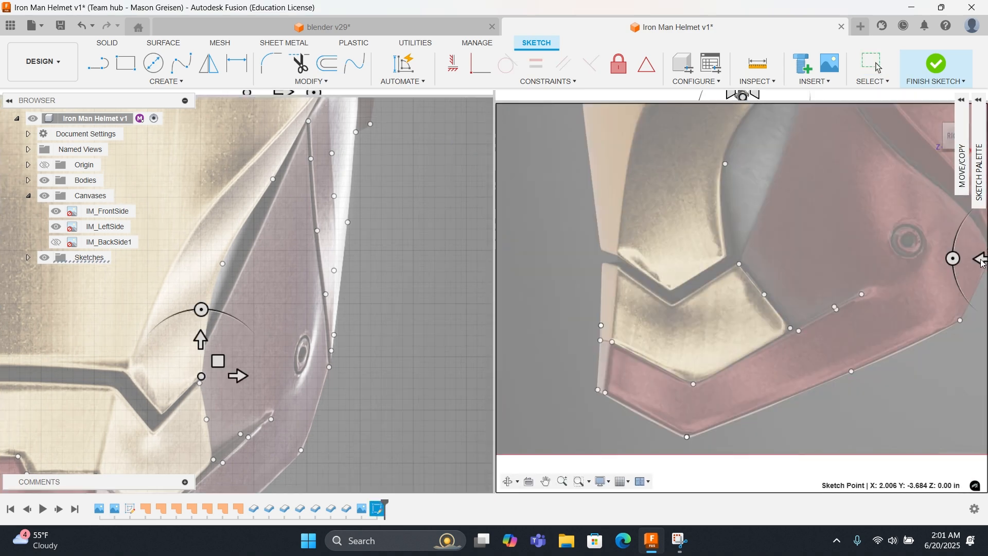
left_click_drag(978, 261, 684, 260)
scroll(720, 258, "up", 5)
left_click(273, 179)
left_click_drag(854, 260, 680, 261)
Step: Move the point at the dark cheek seam's upper end 2.225 in forward to the seam's start on the side canvas
left_click(308, 121)
right_click(685, 256)
left_click(637, 276)
left_click_drag(893, 234, 793, 194)
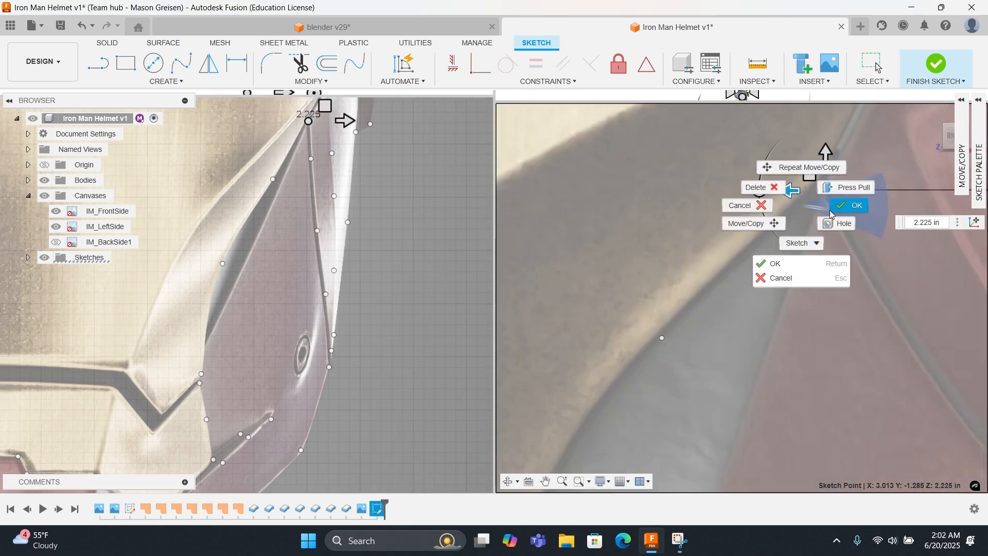
Step: Move the three points along the dark cheek seam forward onto the seam's lower edge on the side canvas
left_click(246, 227)
scroll(720, 252, "down", 5)
left_click_drag(789, 242, 666, 242)
left_click(253, 308)
left_click_drag(789, 283, 697, 283)
left_click(263, 379)
left_click_drag(834, 334, 749, 335)
right_click(765, 356)
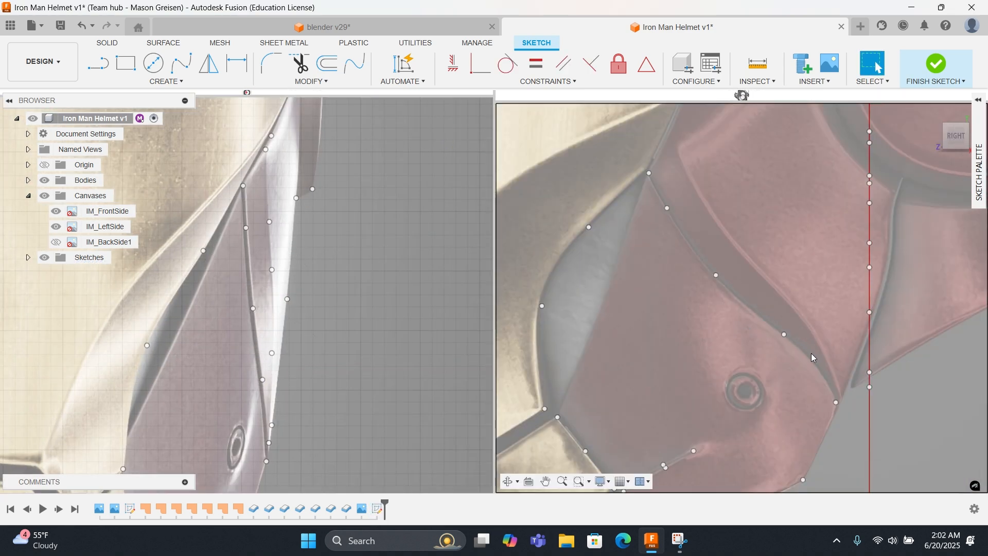
left_click(812, 357)
Step: Move the narrow cheek panel's bottom tip point and lowest crease point forward to the seam's lower end on the side canvas
left_click(268, 443)
key("m")
mouse_move(829, 387)
left_mouse_down()
mouse_move(798, 388)
mouse_move(815, 373)
left_mouse_up()
left_click(274, 353)
key("m")
scroll(844, 370, "down", 5)
middle_click_drag(845, 370, 808, 369)
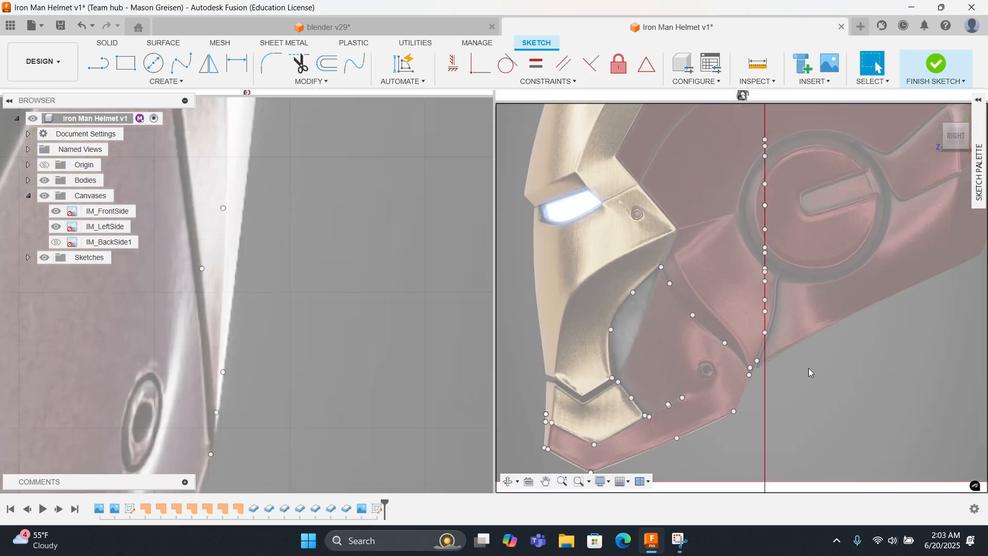
Step: Move the remaining three crease points of the narrow cheek panel forward onto the panel's edge on the side canvas
scroll(808, 368, "down", 5)
scroll(295, 335, "down", 5)
left_click(352, 307)
key("m")
left_click(353, 225)
key("m")
mouse_move(654, 312)
left_mouse_down()
mouse_move(621, 312)
mouse_move(592, 285)
left_mouse_up()
left_click(349, 179)
key("m")
left_click_drag(785, 209, 578, 209)
Step: Move the narrow cheek panel's upper corner point forward and up onto the seam, at about Y -0.873 in and Z 2.015 in
left_click(346, 108)
left_click_drag(754, 163, 546, 163)
left_click_drag(632, 223, 622, 213)
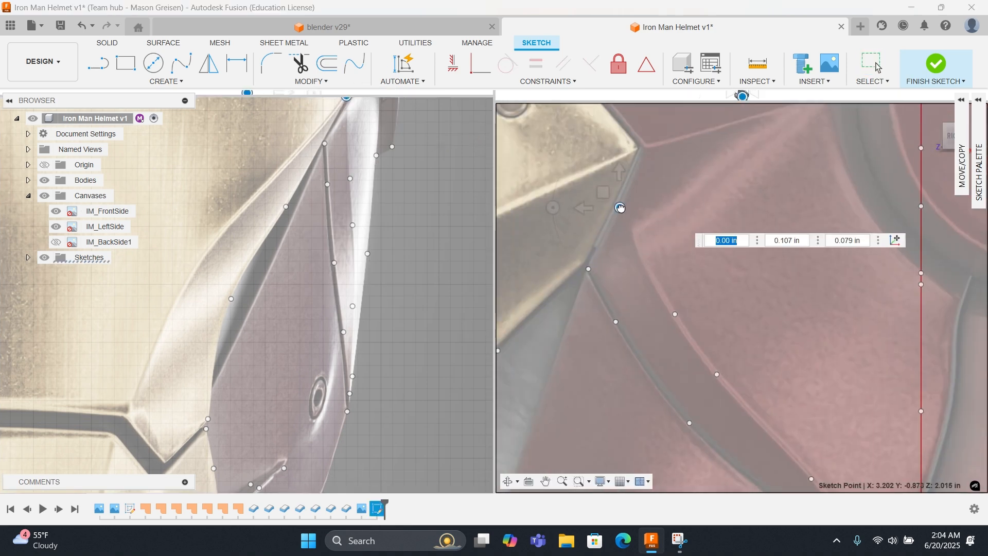
Step: Move the middle point on the narrow cheek panel's outer edge to the panel's rear seam on the side canvas
left_click(367, 254)
key("m")
scroll(730, 321, "down", 5)
Step: Move the ear disc's two lower rim points back onto the disc's bottom rim on the side canvas, at about Z -1.019 in
middle_click_drag(376, 155, 373, 238)
left_click(373, 239)
mouse_move(534, 295)
left_mouse_down()
mouse_move(694, 295)
mouse_move(729, 280)
left_mouse_up()
left_click(388, 231)
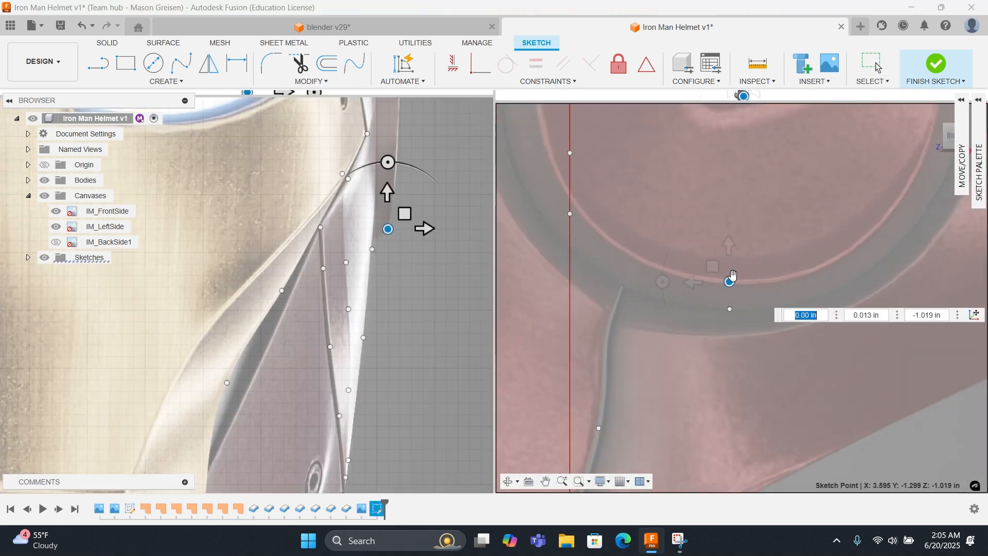
key("Return")
Step: Move the seam point at the faceplate's rearmost corner below the eye forward onto that corner on the side canvas
middle_click_drag(370, 216, 364, 296)
scroll(731, 288, "down", 5)
scroll(680, 304, "up", 5)
scroll(343, 261, "up", 5)
left_click_drag(327, 239, 329, 287)
key("m")
left_click(340, 251)
left_click_drag(833, 265, 586, 266)
left_click(379, 189)
Step: Move the ear disc's two front rim points forward onto the inner and outer edges of the rim on the side canvas
right_click(407, 200)
left_click(359, 218)
left_click_drag(705, 251, 597, 251)
left_click(377, 216)
right_click(431, 250)
left_click(383, 267)
scroll(730, 309, "up", 5)
left_click_drag(739, 298, 694, 298)
left_click(377, 217)
Step: Move the seam point beside the eye's outer corner forward onto the faceplate notch on the side canvas
middle_click_drag(333, 140, 333, 269)
left_click(333, 270)
left_click_drag(728, 287, 540, 286)
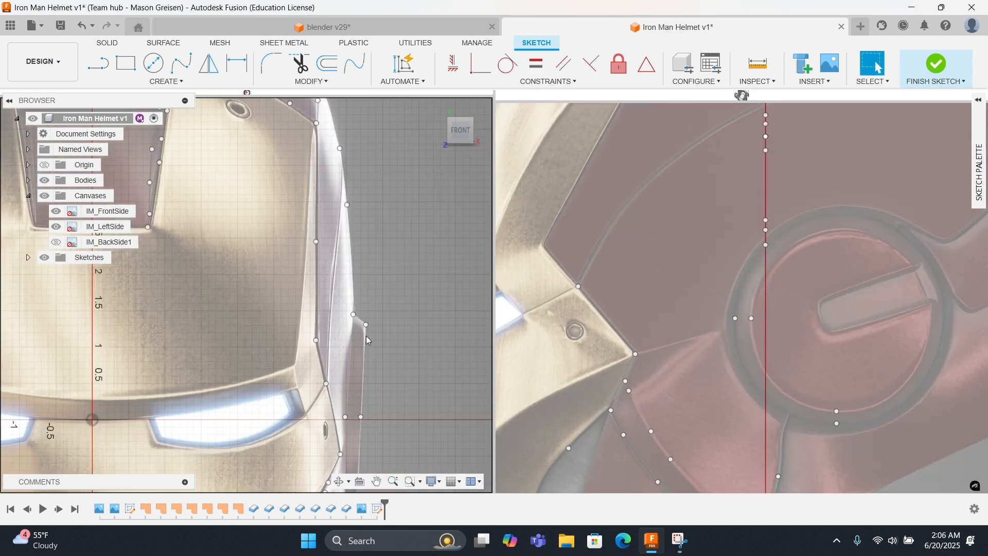
Step: Move the ear disc's two upper rim points back onto the disc's top rim on the side canvas
scroll(581, 412, "down", 4)
left_click(353, 314)
key("m")
scroll(738, 319, "up", 5)
left_click_drag(616, 285, 721, 281)
left_click(365, 324)
right_click(688, 307)
mouse_move(579, 301)
left_mouse_down()
mouse_move(684, 301)
mouse_move(503, 313)
left_mouse_up()
left_click(728, 307)
Step: Move the two points on the faceplate's straight outer edge above the eye forward onto the seam on the side canvas
left_click(316, 340)
scroll(688, 230, "up", 6)
scroll(688, 230, "down", 6)
left_click(316, 241)
right_click(344, 247)
left_click(296, 264)
middle_click_drag(345, 208, 347, 327)
Step: Move the faceplate's upper outer corner point to about Z 1.58 in and its neighbouring top-edge point forward onto the seam on the side canvas
left_click(318, 242)
scroll(753, 171, "up", 5)
left_click_drag(893, 289, 685, 289)
middle_click_drag(292, 223, 328, 249)
left_click(327, 249)
left_click_drag(891, 256, 680, 256)
middle_click_drag(276, 240, 399, 261)
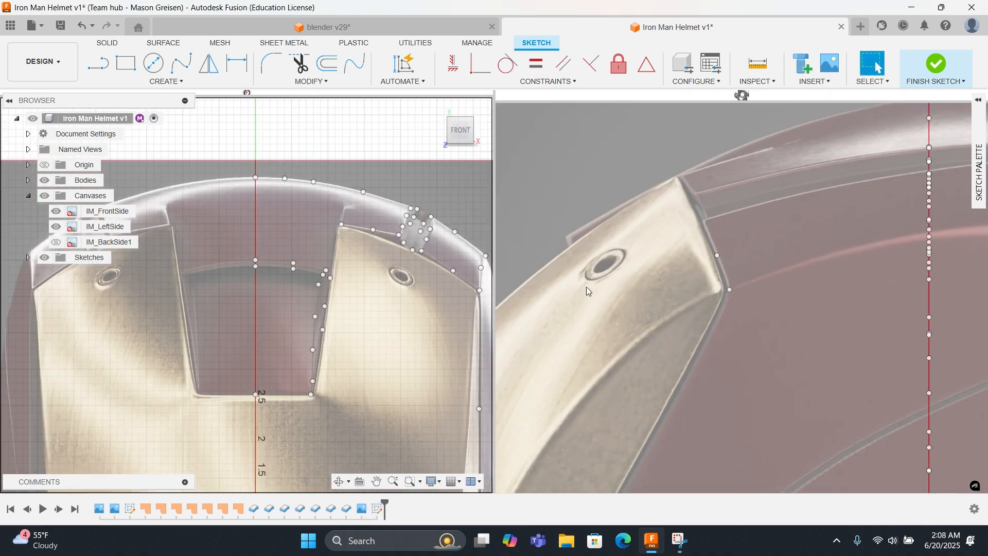
Step: Move the point just above the faceplate's upper outer corner forward onto the red shell's crease on the side canvas
scroll(586, 287, "down", 5)
middle_click_drag(480, 267, 357, 237)
left_click(357, 237)
key("m")
left_click_drag(744, 266, 699, 266)
right_click(700, 266)
left_click(740, 267)
left_click(379, 284)
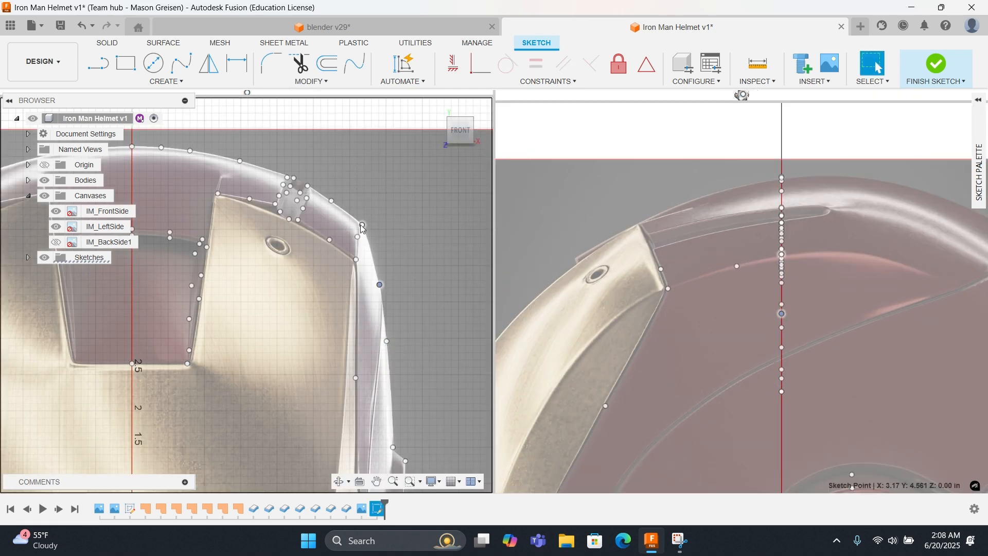
left_click(355, 259)
middle_click_drag(146, 223, 251, 243)
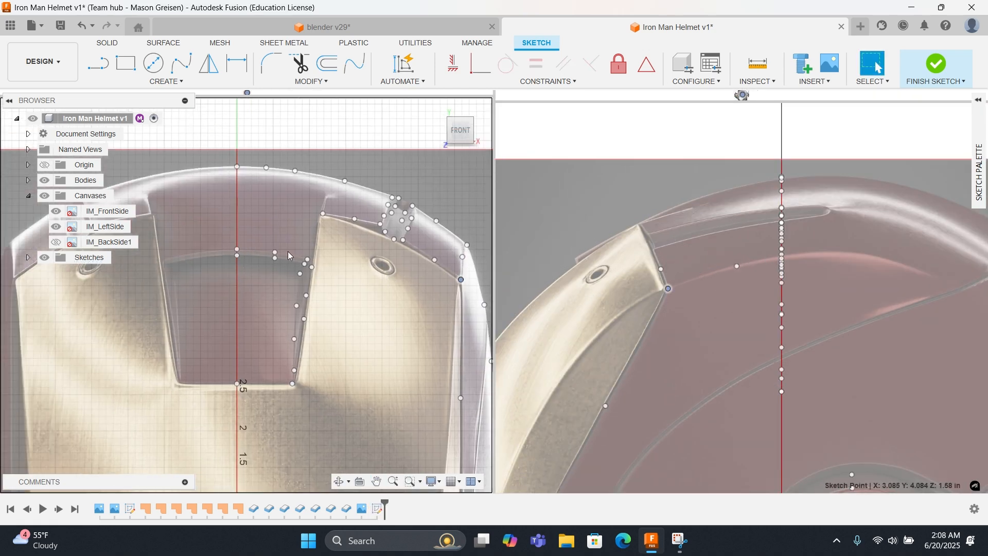
mouse_move(430, 184)
left_mouse_down()
mouse_move(204, 323)
mouse_move(164, 402)
left_mouse_up()
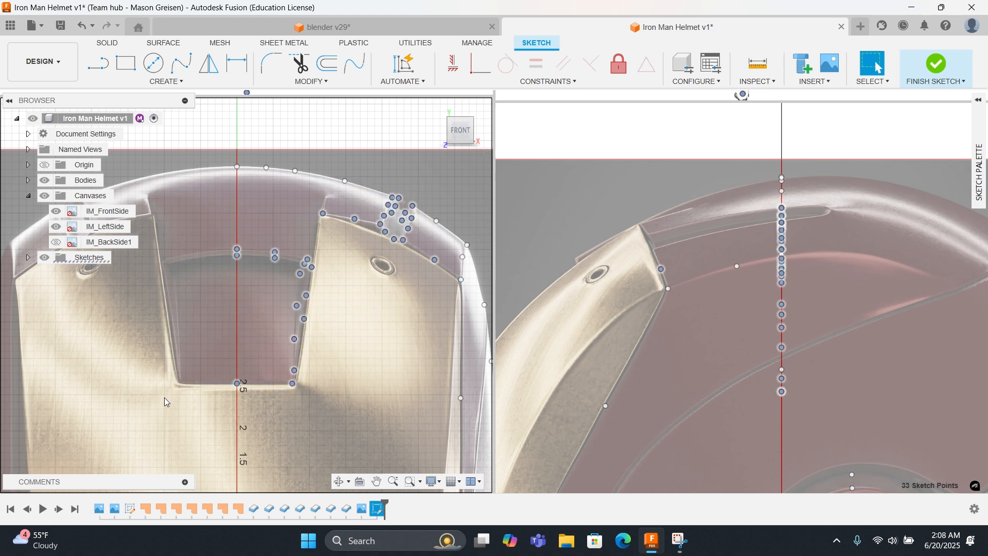
left_click(366, 319)
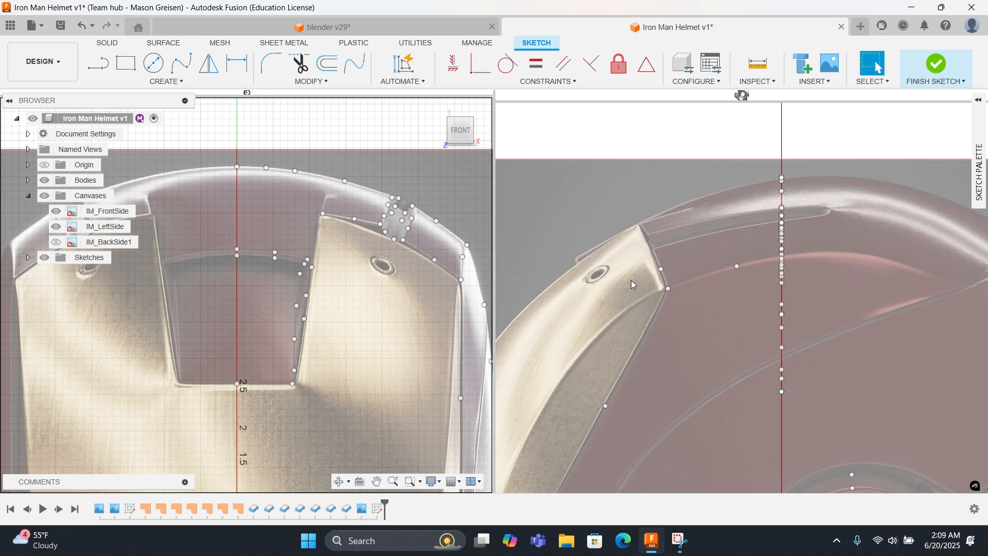
Step: Move the forehead groove's outer lower corner point forward 1.784 in to where the groove's lower edge meets the seam on the side canvas
scroll(426, 252, "up", 3)
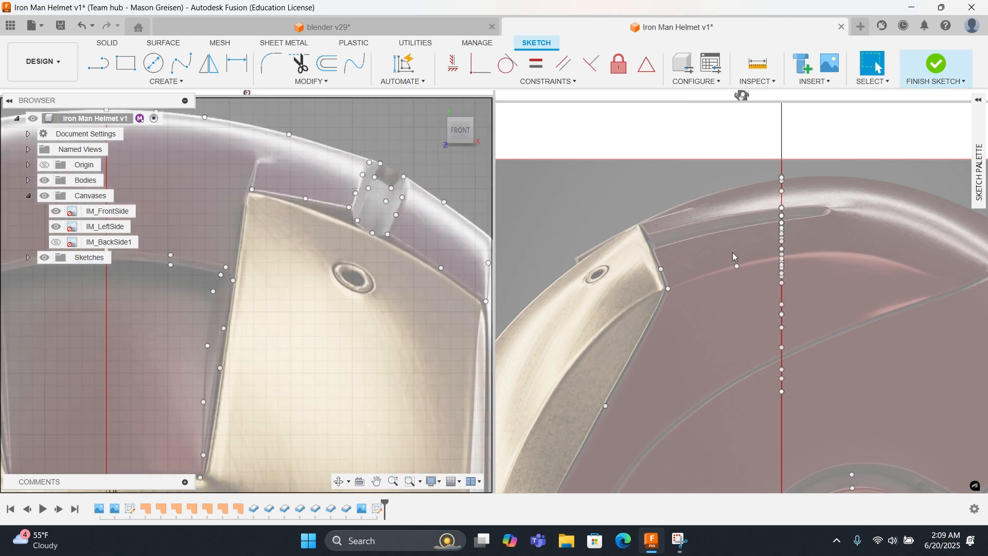
scroll(686, 273, "down", 2)
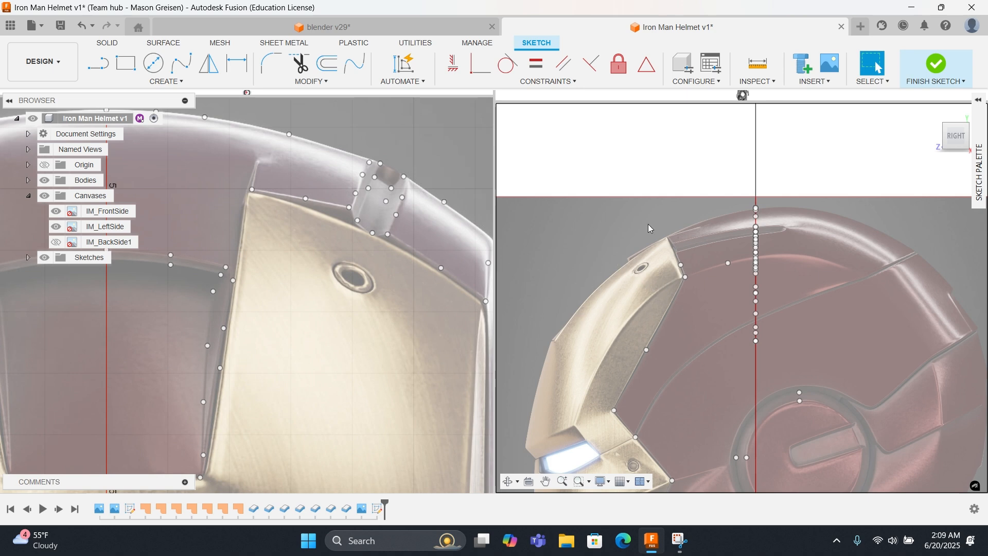
scroll(294, 305, "down", 3)
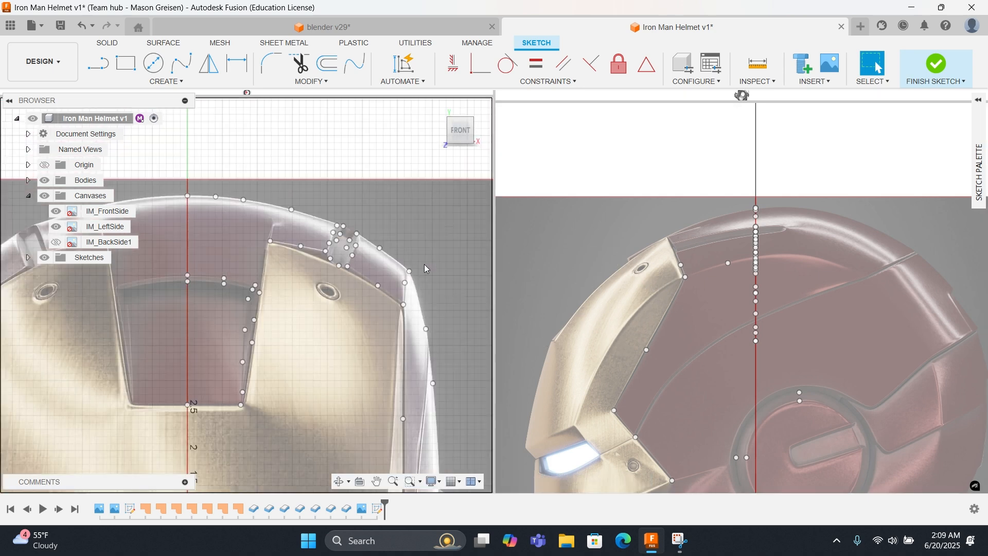
scroll(363, 271, "up", 2)
scroll(362, 272, "up", 3)
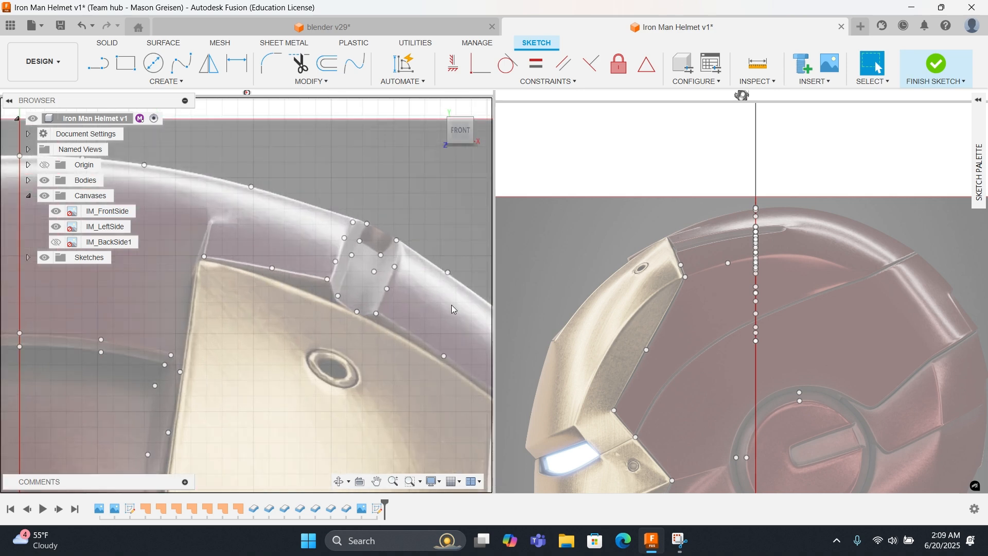
scroll(758, 281, "up", 3)
scroll(669, 265, "up", 2)
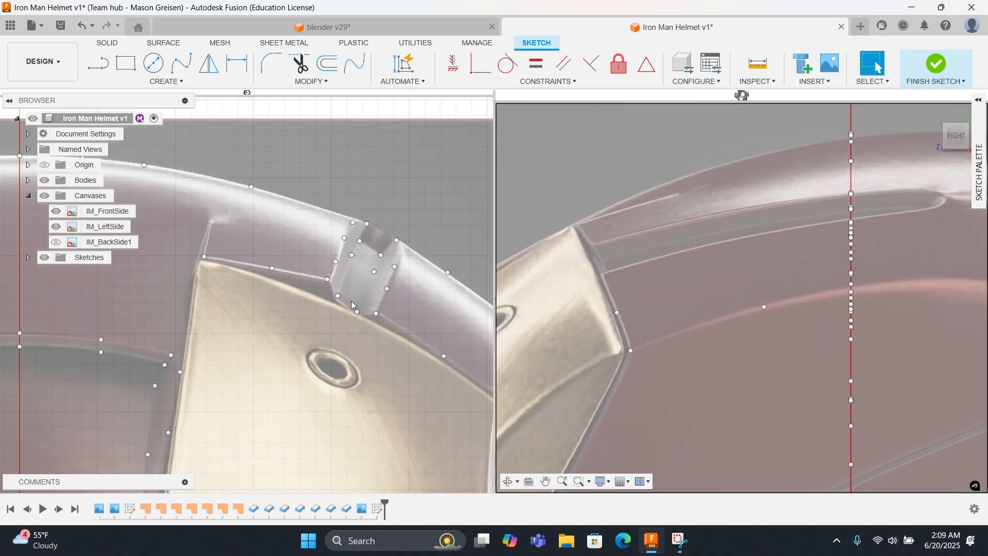
left_click(368, 315)
right_click(427, 299)
left_click(371, 316)
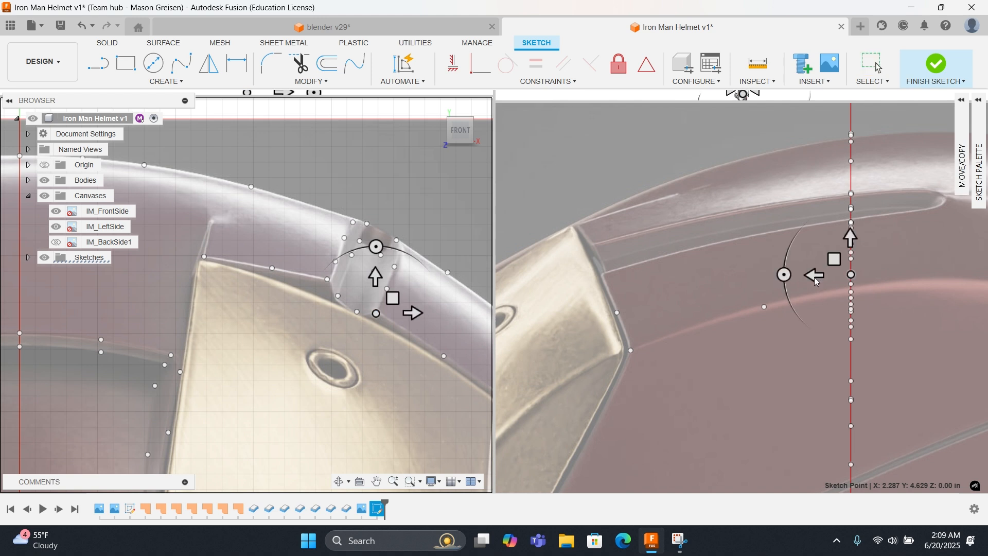
left_click_drag(816, 278, 534, 284)
scroll(631, 271, "up", 4)
right_click(602, 265)
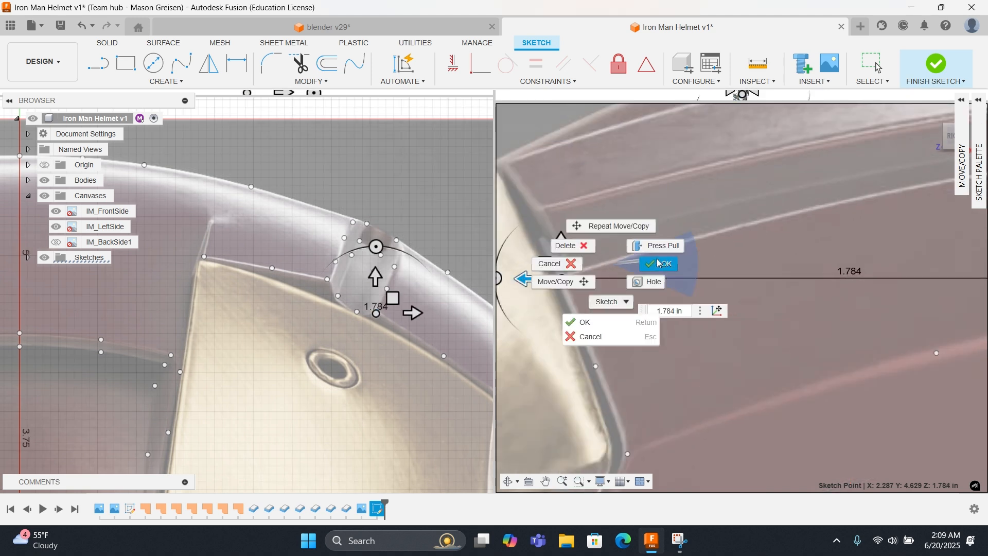
left_click(585, 321)
Step: Move the point just above the forehead groove's outer lower corner forward about 1.232 in onto the groove's lower edge on the side canvas
left_click(358, 311)
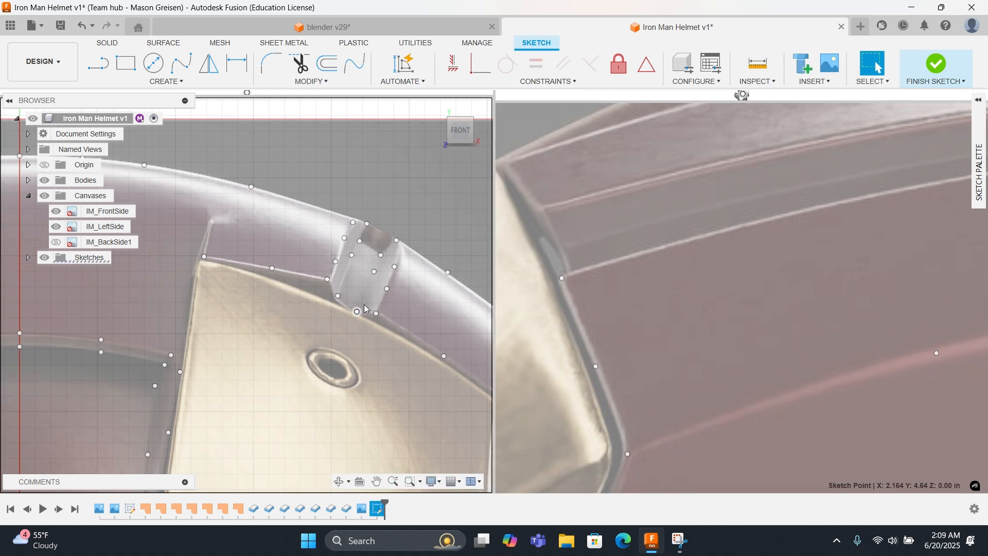
right_click(372, 296)
left_click(376, 295)
left_click(387, 288)
right_click(391, 288)
left_click(398, 250)
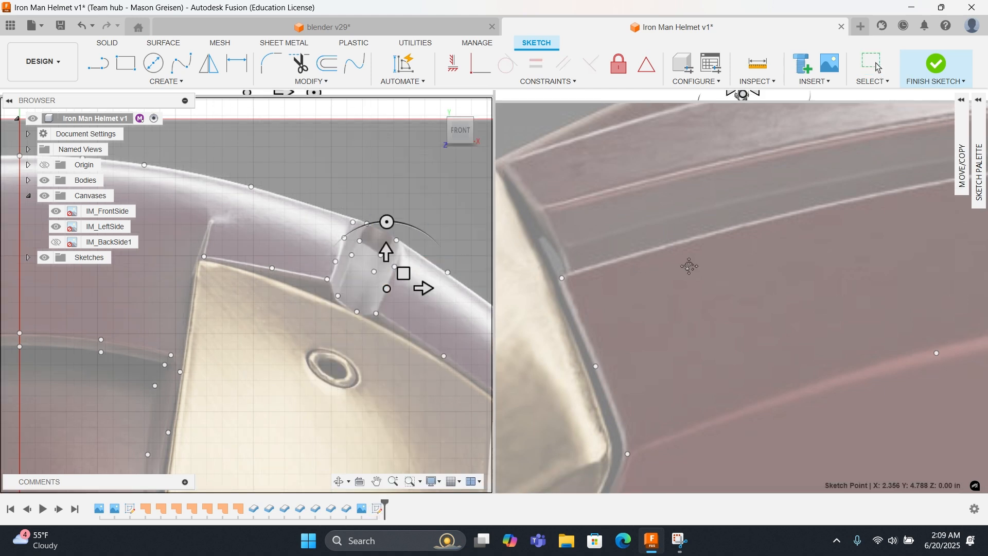
middle_click_drag(705, 257, 543, 324)
scroll(556, 316, "down", 2)
scroll(680, 300, "down", 1)
middle_click_drag(713, 292, 769, 276)
mouse_move(812, 286)
left_mouse_down()
mouse_move(605, 291)
mouse_move(607, 298)
left_mouse_up()
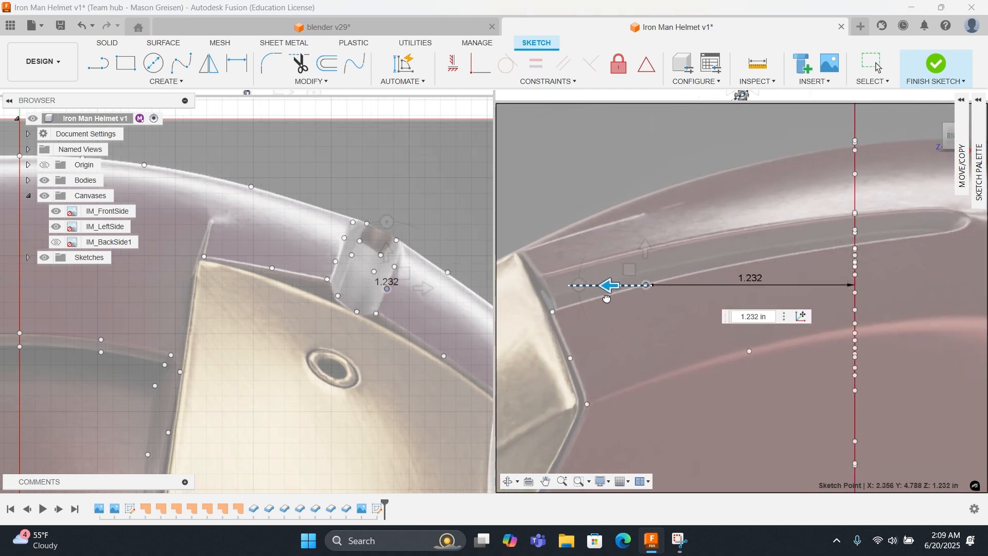
Step: Apply the 1.232 in Z move and shift the next point up the groove's outer edge forward along Z onto its lower line
key("Return")
left_click(397, 269)
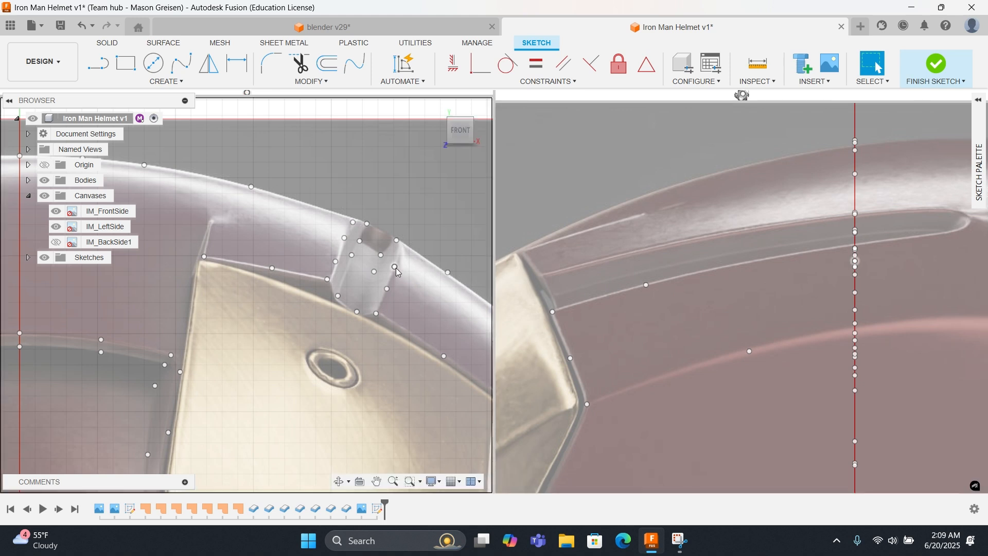
right_click(396, 268)
left_click(435, 230)
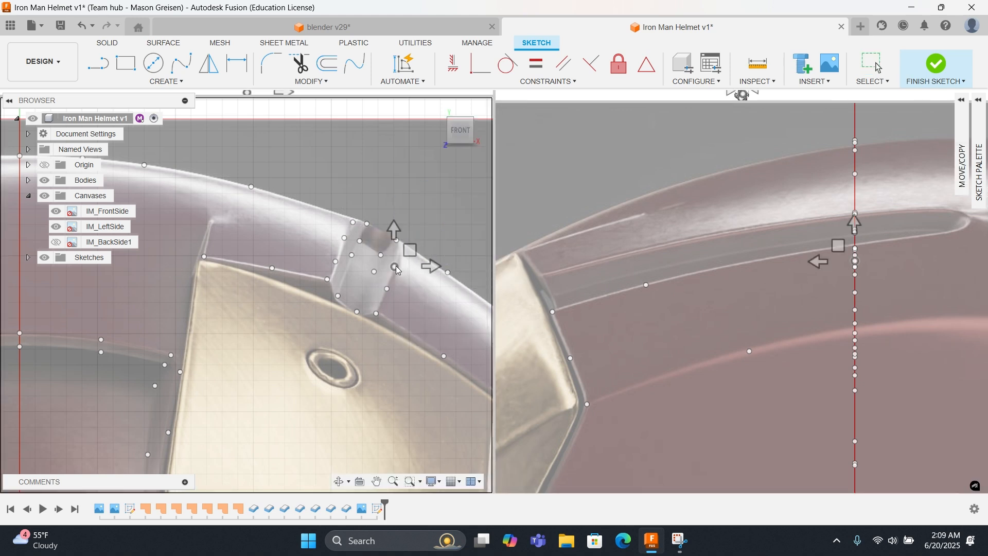
left_click_drag(812, 268, 729, 276)
key("Return")
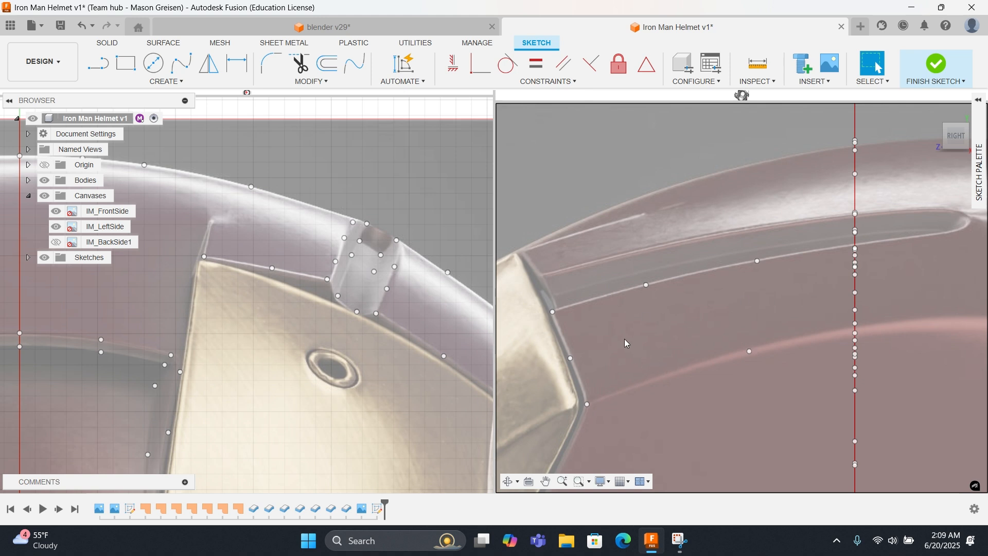
Step: Move the groove's upper outer corner point backward along Z to the rounded rear end of the groove in the side view
left_click(397, 241)
right_click(398, 240)
key("m")
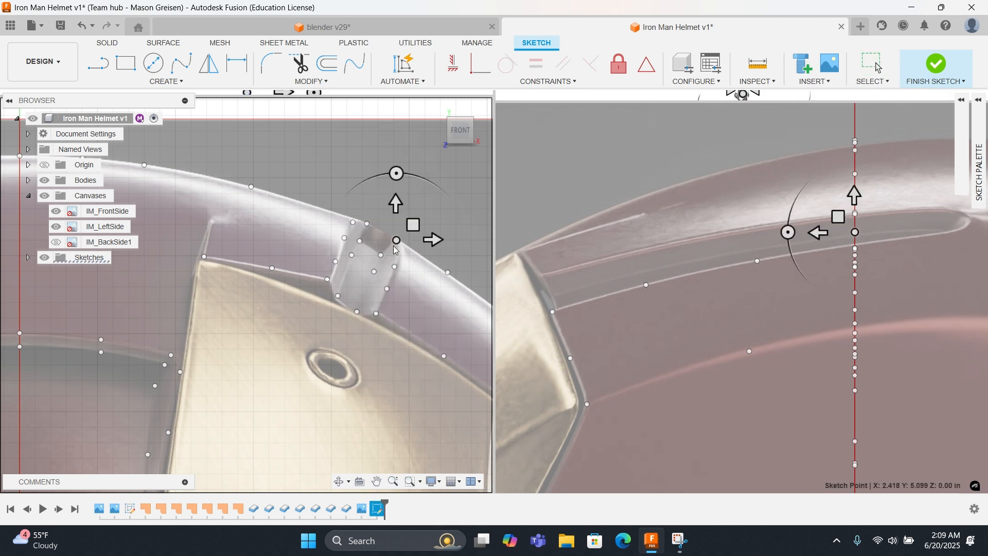
left_click(823, 234)
left_click_drag(823, 234, 903, 227)
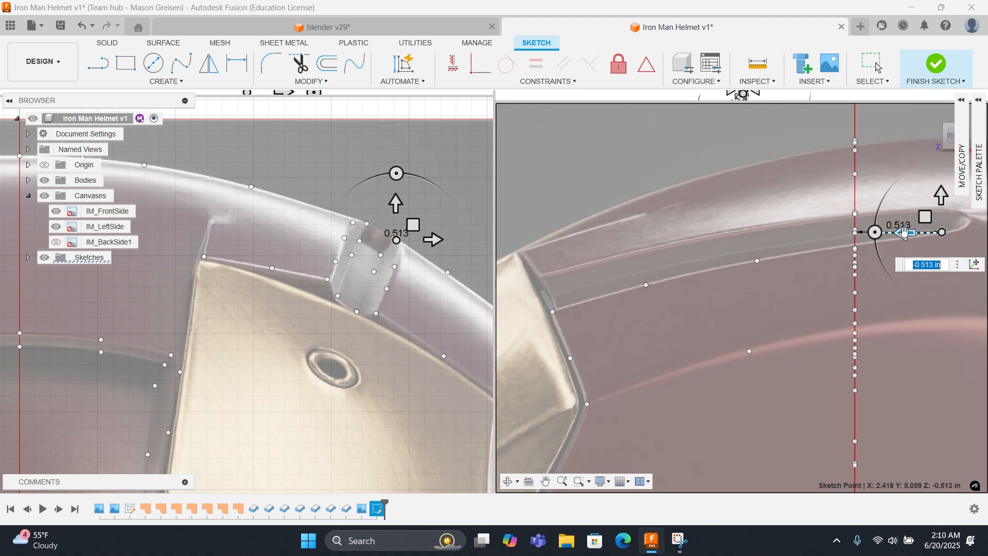
right_click(802, 288)
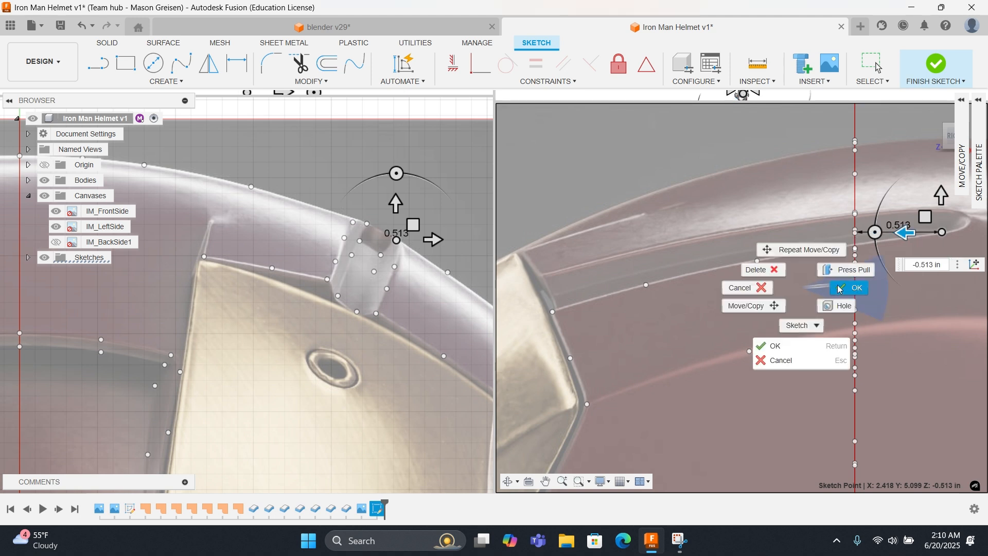
left_click(845, 281)
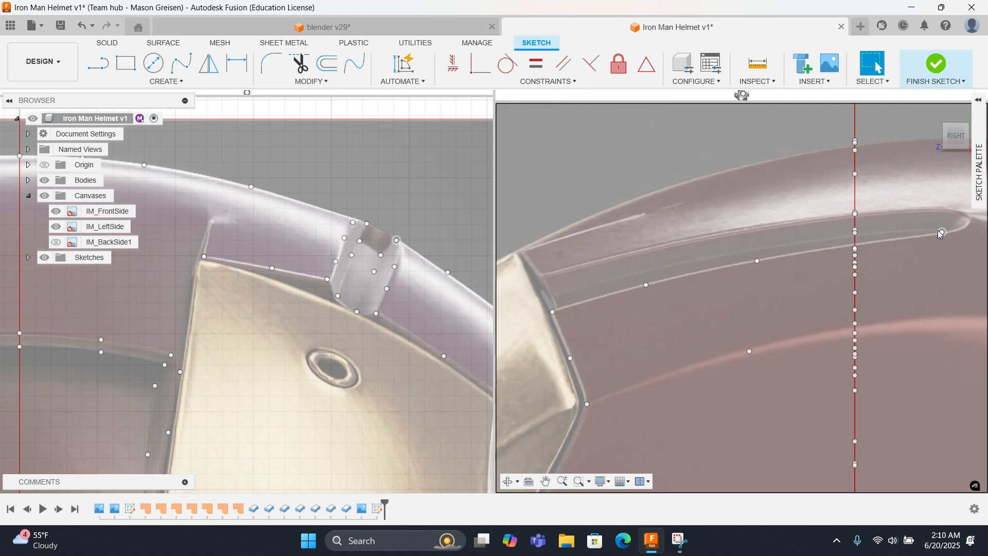
left_click(957, 233)
left_click(423, 251)
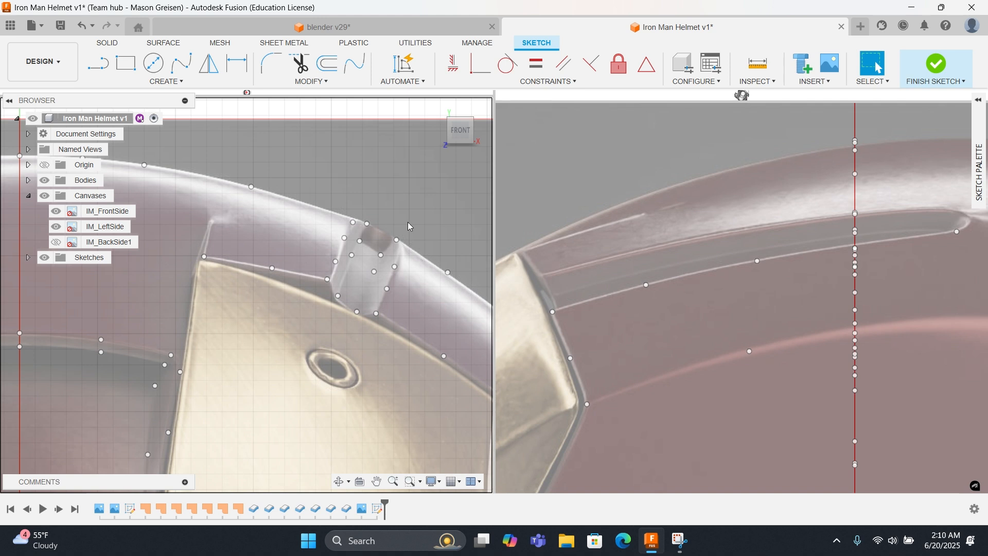
Step: Move the outer of the two points at the groove's top edge by -0.592 in along Z
left_click(369, 224)
right_click(369, 225)
left_click(374, 189)
left_click_drag(819, 221, 920, 219)
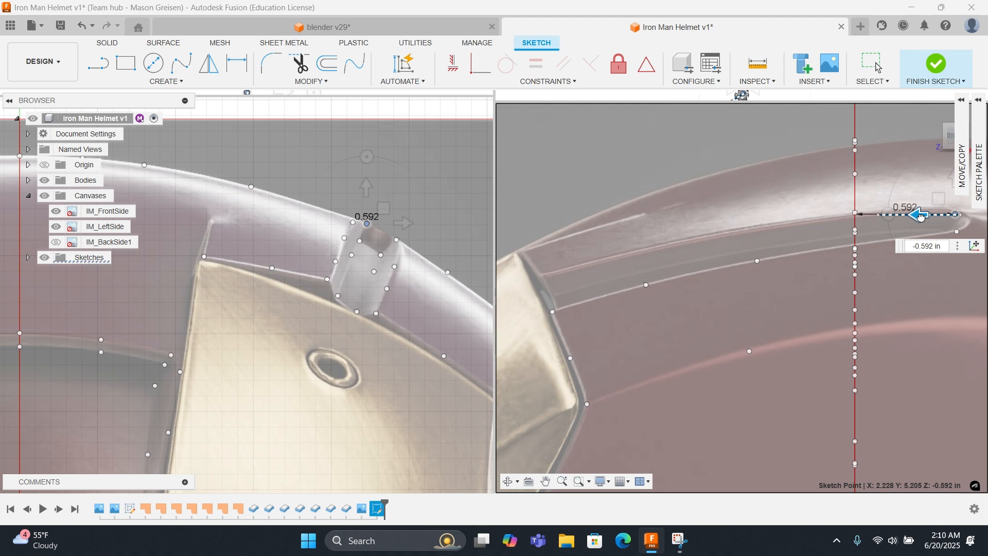
left_click_drag(921, 216, 920, 215)
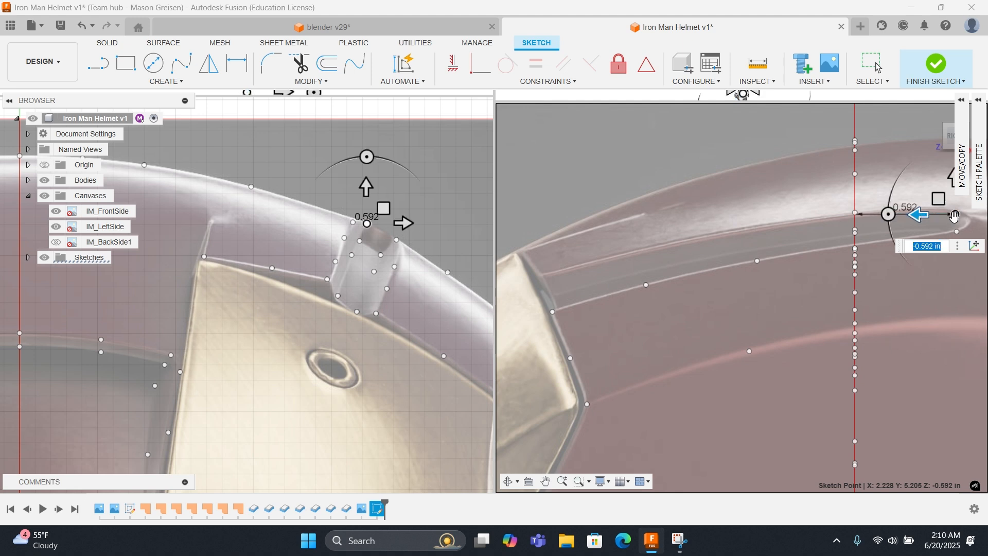
right_click(781, 331)
left_click(813, 329)
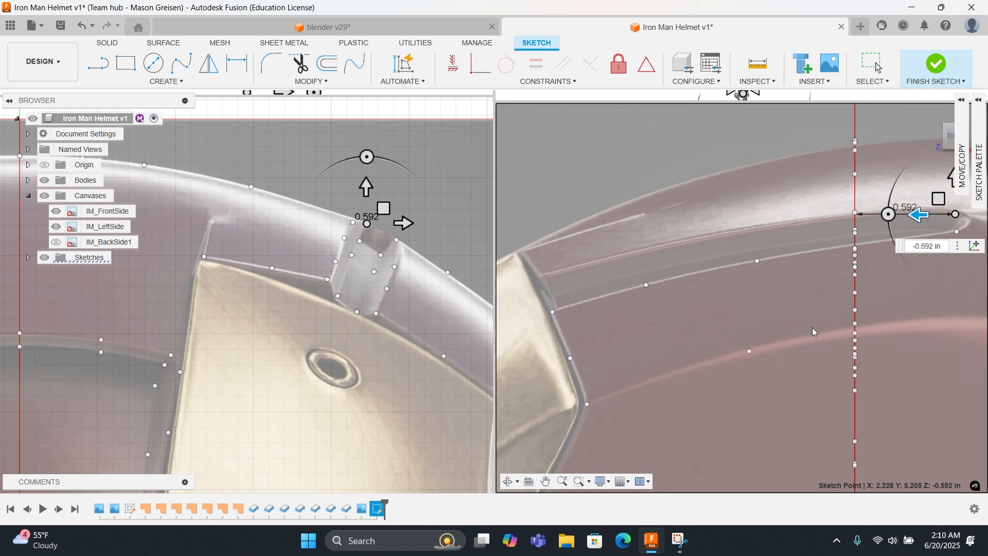
Step: Move the inner of the two points at the groove's top edge by -0.094 in along Z
left_click(354, 224)
right_click(354, 226)
left_click(355, 162)
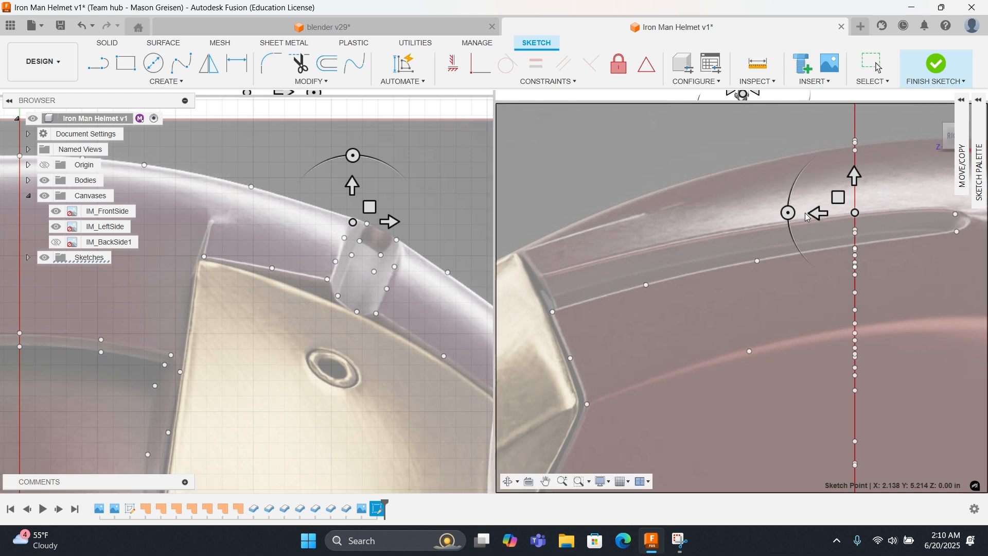
left_click_drag(818, 212, 834, 213)
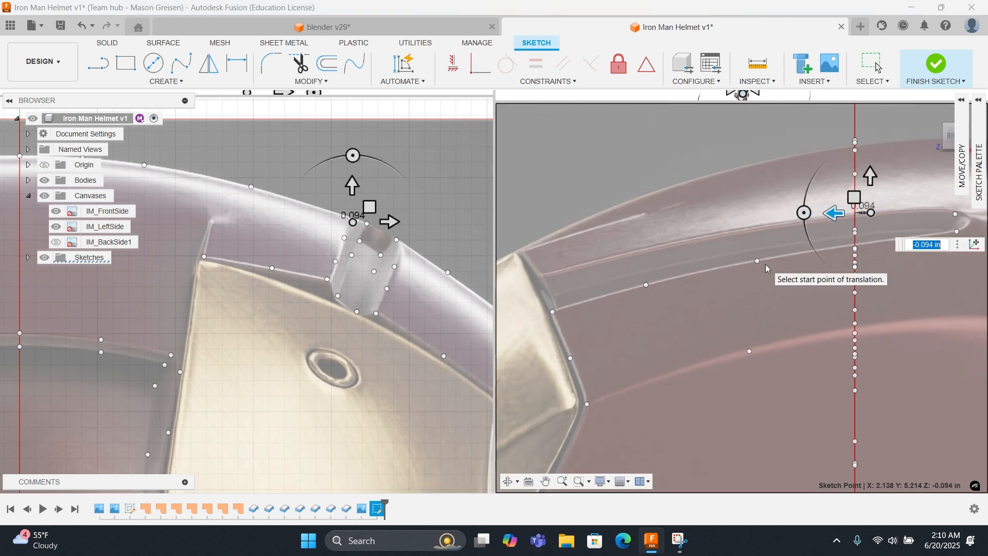
right_click(764, 264)
left_click(810, 260)
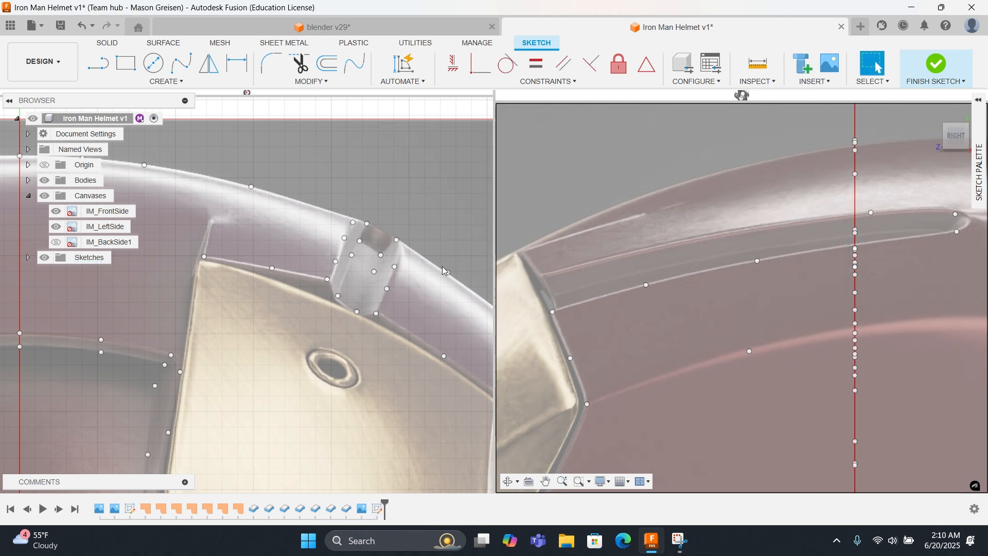
Step: Move the first point below the groove's upper inner corner 0.589 in along Z onto its upper line
left_click(347, 240)
key("m")
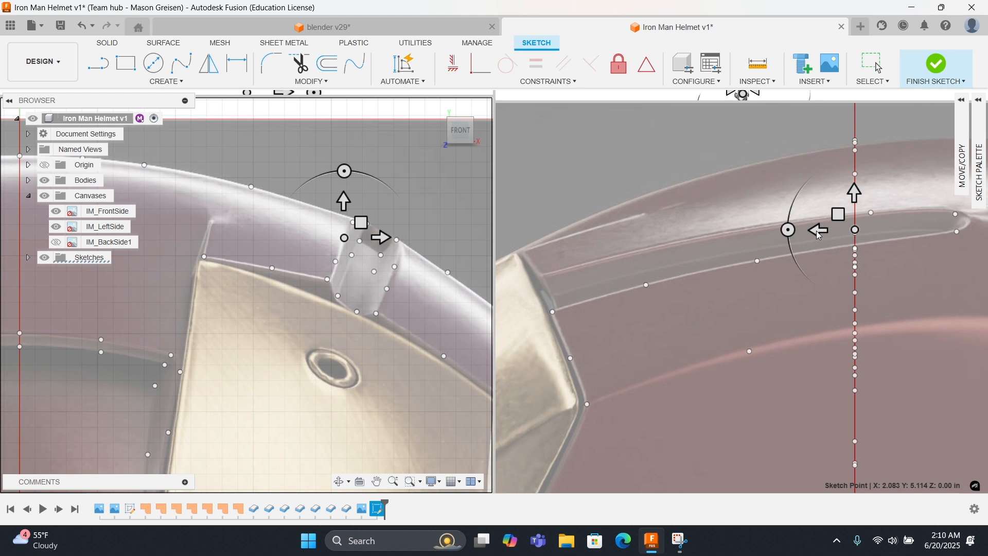
left_click_drag(818, 234, 720, 238)
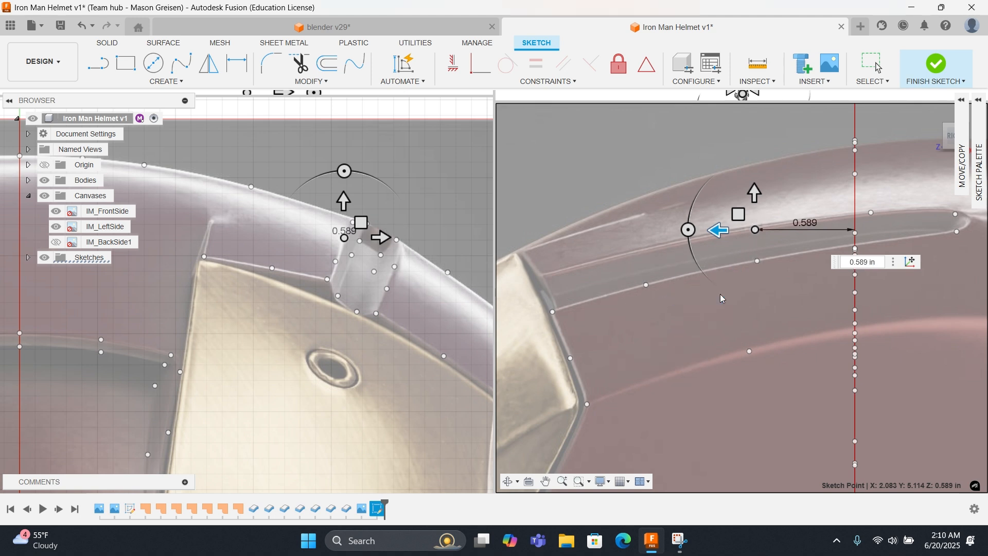
key("Return")
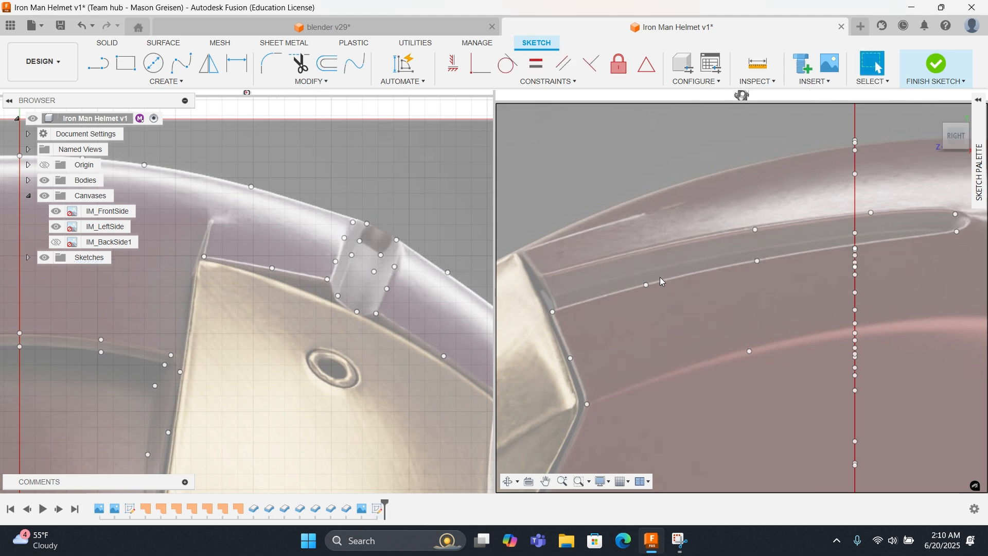
Step: Move the middle point of the groove's inner edge 1.354 in along Z onto the upper line in the side view
left_click(347, 242)
left_click(335, 261)
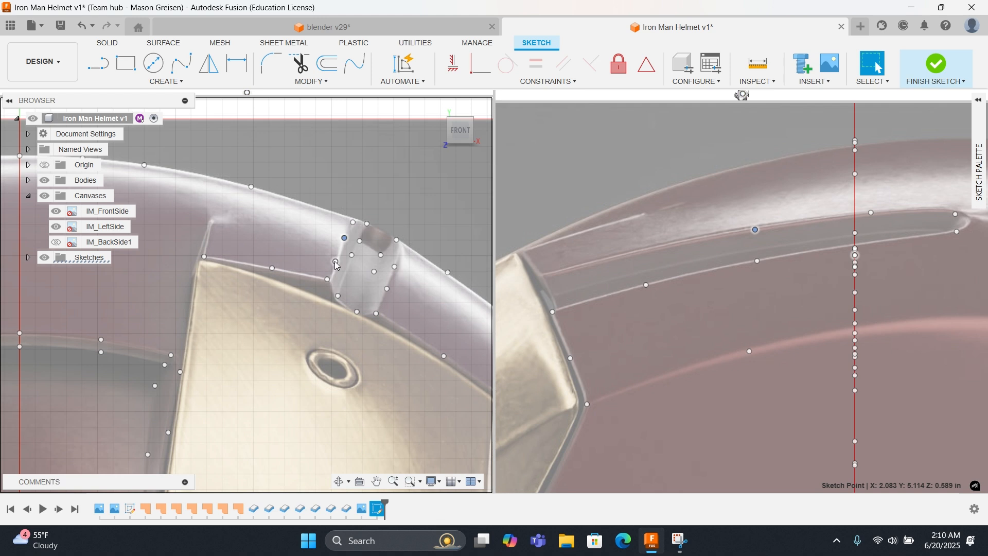
right_click(332, 243)
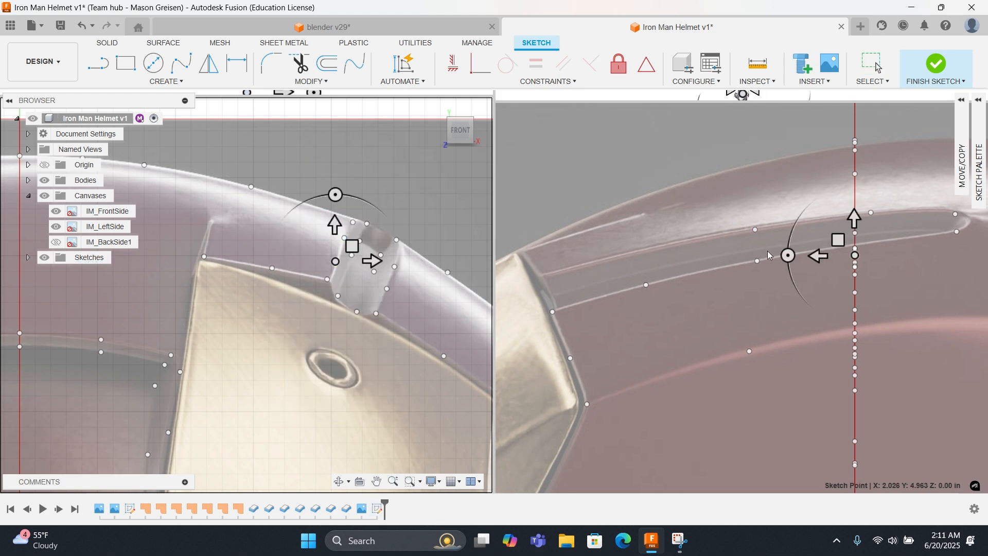
left_click_drag(817, 256, 582, 276)
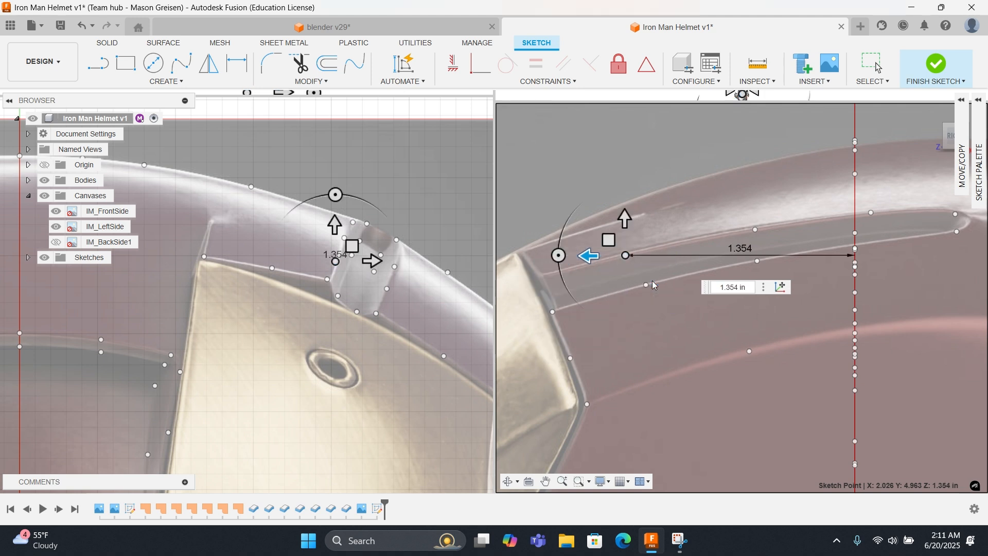
key("Return")
left_click(350, 267)
left_click(335, 262)
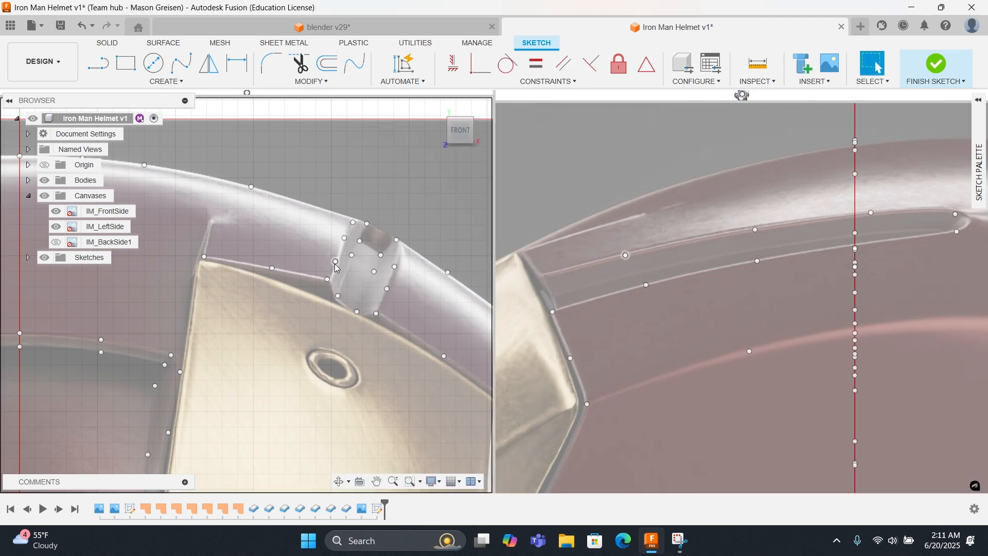
Step: Move the lowest point of the groove's inner edge 1.842 in along Z to the groove's front end
left_click(329, 280)
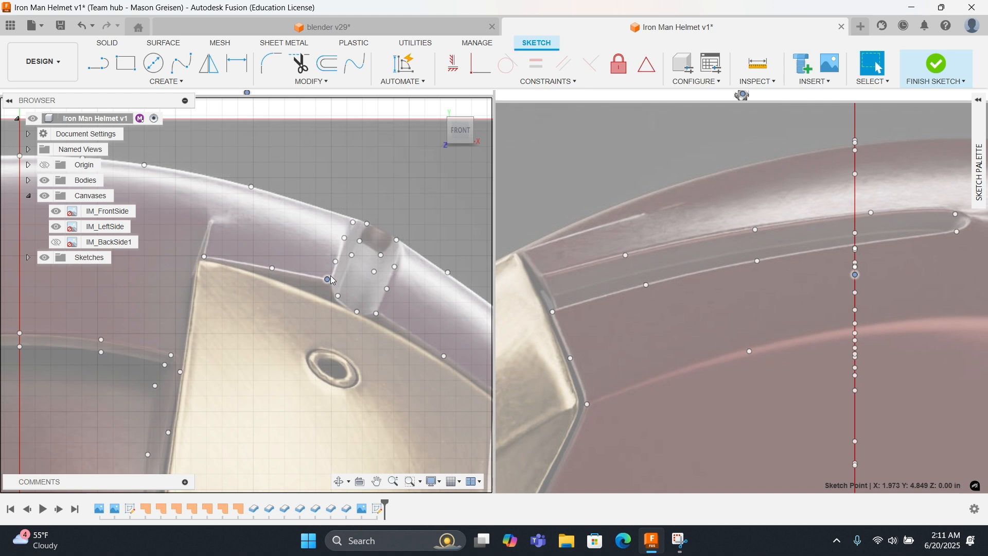
right_click(618, 242)
left_click(607, 206)
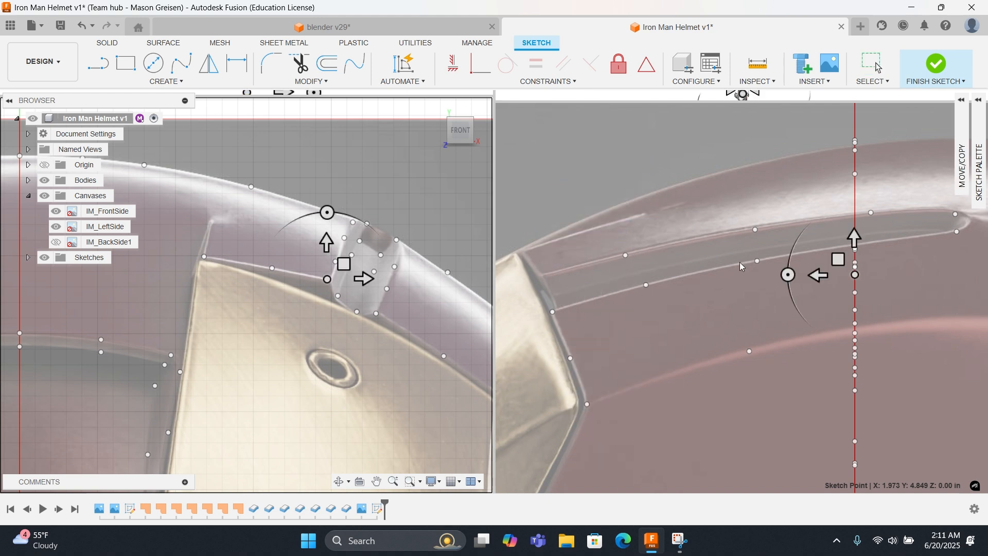
left_click_drag(817, 277, 506, 290)
right_click(567, 288)
left_click(623, 285)
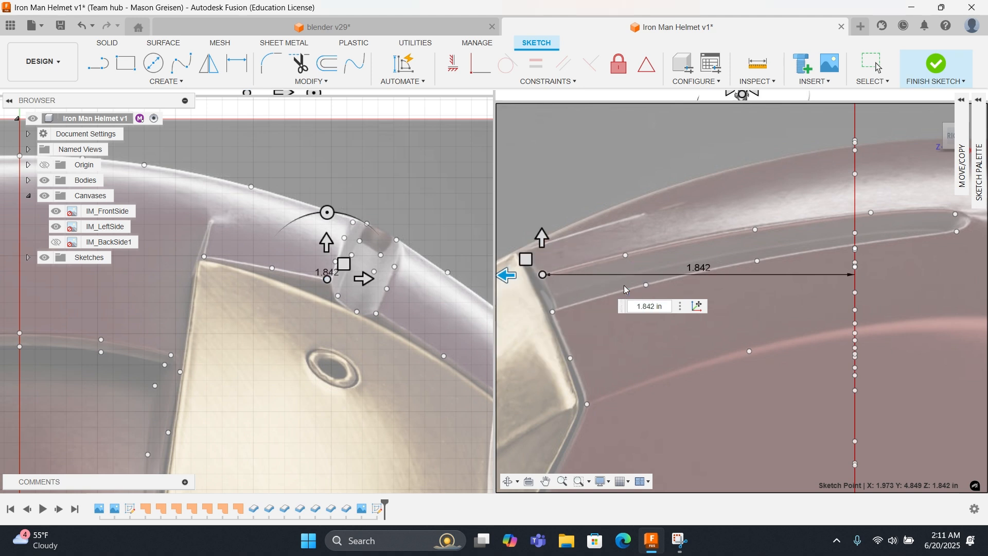
Step: Move the point just below the groove's lower inner corner forward along Z to the groove's front end, fine-tuning its position
left_click(359, 241)
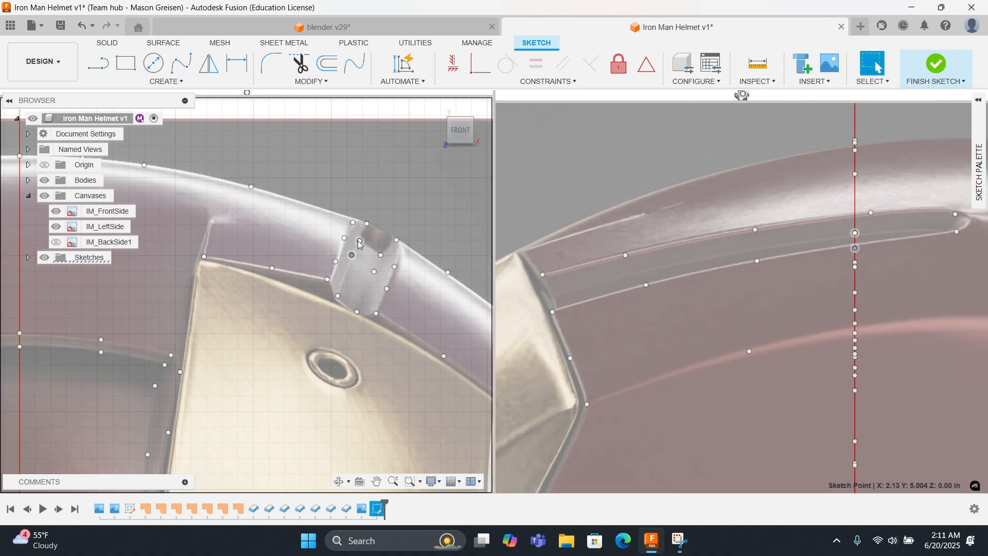
left_click(339, 295)
right_click(340, 295)
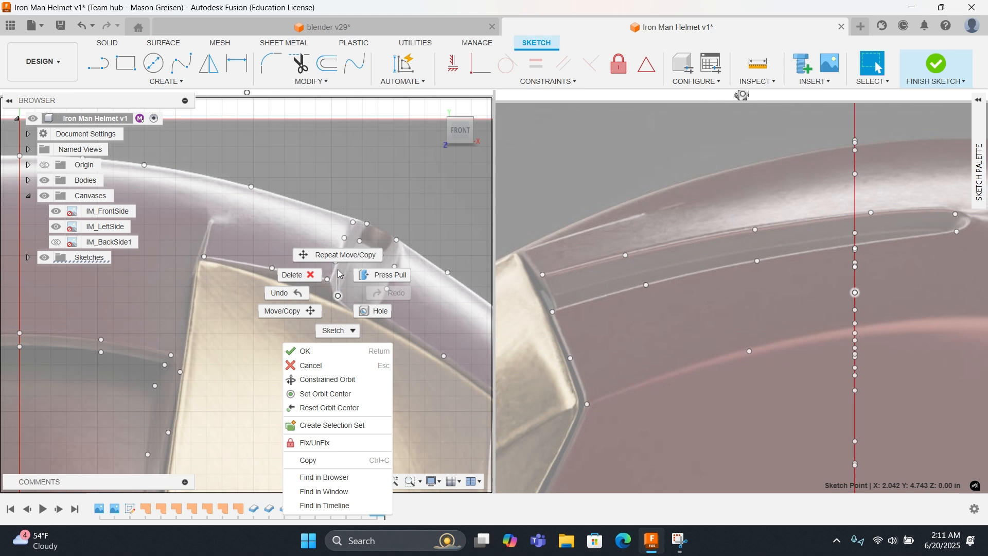
left_click(346, 255)
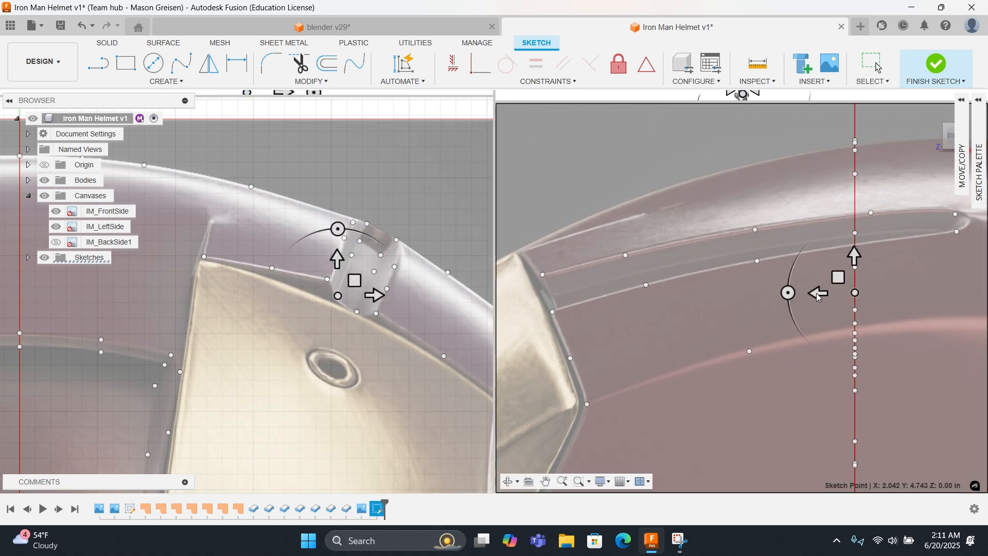
left_click_drag(818, 294, 514, 298)
right_click(561, 290)
left_click(608, 288)
scroll(610, 282, "up", 5)
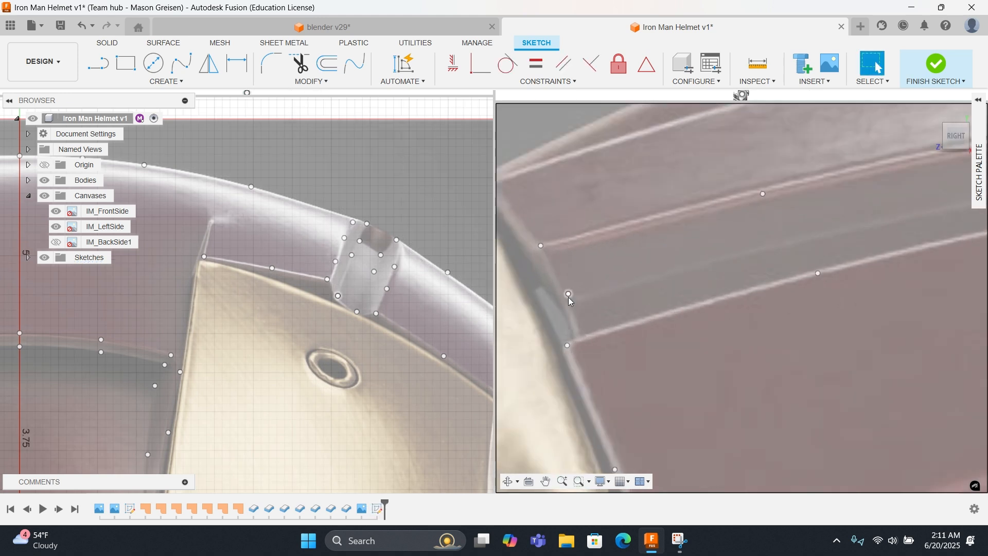
left_click_drag(569, 296, 569, 300)
left_click(621, 284)
Step: Move the middle point of the groove floor's inner line 0.594 in along Z between the groove's two side lines
left_click(352, 255)
key("m")
scroll(681, 290, "down", 3)
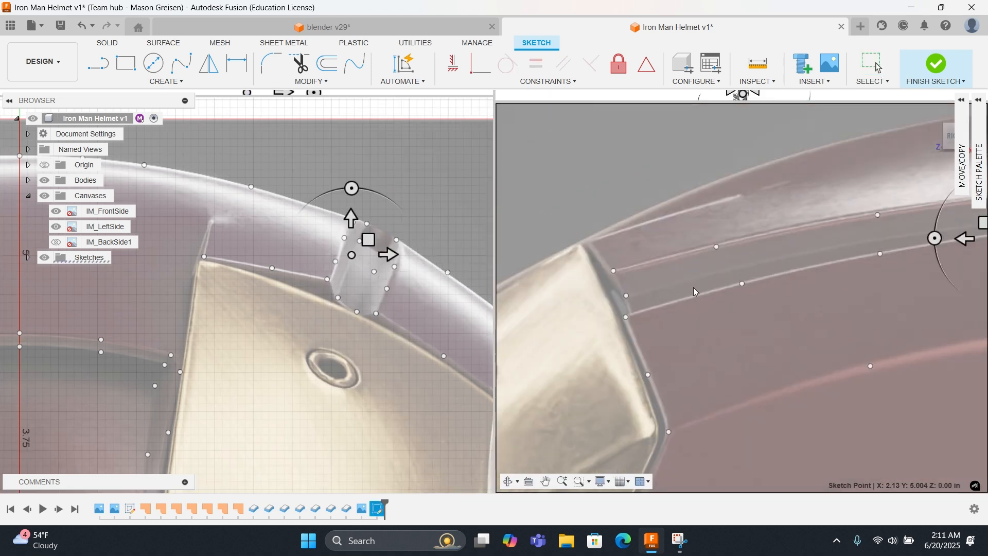
left_click_drag(961, 240, 833, 256)
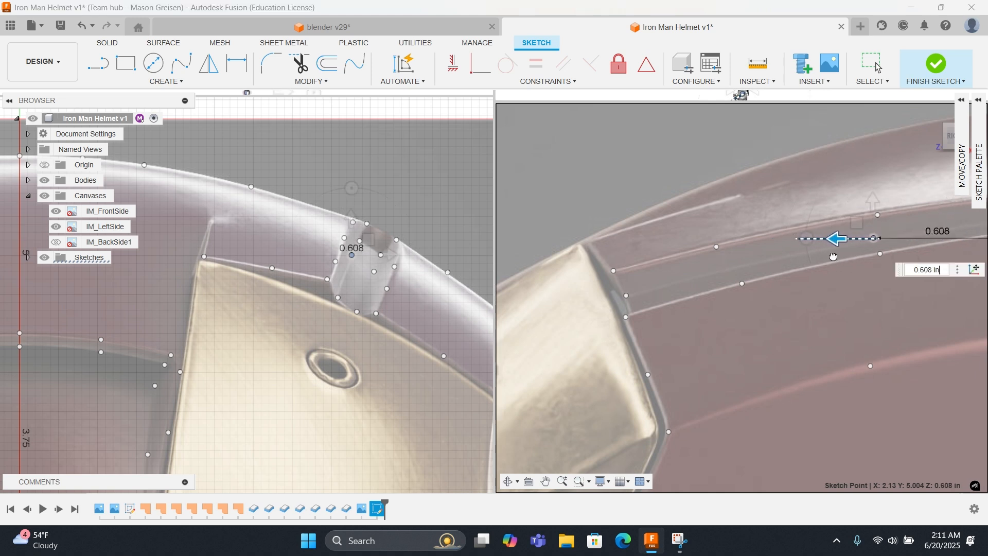
right_click(857, 246)
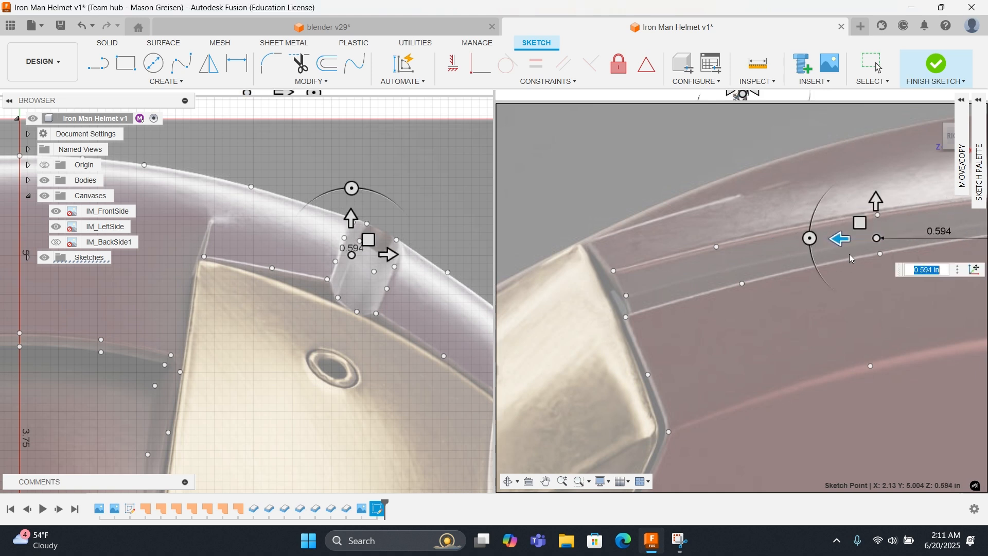
left_click(882, 257)
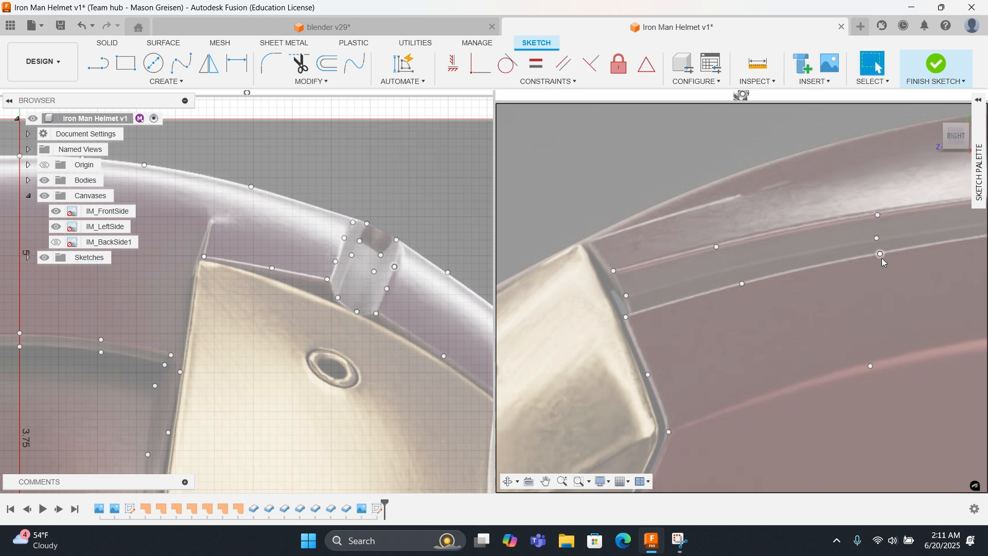
Step: Move the top point of the groove floor's inner line -0.542 in along Z to the groove's rear end
left_click(373, 242)
right_click(373, 243)
left_click(442, 213)
middle_click_drag(964, 203, 730, 224)
left_click_drag(734, 240, 847, 239)
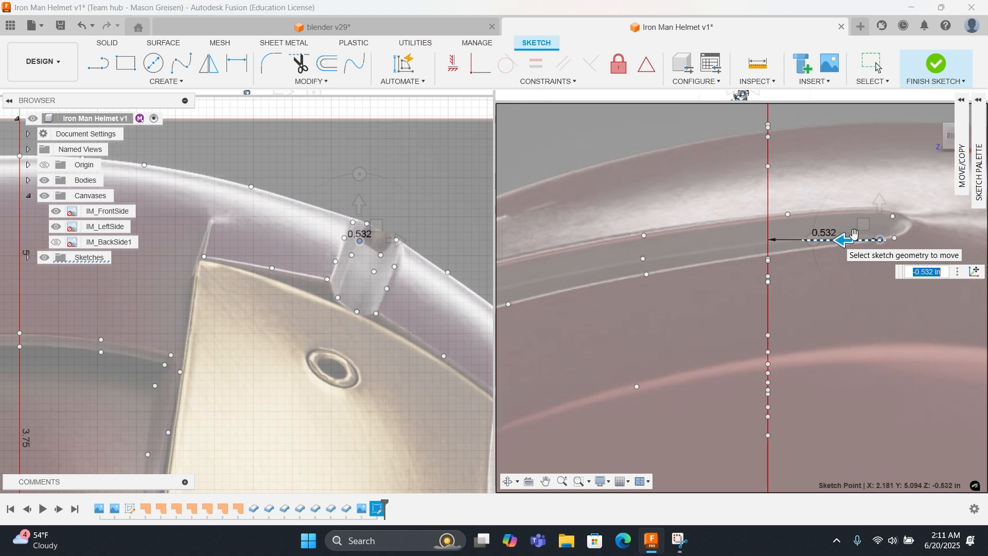
scroll(888, 231, "up", 5)
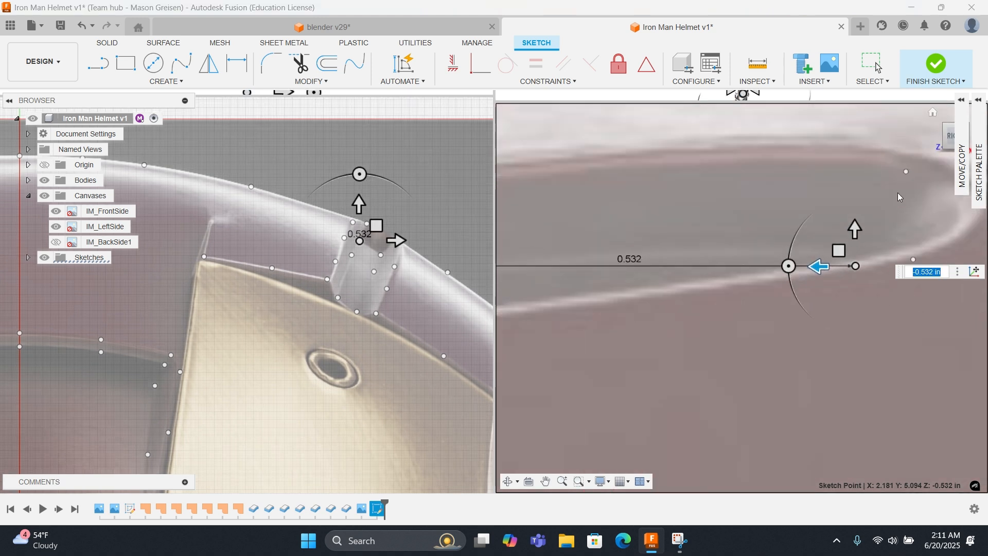
left_click_drag(819, 267, 845, 267)
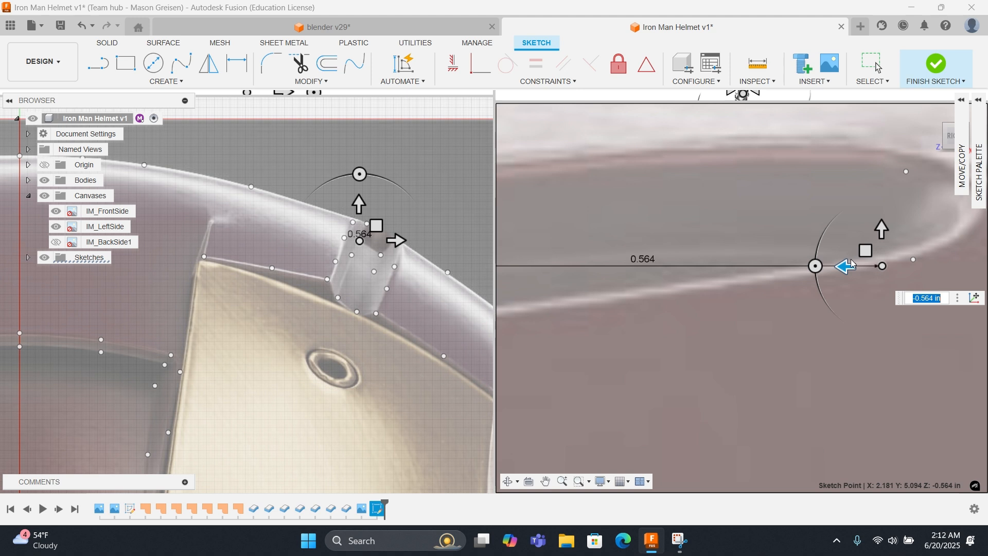
left_click_drag(851, 264, 828, 271)
right_click(776, 311)
left_click(822, 311)
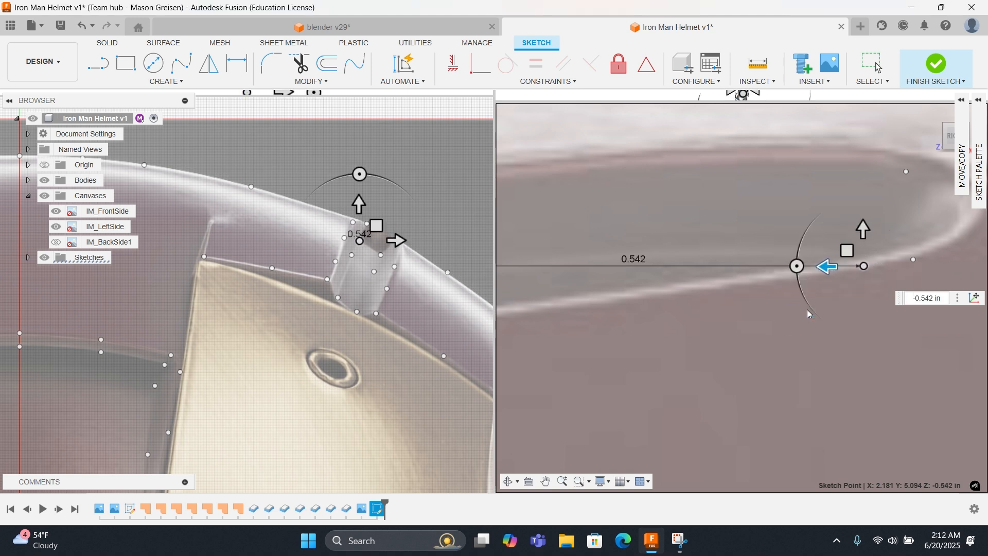
Step: Move the top point of the groove floor's outer line -0.545 in along Z, near the groove's rear end in the side view
left_click(381, 257)
right_click(409, 240)
left_click(417, 202)
left_click(682, 297)
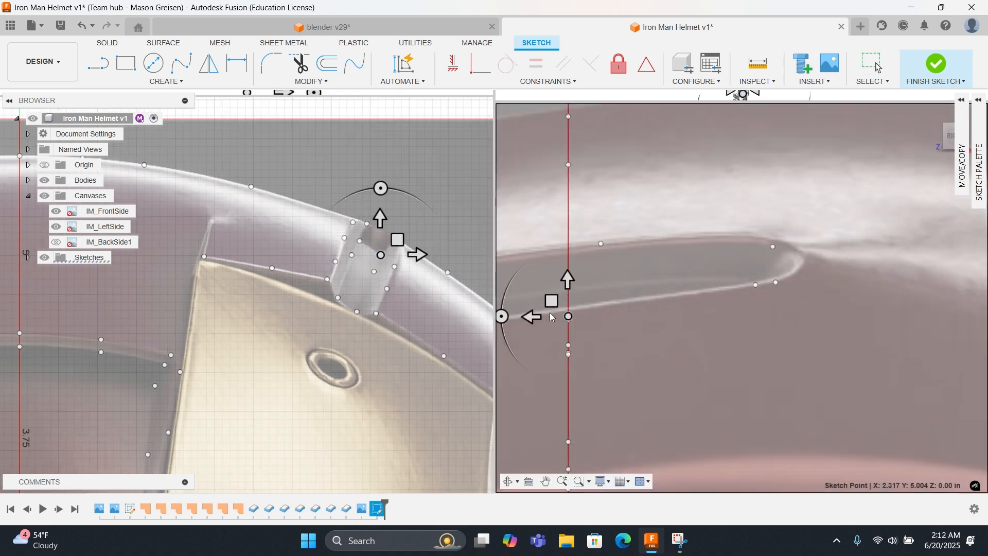
left_click_drag(537, 318, 724, 300)
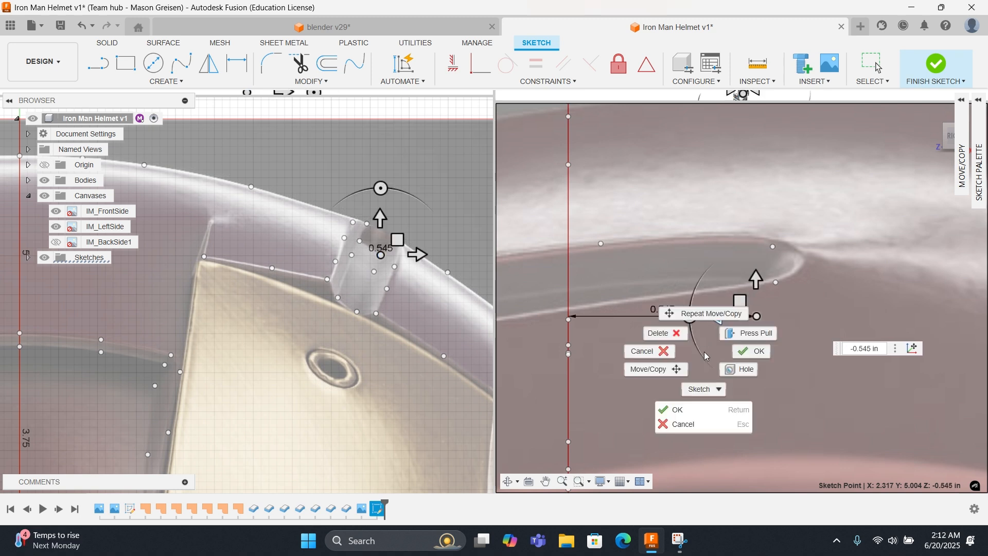
key("Return")
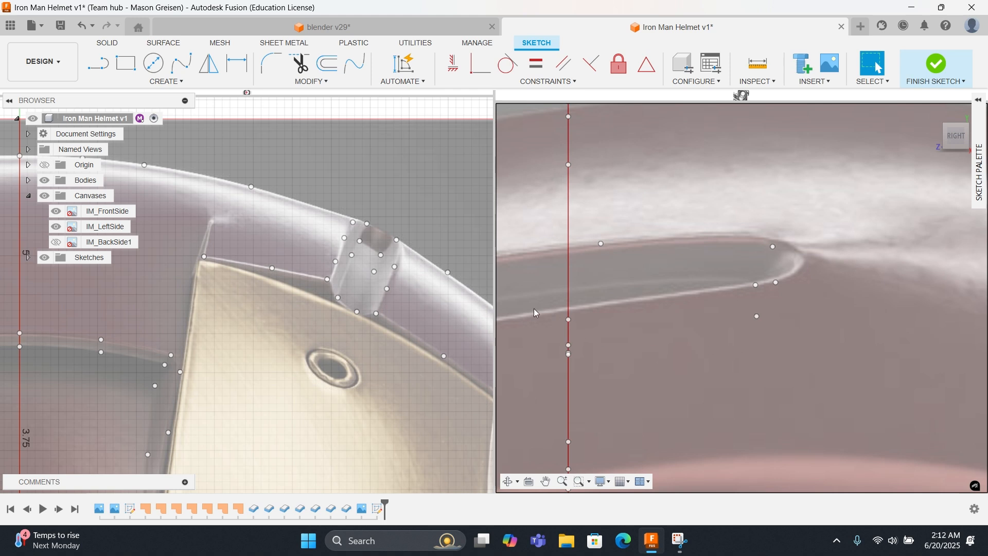
Step: Move the middle point of the groove floor's outer line 0.587 in along Z, level with the other mid-groove points
left_click(375, 271)
right_click(475, 272)
left_click(467, 236)
middle_click_drag(597, 333, 767, 288)
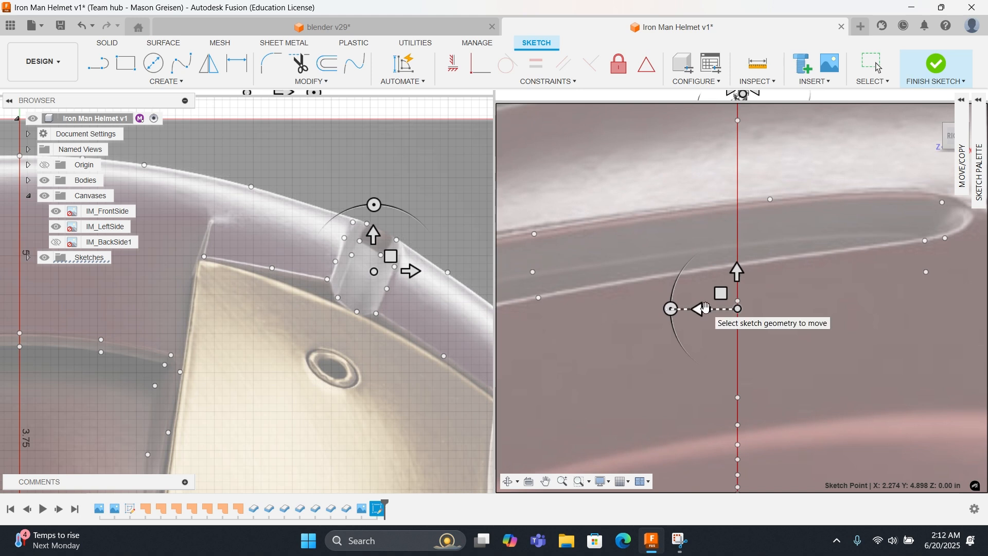
mouse_move(705, 308)
left_mouse_down()
mouse_move(635, 314)
mouse_move(617, 326)
mouse_move(712, 319)
mouse_move(745, 298)
left_mouse_up()
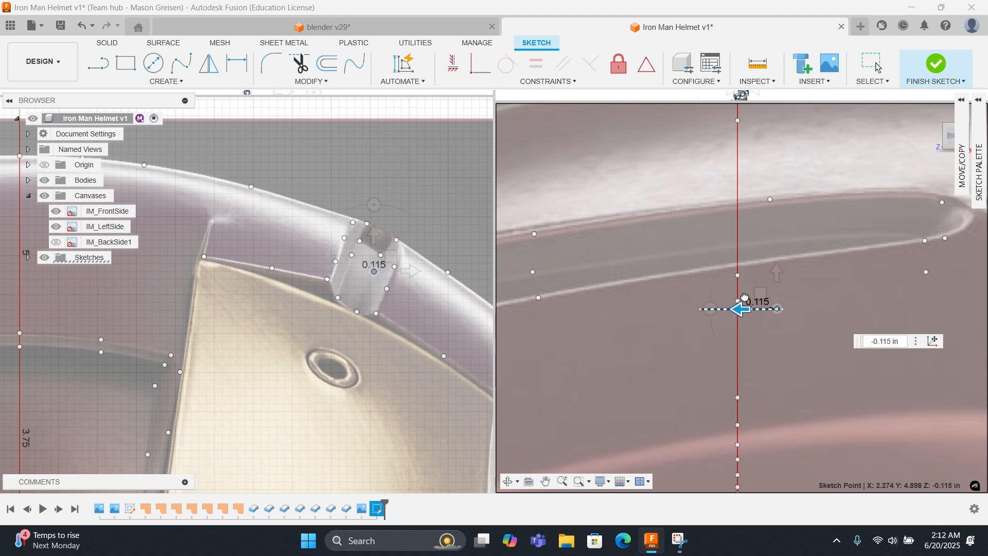
left_click_drag(745, 298, 744, 299)
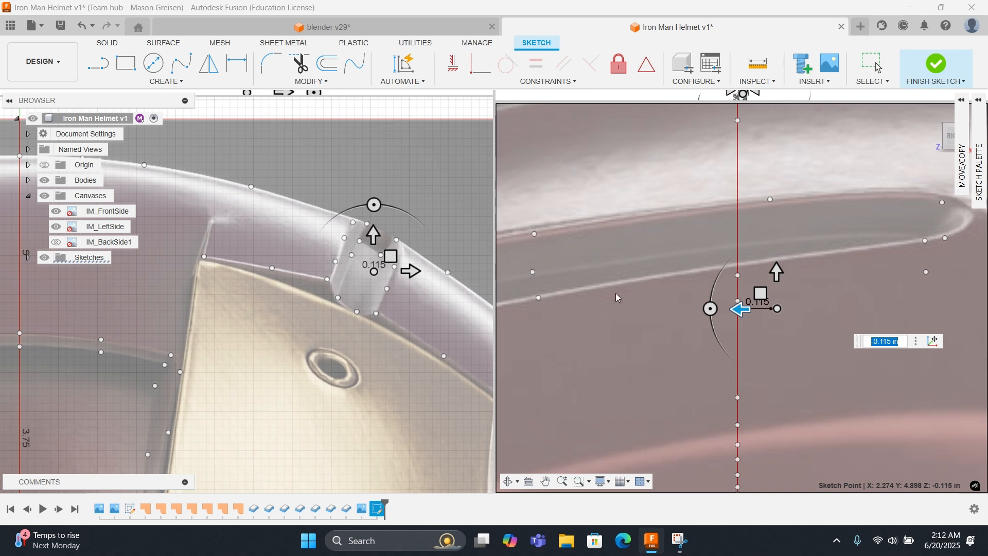
left_click_drag(739, 308, 493, 300)
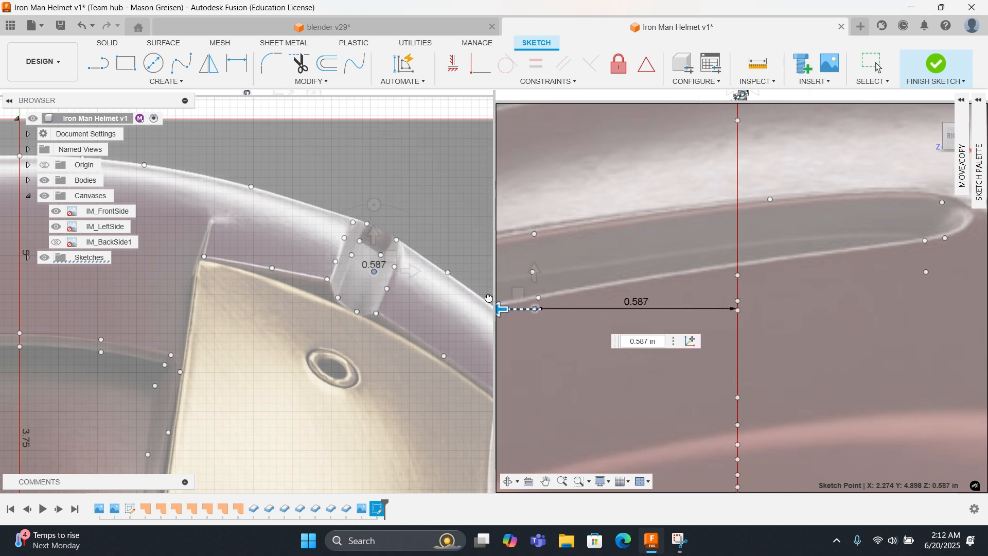
middle_click_drag(497, 309, 568, 281)
left_click_drag(568, 280, 570, 280)
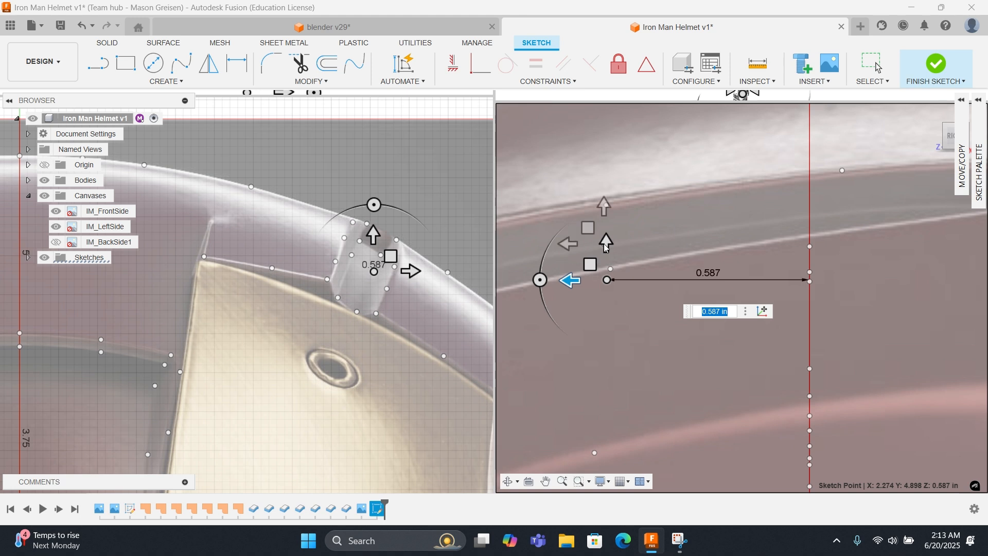
right_click(660, 258)
left_click(685, 262)
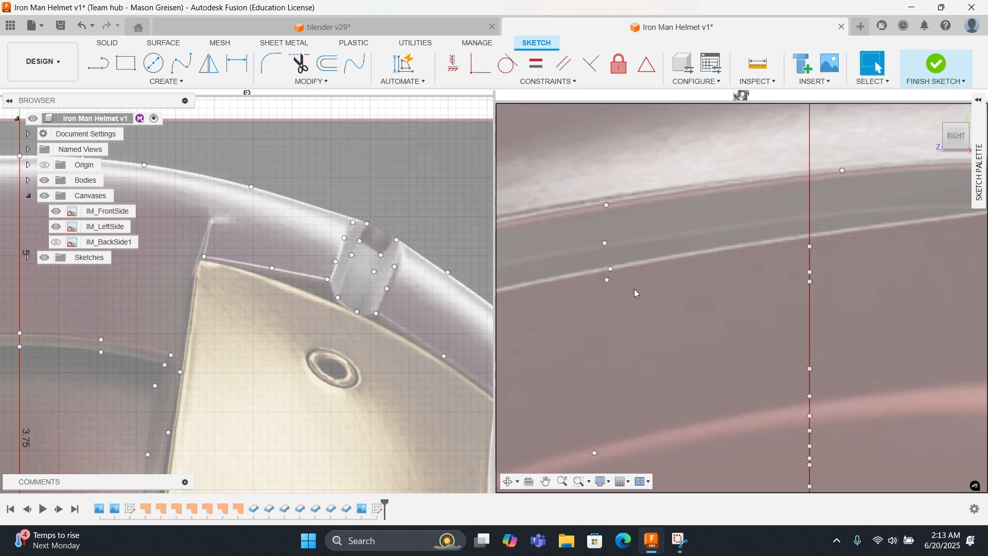
Step: Move the lowest point of the groove floor's outer line forward along Z to the groove's front end beside the gold faceplate
left_click(359, 314)
right_click(359, 314)
left_click(375, 258)
middle_click_drag(719, 312, 973, 230)
scroll(617, 325, "down", 3)
middle_click_drag(640, 324, 726, 319)
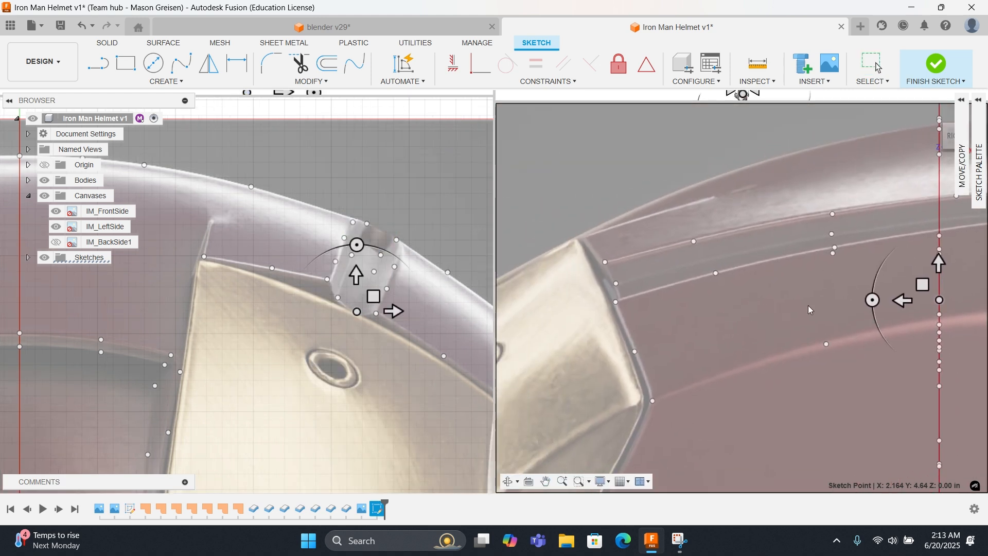
left_click_drag(903, 300, 582, 316)
scroll(616, 309, "up", 3)
right_click(634, 304)
left_click(679, 307)
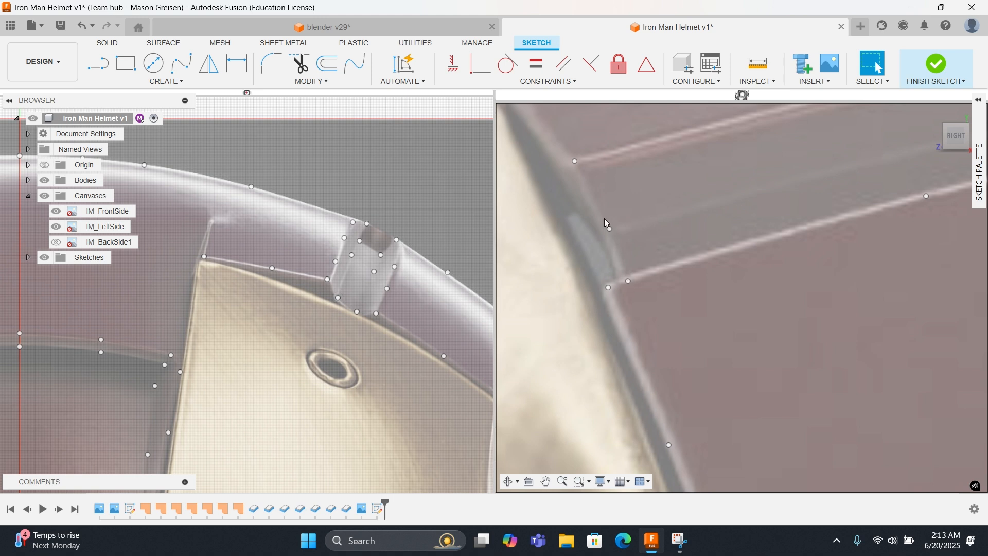
right_click(650, 267)
key("Escape")
scroll(656, 264, "down", 3)
scroll(772, 253, "down", 1)
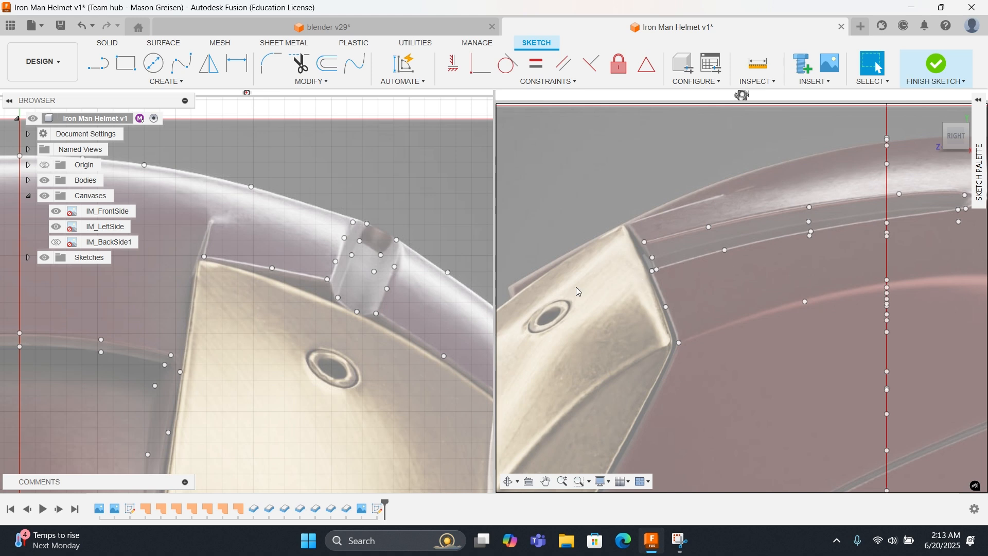
Step: Move the middle point of the faceplate's upper edge line 1.936 in along Z onto the faceplate seam in the side view
left_click(273, 268)
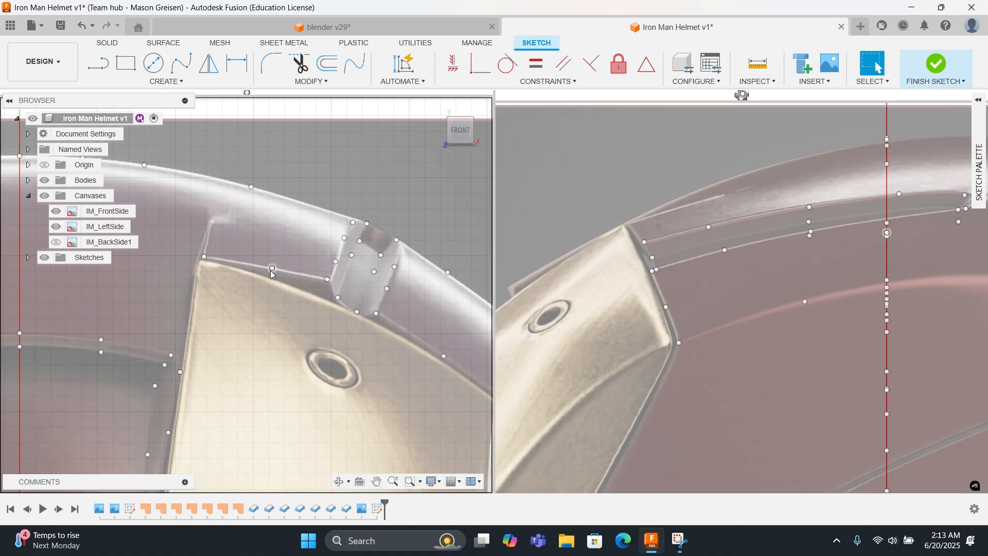
key("m")
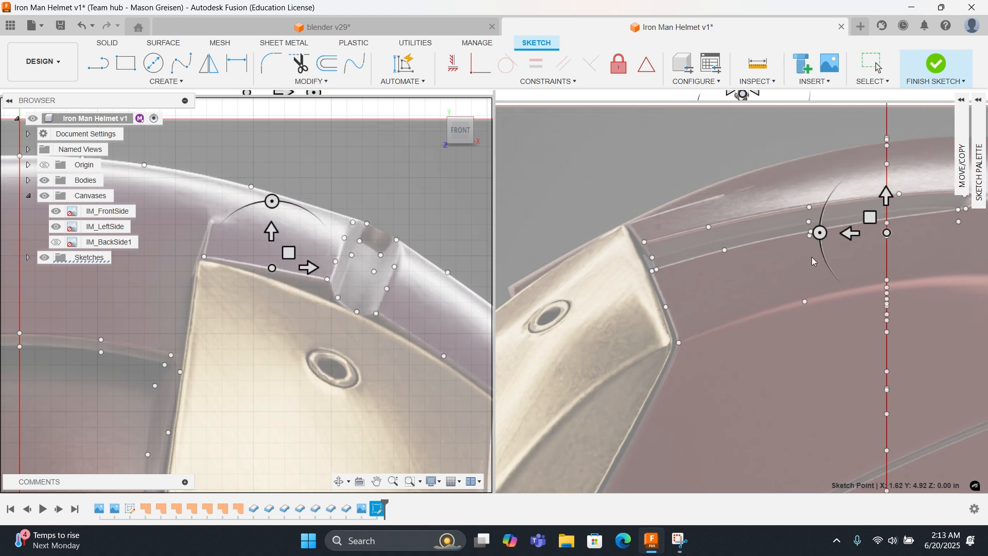
left_click_drag(855, 236, 595, 262)
scroll(612, 257, "up", 3)
left_click_drag(650, 177, 641, 179)
right_click(641, 179)
left_click(706, 202)
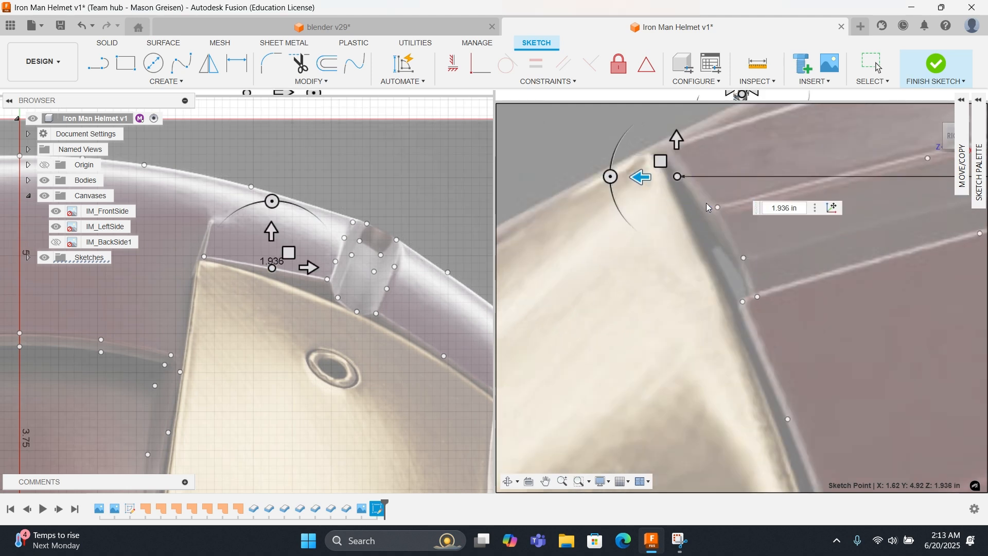
Step: Move the faceplate's upper inner corner point 1.972 in along Z to the faceplate's top corner in the side view
left_click(202, 258)
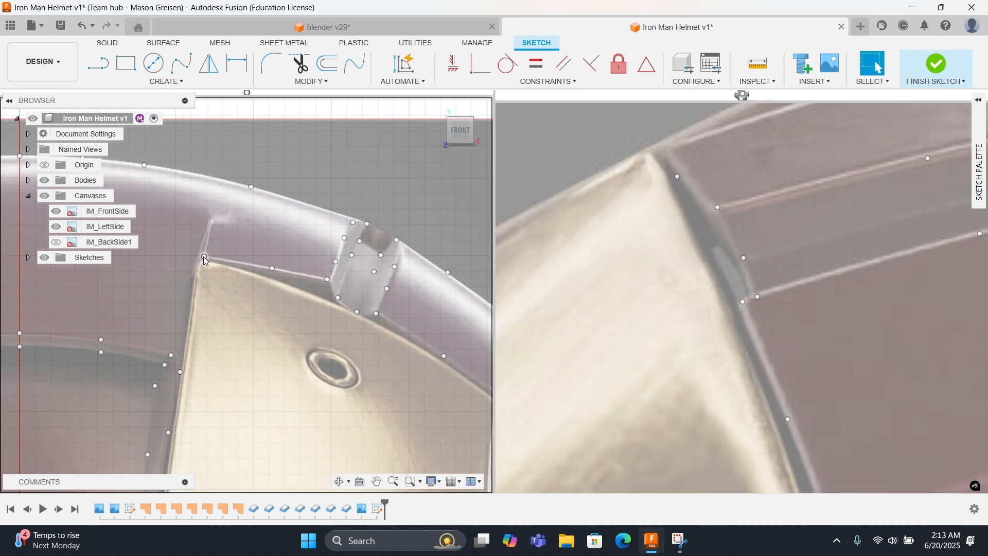
right_click(554, 225)
left_click(554, 193)
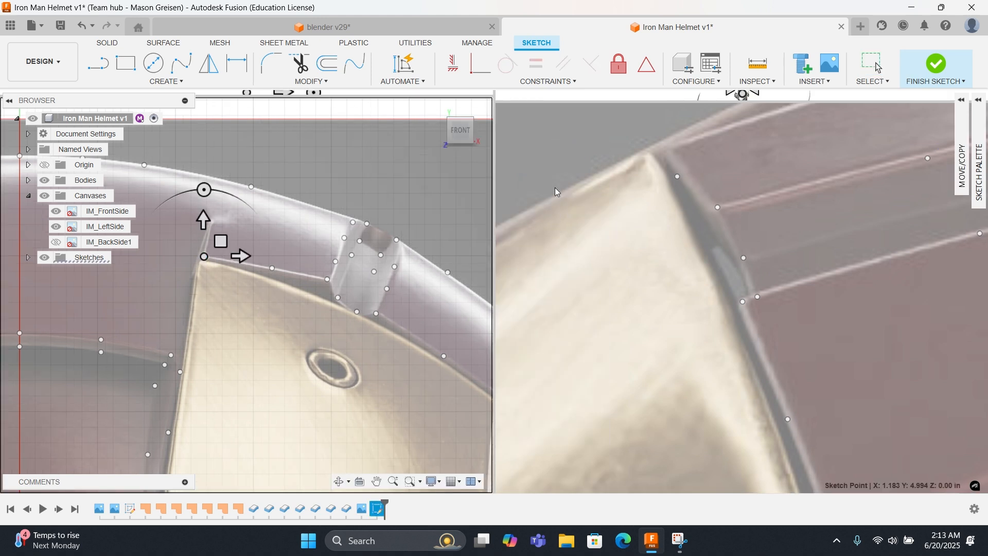
scroll(551, 252, "down", 5)
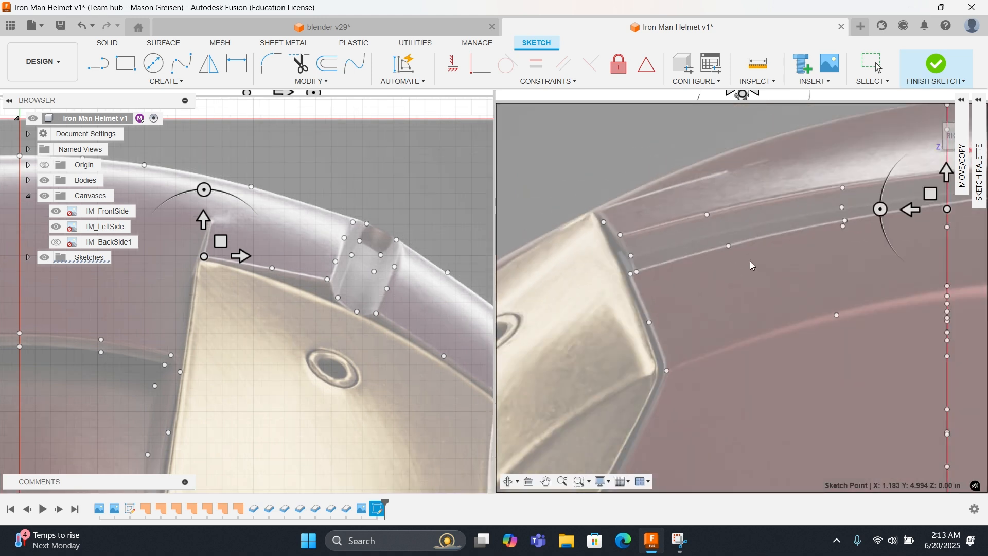
mouse_move(913, 208)
left_mouse_down()
mouse_move(541, 211)
mouse_move(567, 242)
left_mouse_up()
scroll(566, 242, "up", 3)
right_click(638, 201)
left_click(675, 200)
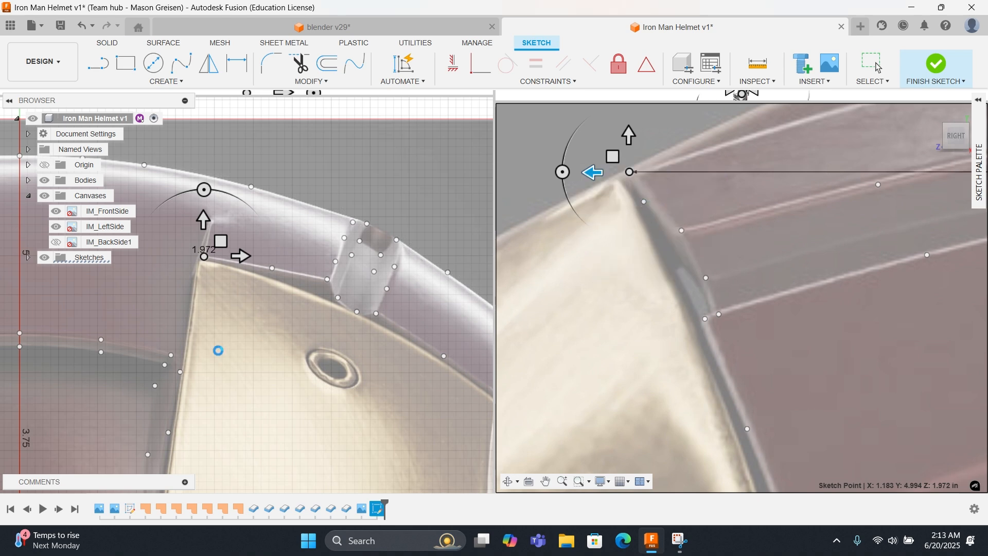
Step: Examine the placed groove and faceplate points in 3D and the remaining points around the central forehead recess
scroll(221, 353, "down", 8)
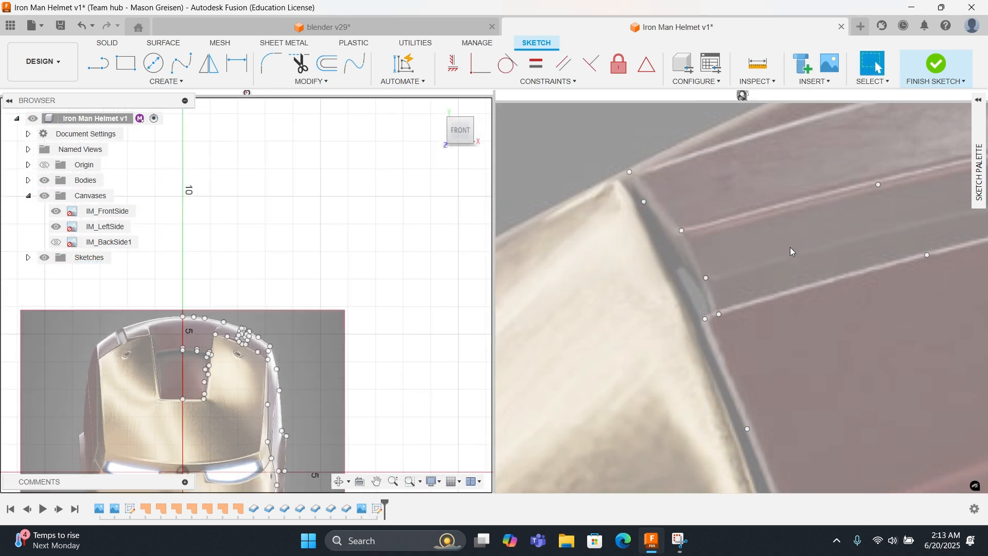
scroll(789, 249, "down", 10)
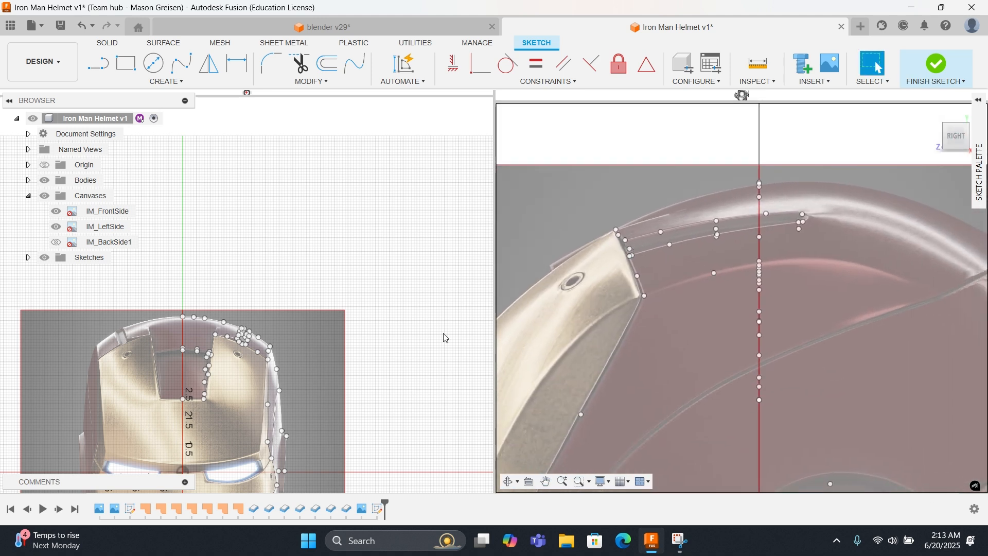
scroll(417, 285, "up", 6)
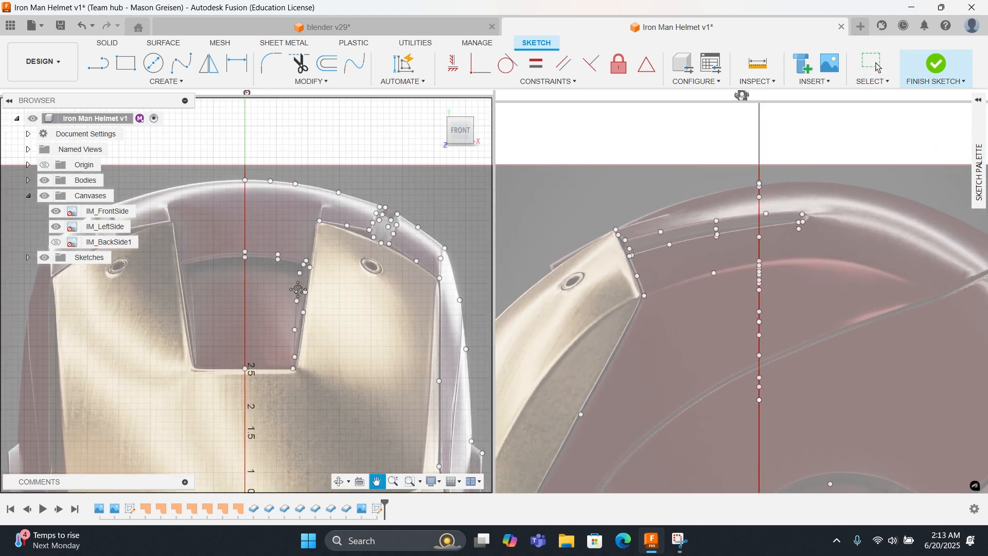
middle_click_drag(298, 289, 233, 288)
middle_click_drag(675, 305, 750, 313, "shift")
mouse_move(752, 191)
middle_mouse_down("shift")
mouse_move(805, 163)
mouse_move(702, 242)
mouse_move(796, 171)
mouse_move(915, 152)
middle_mouse_up("shift")
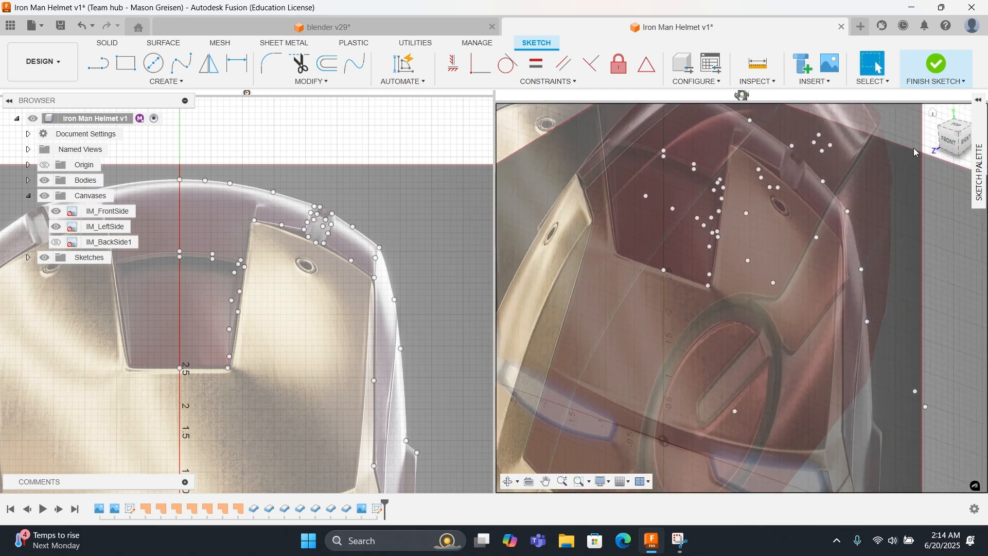
left_click(969, 142)
scroll(706, 240, "down", 6)
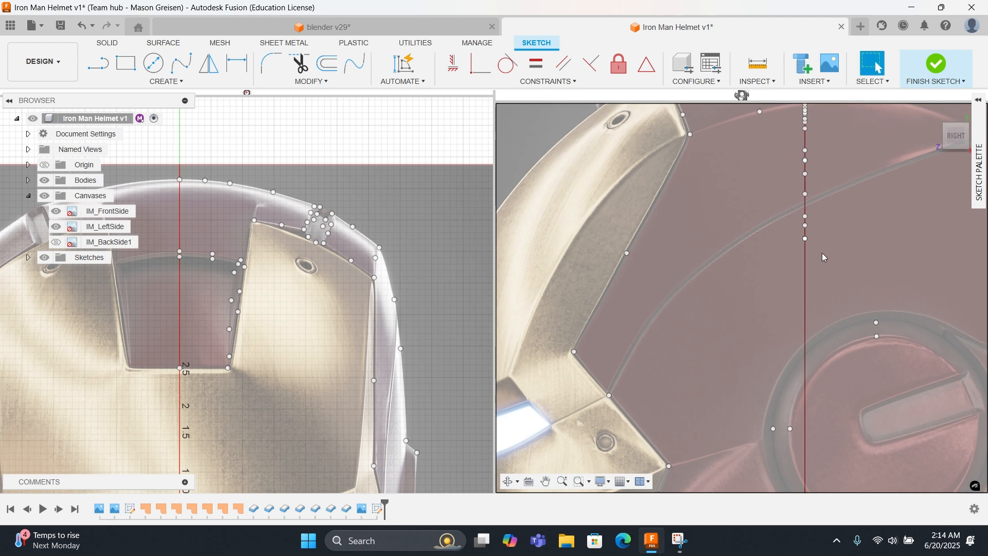
scroll(739, 314, "up", 2)
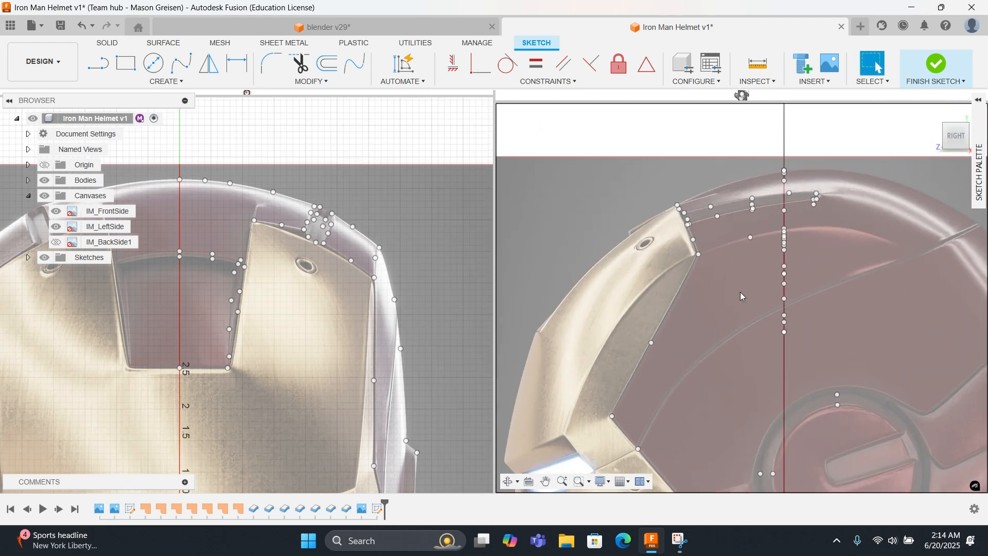
scroll(722, 242, "up", 2)
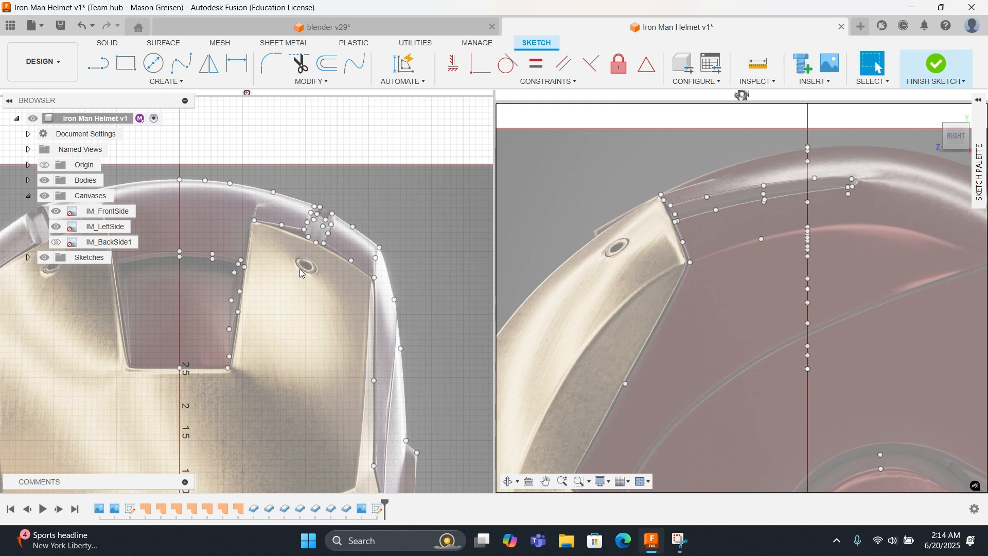
middle_click_drag(305, 272, 337, 282)
mouse_move(219, 251)
left_mouse_down()
mouse_move(285, 301)
mouse_move(307, 409)
left_mouse_up()
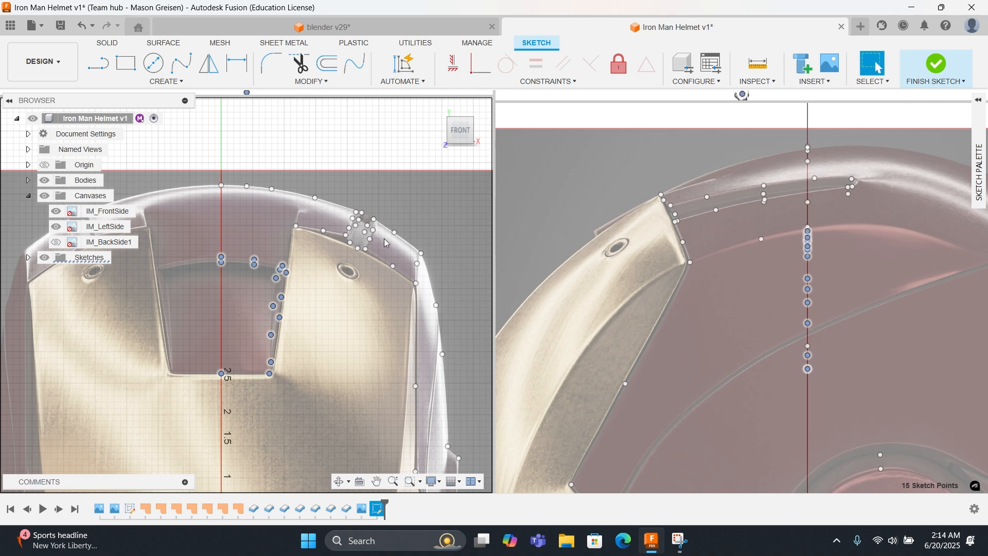
left_click(405, 217)
Step: Move the upper centerline point of the forehead recess's top edge 2.871 in along Z to the red ridge's front end
scroll(282, 273, "up", 4)
middle_click_drag(611, 247, 705, 234)
right_click(210, 217)
left_click(154, 235)
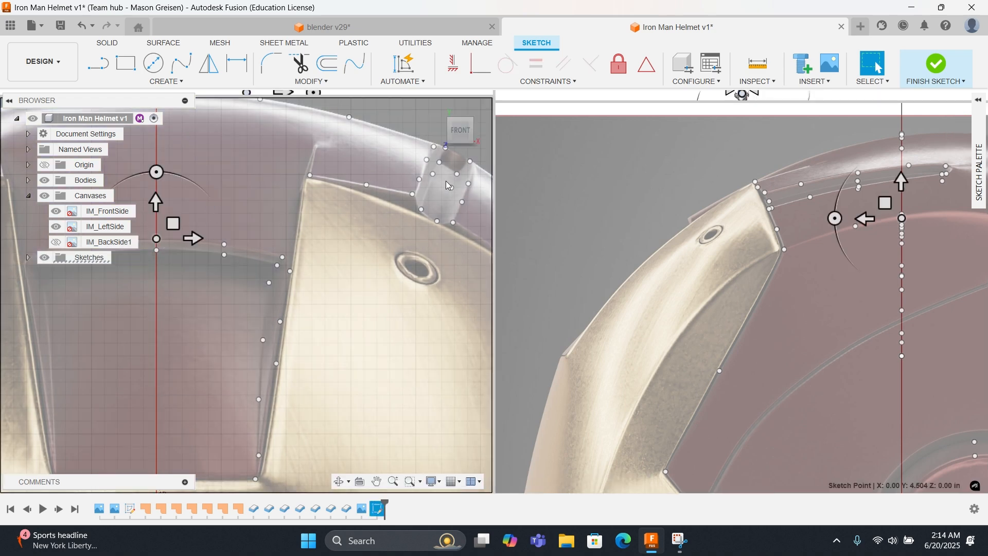
left_click(866, 225)
left_click_drag(866, 222, 609, 222)
scroll(699, 217, "up", 5)
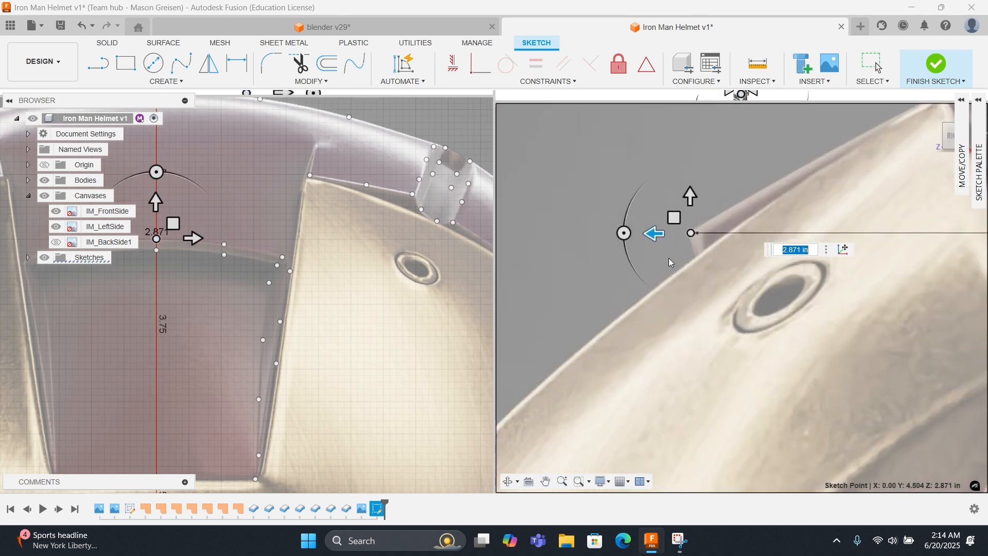
right_click(645, 252)
left_click(692, 252)
Step: Move the upper middle point of the forehead recess's top edge along Z to the red ridge's front end in the side view
scroll(681, 252, "down", 5)
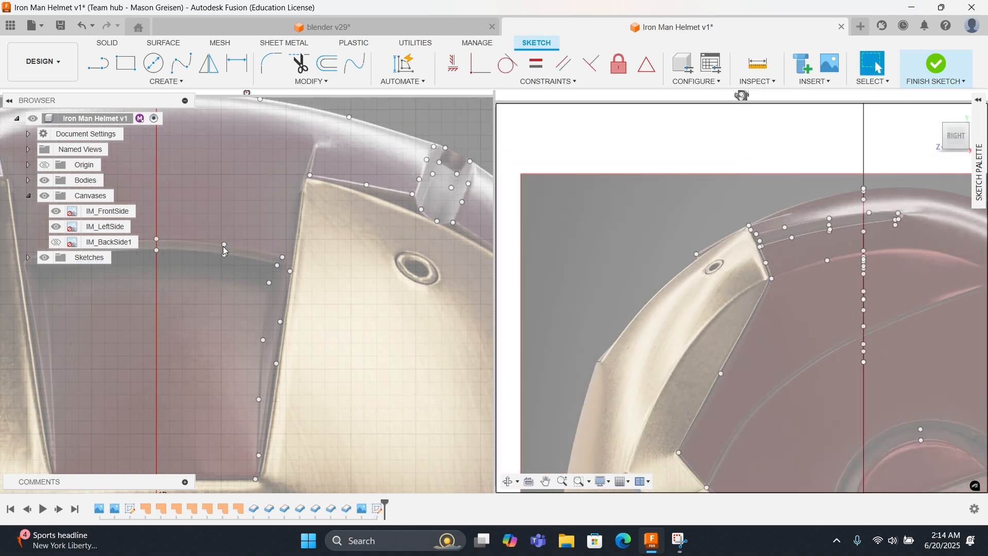
left_click(224, 244)
right_click(258, 207)
left_click(265, 177)
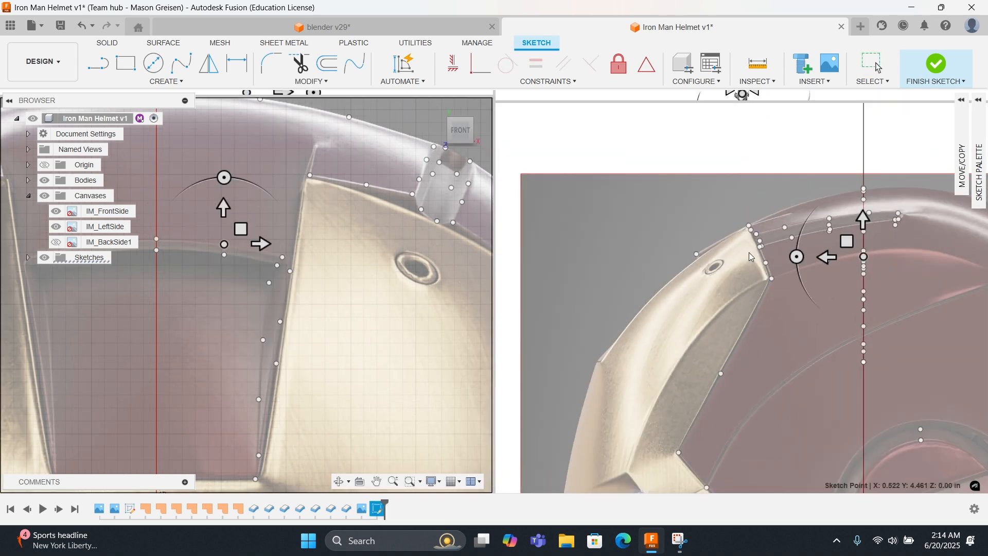
left_click_drag(826, 257, 660, 258)
scroll(660, 259, "up", 5)
left_click_drag(803, 250, 791, 251)
right_click(792, 252)
left_click(791, 315)
Step: Move the upper corner point of the forehead recess's top edge 2.816 in along Z in the side view
left_click(284, 255)
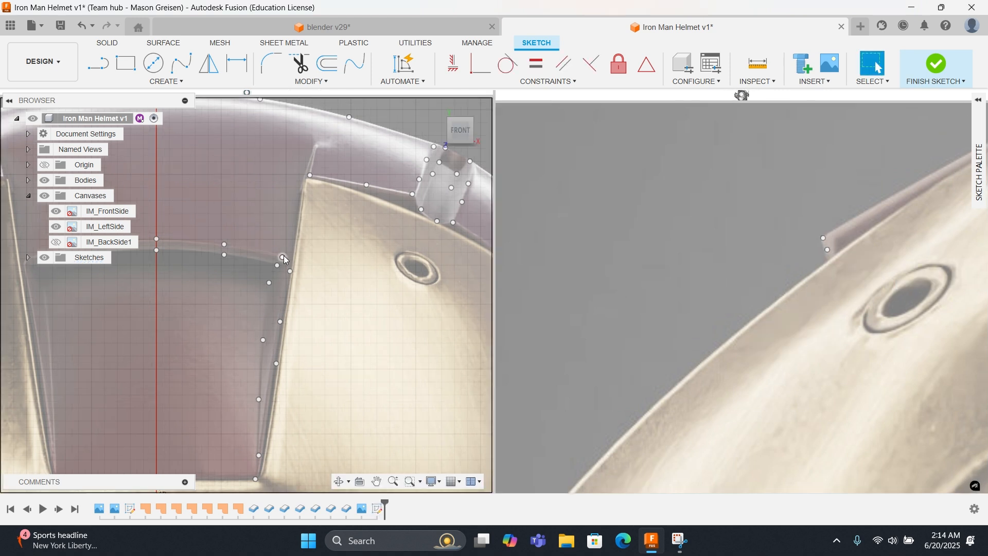
key("m")
right_click(296, 235)
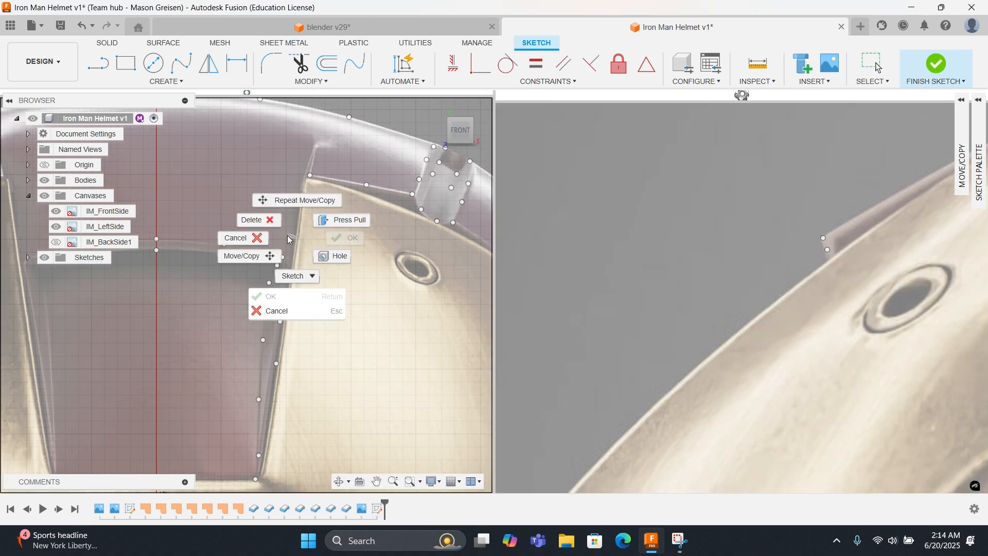
left_click(296, 203)
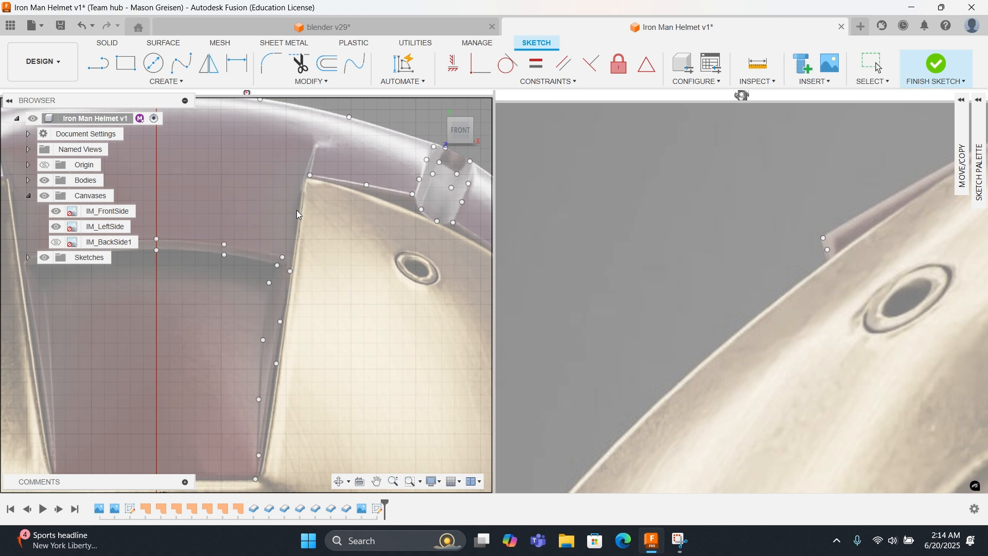
left_click(282, 257)
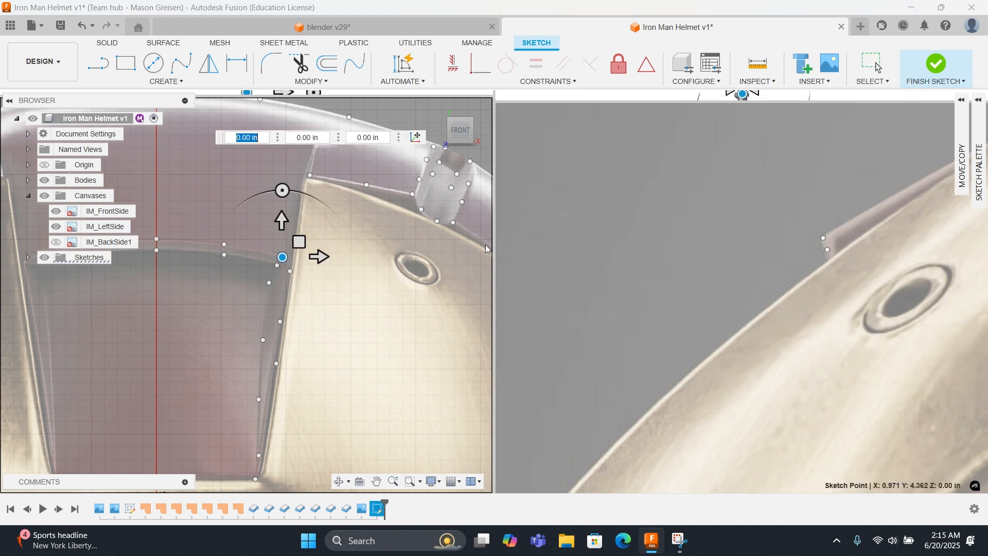
scroll(740, 289, "down", 5)
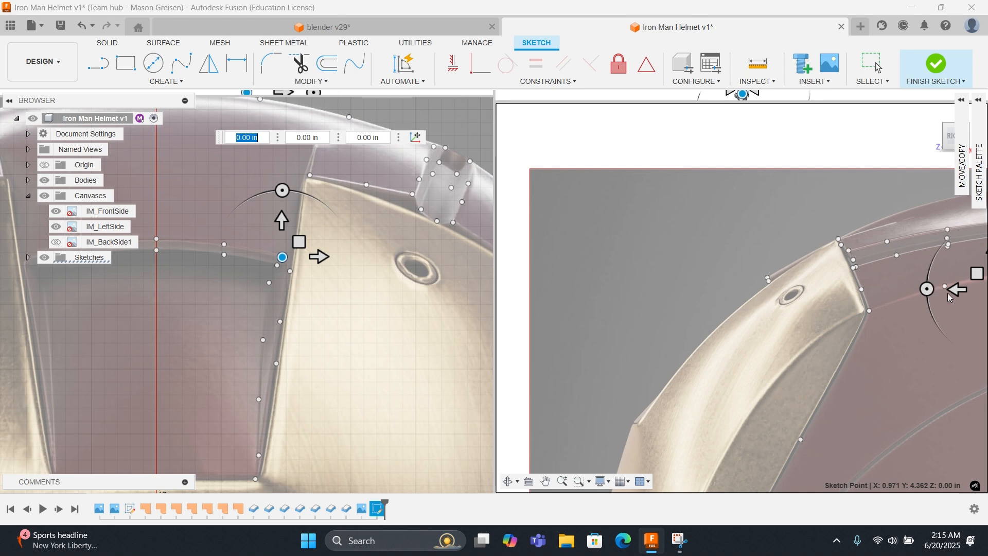
left_click_drag(955, 290, 734, 292)
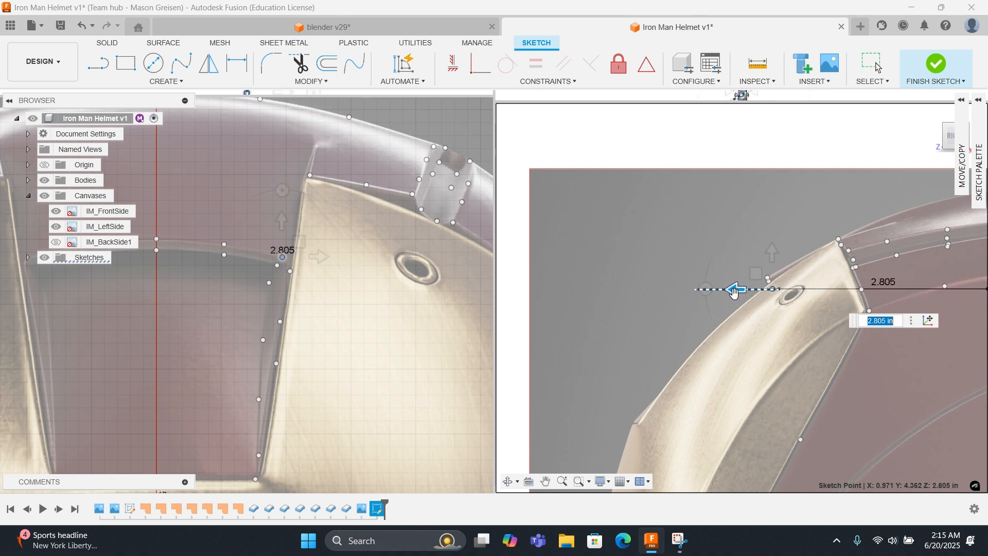
scroll(735, 294, "up", 5)
scroll(734, 292, "up", 5)
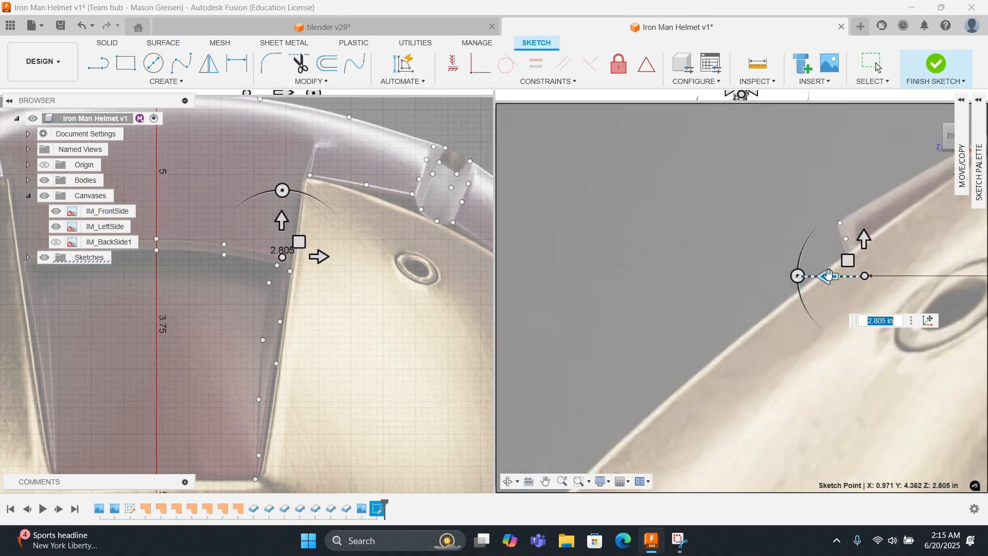
left_click_drag(828, 279, 824, 278)
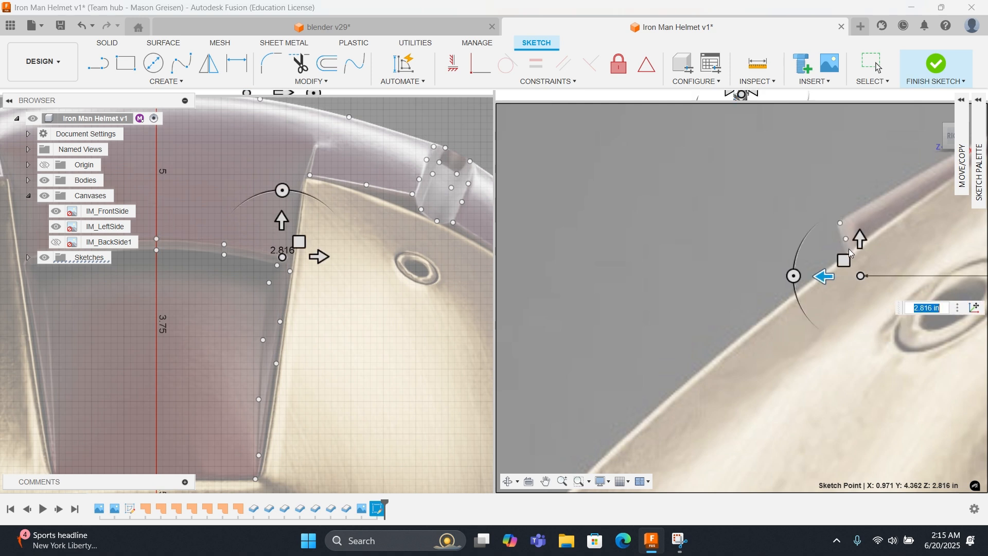
right_click(730, 302)
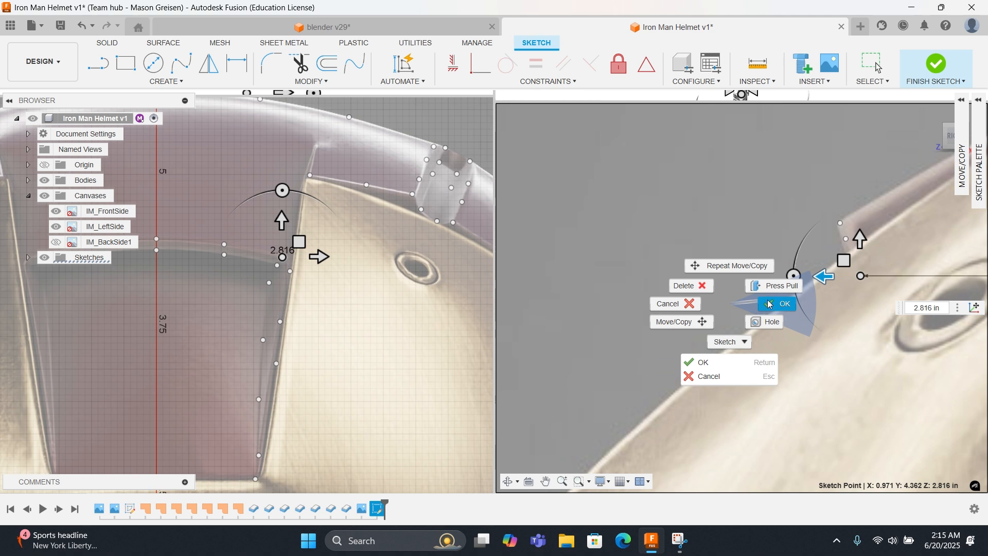
left_click(768, 304)
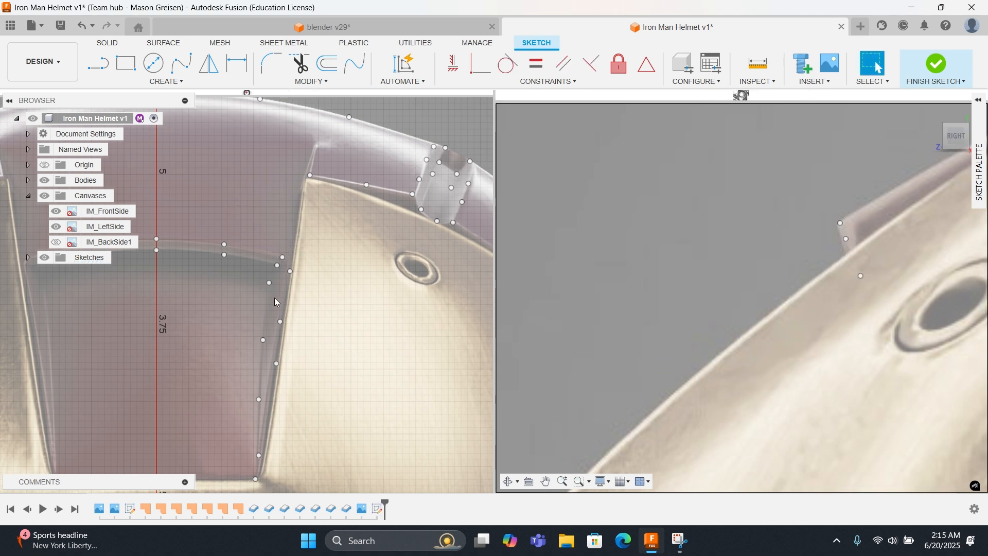
Step: Move the lower centerline point of the forehead recess's top edge 2.872 in along Z, directly below the upper centerline point
left_click(158, 250)
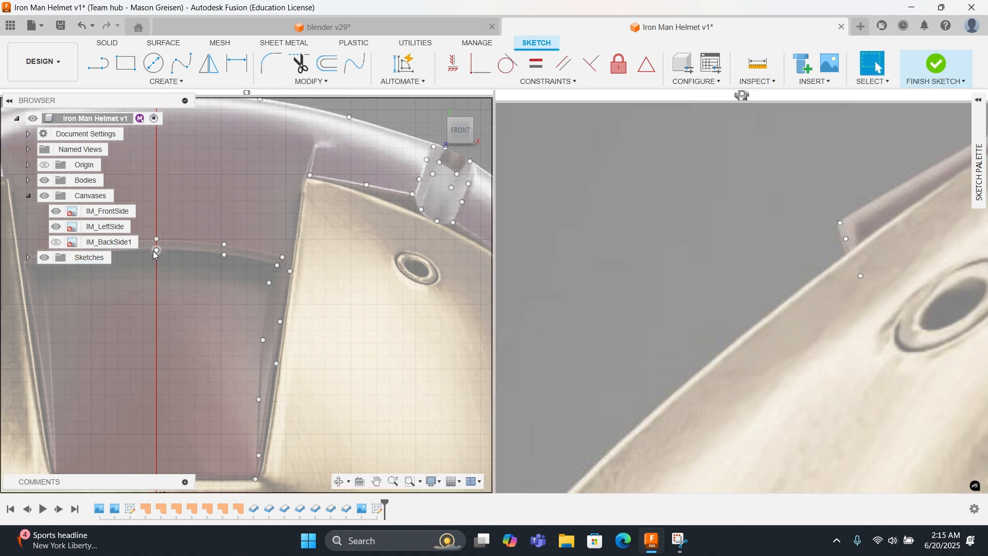
right_click(171, 261)
left_click(177, 224)
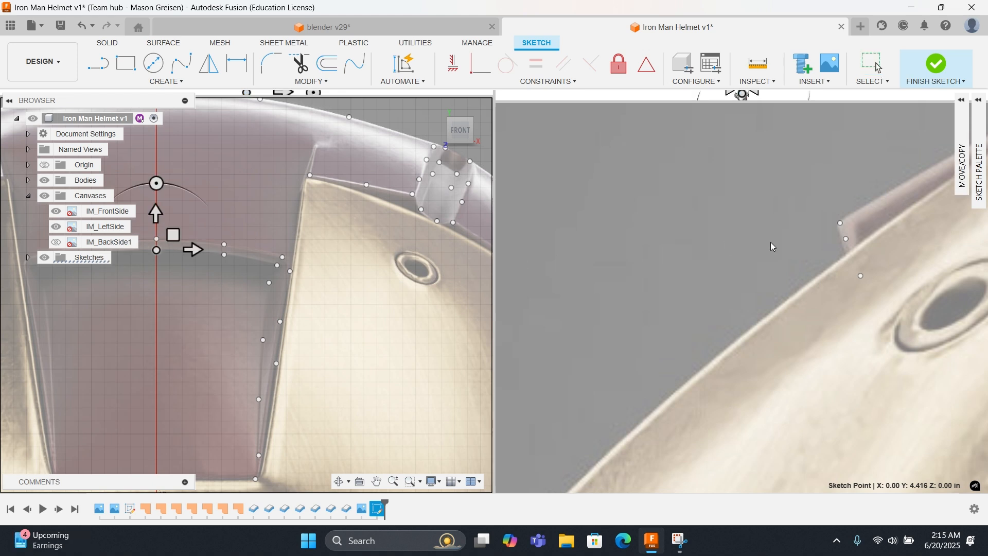
scroll(753, 291, "down", 3)
scroll(754, 295, "down", 2)
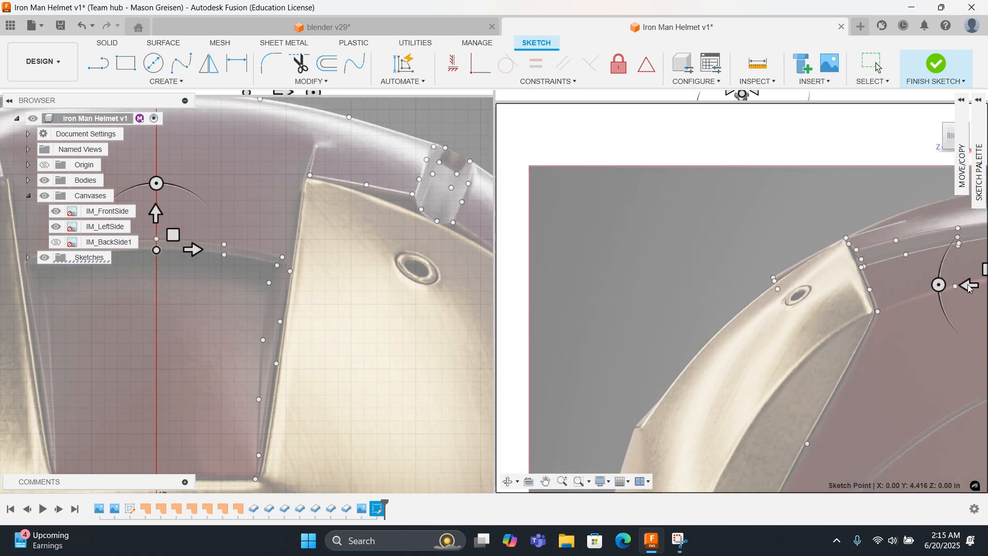
mouse_move(969, 289)
left_mouse_down()
mouse_move(736, 289)
mouse_move(747, 288)
left_mouse_up()
scroll(748, 282, "up", 5)
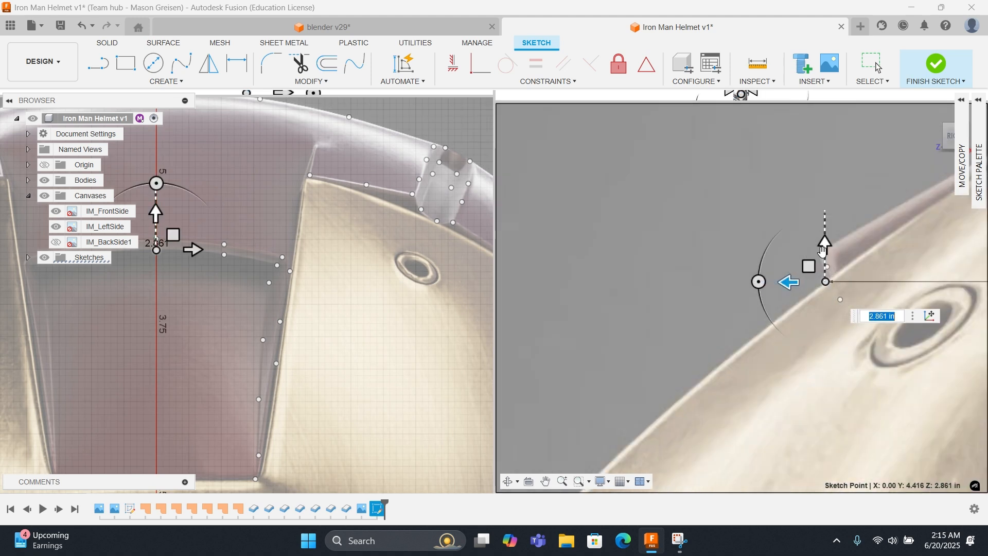
left_click_drag(789, 281, 782, 284)
right_click(779, 325)
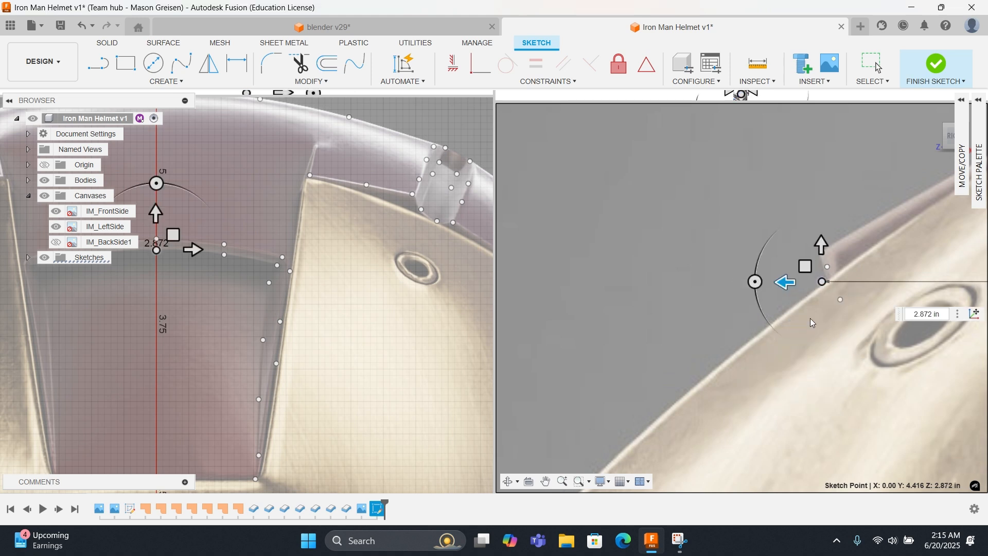
left_click(811, 323)
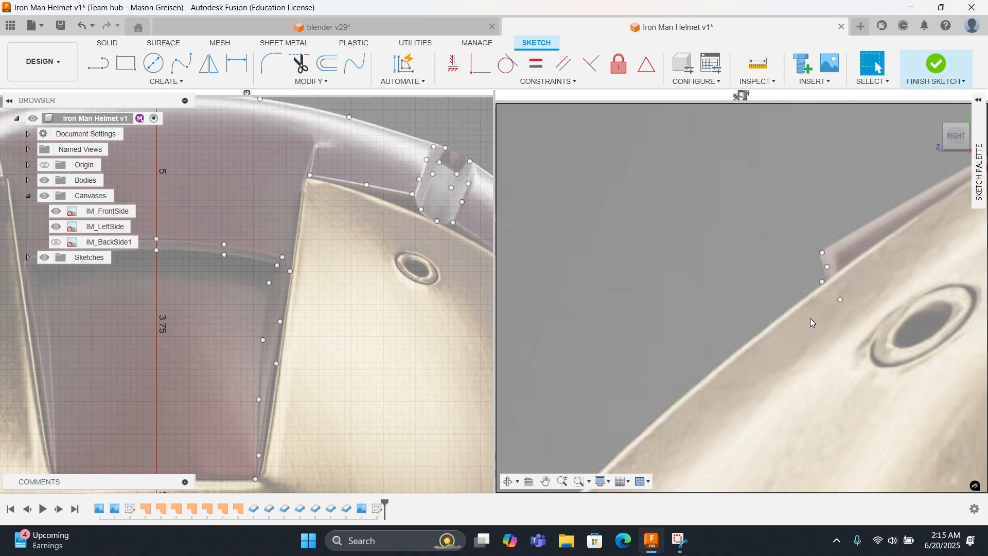
Step: Move the lower middle point of the forehead recess's top edge 2.852 in along Z in the side view
right_click(227, 256)
key("Escape")
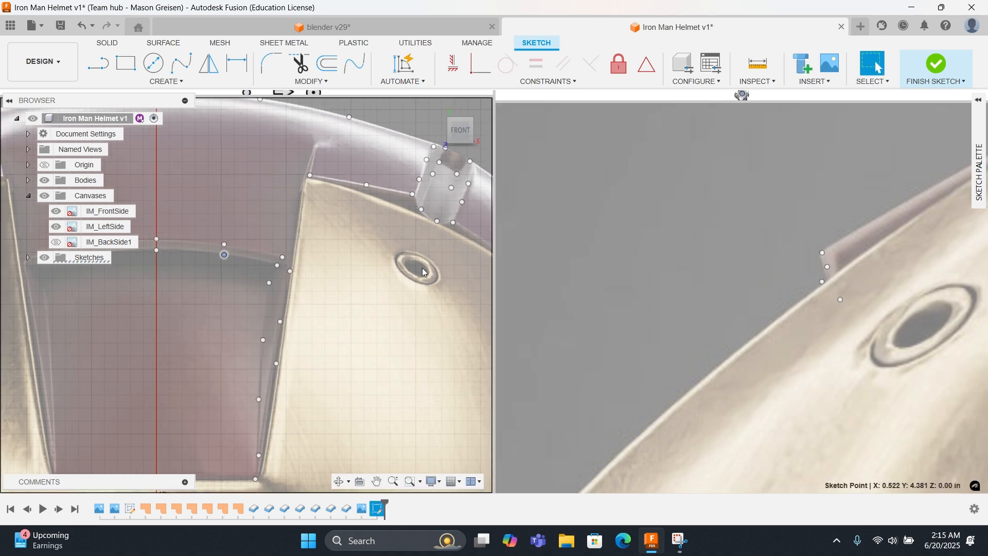
key("m")
scroll(807, 304, "down", 5)
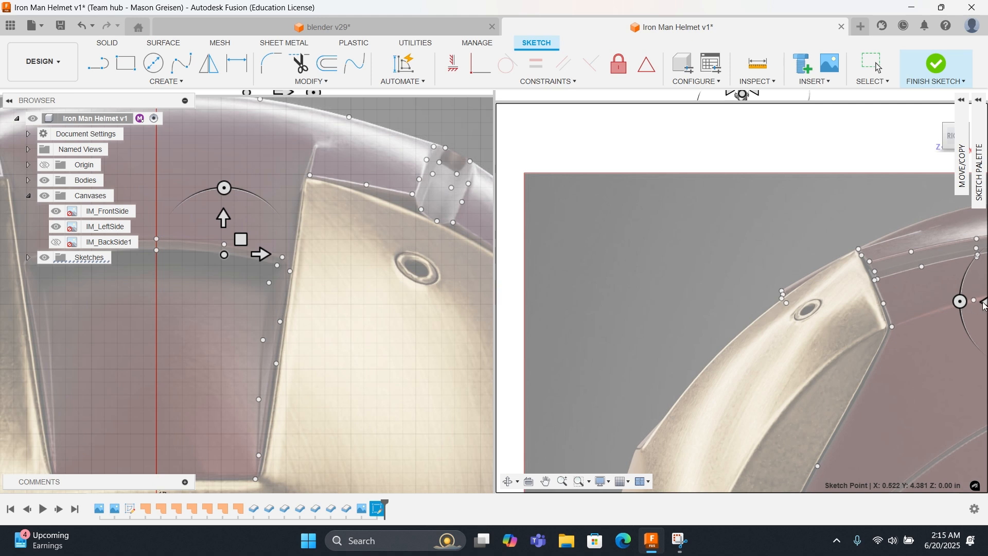
scroll(878, 323, "down", 2)
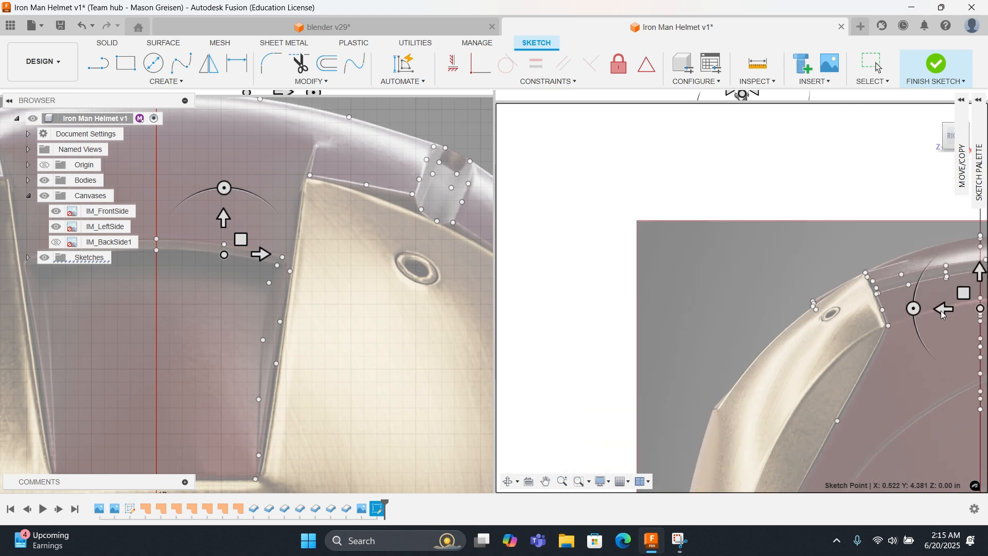
left_click_drag(943, 312, 774, 314)
scroll(788, 319, "up", 6)
middle_click_drag(788, 319, 620, 338)
left_click_drag(711, 290, 721, 296)
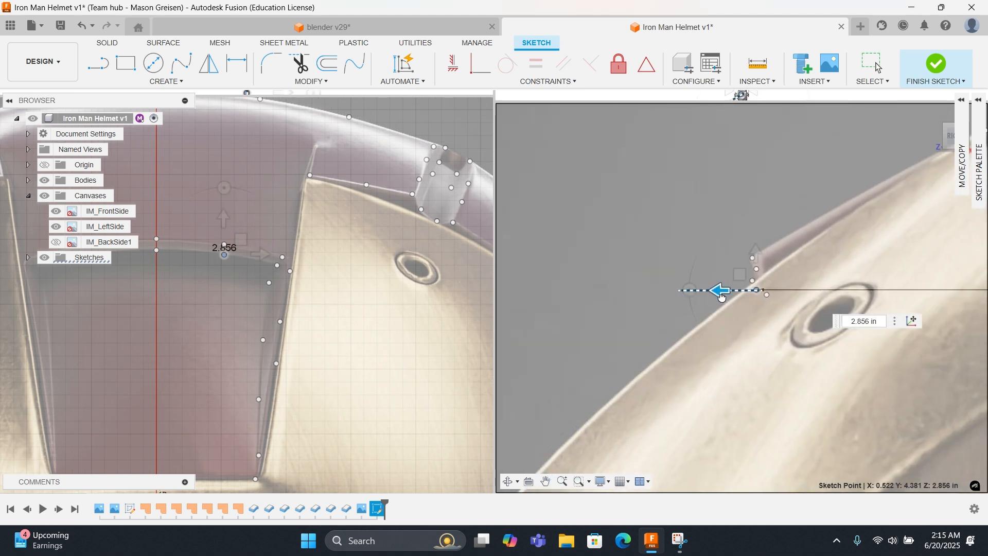
left_click_drag(722, 300, 722, 300)
right_click(788, 298)
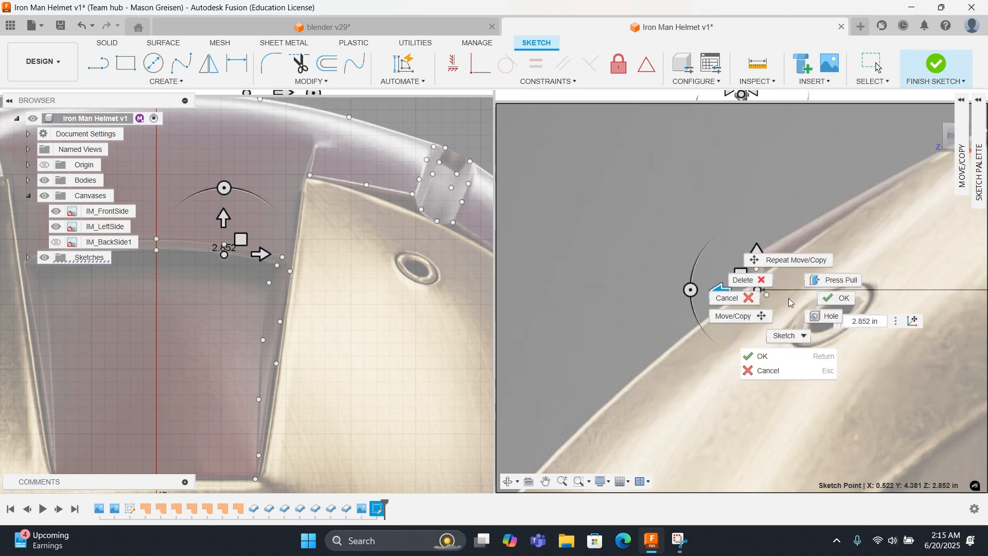
left_click(845, 302)
scroll(770, 284, "up", 5)
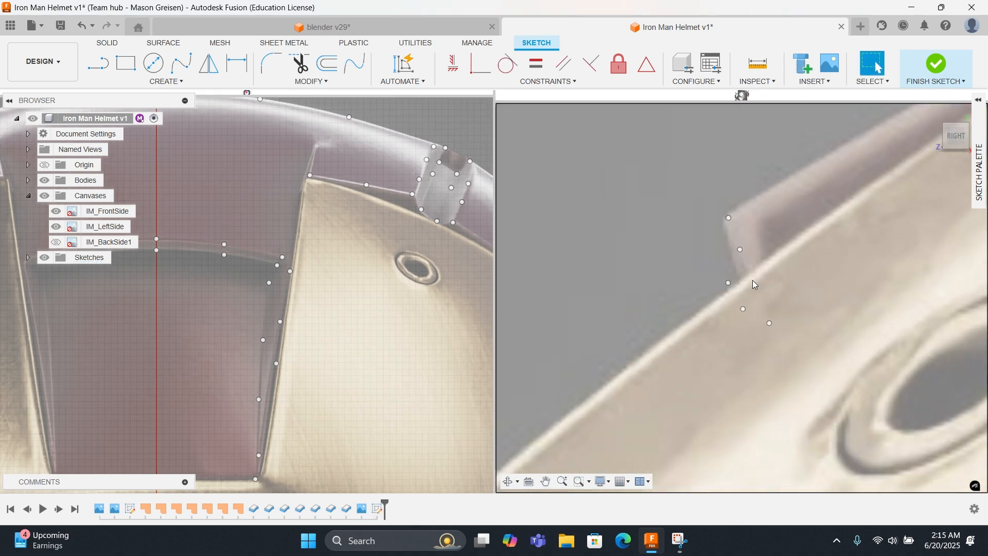
scroll(696, 337, "down", 2)
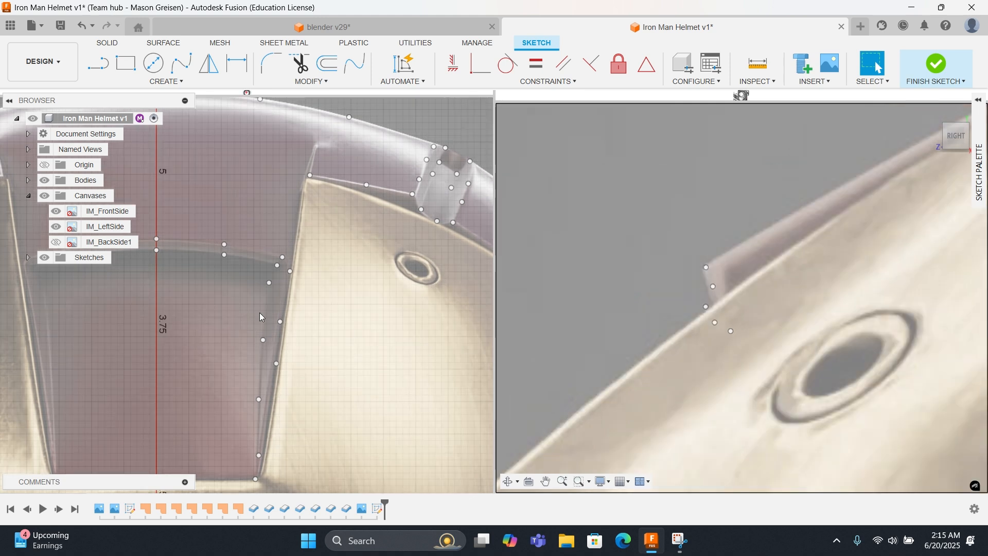
Step: Move the lower corner point of the forehead recess's top edge along Z to sit just below the placed top-edge points
left_click(276, 264)
left_click(277, 266)
right_click(321, 232)
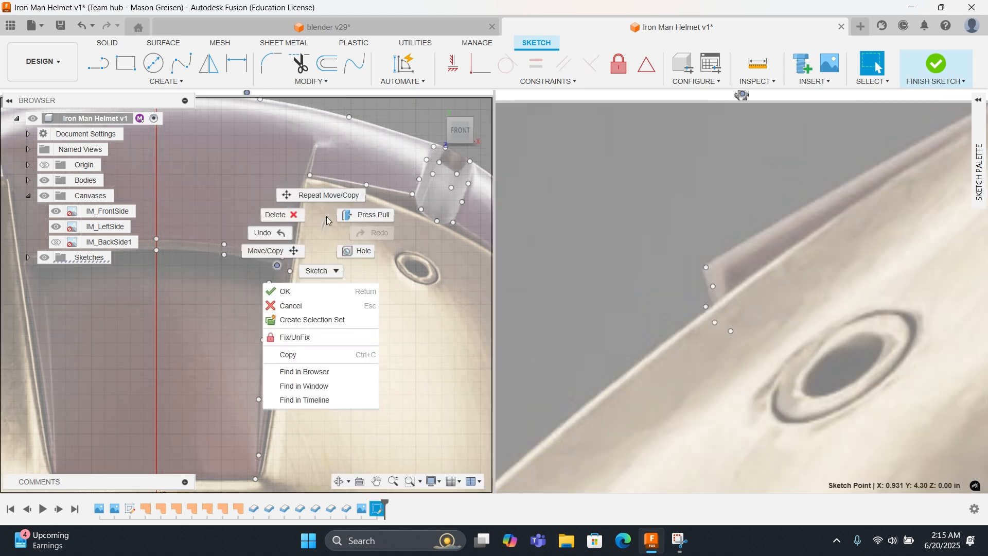
left_click(329, 195)
scroll(685, 339, "down", 5)
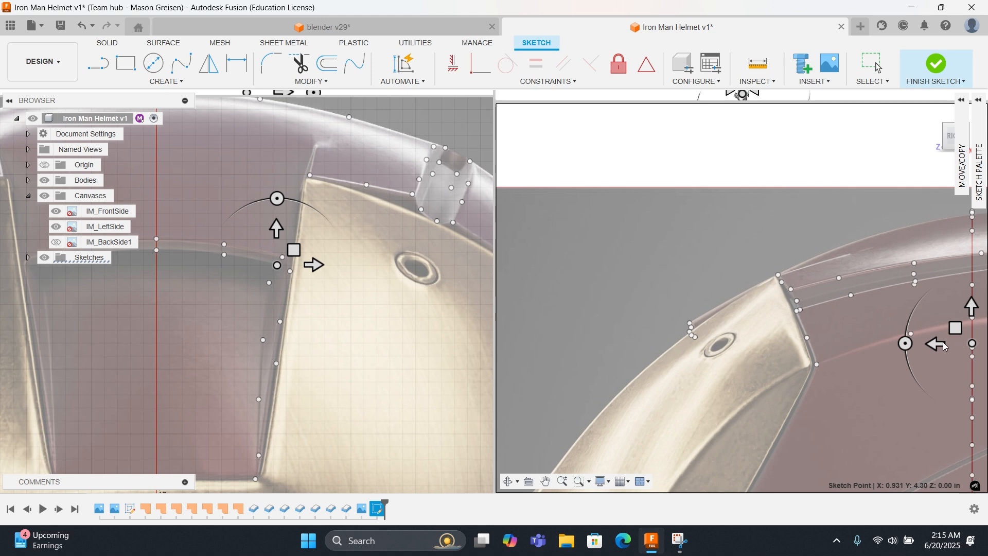
left_click_drag(937, 348, 658, 358)
right_click(645, 313)
left_click(615, 351)
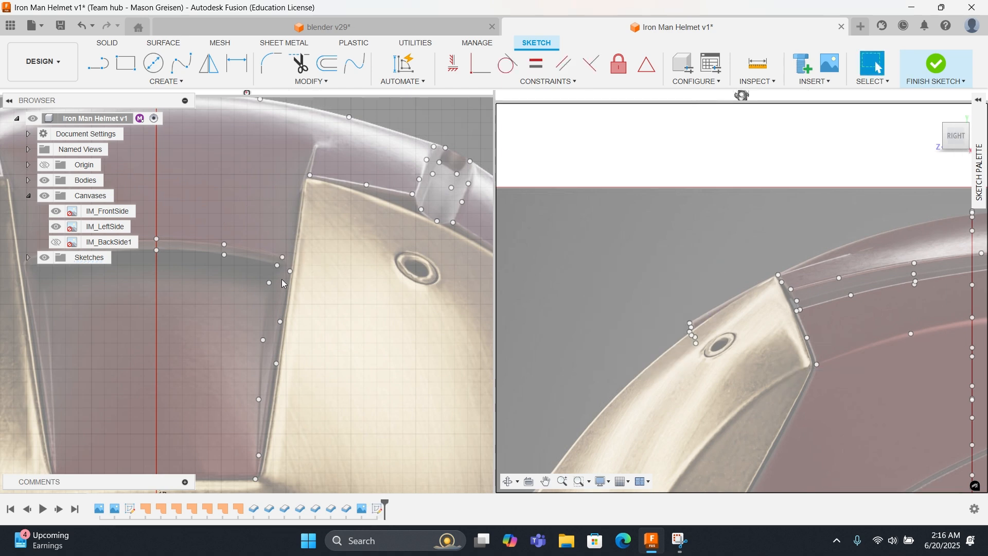
Step: Move the topmost point of the forehead recess's outer side edge along Z to just inside the faceplate's front outline in the side view
scroll(330, 292, "down", 3)
scroll(309, 283, "up", 3)
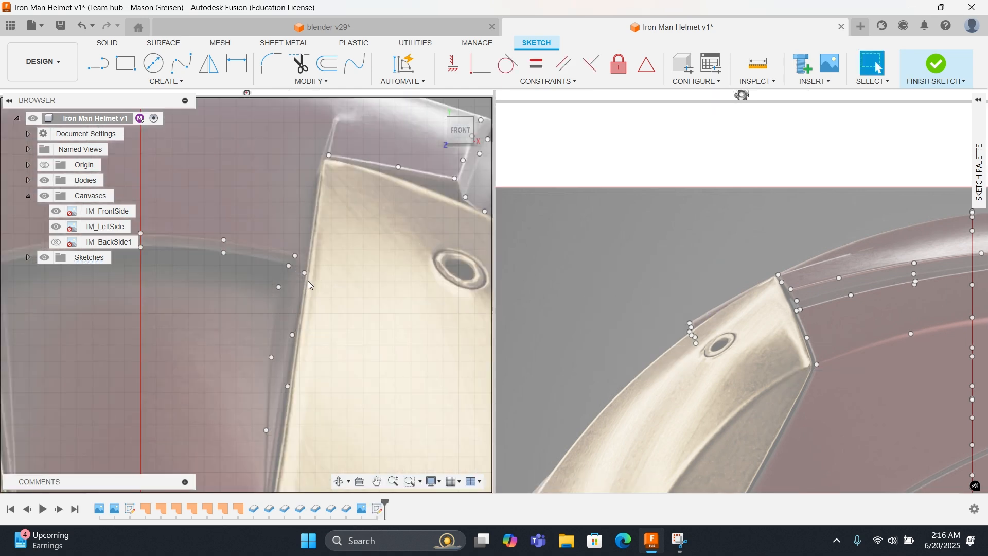
right_click(304, 276)
left_click(320, 226)
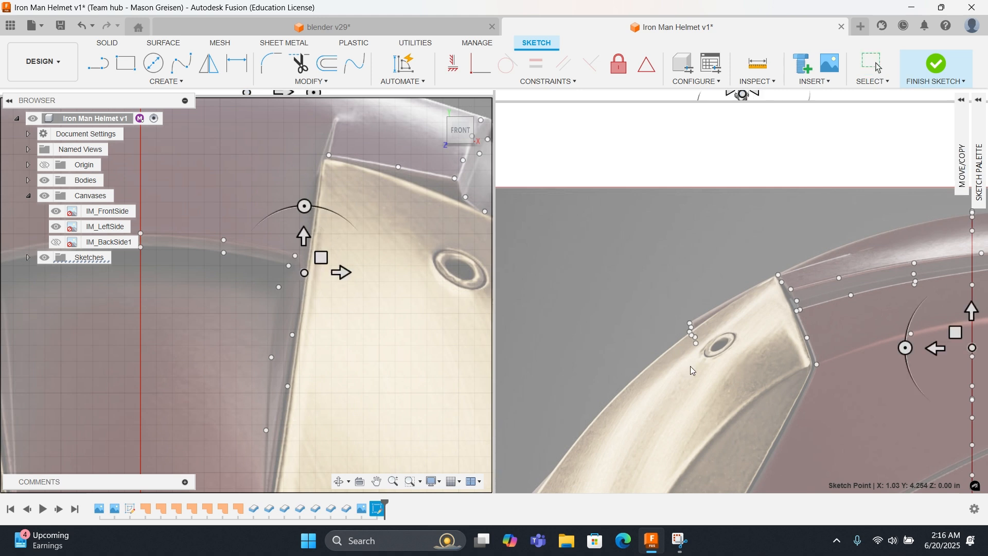
left_click_drag(937, 350, 634, 361)
scroll(644, 359, "up", 6)
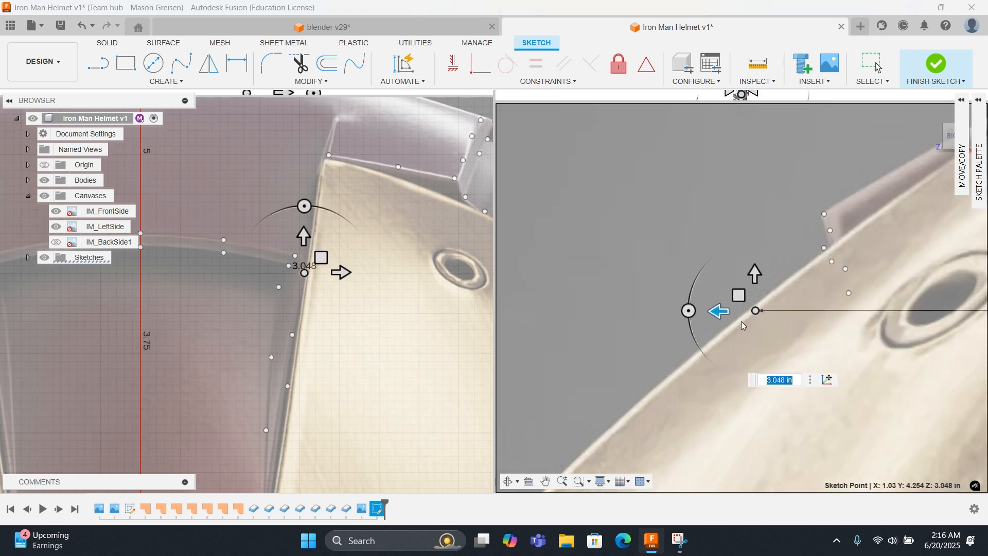
left_click_drag(717, 310, 711, 317)
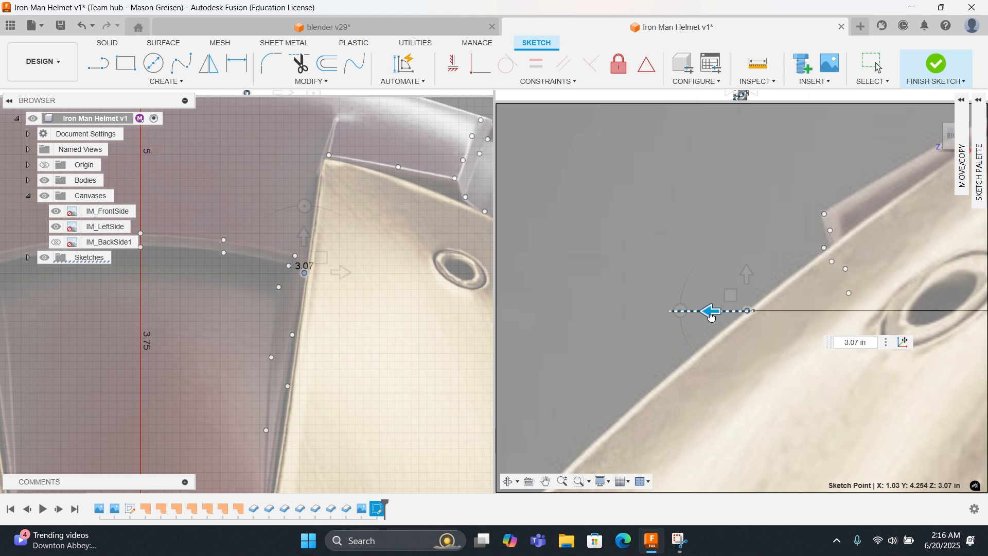
left_click_drag(712, 316, 711, 316)
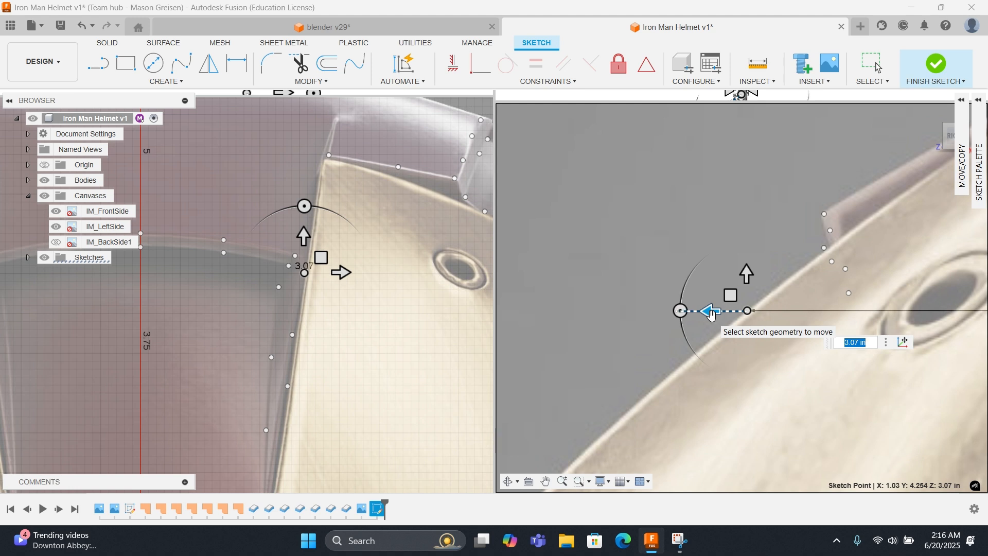
mouse_move(711, 315)
left_mouse_down()
mouse_move(744, 320)
mouse_move(735, 320)
left_mouse_up()
right_click(735, 320)
left_click(707, 309)
Step: Move the second point down the forehead recess's outer side edge about 3.42 in along Z toward the faceplate's front outline
key("q")
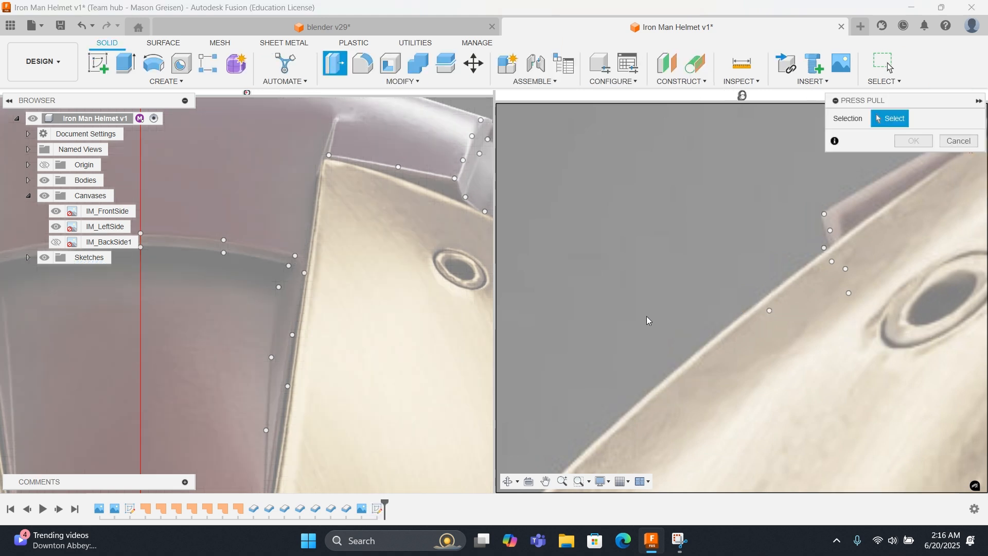
left_click(953, 141)
left_click(292, 334)
right_click(609, 268)
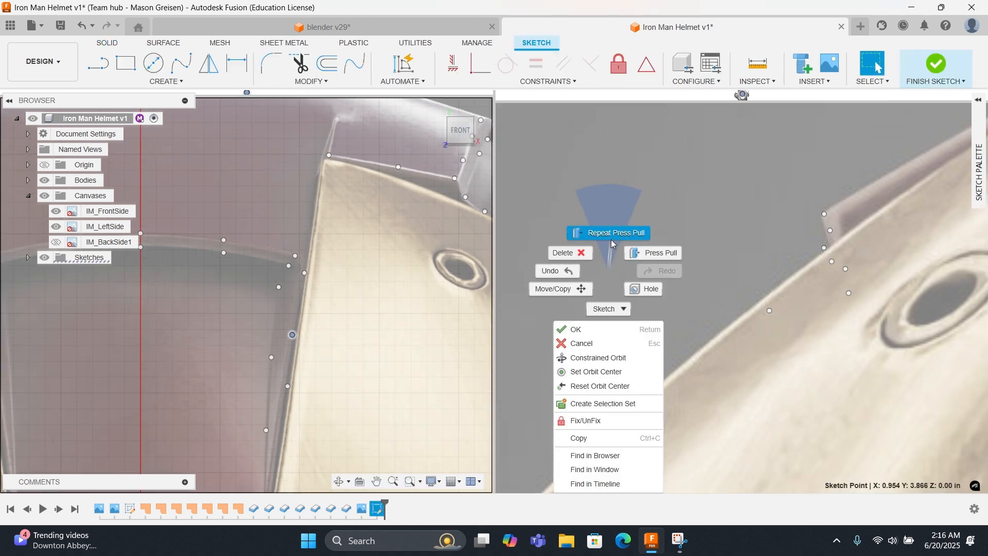
left_click(554, 289)
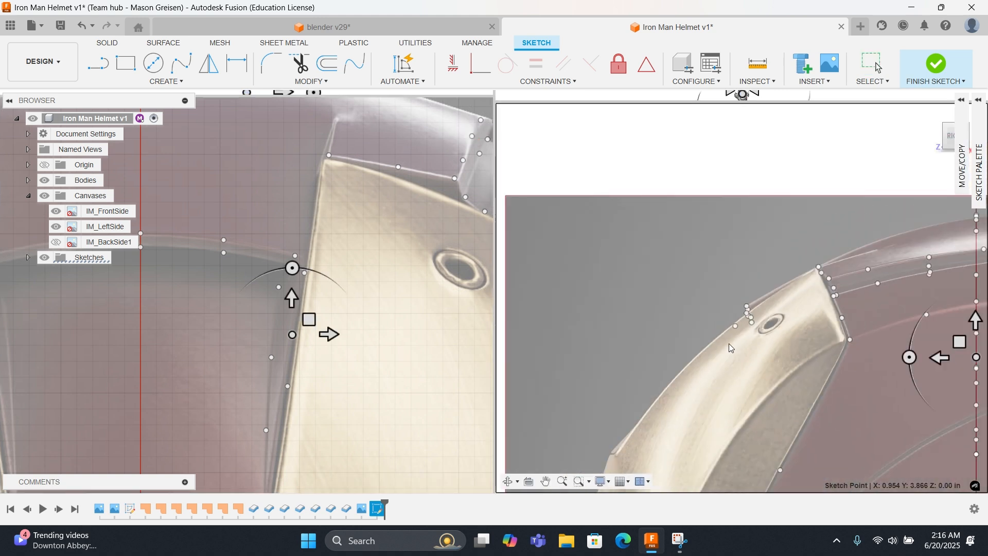
left_click_drag(927, 355, 665, 355)
middle_click_drag(658, 371, 689, 287)
scroll(374, 369, "down", 1)
middle_click_drag(375, 369, 394, 300)
scroll(393, 301, "down", 5)
right_click(608, 311)
left_click(637, 312)
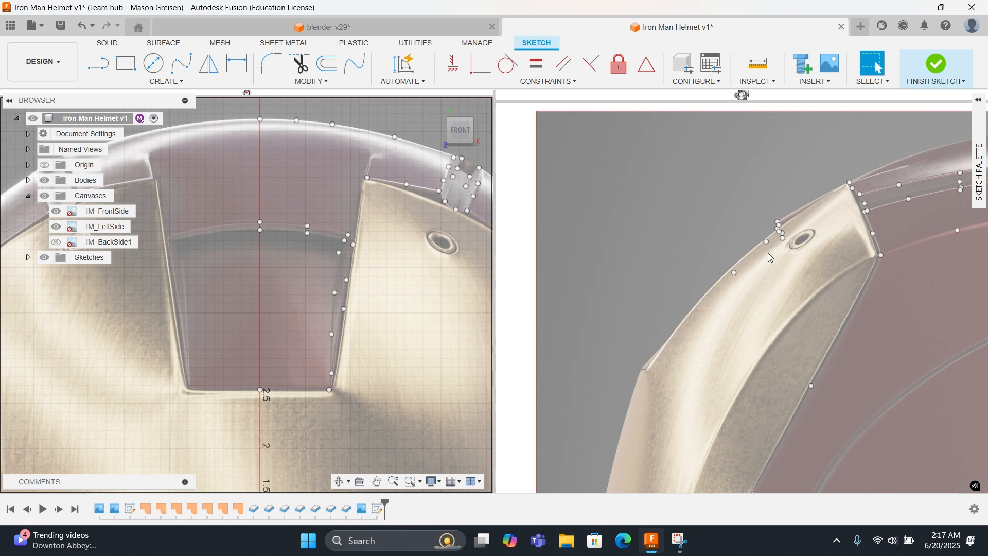
Step: Nudge the second outer side edge point slightly farther forward along Z to just inside the faceplate's front outline
scroll(767, 255, "up", 5)
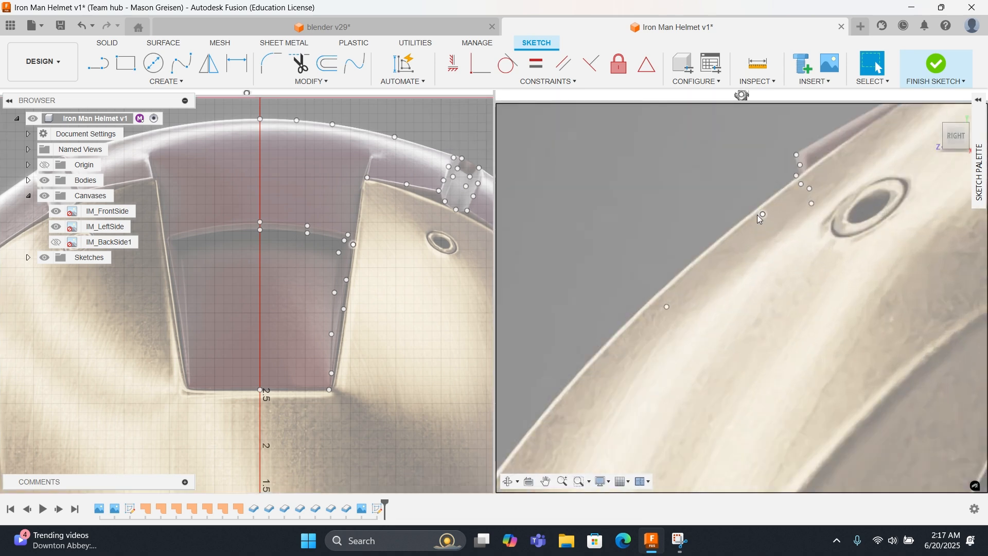
right_click(667, 306)
left_click(664, 274)
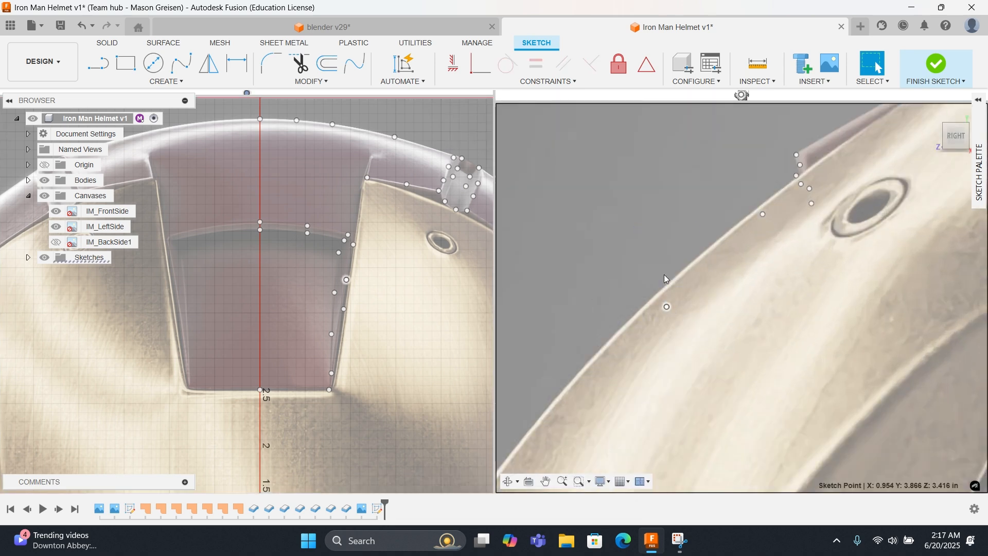
left_click_drag(626, 310, 616, 310)
right_click(588, 268)
left_click(623, 272)
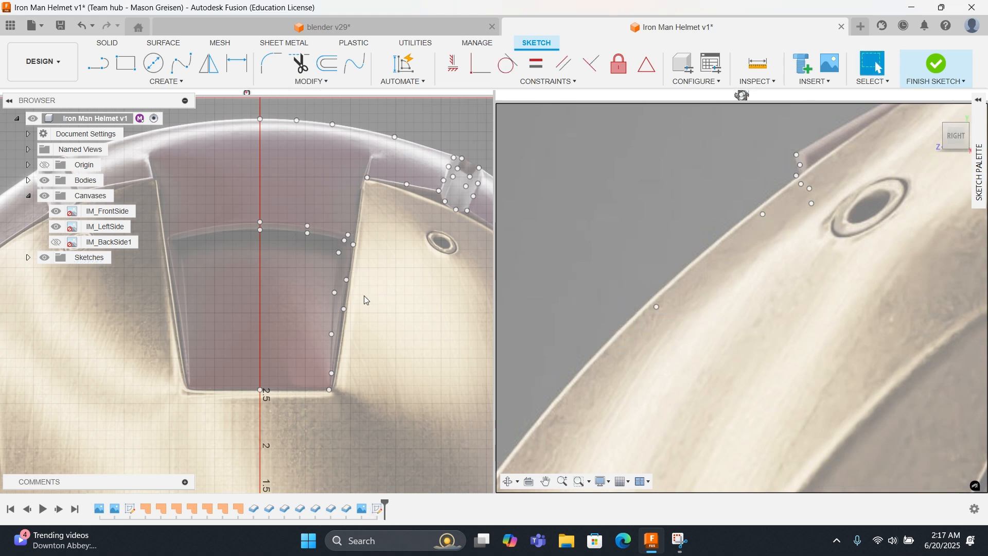
Step: Move the third point down the forehead recess's outer side edge along Z to just inside the faceplate's front outline
key("m")
right_click(655, 271)
left_click(651, 232)
scroll(661, 303, "down", 5)
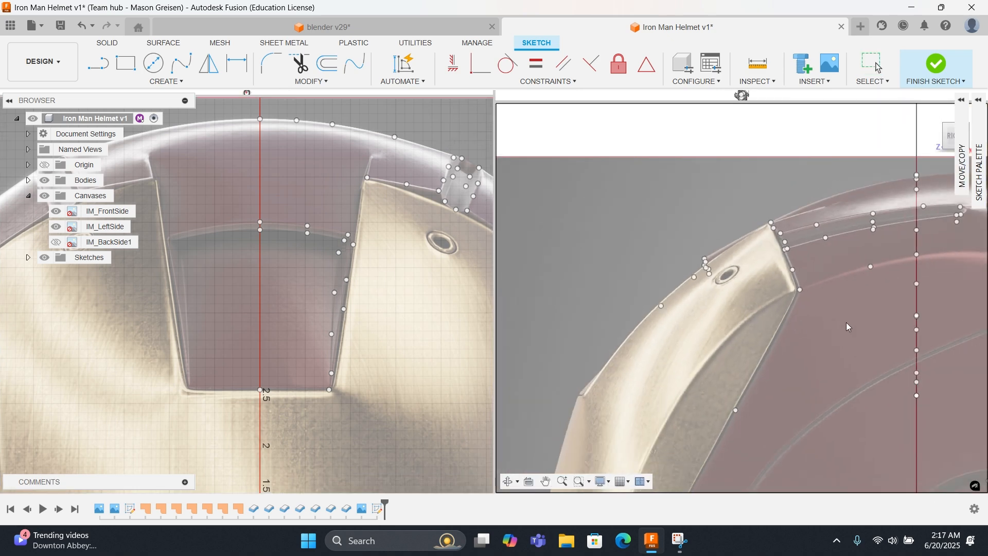
left_click(344, 308)
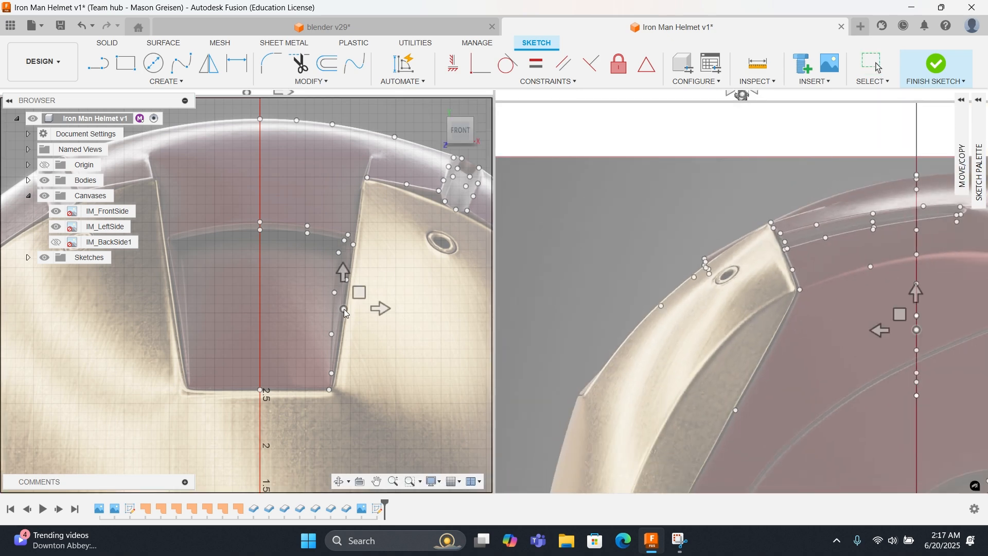
left_click_drag(881, 331, 579, 332)
scroll(579, 331, "up", 3)
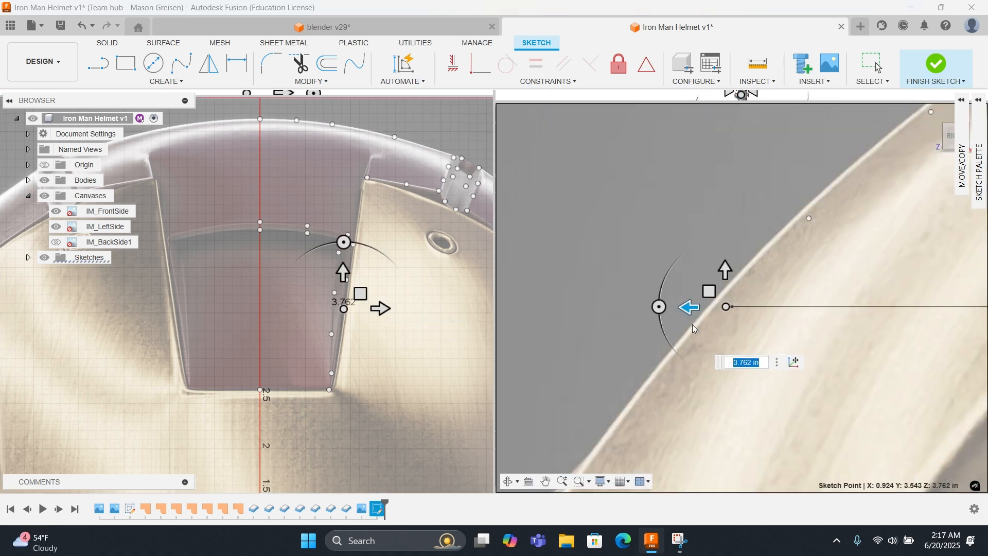
left_click_drag(685, 304, 679, 305)
right_click(625, 286)
left_click(658, 287)
scroll(658, 289, "down", 5)
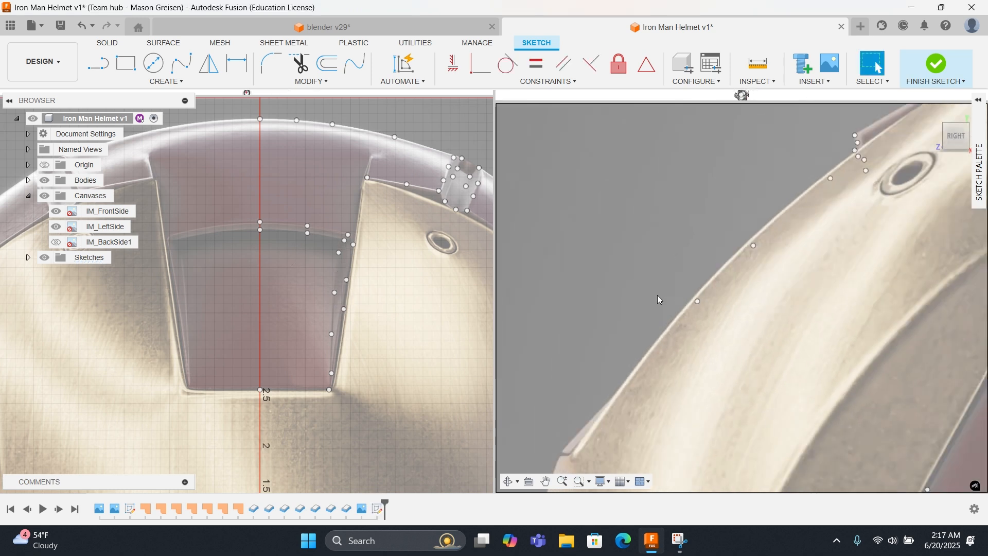
Step: Move the side edge point just above the forehead recess's bottom corner about 4.34 in along Z in the side view
left_click(344, 309)
left_click(331, 373)
right_click(312, 341)
left_click(313, 304)
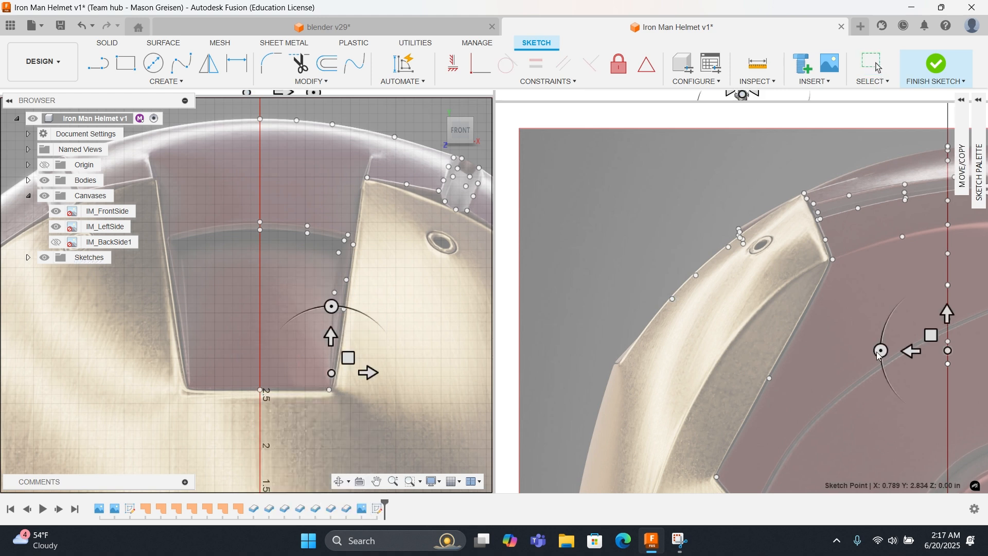
left_click(911, 352)
left_click_drag(911, 353, 594, 355)
scroll(598, 357, "up", 6)
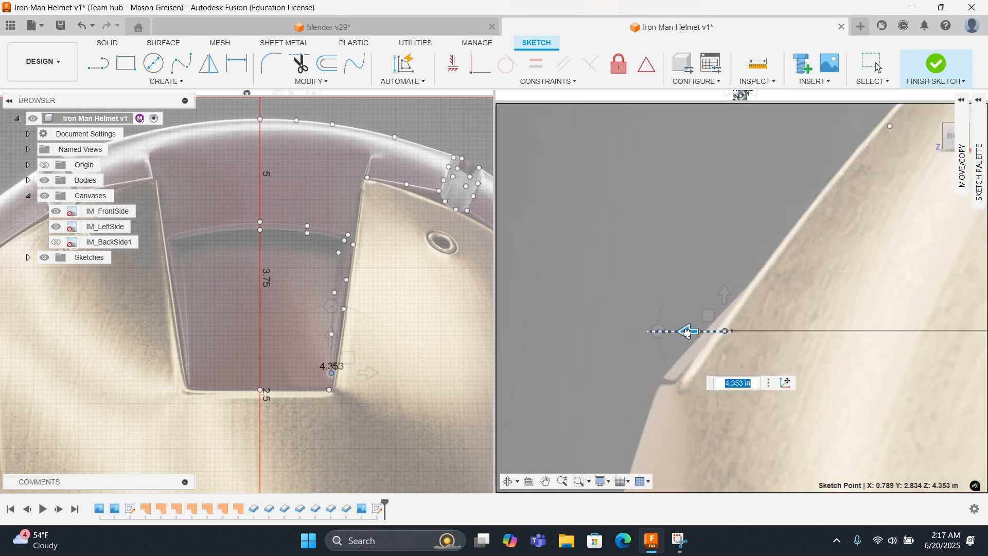
left_click_drag(687, 331, 692, 331)
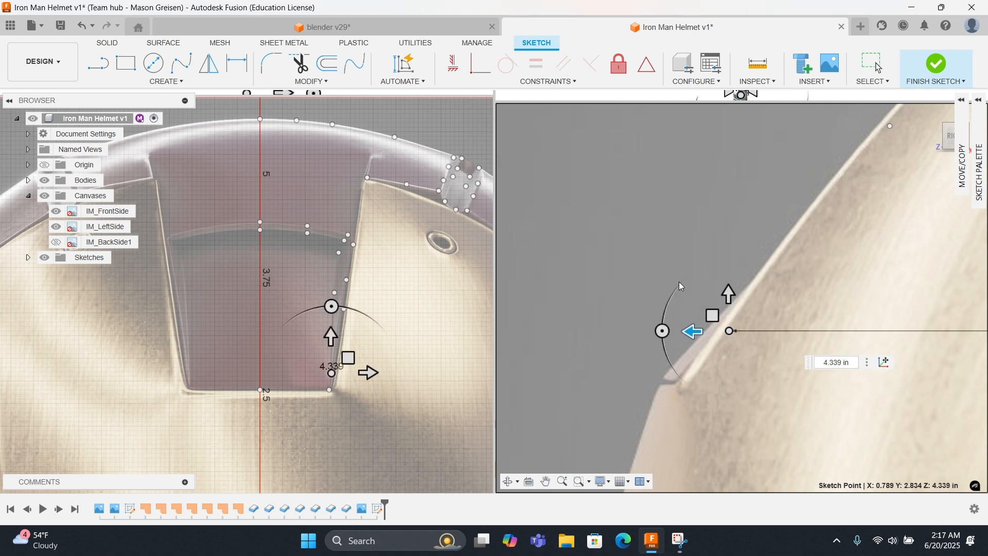
key("Return")
Step: Move the forehead recess's bottom corner point along Z to the inner end of the recess's bottom lip in the side view
left_click(330, 394)
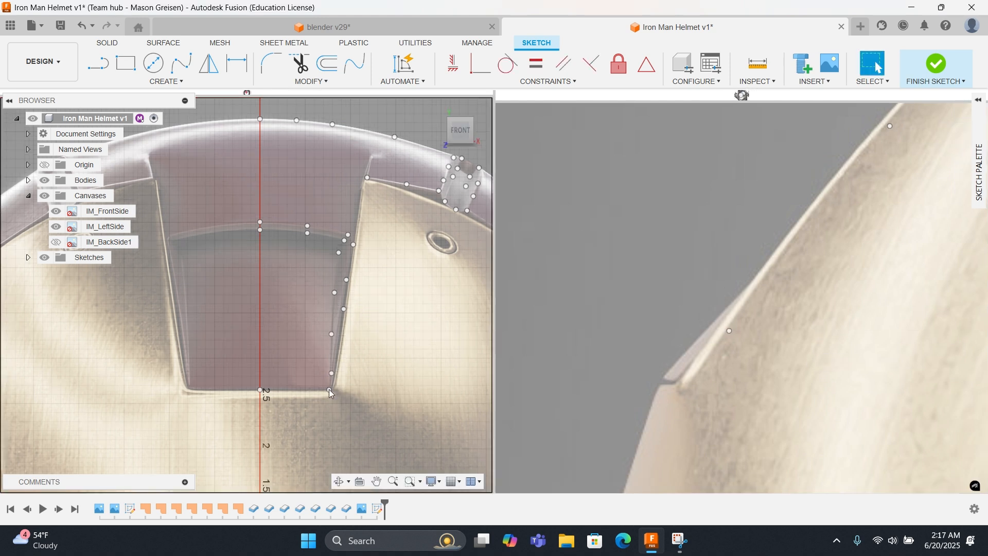
left_click(328, 390)
right_click(534, 311)
key("m")
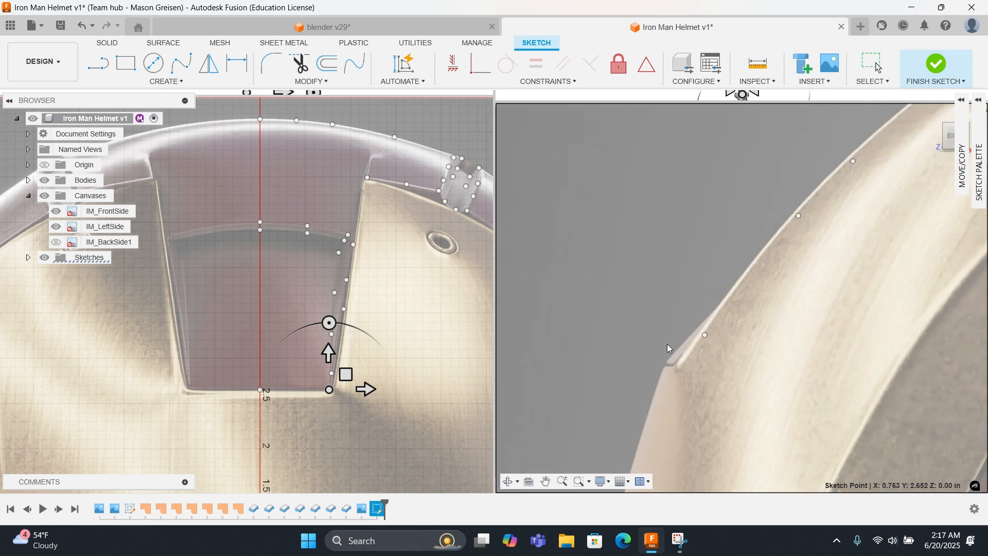
scroll(678, 346, "down", 5)
left_click_drag(832, 353, 673, 354)
scroll(705, 368, "up", 5)
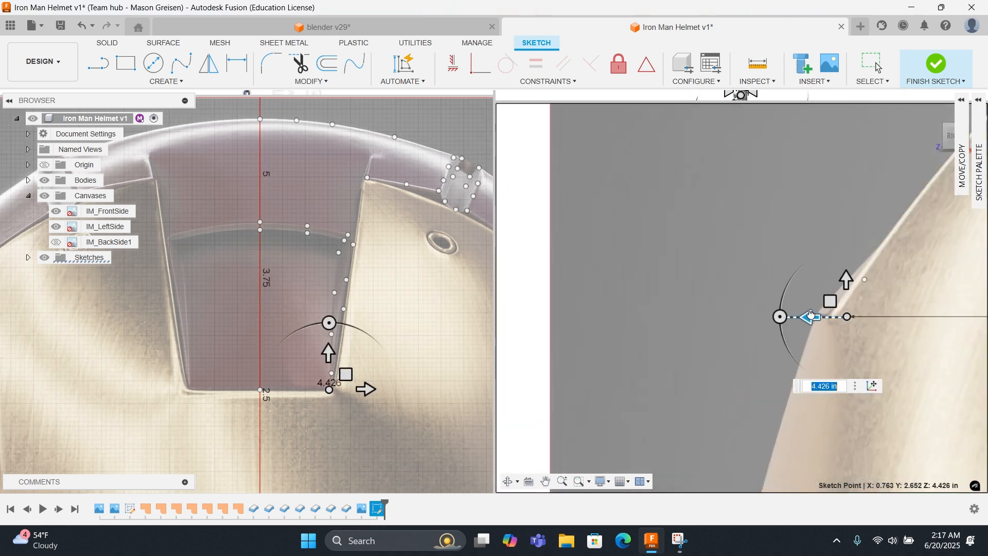
left_click_drag(810, 318, 794, 317)
right_click(697, 284)
left_click(739, 290)
scroll(692, 309, "down", 5)
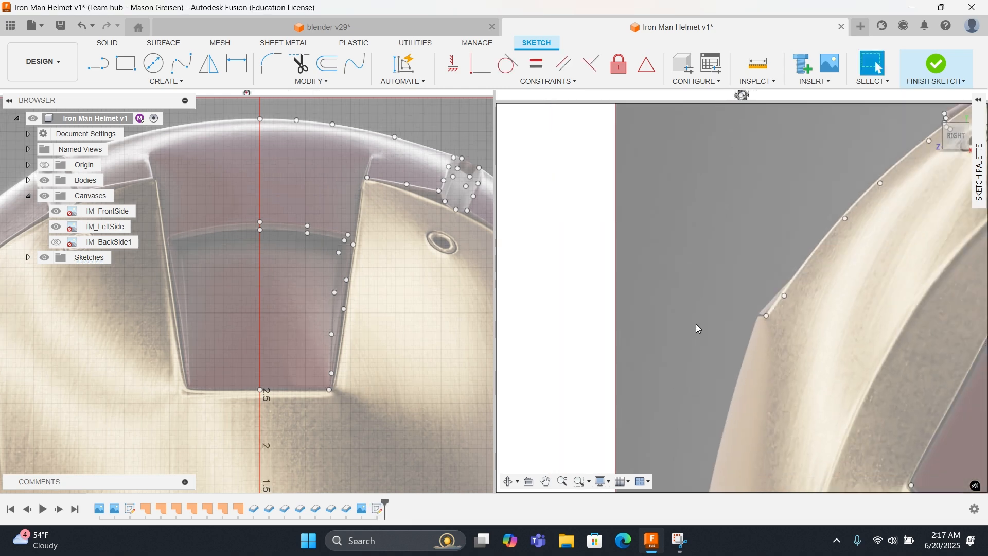
Step: Move the centerline point of the forehead recess's bottom edge along Z to the front tip of the bottom lip in the side view
left_click(261, 389)
right_click(693, 248)
left_click(693, 213)
scroll(784, 318, "down", 5)
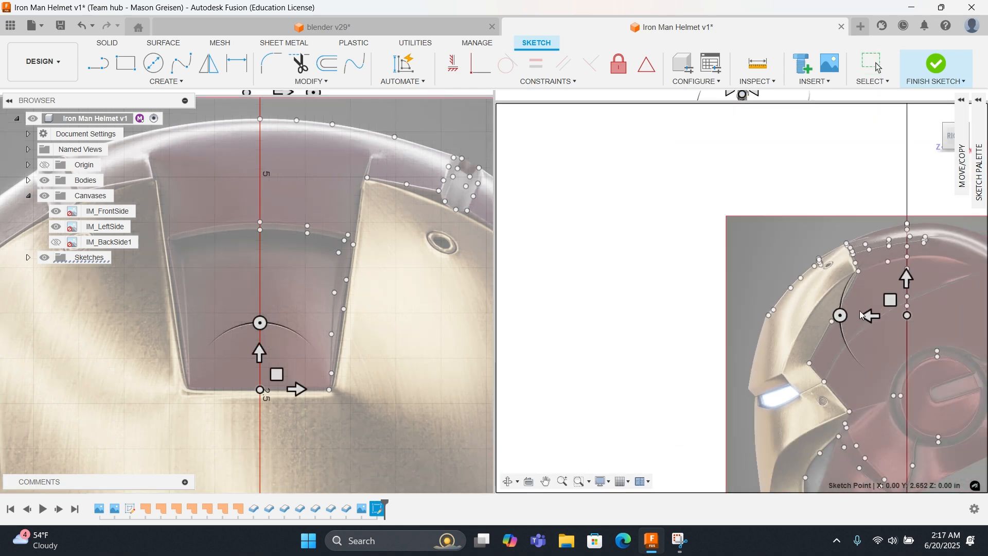
left_click_drag(863, 314, 725, 313)
scroll(729, 313, "up", 8)
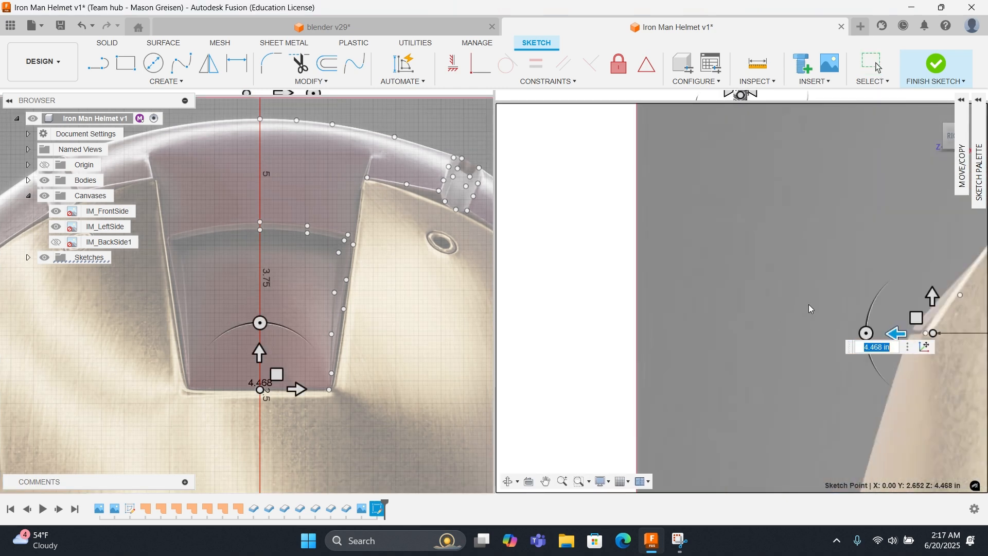
middle_click_drag(809, 308, 624, 306)
left_click_drag(710, 332, 687, 340)
right_click(623, 331)
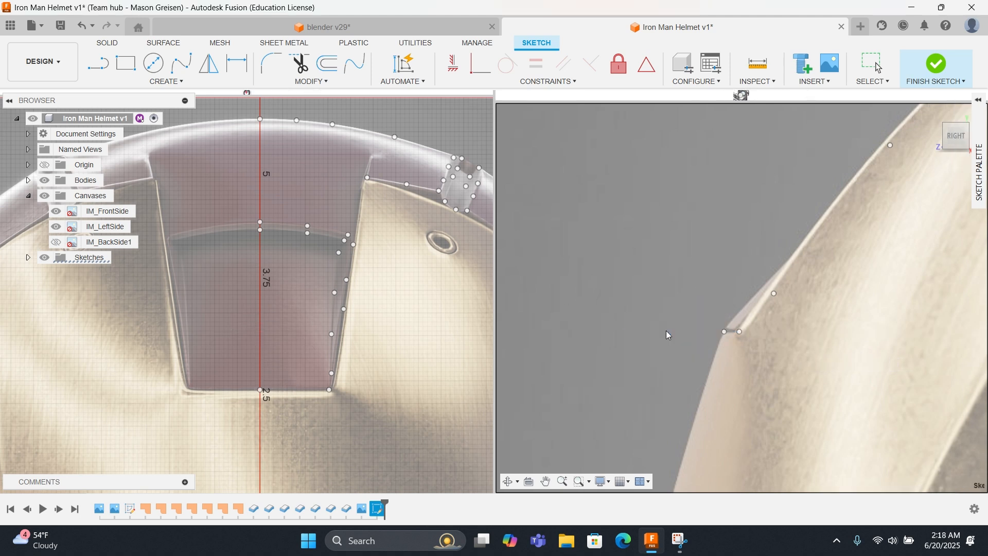
left_click(666, 331)
scroll(666, 331, "down", 2)
scroll(666, 334, "down", 4)
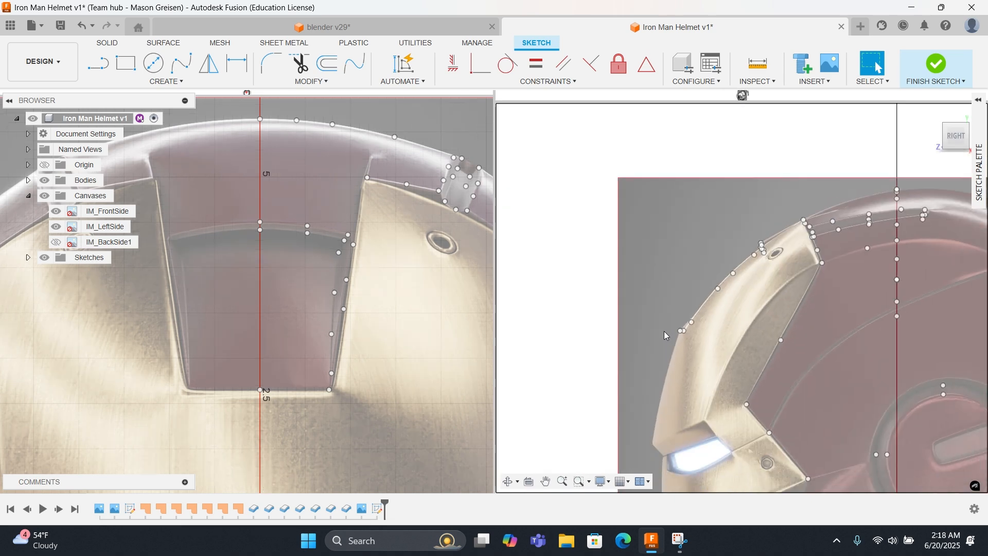
Step: Move the topmost point of the forehead recess's inner side edge about 3.01 in along Z, directly below the topmost outer edge point
left_click(339, 253)
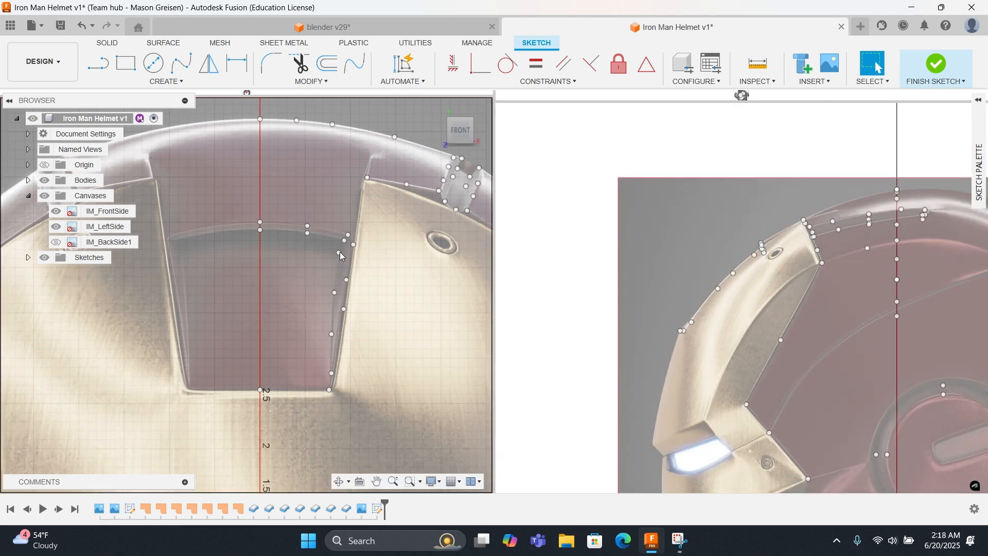
left_click(339, 251)
right_click(594, 232)
left_click(591, 195)
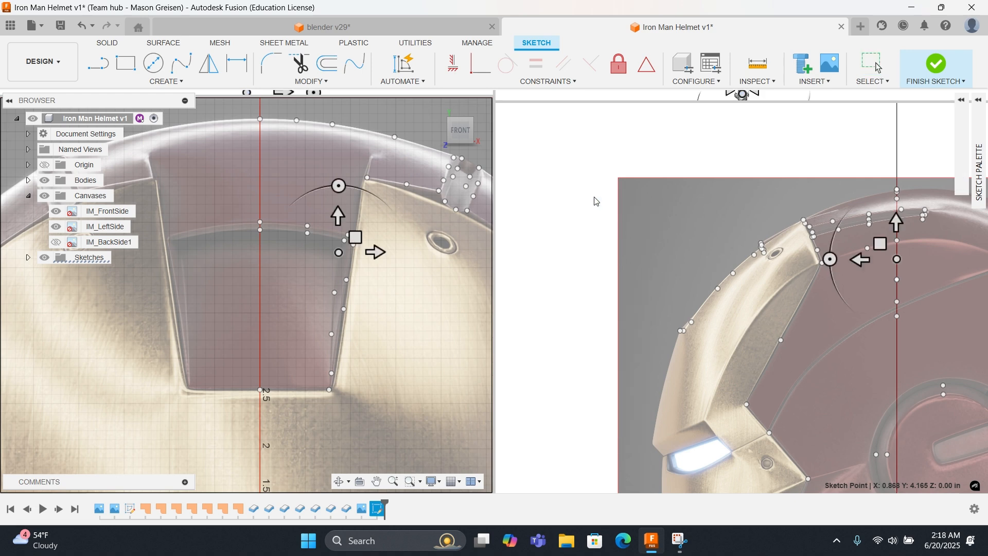
left_click_drag(854, 259, 708, 266)
scroll(708, 266, "up", 4)
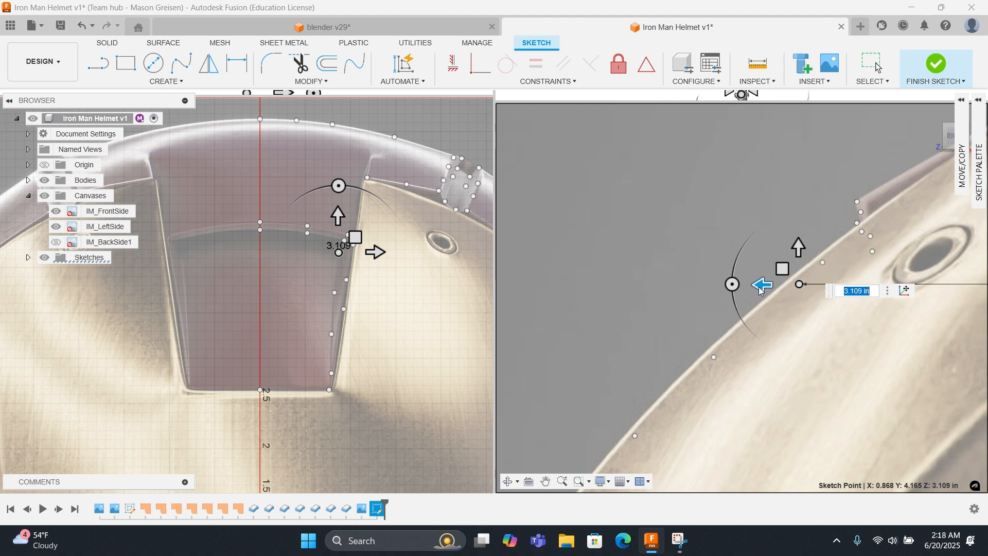
left_click_drag(759, 289, 788, 289)
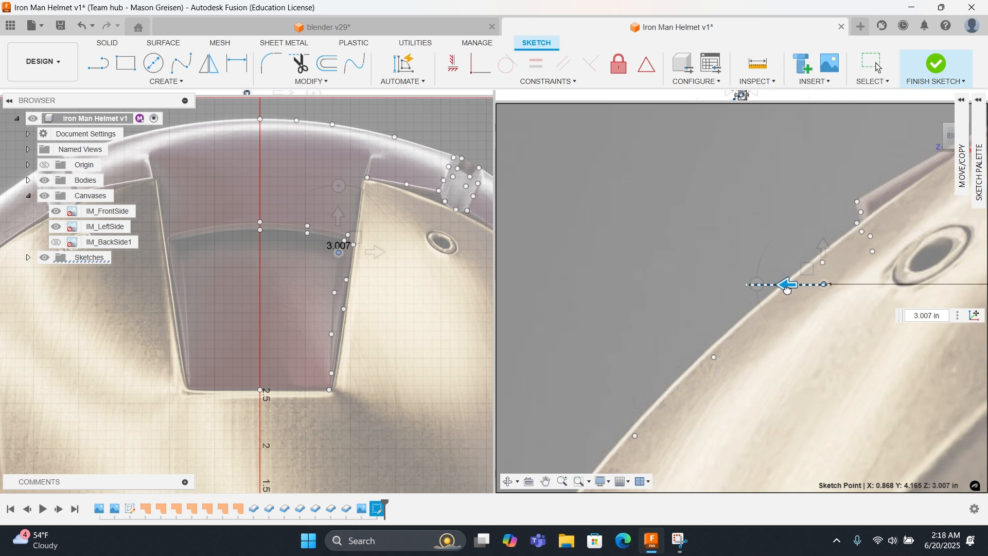
left_click_drag(787, 289, 787, 289)
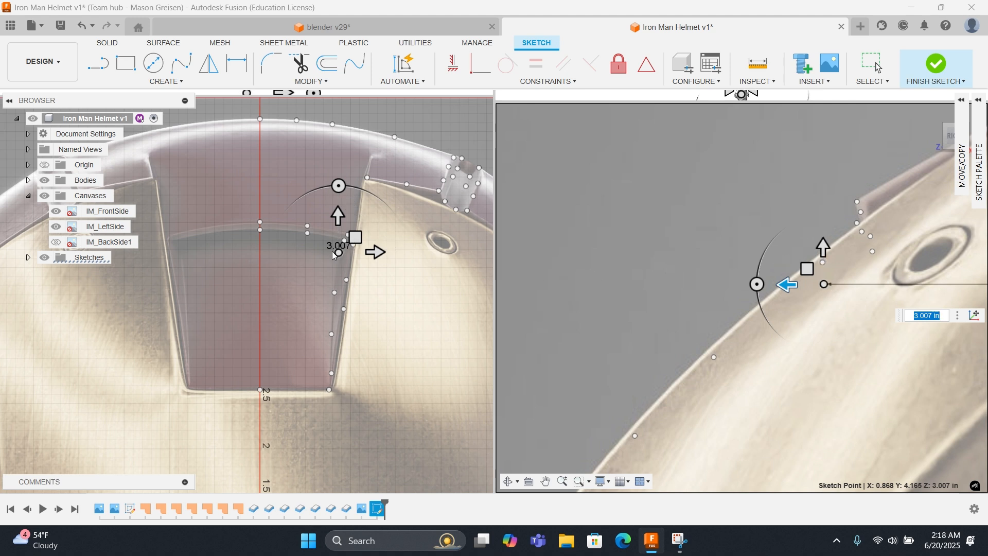
right_click(575, 240)
left_click(613, 237)
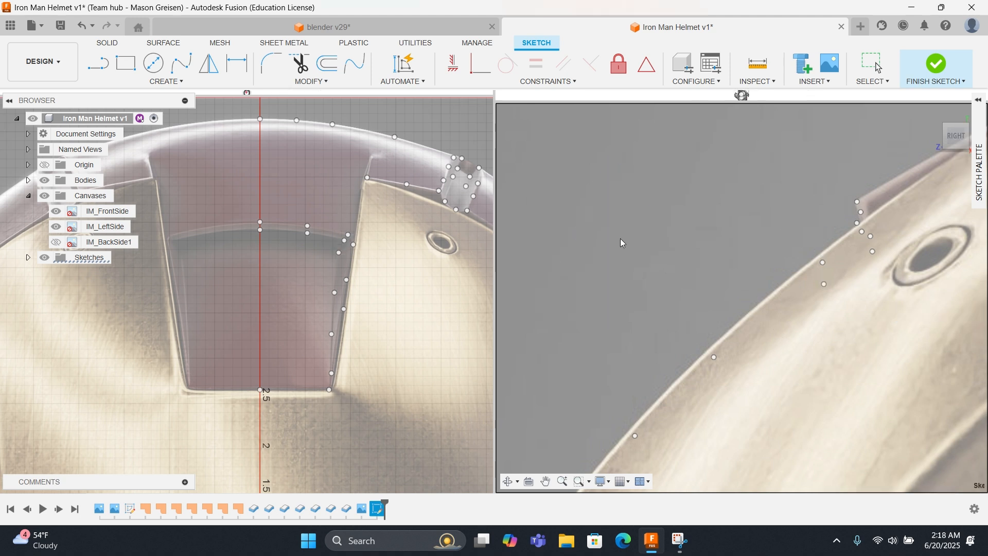
Step: Move the second point down the forehead recess's inner side edge about 3.53 in along Z, slightly inside the faceplate's front outline
left_click(334, 292)
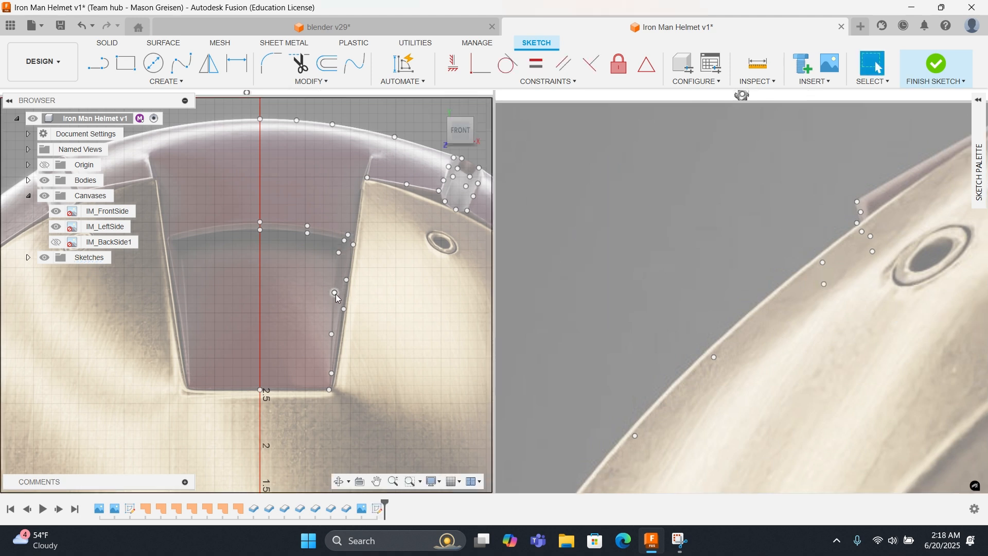
right_click(569, 253)
left_click(565, 225)
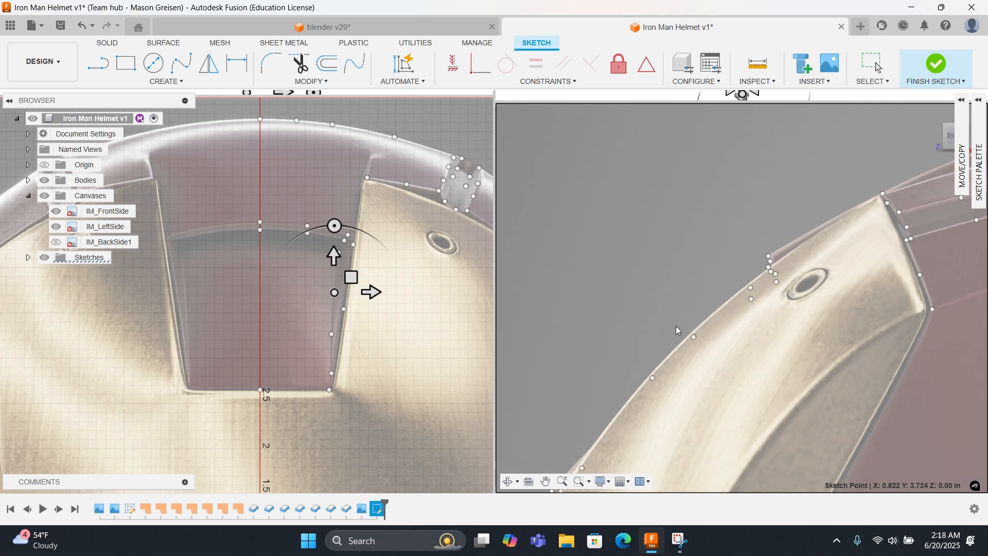
left_click_drag(900, 342, 642, 346)
scroll(641, 346, "up", 3)
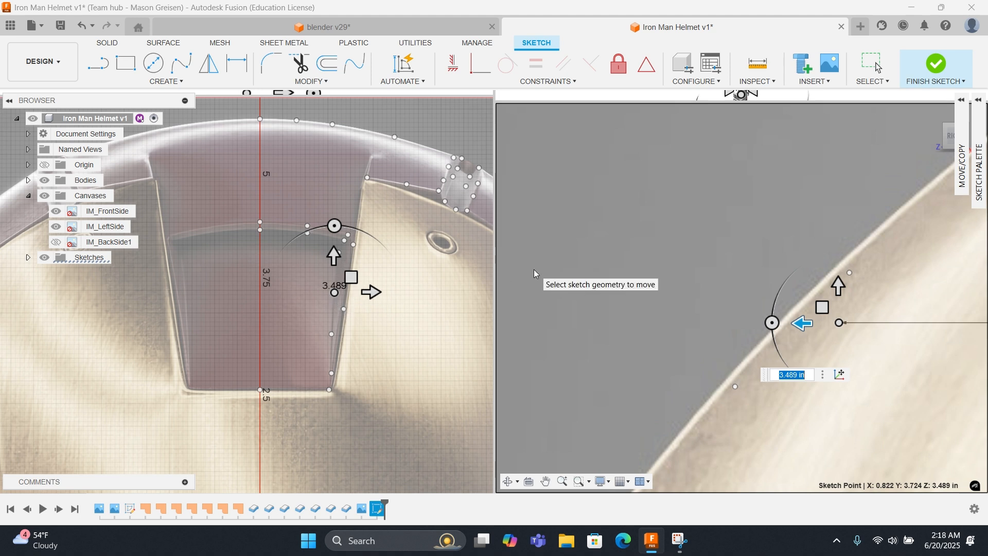
scroll(404, 272, "up", 3)
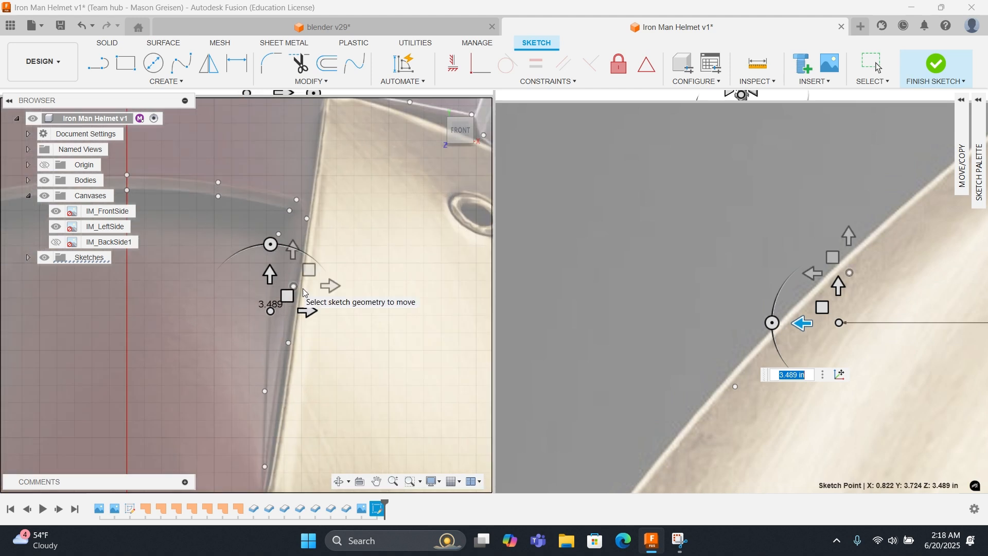
left_click_drag(803, 323, 787, 324)
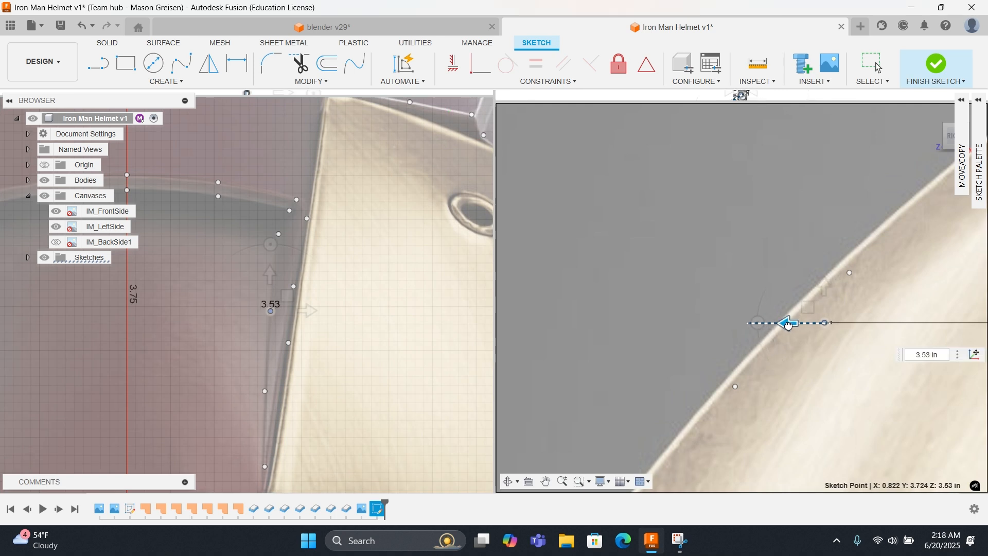
left_click_drag(788, 324, 788, 323)
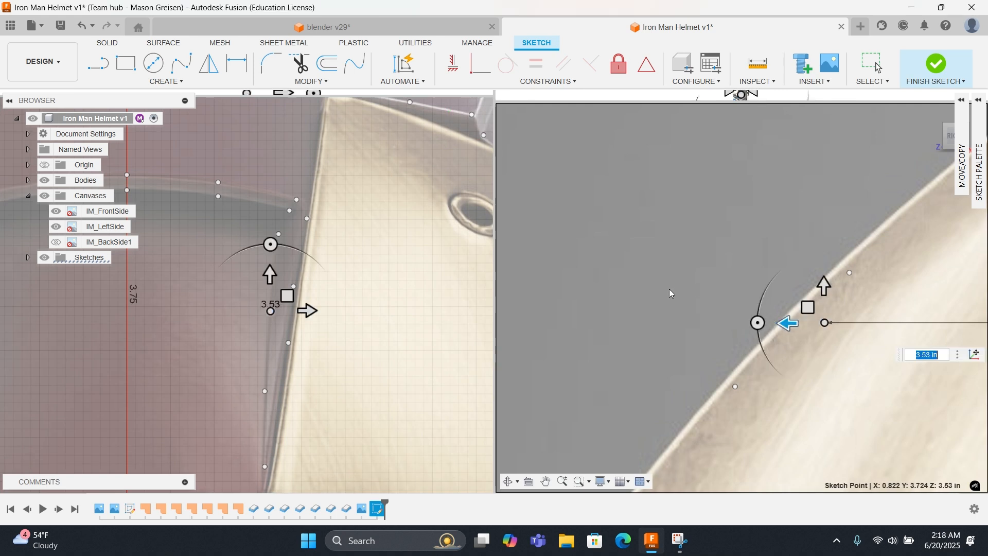
key("Return")
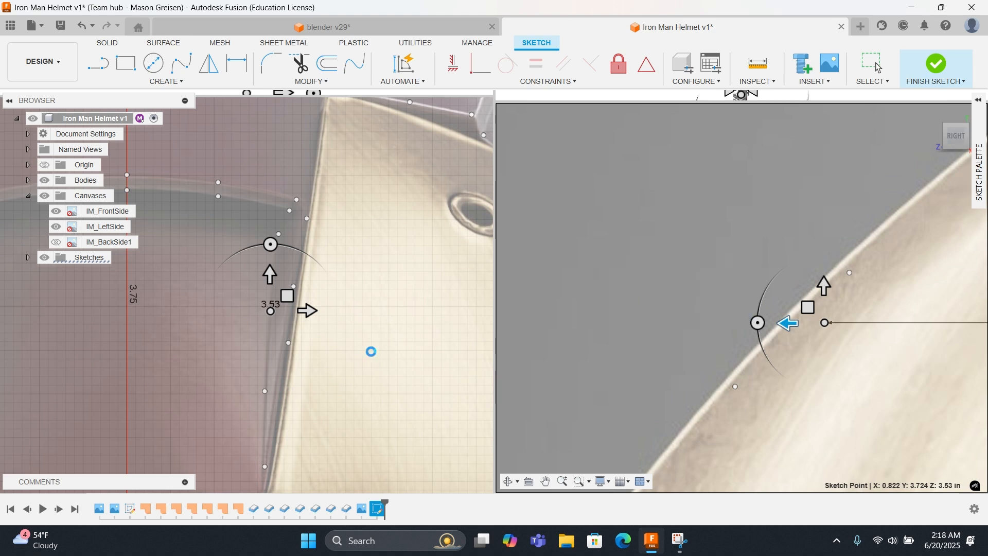
Step: Move the third point down the forehead recess's inner side edge about 3.94 in along Z, slightly inside the faceplate's front outline
scroll(307, 366, "down", 5)
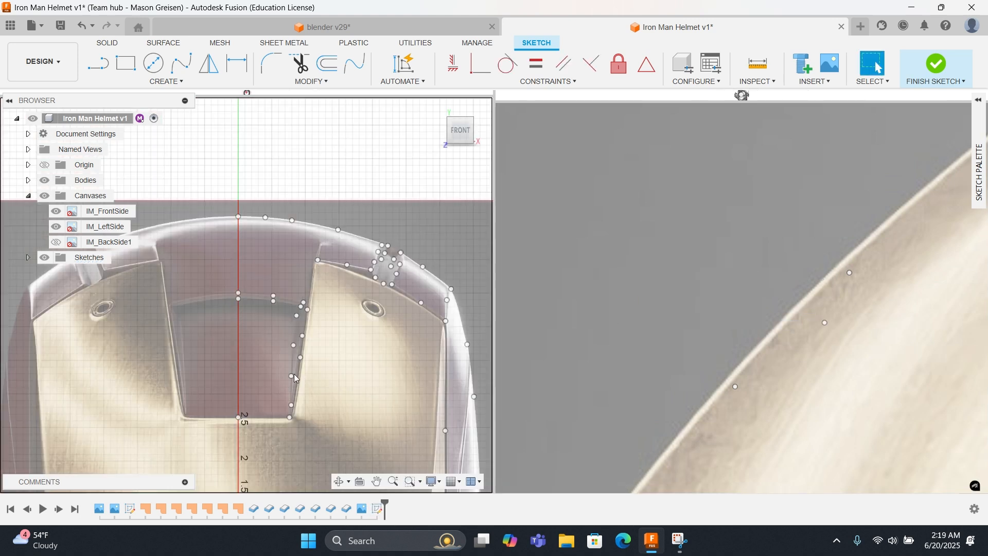
right_click(292, 376)
left_click(287, 335)
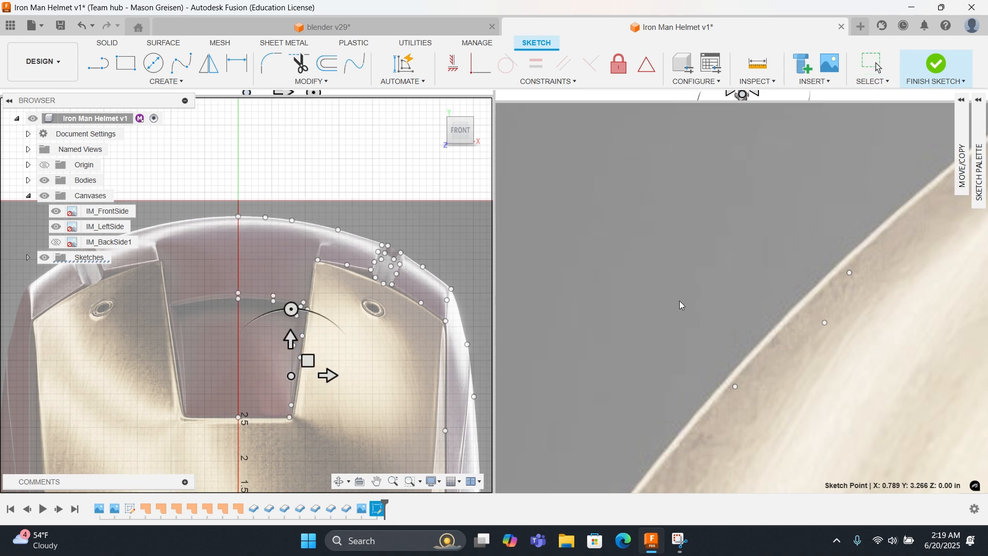
scroll(792, 329, "down", 5)
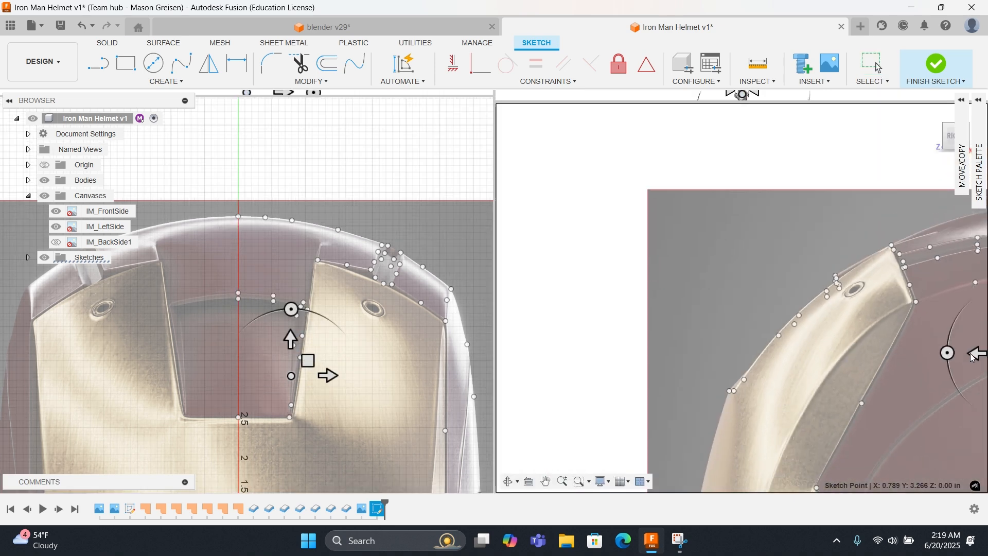
middle_click_drag(919, 339, 807, 349)
left_click_drag(863, 363, 624, 359)
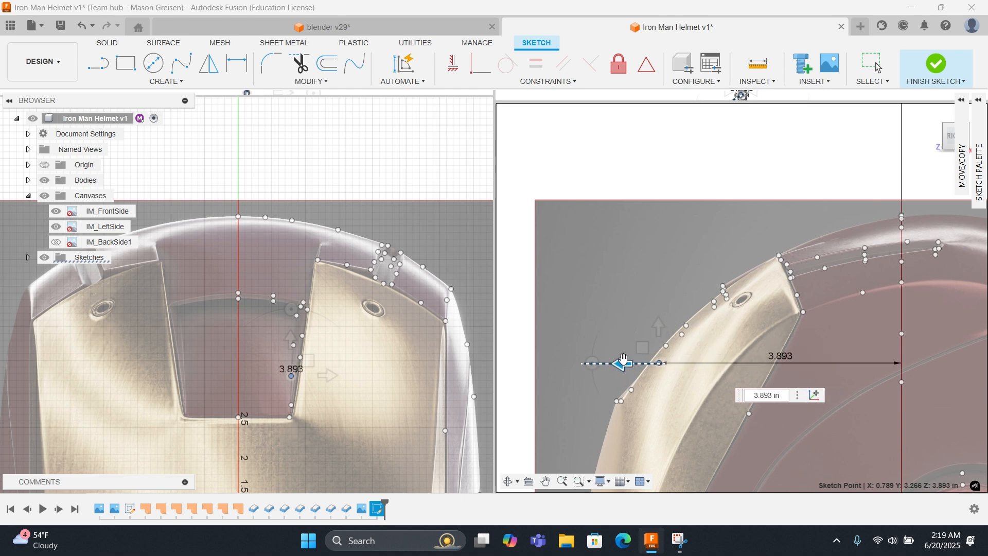
scroll(624, 359, "up", 3)
scroll(624, 358, "up", 3)
left_click_drag(747, 379, 727, 379)
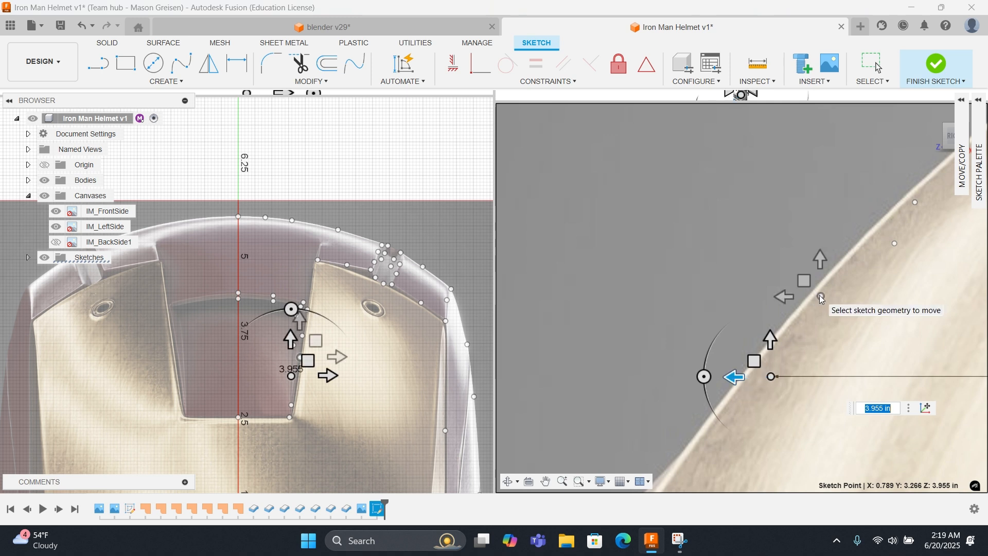
middle_click_drag(743, 297, 819, 143)
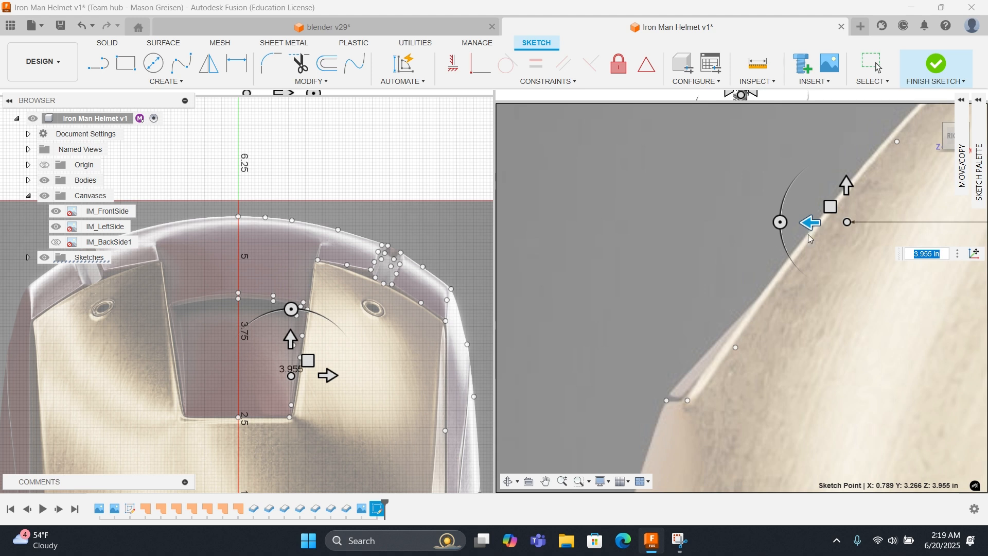
mouse_move(811, 221)
left_mouse_down()
mouse_move(792, 226)
mouse_move(814, 226)
left_mouse_up()
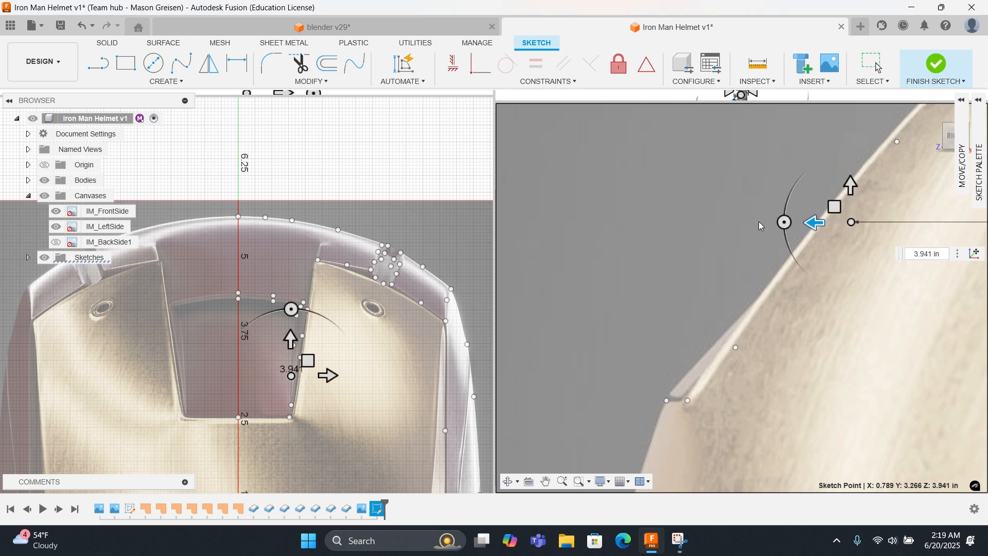
key("Return")
scroll(670, 253, "down", 2)
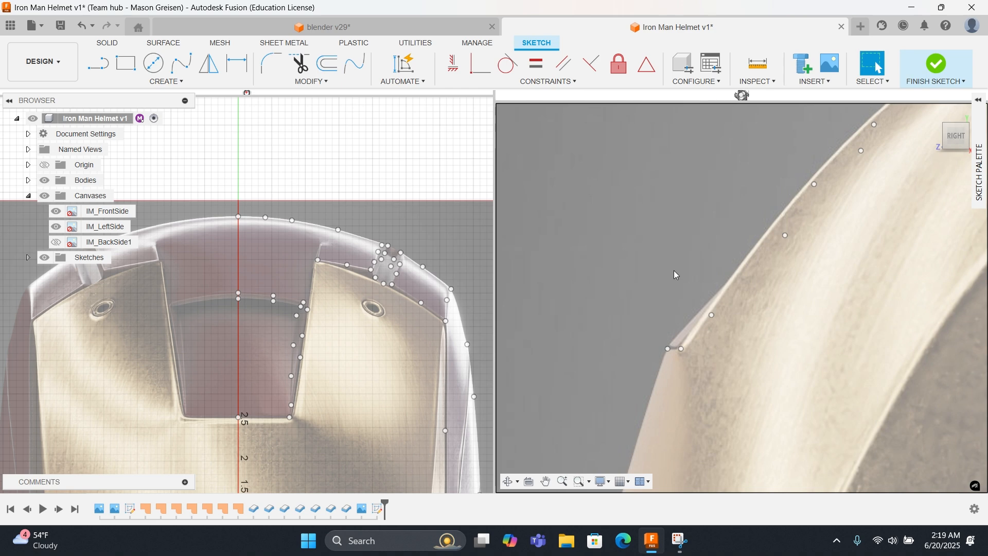
Step: Remove the crown point beside the centerline and adjust the topmost centerline point to the helmet's top outline at about Y 5.62 in
scroll(707, 277, "down", 5)
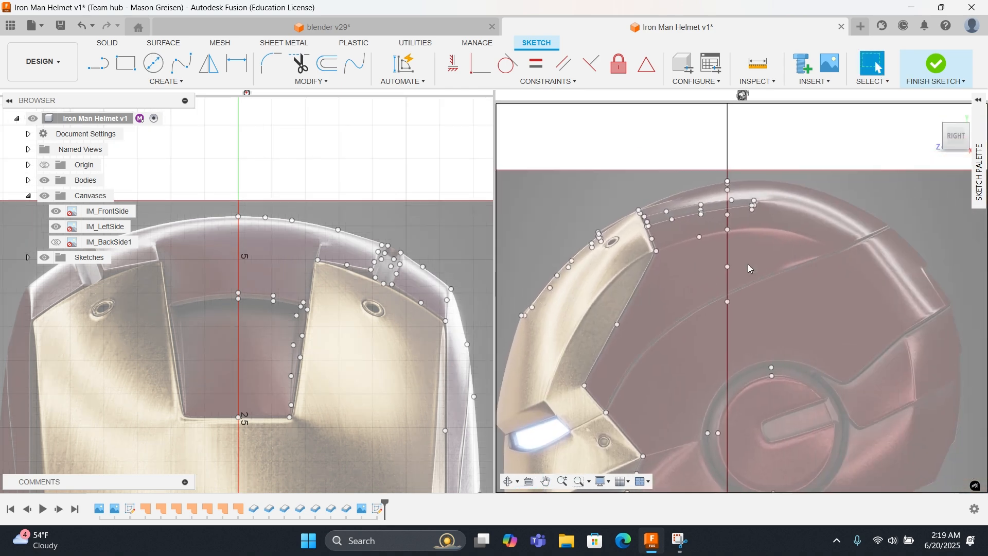
left_click_drag(728, 295, 739, 311)
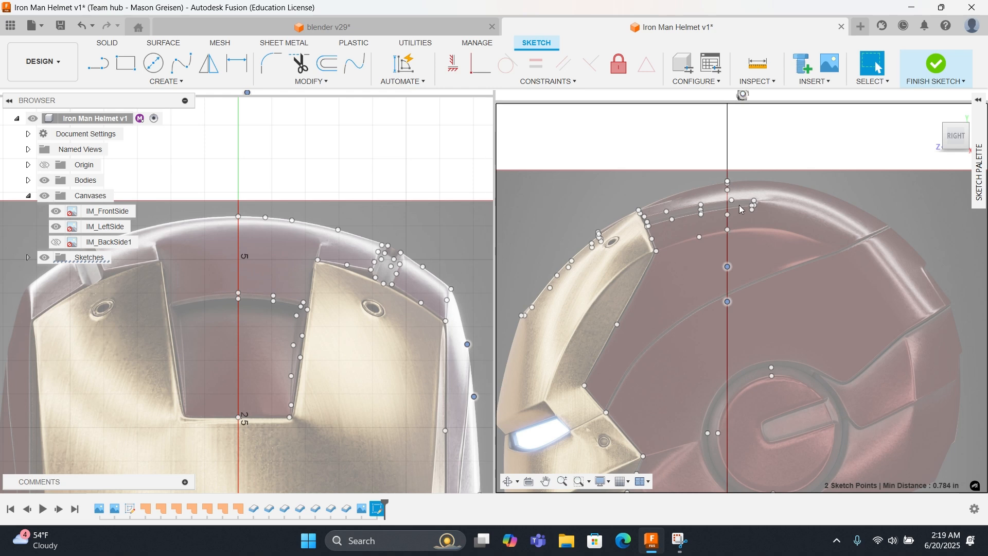
scroll(736, 206, "up", 4)
left_click_drag(713, 161, 723, 178)
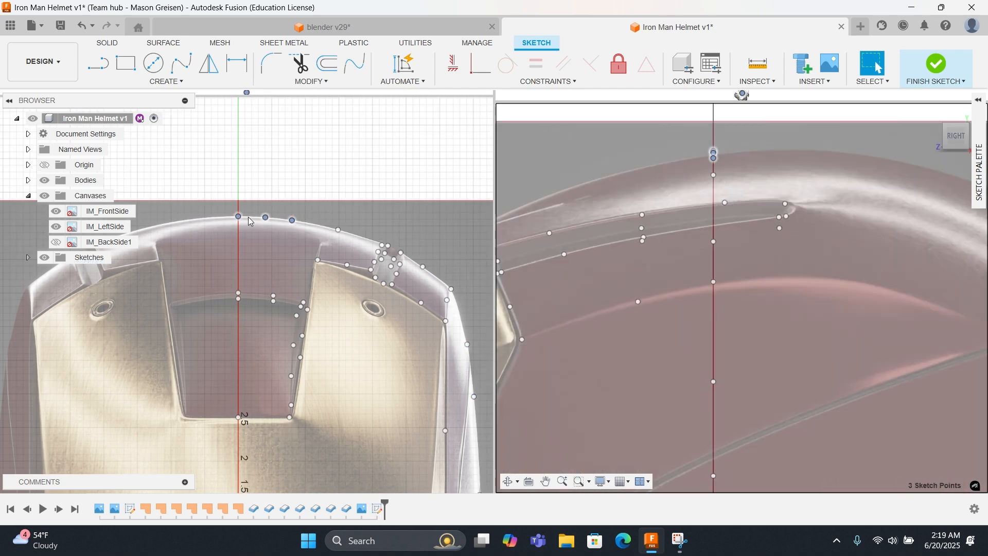
scroll(702, 169, "up", 2)
left_click(696, 150)
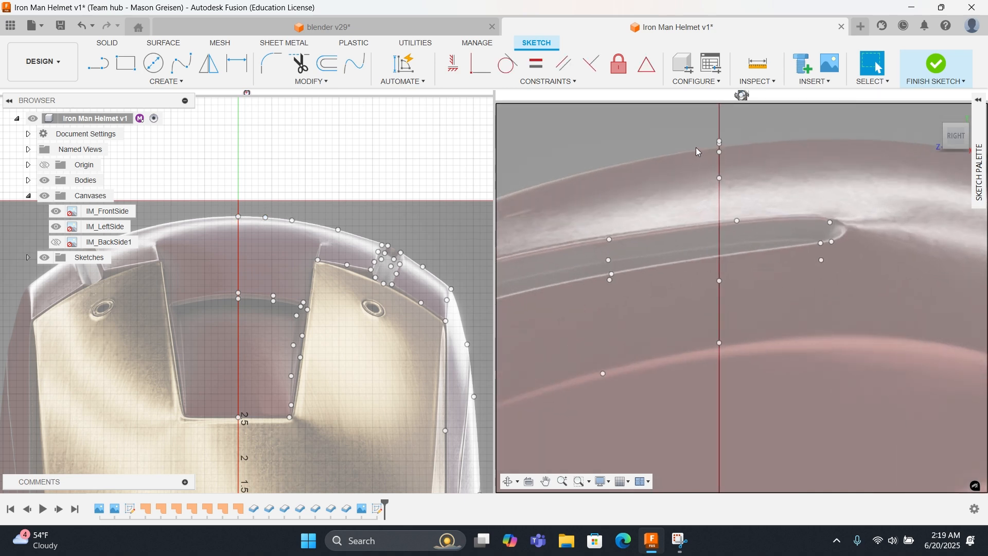
scroll(696, 147, "up", 4)
left_click_drag(802, 129, 803, 144)
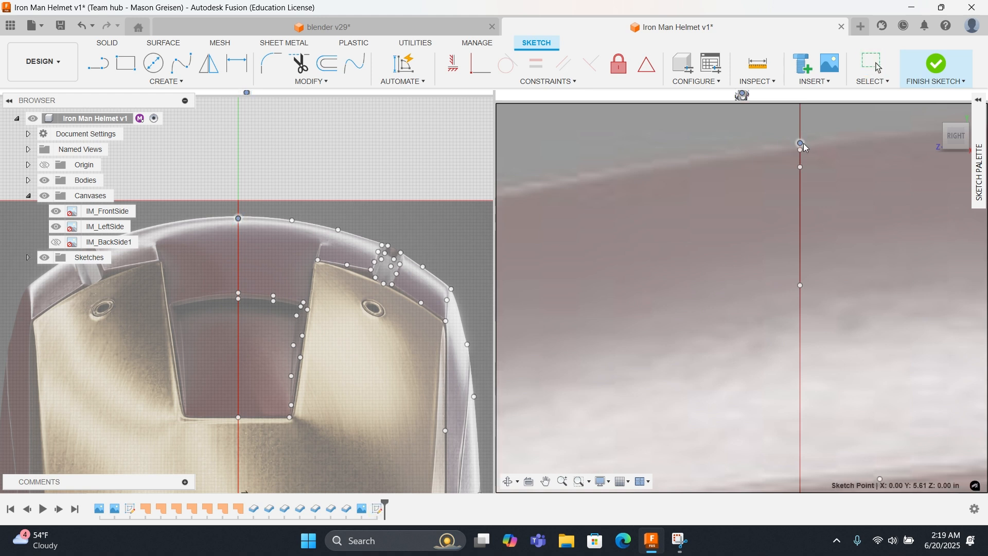
key("Escape")
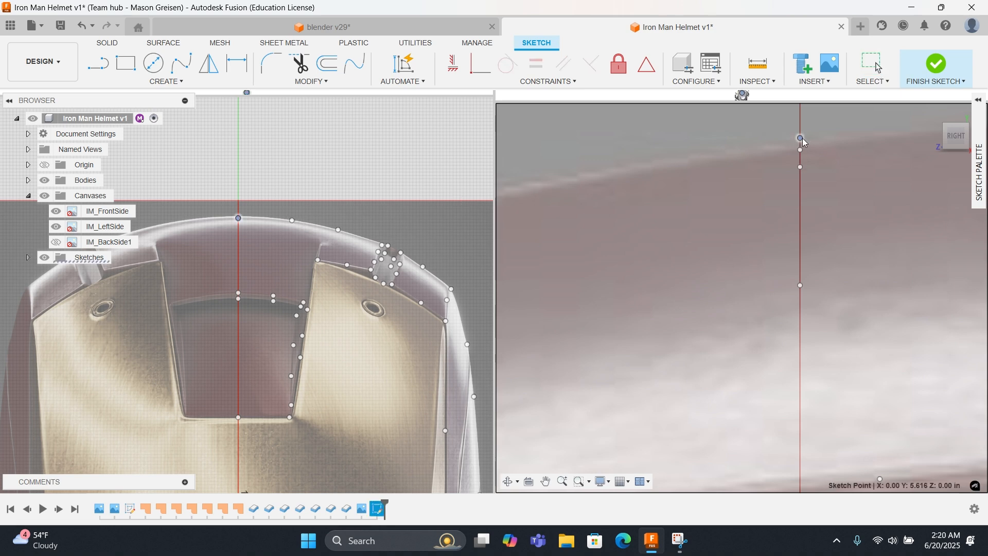
right_click(758, 137)
left_click(786, 141)
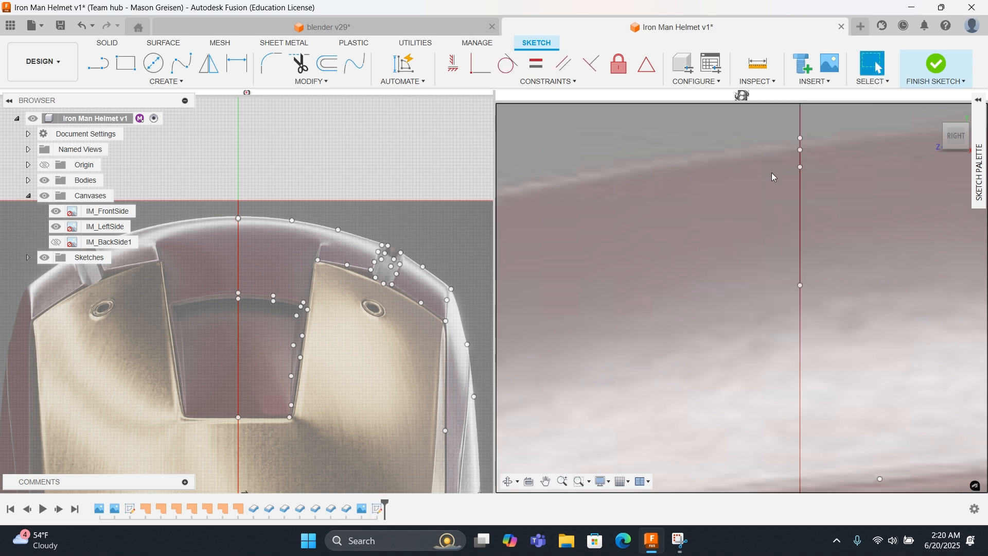
Step: Hide the IM_LeftSide and IM_FrontSide canvases and examine the 3D layout of the sketch points from several angles
scroll(771, 177, "down", 8)
scroll(772, 181, "down", 10)
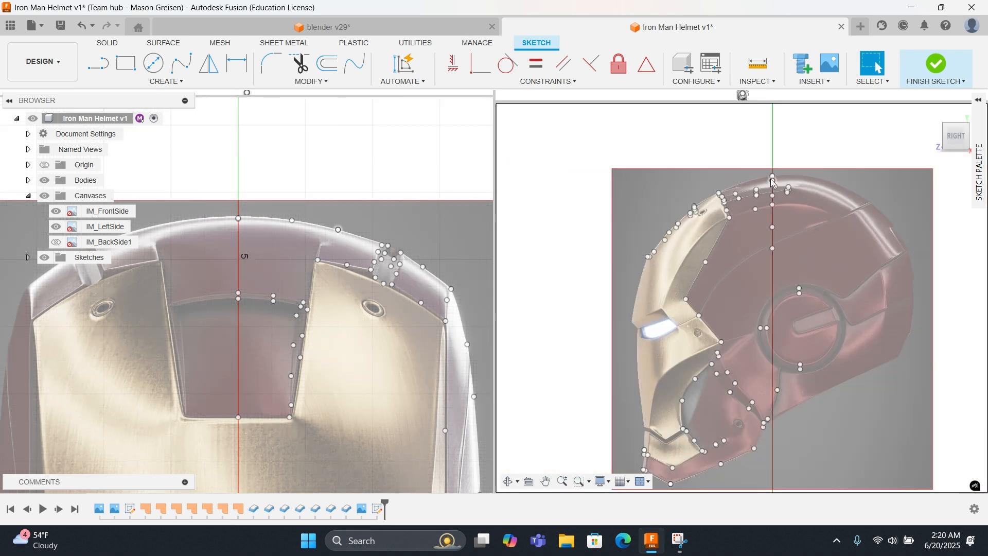
middle_click_drag(706, 284, 854, 309, "shift")
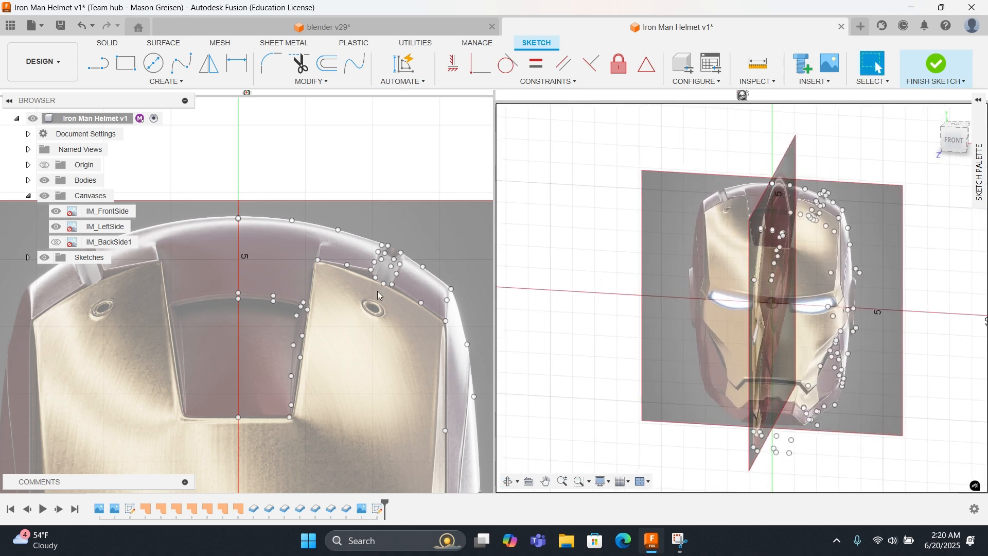
left_click(56, 227)
left_click(56, 211)
mouse_move(717, 222)
middle_mouse_down("shift")
mouse_move(701, 191)
mouse_move(710, 170)
mouse_move(730, 226)
mouse_move(776, 212)
mouse_move(802, 215)
mouse_move(754, 221)
mouse_move(807, 223)
mouse_move(847, 195)
mouse_move(871, 203)
mouse_move(827, 218)
middle_mouse_up("shift")
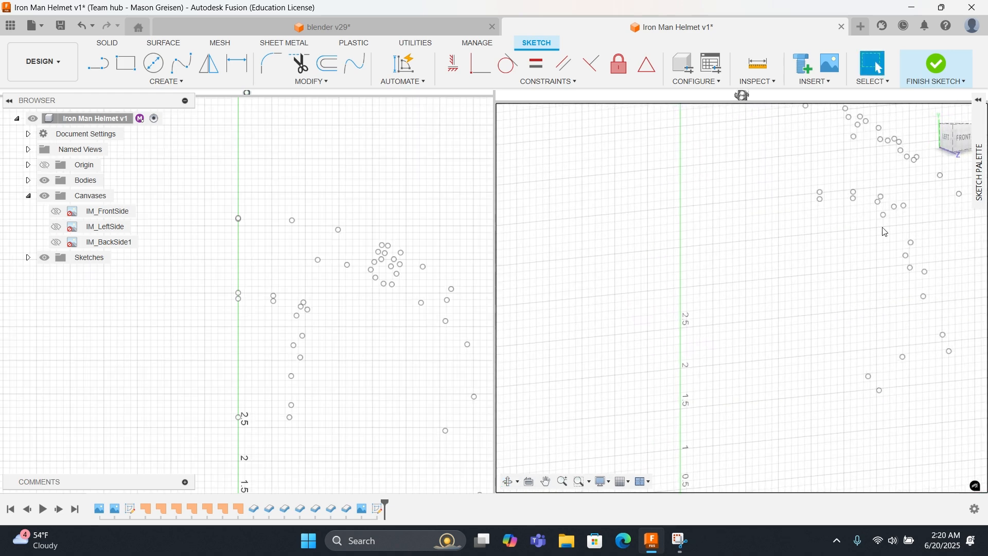
scroll(874, 225, "up", 5)
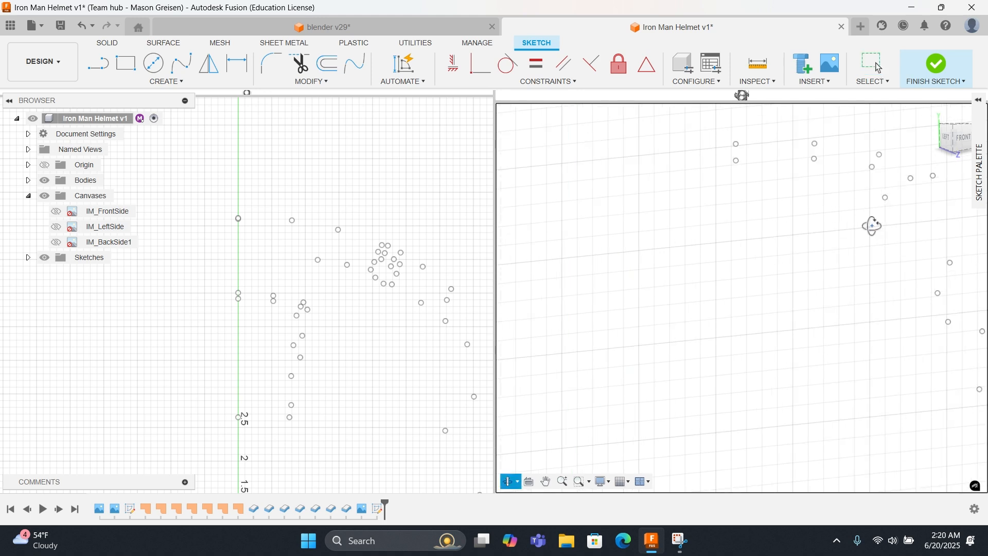
scroll(841, 211, "down", 5)
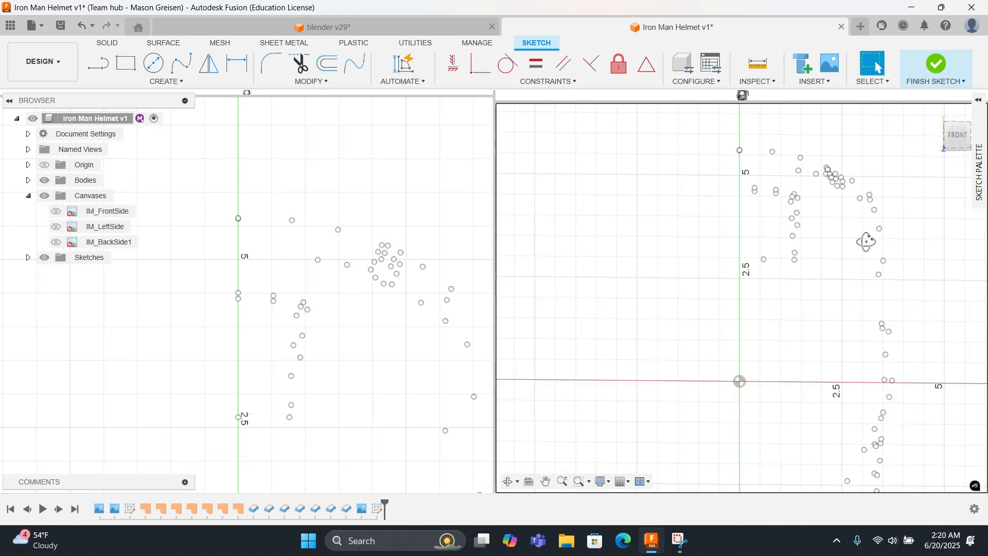
mouse_move(875, 239)
middle_mouse_down("shift")
mouse_move(826, 246)
mouse_move(849, 258)
middle_mouse_up("shift")
scroll(836, 226, "up", 5)
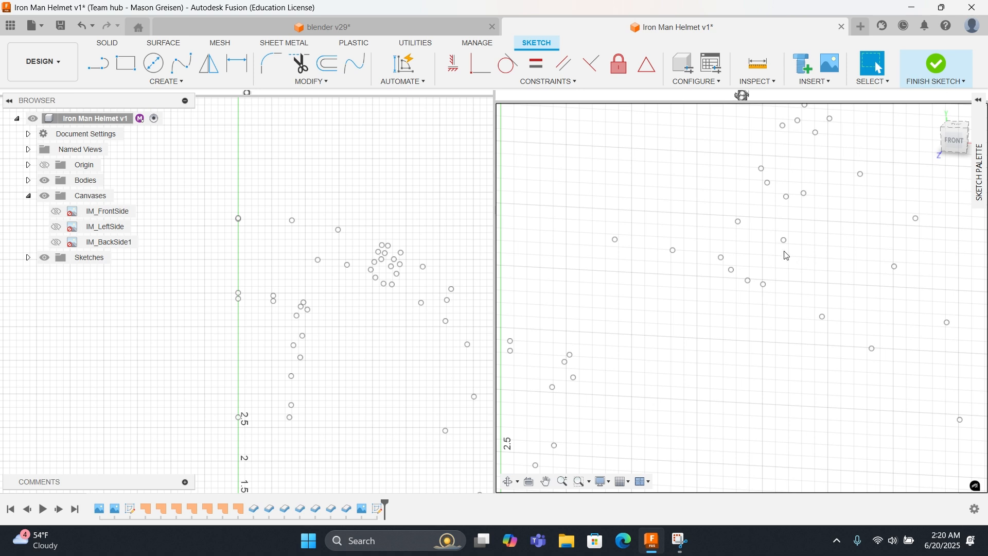
scroll(786, 256, "down", 4)
middle_click_drag(786, 256, 759, 278, "shift")
scroll(758, 277, "down", 7)
mouse_move(785, 317)
middle_mouse_down("shift")
mouse_move(761, 329)
mouse_move(735, 298)
mouse_move(792, 317)
mouse_move(759, 306)
middle_mouse_up("shift")
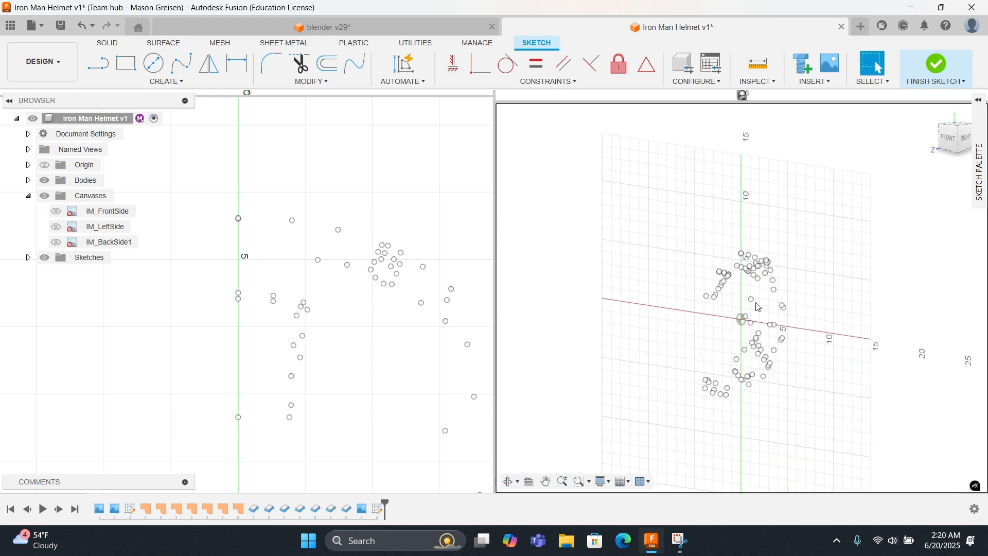
Step: Compare the sketch points with the faceplate outline by showing Sketch1 briefly and hiding it again
left_click(29, 259)
left_click(55, 273)
mouse_move(674, 295)
middle_mouse_down("shift")
mouse_move(650, 310)
mouse_move(691, 312)
mouse_move(746, 275)
mouse_move(764, 288)
middle_mouse_up("shift")
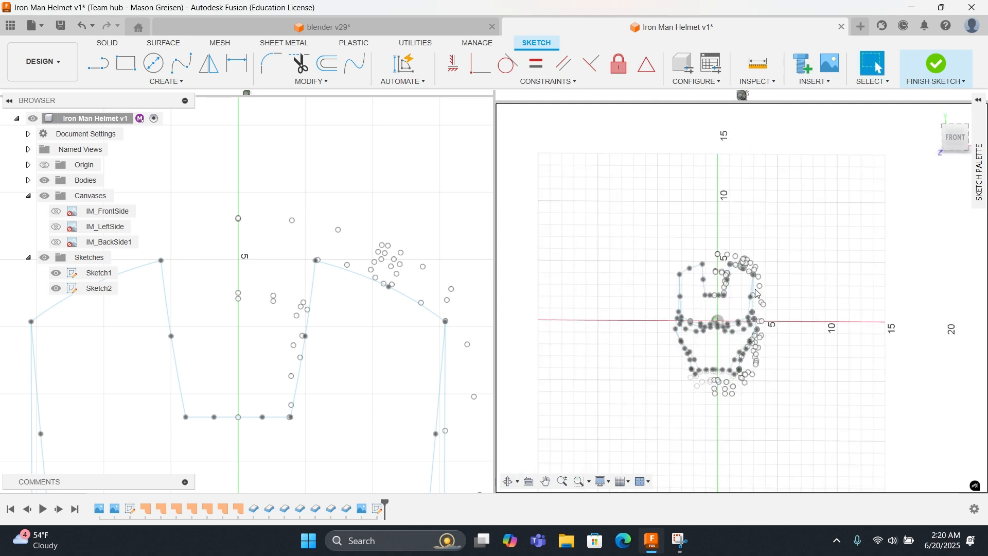
left_click(56, 273)
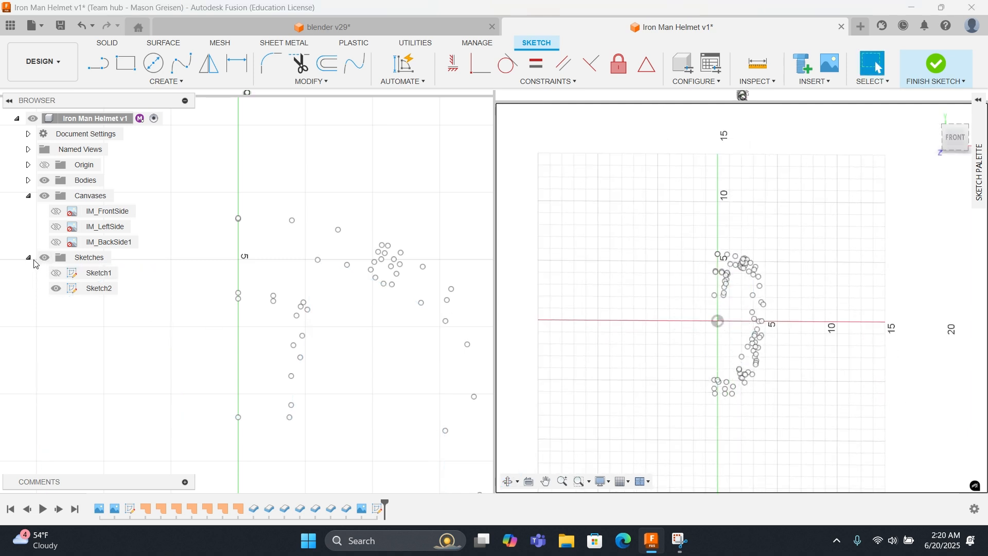
left_click(28, 257)
left_click(28, 259)
Step: Show the IM_LeftSide and IM_FrontSide canvases again and return the second view to a straight front view
left_click(57, 227)
left_click(56, 211)
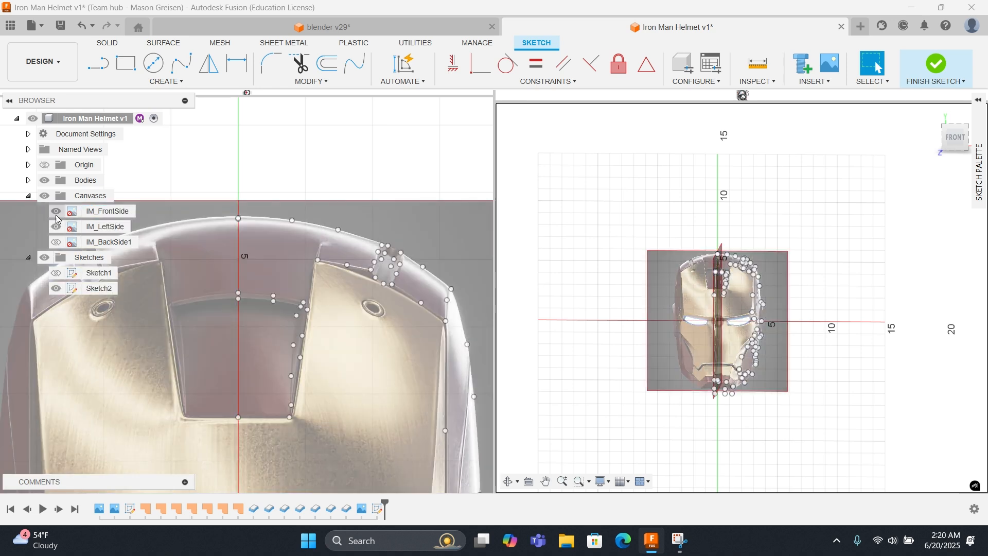
mouse_move(788, 276)
middle_mouse_down("shift")
mouse_move(752, 301)
mouse_move(783, 303)
middle_mouse_up("shift")
scroll(752, 301, "up", 4)
mouse_move(973, 142)
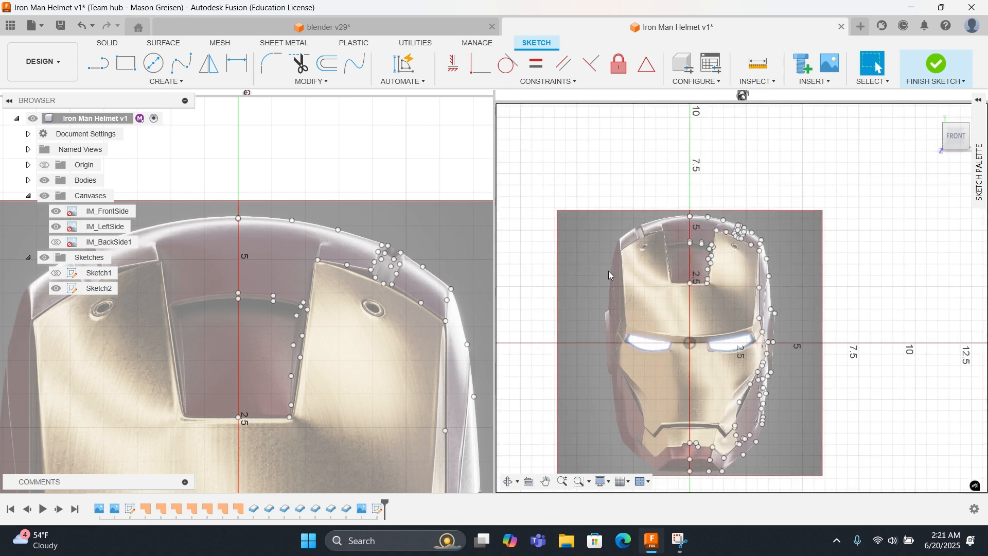
Step: Swap the IM_FrontSide canvas for IM_BackSide1 and turn the second view to the back of the helmet
left_click(56, 242)
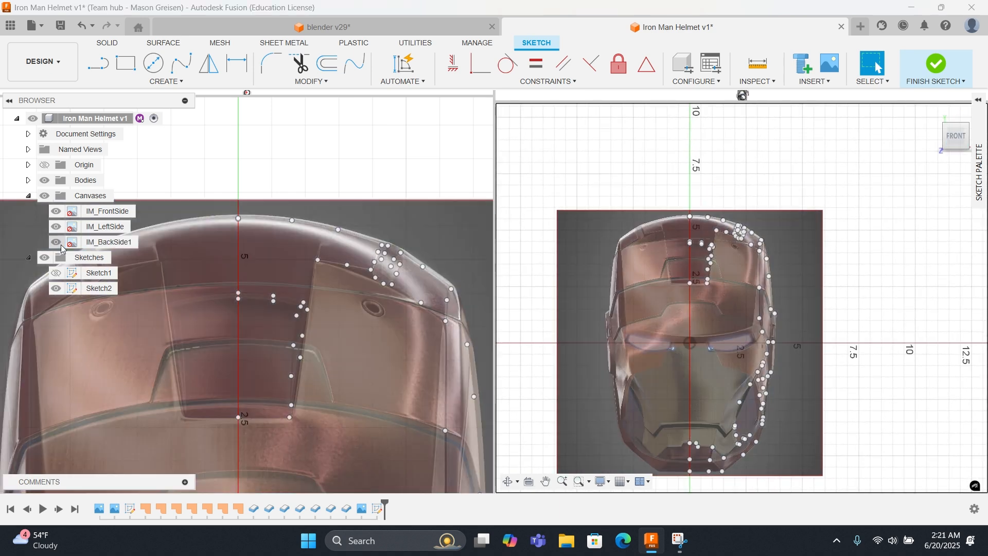
left_click(56, 212)
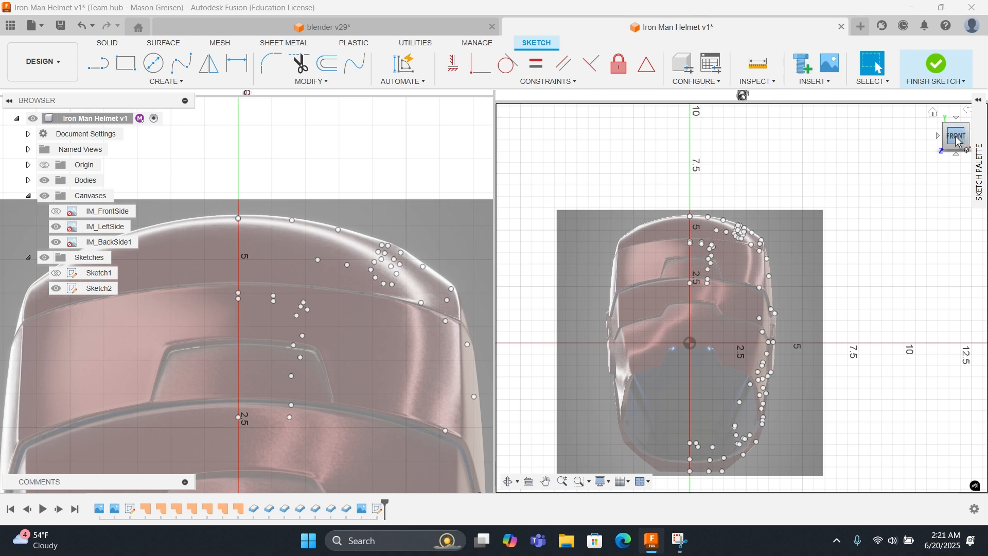
left_click(938, 136)
left_click(938, 136)
Step: Examine how the existing sketch points line up with the helmet outline on the back reference canvas, from crown to jaw
scroll(740, 279, "up", 10)
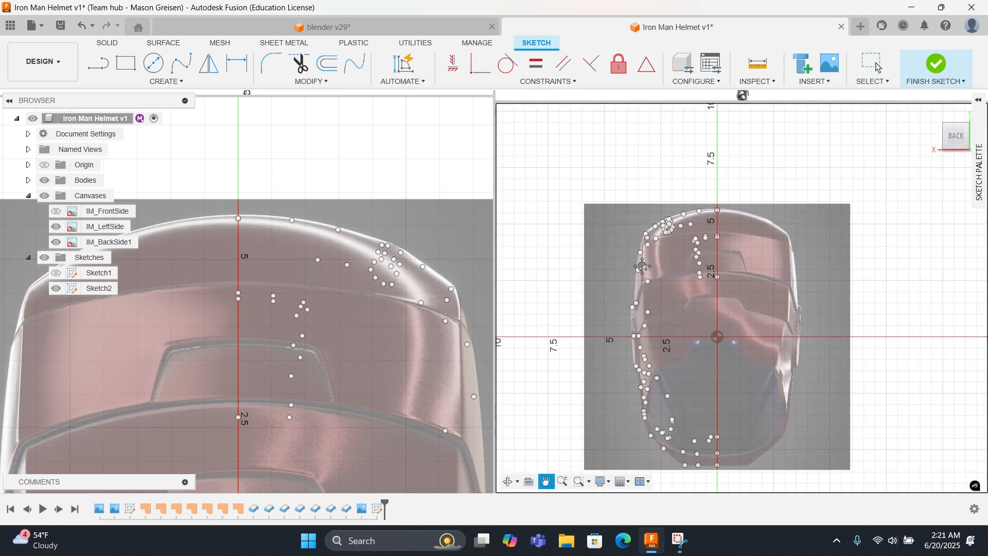
scroll(692, 274, "down", 5)
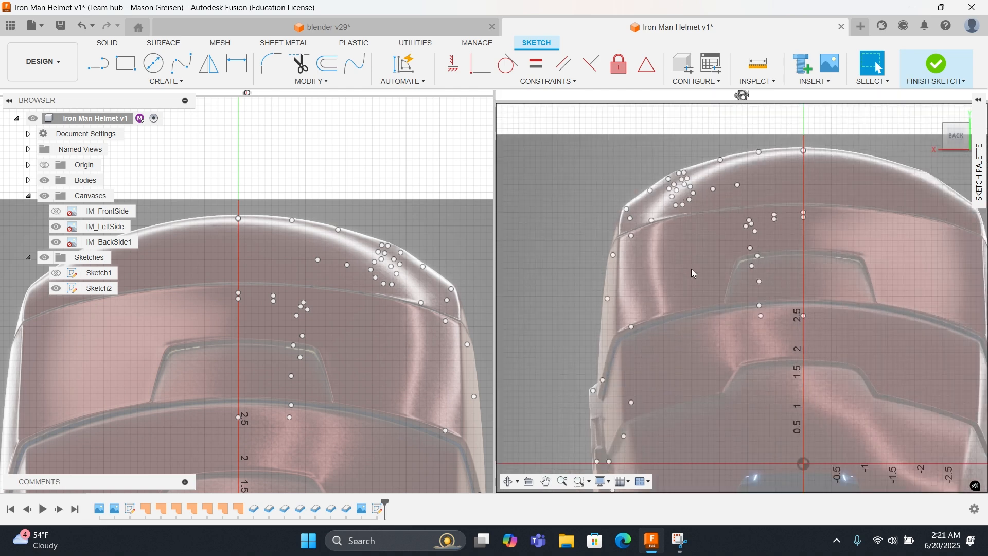
scroll(692, 274, "up", 4)
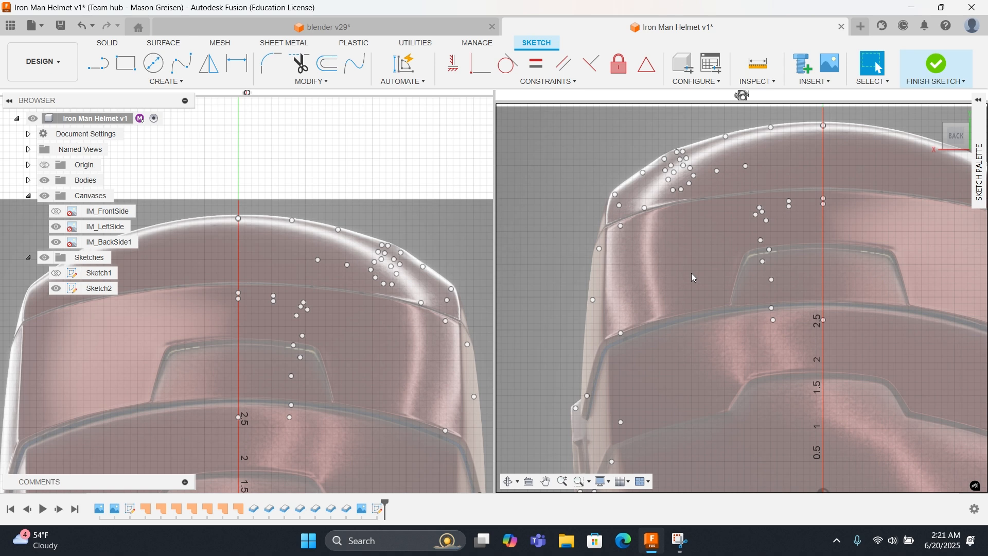
scroll(691, 273, "down", 6)
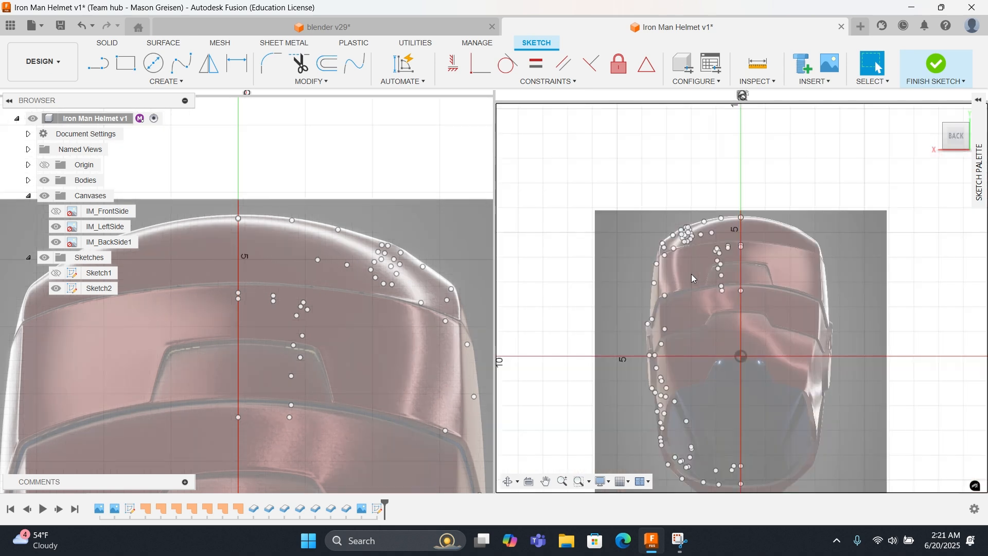
scroll(690, 273, "up", 4)
middle_click_drag(691, 276, 697, 192)
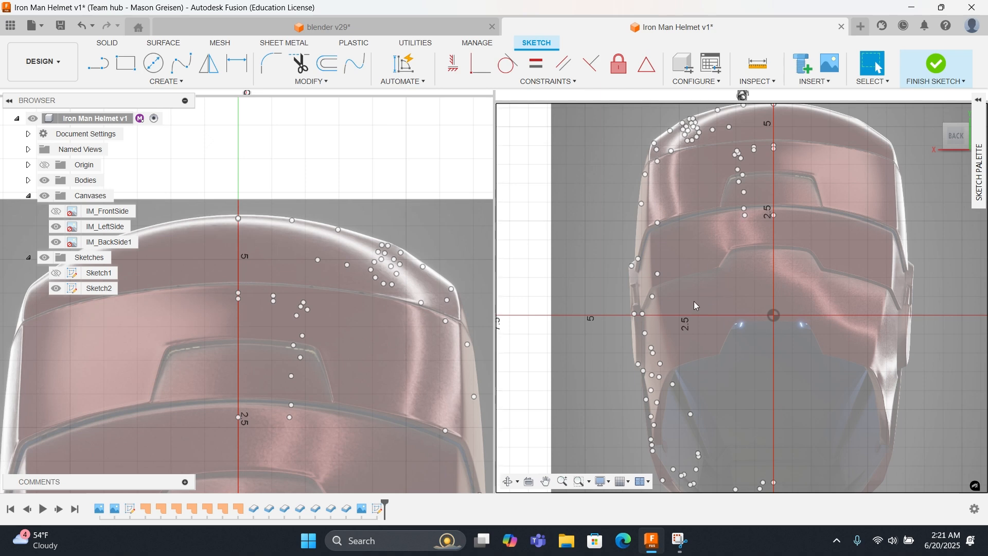
middle_click_drag(706, 310, 754, 168)
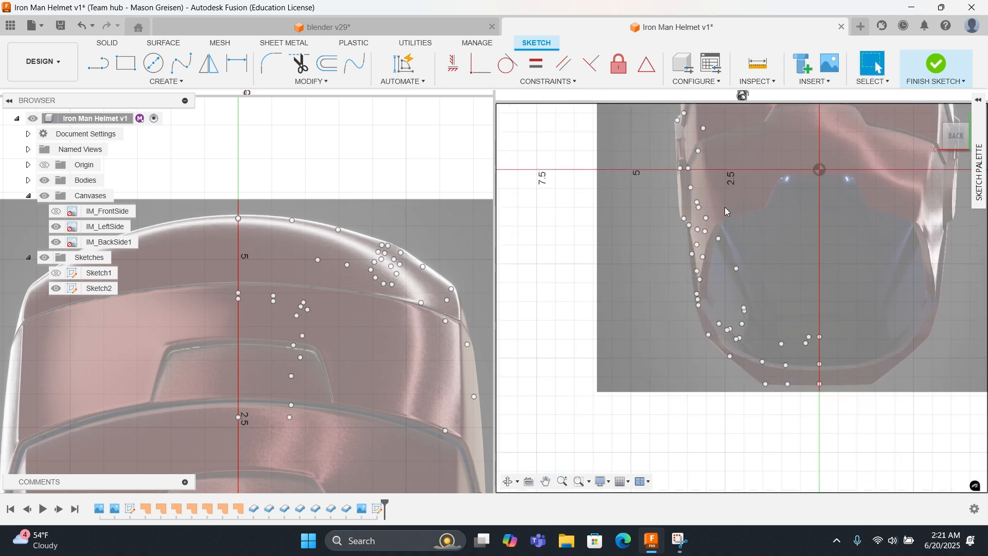
middle_click_drag(726, 211, 717, 243)
scroll(717, 243, "down", 1)
scroll(339, 292, "down", 3)
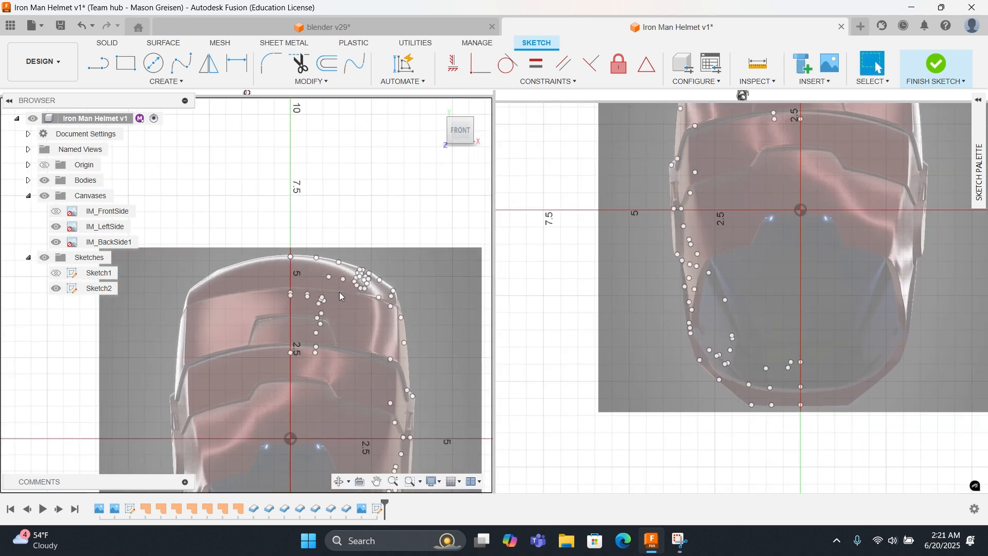
Step: Switch from the multi-view layout to a single view showing the whole helmet on the back reference canvas
scroll(338, 292, "up", 1)
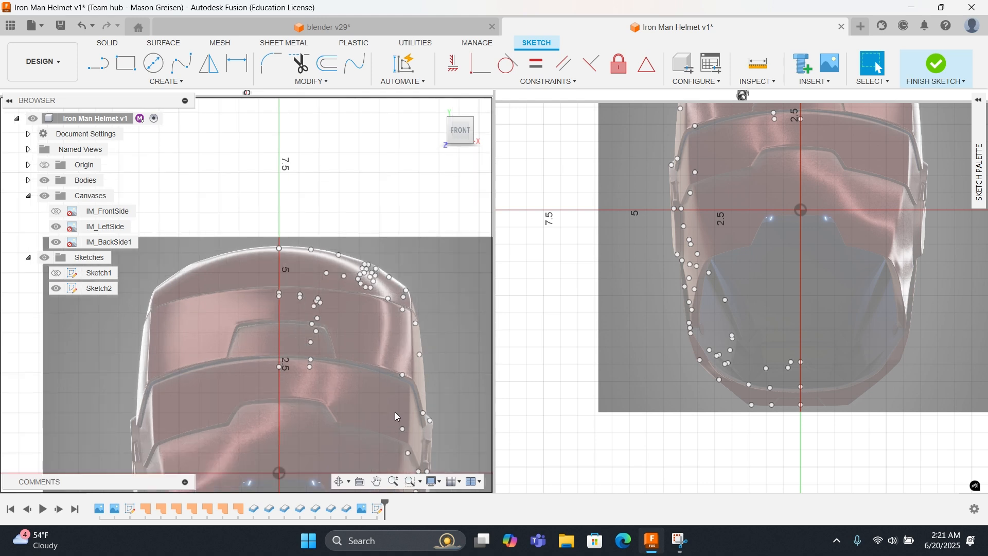
left_click(473, 481)
left_click(489, 452)
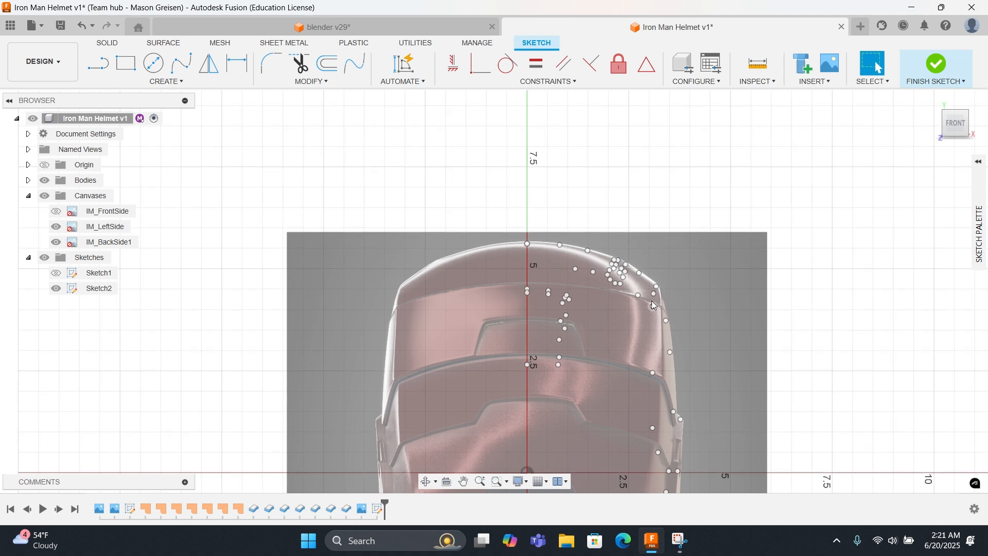
scroll(649, 306, "down", 5)
middle_click_drag(647, 367, 596, 254)
scroll(592, 249, "up", 5)
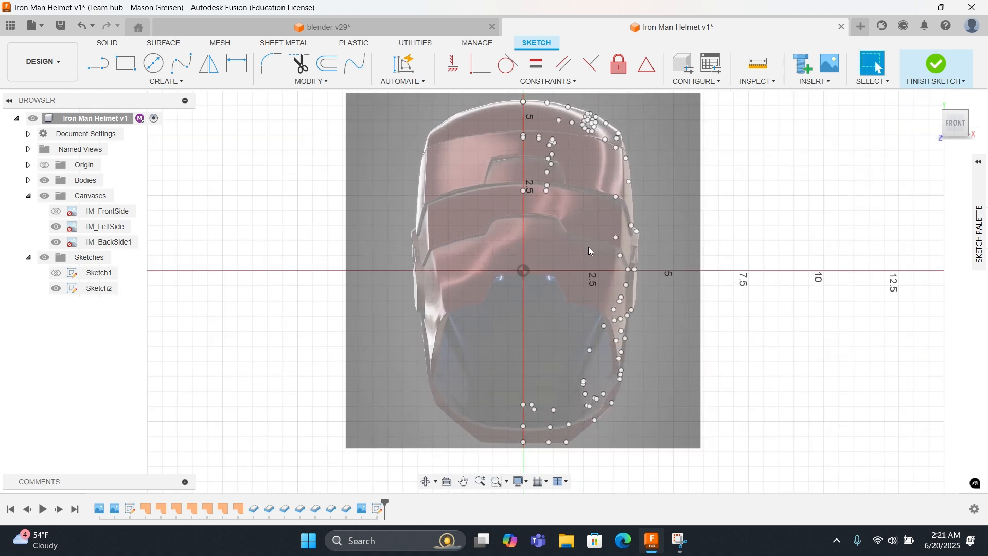
mouse_move(589, 252)
middle_mouse_down()
mouse_move(589, 285)
mouse_move(611, 329)
middle_mouse_up()
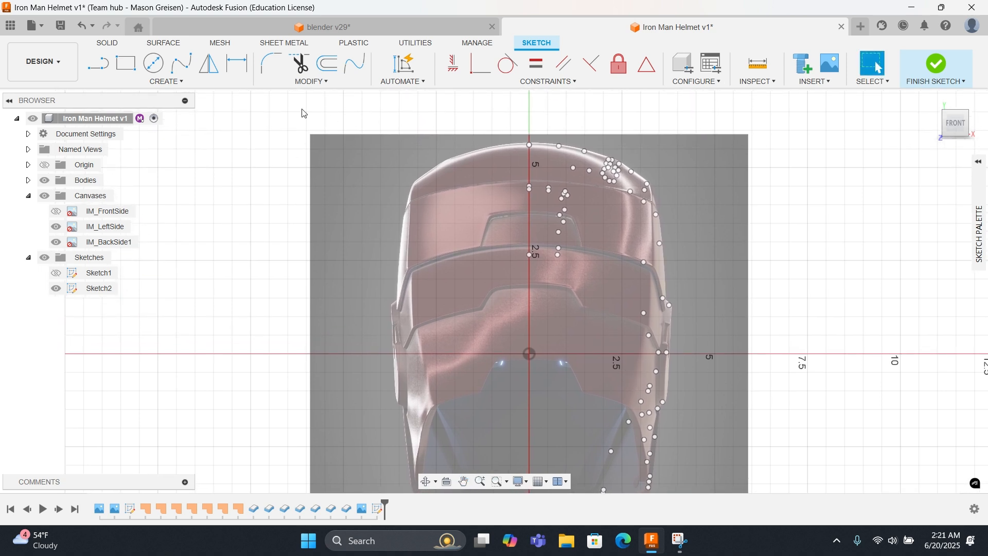
Step: In a straight back view, place sketch points at the centre and upper corner of the neck opening's top edge
left_click(165, 81)
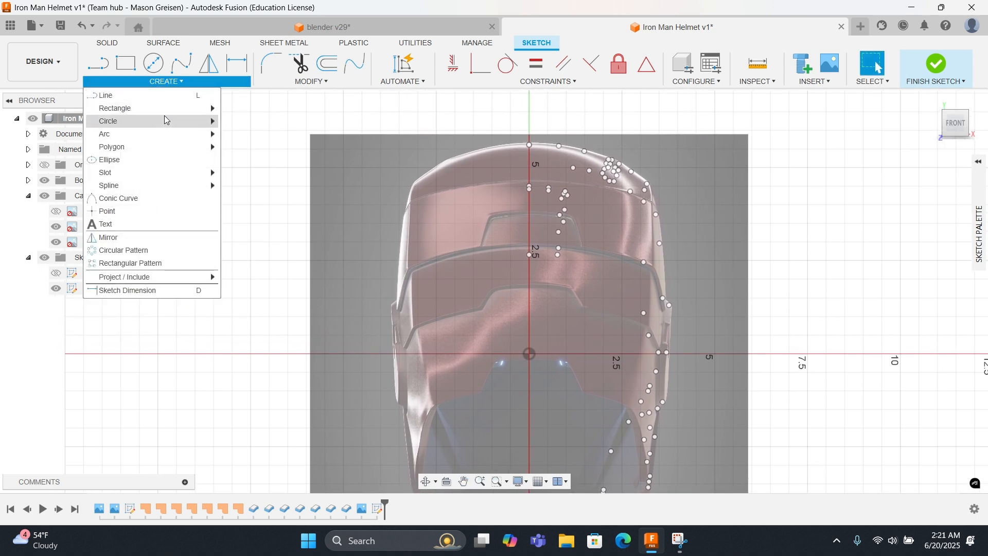
left_click(118, 211)
middle_click_drag(691, 193, 631, 215)
middle_click_drag(726, 219, 591, 260, "shift")
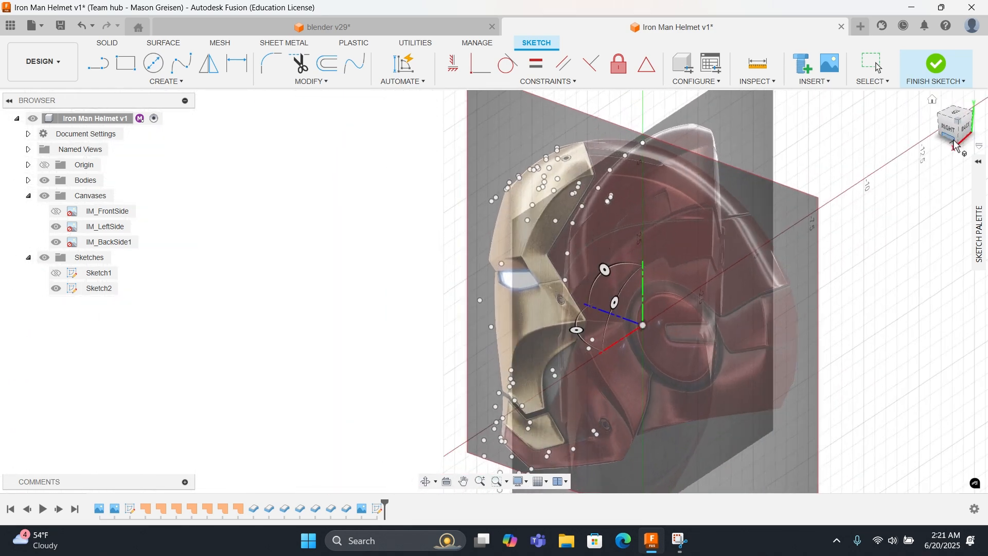
left_click(964, 128)
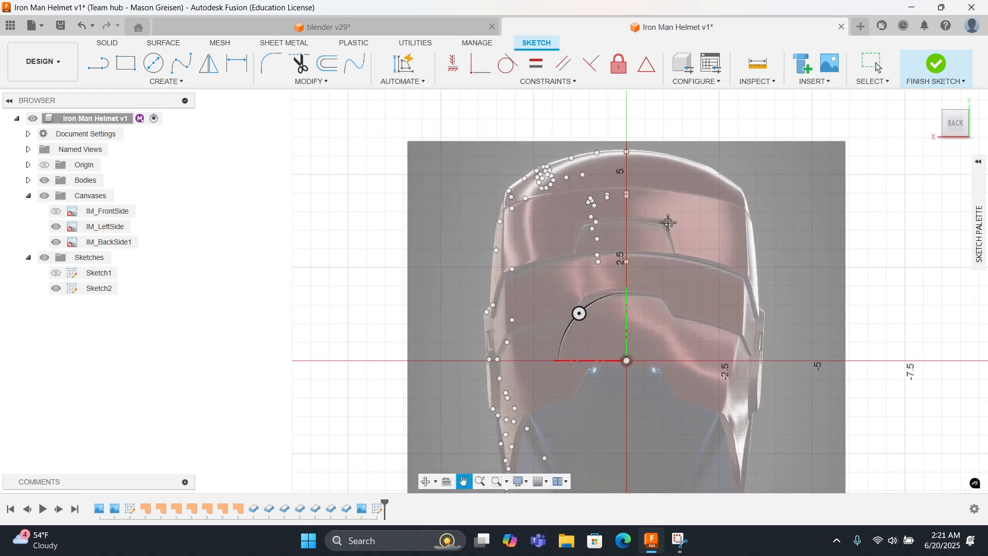
middle_click_drag(667, 223, 700, 168)
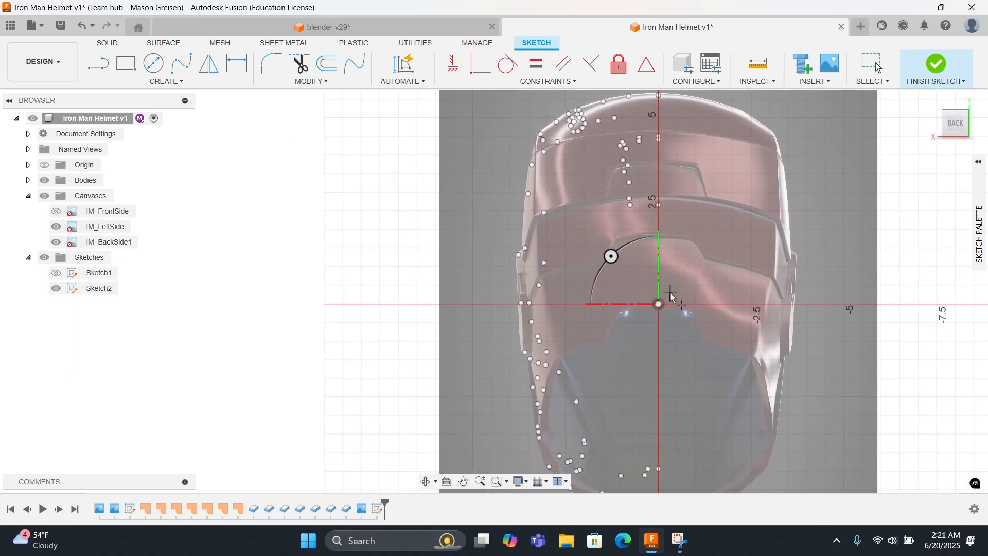
scroll(670, 292, "up", 5)
left_click(656, 336)
left_click(509, 348)
Step: Place sketch points at the lower corner of the neck notch and at the outer end of the back shell's lower edge
middle_click_drag(491, 366, 587, 219)
scroll(587, 221, "down", 1)
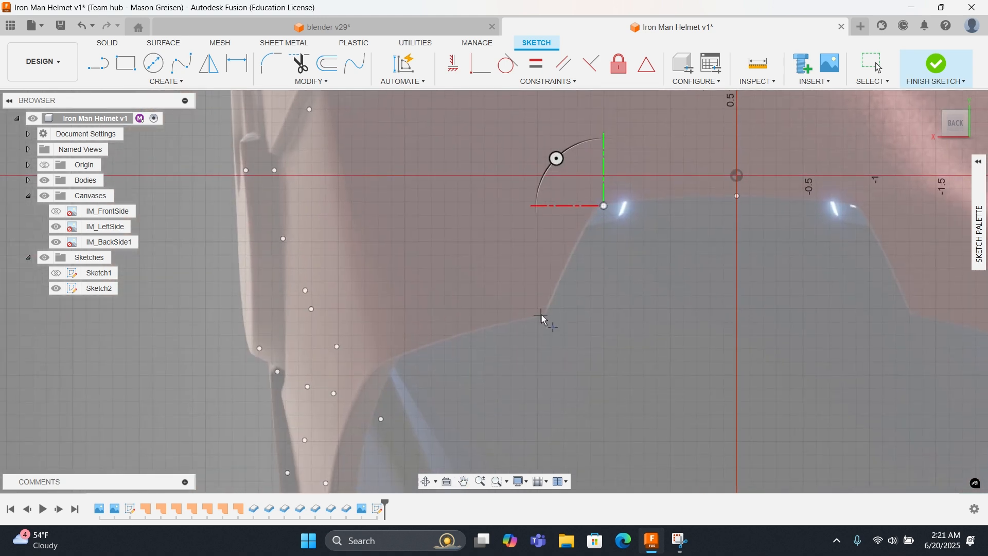
left_click(543, 315)
mouse_move(439, 347)
middle_mouse_down()
mouse_move(446, 327)
mouse_move(541, 245)
middle_mouse_up()
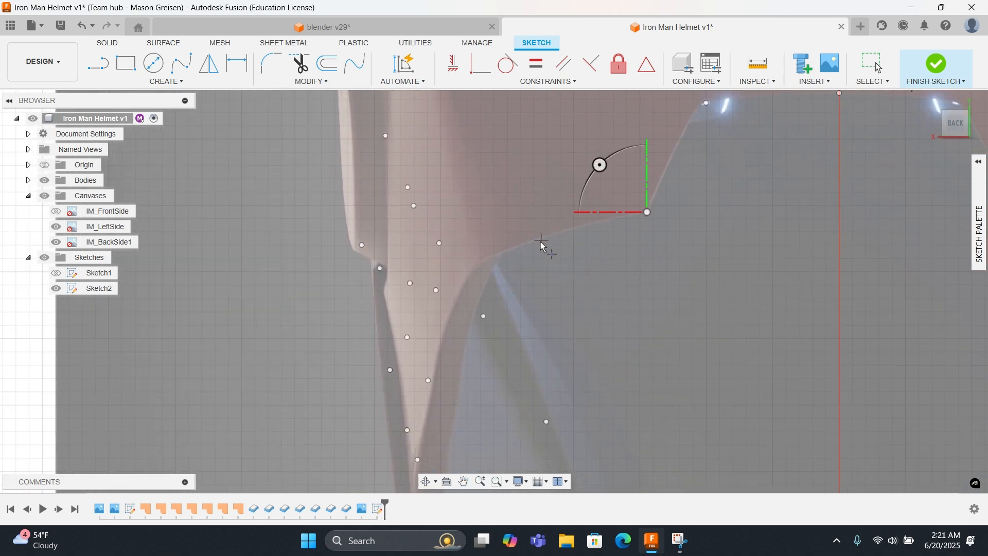
left_click(500, 253)
Step: Place a run of sketch points down the inner edge of the tapering side strip to its lower tip
middle_click_drag(490, 298, 609, 165)
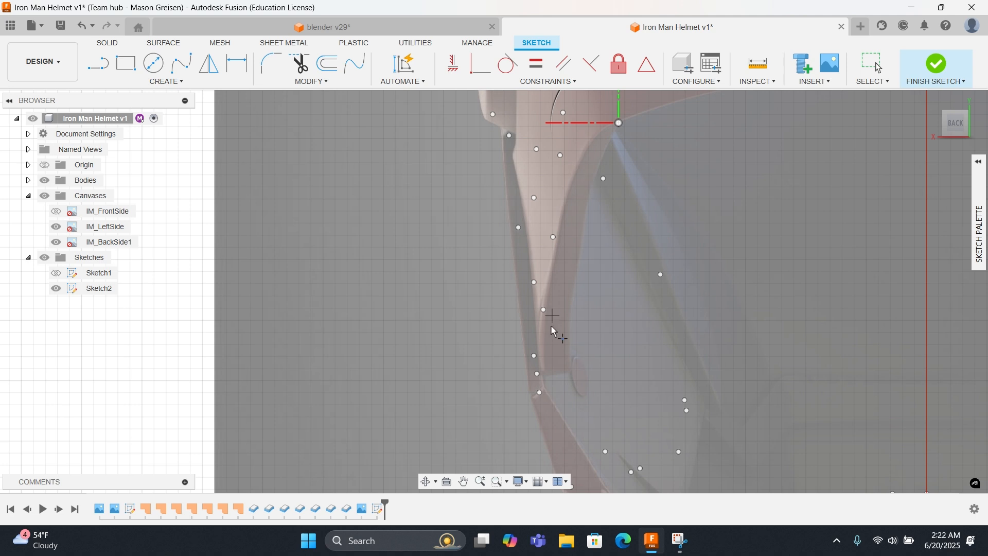
middle_click_drag(652, 156, 650, 191)
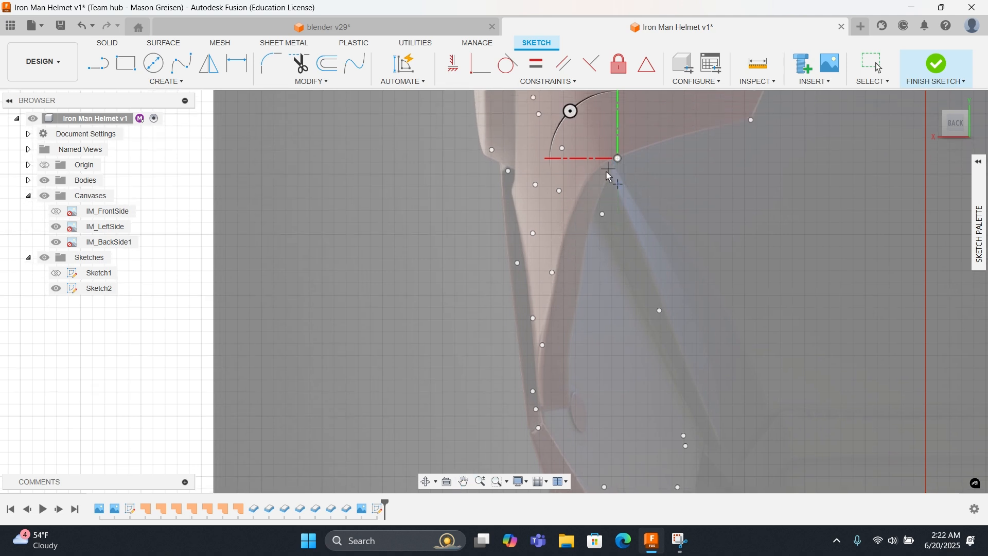
left_click(580, 199)
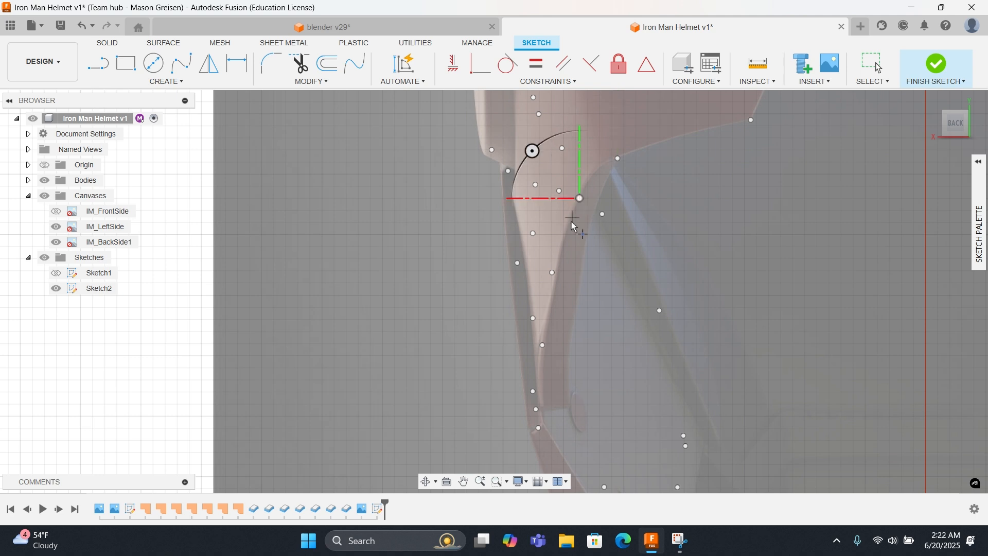
left_click(558, 265)
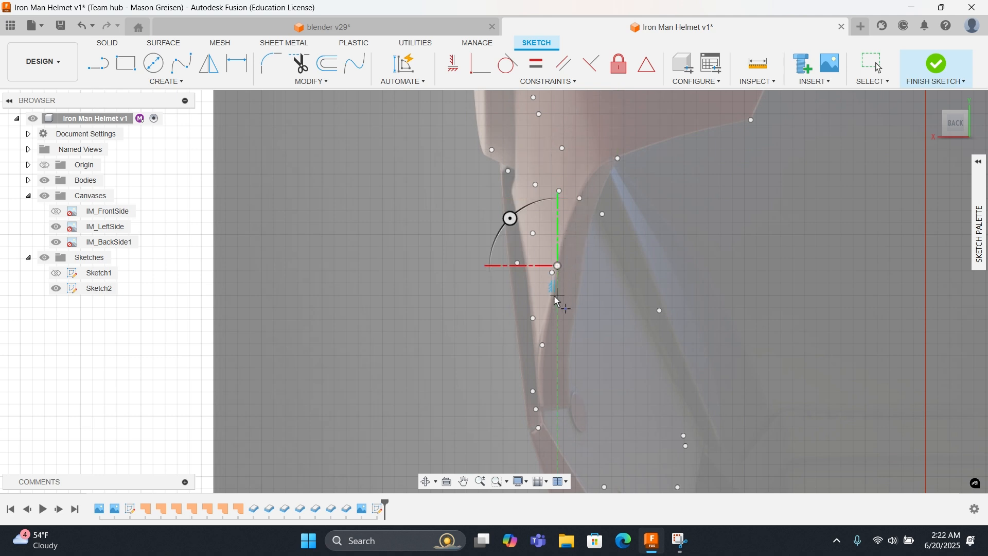
left_click(546, 322)
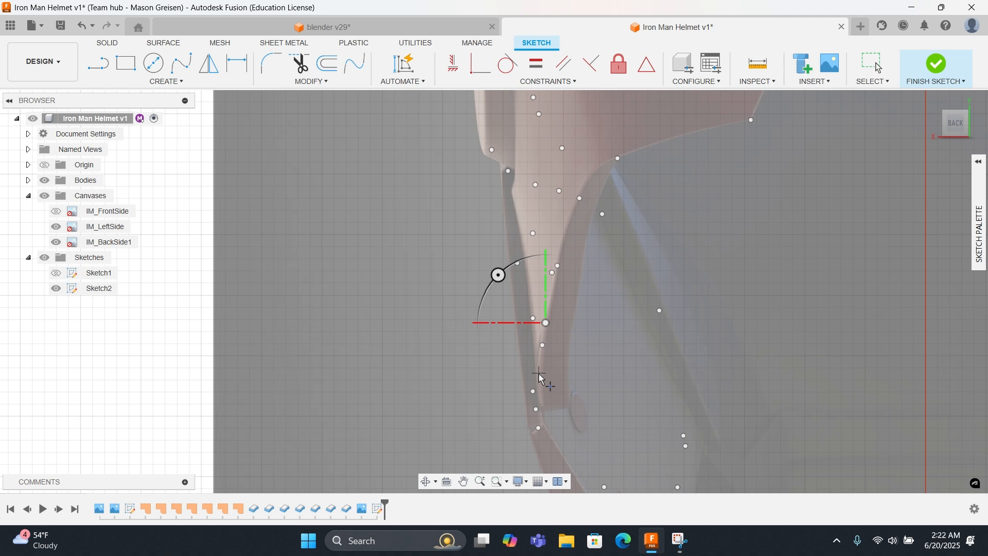
left_click(539, 390)
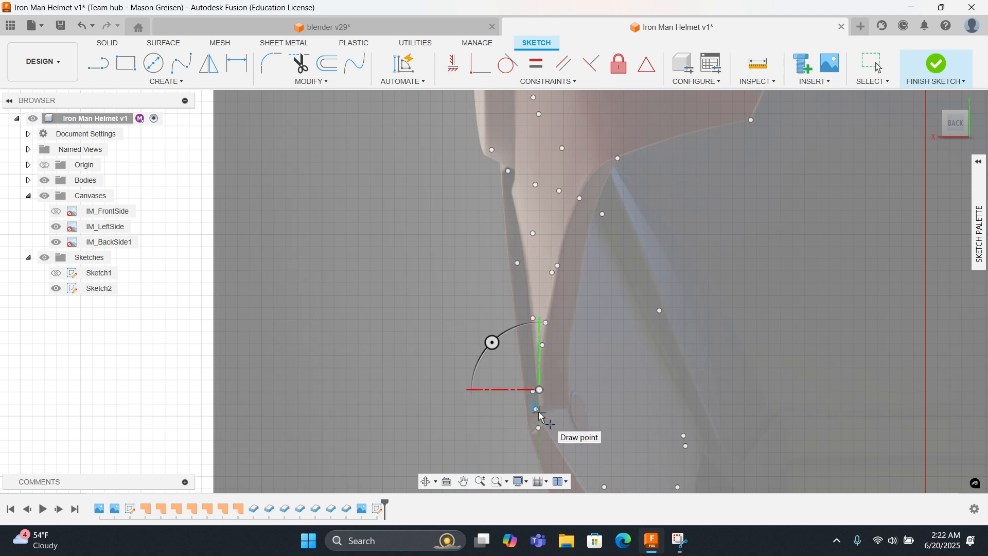
scroll(550, 396, "up", 3)
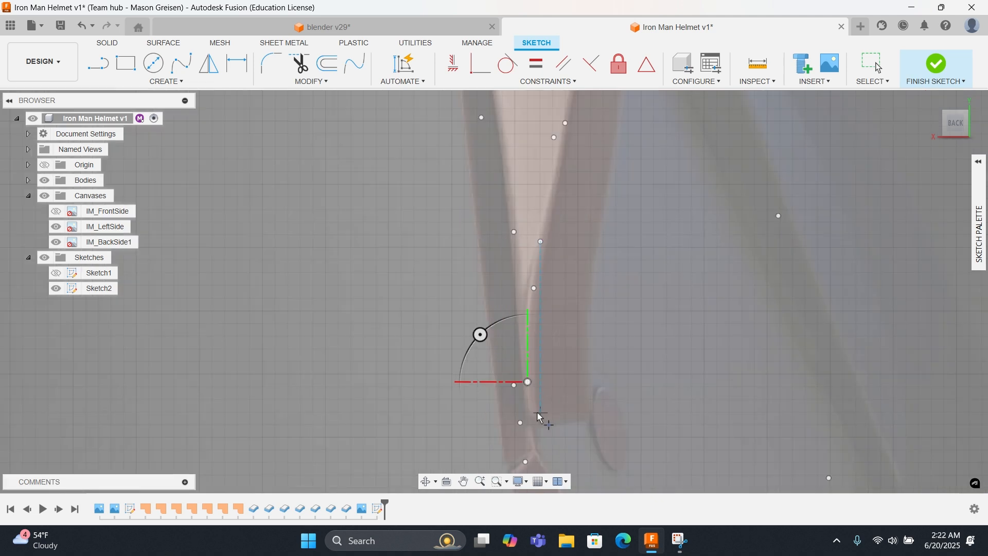
mouse_move(530, 410)
middle_mouse_down()
mouse_move(584, 307)
mouse_move(669, 186)
mouse_move(629, 39)
middle_mouse_up()
Step: Examine the placed sketch points against the back canvas around the neck opening and jaw, and end the Point command
scroll(675, 219, "down", 7)
mouse_move(793, 178)
middle_mouse_down()
mouse_move(612, 198)
mouse_move(610, 190)
mouse_move(646, 189)
mouse_move(633, 206)
mouse_move(613, 198)
middle_mouse_up()
left_click(956, 125)
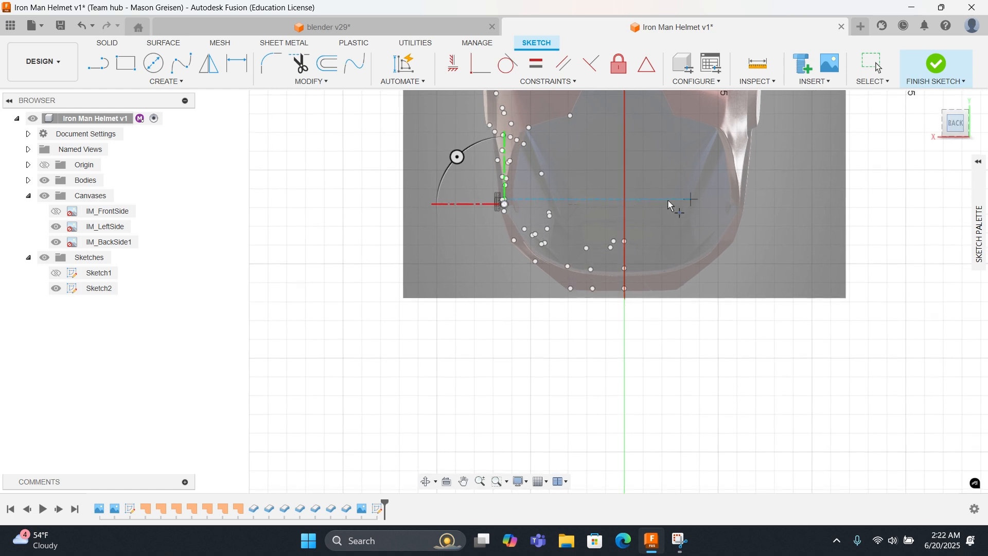
scroll(588, 298, "up", 5)
scroll(601, 266, "up", 2)
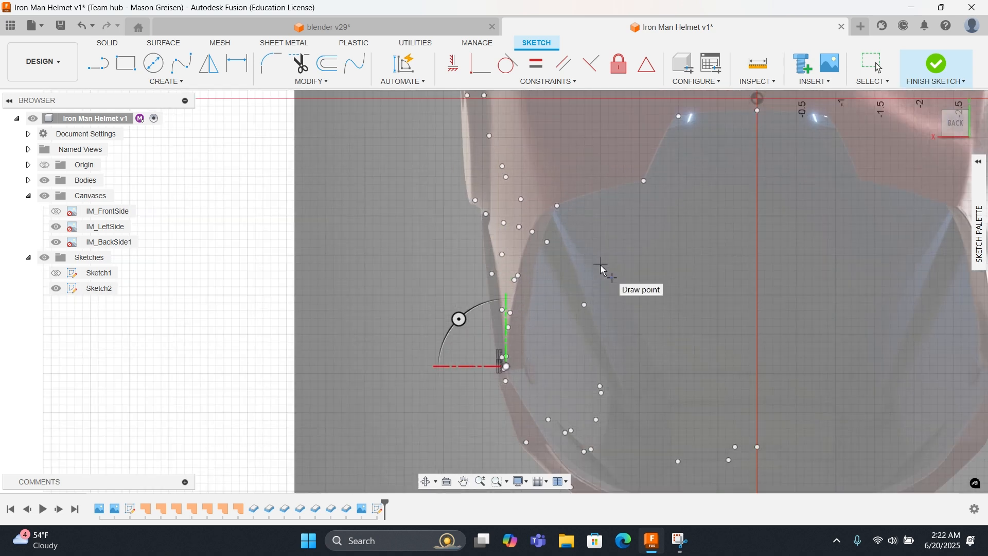
scroll(601, 266, "down", 3)
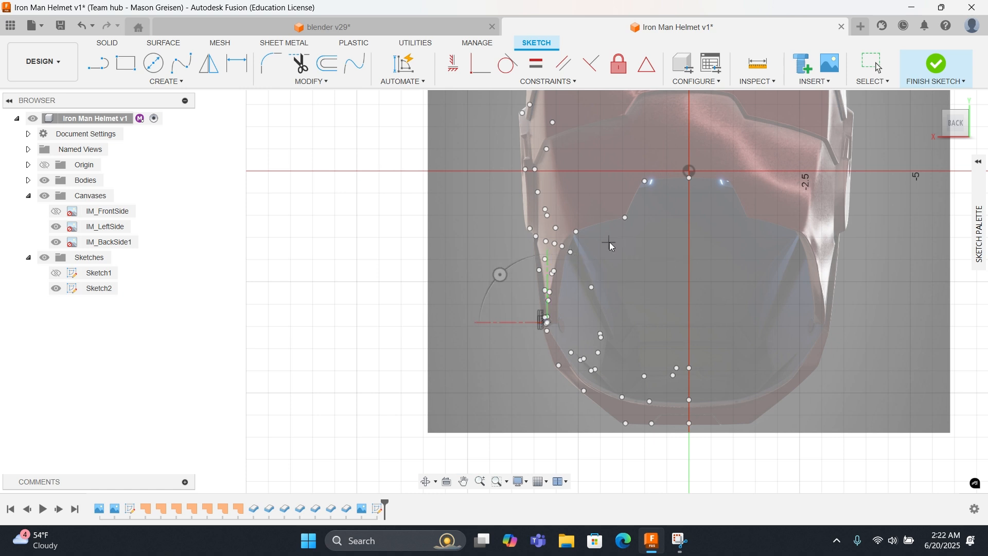
key("Escape")
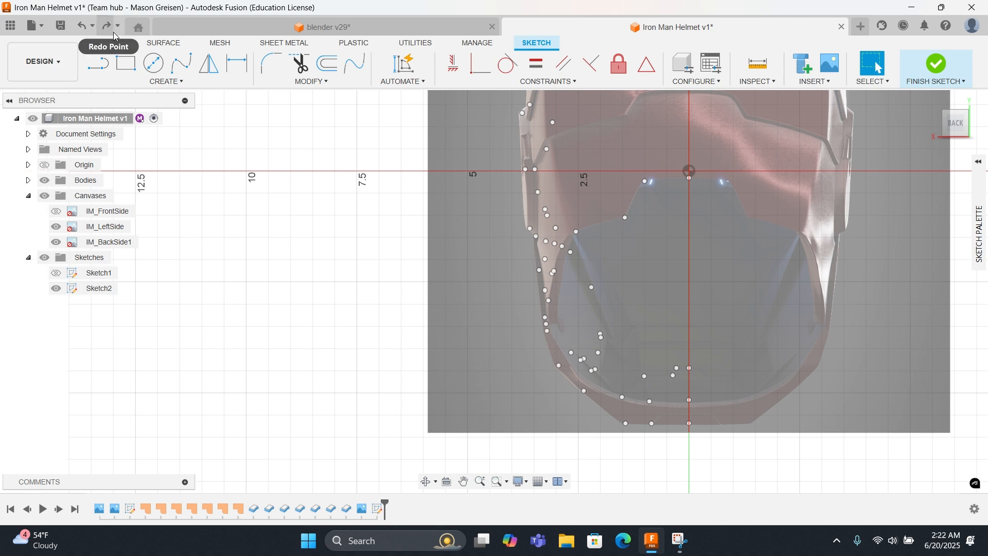
scroll(536, 370, "up", 4)
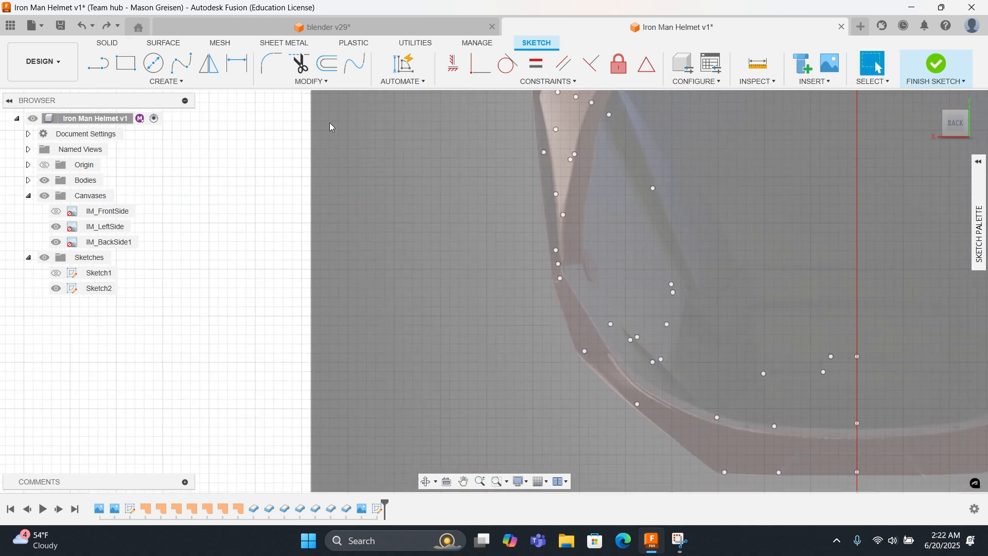
Step: Restore the undone side-strip points and delete the vertical constraint linking the two lowest ones
left_click(109, 33)
left_click(550, 261)
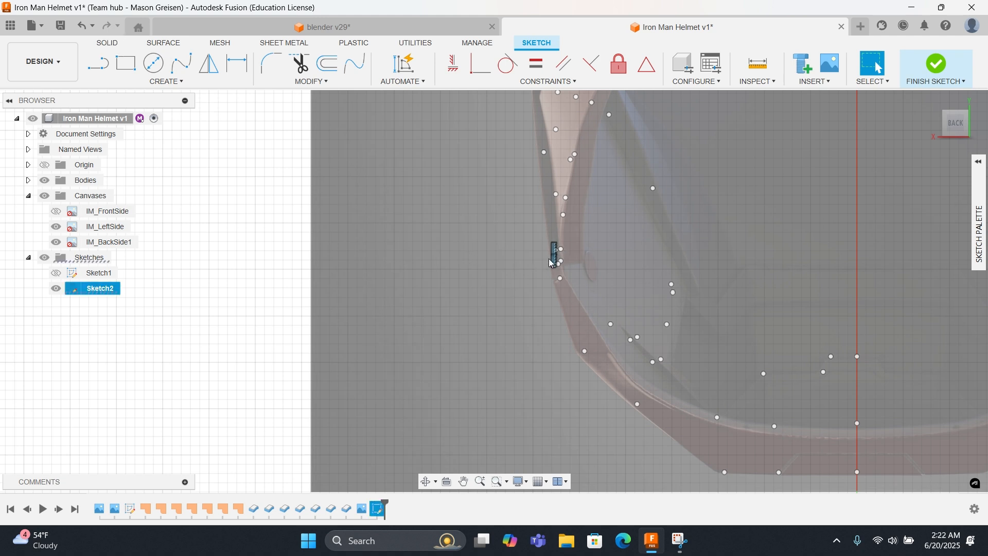
key("Delete")
scroll(567, 248, "up", 5)
left_click_drag(549, 286, 555, 295)
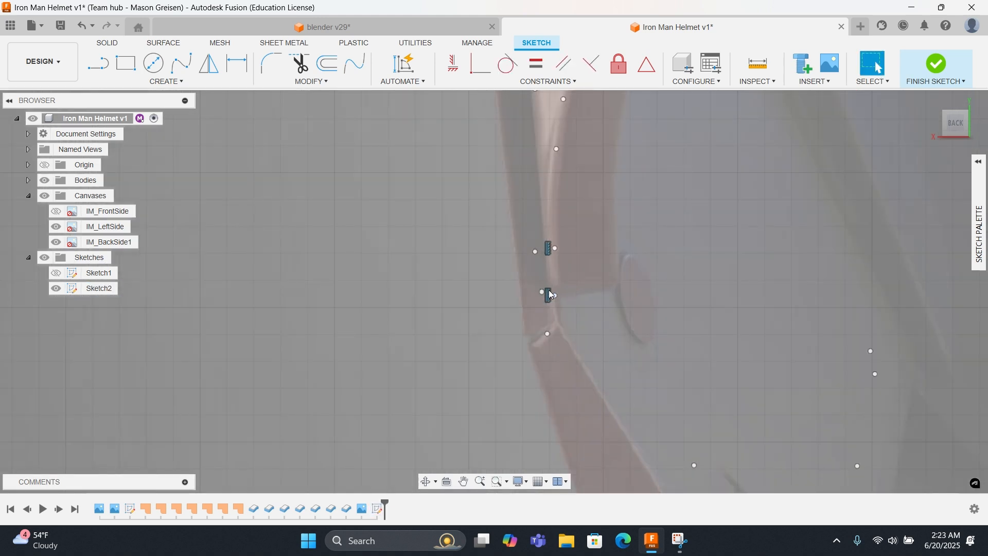
scroll(550, 294, "down", 6)
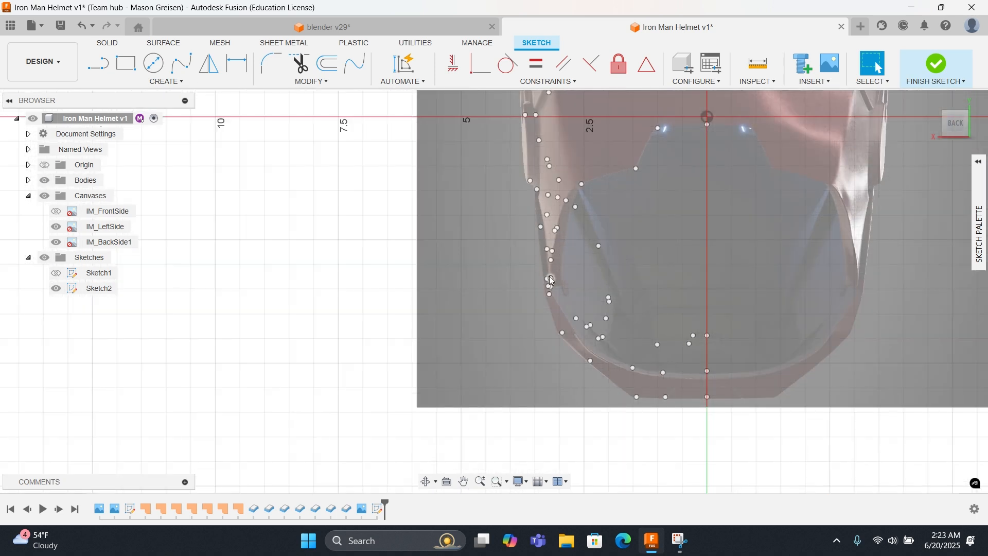
Step: Place two horizontally aligned sketch points on the outer and inner edges of the ear piece, just below the horizontal axis
middle_click_drag(550, 246, 556, 311)
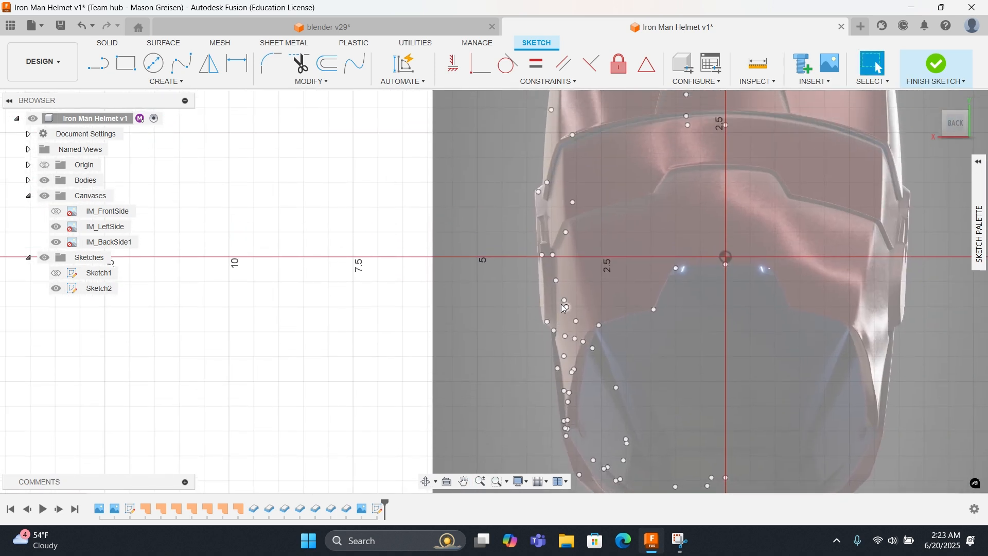
right_click(511, 277)
left_click(511, 262)
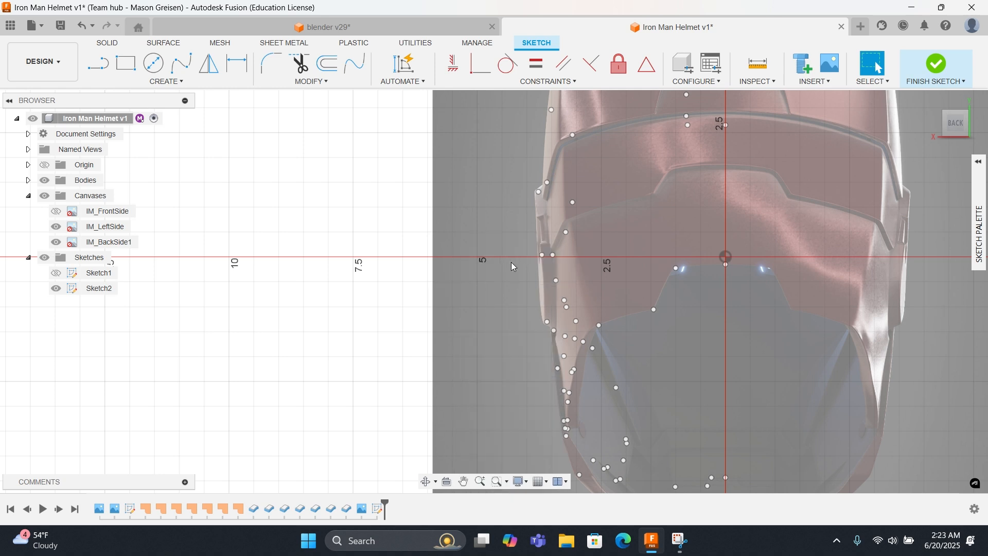
left_click(142, 83)
left_click(111, 210)
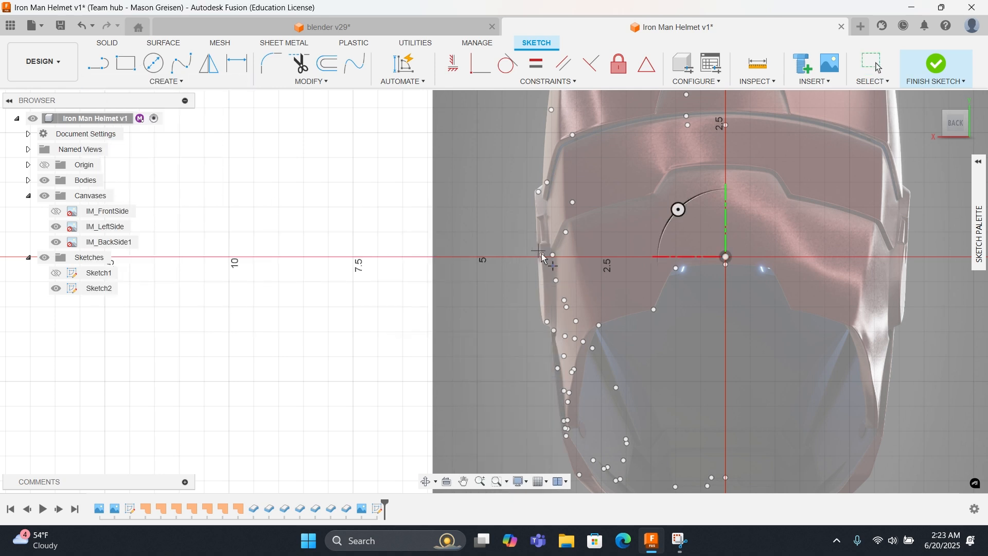
scroll(554, 260, "up", 2)
middle_click_drag(549, 285, 520, 145)
left_click(531, 267)
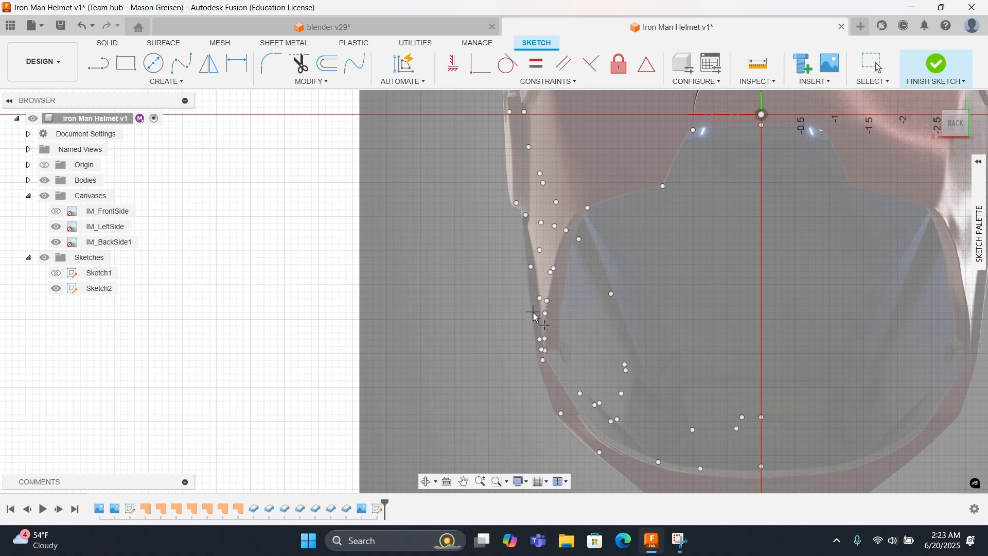
mouse_move(545, 332)
middle_mouse_down()
mouse_move(558, 313)
mouse_move(557, 330)
middle_mouse_up()
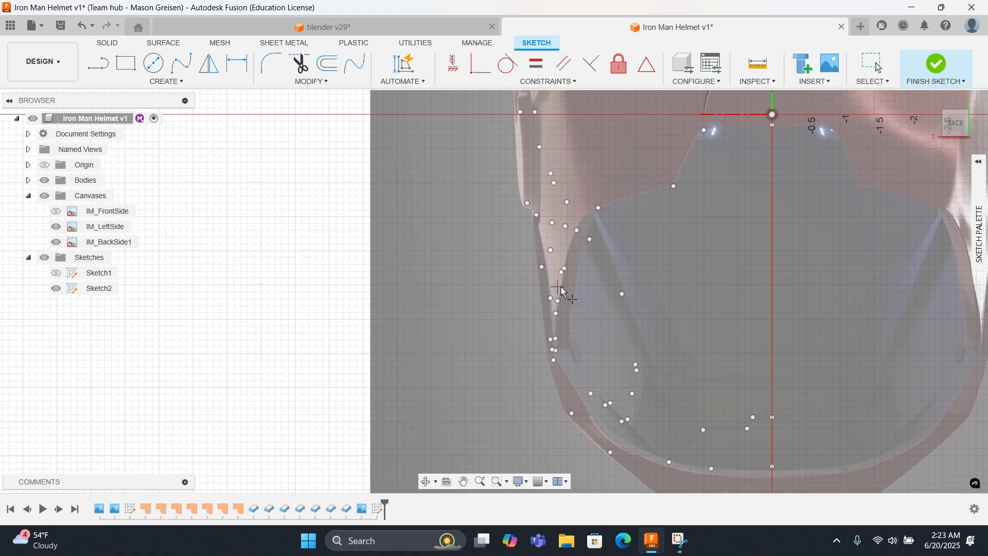
middle_click_drag(547, 251, 549, 360)
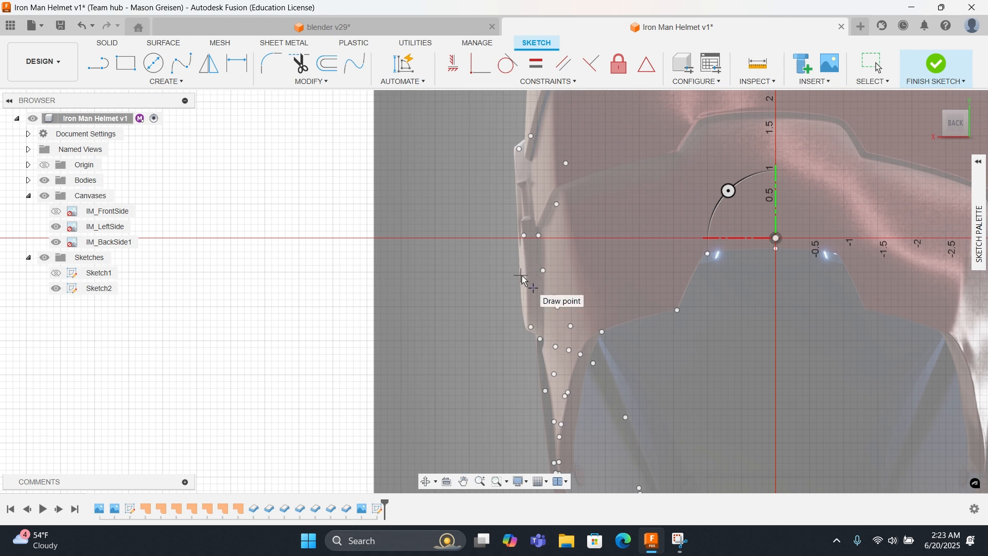
left_click(526, 277)
left_click(544, 276)
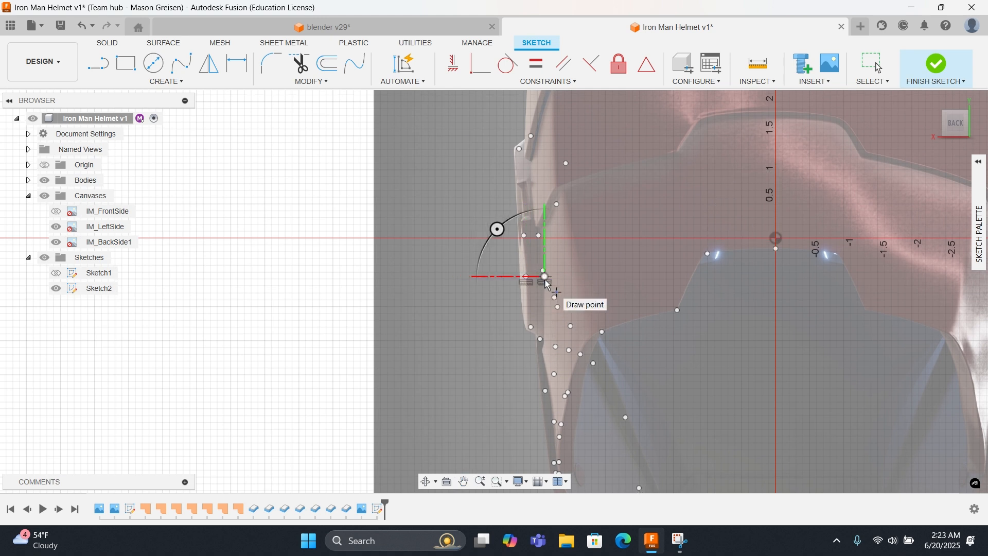
left_click(525, 327)
scroll(538, 337, "up", 3)
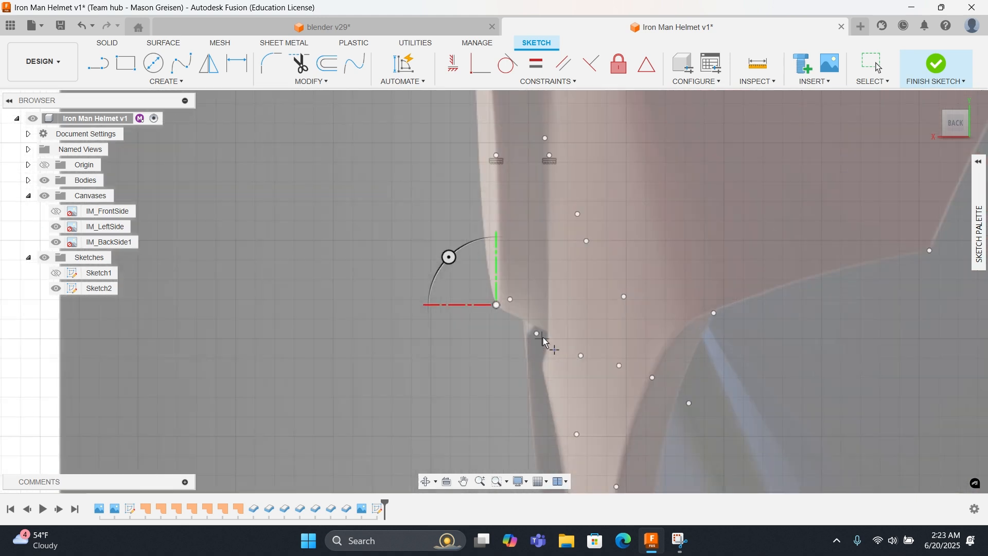
right_click(507, 312)
left_click(546, 316)
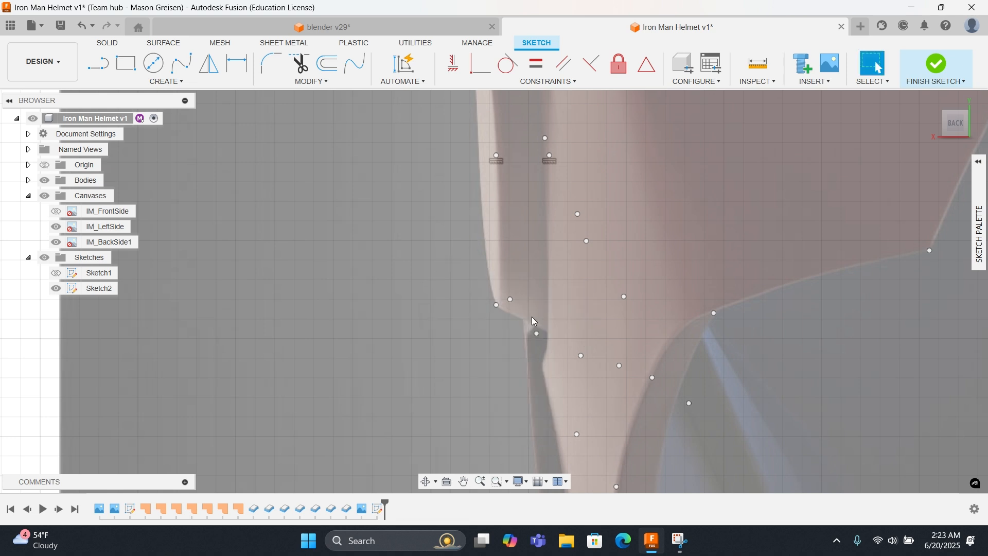
left_click(496, 305)
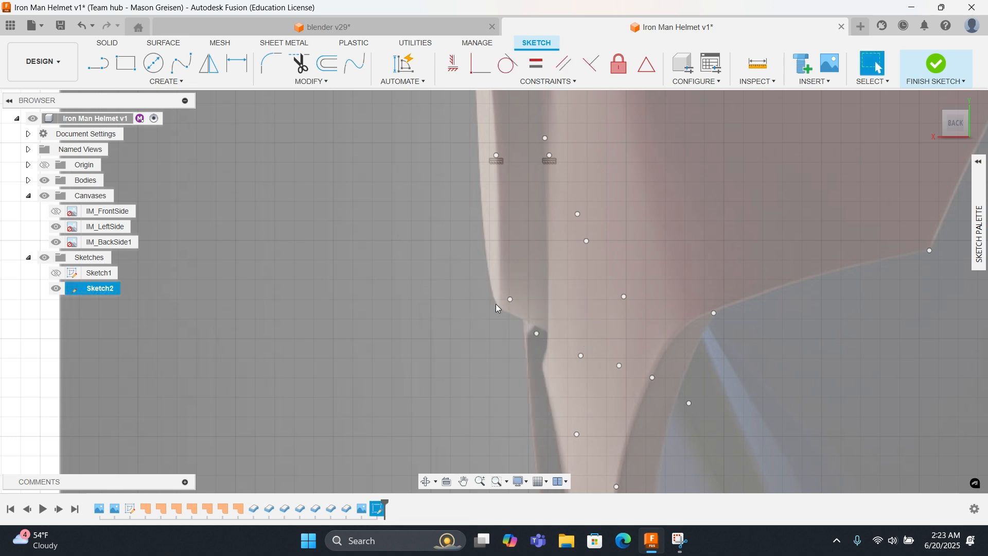
Step: Place sketch points on the vertical centreline at the top edge of the lower raised back panel and at the middle seam
scroll(496, 303, "down", 3)
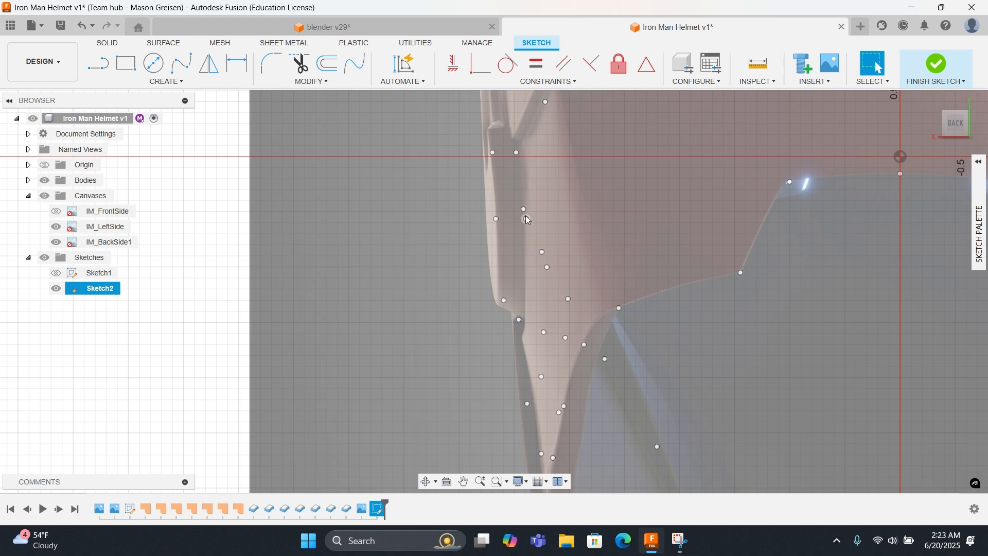
scroll(493, 200, "down", 5)
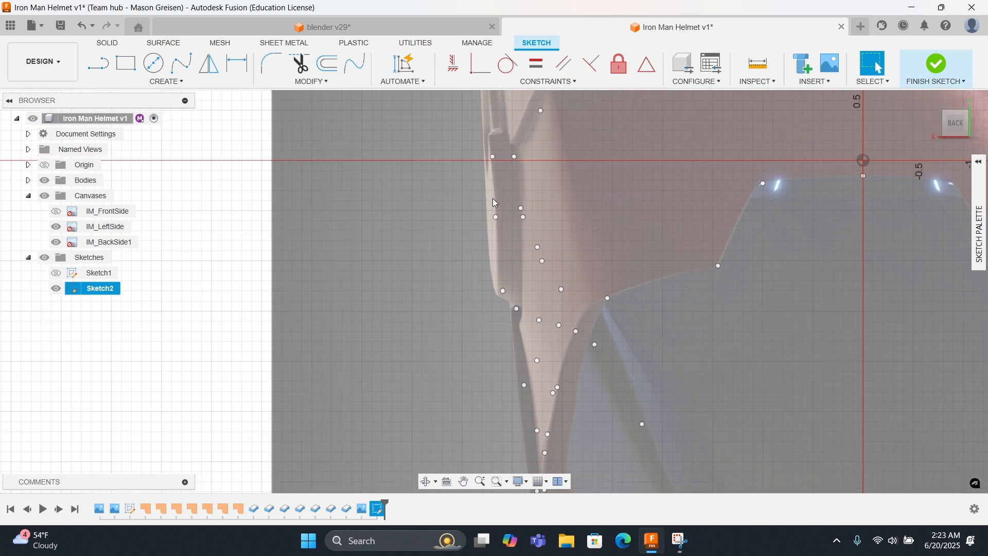
scroll(492, 199, "up", 5)
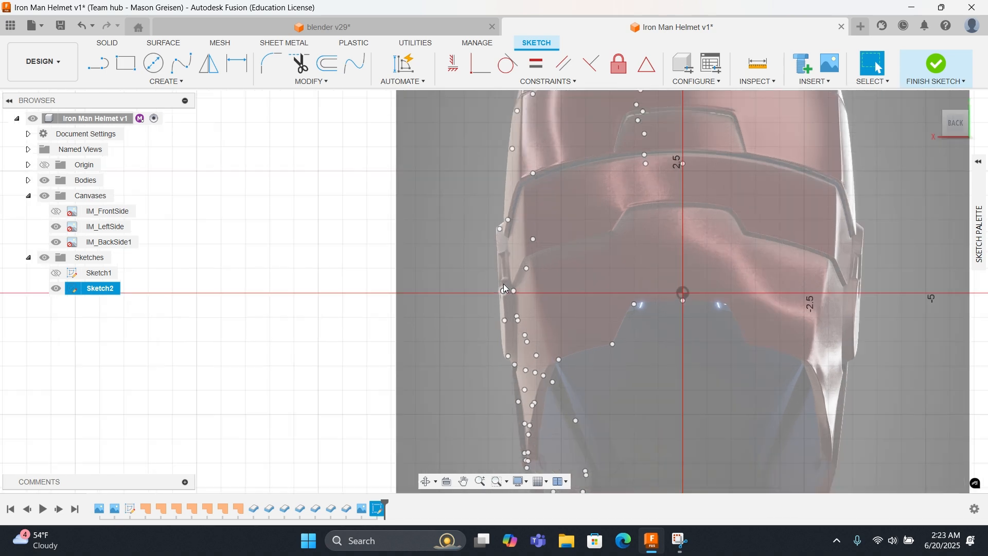
scroll(513, 243, "down", 4)
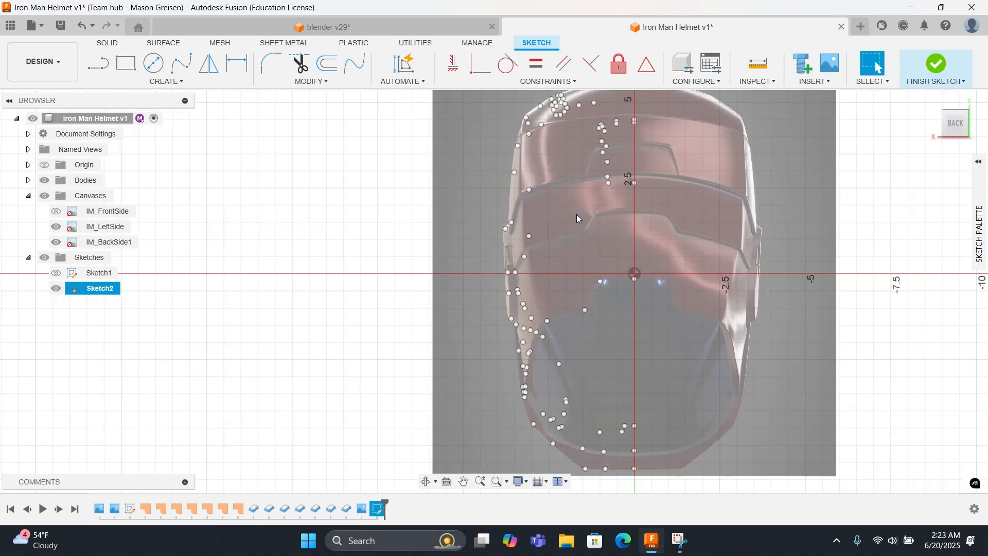
right_click(541, 239)
left_click(541, 243)
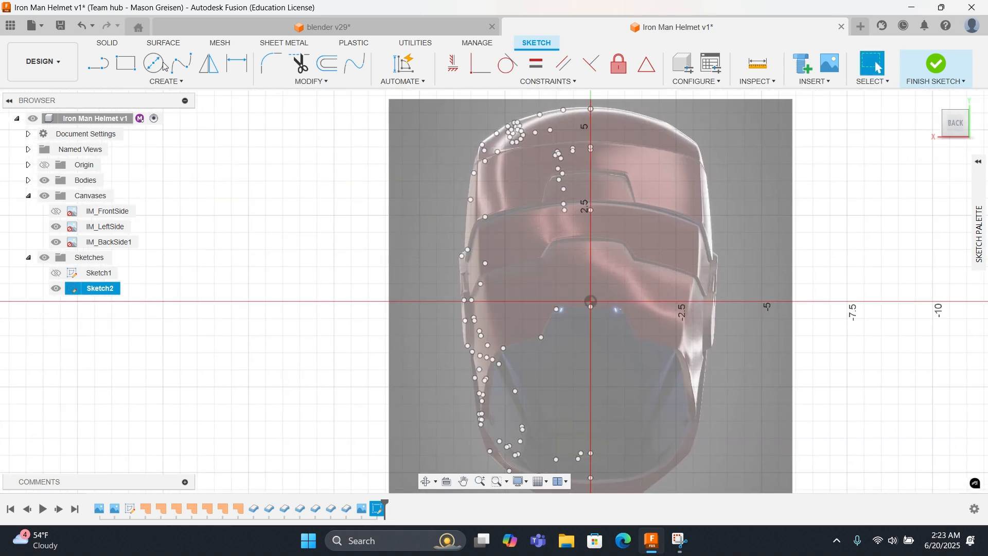
left_click(165, 81)
left_click(130, 212)
scroll(566, 237, "up", 2)
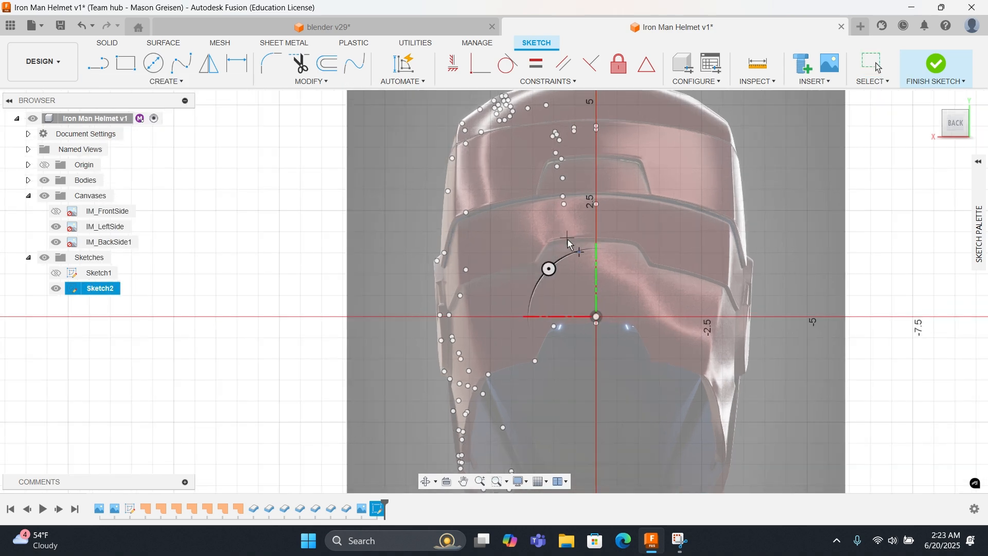
scroll(568, 243, "up", 5)
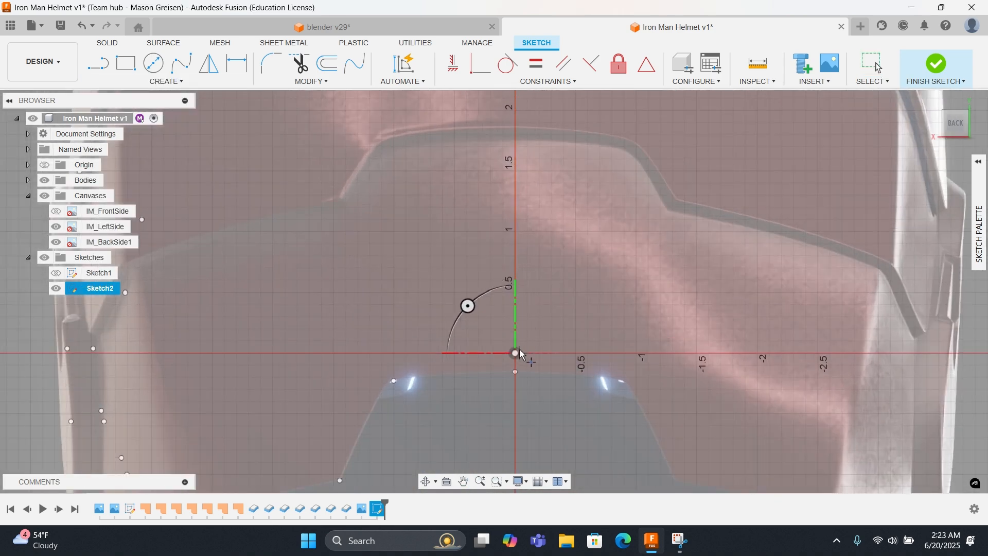
left_click(515, 371)
left_click(514, 130)
middle_click_drag(515, 131, 514, 343)
left_click(514, 209)
Step: Place centreline sketch points at the top edge of the upper raised panel and on the crown just below the helmet's top
mouse_move(515, 214)
middle_mouse_down()
mouse_move(502, 357)
mouse_move(502, 309)
middle_mouse_up()
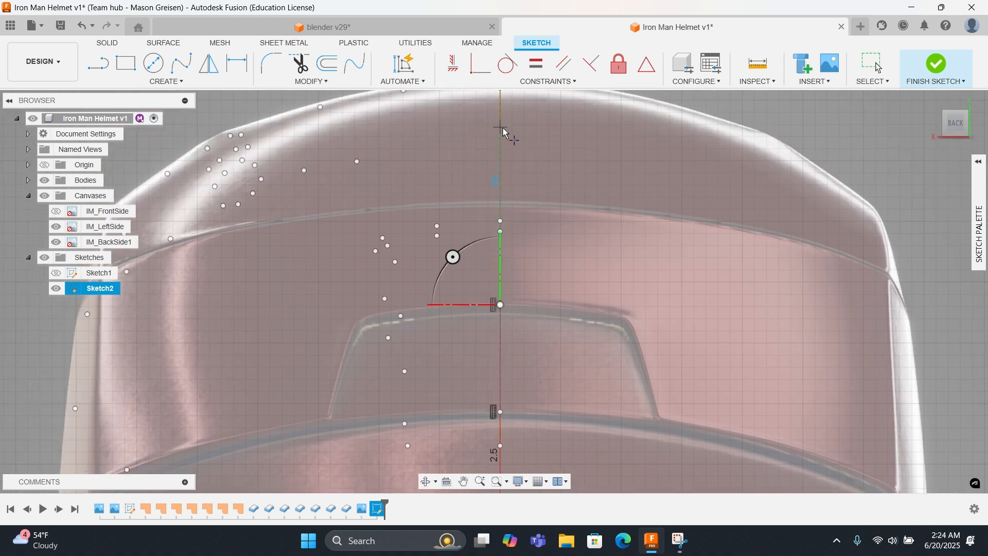
middle_click_drag(506, 136, 509, 237)
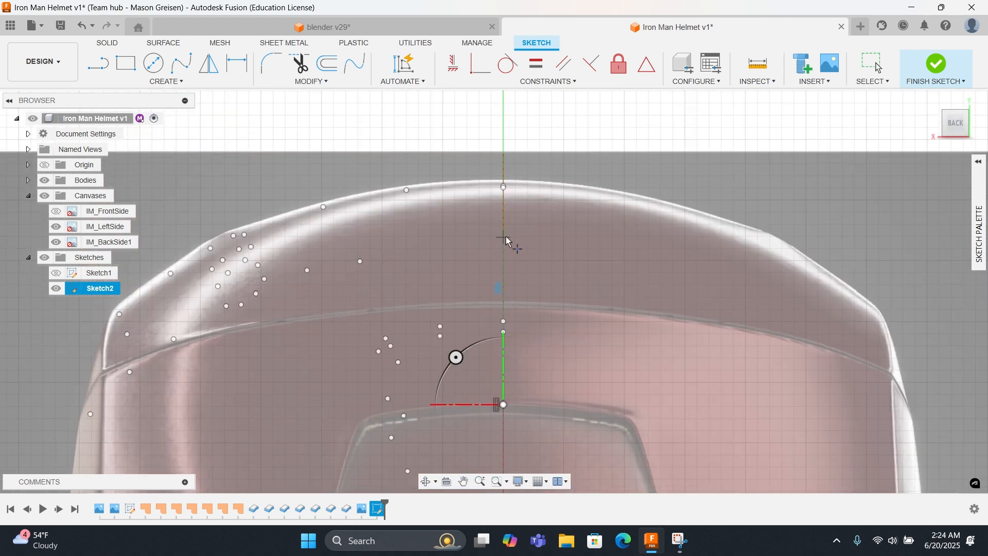
left_click(505, 229)
Step: Examine the new centreline points against the canvases from the back and the right side
scroll(506, 183, "up", 5)
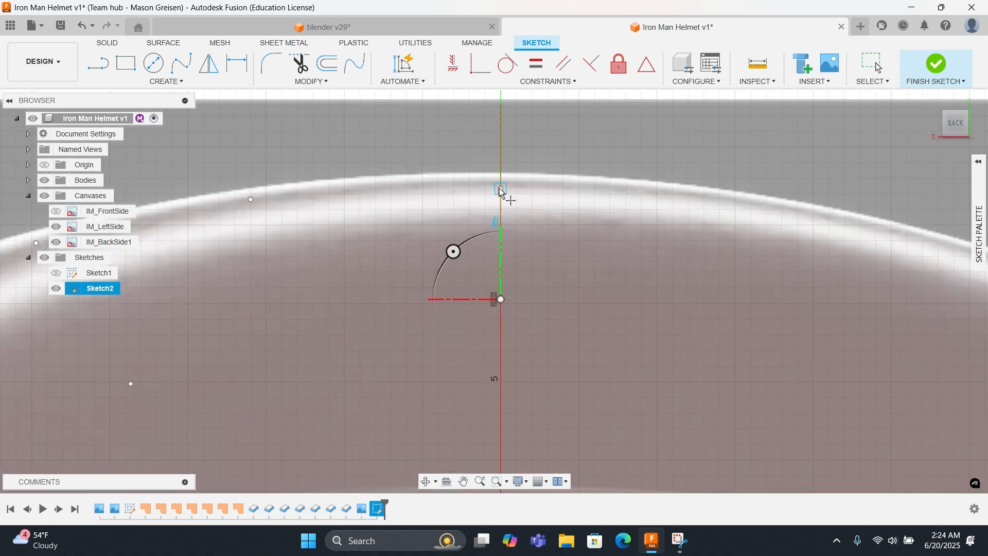
middle_click_drag(494, 222, 620, 141)
scroll(603, 196, "down", 8)
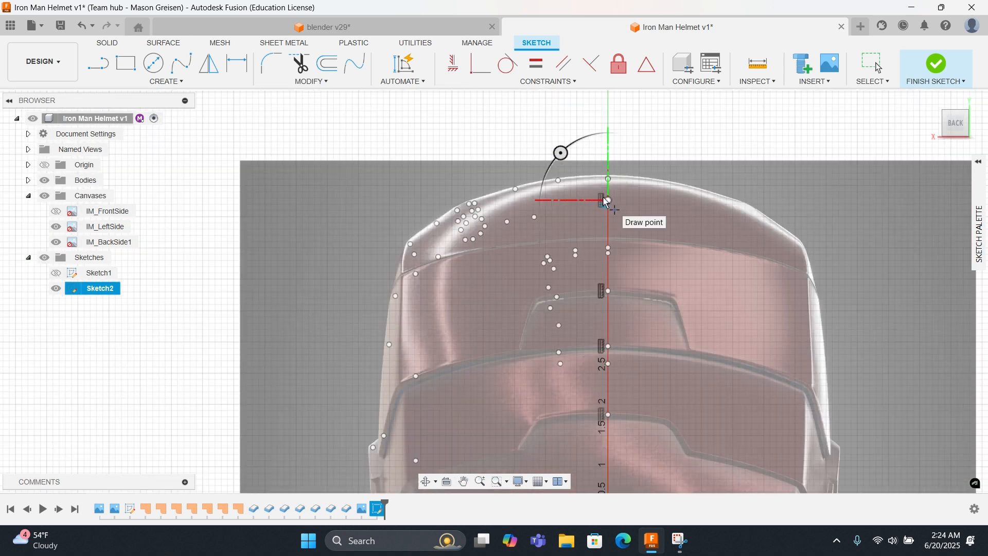
scroll(603, 207, "up", 4)
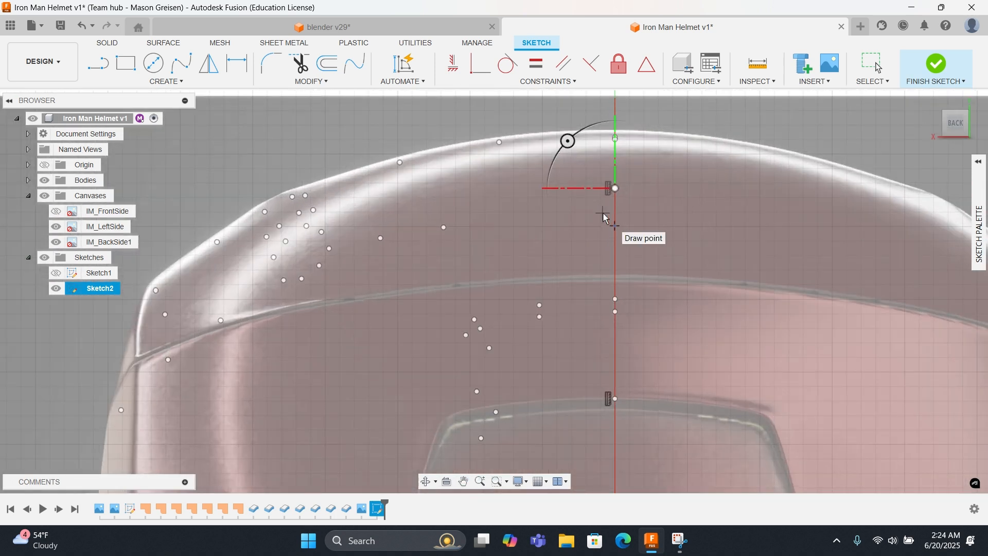
scroll(605, 216, "up", 2)
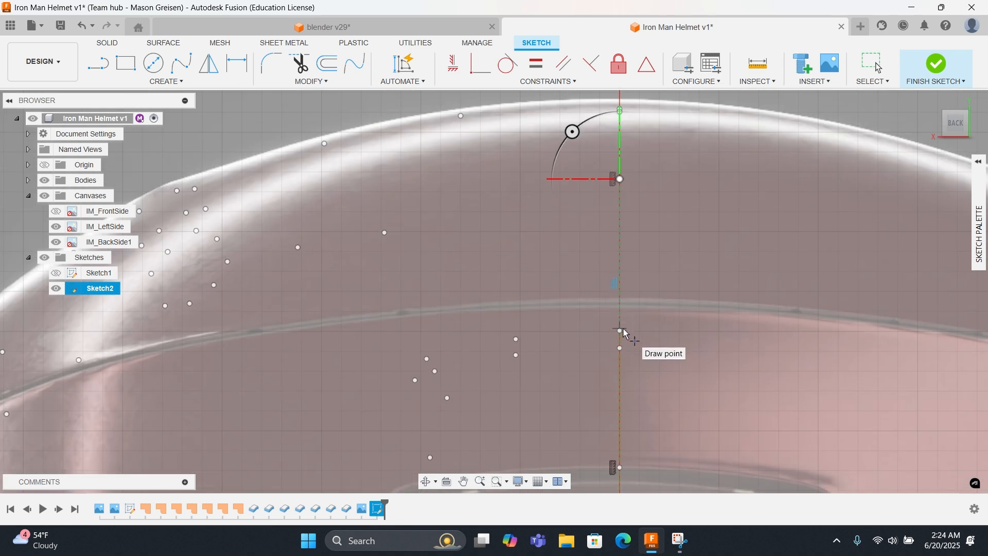
scroll(623, 329, "down", 5)
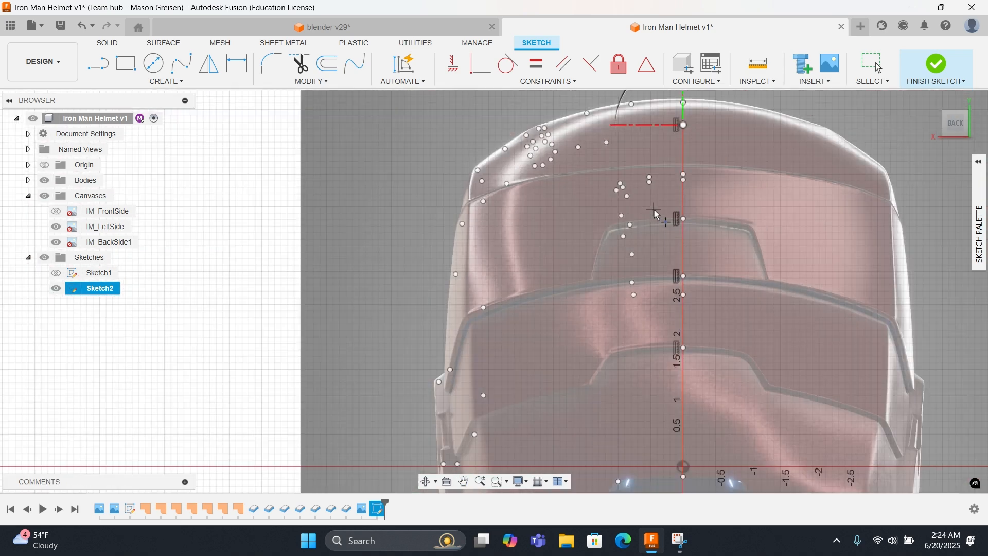
scroll(654, 210, "down", 2)
middle_click_drag(652, 208, 589, 265, "shift")
left_click(954, 125)
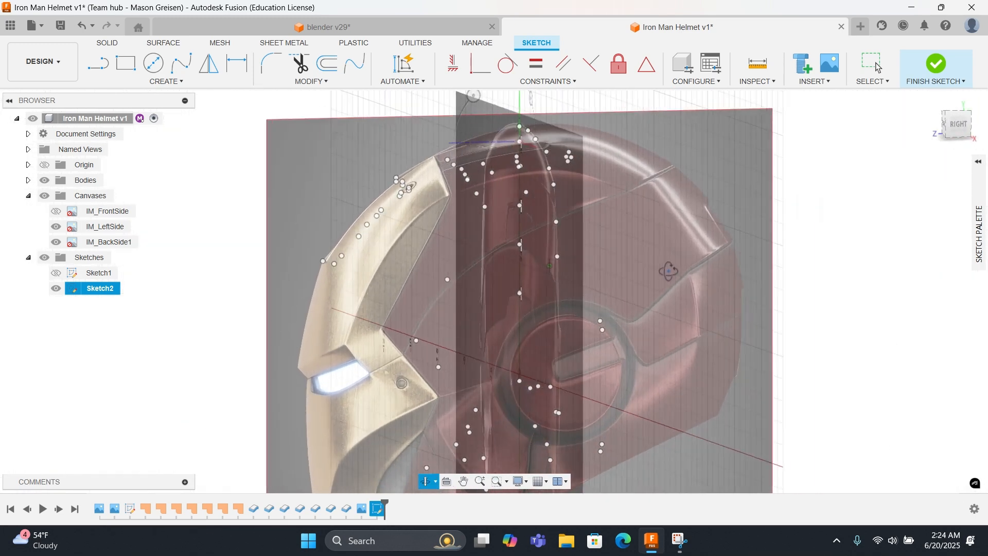
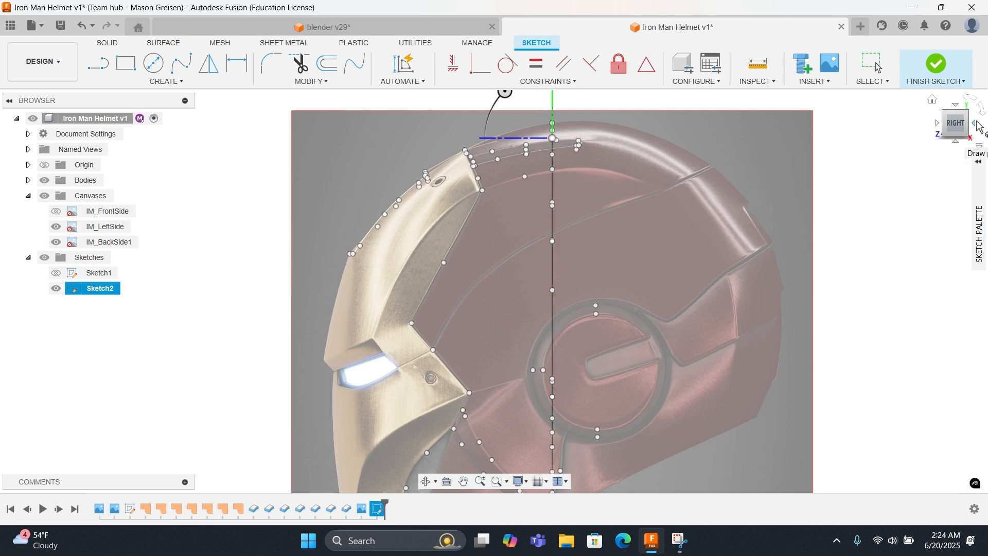
left_click(978, 126)
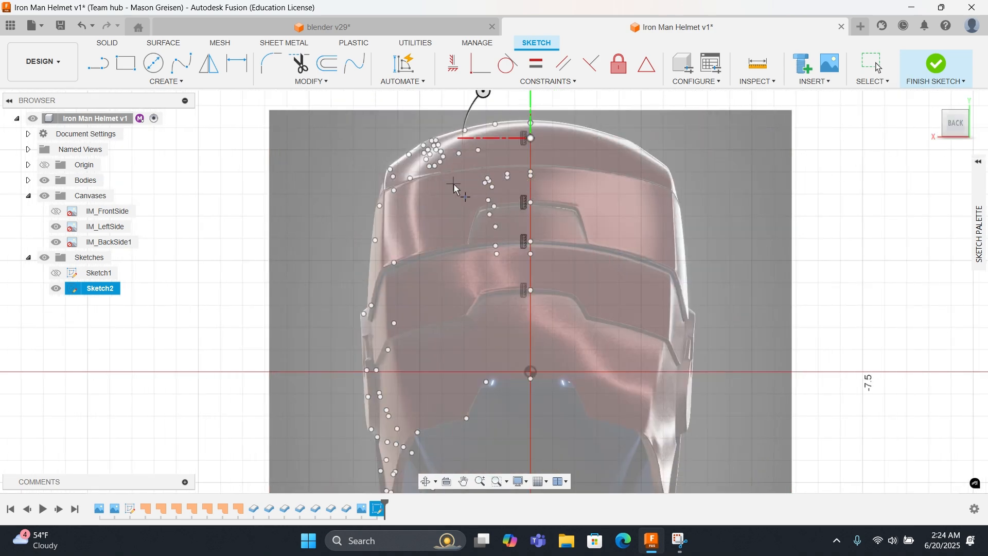
scroll(547, 164, "up", 5)
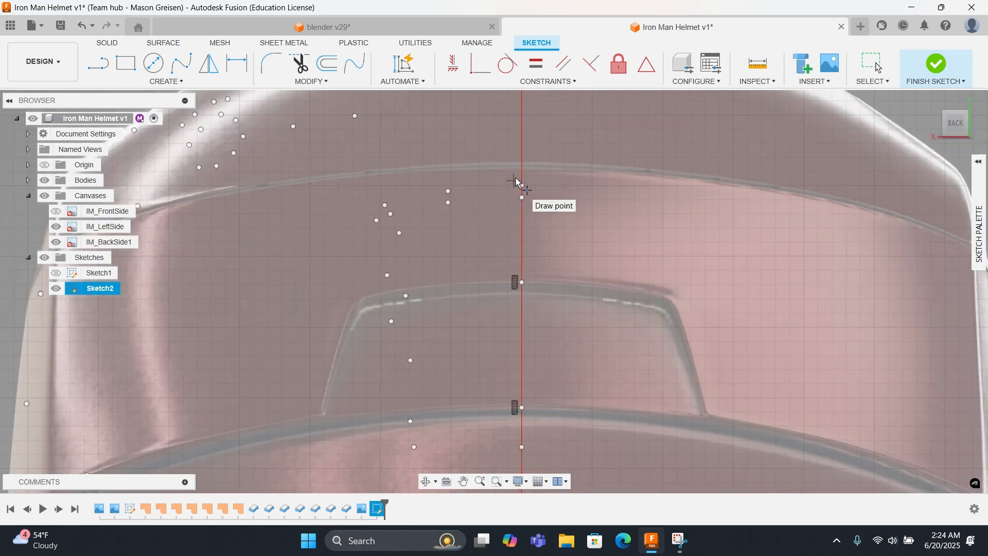
middle_click_drag(528, 175, 623, 231)
Step: End the Point command and restore the undone centreline points
right_click(667, 197)
key("Escape")
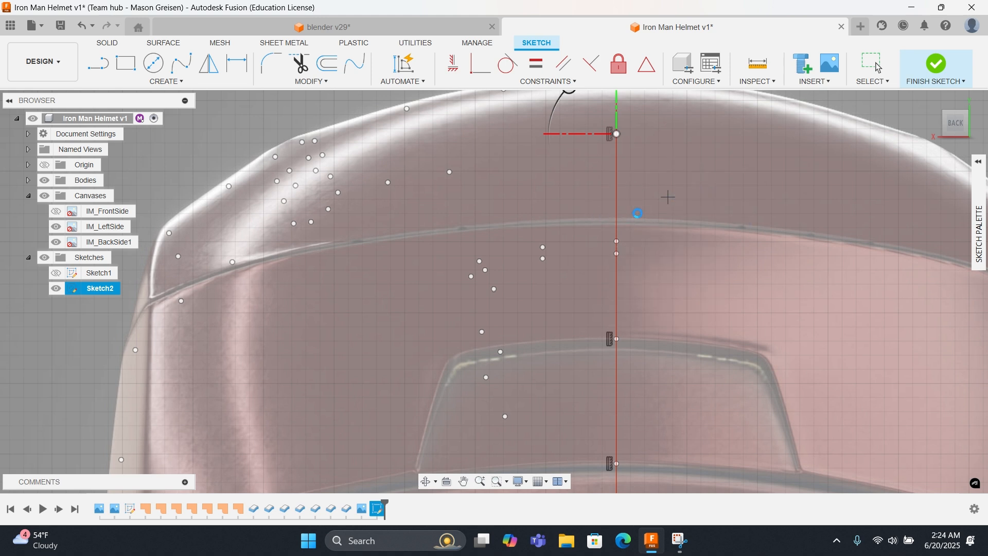
scroll(640, 216, "down", 3)
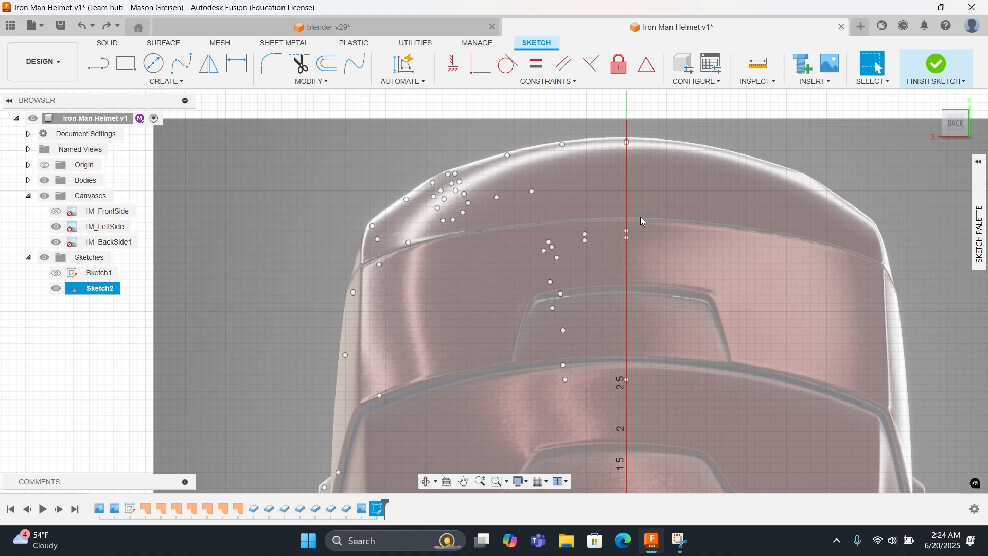
left_click(107, 28)
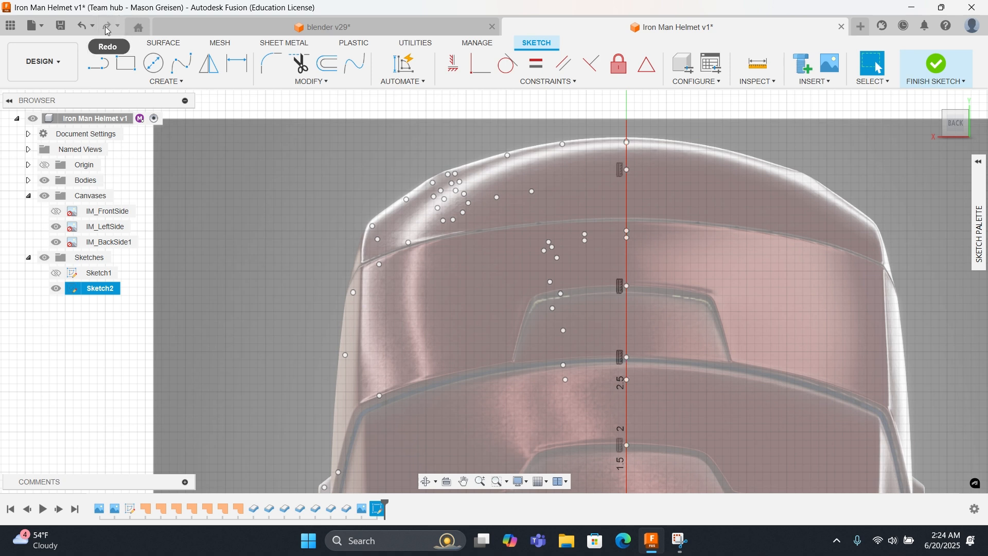
key("ctrl+z")
left_click(107, 30)
Step: Place two sketch points across the crown, level with the uppermost new centreline point and reaching the point cluster, and end the Point command
right_click(238, 138)
left_click(241, 103)
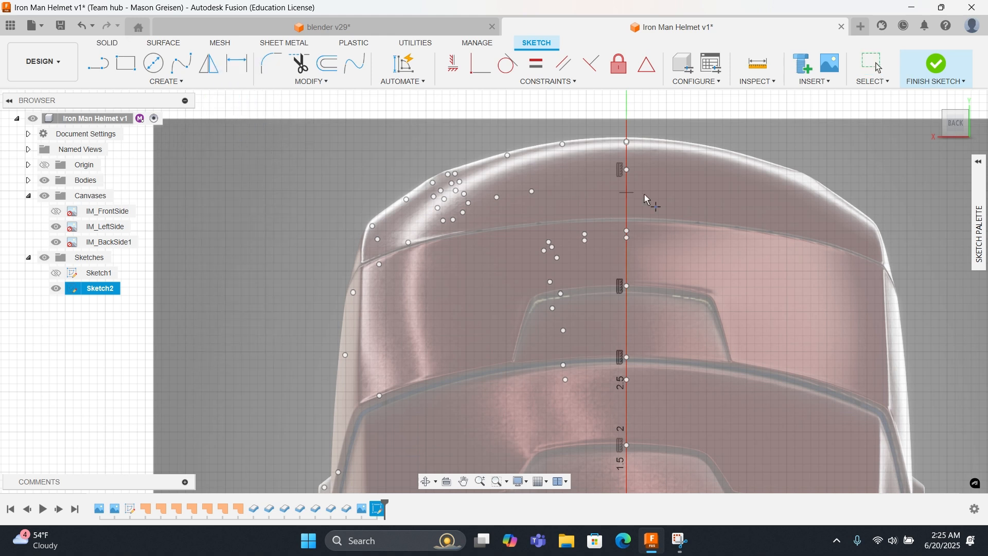
left_click(626, 169)
left_click(515, 171)
left_click_drag(514, 171, 452, 177)
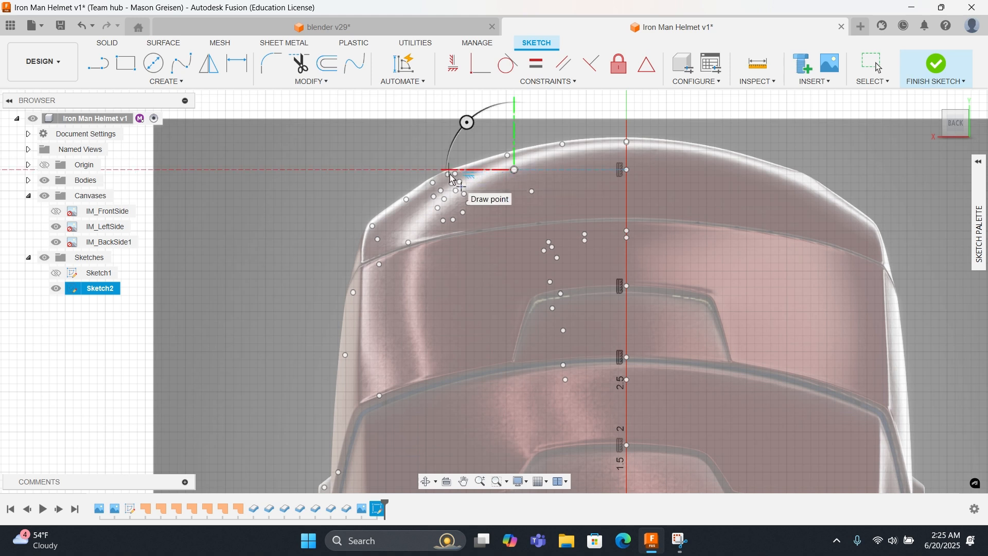
left_click(449, 174)
right_click(523, 175)
left_click(576, 175)
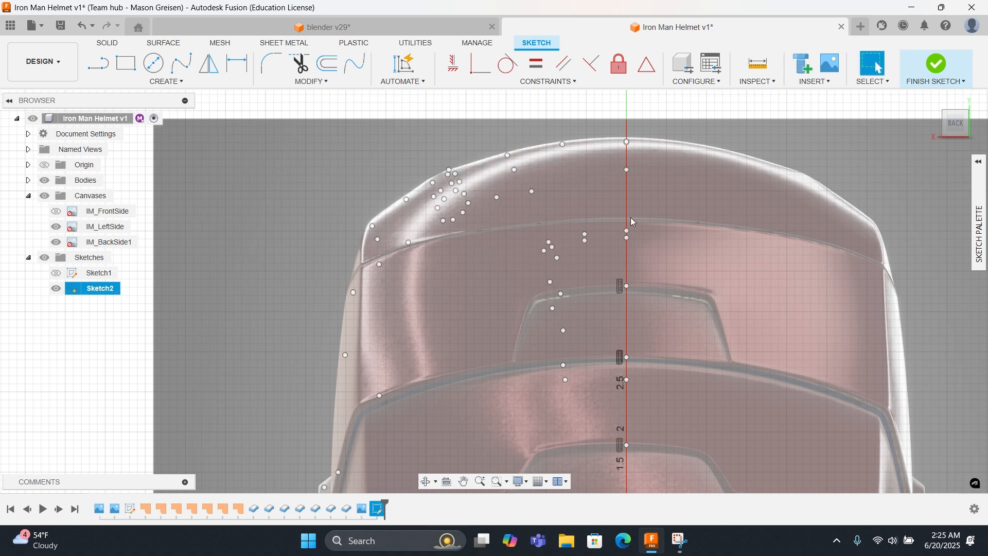
Step: Place two sketch points level with the centreline point on the lower raised panel's top edge, the outer one near the helmet's side
scroll(619, 365, "down", 2)
middle_click_drag(625, 395, 601, 178)
scroll(598, 285, "up", 2)
right_click(592, 276)
left_click(588, 264)
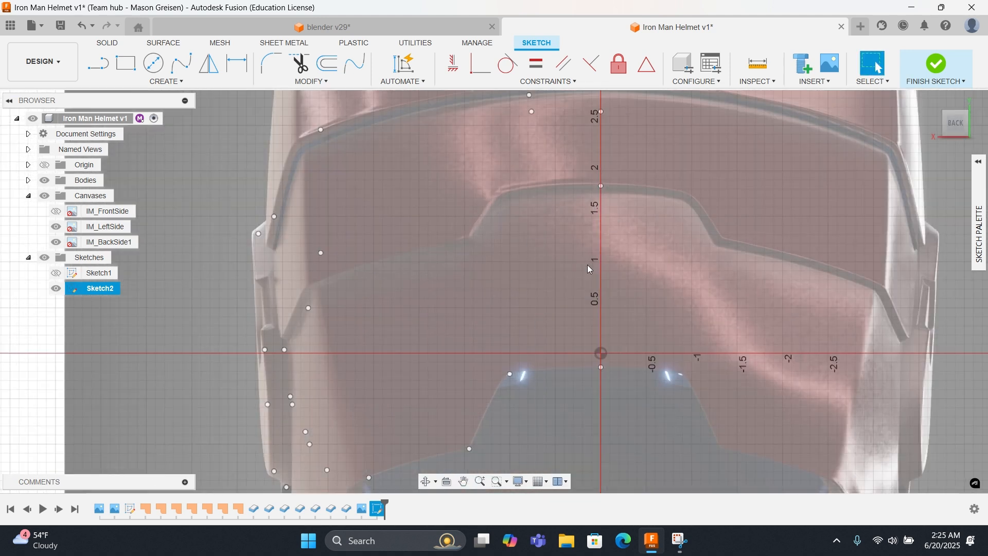
left_click(166, 81)
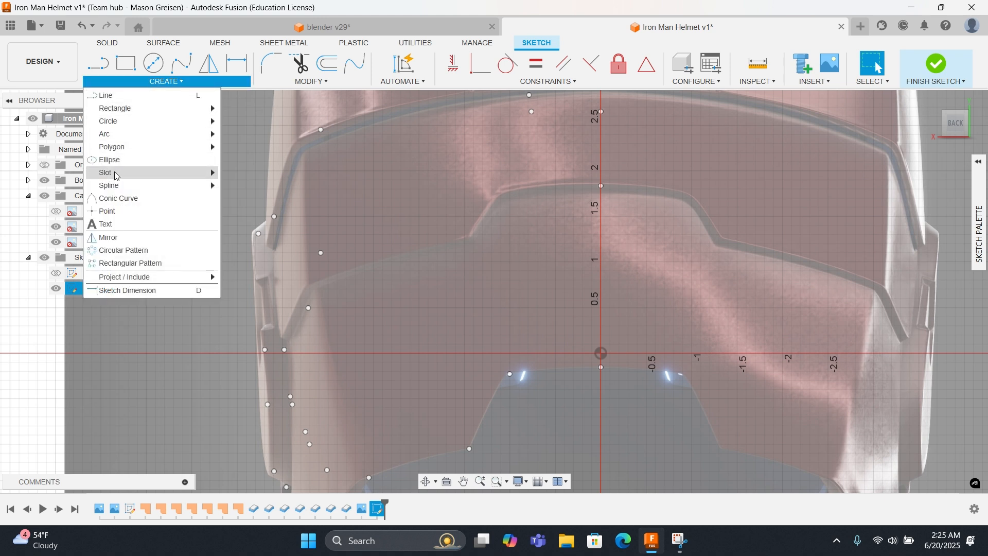
left_click(107, 211)
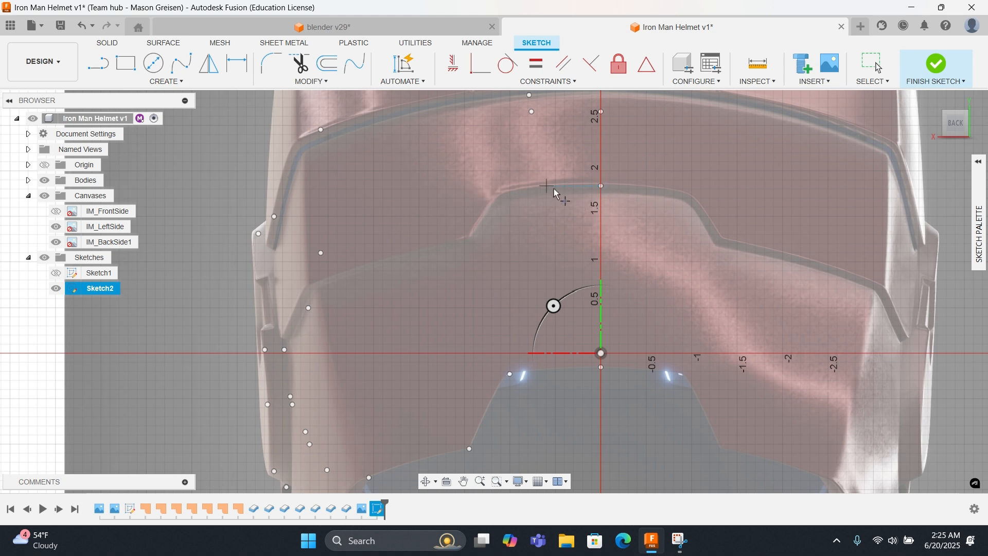
left_click(459, 186)
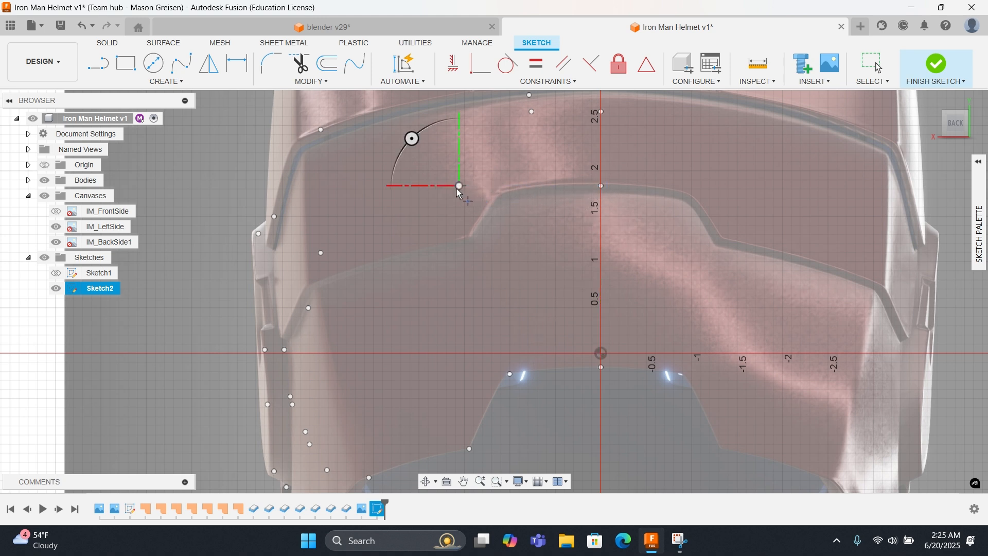
left_click(303, 186)
Step: Place two sketch points level with the centreline point on the middle seam, the outer one near the helmet's side, and end the Point command
middle_click_drag(395, 180, 397, 288)
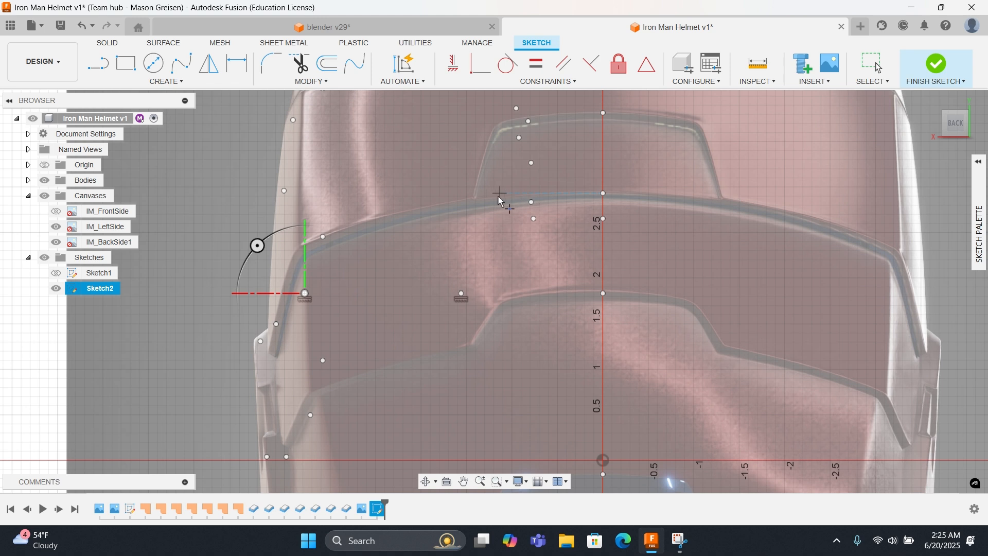
left_click(447, 193)
left_click(306, 193)
right_click(360, 194)
left_click(410, 195)
Step: Place two sketch points level with the centreline point on the upper raised panel's top edge, the outer one near the helmet's side
middle_click_drag(464, 189, 450, 319)
right_click(540, 215)
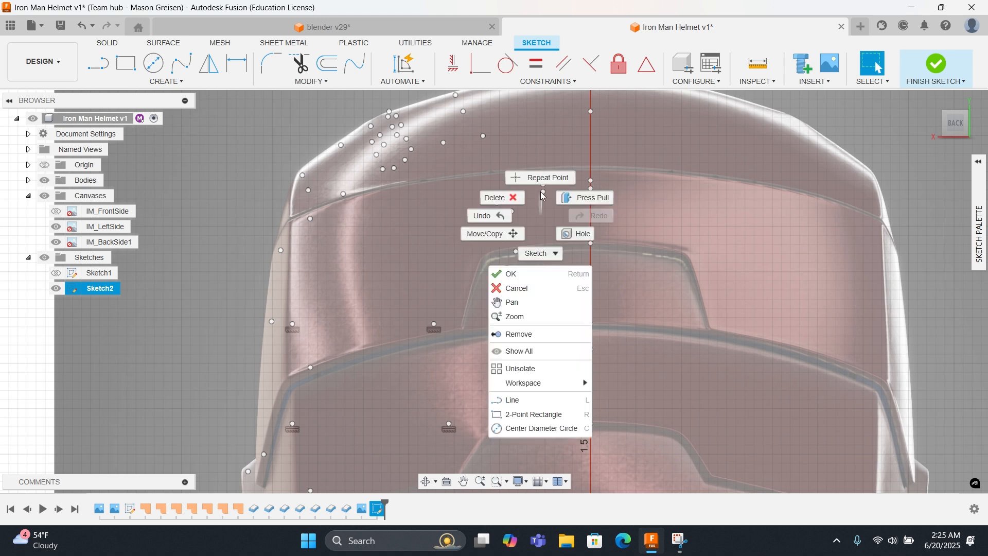
left_click(541, 181)
right_click(541, 195)
left_click(542, 161)
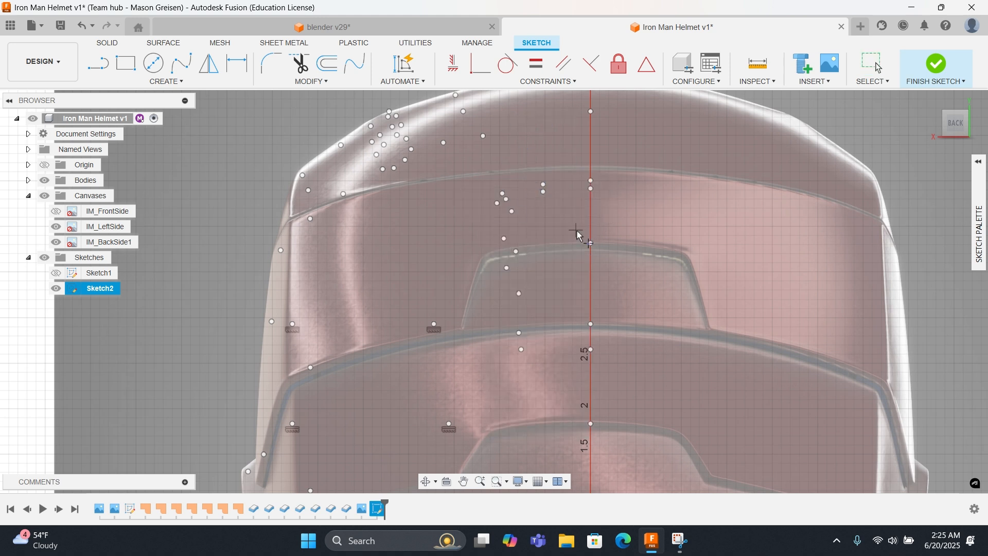
left_click(436, 243)
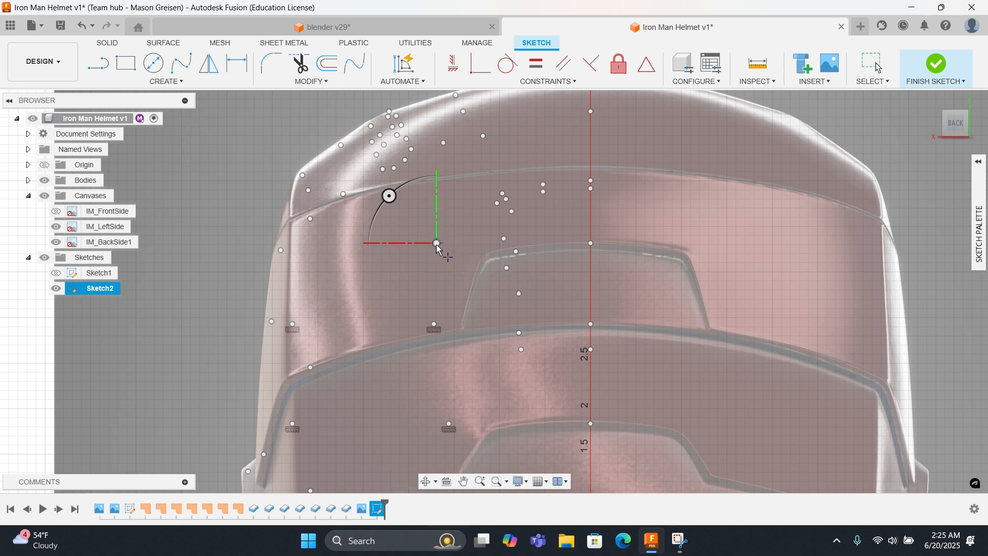
right_click(336, 243)
left_click(374, 241)
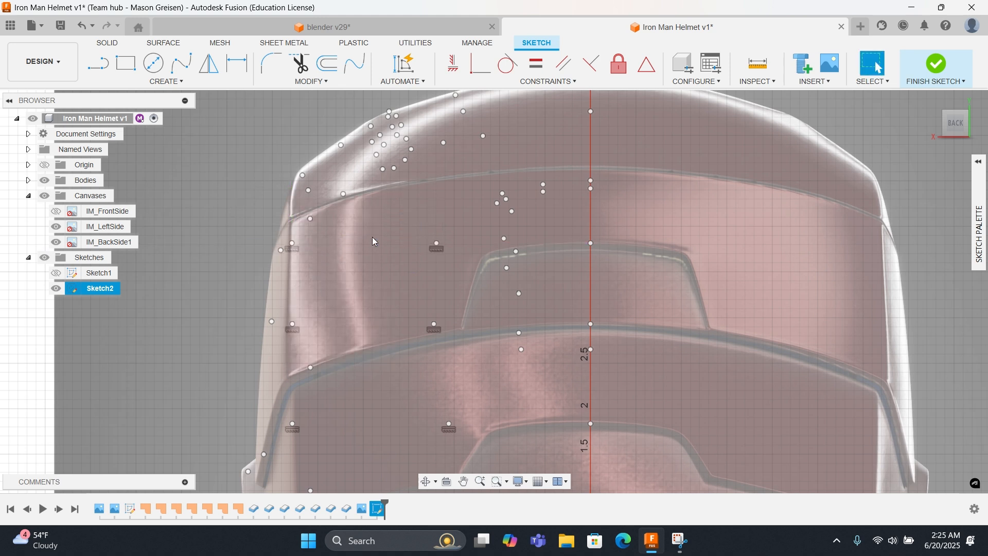
Step: Delete the horizontal constraints from the three newest rows of points across the back shell
left_click(431, 253)
key("Delete")
left_click(435, 328)
key("Delete")
left_click(452, 428)
key("Delete")
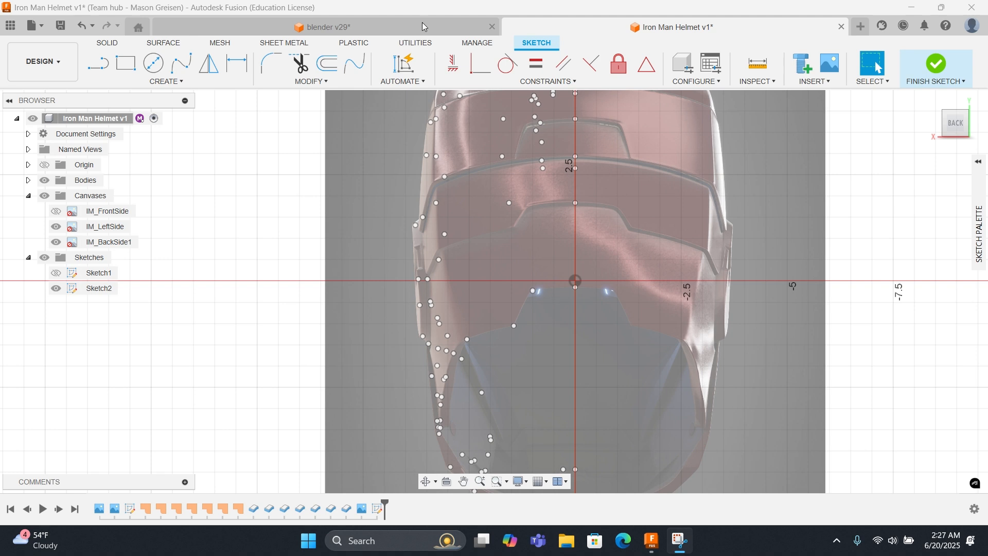
Step: Place three sketch points down the crown's outer side edge, ending at the upper seam's corner, and end the Point command
scroll(543, 259, "down", 2)
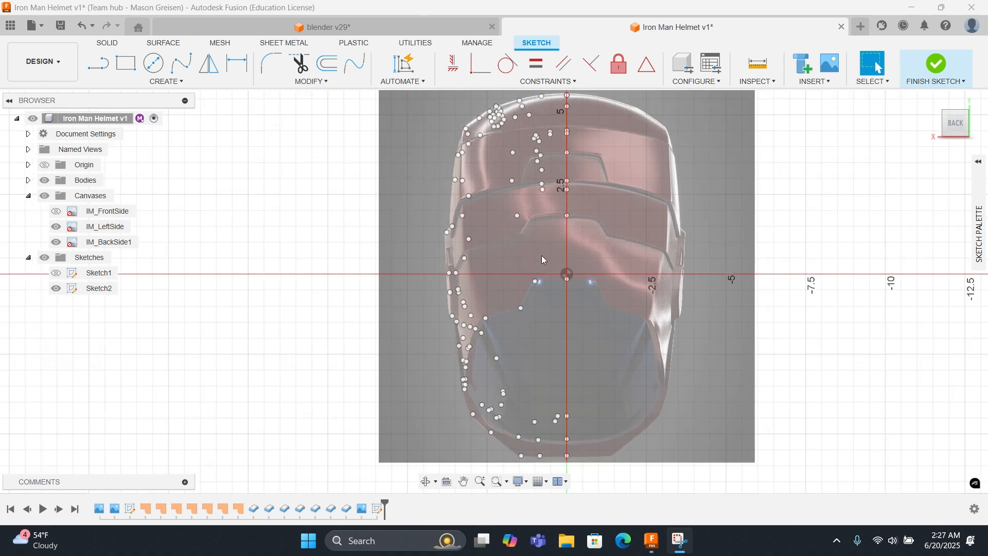
scroll(542, 252, "up", 2)
middle_click_drag(542, 246, 551, 289)
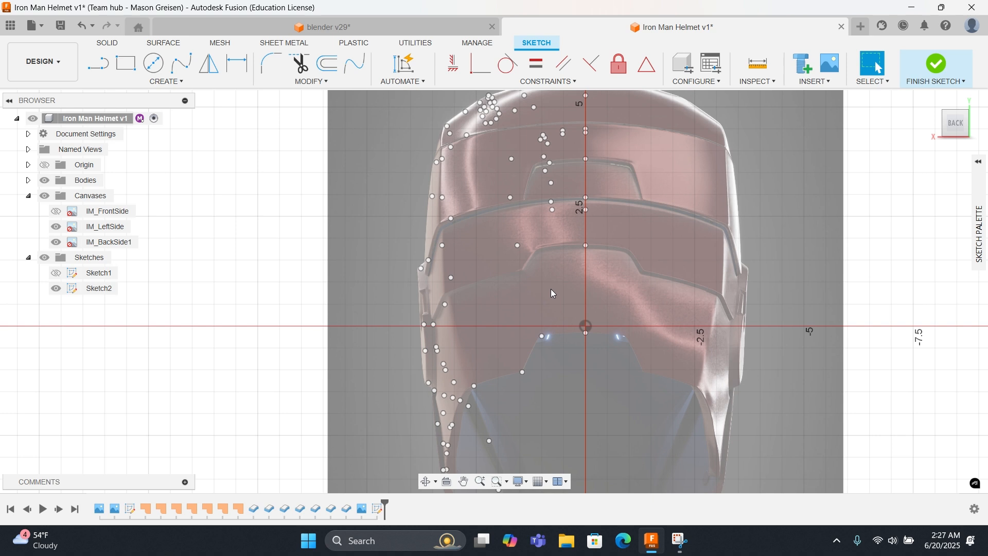
scroll(550, 288, "up", 1)
right_click(294, 196)
key("Escape")
left_click(185, 82)
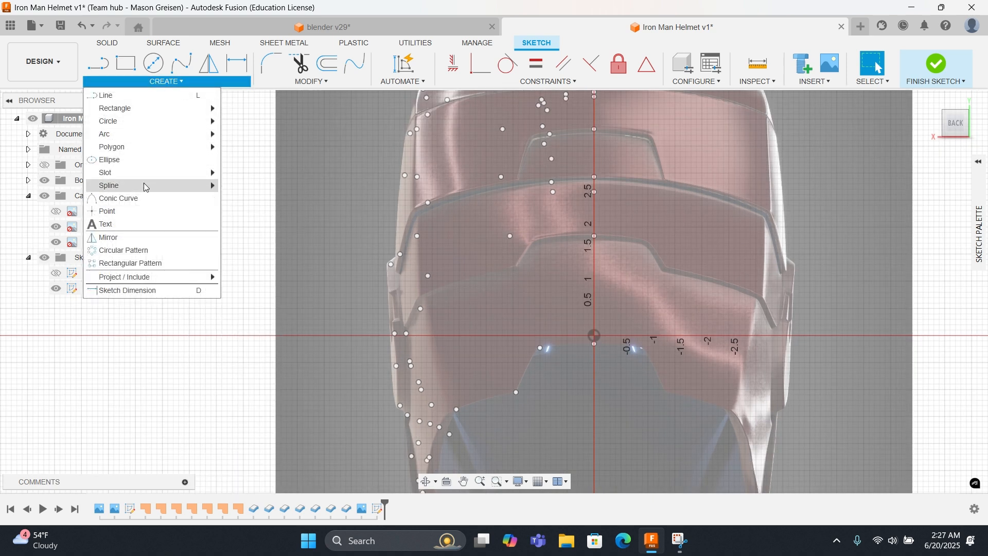
left_click(116, 211)
middle_click_drag(412, 177, 513, 180)
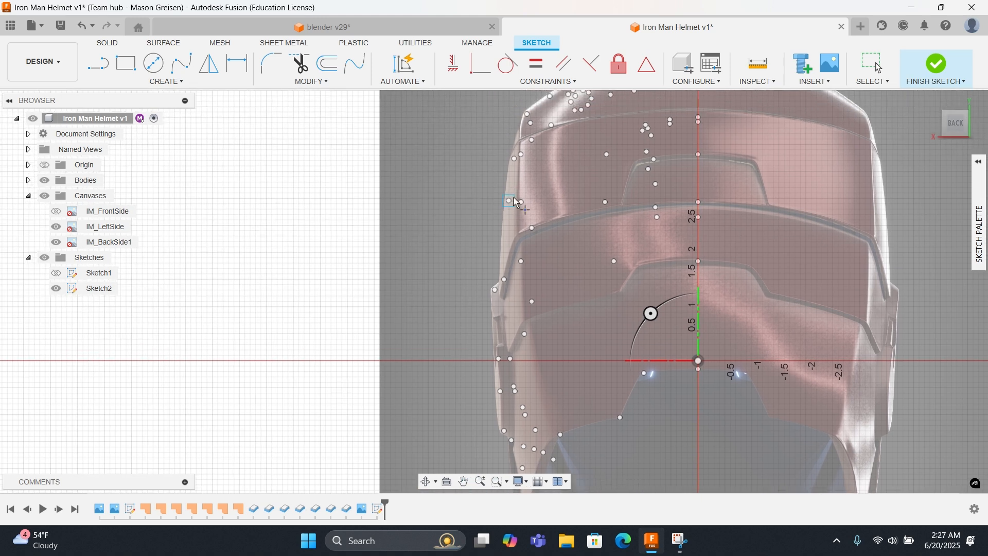
scroll(517, 179, "up", 3)
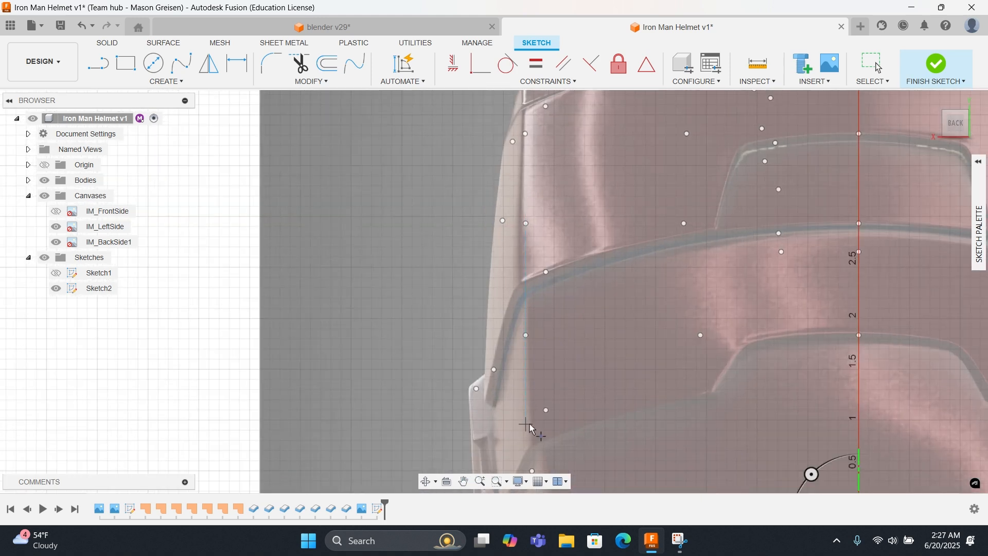
middle_click_drag(527, 215, 522, 379)
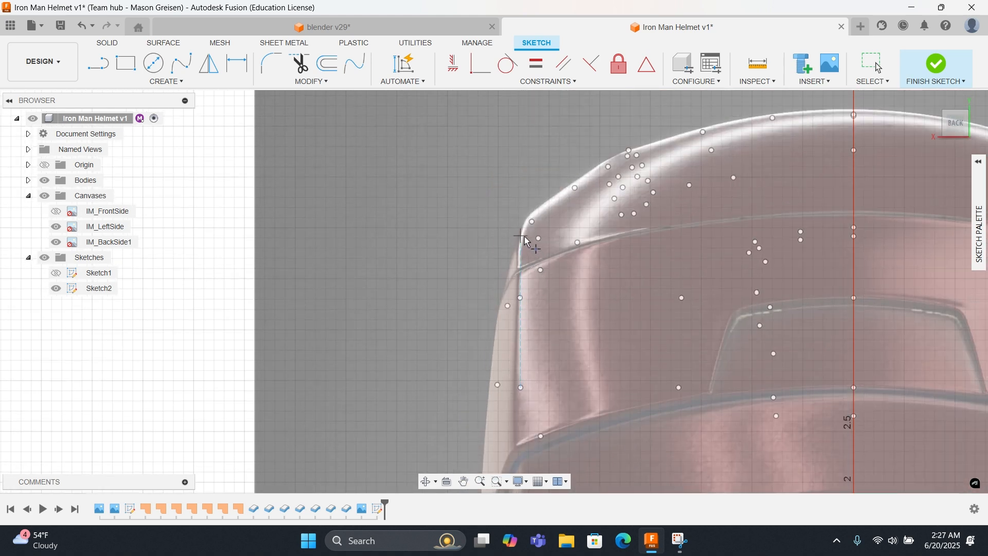
scroll(526, 237, "up", 3)
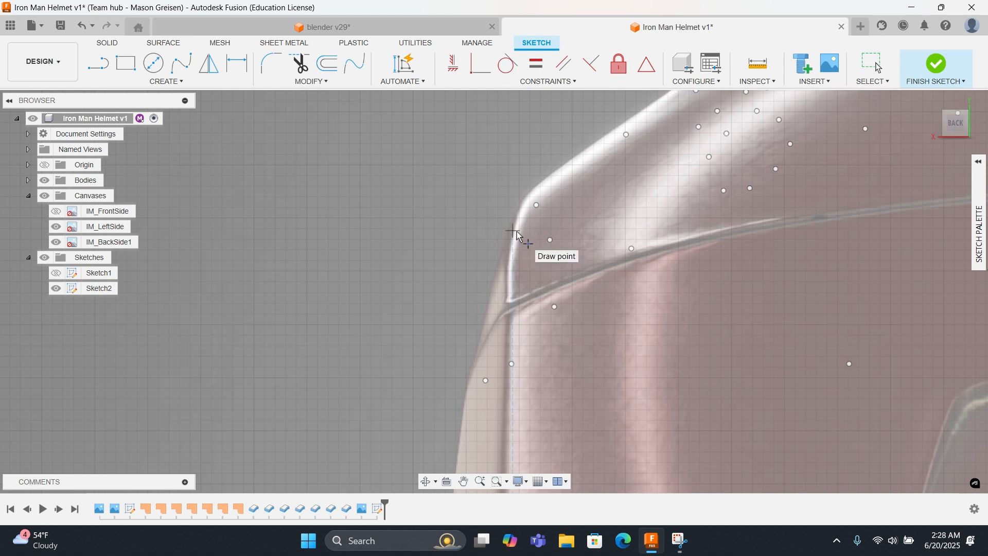
left_click(520, 208)
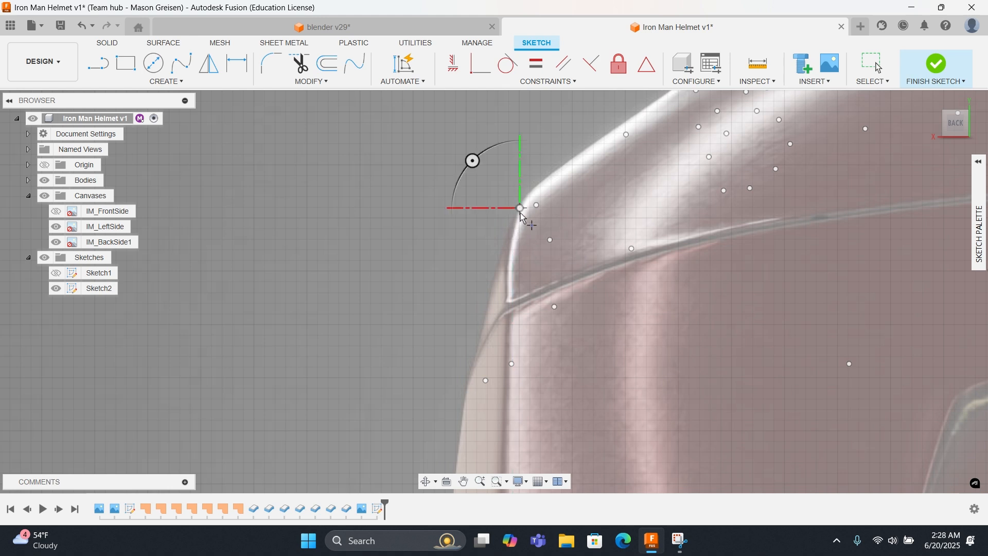
left_click(513, 243)
left_click(513, 297)
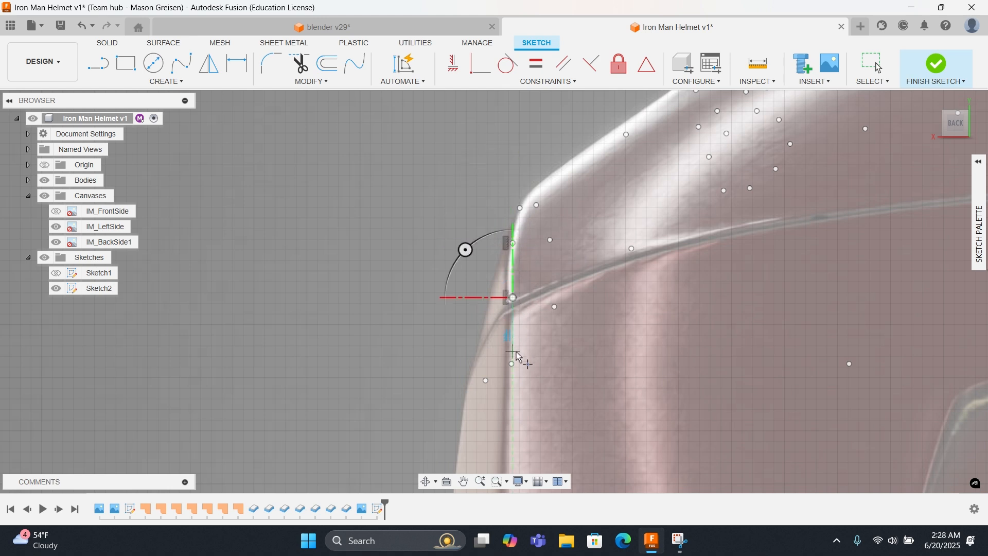
right_click(518, 320)
left_click(546, 320)
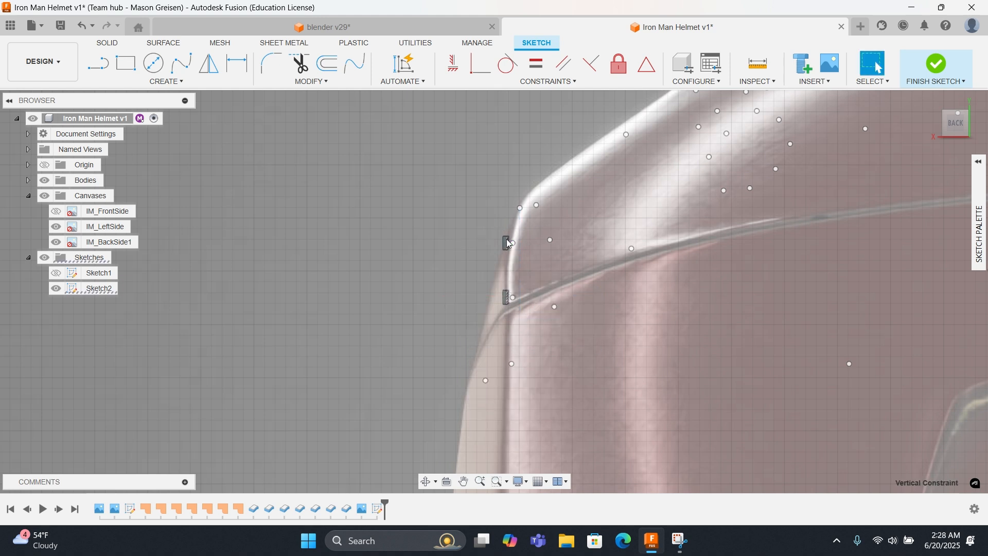
Step: Delete the vertical constraint linking the two lower points on the crown's side edge
left_click(506, 239)
right_click(541, 273)
left_click(542, 267)
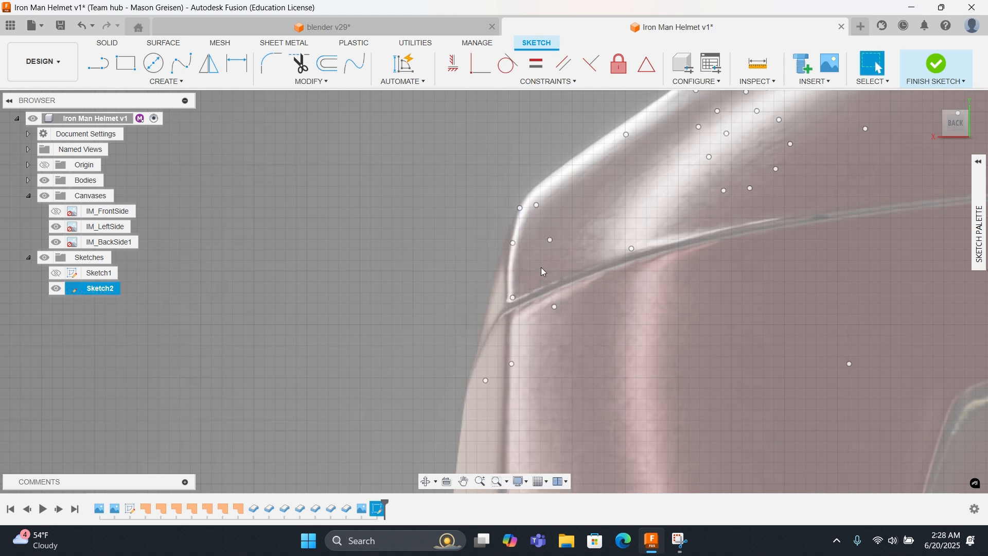
Step: Place three sketch points down the side edge of the band between the upper and middle seams, ending at the middle seam's corner
left_click(176, 81)
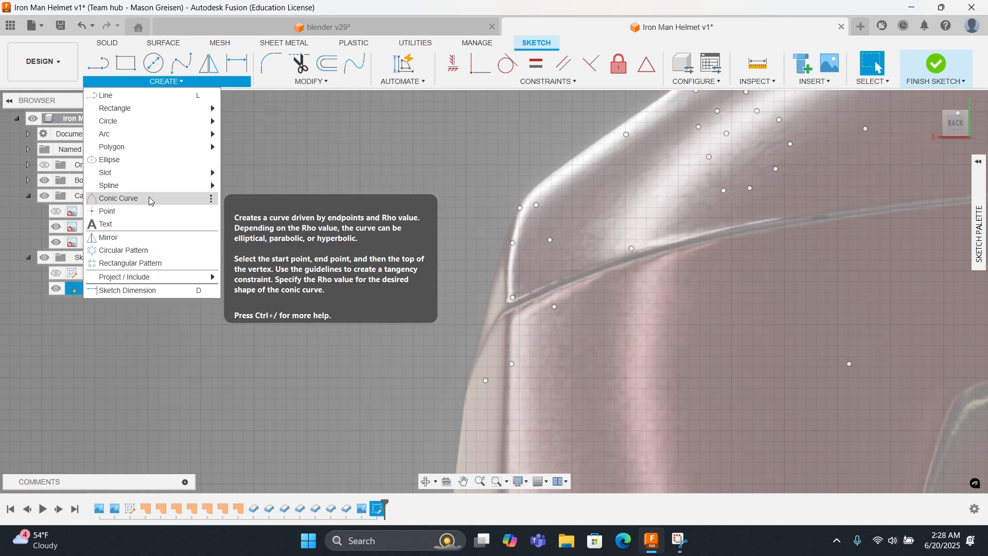
left_click(146, 216)
scroll(498, 211, "up", 5)
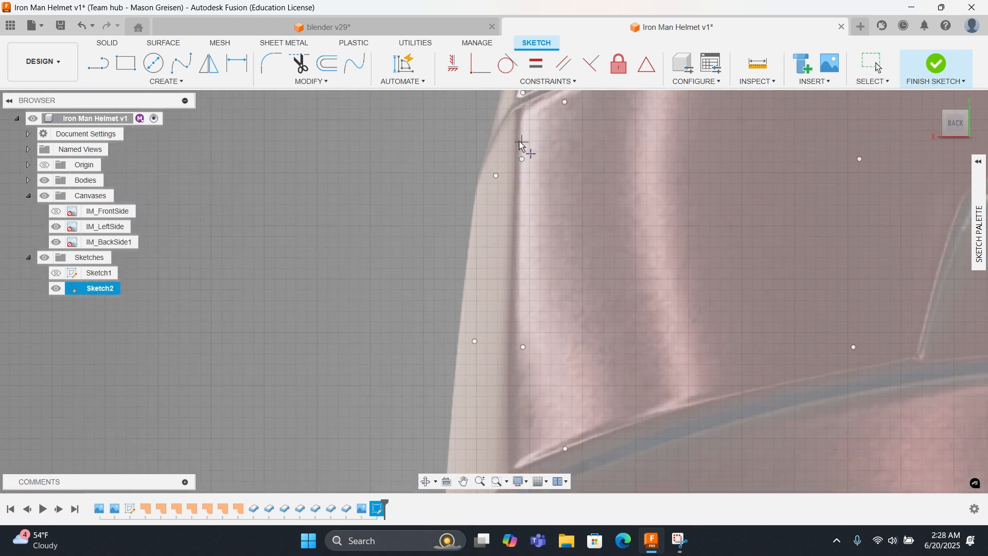
left_click(515, 111)
left_click(516, 226)
middle_click_drag(514, 379, 526, 199)
left_click(528, 279)
key("Escape")
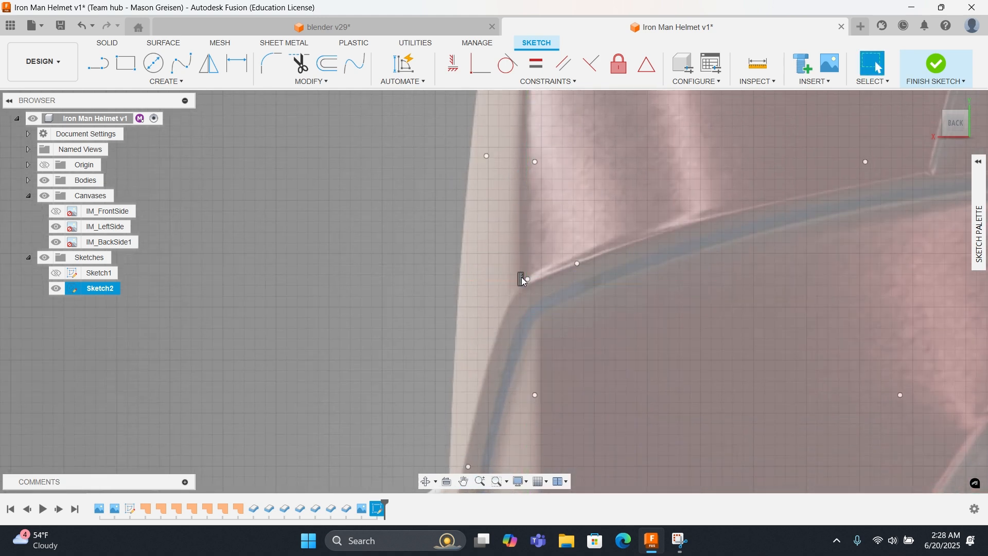
Step: Place three sketch points down the side edge of the band below the middle seam, ending at the lower seam's corner
left_click(190, 82)
left_click(140, 211)
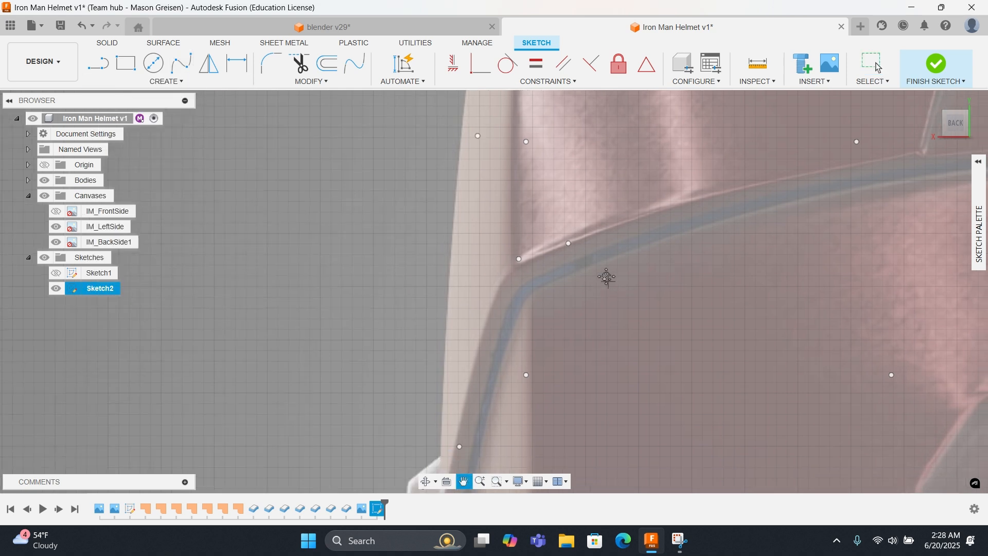
middle_click_drag(612, 291, 583, 106)
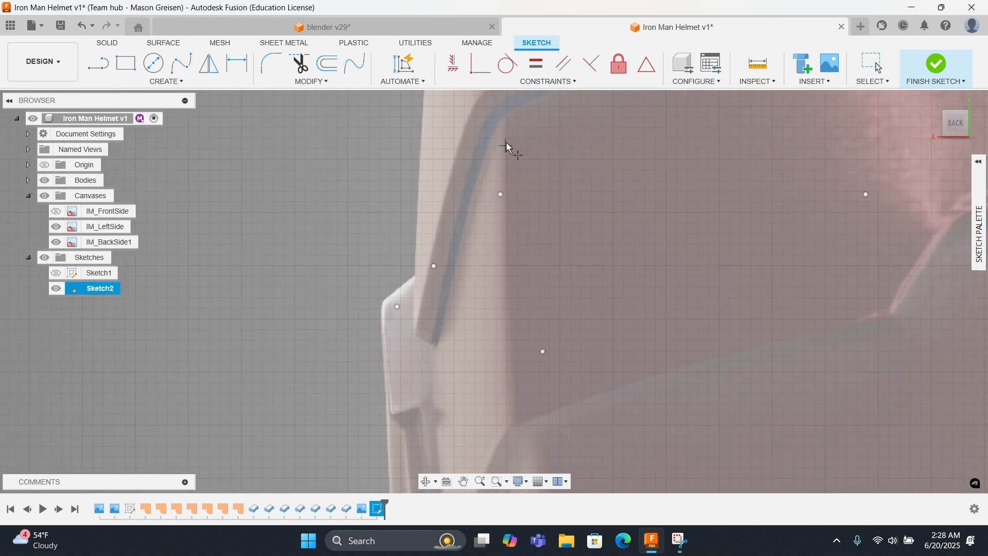
left_click(500, 118)
left_click(508, 270)
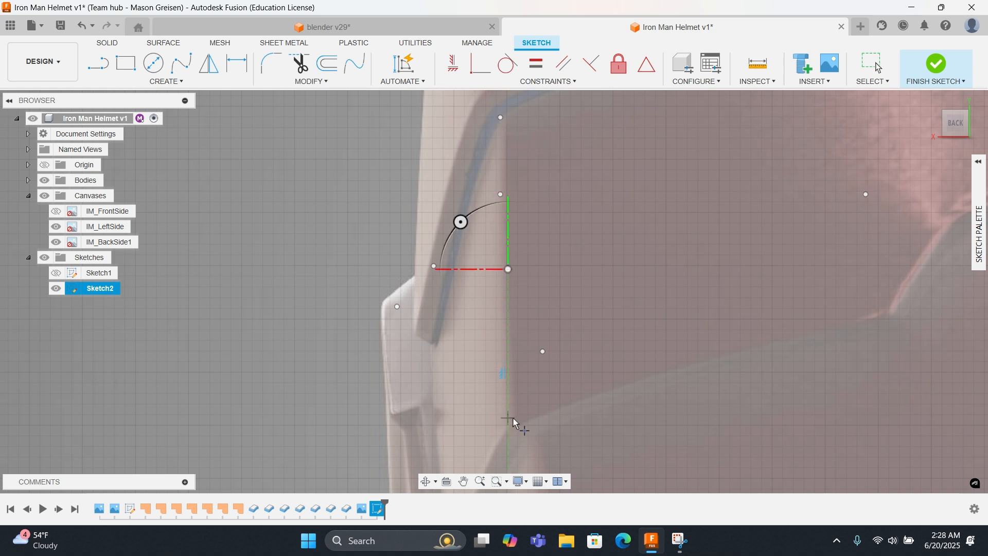
right_click(558, 381)
left_click(595, 385)
Step: Place one sketch point on the side edge between the lower seam and the neck opening's corner, and end the Point command
scroll(584, 326, "down", 1)
middle_click_drag(585, 326, 529, 45)
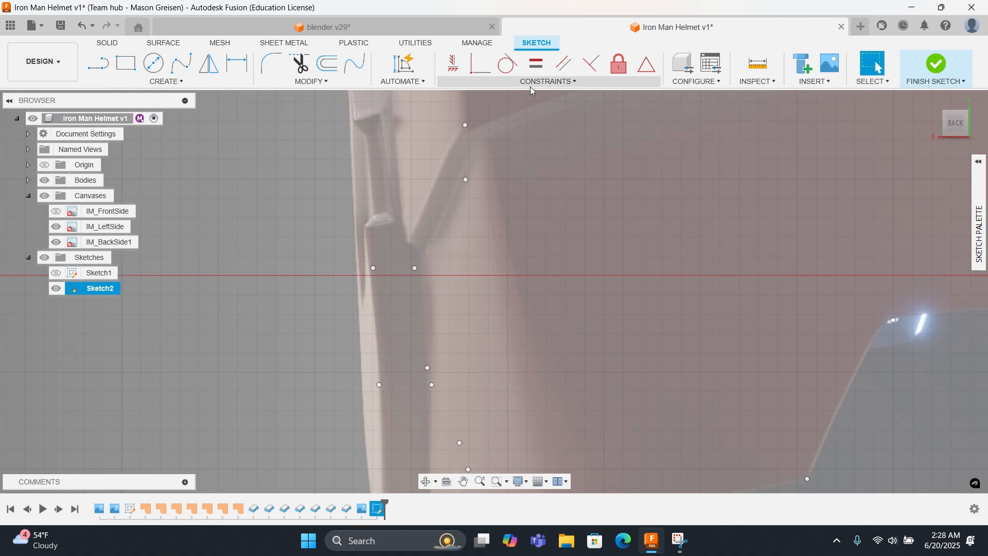
scroll(537, 204, "down", 4)
scroll(548, 218, "down", 4)
right_click(551, 221)
left_click(552, 179)
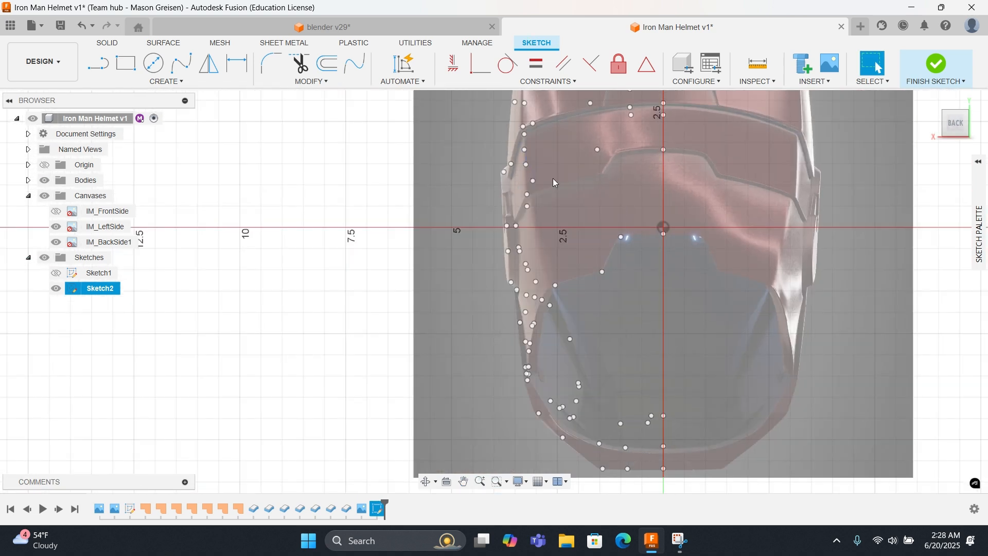
left_click(539, 244)
scroll(555, 277, "up", 1)
scroll(556, 277, "up", 5)
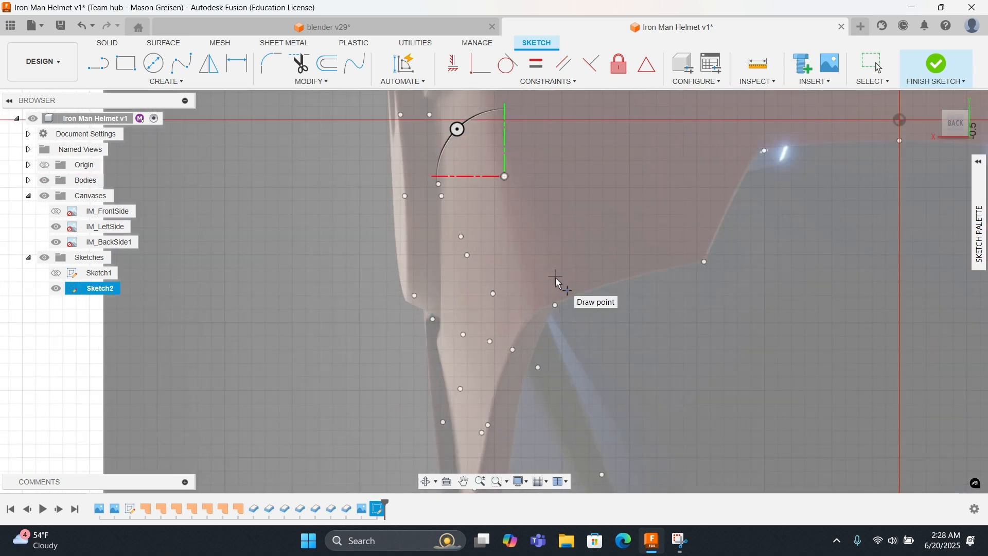
right_click(555, 263)
left_click(606, 263)
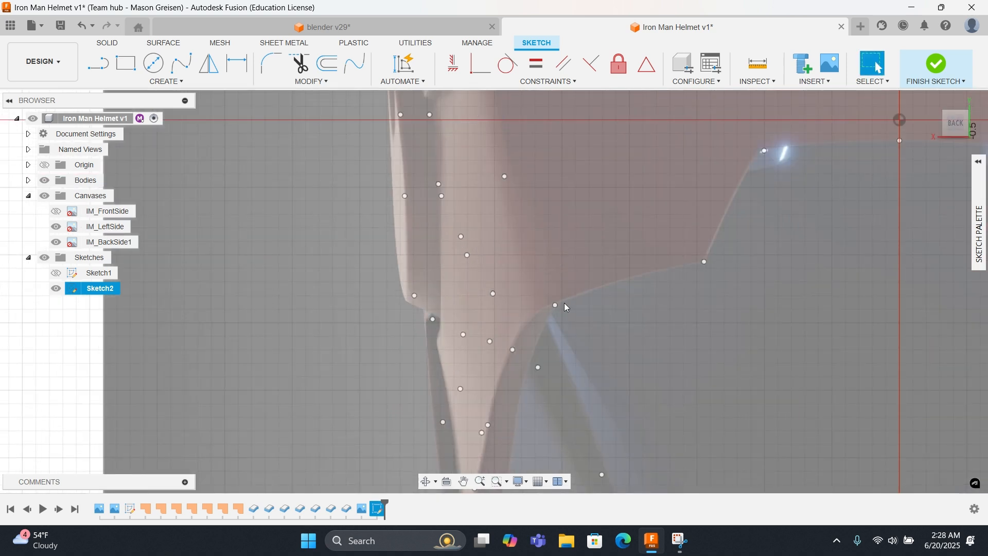
Step: Move the neck opening's corner point to about X 2.653, Y -1.408 in, and nudge the point just below the lower seam's corner upward
left_click_drag(555, 307, 542, 309)
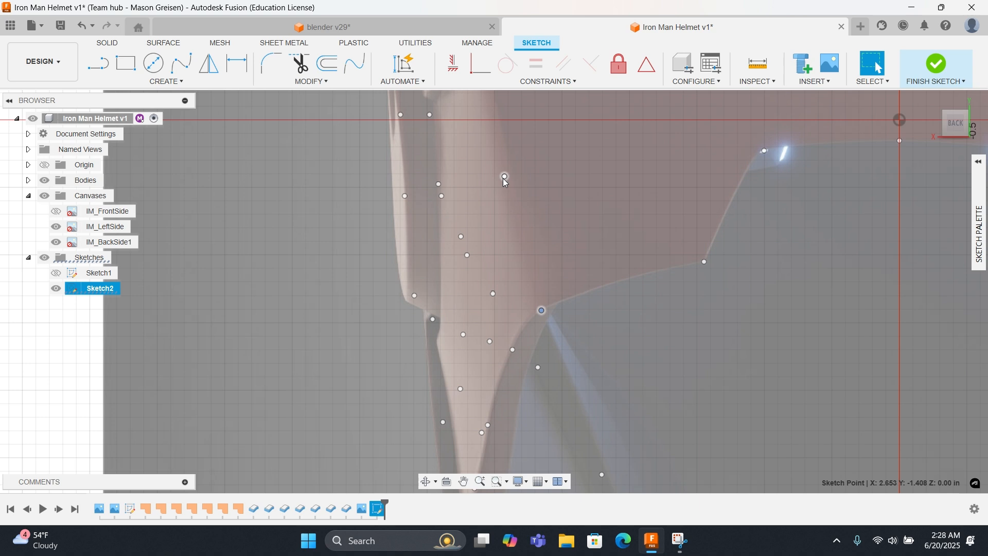
middle_click_drag(508, 203, 526, 323)
left_click_drag(481, 172, 481, 165)
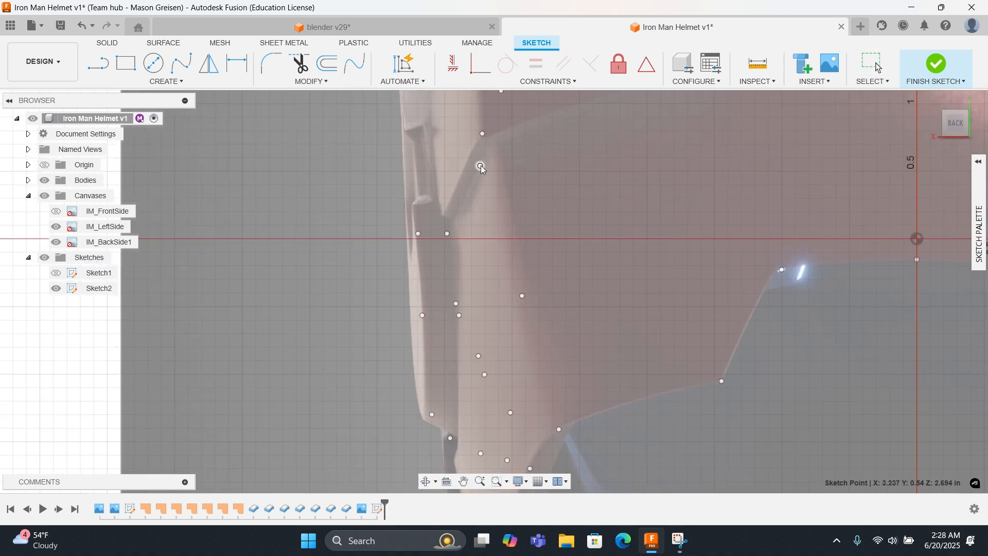
left_click(482, 166)
Step: Check the selected point against the side reference canvas in the right view, clear the selection and return to the home view
mouse_move(549, 176)
middle_mouse_down("shift")
mouse_move(576, 185)
mouse_move(533, 185)
mouse_move(497, 222)
middle_mouse_up("shift")
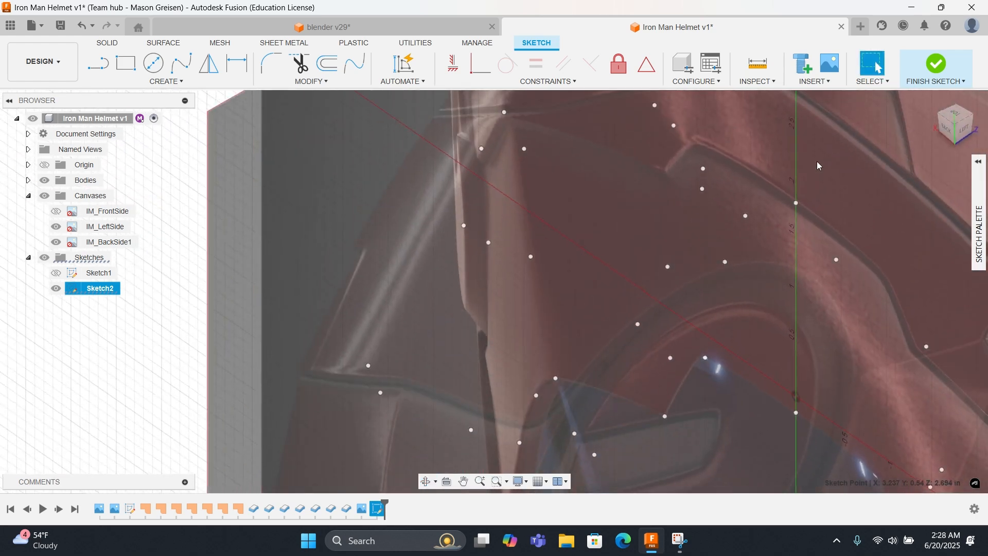
left_click(946, 132)
left_click(955, 126)
left_click(958, 128)
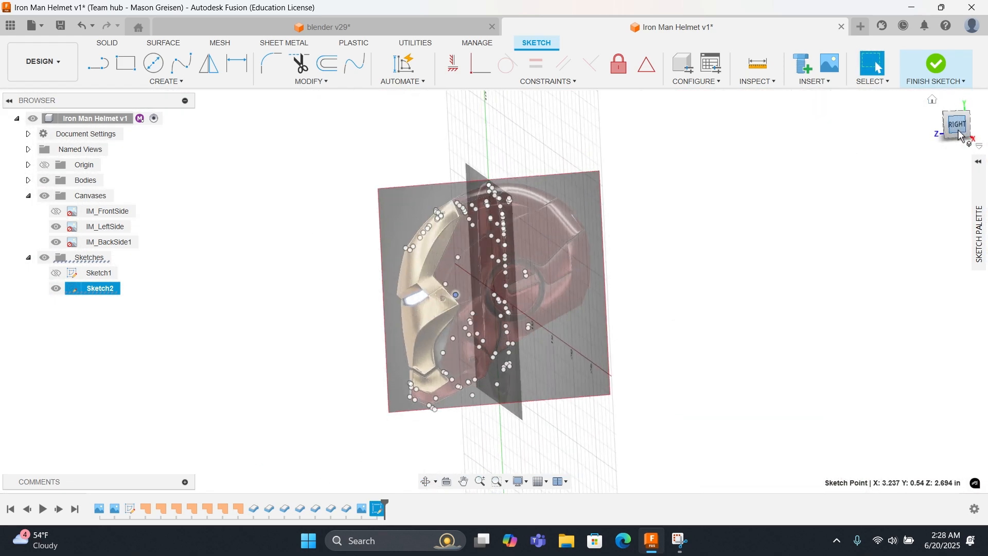
middle_click_drag(564, 258, 612, 243)
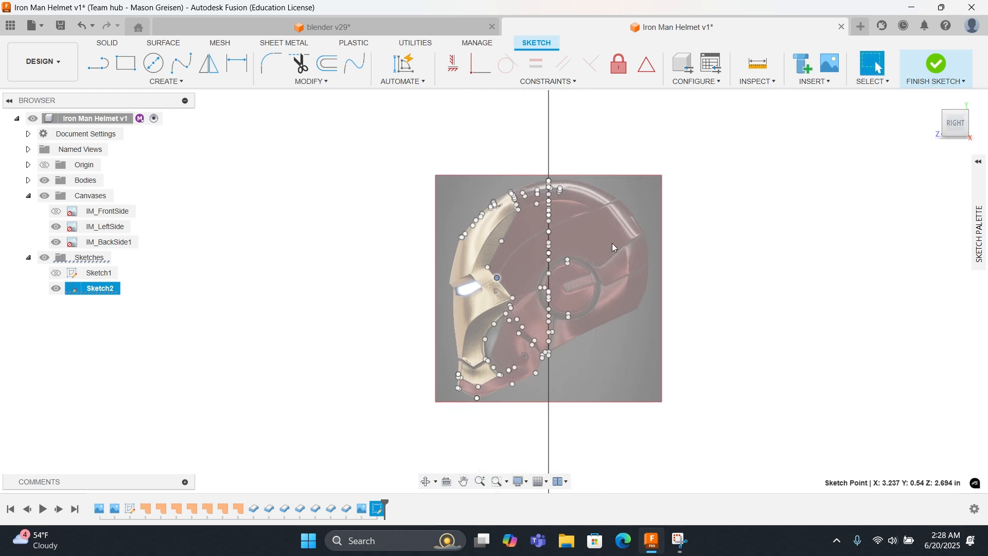
scroll(486, 258, "up", 5)
middle_click_drag(465, 270, 496, 257)
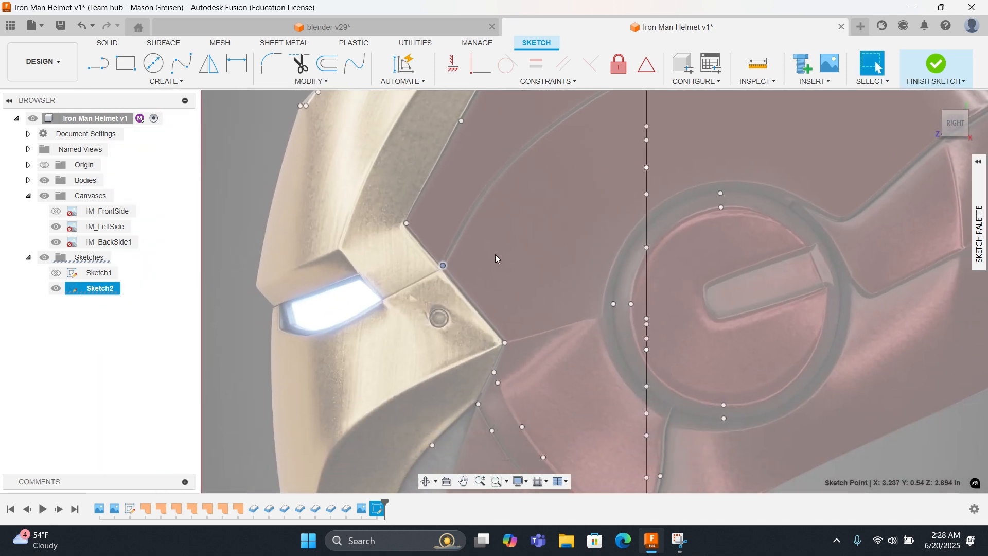
left_click(462, 266)
scroll(811, 227, "down", 3)
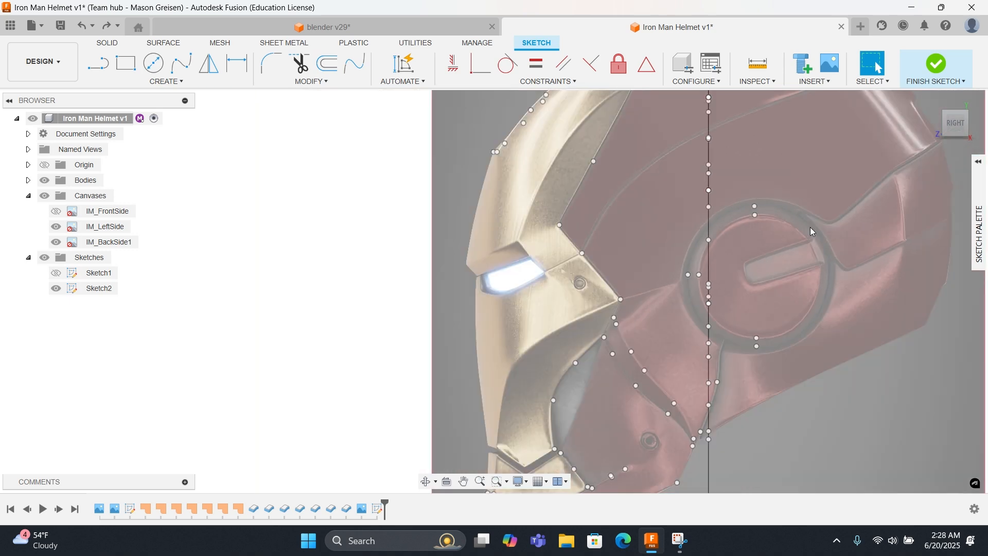
scroll(811, 231, "down", 2)
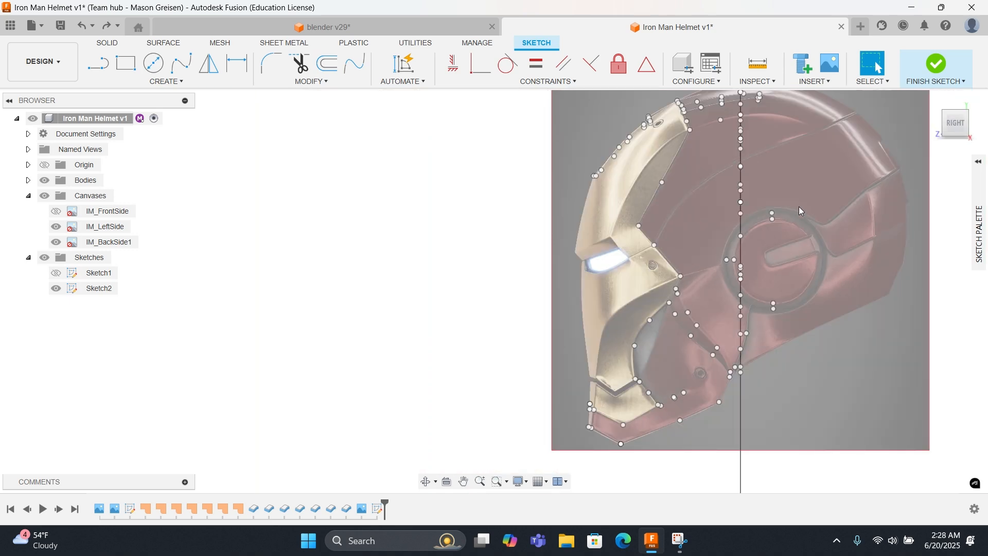
left_click(934, 101)
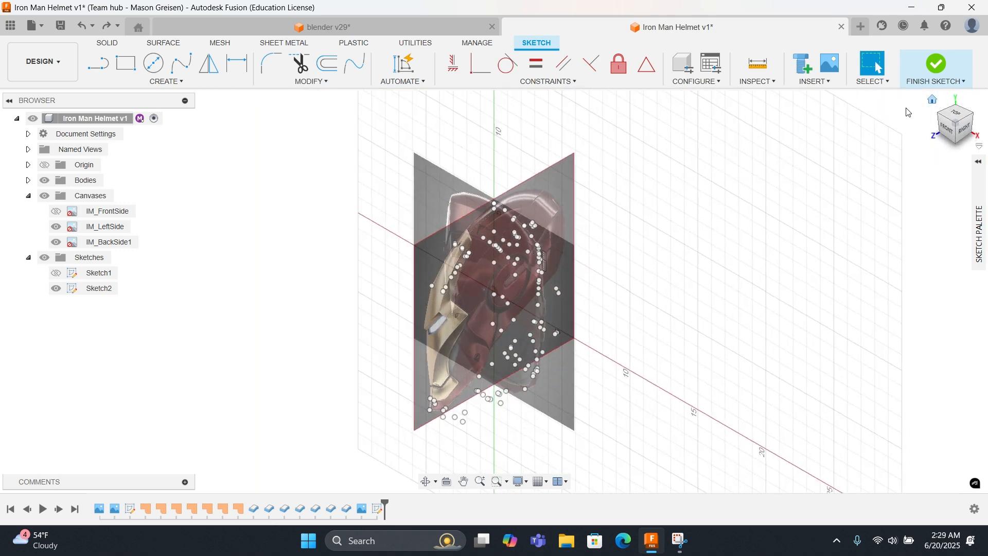
Step: Split the workspace into multiple views and set the rear-view pane to the right view for side reference
left_click(560, 482)
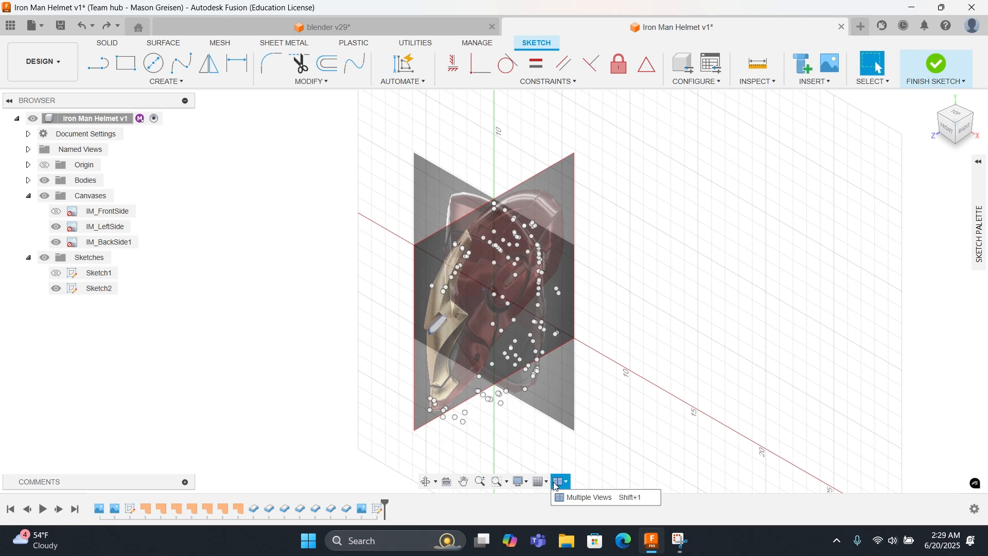
left_click(565, 503)
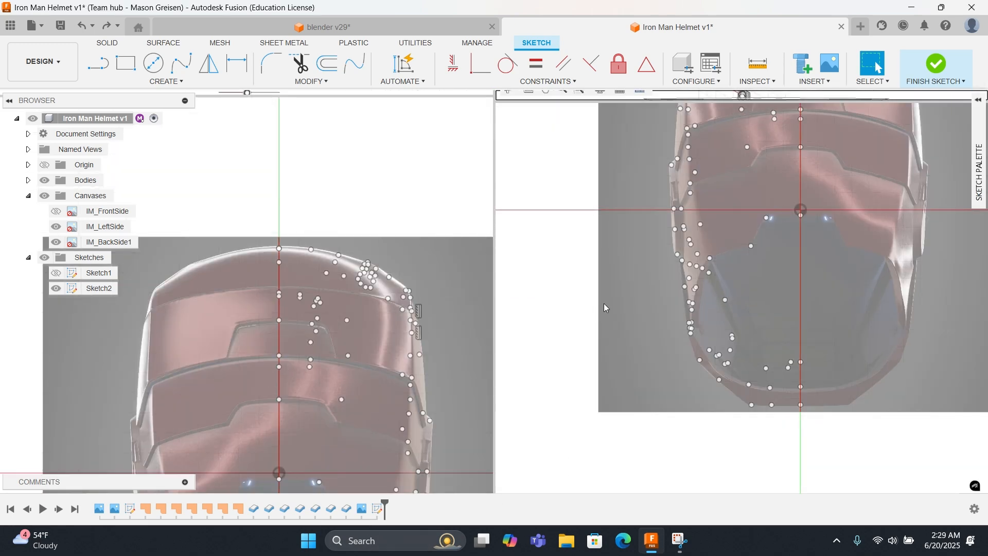
scroll(603, 304, "down", 5)
scroll(616, 291, "up", 5)
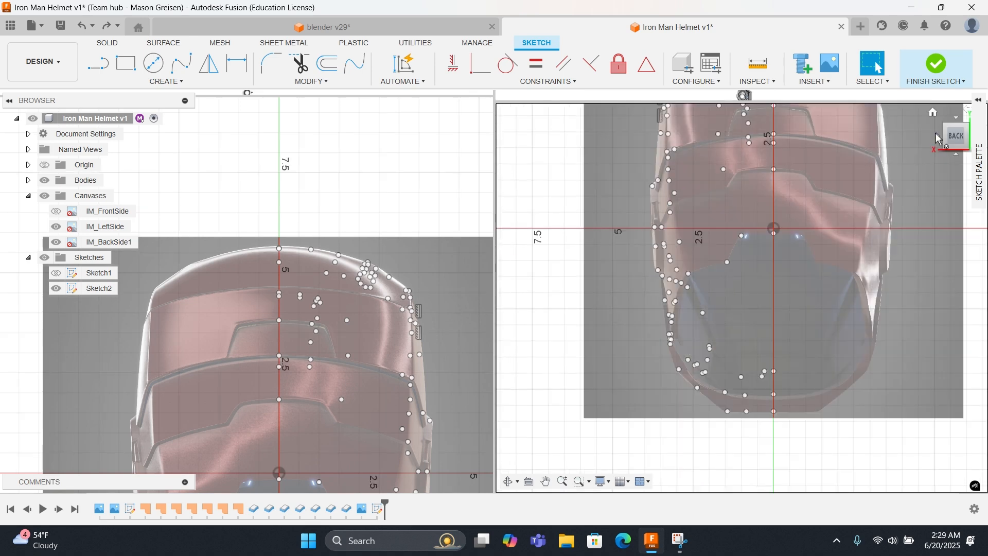
left_click(938, 136)
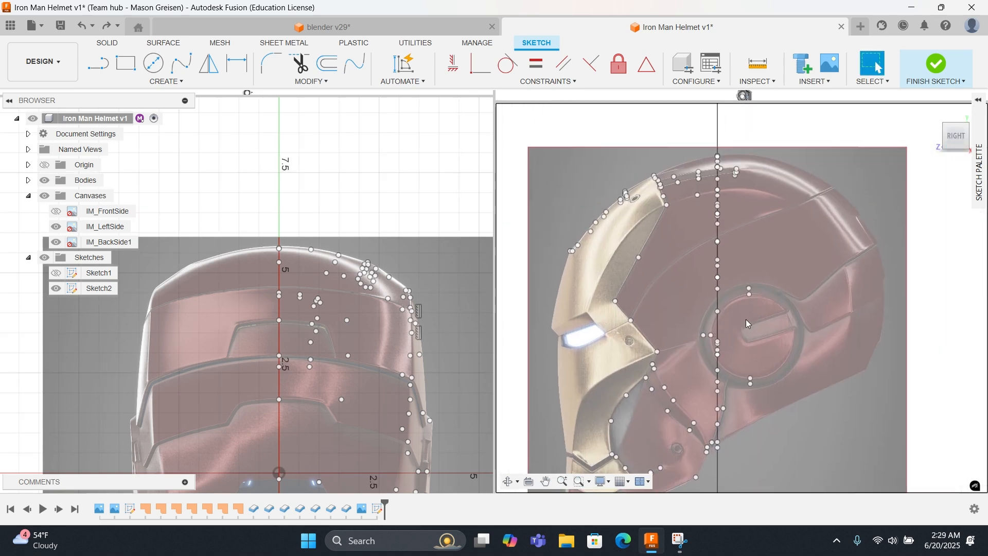
Step: Check which top crown points of the back shell correspond between the front and right views
scroll(721, 260, "up", 6)
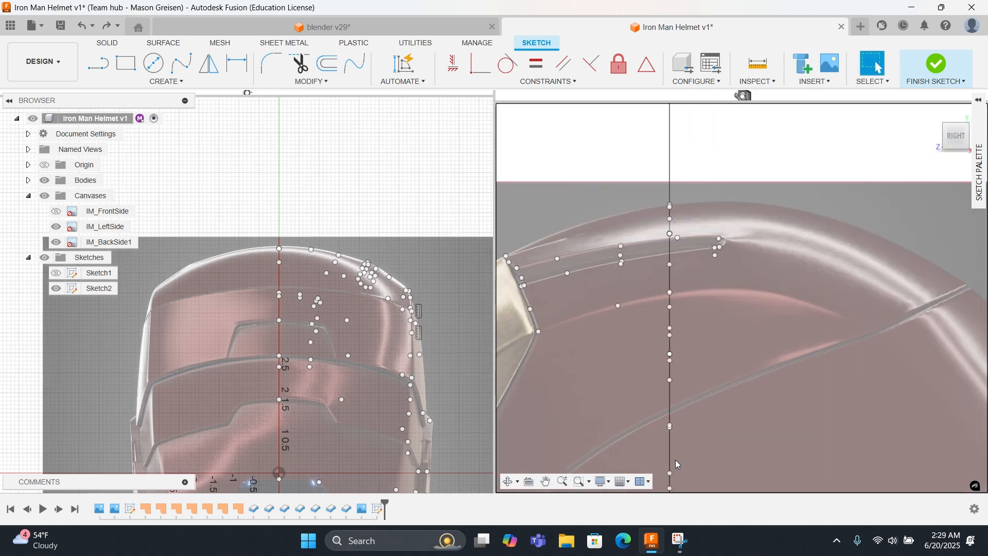
scroll(678, 264, "up", 3)
middle_click_drag(678, 265, 683, 439)
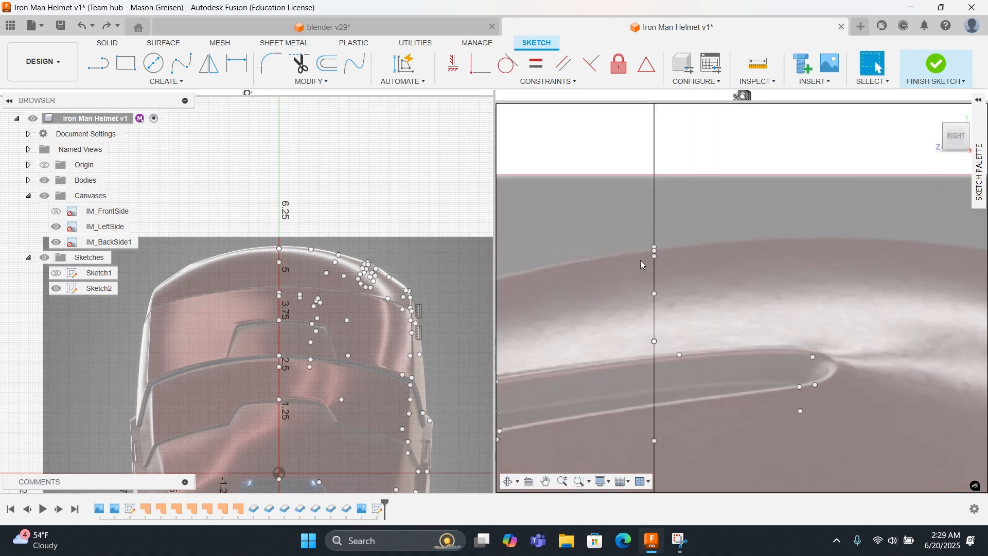
left_click_drag(614, 236, 687, 271)
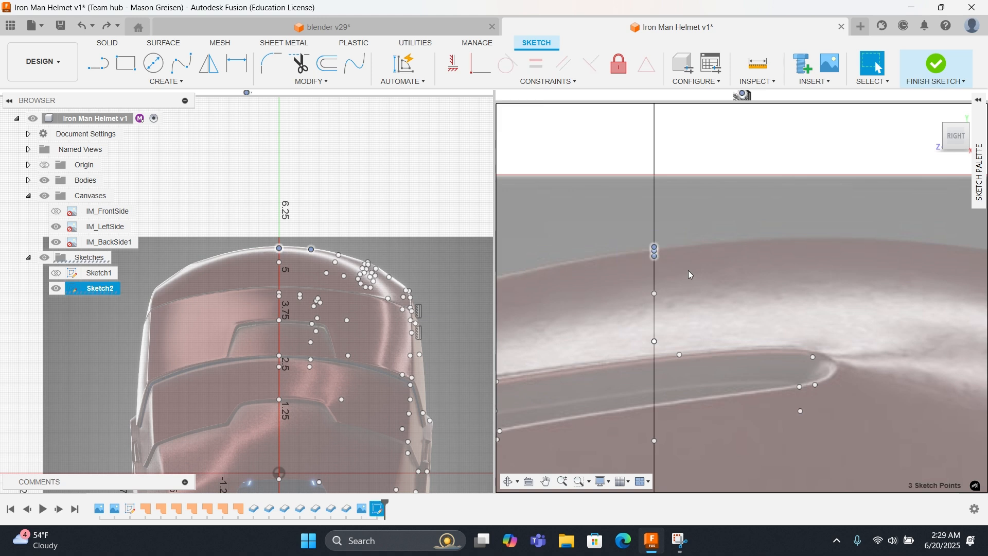
left_click(687, 271)
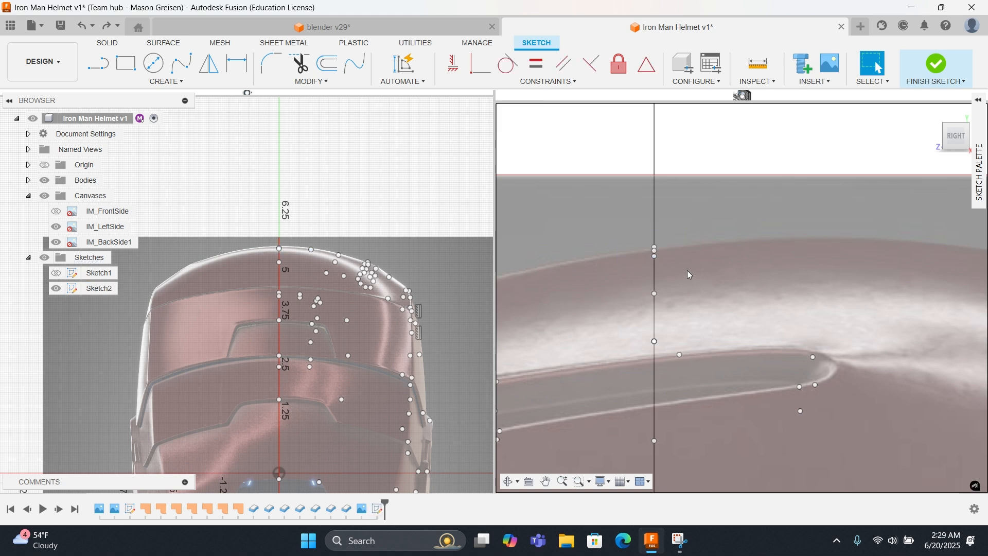
left_click(663, 303)
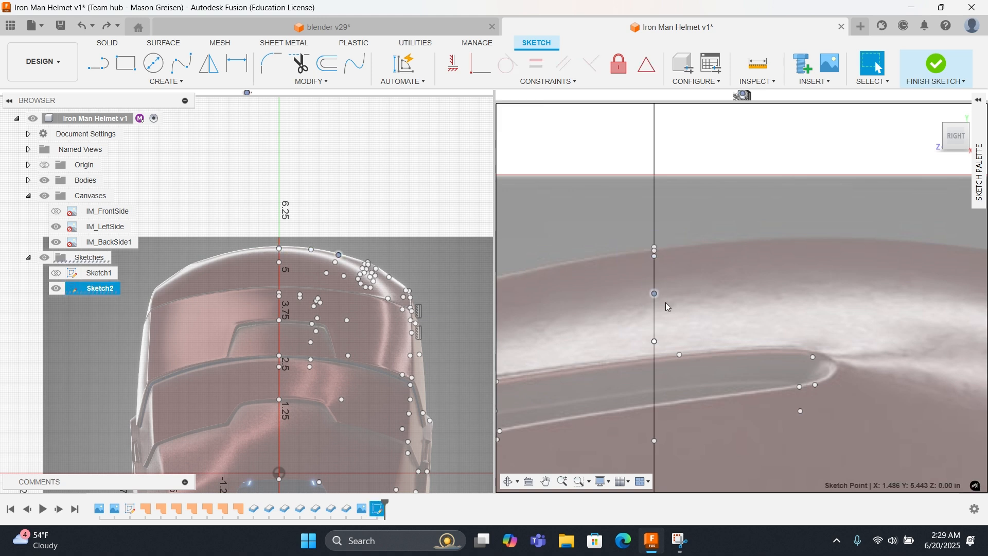
left_click(666, 302)
Step: Set the front-view pane to the back view and frame the whole helmet beside the right view
middle_click_drag(381, 383, 369, 248)
middle_click_drag(372, 336, 368, 304)
scroll(369, 302, "down", 3)
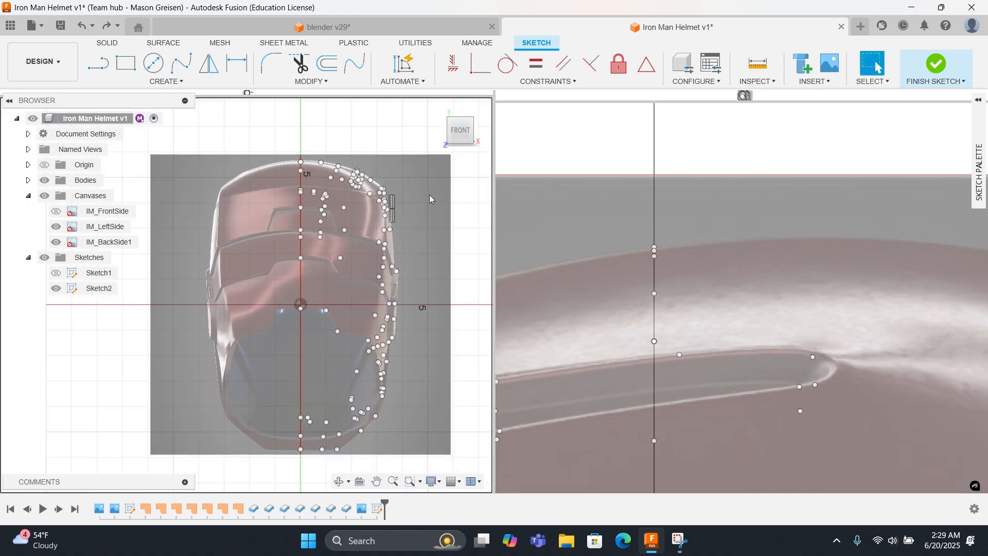
left_click(445, 134)
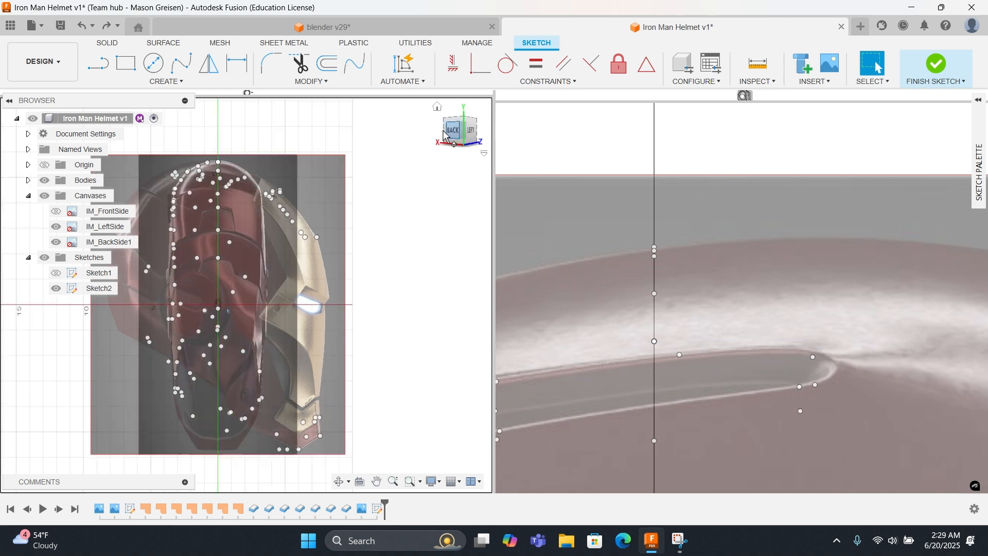
middle_click_drag(207, 270, 384, 261)
scroll(386, 261, "up", 3)
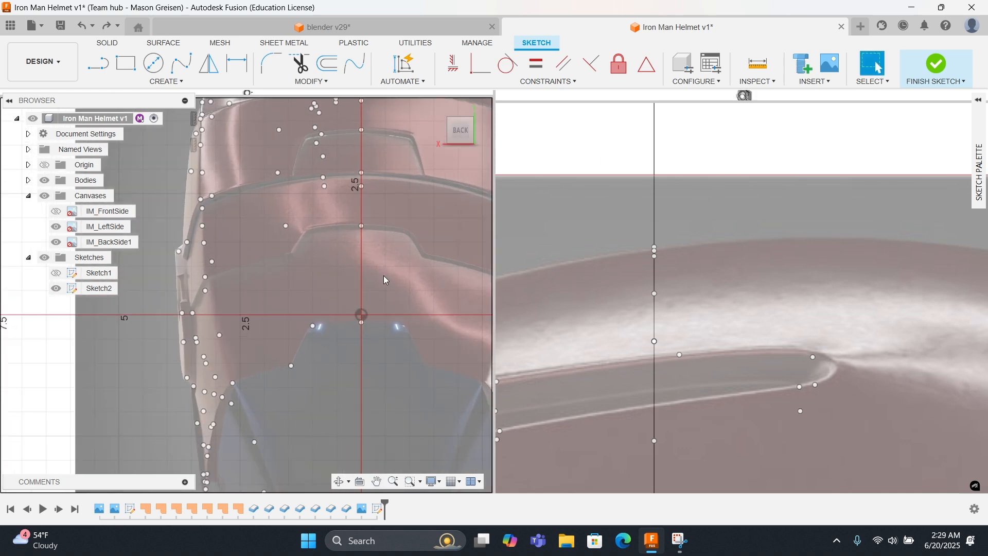
scroll(384, 279, "down", 2)
scroll(385, 279, "down", 2)
scroll(666, 176, "down", 4)
scroll(662, 236, "down", 5)
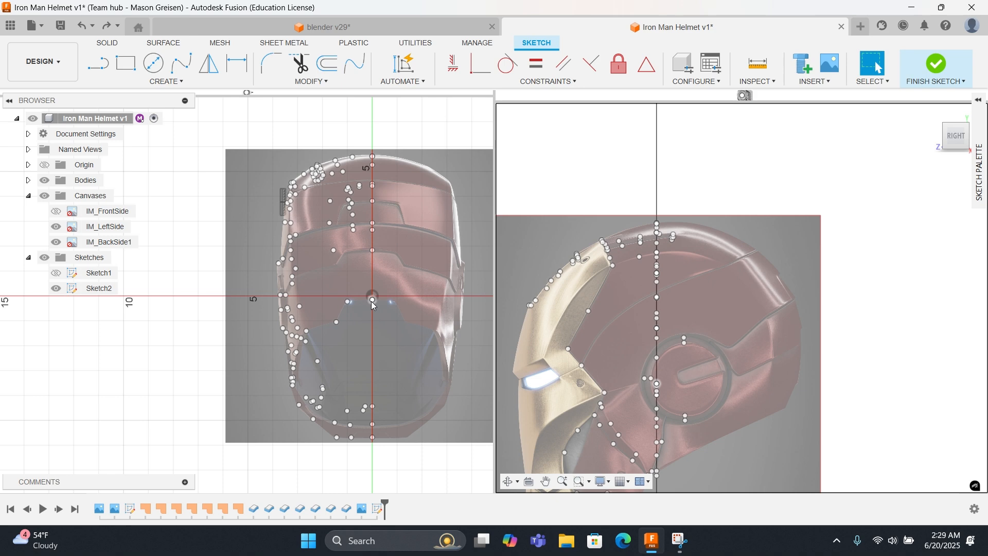
Step: Check where the chin's lower-edge points lie on the side reference canvas
middle_click_drag(369, 353, 372, 245)
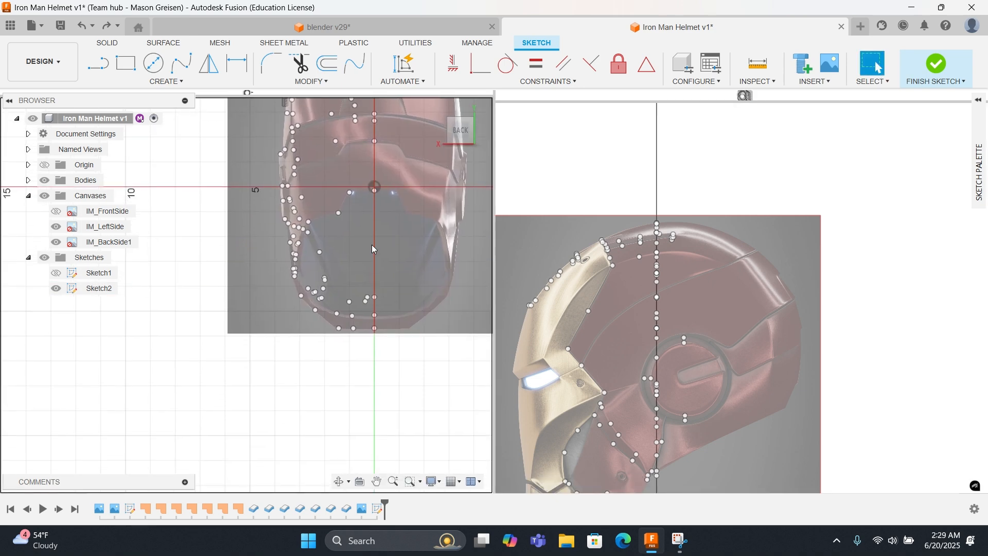
scroll(368, 328, "up", 4)
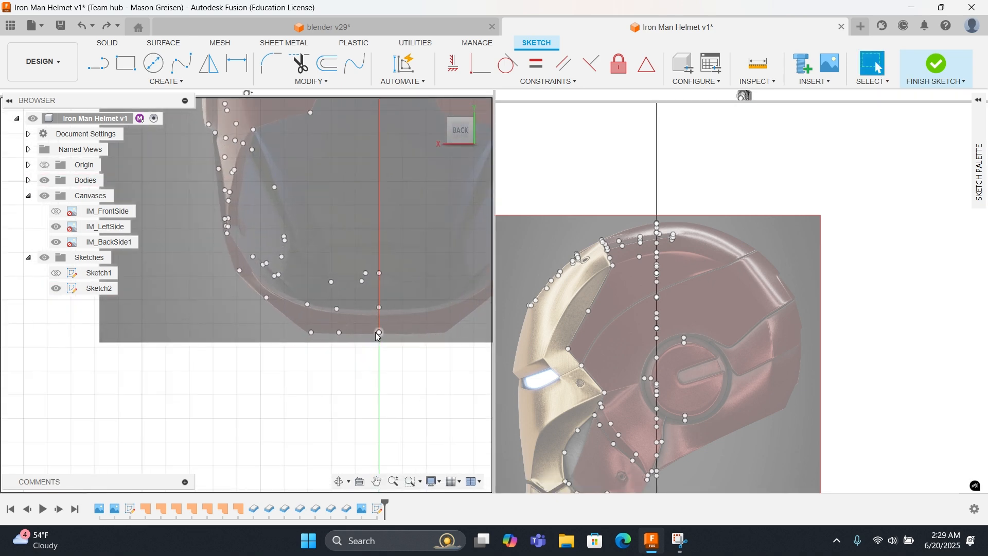
left_click(379, 332)
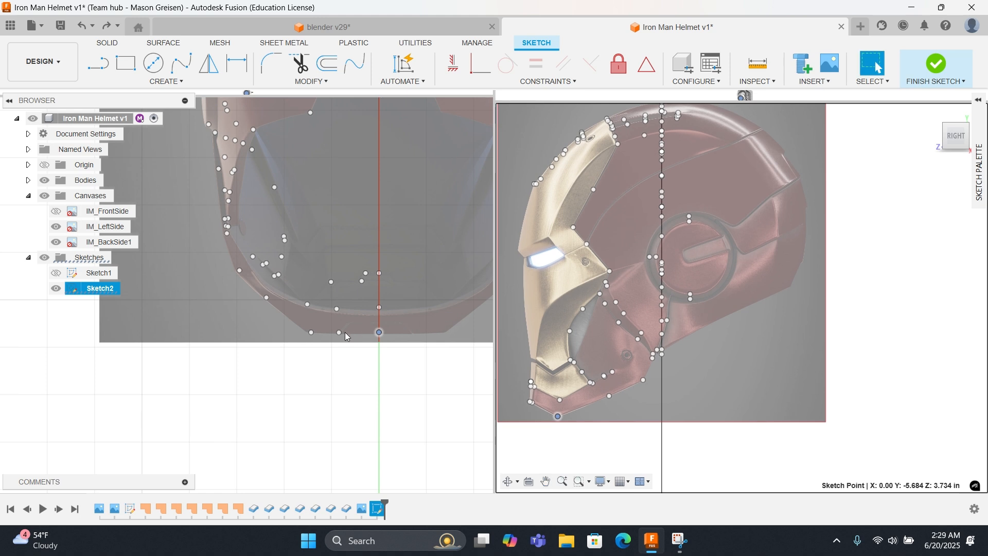
left_click(344, 337)
left_click(266, 298)
middle_click_drag(375, 295, 372, 380)
scroll(372, 253, "down", 1)
middle_click_drag(390, 168, 378, 290)
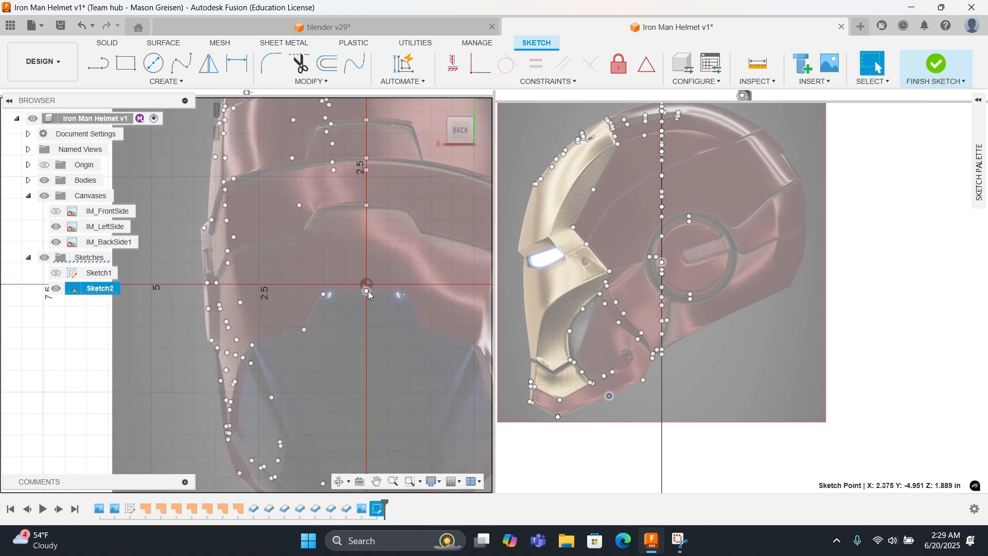
Step: Move the neck opening's top centre point straight back onto the helmet's rear outline, to about Z -5.019 in
right_click(367, 292)
left_click(369, 252)
right_click(371, 295)
left_click(354, 295)
left_click(367, 291)
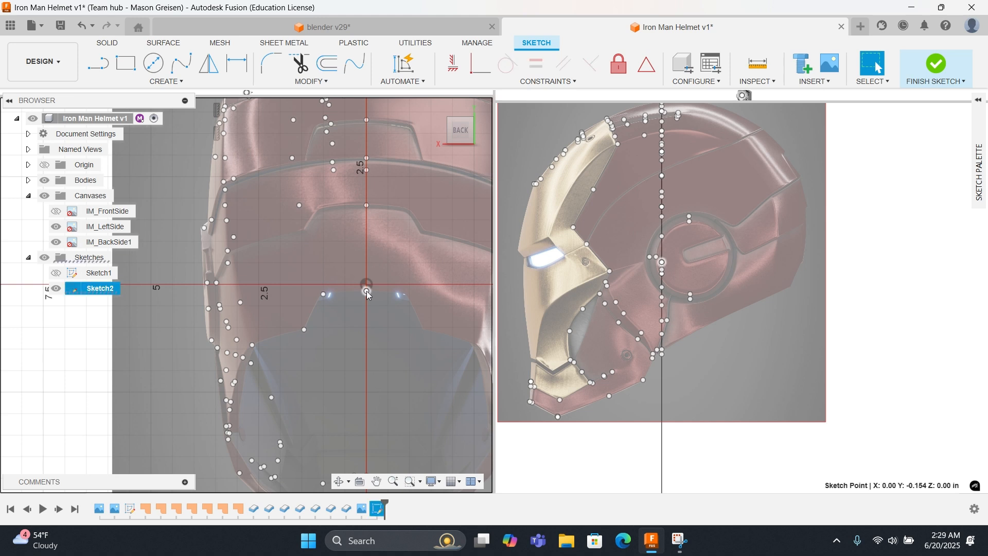
right_click(366, 292)
left_click(310, 309)
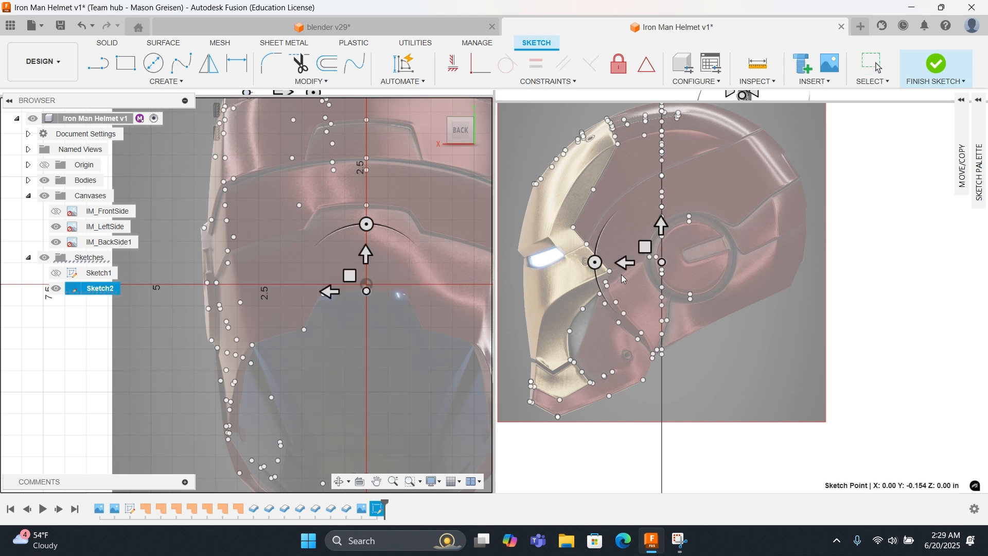
left_click_drag(625, 267, 774, 273)
scroll(774, 274, "up", 5)
middle_click_drag(774, 274, 541, 337)
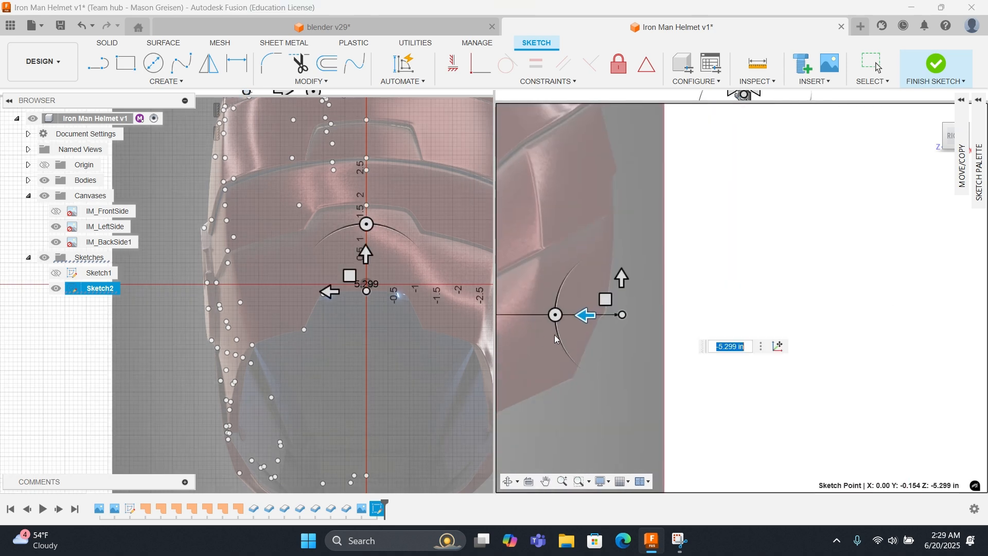
left_click_drag(585, 315, 562, 319)
right_click(592, 324)
left_click(631, 329)
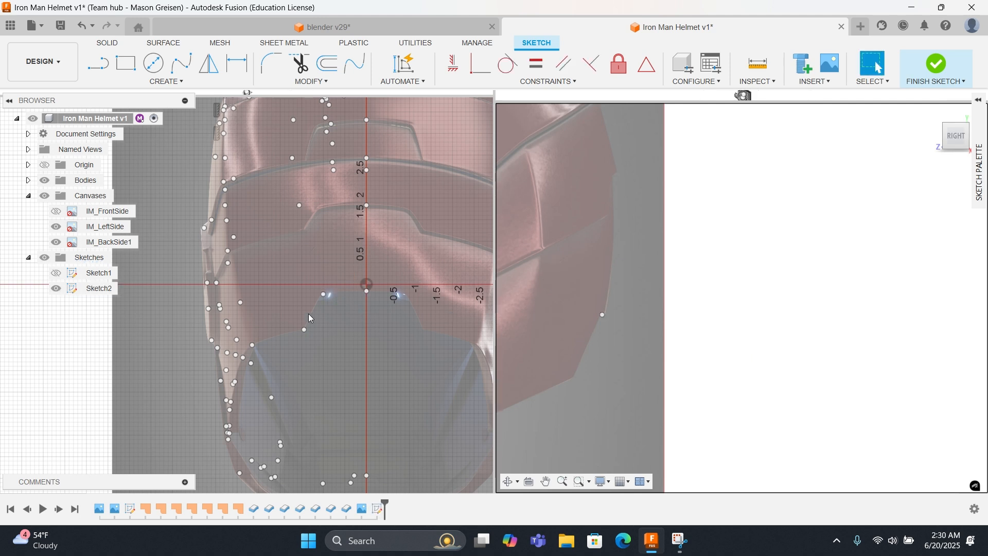
Step: Move the neck opening's upper corner point back 4.968 in onto the rear outline in the side reference
left_click(324, 294)
right_click(327, 270)
left_click(282, 311)
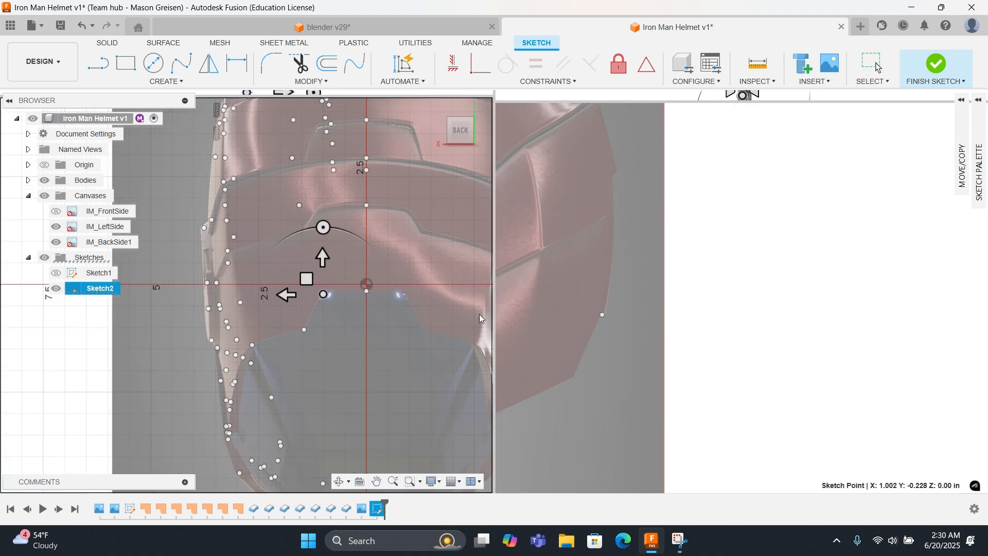
scroll(614, 347, "down", 5)
middle_click_drag(613, 347, 765, 263)
left_click_drag(570, 252, 716, 262)
scroll(722, 262, "up", 5)
middle_click_drag(730, 268, 496, 368)
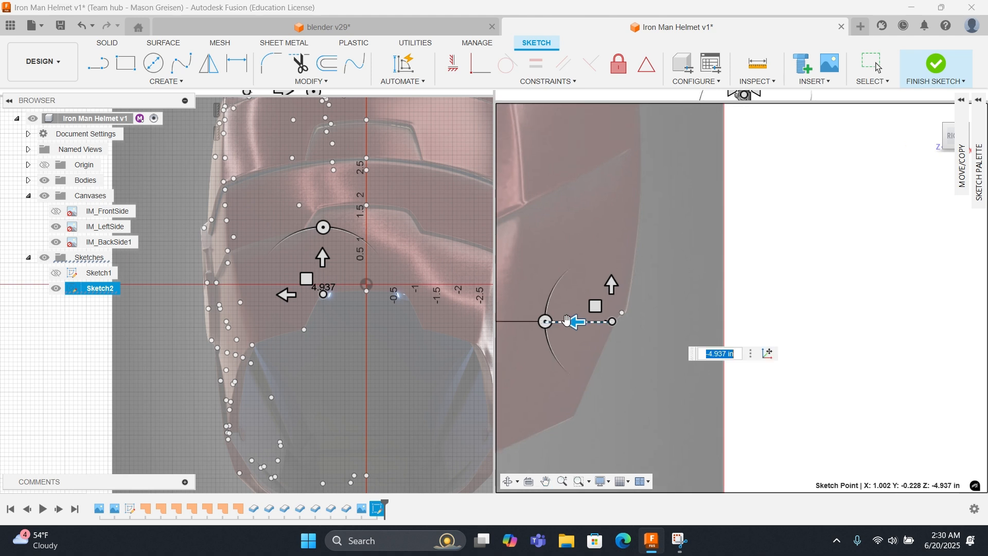
left_click_drag(570, 320, 572, 323)
right_click(616, 323)
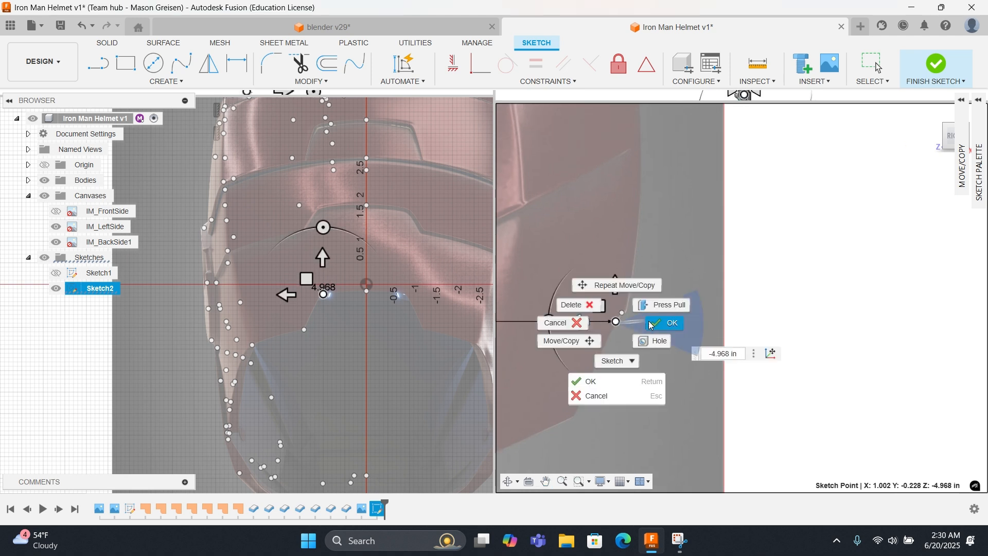
left_click(653, 322)
Step: Nudge the neck opening's top centre point slightly farther back along Z to refine its place on the rear outline
scroll(630, 313, "up", 3)
left_click(616, 314)
right_click(616, 314)
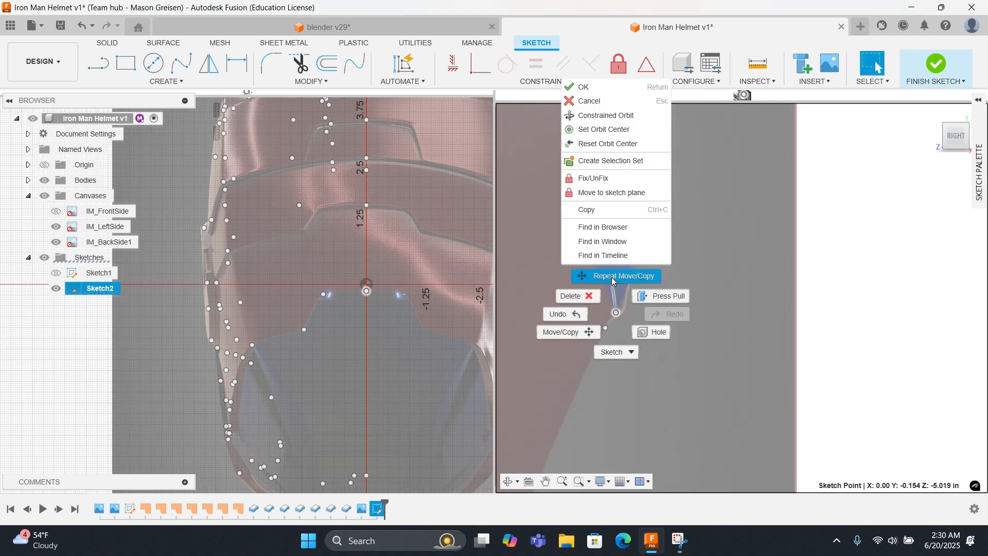
left_click(615, 275)
left_click_drag(585, 314, 591, 314)
right_click(639, 321)
left_click(677, 320)
right_click(667, 318)
left_click(689, 321)
Step: Move the neck opening point at X 1.448, Y -1.051 in back about 4.6 in to the side outline's lower rear corner
scroll(678, 328, "down", 3)
mouse_move(672, 328)
middle_mouse_down()
mouse_move(686, 253)
mouse_move(703, 235)
middle_mouse_up()
right_click(305, 330)
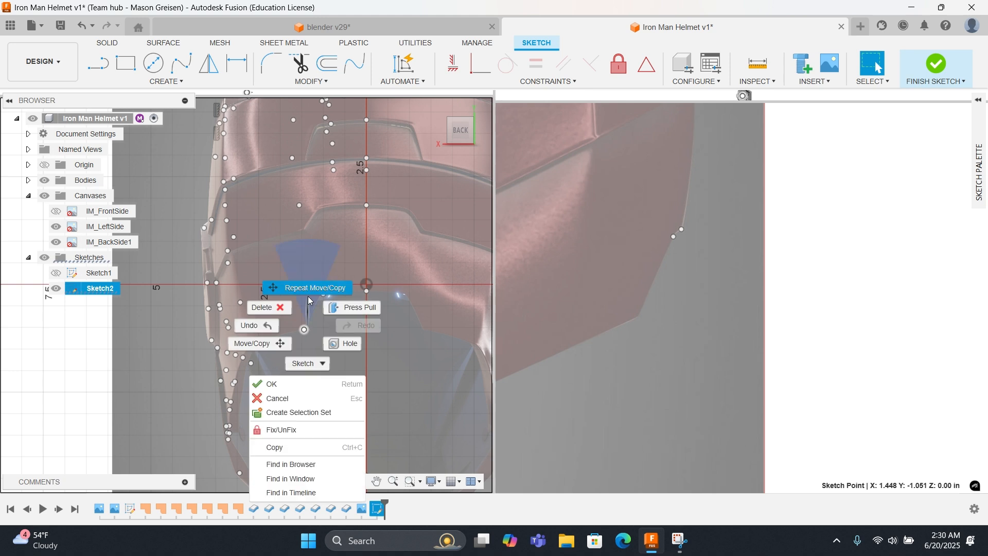
left_click(308, 286)
scroll(633, 338, "down", 4)
middle_click_drag(699, 310, 816, 261)
left_click_drag(526, 280, 714, 288)
scroll(717, 289, "up", 5)
middle_click_drag(788, 290, 681, 322)
left_click_drag(637, 322, 630, 322)
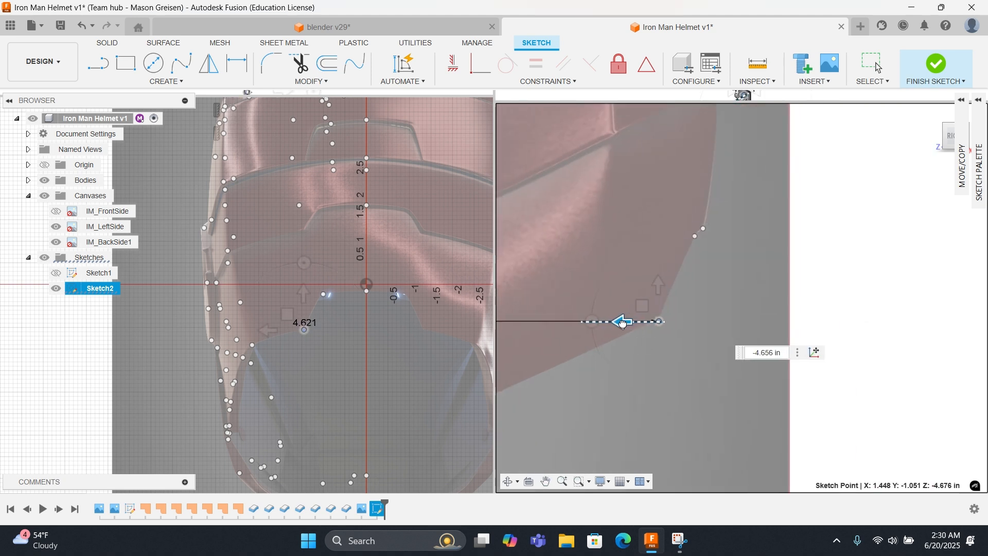
right_click(670, 340)
left_click(735, 349)
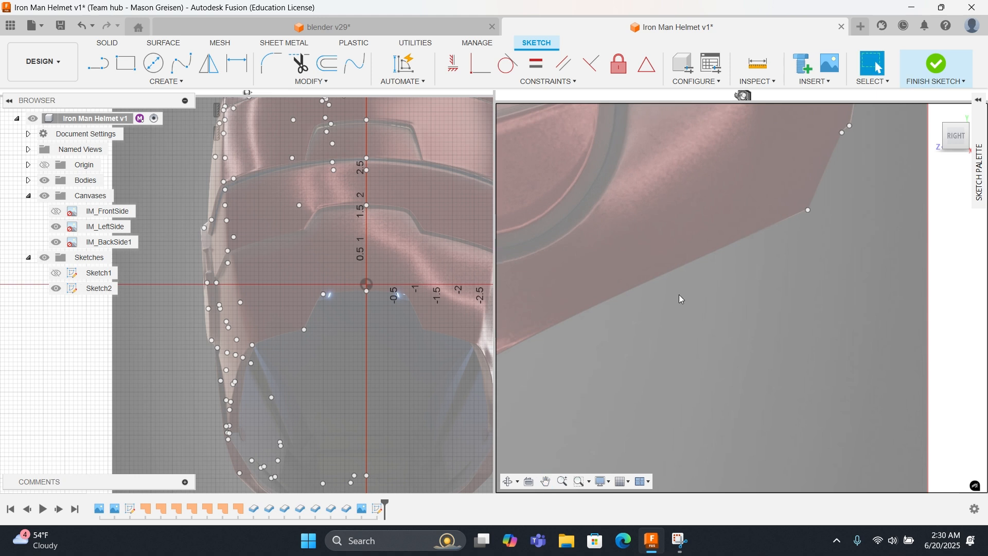
Step: Move the neck opening's outer corner point at X 2.653, Y -1.408 in back onto the lower rear edge of the side reference
scroll(678, 309, "down", 4)
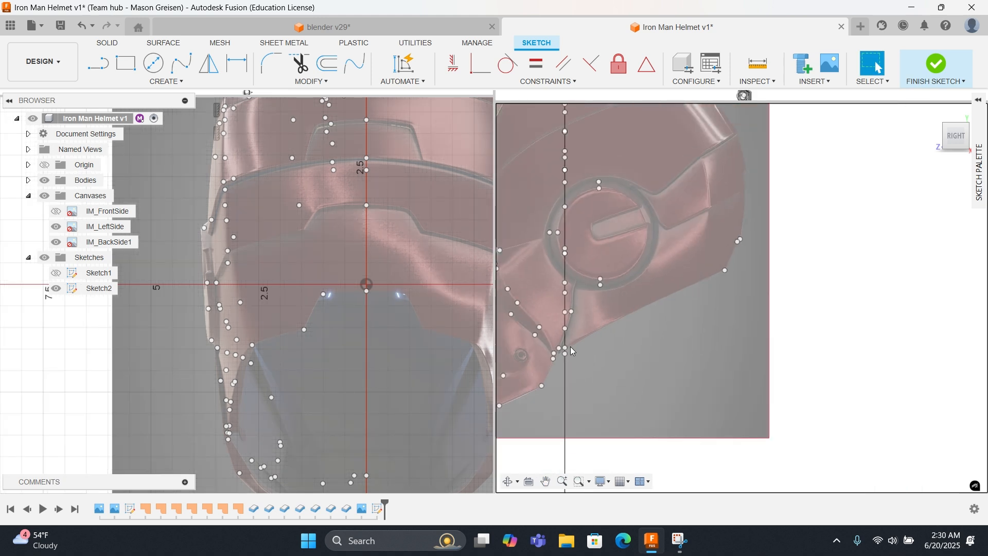
scroll(585, 330, "up", 4)
scroll(585, 331, "down", 3)
middle_click_drag(591, 332, 702, 261)
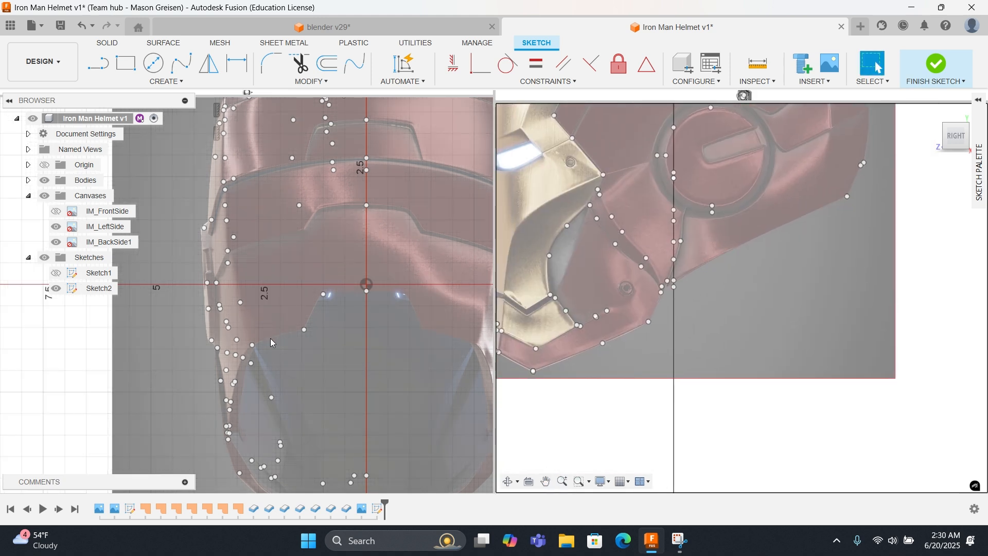
left_click(251, 345)
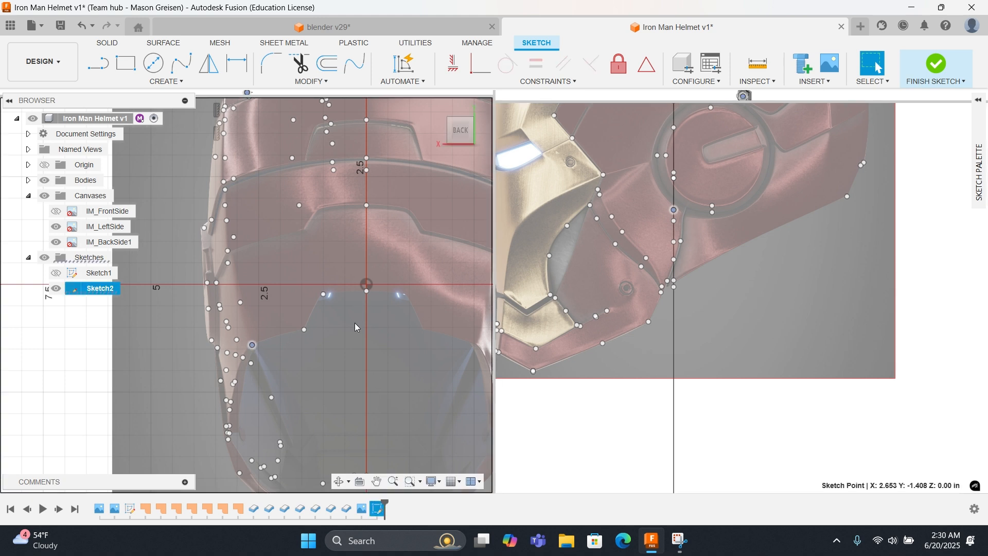
key("m")
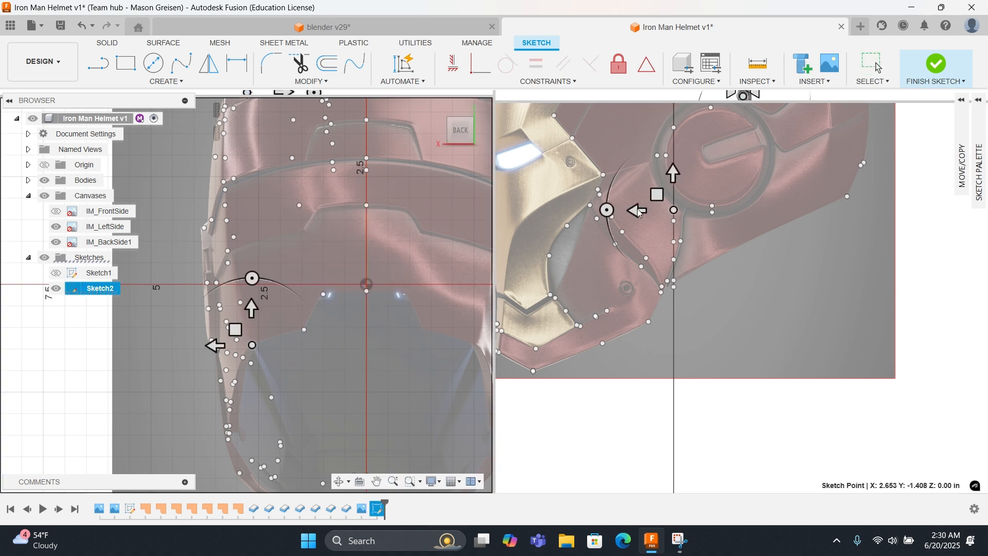
left_click_drag(636, 217, 782, 212)
right_click(767, 257)
left_click(808, 257)
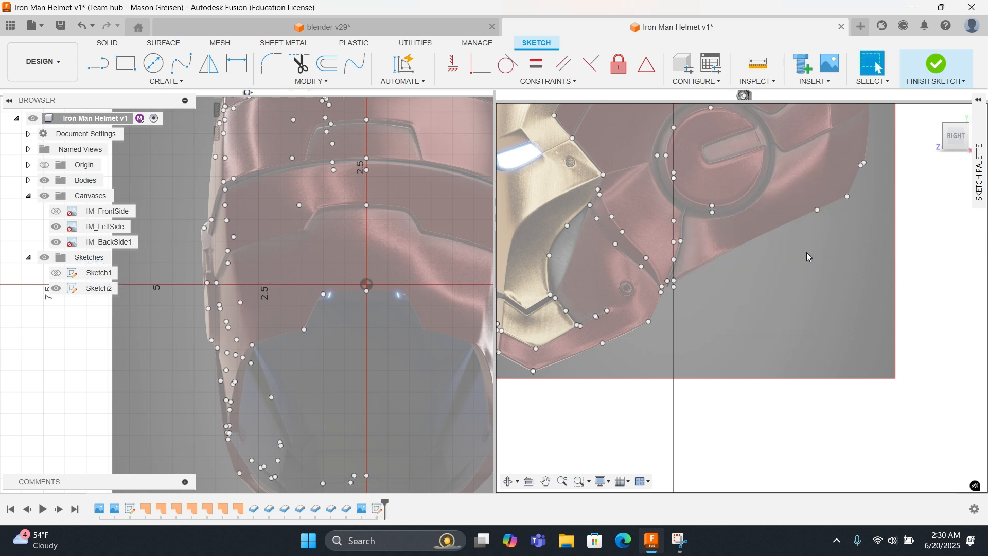
Step: Move the neck opening point at X 2.867, Y -1.699 back onto the lower rear edge in the side reference
left_click(242, 356)
key("m")
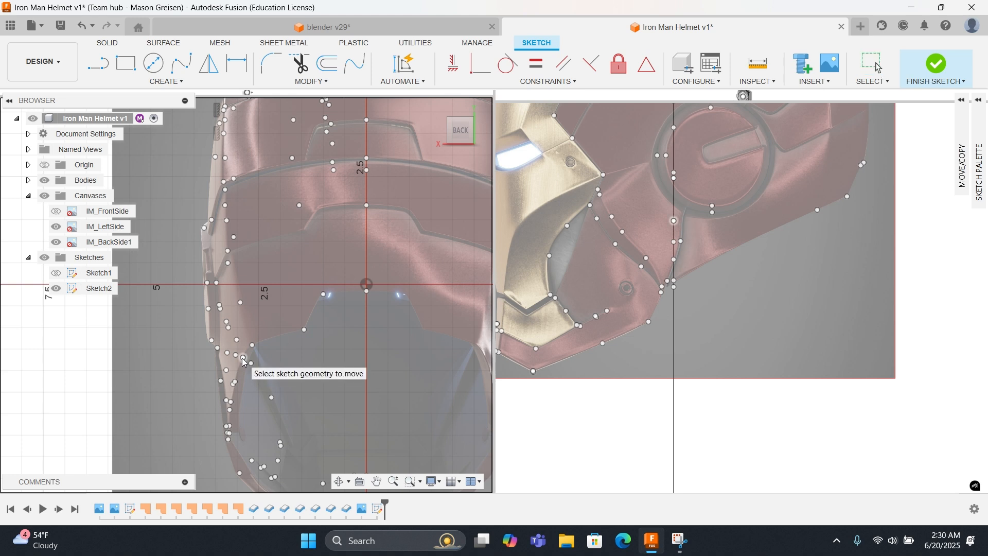
left_click(243, 358)
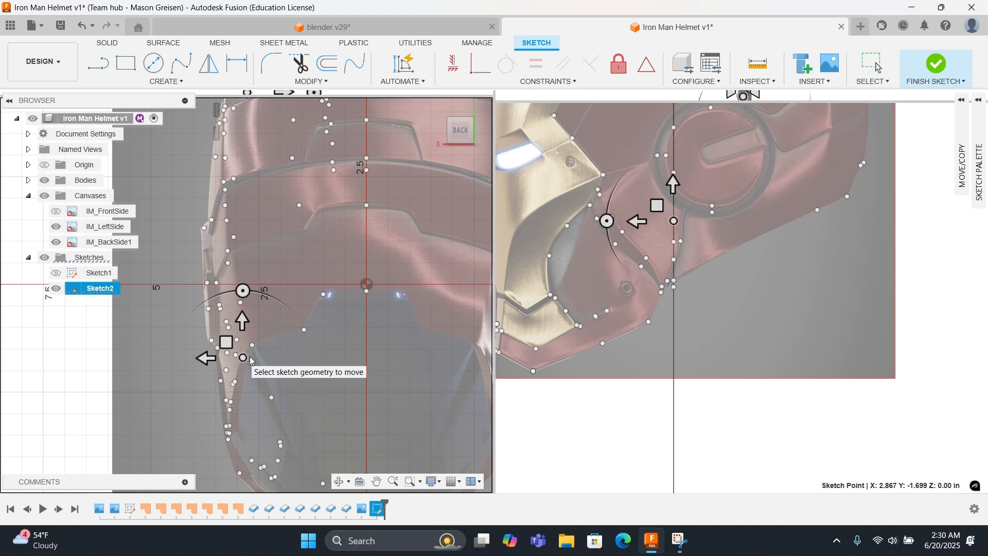
right_click(314, 331)
left_click(315, 294)
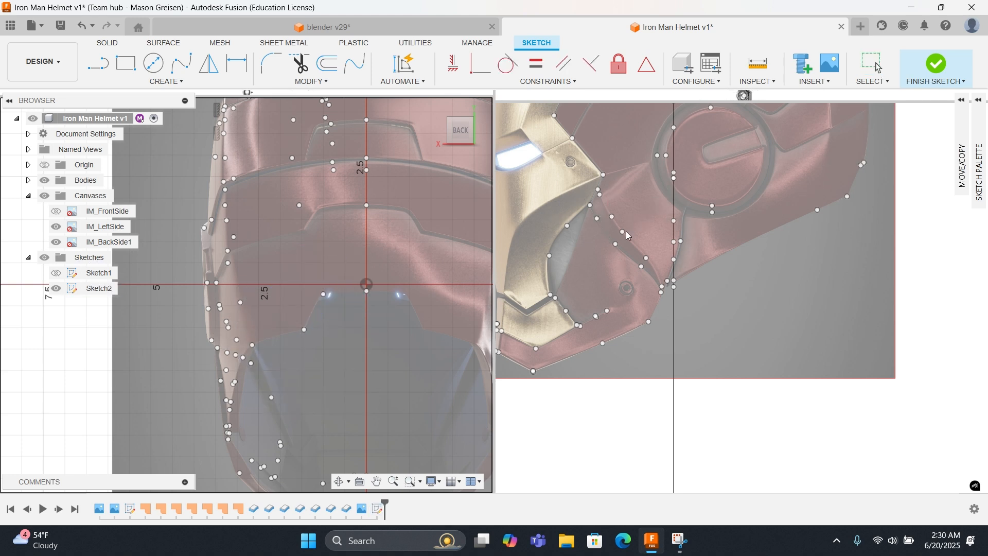
left_click(674, 221)
left_click(674, 221)
left_click_drag(635, 221, 754, 219)
right_click(756, 219)
left_click(792, 220)
Step: Move the shell edge point at X 3.051, Y -2.258 back 1.946 in onto the lower edge in the side reference
scroll(793, 220, "up", 3)
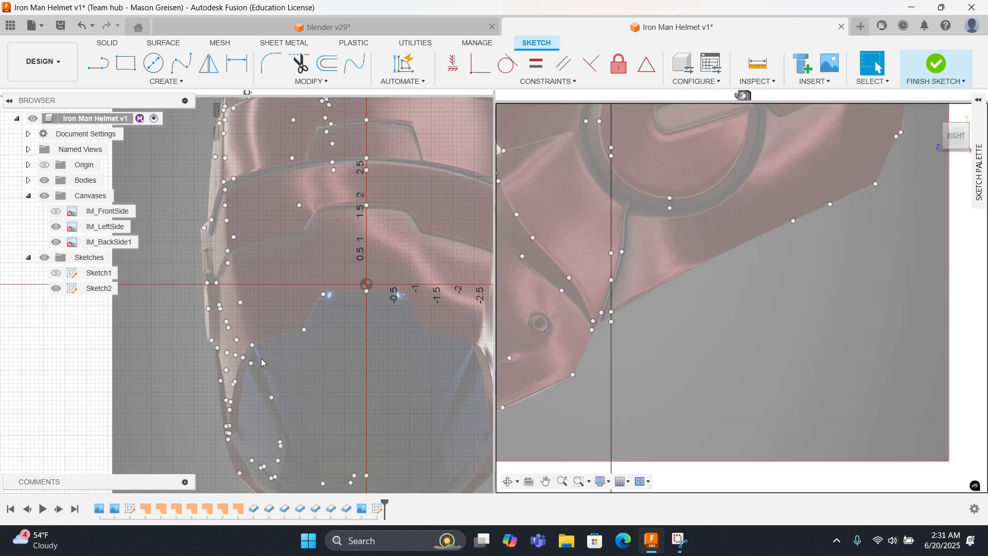
left_click(615, 256)
right_click(622, 265)
left_click(571, 284)
left_click_drag(577, 254, 685, 254)
right_click(688, 279)
left_click(718, 325)
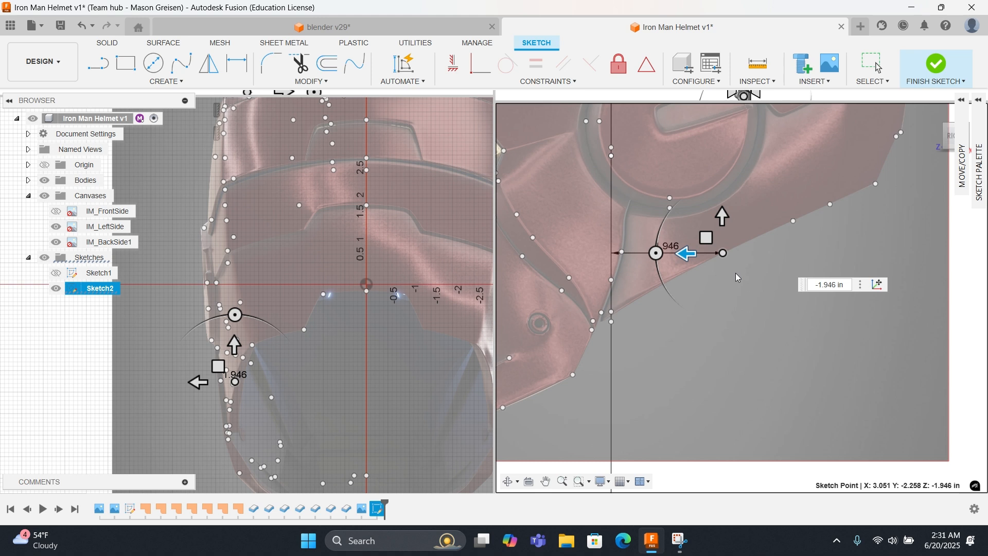
Step: Move the shell edge point at X 3.149, Y -2.727 back 0.987 in onto the lower edge in the side reference
left_click(611, 280)
right_click(655, 294)
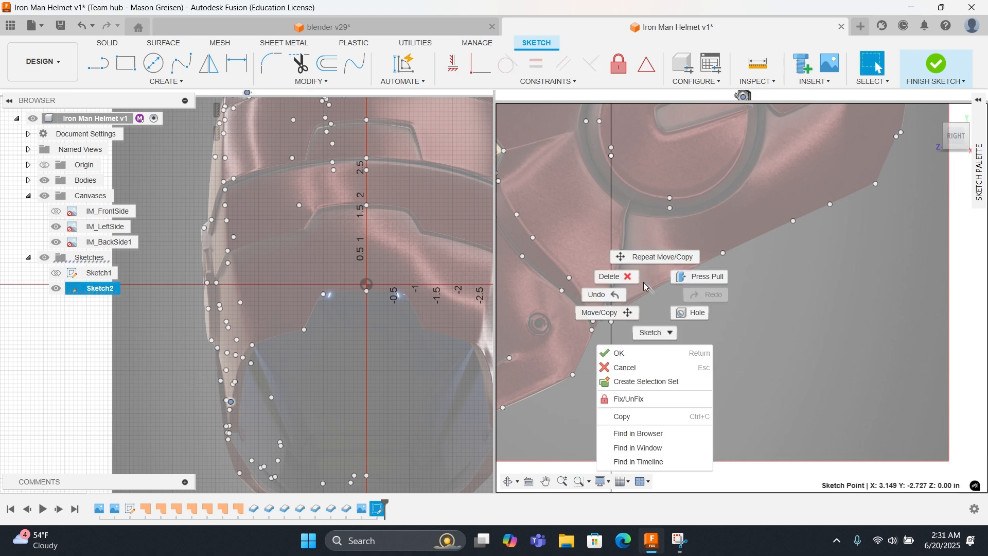
left_click(571, 274)
left_click_drag(577, 280, 634, 281)
right_click(669, 297)
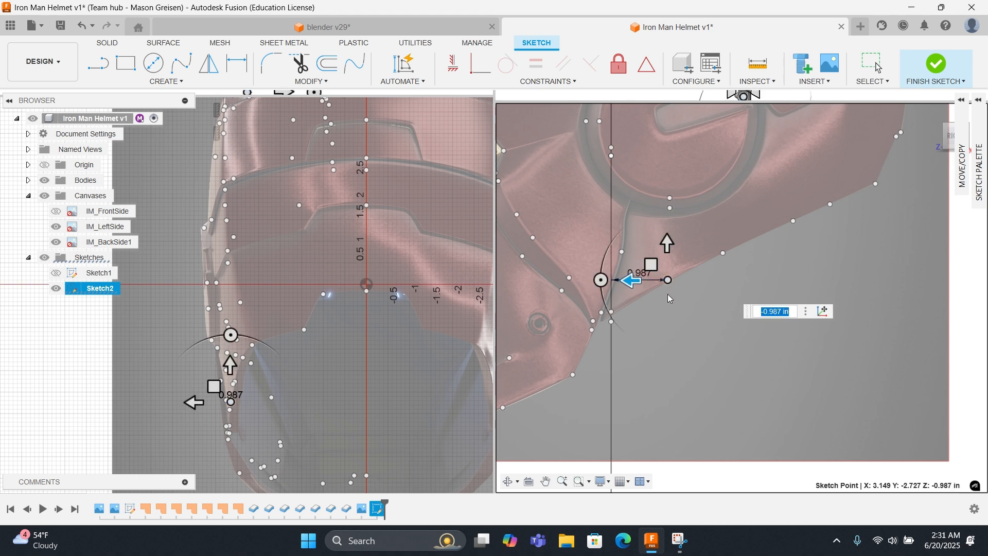
left_click(649, 311)
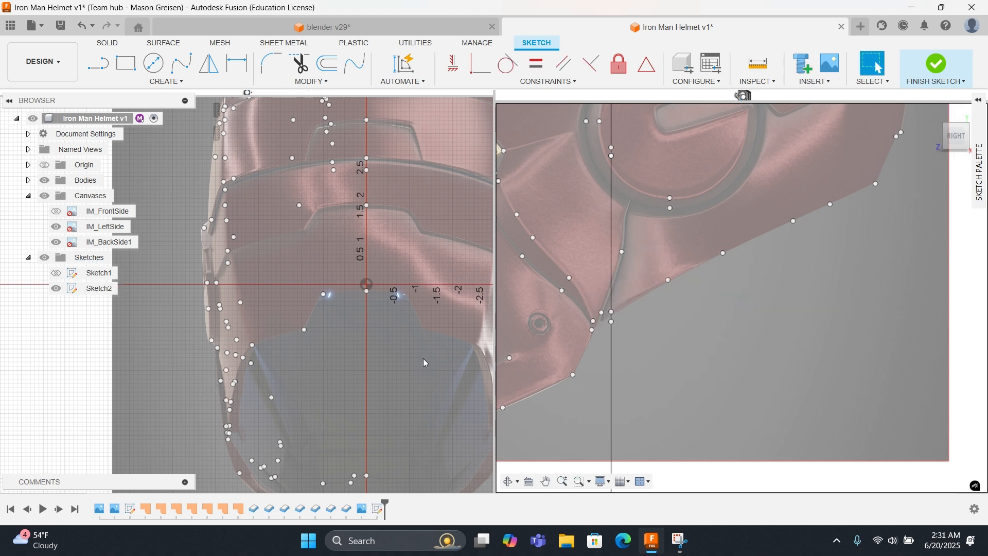
Step: Move the point at X 3.181, Y -3.281 back 0.08 in onto the shell's lower front tip in the side reference
left_click(611, 312)
scroll(266, 387, "up", 4)
middle_click_drag(213, 405, 283, 303)
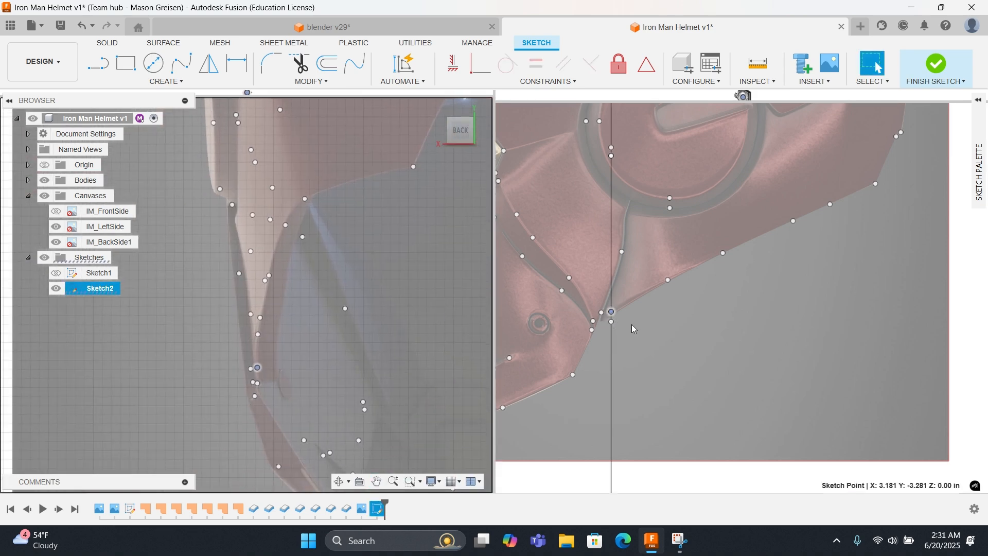
right_click(656, 330)
left_click(659, 287)
scroll(641, 303, "up", 3)
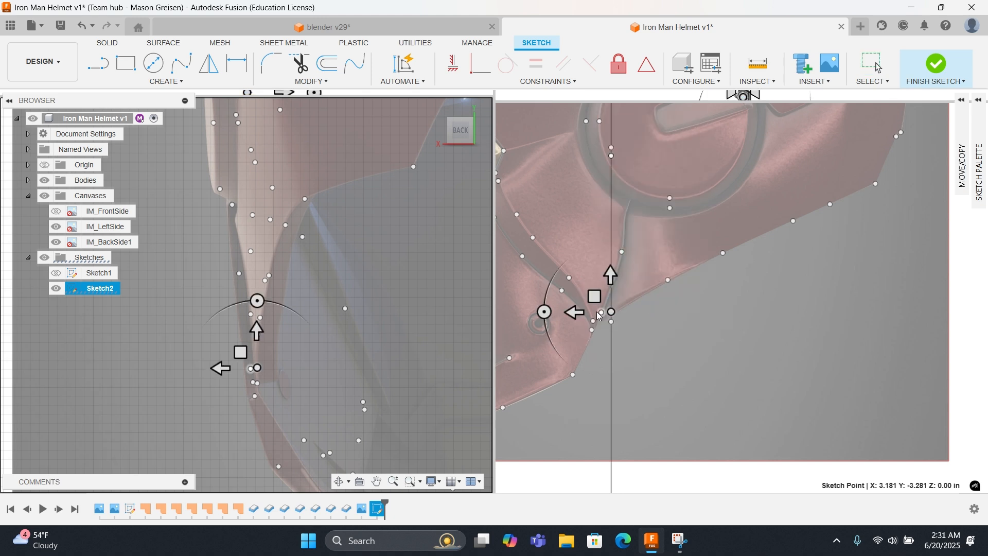
left_click_drag(544, 321, 554, 322)
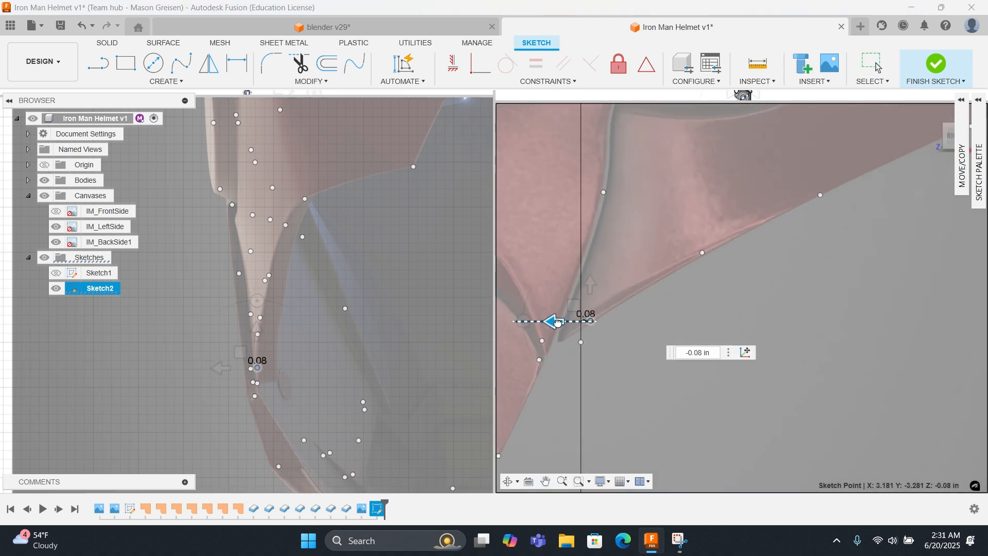
key("Return")
Step: Move the point just below the shell's lower front tip forward about 0.1 in to the panel seam
right_click(637, 337)
left_click(627, 312)
left_click_drag(541, 342, 522, 346)
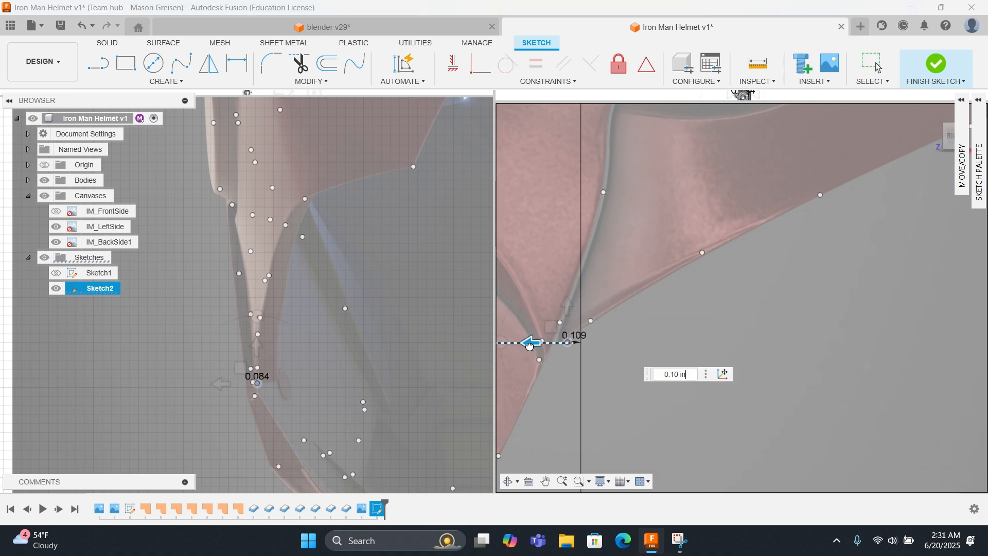
key("Return")
scroll(591, 352, "down", 3)
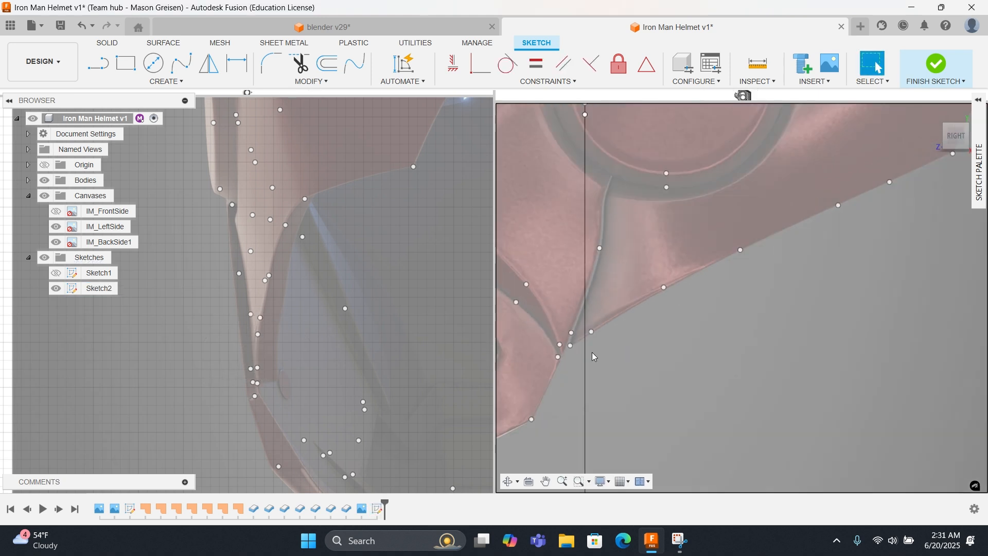
Step: Try to move the point at X 3.666, Y -0.564 back 2.256 in toward the rear rim of the round ear disc
left_click(598, 273)
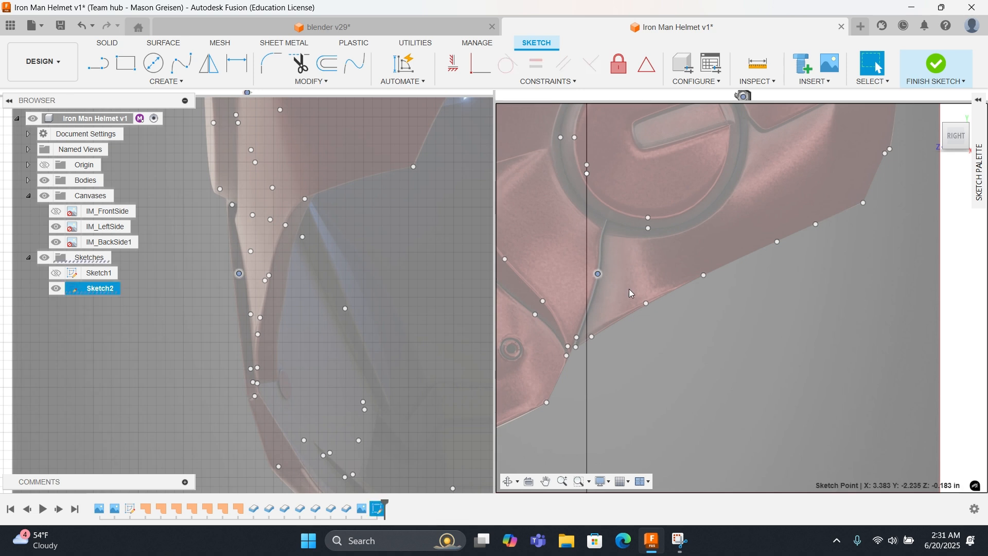
middle_click_drag(628, 288, 619, 392)
left_click(578, 281)
middle_click_drag(363, 261, 412, 435)
right_click(605, 287)
left_click(601, 251)
middle_click_drag(601, 319, 667, 286)
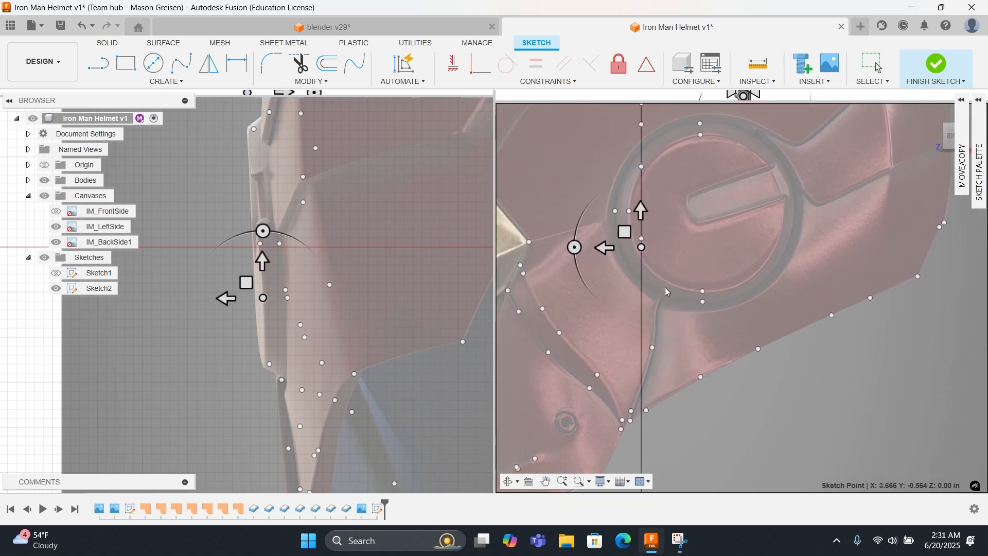
mouse_move(602, 247)
left_mouse_down()
mouse_move(760, 247)
mouse_move(737, 245)
left_mouse_up()
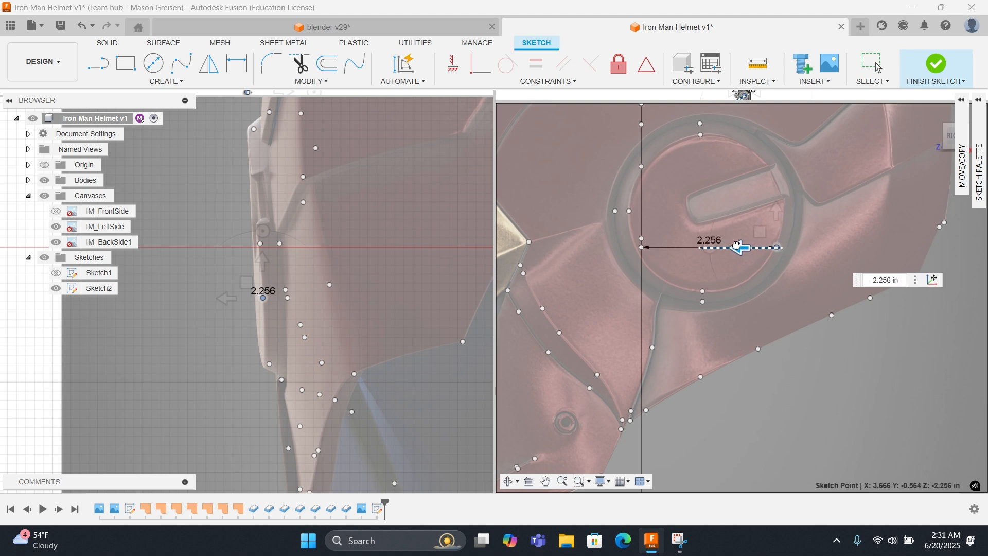
right_click(332, 297)
left_click(378, 294)
Step: Try raising the same ear disc point 0.051 in
right_click(287, 292)
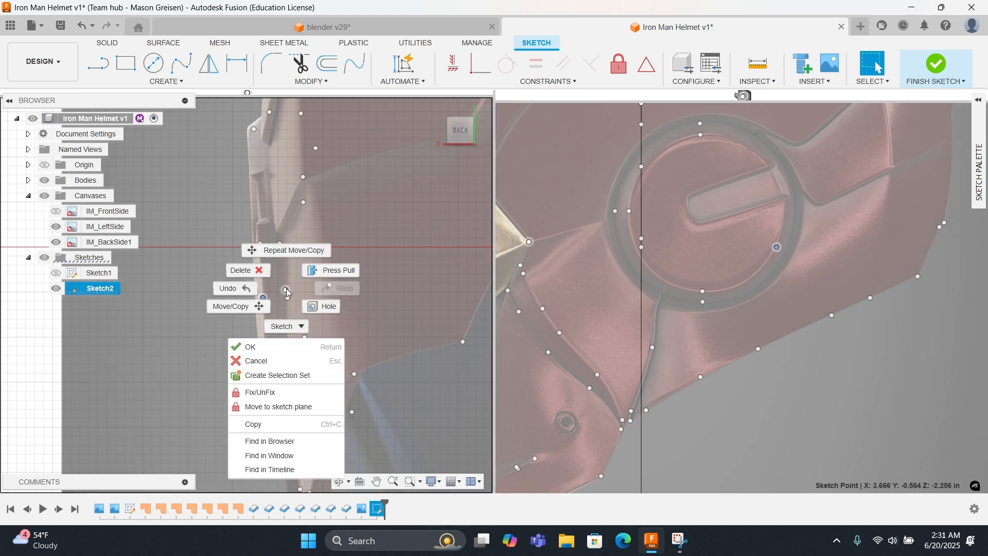
left_click(286, 250)
mouse_move(263, 260)
left_mouse_down()
mouse_move(262, 247)
mouse_move(263, 260)
left_mouse_up()
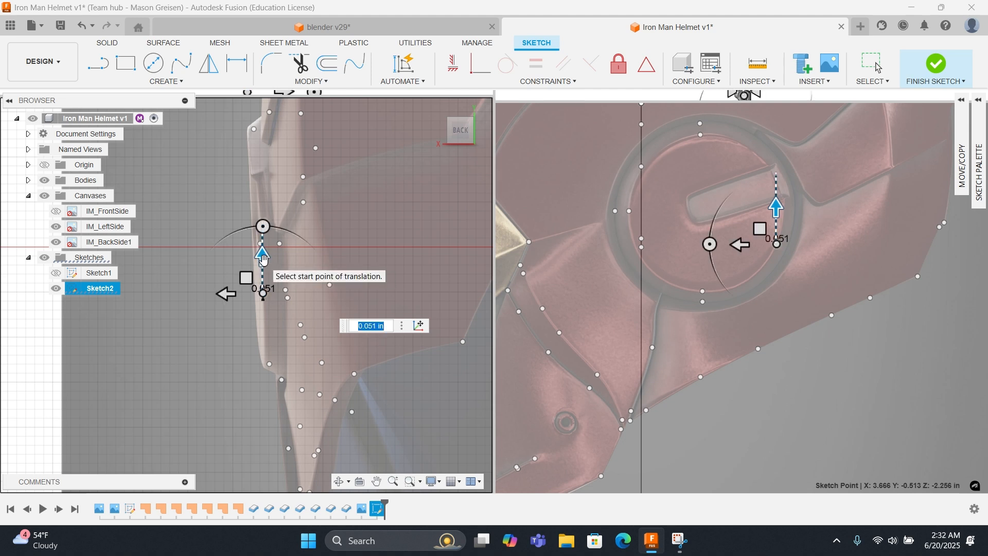
key("Return")
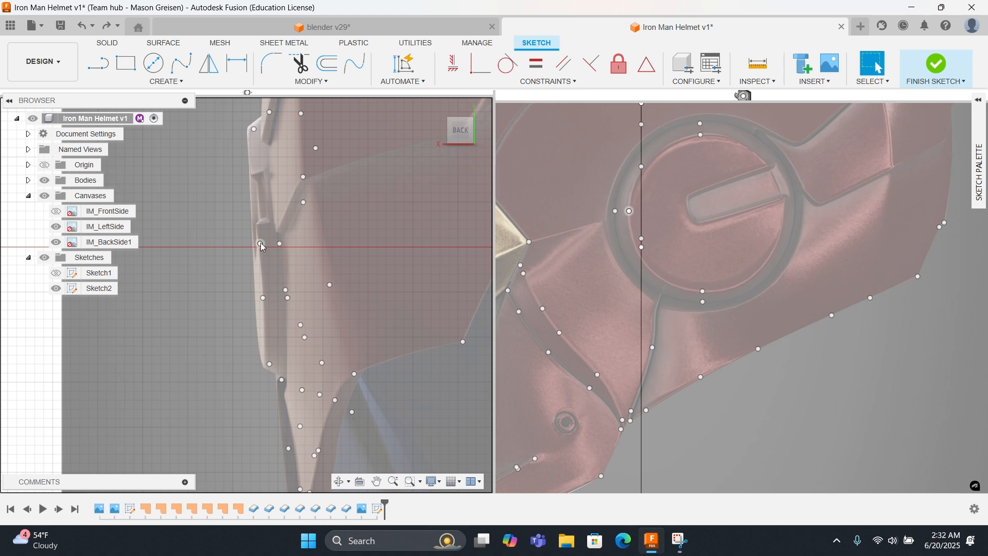
Step: Move the two ear disc points at Y -0.564 together up 0.594 in and back 2.573 in to the disc's rear rim
left_click(279, 244)
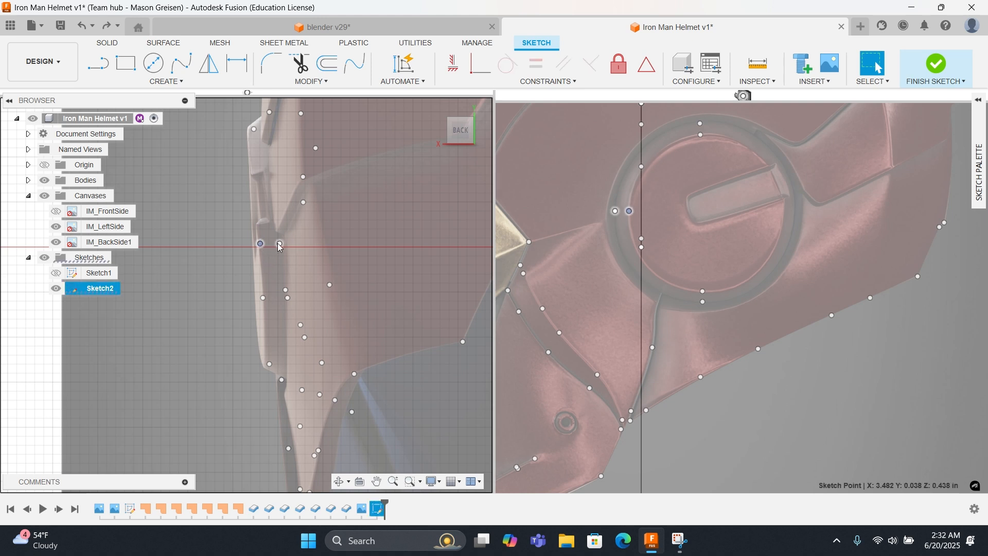
left_click(263, 298)
left_click(290, 298)
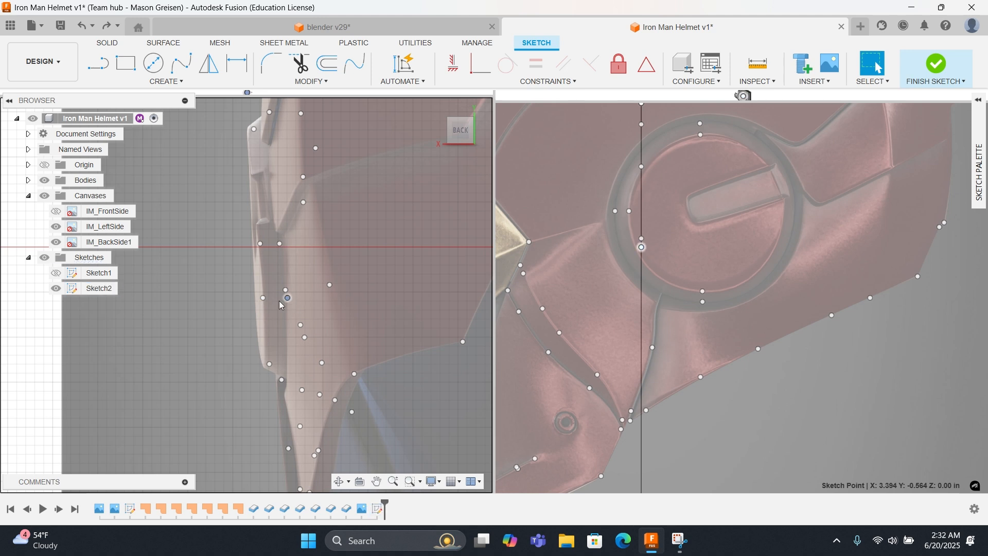
left_click(263, 298)
left_click_drag(298, 312, 298, 314)
right_click(298, 311)
left_click(296, 261)
left_click_drag(284, 271, 292, 212)
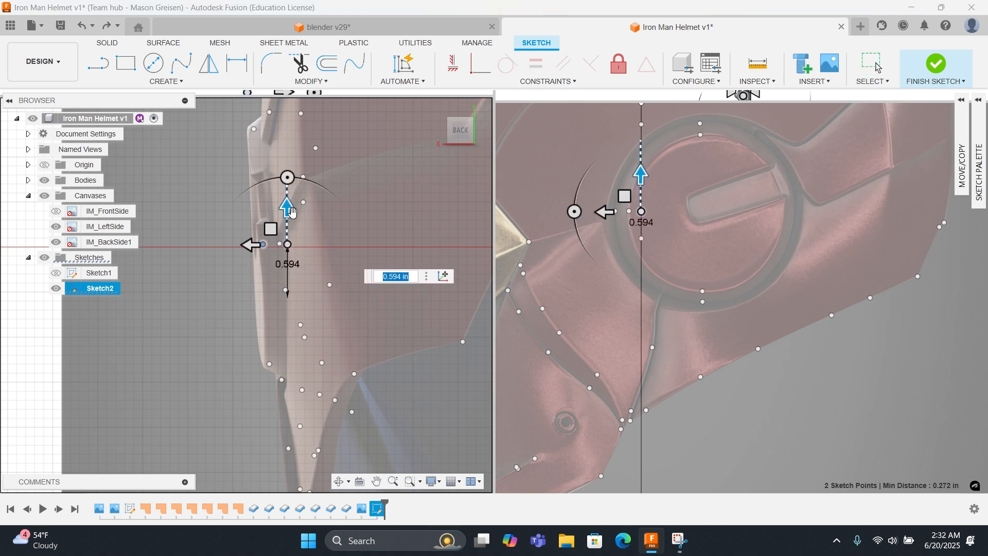
left_click_drag(608, 211, 760, 209)
right_click(704, 261)
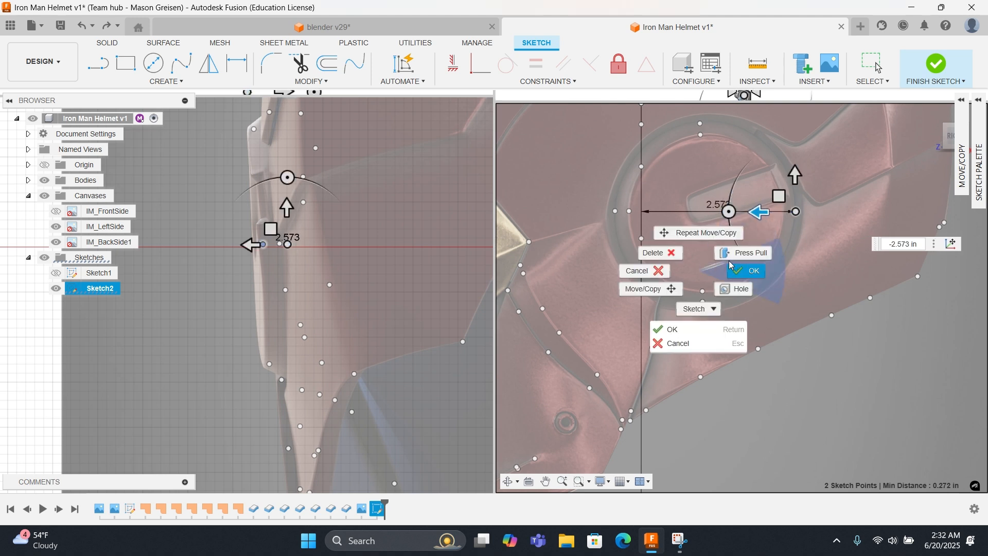
Step: Apply the -2.573 in move to the two ear-disc points, and move the outer one back by 0.223 in onto the inner ring's rear edge
left_click(669, 328)
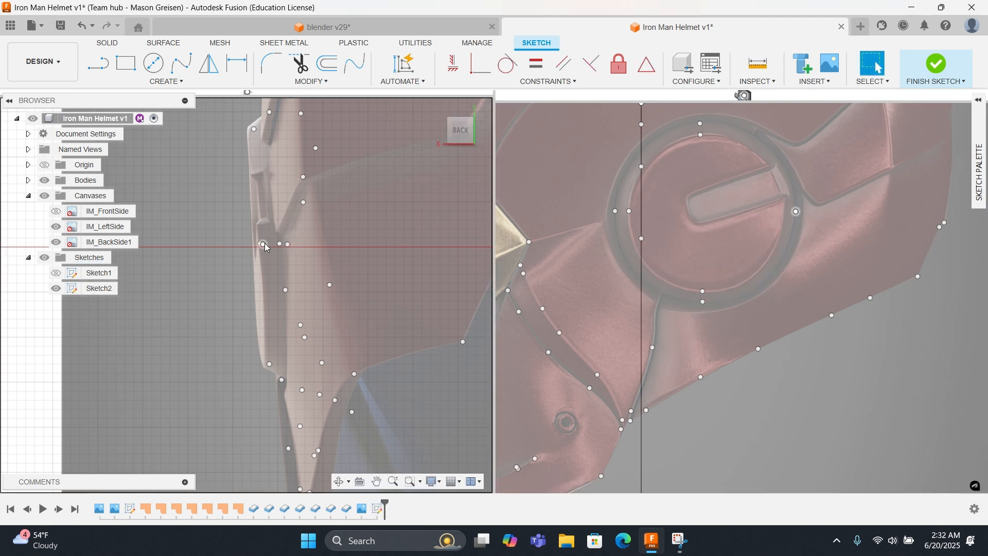
right_click(282, 260)
left_click(286, 222)
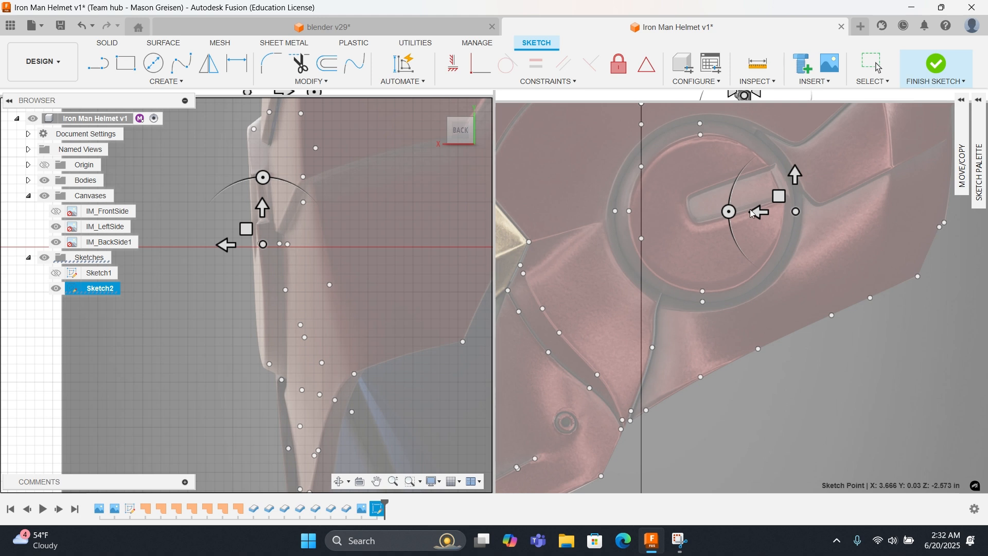
left_click(752, 217)
left_click_drag(766, 210, 753, 217)
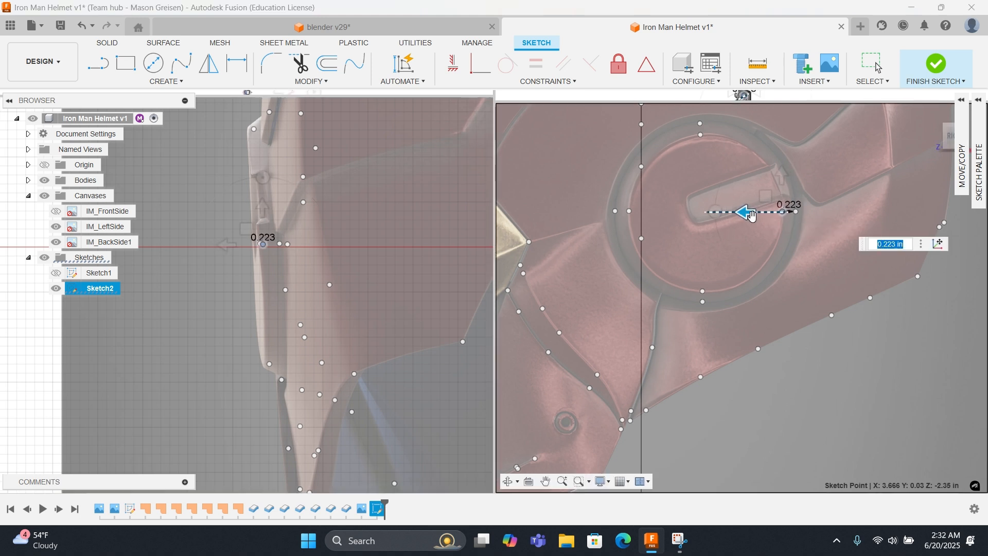
right_click(751, 215)
left_click(730, 303)
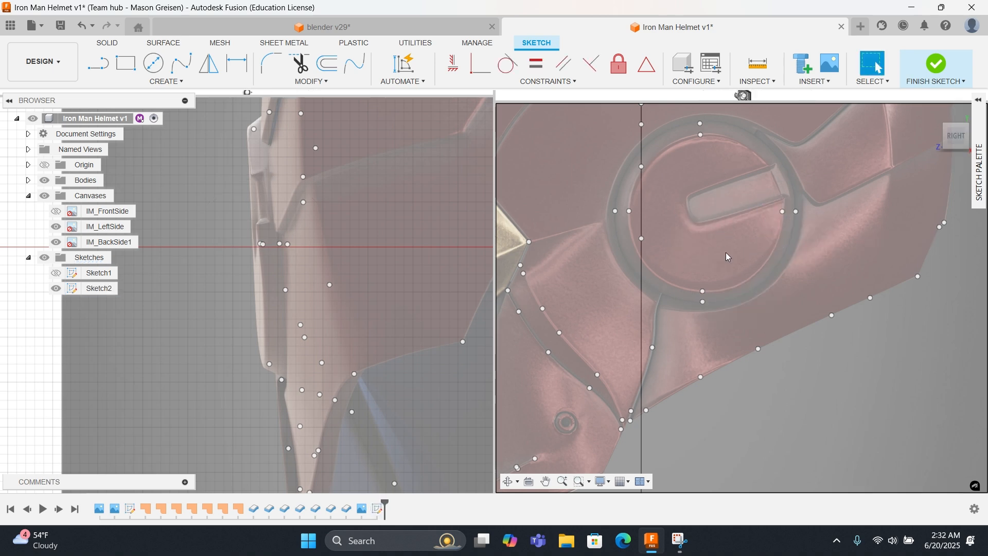
Step: Move the side sketch point at X 3.245, Y 1.482 by -4.101 in onto the vertical seam of the rear side panel
scroll(725, 252, "down", 3)
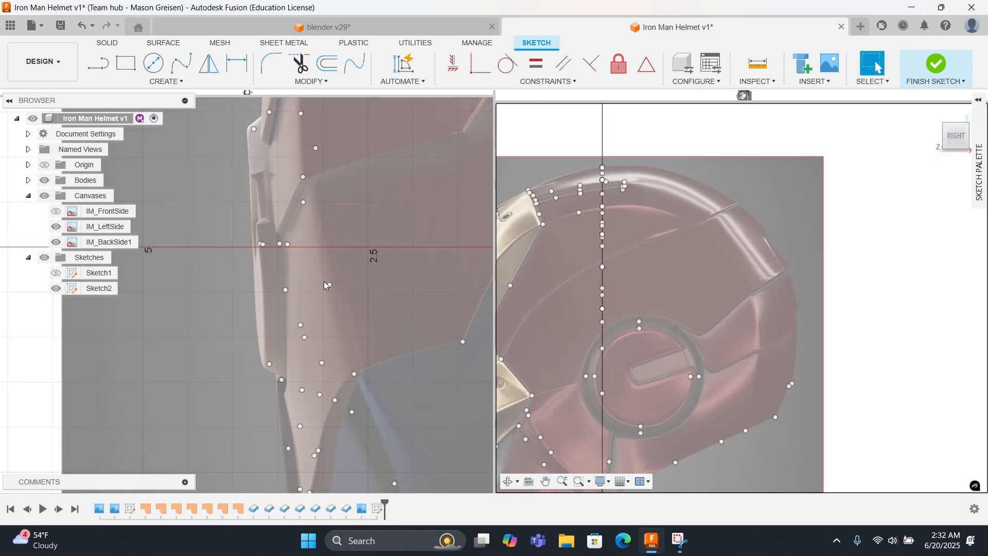
scroll(325, 285, "down", 5)
scroll(626, 269, "up", 3)
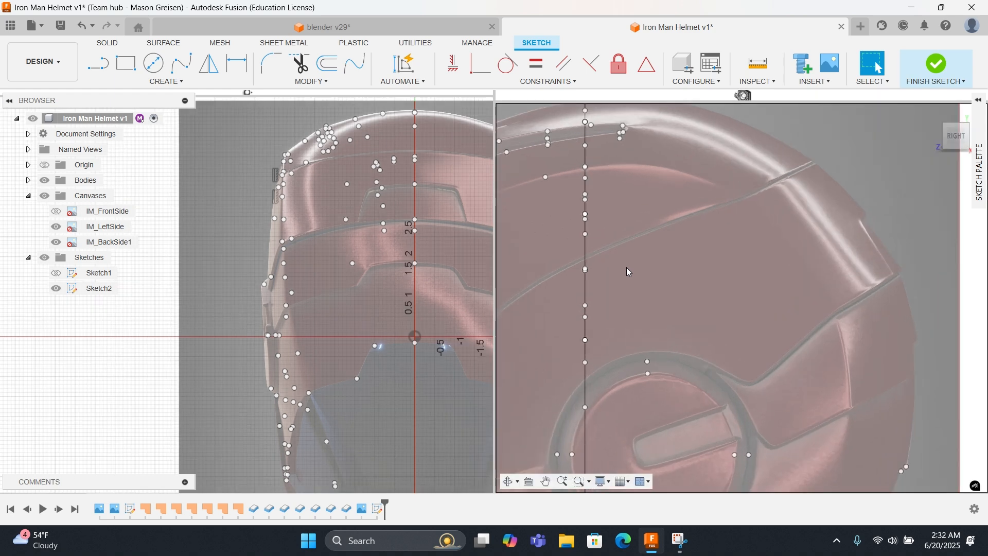
left_click(585, 363)
right_click(598, 371)
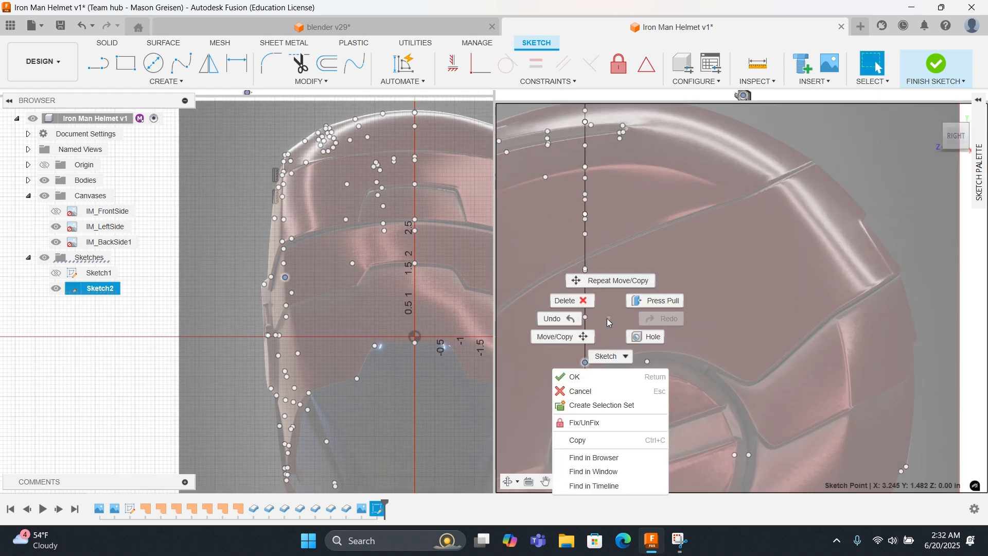
key("Escape")
key("m")
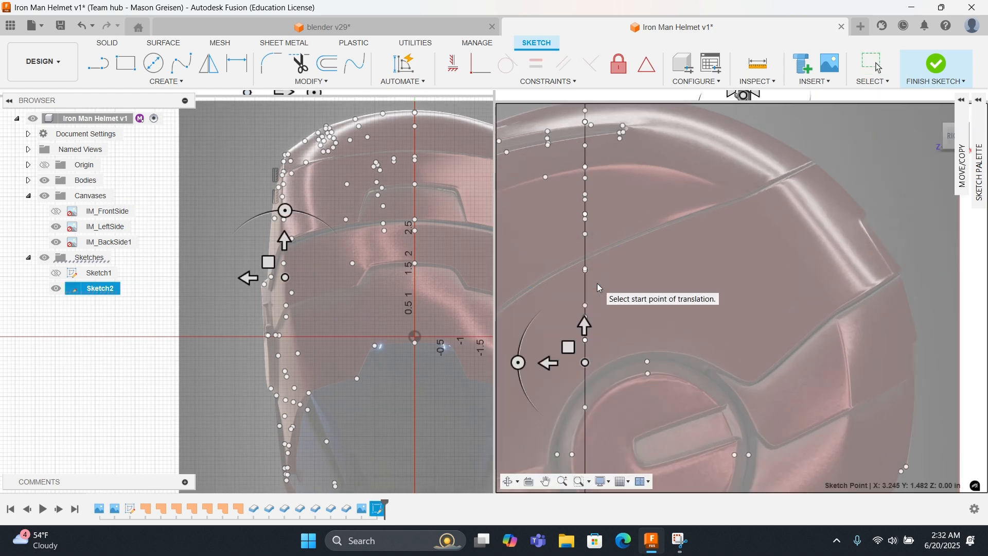
left_click_drag(553, 360, 814, 356)
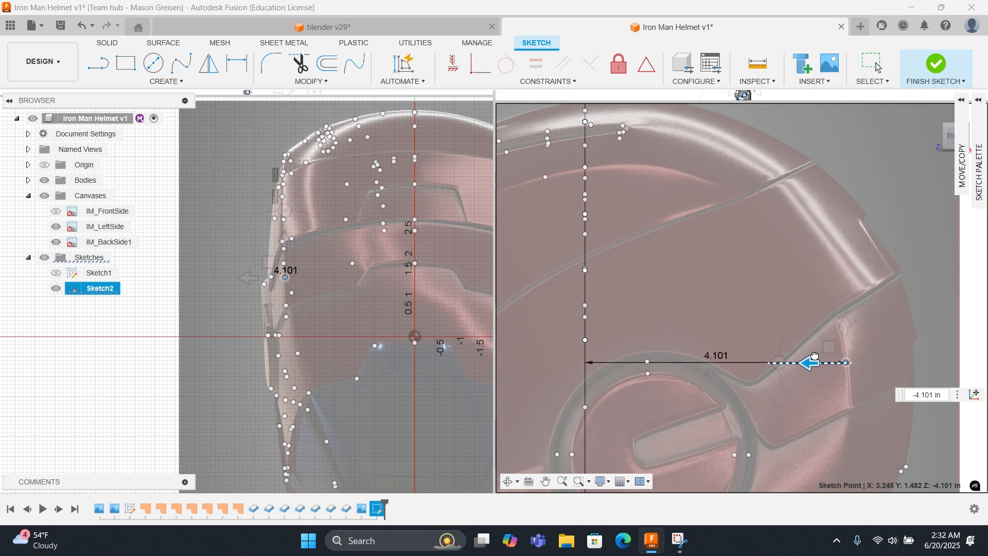
key("Return")
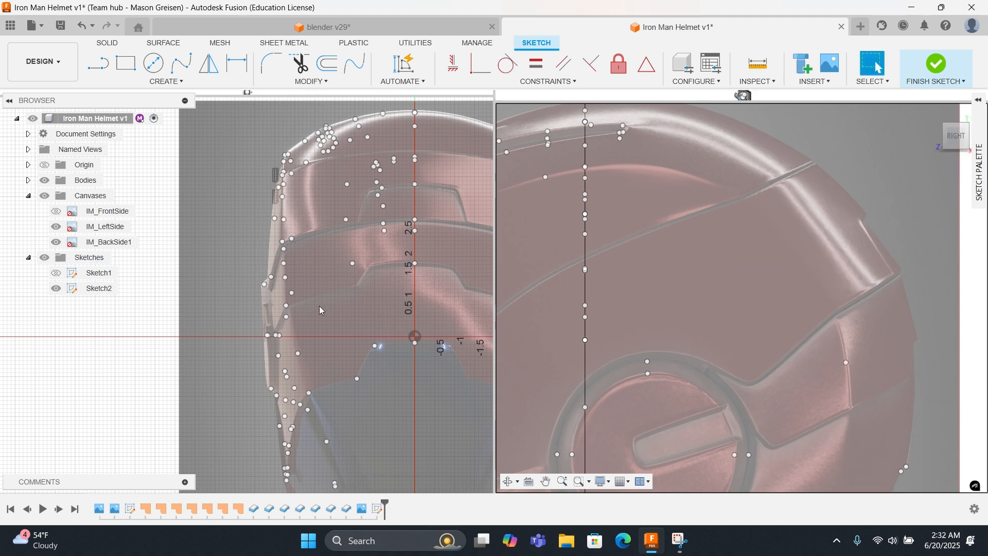
Step: Move the side sketch point at X 3.281, Y 1.835 rearward to the upper end of the rear side panel's vertical seam
left_click(587, 340)
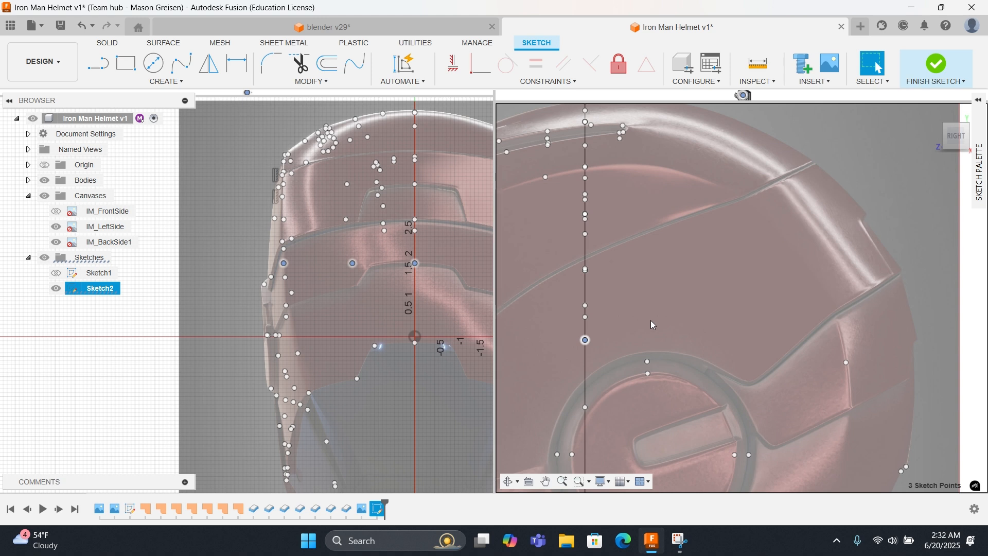
right_click(294, 265)
left_click(238, 279)
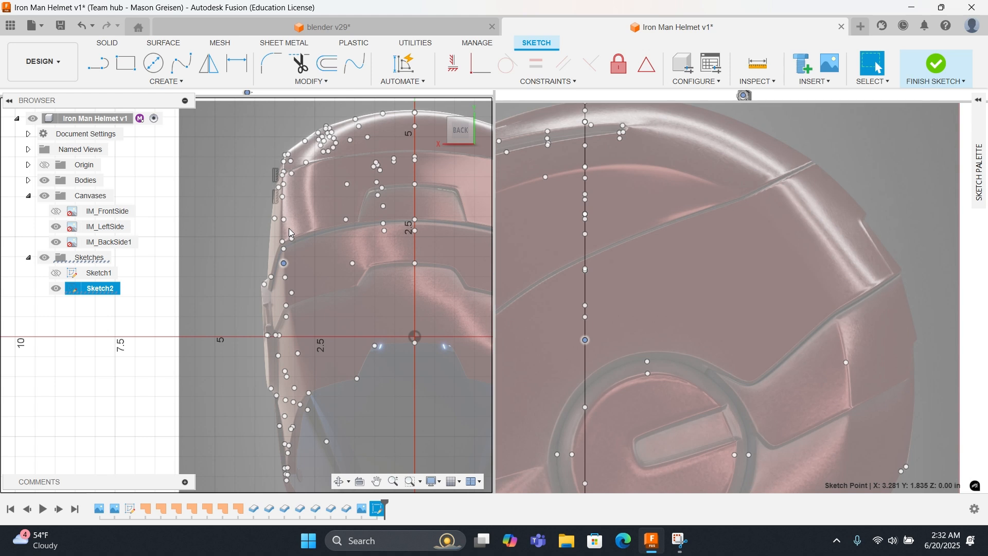
mouse_move(549, 339)
left_mouse_down()
mouse_move(816, 348)
mouse_move(806, 354)
left_mouse_up()
right_click(790, 296)
left_click(841, 296)
Step: Move the sketch point at X 1.56, Y 1.835 rearward to just inside the helmet's back outline in the side view
left_click(352, 263)
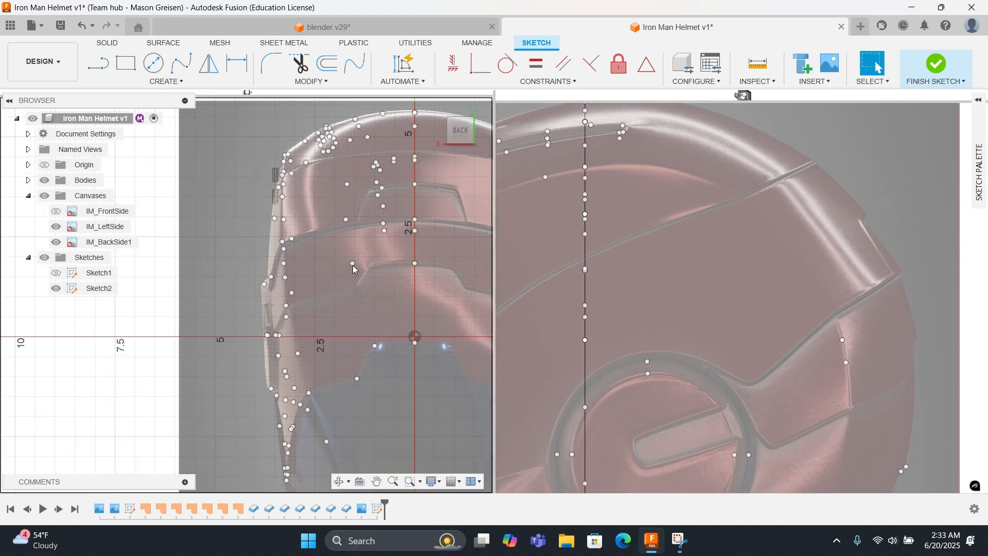
left_click(352, 264)
right_click(358, 294)
left_click(310, 312)
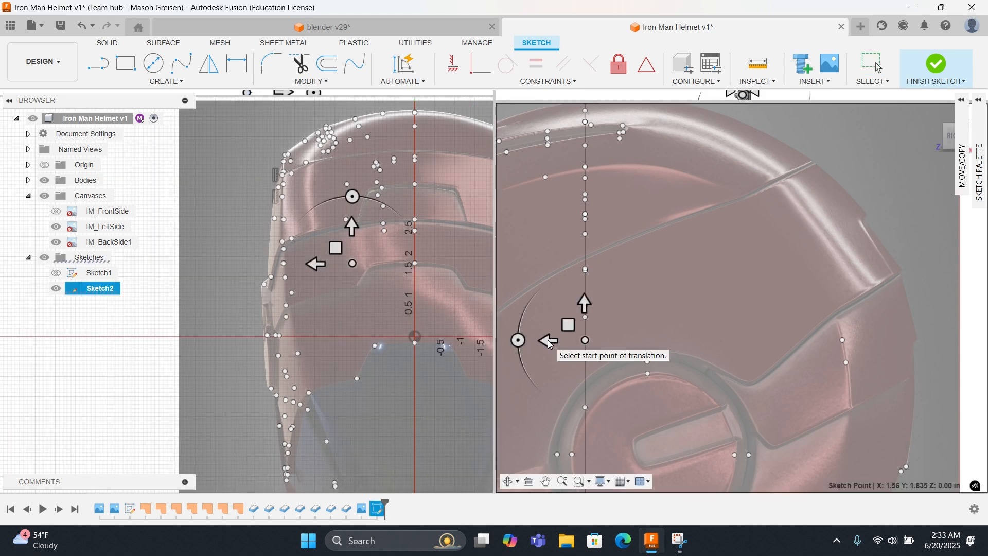
left_click_drag(549, 342, 850, 340)
right_click(712, 258)
left_click(746, 273)
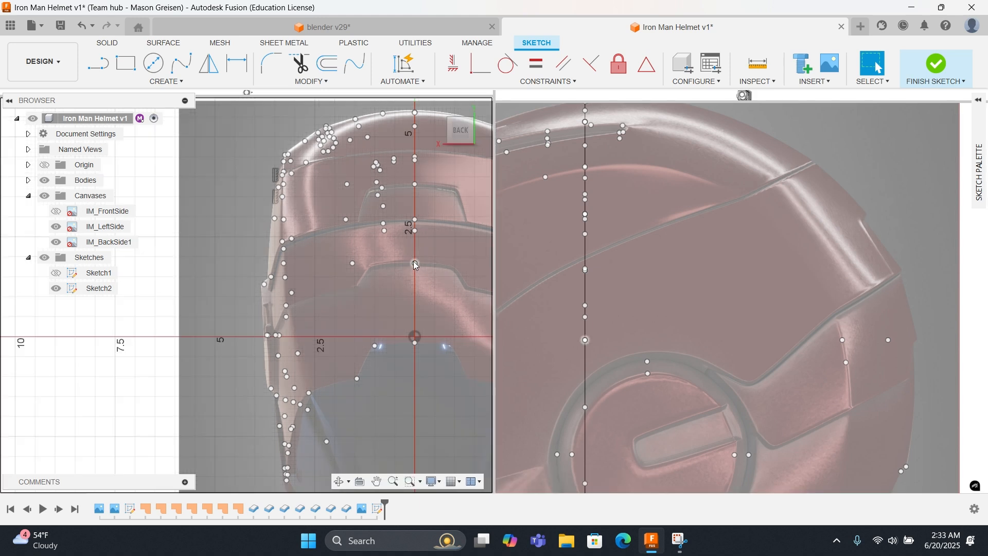
Step: Move the centreline sketch point at Y 1.835 by -5.226 in onto the helmet's rear outline
right_click(467, 268)
left_click(461, 211)
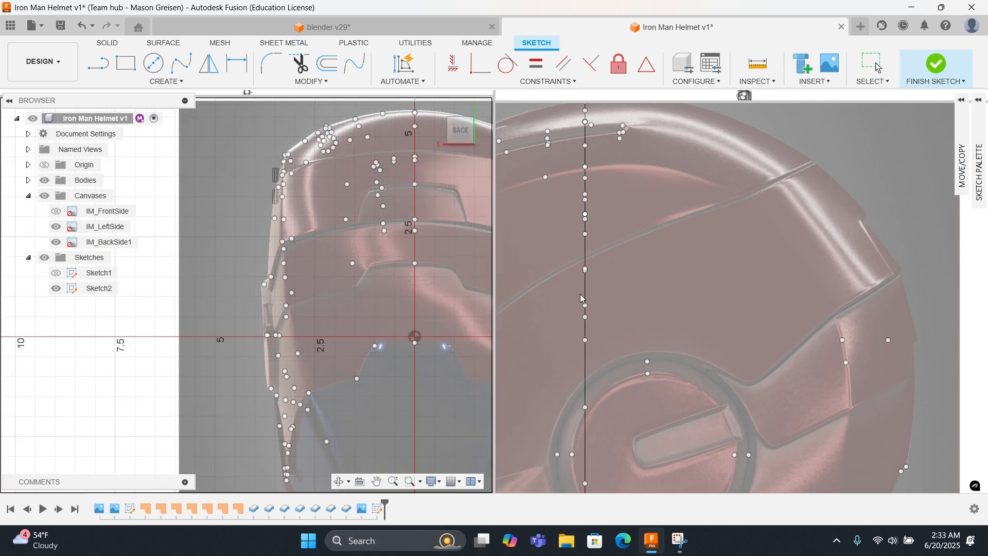
left_click(415, 263)
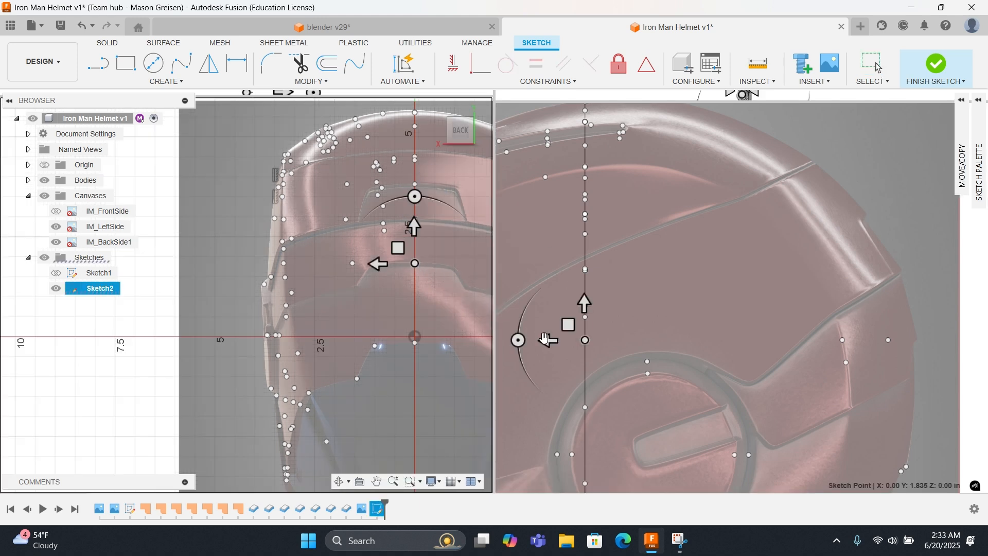
left_click_drag(547, 341, 877, 337)
scroll(918, 334, "up", 2)
right_click(918, 335)
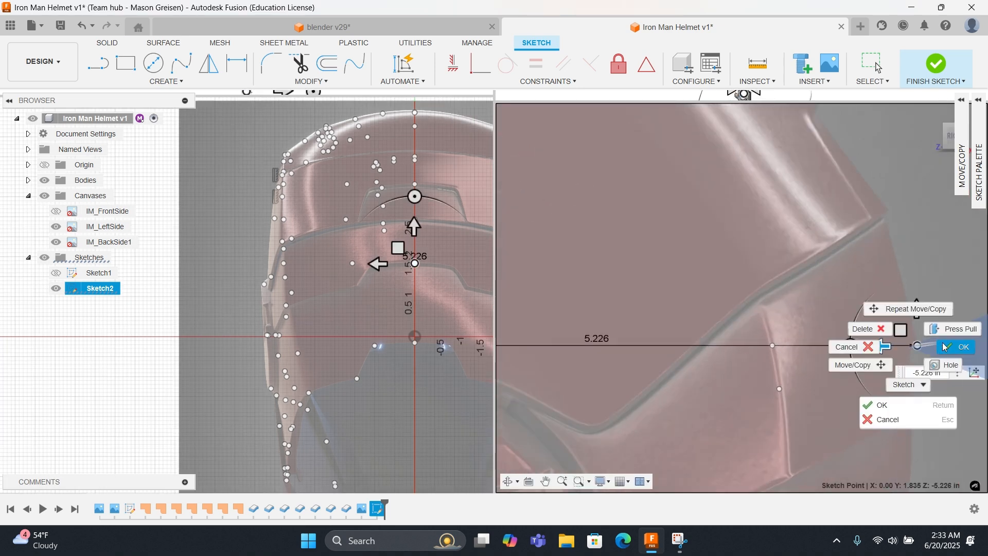
left_click(936, 354)
Step: Examine the unmoved points above the ear disc in the side view and match them to their positions in the back view
scroll(387, 326, "up", 3)
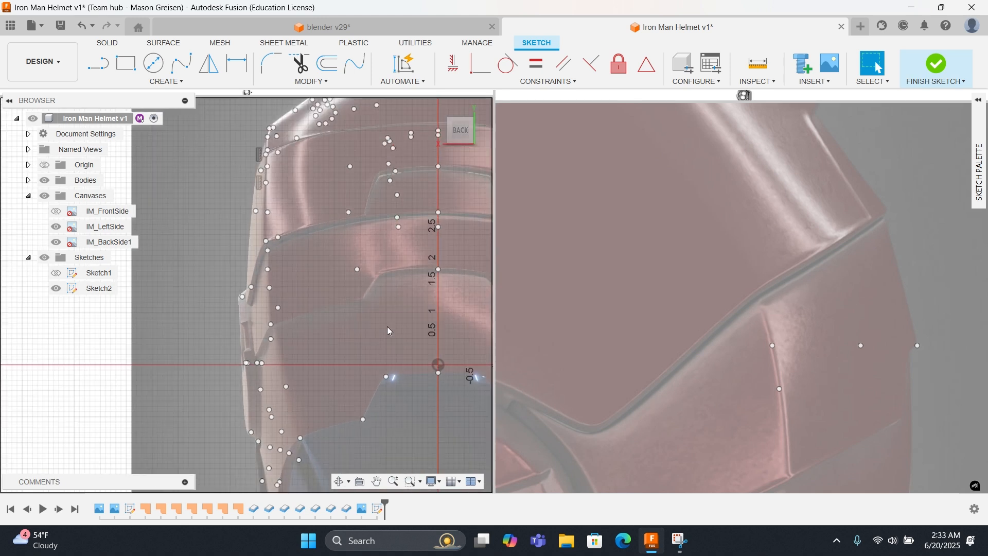
scroll(594, 311, "down", 6)
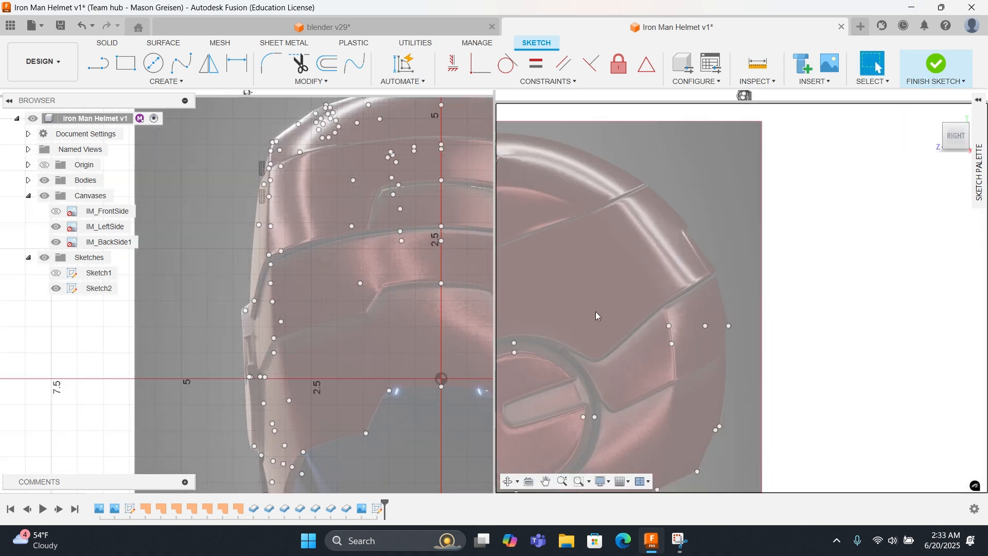
mouse_move(630, 258)
left_mouse_down()
mouse_move(664, 268)
mouse_move(637, 259)
left_mouse_up()
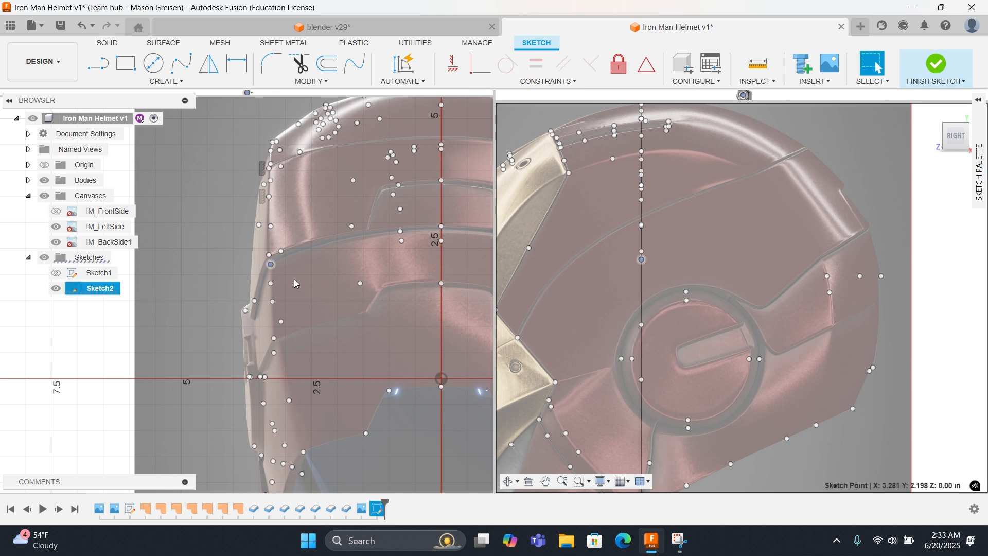
left_click(641, 252)
scroll(619, 244, "up", 3)
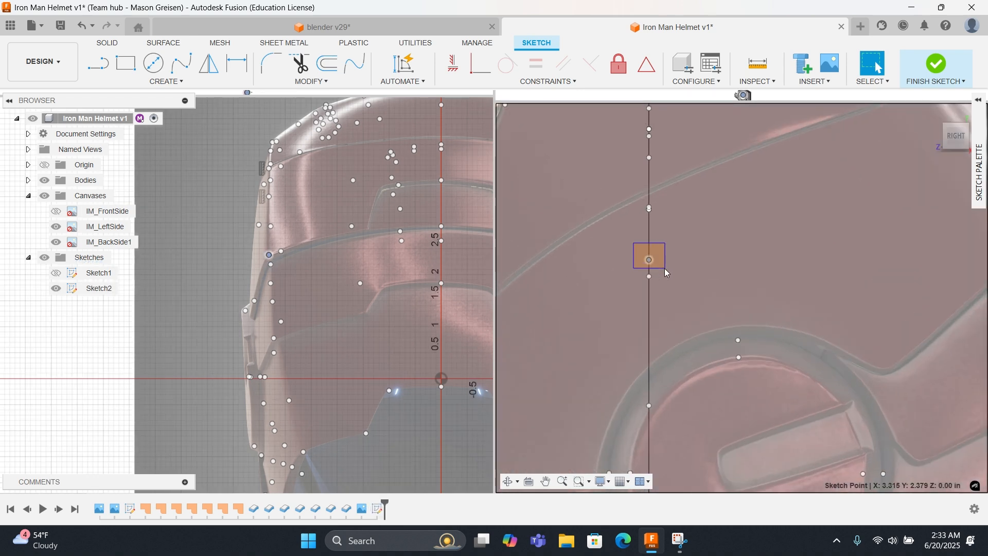
left_click_drag(666, 272, 666, 273)
left_click(604, 265)
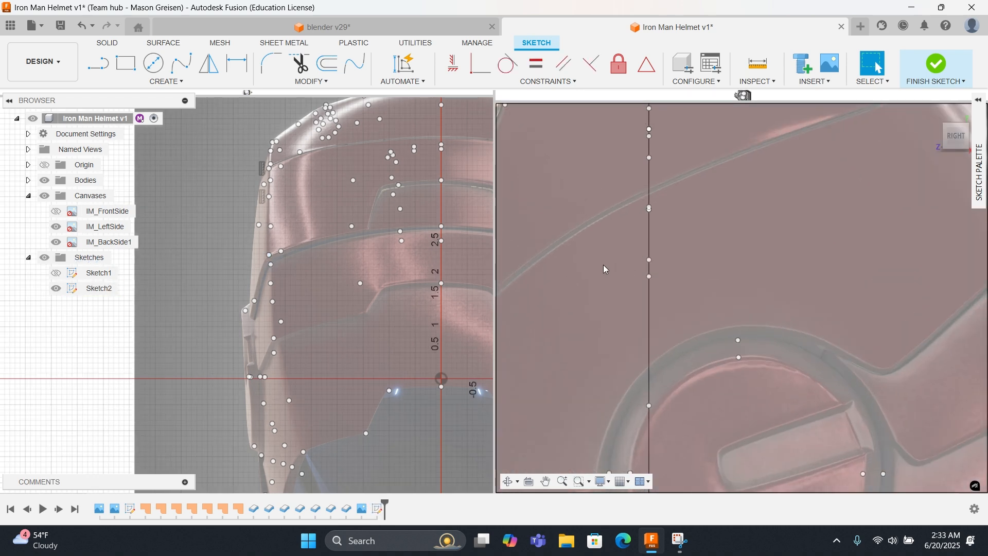
left_click_drag(658, 257, 664, 267)
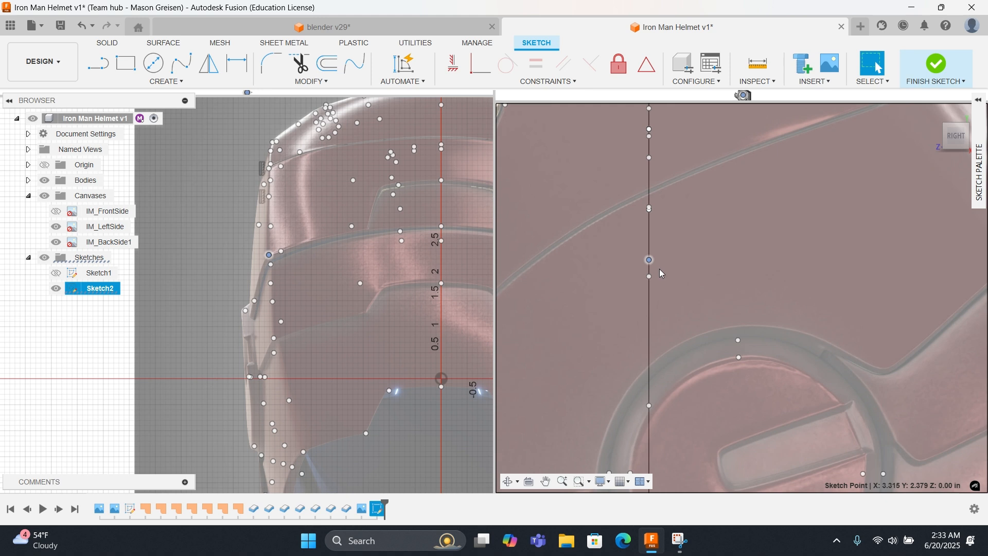
left_click(659, 269)
left_click_drag(649, 211, 650, 212)
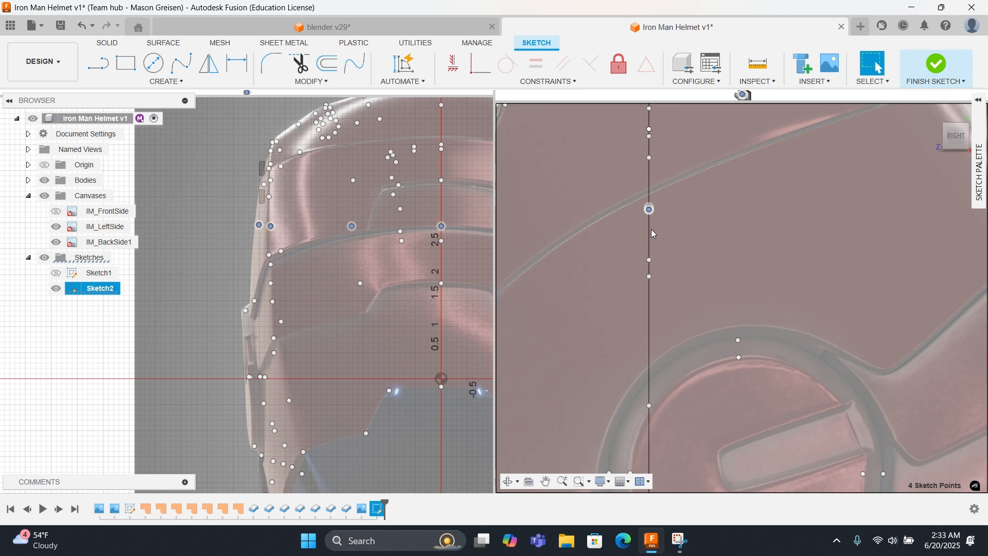
left_click(650, 230)
Step: Inspect the outermost side point at X 3.509, Y 2.959 from the right and back views
scroll(270, 237, "down", 4)
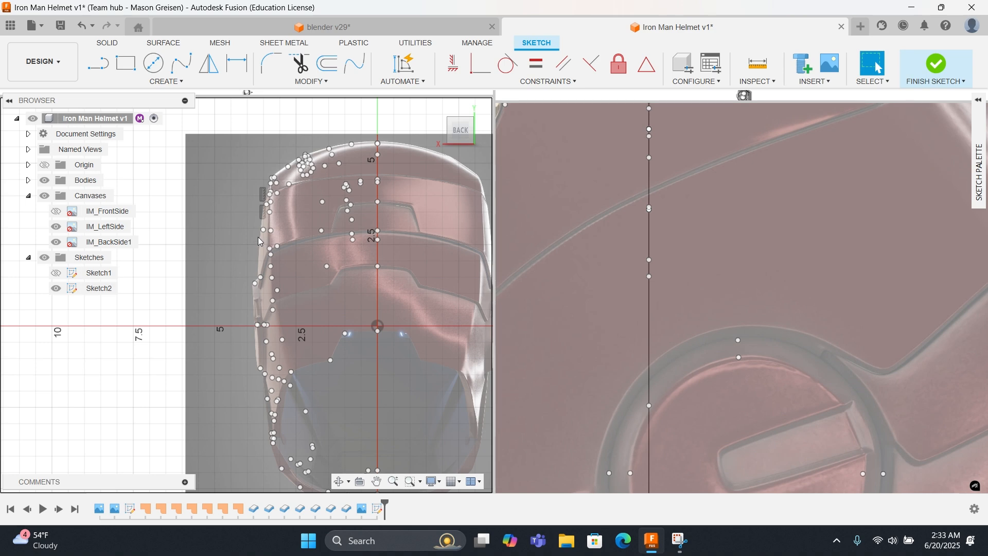
scroll(259, 234, "up", 6)
left_click(268, 224)
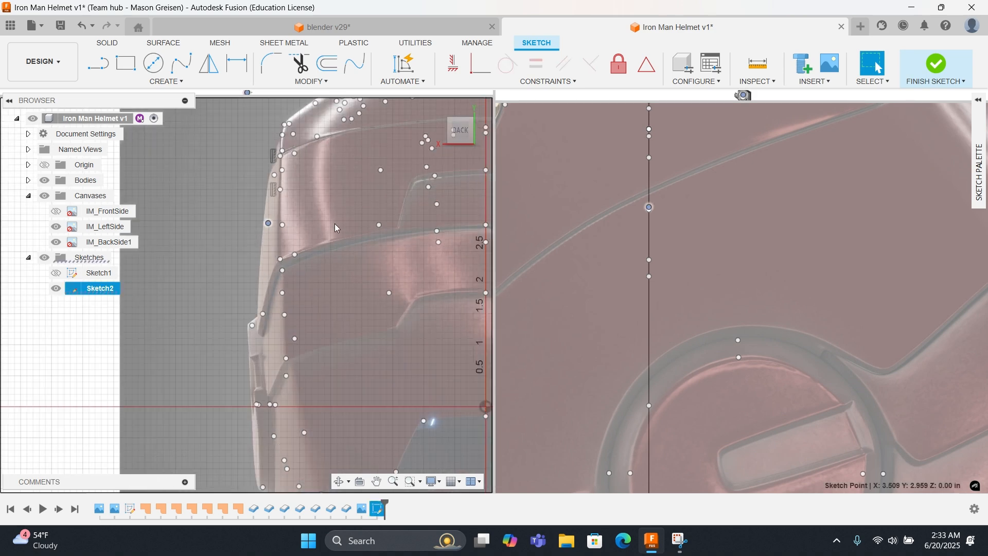
mouse_move(328, 243)
middle_mouse_down("shift")
mouse_move(452, 249)
mouse_move(399, 258)
middle_mouse_up("shift")
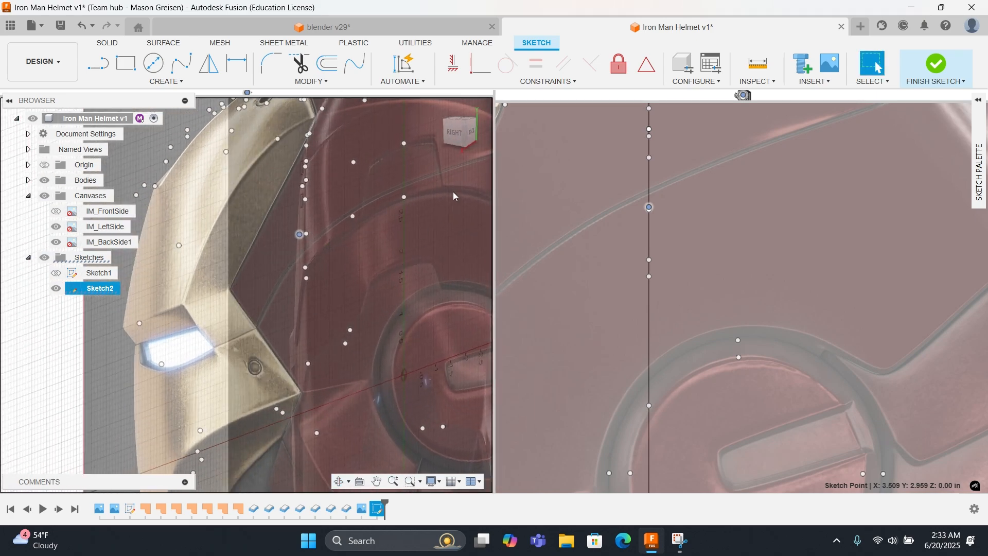
left_click(456, 136)
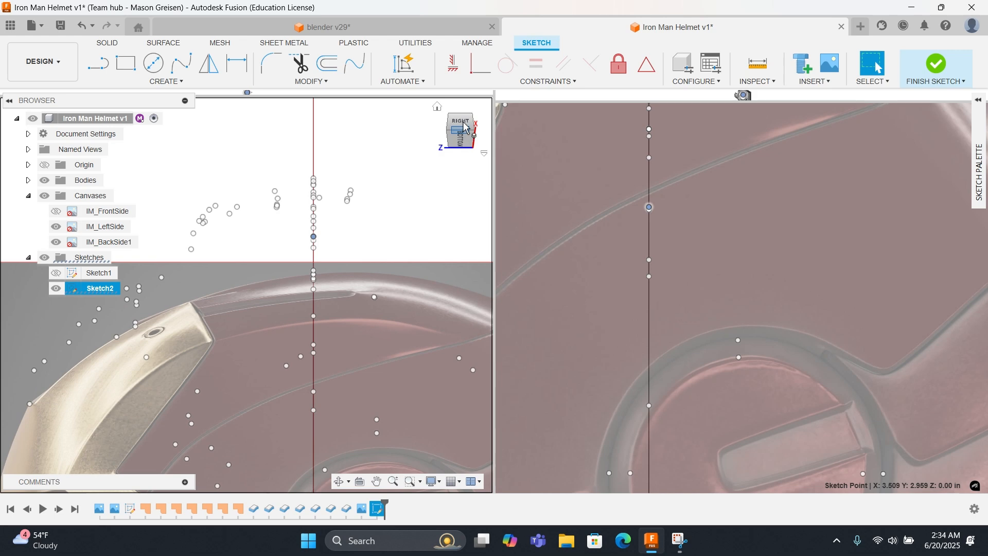
left_click(462, 125)
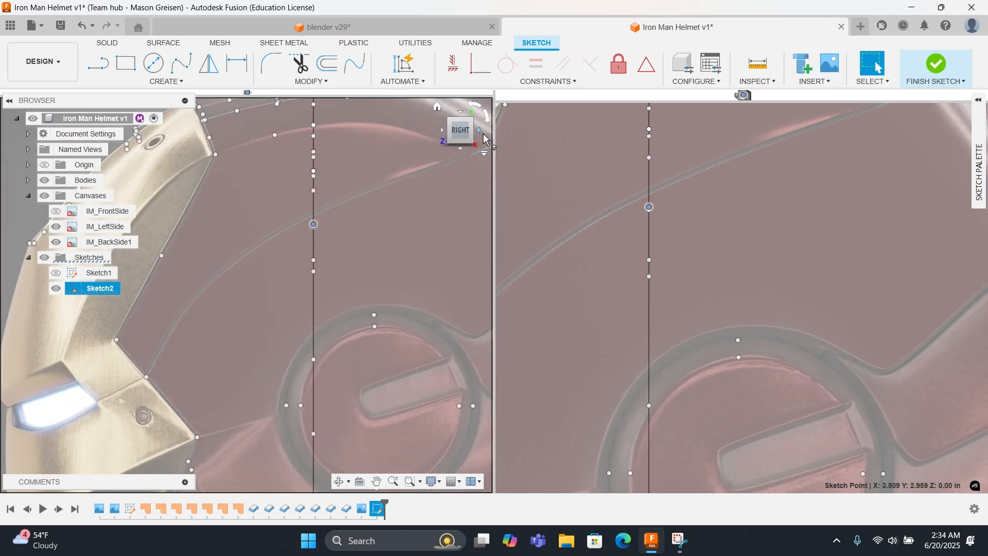
left_click(471, 145)
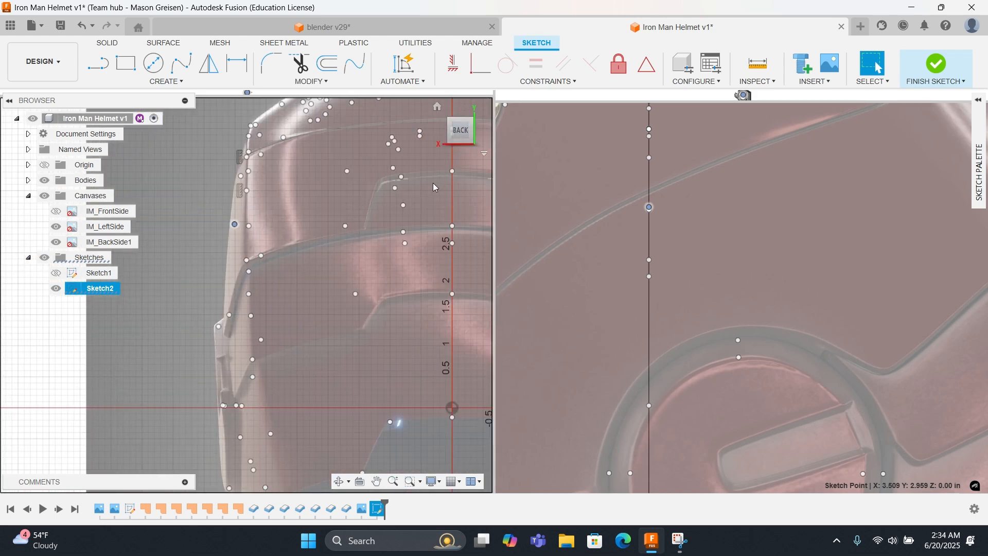
Step: Move the side sketch point at X 3.281, Y 2.932 rearward onto the upper rear panel above the diagonal seam
left_click(249, 225)
right_click(290, 209)
left_click(296, 168)
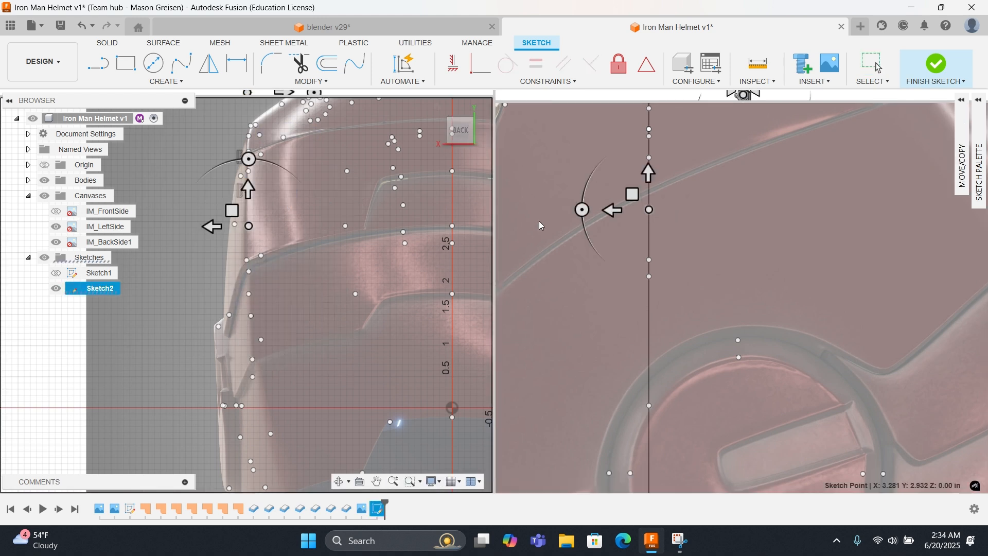
scroll(572, 228, "down", 3)
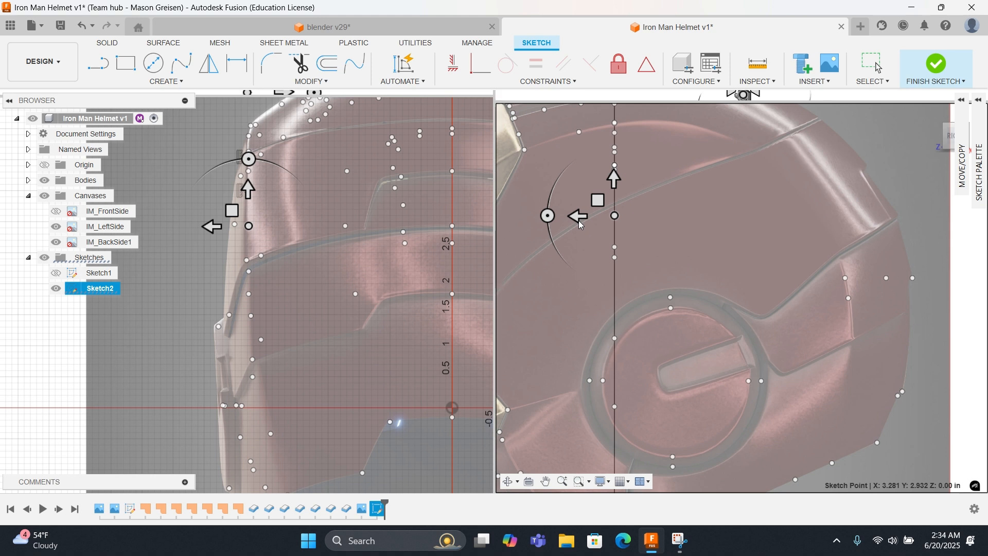
left_click(587, 217)
left_click_drag(596, 218, 816, 216)
right_click(825, 230)
left_click(874, 225)
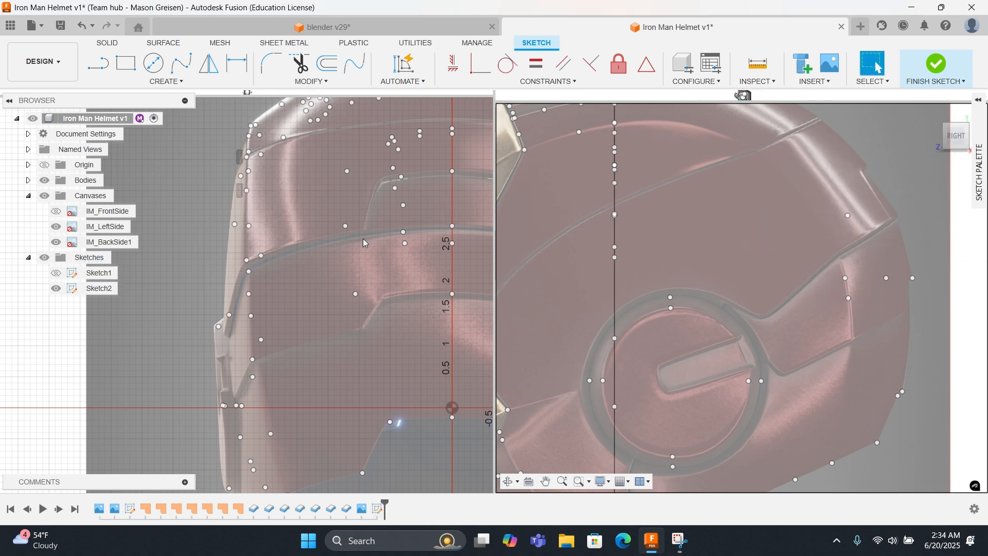
left_click(345, 228)
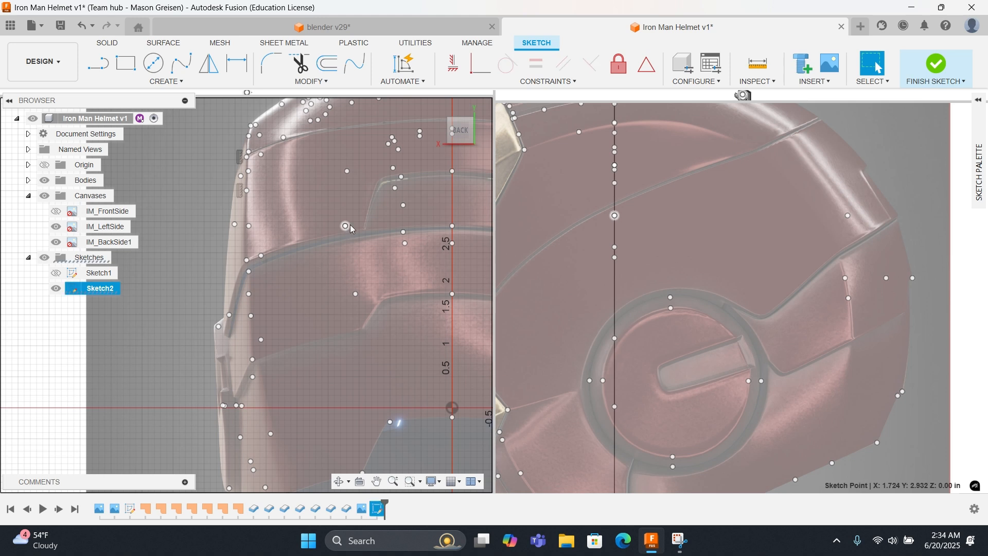
right_click(358, 242)
left_click(369, 213)
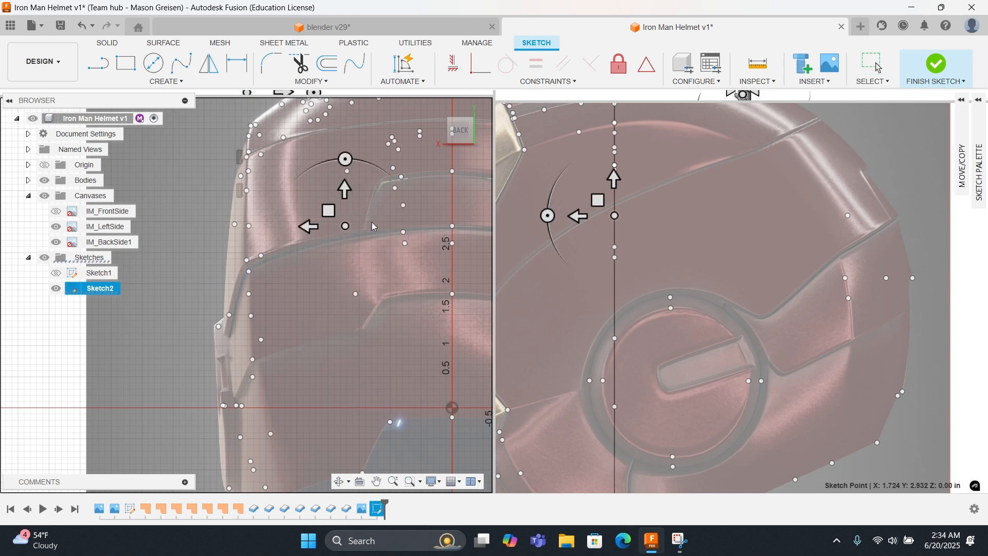
left_click_drag(309, 226, 431, 244)
key("Escape")
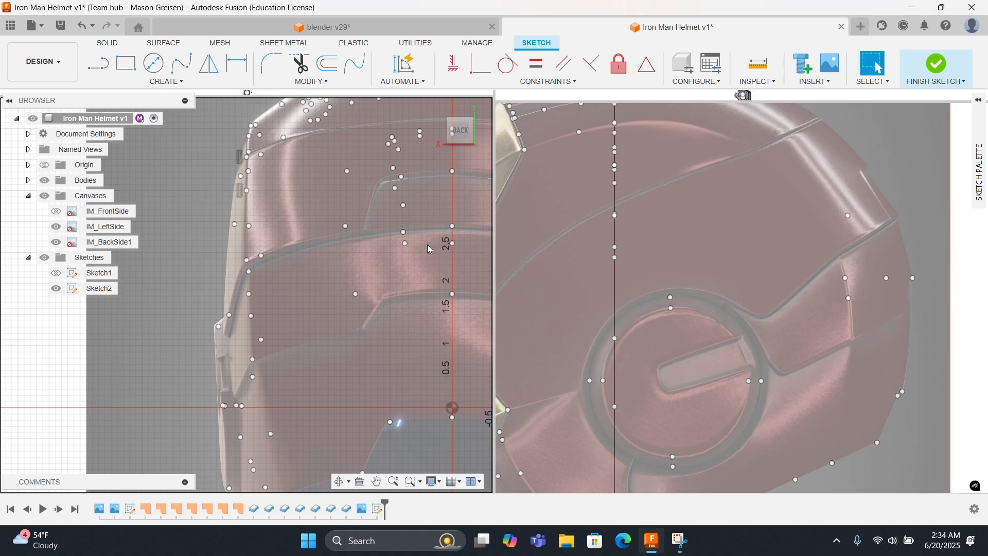
Step: Move the sketch point at X 1.724, Y 2.932 rearward onto the upper rear panel, just short of the helmet's rear outline
right_click(372, 234)
left_click(368, 204)
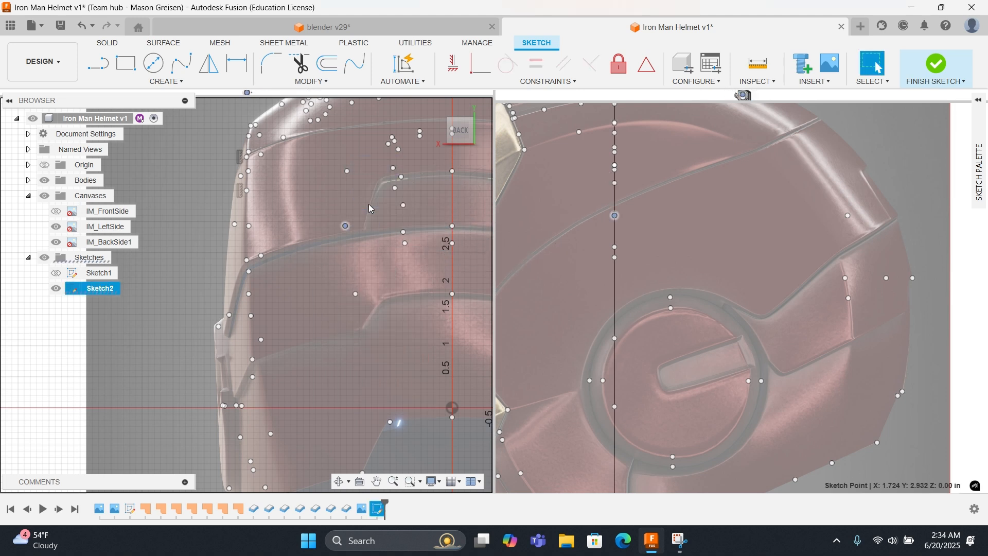
left_click_drag(577, 216, 855, 233)
right_click(738, 256)
left_click(776, 254)
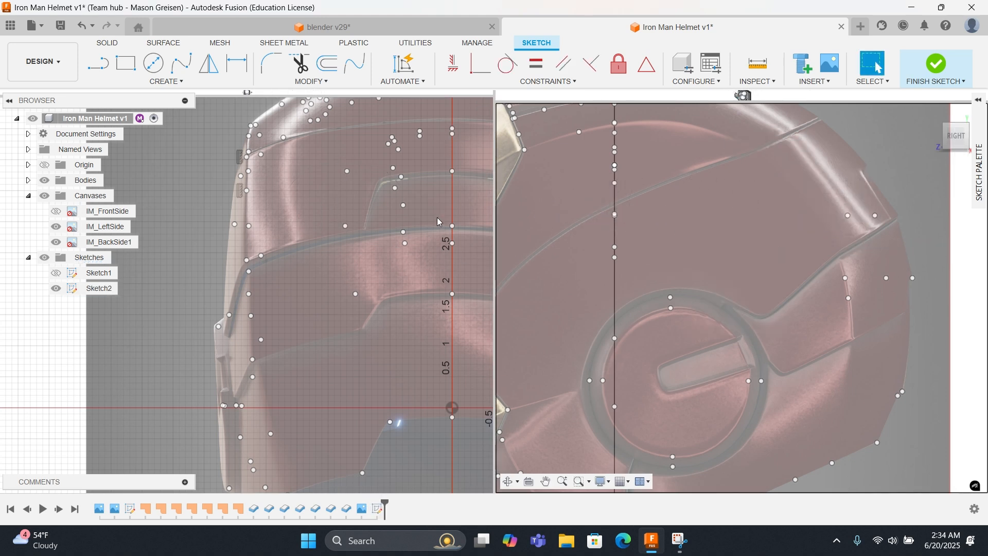
Step: Move the centreline sketch point at Y 2.932 by -4.974 in onto the helmet's rear outline at the end of the diagonal seam
left_click(451, 226)
right_click(451, 226)
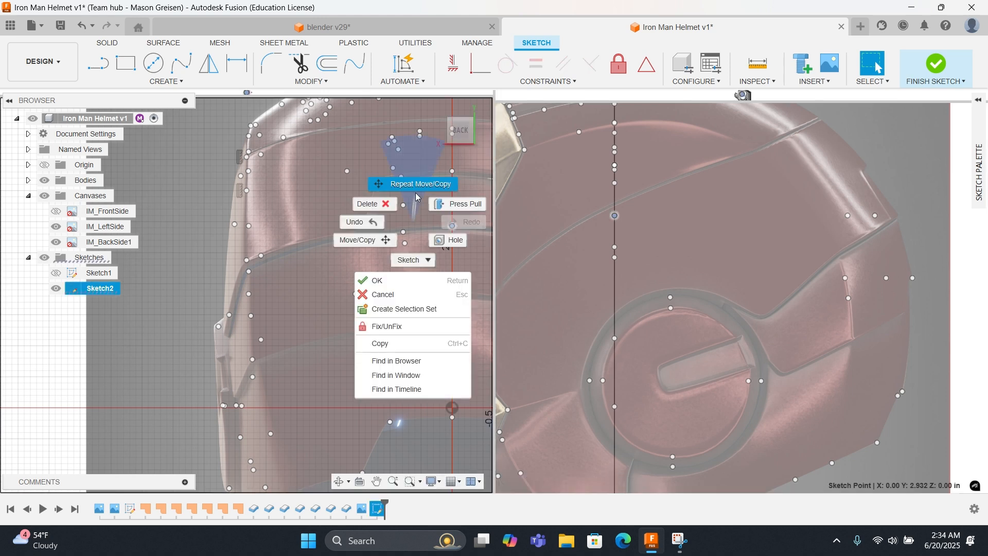
left_click(430, 216)
left_click(571, 216)
left_click_drag(572, 217, 875, 226)
right_click(812, 237)
middle_click_drag(391, 267, 384, 309)
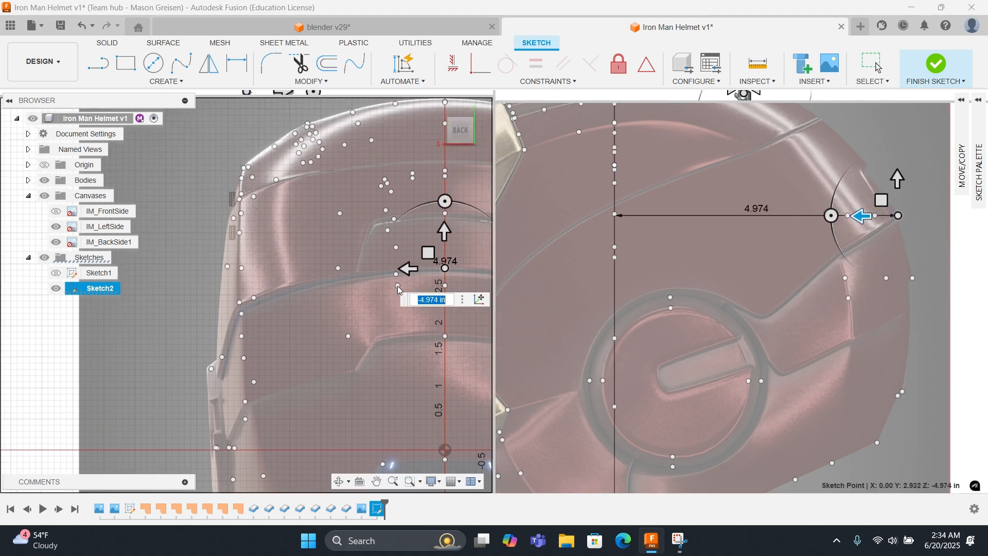
right_click(359, 326)
left_click(404, 325)
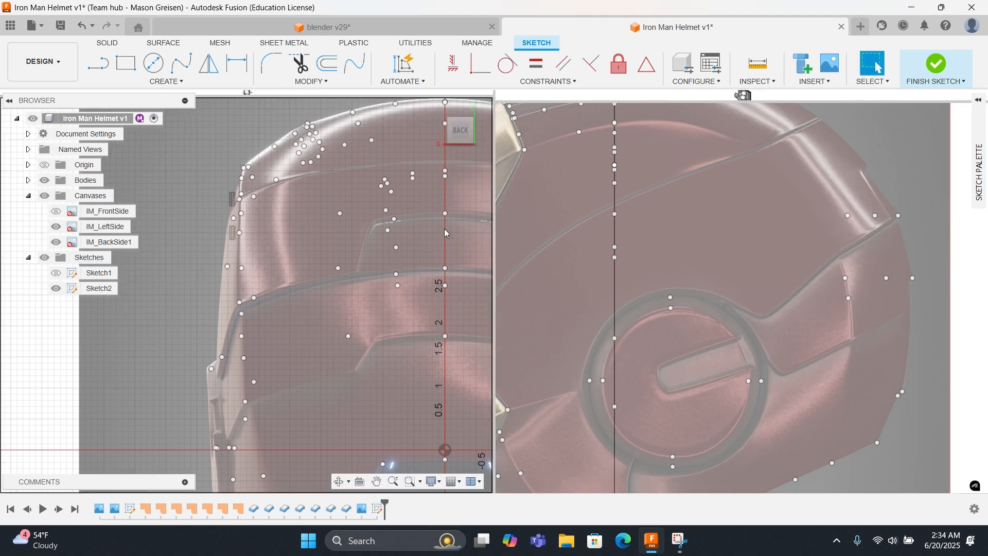
Step: Move the centreline sketch point at Y 3.815 by -4.432 in onto the helmet's upper rear outline
left_click(445, 214)
right_click(473, 197)
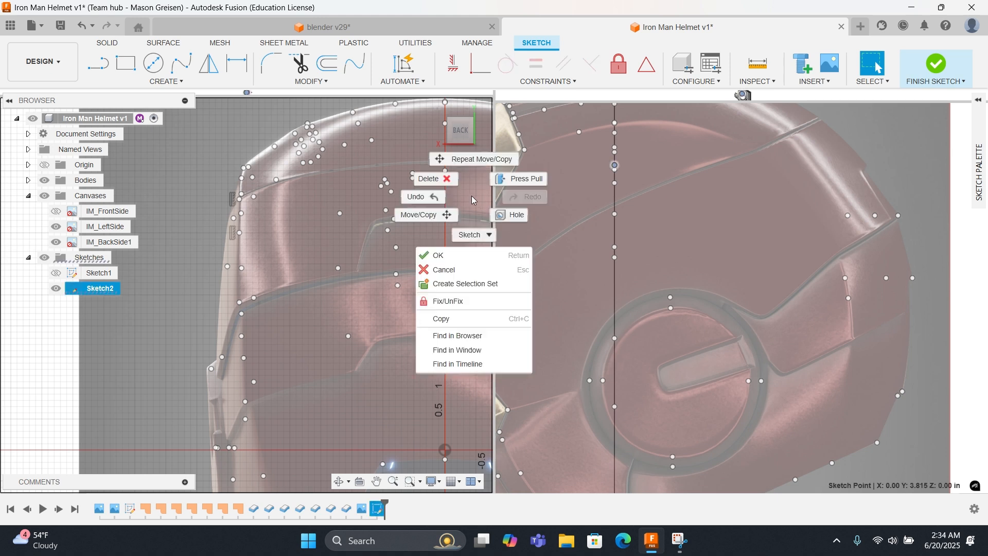
left_click(469, 159)
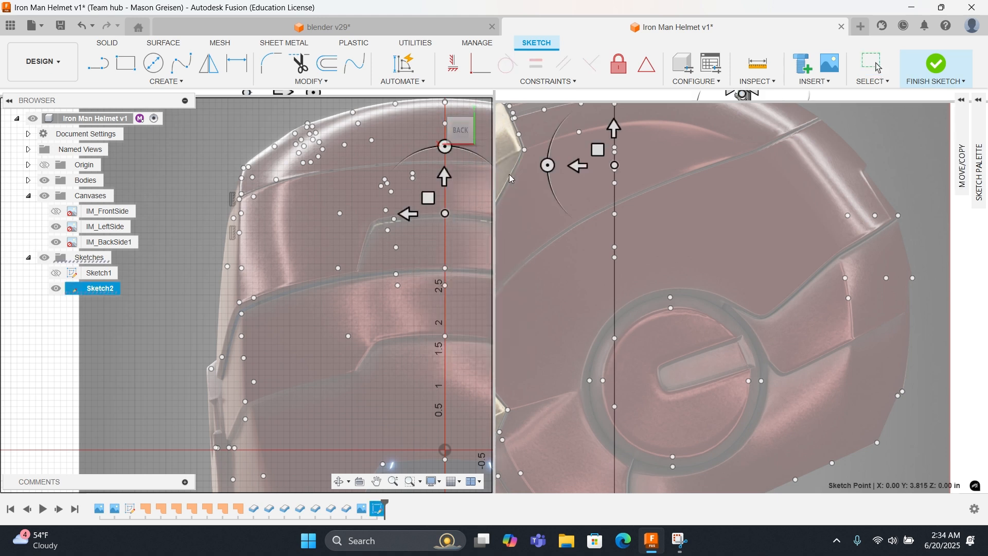
mouse_move(579, 166)
left_mouse_down()
mouse_move(800, 166)
mouse_move(834, 190)
left_mouse_up()
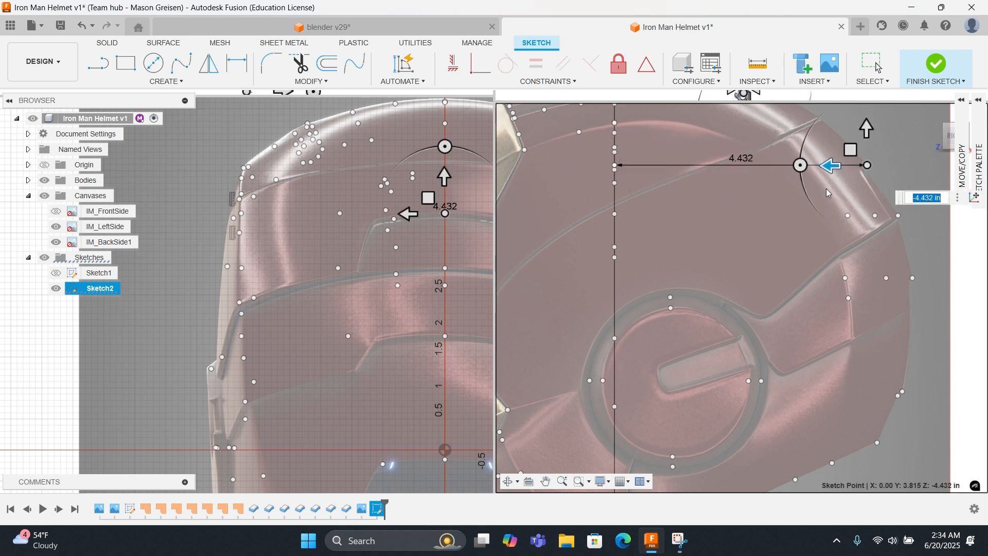
right_click(828, 188)
left_click(859, 189)
right_click(421, 225)
left_click(448, 225)
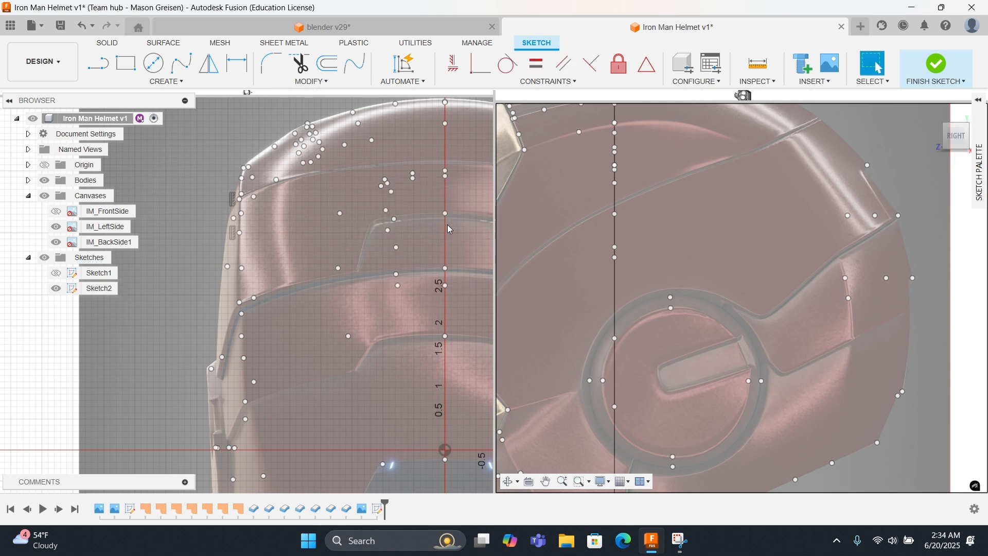
right_click(387, 211)
left_click(337, 227)
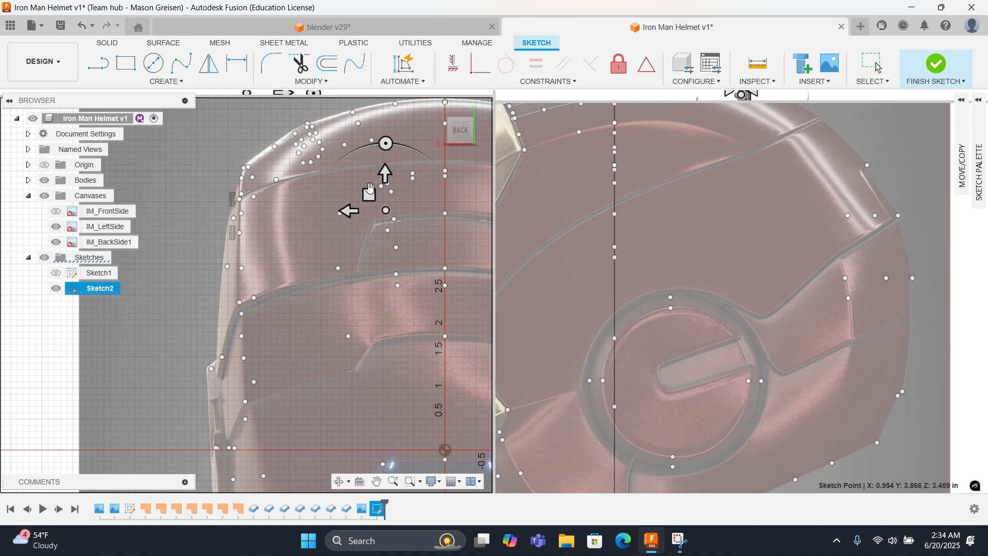
scroll(541, 220, "down", 4)
middle_click_drag(545, 225, 617, 238)
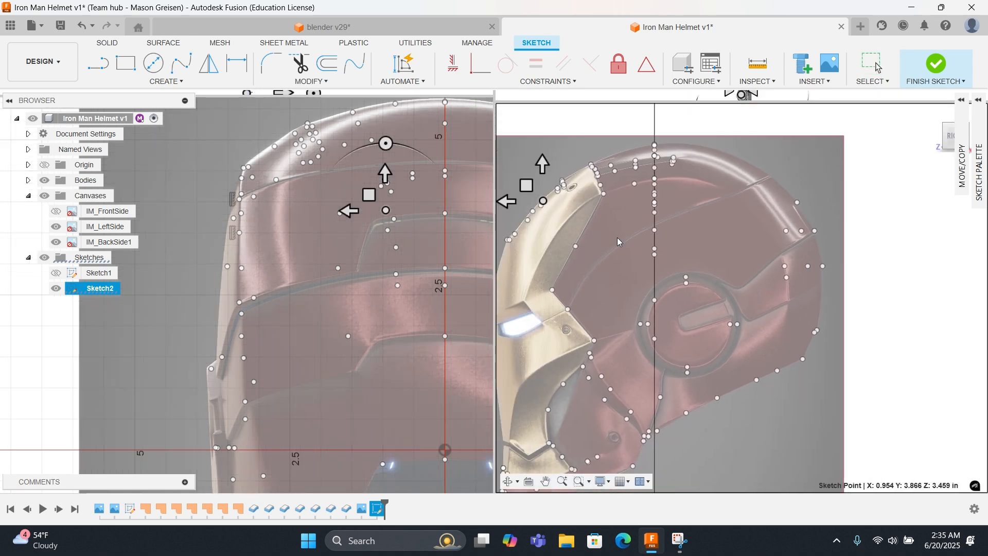
right_click(418, 243)
left_click(447, 242)
Step: Show the IM_FrontSide canvas and compare the two close side points above the ear disc with it in the front view
scroll(660, 224, "up", 2)
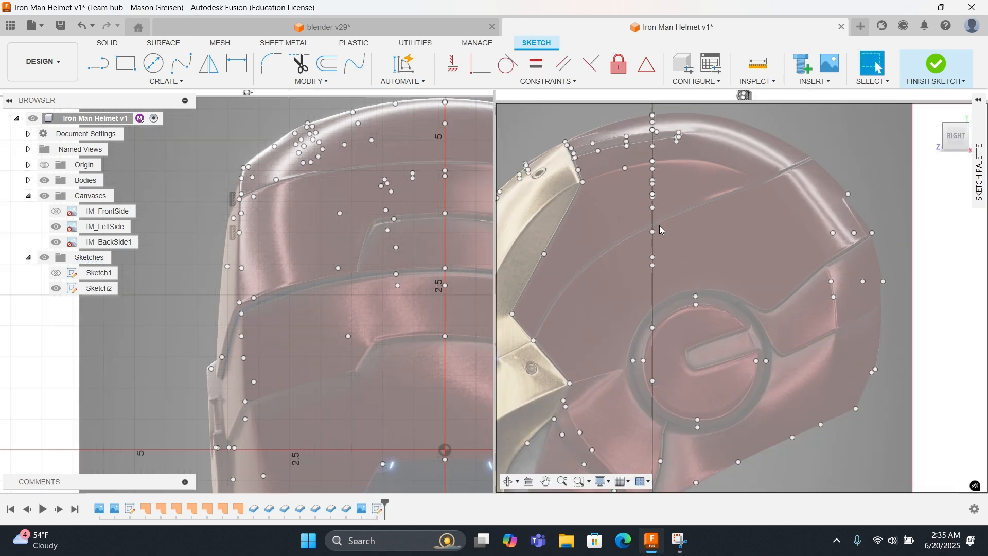
left_click_drag(638, 254, 671, 281)
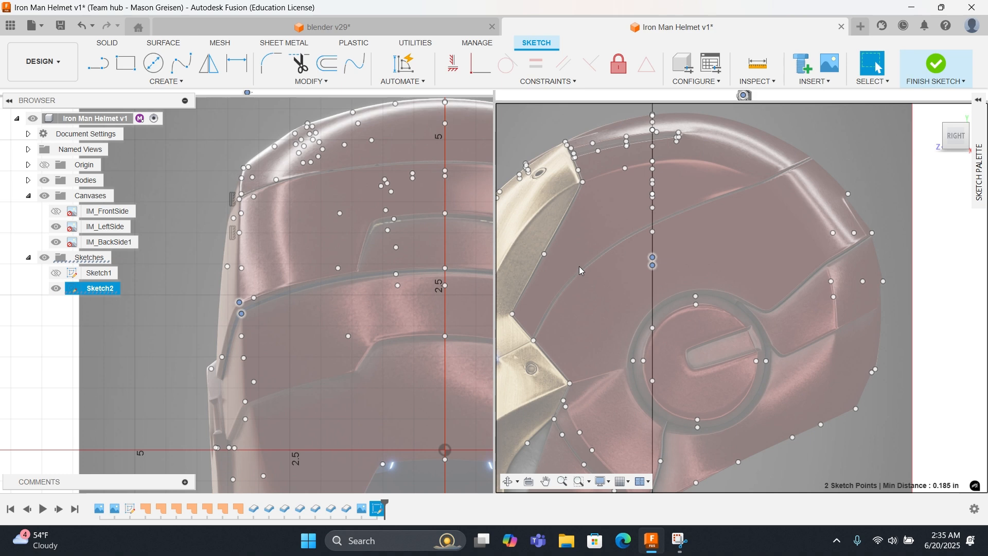
left_click(53, 213)
scroll(248, 281, "up", 3)
scroll(247, 286, "down", 6)
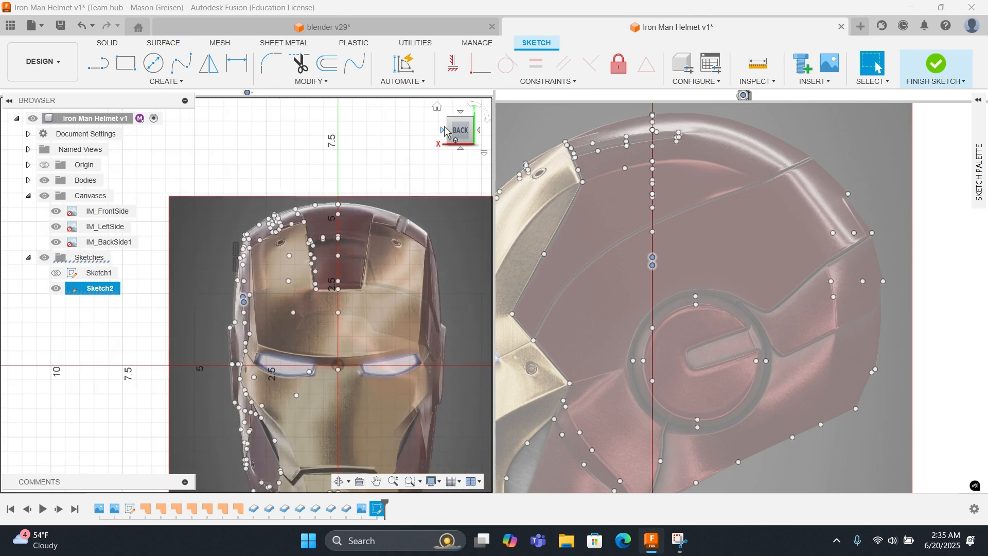
left_click(445, 131)
left_click(444, 131)
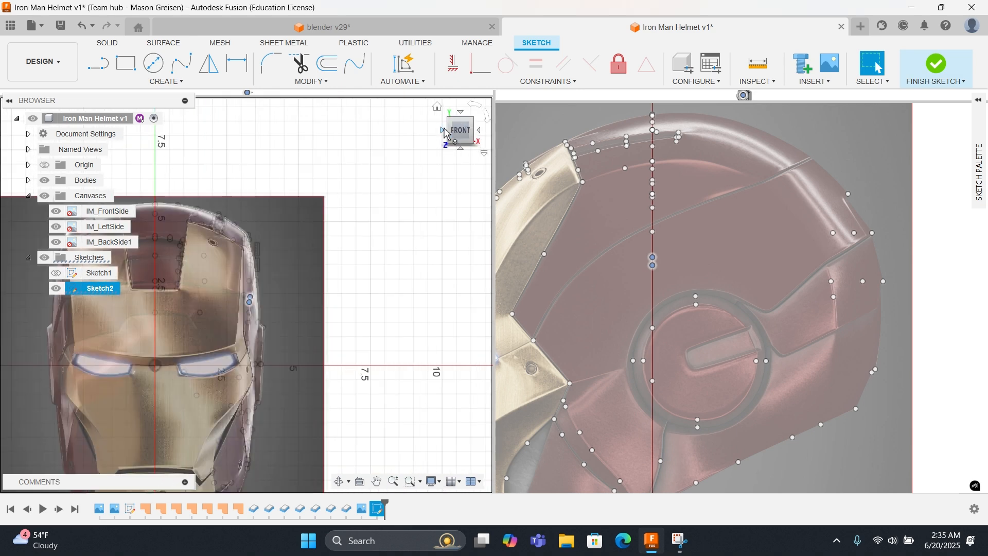
scroll(269, 263, "up", 5)
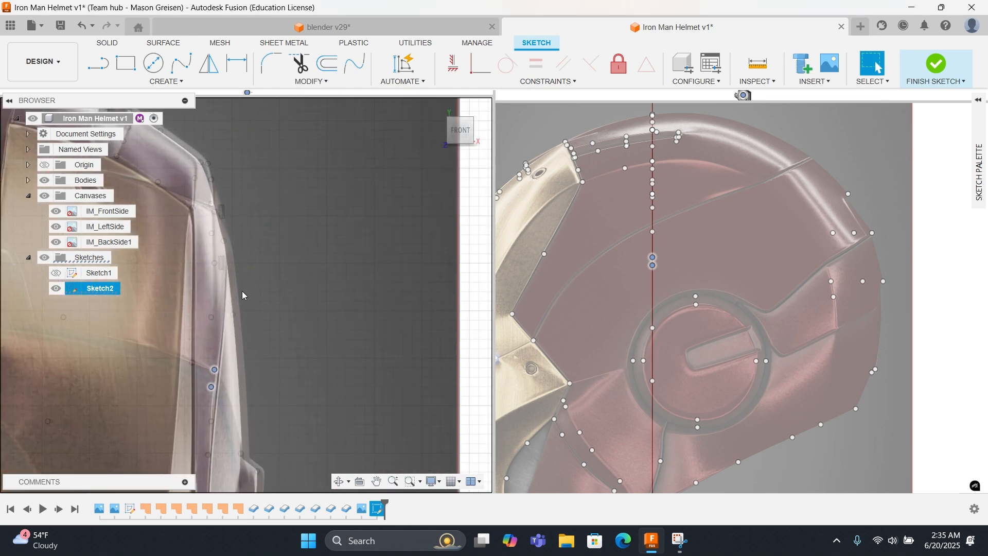
scroll(239, 308, "up", 2)
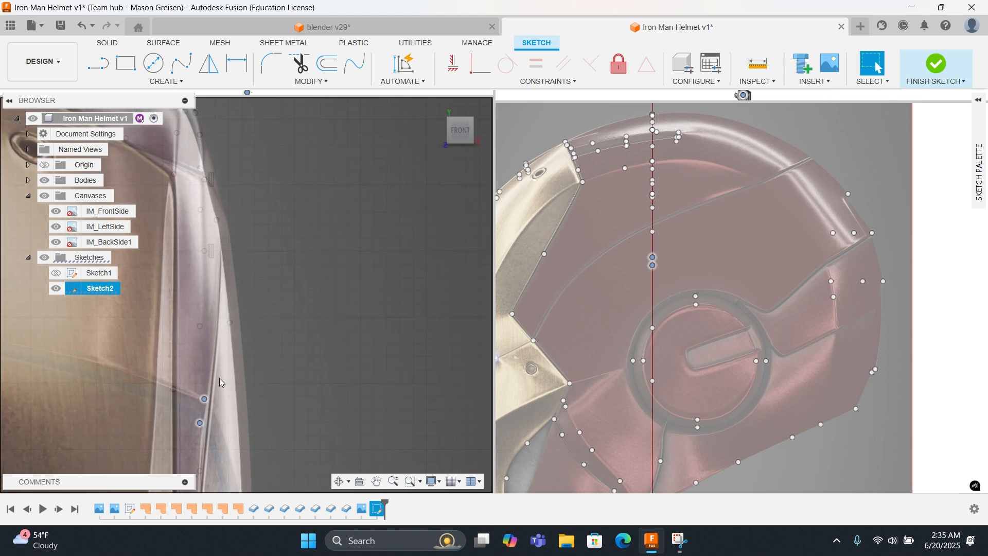
middle_click_drag(219, 378, 233, 313)
Step: Hide the IM_FrontSide canvas and return to the back view of the helmet
left_click(293, 263)
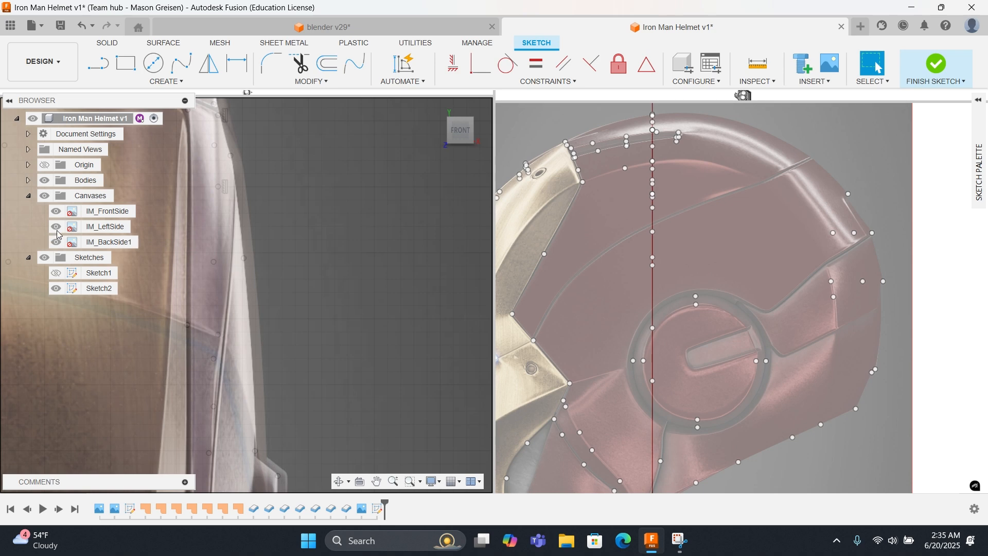
left_click(56, 211)
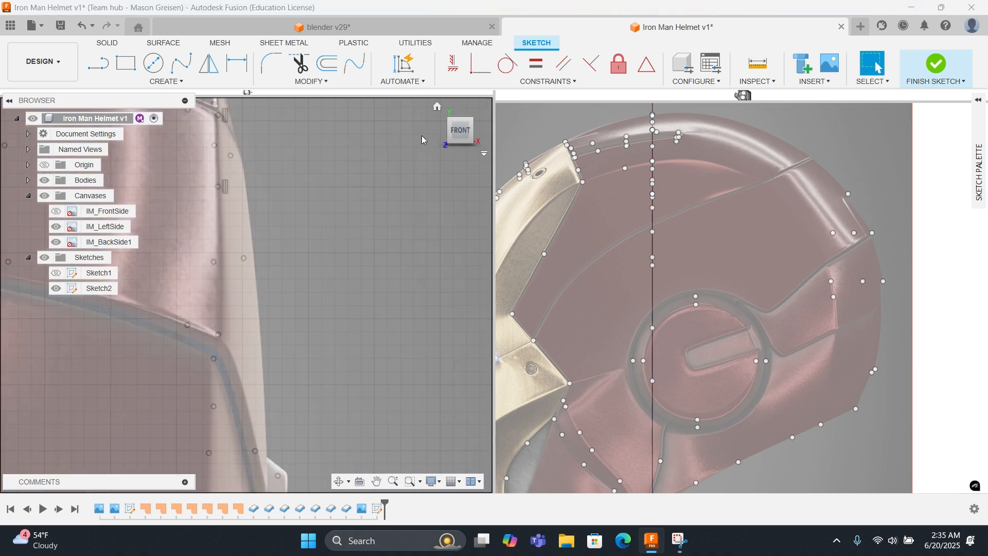
left_click(479, 132)
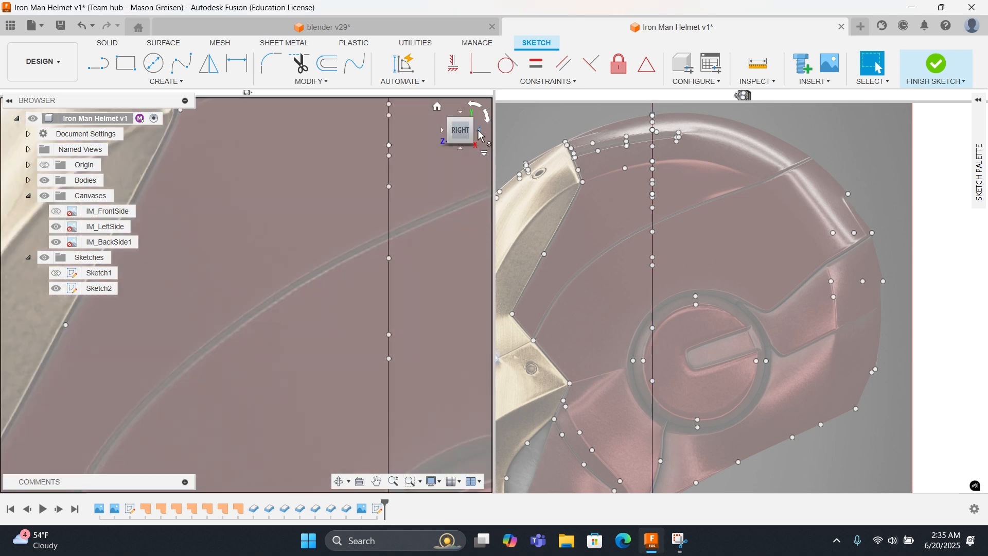
left_click(479, 132)
scroll(299, 282, "down", 5)
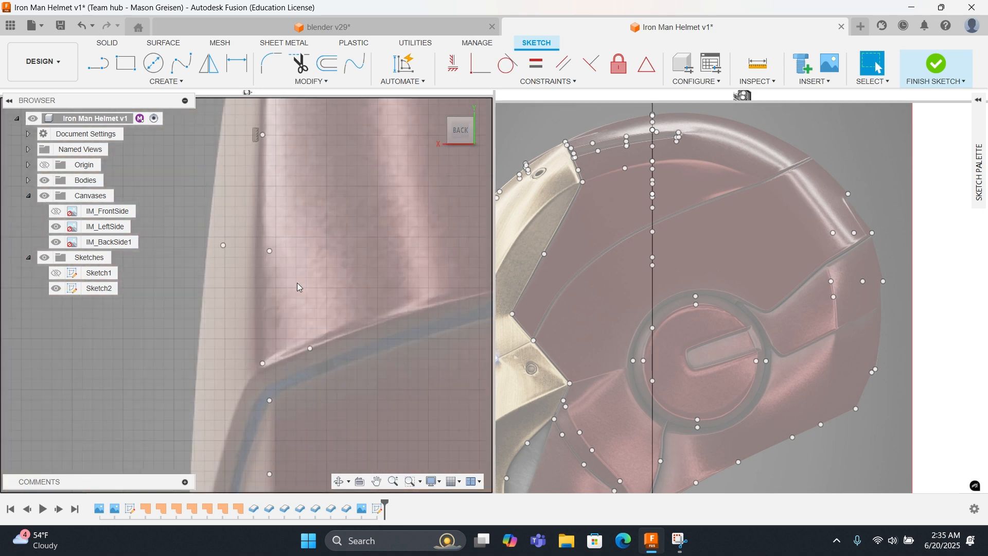
Step: Delete the two close side points at the rear seam's outer corner and the vertical constraint above them
left_click_drag(274, 302, 292, 335)
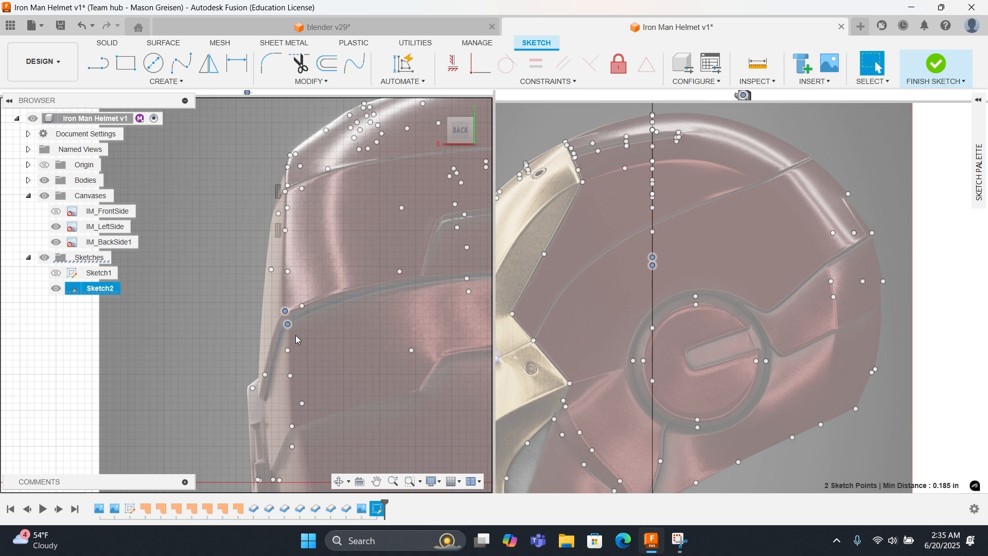
key("Delete")
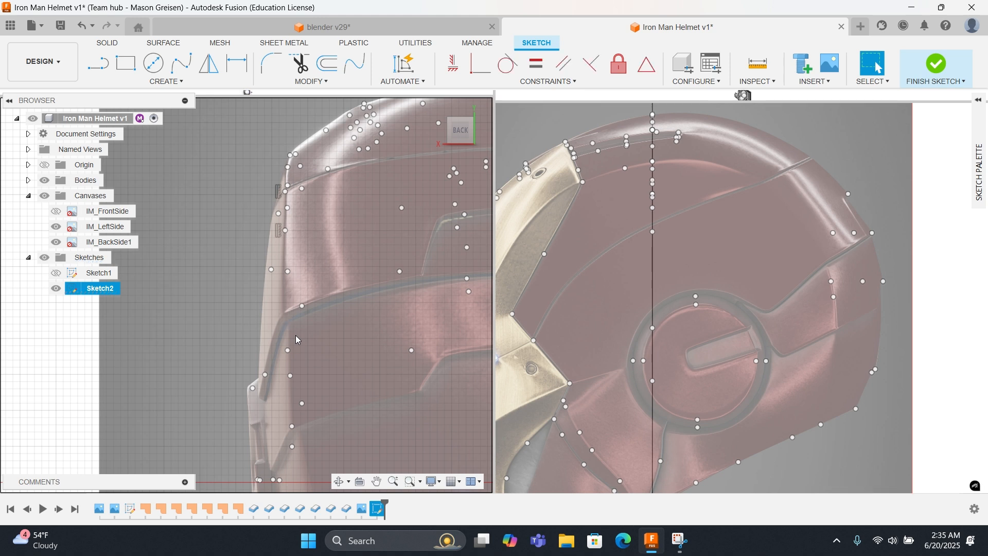
left_click(279, 230)
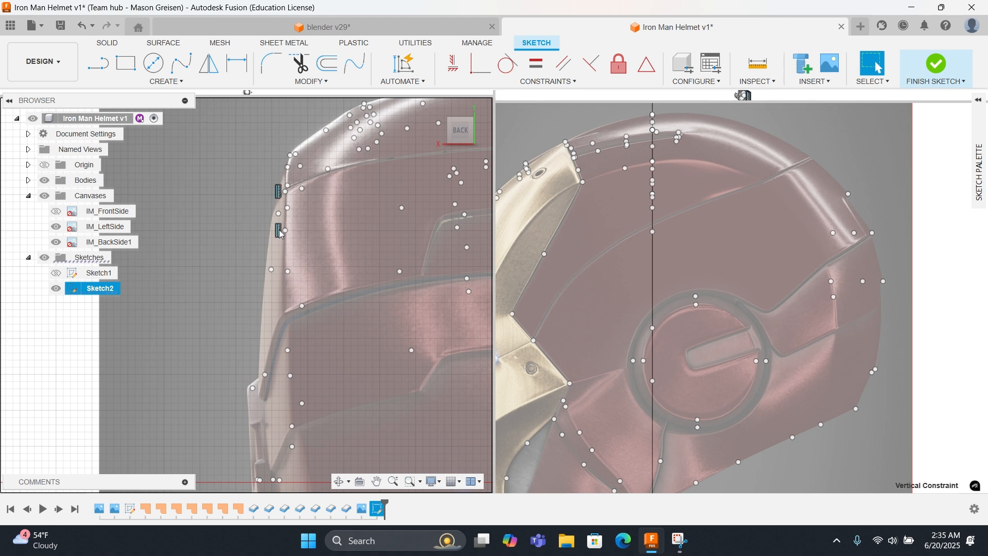
key("Delete")
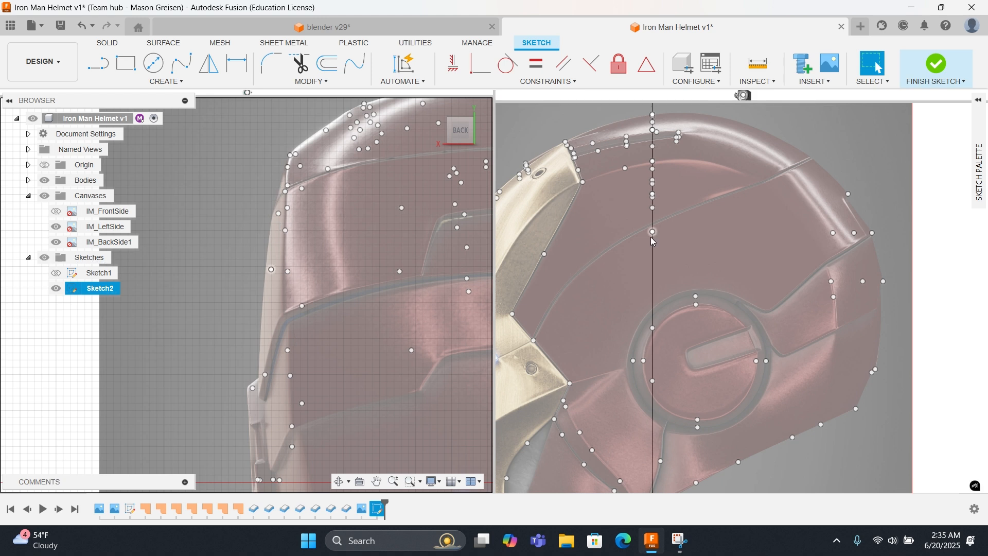
left_click(636, 219)
left_click(652, 231)
right_click(662, 238)
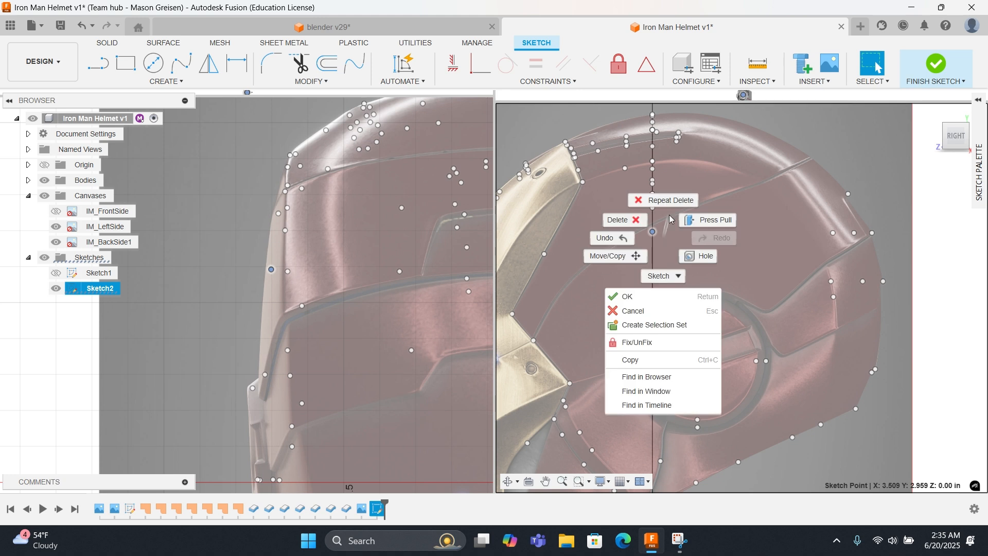
left_click(630, 254)
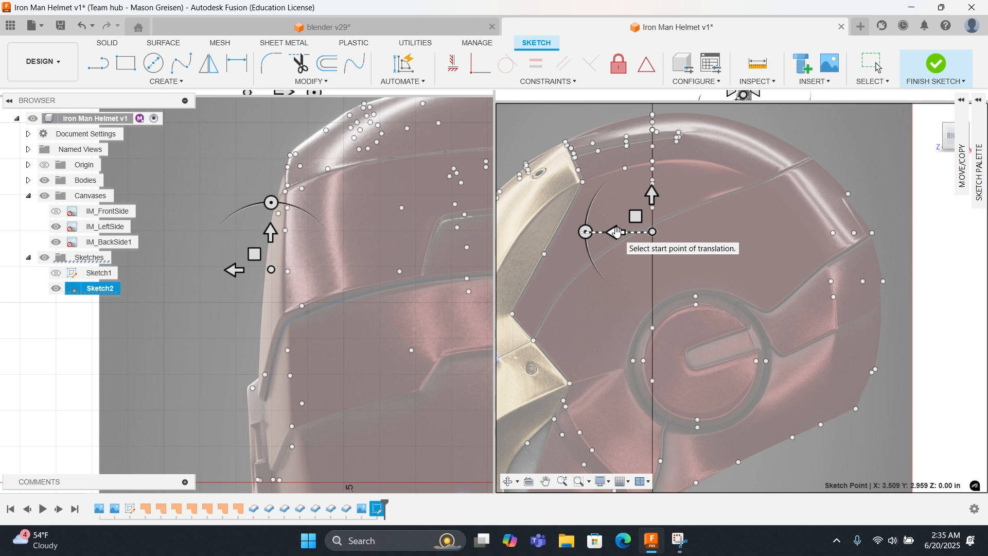
mouse_move(616, 233)
left_mouse_down()
mouse_move(564, 239)
mouse_move(782, 232)
mouse_move(704, 232)
left_mouse_up()
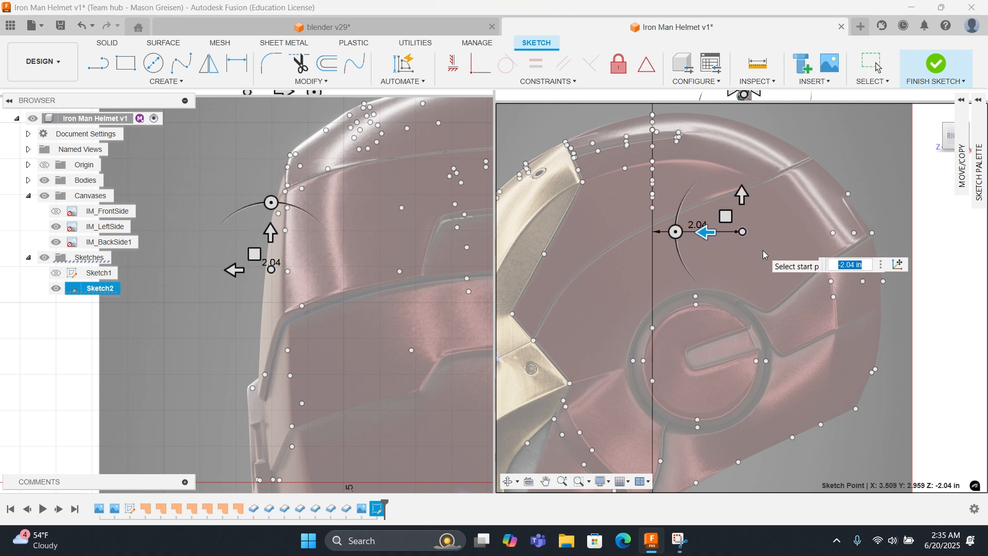
right_click(784, 207)
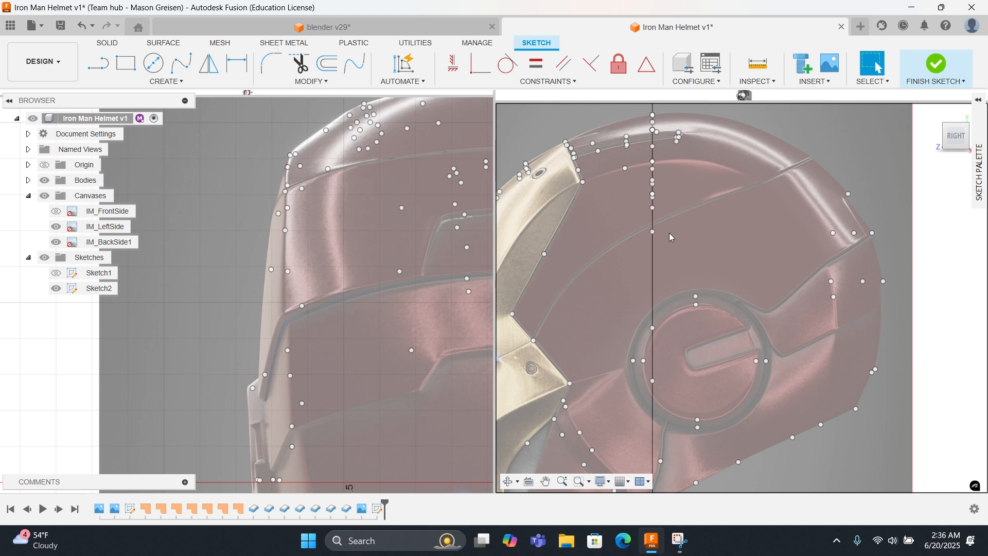
Step: Delete the outermost side sketch point at X 3.509, Y 2.959
left_click(653, 231)
key("Delete")
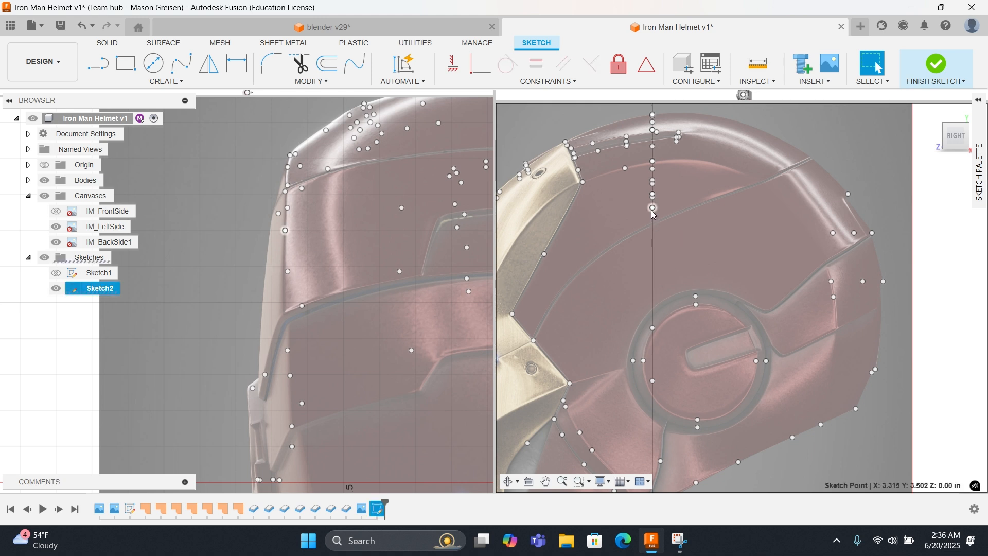
Step: Move the outer side sketch point at X 3.315, Y 3.502 backward in depth to the inner edge of the helmet's rear ridge
right_click(652, 210)
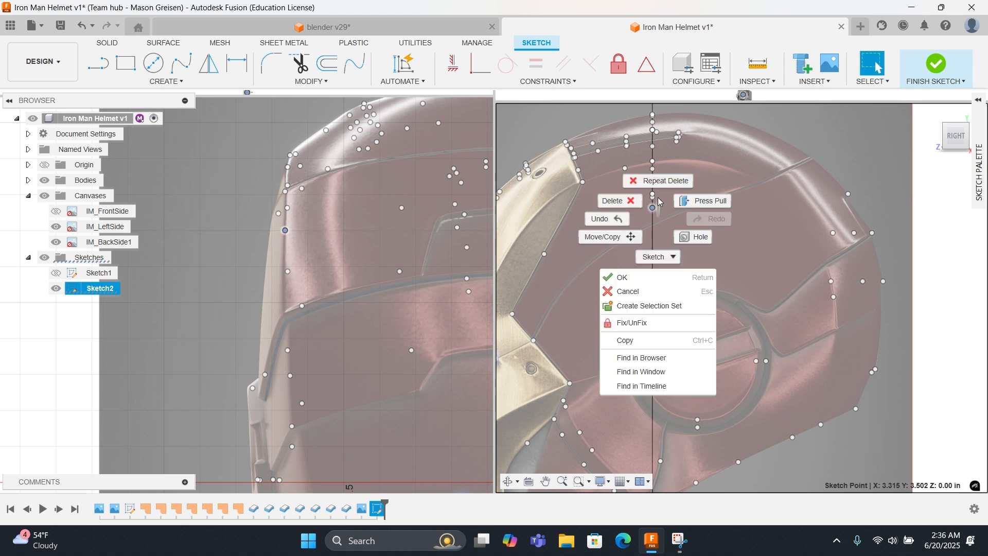
left_click(606, 237)
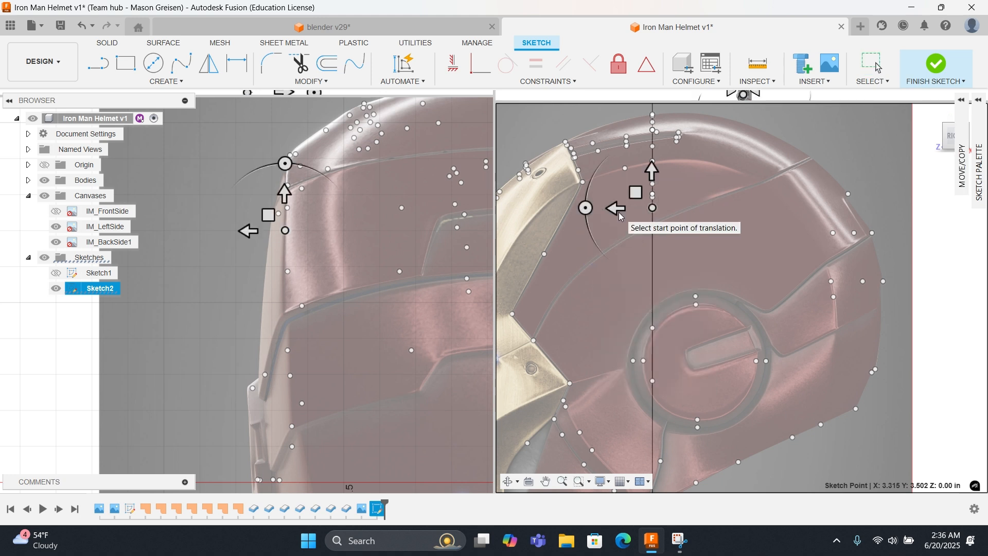
left_click_drag(618, 209, 779, 214)
right_click(779, 214)
left_click(823, 221)
left_click(946, 294)
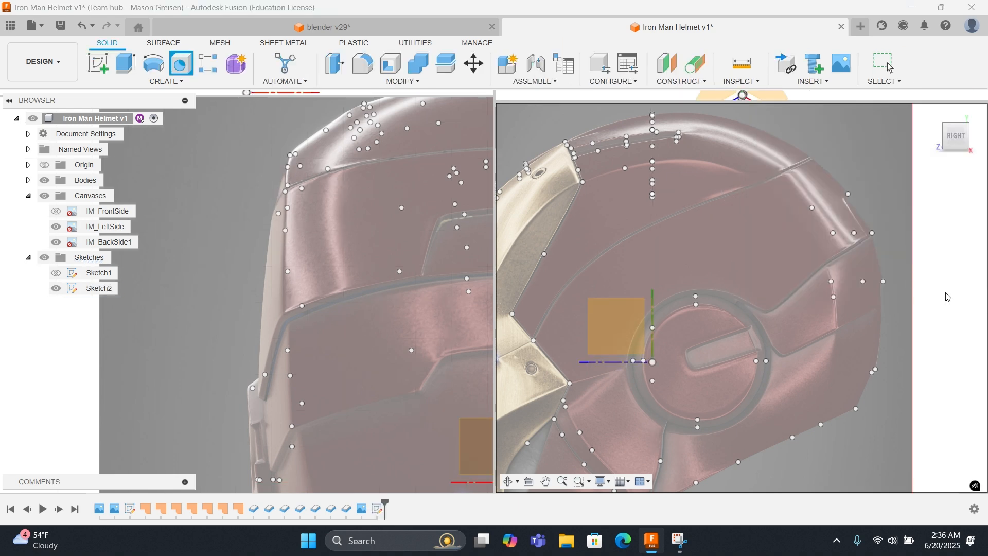
Step: Delete the outermost side sketch point at X 3.409, Y 3.737
left_click_drag(633, 184, 664, 208)
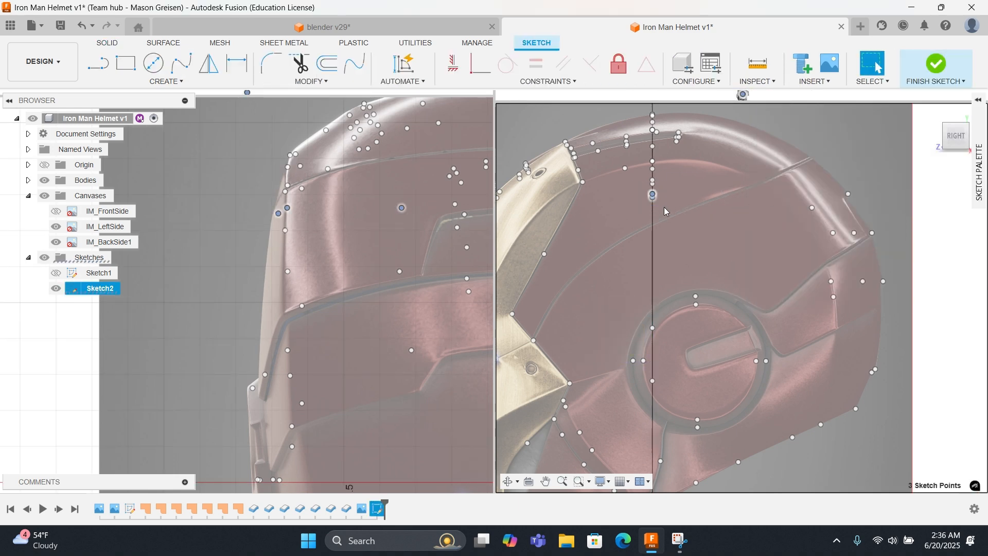
scroll(656, 199, "up", 3)
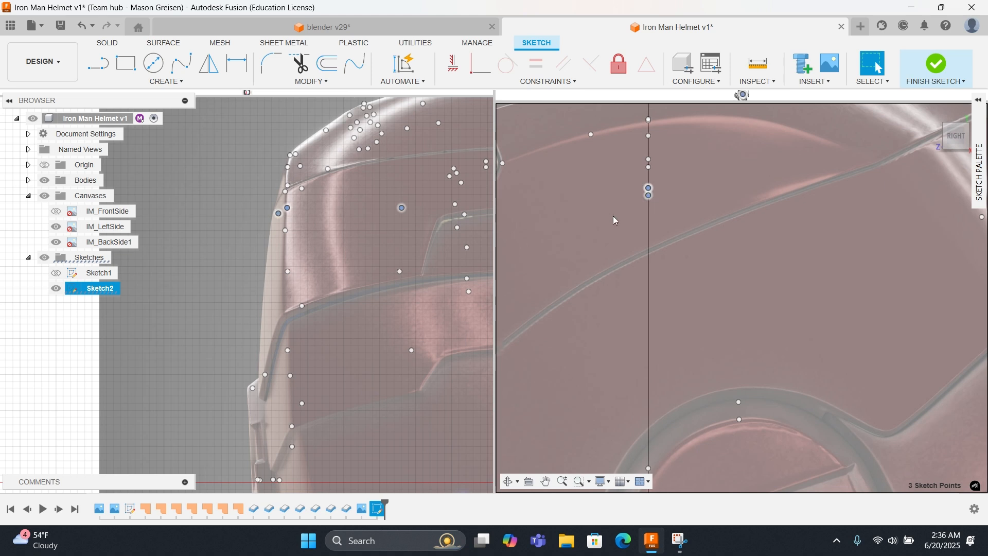
left_click(613, 215)
left_click(649, 195)
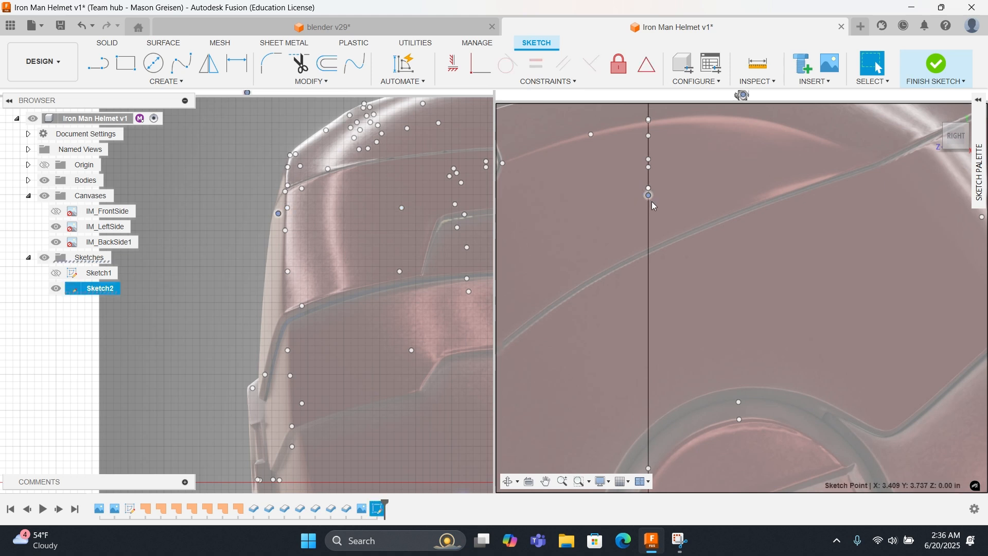
scroll(625, 211, "down", 3)
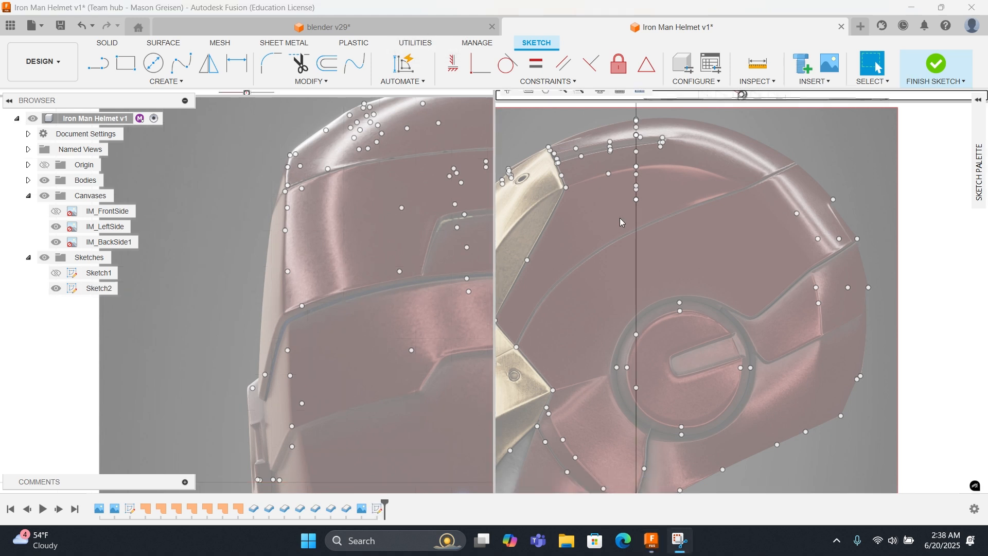
Step: Compare the sketch points at height Y 3.815 between the back and side views to identify the ones still lacking depth
left_click(641, 201)
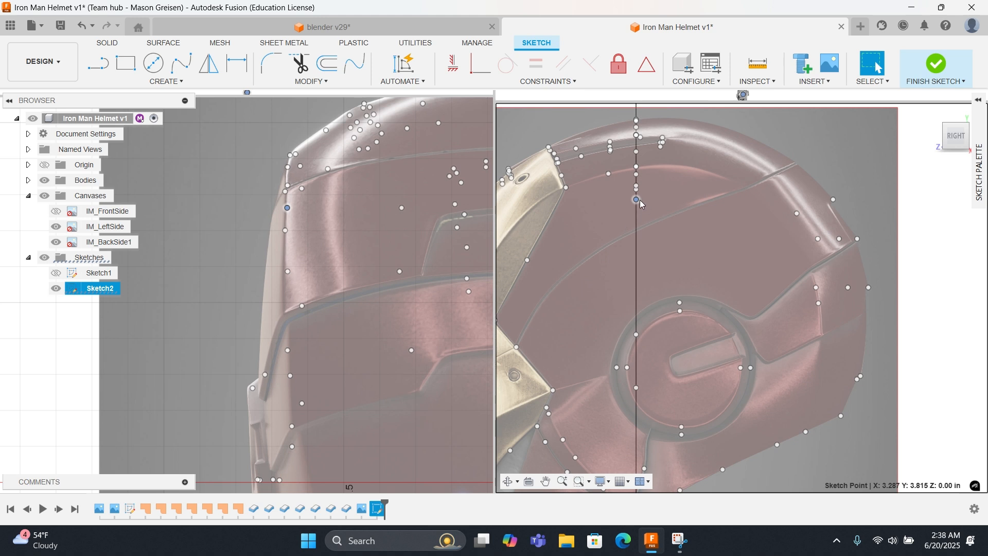
scroll(373, 220, "down", 3)
middle_click_drag(399, 220, 339, 242)
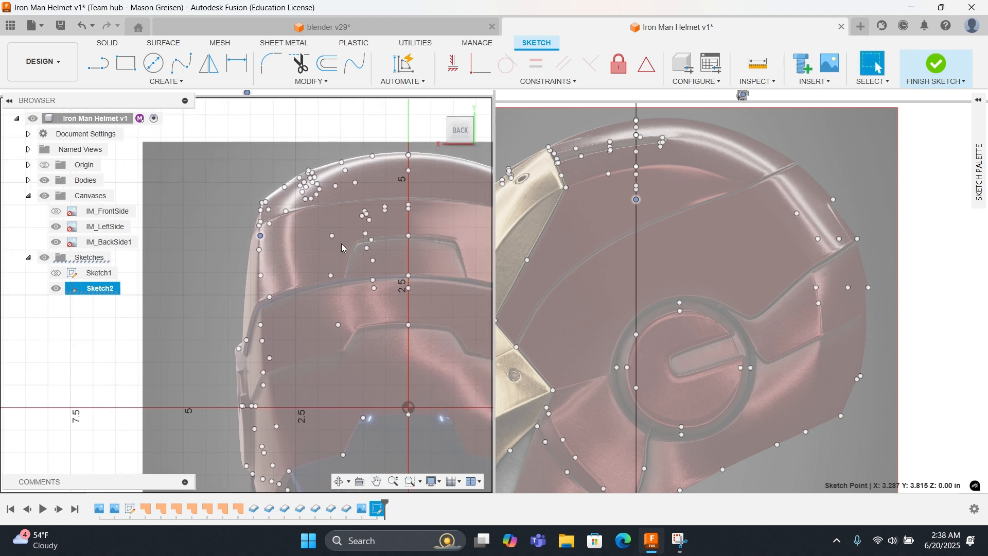
left_click(624, 193)
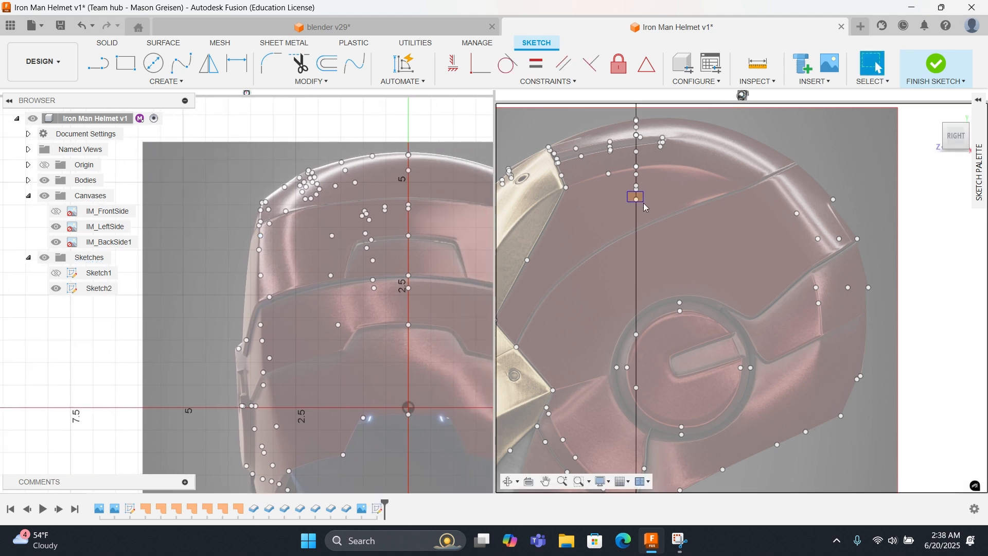
left_click(644, 207)
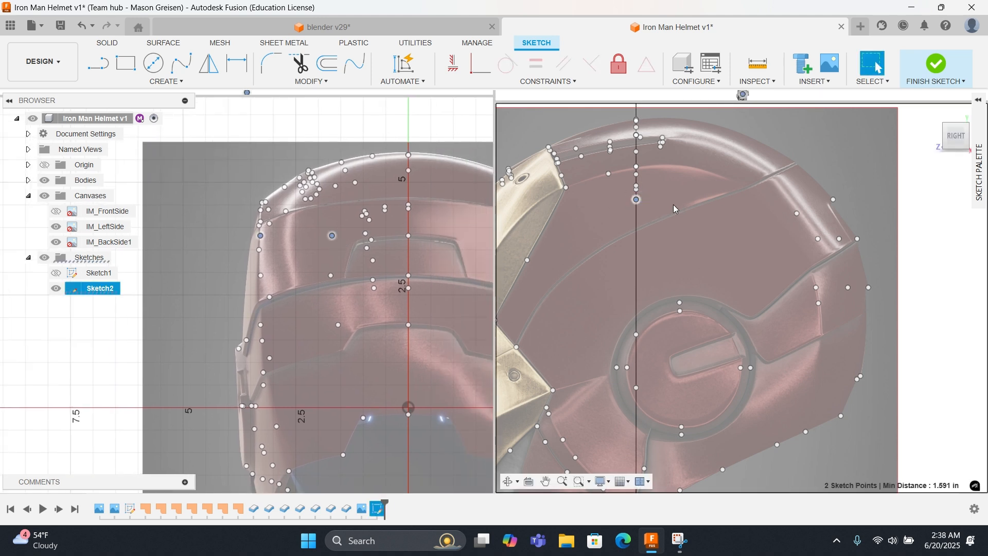
left_click(625, 209)
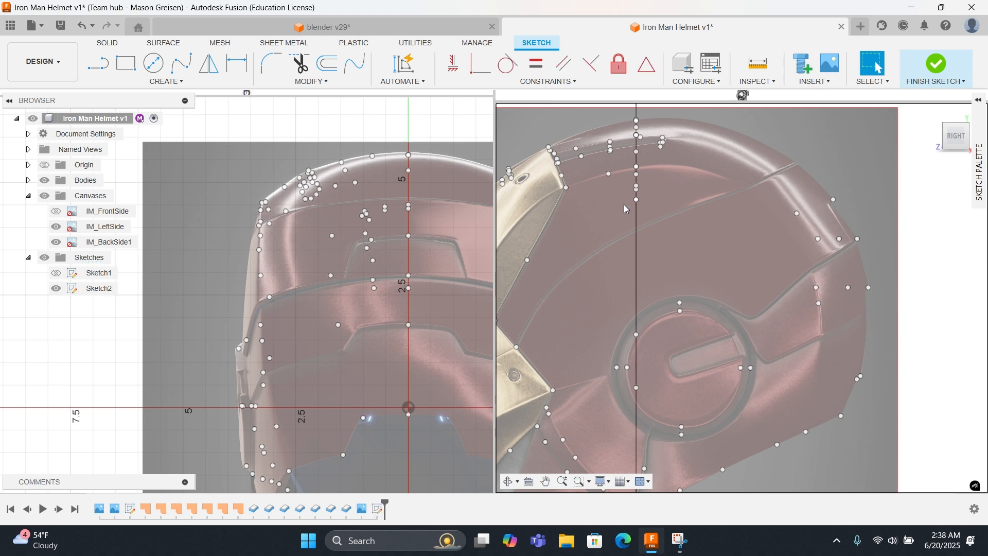
left_click_drag(625, 198, 646, 210)
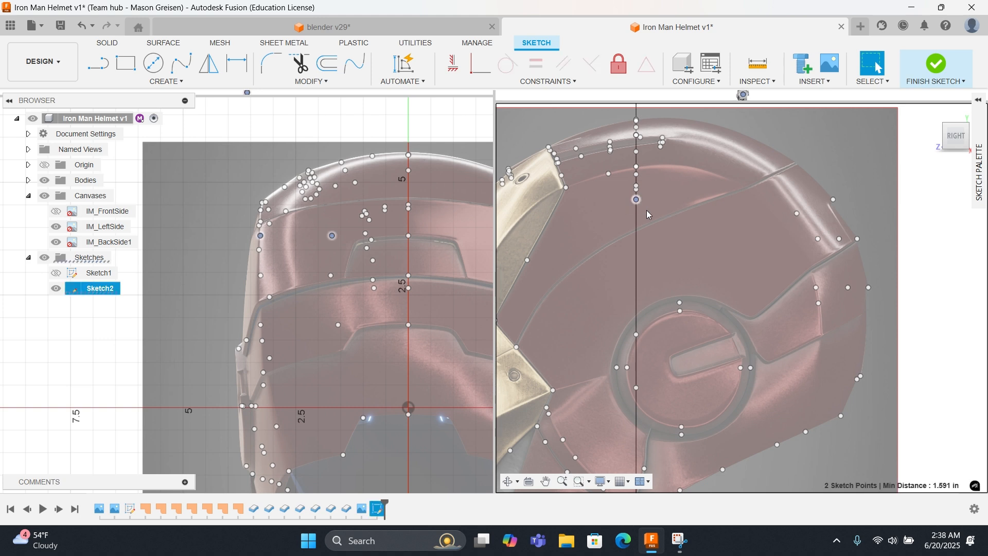
scroll(646, 210, "up", 3)
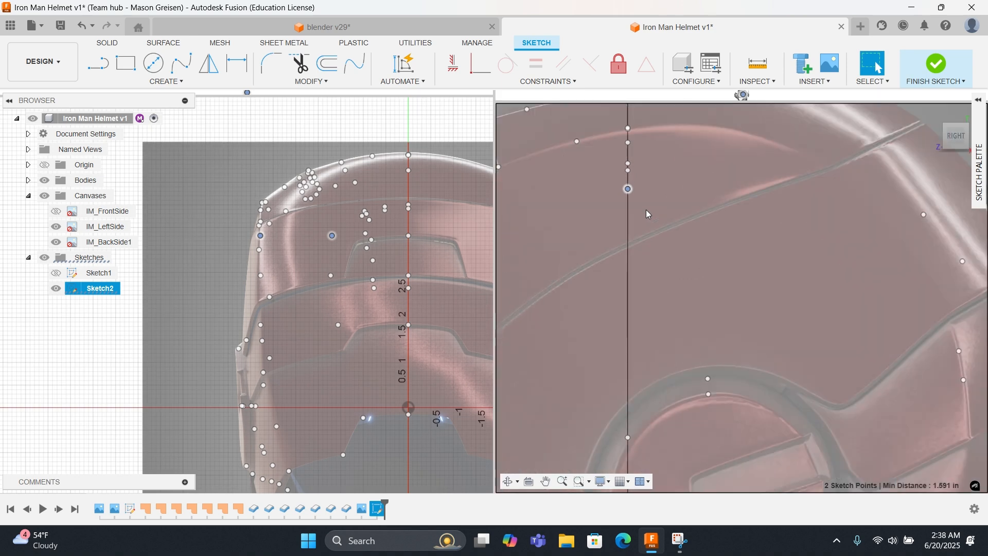
left_click(628, 163)
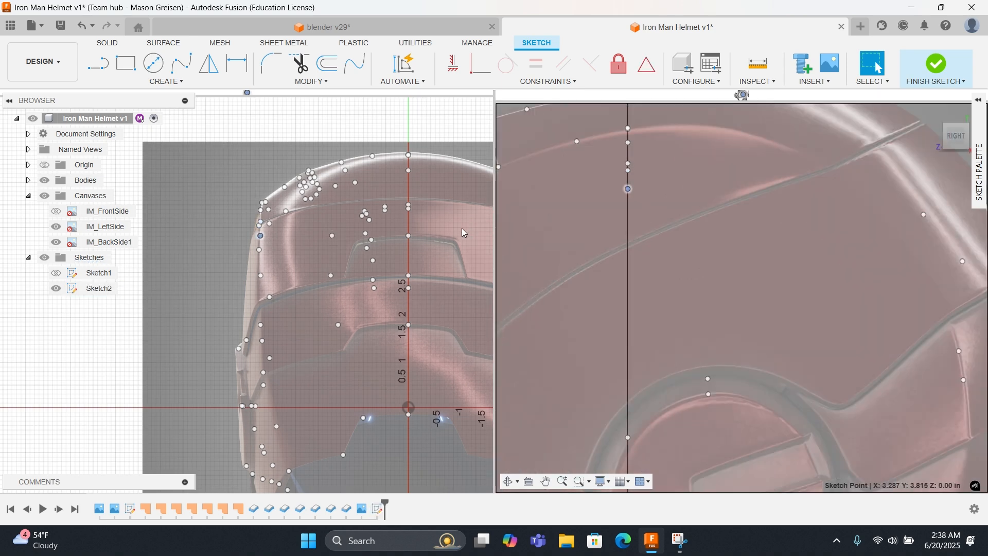
left_click(408, 237)
scroll(703, 239, "down", 3)
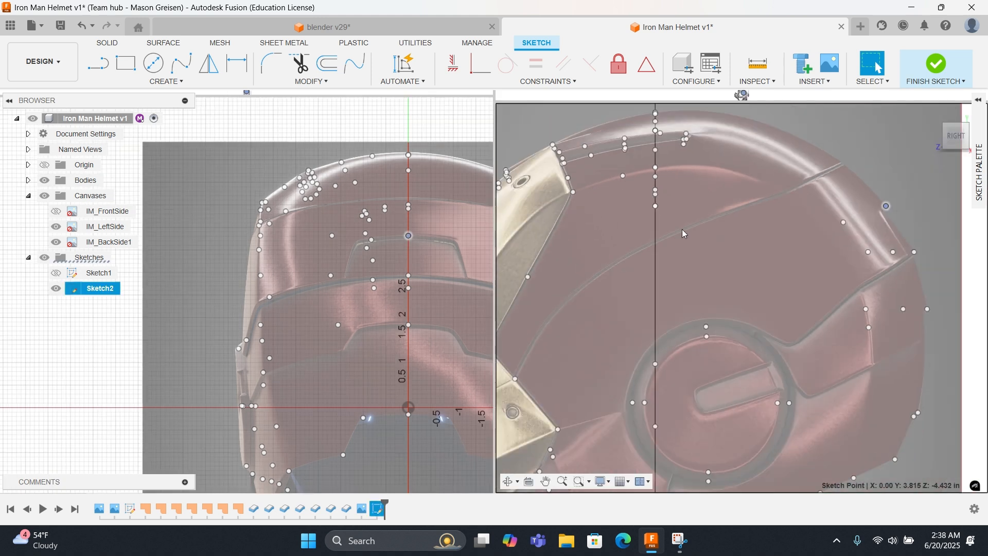
left_click_drag(665, 212, 662, 218)
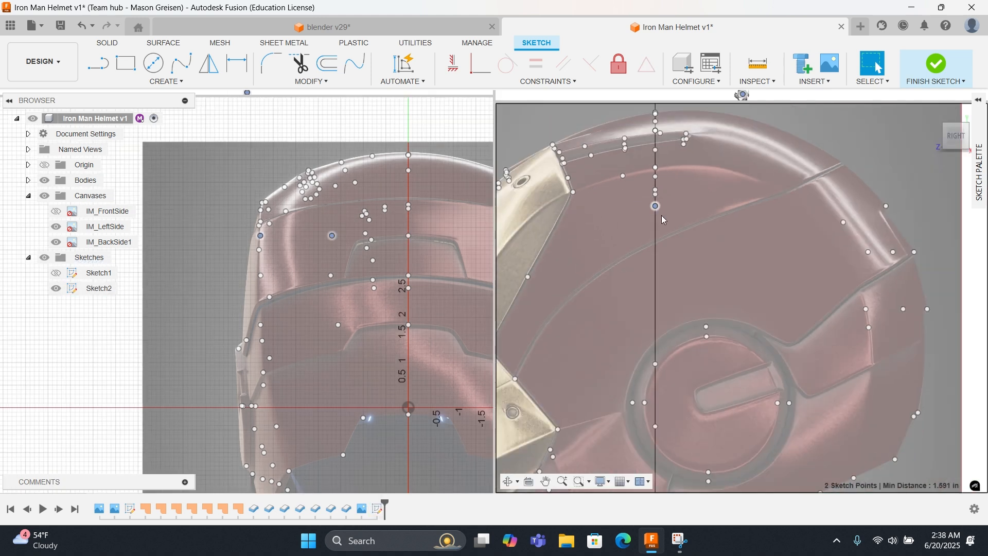
Step: Move the sketch point at X 1.696, Y 3.815 backward in depth, just short of the helmet's rear outline
left_click(332, 236)
right_click(332, 236)
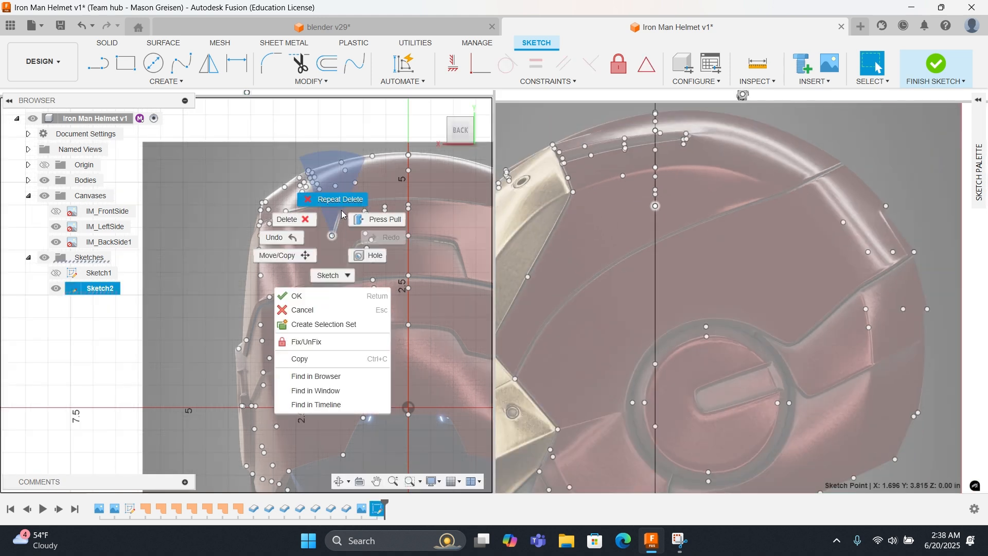
left_click(315, 254)
left_click(619, 209)
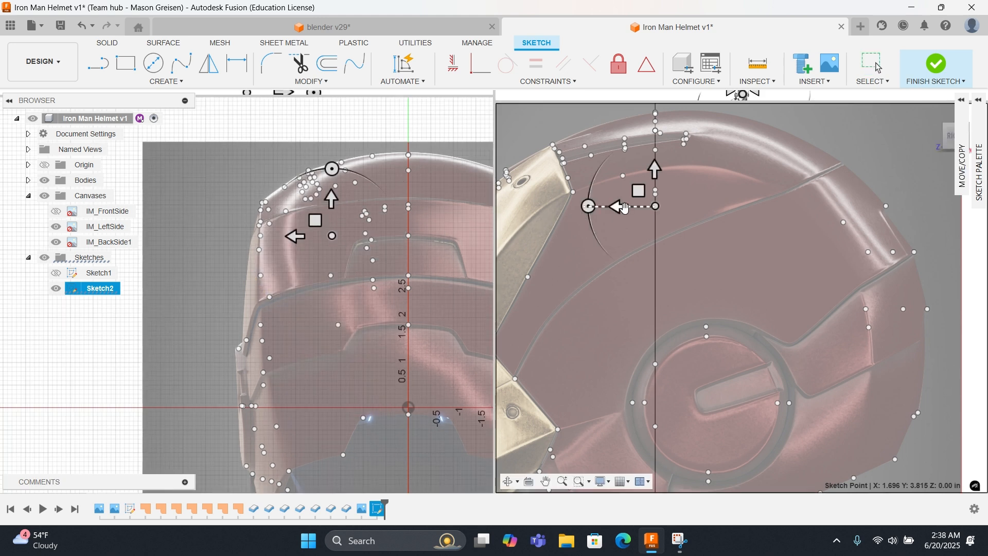
left_click_drag(619, 207, 824, 211)
key("Return")
Step: Move the outer side sketch point at X 3.287, Y 3.815 backward in depth to the inner edge of the rear ridge
left_click(656, 206)
right_click(713, 217)
left_click(706, 180)
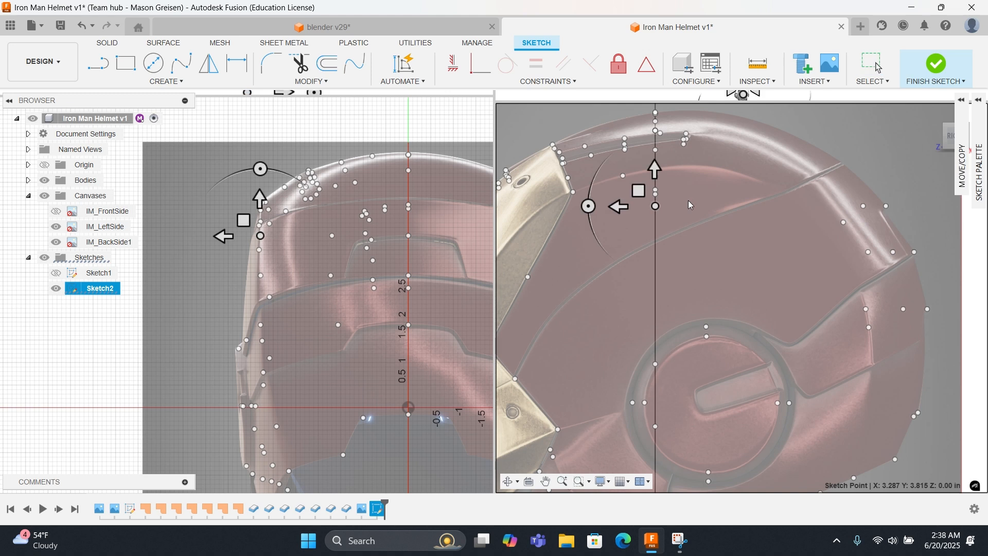
left_click_drag(619, 207, 801, 208)
right_click(800, 210)
left_click(819, 221)
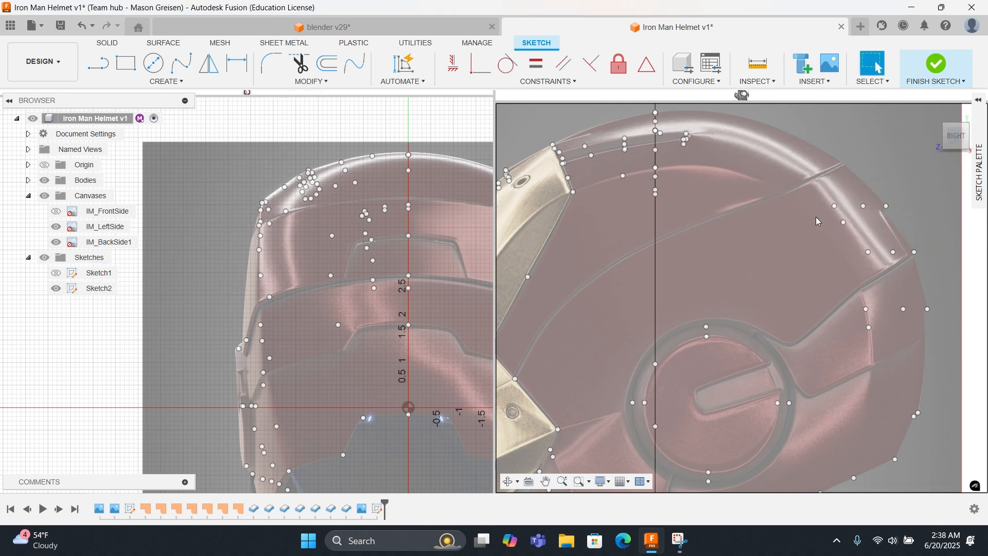
left_click(843, 222)
Step: Move the upper side sketch point at X 2.747, Y 4.893 by about -1.456 in in depth, below the crown's ridge
right_click(658, 325)
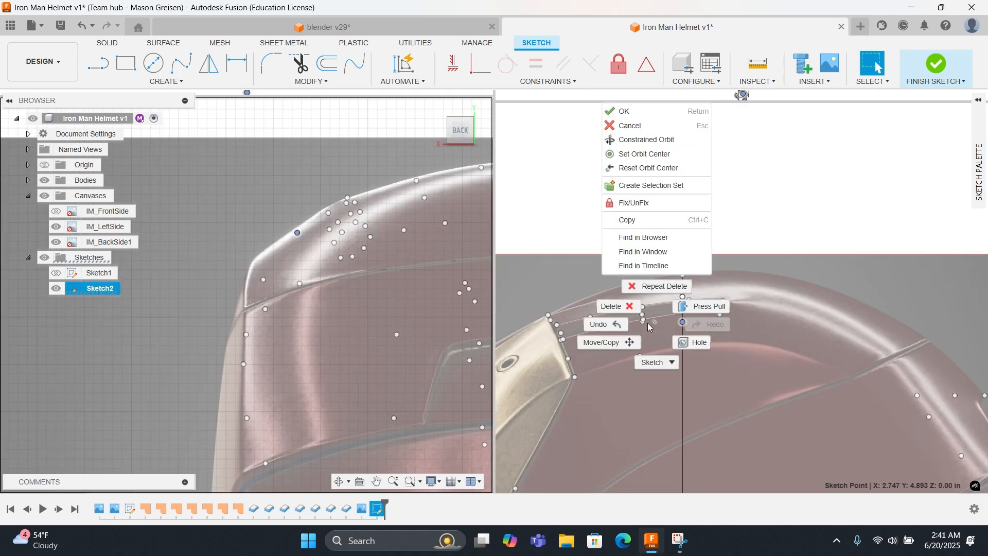
left_click(601, 342)
left_click_drag(653, 329, 747, 335)
right_click(757, 329)
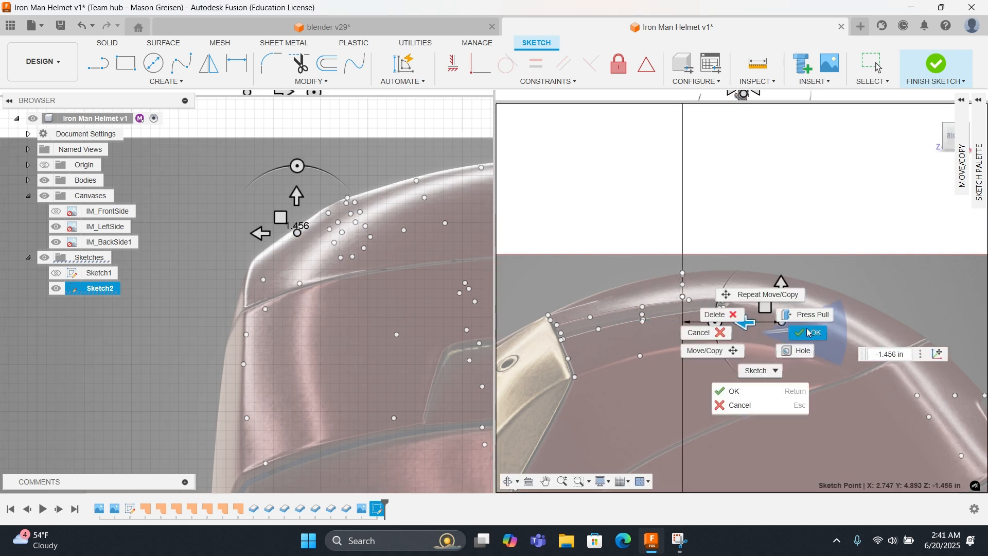
left_click(702, 326)
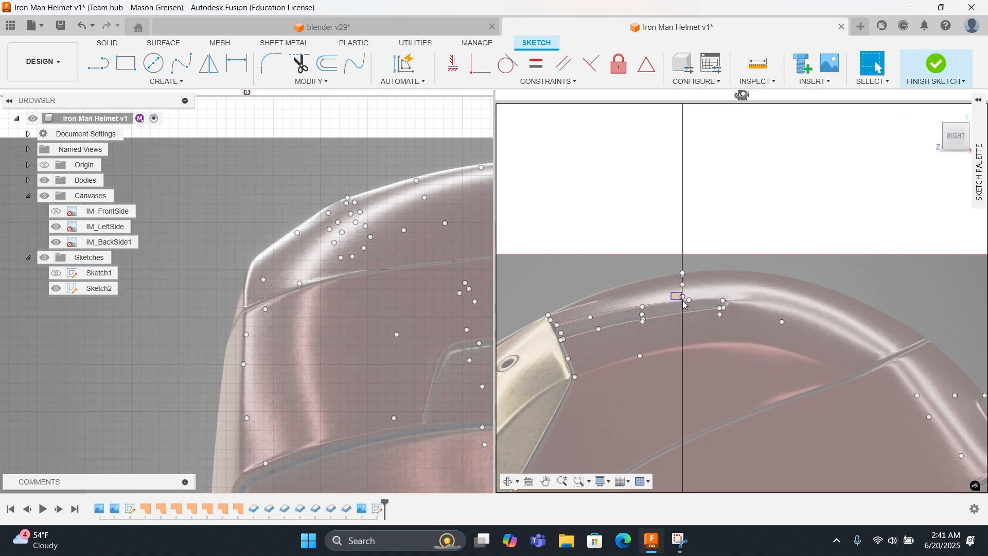
Step: Move the centreline sketch point at X 0, Y 5.264 by about -2.46 in in depth onto the helmet's upper rear outline
left_click_drag(683, 301, 687, 304)
left_click(382, 271)
mouse_move(381, 271)
middle_mouse_down()
mouse_move(338, 288)
mouse_move(217, 289)
middle_mouse_up()
left_click(688, 303)
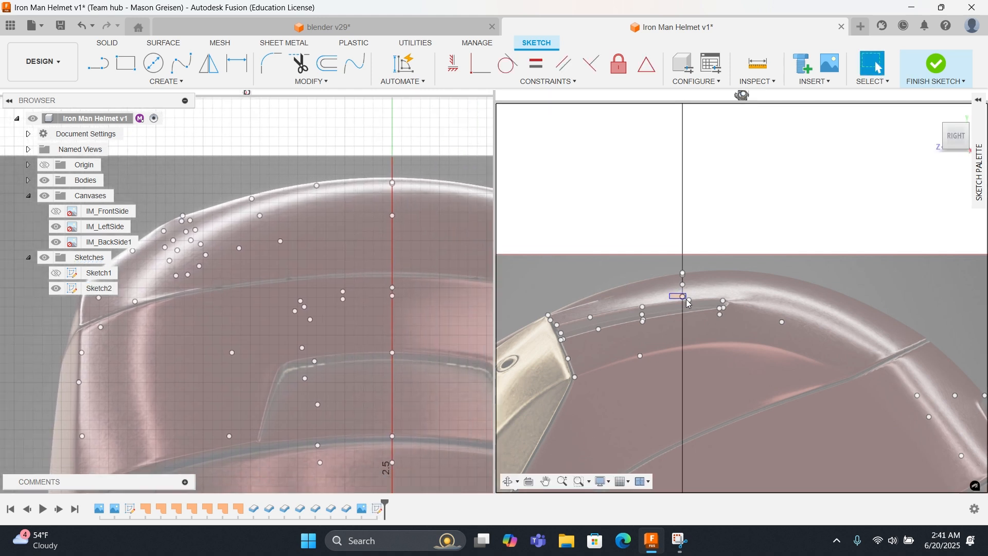
left_click_drag(689, 308, 689, 307)
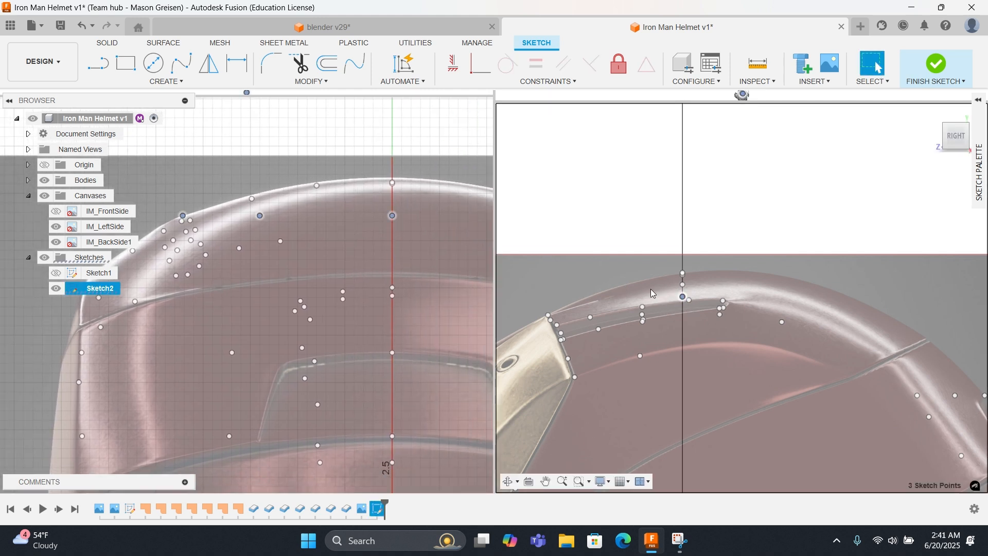
left_click(393, 217)
left_click(393, 217)
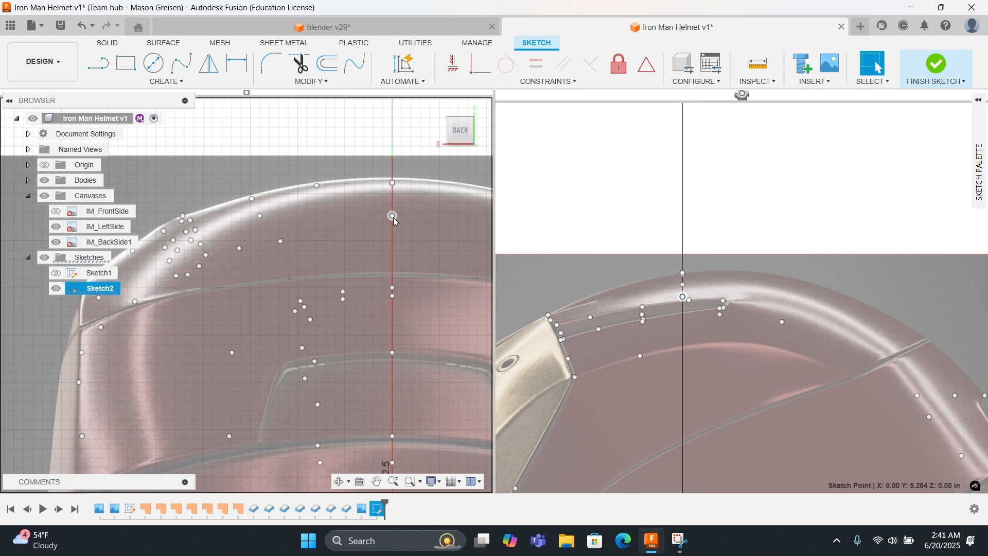
right_click(412, 225)
left_click(437, 212)
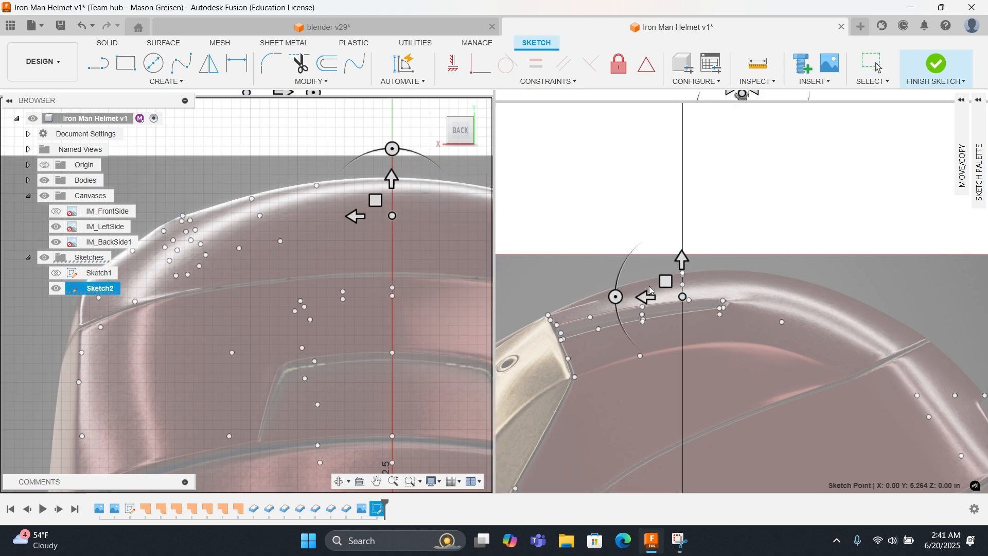
mouse_move(648, 299)
left_mouse_down()
mouse_move(832, 325)
mouse_move(812, 325)
left_mouse_up()
right_click(837, 320)
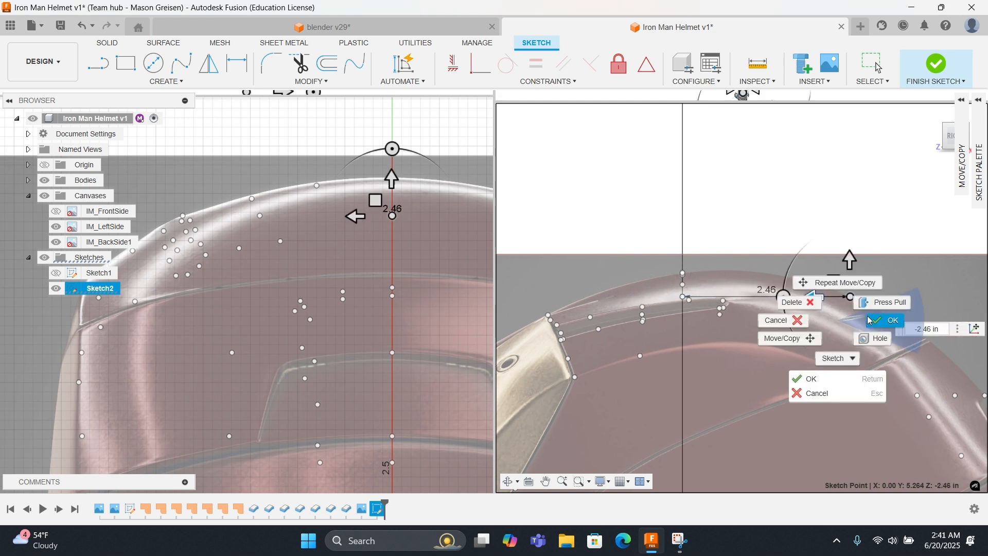
left_click(875, 320)
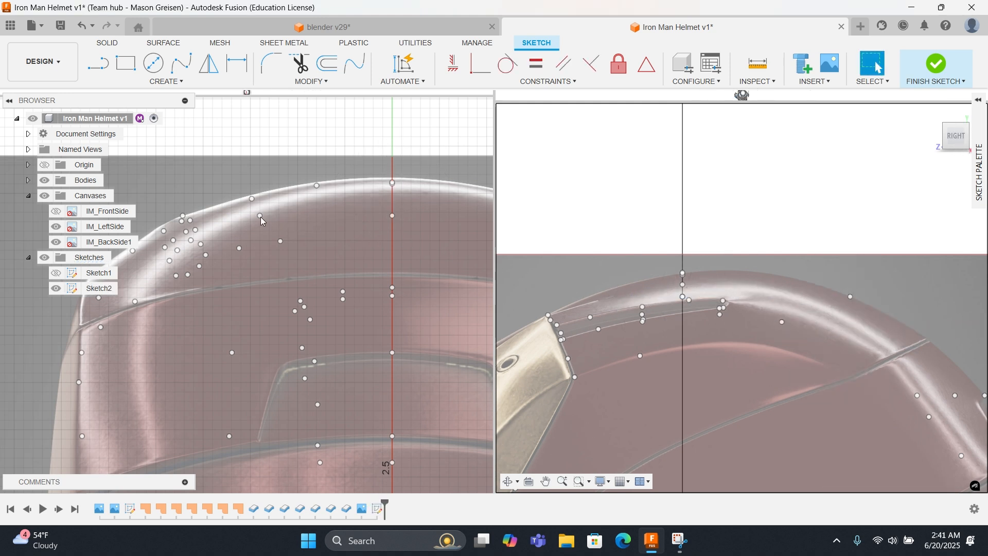
Step: Move the sketch point at X 1.401, Y 5.264 by about -1.886 in in depth along the crown
left_click(262, 219)
left_click(260, 217)
right_click(374, 223)
left_click(378, 183)
left_click(647, 300)
left_click_drag(647, 300, 773, 309)
right_click(774, 309)
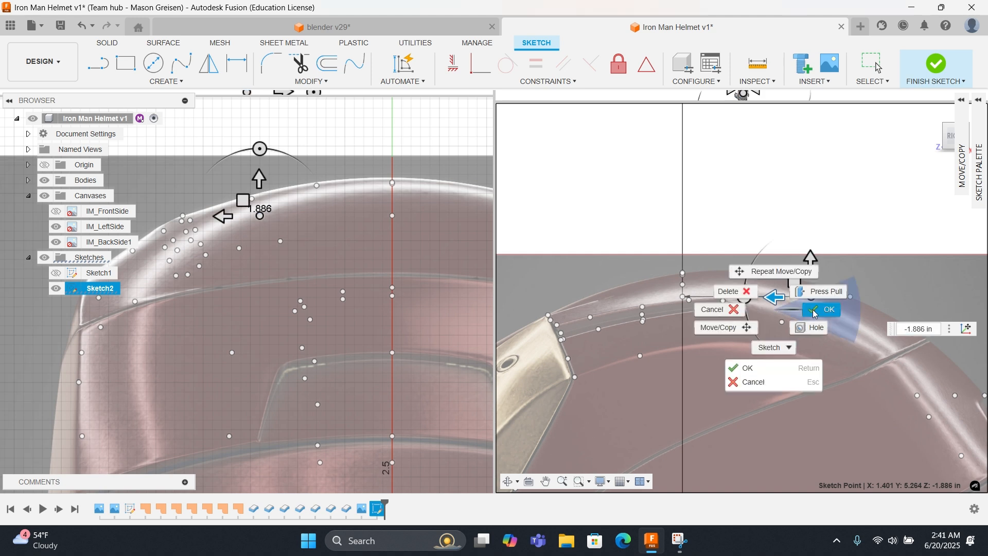
left_click(750, 360)
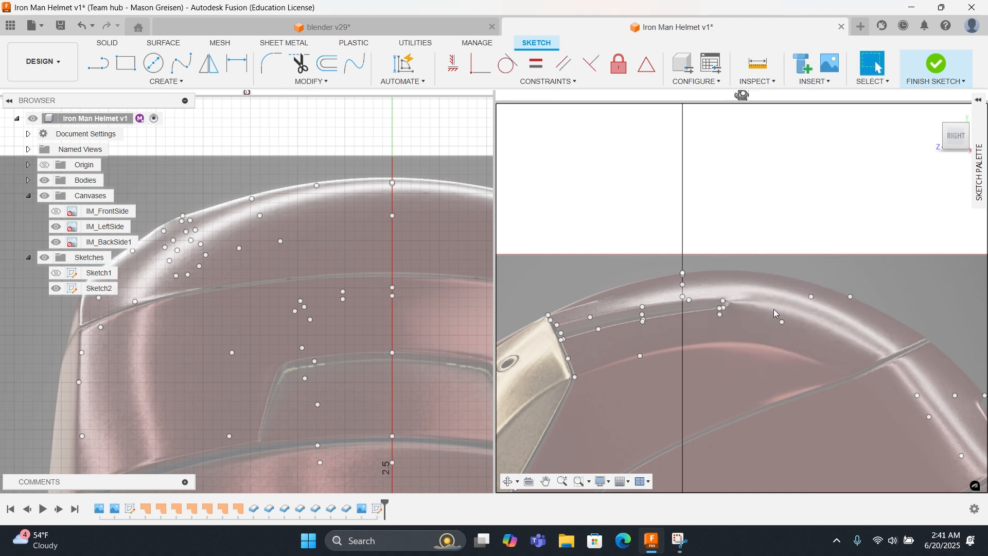
Step: Move the sketch point at X 2.216, Y 5.264 by about -1.388 in in depth along the crown
left_click(186, 219)
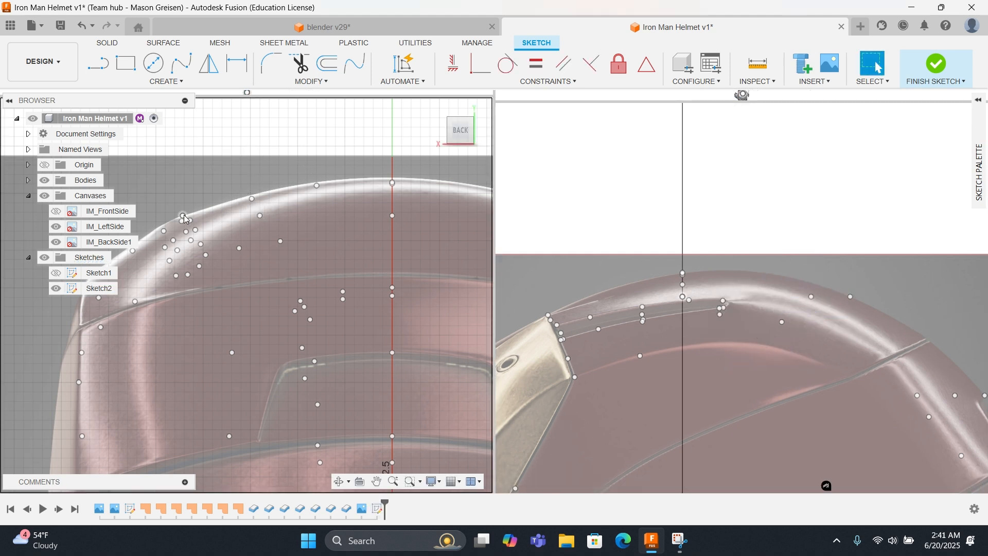
left_click(183, 217)
right_click(350, 226)
left_click(349, 202)
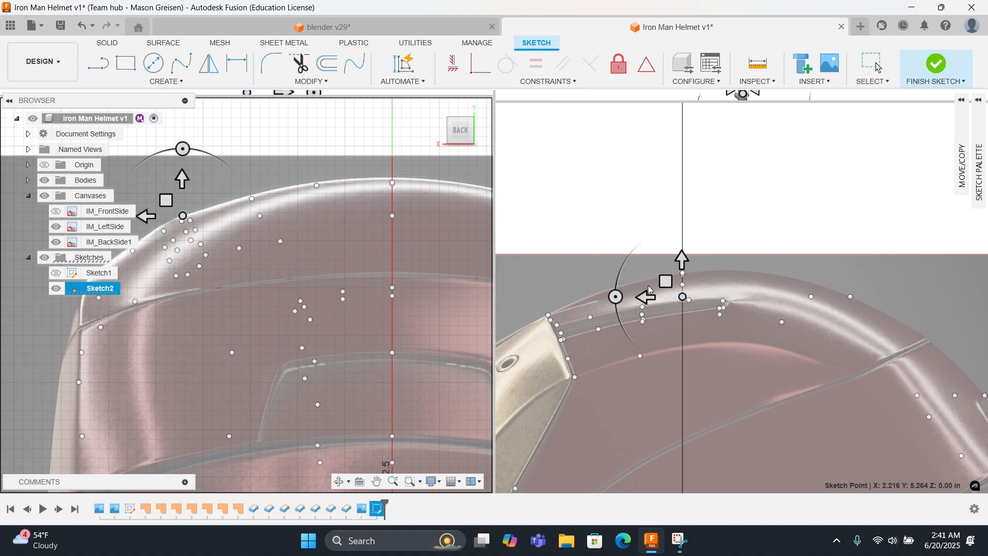
mouse_move(646, 299)
left_mouse_down()
mouse_move(777, 322)
mouse_move(740, 318)
left_mouse_up()
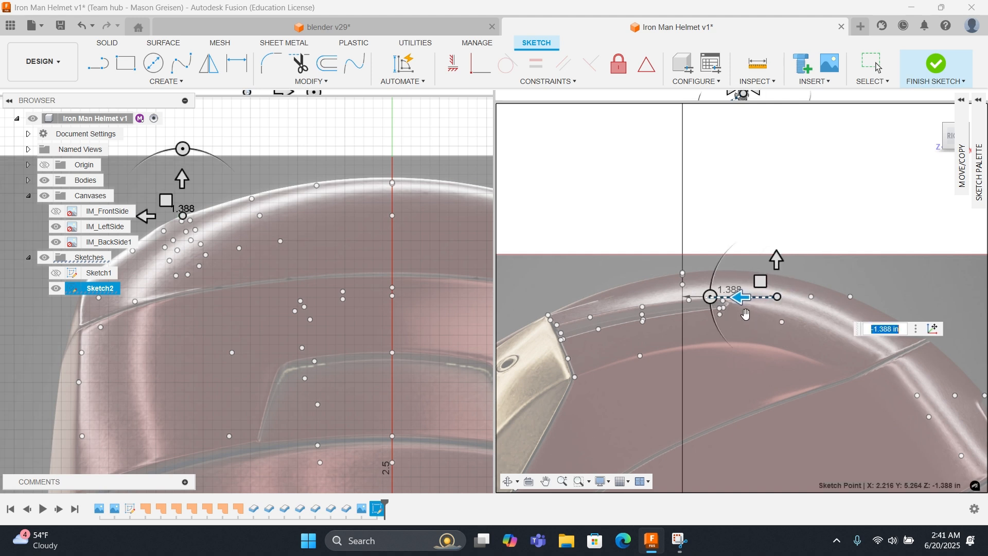
right_click(766, 308)
left_click(809, 309)
Step: Delete the duplicate sketch point on the centreline at the very top of the helmet
scroll(770, 297, "up", 2)
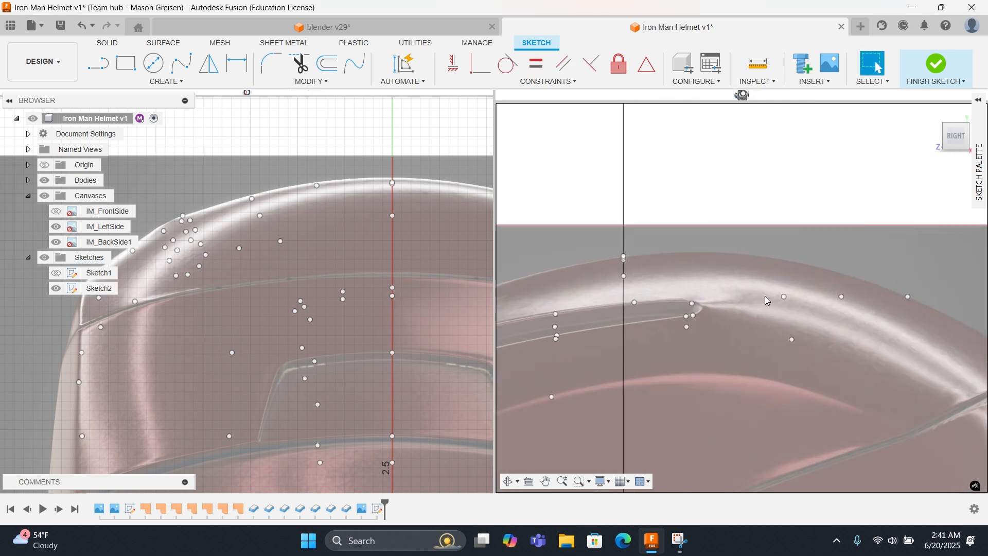
left_click_drag(630, 256, 648, 264)
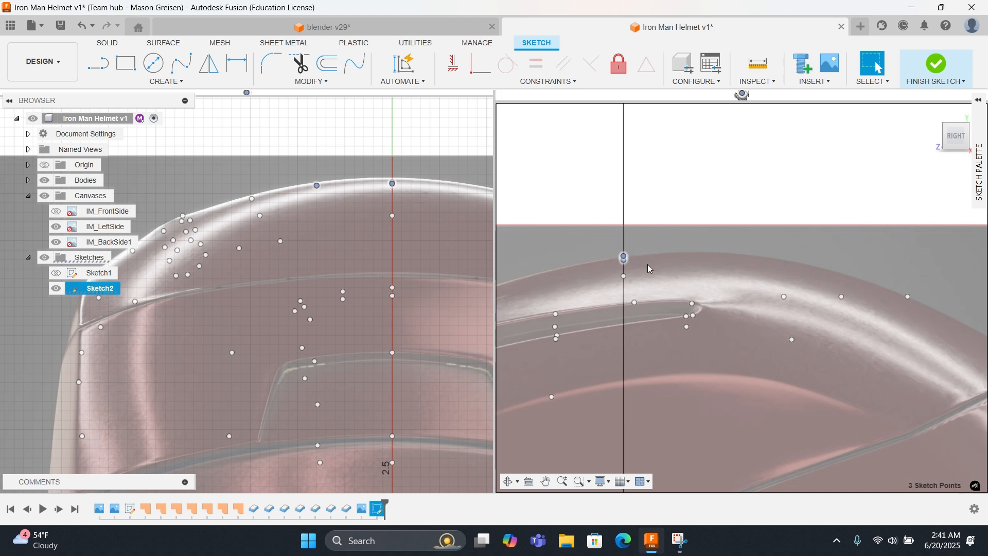
scroll(391, 197, "up", 3)
scroll(391, 204, "up", 3)
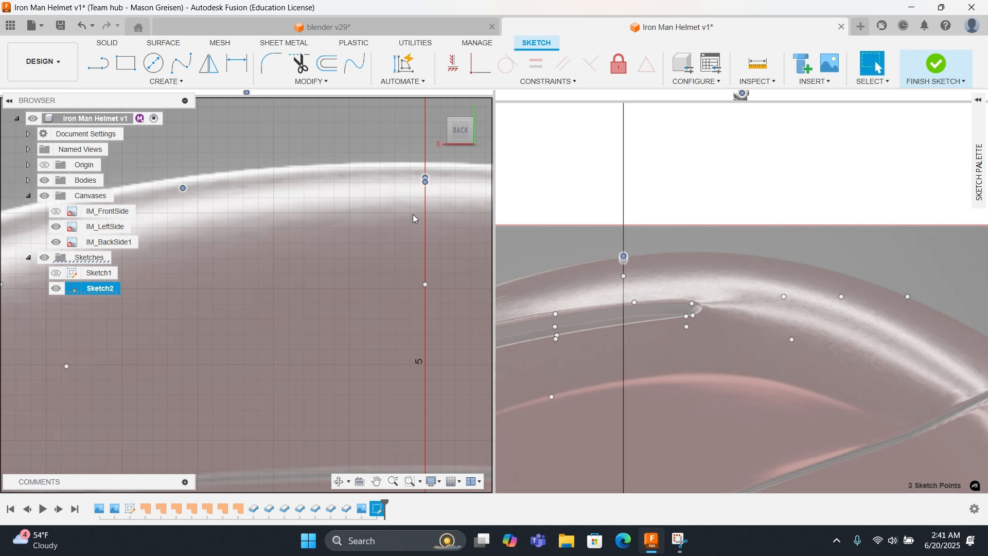
middle_click_drag(391, 272, 430, 299, "shift")
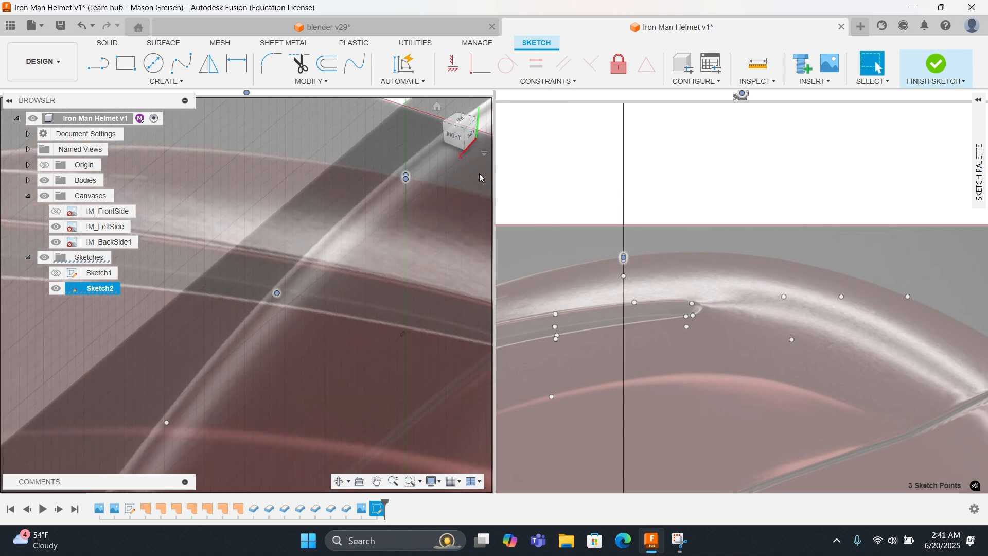
left_click(472, 139)
scroll(602, 249, "up", 3)
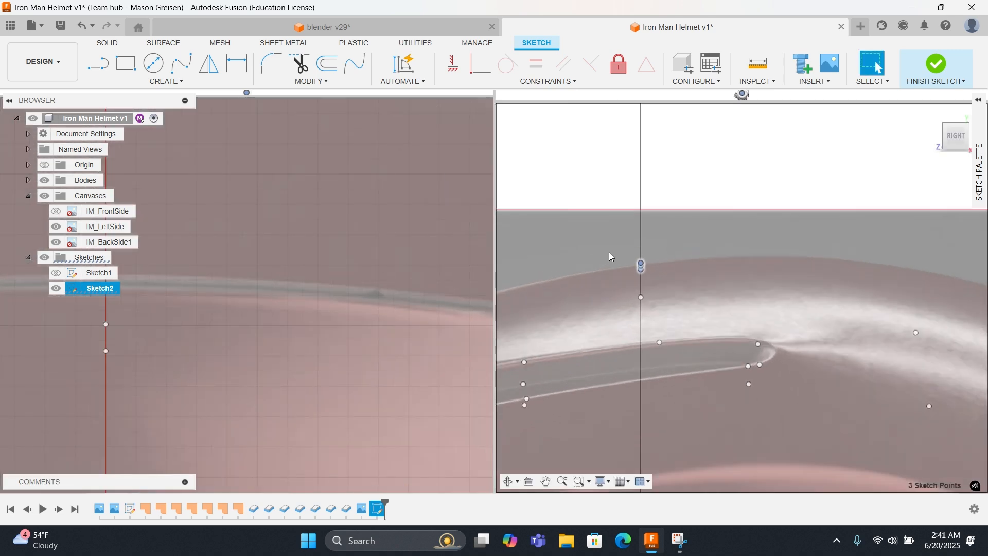
scroll(629, 264, "down", 5)
scroll(295, 246, "down", 5)
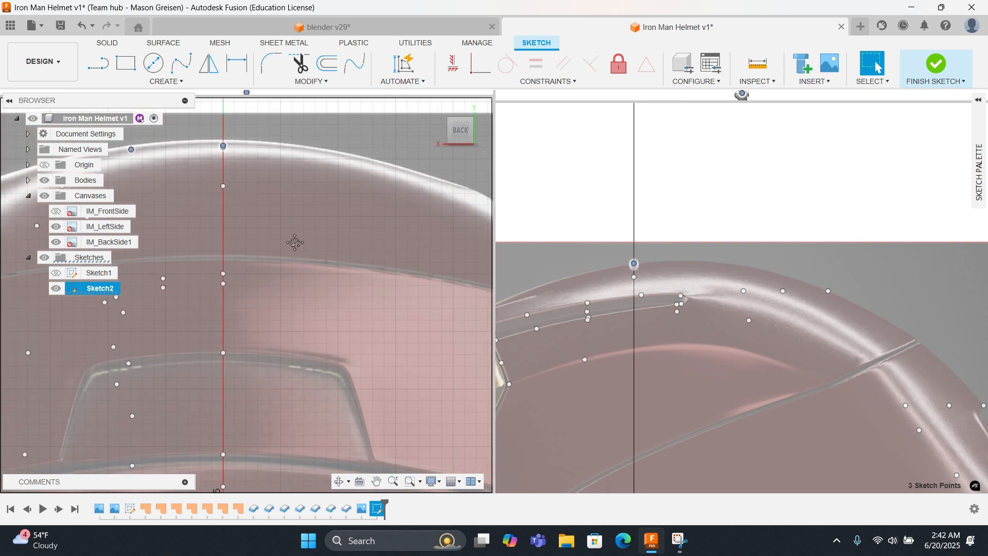
middle_click_drag(296, 243, 358, 303)
scroll(326, 259, "up", 3)
middle_click_drag(325, 259, 402, 285)
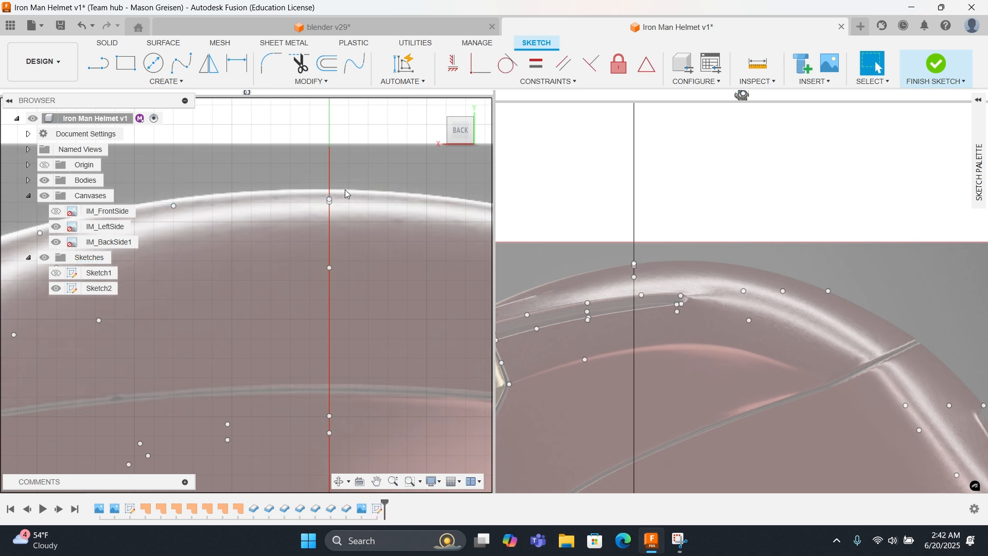
left_click(330, 201)
key("Escape")
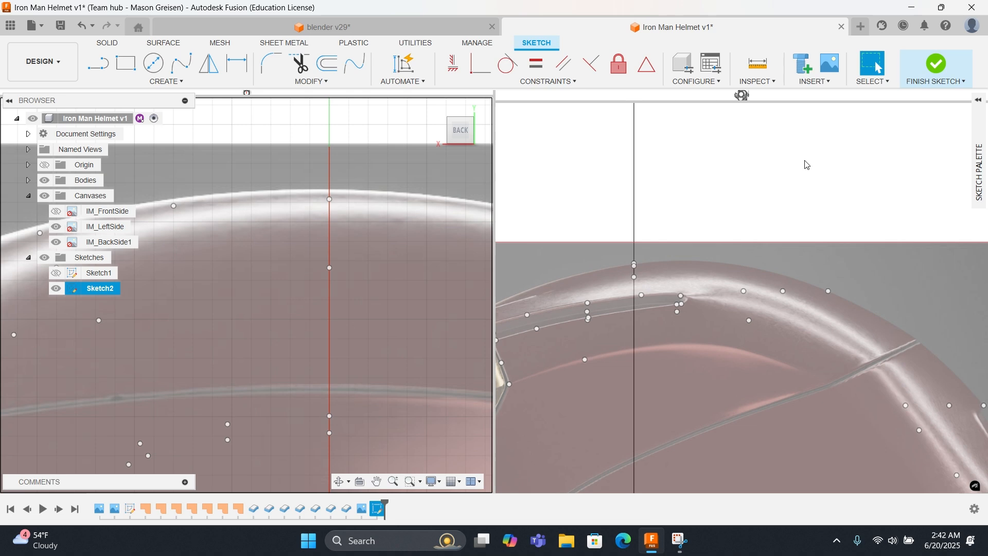
Step: Compare the Iron Man Helmet sketch points with the panel layout of the finished helmet in the blender v29 design
left_click(938, 126)
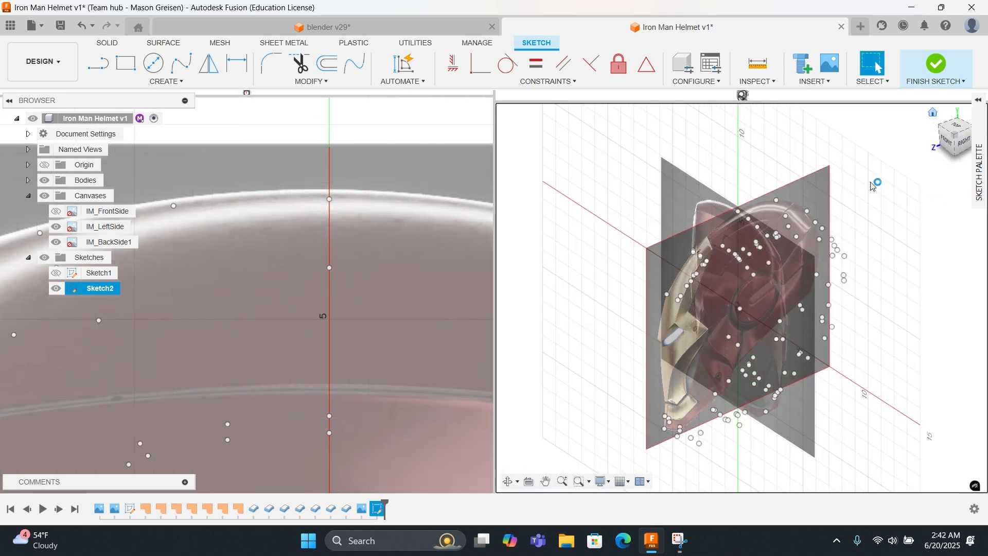
mouse_move(806, 297)
middle_mouse_down("shift")
mouse_move(751, 273)
mouse_move(739, 252)
mouse_move(795, 239)
mouse_move(783, 238)
middle_mouse_up("shift")
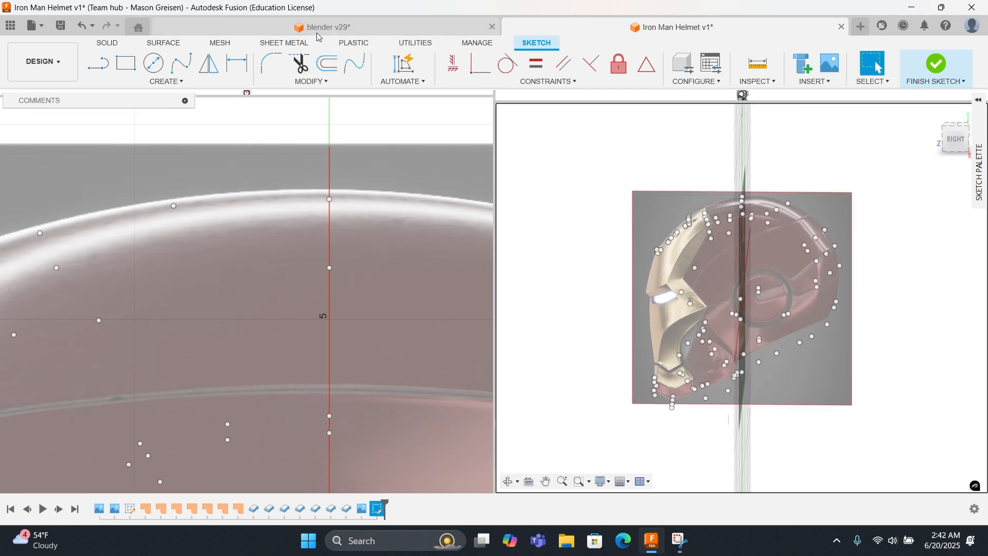
left_click(317, 29)
mouse_move(570, 219)
middle_mouse_down("shift")
mouse_move(582, 230)
mouse_move(568, 242)
mouse_move(558, 232)
mouse_move(566, 216)
middle_mouse_up("shift")
left_click(643, 27)
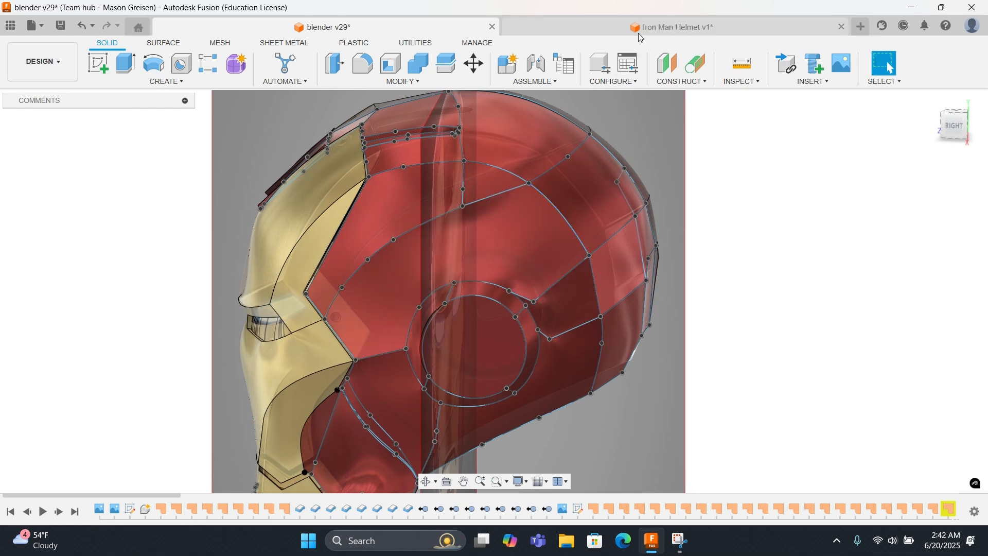
mouse_move(713, 227)
middle_mouse_down("shift")
mouse_move(694, 251)
mouse_move(706, 246)
mouse_move(687, 242)
mouse_move(708, 245)
mouse_move(702, 227)
middle_mouse_up("shift")
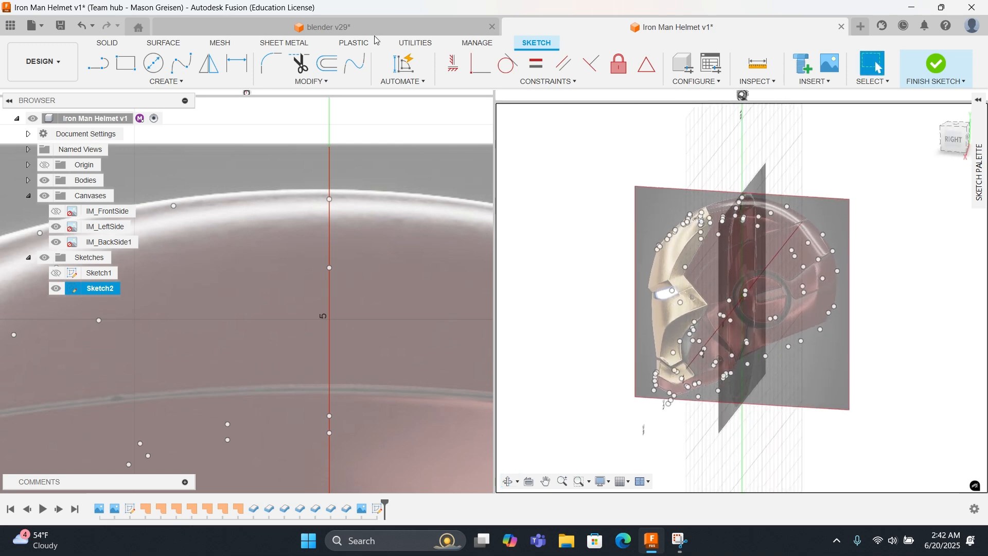
left_click(346, 26)
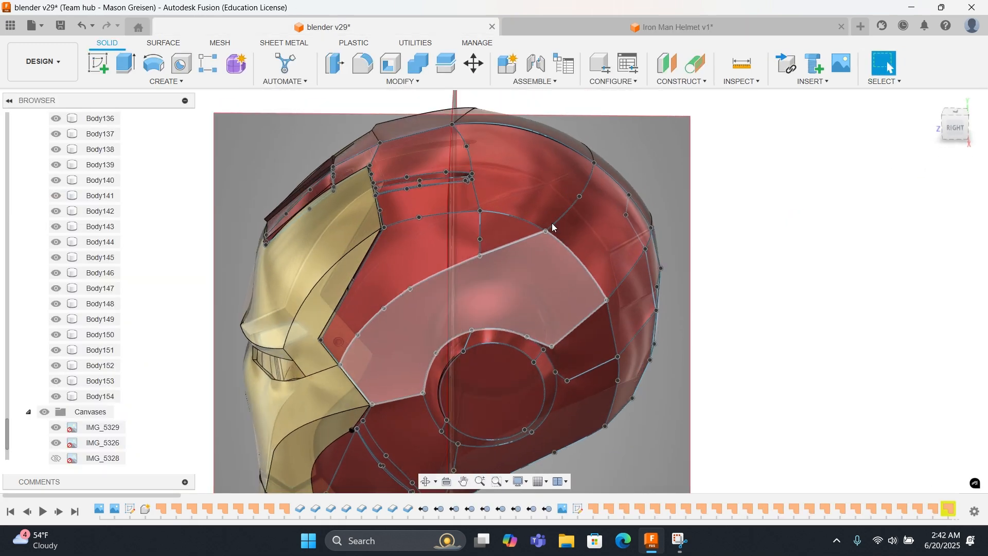
left_click(638, 32)
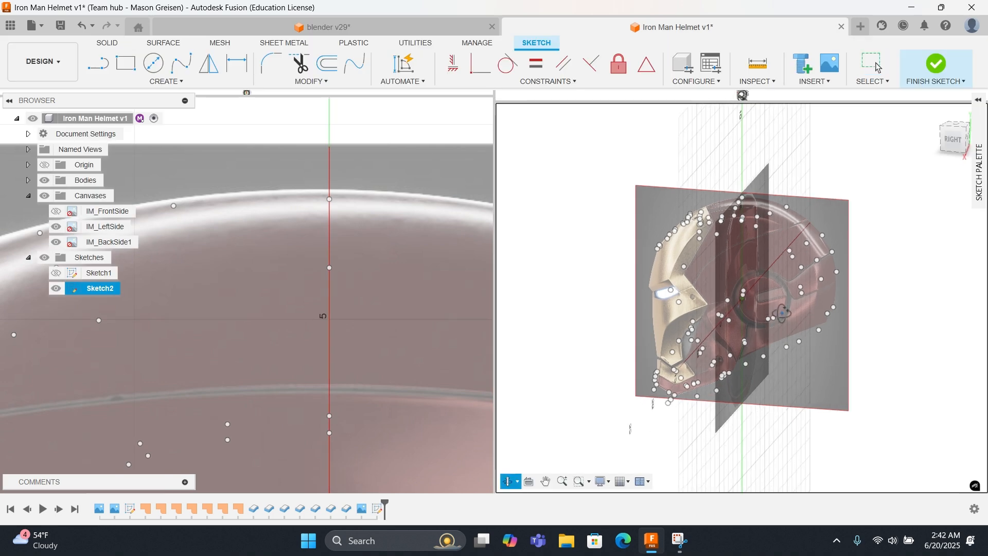
left_click(328, 27)
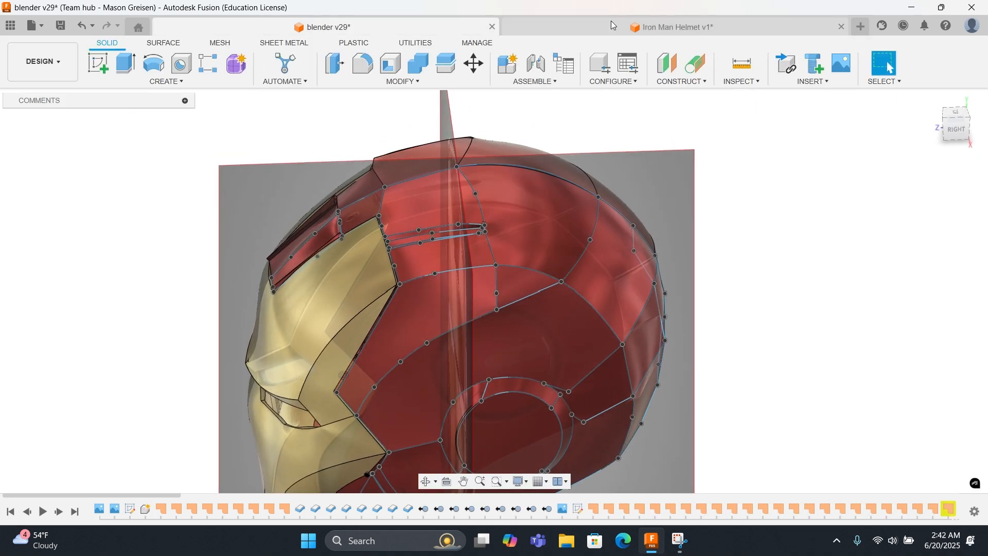
left_click(611, 23)
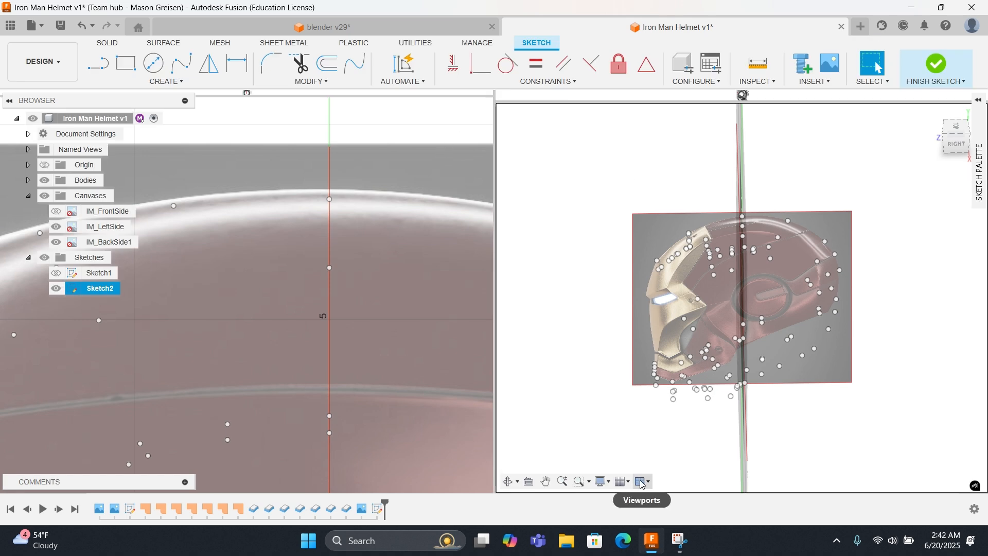
Step: Show the helmet's right side beside its front view, and swap the IM_BackSide1 canvas for IM_FrontSide
left_click(952, 149)
key("F4")
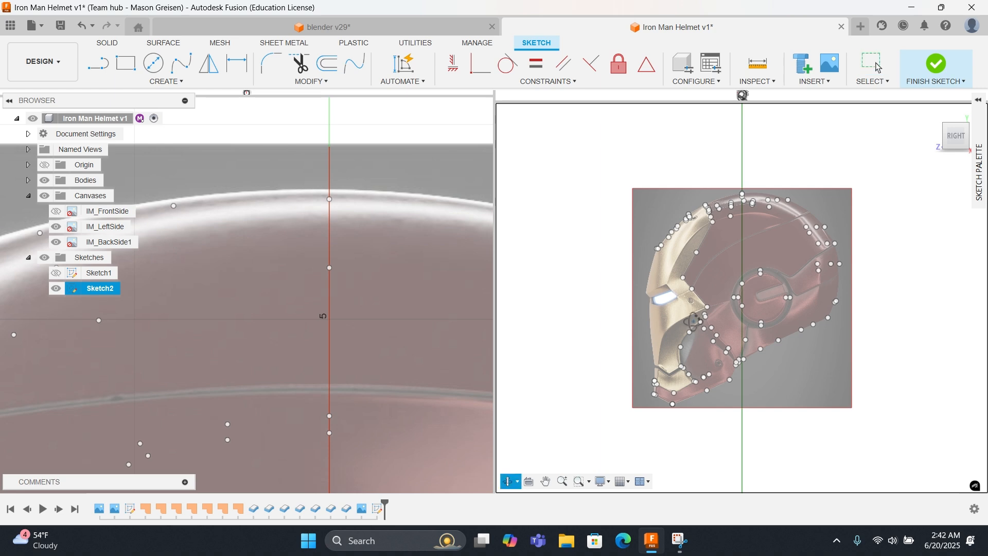
middle_click_drag(695, 322, 766, 351, "shift")
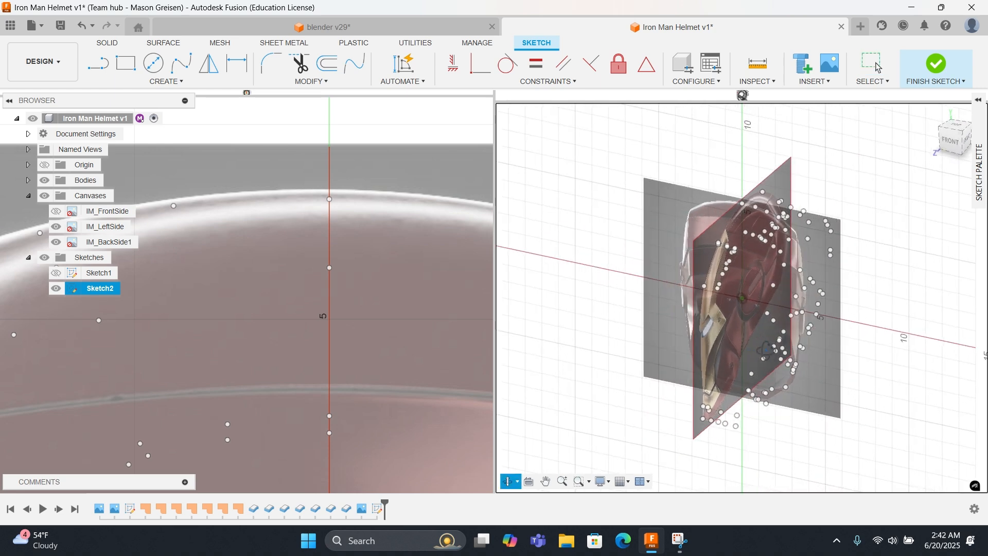
left_click(950, 141)
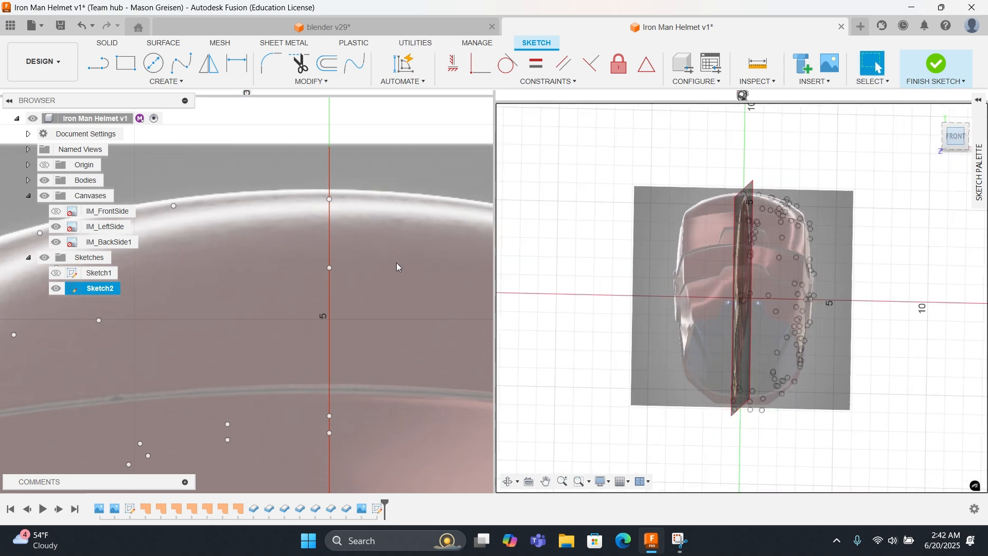
scroll(333, 292, "down", 3)
scroll(332, 291, "down", 5)
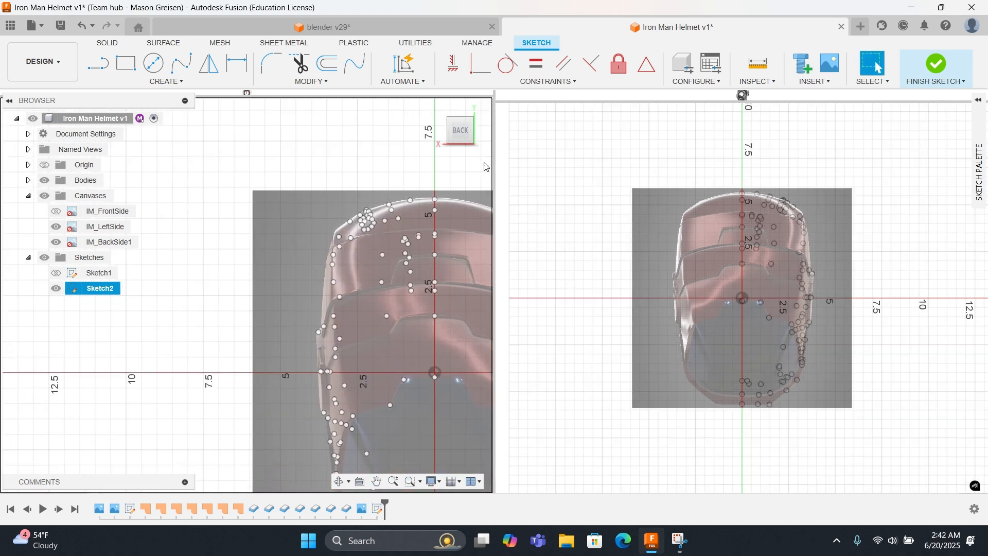
left_click(443, 131)
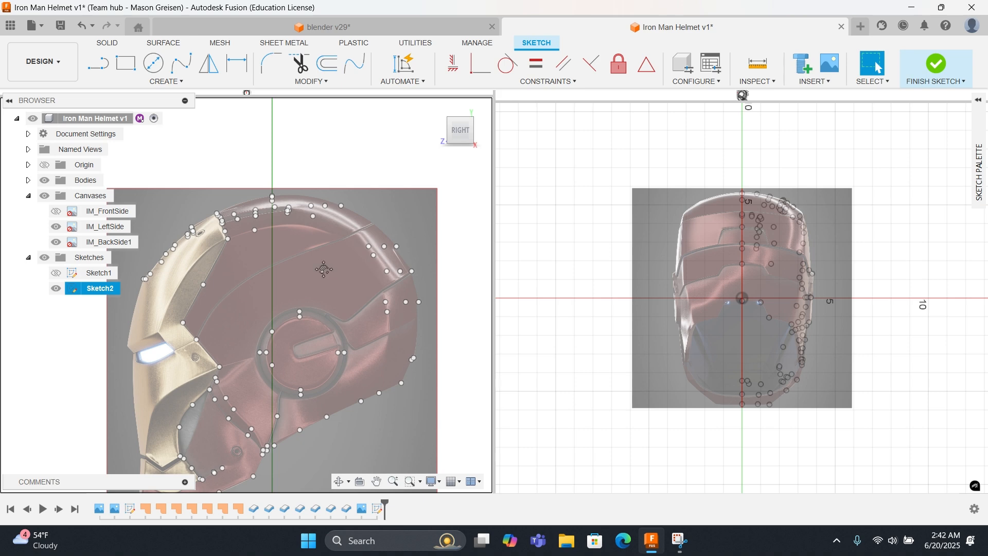
scroll(327, 260, "up", 5)
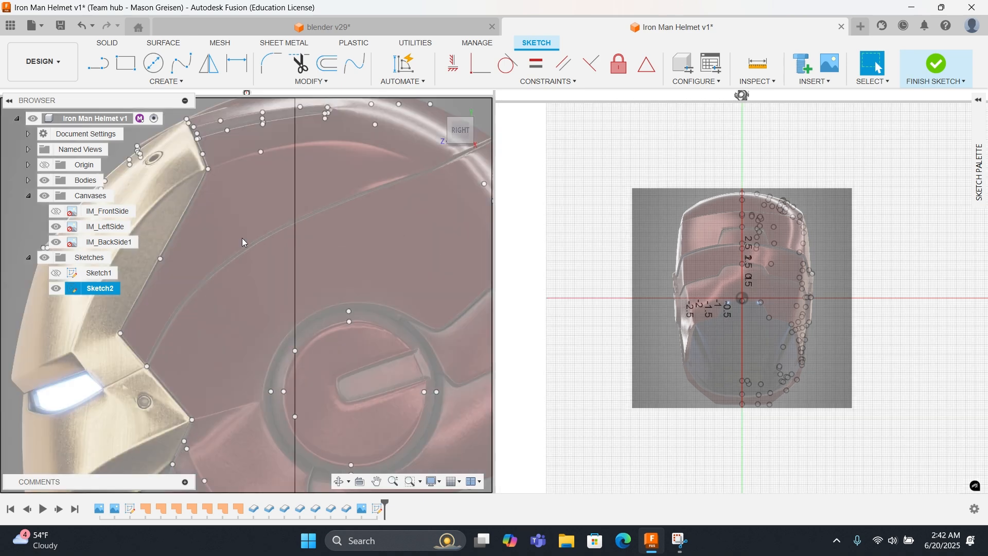
mouse_move(777, 273)
middle_mouse_down("shift")
mouse_move(882, 271)
mouse_move(863, 287)
middle_mouse_up("shift")
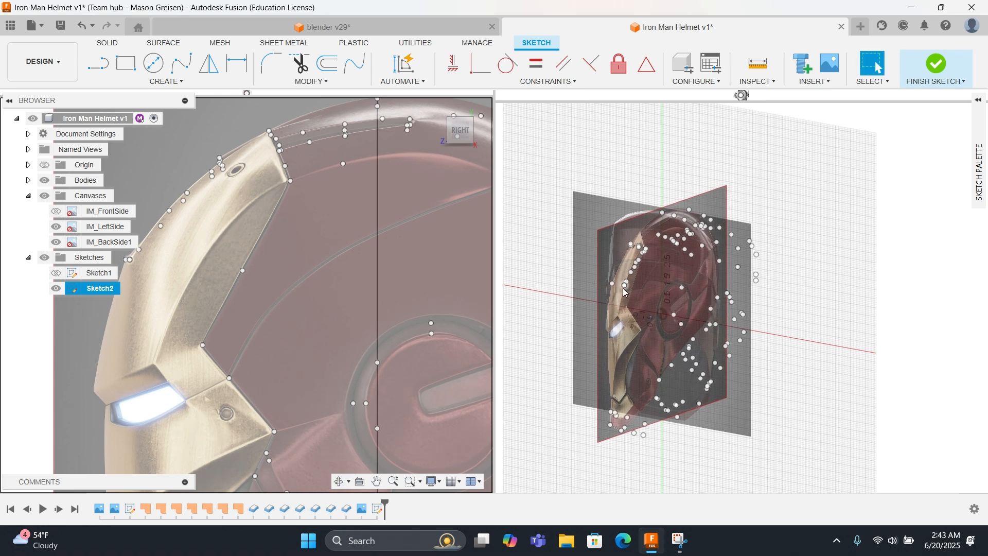
scroll(626, 292, "up", 8)
left_click(963, 135)
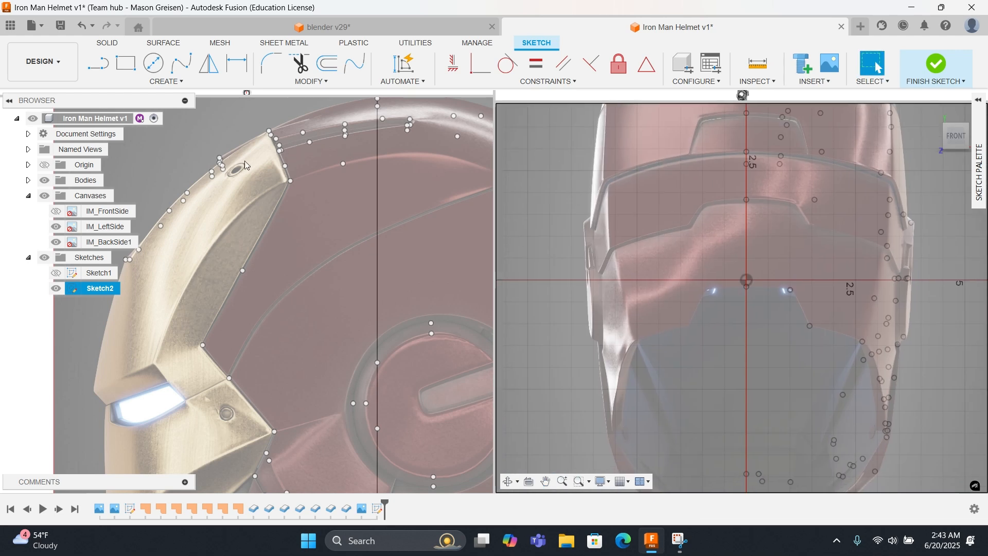
left_click(57, 242)
left_click(56, 211)
scroll(705, 290, "down", 3)
scroll(762, 229, "up", 4)
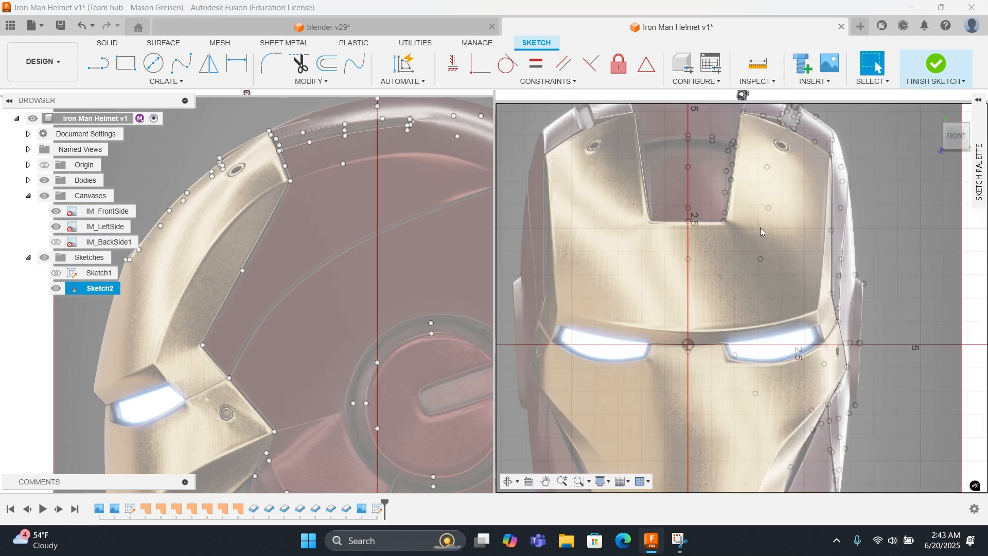
Step: Try a fit point spline along the top edge of the forehead opening, from the centreline point to the outer corner point
middle_click_drag(247, 241, 137, 175, "shift")
middle_click_drag(247, 204, 274, 216, "shift")
key("Escape")
scroll(275, 217, "up", 3)
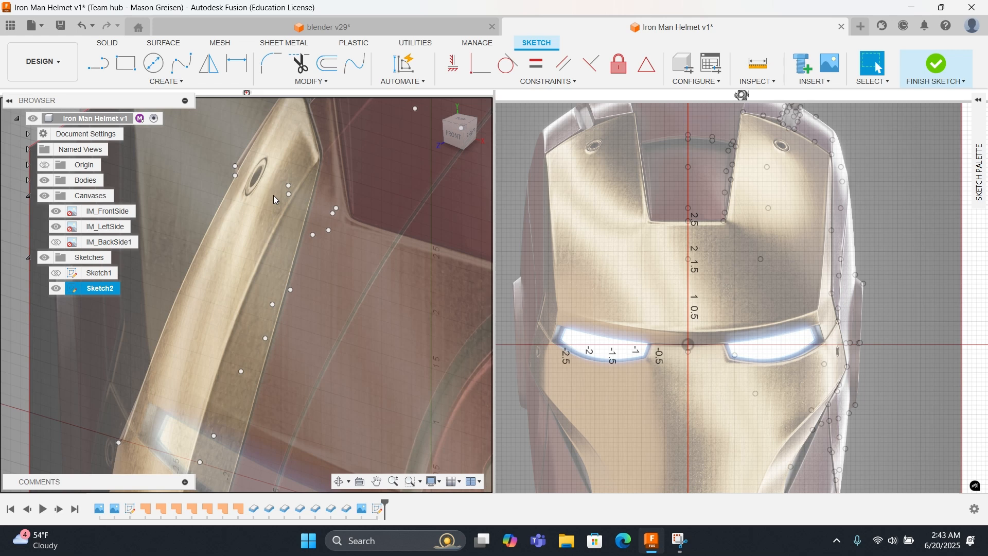
left_click(183, 66)
left_click(235, 166)
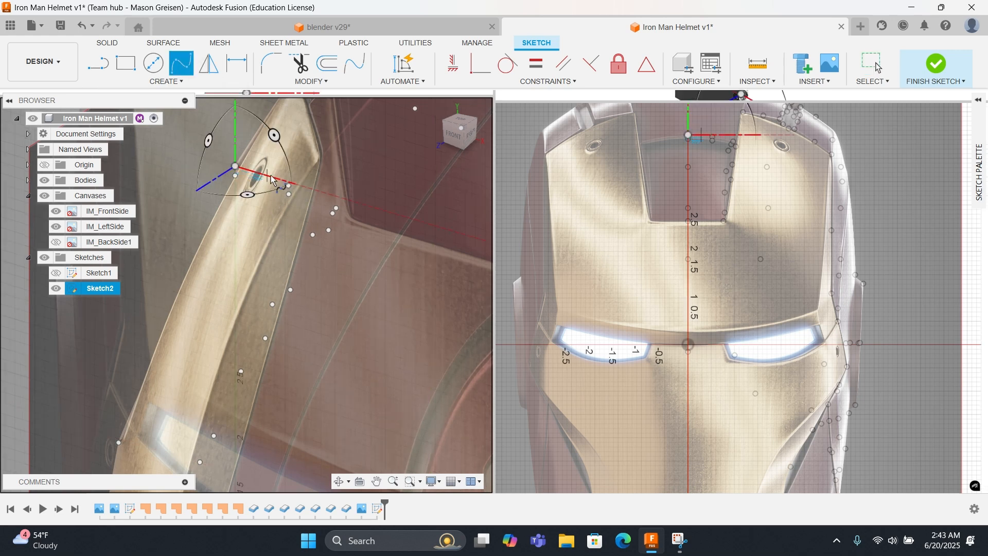
left_click(288, 185)
left_click(336, 208)
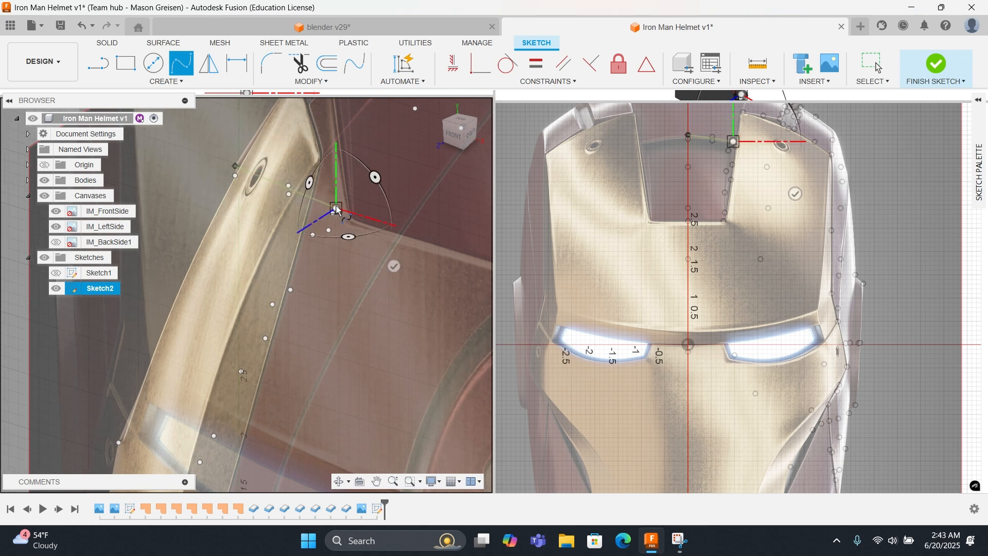
right_click(361, 210)
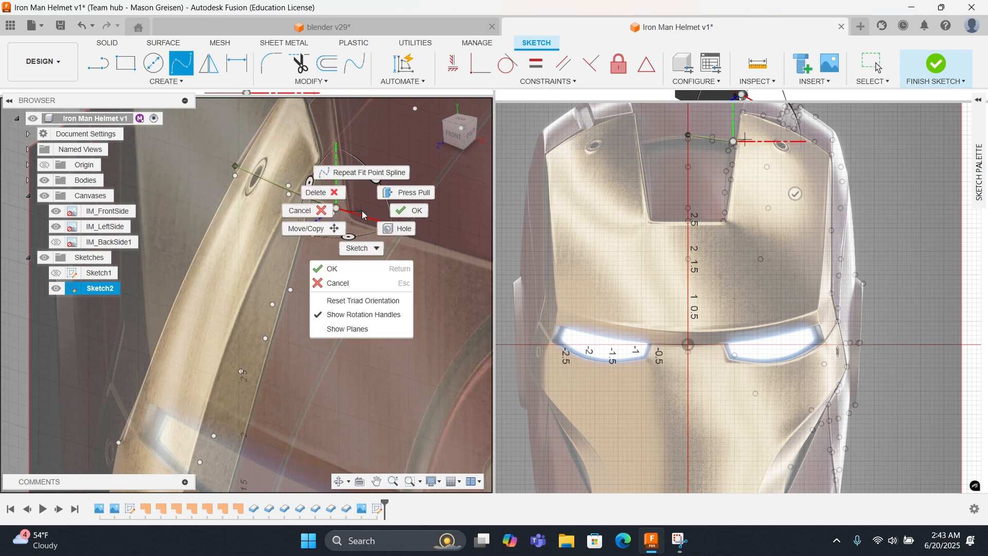
left_click(396, 210)
Step: Check the forehead opening's top spline against the front canvas and delete it
scroll(721, 171, "up", 8)
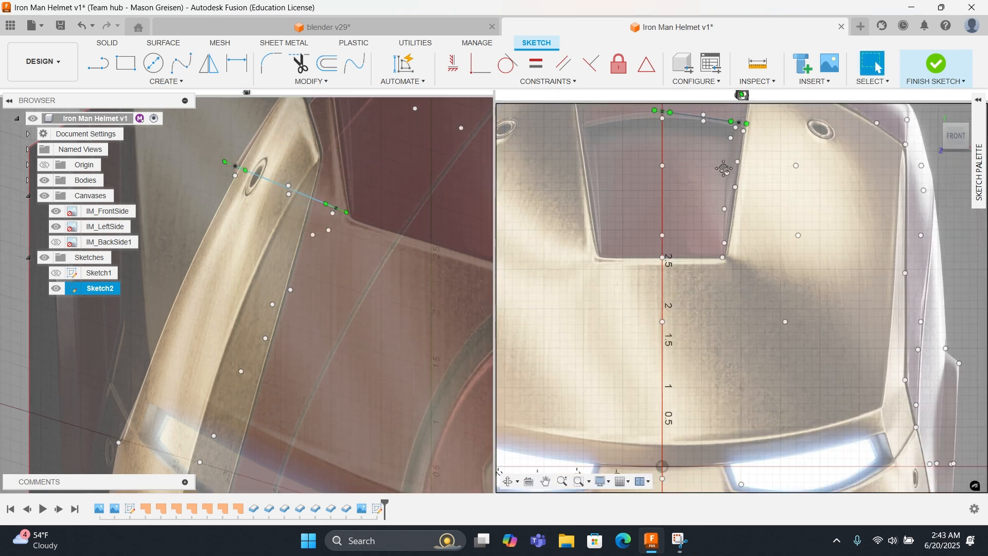
scroll(722, 222, "up", 3)
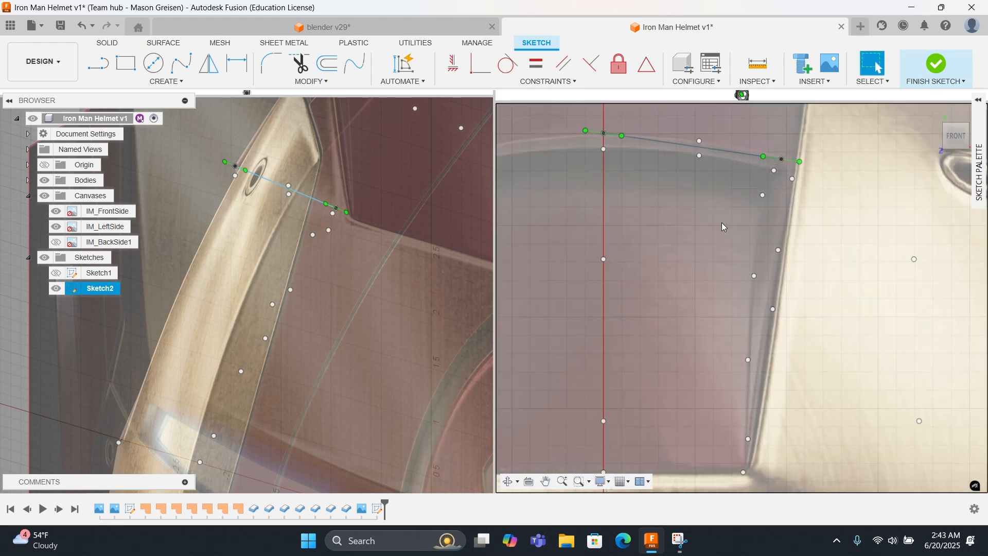
left_click(309, 197)
key("Delete")
Step: Draw a fit point spline along the forehead opening's top edge through the centreline, middle and outer corner points
left_click(182, 63)
left_click(235, 166)
left_click(289, 186)
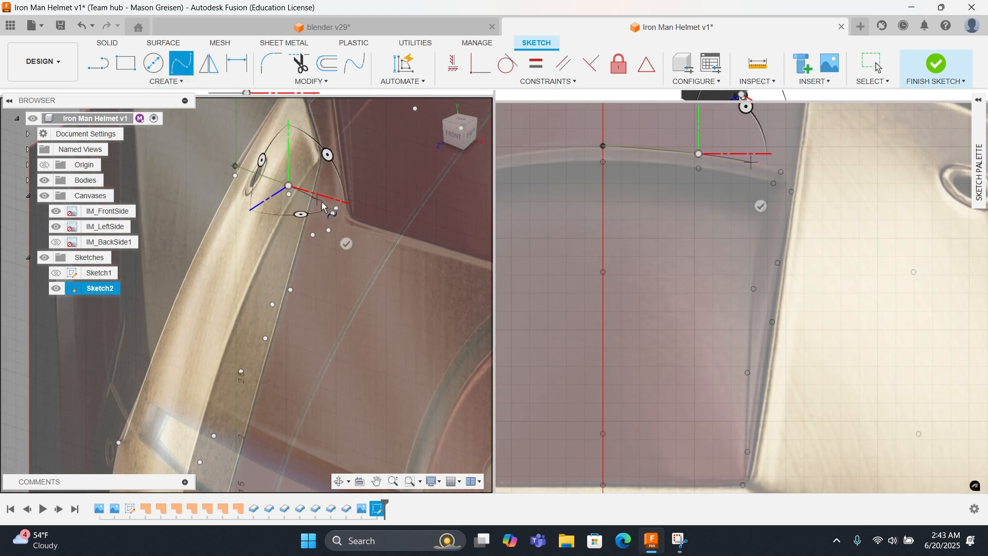
left_click(335, 207)
right_click(335, 207)
left_click(378, 207)
right_click(265, 224)
left_click(269, 223)
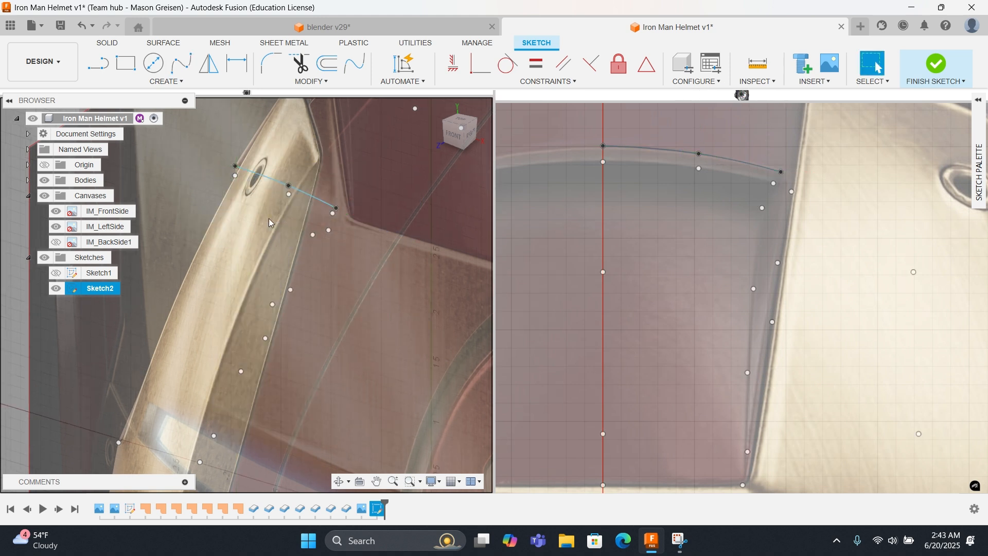
Step: Join the upper and lower centreline points of the forehead opening's top strip with a short fit point spline
left_click(333, 213)
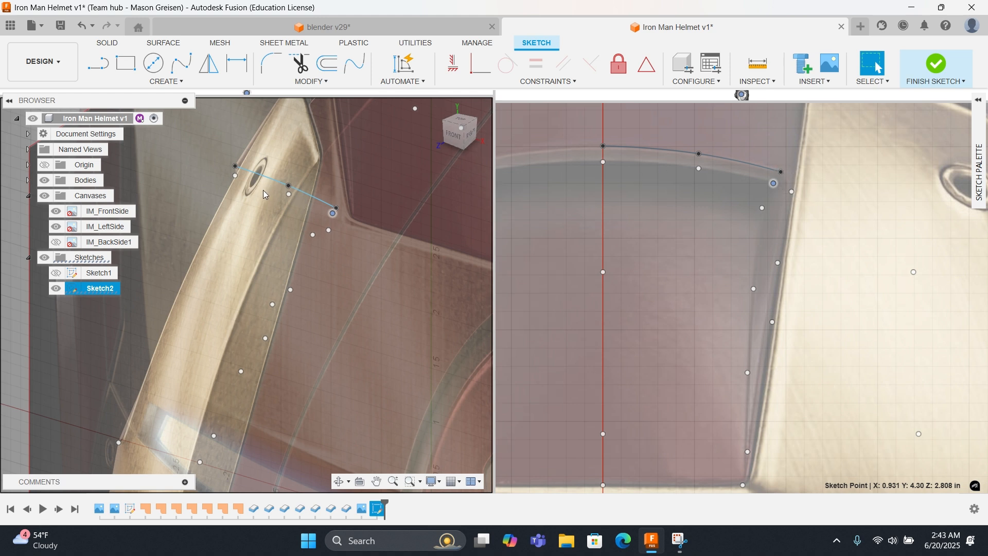
left_click(181, 63)
left_click_drag(333, 213, 235, 176)
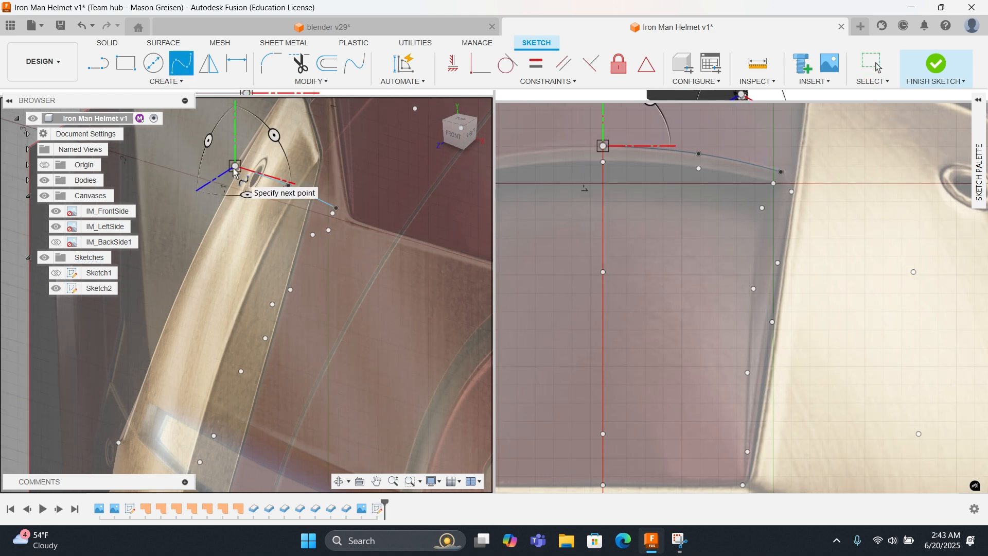
right_click(235, 176)
left_click(267, 183)
Step: Close the outer end of the top strip with a short fit point spline between its upper and lower corner points
right_click(313, 168)
left_click(317, 135)
left_click(336, 207)
left_click(333, 213)
right_click(332, 213)
left_click(358, 210)
key("Escape")
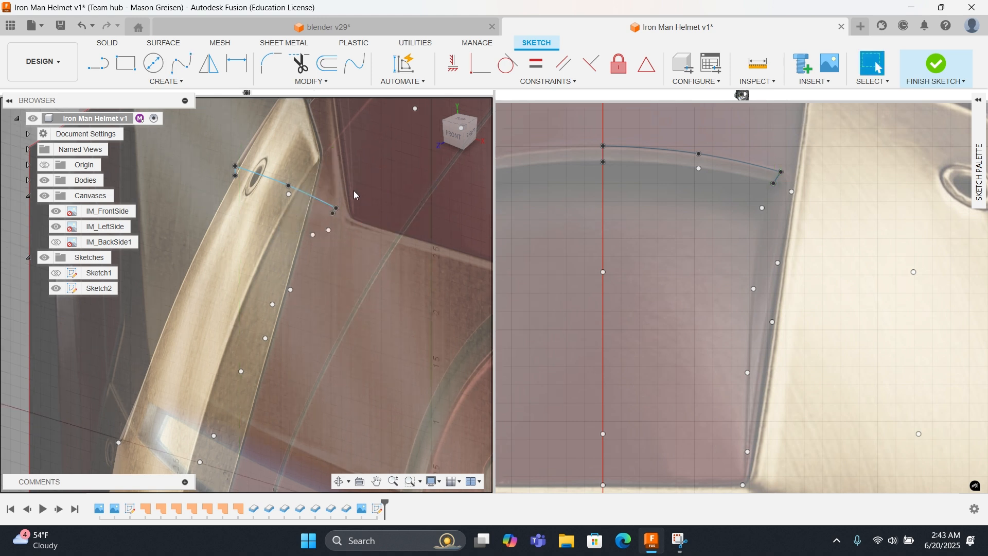
Step: Draw the top strip's lower edge as a fit point spline through the centreline, middle and outer corner points
key("Return")
left_click(235, 176)
left_click(288, 193)
left_click(332, 213)
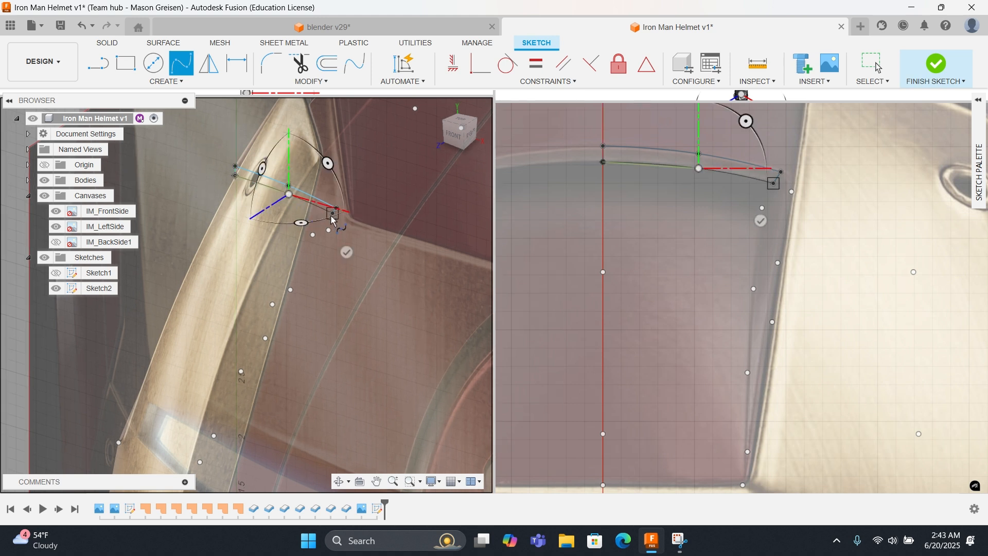
key("Escape")
left_click(620, 195)
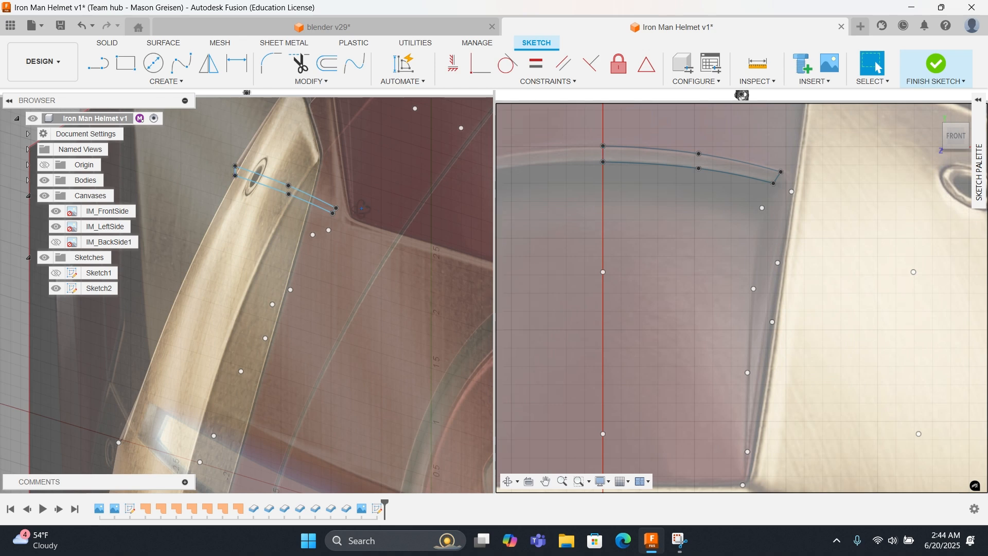
Step: Draw a fit point spline down the forehead opening's outer side edge through its five points to the bottom corner
middle_click_drag(361, 208, 412, 254, "shift")
middle_click_drag(281, 308, 507, 305, "shift")
middle_click_drag(257, 284, 490, 288)
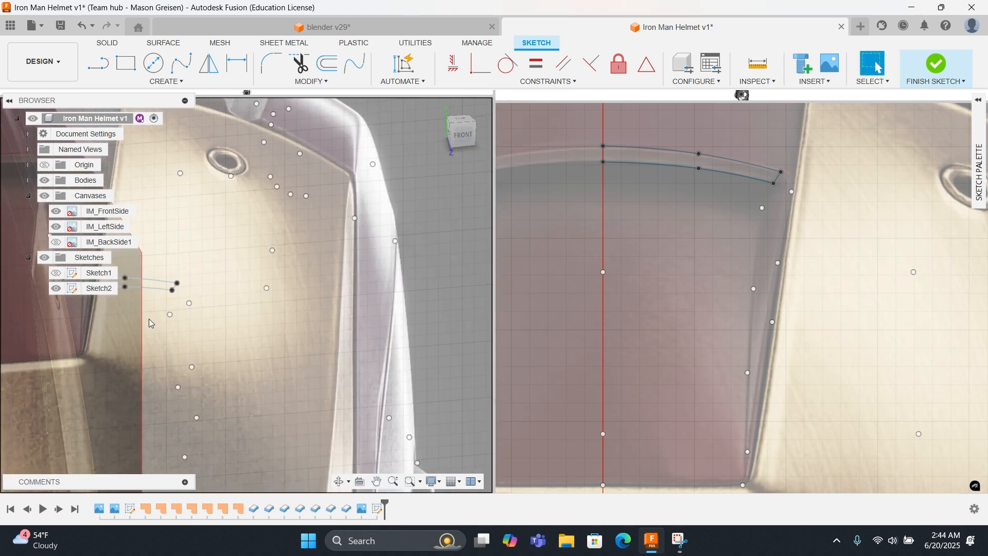
middle_click_drag(305, 284, 436, 189)
middle_click_drag(320, 238, 348, 228)
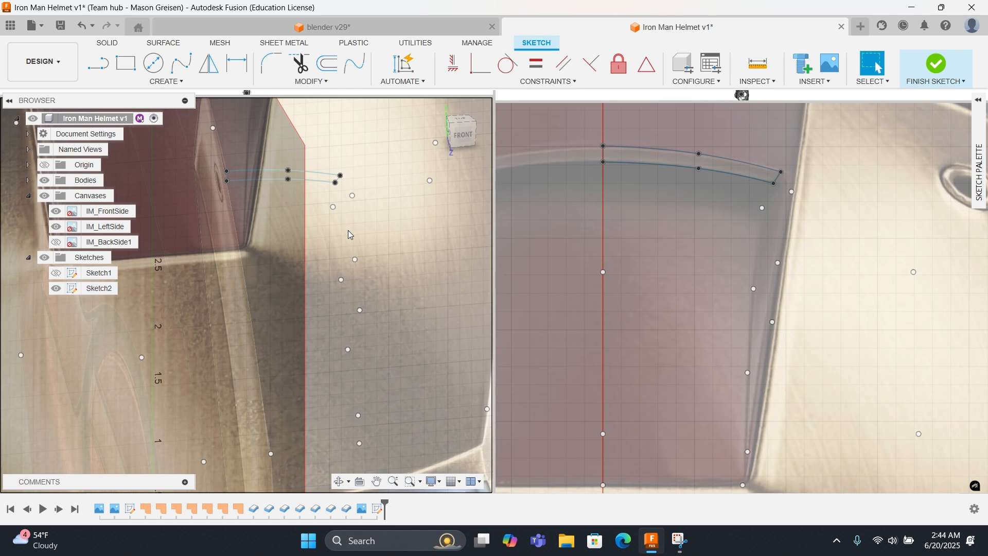
middle_click_drag(297, 208, 340, 123)
right_click(403, 226)
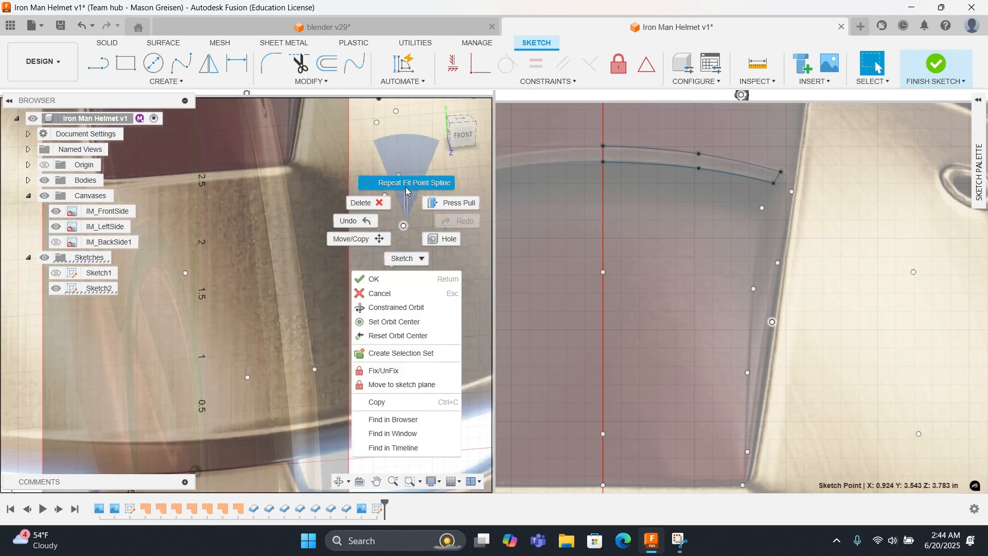
left_click(406, 186)
middle_click_drag(392, 163, 392, 195)
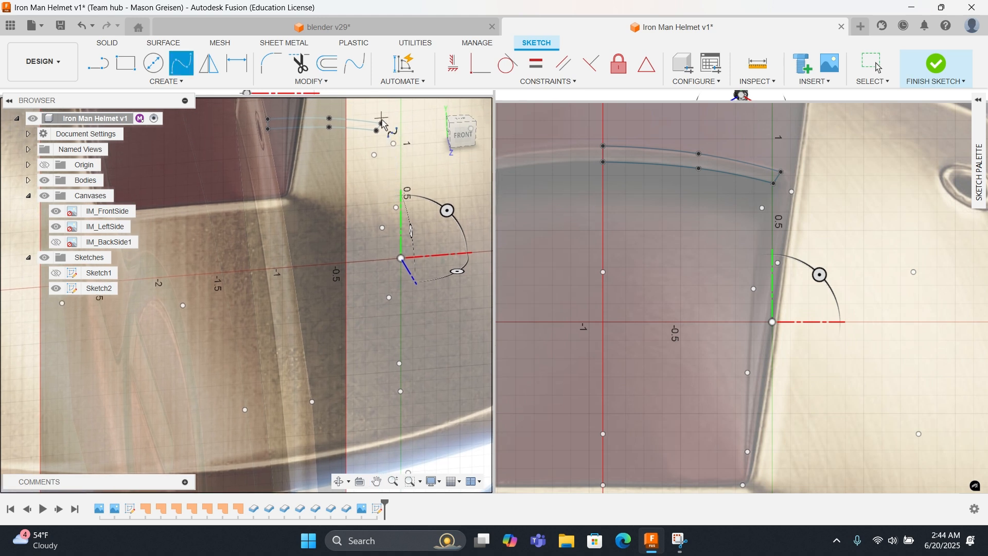
left_click(393, 144)
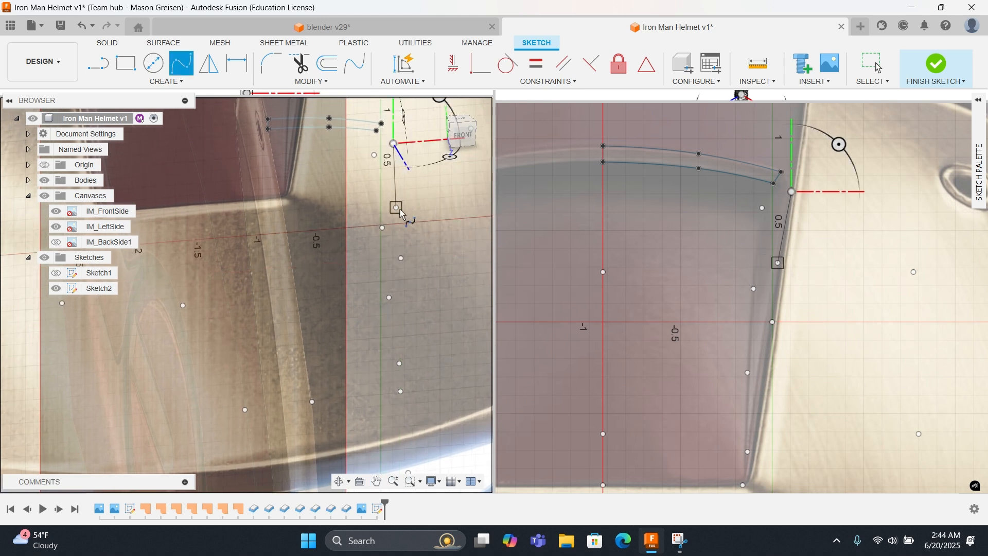
left_click(396, 207)
left_click(401, 259)
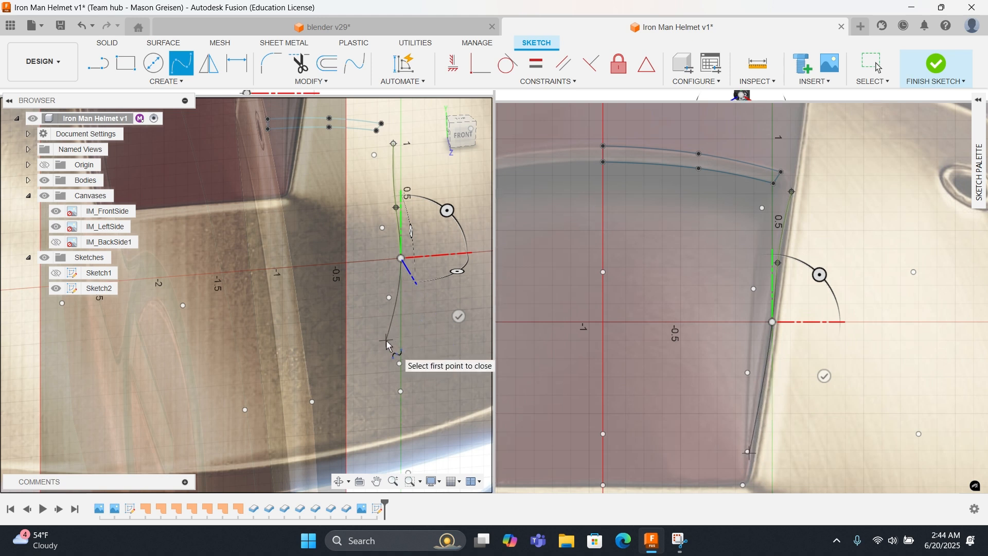
left_click(400, 364)
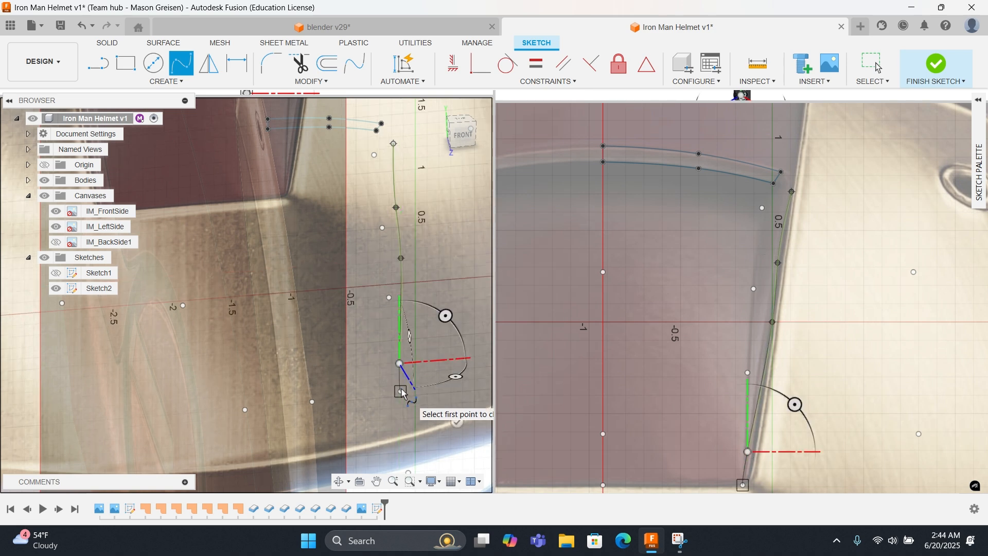
right_click(403, 394)
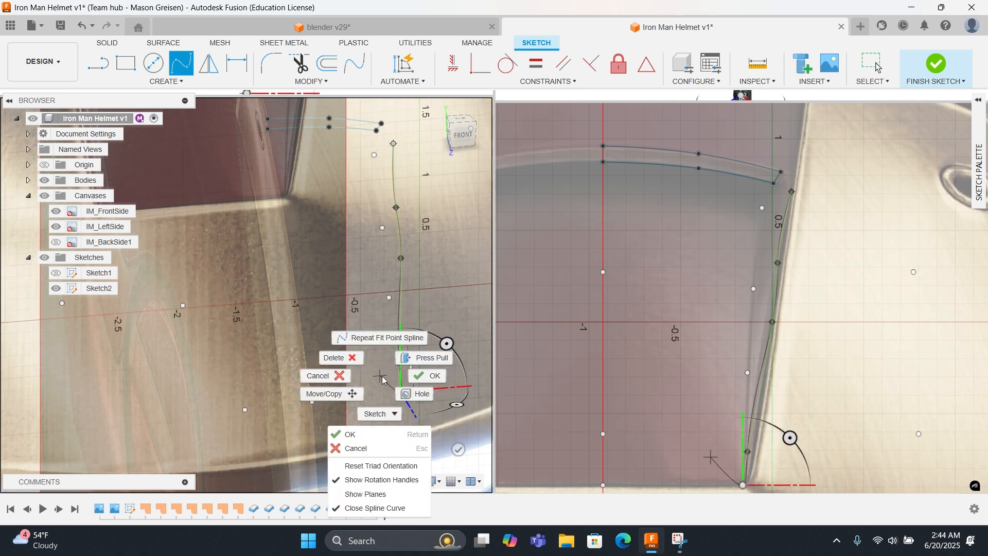
left_click(420, 379)
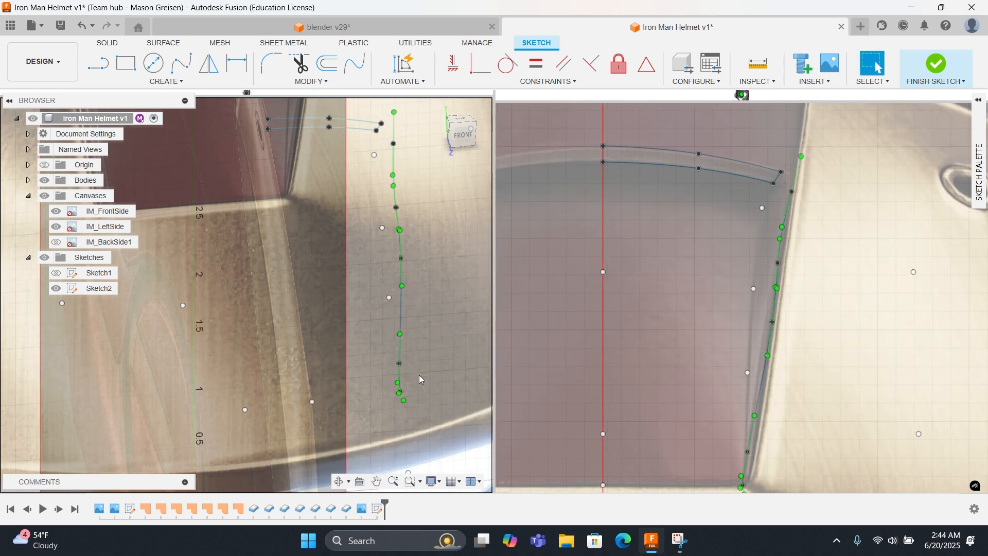
left_click(710, 438)
Step: Draw the inner side edge of the forehead opening as a fit point spline through its three points to the shared bottom corner
middle_click_drag(685, 386, 660, 345)
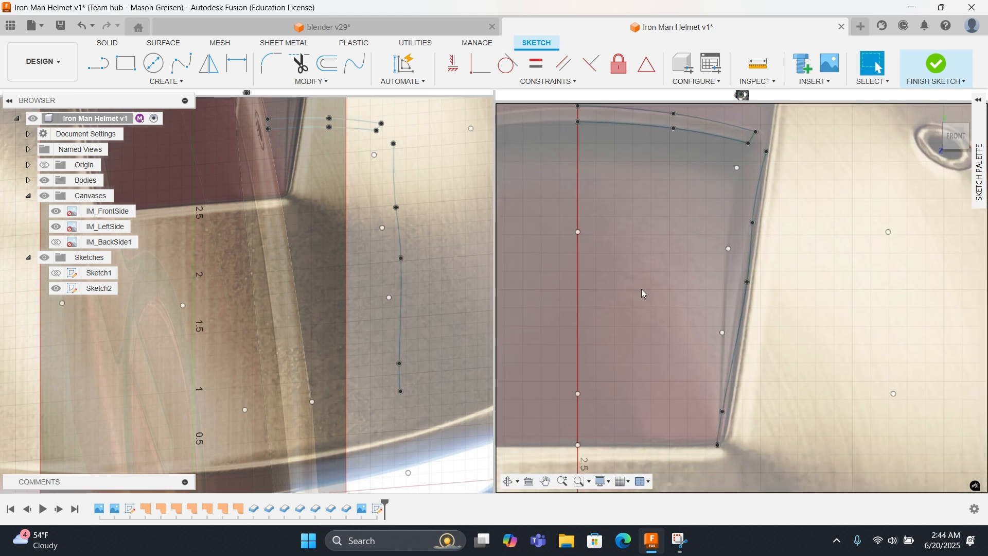
right_click(641, 289)
left_click(646, 252)
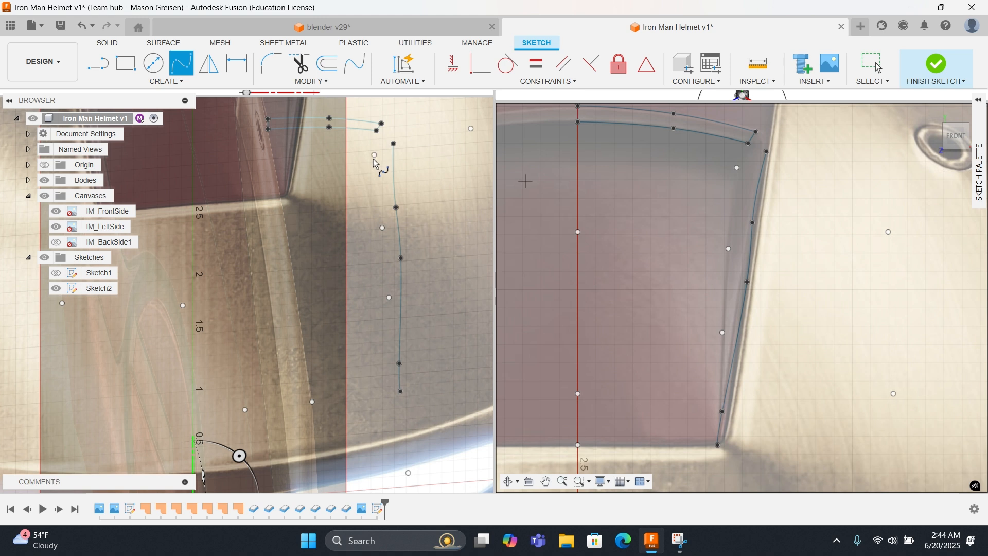
right_click(363, 228)
left_click(365, 194)
left_click(383, 228)
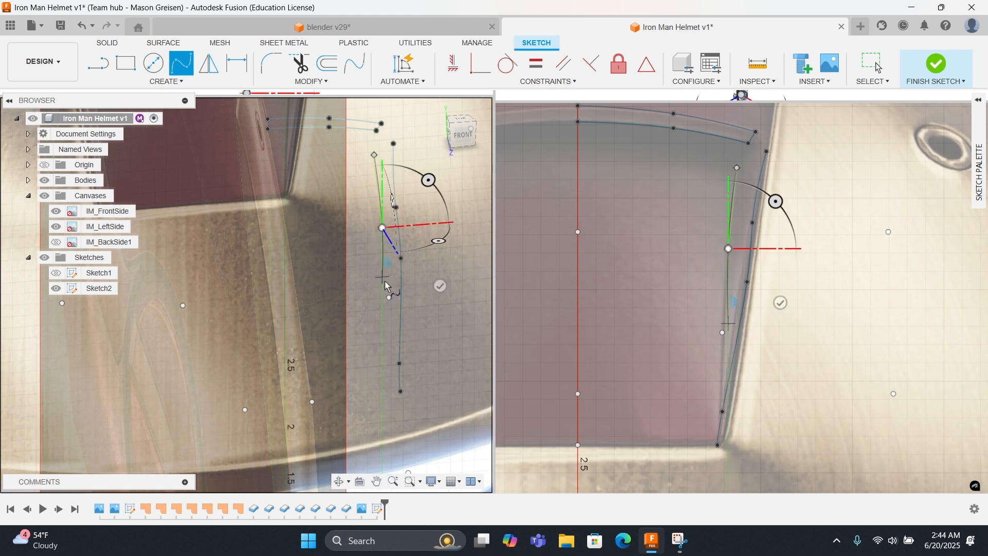
left_click(389, 297)
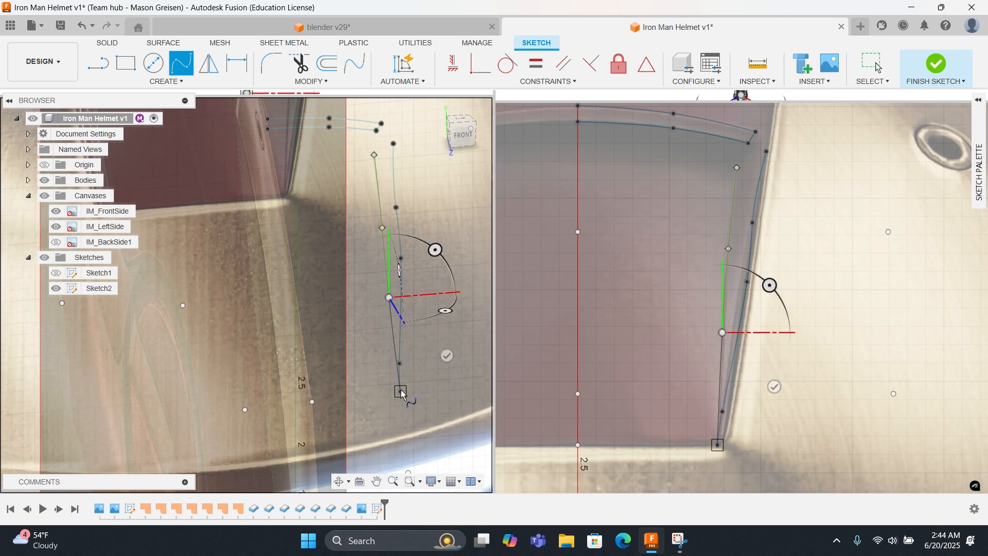
right_click(414, 337)
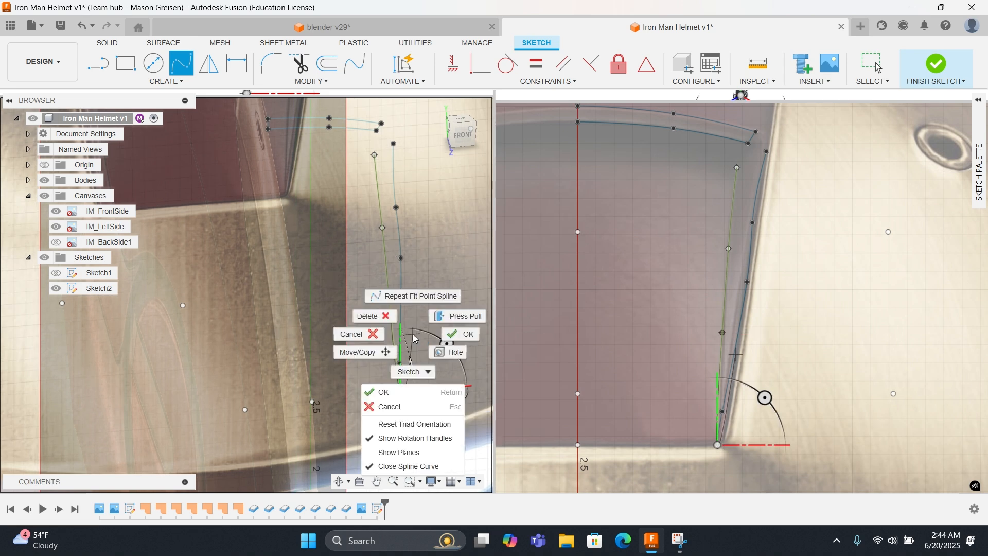
left_click(467, 332)
Step: Connect the top strip's lower and upper outer corners to the tops of the inner and outer side splines with short fit point splines
right_click(419, 234)
left_click(419, 191)
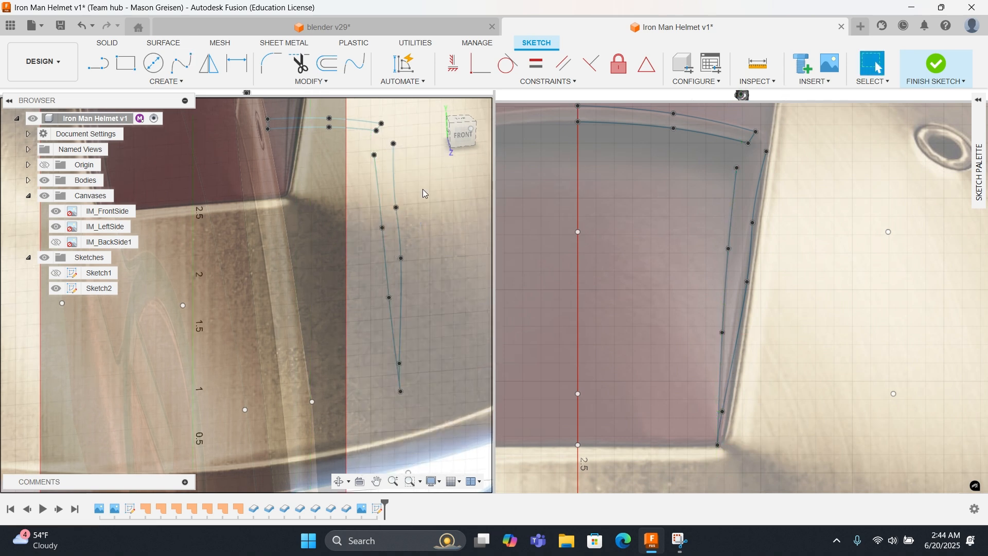
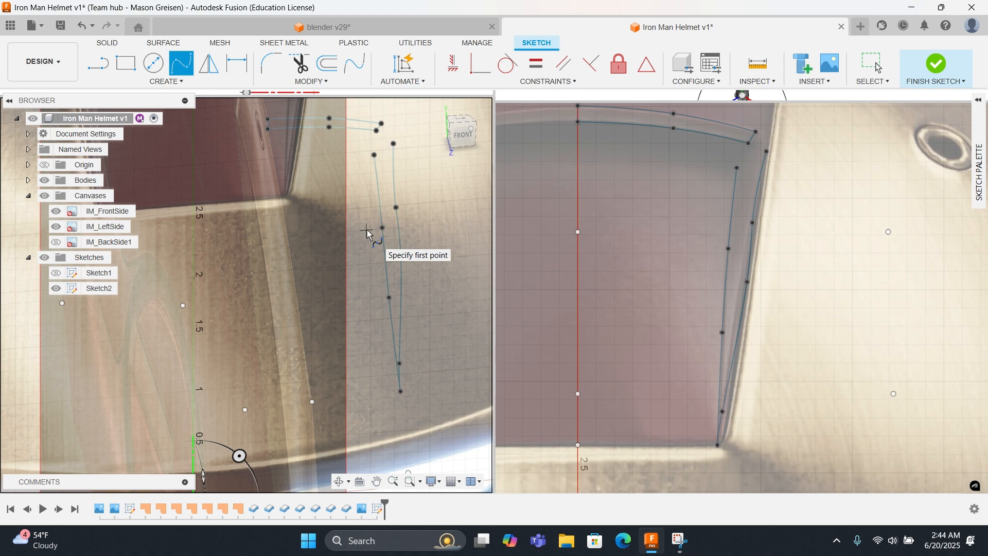
left_click(376, 131)
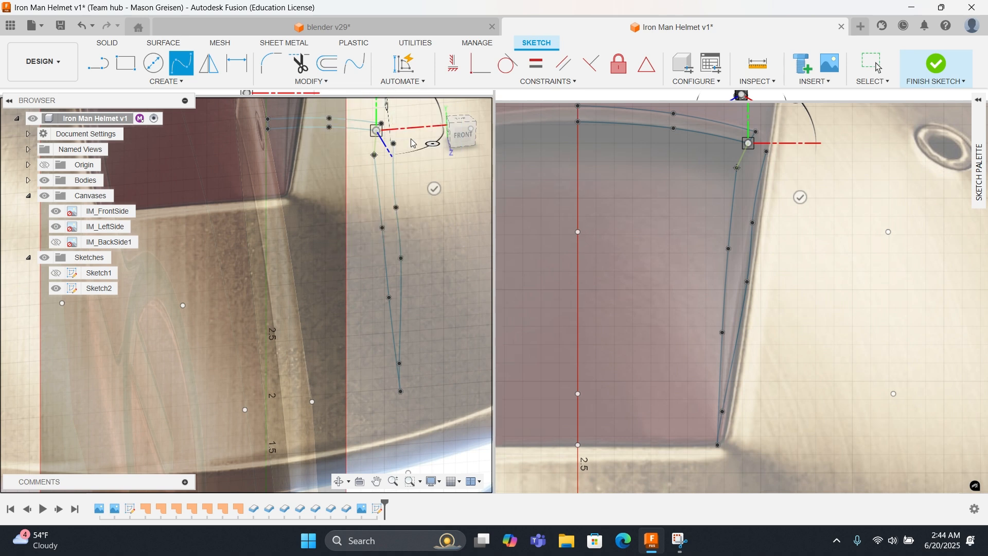
right_click(412, 143)
left_click(413, 101)
left_click(394, 144)
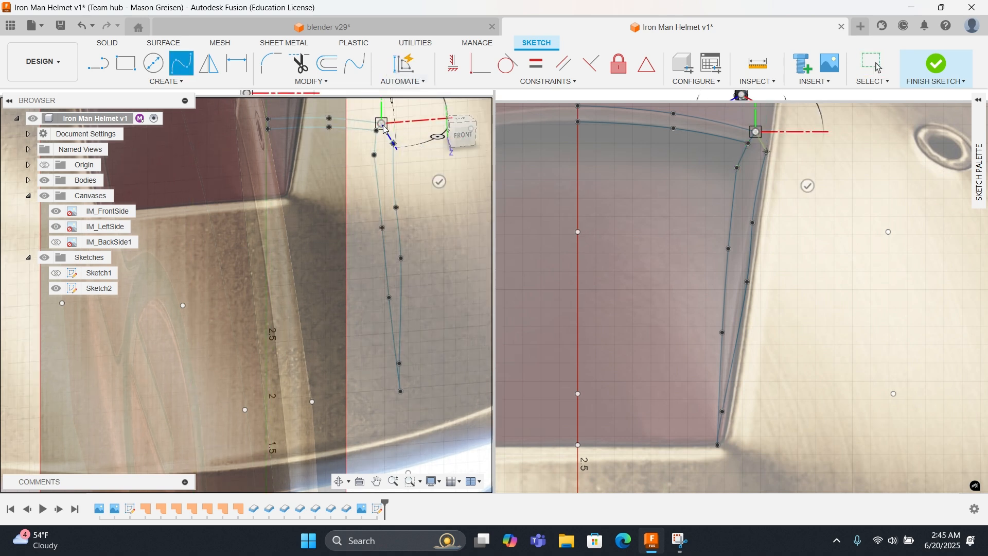
right_click(385, 128)
left_click(432, 125)
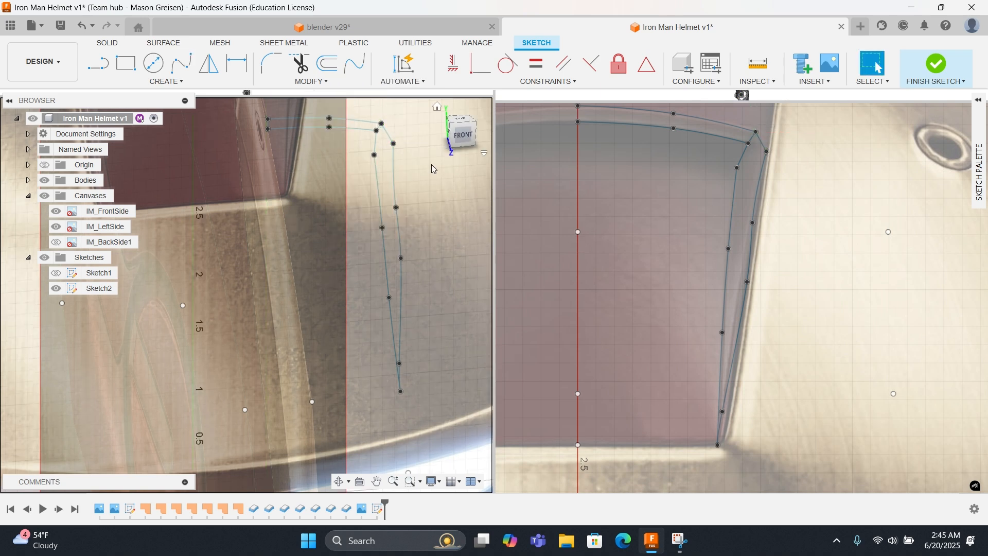
Step: Draw a fit point spline along the forehead opening's bottom edge between the outer bottom corner and the centreline point
middle_click_drag(410, 241, 416, 225, "shift")
right_click(416, 225)
left_click(419, 183)
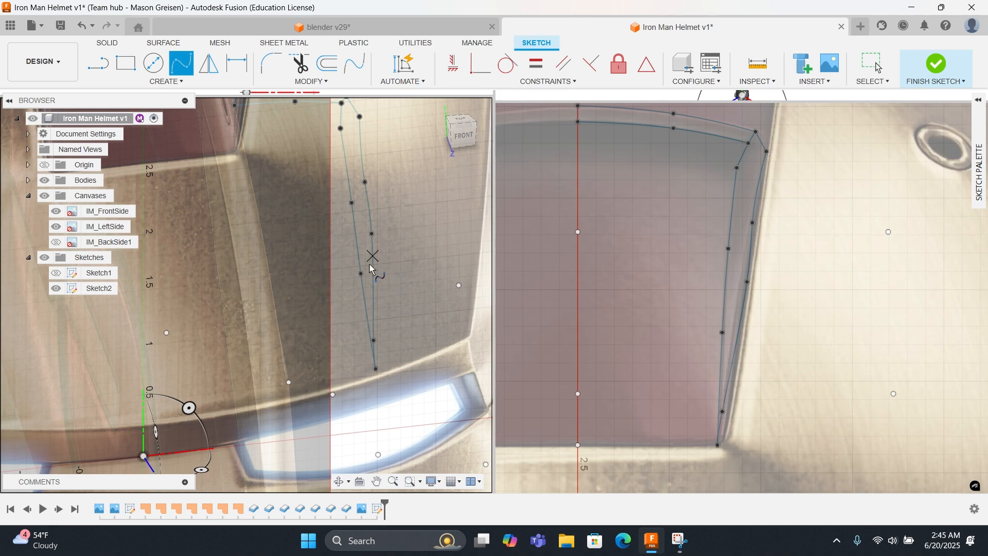
middle_click(452, 255, "shift")
middle_click(451, 255)
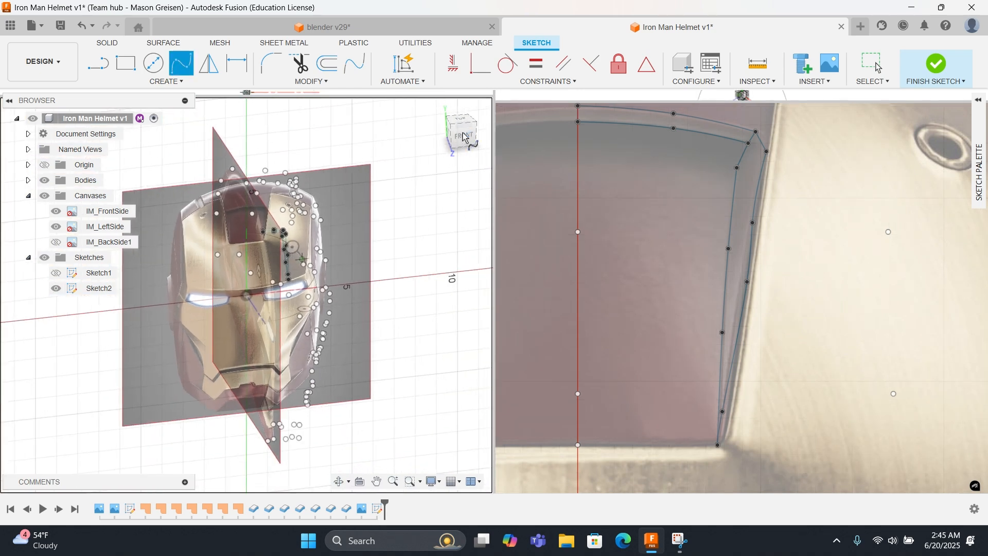
left_click(461, 125)
middle_click_drag(400, 204, 204, 283, "shift")
scroll(204, 283, "up", 5)
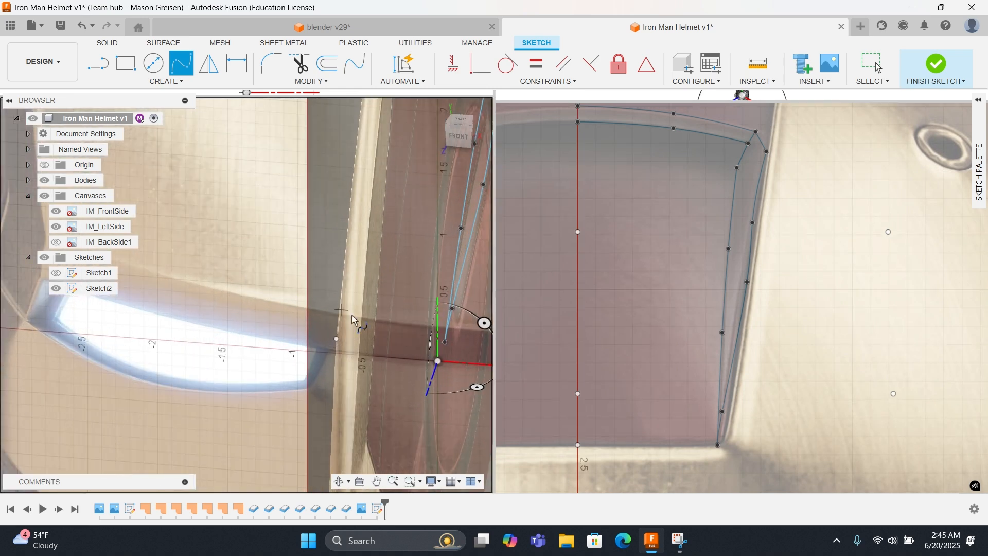
scroll(396, 303, "up", 3)
left_click(409, 291)
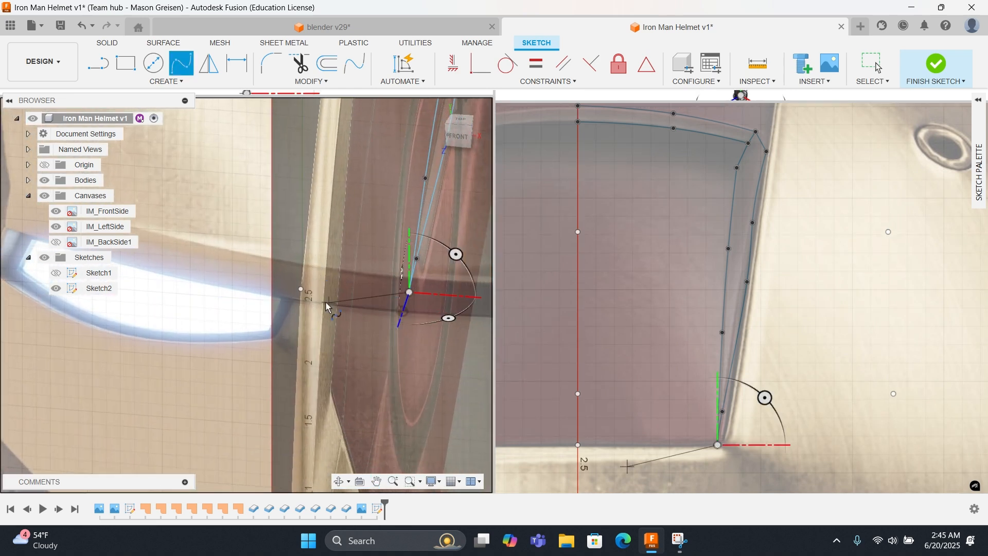
right_click(318, 280)
left_click(361, 279)
mouse_move(338, 258)
middle_mouse_down()
mouse_move(334, 358)
mouse_move(305, 346)
middle_mouse_up()
scroll(331, 352, "down", 5)
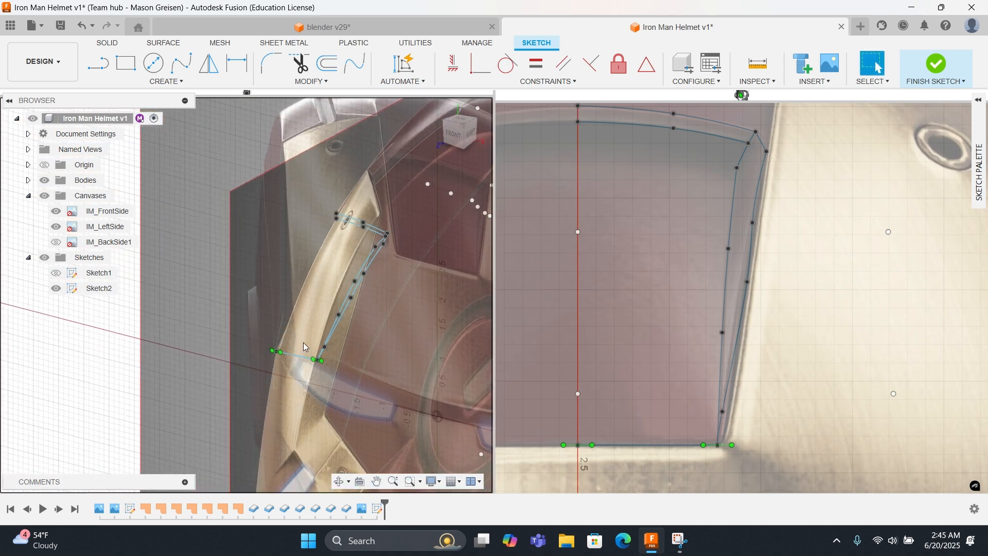
left_click(571, 403)
Step: Examine the splines and the unconnected sketch points against the helmet canvases from the right and front
middle_click_drag(415, 278, 214, 280)
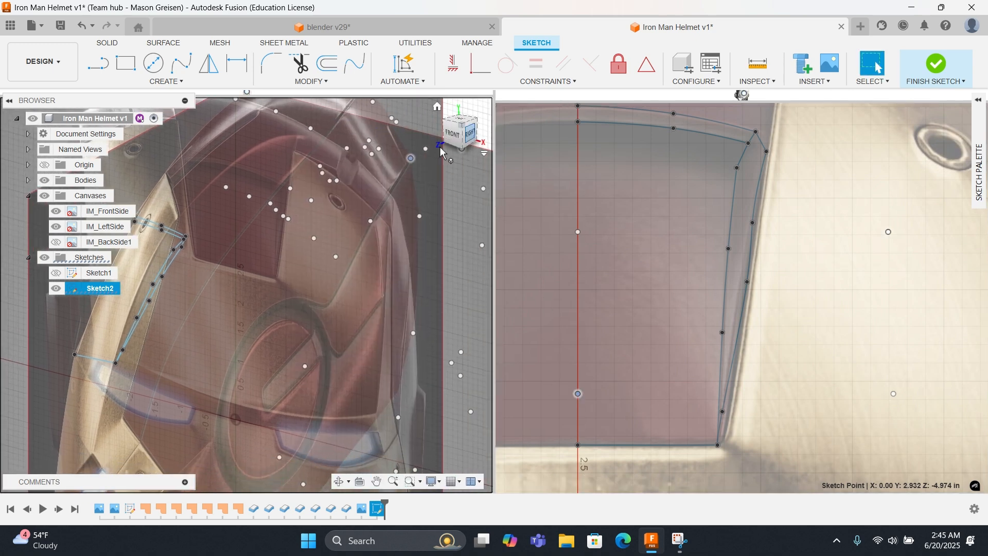
left_click(469, 134)
scroll(332, 255, "down", 3)
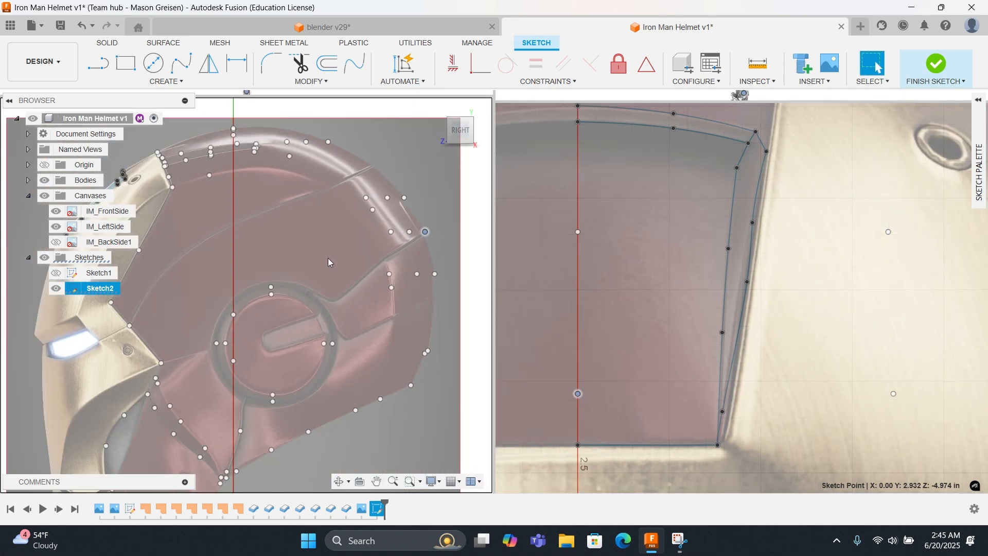
scroll(329, 258, "down", 1)
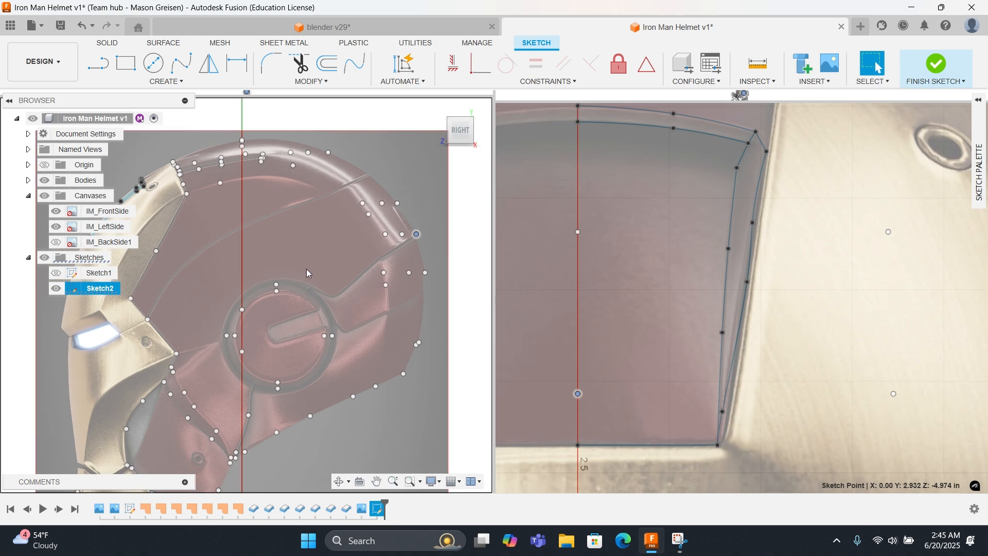
middle_click_drag(306, 269, 386, 284)
left_click(447, 131)
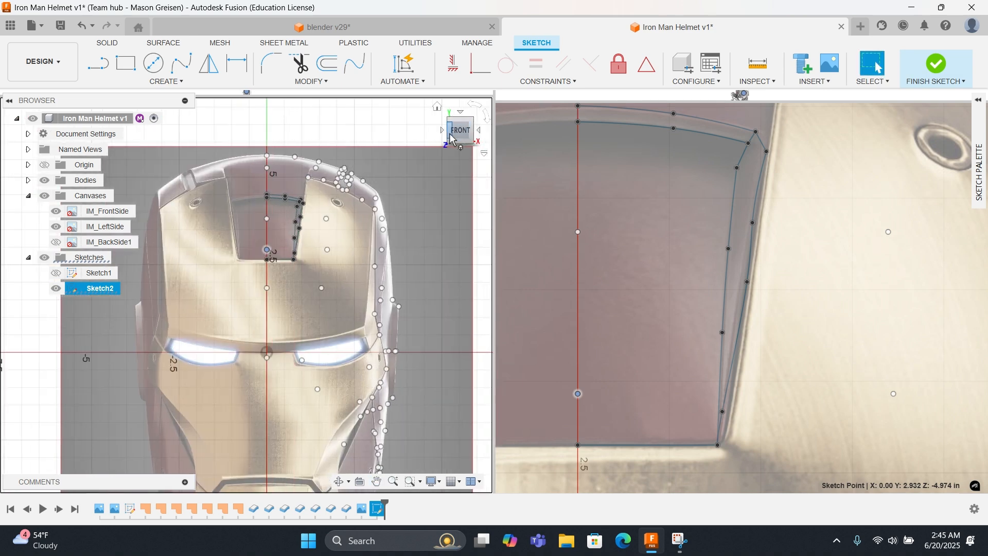
Step: Try to draw the forehead opening's centreline edge as a fit point spline from the top strip through an intermediate point to the bottom centreline point
left_click(298, 261)
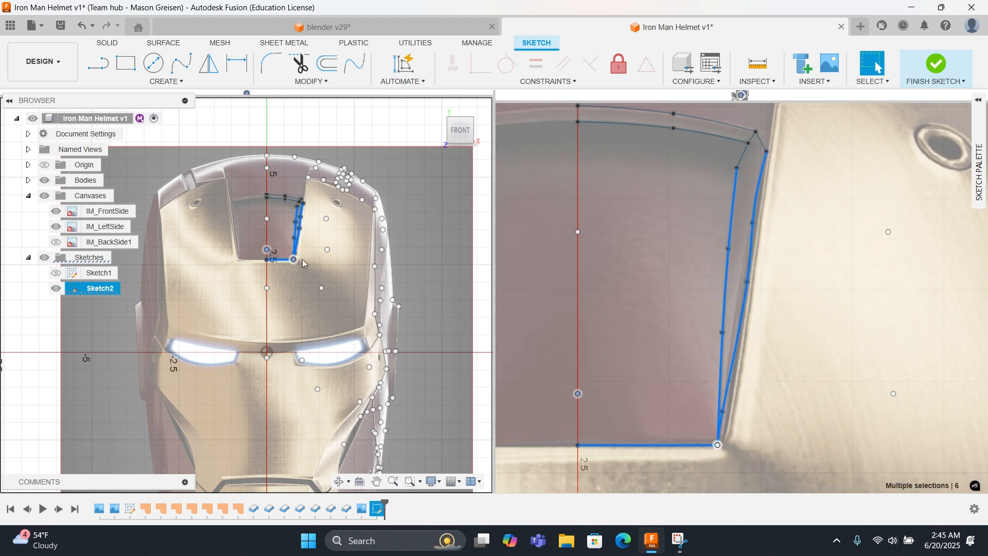
left_click(311, 265)
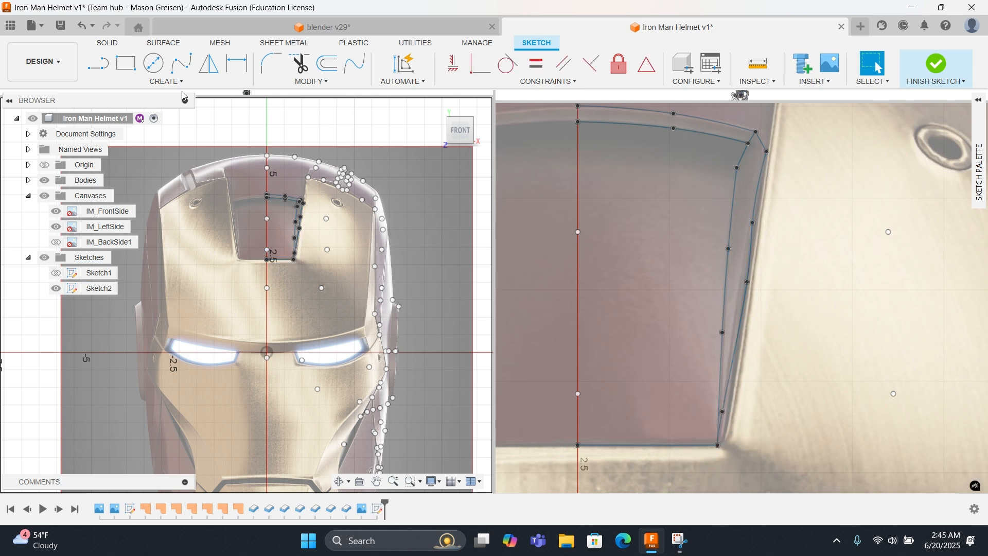
left_click(181, 62)
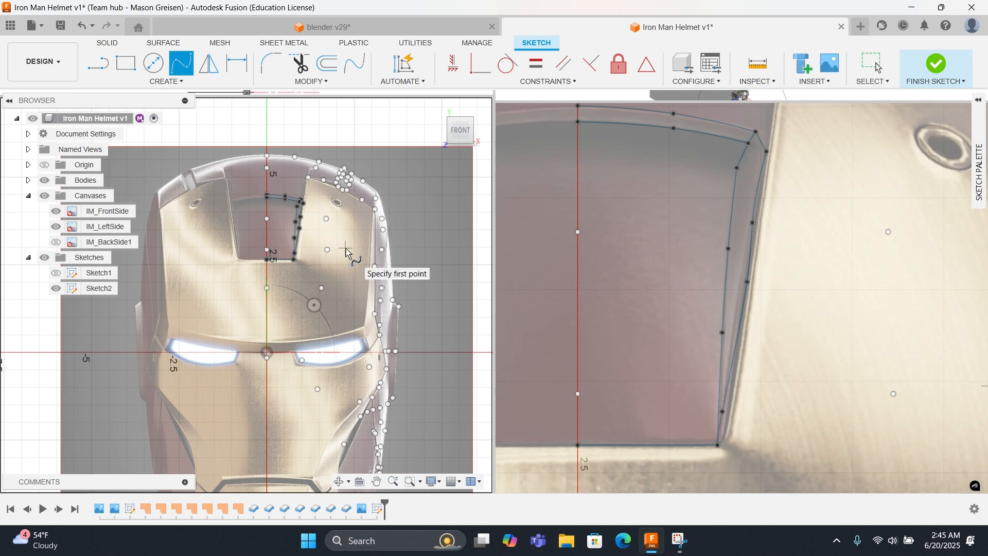
key("Escape")
middle_click_drag(344, 248, 341, 248, "shift")
scroll(292, 248, "up", 5)
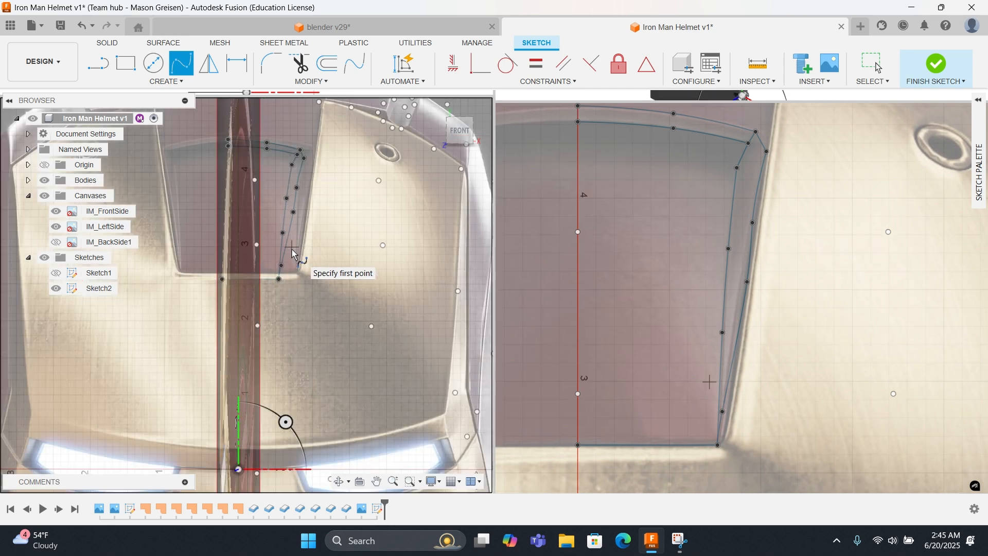
scroll(292, 252, "up", 2)
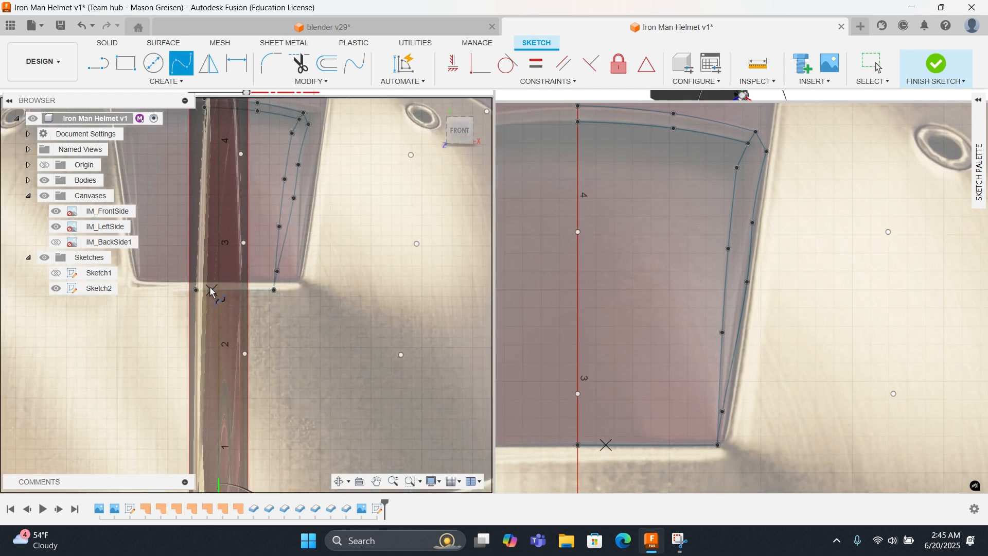
middle_click_drag(310, 254, 433, 280)
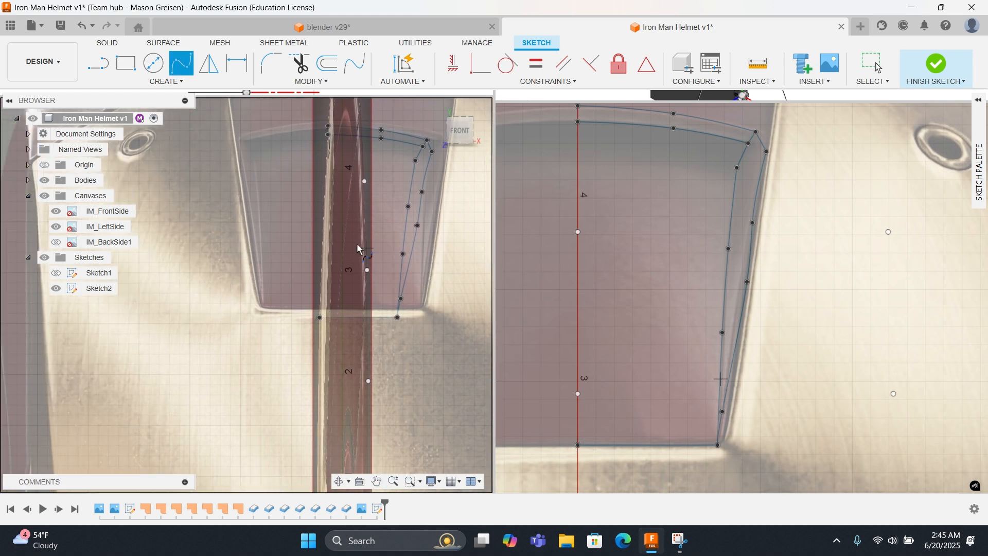
left_click(328, 134)
left_click(364, 181)
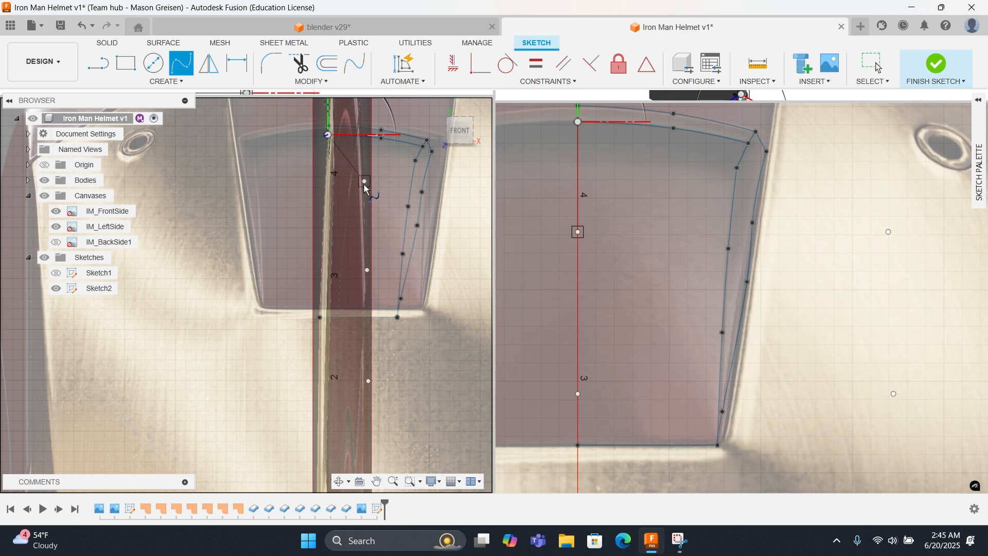
left_click(320, 315)
right_click(395, 236)
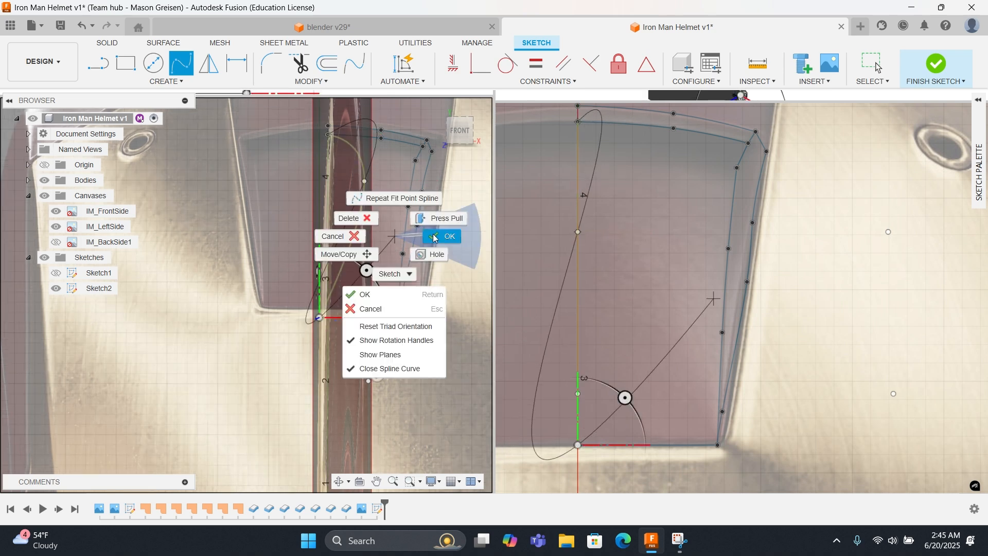
left_click(413, 240)
mouse_move(403, 243)
middle_mouse_down("shift")
mouse_move(378, 276)
mouse_move(447, 247)
middle_mouse_up("shift")
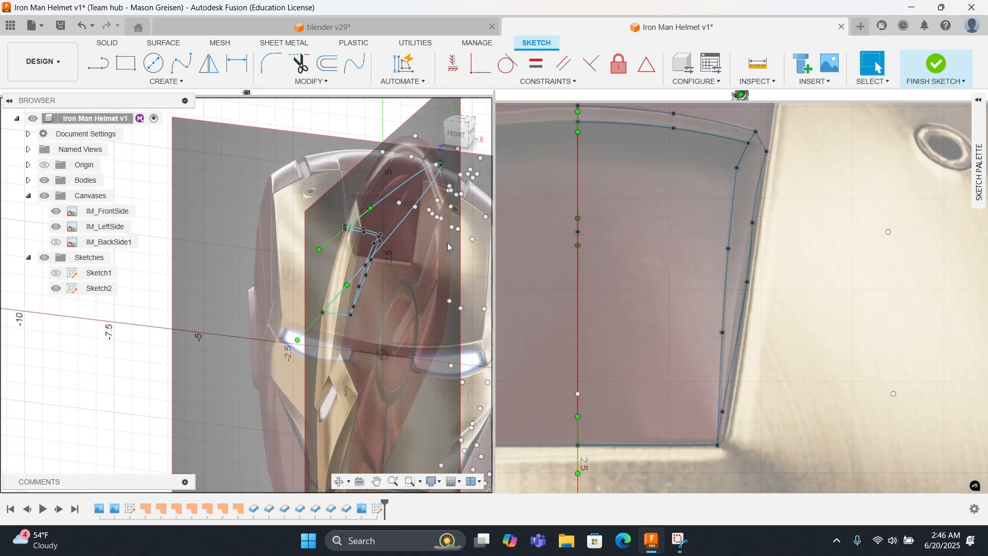
Step: Draw a two-point fit point spline on the centreline from the top strip's lower centre point to the opening's bottom centreline point
right_click(374, 243)
left_click(386, 207)
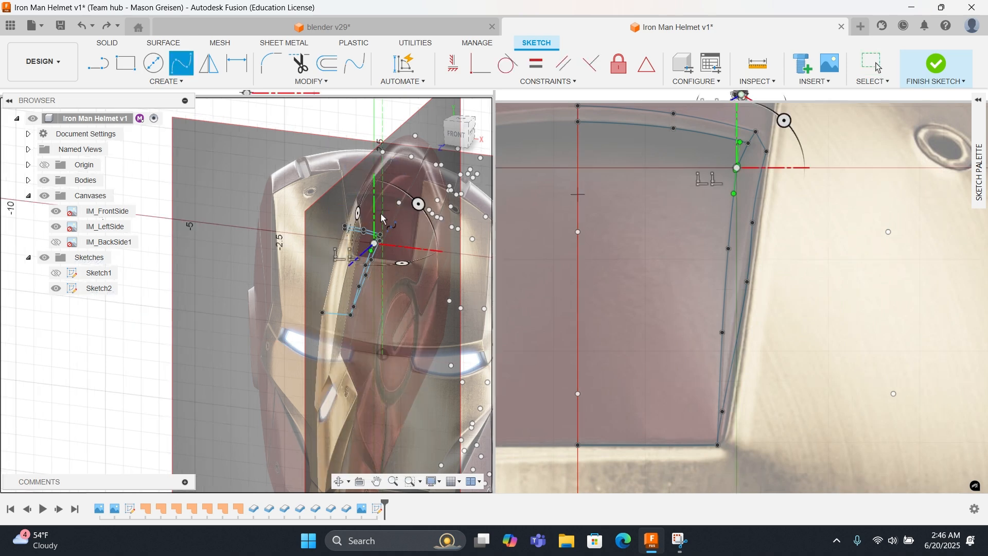
left_click(345, 227)
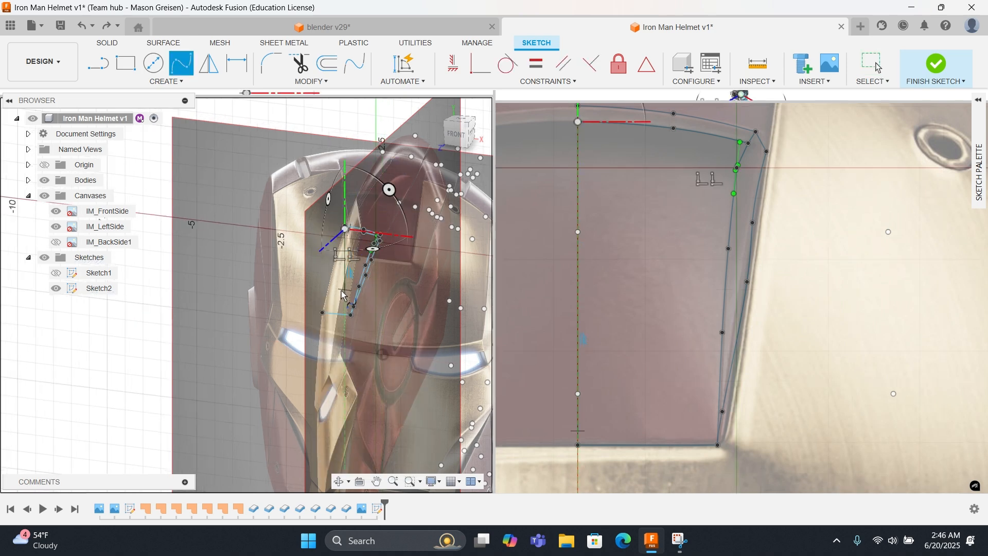
right_click(323, 313)
left_click(284, 362)
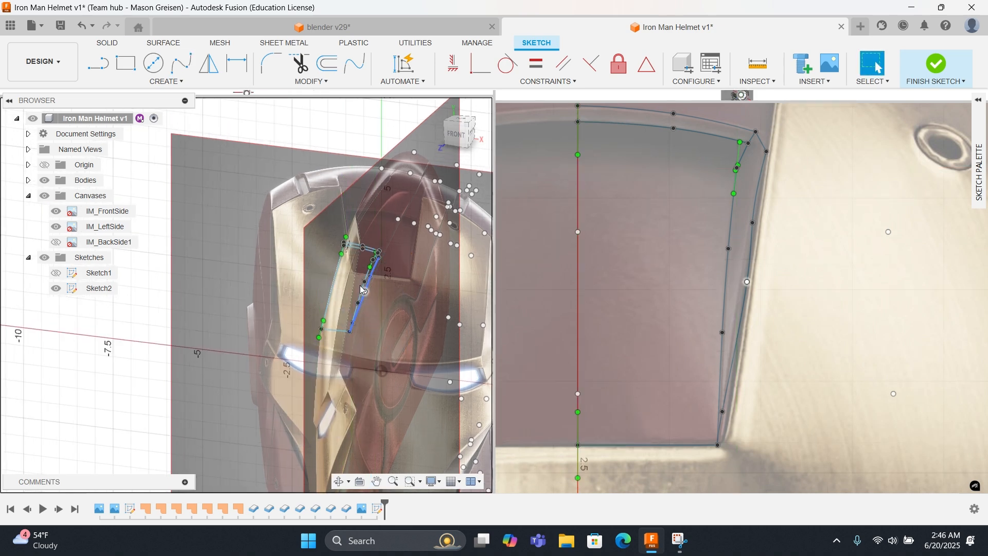
Step: Examine the two unconnected centreline points inside the forehead opening and the sketch points above it against the canvases
left_click(577, 232)
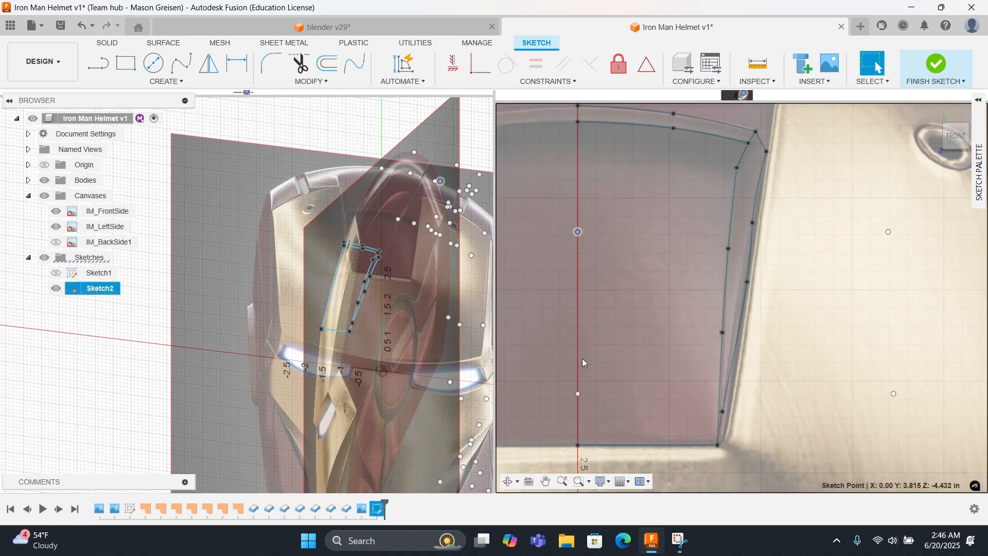
left_click(579, 392)
left_click(414, 292)
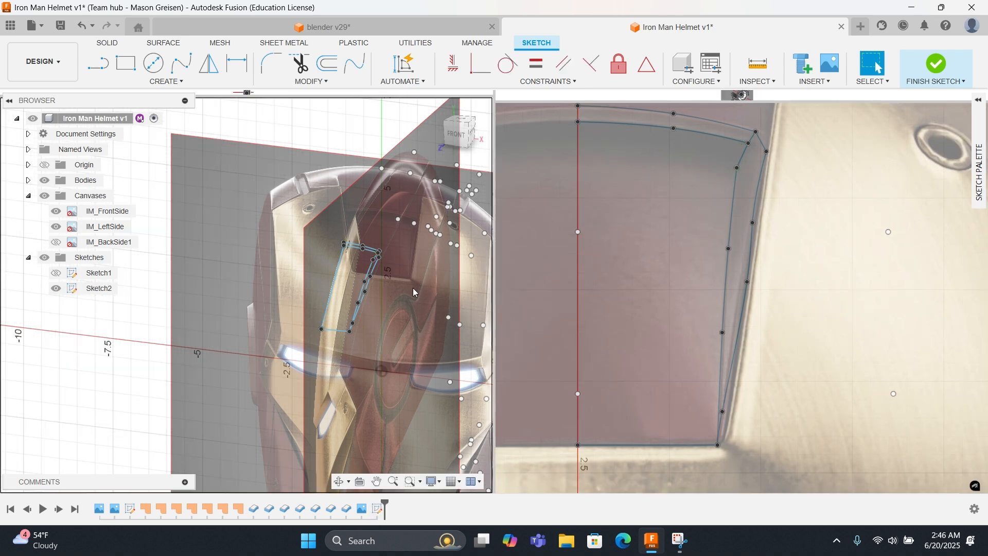
scroll(526, 252, "down", 3)
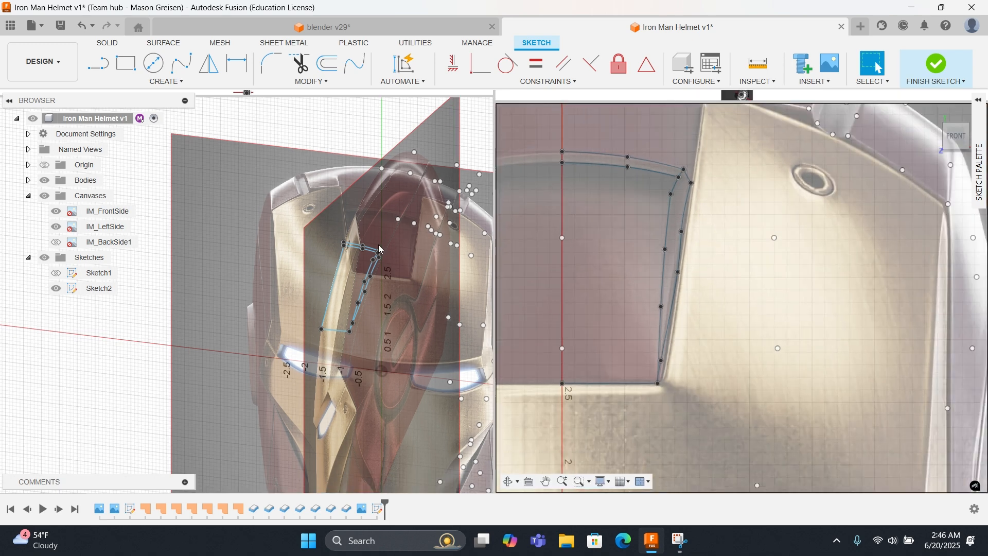
scroll(379, 245, "up", 3)
scroll(381, 280, "up", 2)
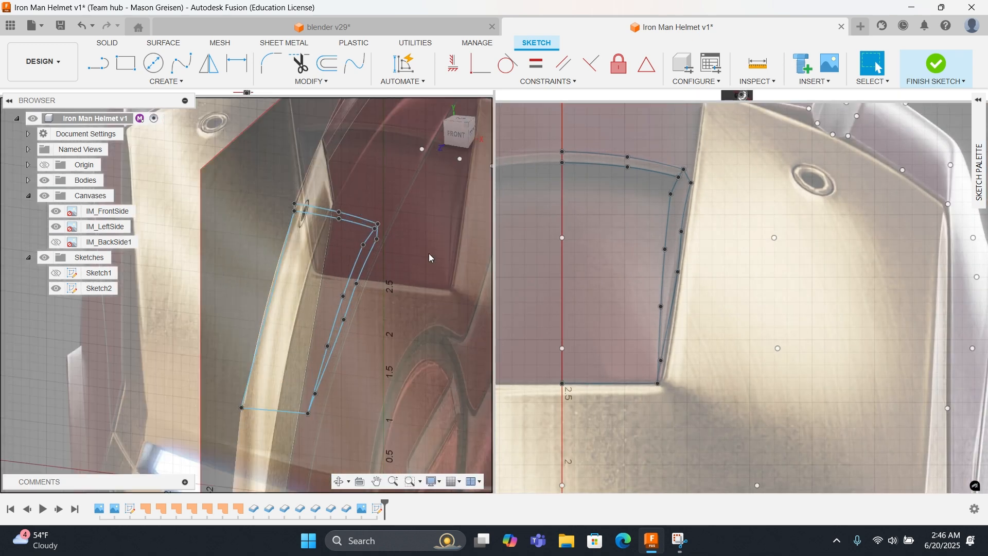
middle_click_drag(428, 253, 431, 270)
mouse_move(640, 179)
middle_mouse_down()
mouse_move(614, 295)
mouse_move(626, 313)
middle_mouse_up()
middle_click(352, 216)
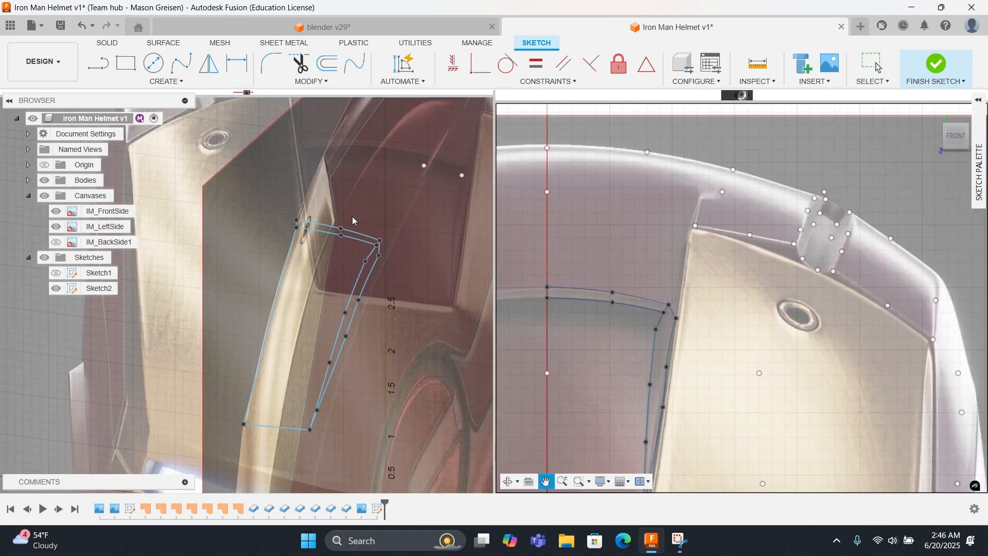
middle_click(353, 217)
middle_click_drag(369, 284, 294, 339)
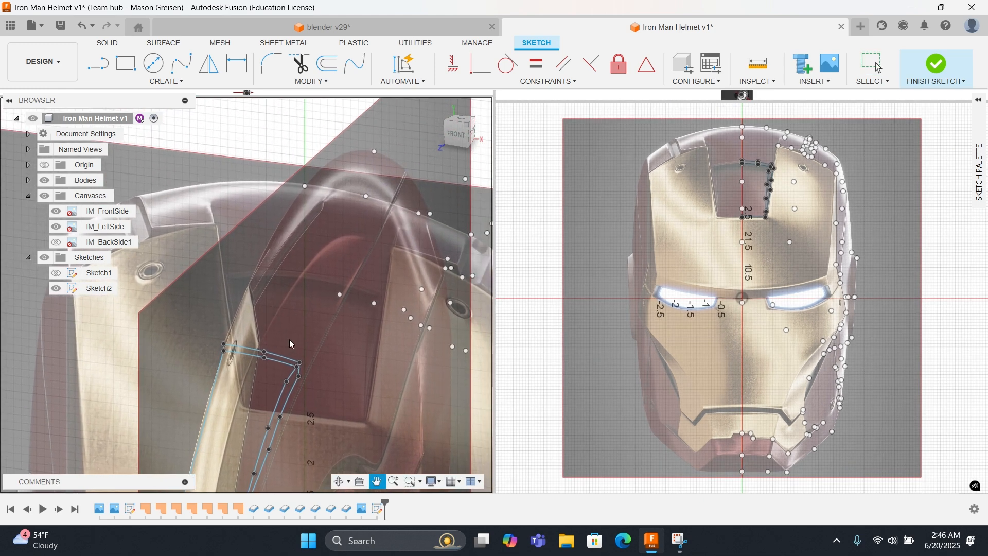
Step: Draw a fit point spline along the helmet's centreline from the top strip's upper centre point through the crown point to the next point behind it
right_click(310, 255)
left_click(307, 219)
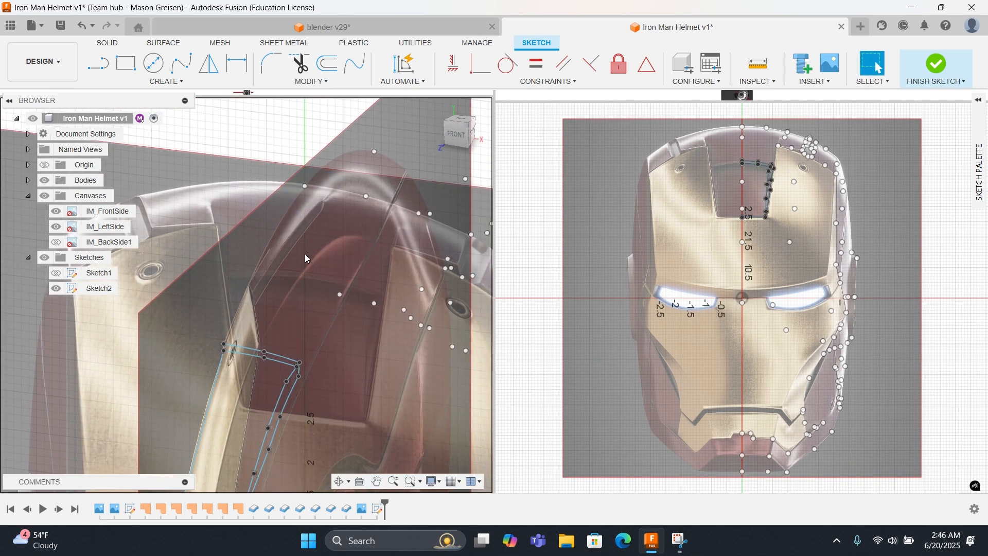
left_click(181, 63)
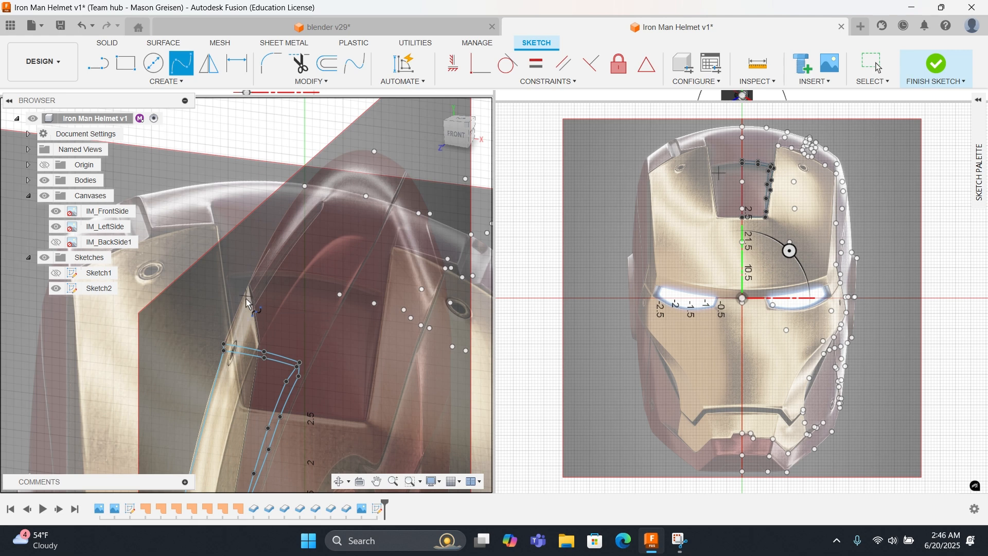
left_click(224, 344)
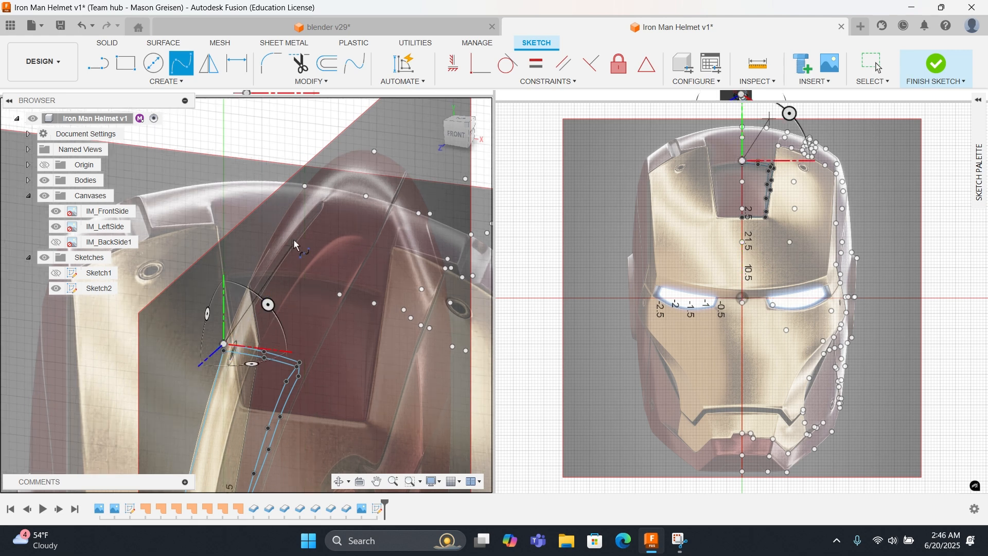
left_click(307, 187)
left_click(375, 151)
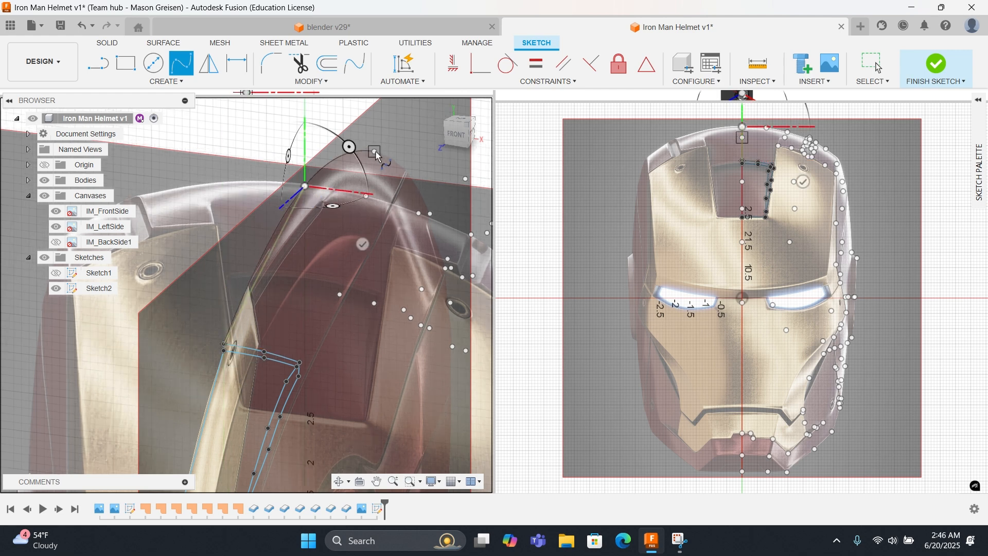
right_click(376, 152)
left_click(421, 151)
middle_click_drag(415, 153, 376, 205, "shift")
Step: Draw a fit point spline from the top strip's upper outer corner through the gold panel's inner top corner to the crown outline point
scroll(621, 258, "up", 5)
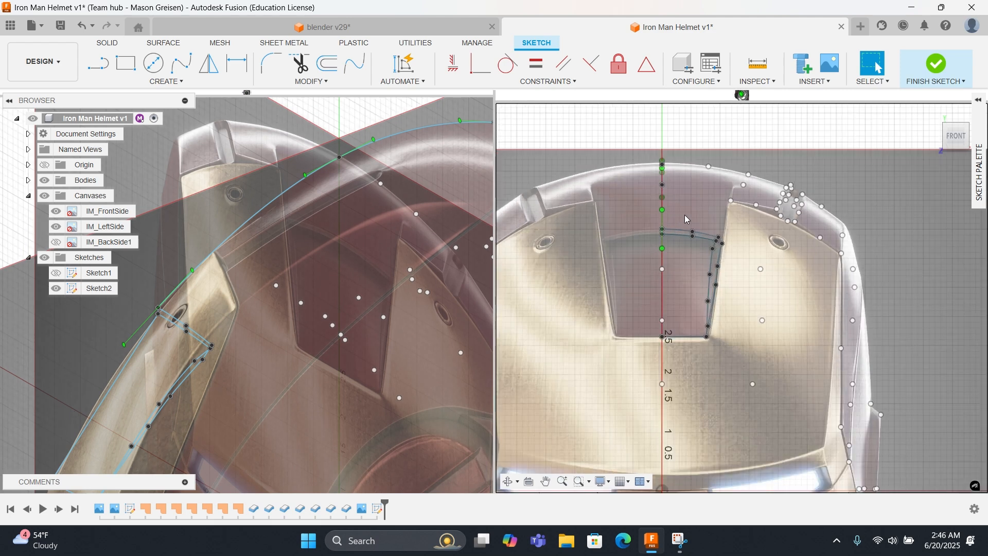
scroll(685, 214, "up", 5)
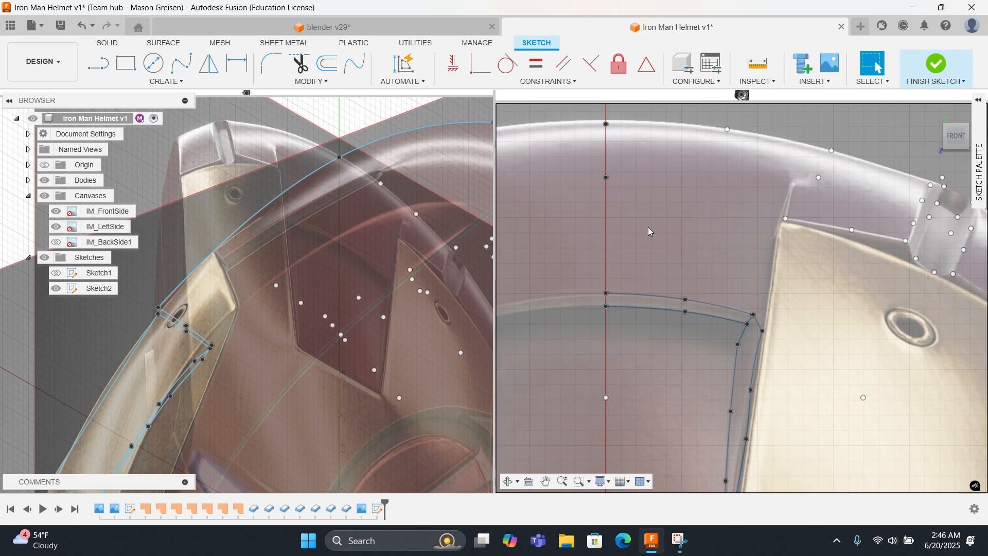
key("s")
mouse_move(404, 288)
middle_mouse_down()
mouse_move(320, 222)
mouse_move(334, 223)
mouse_move(281, 264)
middle_mouse_up()
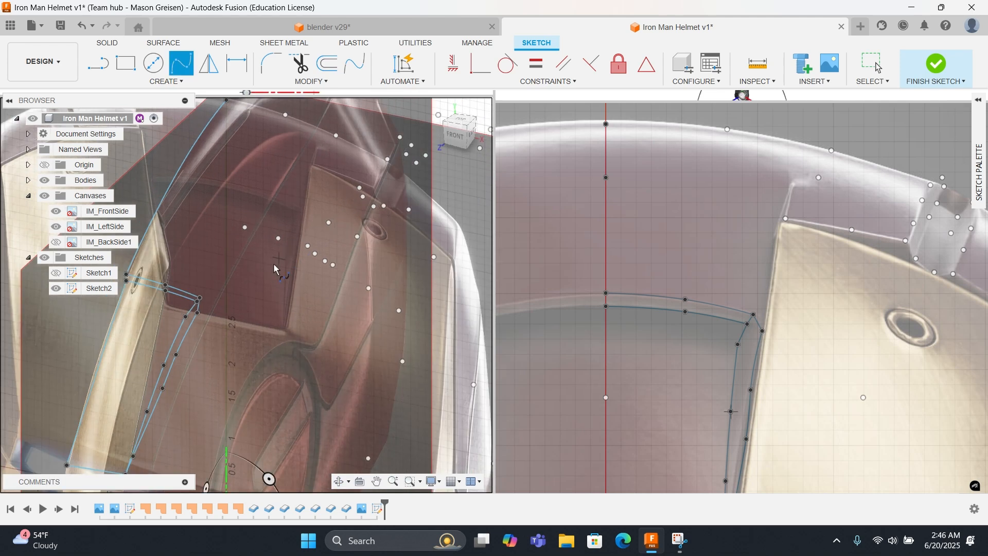
left_click(200, 299)
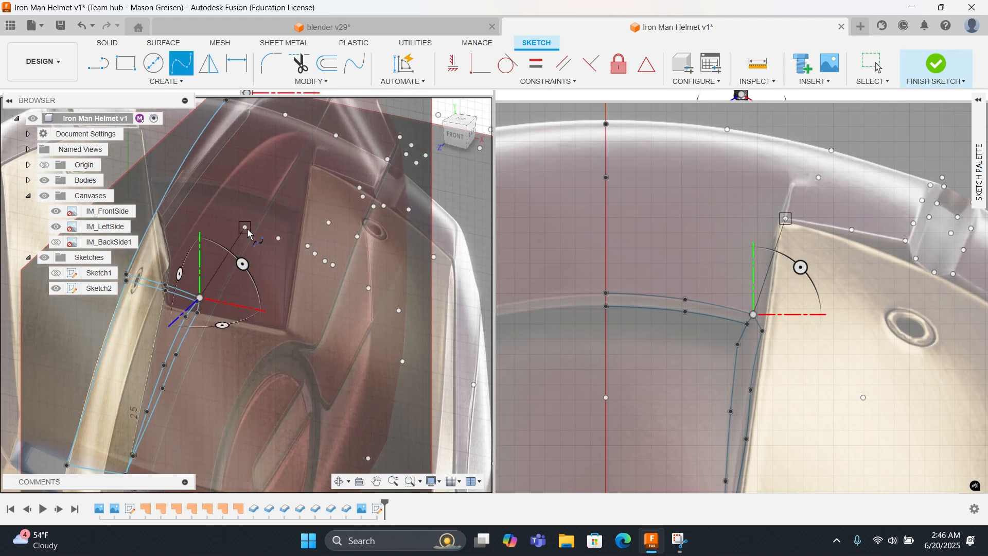
left_click(245, 227)
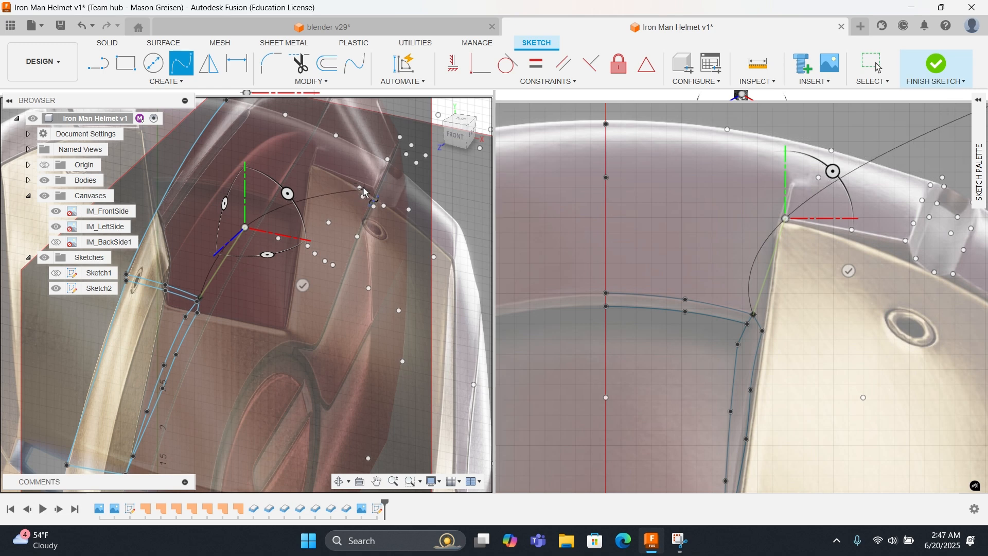
right_click(335, 138)
left_click(302, 197)
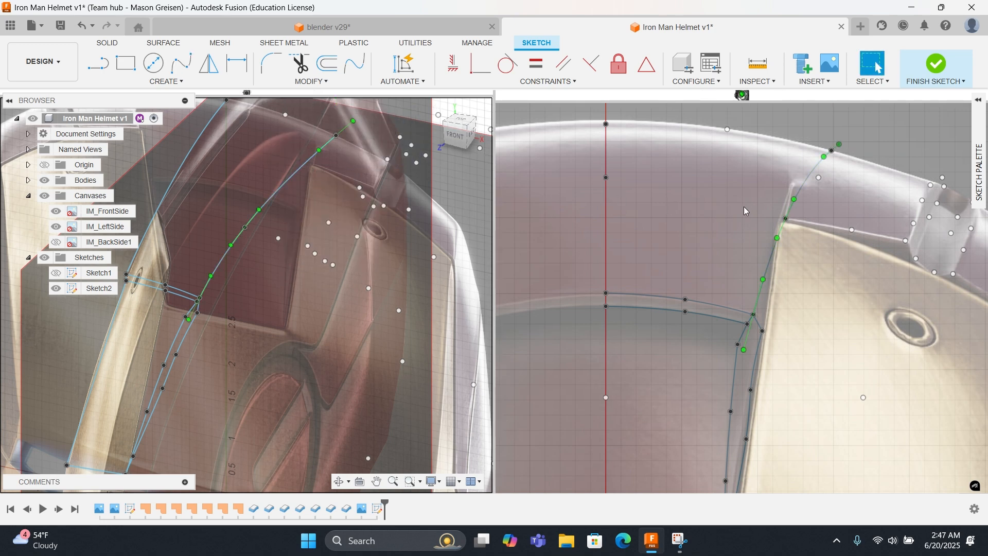
Step: Check where the unconnected sketch point beside the new side spline's upper end lies in the angled view
left_click(823, 182)
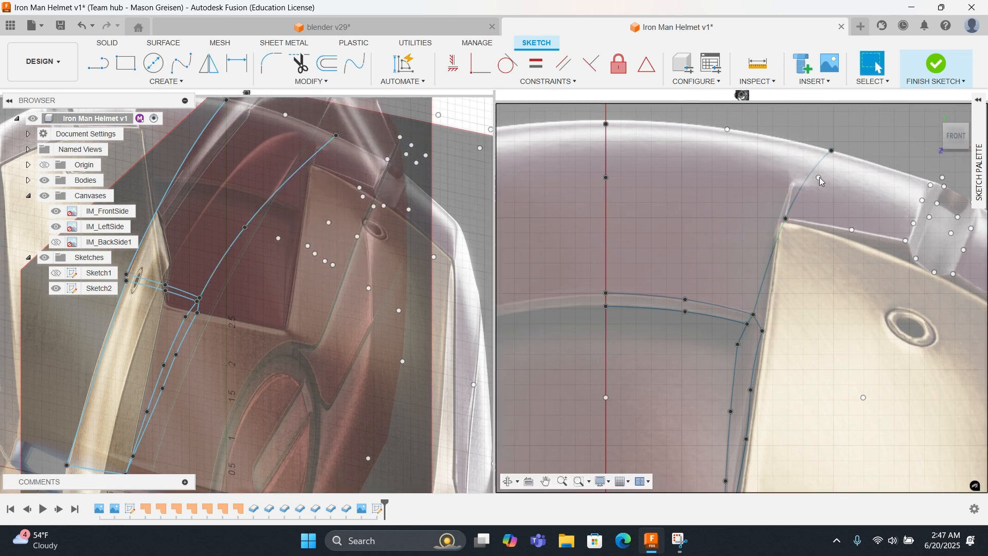
left_click(819, 178)
scroll(357, 222, "down", 5)
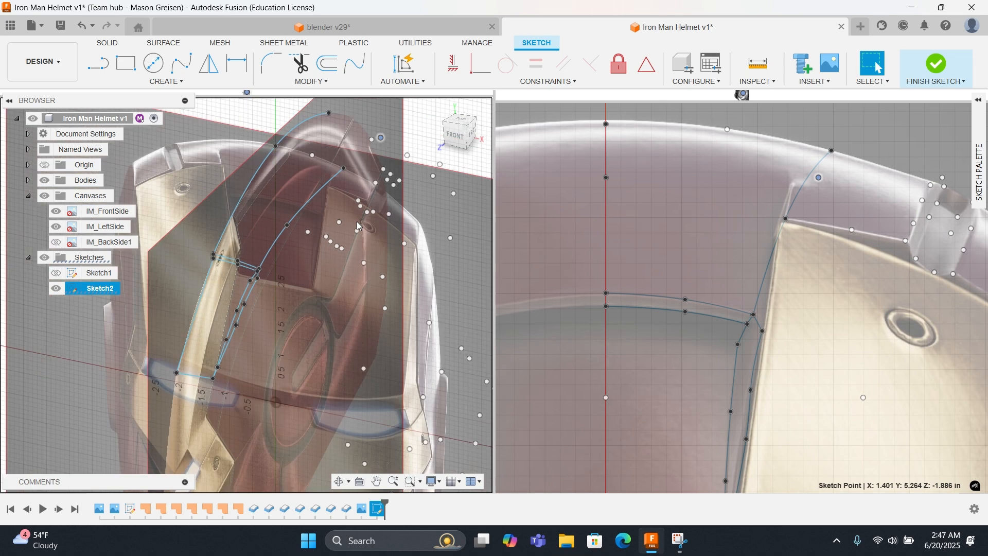
scroll(357, 221, "up", 3)
left_click(425, 190)
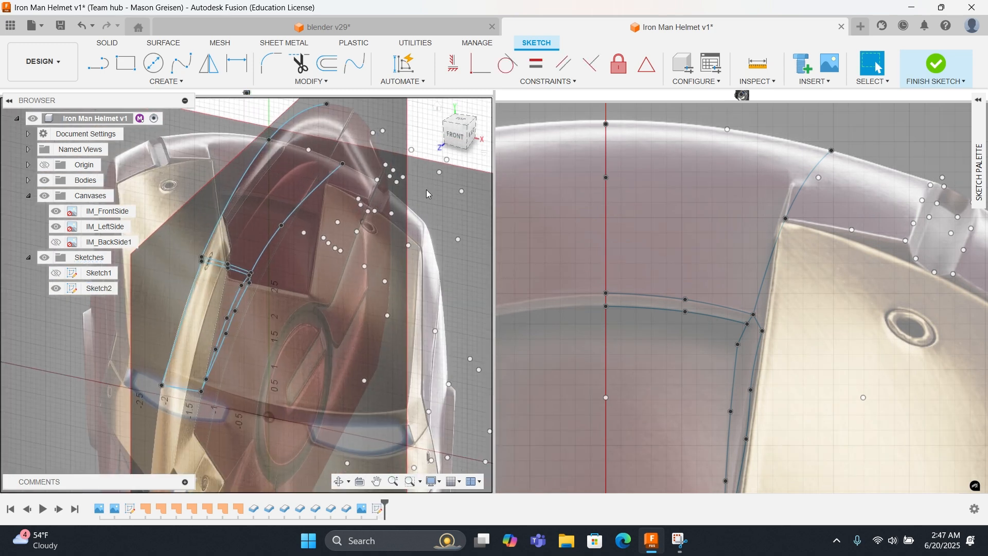
Step: Draw a fit point spline along the gold panel's top edge from its inner top corner through the middle point to the point beside the rim notch
right_click(424, 192)
left_click(419, 155)
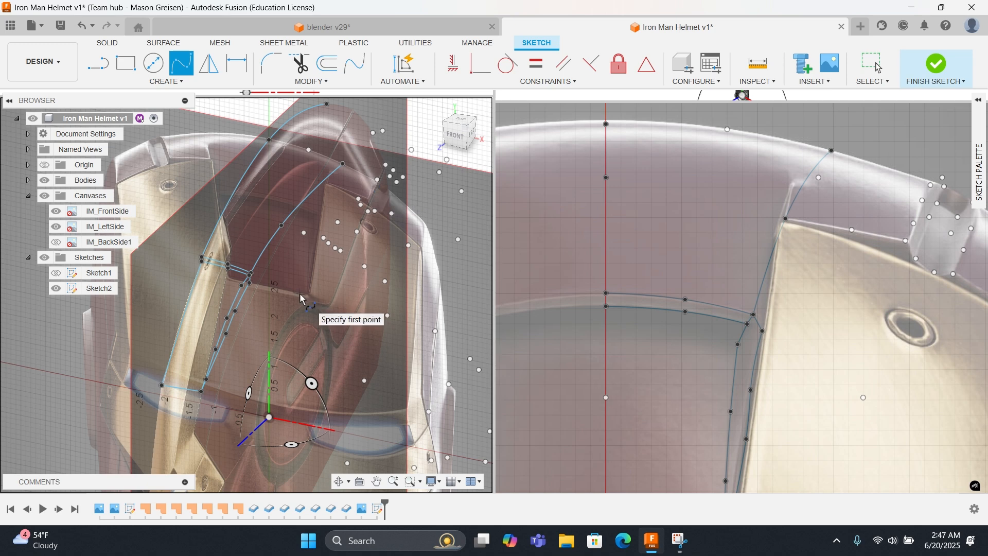
middle_click_drag(791, 268, 562, 242)
middle_click_drag(349, 272, 351, 257)
scroll(355, 254, "down", 6)
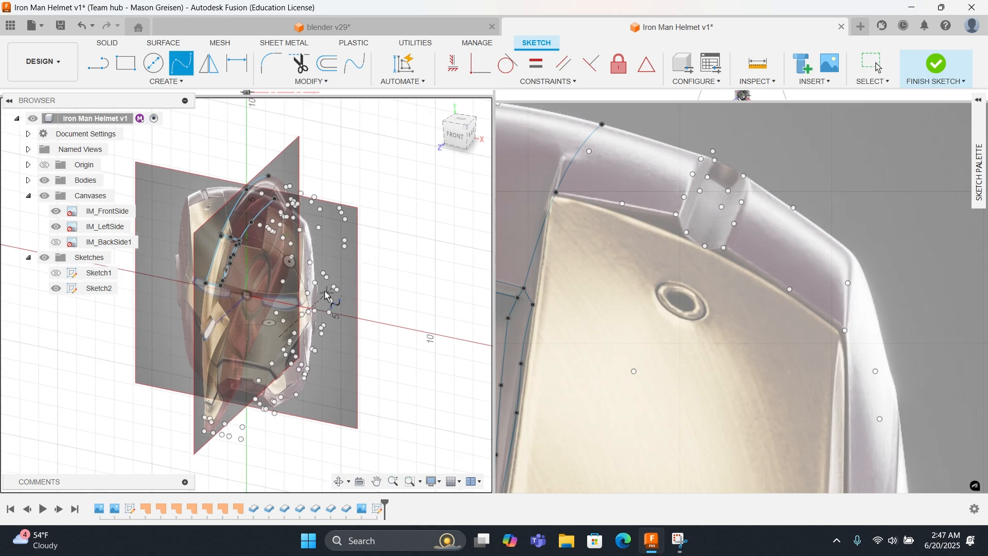
scroll(327, 288, "up", 5)
middle_click_drag(303, 301, 245, 307)
scroll(246, 279, "up", 6)
left_click(460, 137)
middle_click_drag(304, 276, 269, 383, "shift")
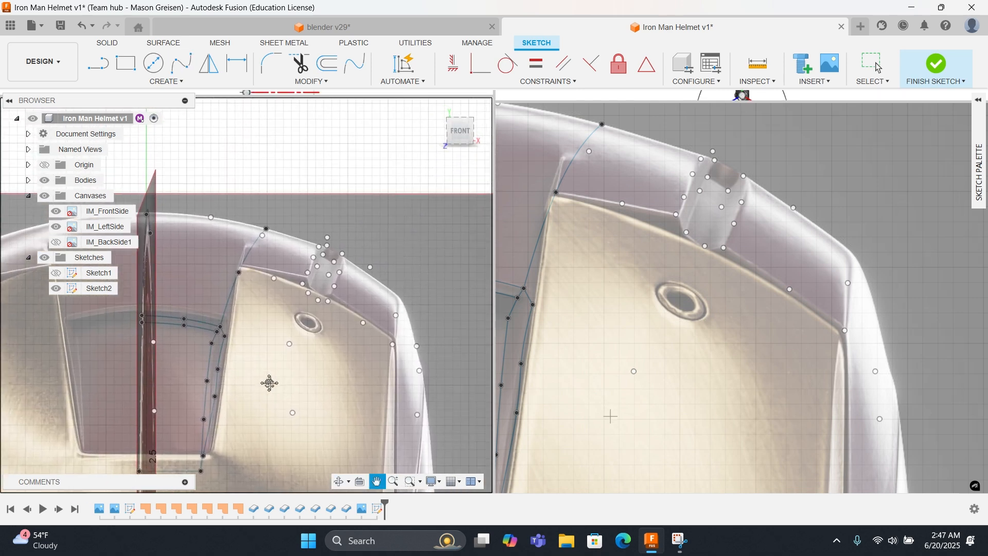
left_click(238, 273)
left_click(271, 278)
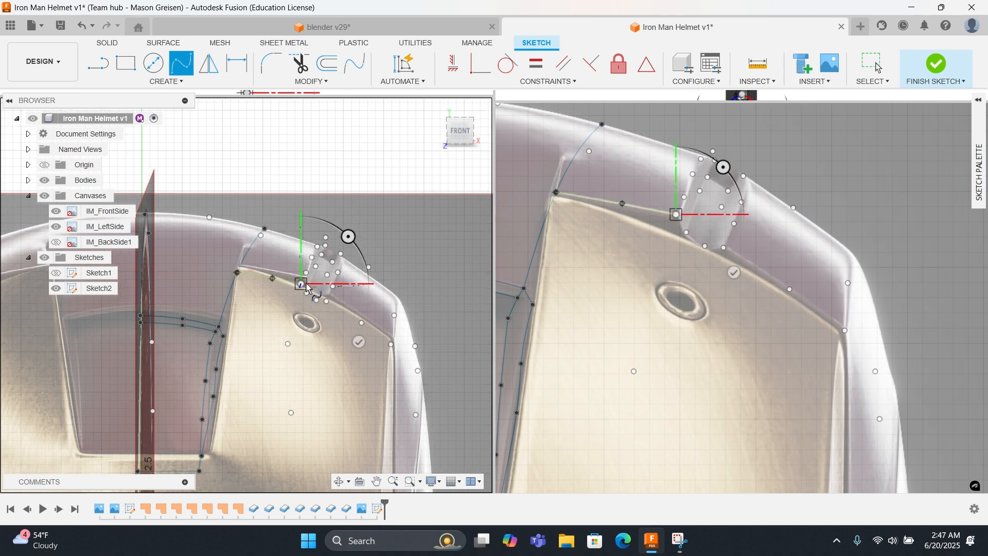
key("Escape")
Step: Draw a short fit point spline from the end of the gold panel's top edge spline down to the notch's lower inner corner point
scroll(323, 288, "up", 4)
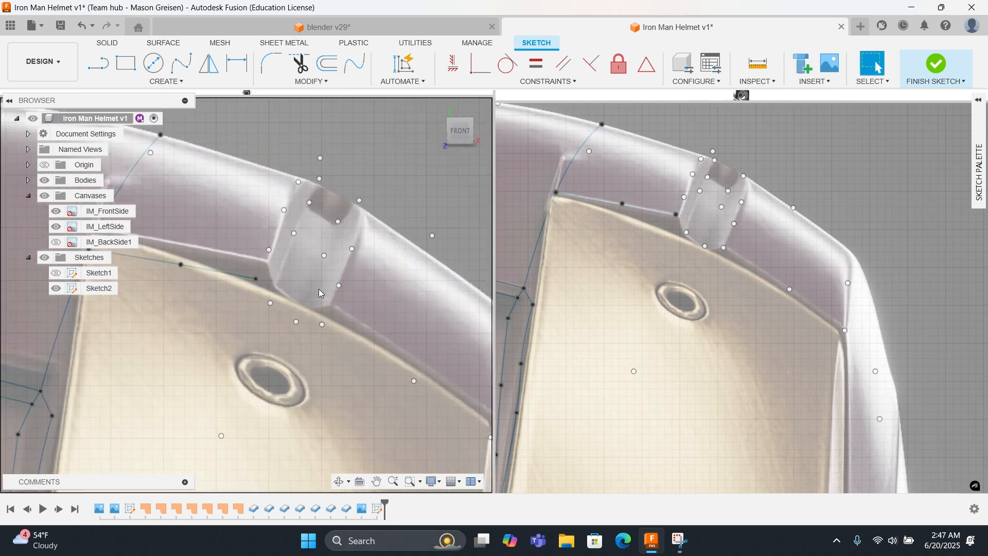
right_click(292, 285)
key("Escape")
left_click(181, 63)
left_click(255, 279)
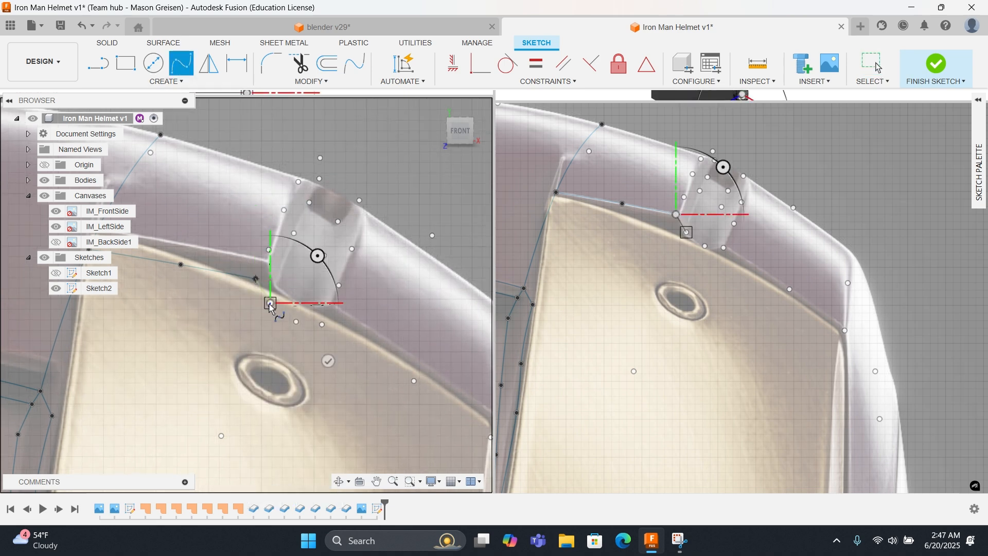
key("Escape")
right_click(286, 267)
left_click(288, 232)
left_click(256, 278)
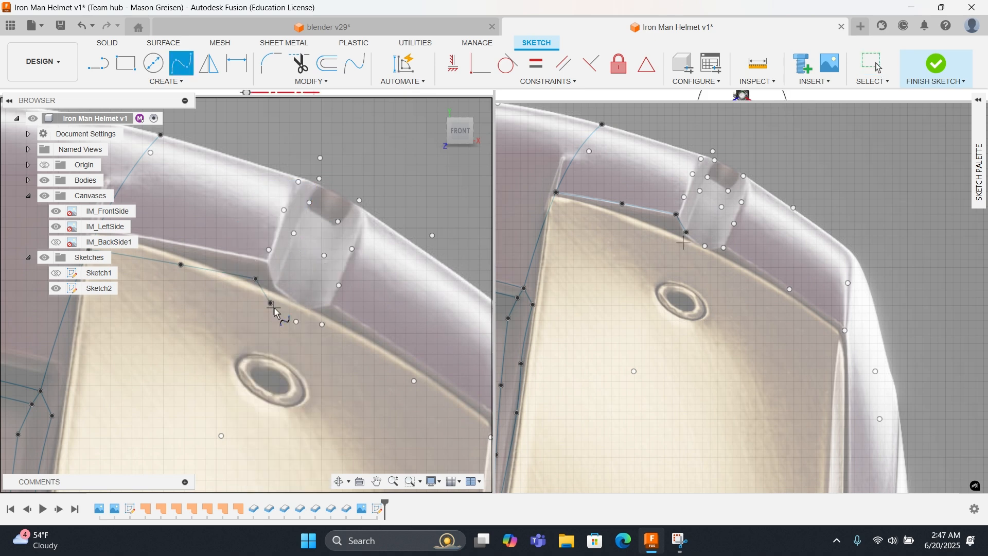
left_click(272, 306)
right_click(273, 306)
left_click(246, 300)
Step: Connect the notch's three bottom points with two short fit point splines running from the inner to the outer lower corner
right_click(280, 290)
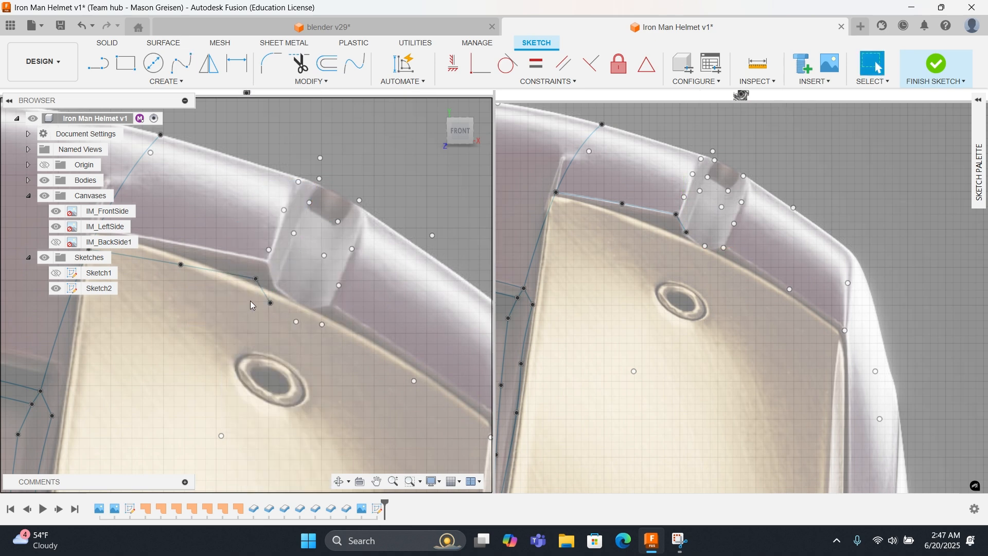
left_click(280, 253)
left_click(271, 303)
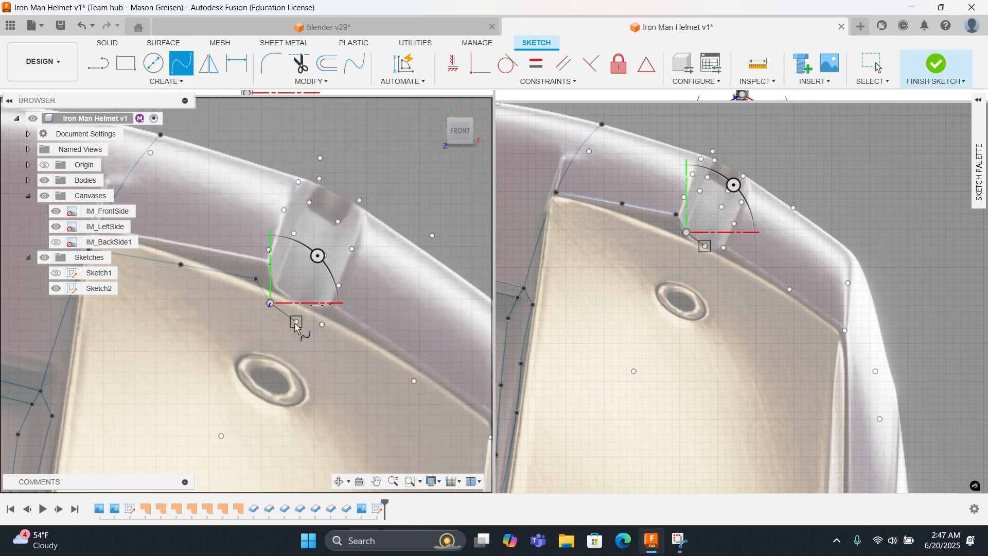
left_click(296, 321)
right_click(296, 322)
left_click(339, 322)
left_click(296, 322)
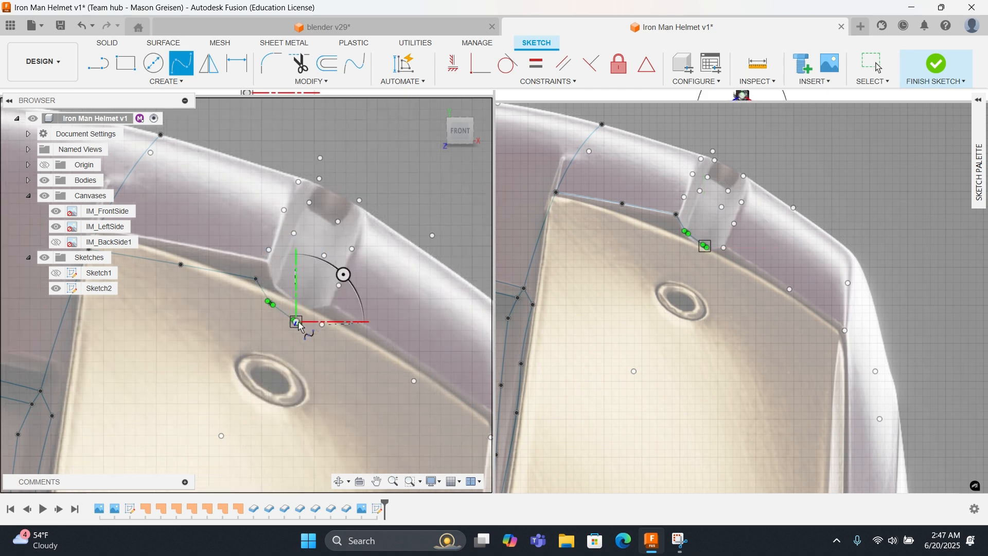
right_click(319, 327)
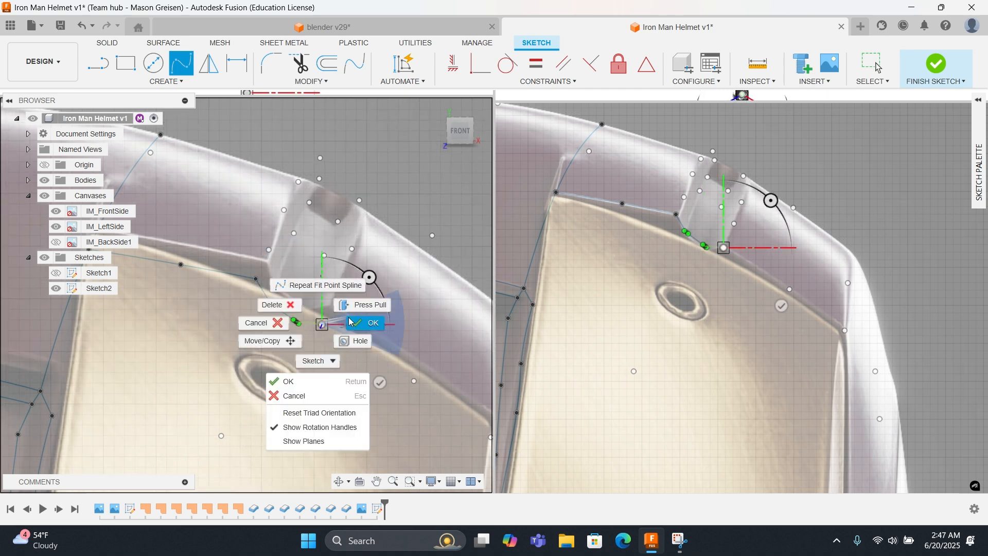
left_click(264, 324)
Step: Draw a fit point spline up the notch's outer edge from its lower outer corner through two intermediate points to the upper outer corner
right_click(341, 321)
left_click(343, 283)
left_click(322, 324)
left_click(339, 285)
left_click(352, 250)
left_click(359, 200)
right_click(360, 201)
left_click(393, 208)
left_click(390, 249)
Step: Draw a short fit point spline from the notch's upper outer corner down to the recessed point at the top of its floor
right_click(313, 246)
left_click(308, 211)
left_click(360, 200)
left_click(337, 221)
right_click(337, 221)
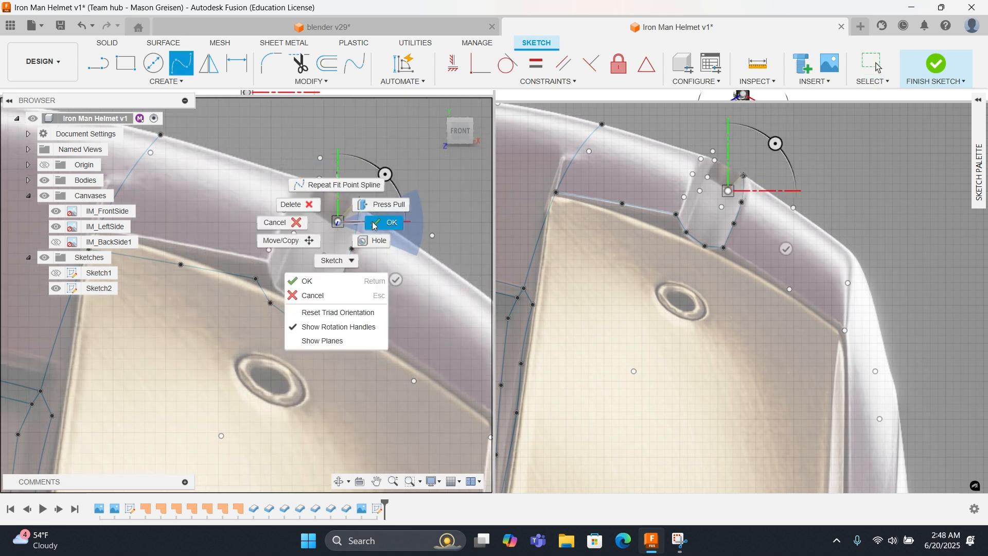
left_click(378, 222)
Step: Draw a fit point spline from the notch's upper recessed point through its middle point to the middle point of the bottom edge
right_click(324, 214)
left_click(330, 187)
left_click(338, 221)
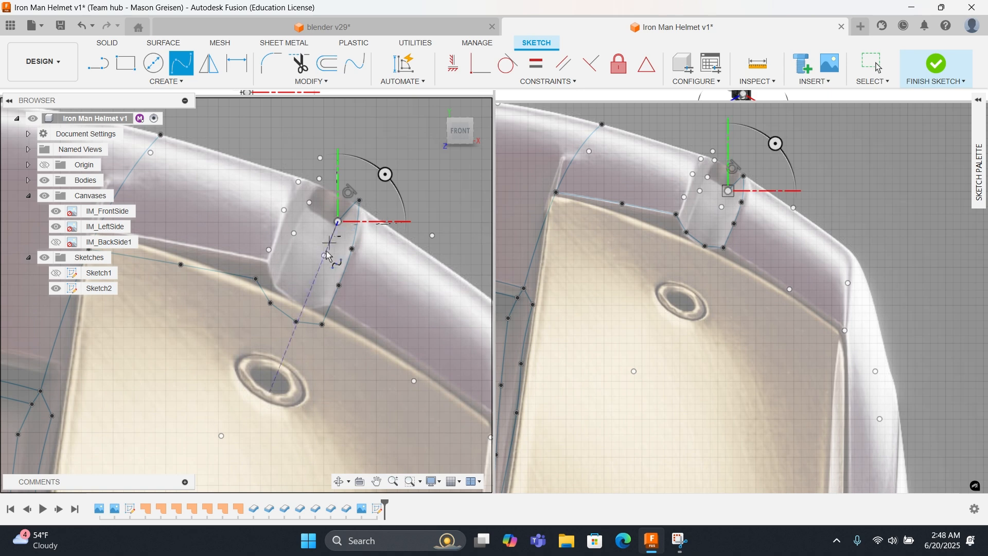
left_click(324, 256)
left_click(297, 321)
right_click(299, 320)
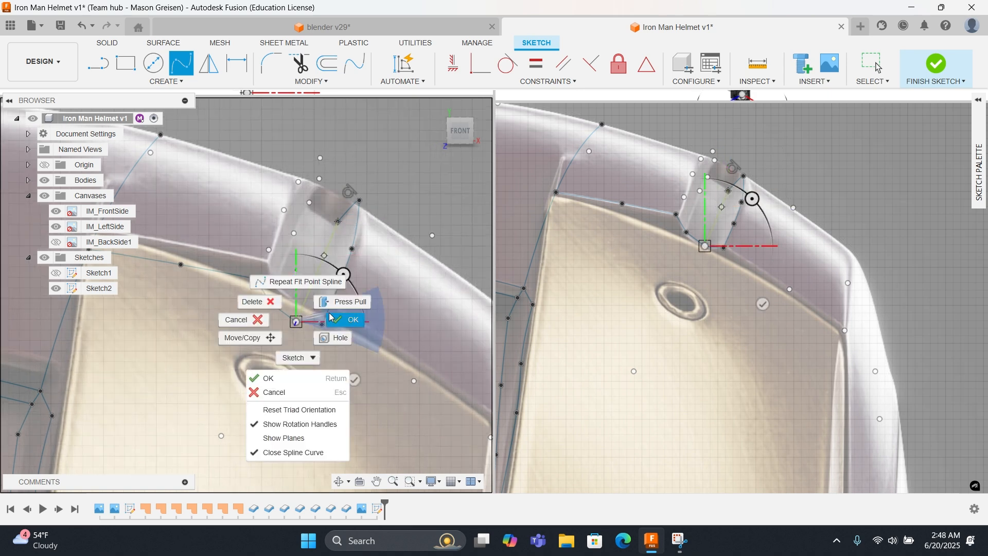
left_click(353, 319)
Step: Draw a fit point spline from the notch's lower inner corner through the intermediate point to the inner end of its dark recess
right_click(256, 295)
left_click(258, 256)
left_click(293, 233)
right_click(294, 236)
key("Escape")
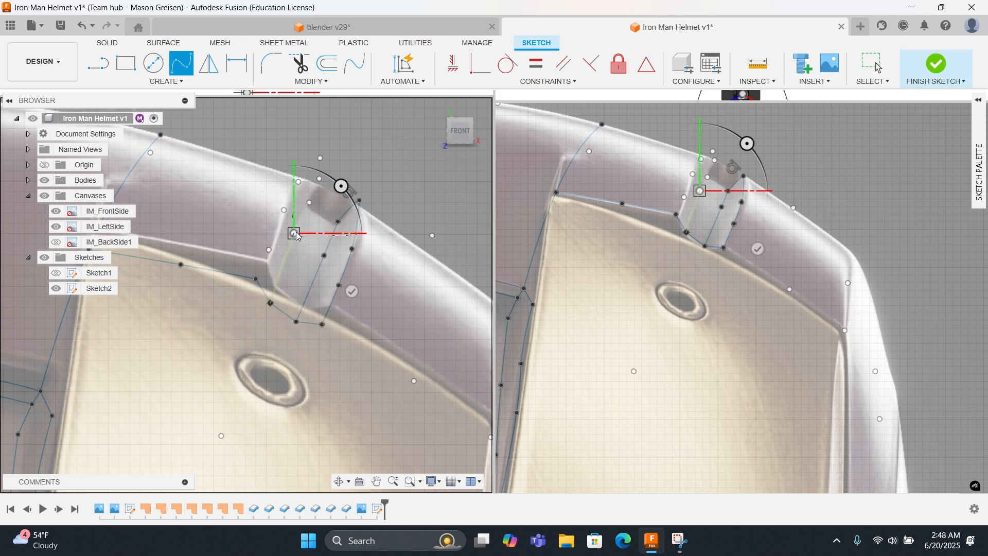
left_click_drag(297, 236, 315, 208)
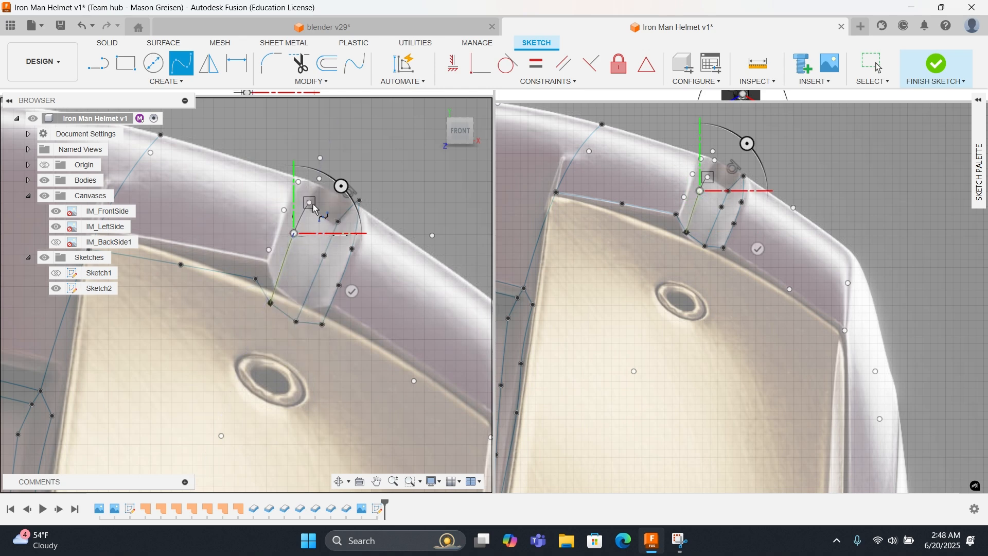
right_click(316, 208)
left_click(342, 202)
right_click(343, 202)
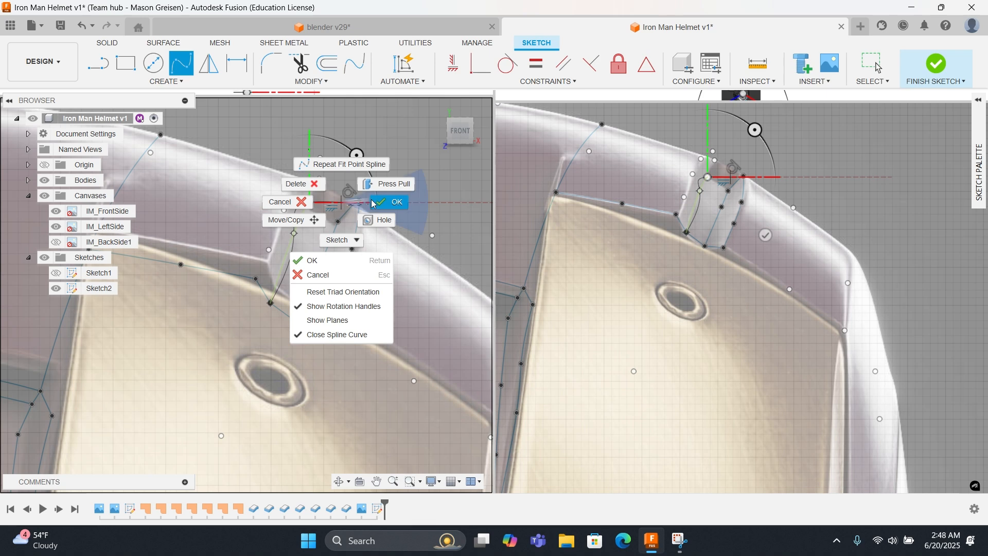
left_click(371, 201)
Step: Draw a short fit point spline from the inner end of the notch's dark recess up to the point on the helmet's outer outline
right_click(309, 224)
left_click(315, 195)
left_click(309, 202)
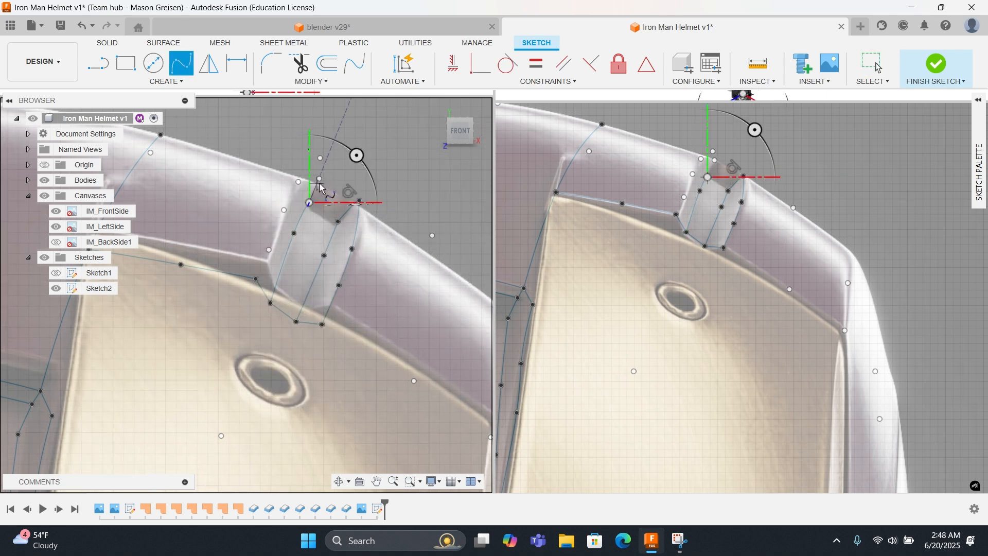
left_click(319, 179)
right_click(321, 179)
left_click(357, 181)
Step: Examine where the unconnected sketch point above the notch lies relative to the new splines and canvases, in angled and front views
right_click(294, 199)
left_click(300, 165)
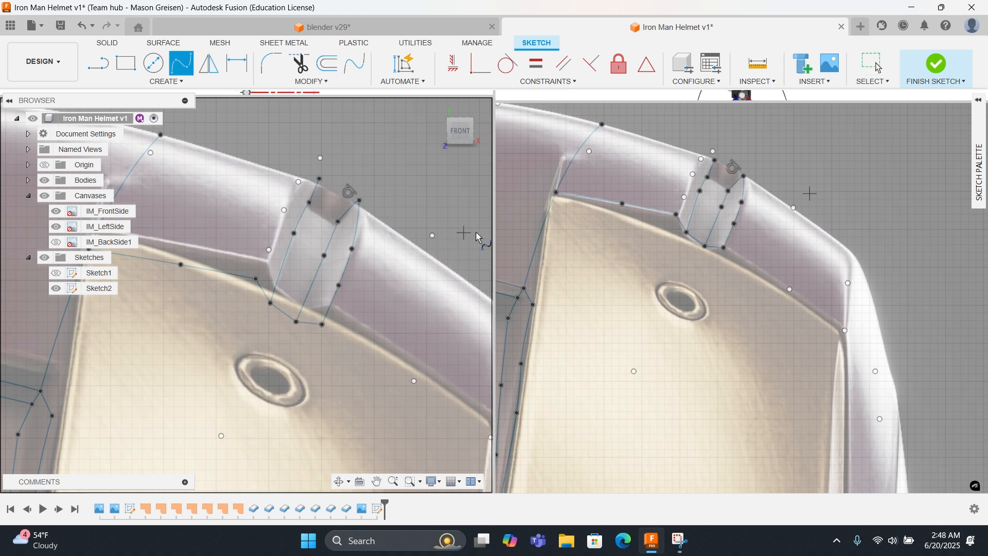
middle_click_drag(638, 226, 640, 228, "shift")
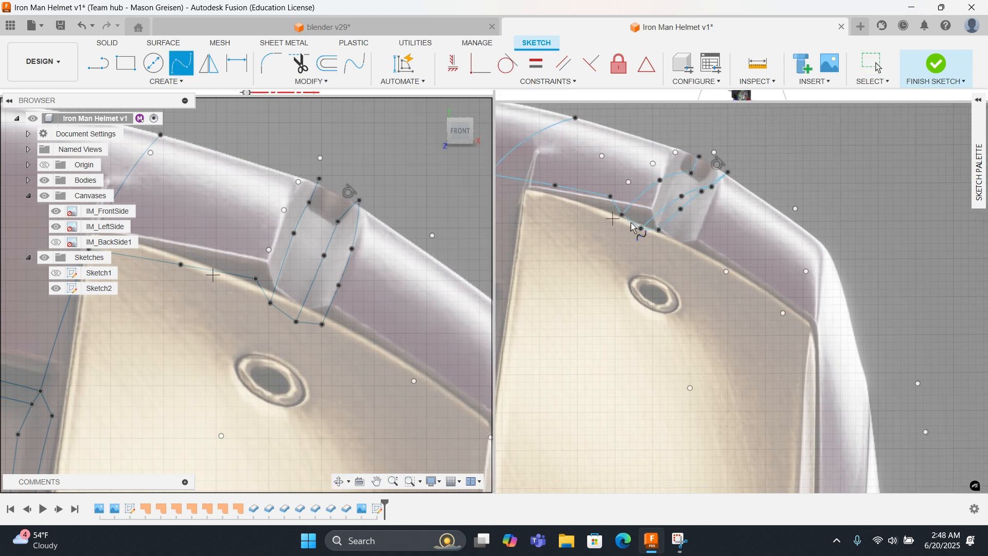
right_click(881, 153)
left_click(922, 153)
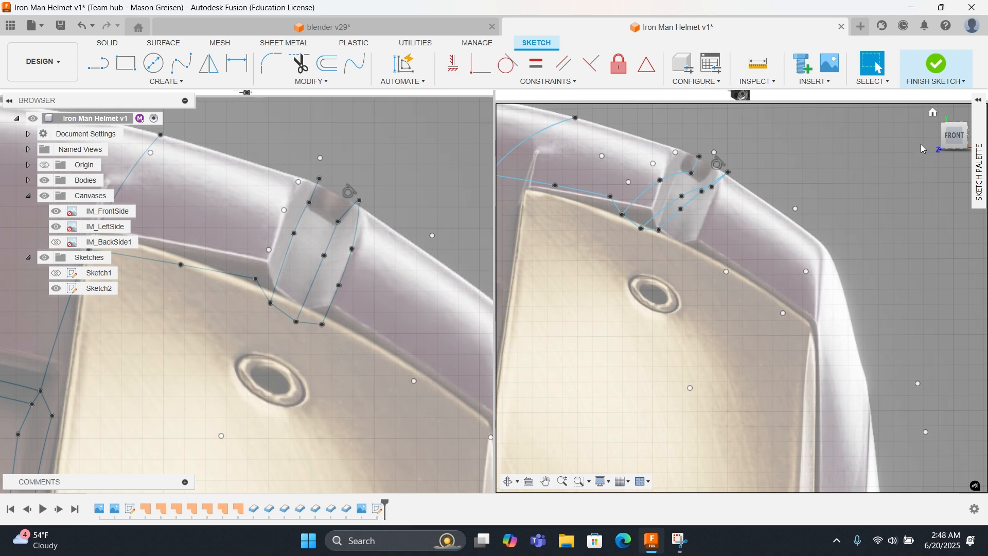
left_click(953, 143)
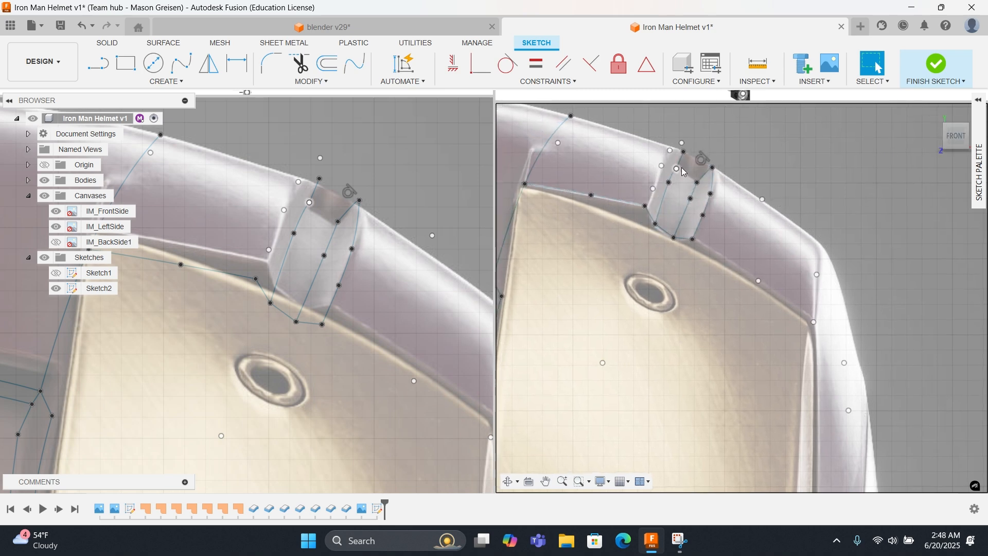
scroll(683, 172, "up", 3)
left_click(677, 133)
mouse_move(339, 218)
middle_mouse_down("shift")
mouse_move(348, 249)
mouse_move(337, 248)
middle_mouse_up("shift")
scroll(338, 250, "down", 5)
scroll(337, 251, "down", 6)
middle_click_drag(403, 254, 236, 304, "shift")
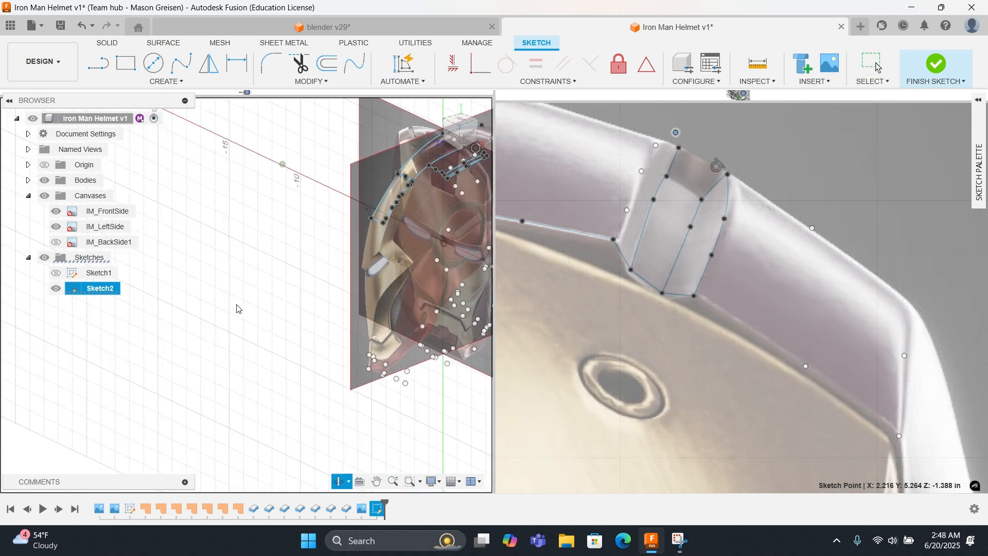
middle_click_drag(399, 219, 220, 299)
middle_click_drag(316, 275, 303, 285)
scroll(296, 269, "up", 1)
scroll(274, 275, "up", 5)
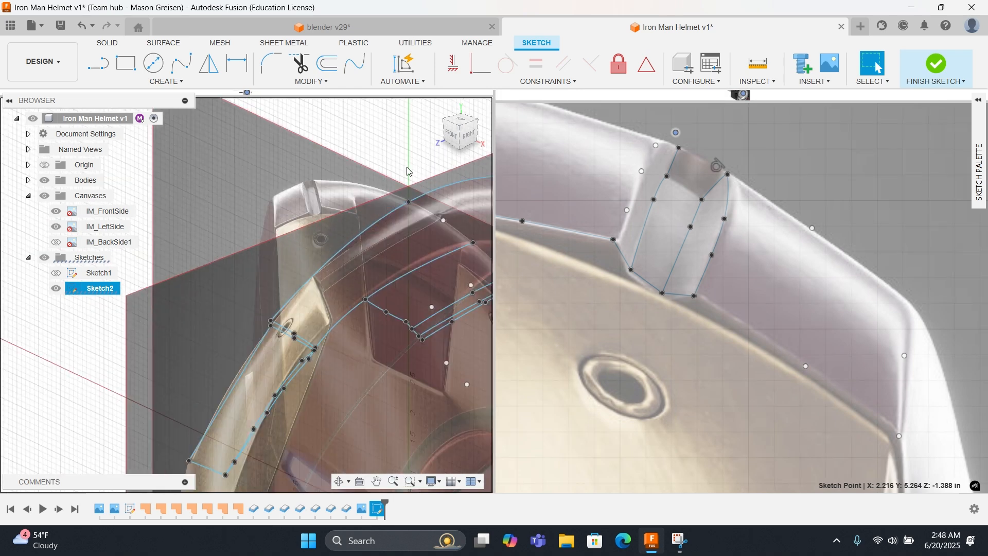
left_click(453, 138)
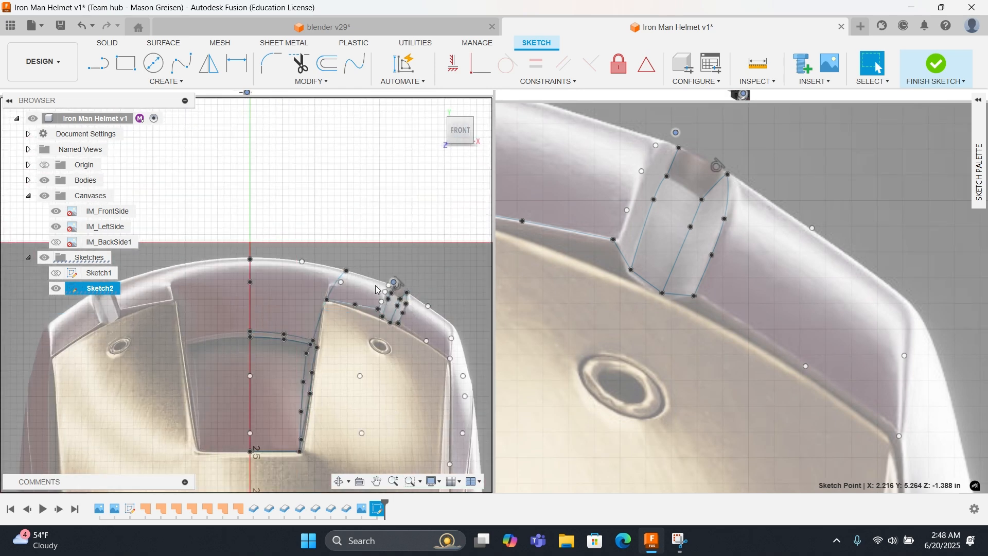
middle_click_drag(360, 283, 216, 323, "shift")
scroll(371, 299, "up", 4)
middle_click_drag(374, 291, 173, 280)
scroll(273, 313, "down", 1)
middle_click_drag(273, 313, 276, 311, "shift")
middle_click_drag(207, 322, 266, 315)
left_click(457, 140)
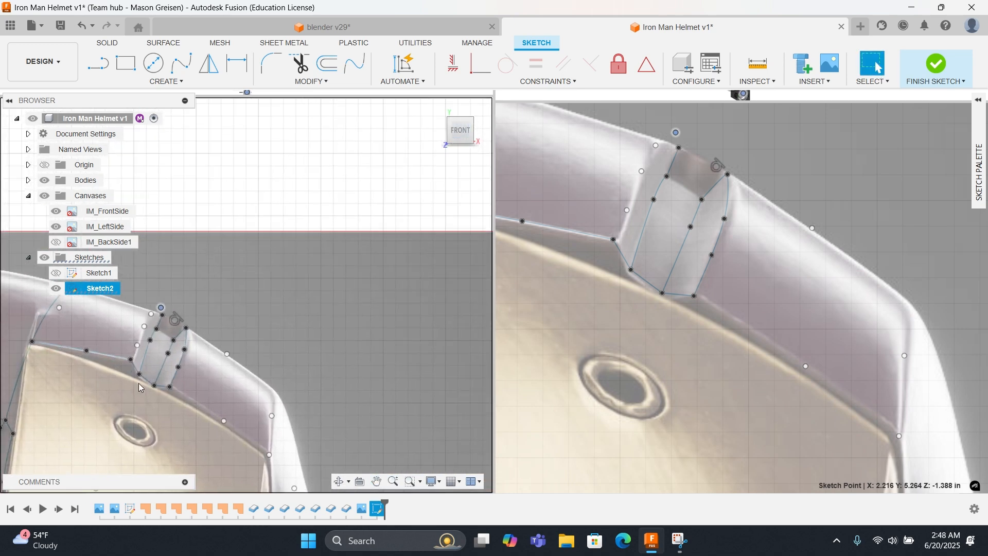
middle_click_drag(174, 358, 175, 357, "shift")
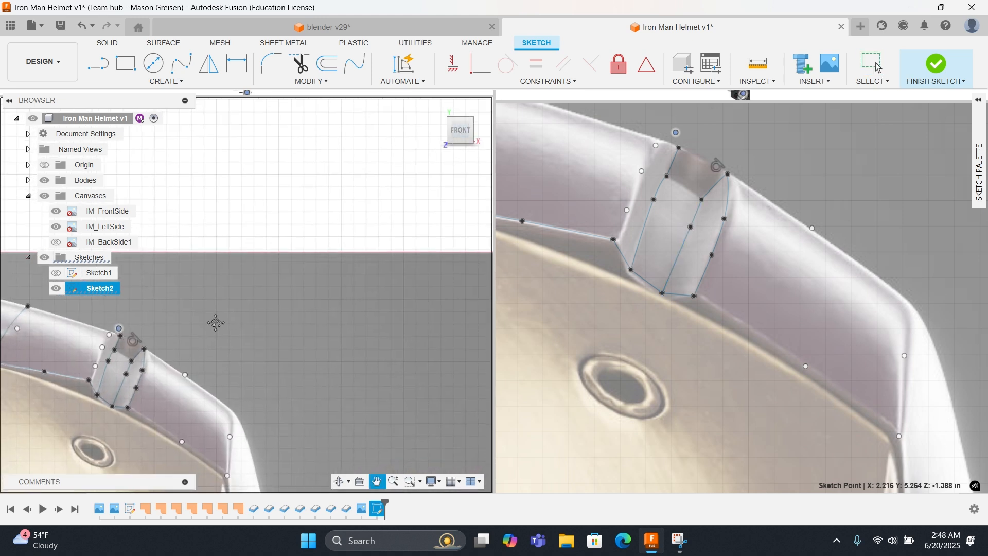
middle_click_drag(217, 331, 351, 192)
middle_click_drag(310, 249, 307, 245, "shift")
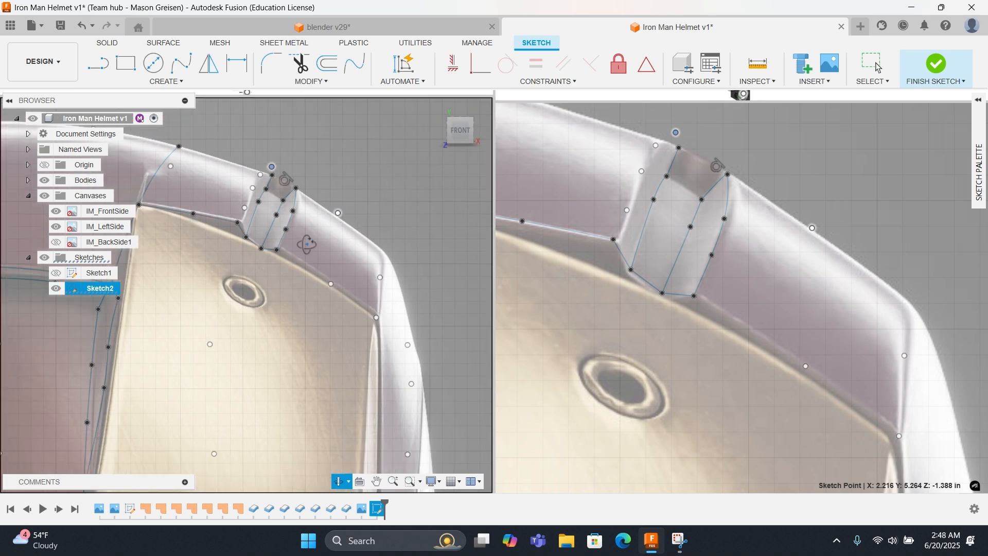
right_click(307, 245)
left_click(308, 205)
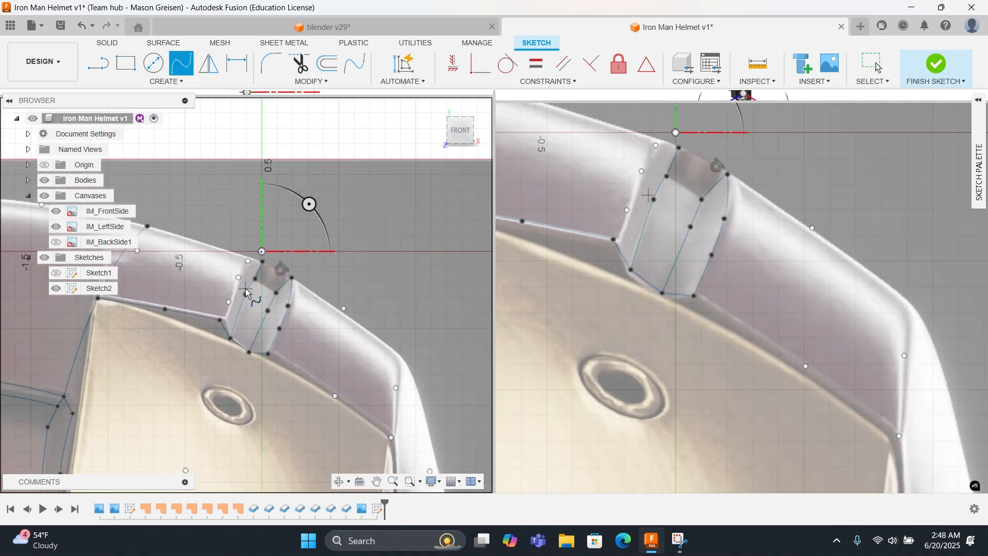
scroll(246, 292, "up", 4)
middle_click_drag(261, 251, 202, 323, "shift")
middle_click_drag(395, 241, 304, 342)
middle_click_drag(376, 207, 302, 340)
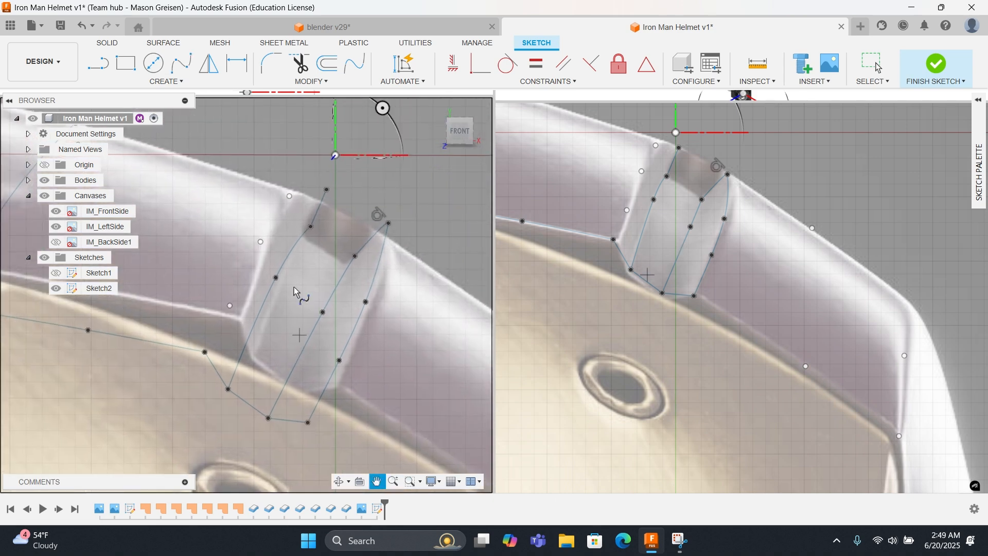
left_click(289, 196)
left_click(260, 242)
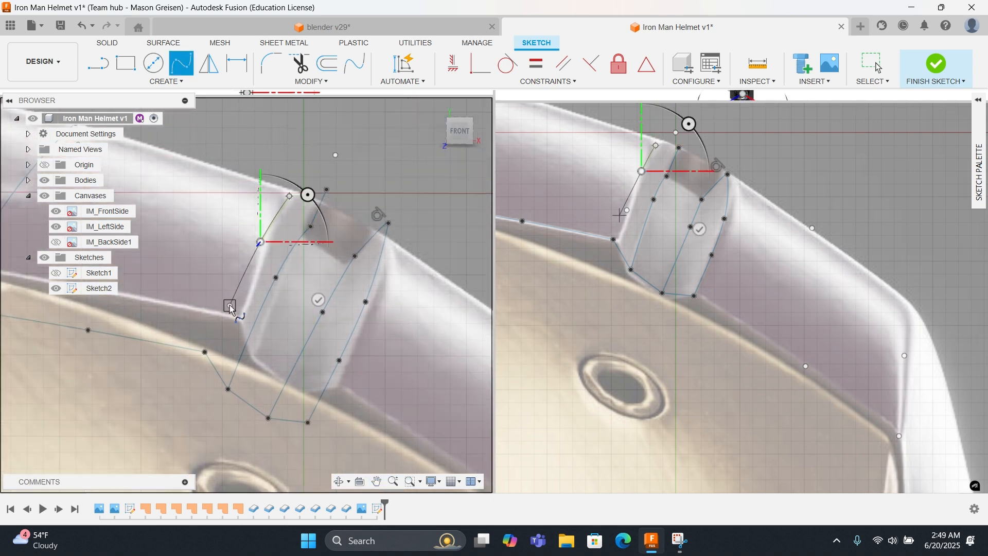
left_click(226, 310)
right_click(229, 309)
left_click(197, 311)
Step: Draw a fit point spline along the notch's innermost edge from its upper point through two intermediate points to the end of the gold panel's top spline
right_click(241, 289)
left_click(243, 252)
left_click(290, 196)
left_click(260, 242)
left_click(205, 352)
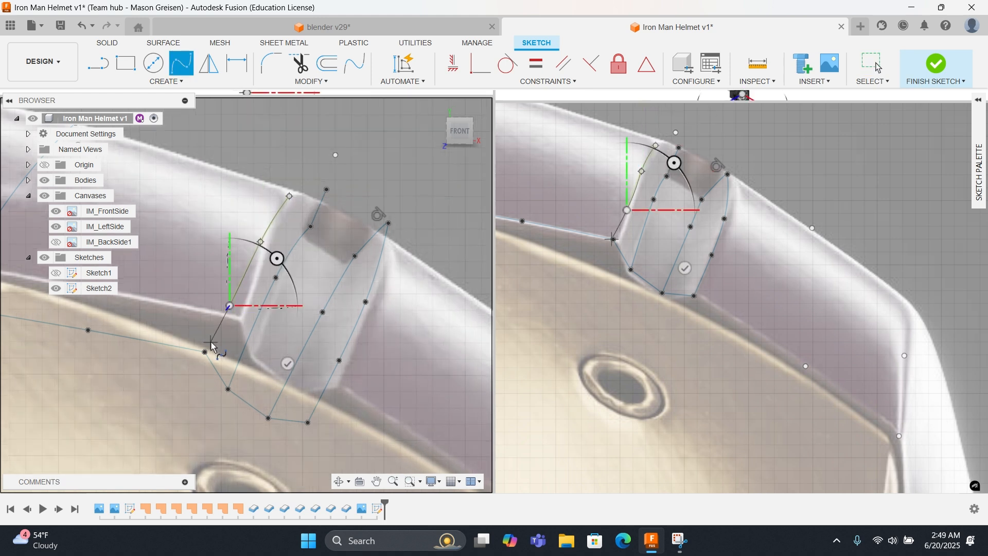
right_click(205, 351)
left_click(262, 349)
Step: Draw a short fit point spline joining the upper ends of the notch's two inner side splines
right_click(319, 305)
left_click(329, 263)
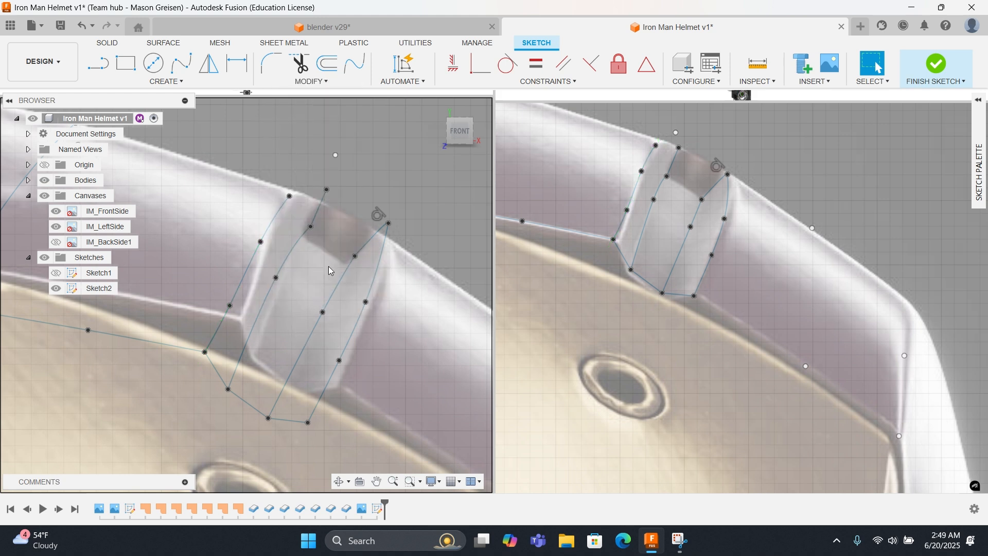
left_click(327, 190)
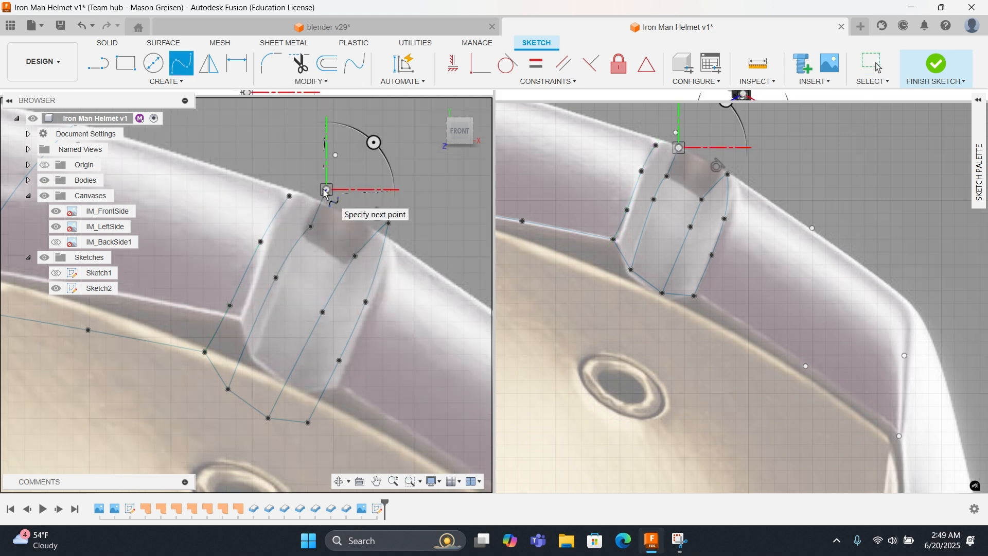
left_click(290, 197)
key("Escape")
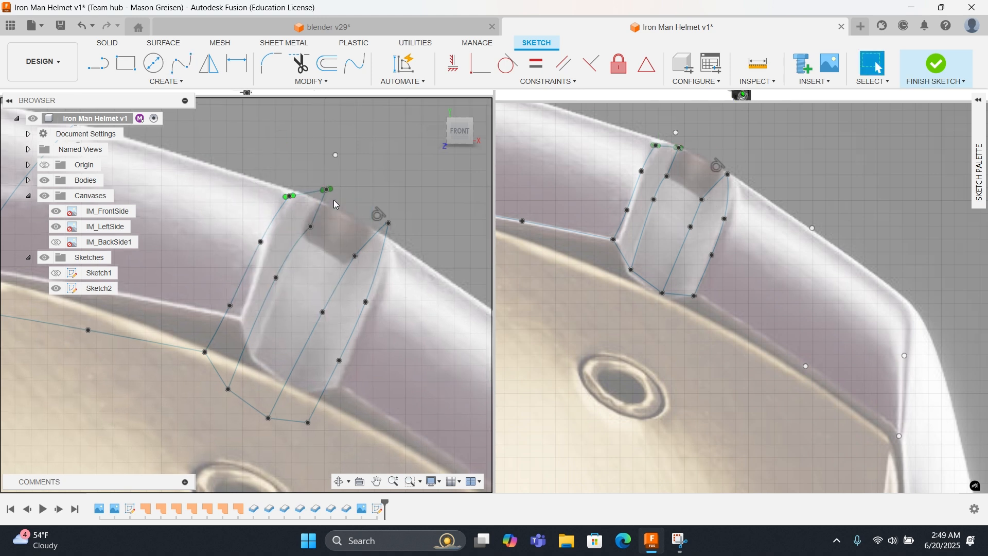
Step: Draw a short fit point spline across the top of the notch's dark recess, joining its two upper corner points
left_click(382, 229)
right_click(381, 230)
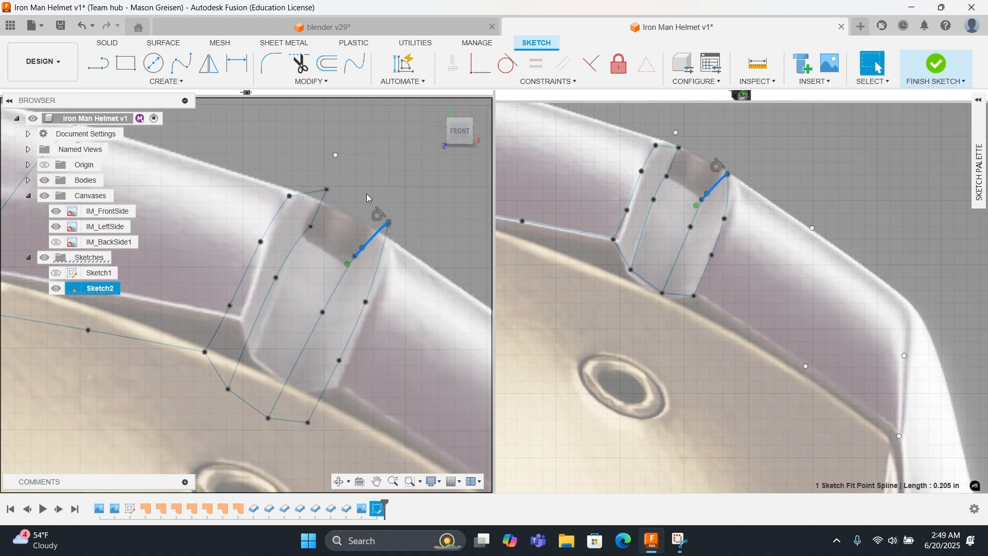
left_click(367, 193)
left_click(325, 190)
left_click(387, 224)
right_click(386, 224)
left_click(338, 219)
Step: Delete the short spline joining the notch's two inner side edges, along with the spline on its innermost edge
left_click(306, 193)
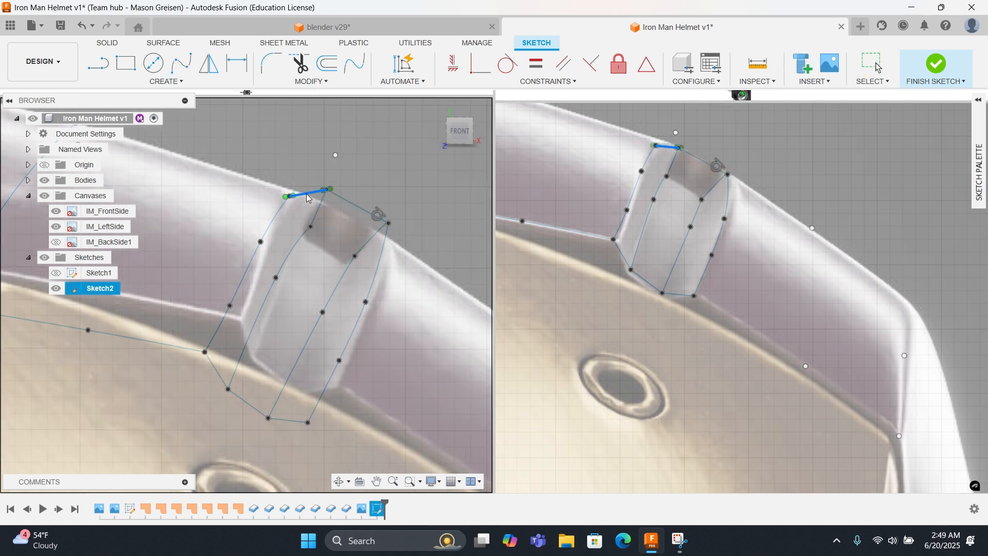
key("Delete")
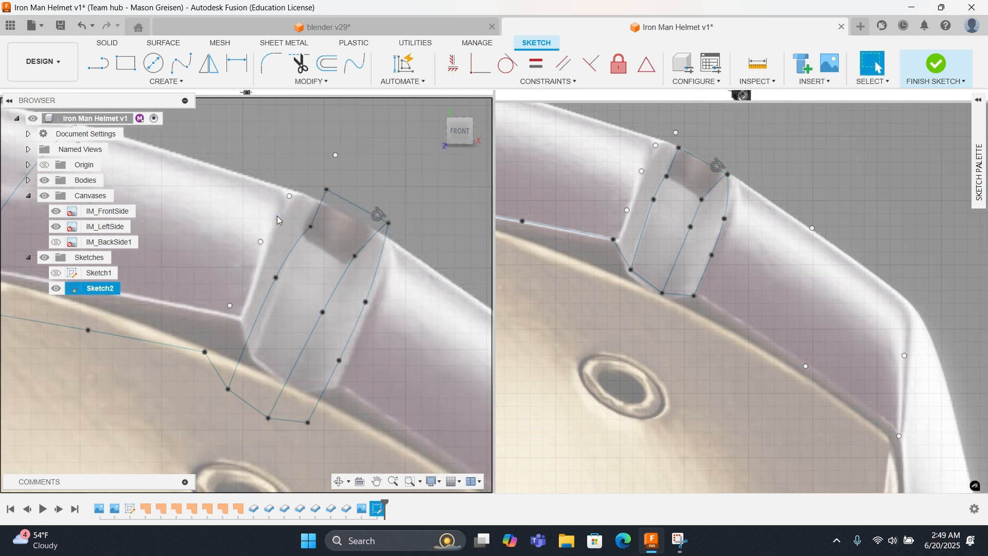
right_click(277, 215)
key("Escape")
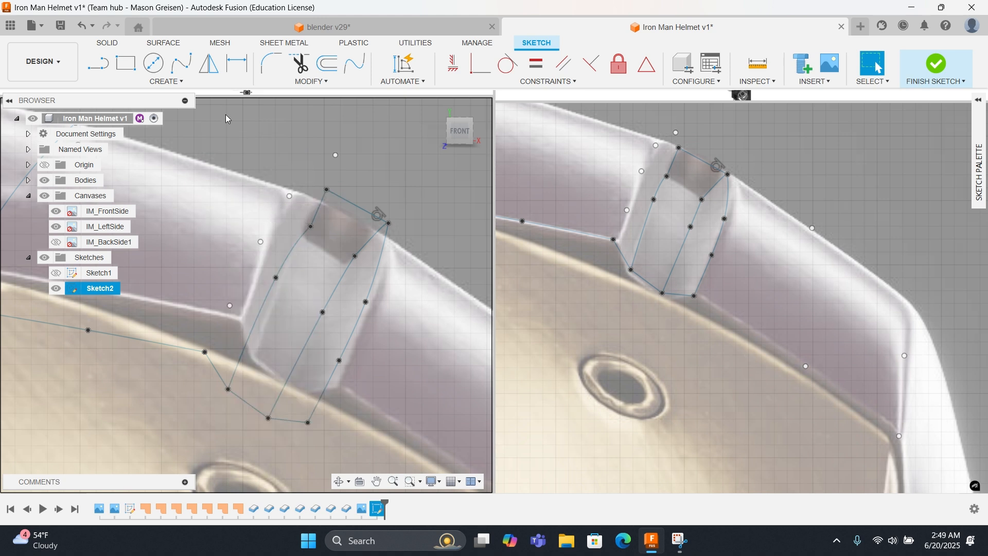
Step: Draw one fit point spline from the recess's upper inner corner through the innermost edge points to the end of the gold panel's top spline
left_click(181, 62)
left_click(326, 191)
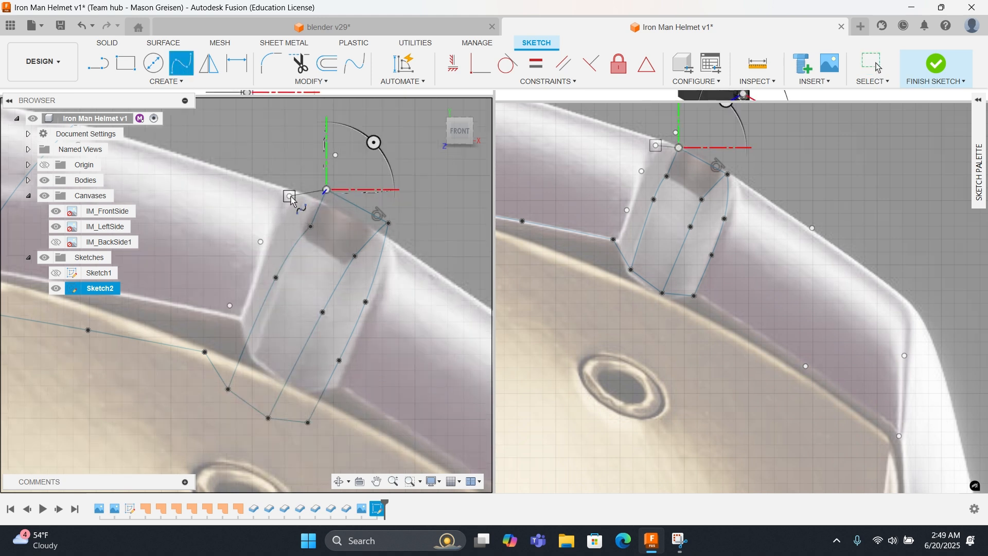
left_click(260, 242)
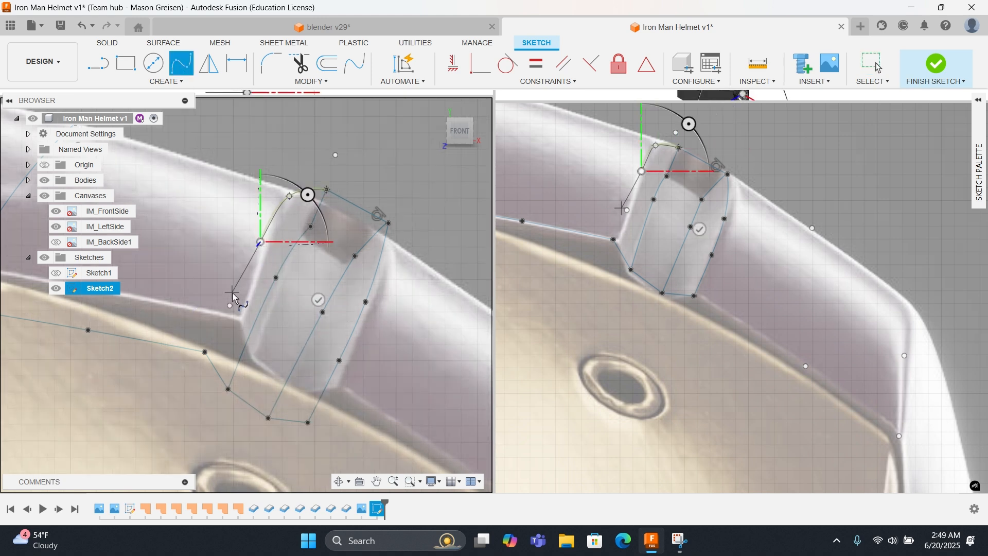
right_click(207, 351)
left_click(255, 349)
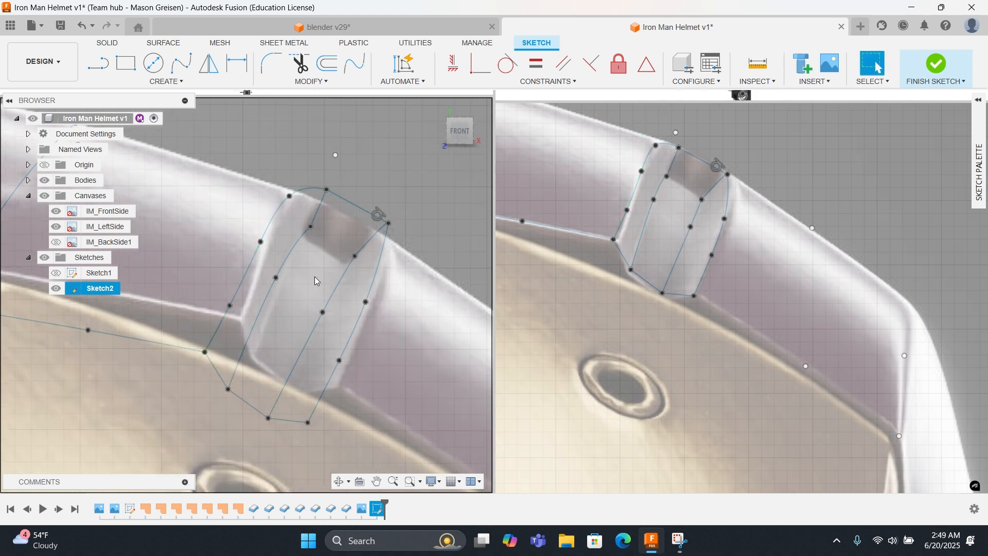
Step: Draw a fit point spline along the gold panel's top edge from the notch's lower outer corner through the middle point to the panel's outer corner
scroll(316, 283, "down", 5)
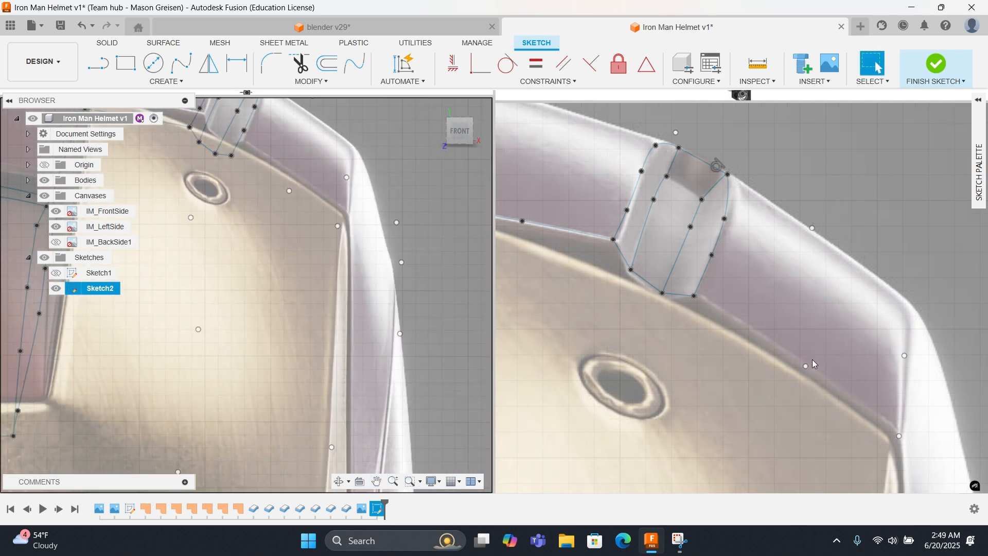
right_click(276, 174)
left_click(269, 141)
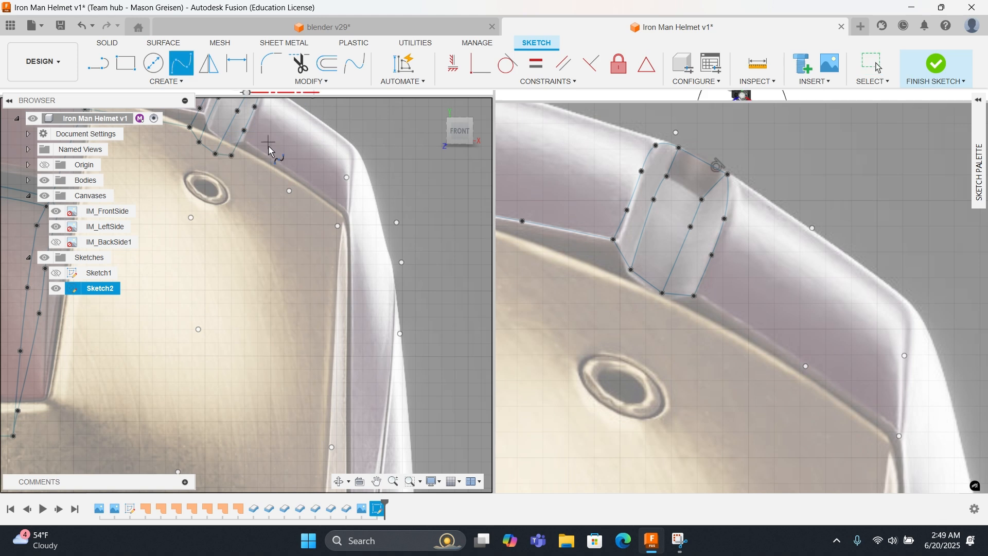
left_click(232, 156)
left_click(289, 191)
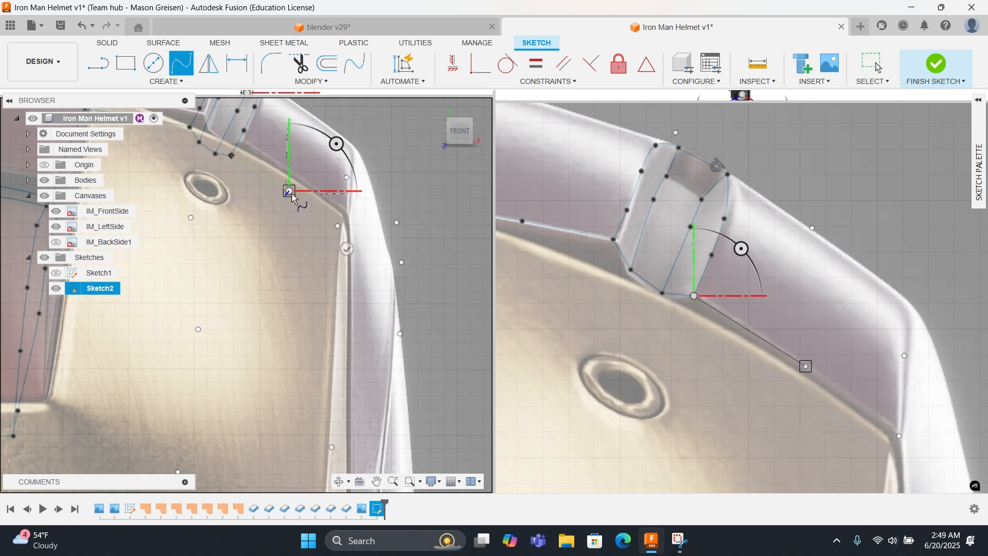
right_click(343, 233)
left_click(311, 285)
middle_click_drag(871, 338, 656, 128)
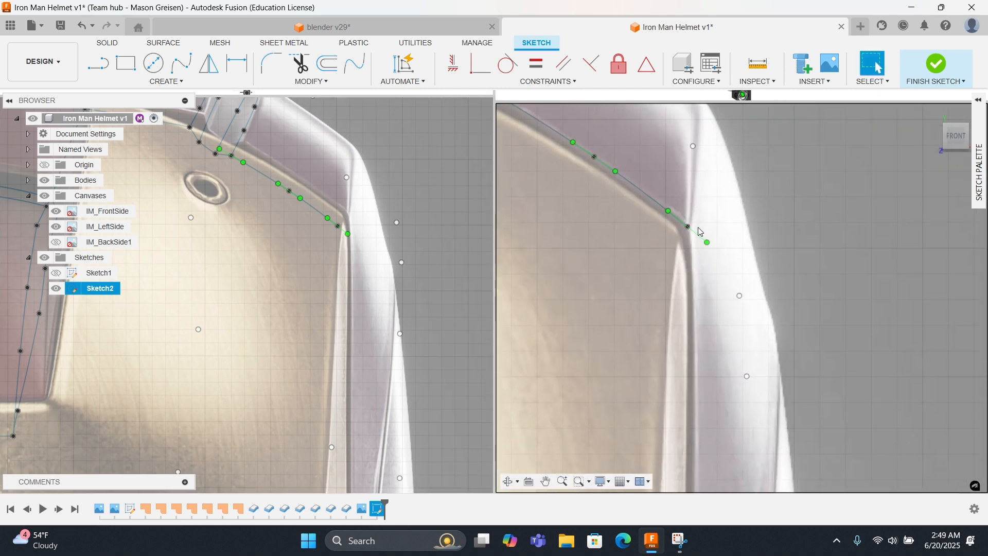
scroll(698, 227, "down", 4)
left_click(771, 198)
left_click(284, 221)
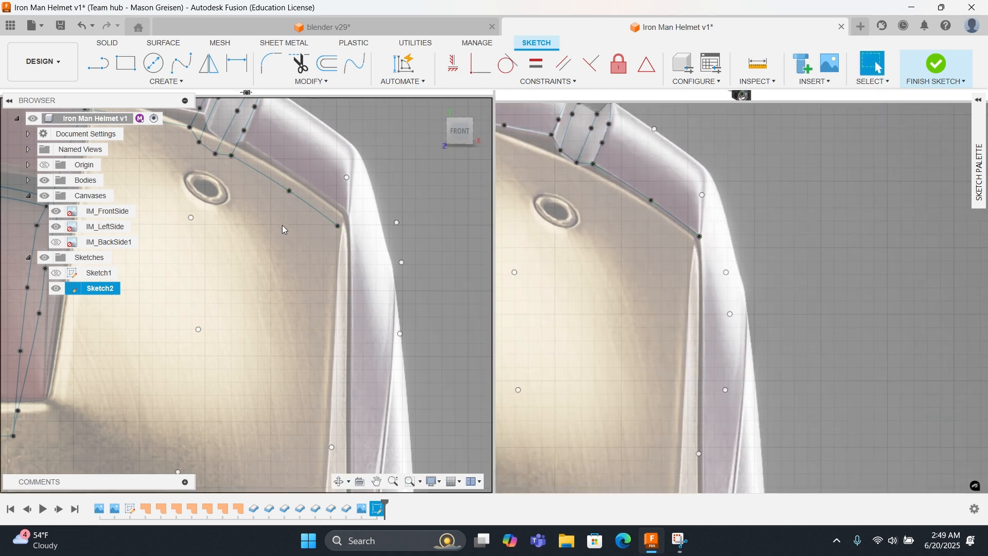
scroll(321, 223, "down", 3)
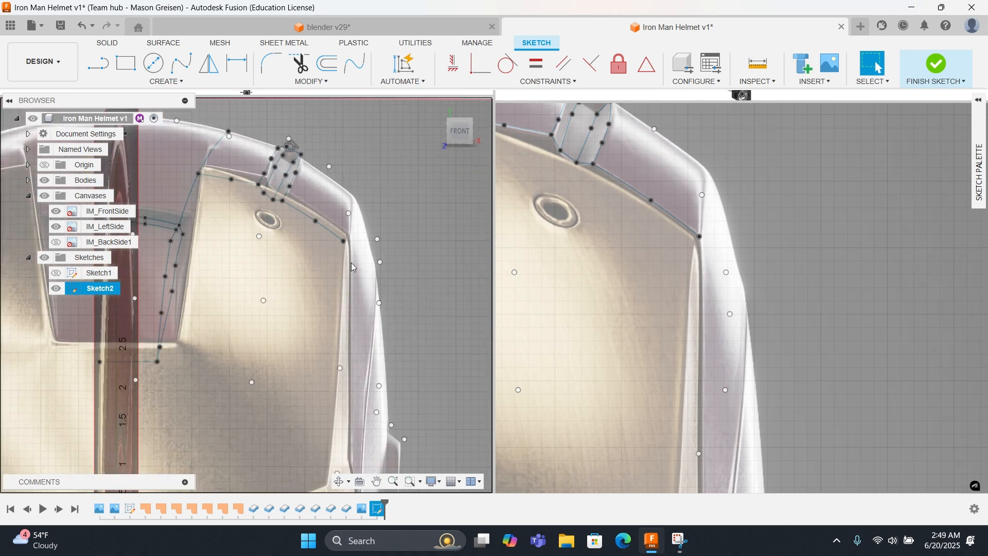
mouse_move(755, 402)
middle_mouse_down()
mouse_move(671, 143)
mouse_move(721, 285)
middle_mouse_up()
scroll(706, 232, "down", 3)
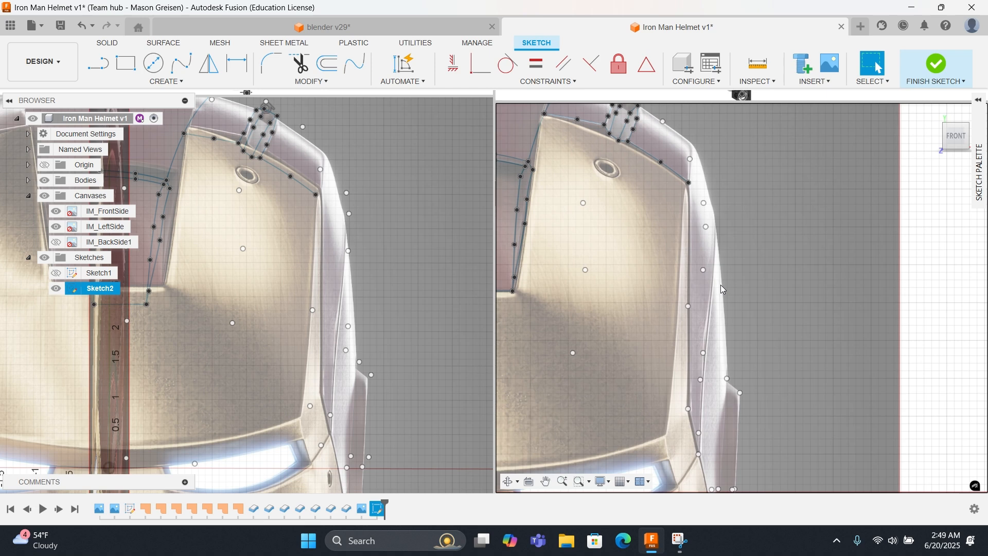
right_click(384, 198)
left_click(411, 166)
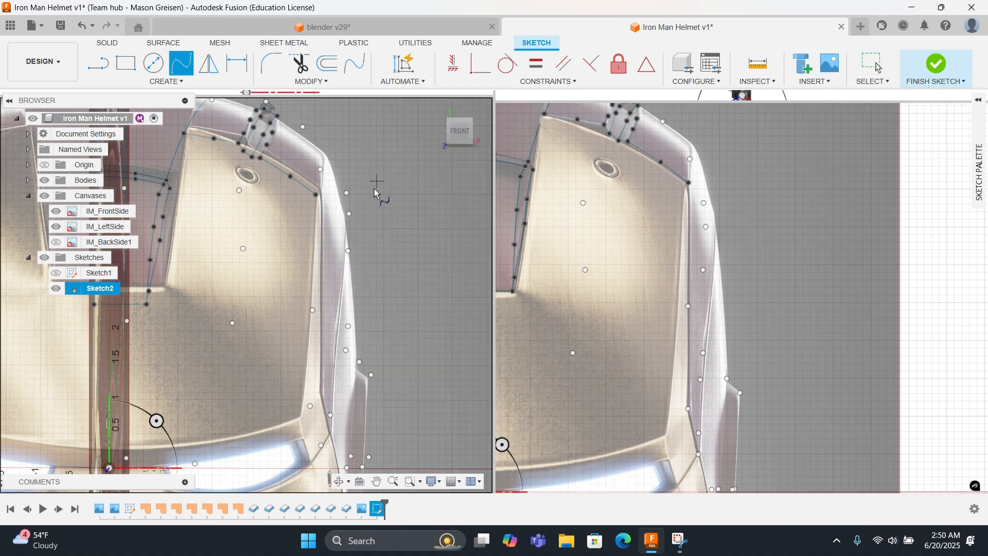
left_click(317, 195)
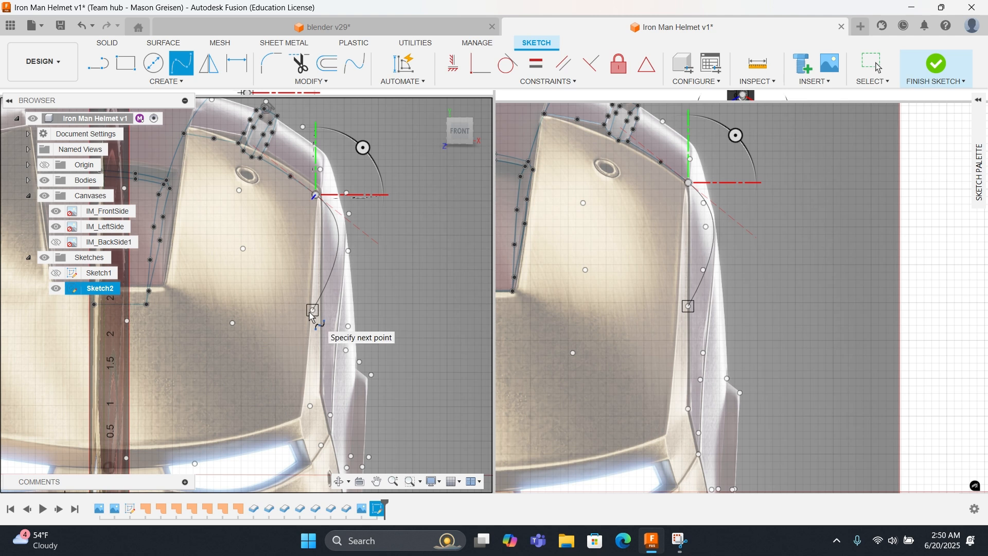
right_click(395, 246)
left_click(351, 247)
Step: Draw a straight two-point fit point spline from the gold panel's upper outer corner down to the middle point of its side edge
right_click(360, 221)
left_click(357, 186)
left_click(317, 195)
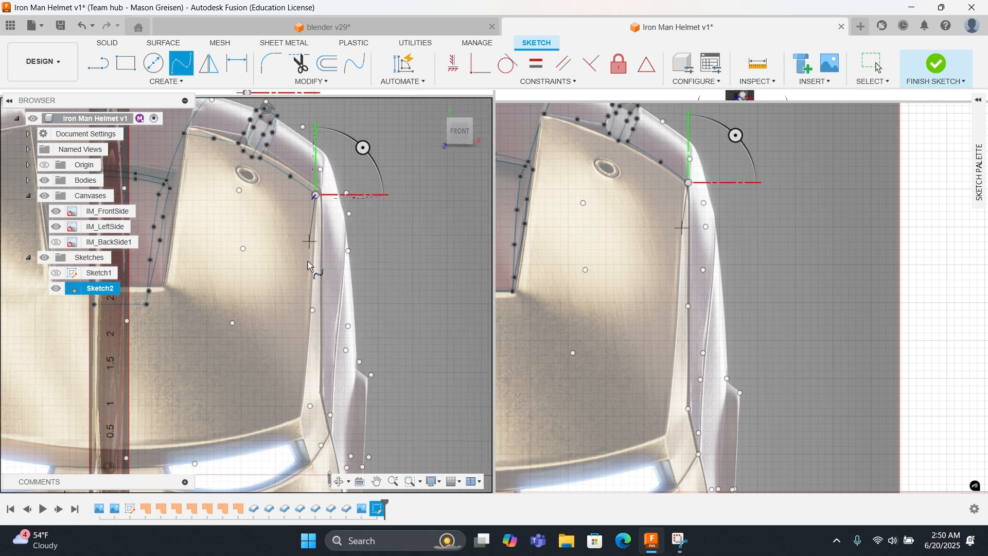
right_click(313, 312)
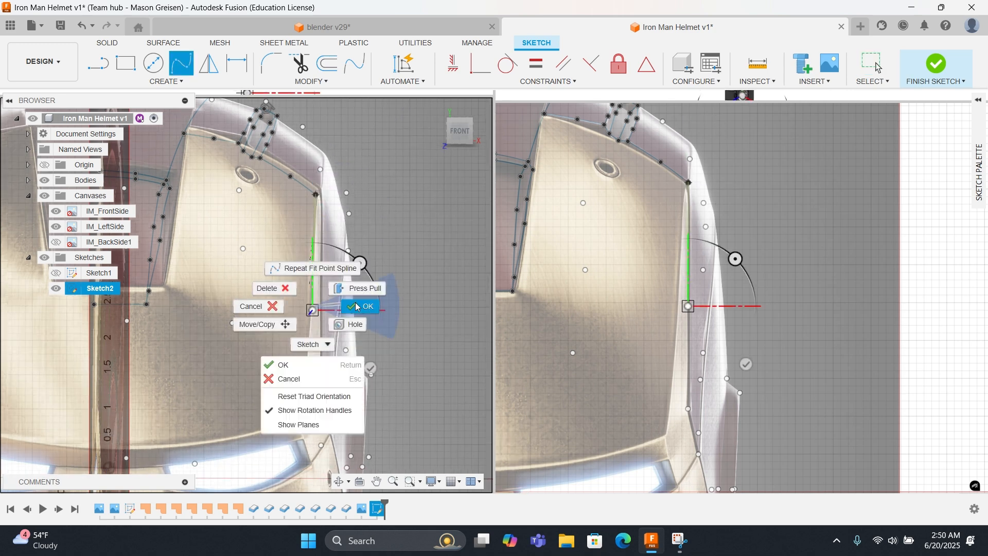
left_click(355, 302)
Step: Draw a fit point spline from the side edge's middle point down to the corner point just above the eye area
right_click(344, 278)
left_click(344, 254)
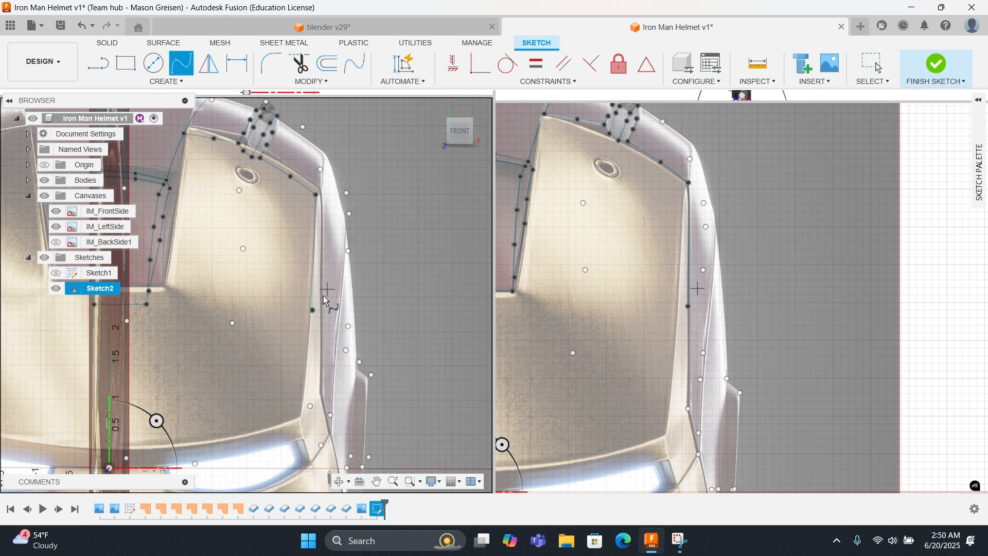
left_click(313, 310)
left_click(310, 406)
right_click(310, 406)
left_click(347, 406)
Step: Draw a short fit point spline from the side edge's lower corner outward and down to the next point beside the eye
right_click(346, 409)
left_click(345, 369)
left_click(321, 445)
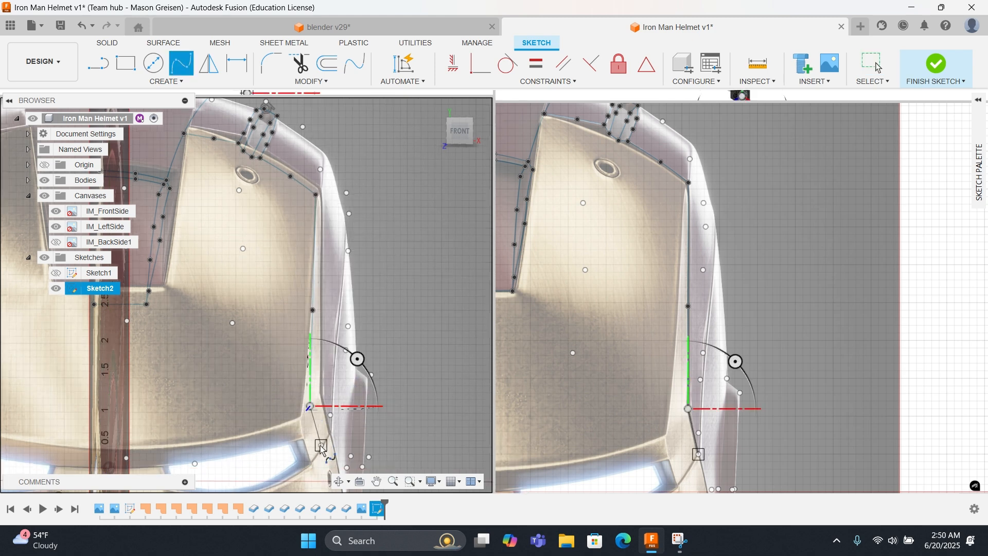
right_click(321, 445)
left_click(352, 441)
Step: Examine where the unconnected points along the helmet's outer side lie in the front view compared with the right side view
scroll(355, 396, "down", 1)
middle_click_drag(351, 364, 306, 239)
scroll(307, 238, "up", 3)
left_click(739, 206)
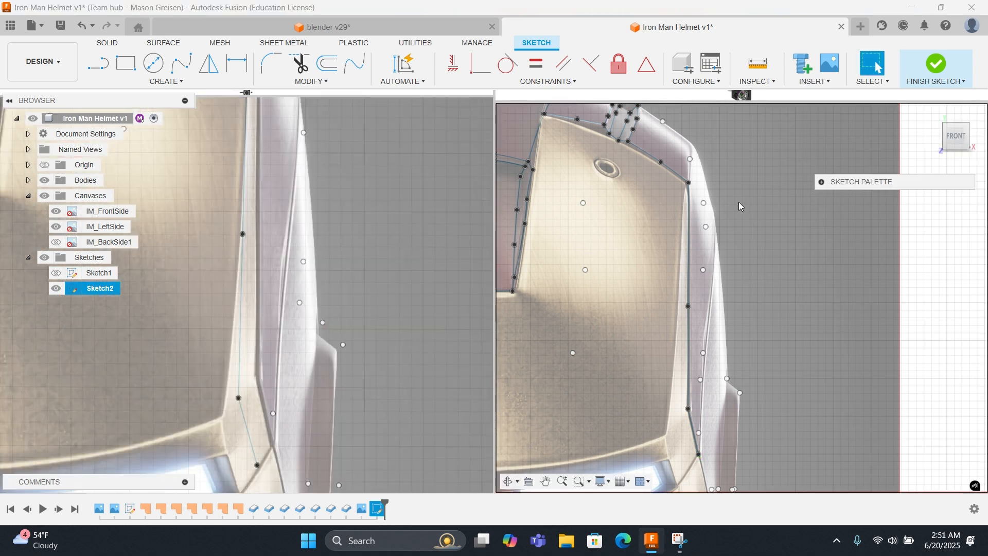
right_click(324, 250)
left_click(324, 223)
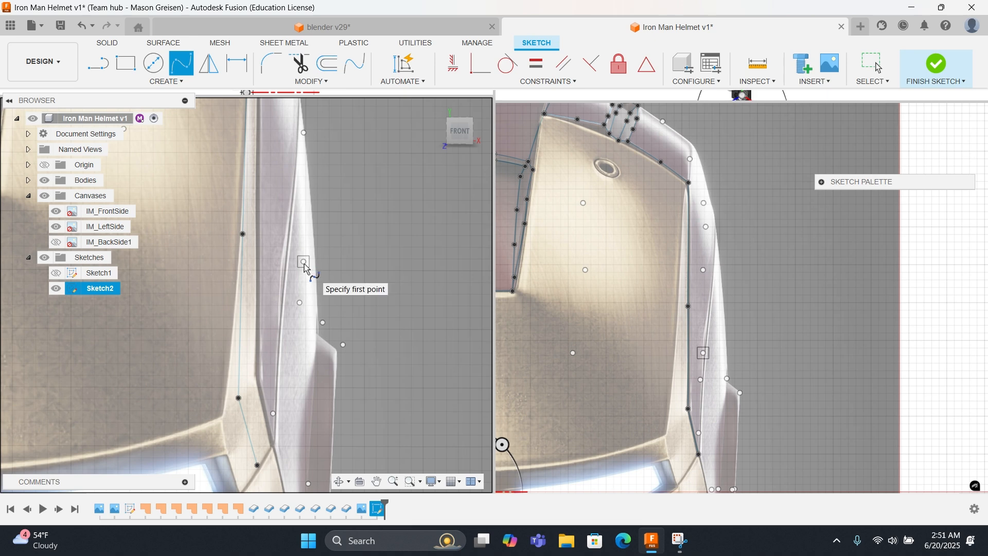
middle_click_drag(716, 356, 654, 335, "shift")
middle_click_drag(856, 213, 783, 227)
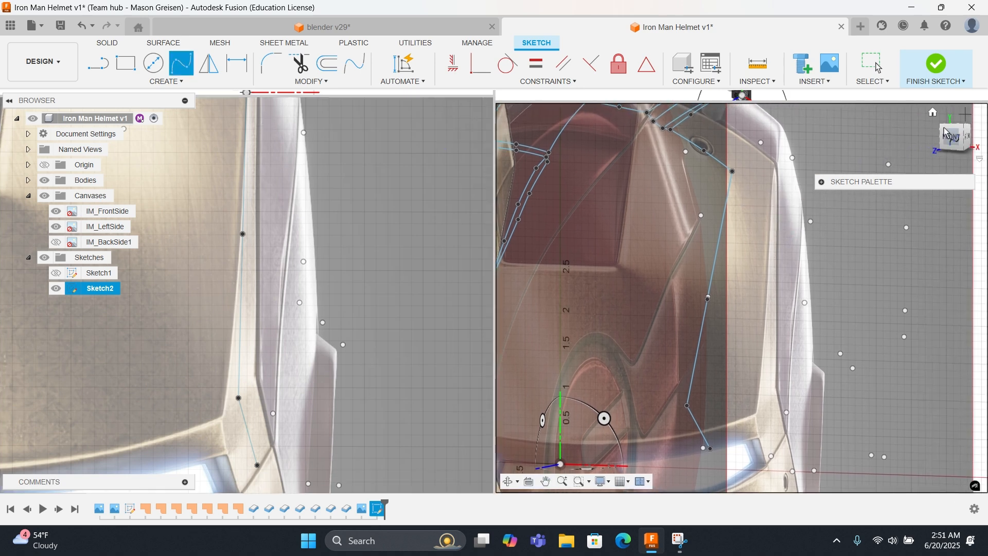
left_click(967, 139)
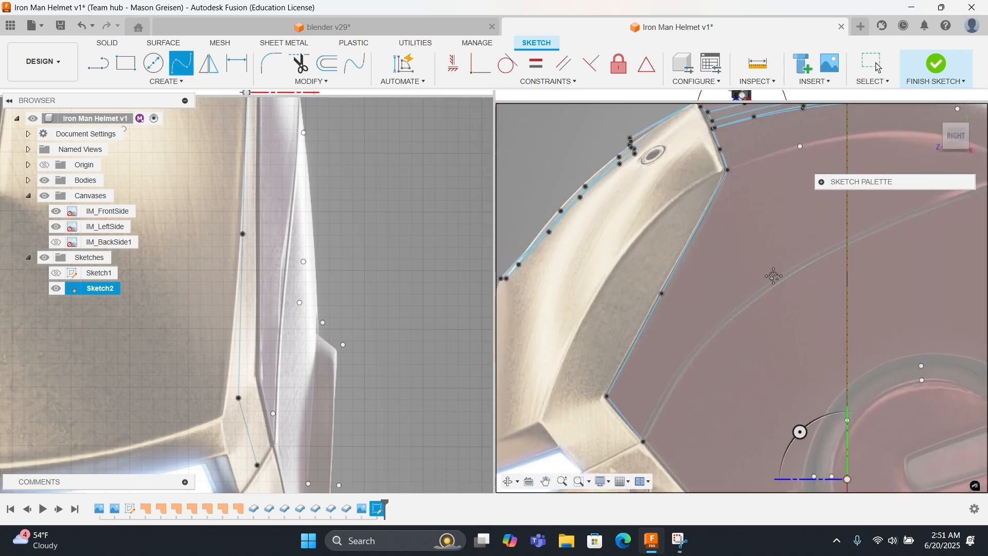
scroll(687, 307, "down", 5)
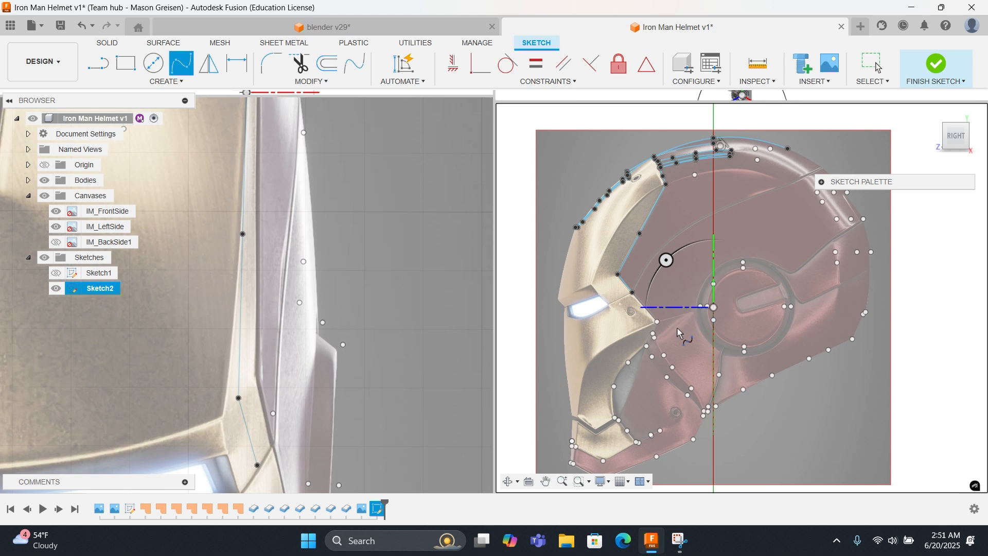
scroll(670, 329, "up", 5)
middle_click_drag(666, 256, 675, 340)
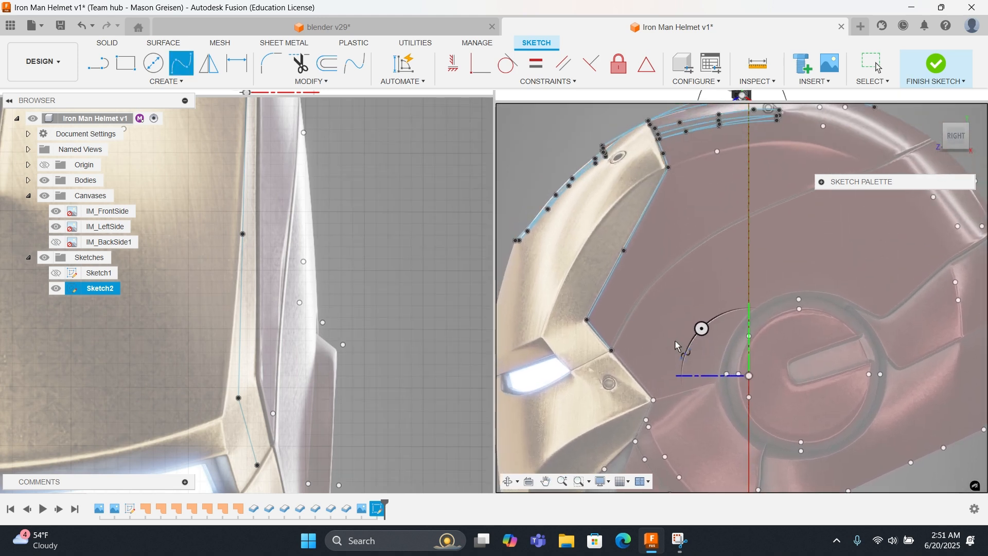
left_click(300, 303)
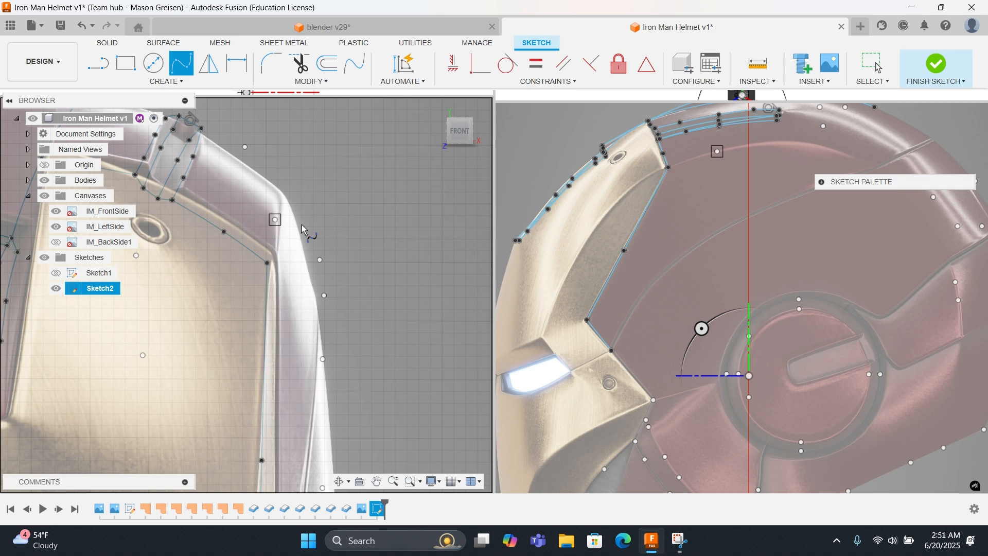
Step: Move the sketch palette clear of the helmet's upper rear area in the side view and leave the spline command
middle_click_drag(780, 257, 694, 281)
mouse_move(849, 181)
left_mouse_down()
mouse_move(975, 187)
mouse_move(931, 453)
mouse_move(870, 468)
mouse_move(837, 463)
left_mouse_up()
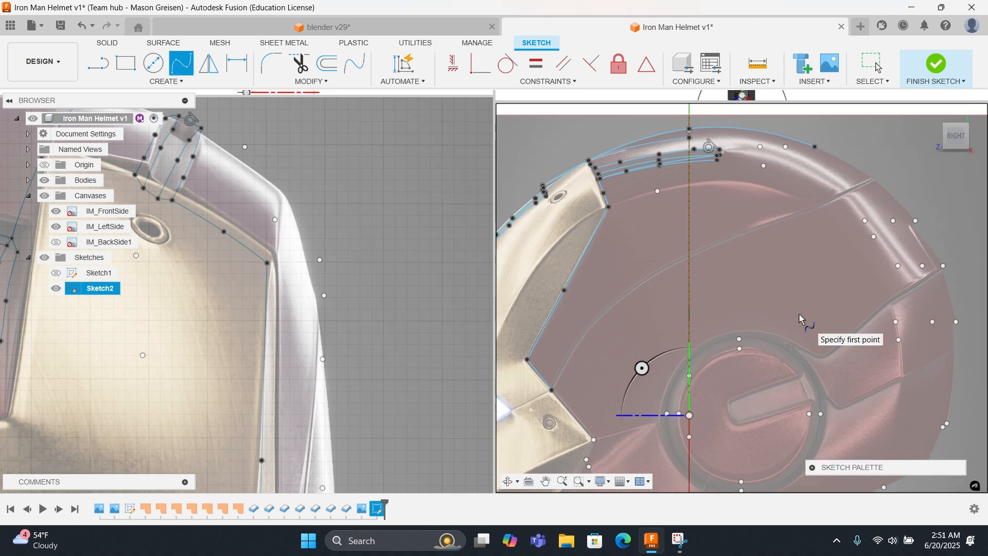
right_click(814, 205)
left_click(750, 201)
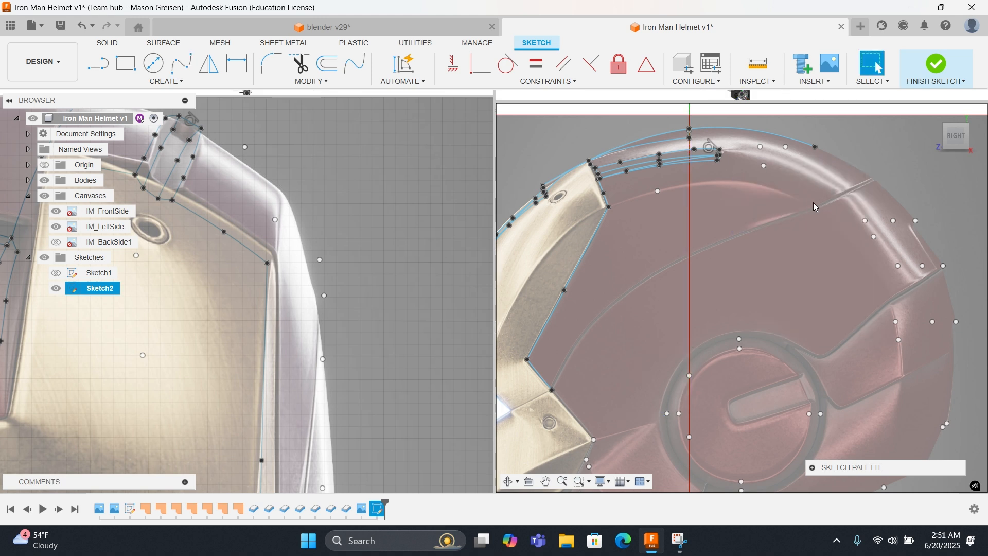
Step: Add a sketch point on the vertical axis about 4.15 in above the origin, level with the rear of the helmet's upper side seam
right_click(814, 206)
left_click(814, 201)
left_click(166, 81)
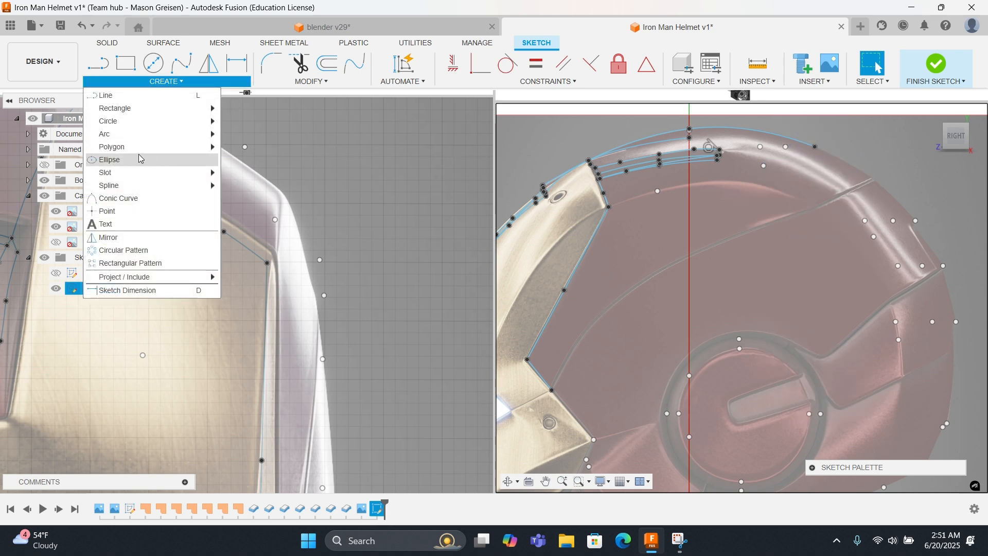
left_click(119, 198)
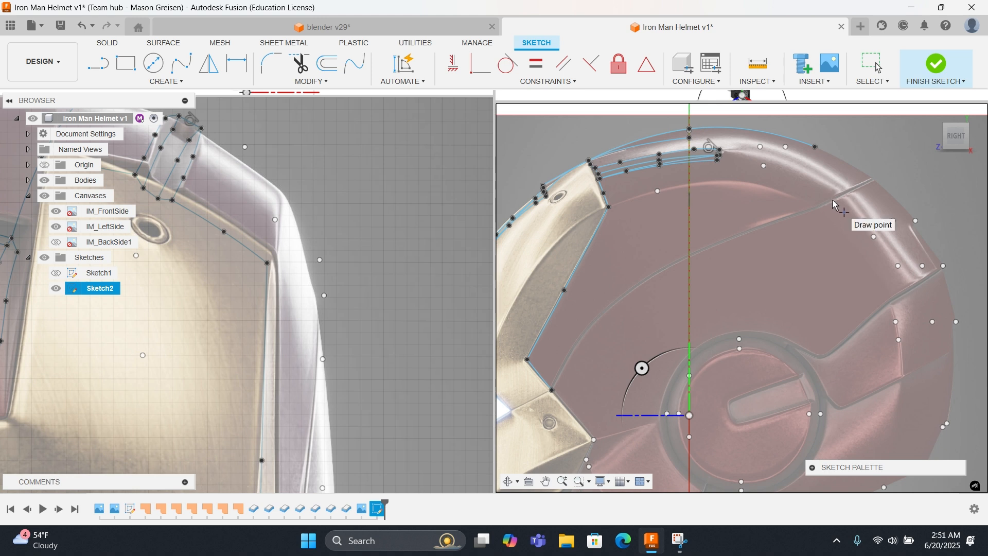
right_click(814, 203)
left_click(856, 207)
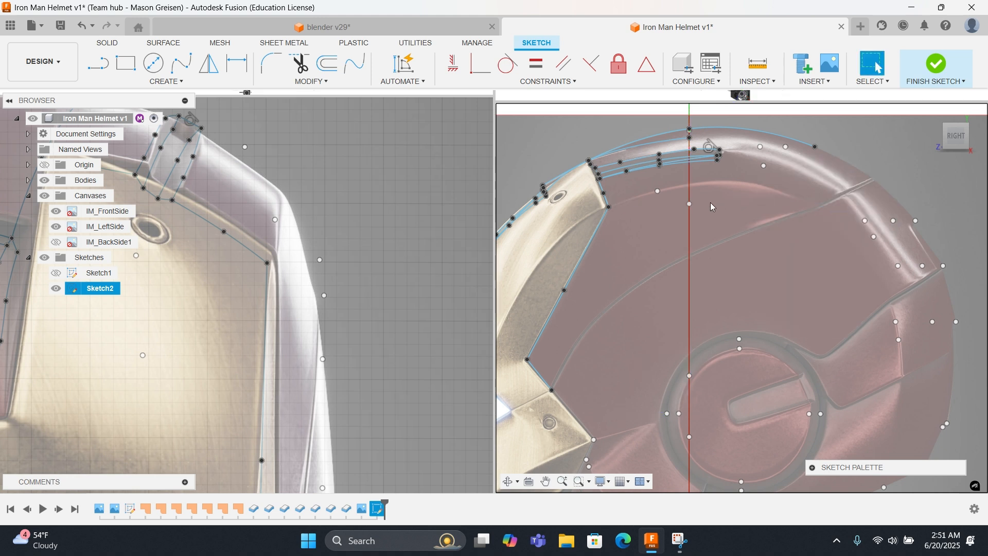
Step: Move the sketch point on the vertical axis horizontally backward to the rear end of the helmet's upper side seam
right_click(691, 202)
left_click(651, 204)
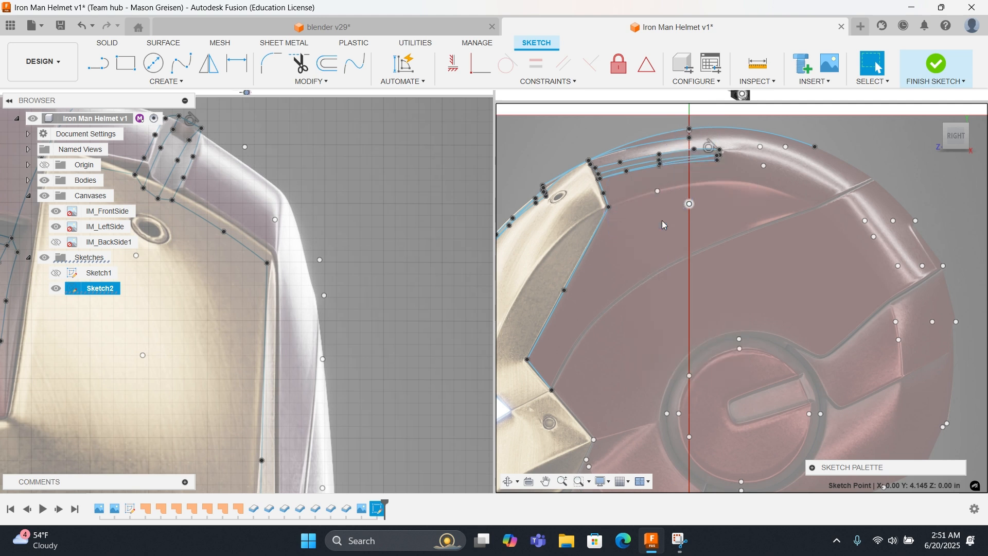
left_click_drag(655, 205, 778, 206)
right_click(778, 206)
left_click(820, 207)
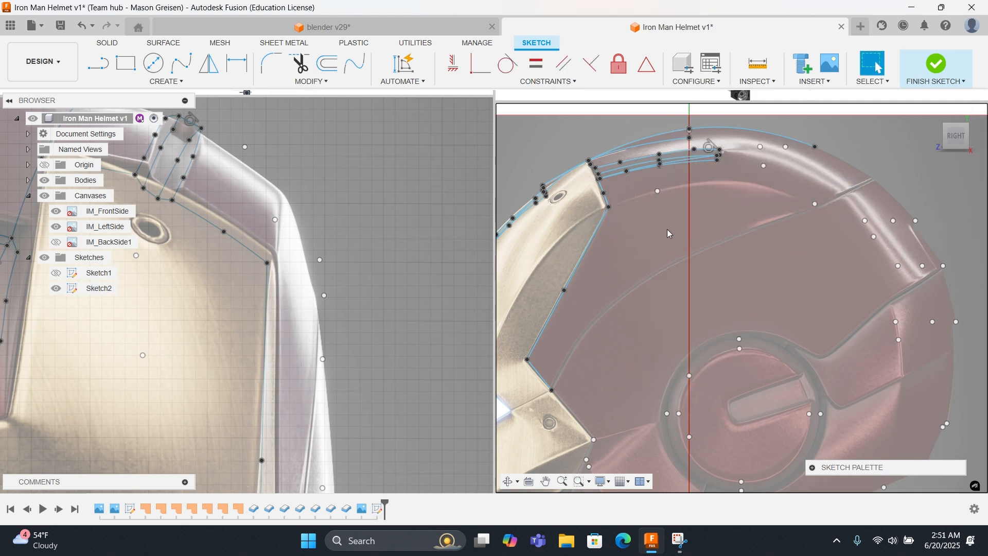
Step: Try to draw a fit point spline from the faceplate's upper side corner through the middle seam point to the rear seam point
right_click(317, 193)
left_click(326, 172)
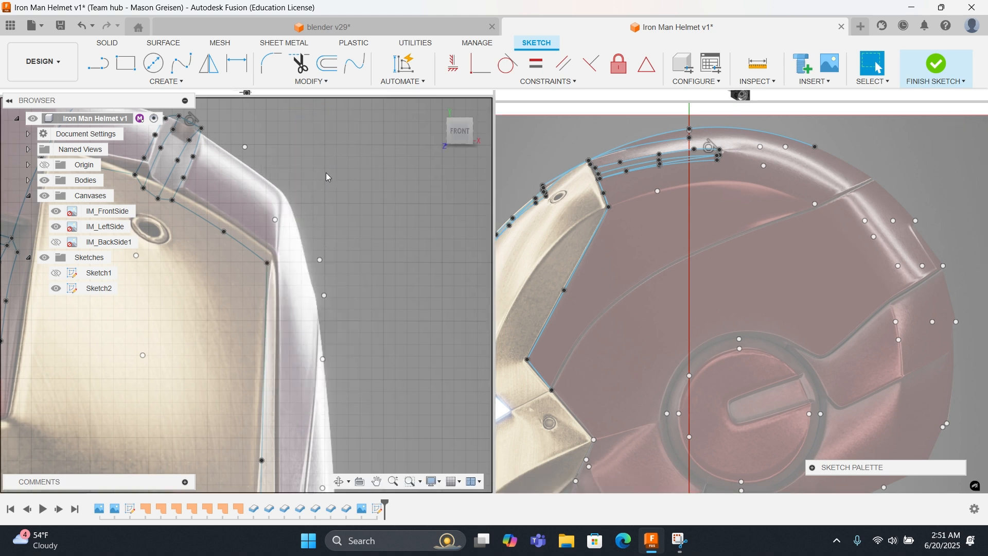
left_click(181, 62)
left_click(267, 256)
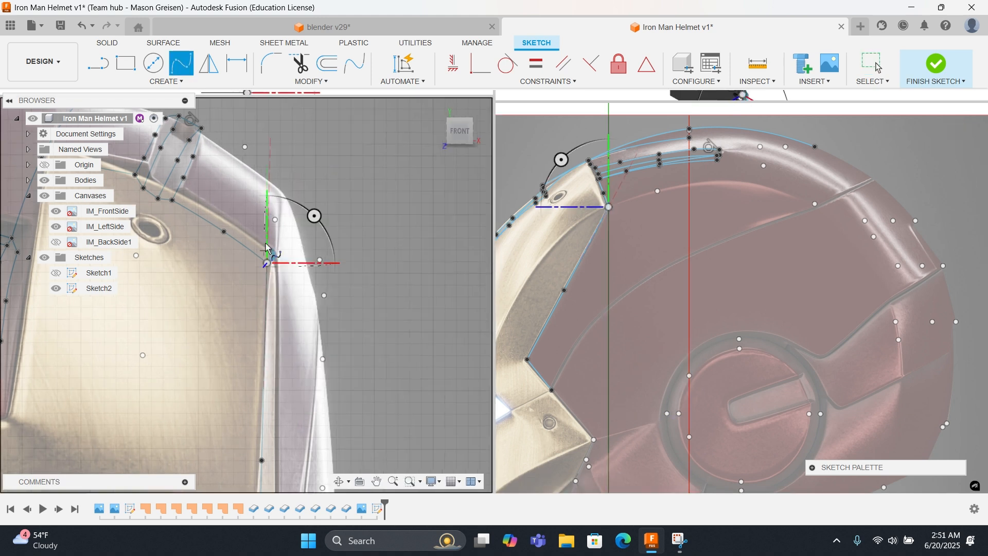
left_click(275, 220)
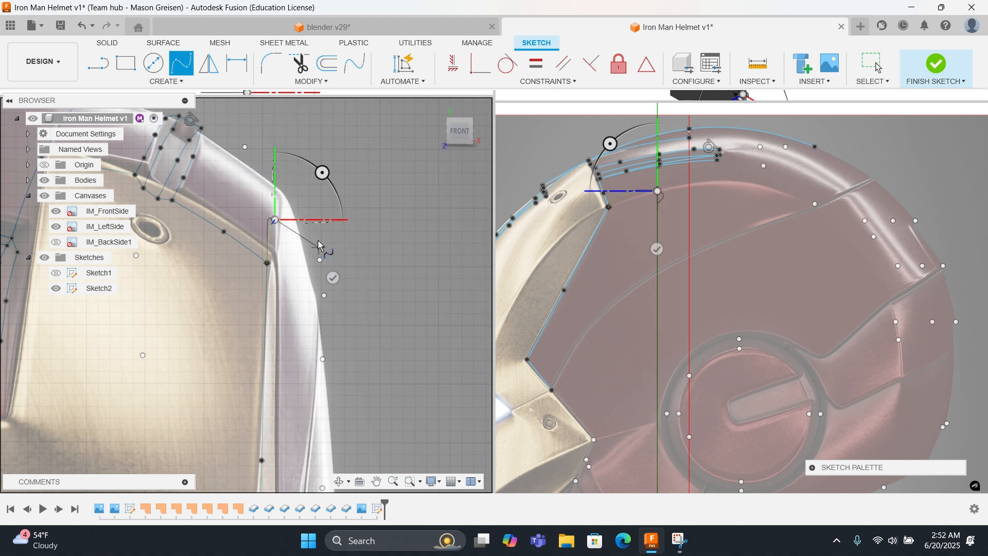
middle_click_drag(335, 236, 465, 222)
mouse_move(305, 304)
middle_mouse_down()
mouse_move(299, 270)
mouse_move(258, 294)
middle_mouse_up()
middle_click_drag(361, 227, 344, 241)
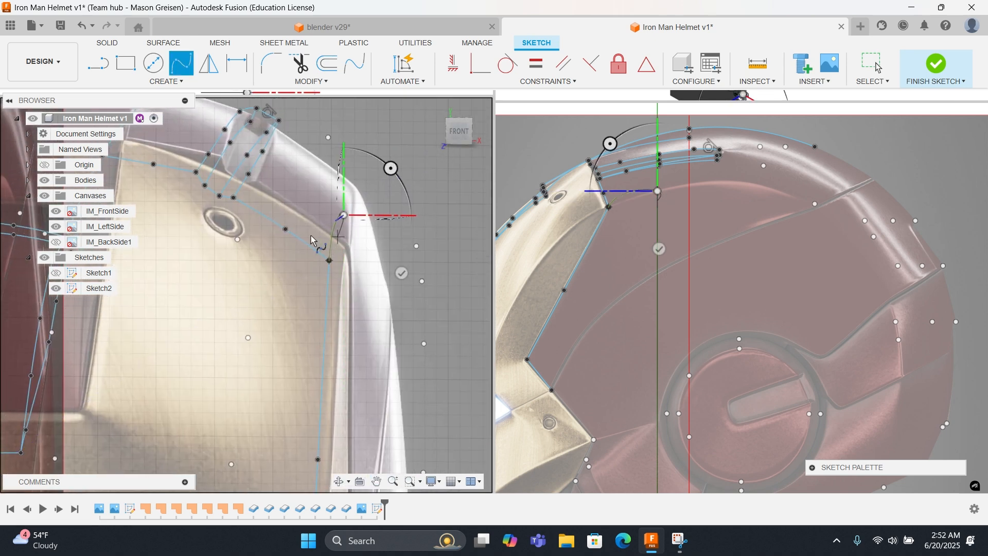
left_click(237, 241)
scroll(397, 234, "down", 5)
key("Escape")
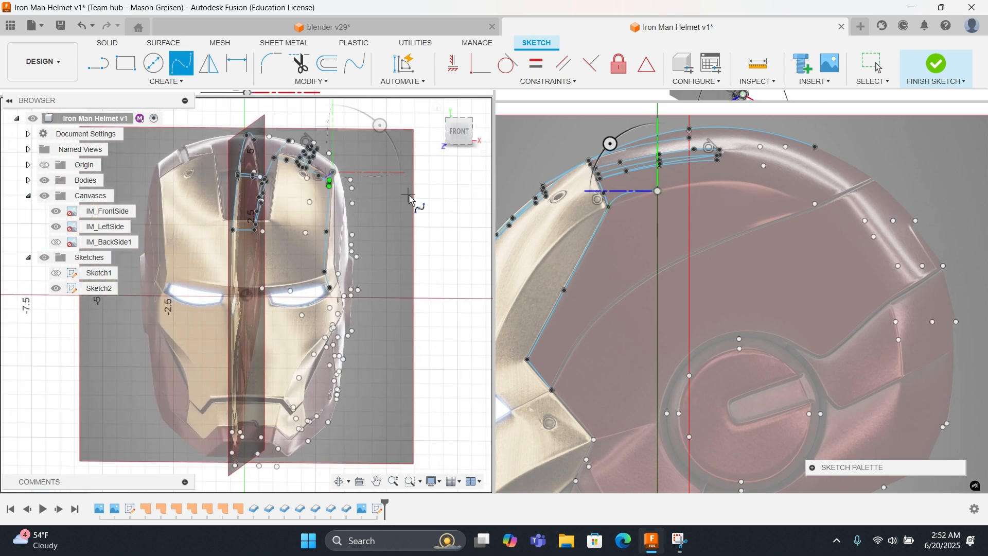
Step: Delete the short spline between the faceplate's upper side corner and the middle seam point
middle_click_drag(392, 210, 300, 217, "shift")
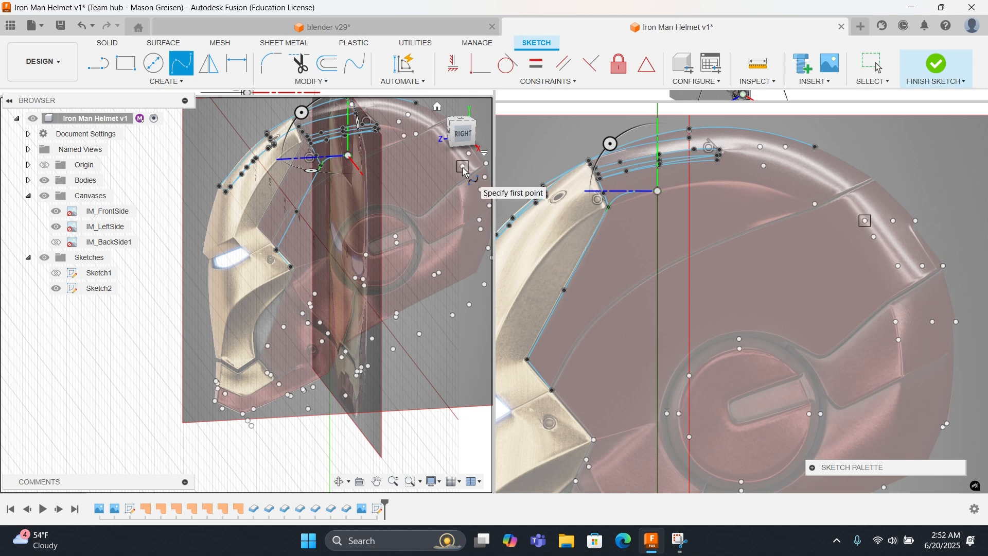
right_click(425, 144)
left_click(391, 140)
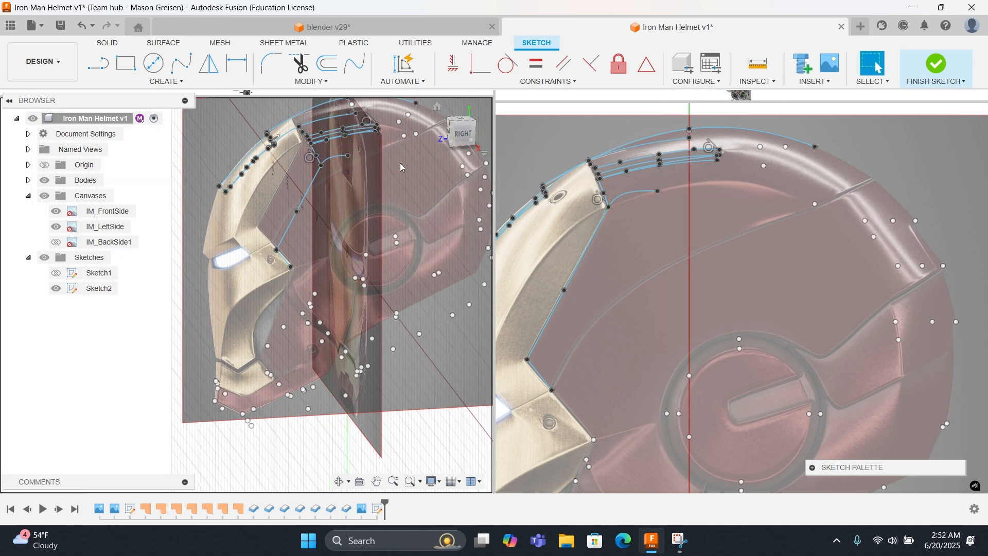
left_click(337, 158)
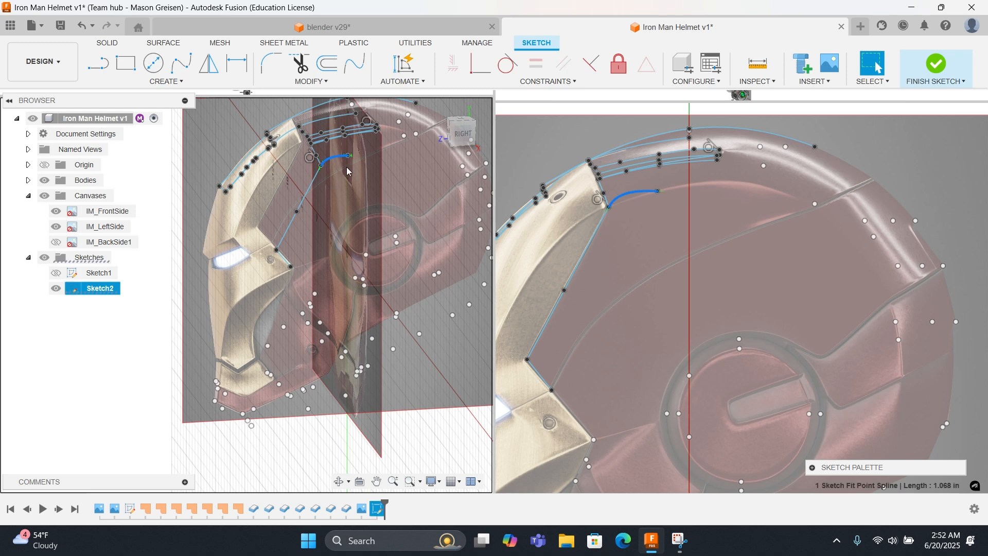
key("Delete")
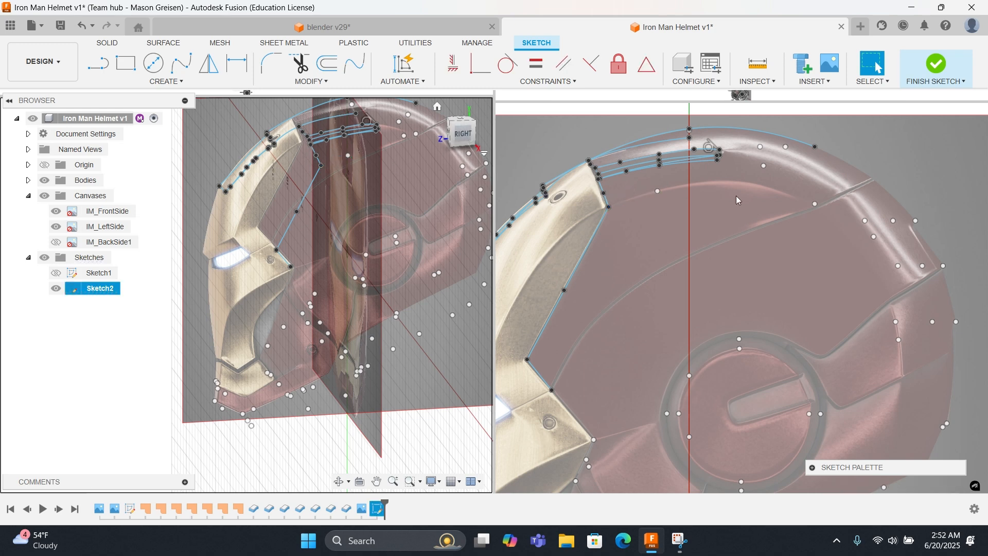
Step: Try a fit point spline from the rear seam point forward through the middle seam point to the faceplate corner, and undo it
left_click(820, 205)
right_click(437, 197)
left_click(433, 180)
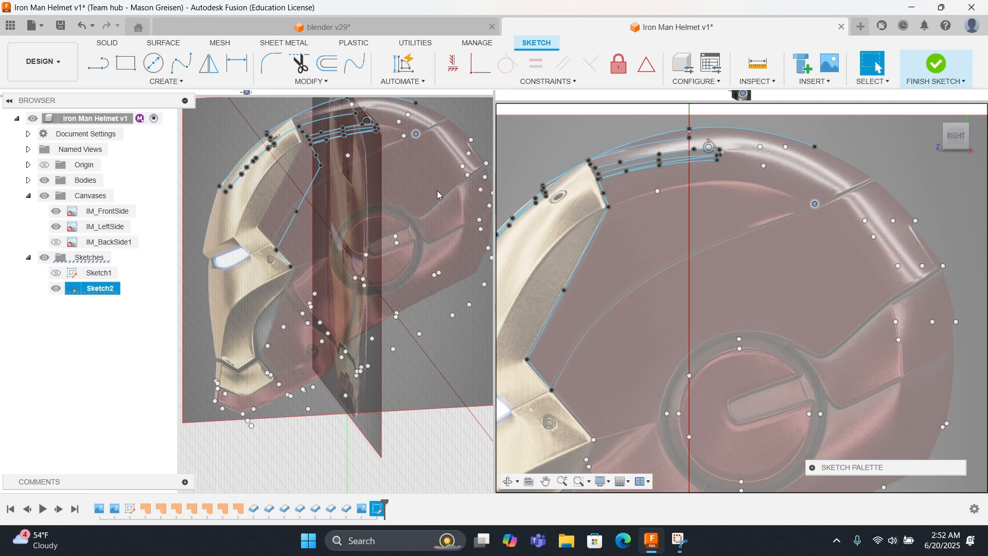
left_click(180, 63)
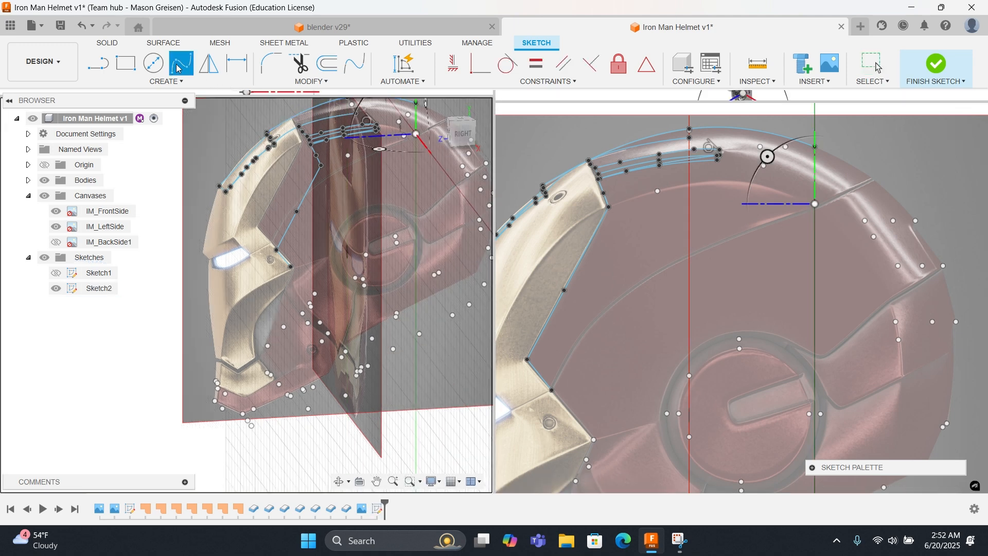
left_click(416, 135)
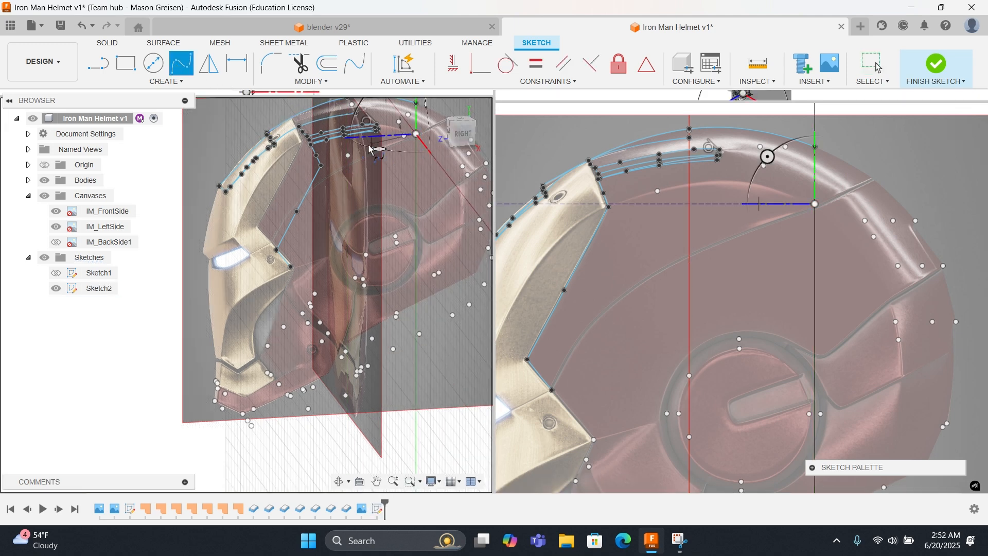
left_click(332, 165)
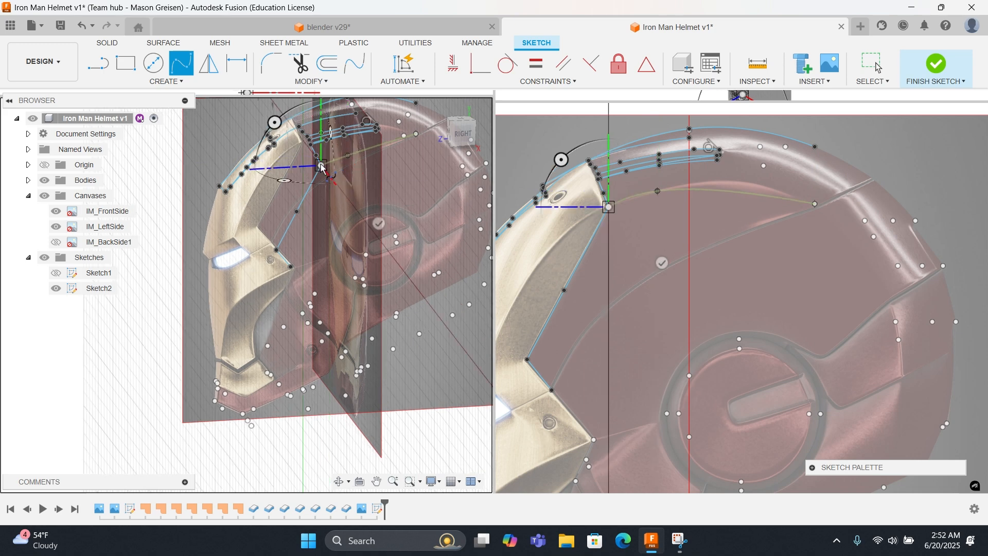
right_click(404, 158)
left_click(380, 210)
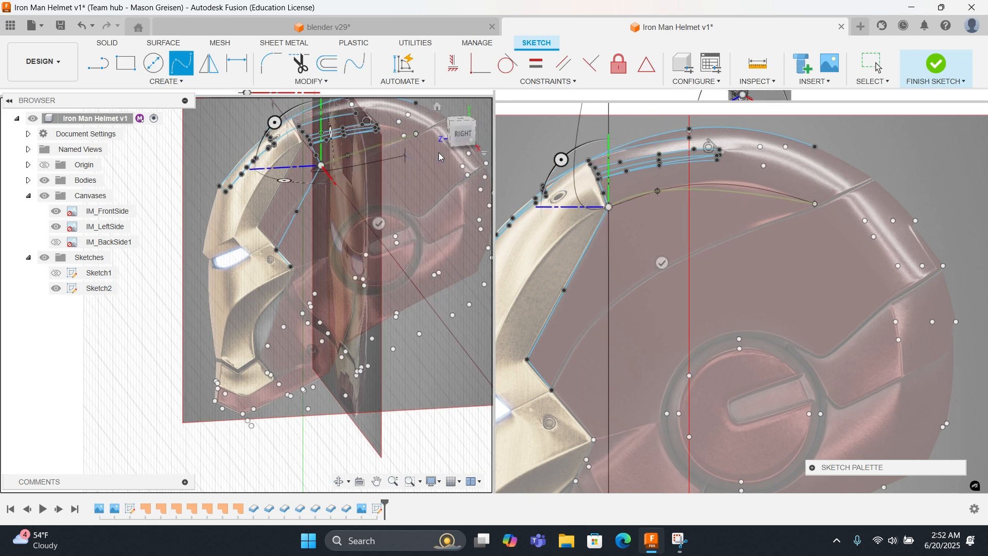
left_click(830, 206)
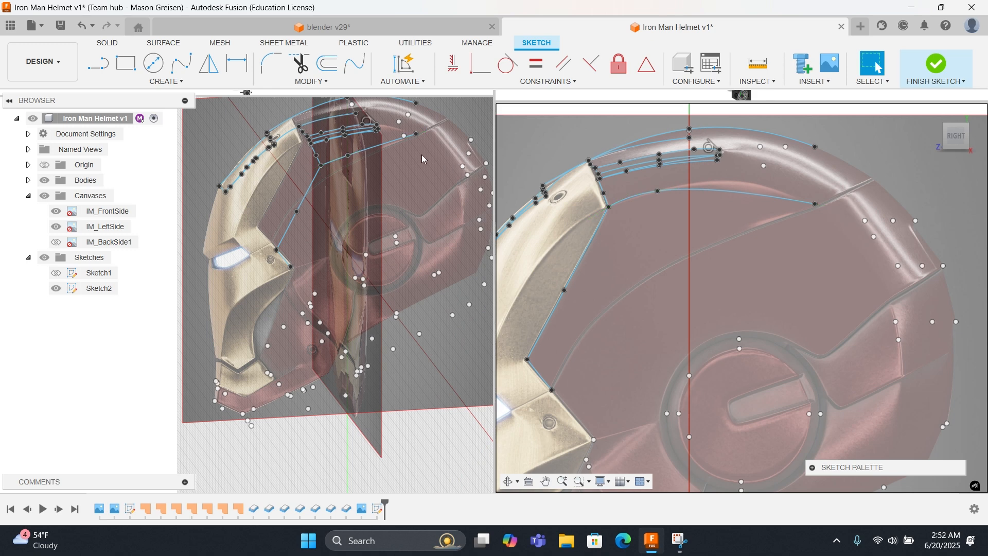
key("ctrl+z")
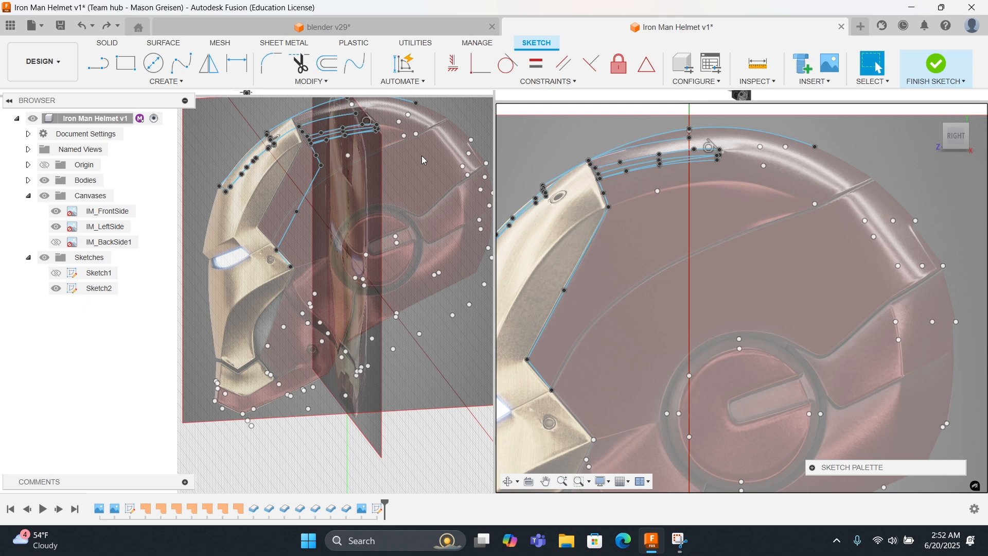
Step: Draw a fit point spline from the faceplate's upper side corner through the middle and rear seam points, and lower its rear tangent handle slightly
key("s")
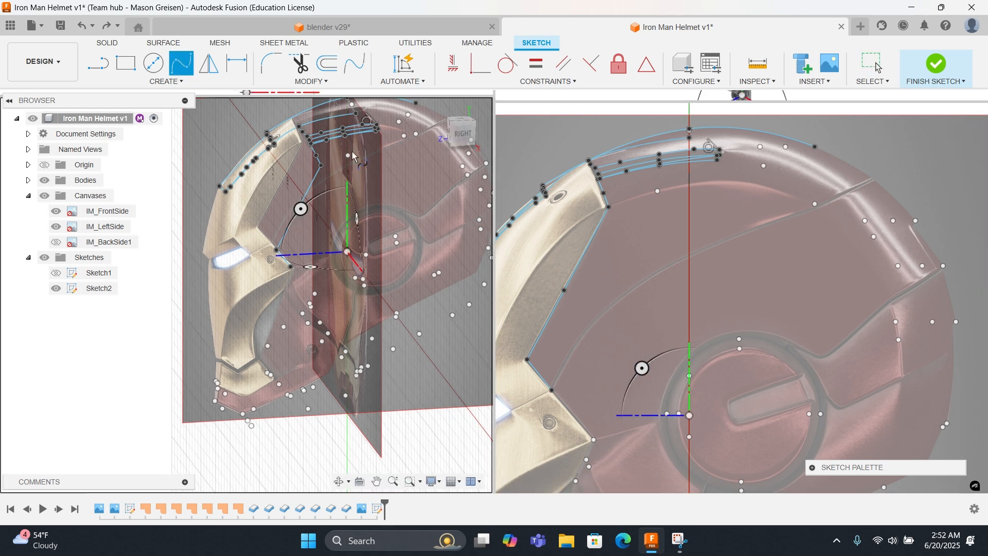
left_click(321, 165)
left_click(347, 156)
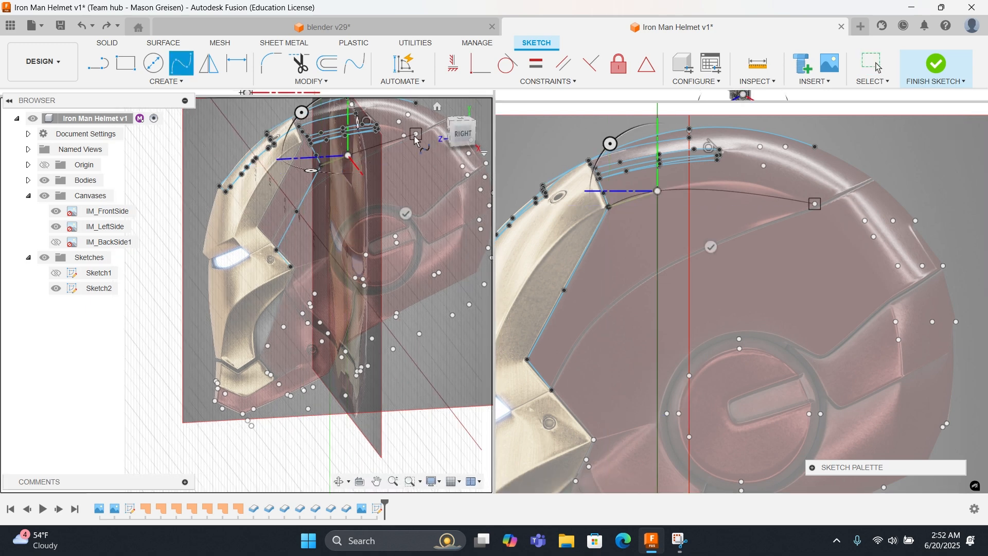
left_click(415, 136)
right_click(416, 138)
left_click(431, 136)
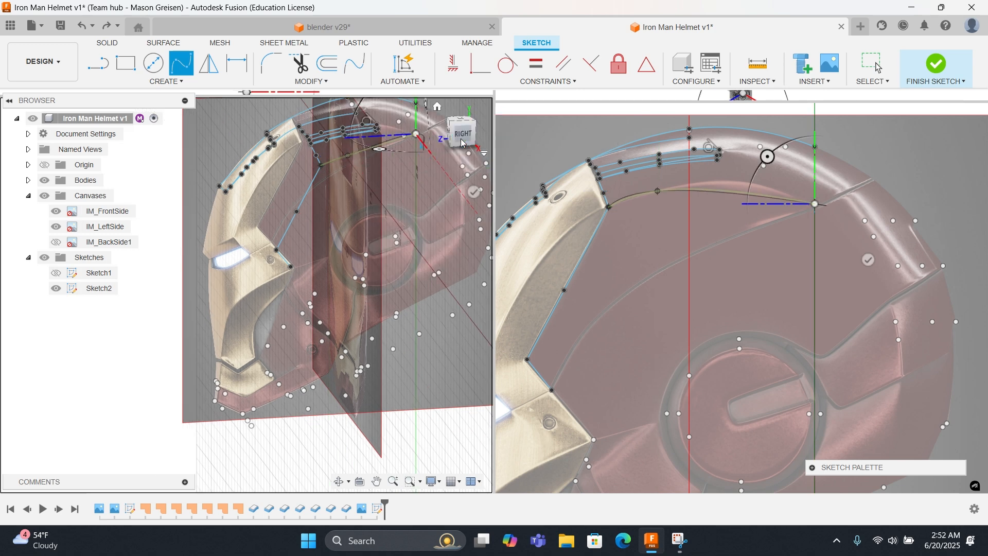
left_click(427, 136)
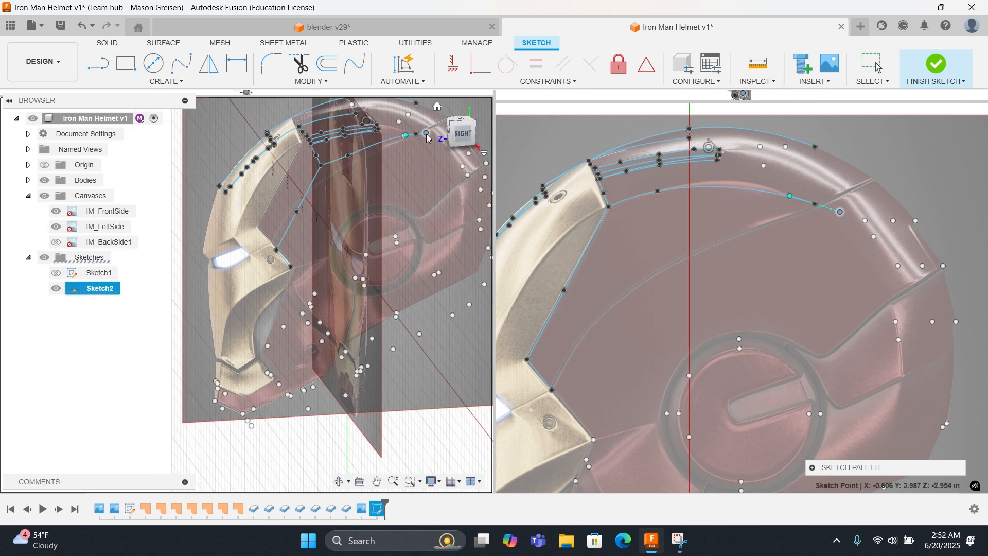
right_click(431, 175)
key("Escape")
Step: Draw a short fit point spline from the centreline point above the red chin panel to the neighbouring upper notch corner
middle_click_drag(278, 347, 480, 307)
middle_click_drag(401, 356, 367, 271)
scroll(368, 270, "up", 3)
scroll(863, 339, "down", 8)
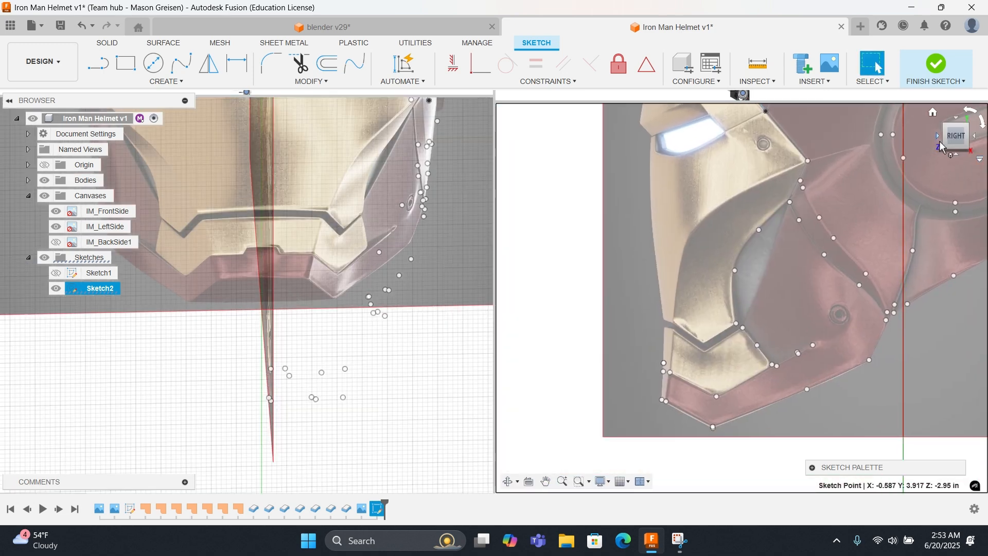
left_click(938, 137)
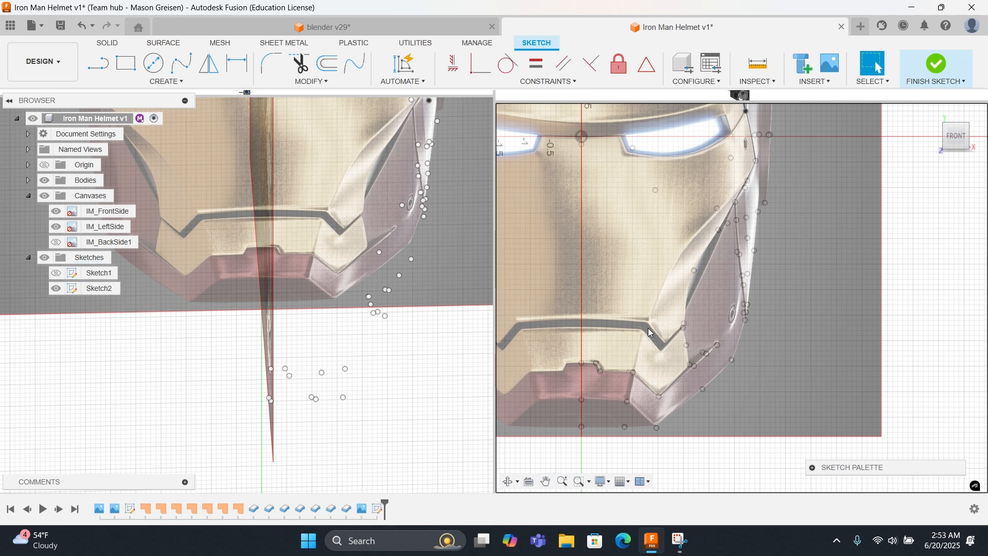
scroll(315, 326, "up", 3)
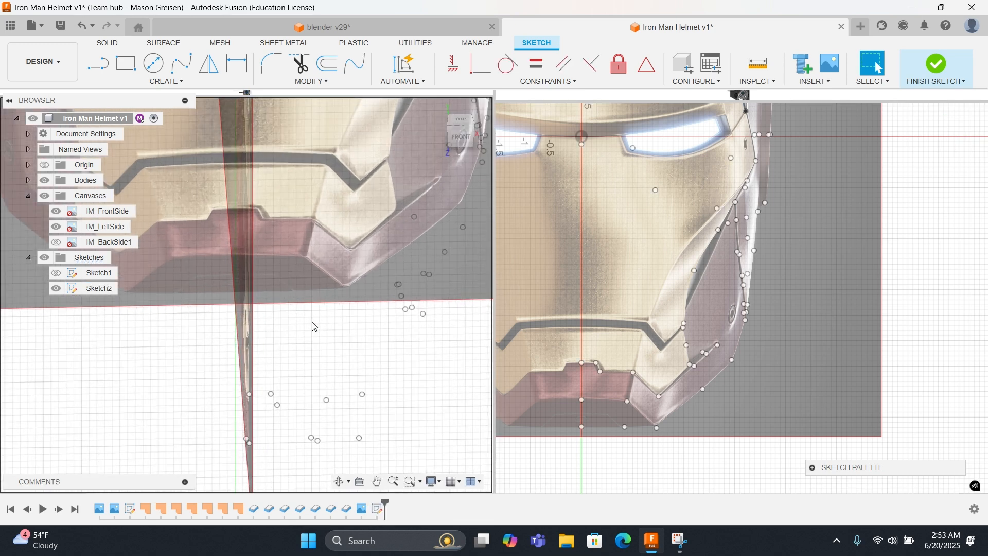
left_click(461, 138)
middle_click_drag(338, 368, 334, 369, "shift")
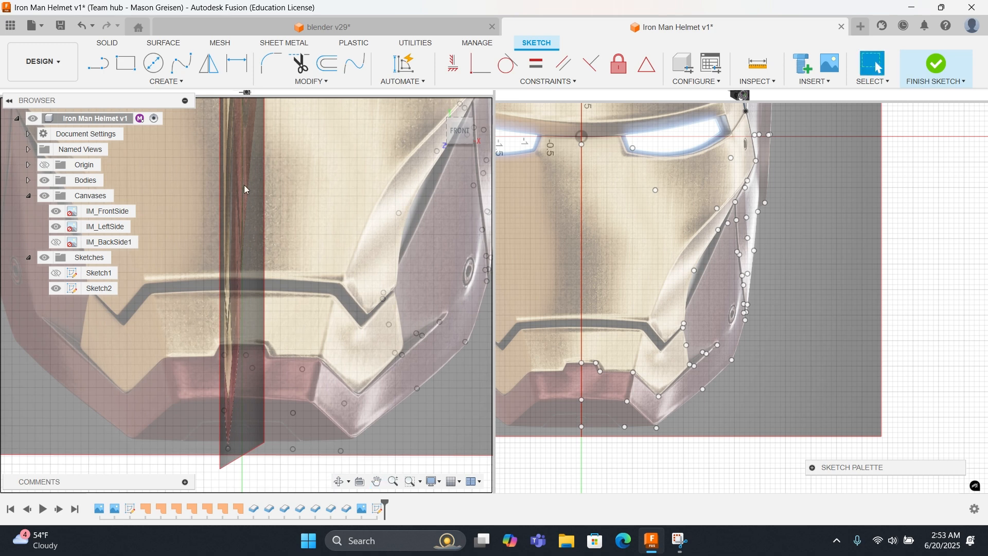
left_click(175, 73)
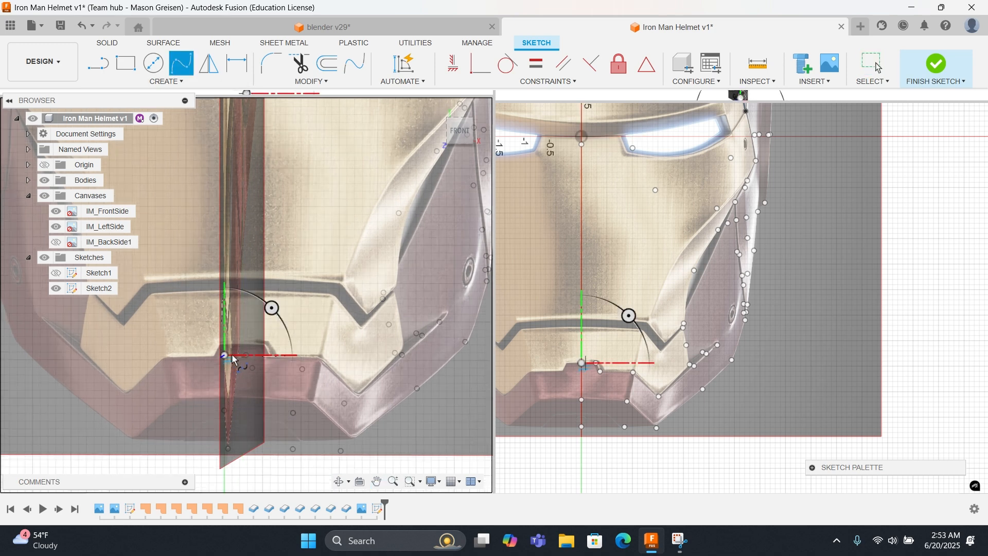
left_click(249, 354)
right_click(250, 354)
left_click(291, 352)
right_click(278, 348)
left_click(279, 311)
Step: Continue the red chin panel's upper edge with fit point splines down the notch and outward to the panel's upper side corner
left_click(247, 355)
left_click(253, 367)
right_click(255, 359)
left_click(275, 323)
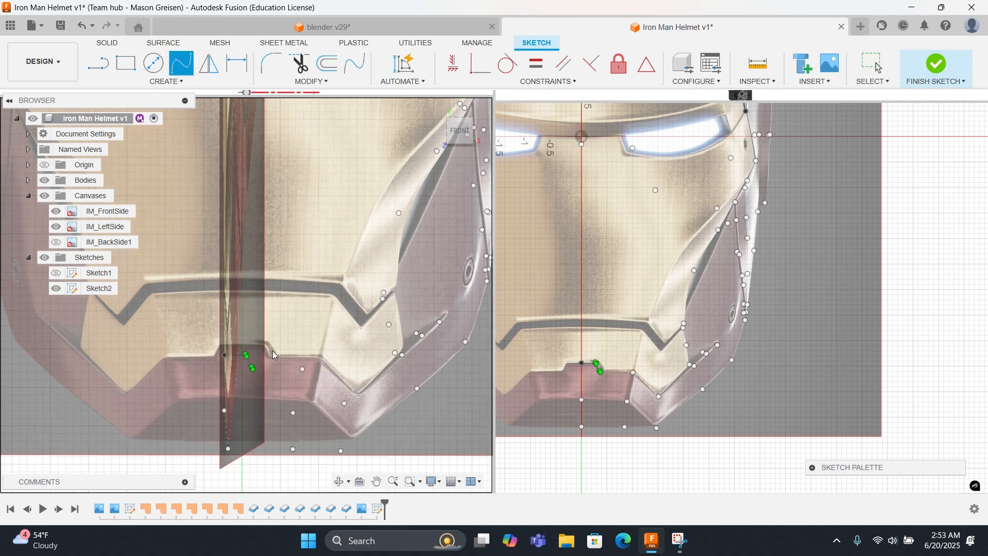
left_click(252, 367)
left_click(303, 369)
right_click(304, 368)
left_click(325, 368)
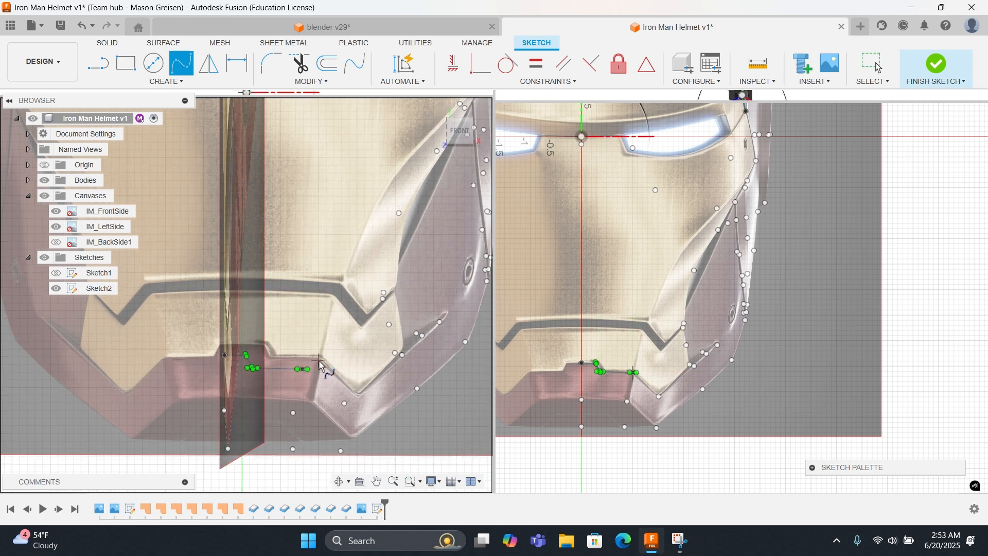
Step: Draw a fit point spline from the chin panel's upper side corner diagonally down to the point at the gold plate's lower tip
left_click(303, 369)
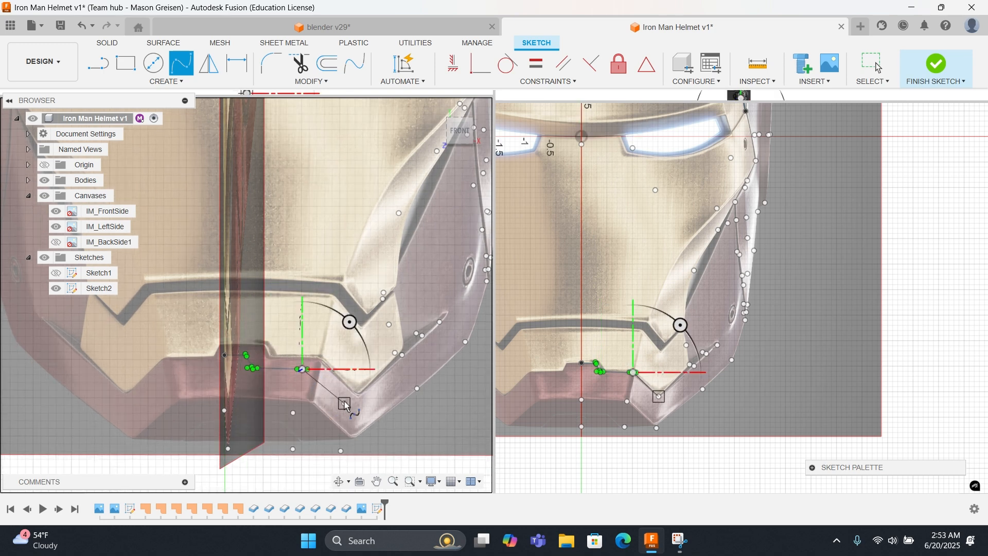
left_click(345, 402)
right_click(345, 402)
left_click(393, 380)
right_click(359, 387)
left_click(397, 385)
right_click(358, 379)
left_click(356, 345)
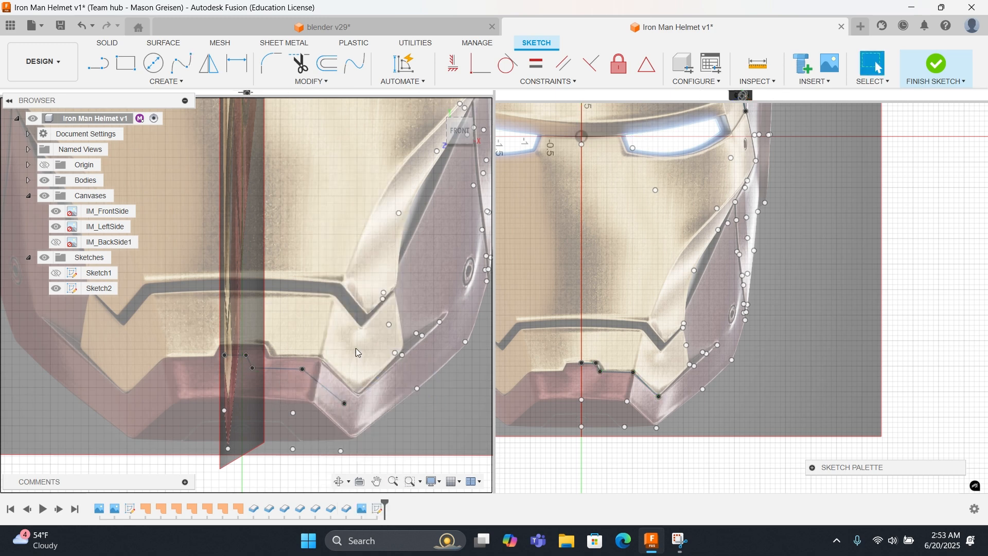
Step: Draw three consecutive fit point splines from the gold plate's lower tip up along the jaw seam to the seam's outermost point
left_click(345, 403)
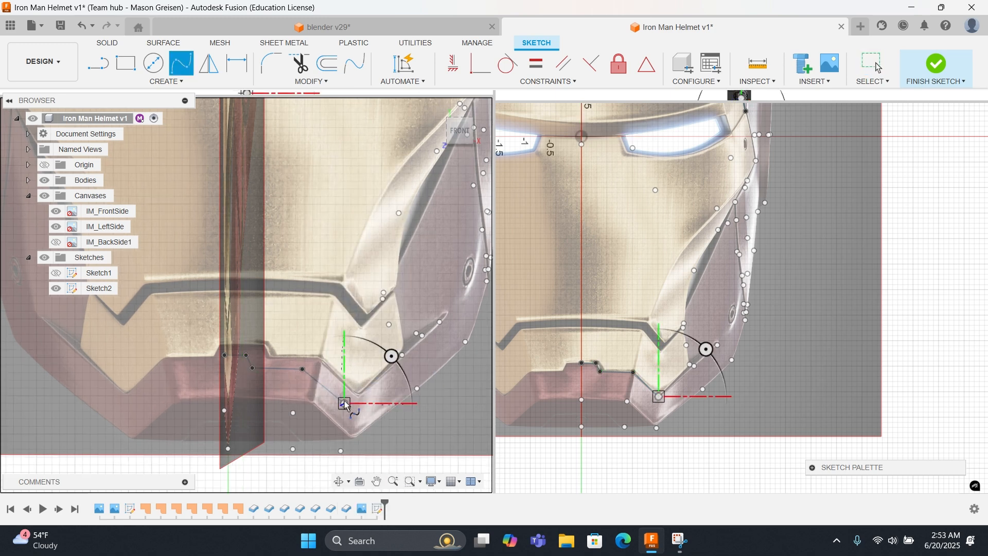
left_click(402, 358)
right_click(402, 359)
left_click(422, 320)
left_click(405, 354)
left_click(423, 336)
right_click(423, 336)
left_click(427, 304)
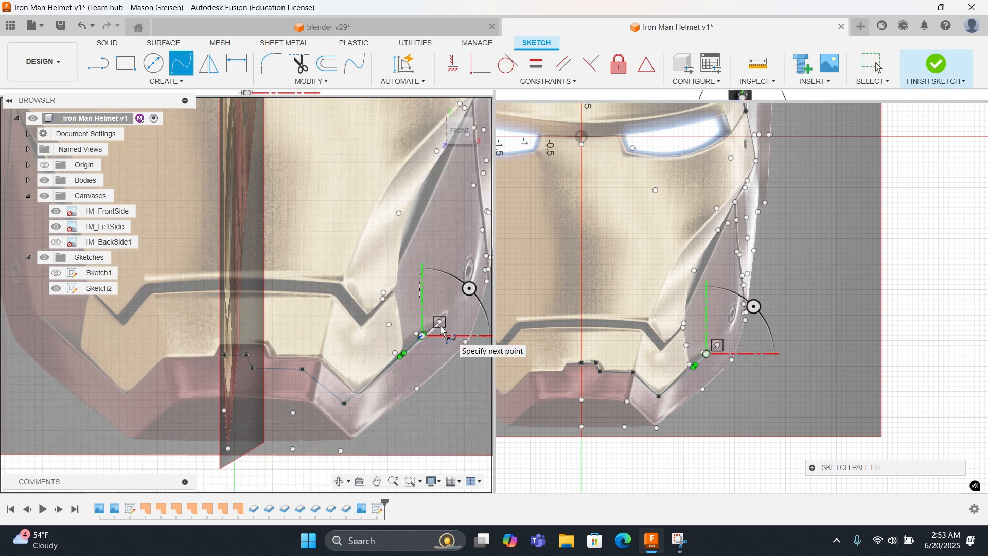
right_click(457, 321)
left_click(454, 289)
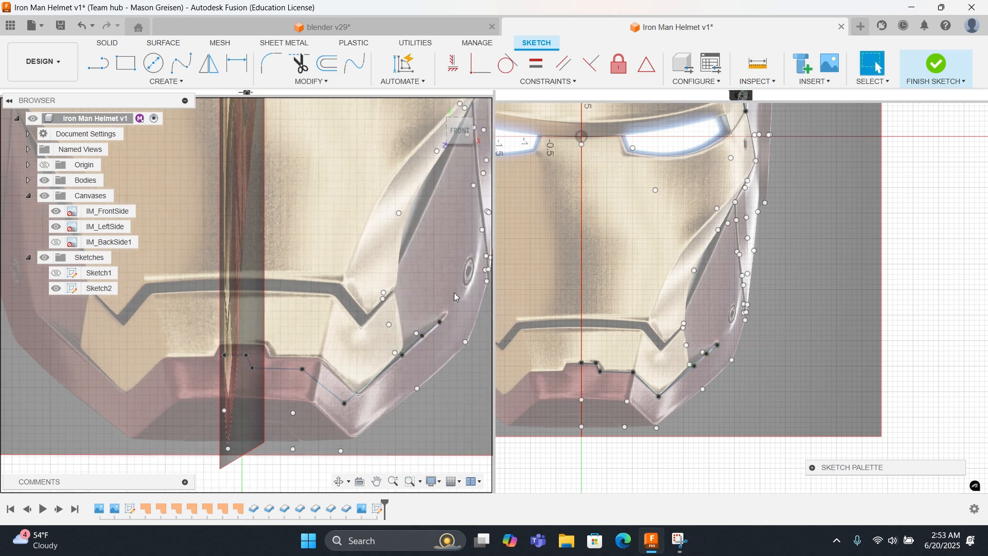
Step: Draw two fit point splines along the jaw seam's upper edge, from the outermost point down to the lower inner point
left_click(439, 322)
left_click(416, 333)
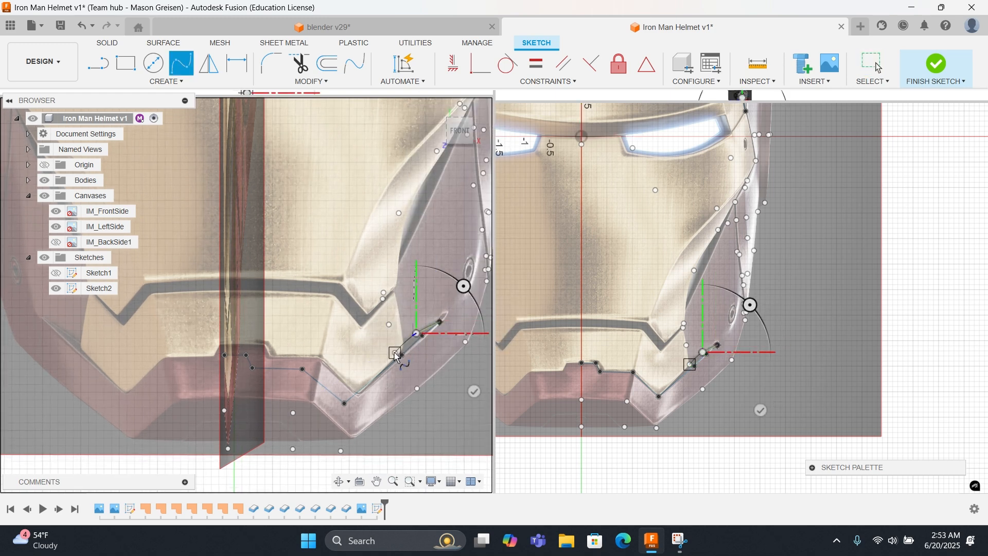
left_click(395, 353)
right_click(387, 336)
left_click(399, 316)
left_click(440, 323)
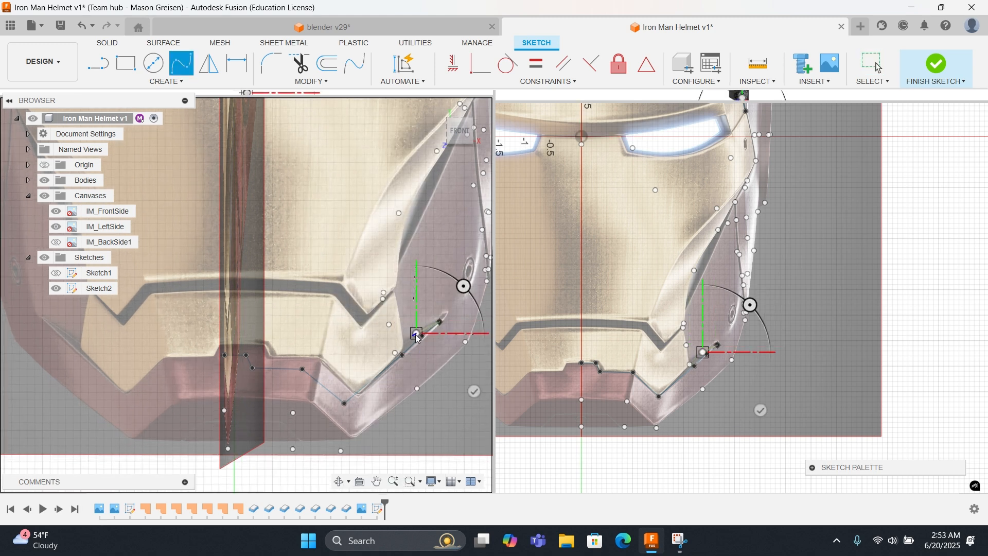
right_click(438, 327)
left_click(440, 290)
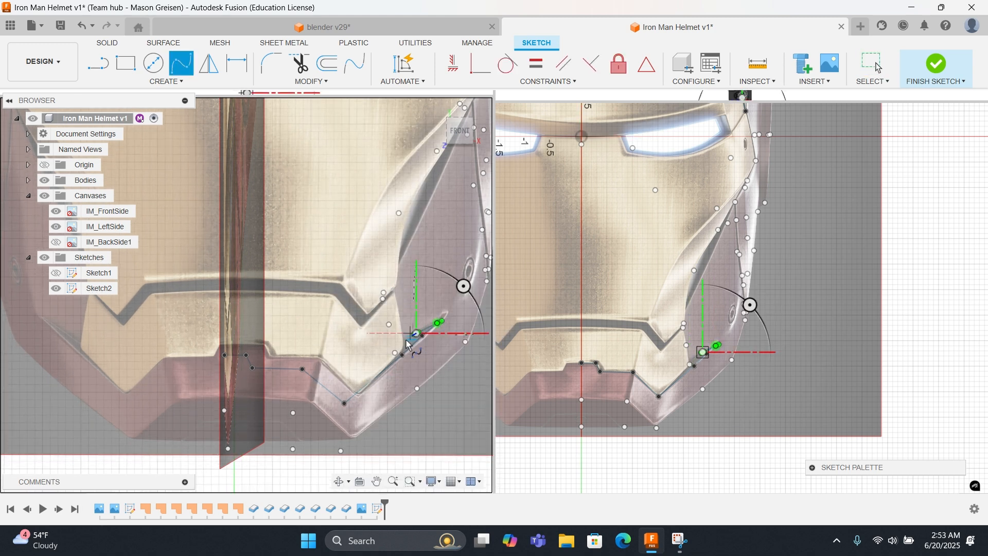
right_click(403, 354)
left_click(424, 344)
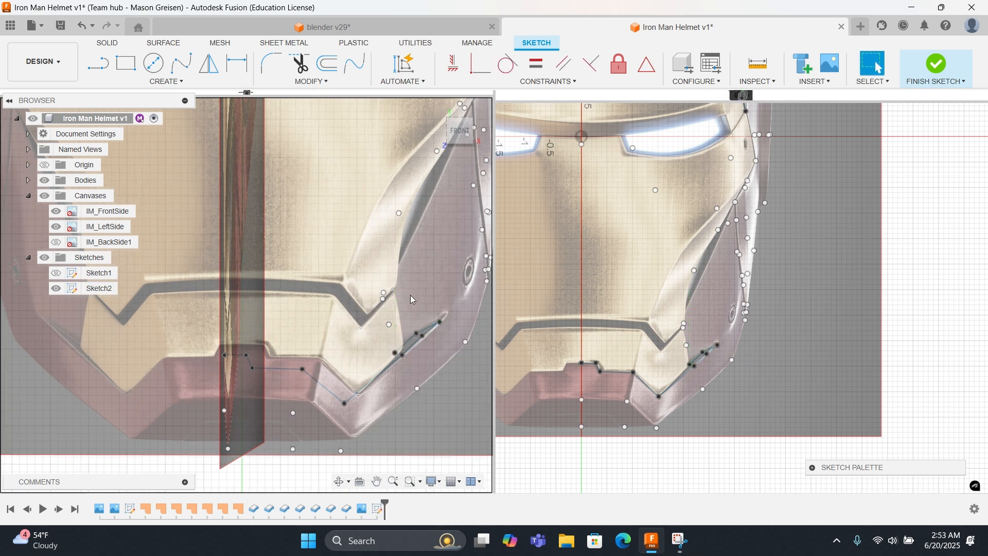
Step: Move the jaw seam's outermost point onto the seam tip in the front view, at about X 2.66, Y -4.01 in
scroll(704, 341, "up", 5)
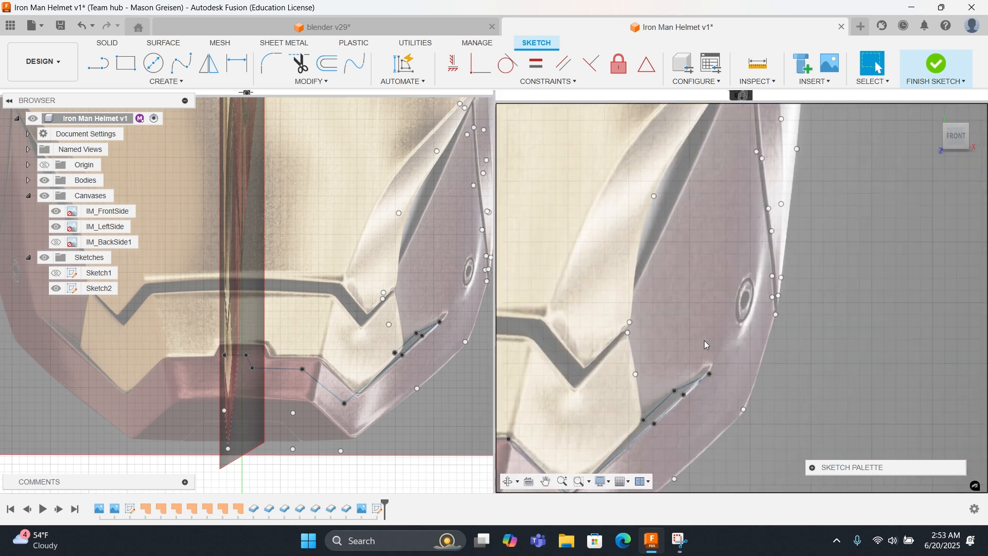
left_click(710, 376)
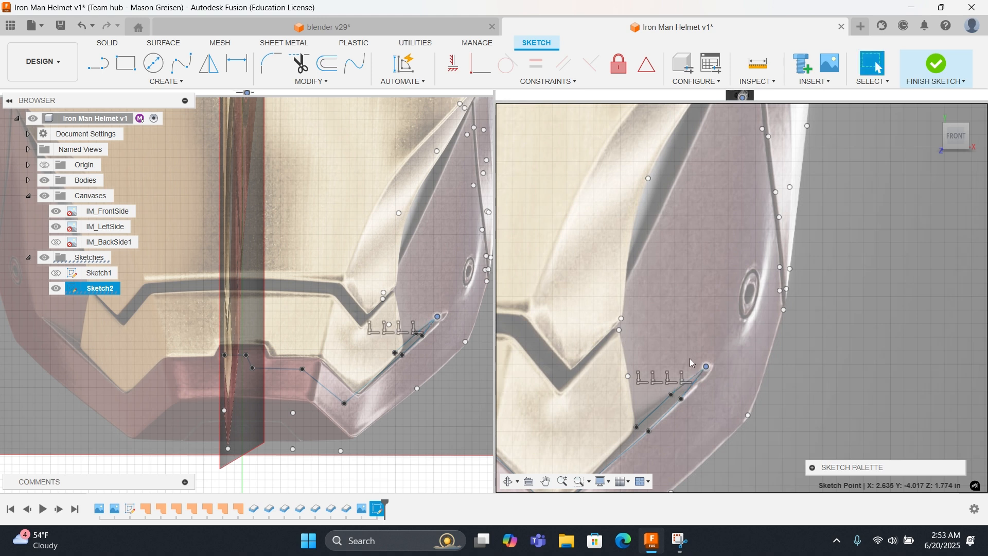
left_click_drag(707, 369, 712, 369)
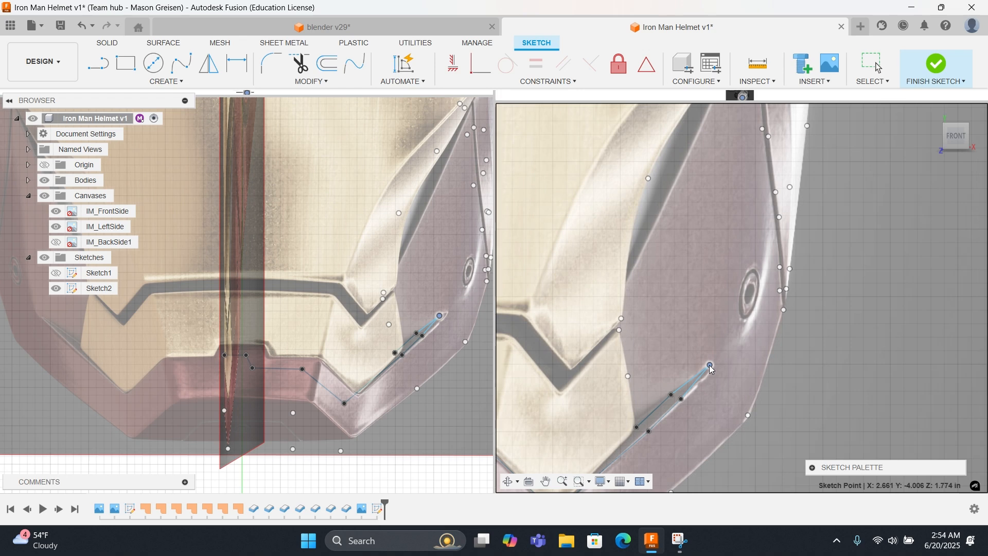
right_click(729, 357)
key("Escape")
Step: Draw a fit point spline down the centreline from the red chin panel's upper edge point to its lower edge point
right_click(411, 310)
left_click(419, 267)
left_click(439, 315)
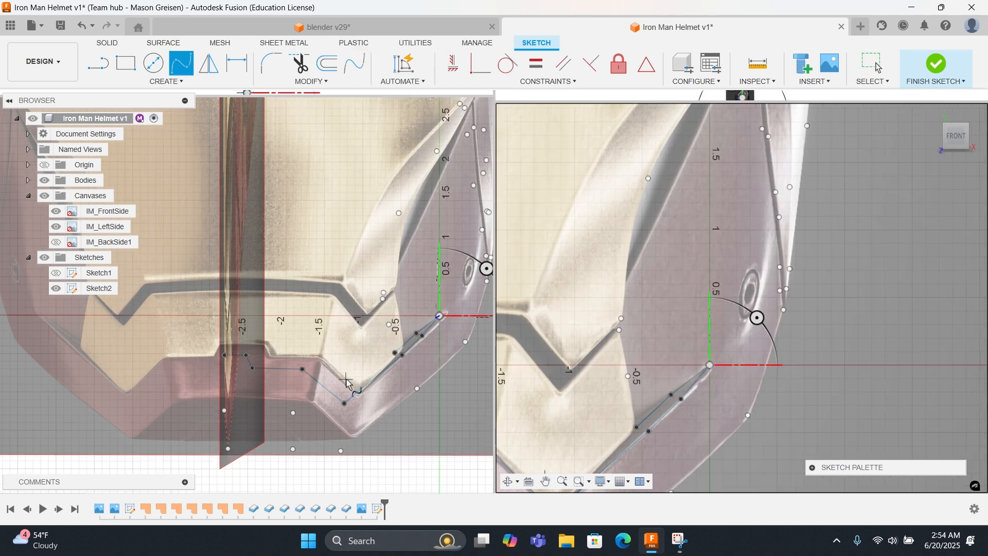
middle_click_drag(346, 380, 379, 293)
left_click(258, 268)
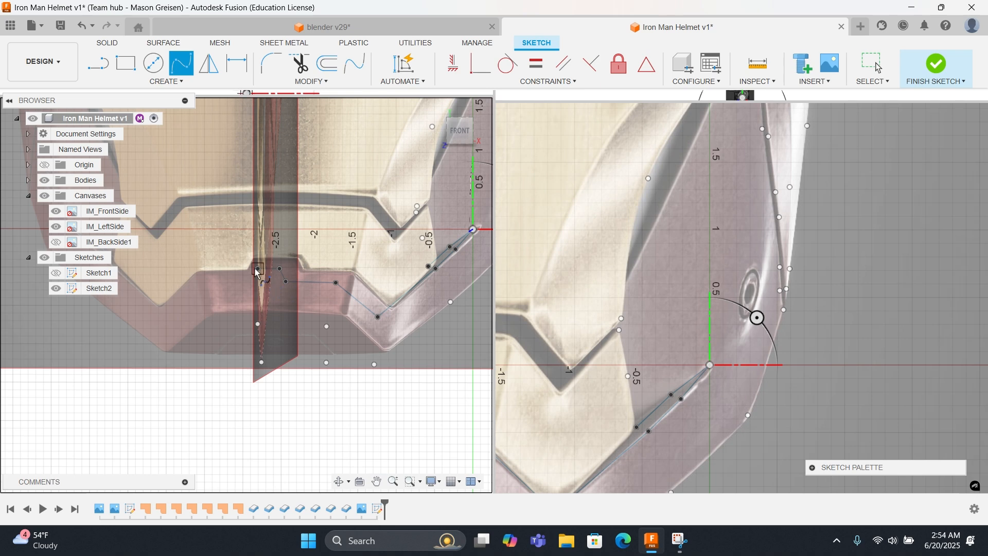
left_click(261, 322)
right_click(261, 322)
left_click(301, 324)
Step: Draw a fit point spline along the centreline from the chin panel's lower edge point to the helmet's bottom point
right_click(275, 313)
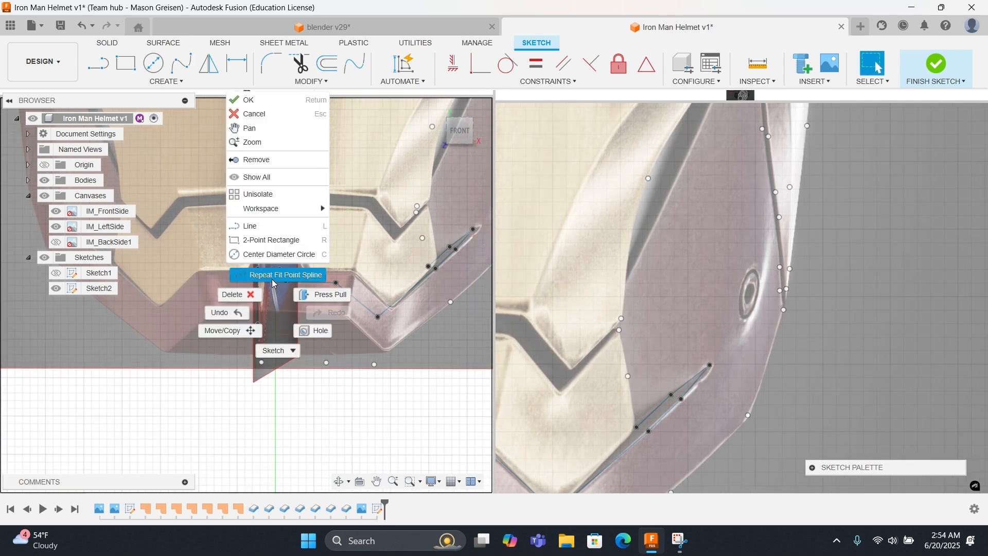
left_click(275, 274)
left_click(258, 324)
left_click(261, 362)
right_click(262, 361)
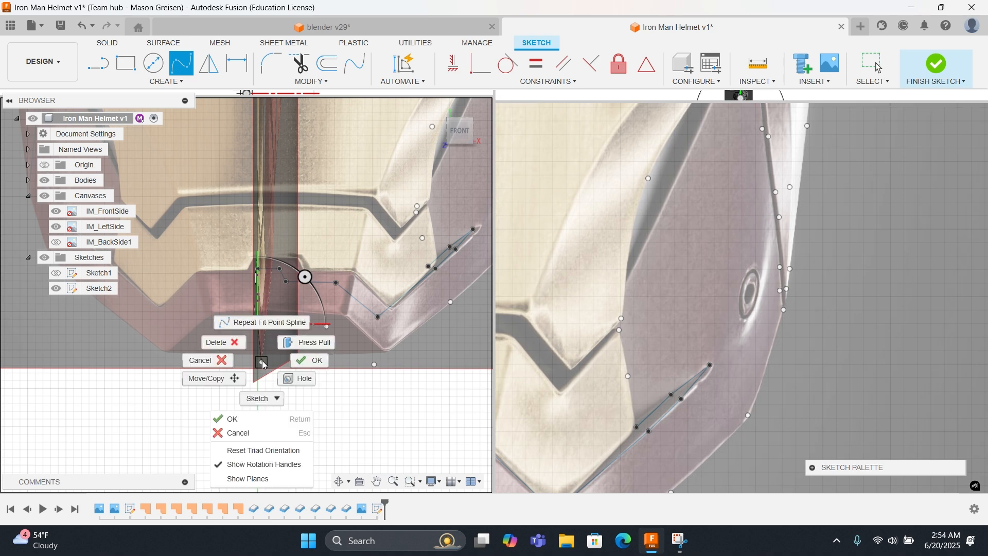
left_click(311, 360)
Step: Draw fit point splines from the chin panel's lower centre point out to its side corner and diagonally down to the bottom jaw corner
right_click(307, 365)
left_click(301, 330)
left_click(260, 324)
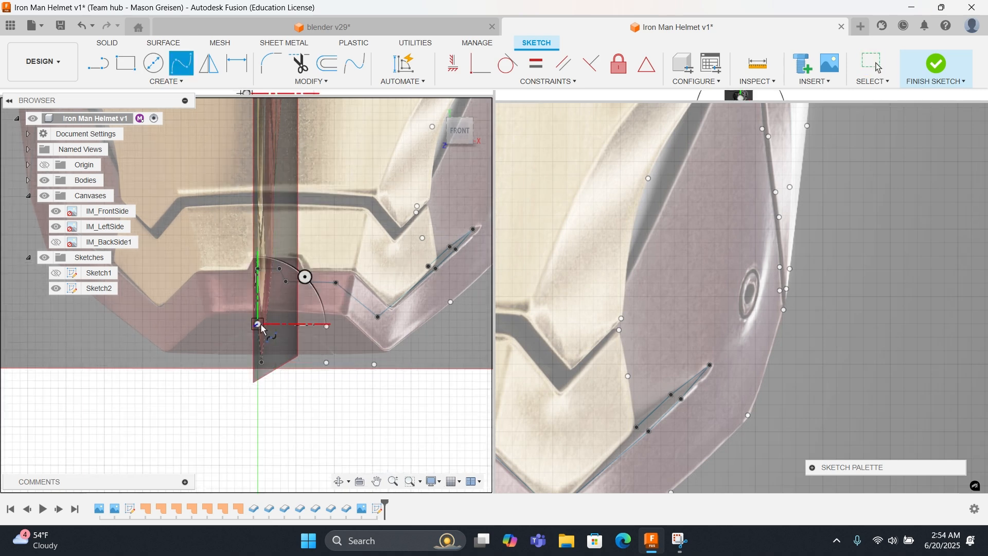
left_click(326, 327)
right_click(373, 331)
left_click(376, 325)
left_click(328, 327)
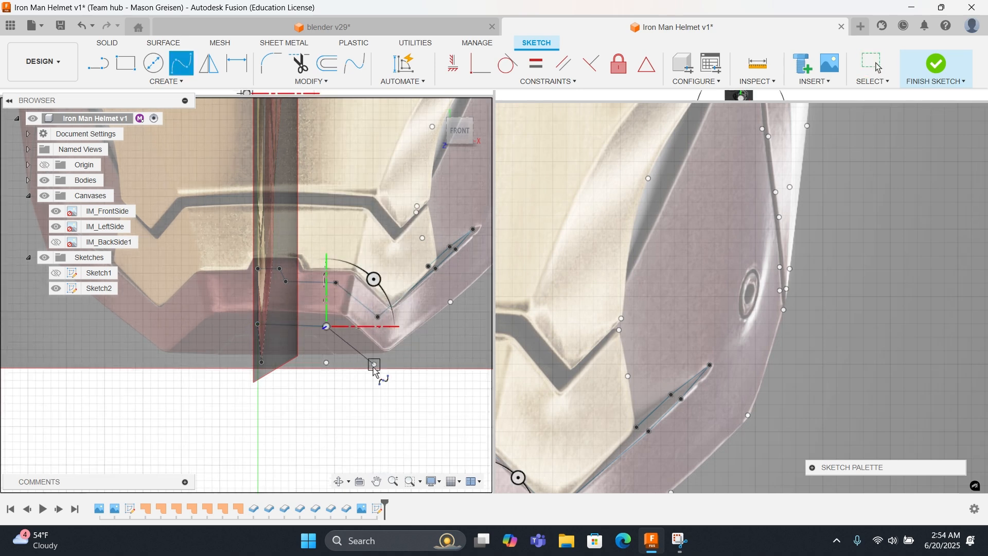
left_click(374, 365)
right_click(374, 367)
left_click(410, 368)
Step: Draw a fit point spline along the helmet's bottom edge from the centreline point to the middle bottom point
middle_click_drag(619, 288, 680, 152)
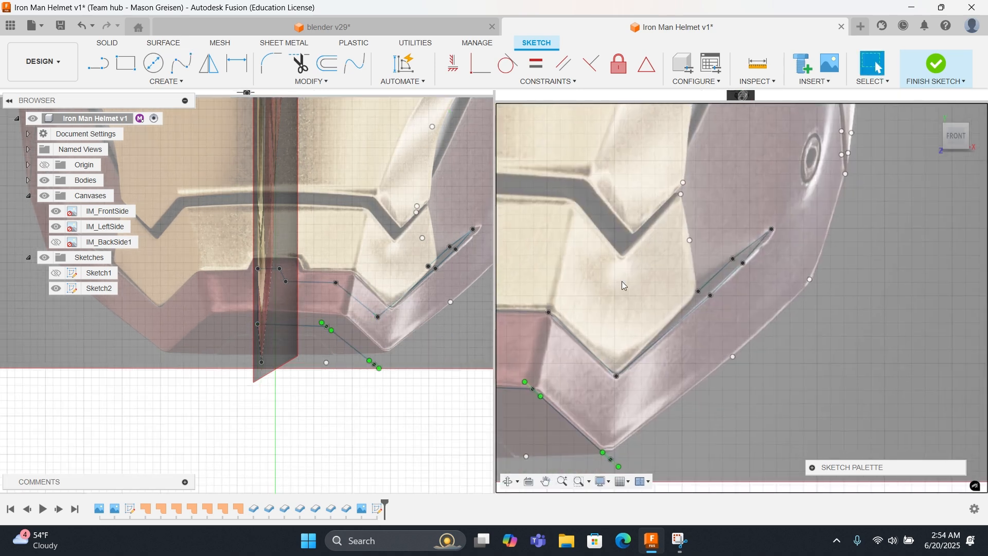
middle_click_drag(606, 315, 657, 221)
left_click(630, 282)
scroll(631, 284, "down", 1)
middle_click_drag(642, 290, 755, 248)
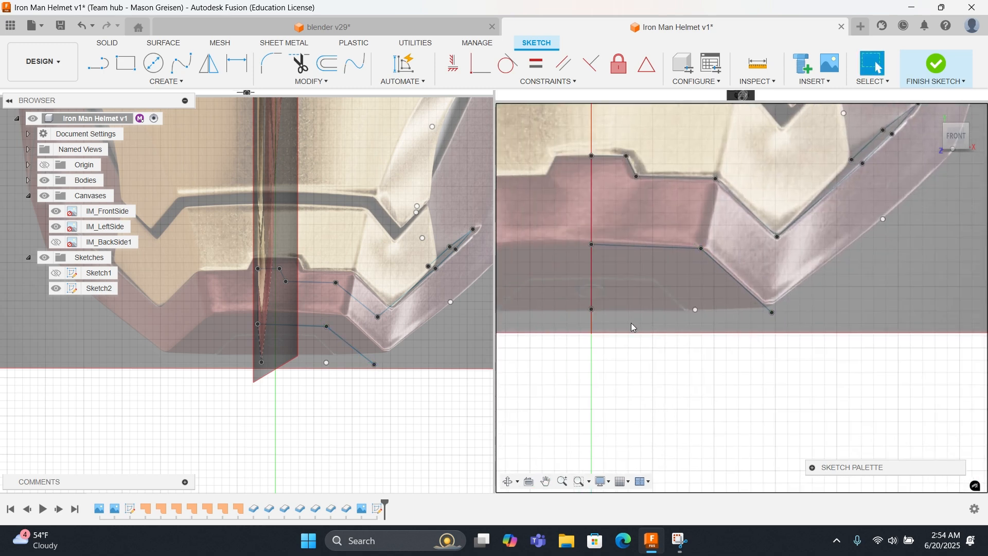
scroll(631, 323, "down", 2)
right_click(391, 334)
left_click(383, 305)
left_click(262, 362)
left_click(330, 363)
right_click(330, 363)
left_click(329, 335)
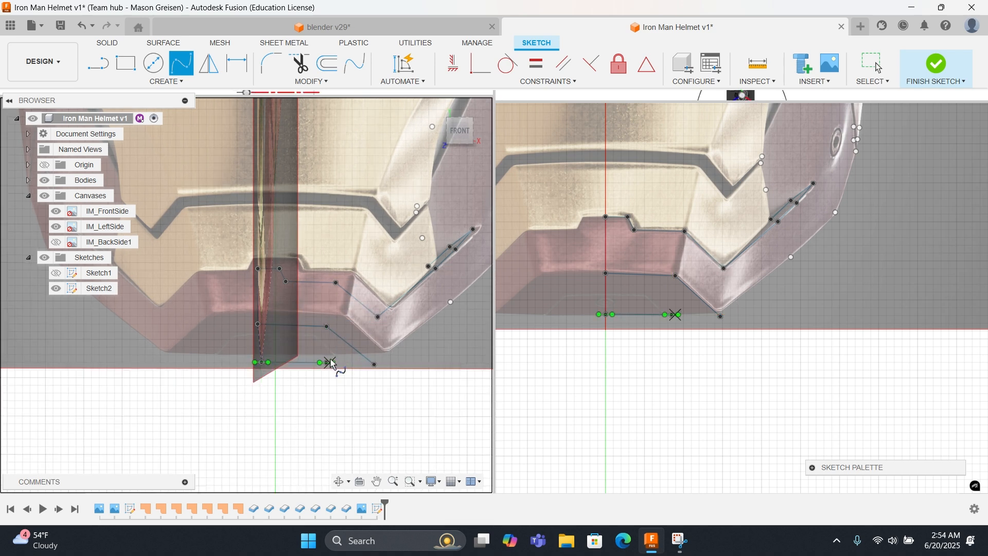
Step: Continue the bottom edge with a fit point spline from the middle bottom point to the bottom jaw corner
left_click(328, 362)
left_click(376, 365)
right_click(380, 366)
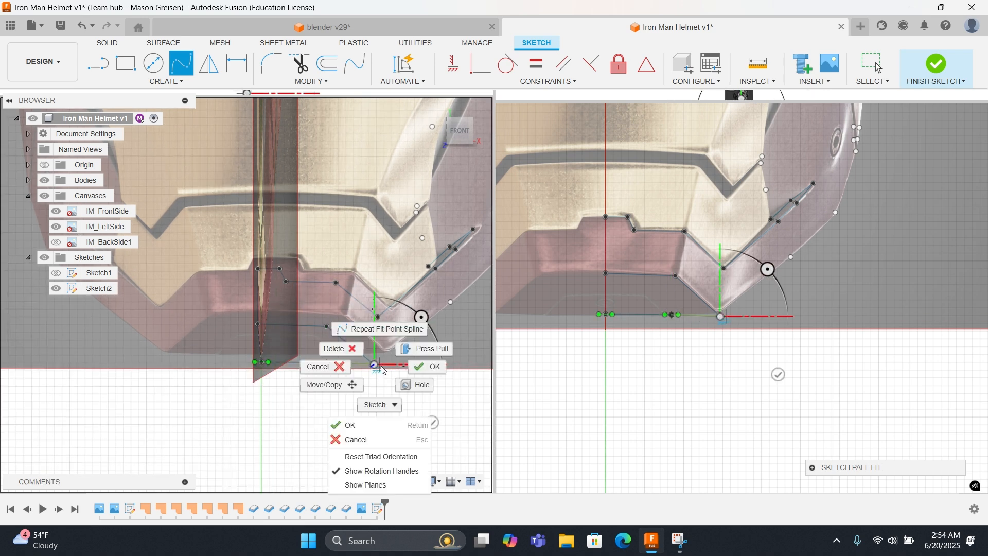
left_click(412, 364)
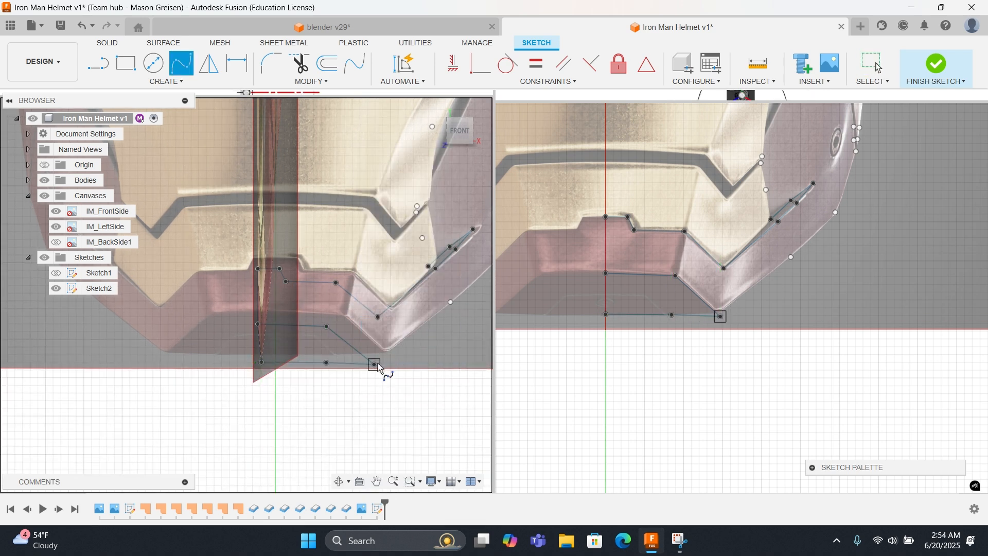
left_click(375, 365)
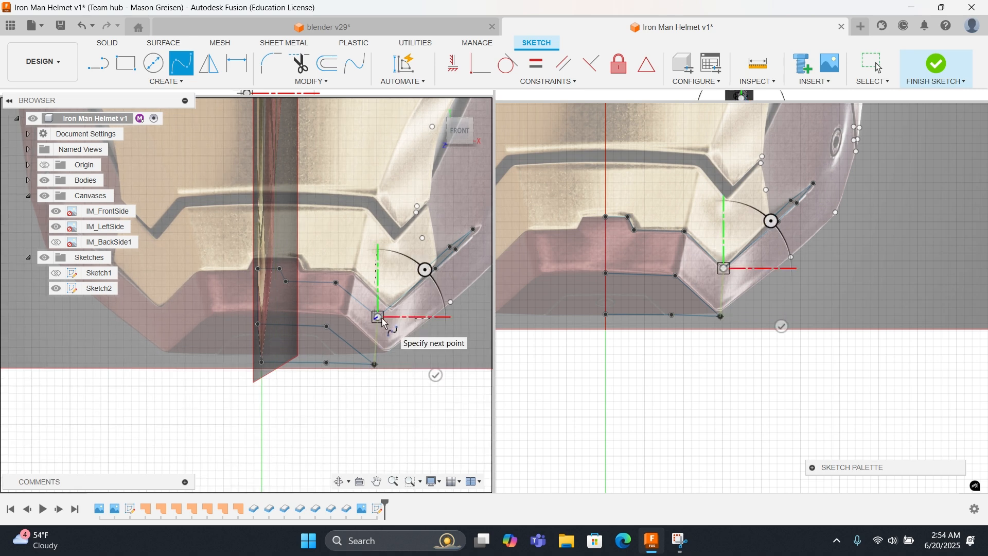
left_click(378, 317)
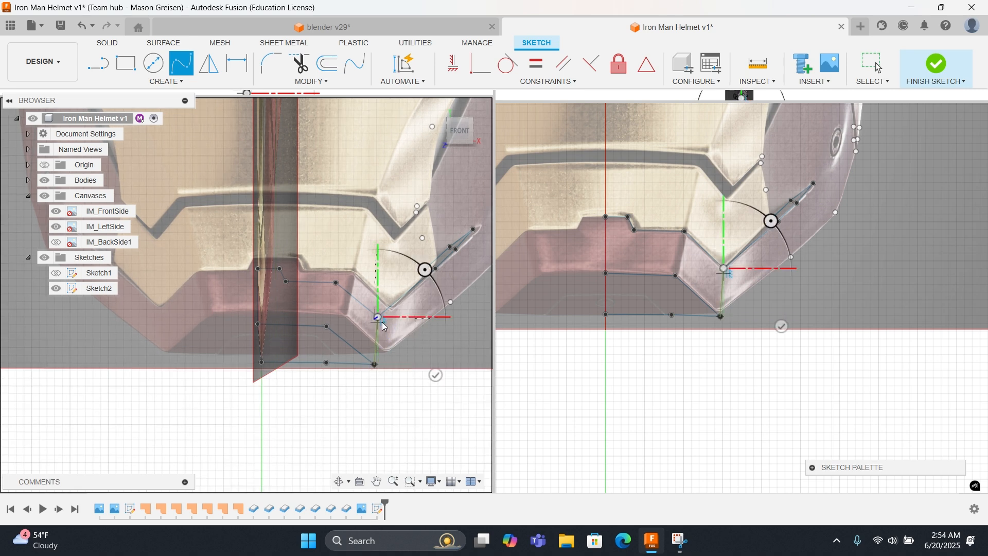
key("Escape")
right_click(348, 319)
left_click(345, 281)
left_click(339, 287)
key("Escape")
Step: Draw a fit point spline down the red chin panel's side edge, from its upper side corner to its lower side corner
right_click(328, 283)
left_click(328, 249)
left_click(338, 284)
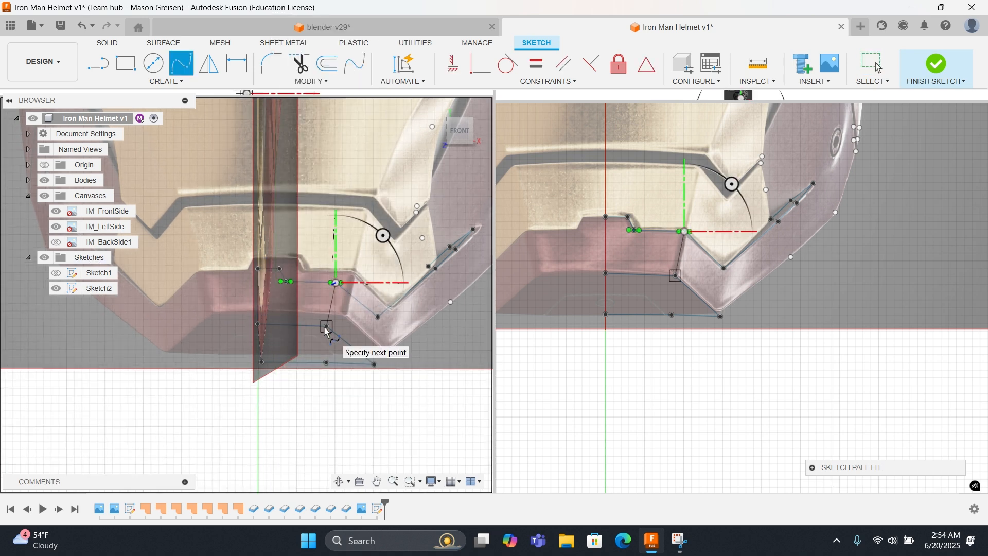
left_click(328, 327)
right_click(327, 327)
left_click(363, 325)
right_click(422, 323)
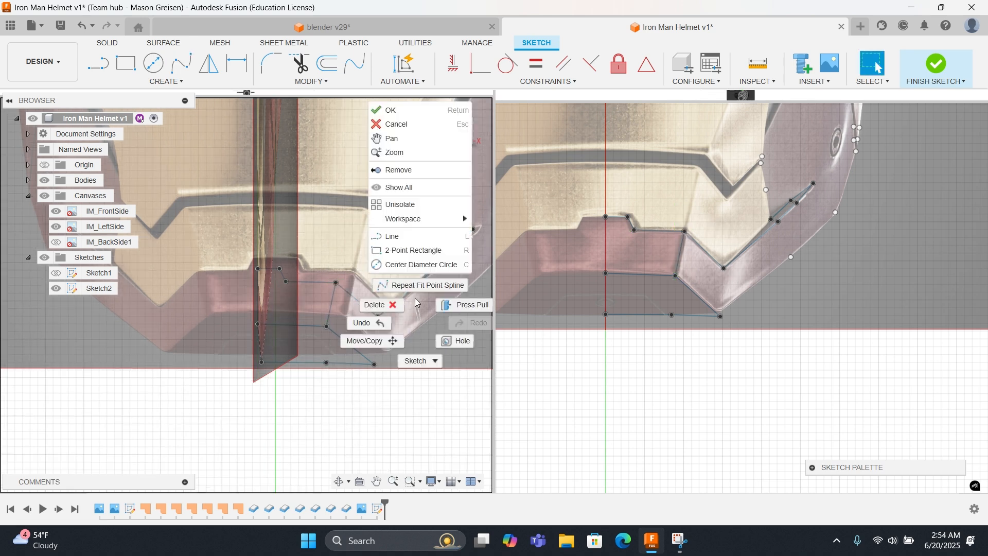
Step: Draw a fit point spline from the jaw's lower corner to the first guide point up the jaw's outer edge
left_click(421, 286)
left_click(379, 363)
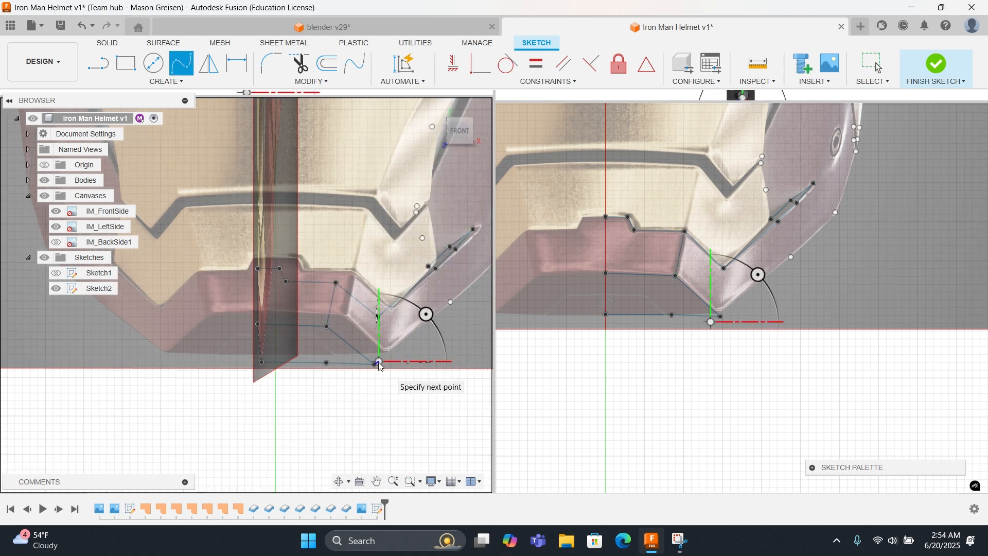
right_click(378, 362)
left_click(343, 363)
right_click(375, 360)
left_click(375, 325)
left_click(374, 362)
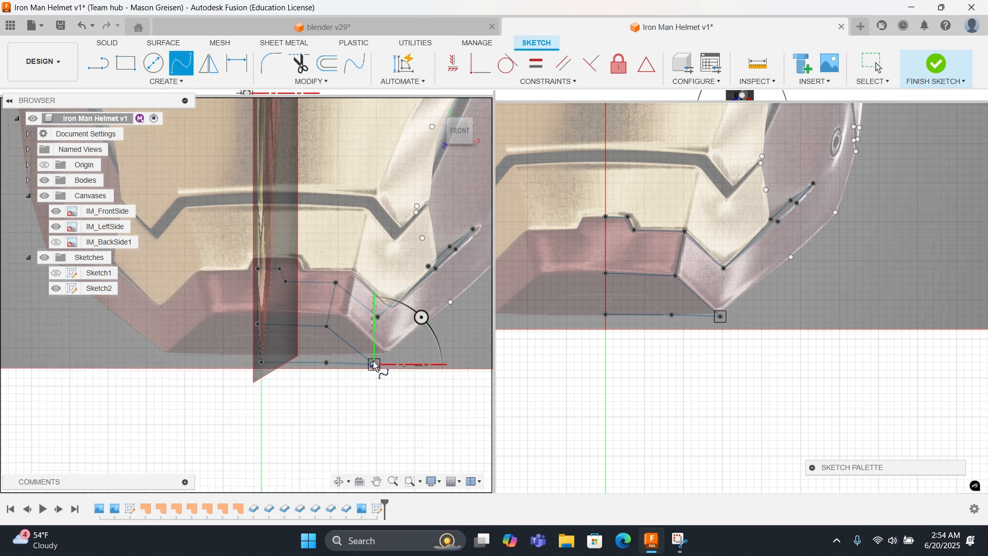
left_click(451, 302)
right_click(455, 305)
left_click(478, 306)
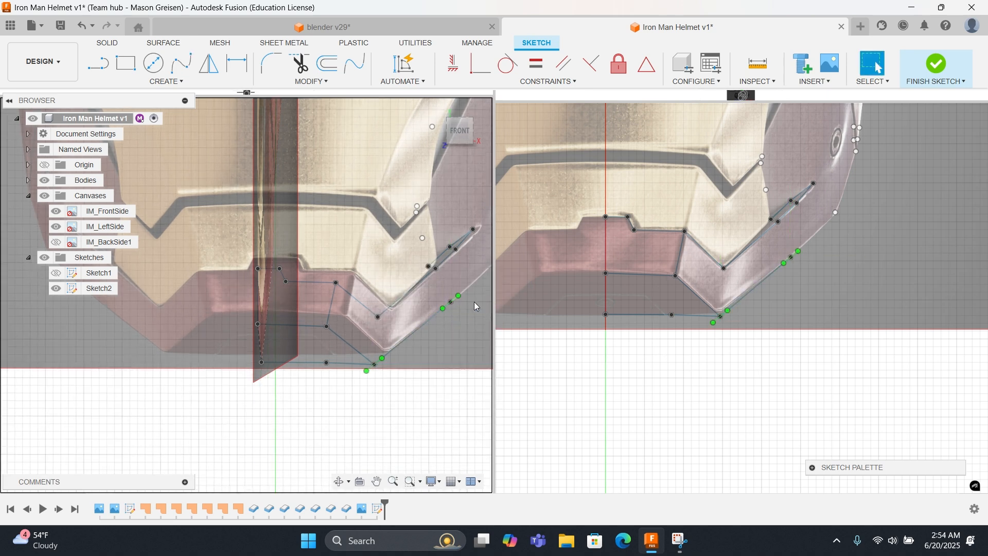
Step: Continue the jaw's outer edge with a fit point spline to the next guide point up the curve
middle_click_drag(478, 306, 396, 340)
right_click(398, 337)
left_click(452, 300)
left_click(360, 340)
middle_click_drag(423, 294, 399, 319)
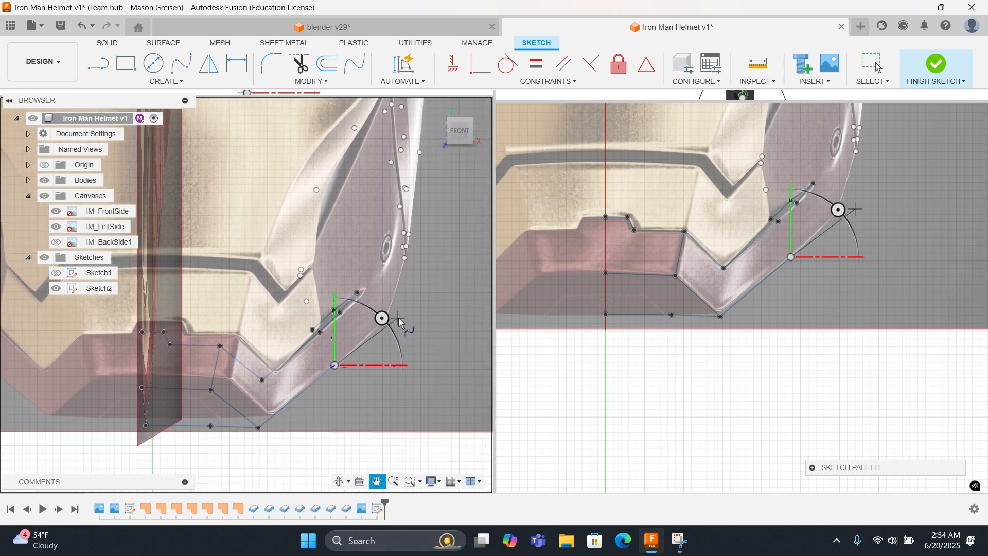
scroll(401, 320, "up", 3)
left_click(372, 320)
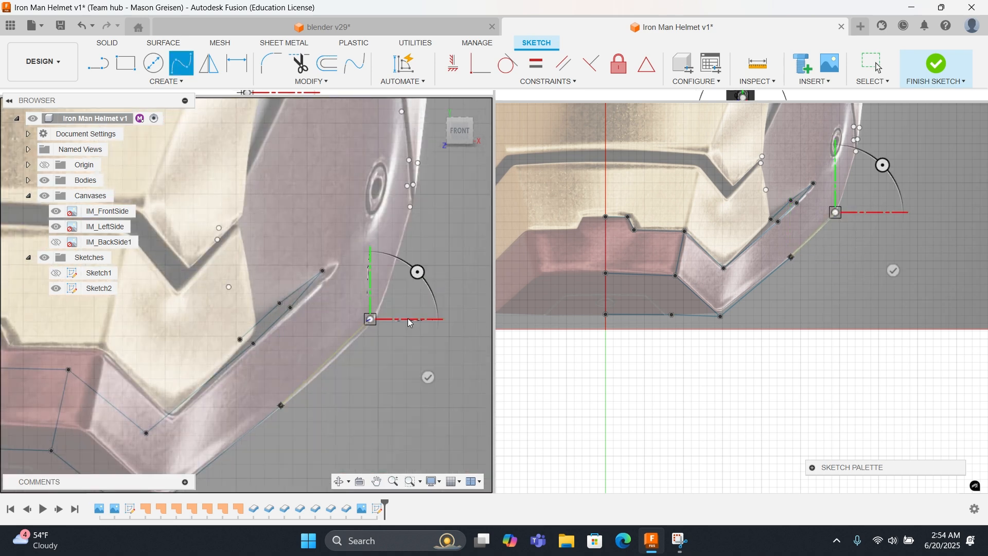
key("Escape")
scroll(376, 347, "down", 2)
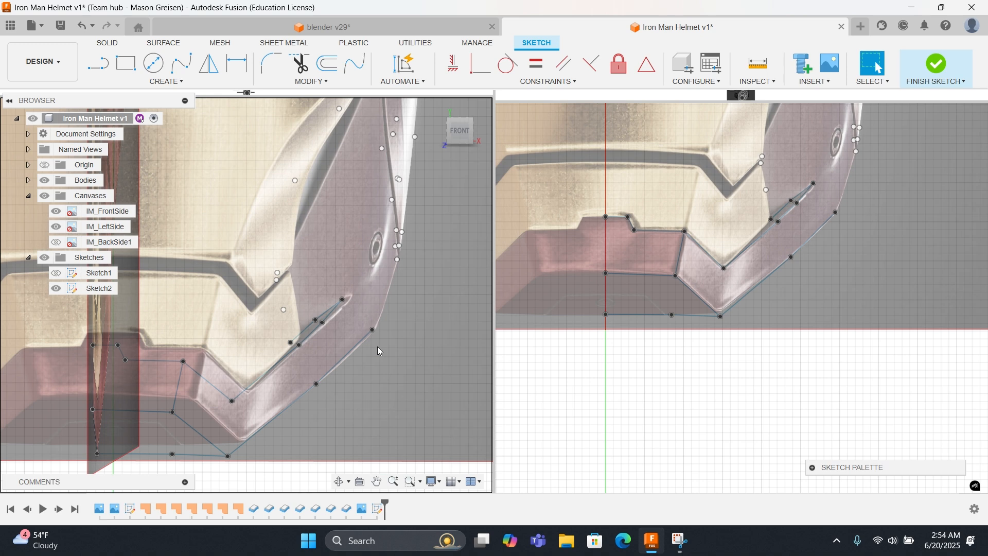
Step: Add a fit point spline from the end of the jaw outline up to the lowest guide point of the side panel seam
middle_click_drag(771, 256, 674, 350)
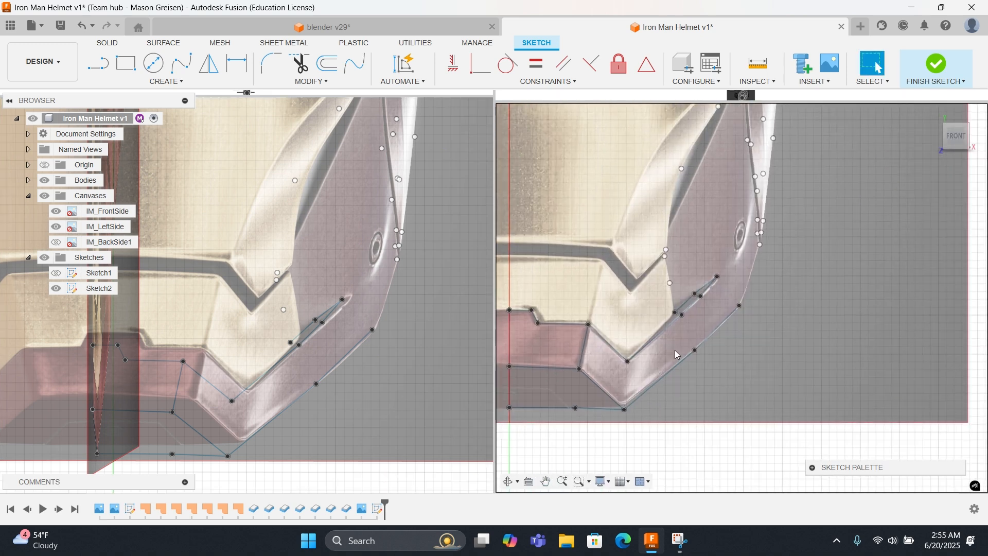
right_click(403, 282)
left_click(402, 247)
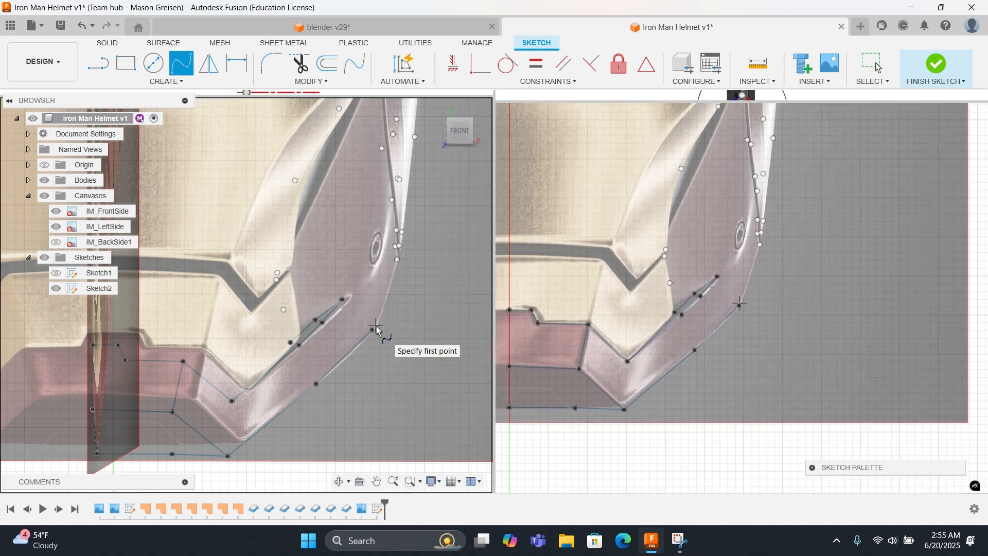
left_click(375, 329)
left_click(397, 260)
right_click(399, 261)
left_click(430, 265)
Step: Draw a fit point spline from the inner end of the jaw slit up to the next guide point on the cheek edge
right_click(291, 338)
left_click(288, 294)
left_click(291, 342)
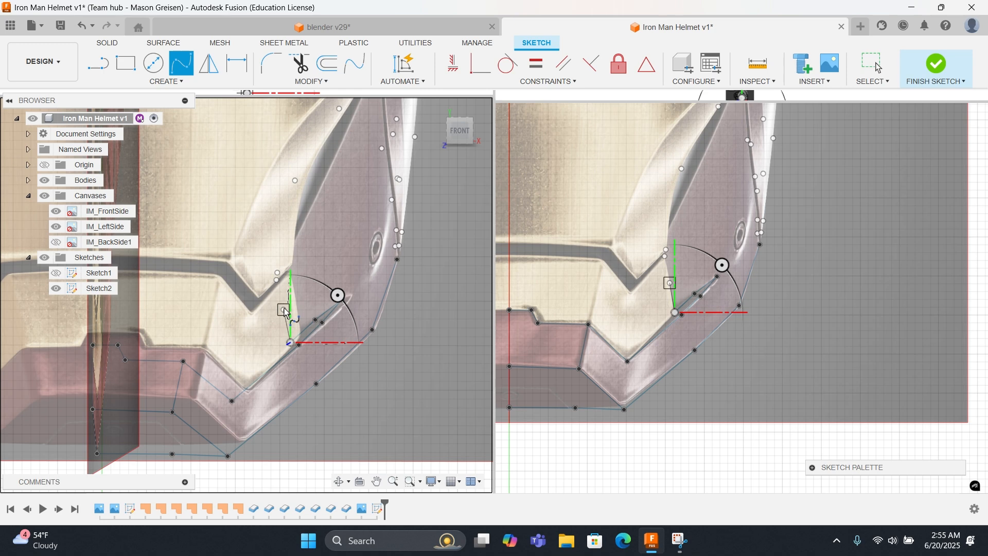
right_click(312, 308)
left_click(307, 285)
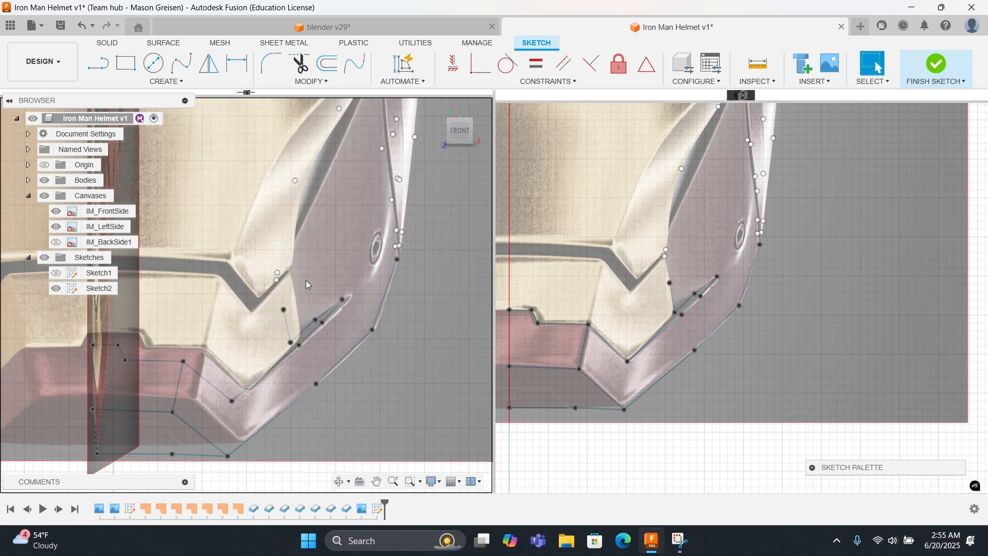
Step: Extend the cheek edge with a fit point spline to the lower of the two close points by the notch tip
right_click(307, 255)
left_click(309, 209)
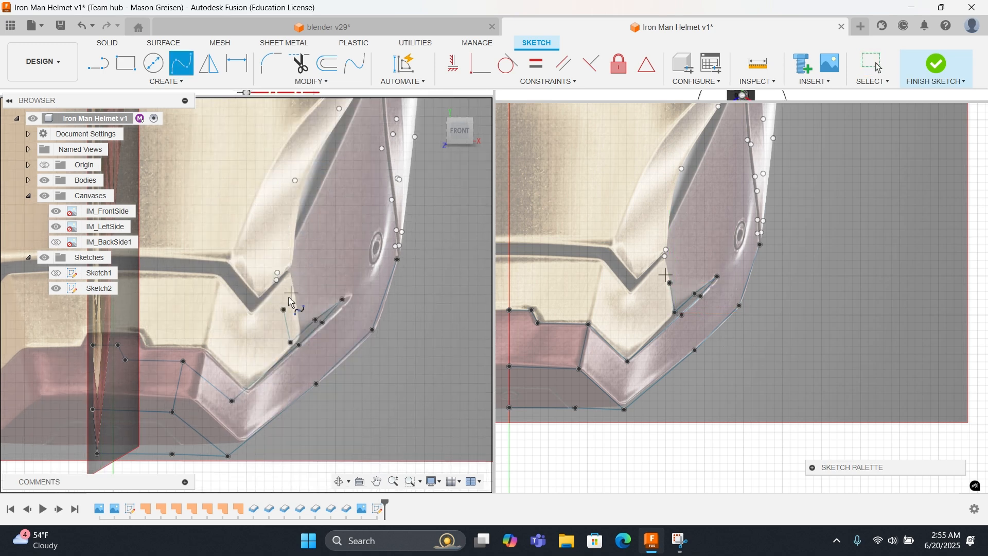
left_click(277, 278)
right_click(282, 268)
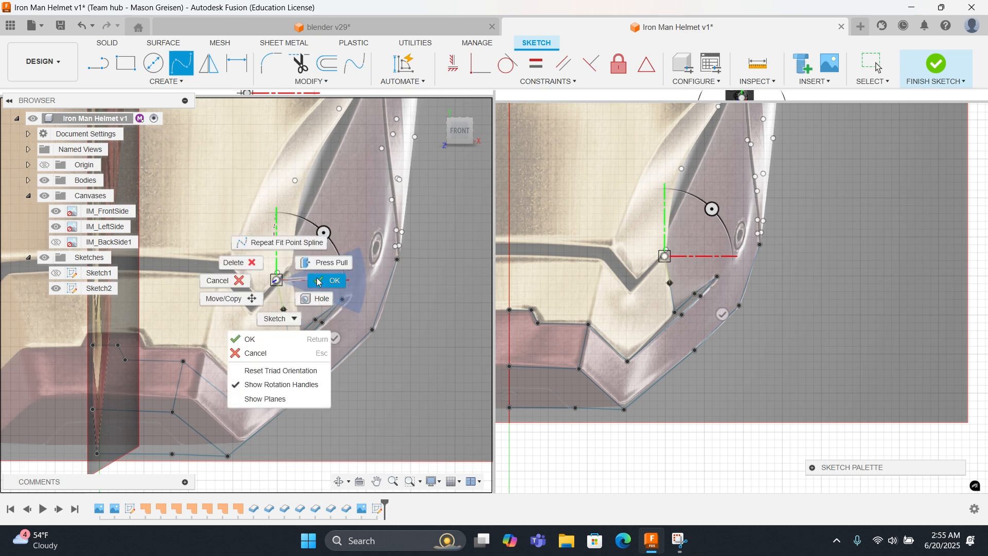
left_click(335, 271)
Step: Join the two closely spaced guide points at the cheek notch tip with a short fit point spline
scroll(648, 265, "up", 5)
right_click(623, 277)
left_click(620, 236)
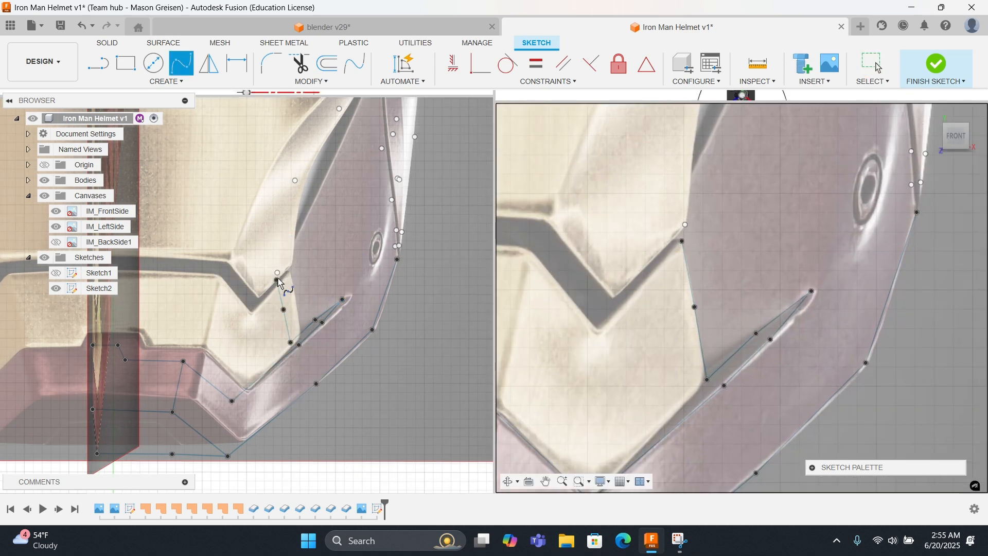
right_click(280, 280)
left_click(282, 247)
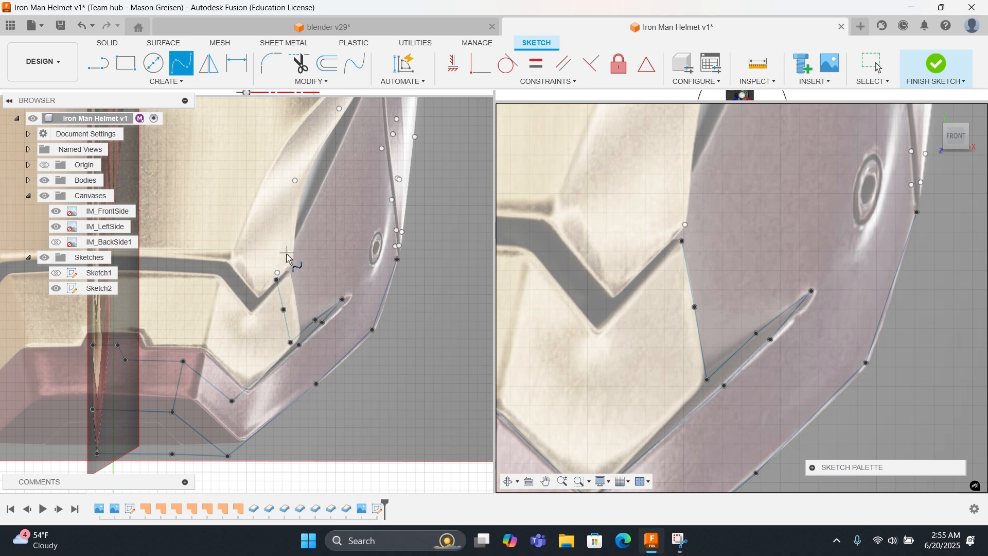
left_click(276, 280)
key("Escape")
right_click(310, 272)
left_click(310, 236)
middle_click_drag(335, 242, 305, 333)
middle_click_drag(665, 224, 609, 369)
scroll(646, 310, "down", 5)
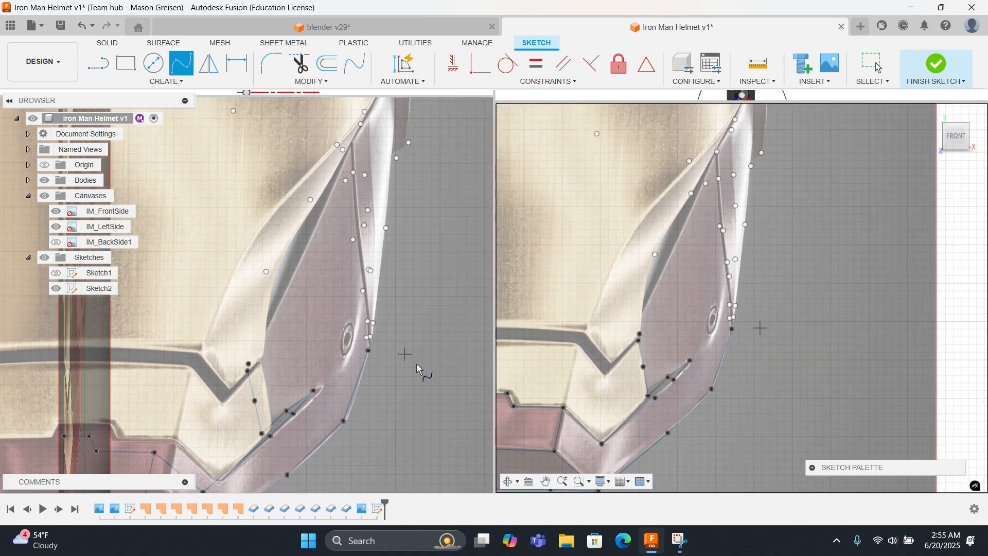
left_click(249, 364)
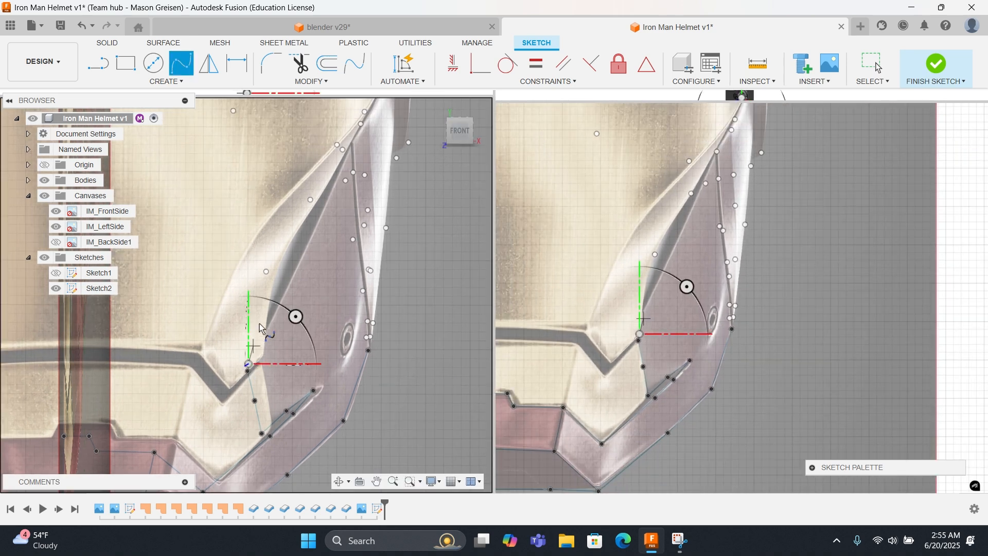
left_click(266, 272)
left_click(312, 205)
right_click(312, 205)
left_click(283, 204)
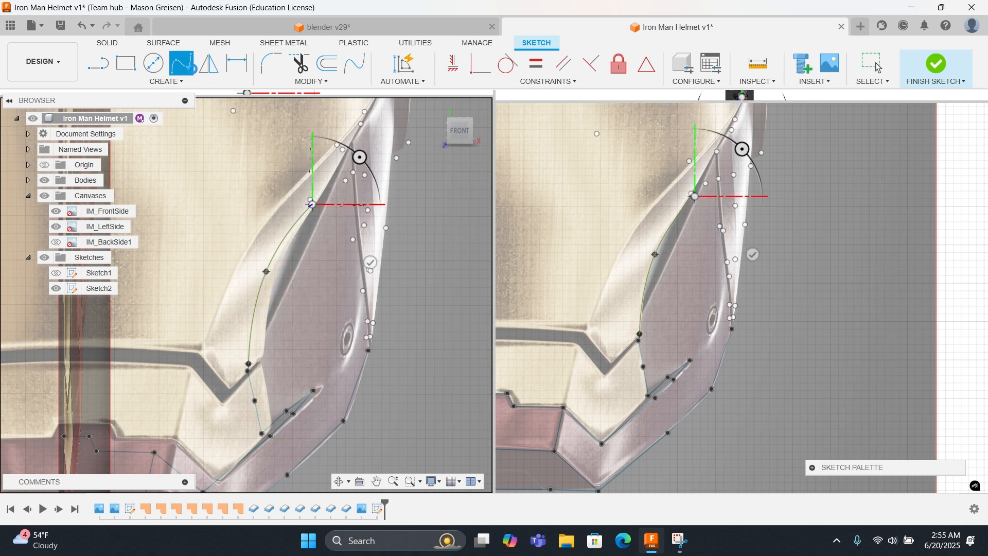
Step: Draw a fit point spline about 3.6 in long from the cheek notch tip through the guide points along the faceplate edge to the upper close pair
left_click(182, 64)
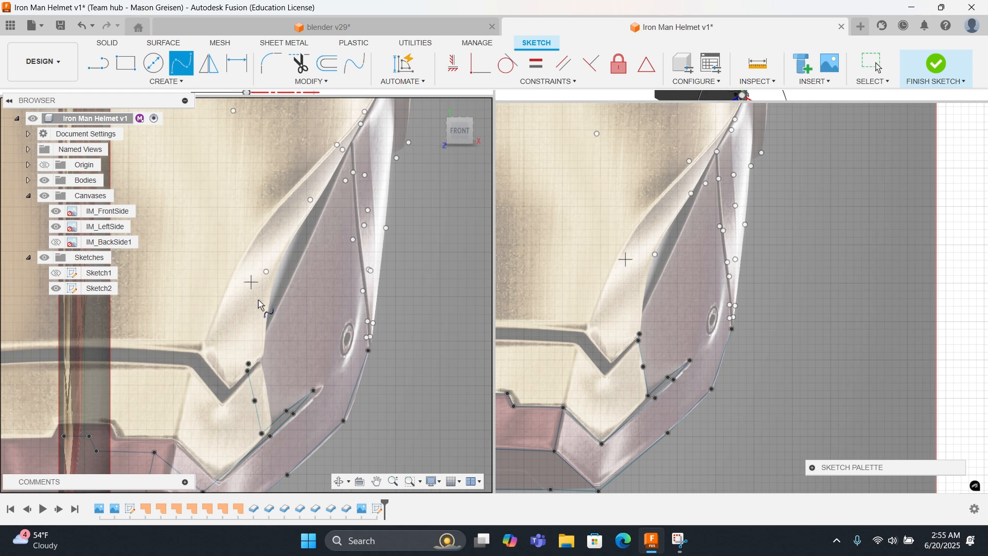
left_click(249, 364)
left_click(310, 199)
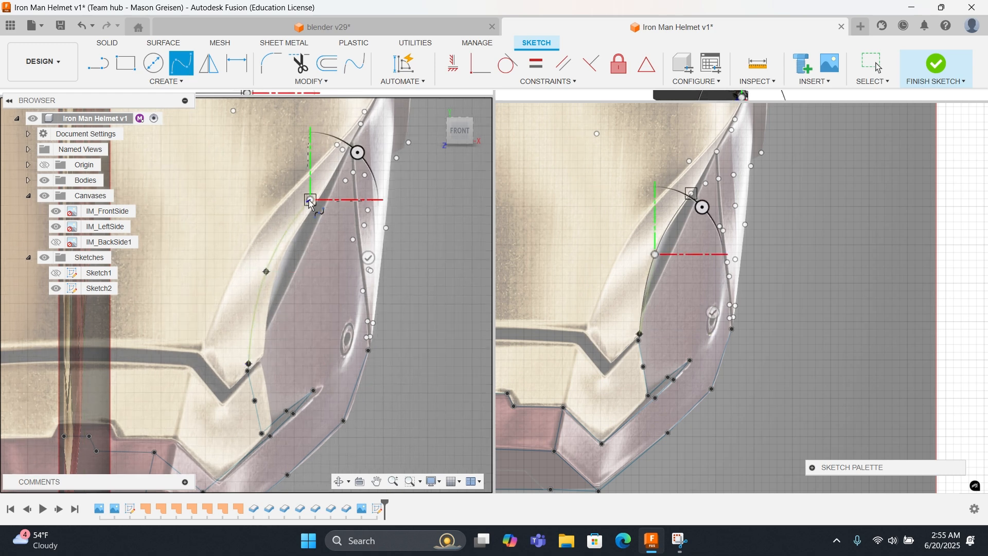
left_click(344, 151)
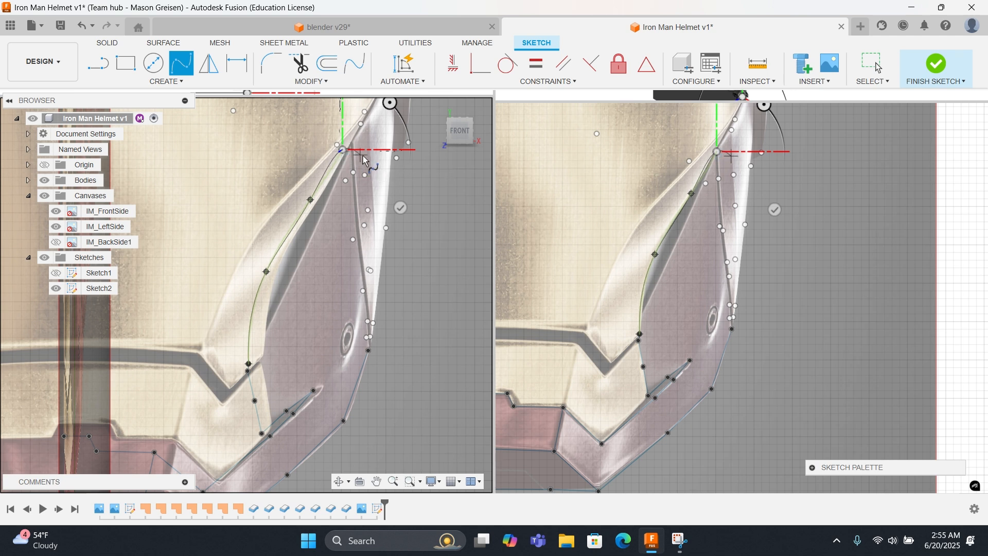
left_click(363, 124)
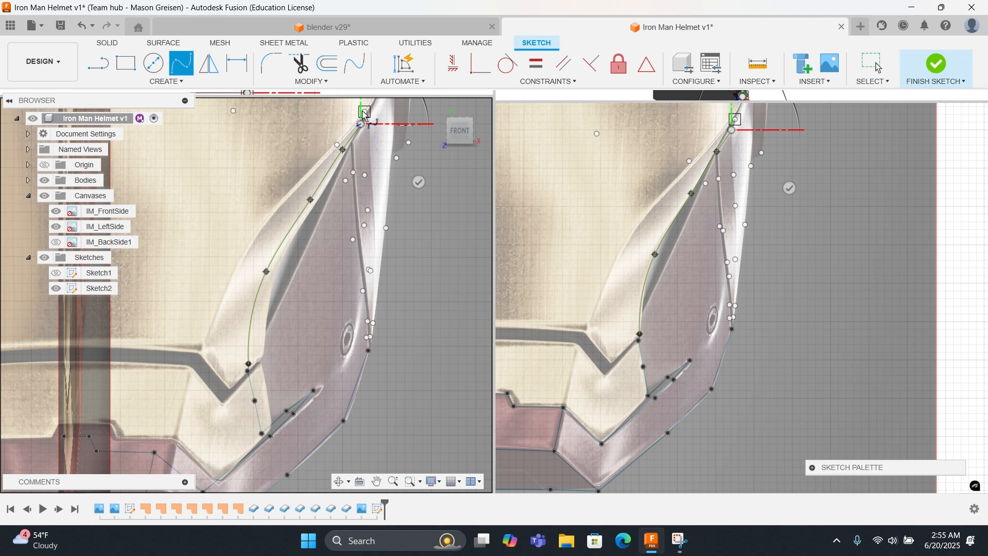
left_click(365, 112)
right_click(364, 113)
left_click(412, 115)
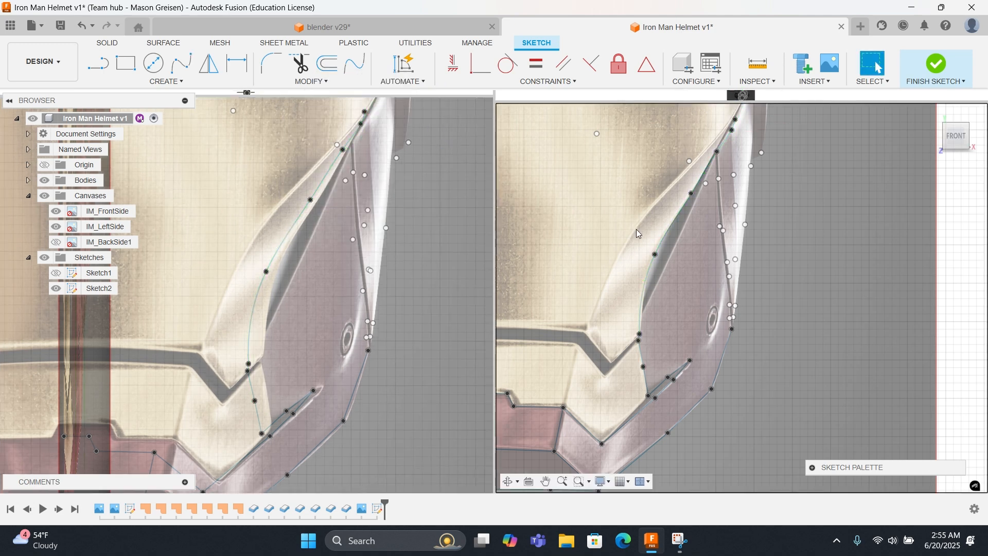
Step: Examine the faceplate edge spline and the neighbouring guide points against the reference images from several angles
scroll(699, 227, "up", 2)
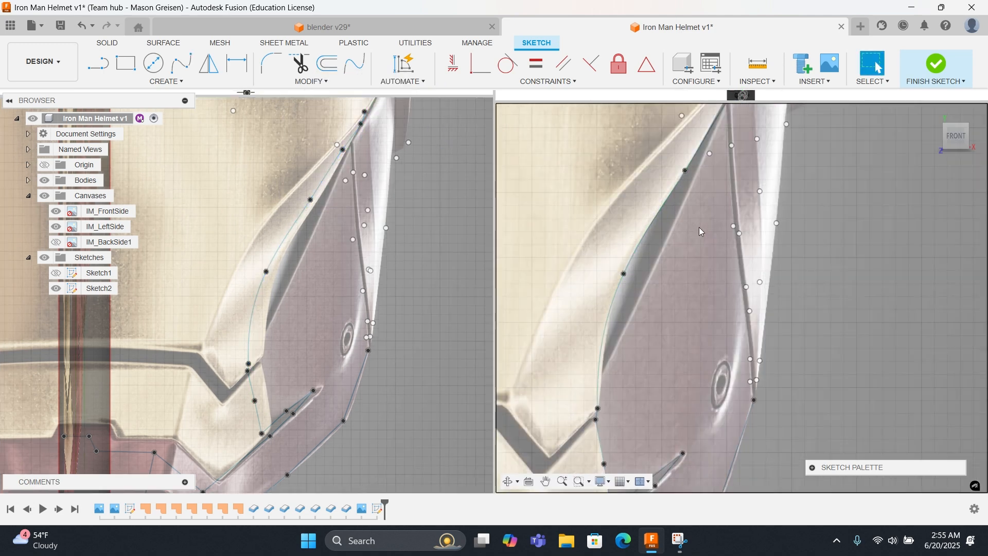
scroll(698, 230, "down", 2)
left_click(690, 171)
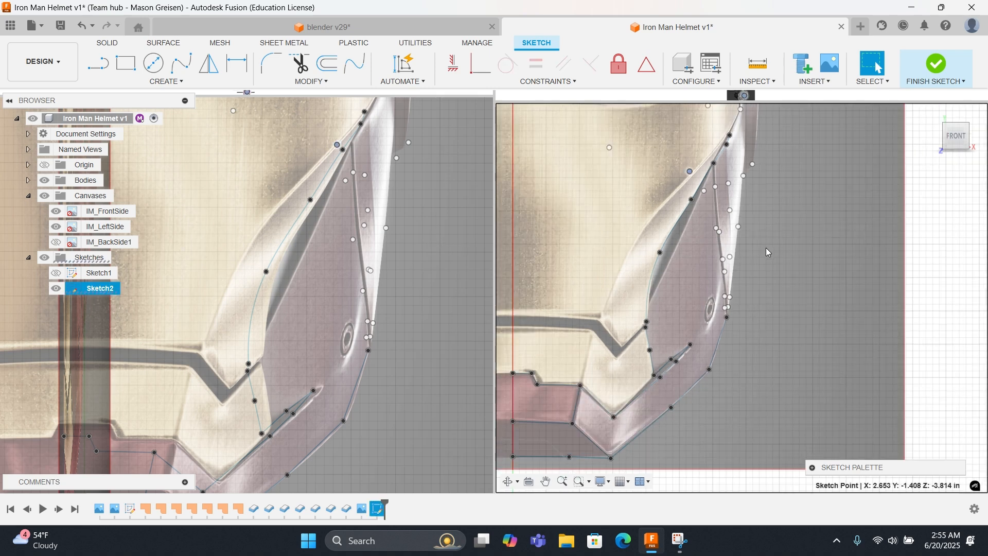
mouse_move(375, 253)
middle_mouse_down("shift")
mouse_move(419, 230)
mouse_move(385, 252)
mouse_move(407, 252)
middle_mouse_up("shift")
scroll(386, 252, "down", 5)
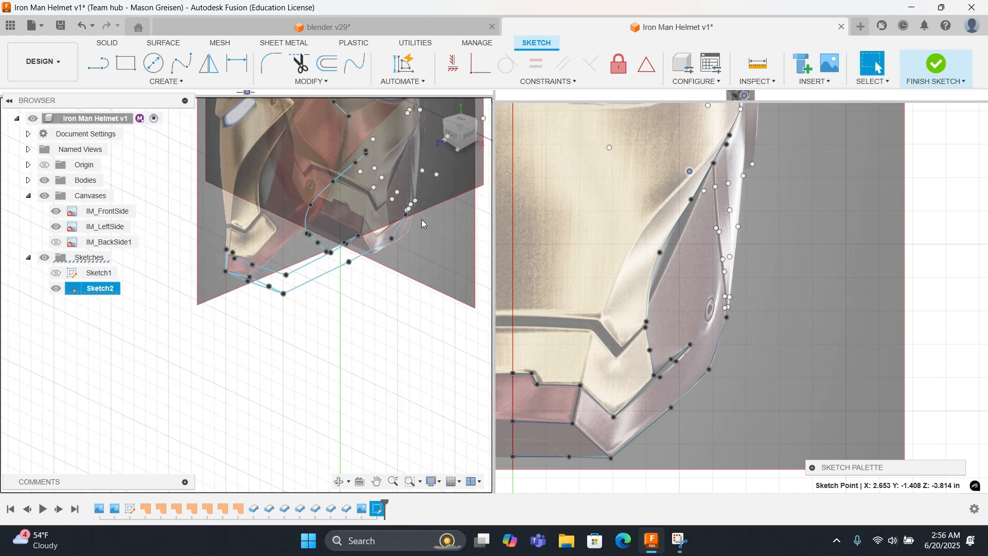
left_click(447, 150)
middle_click_drag(345, 261, 338, 268, "shift")
left_click(658, 267)
left_click(660, 270)
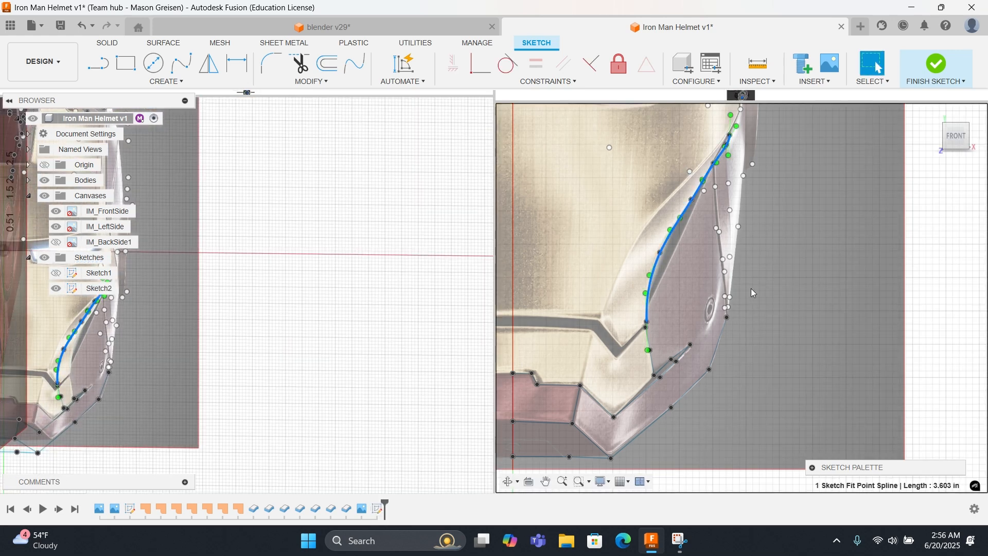
left_click(588, 243)
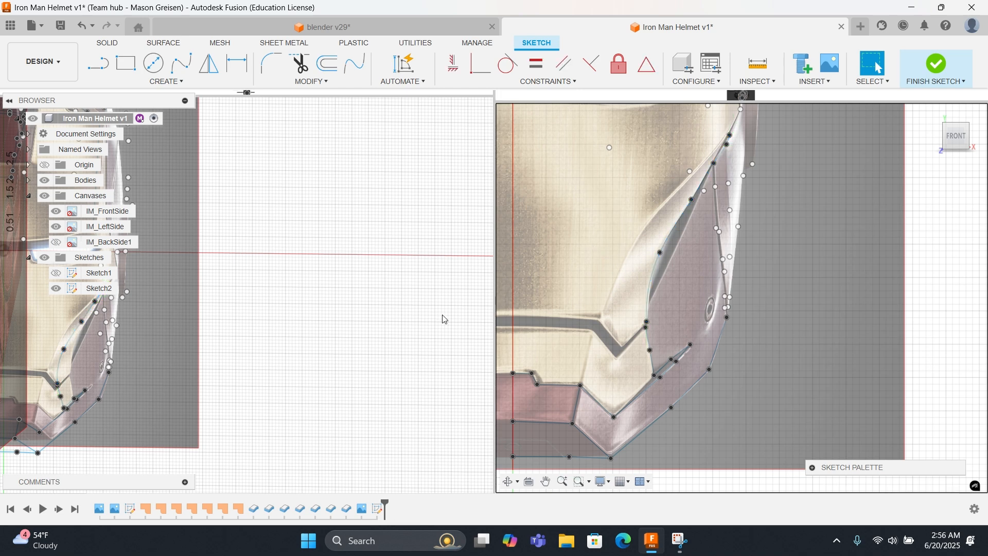
Step: Draw a short fit point spline from the top of the jaw outline to the adjacent guide point at the base of the side panel seam
scroll(429, 342, "up", 10)
right_click(429, 342)
left_click(415, 301)
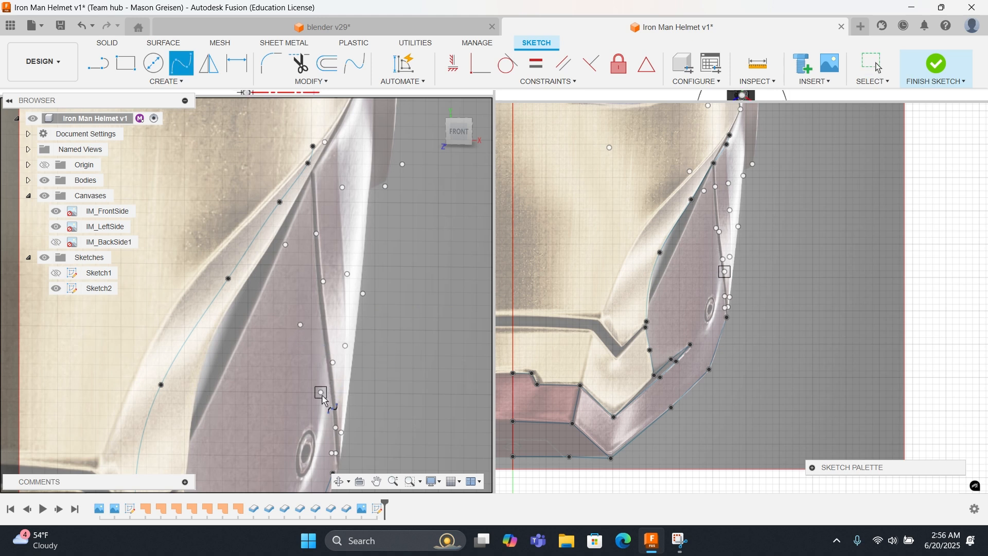
middle_click_drag(324, 357, 328, 310)
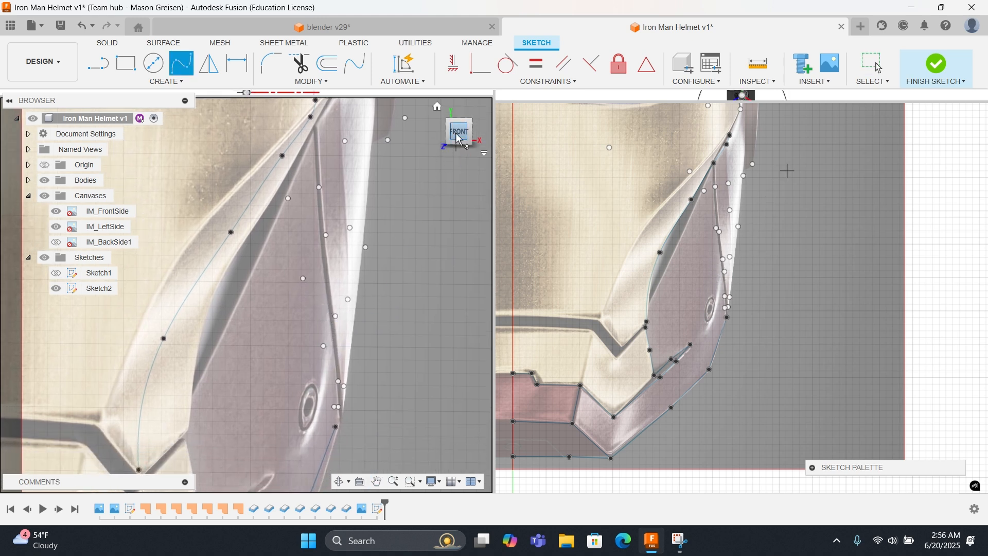
left_click(458, 136)
middle_click_drag(231, 348, 371, 175)
middle_click_drag(349, 324, 347, 323, "shift")
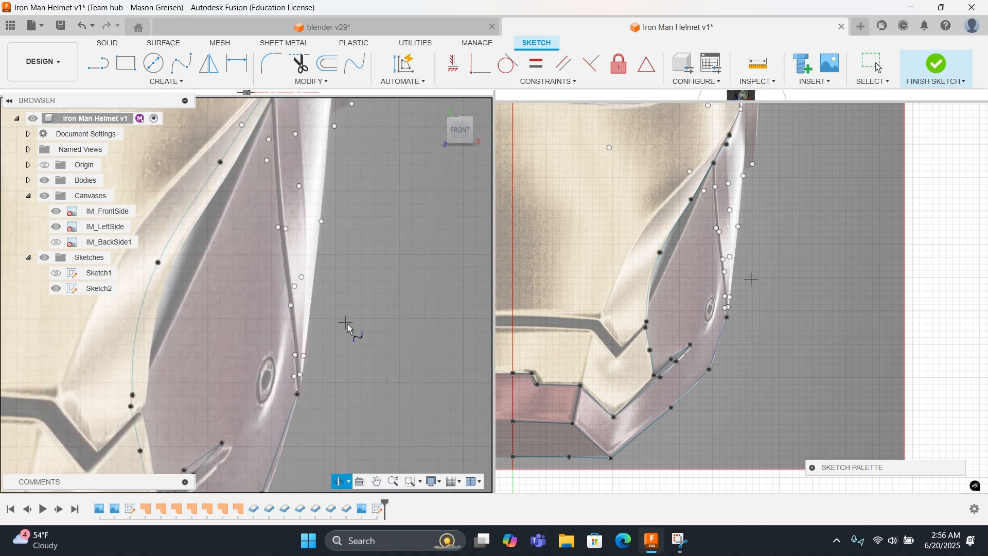
left_click(297, 394)
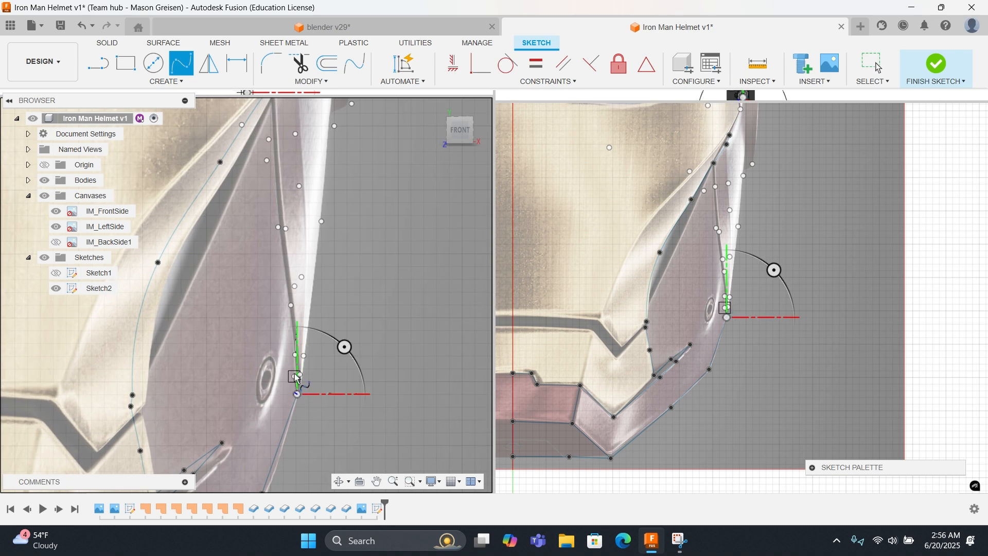
right_click(297, 392)
left_click(330, 371)
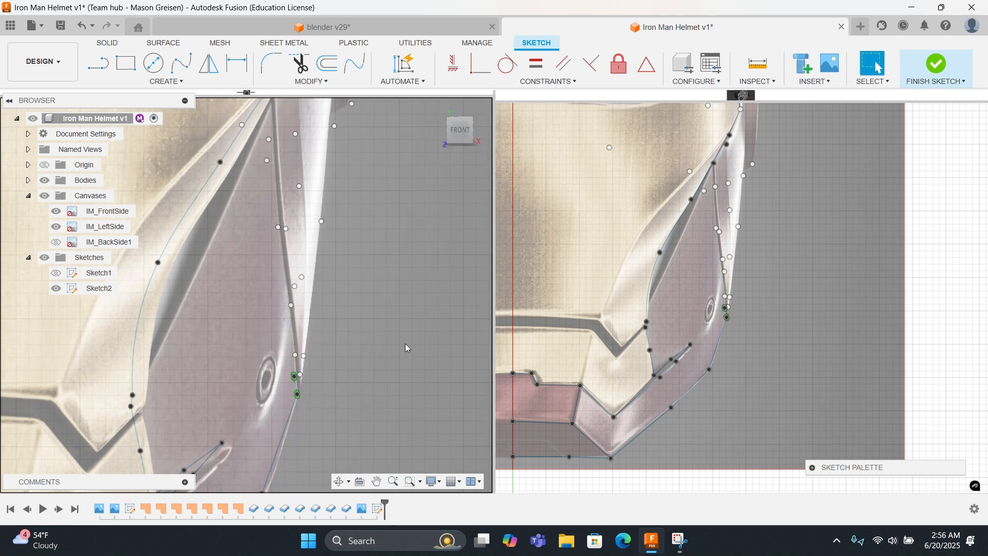
Step: Examine the guide points along the side panel seam against the reference images in the front and right views
scroll(706, 296, "up", 5)
middle_click_drag(757, 293, 662, 285)
scroll(662, 285, "down", 3)
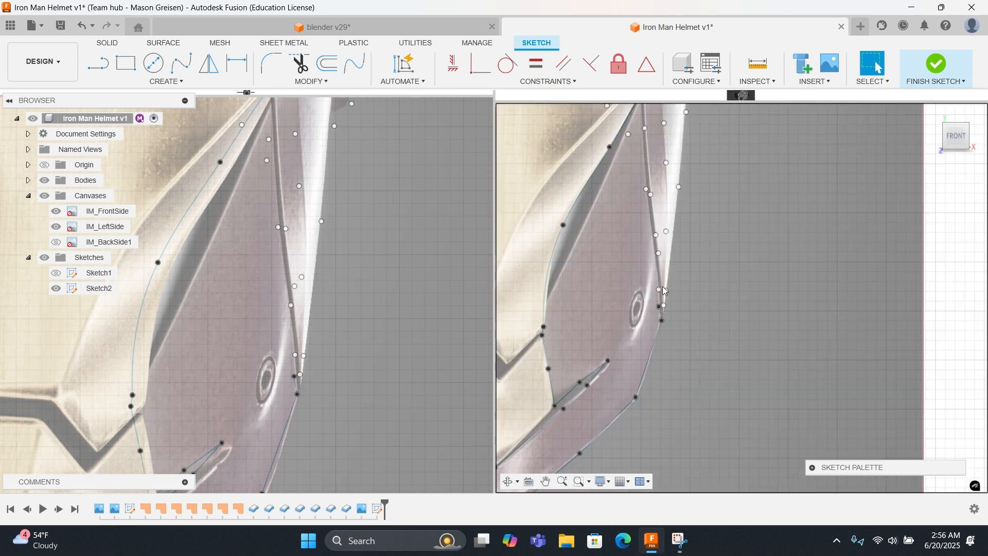
scroll(662, 286, "down", 2)
scroll(668, 219, "up", 3)
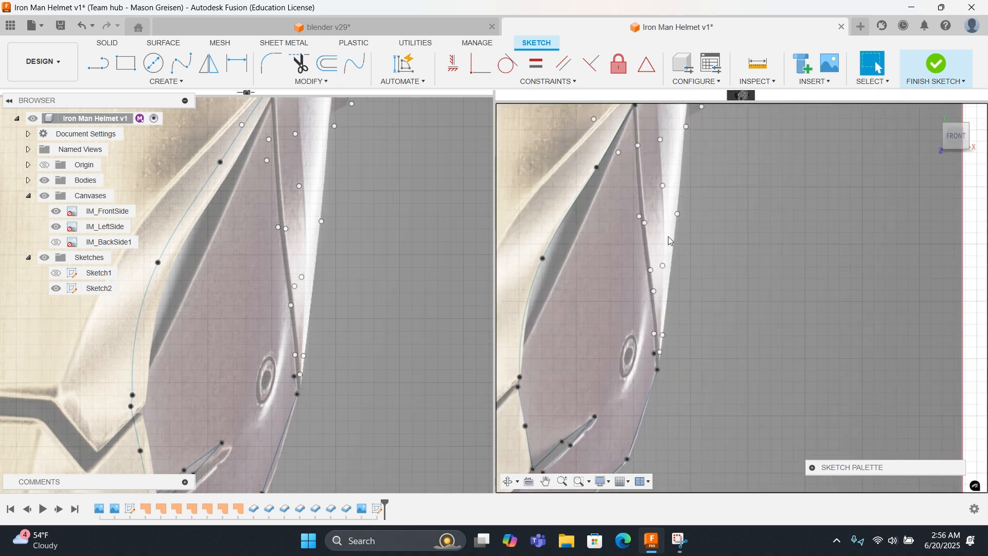
left_click(632, 212)
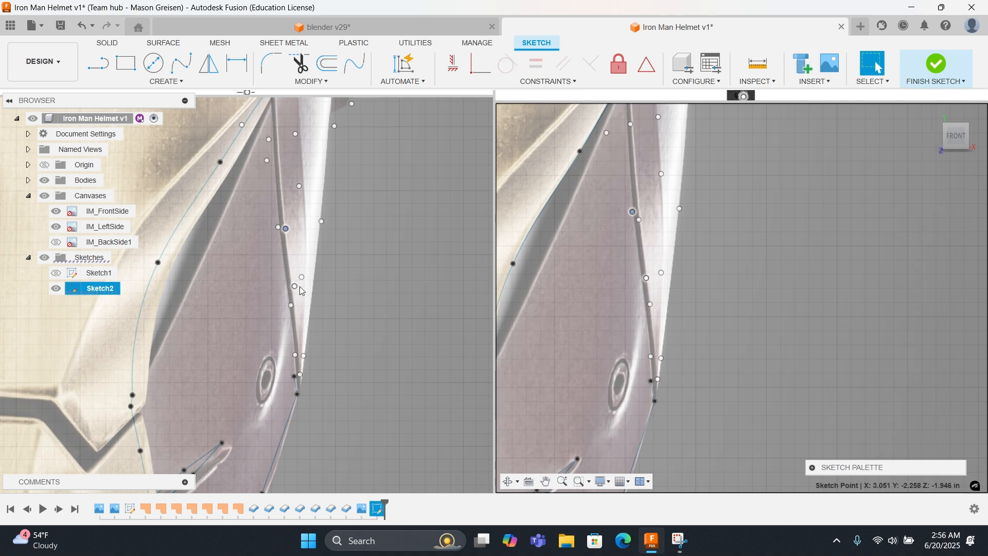
middle_click_drag(369, 263, 332, 282, "shift")
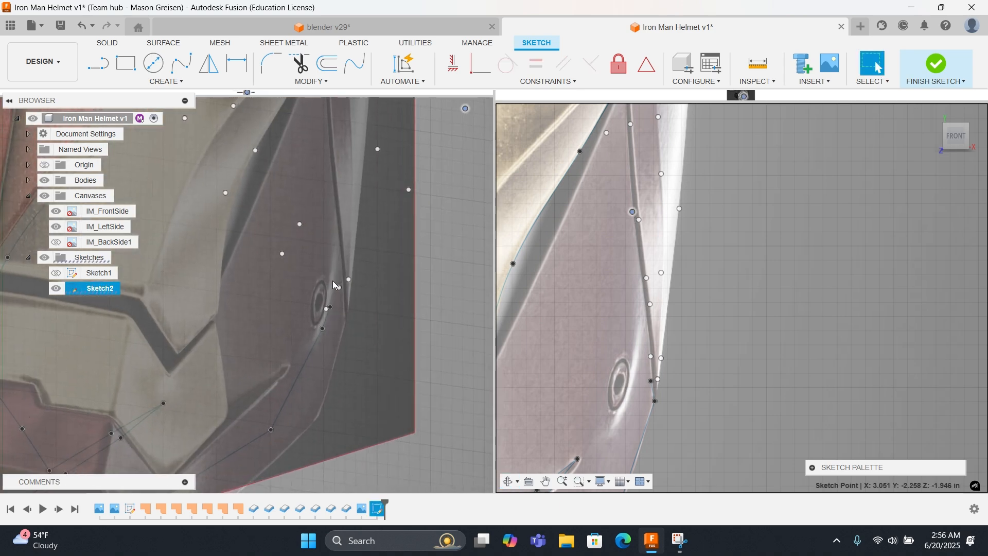
left_click(447, 168)
left_click(456, 134)
middle_click_drag(415, 245, 399, 255, "shift")
scroll(373, 259, "down", 10)
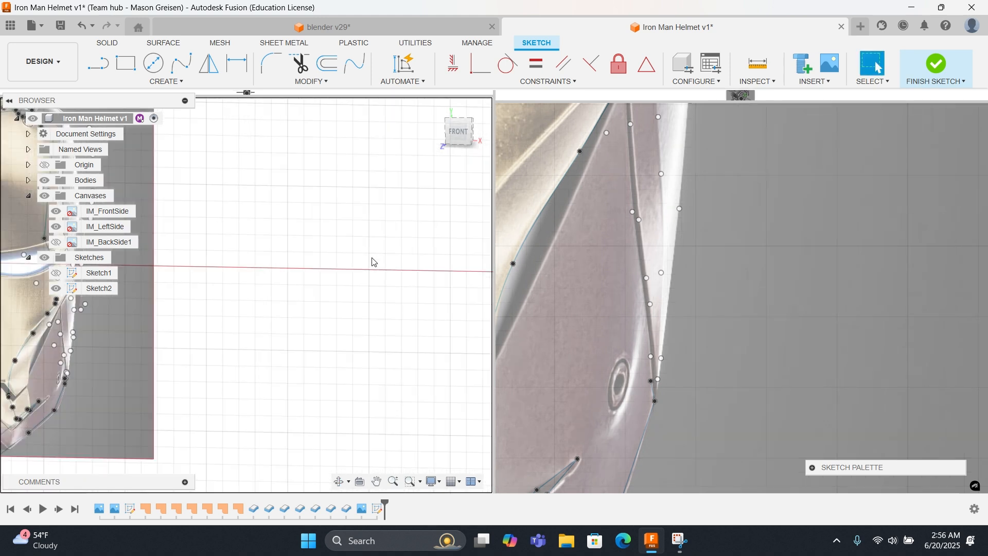
middle_click_drag(246, 263, 472, 237)
scroll(394, 291, "up", 7)
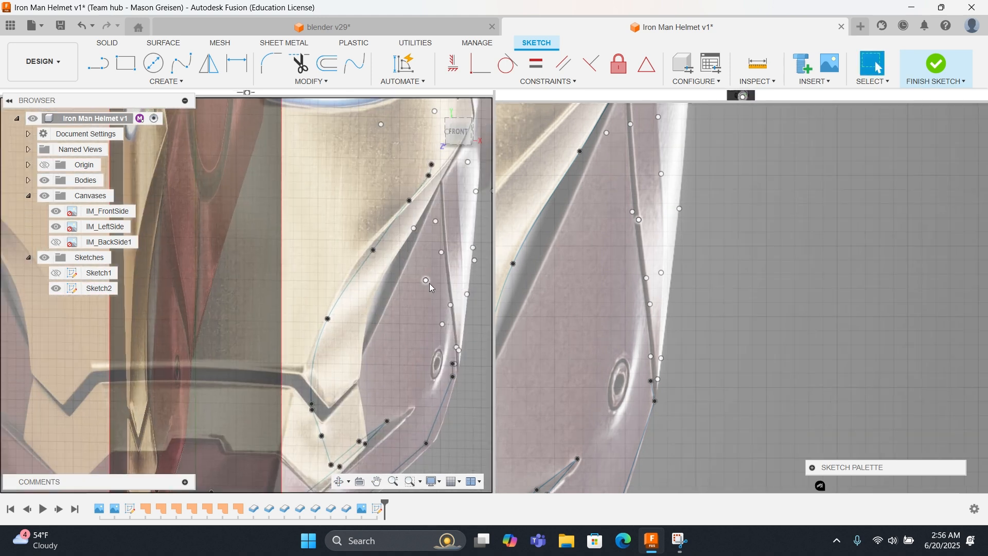
scroll(652, 276, "down", 5)
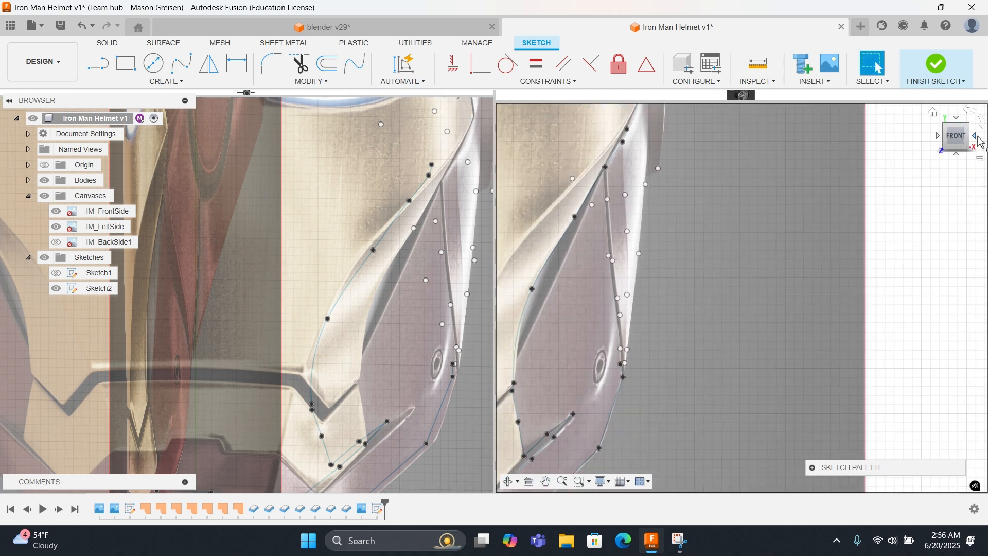
left_click(976, 136)
middle_click_drag(740, 274, 624, 297)
middle_click_drag(793, 254, 702, 271)
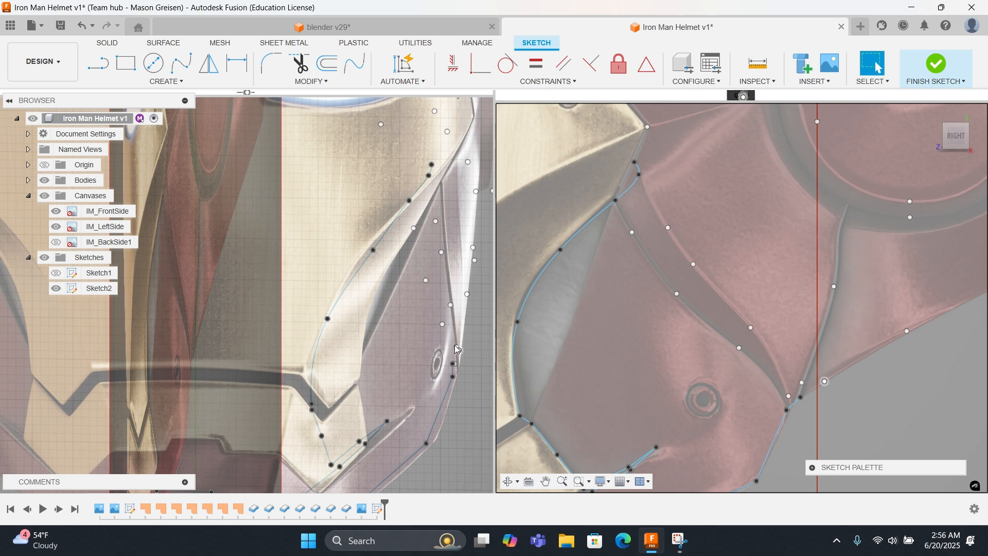
Step: Draw a fit point spline from the guide point at the seam's base along its upper edge to the top end of the faceplate edge spline
right_click(455, 364)
left_click(457, 328)
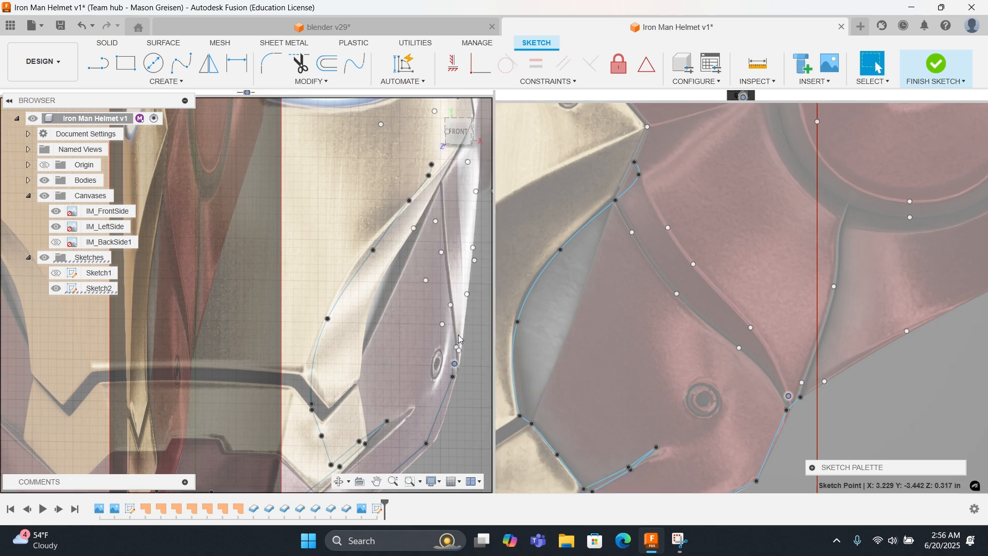
scroll(458, 351, "up", 5)
left_click(448, 387)
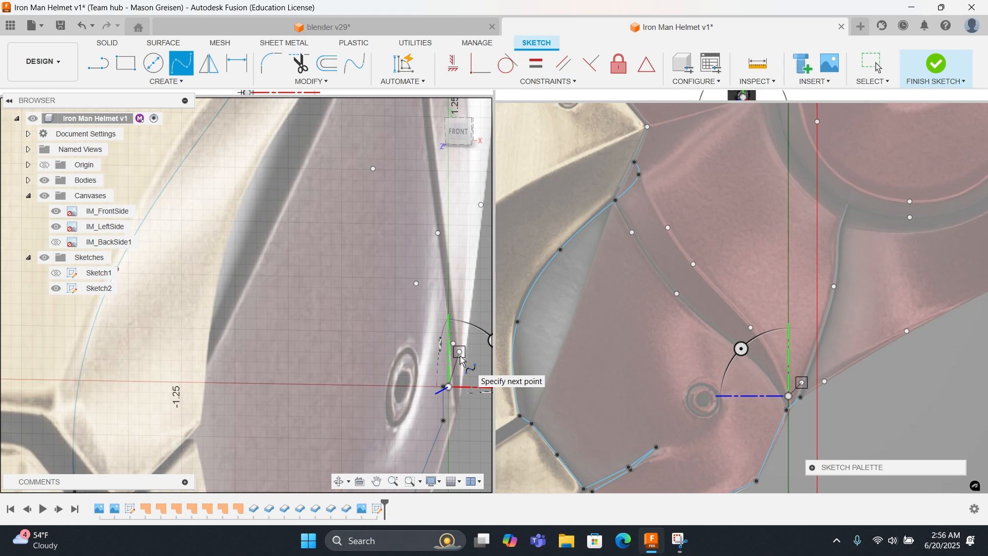
left_click(460, 352)
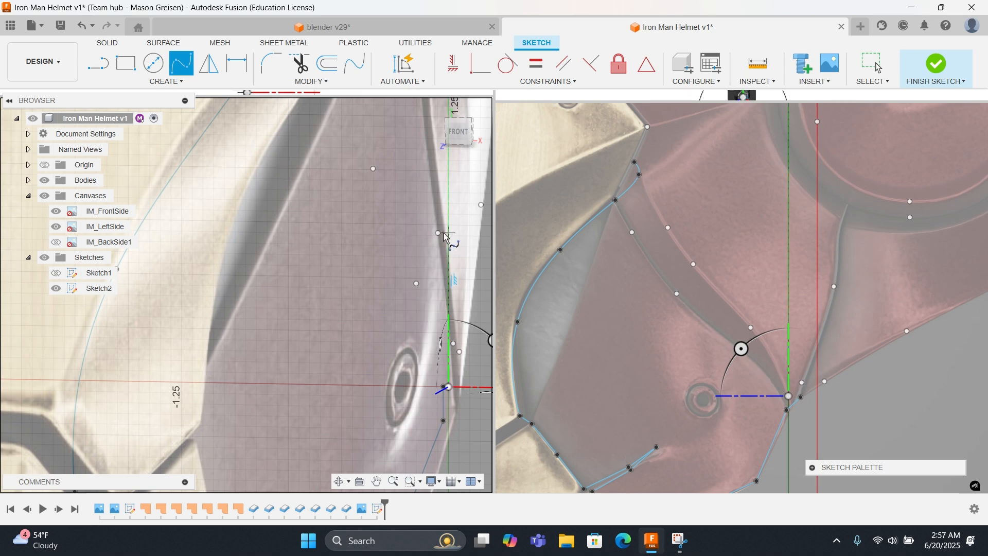
middle_click_drag(436, 234, 432, 360)
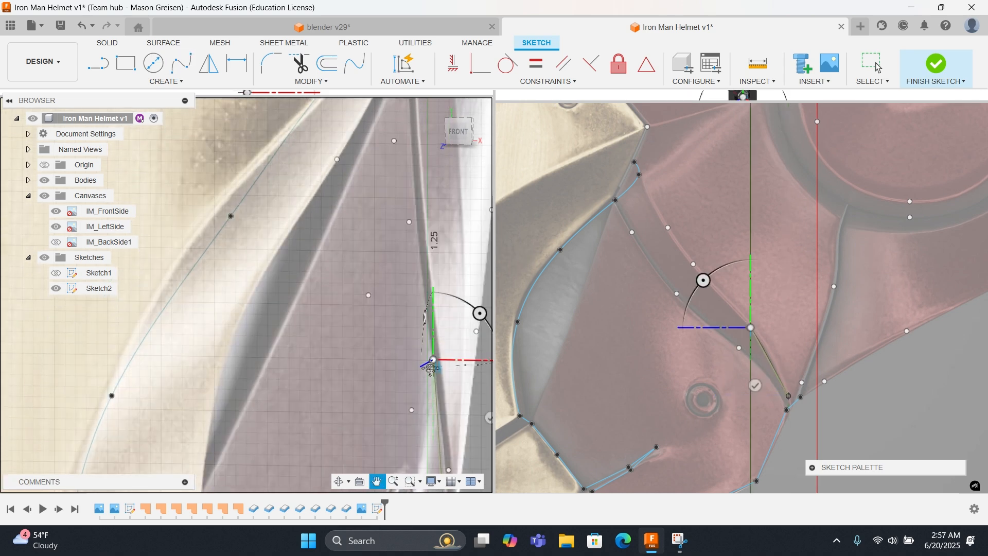
left_click(407, 222)
middle_click_drag(407, 222, 407, 299)
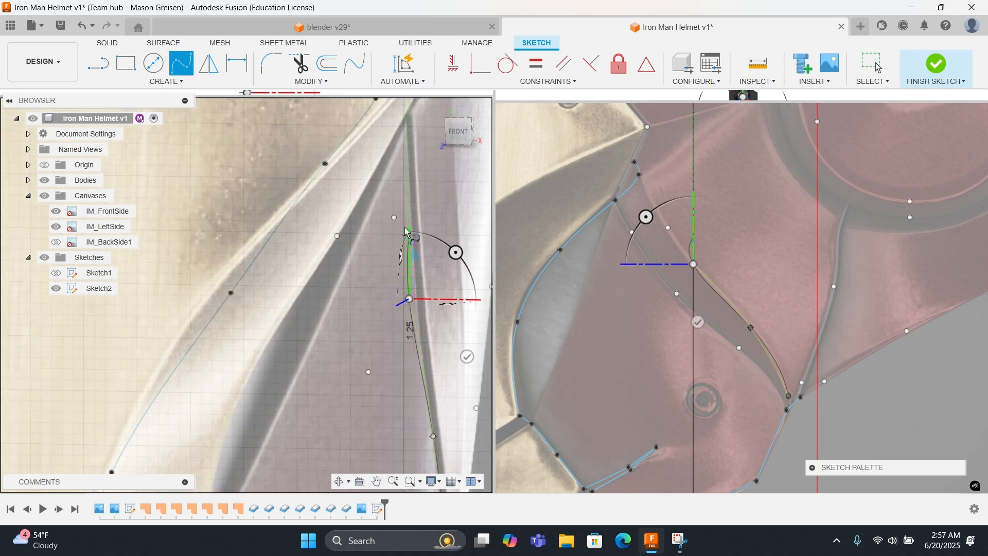
left_click(395, 218)
middle_click_drag(398, 223, 411, 337)
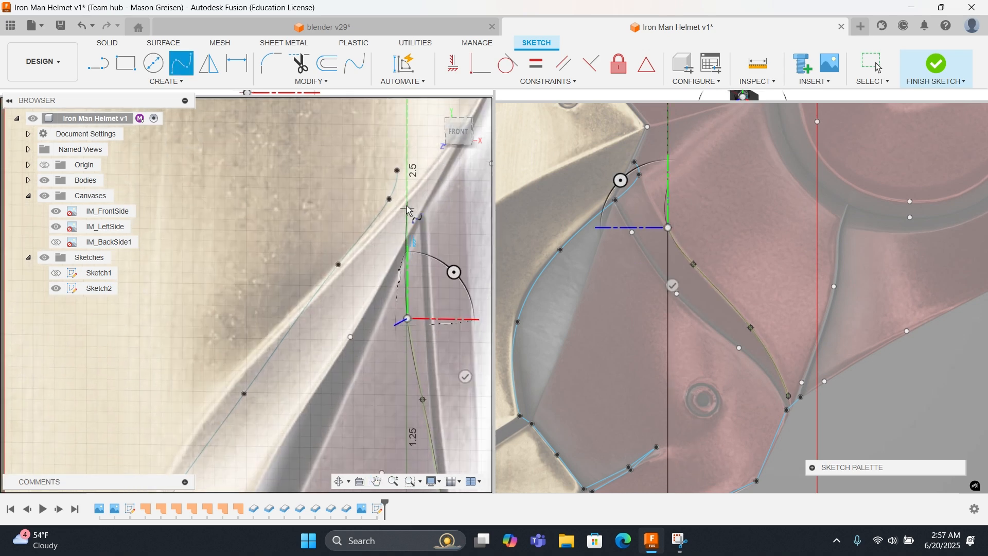
left_click(399, 176)
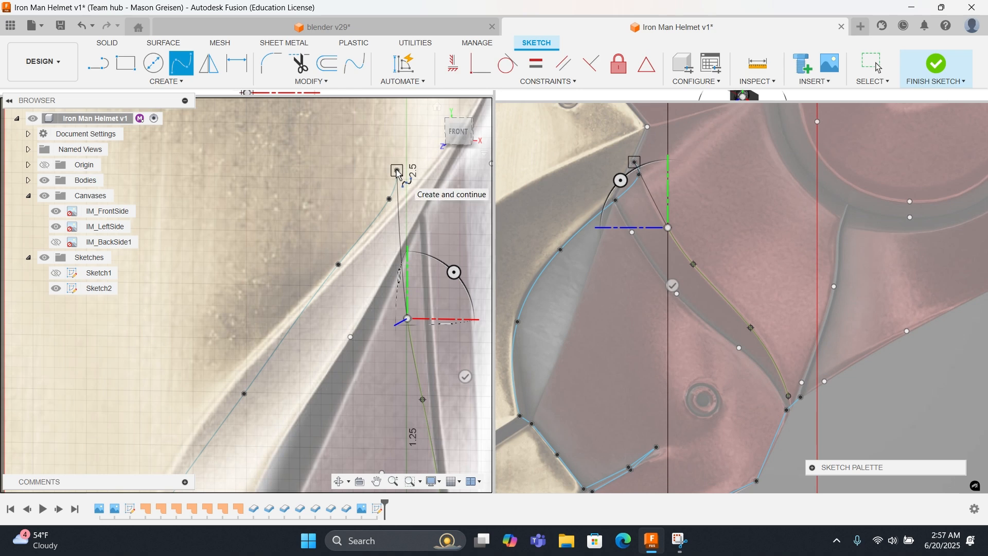
right_click(426, 190)
left_click(471, 189)
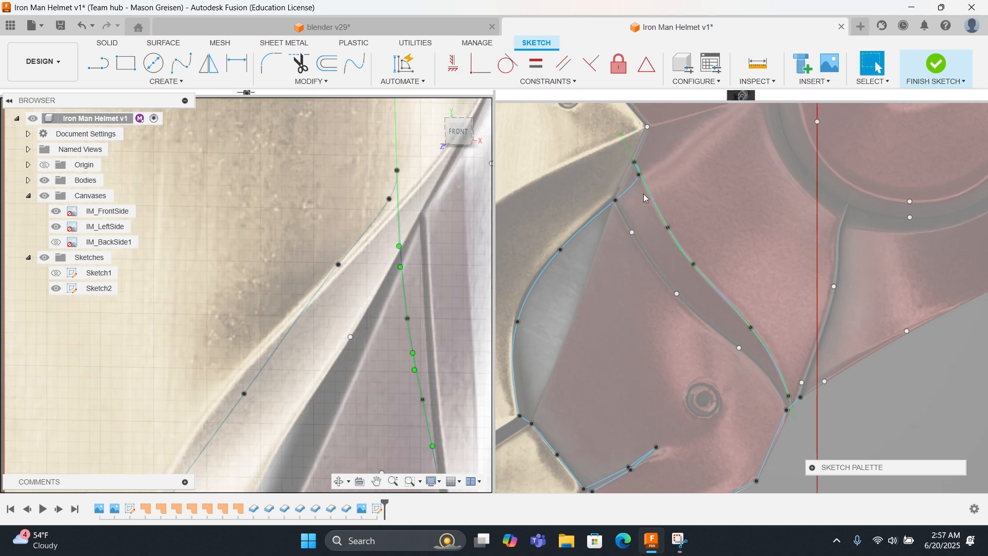
Step: Delete the faceplate edge spline that bulges past the seam near the upper close pair of points
left_click(643, 197)
scroll(642, 199, "up", 4)
middle_click_drag(639, 205, 645, 267)
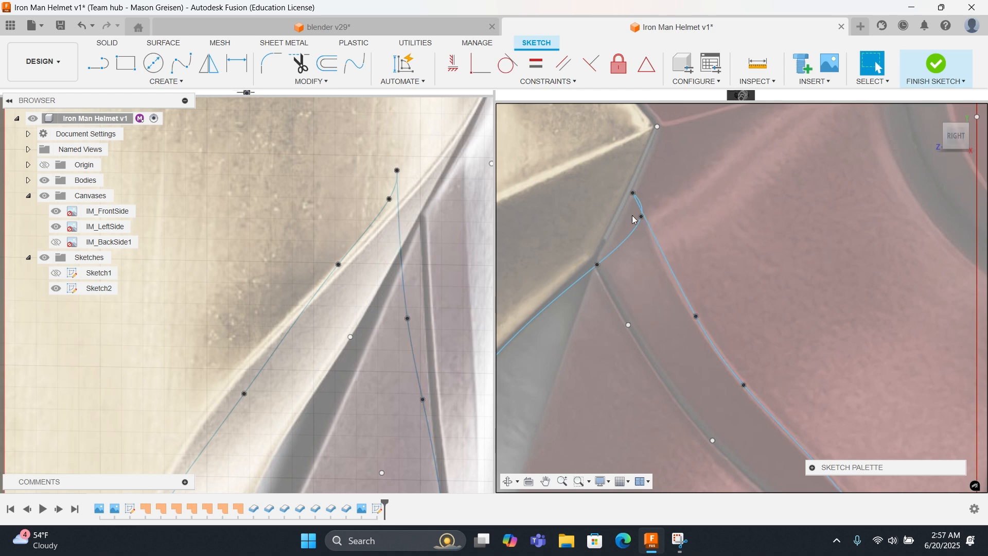
scroll(662, 289, "down", 4)
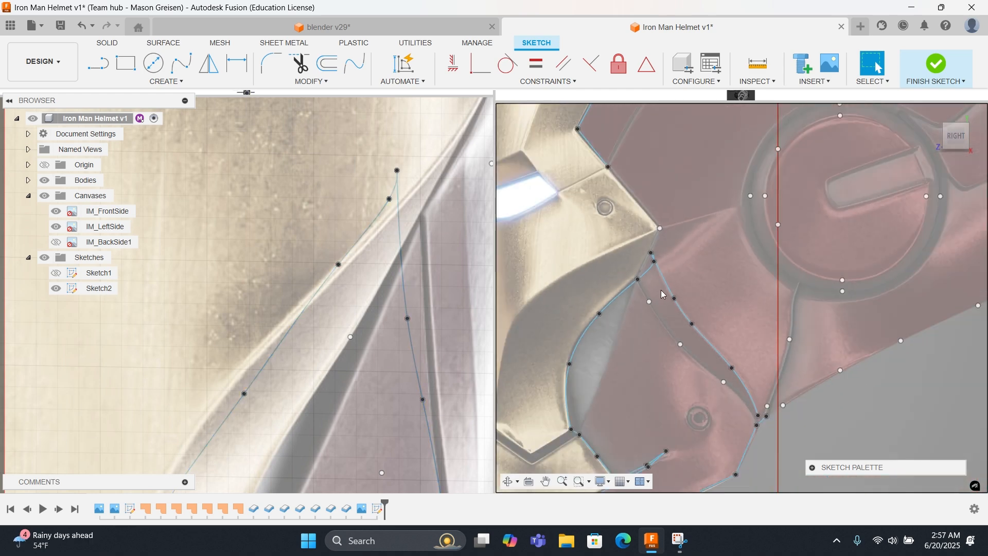
scroll(658, 298, "up", 5)
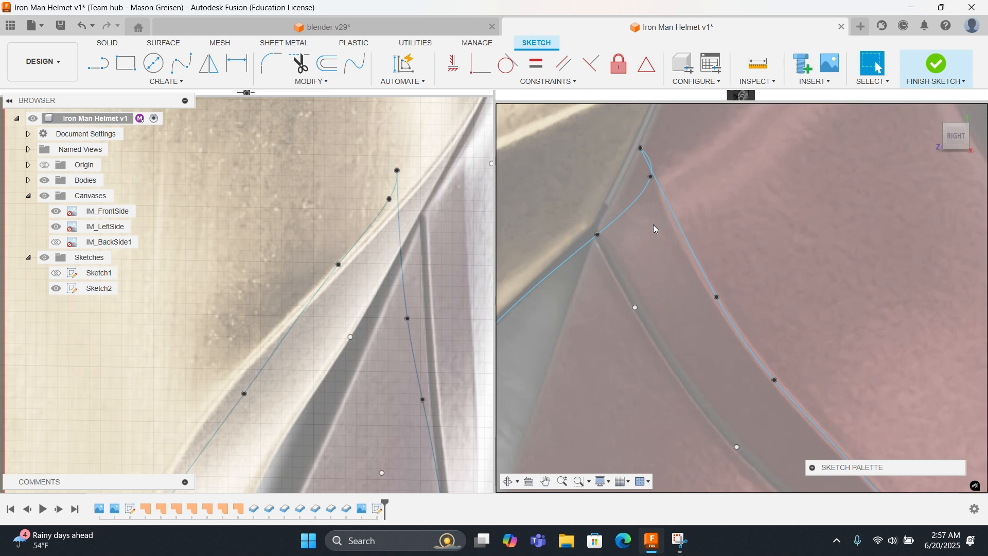
left_click(651, 177)
left_click(667, 249)
left_click(644, 194)
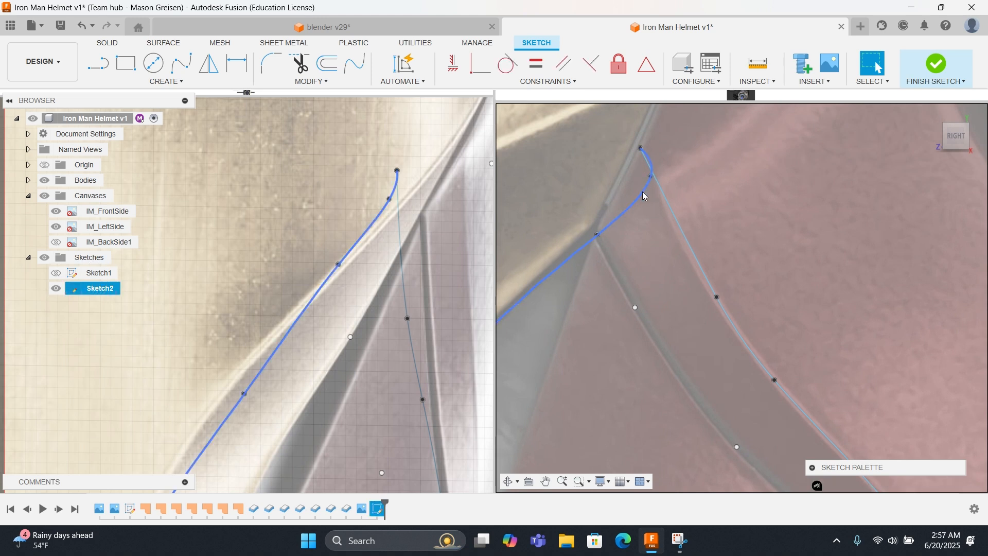
key("Delete")
Step: Try a fit point spline from the cheek notch tip through the faceplate edge guide points to the seam spline's top end
scroll(635, 240, "down", 2)
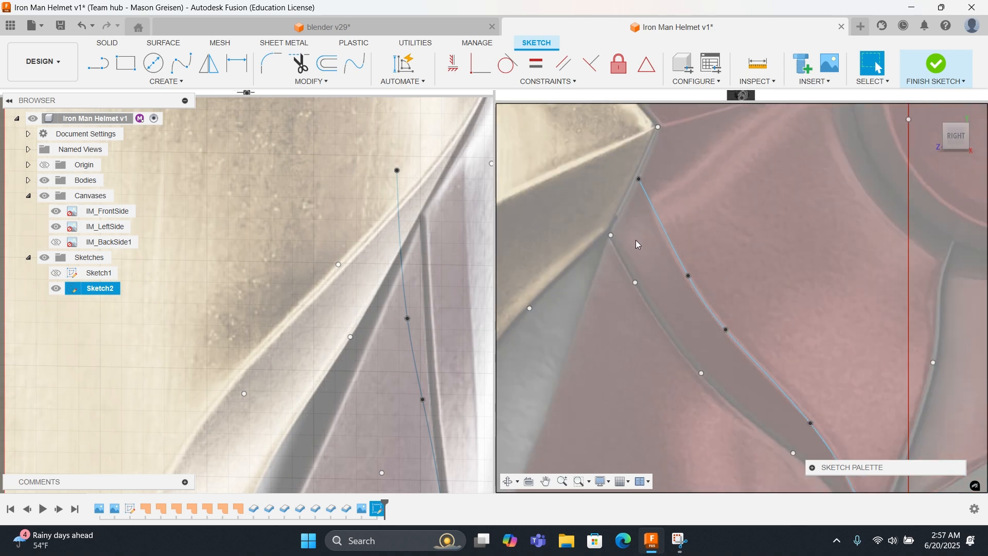
scroll(639, 255, "down", 3)
scroll(640, 259, "up", 3)
mouse_move(661, 257)
middle_mouse_down()
mouse_move(600, 280)
mouse_move(711, 181)
middle_mouse_up()
right_click(556, 314)
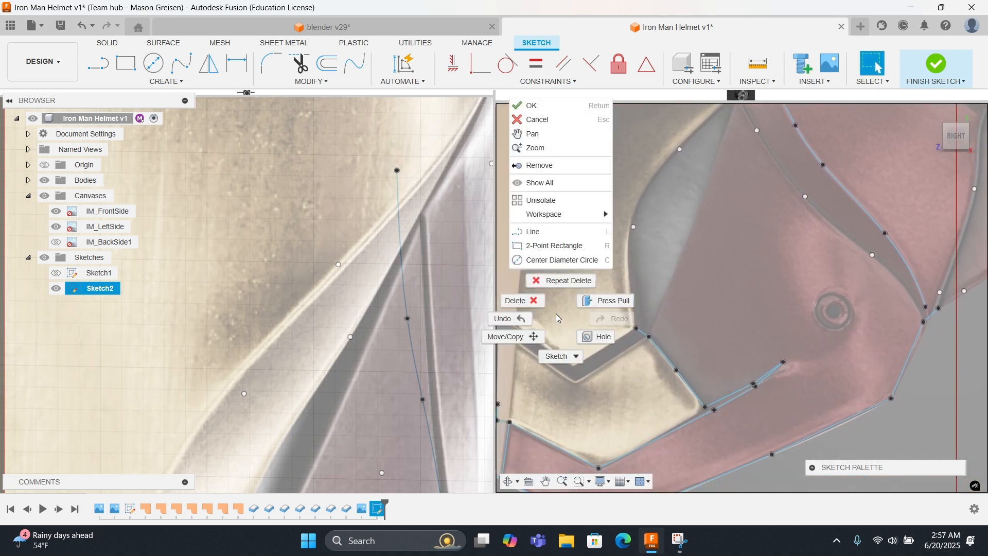
left_click(555, 284)
left_click(178, 66)
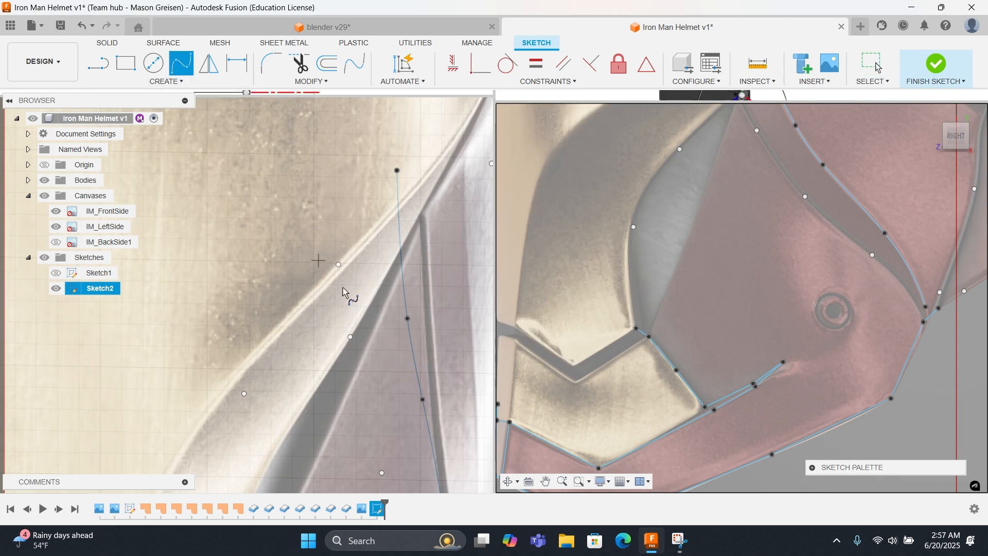
scroll(347, 291, "down", 4)
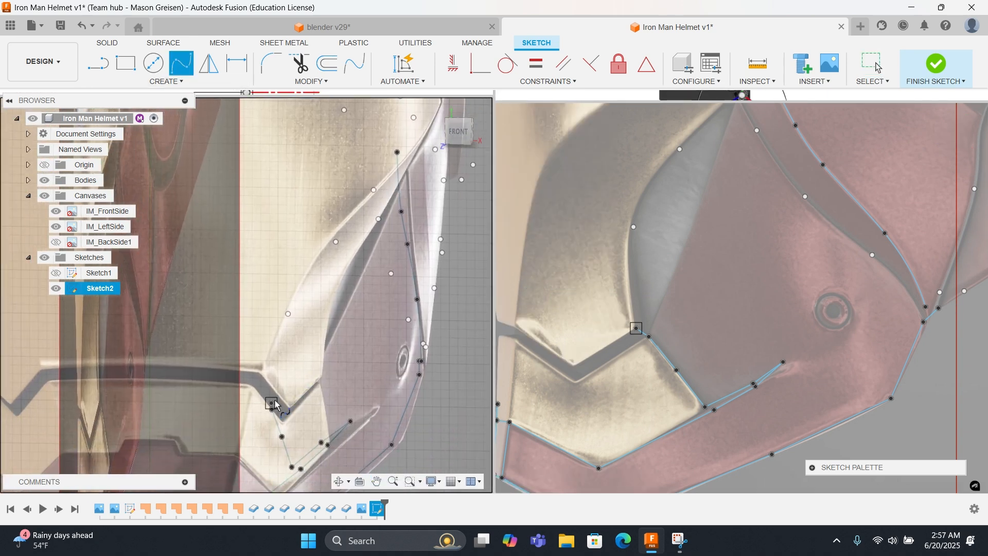
left_click(271, 403)
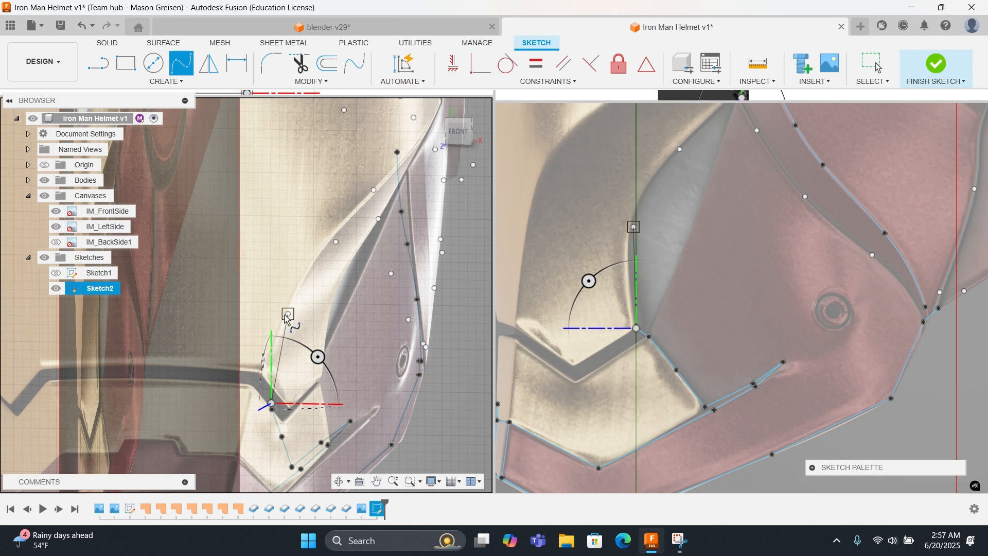
left_click(289, 313)
left_click(336, 242)
left_click(374, 191)
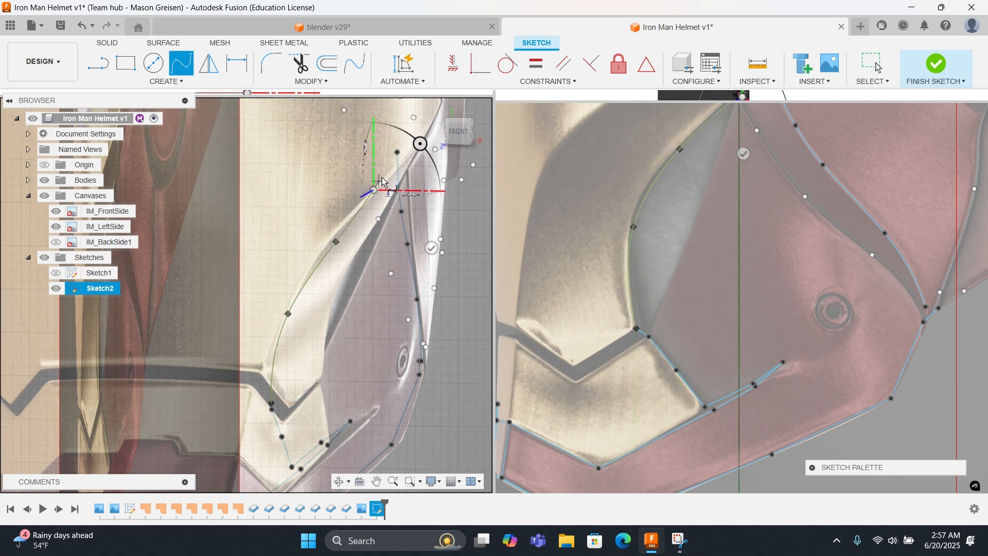
left_click(397, 152)
middle_click_drag(625, 191, 555, 288)
right_click(430, 222)
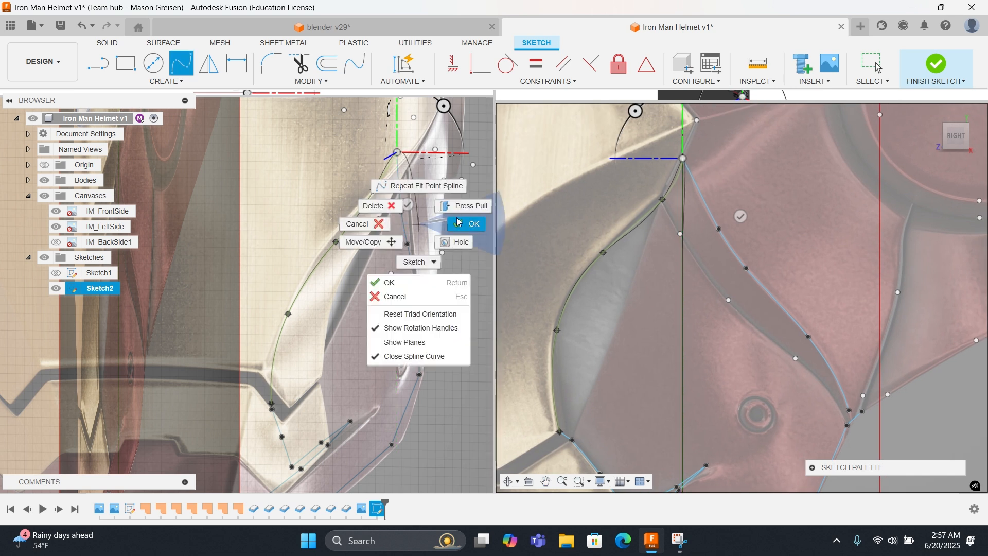
left_click(460, 222)
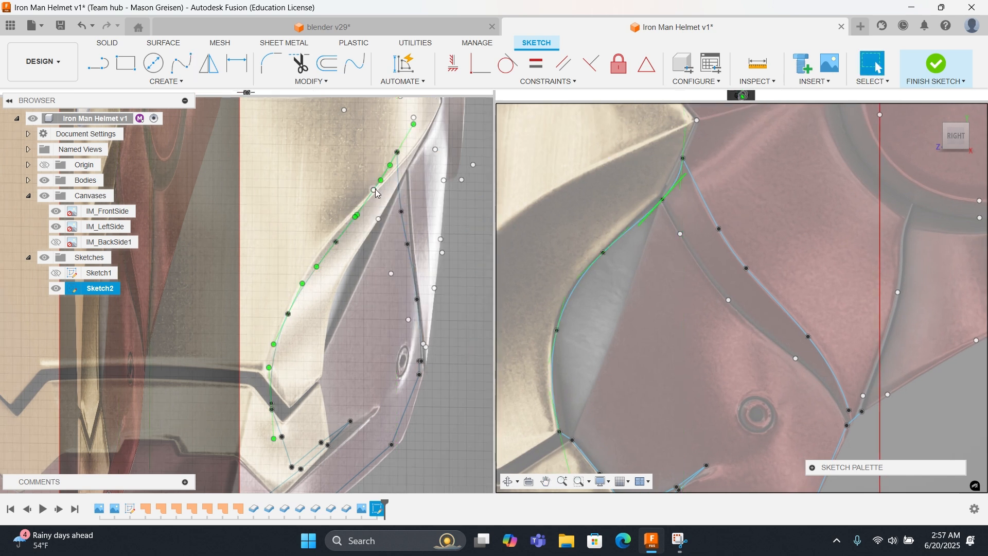
Step: Delete the redrawn faceplate edge spline
left_click(627, 231)
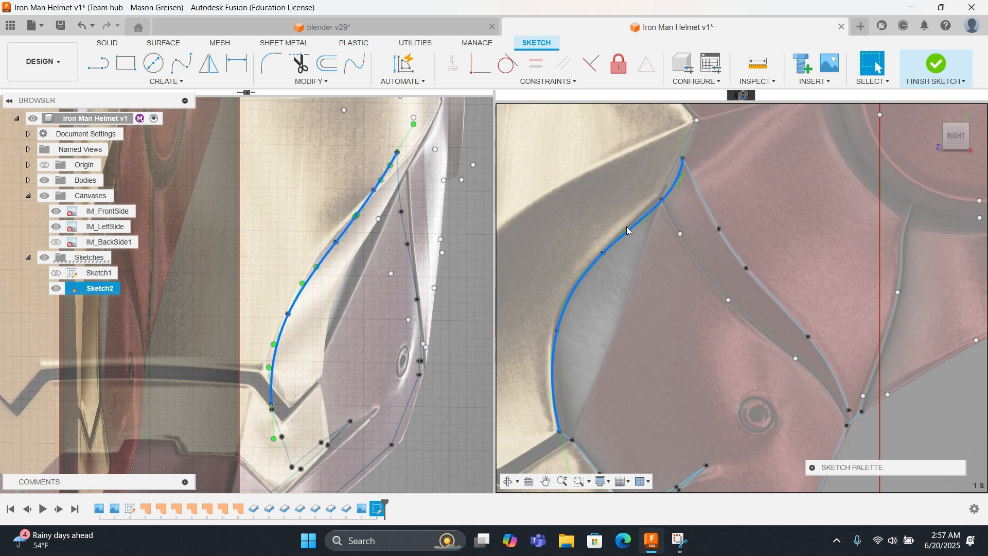
right_click(625, 226)
left_click(577, 207)
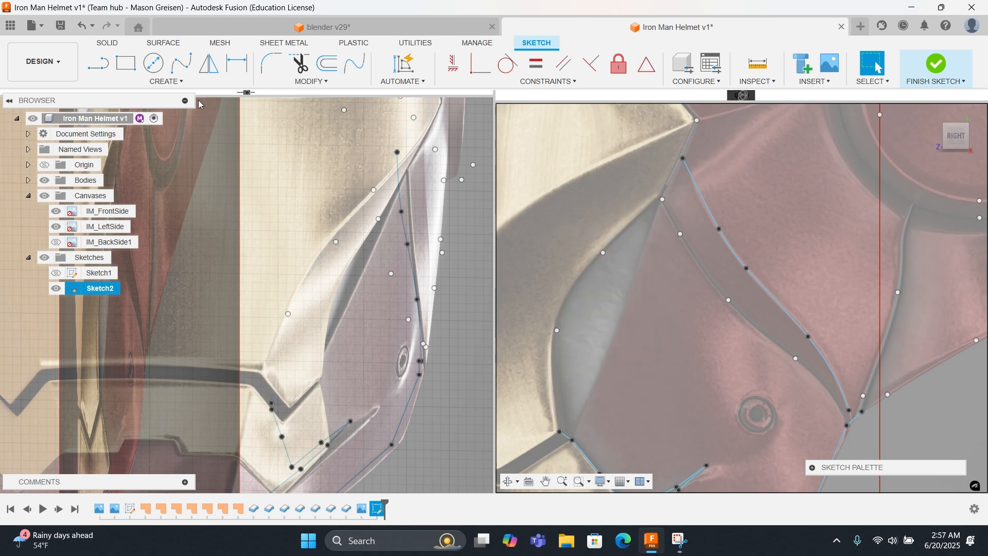
left_click(185, 73)
left_click(374, 190)
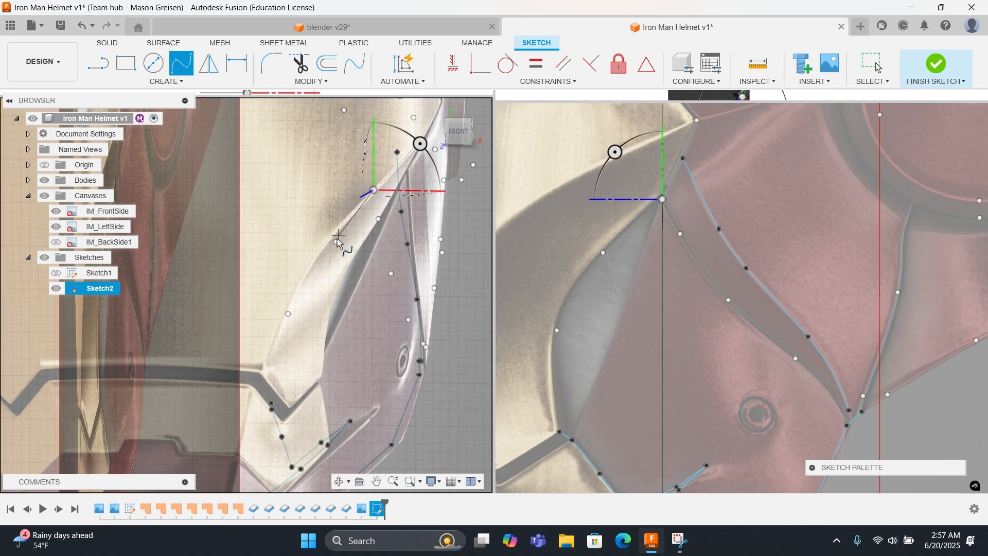
left_click(336, 241)
right_click(285, 317)
left_click(258, 317)
Step: Draw a fit point spline from the cheek notch tip through the faceplate edge guide points, ending at the seam's upper front corner
right_click(262, 289)
left_click(264, 257)
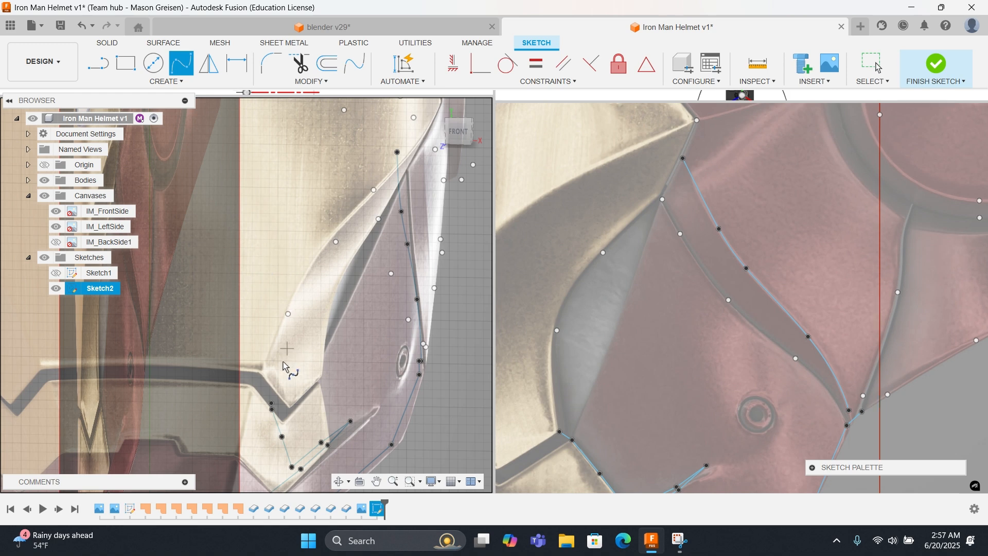
left_click(272, 405)
left_click(288, 314)
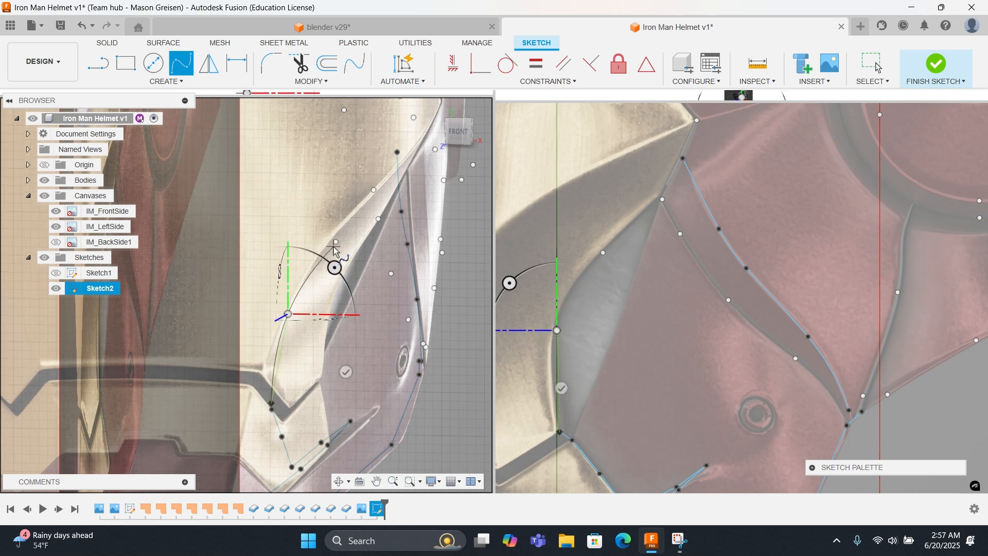
left_click(336, 241)
left_click(374, 190)
right_click(372, 191)
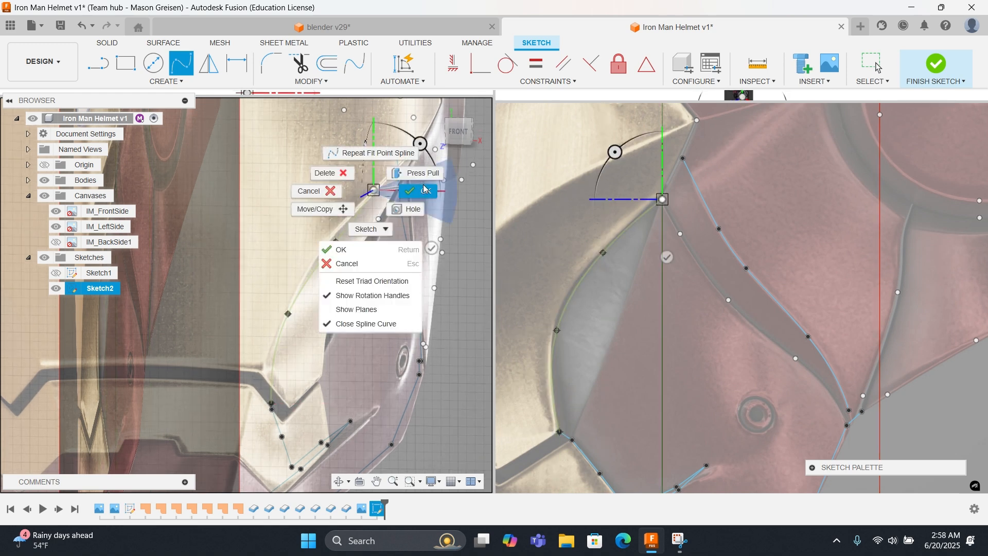
left_click(422, 186)
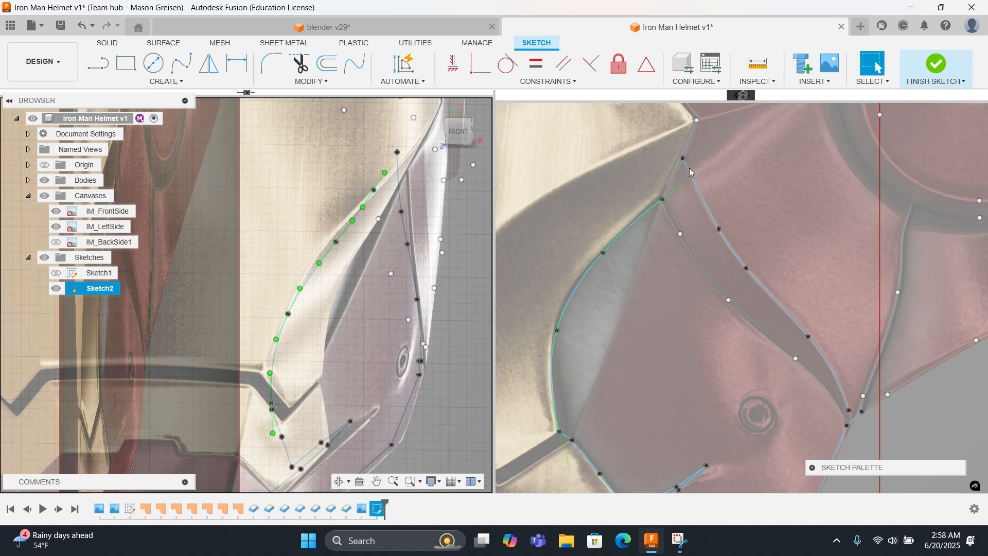
Step: Bridge the seam's upper front corner and the cheek edge spline's top end with a short fit point spline
left_click(635, 288)
right_click(635, 288)
left_click(638, 249)
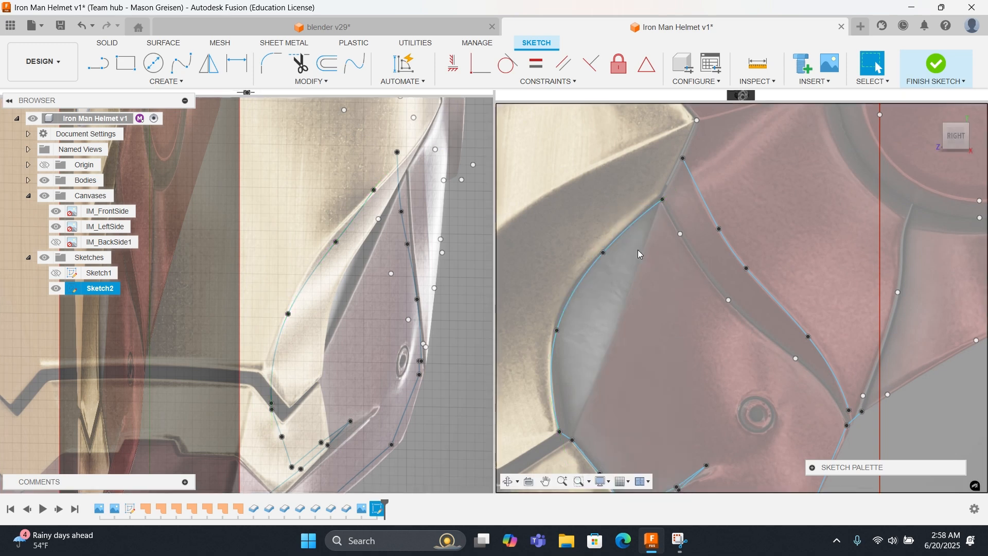
left_click(682, 159)
left_click(663, 200)
right_click(663, 199)
left_click(700, 198)
Step: Draw a fit point spline from the cheek edge's top end through the inner seam guide points to the lower rear jaw corner
right_click(665, 235)
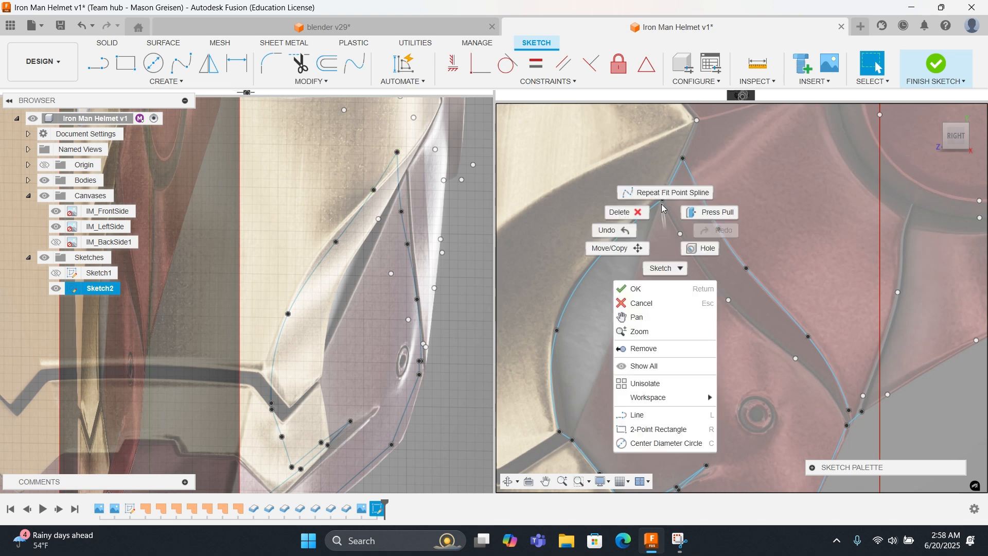
left_click(668, 214)
left_click(663, 199)
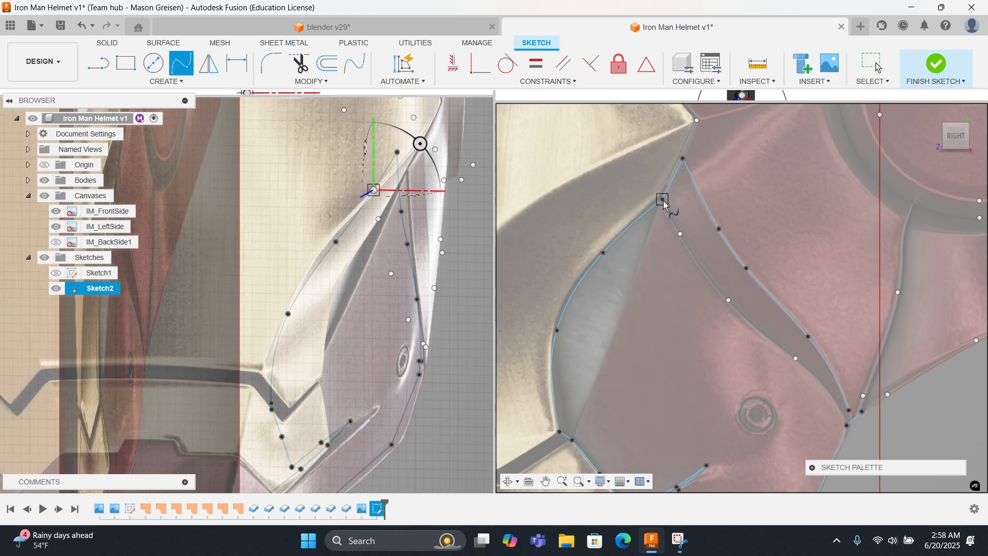
left_click(681, 233)
left_click(729, 300)
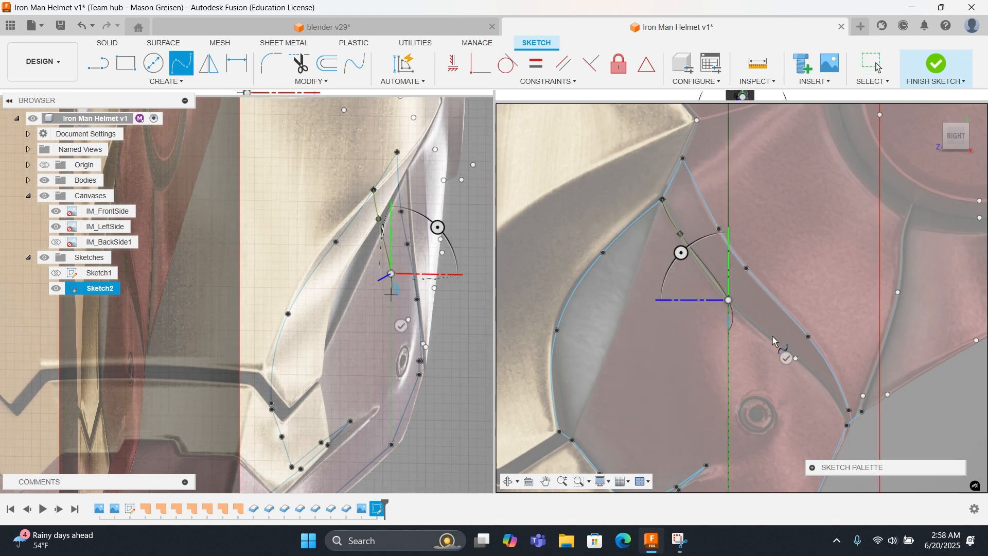
left_click(796, 358)
left_click(847, 426)
right_click(848, 425)
left_click(881, 422)
Step: Close the seam's lower end with a short fit point spline from the outer seam spline's end to the rear jaw corner
scroll(840, 397, "up", 3)
scroll(840, 398, "up", 2)
middle_click_drag(840, 399, 706, 231)
scroll(733, 224, "up", 2)
right_click(732, 222)
left_click(732, 185)
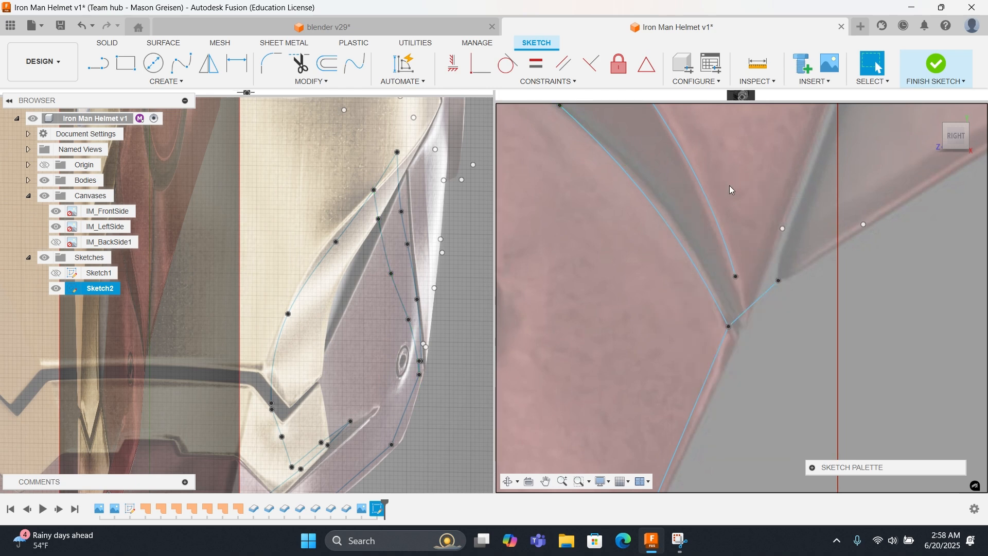
left_click(736, 276)
left_click(730, 327)
right_click(730, 328)
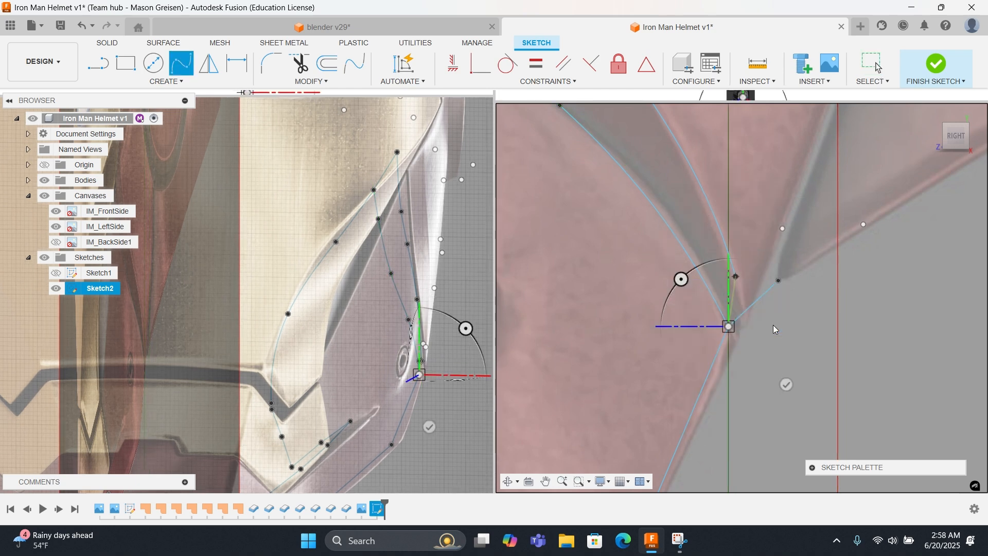
left_click(775, 328)
scroll(689, 257, "down", 5)
scroll(689, 262, "up", 4)
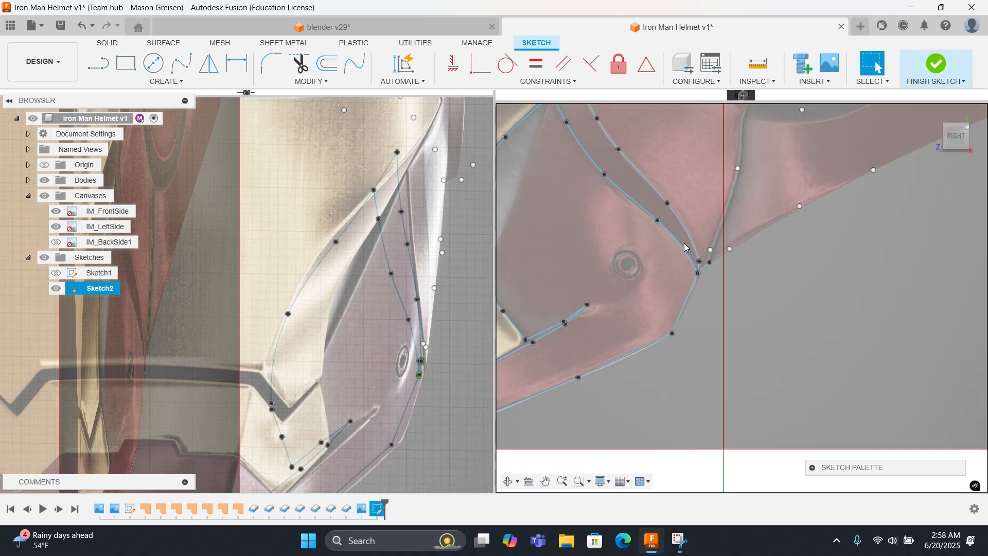
scroll(709, 289, "up", 2)
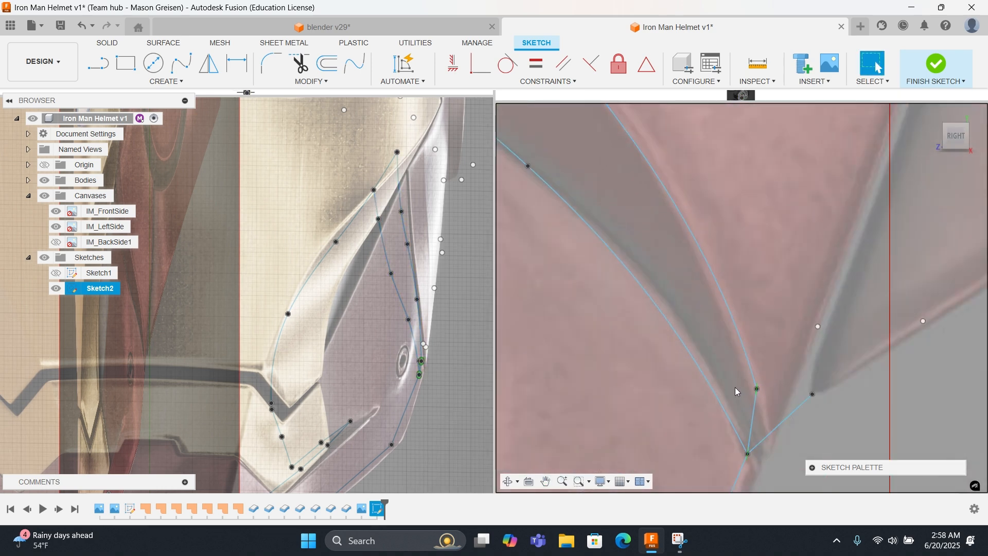
scroll(740, 391, "down", 4)
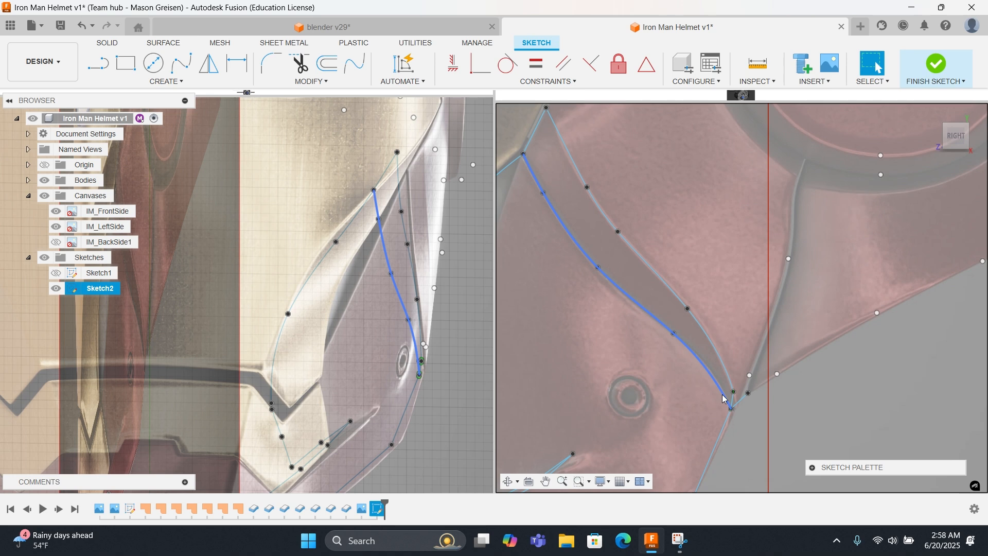
scroll(724, 399, "down", 3)
right_click(709, 307)
left_click(719, 275)
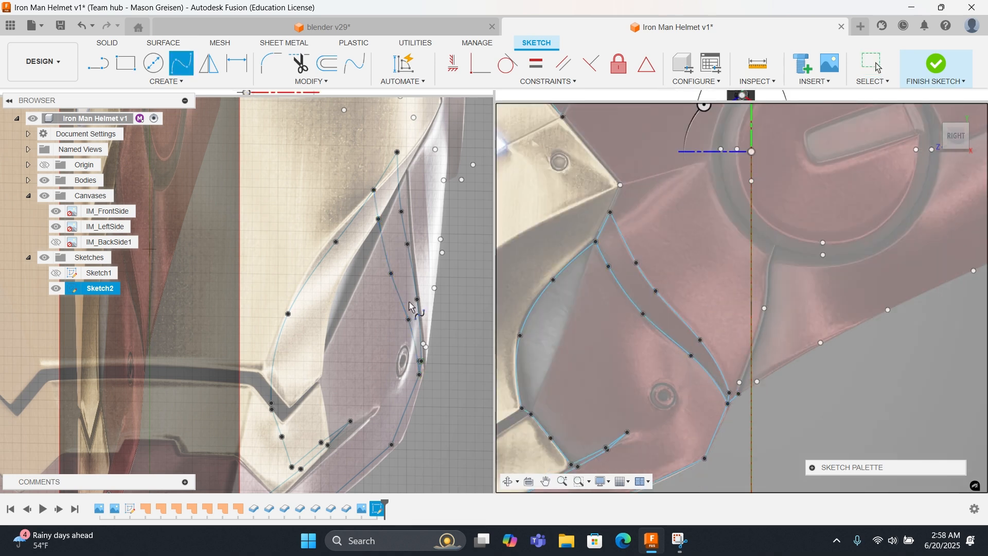
scroll(556, 324, "down", 1)
middle_click_drag(556, 329, 557, 444)
scroll(612, 304, "up", 2)
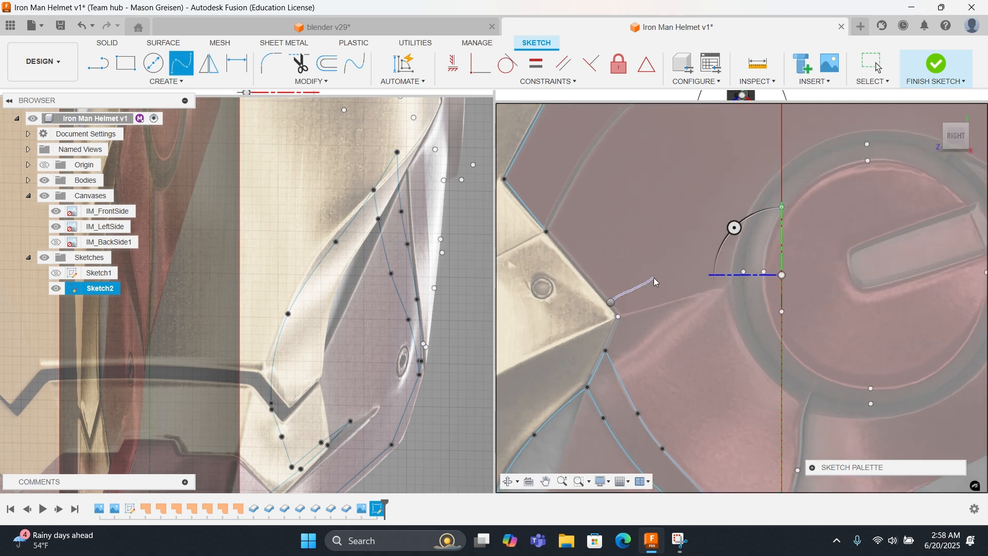
key("q")
left_click(958, 140)
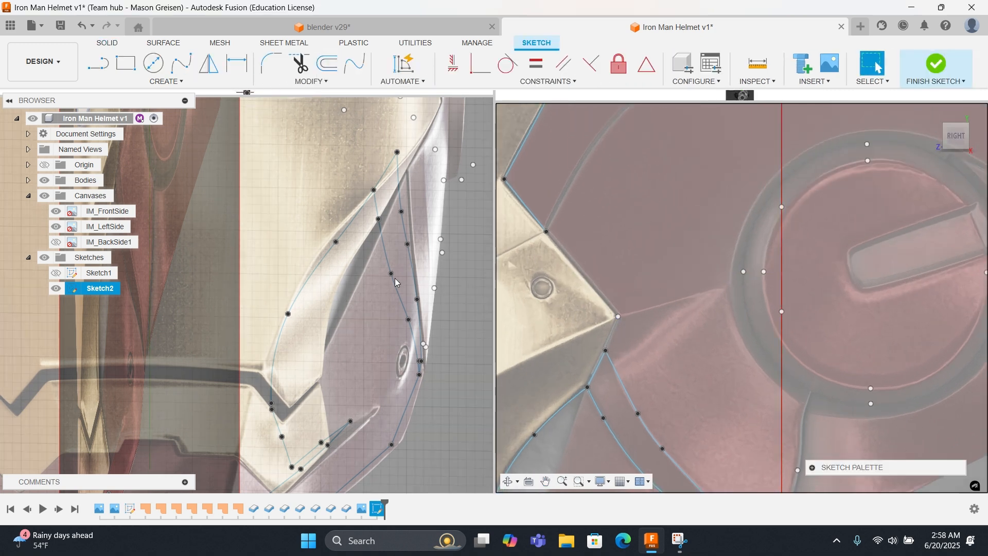
right_click(388, 213)
left_click(387, 238)
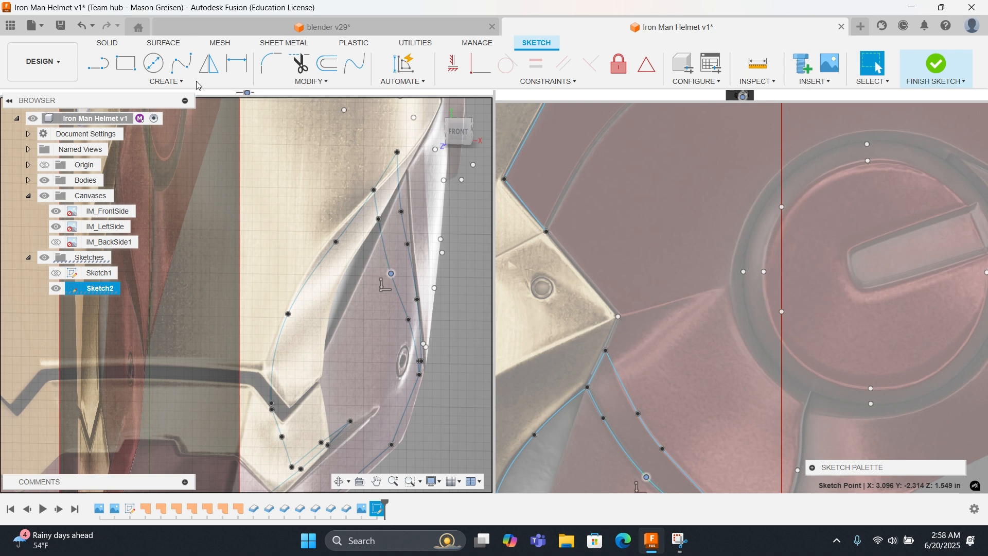
Step: Connect the seam's upper corner to the faceplate's pointed rear corner with a short fit point spline
left_click(181, 63)
left_click(391, 273)
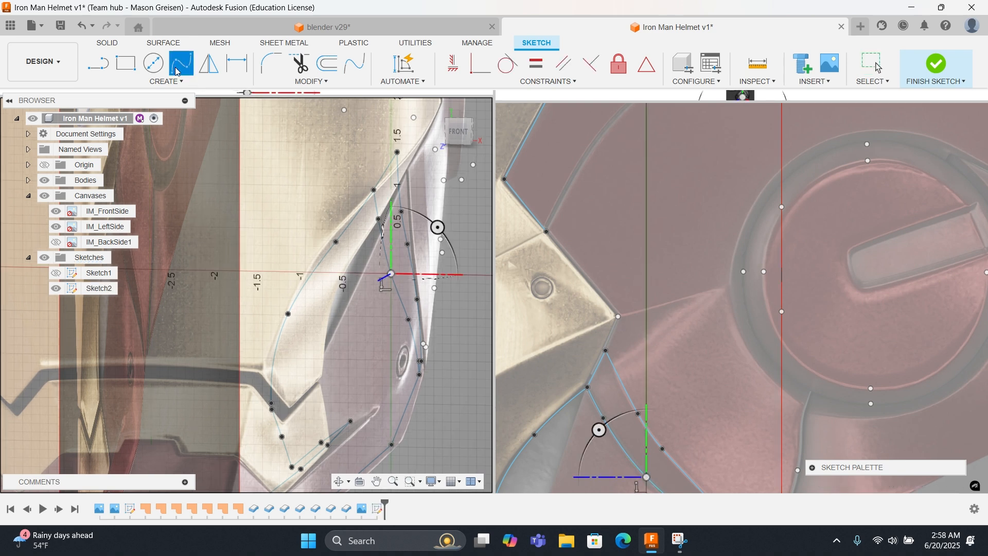
left_click(605, 350)
left_click(618, 316)
right_click(618, 315)
left_click(654, 315)
Step: Draw a fit point spline from the faceplate's pointed rear corner up to the end of the upper faceplate edge
right_click(643, 287)
left_click(643, 251)
left_click(618, 312)
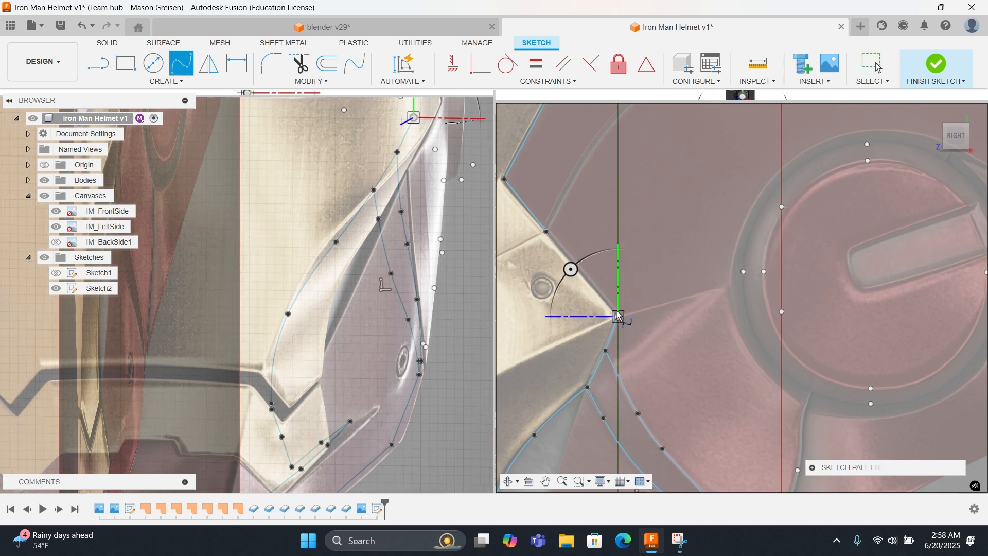
left_click(546, 233)
right_click(565, 236)
left_click(607, 240)
Step: Examine the side view for guide points still unconnected along the crown, ear disc and rear of the helmet
scroll(613, 245, "down", 1)
middle_click_drag(596, 260, 545, 227)
scroll(587, 261, "down", 1)
scroll(587, 264, "down", 2)
scroll(596, 254, "up", 1)
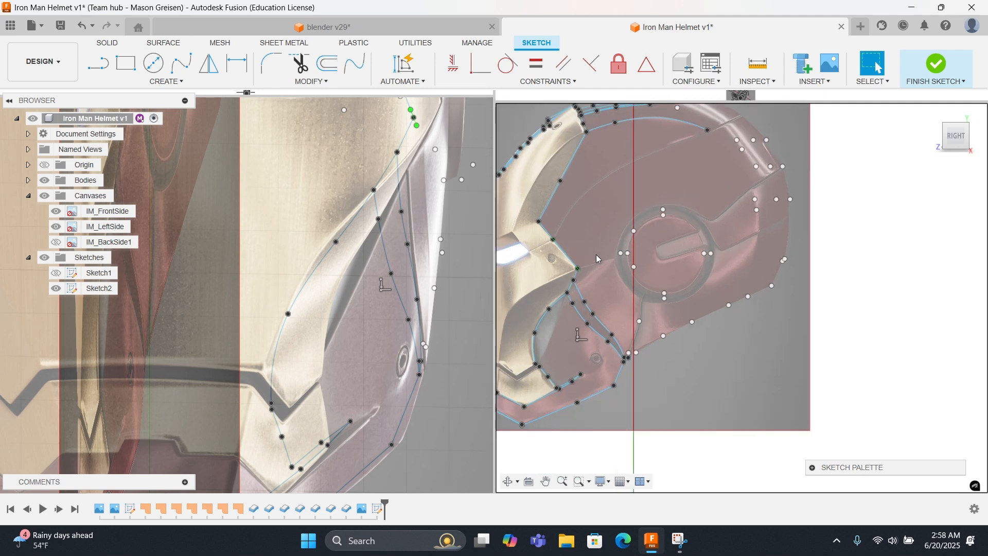
scroll(635, 261, "up", 2)
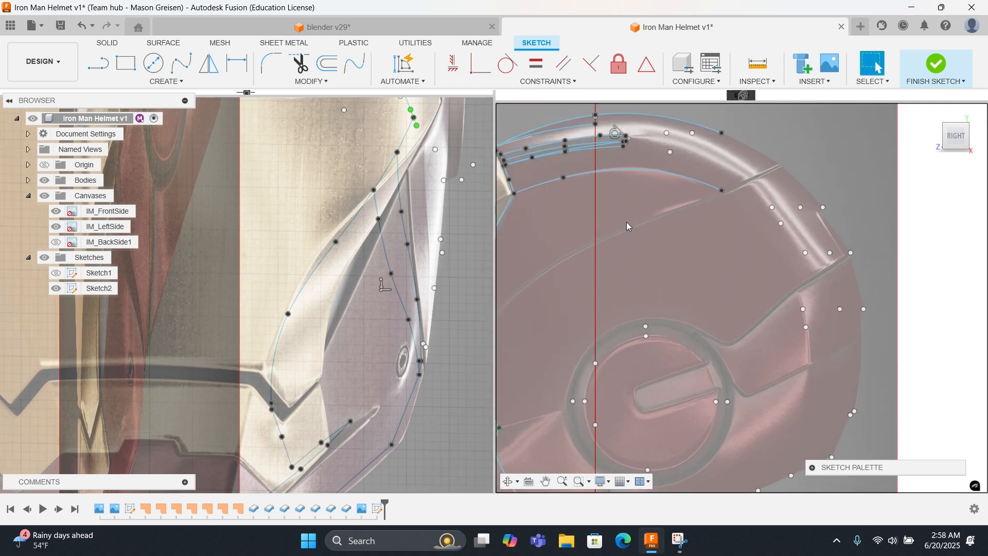
scroll(622, 227, "up", 1)
scroll(628, 261, "down", 1)
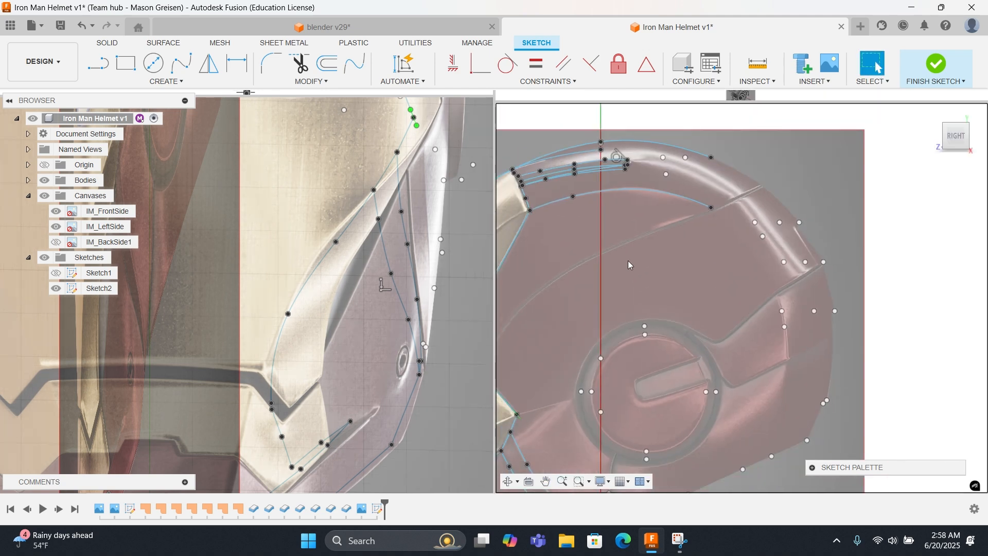
Step: Draw a fit point spline from the point behind the jaw corner up the side panel seam to the guide point below the ear disc
mouse_move(628, 261)
middle_mouse_down()
mouse_move(701, 207)
mouse_move(720, 112)
middle_mouse_up()
middle_click_drag(703, 301, 691, 220)
scroll(679, 290, "up", 1)
right_click(680, 294)
left_click(675, 252)
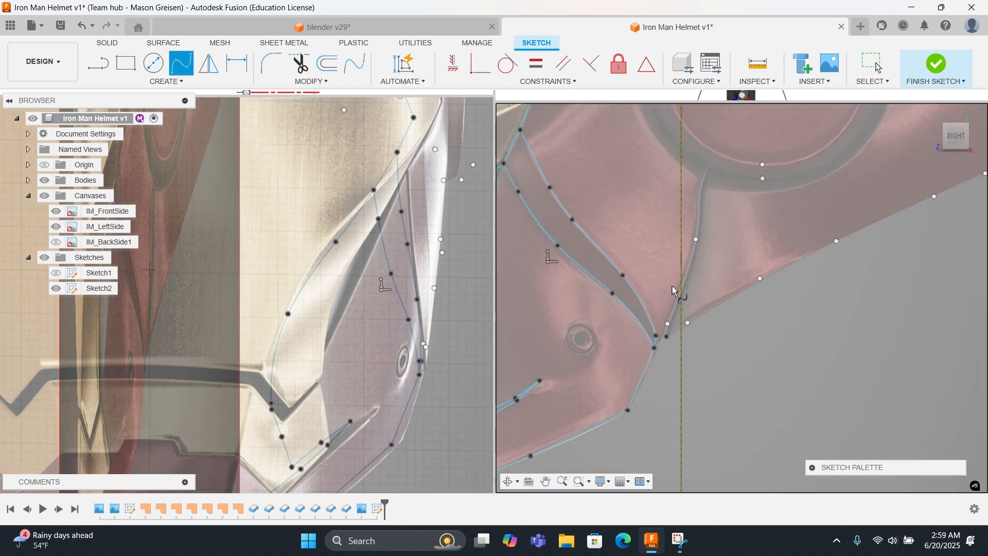
left_click(667, 337)
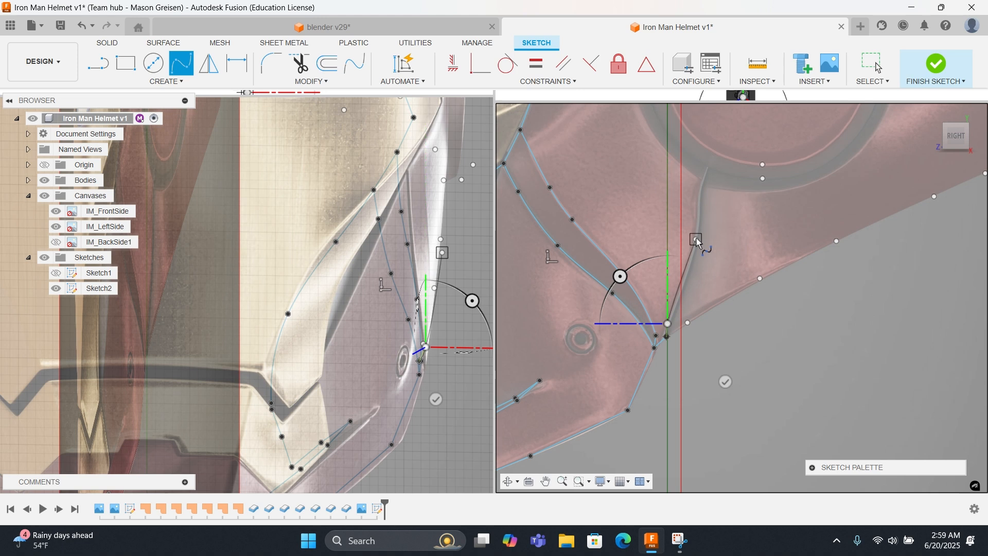
right_click(703, 206)
left_click(715, 239)
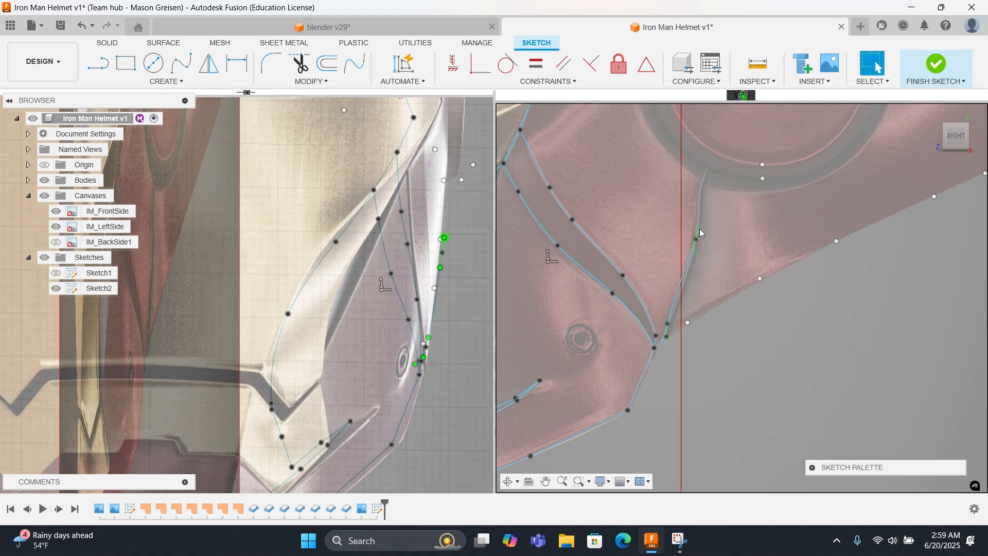
Step: Adjust the upper tangent handle of the side panel seam spline to follow the curve on the canvas
left_click(697, 228)
left_click_drag(696, 228, 700, 223)
right_click(740, 221)
left_click(727, 238)
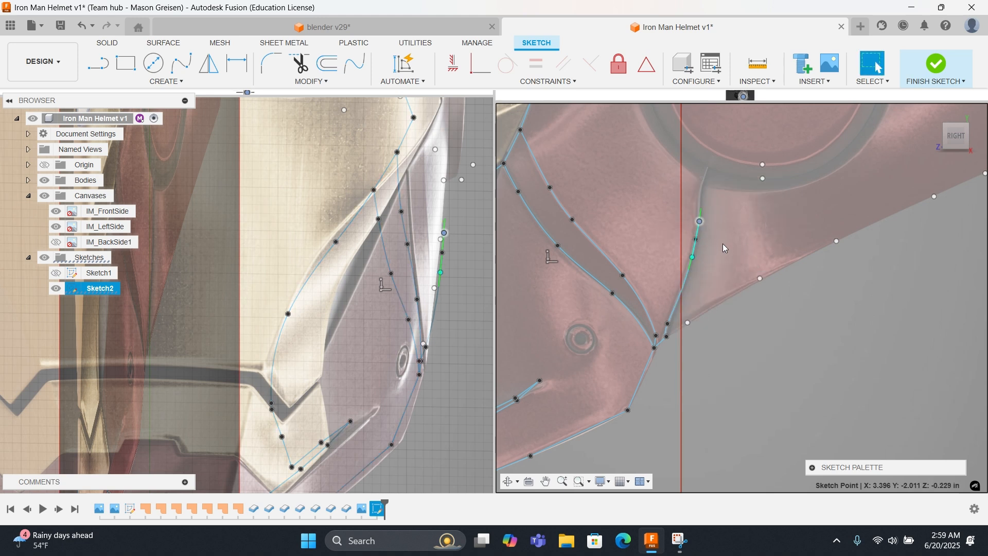
left_click(723, 241)
Step: Draw a fit point spline along the side panel's bottom edge from behind the jaw corner through the next three guide points
right_click(731, 279)
left_click(736, 330)
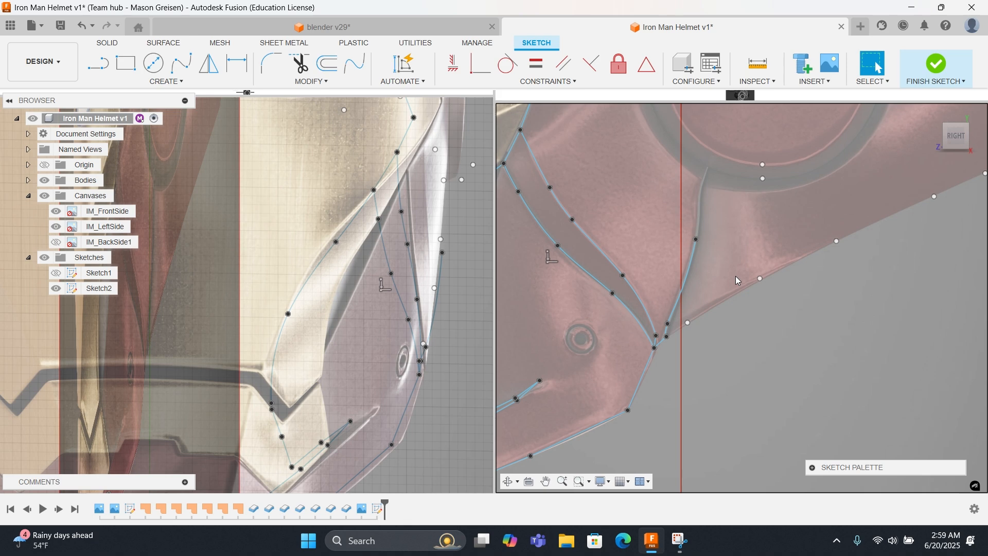
left_click(666, 337)
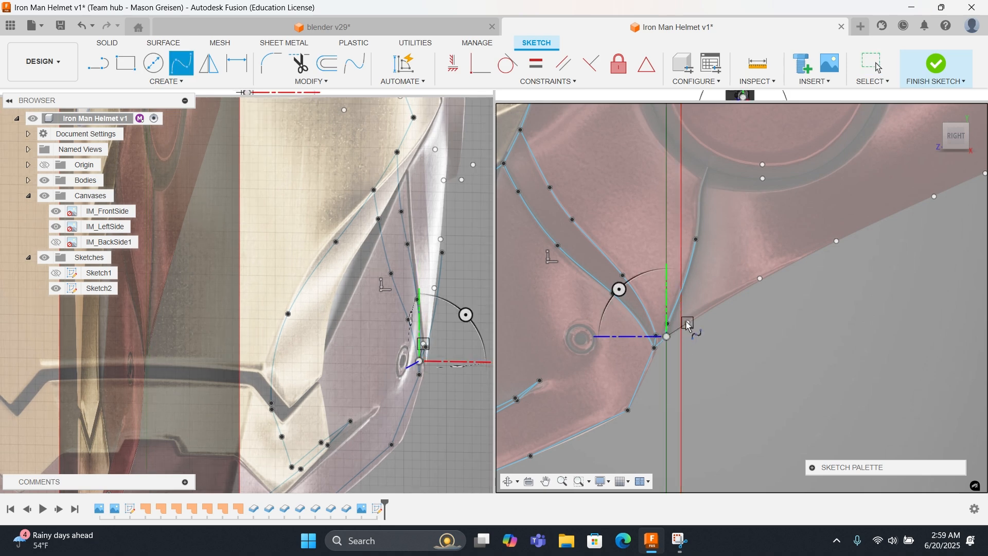
left_click(687, 323)
left_click(760, 279)
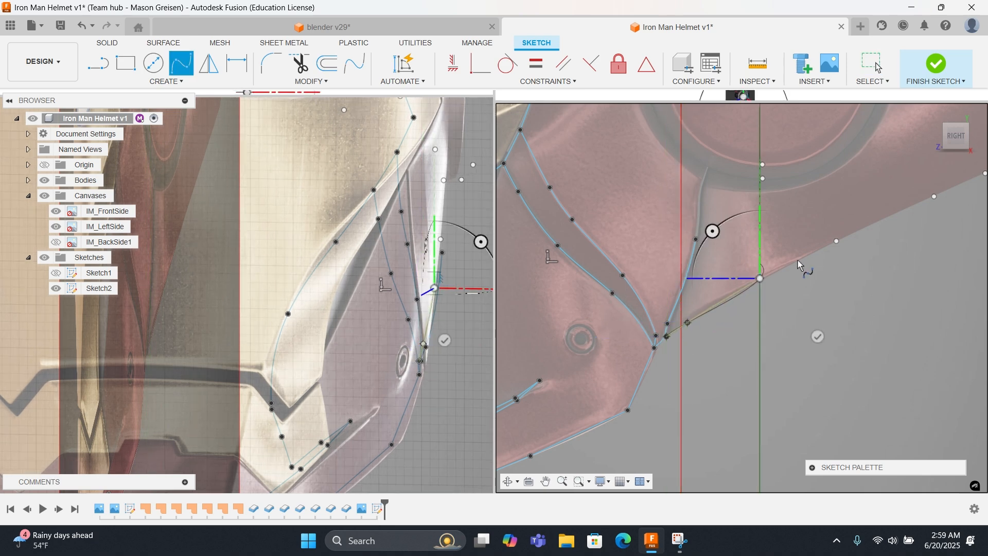
left_click(837, 241)
right_click(837, 240)
left_click(875, 240)
Step: Extend the side panel's bottom edge rearward with a short fit point spline to the next guide point
middle_click_drag(851, 278, 651, 337)
right_click(651, 337)
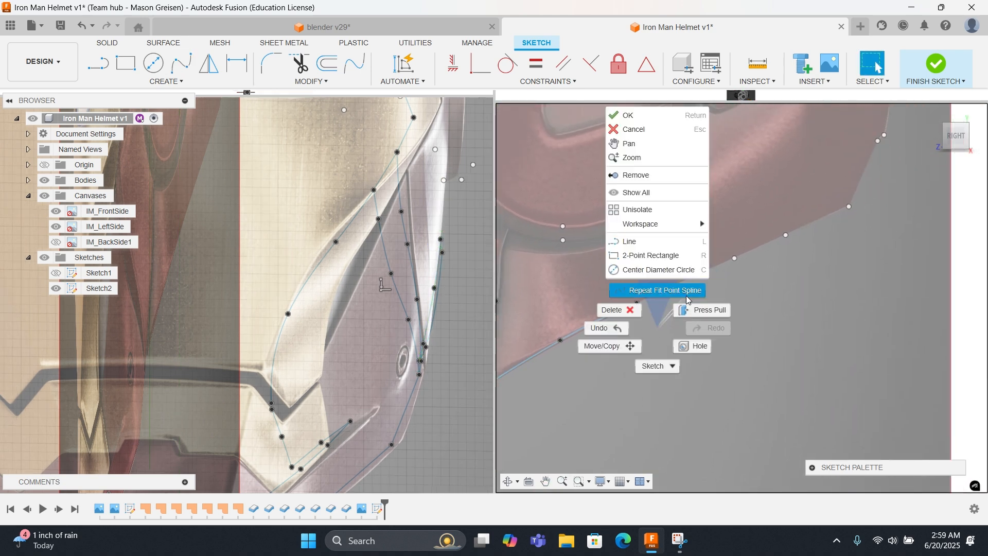
left_click(688, 291)
left_click(638, 303)
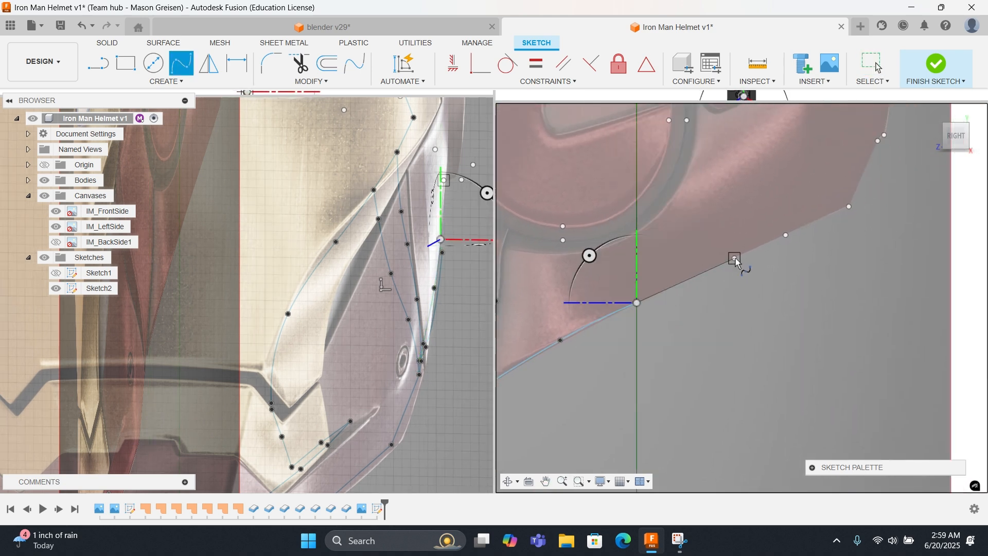
left_click(735, 258)
right_click(736, 259)
Step: Continue the bottom edge with two short fit point splines through the next guide point to the helmet's lower rear corner
left_click(736, 224)
left_click(735, 258)
left_click(786, 235)
right_click(786, 235)
left_click(786, 201)
left_click(849, 207)
Step: Examine the new bottom edge splines from the front and from an orbited view of the helmet
middle_click_drag(883, 173, 718, 298)
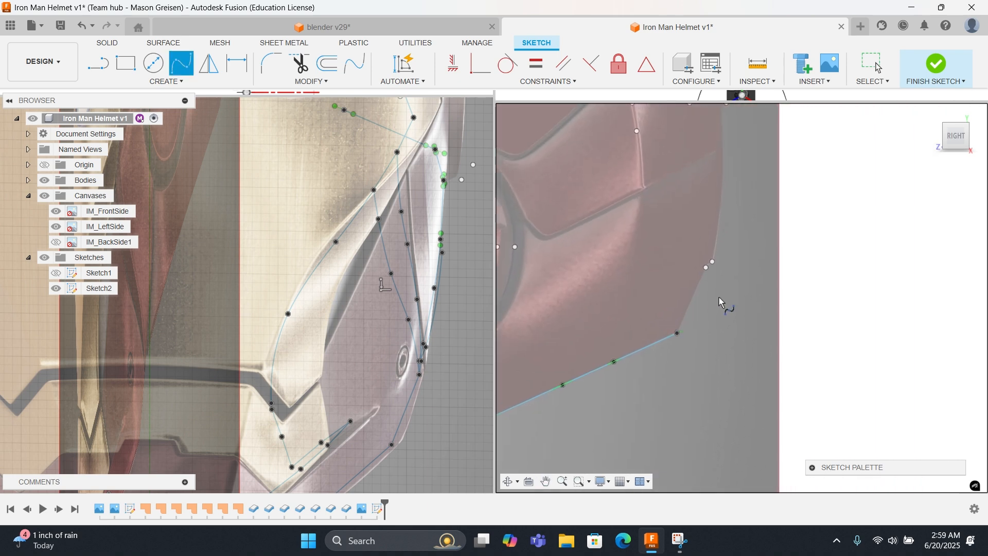
middle_click_drag(440, 257, 416, 342)
scroll(413, 339, "down", 4)
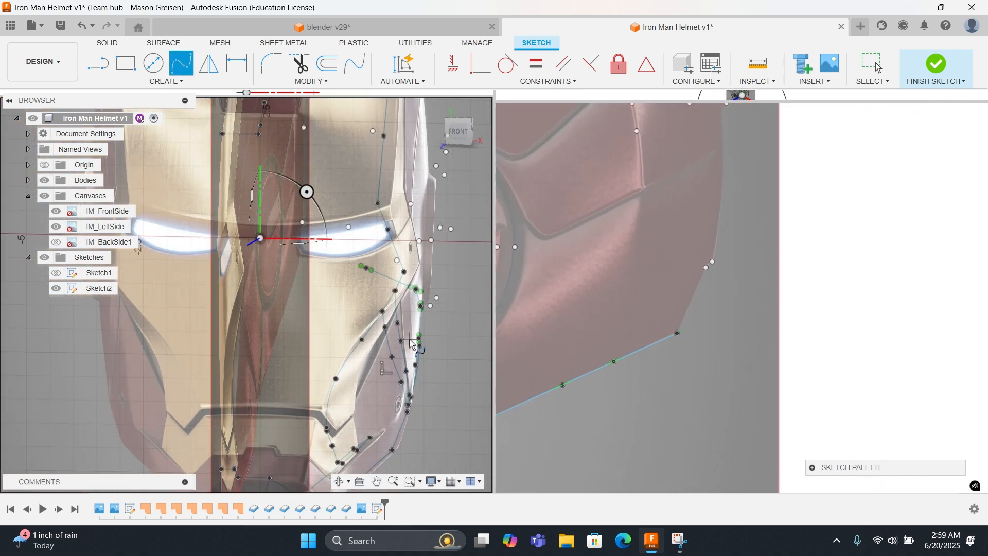
right_click(460, 317)
left_click(506, 311)
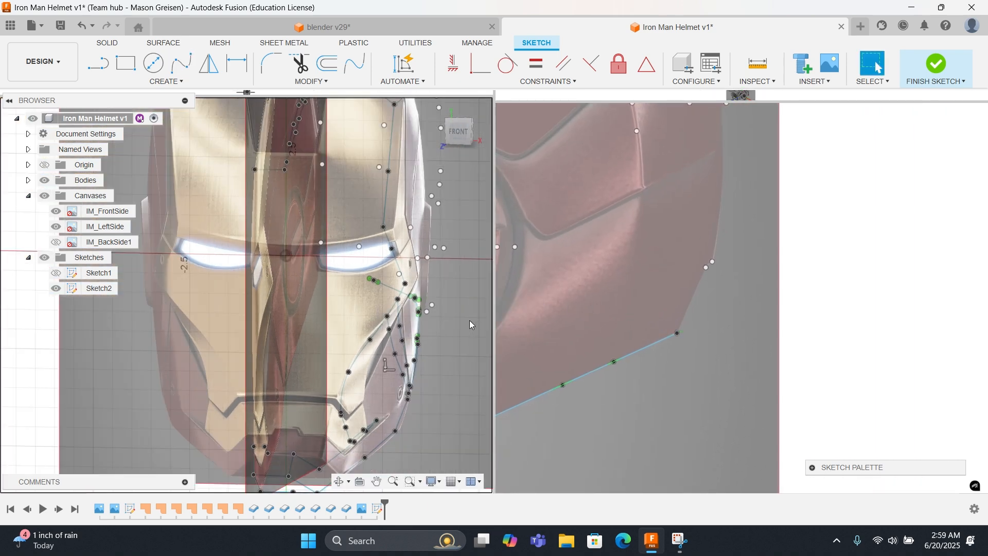
middle_click_drag(448, 333, 474, 315, "shift")
mouse_move(714, 310)
middle_mouse_down()
mouse_move(641, 322)
mouse_move(720, 293)
middle_mouse_up()
mouse_move(458, 289)
middle_mouse_down("shift")
mouse_move(432, 303)
mouse_move(447, 271)
mouse_move(393, 292)
mouse_move(172, 294)
middle_mouse_up("shift")
mouse_move(333, 281)
middle_mouse_down("shift")
mouse_move(300, 268)
mouse_move(283, 245)
middle_mouse_up("shift")
Step: Draw a fit point spline from the helmet's lower rear corner up to the first guide point on the back edge
right_click(636, 303)
left_click(625, 270)
left_click_drag(680, 316, 711, 251)
right_click(711, 251)
left_click(744, 254)
Step: Link the close pair of guide points on the helmet's back edge with a short fit point spline
right_click(752, 251)
left_click(756, 223)
left_click(711, 251)
left_click(717, 245)
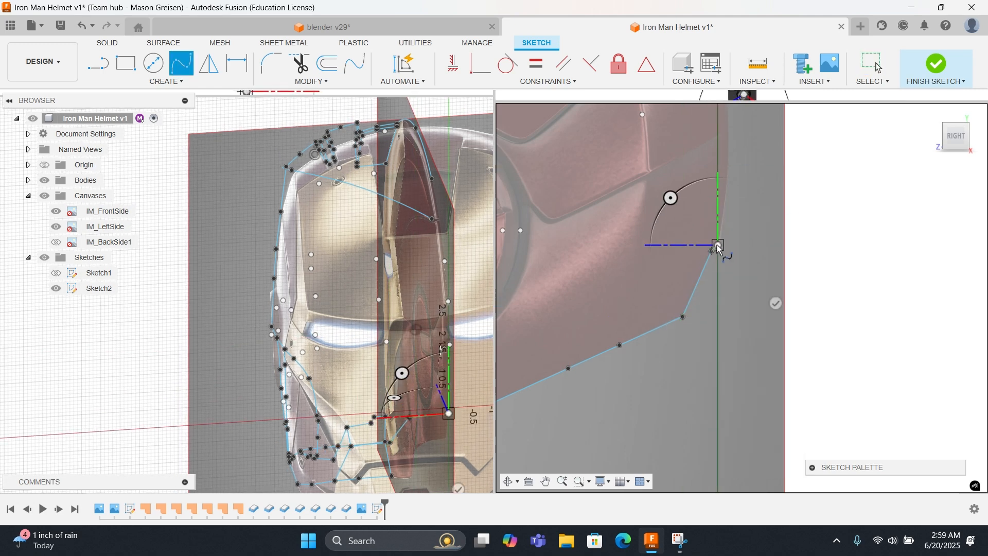
right_click(717, 246)
left_click(740, 254)
Step: Show the IM_BackSide1 canvas, hide IM_FrontSide, and face the helmet from the back
left_click_drag(353, 314, 160, 261)
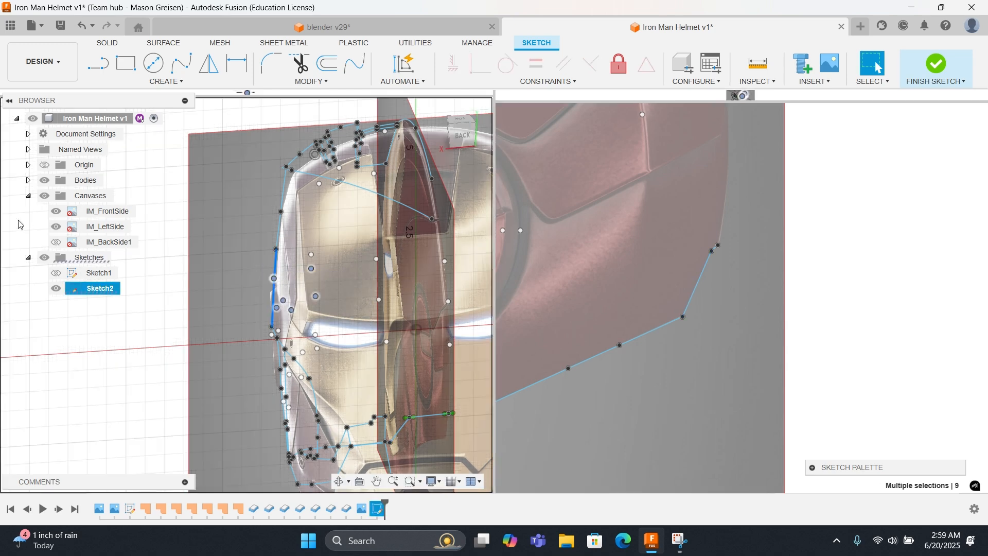
left_click(56, 242)
left_click(56, 211)
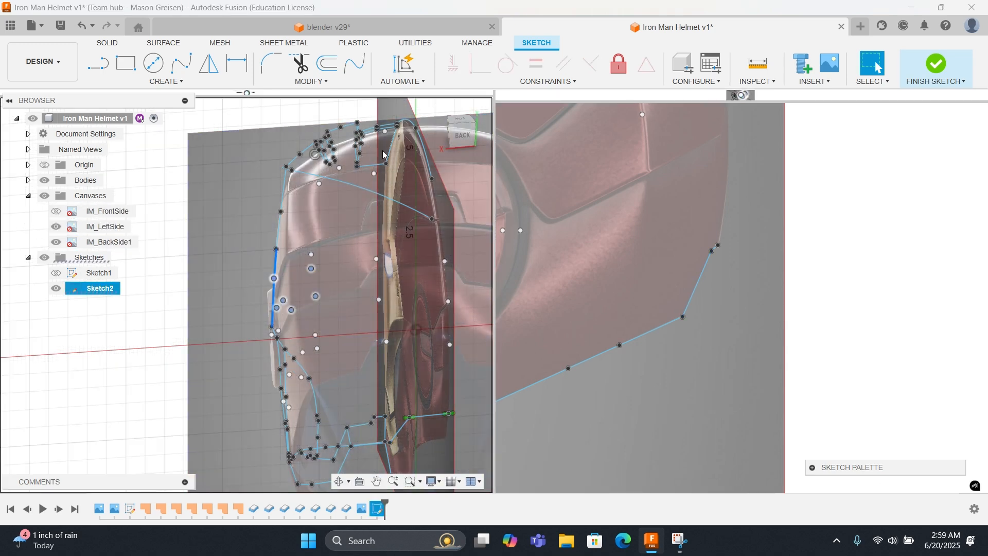
left_click(458, 142)
left_click(311, 335)
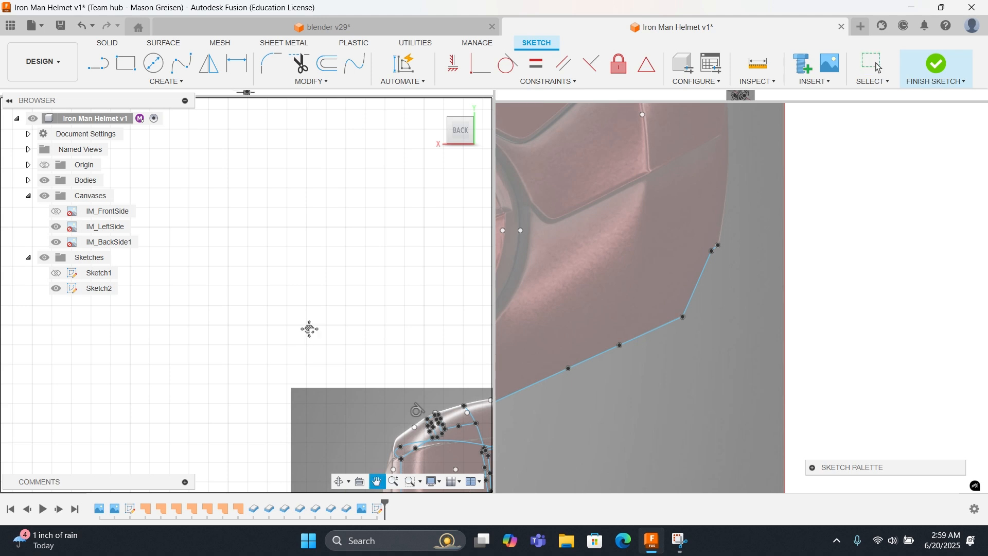
scroll(295, 326, "up", 5)
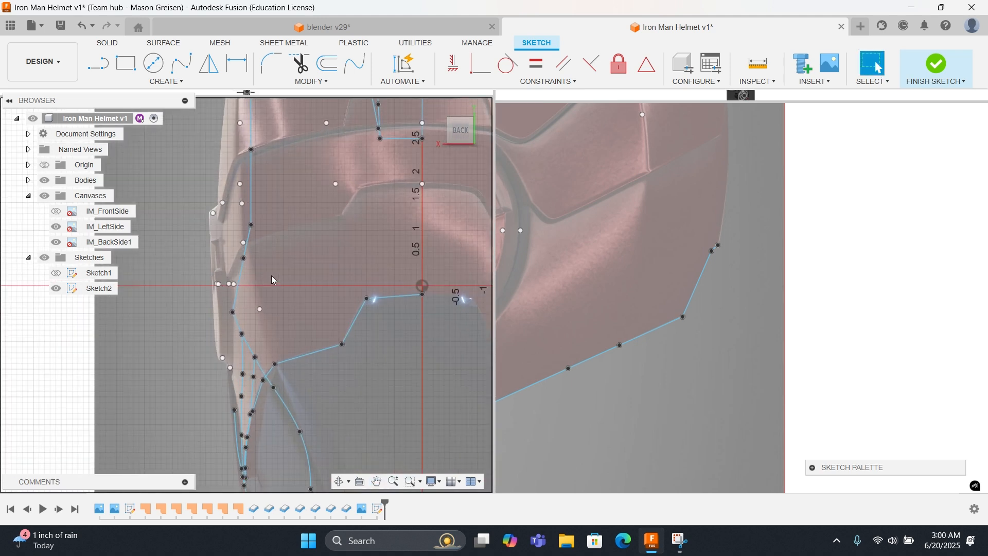
Step: Examine the rear guide points against the left side and back canvases from side, back and orbited views
middle_click_drag(712, 311, 878, 358)
middle_click_drag(600, 268, 702, 313)
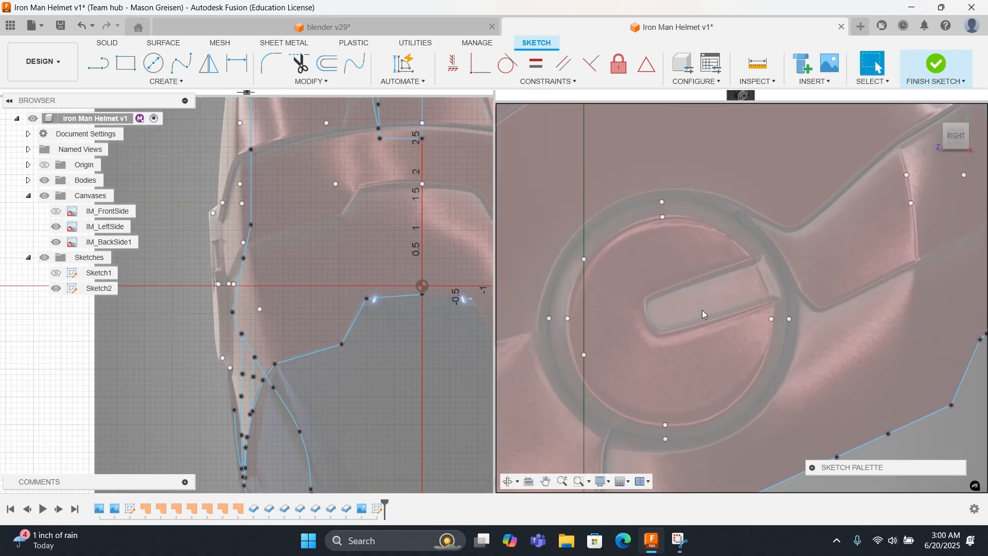
scroll(698, 314, "down", 3)
scroll(697, 316, "down", 4)
scroll(696, 316, "up", 4)
middle_click_drag(695, 315, 569, 337)
middle_click_drag(343, 289, 345, 366)
middle_click_drag(615, 292, 617, 290)
scroll(617, 290, "up", 3)
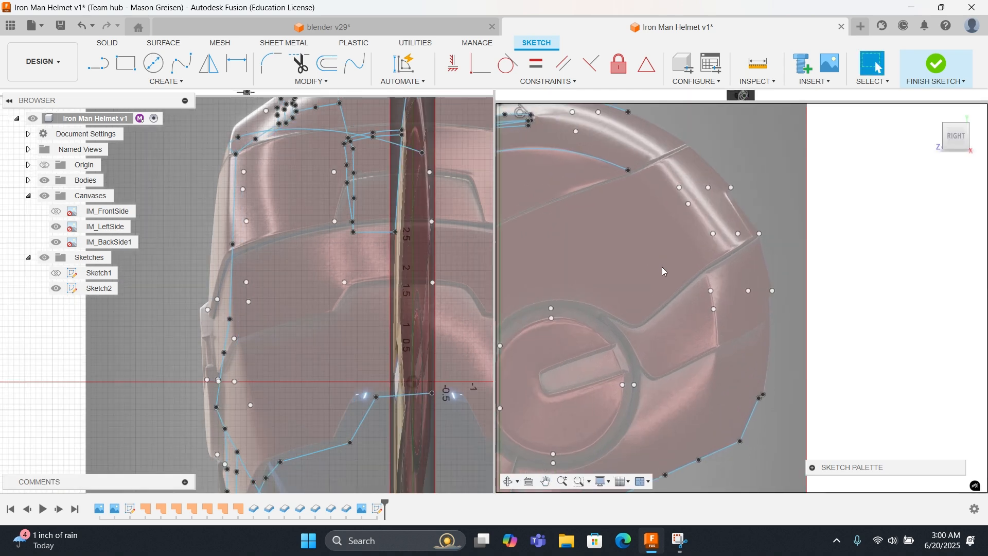
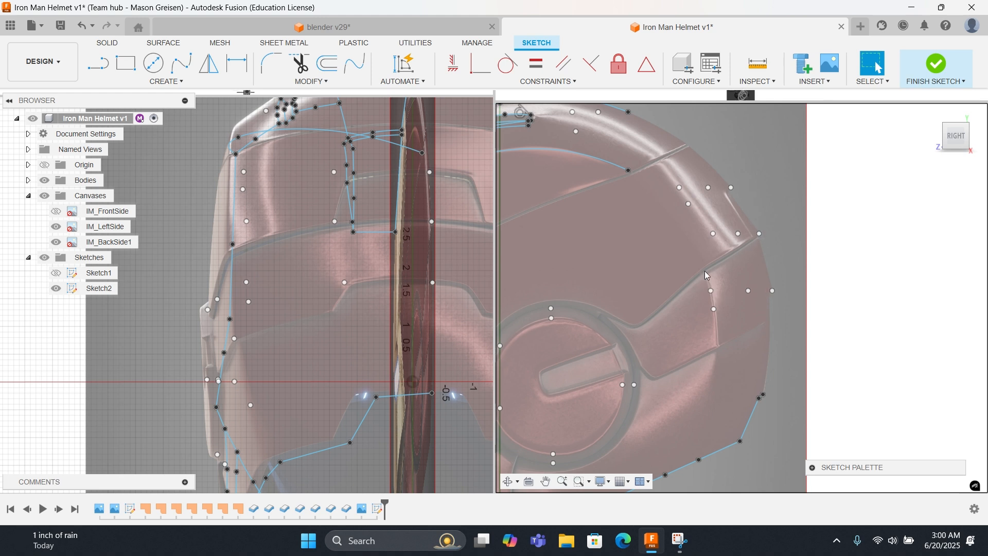
middle_click_drag(386, 276, 426, 332, "shift")
mouse_move(404, 302)
middle_mouse_down("shift")
mouse_move(434, 294)
mouse_move(268, 247)
middle_mouse_up("shift")
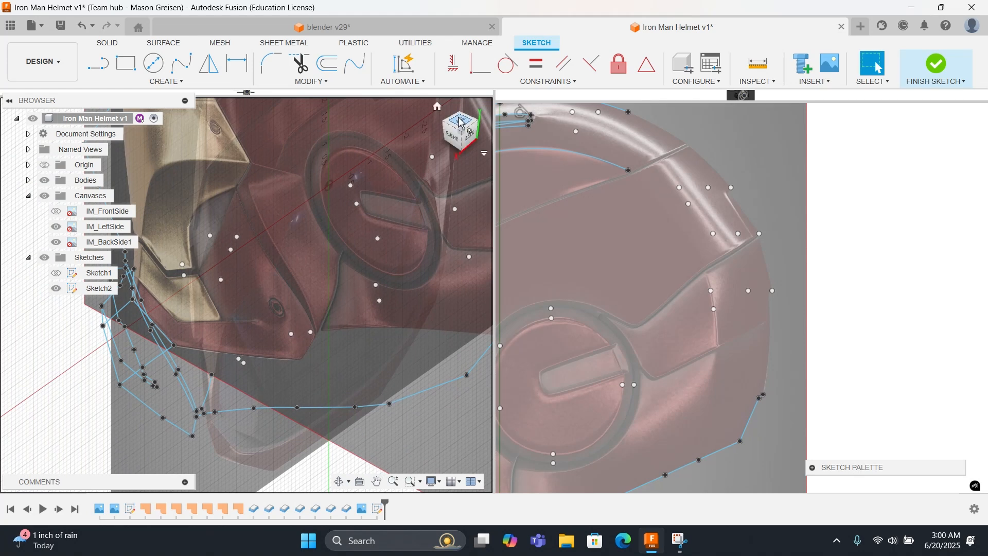
left_click(448, 133)
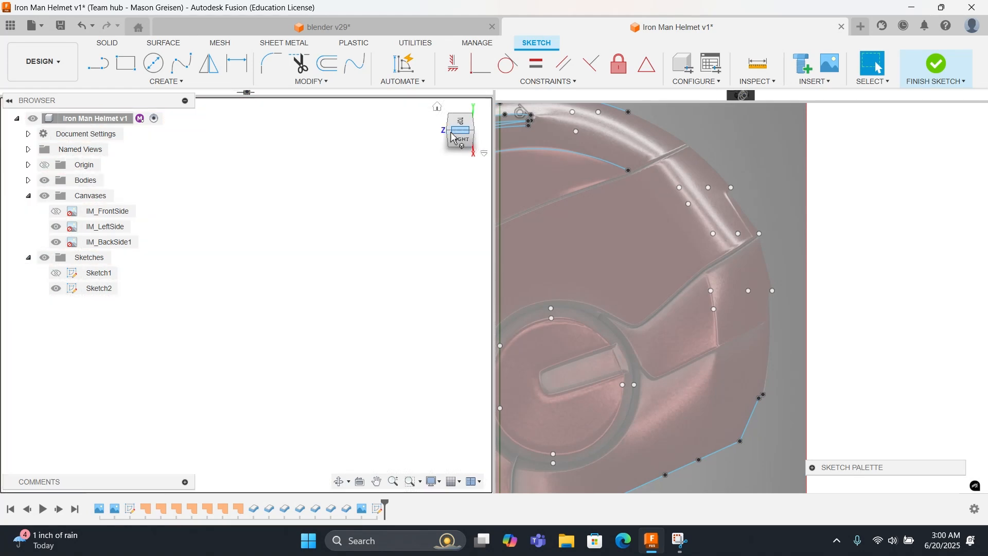
left_click(436, 108)
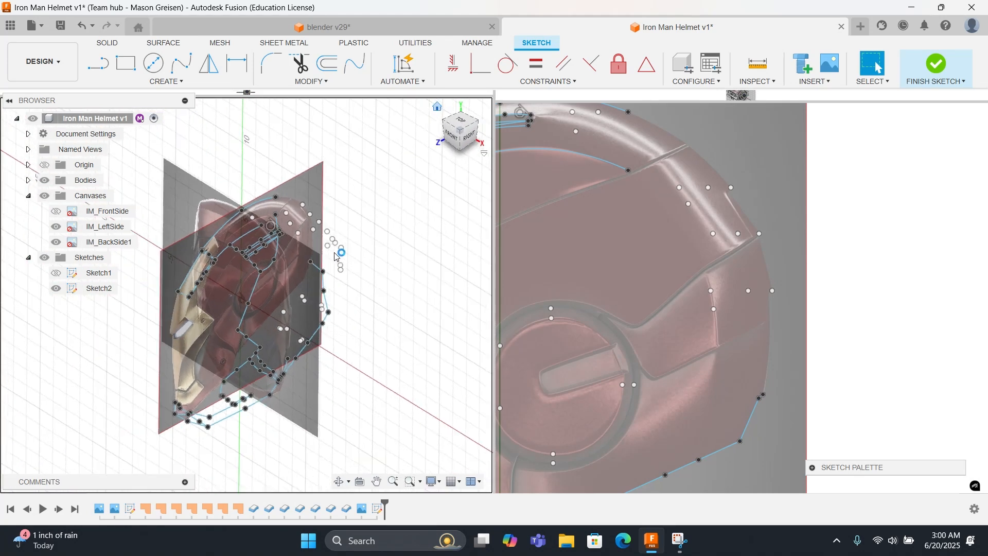
Step: Delete the long fit point spline that arcs from the upper faceplate corner back to the guide point on the helmet's centre plane
scroll(319, 268, "up", 5)
mouse_move(286, 258)
middle_mouse_down()
mouse_move(337, 309)
mouse_move(376, 305)
mouse_move(286, 267)
middle_mouse_up()
left_click(284, 266)
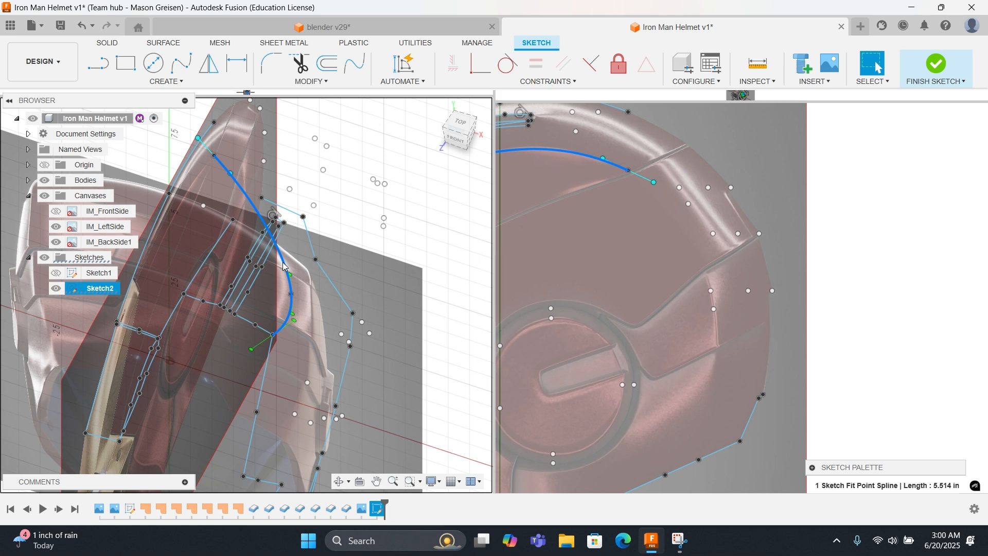
key("Delete")
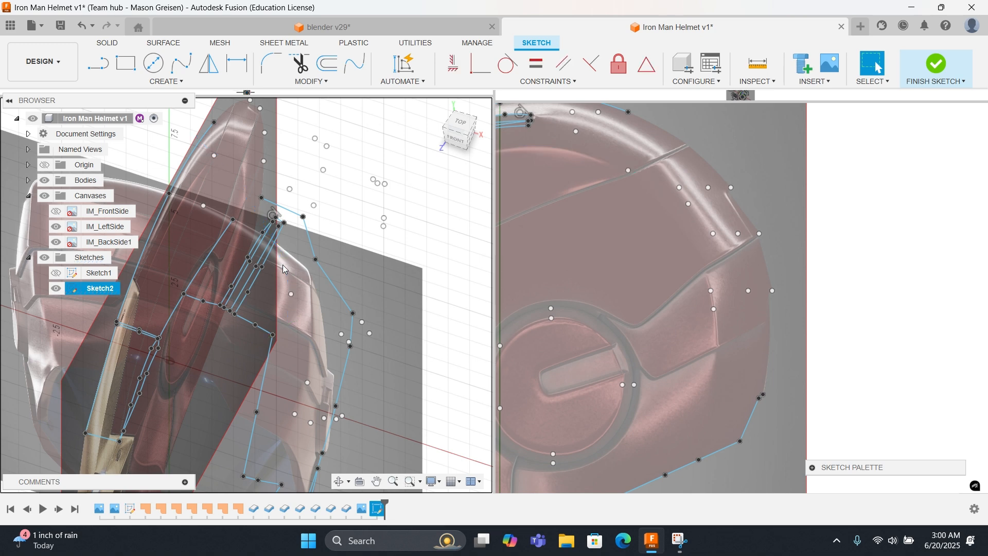
Step: Move the deleted spline's rear end point about 3.054 in outward from the centre plane along X
middle_click_drag(601, 219, 755, 270)
left_click(620, 211)
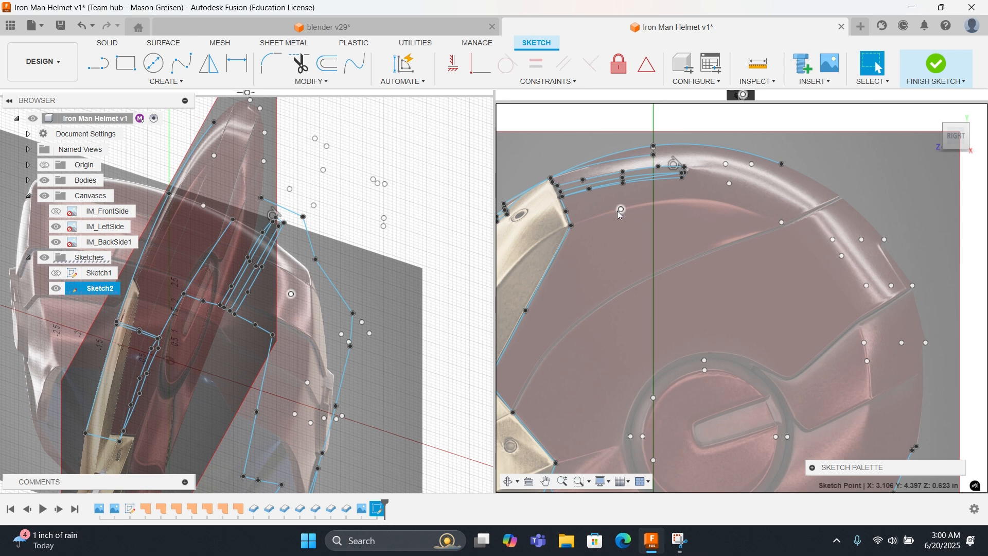
key("Escape")
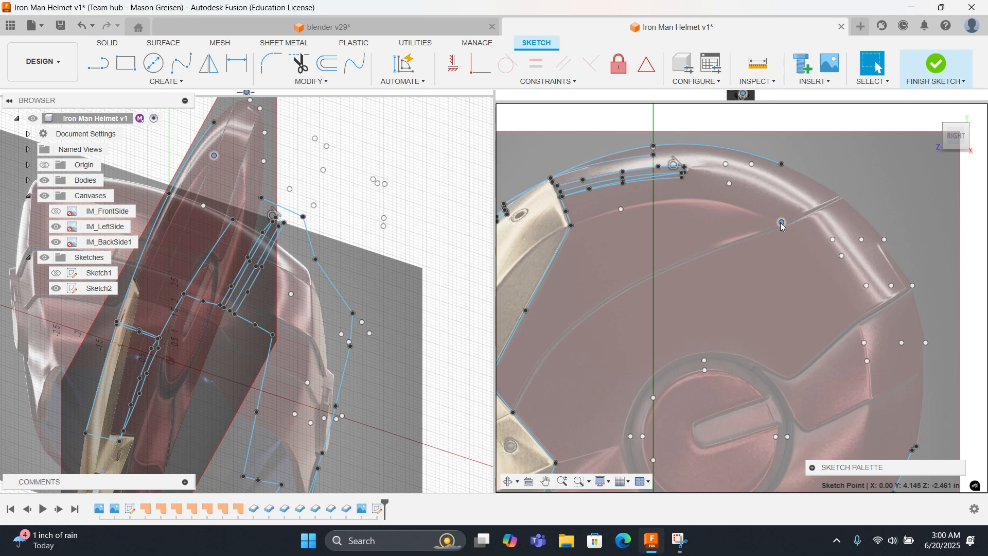
middle_click_drag(305, 265, 333, 288, "shift")
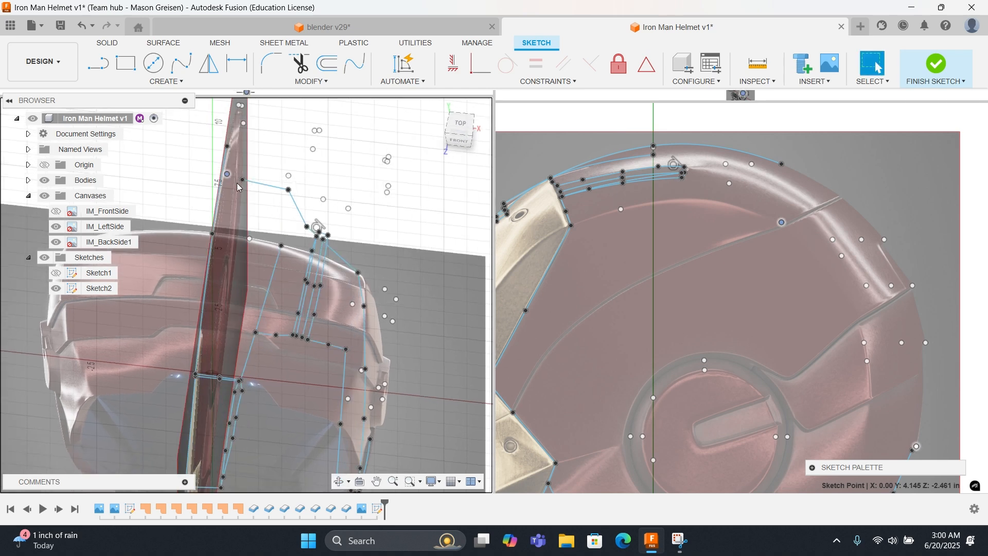
left_click(455, 141)
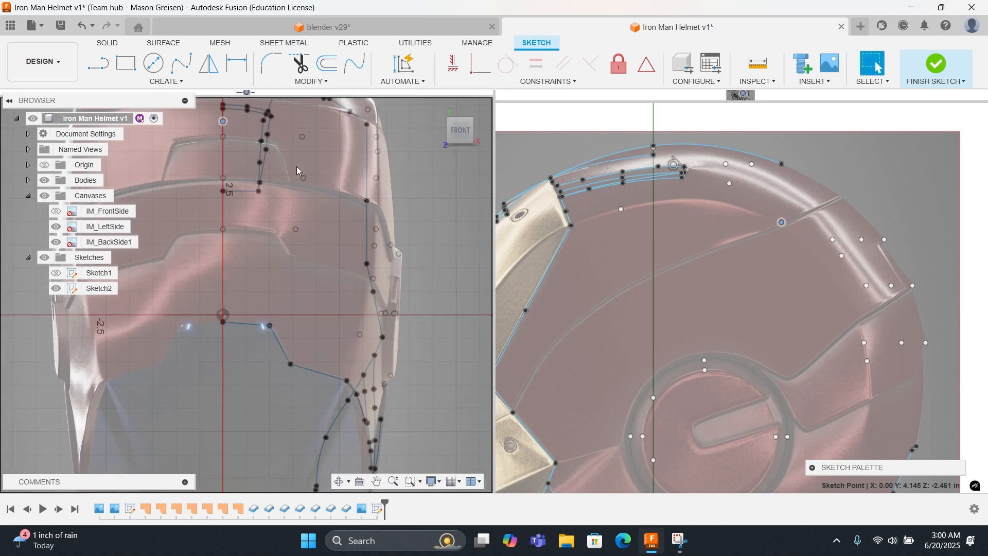
right_click(308, 234)
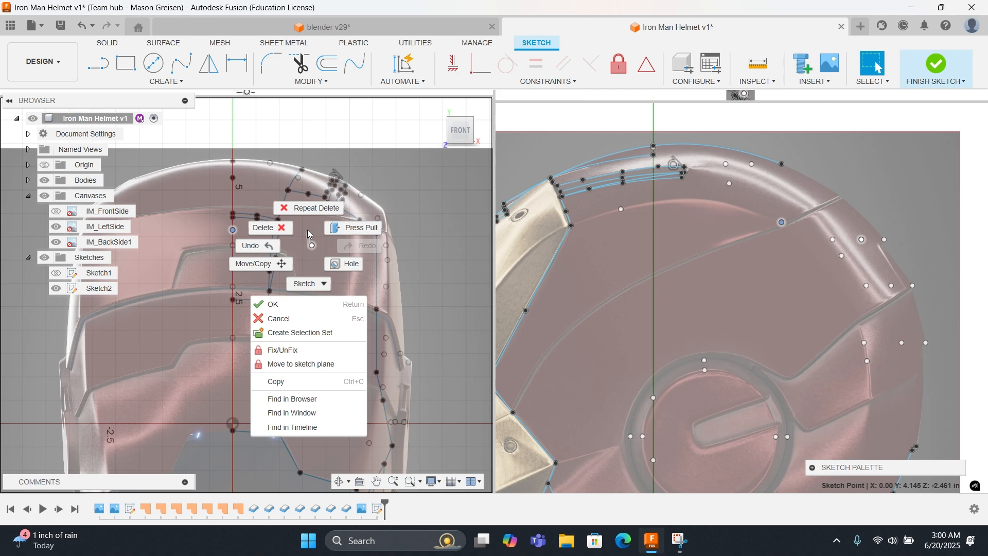
left_click(257, 263)
left_click_drag(272, 230, 424, 230)
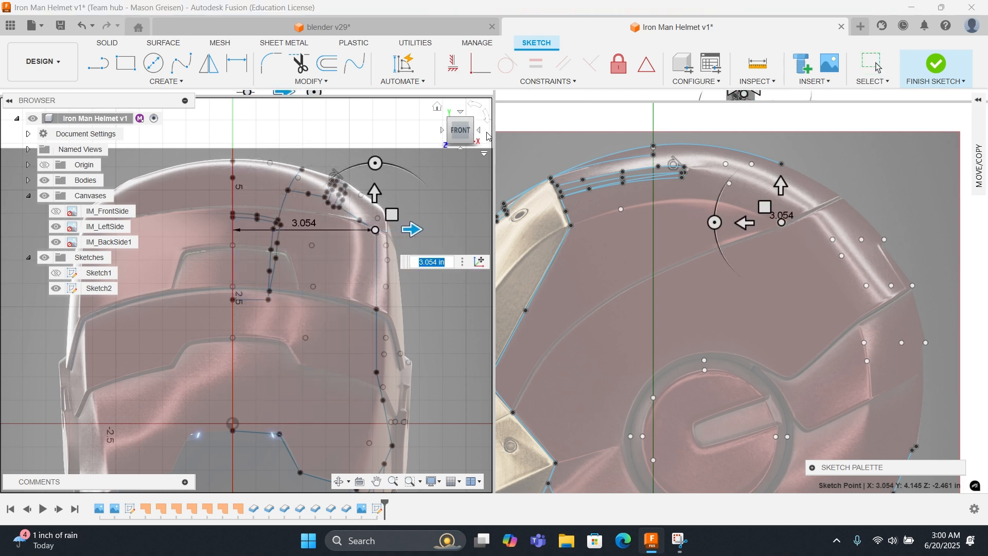
Step: Extend that point's move to about 3.317 in so it meets the helmet's outer silhouette from behind, and finish the move
left_click(479, 135)
left_click(479, 135)
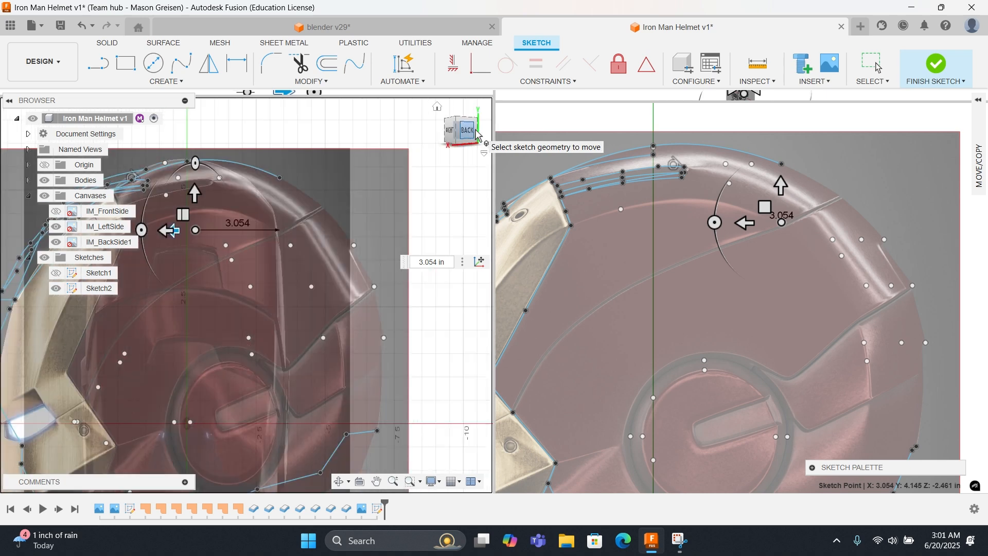
scroll(226, 206, "up", 1)
mouse_move(221, 204)
middle_mouse_down()
mouse_move(241, 212)
mouse_move(375, 198)
middle_mouse_up()
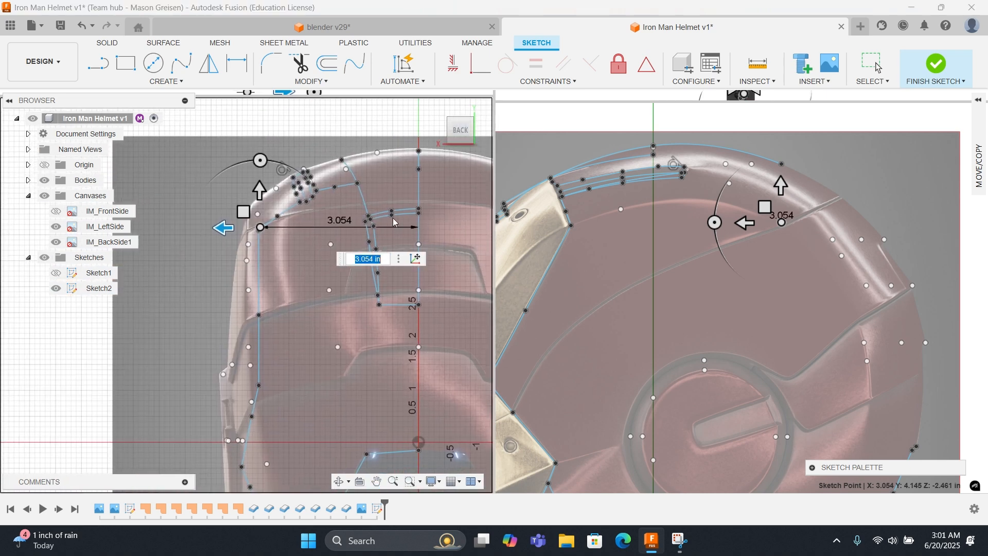
scroll(358, 230, "up", 3)
scroll(359, 230, "up", 1)
middle_click_drag(262, 230, 359, 226)
left_click_drag(251, 226, 228, 224)
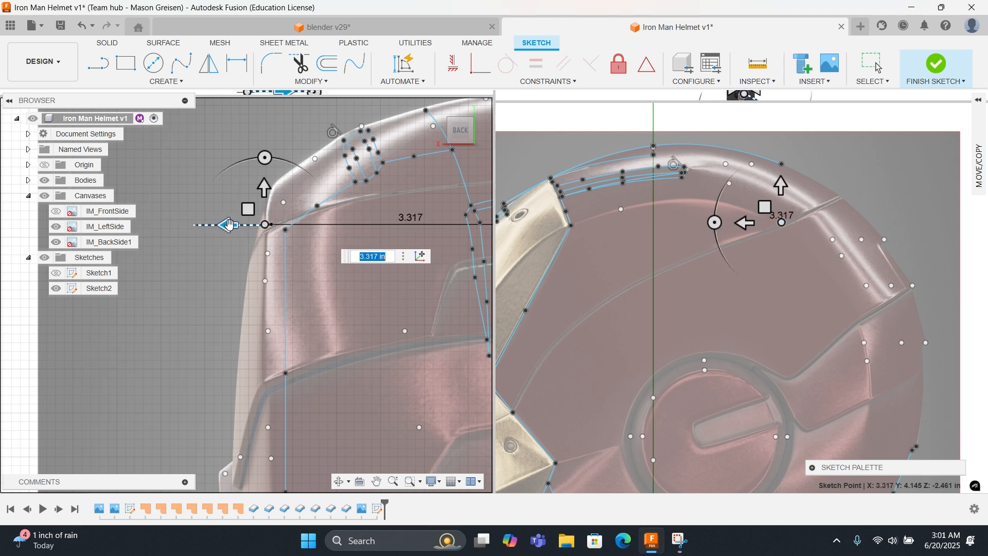
key("Return")
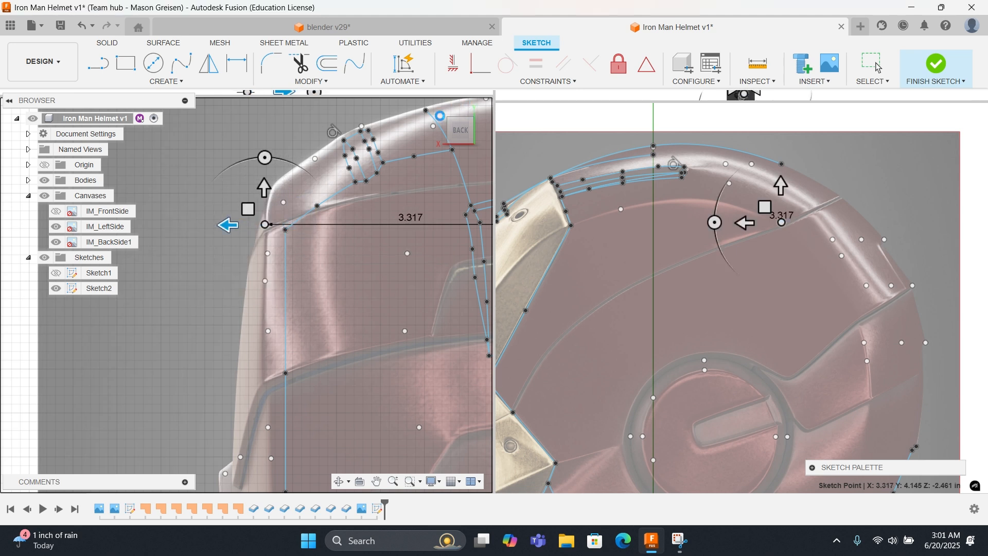
Step: Examine the guide points and splines on the helmet's crown from isometric, right and orbited views
left_click(430, 109)
left_click(437, 106)
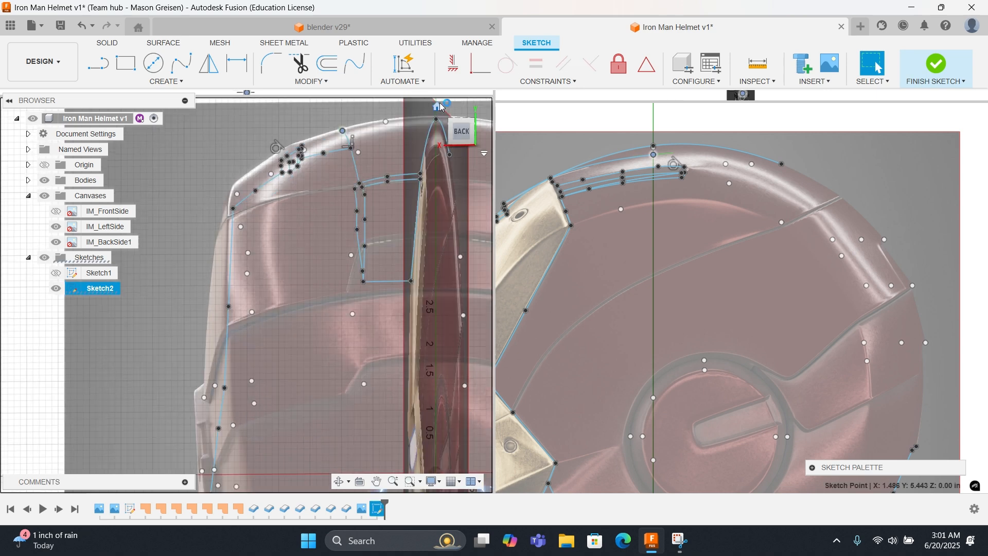
left_click(295, 172)
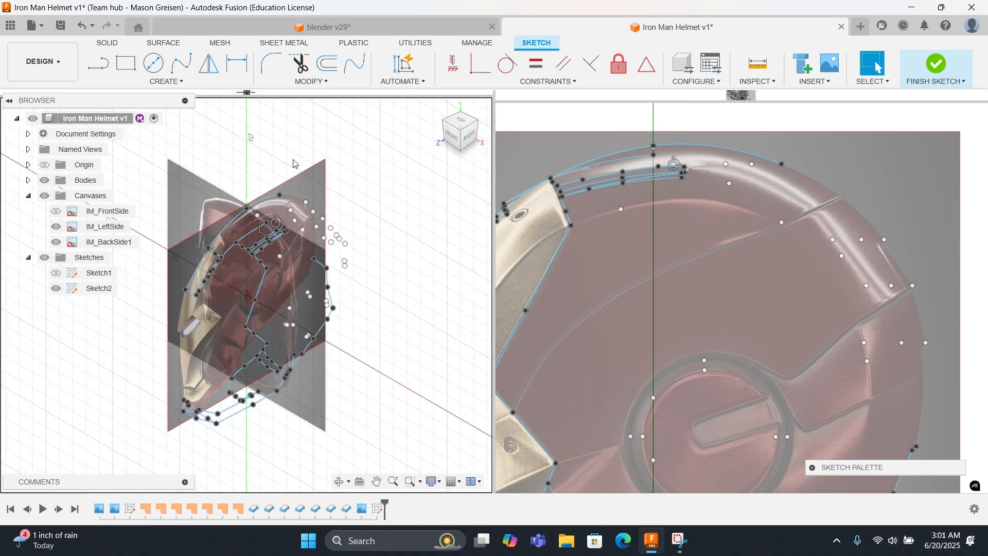
scroll(294, 172, "up", 5)
scroll(295, 175, "up", 3)
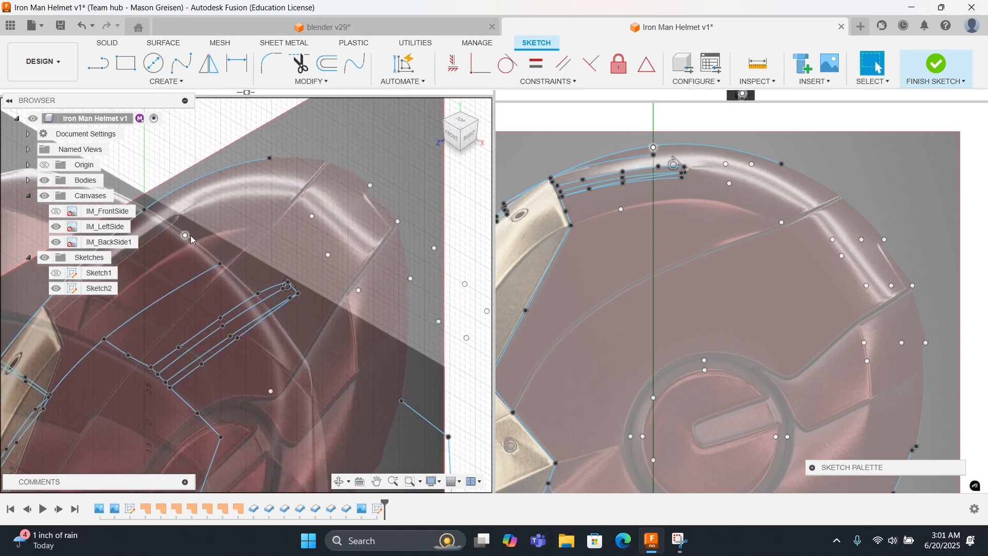
left_click(188, 236)
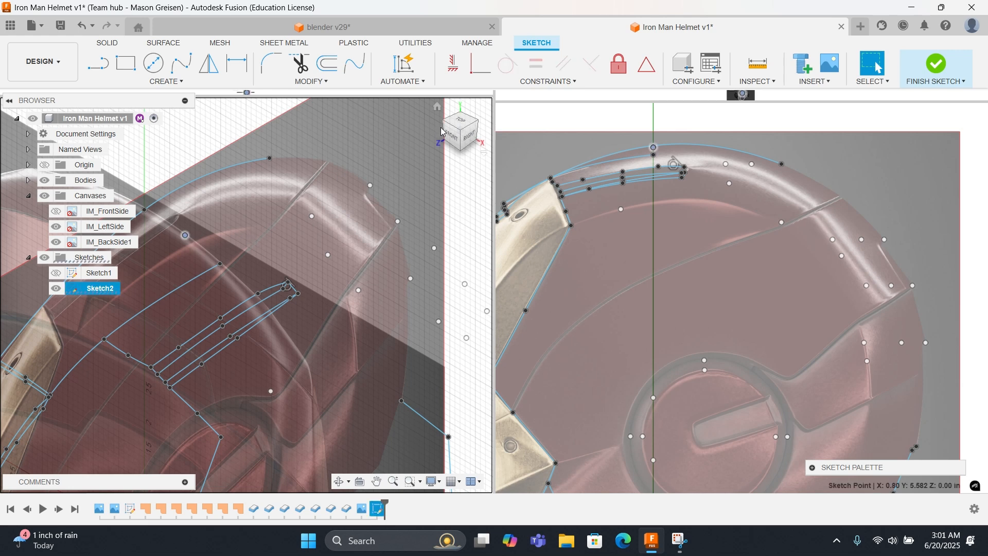
left_click(470, 126)
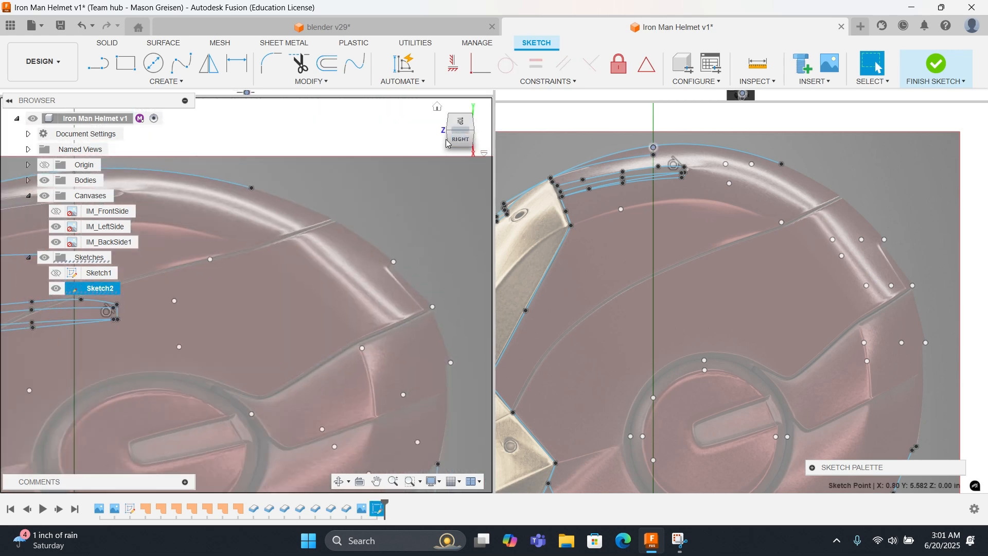
left_click(461, 145)
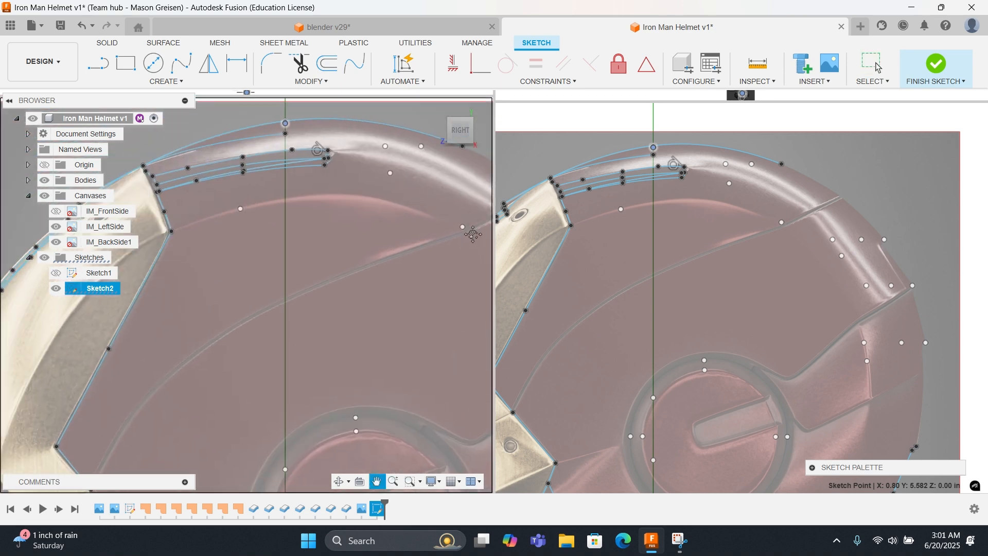
middle_click_drag(391, 247, 365, 235, "shift")
left_click(358, 168)
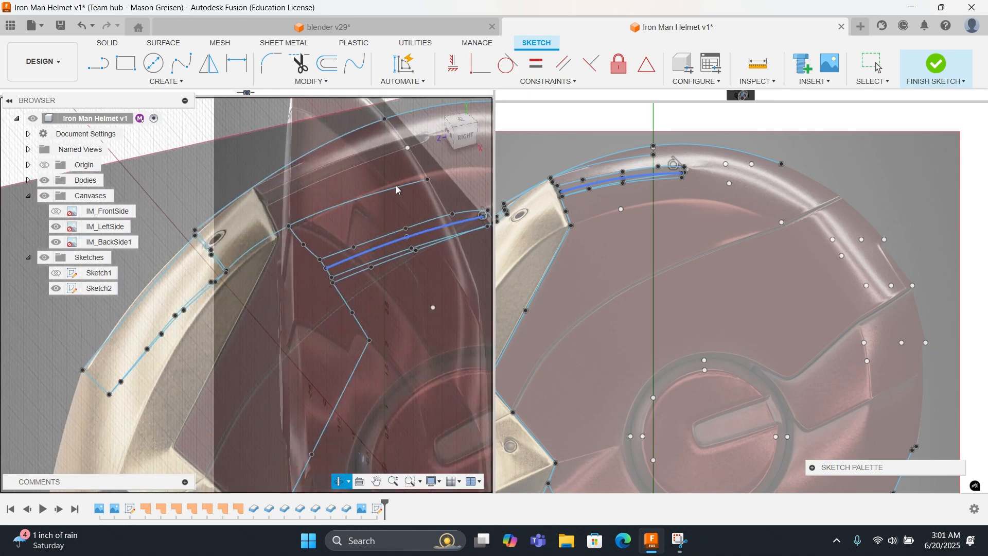
Step: Draw a fit point spline across the three guide points in the row just below the rear panel seam, starting at the centre plane
left_click(437, 107)
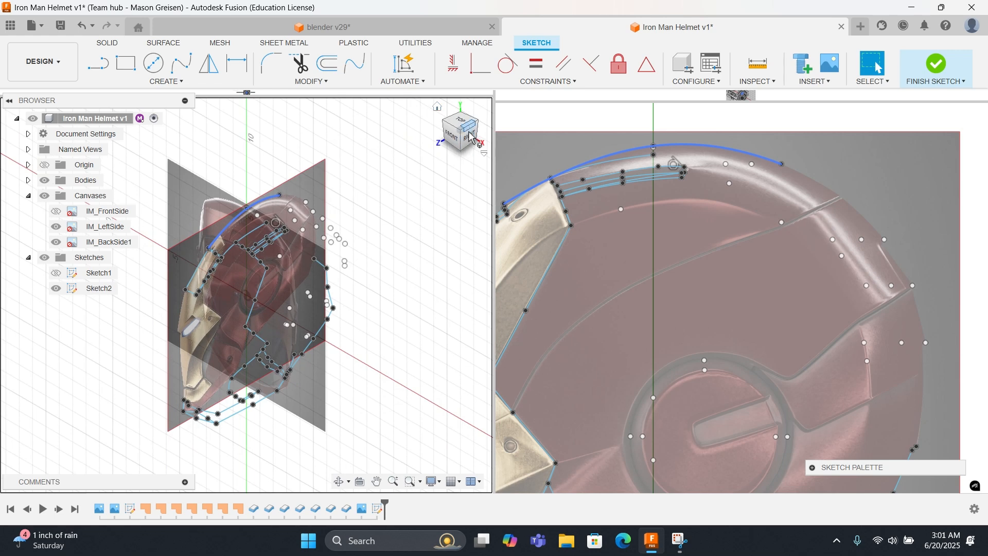
left_click(470, 141)
left_click(481, 131)
middle_click_drag(292, 280, 374, 256, "shift")
scroll(374, 255, "up", 5)
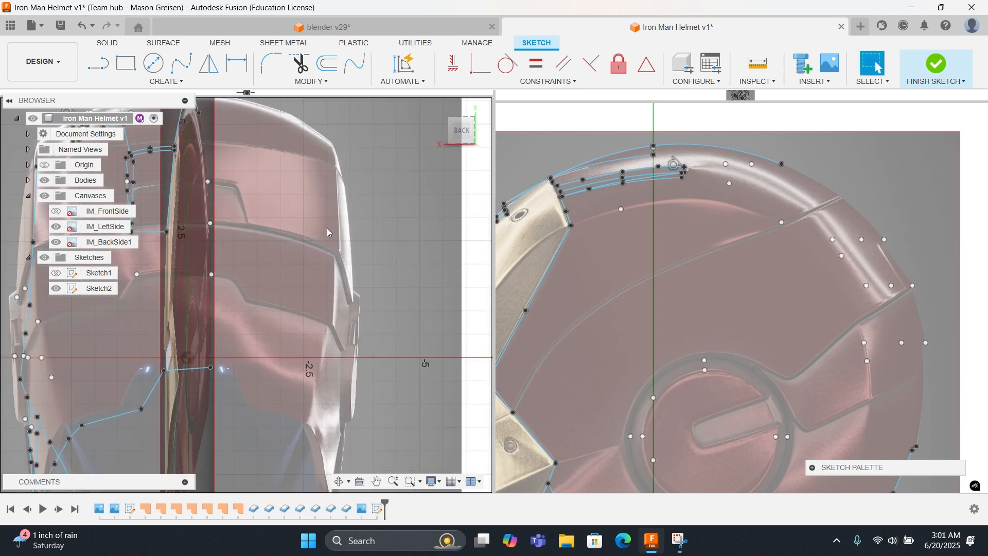
middle_click_drag(278, 296, 454, 241)
right_click(247, 319)
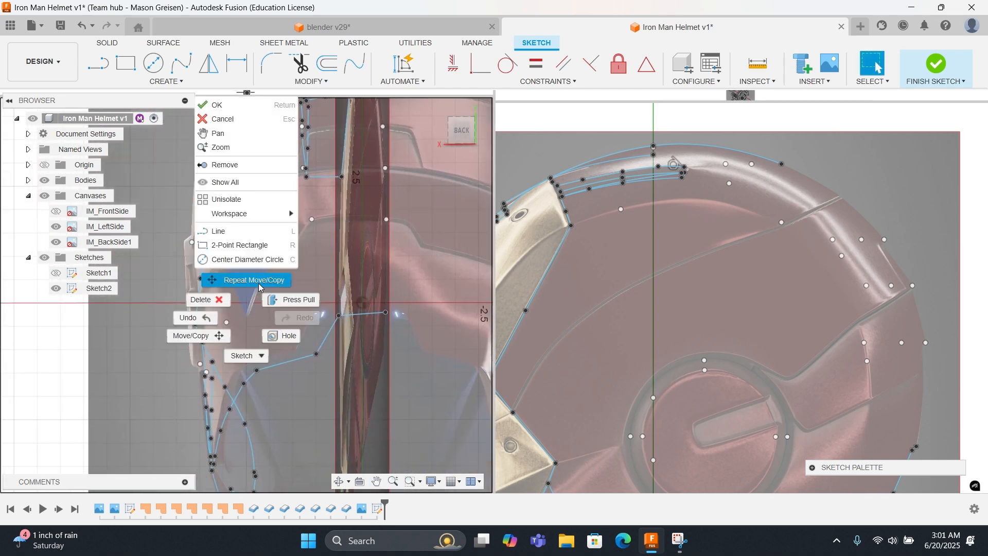
left_click(258, 286)
left_click(181, 63)
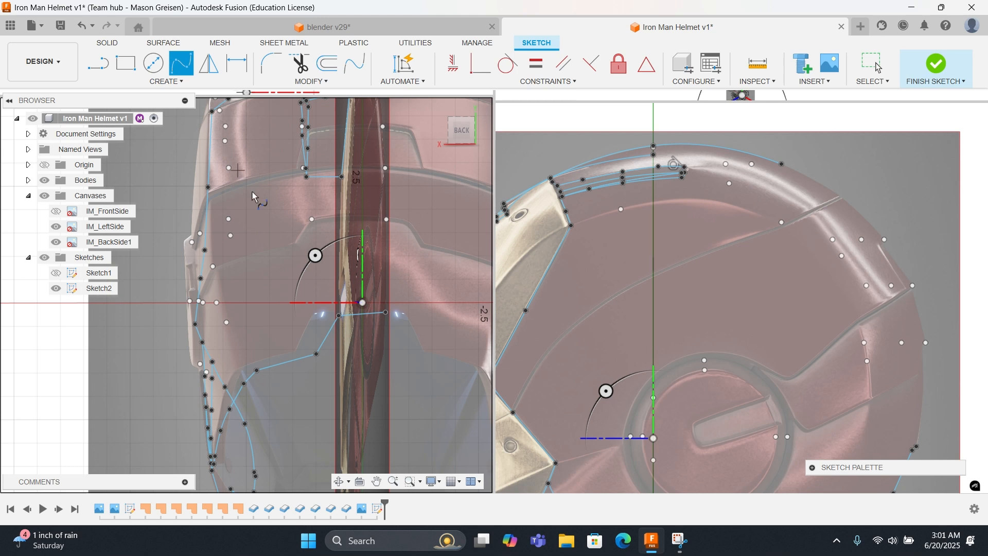
left_click(388, 220)
left_click(229, 218)
right_click(230, 218)
left_click(266, 217)
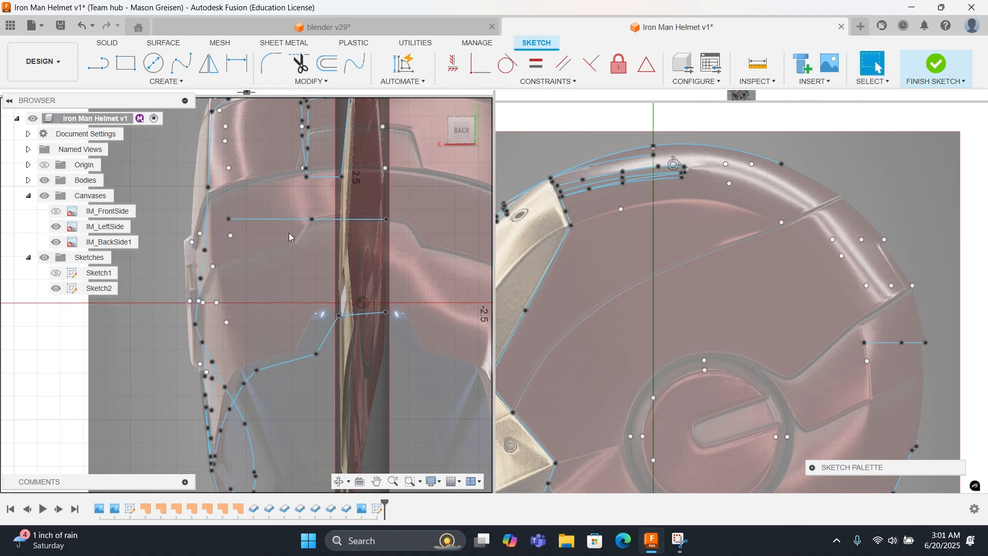
Step: Draw a fit point spline across the row of three guide points along the rear panel seam, from the centre plane outward
middle_click_drag(292, 237, 342, 324)
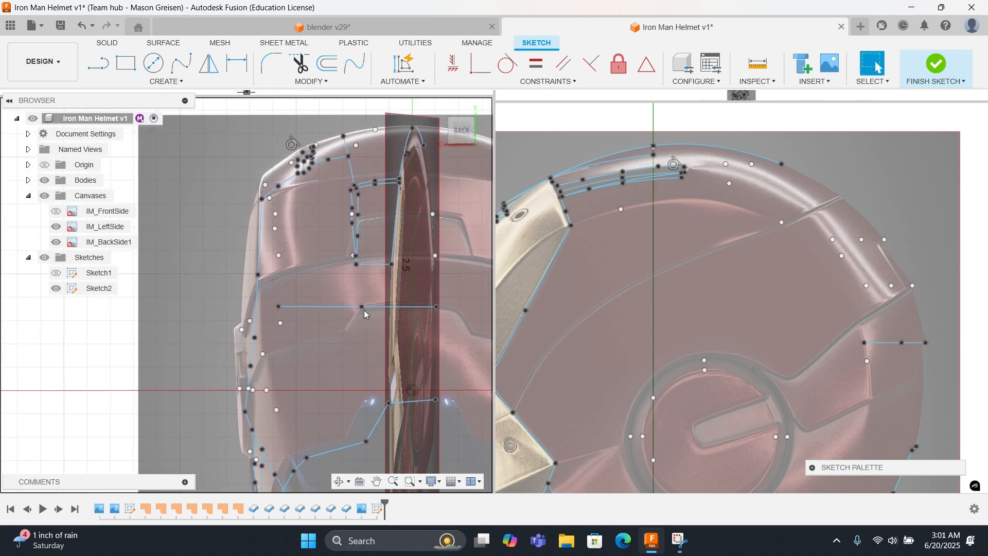
scroll(360, 276, "up", 4)
middle_click_drag(360, 276, 298, 298)
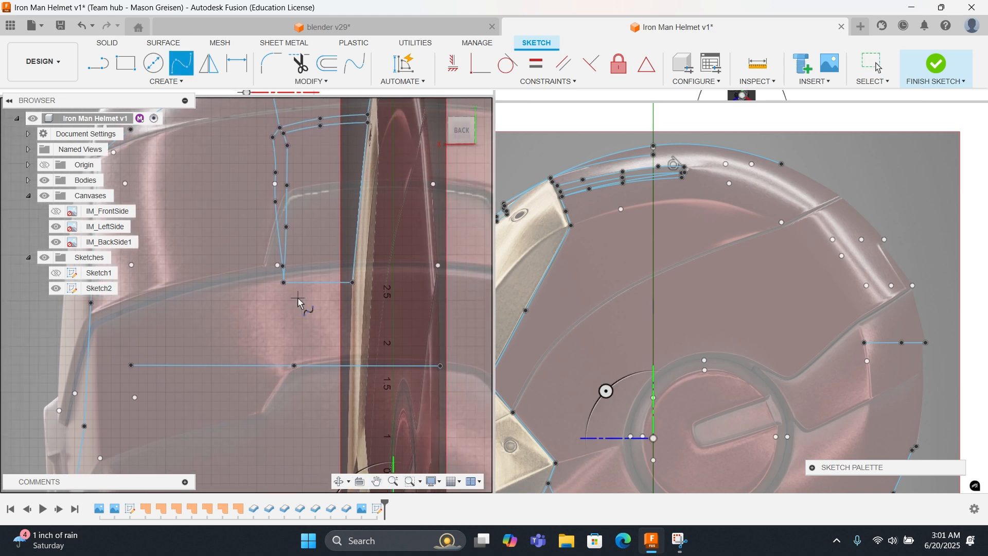
left_click(438, 266)
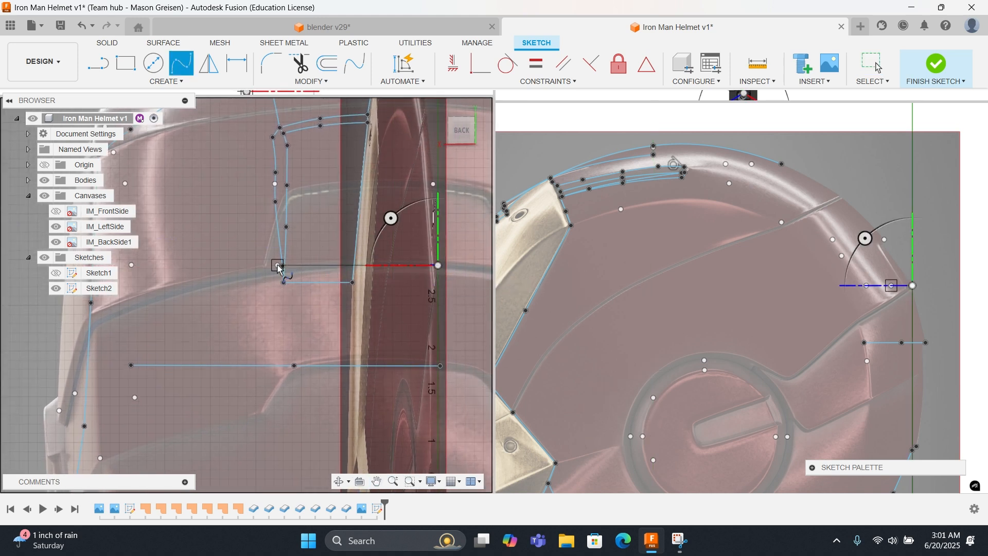
left_click(131, 264)
right_click(131, 264)
left_click(202, 263)
Step: Draw a fit point spline across the row of three guide points just above the rear panel seam, from the centre plane outward
right_click(280, 245)
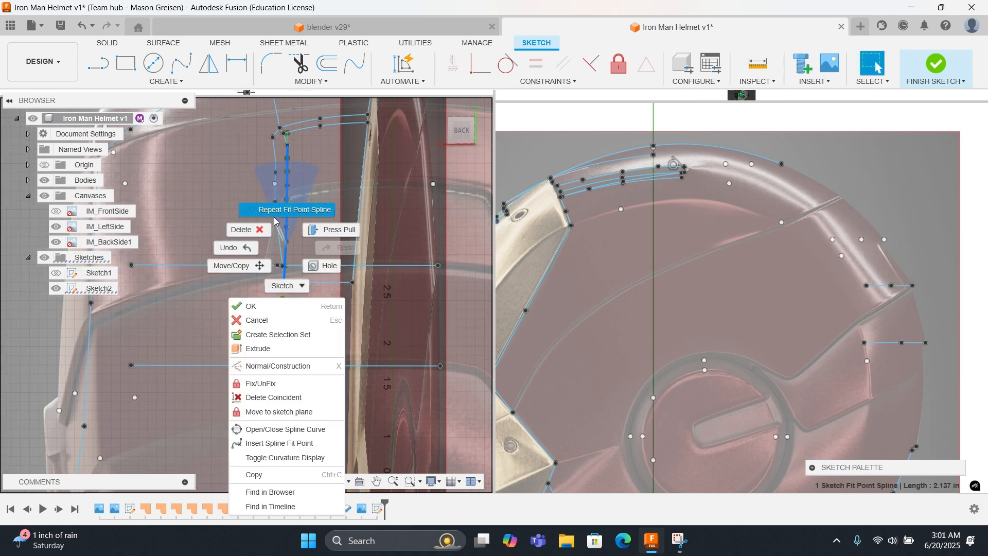
left_click(286, 206)
middle_click_drag(396, 193, 386, 268)
left_click(422, 259)
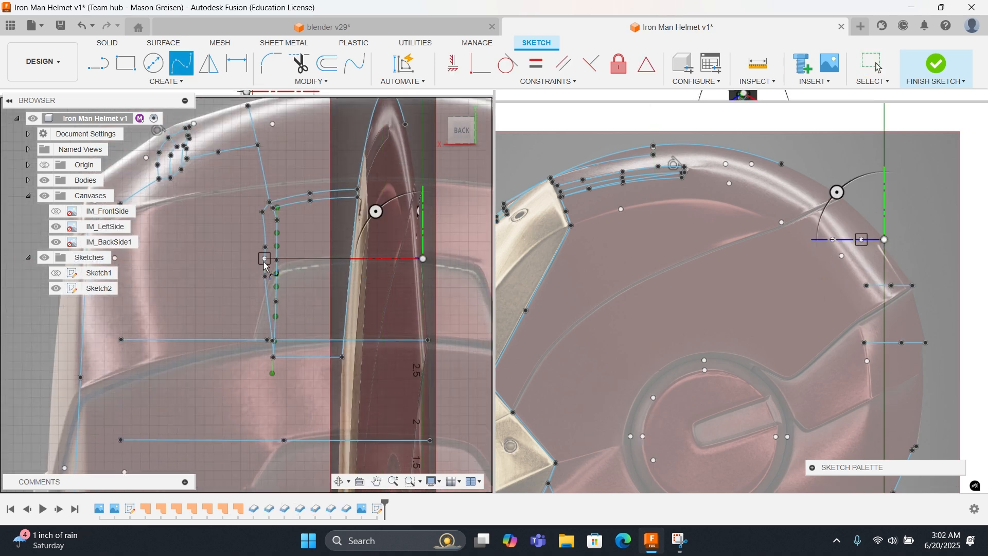
left_click(264, 258)
left_click(116, 257)
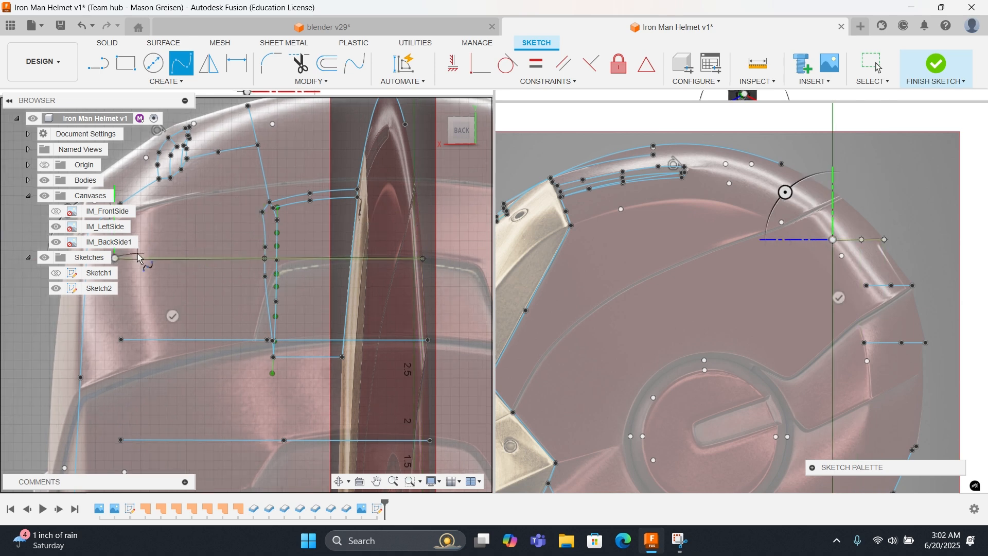
key("Escape")
Step: Draw a fit point spline across the three guide points of the uppermost rear row near the crown, starting at the centre plane
middle_click_drag(215, 279, 264, 377)
right_click(260, 318)
left_click(261, 280)
middle_click_drag(360, 286, 270, 302)
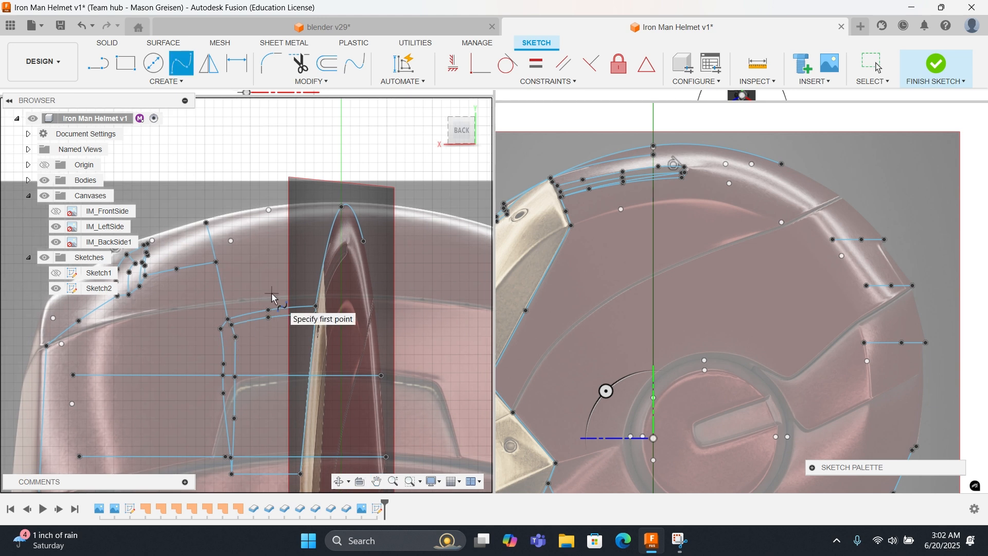
left_click(363, 242)
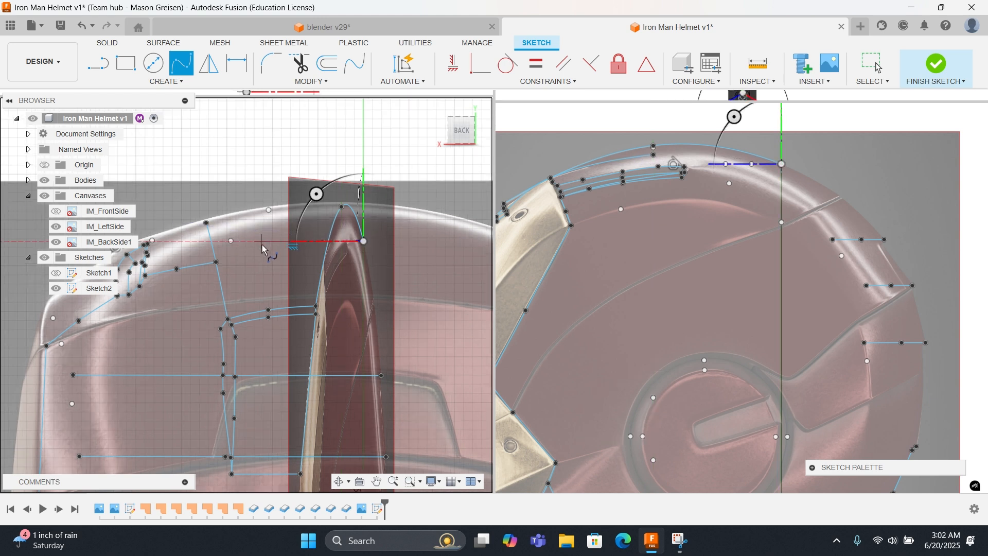
left_click(231, 242)
middle_click_drag(231, 242, 386, 239)
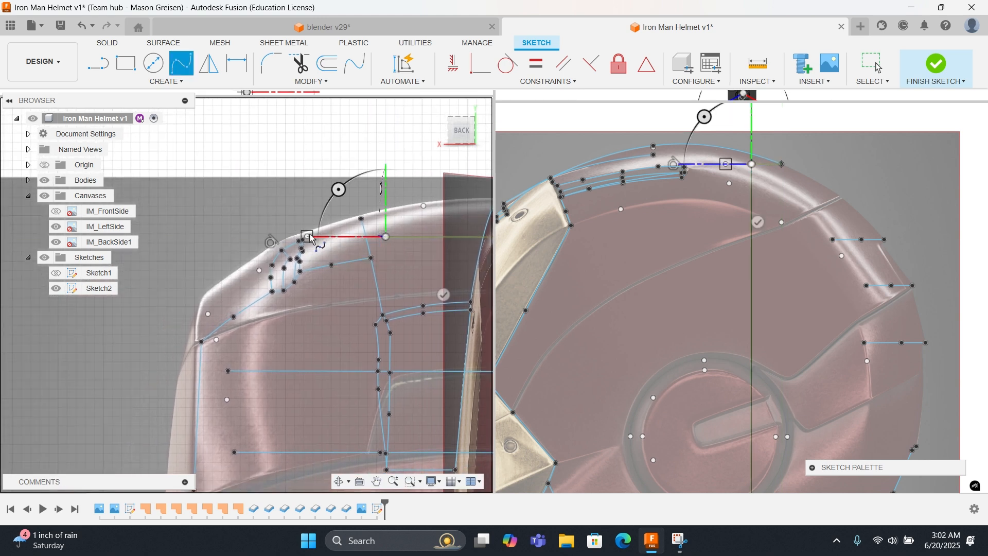
left_click(307, 237)
right_click(333, 237)
left_click(381, 237)
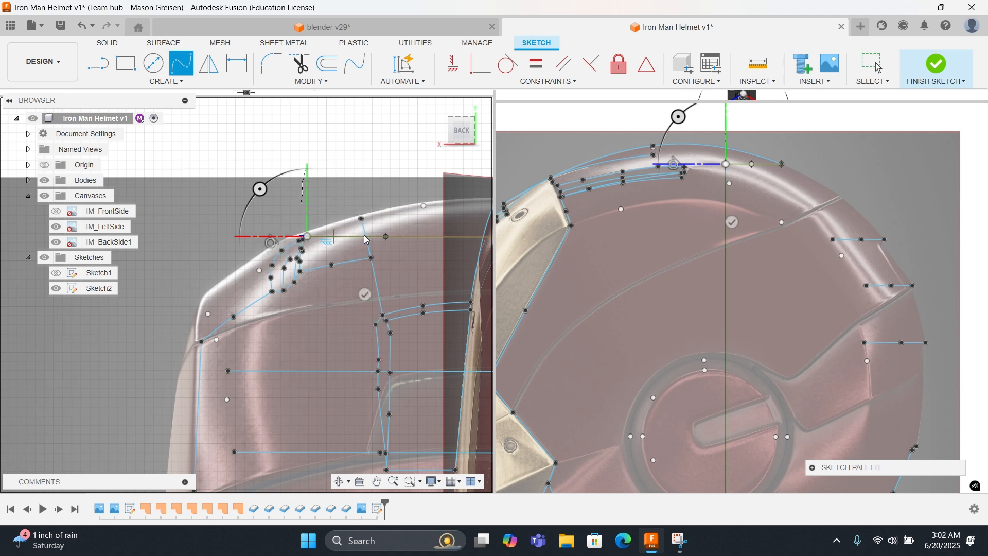
Step: Draw a fit point spline along the rear centre line from the crown row's inner end to the inner end of the row below
mouse_move(377, 276)
middle_mouse_down("shift")
mouse_move(412, 294)
mouse_move(325, 192)
middle_mouse_up("shift")
scroll(340, 240, "down", 5)
middle_click_drag(339, 239, 393, 293, "shift")
mouse_move(346, 269)
middle_mouse_down("shift")
mouse_move(357, 273)
mouse_move(346, 289)
mouse_move(289, 268)
middle_mouse_up("shift")
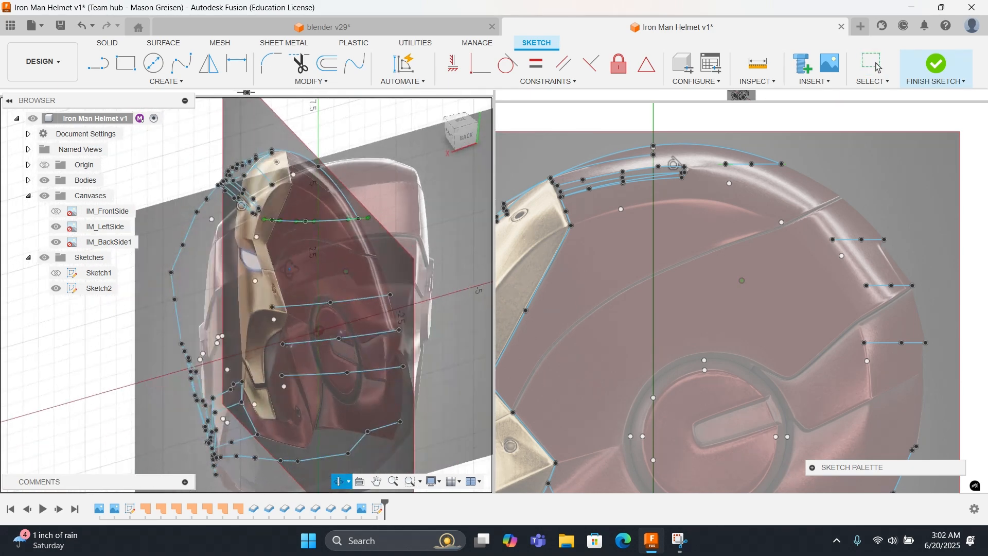
right_click(291, 265)
left_click(285, 229)
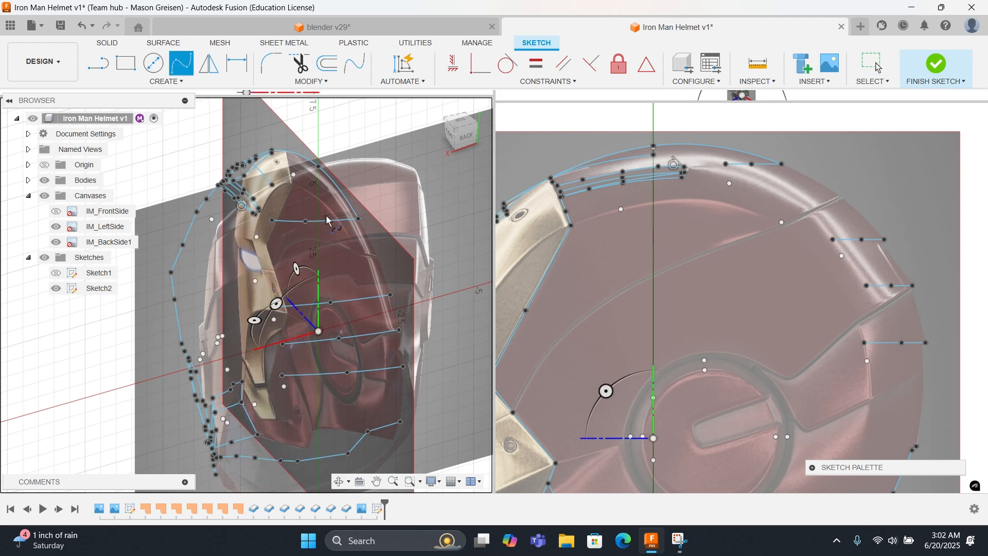
scroll(326, 215, "up", 5)
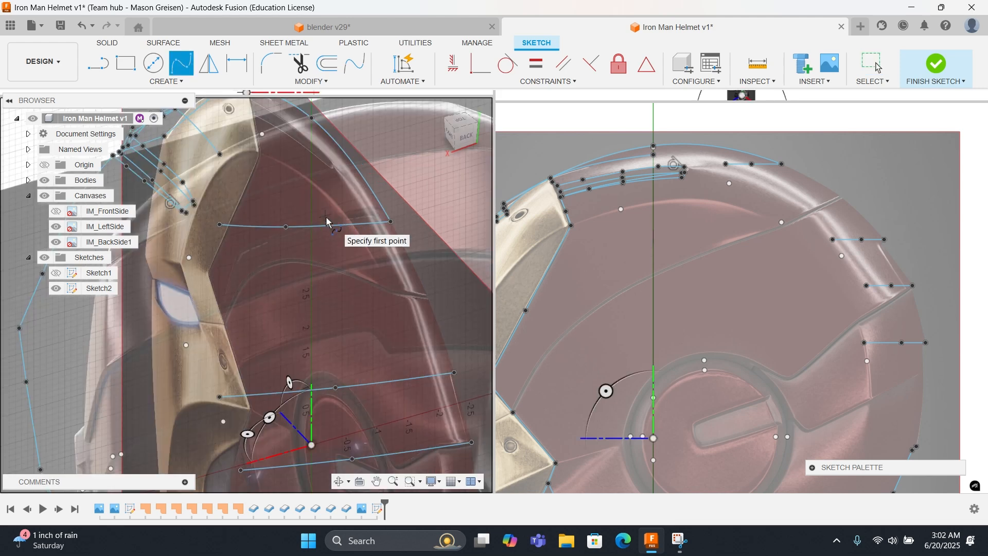
left_click(471, 140)
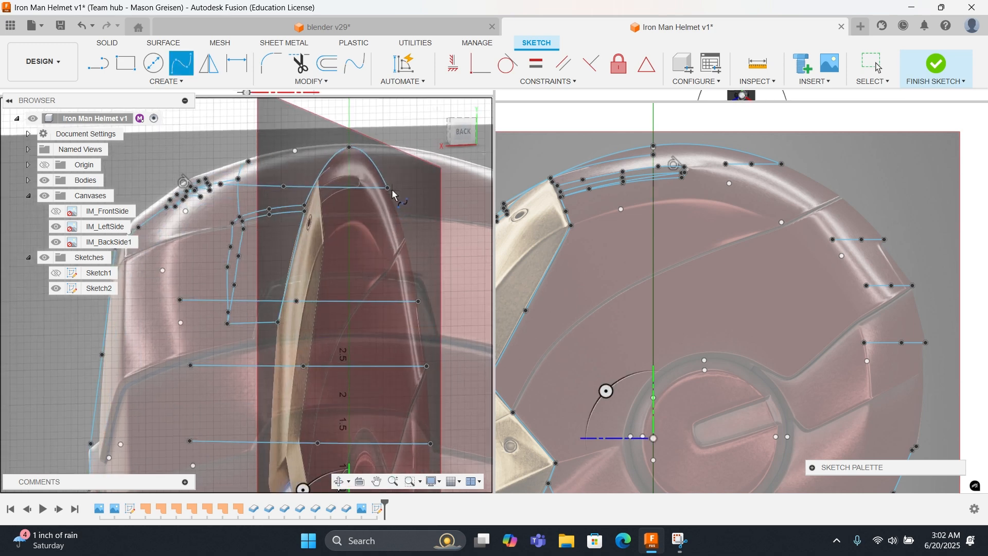
left_click(388, 188)
left_click(418, 301)
right_click(418, 307)
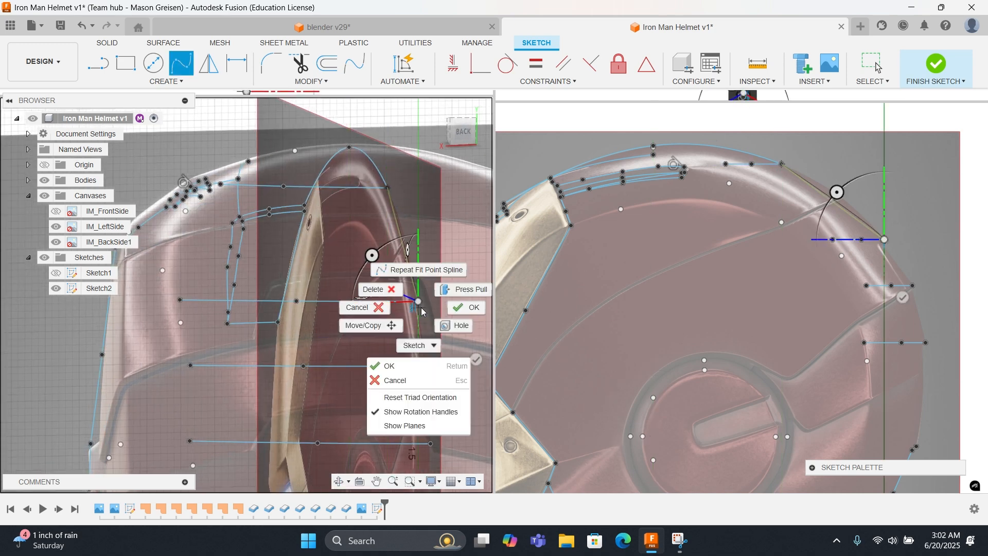
left_click(453, 309)
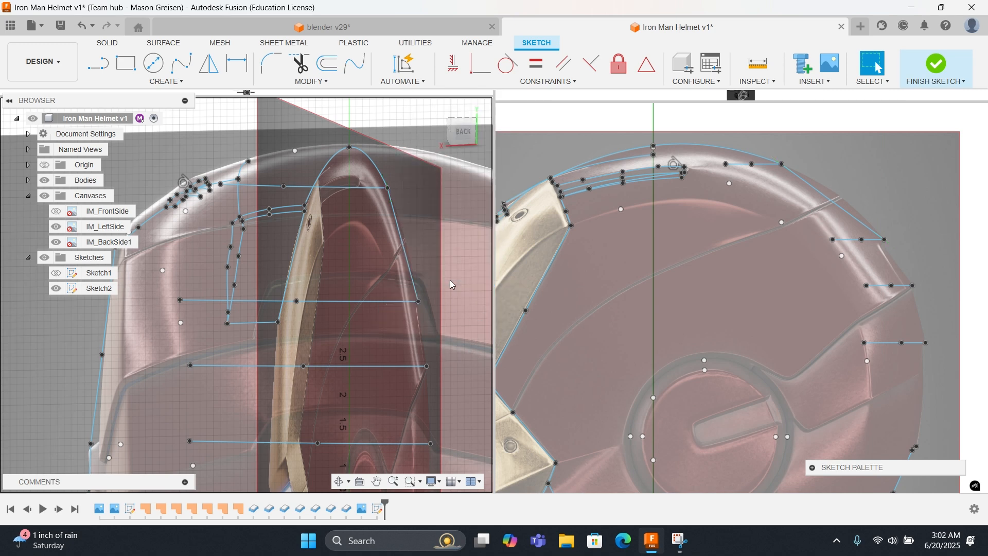
Step: Continue the rear centre line with two-point fit point splines linking the inner ends of the second, third and fourth rows
middle_click_drag(426, 268, 413, 175)
left_click(412, 247)
right_click(411, 246)
left_click(417, 219)
left_click(411, 247)
left_click(416, 326)
right_click(416, 326)
left_click(443, 323)
Step: Draw a fit point spline from the lowest row's centre-plane end down to the rear end of the helmet's lower edge
middle_click_drag(443, 323, 426, 206)
right_click(425, 242)
left_click(421, 209)
left_click(413, 199)
left_click(410, 325)
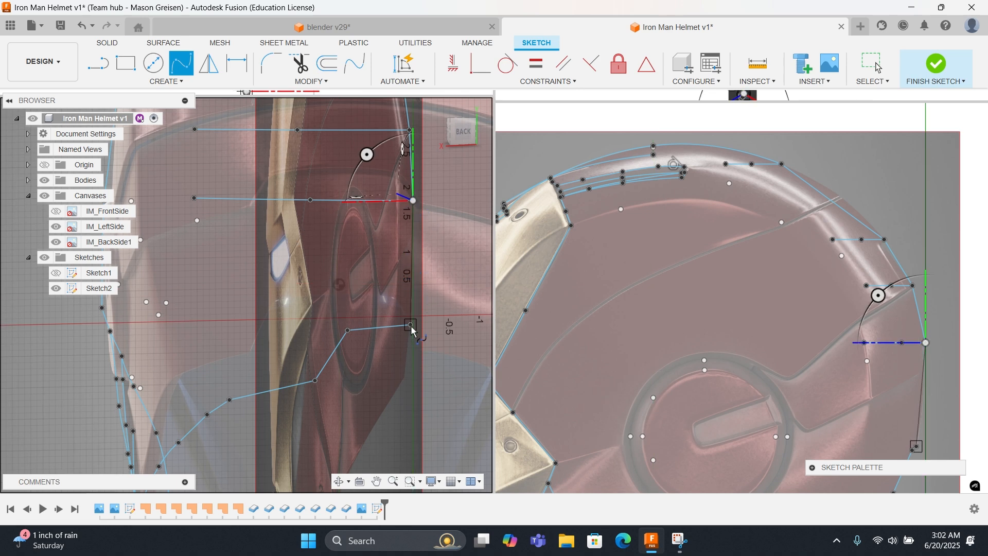
right_click(411, 325)
left_click(403, 286)
middle_click_drag(373, 324, 411, 273)
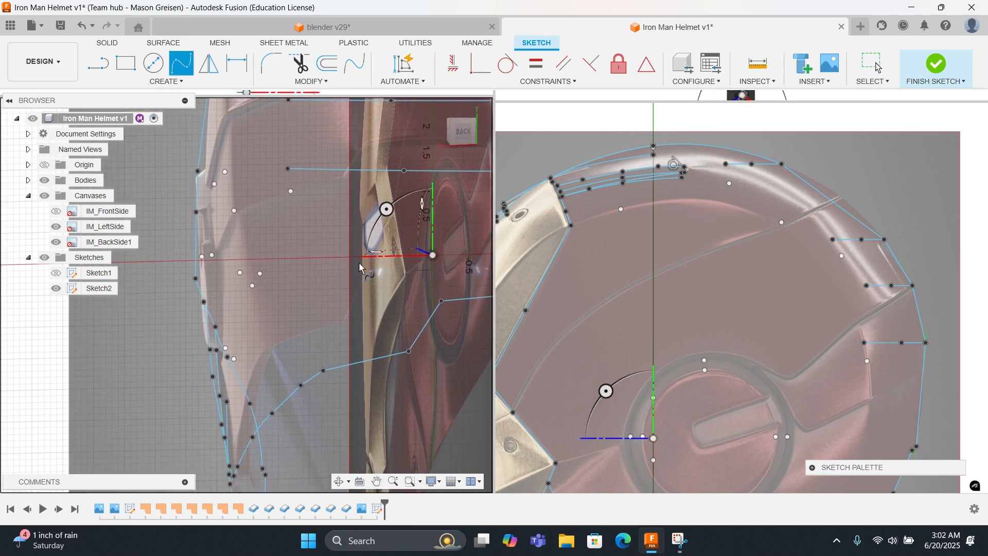
left_click(462, 132)
right_click(346, 241)
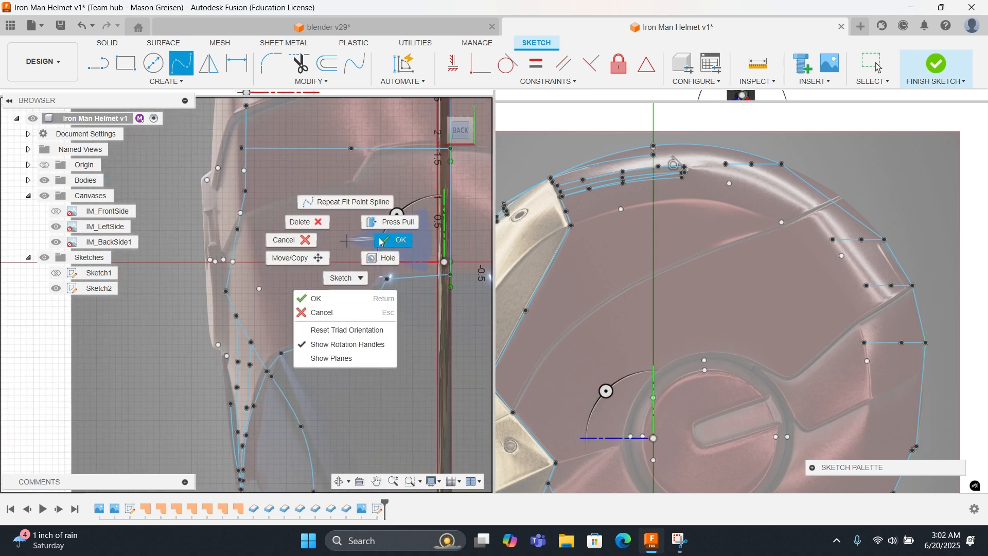
left_click(387, 240)
middle_click_drag(344, 248, 359, 302)
mouse_move(274, 238)
middle_mouse_down()
mouse_move(310, 281)
mouse_move(358, 288)
middle_mouse_up()
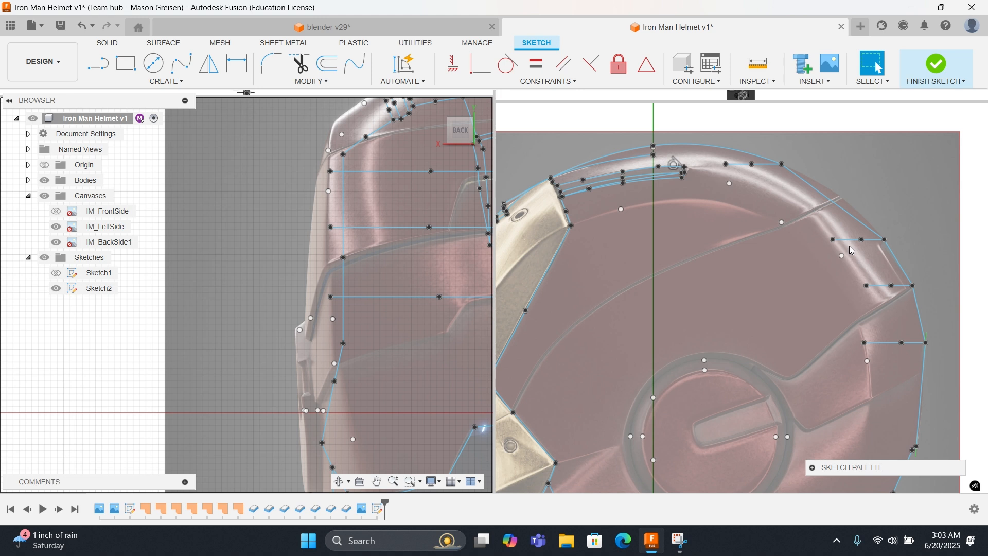
left_click(567, 233)
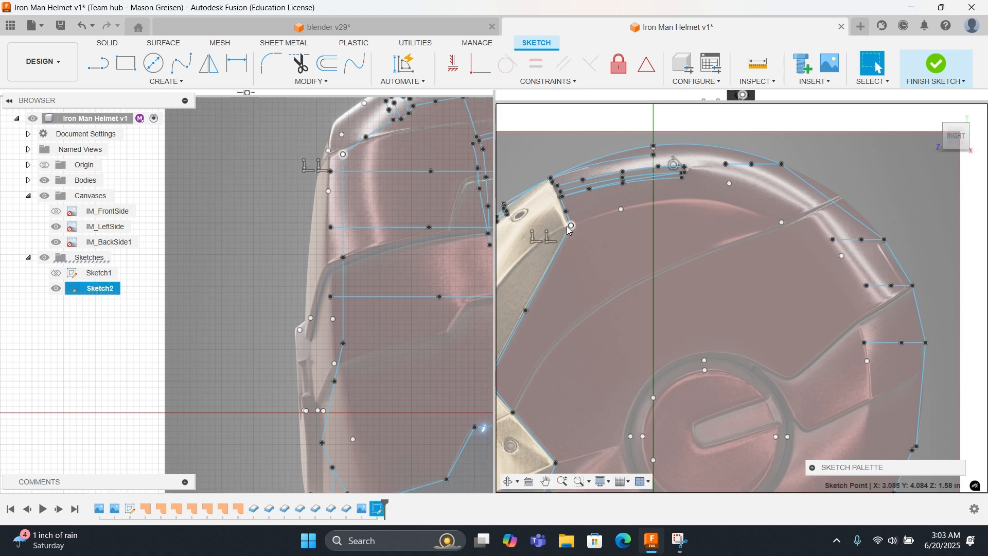
right_click(408, 230)
left_click(405, 192)
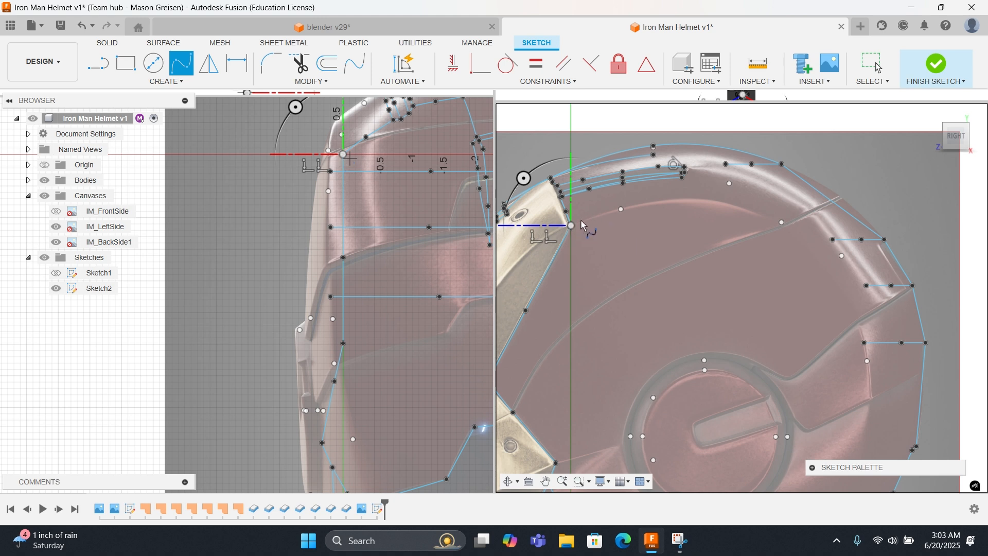
middle_click_drag(616, 252, 615, 253, "shift")
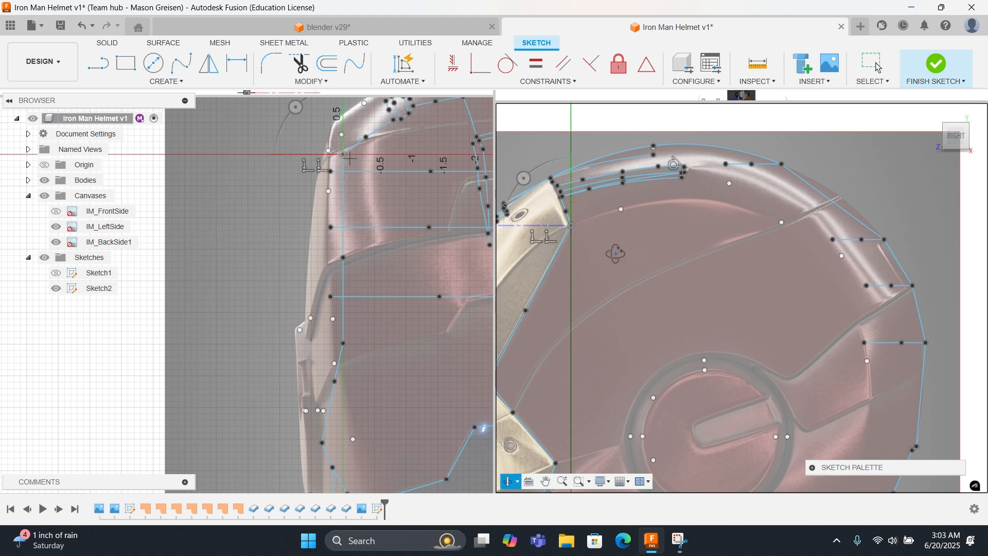
left_click(624, 253)
right_click(655, 244)
left_click(615, 246)
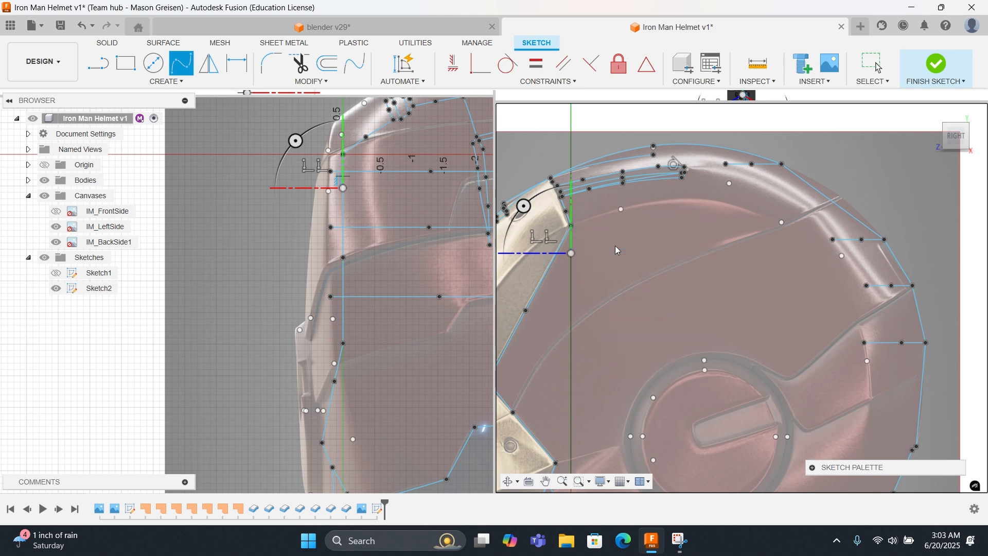
key("Escape")
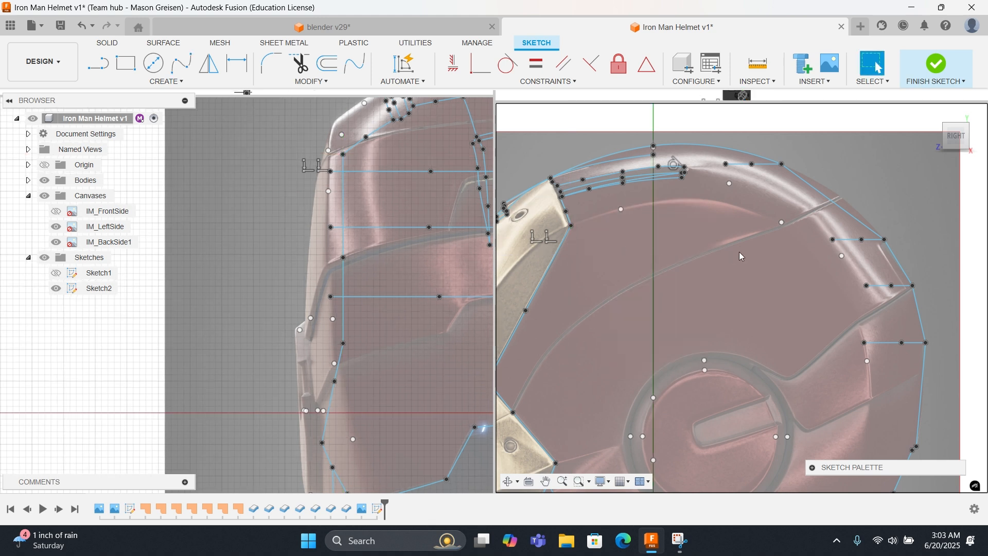
Step: Try to draw one fit point spline from the faceplate's upper rear corner through four side guide points down to the rear panel
right_click(691, 269)
left_click(689, 226)
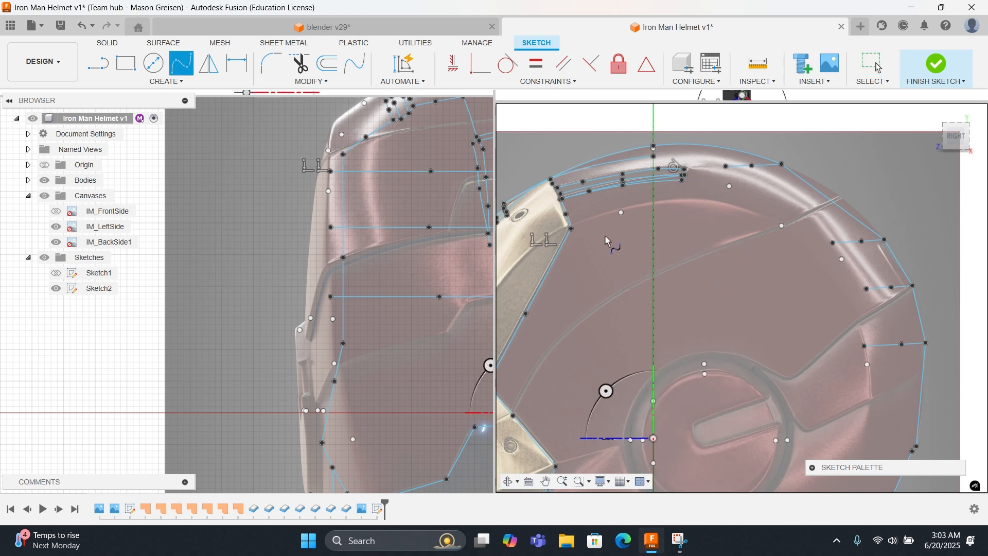
left_click(571, 229)
left_click(620, 211)
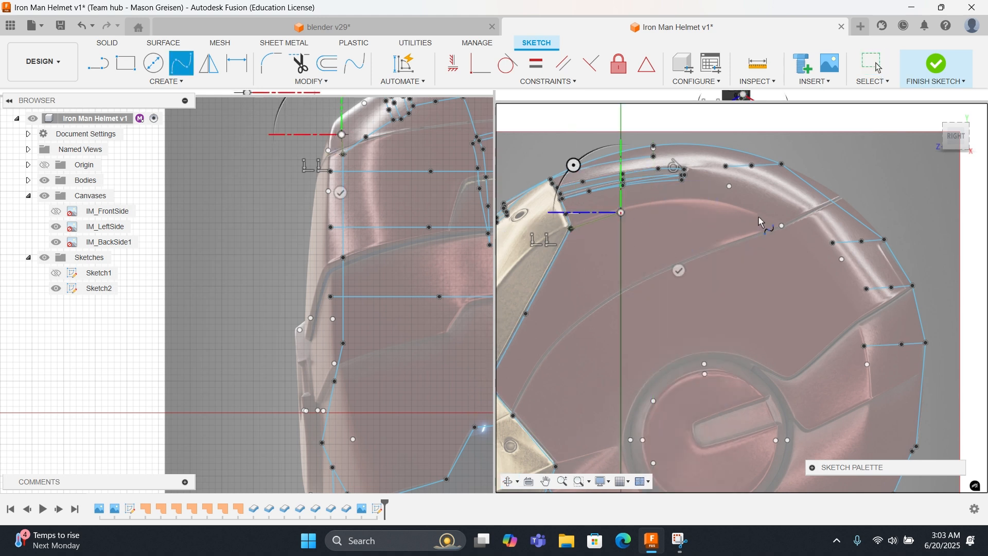
left_click(782, 226)
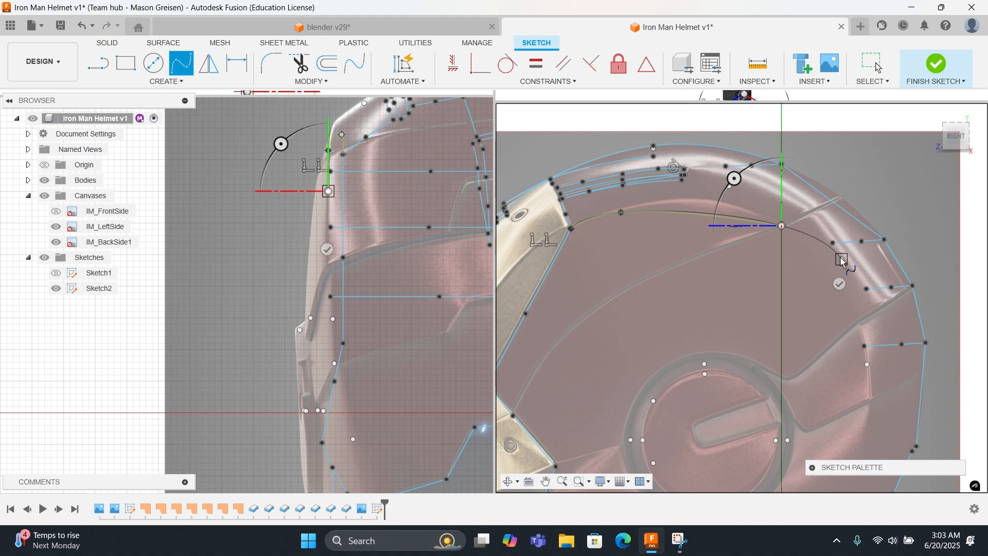
left_click(842, 259)
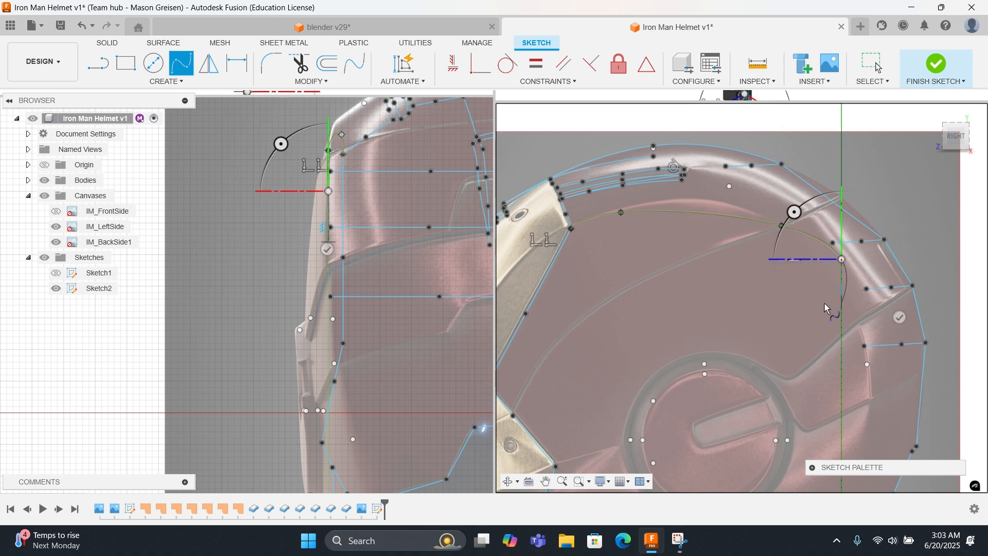
left_click(867, 364)
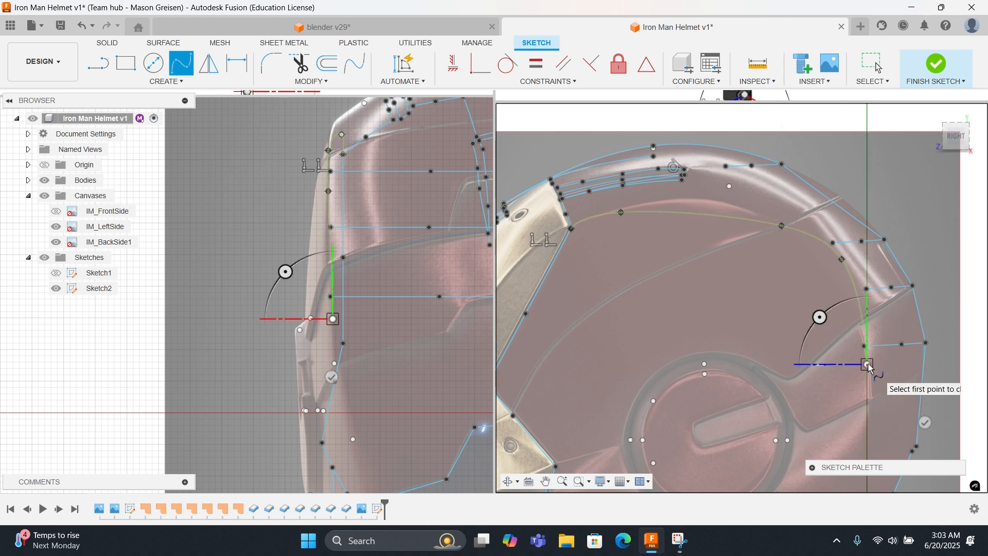
right_click(836, 336)
left_click(800, 335)
Step: Draw a fit point spline from the faceplate's upper rear corner through the next two guide points along the upper side panel edge
right_click(693, 272)
left_click(681, 234)
left_click(571, 229)
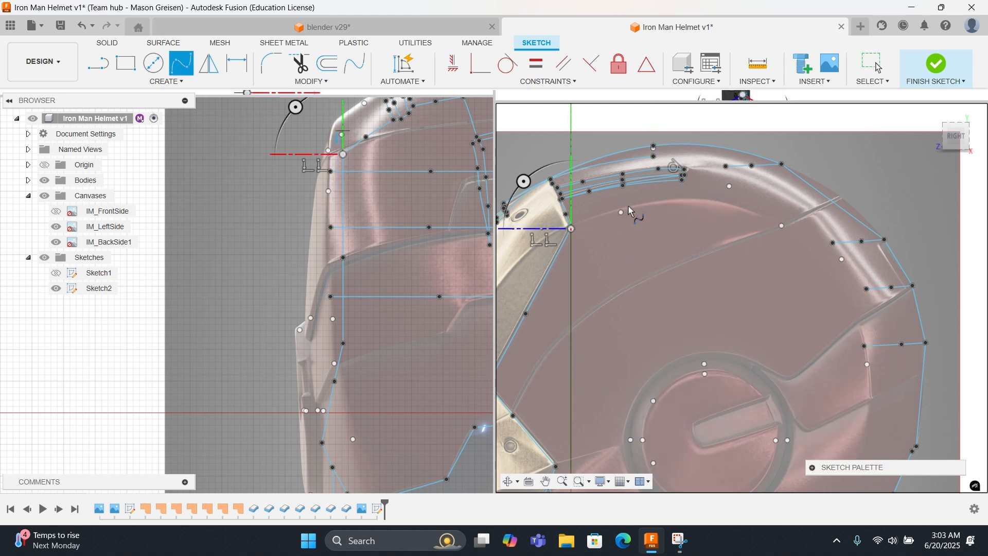
left_click(782, 224)
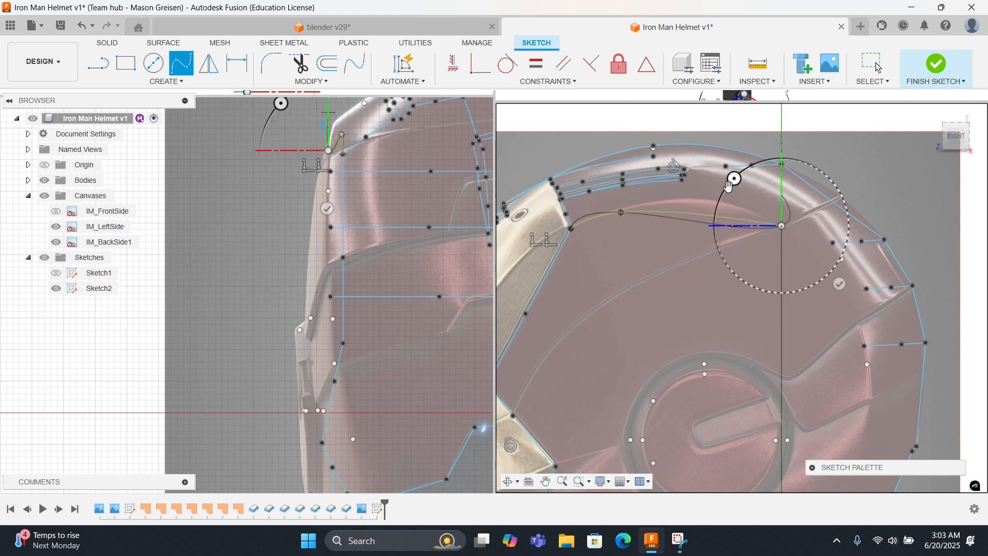
key("Escape")
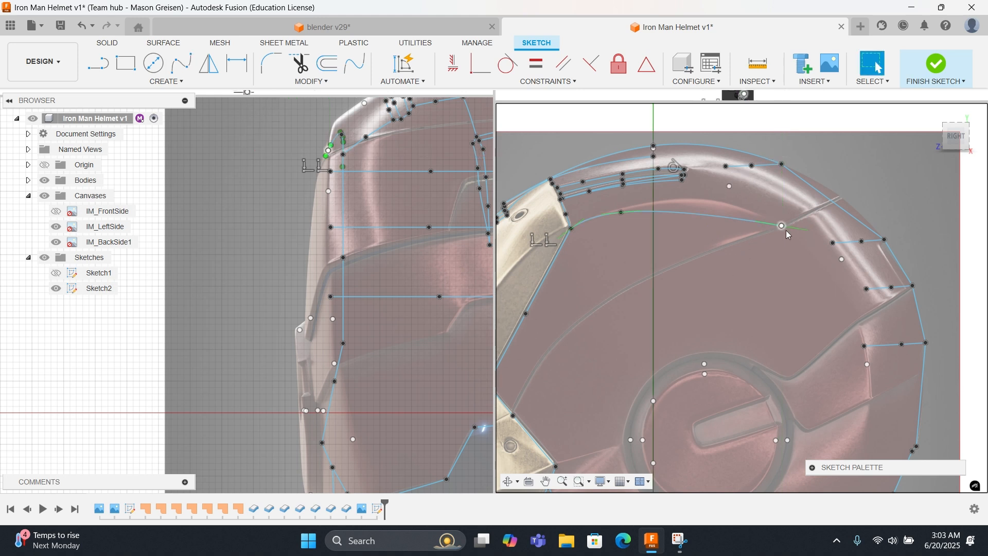
Step: Tilt and lengthen the tangent handle at the side spline's rear end so the curve follows the upper side panel edge
left_click_drag(801, 232, 801, 205)
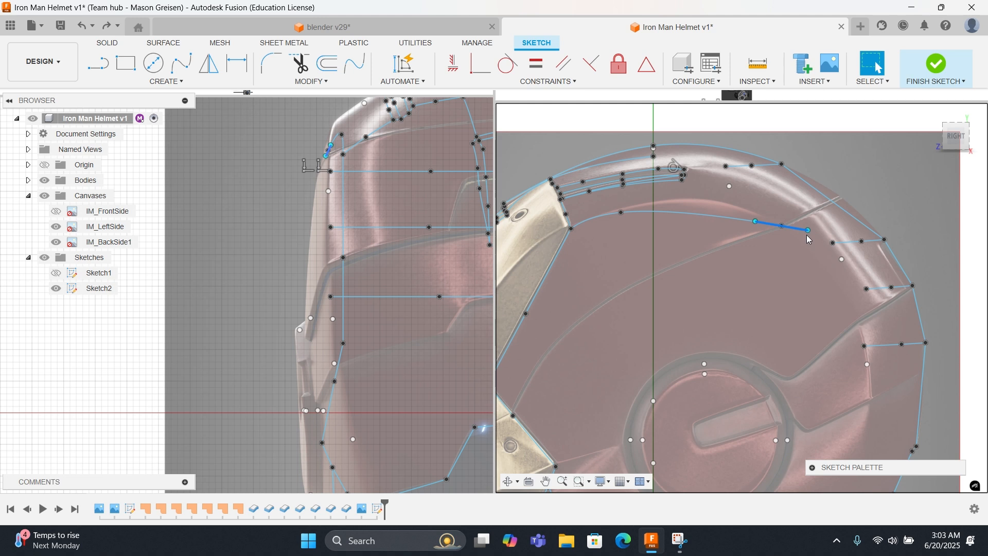
left_click(806, 235)
left_click(807, 228)
left_click(811, 232)
left_click_drag(808, 231, 812, 240)
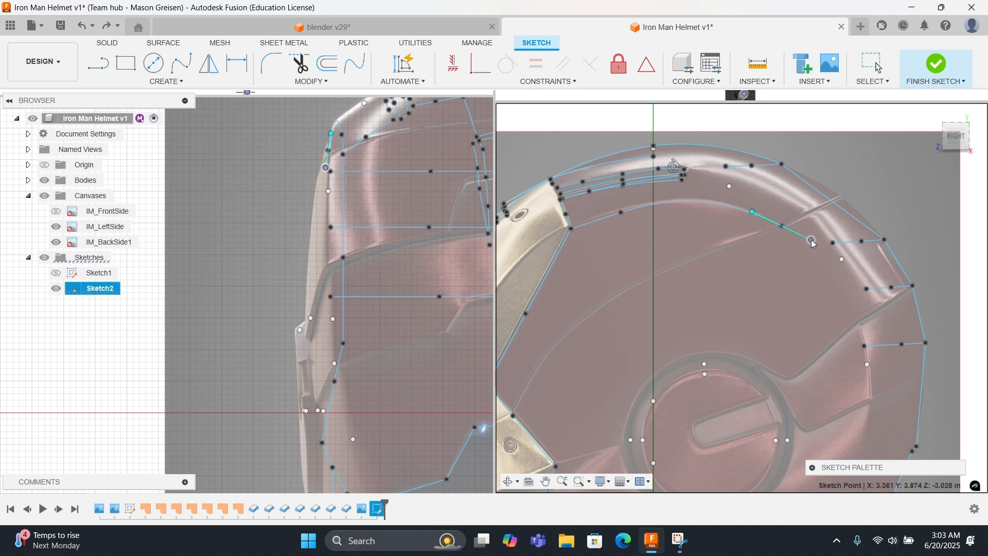
right_click(768, 261)
left_click(779, 256)
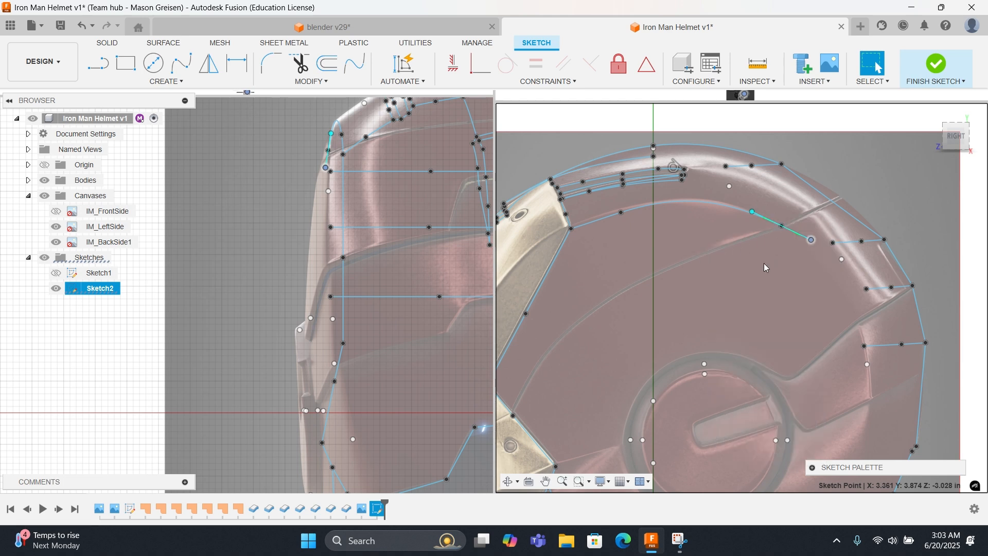
left_click(763, 264)
scroll(767, 272, "down", 6)
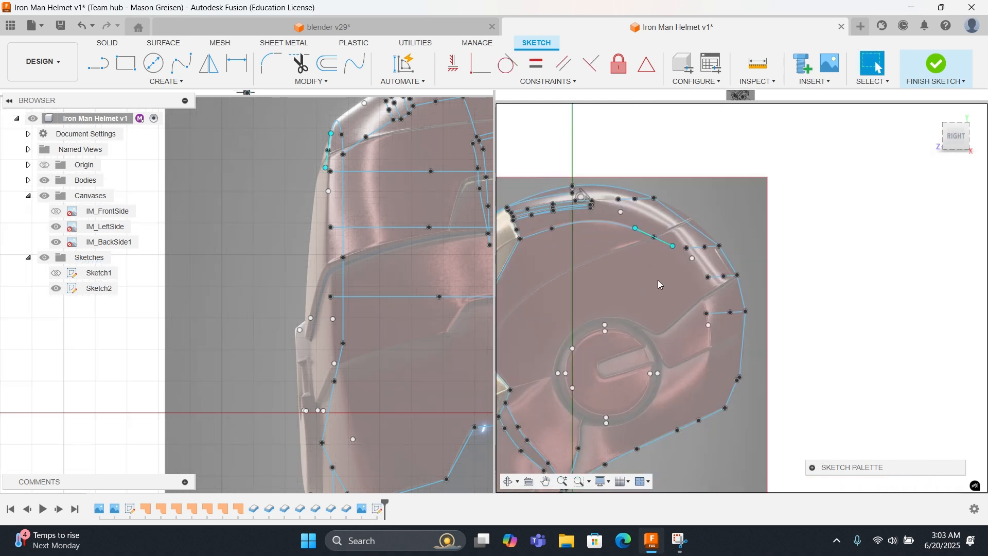
middle_click_drag(653, 292, 660, 335, "shift")
key("Escape")
scroll(658, 336, "up", 5)
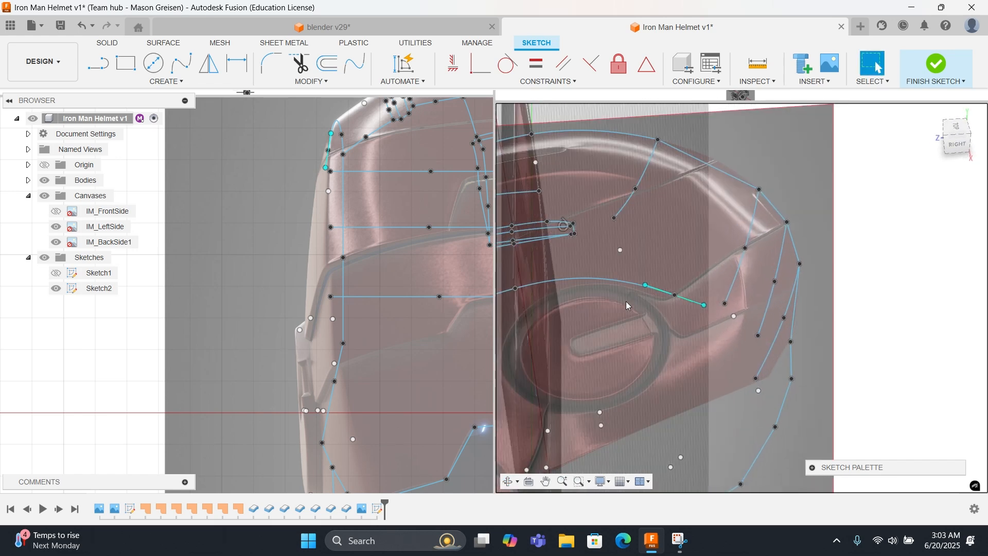
Step: Draw a fit point spline from the top rear row's side end to the rear end of the upper side panel edge spline
right_click(650, 261)
left_click(648, 226)
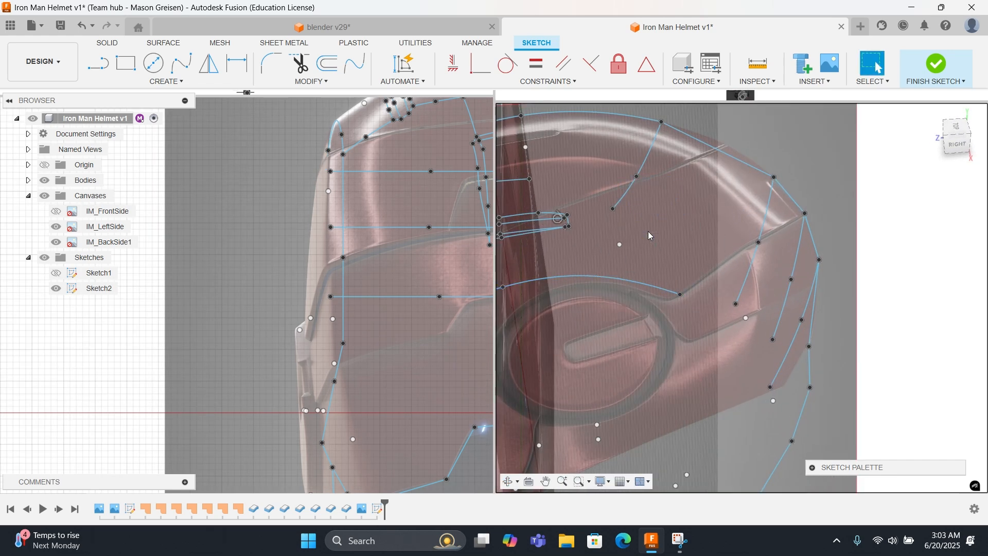
left_click(735, 304)
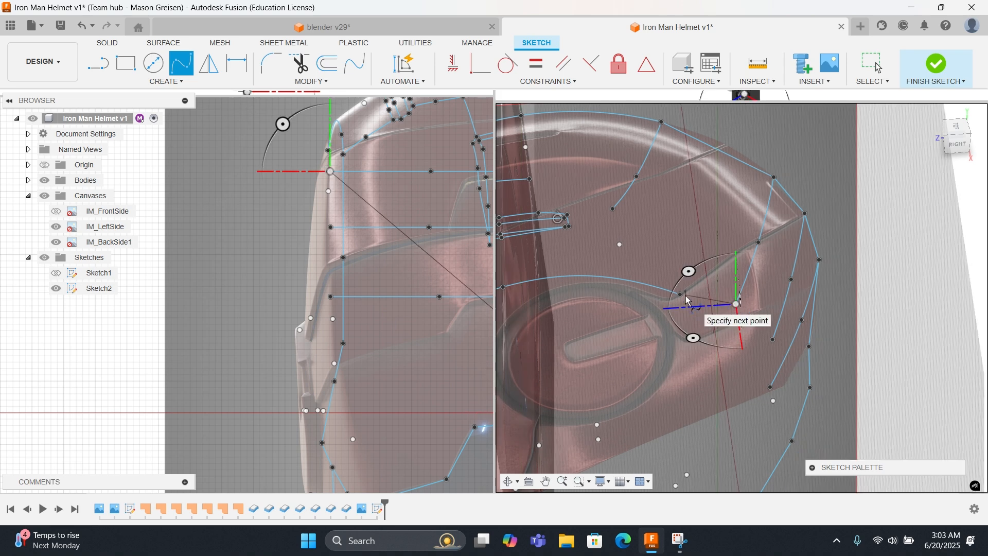
left_click(680, 294)
right_click(679, 293)
left_click(721, 299)
right_click(730, 322)
key("Escape")
middle_click_drag(730, 329, 621, 229)
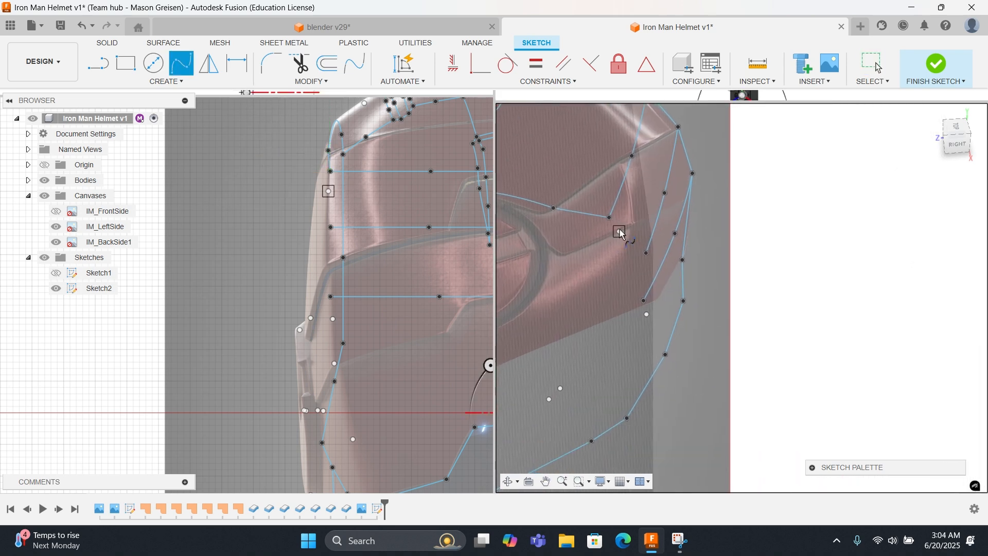
left_click(624, 230)
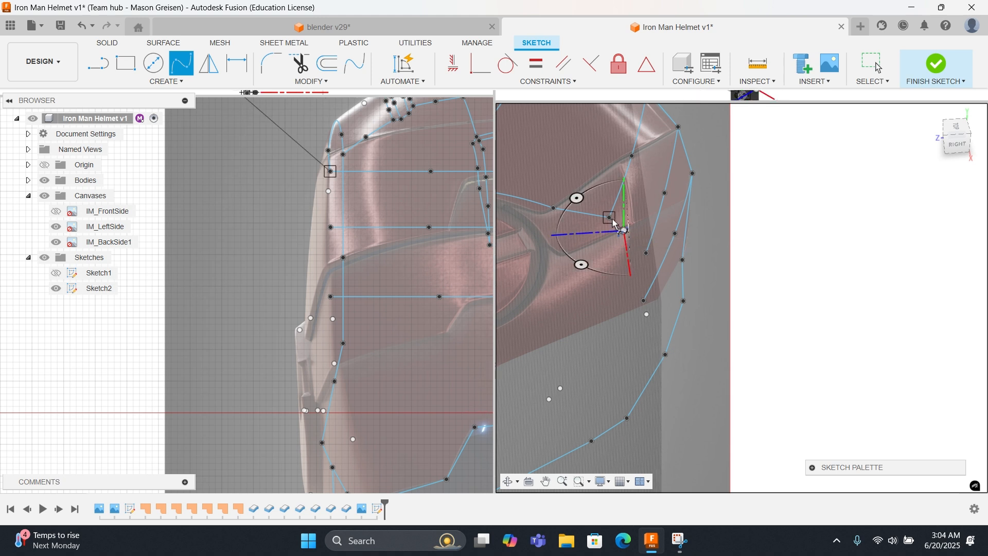
right_click(647, 255)
left_click(602, 253)
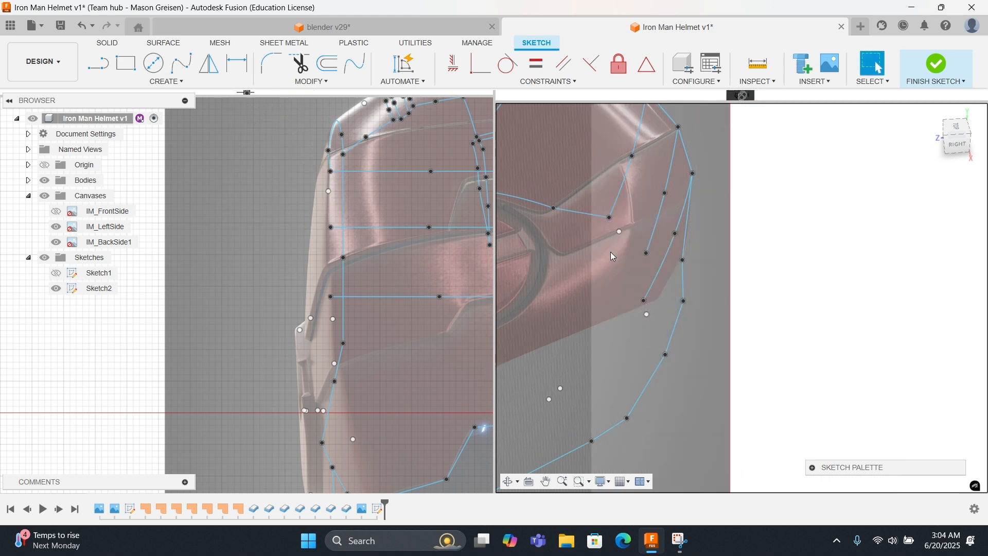
Step: Draw a fit point spline joining the side ends of the top and middle rear rows
key("s")
left_click(609, 217)
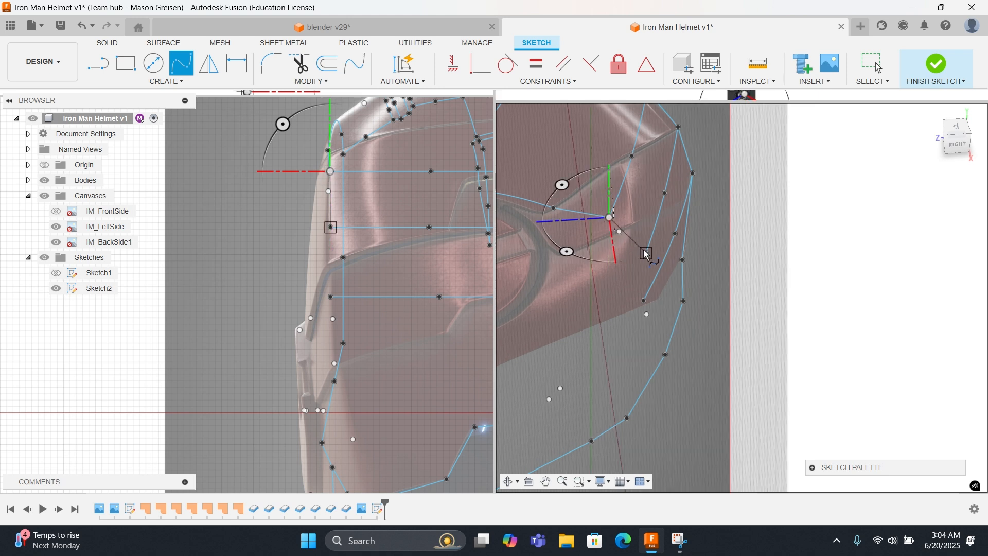
left_click(646, 252)
right_click(643, 250)
left_click(684, 250)
Step: Draw a fit point spline joining the side ends of the middle and lowest rear rows
right_click(660, 267)
left_click(654, 250)
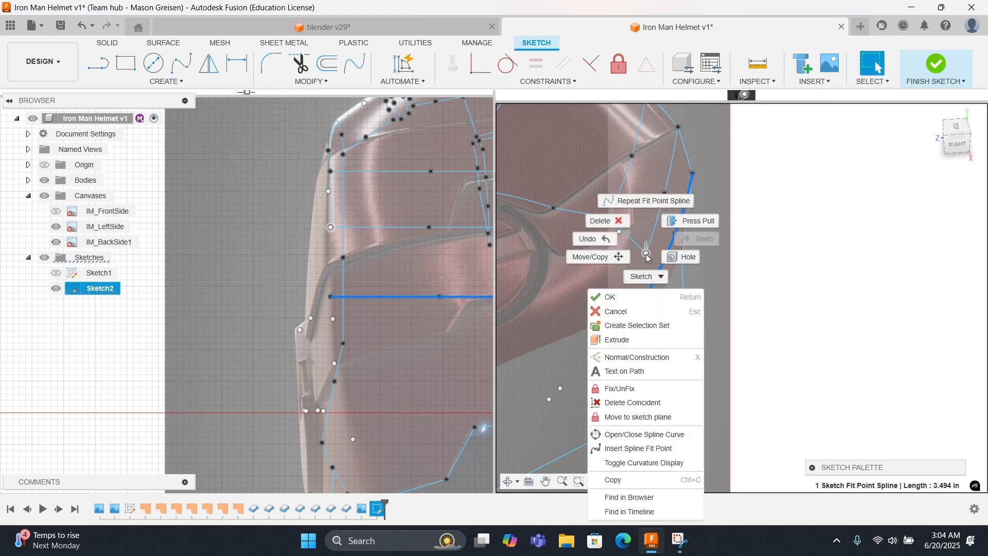
right_click(647, 256)
left_click(639, 199)
left_click(646, 253)
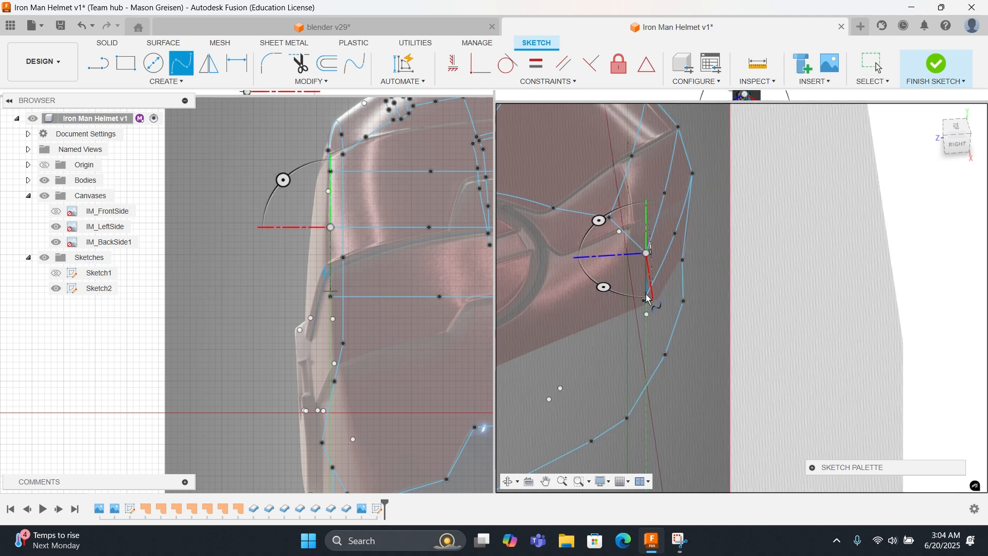
left_click(643, 299)
right_click(643, 299)
left_click(681, 297)
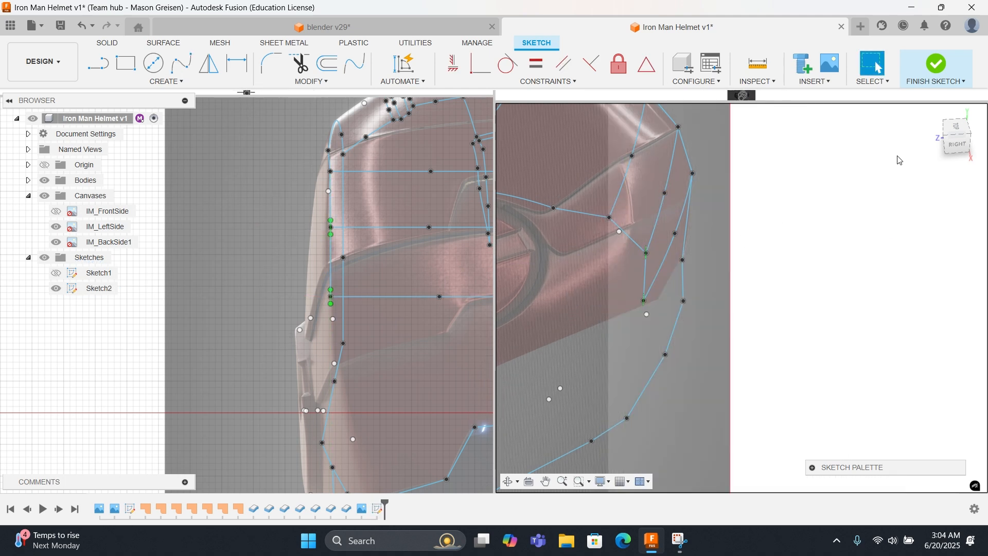
Step: Check the rear side curves from several views and compare the panel layout with the finished helmet in the blender v29 document
left_click(957, 148)
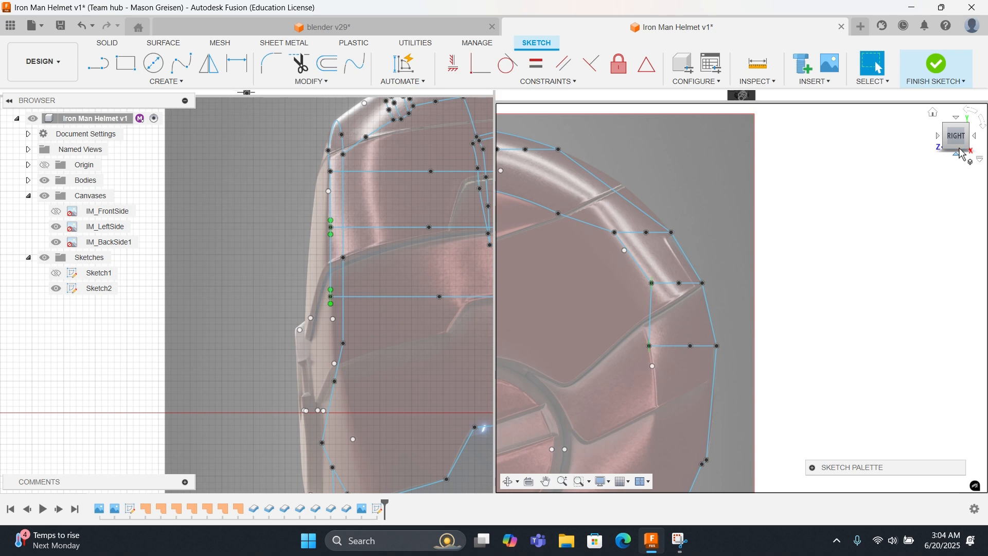
left_click(959, 153)
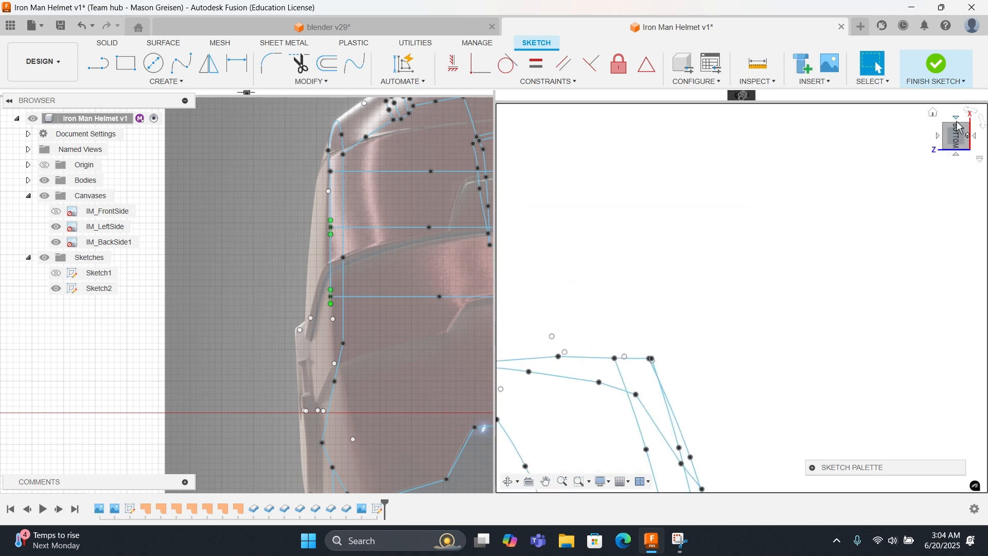
left_click(958, 128)
middle_click_drag(703, 327, 668, 248, "shift")
right_click(618, 289)
left_click(620, 252)
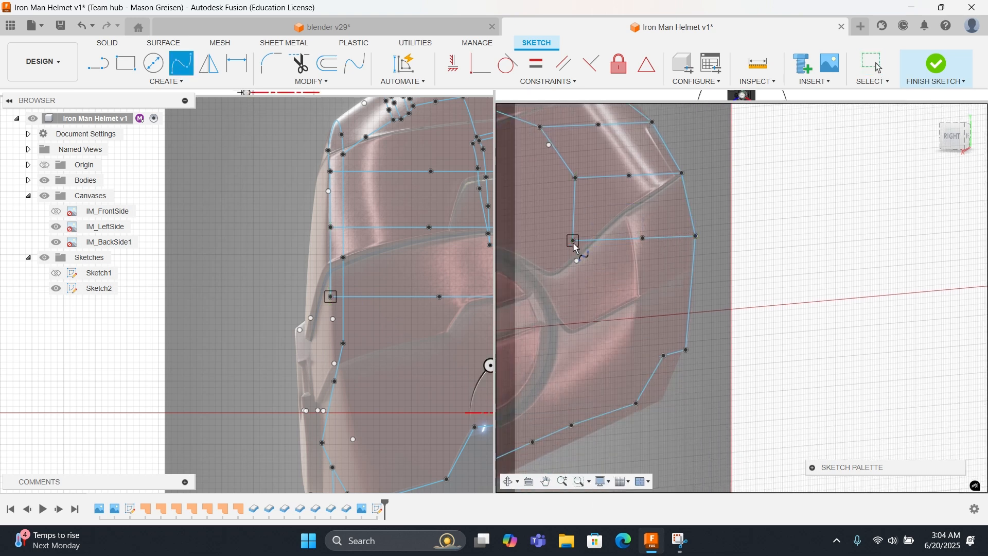
middle_click_drag(604, 306, 700, 259)
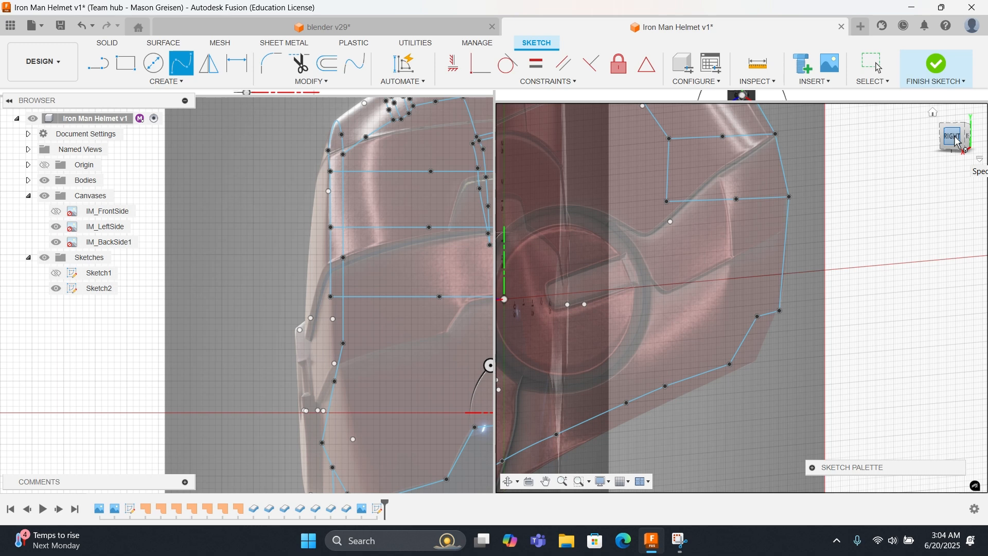
left_click(956, 141)
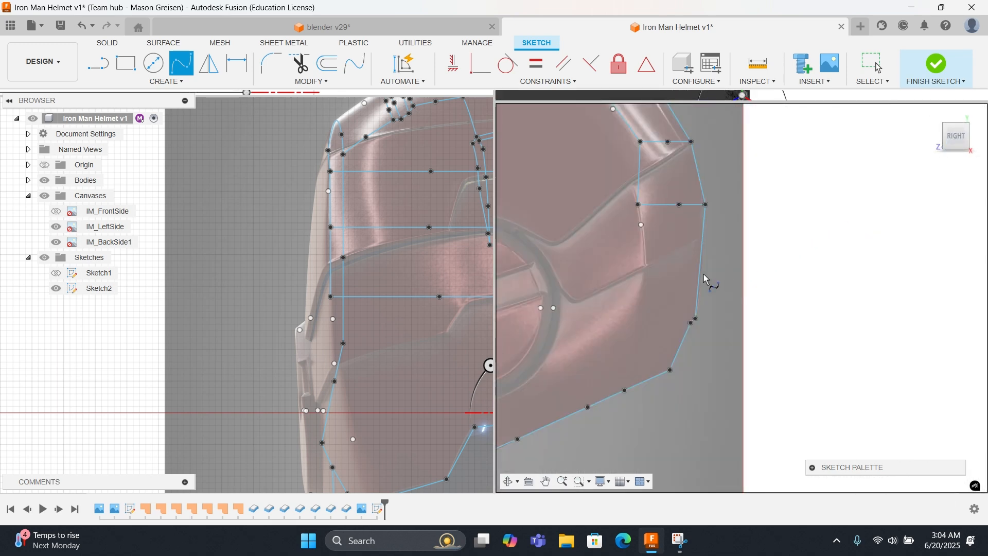
left_click(312, 25)
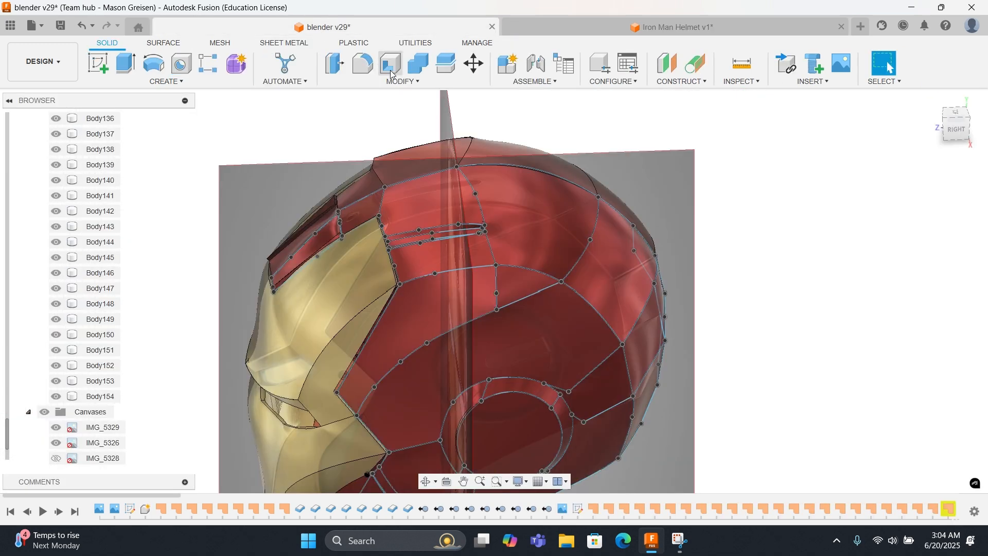
middle_click_drag(534, 227, 506, 223, "shift")
left_click(698, 33)
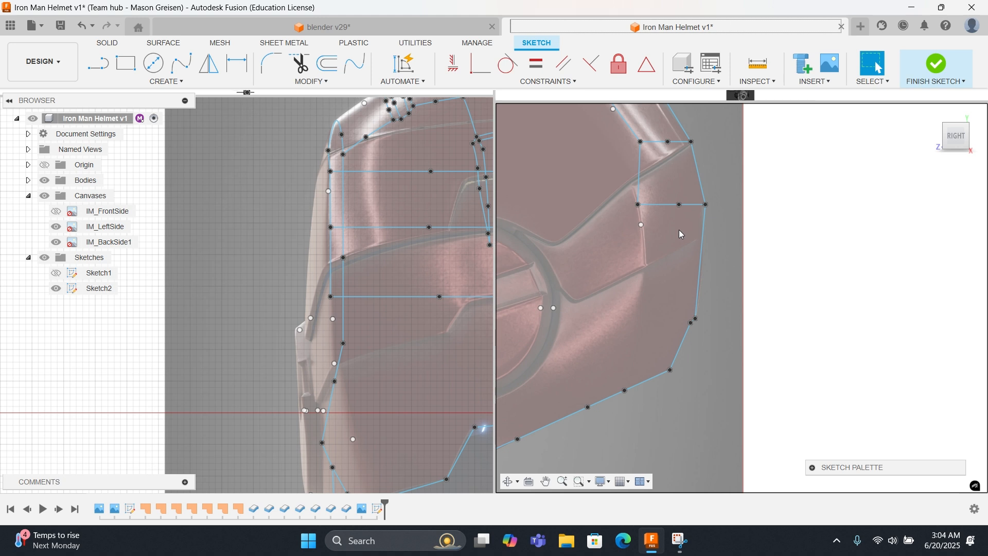
Step: Lower the loose rear side guide point to about Y 0.274 in and draw a fit point spline from the lowest row's side end through it to the helmet's lower edge
left_click_drag(641, 227, 635, 296)
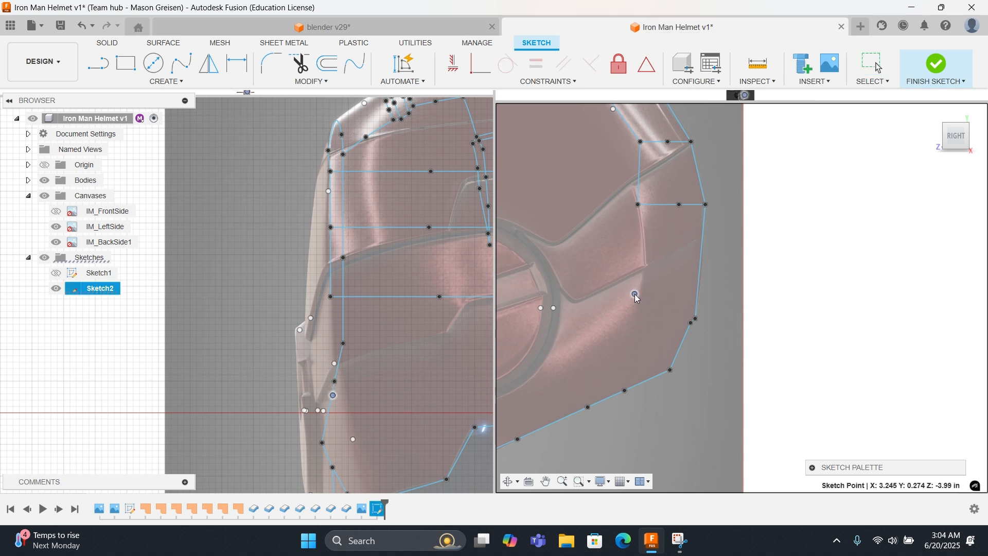
mouse_move(622, 296)
middle_mouse_down("shift")
mouse_move(617, 315)
mouse_move(598, 319)
middle_mouse_up("shift")
right_click(598, 319)
left_click(594, 287)
left_click(553, 282)
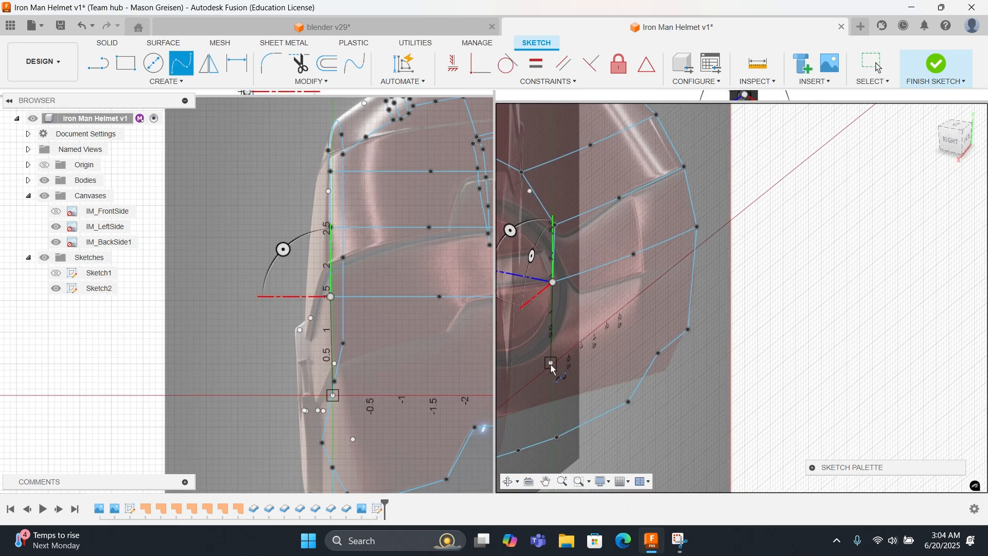
left_click(554, 438)
right_click(546, 438)
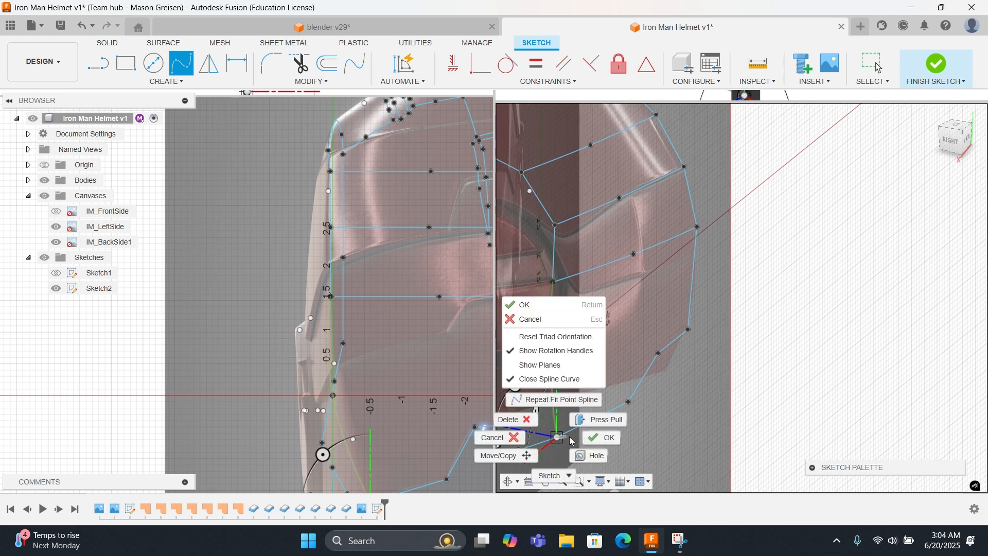
left_click(586, 436)
Step: Shift the middle fit point of the rear side spline rearward to about Z -4.116 in, following the side panel edge
left_click(962, 130)
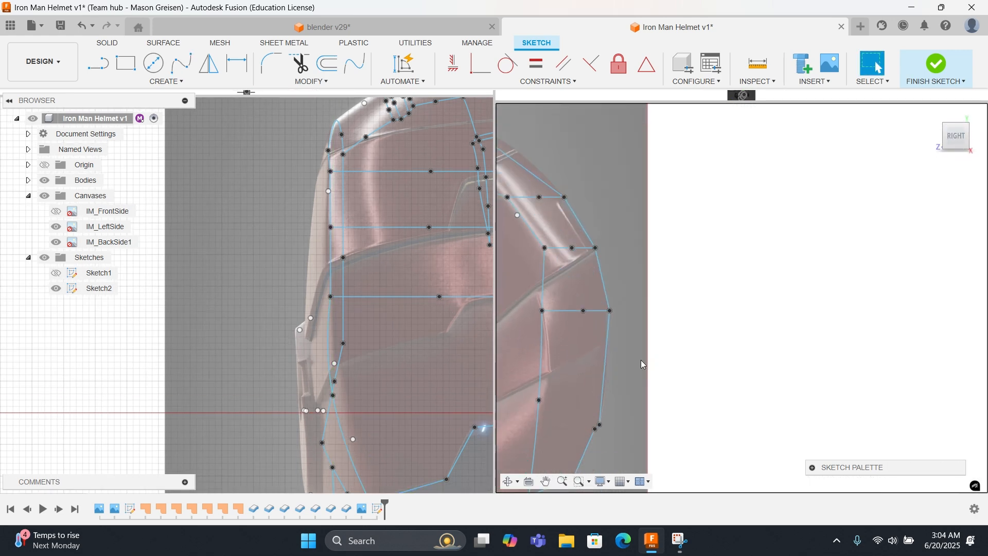
left_click(539, 400)
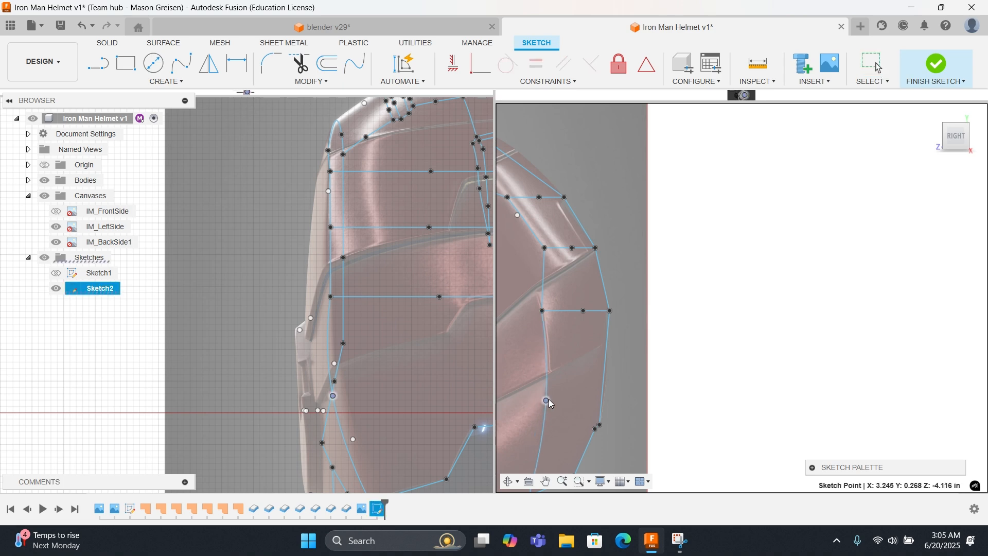
middle_click_drag(599, 375, 640, 238)
right_click(659, 270)
left_click(662, 264)
middle_click_drag(670, 277, 647, 300, "shift")
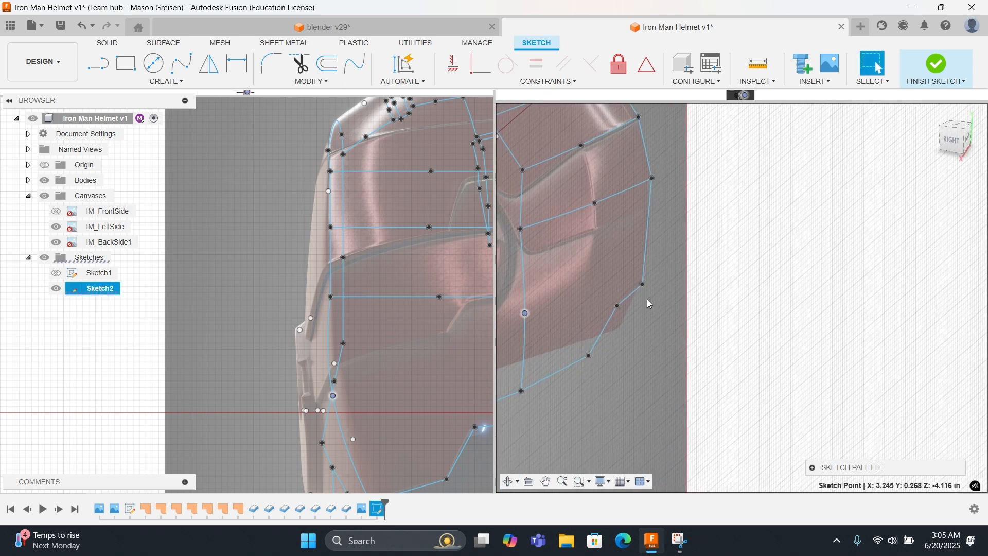
Step: Draw a fit point spline from the side end of the row above the rear panel to the side stripes' lower rear corner
left_click(933, 114)
mouse_move(844, 252)
middle_mouse_down("shift")
mouse_move(823, 293)
mouse_move(761, 269)
mouse_move(728, 274)
mouse_move(746, 268)
middle_mouse_up("shift")
scroll(746, 267, "up", 5)
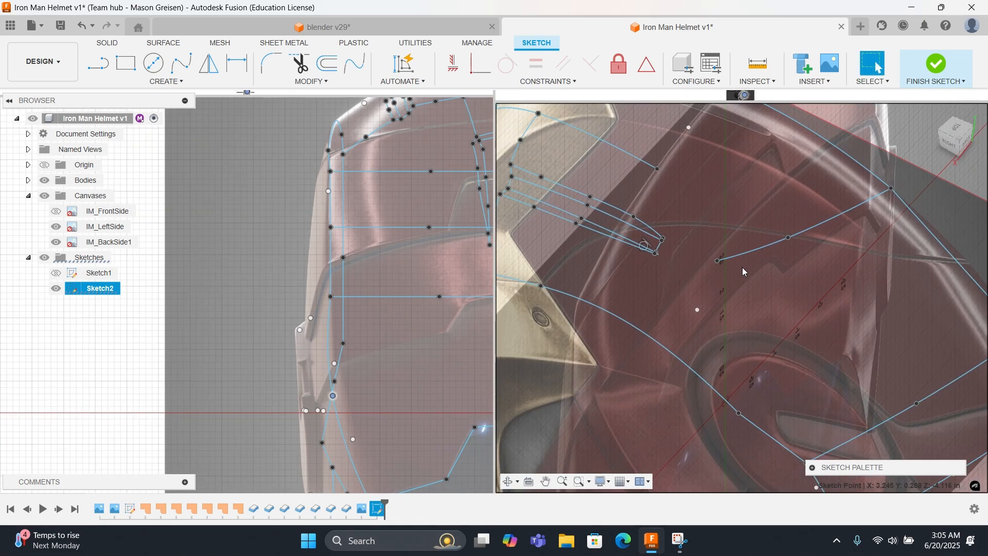
right_click(683, 232)
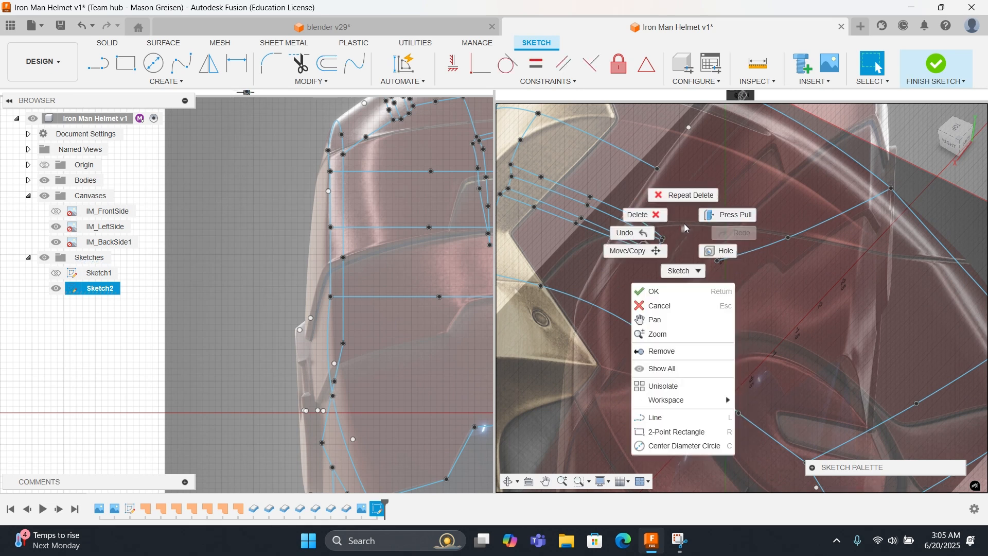
left_click(182, 62)
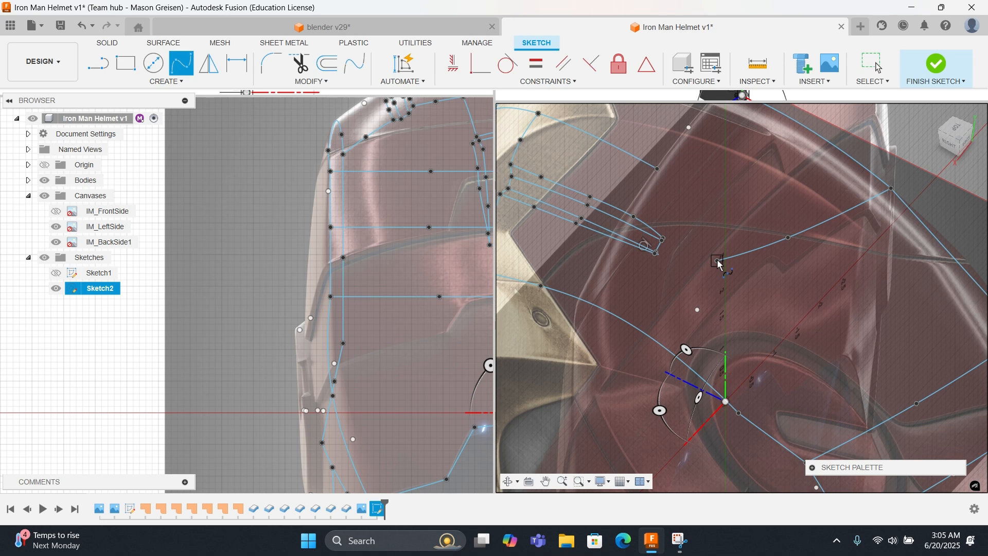
scroll(719, 264, "up", 4)
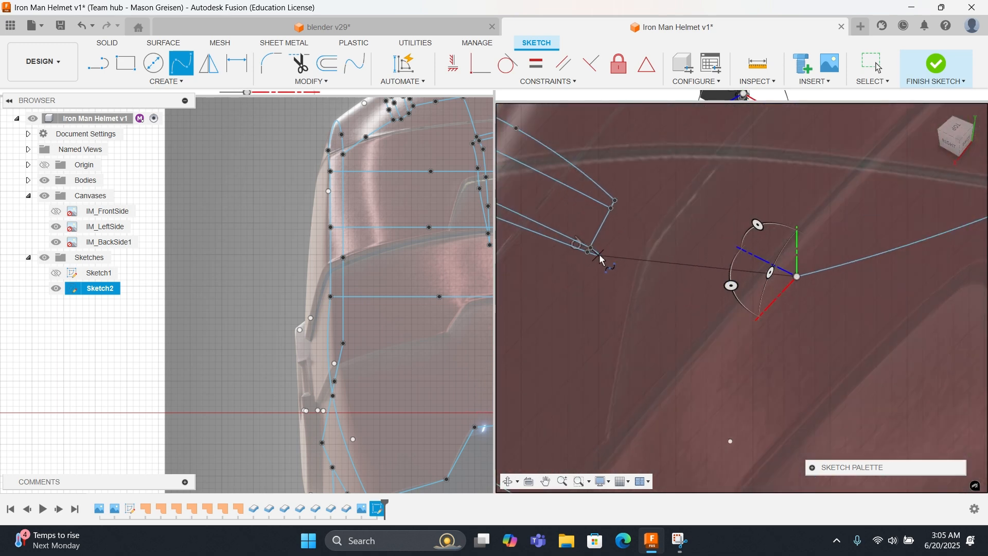
scroll(609, 254, "up", 5)
left_click(529, 245)
right_click(537, 248)
left_click(570, 254)
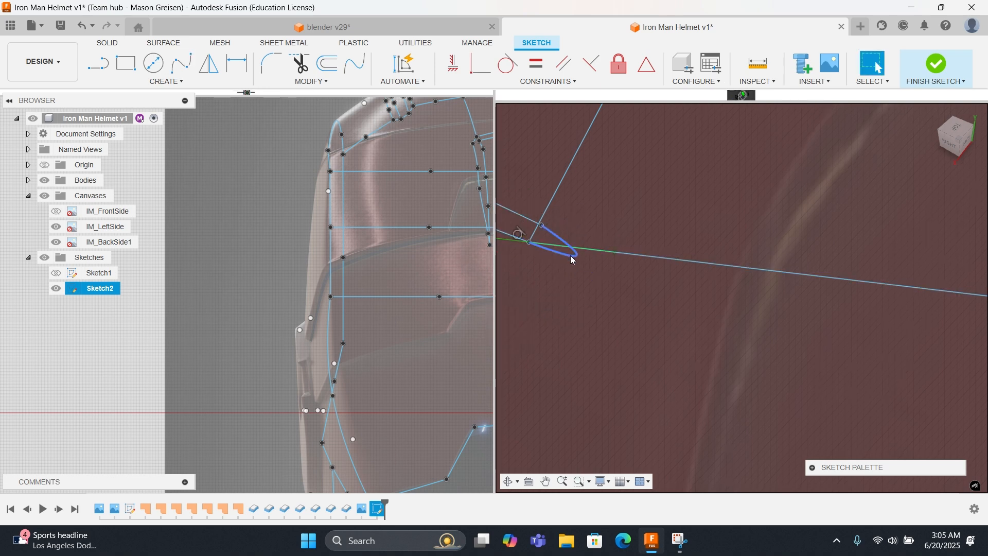
Step: Delete the small hooked curve and the straight connecting segment at the rear end of the side stripes
key("Delete")
scroll(577, 270, "up", 4)
mouse_move(577, 280)
middle_mouse_down()
mouse_move(695, 387)
mouse_move(695, 457)
middle_mouse_up()
middle_click_drag(758, 275, 750, 343)
scroll(745, 329, "down", 3)
left_click(708, 316)
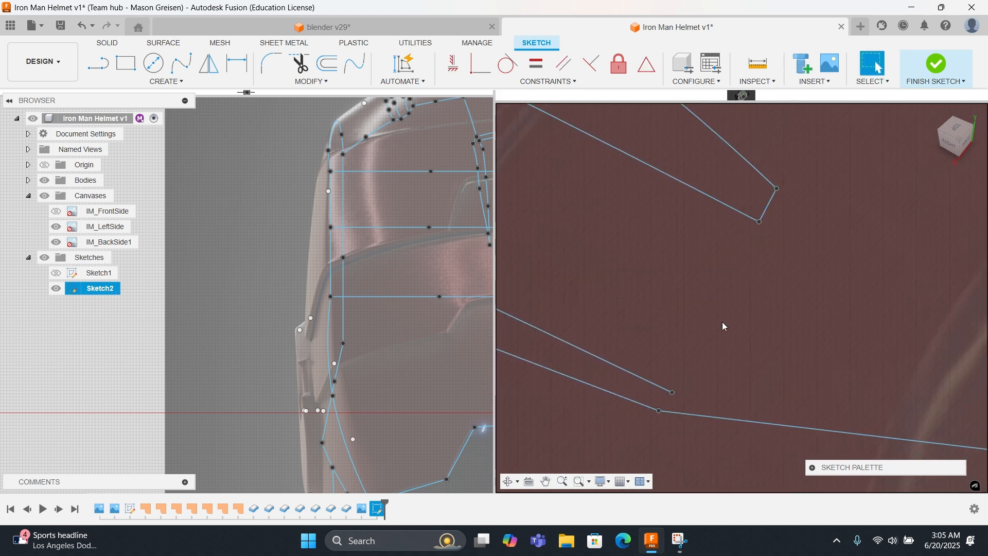
right_click(761, 298)
key("Delete")
Step: Reconnect the stripes' rear end with two short fit point splines, across the lower stripe's end and up to the upper stripe
left_click(181, 62)
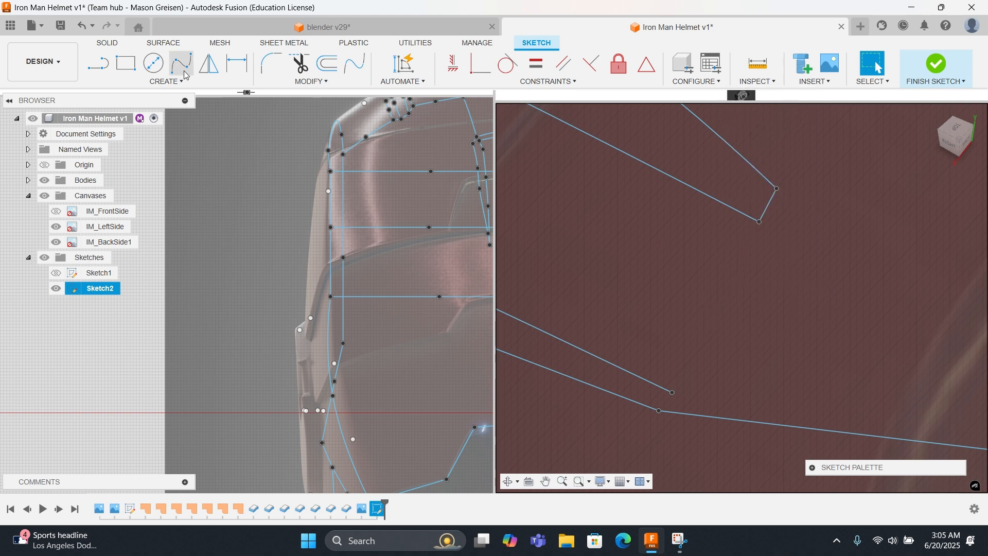
left_click(659, 410)
left_click(672, 393)
right_click(669, 392)
left_click(668, 354)
left_click(759, 221)
right_click(754, 232)
left_click(783, 230)
Step: Draw a fit point spline from the crown's centre line through the guide point and the crown side spline's rear end to the stripes' upper rear corner
scroll(755, 288, "down", 5)
scroll(751, 309, "down", 5)
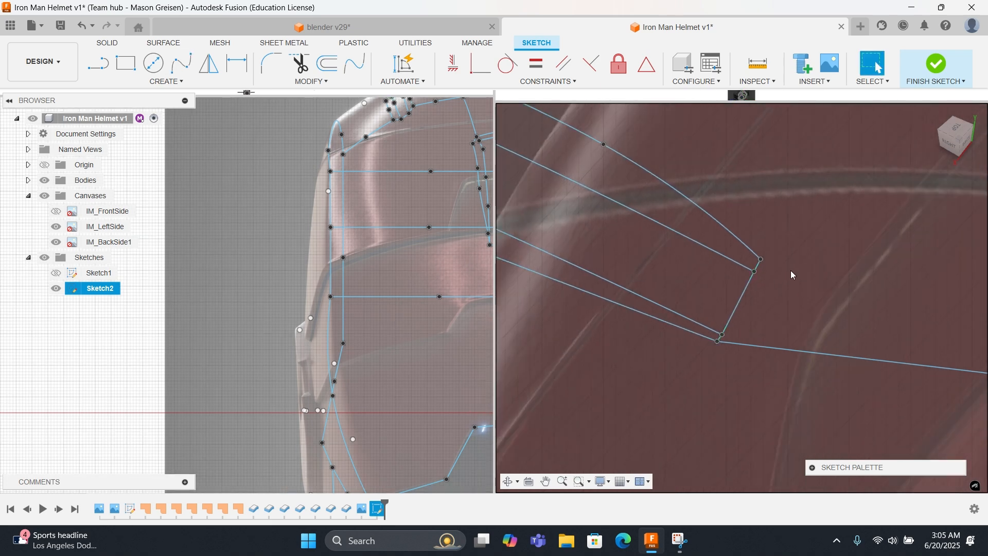
mouse_move(709, 345)
middle_mouse_down("shift")
mouse_move(717, 329)
mouse_move(745, 353)
mouse_move(811, 360)
mouse_move(828, 334)
middle_mouse_up("shift")
scroll(739, 284, "up", 6)
right_click(721, 273)
left_click(711, 234)
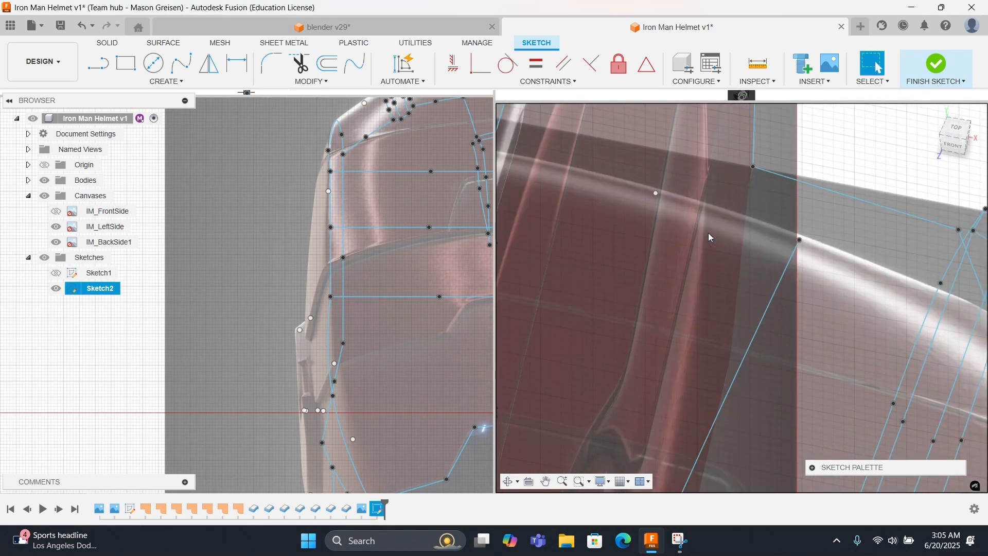
middle_click_drag(535, 165, 592, 221)
left_click(545, 214)
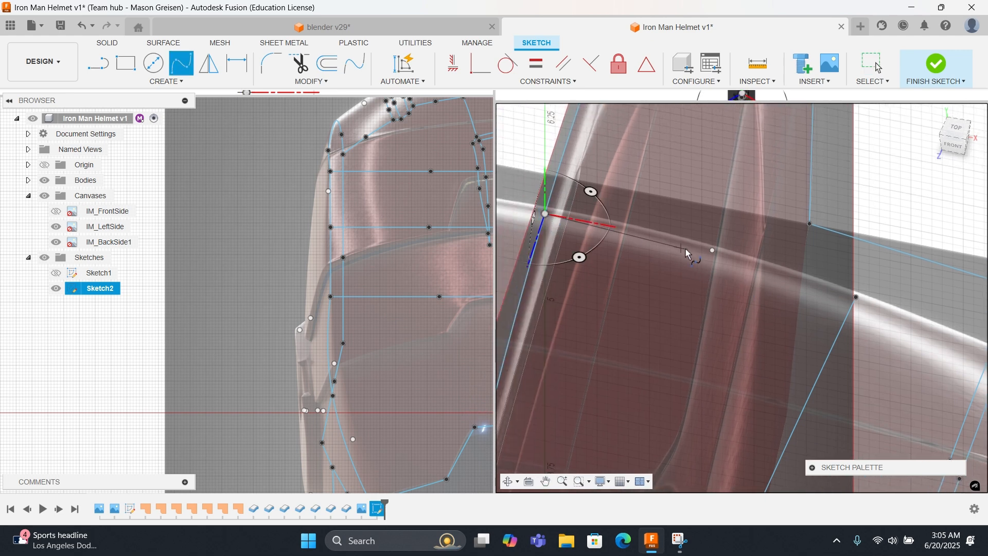
left_click(712, 250)
left_click(856, 297)
middle_click_drag(953, 337, 764, 277)
left_click(807, 281)
right_click(808, 283)
left_click(837, 286)
Step: Examine the completed crown, side and rear curves around the helmet from the home view and an orbited rear view
left_click(720, 288)
scroll(721, 287, "down", 1)
middle_click_drag(741, 271, 538, 321)
middle_click_drag(700, 291, 626, 367)
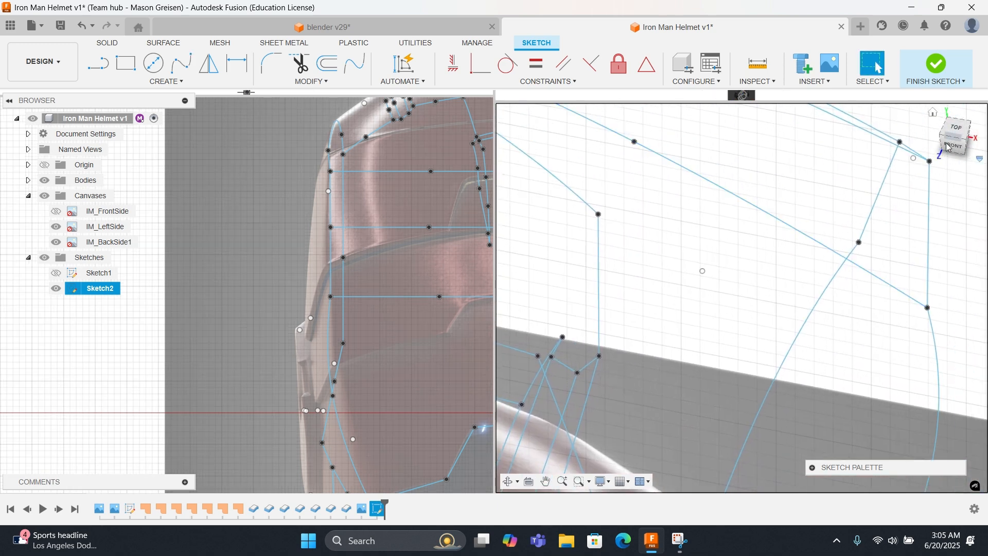
left_click(933, 114)
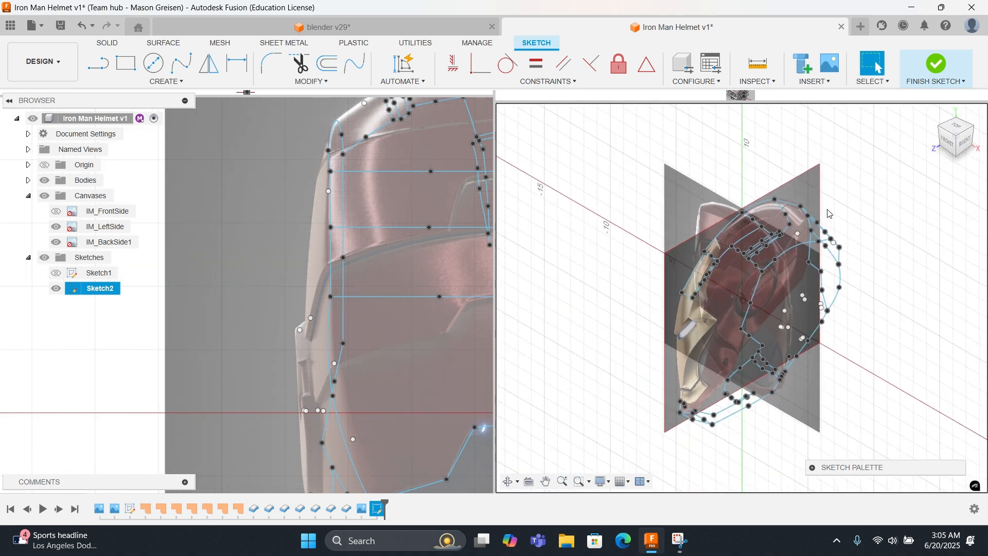
middle_click_drag(845, 236, 741, 298, "shift")
scroll(738, 300, "up", 3)
left_click(738, 290)
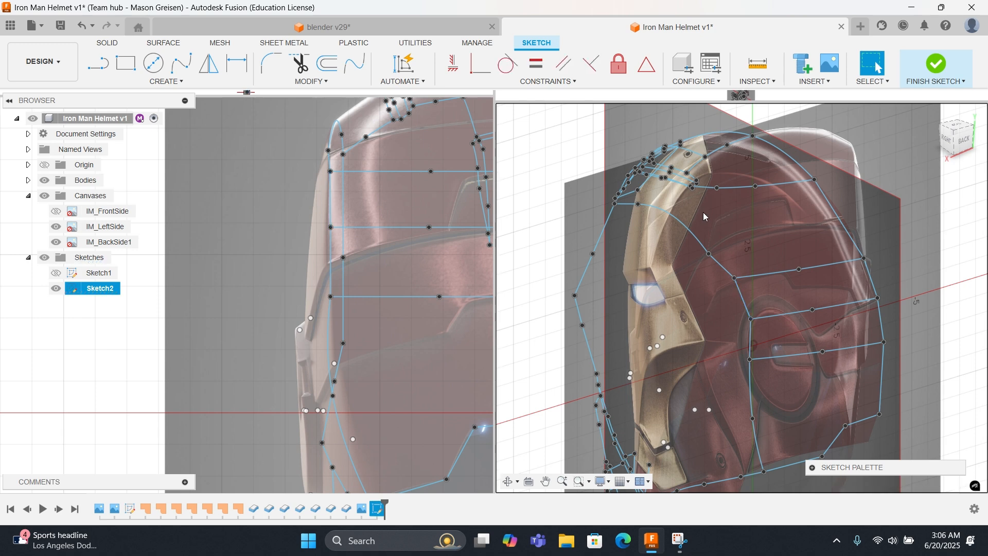
Step: Examine the ear disc's guide points, and compare them with the round ear piece in the blender v29 reference model
mouse_move(721, 234)
middle_mouse_down("shift")
mouse_move(754, 255)
mouse_move(763, 242)
middle_mouse_up("shift")
scroll(760, 238, "up", 6)
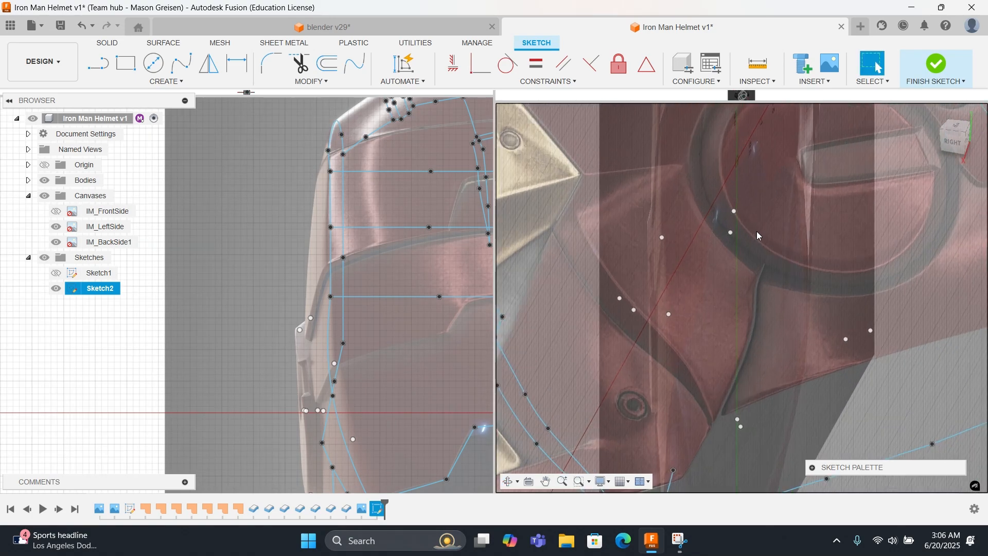
scroll(757, 234, "down", 6)
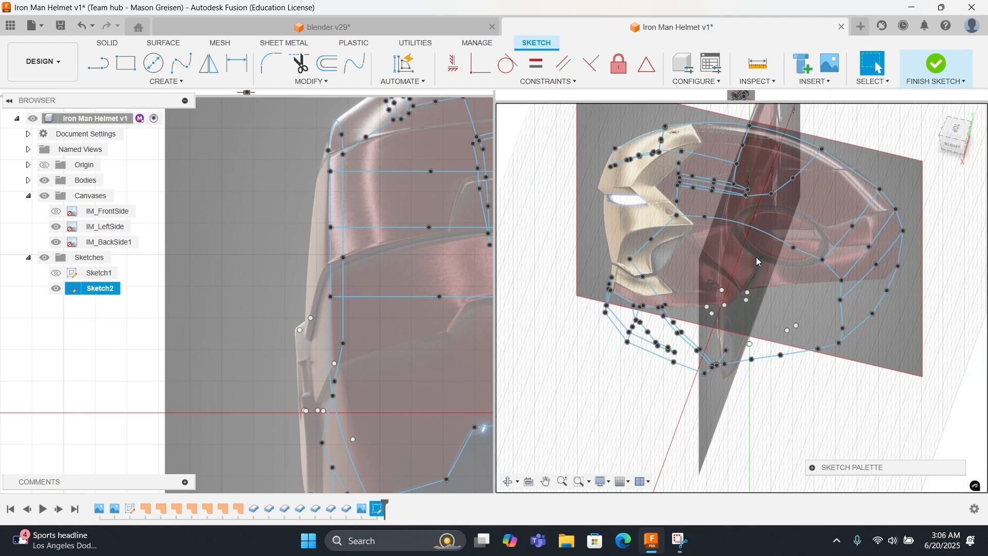
middle_click_drag(756, 258, 752, 233)
left_click(437, 28)
middle_click_drag(544, 219, 584, 300, "shift")
scroll(419, 310, "up", 4)
middle_click_drag(375, 309, 488, 247)
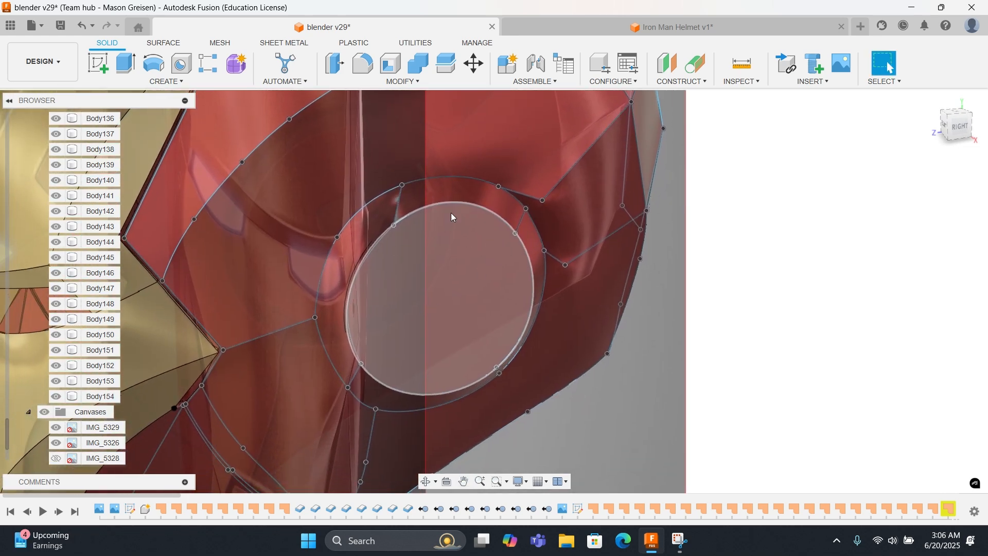
left_click(664, 27)
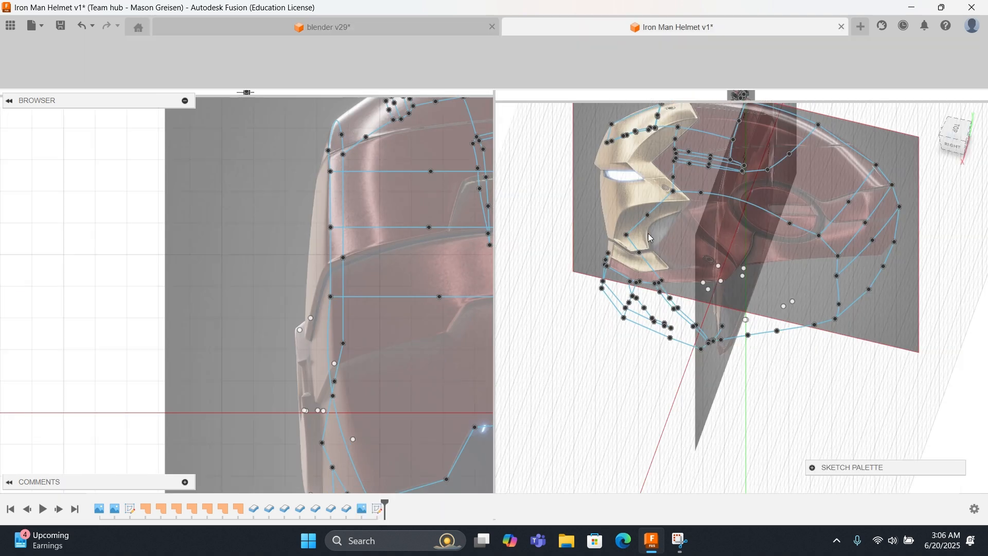
Step: Draw a 3-point circle through the upper, lower and rear inner guide points of the ear disc in the right side view
left_click(955, 149)
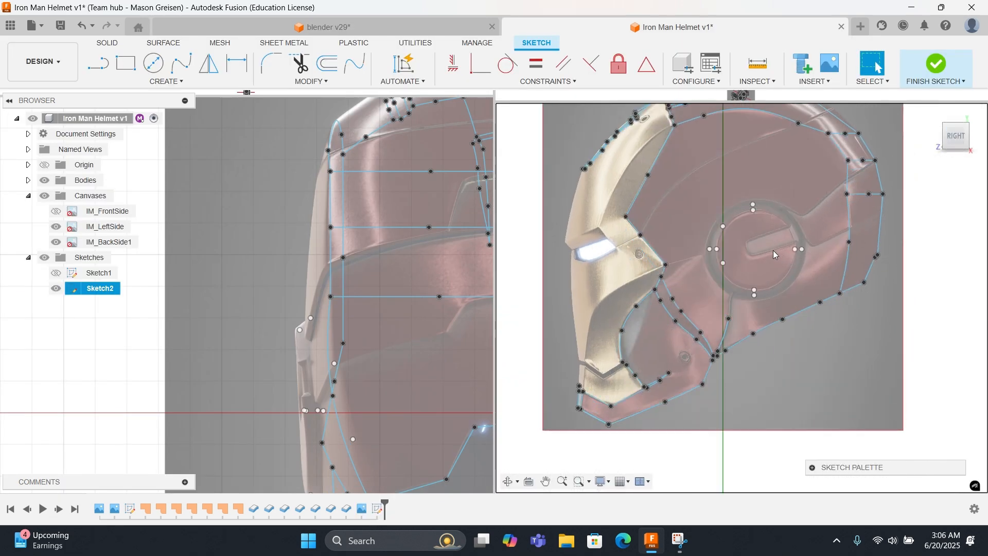
scroll(756, 251, "up", 5)
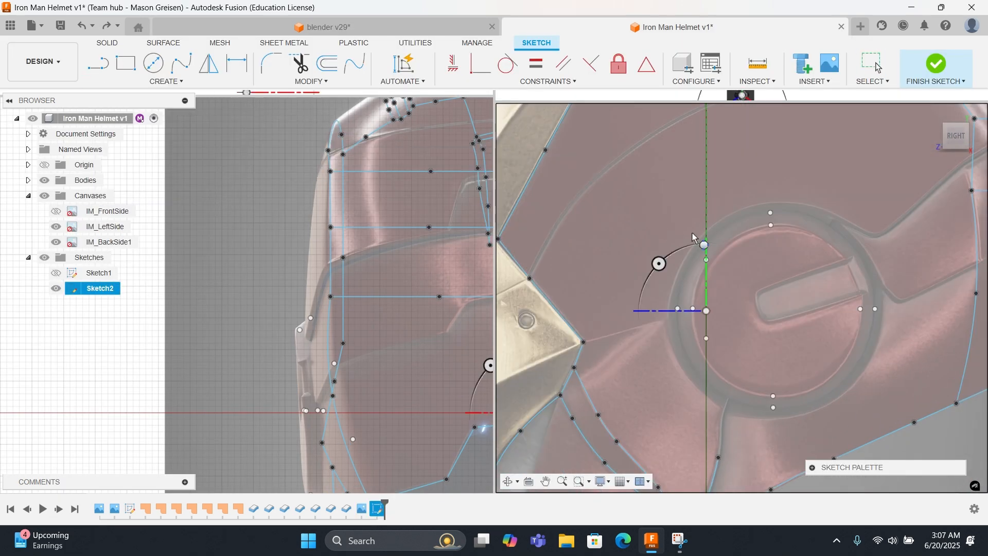
left_click(773, 396)
left_click(862, 310)
right_click(838, 287)
left_click(878, 284)
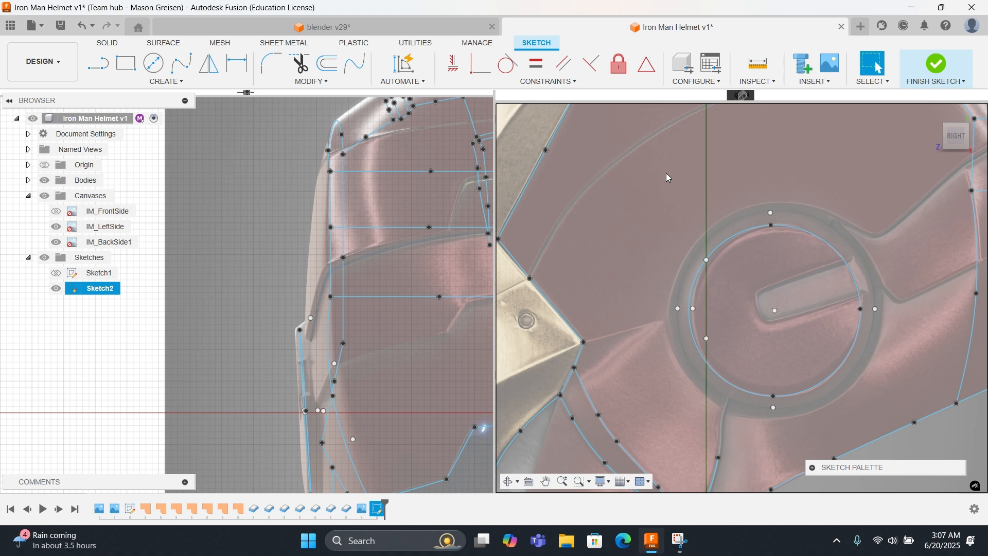
Step: Try to delete the unused guide point at the inner ear circle's front edge, and check the circle's centre point
left_click(693, 308)
left_click(694, 309)
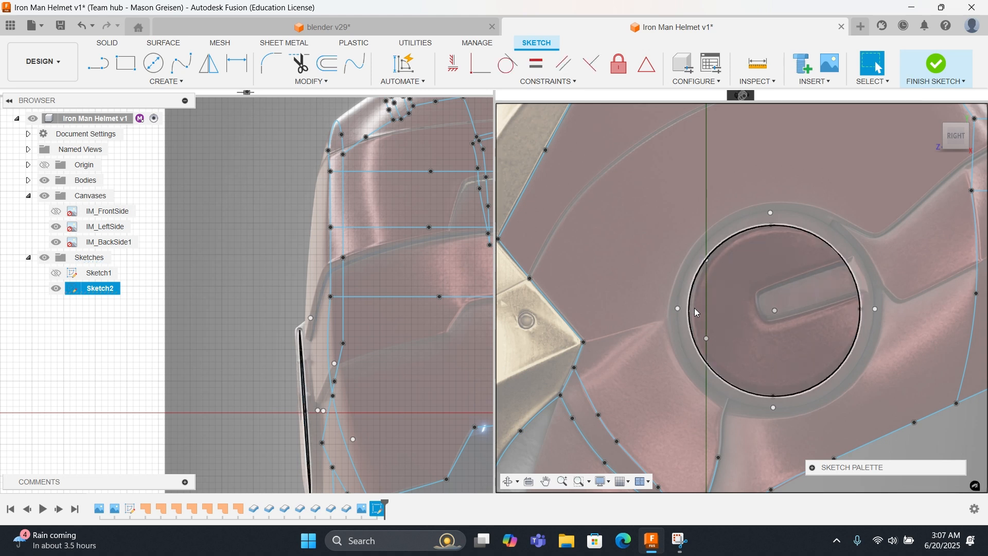
left_click(775, 310)
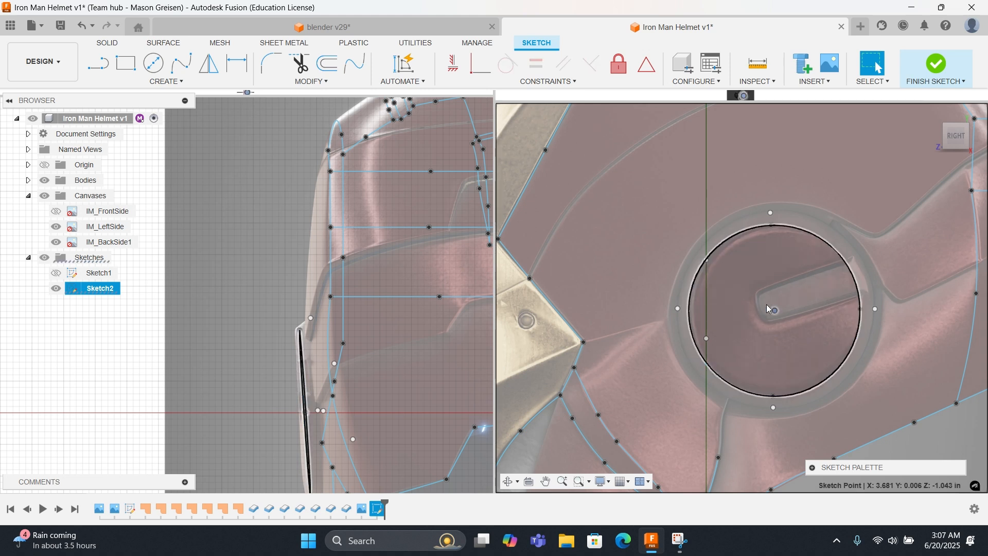
scroll(311, 334, "down", 3)
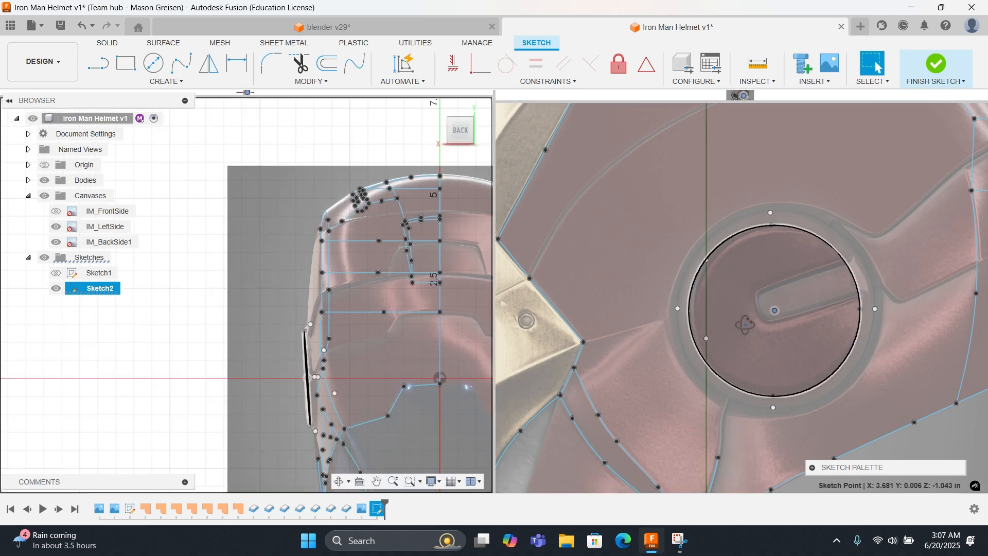
middle_click_drag(744, 324, 738, 330, "shift")
left_click(737, 329)
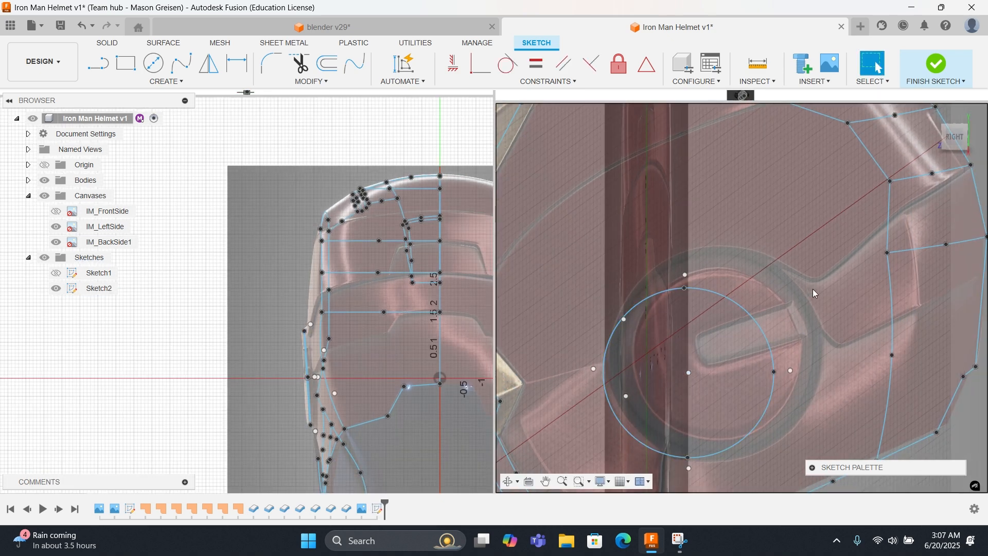
left_click(954, 141)
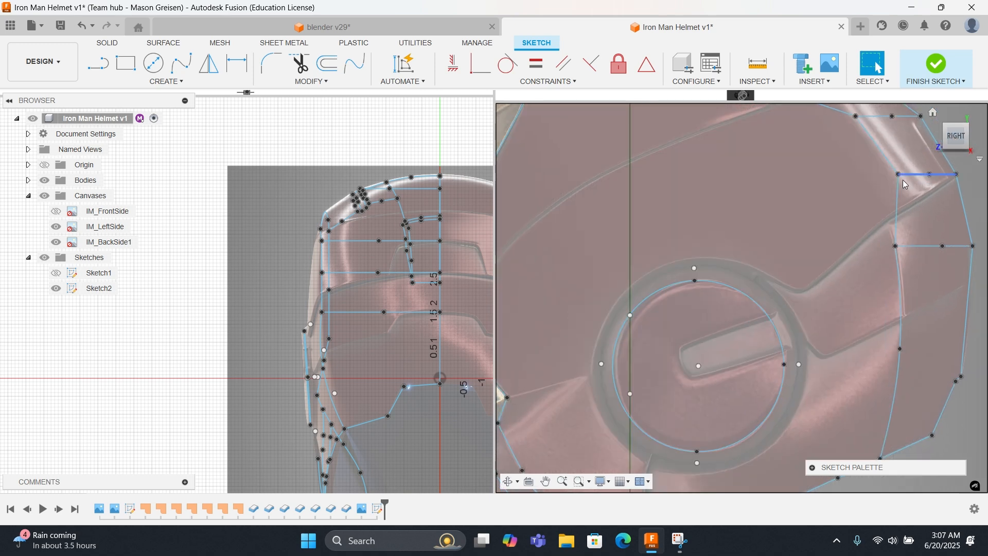
left_click(728, 338)
left_click(700, 369)
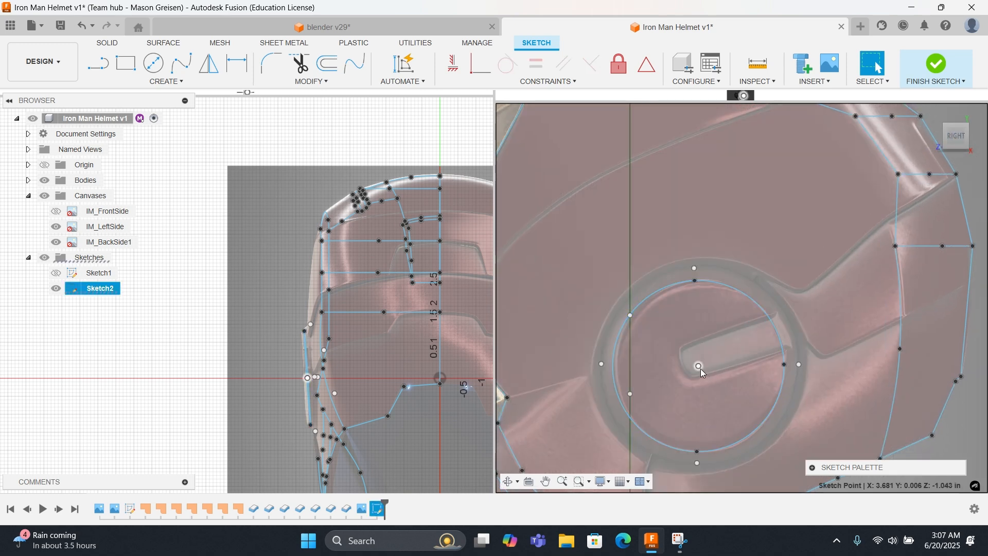
left_click(700, 368)
left_click(699, 366)
left_click(697, 378)
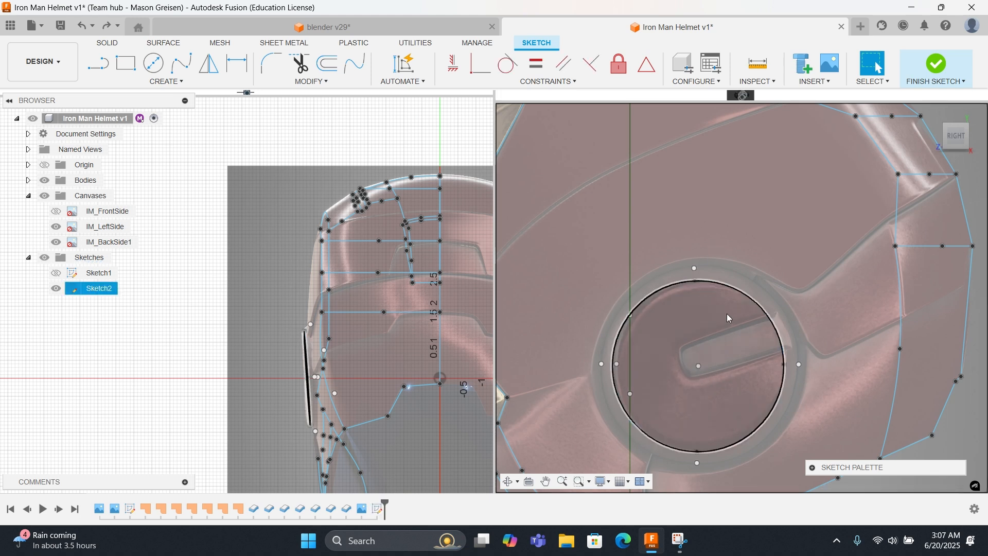
Step: Draw a second 3-point circle through the upper, lower and rear outer guide points around the ear disc
left_click(717, 227)
right_click(717, 227)
left_click(166, 81)
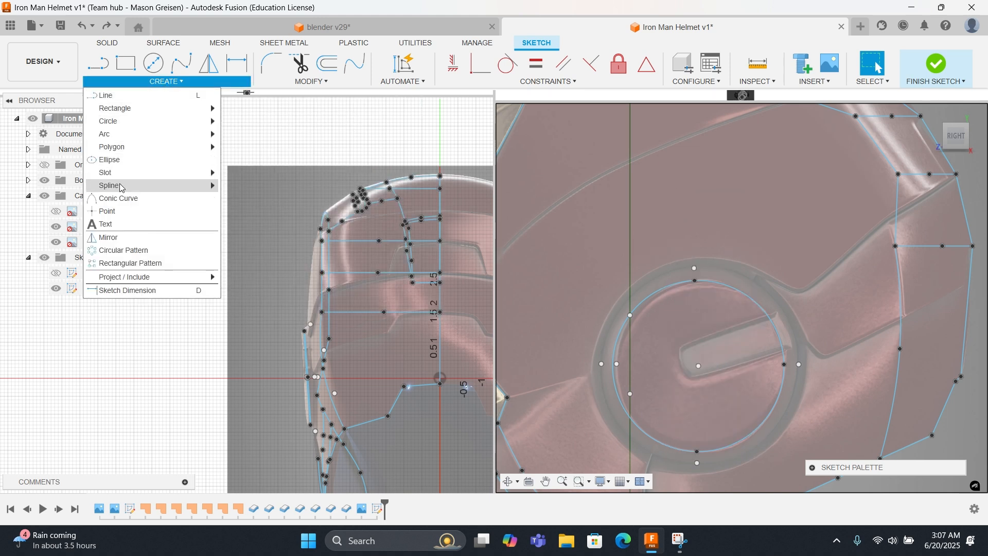
mouse_move(121, 128)
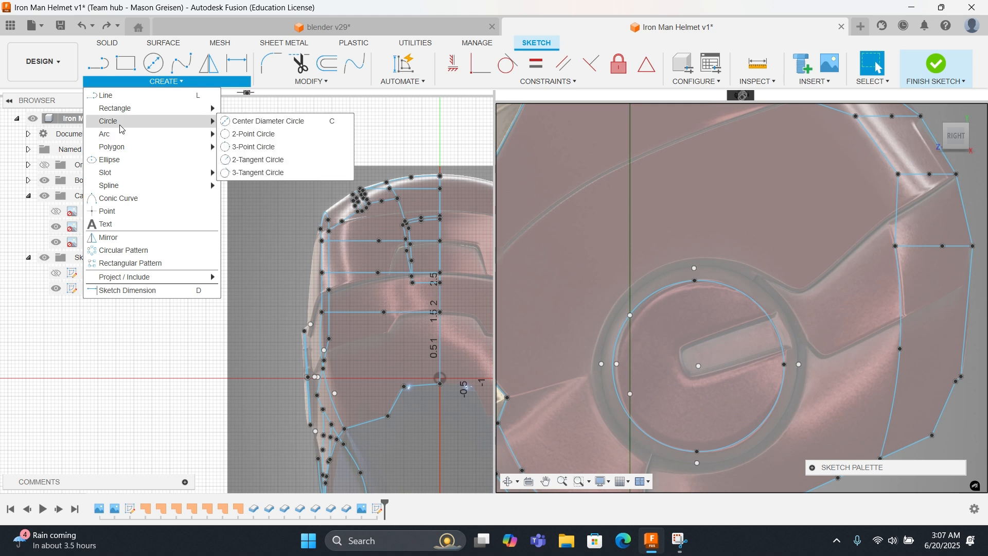
left_click(242, 147)
left_click(694, 269)
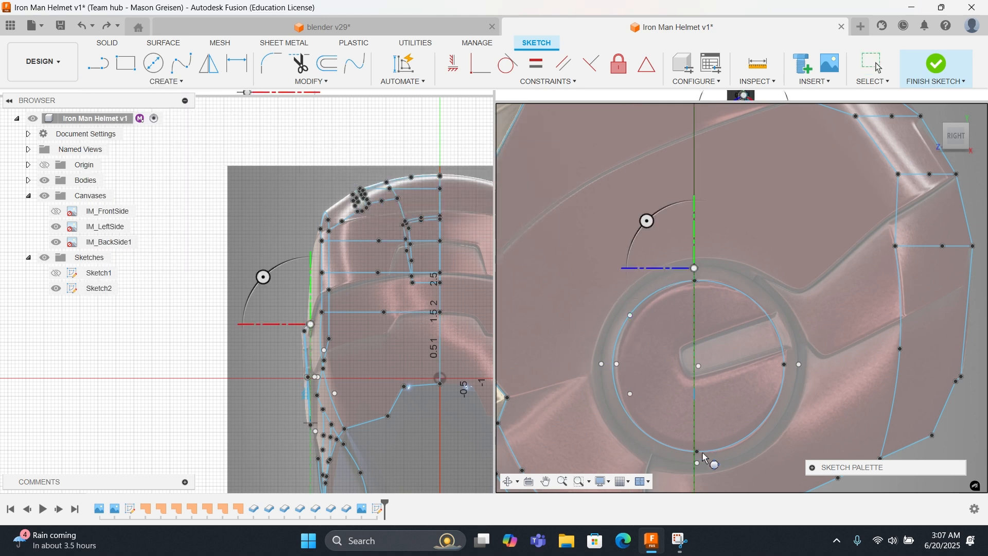
left_click(698, 463)
left_click(799, 366)
right_click(802, 366)
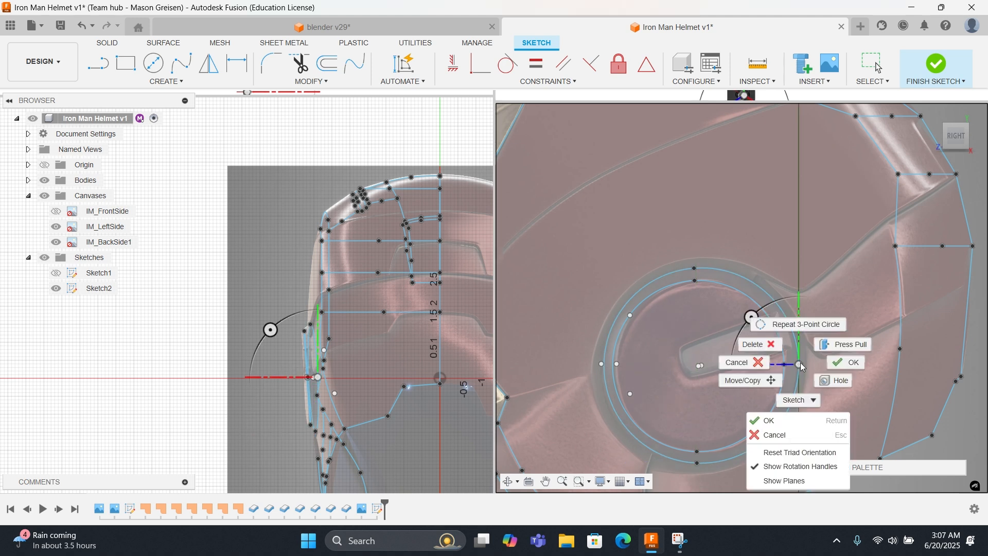
key("Escape")
Step: Connect the upper points of the outer and inner ear circles with a short fit point spline
right_click(718, 229)
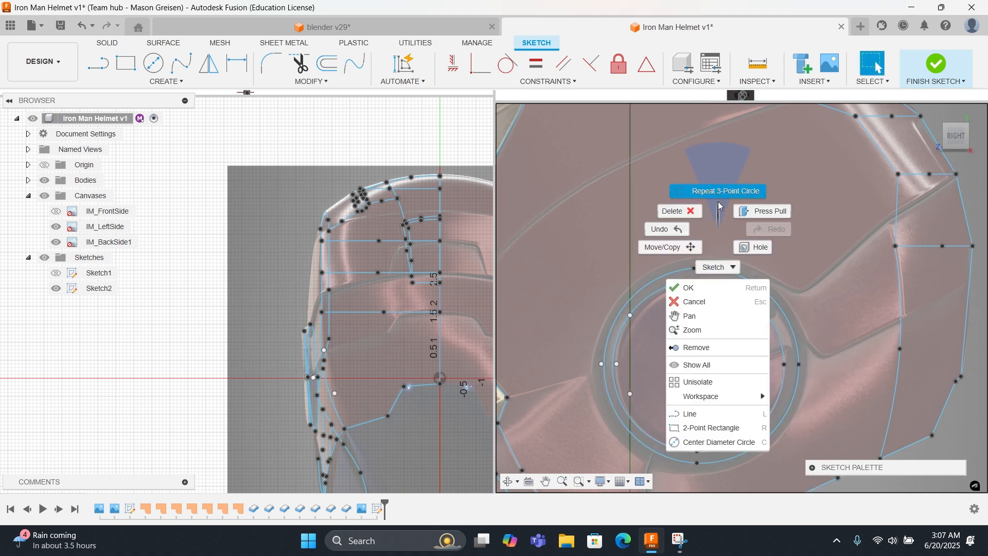
left_click(712, 215)
left_click(190, 72)
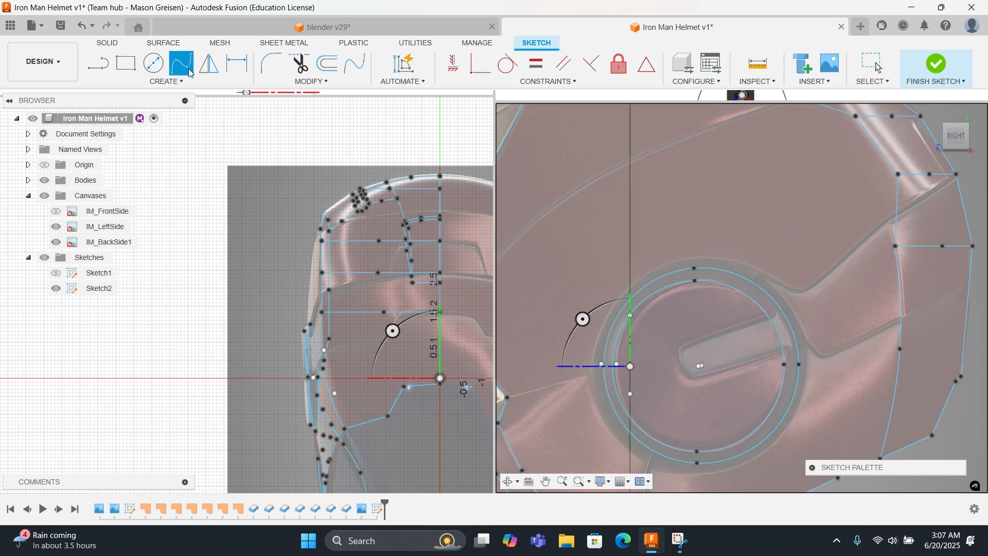
left_click(691, 268)
left_click(695, 280)
right_click(700, 281)
left_click(695, 244)
left_click(784, 364)
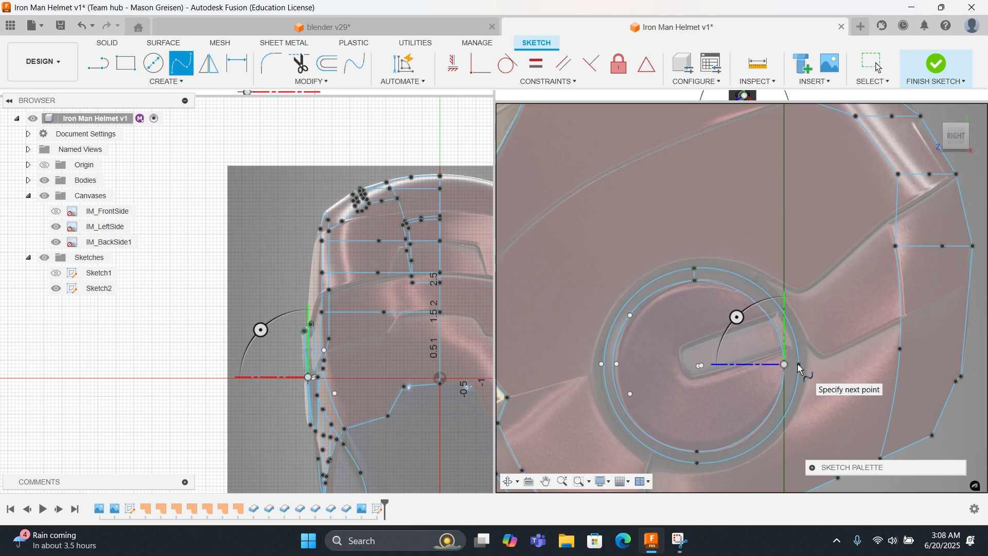
scroll(792, 365, "up", 4)
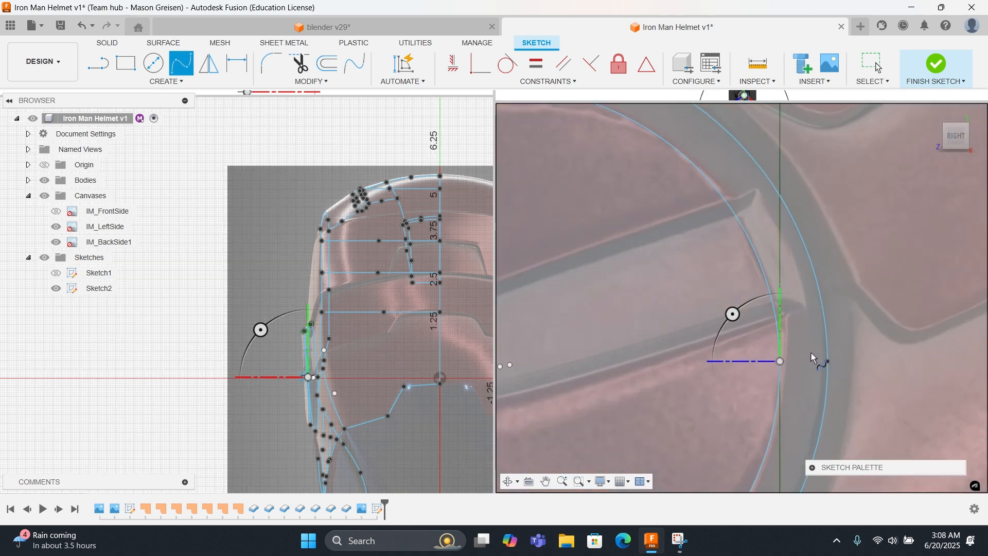
right_click(819, 354)
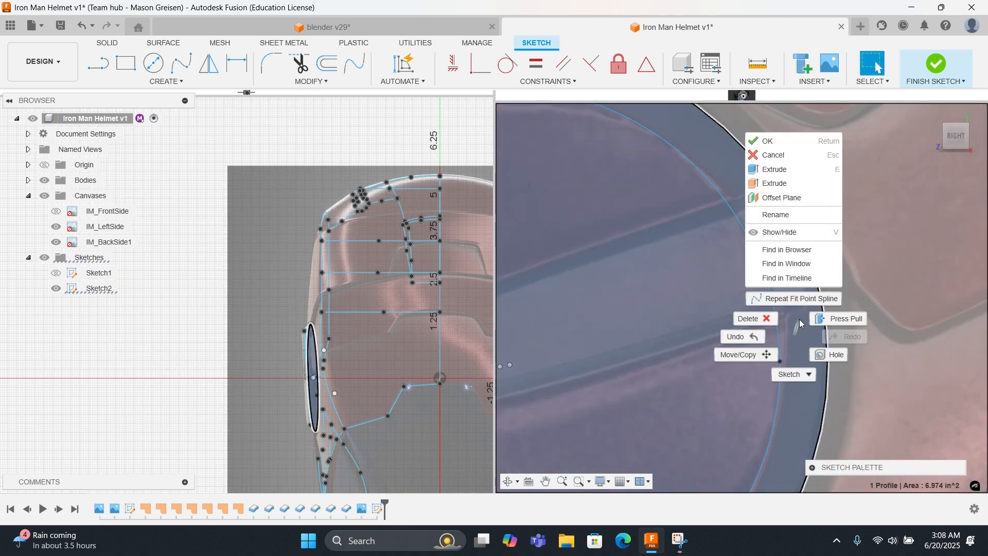
left_click(797, 310)
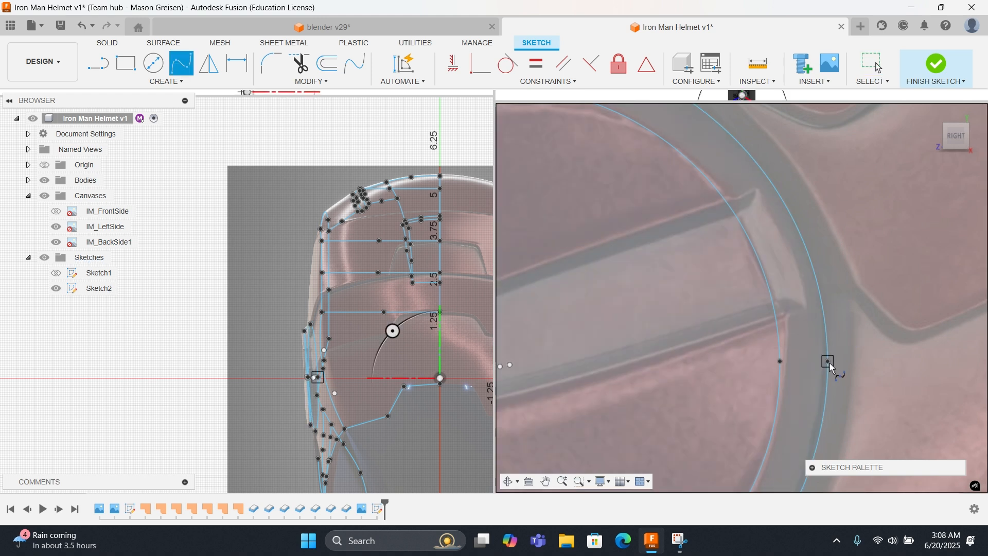
left_click(829, 362)
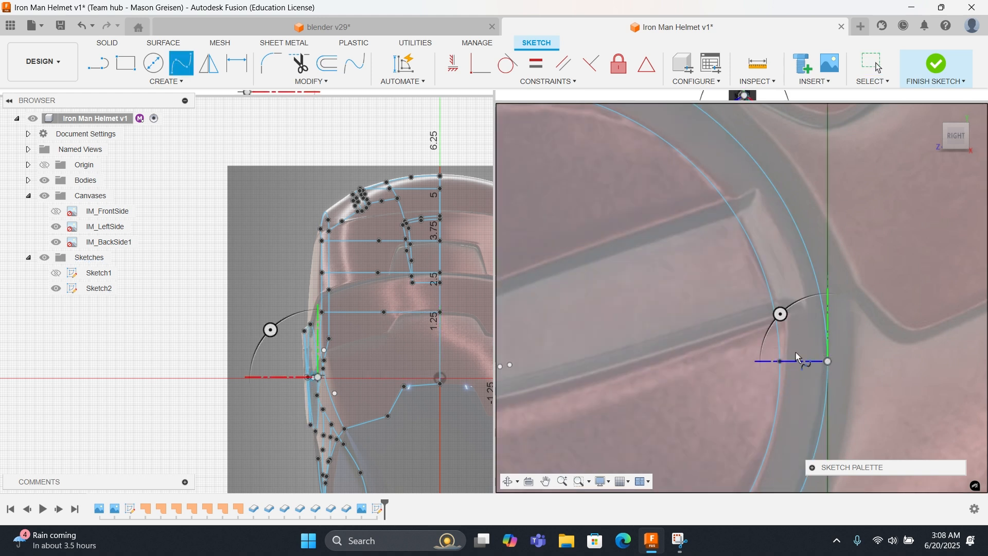
key("Escape")
left_click(825, 332)
left_click(856, 323)
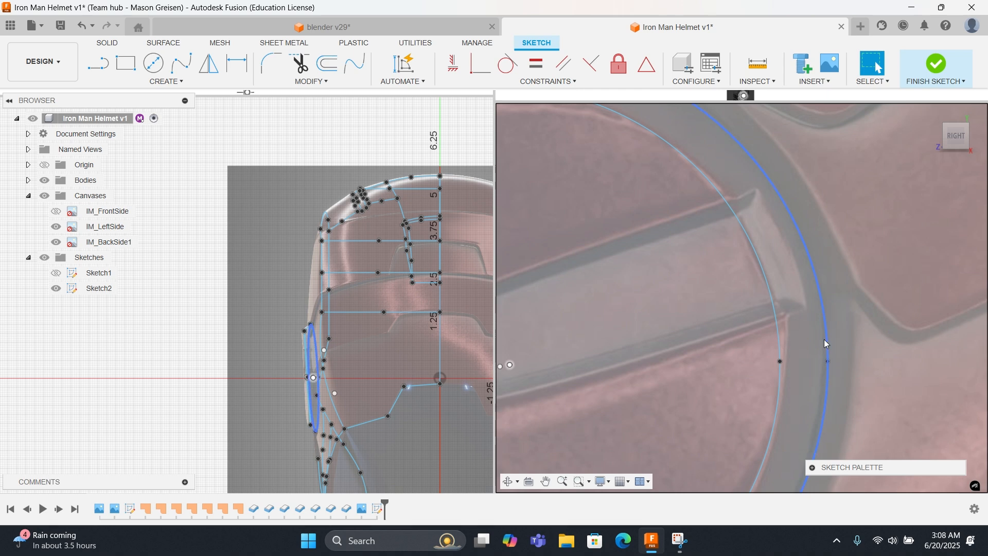
left_click(312, 344)
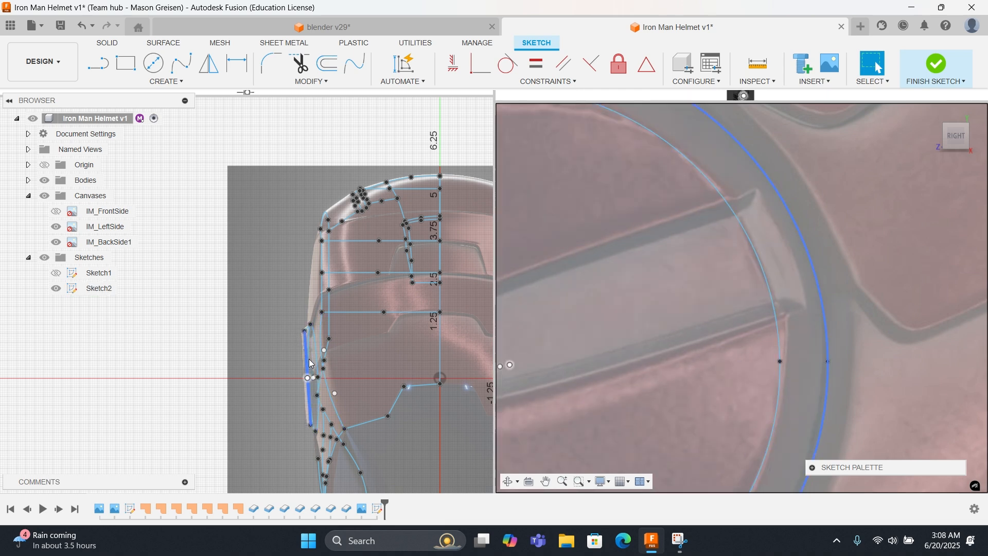
Step: Connect the rear points of the inner and outer ear circles with a short fit point spline
scroll(650, 256, "down", 5)
scroll(648, 272, "down", 3)
mouse_move(742, 276)
middle_mouse_down("shift")
mouse_move(653, 302)
mouse_move(655, 292)
mouse_move(756, 274)
middle_mouse_up("shift")
scroll(597, 281, "up", 6)
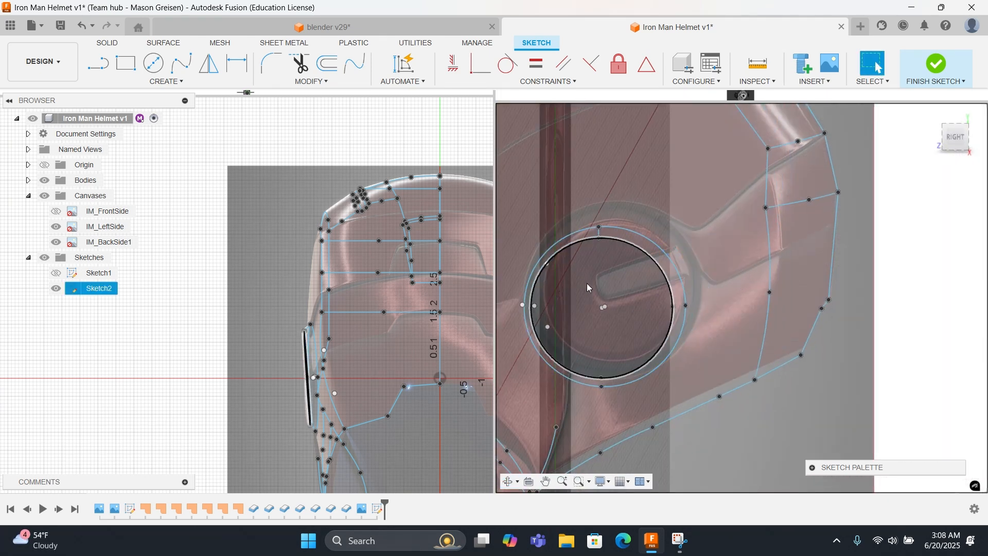
middle_click_drag(559, 301, 636, 283)
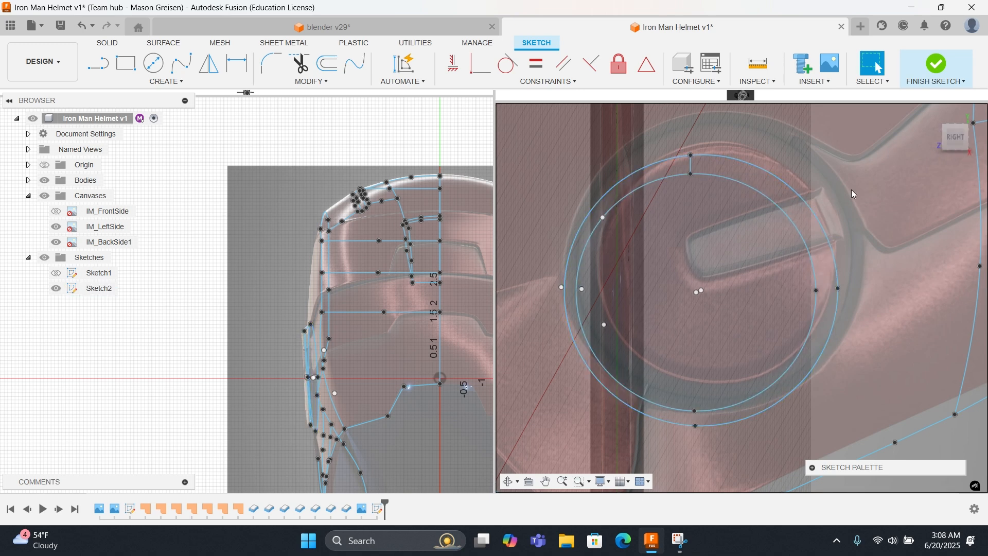
right_click(786, 237)
left_click(783, 201)
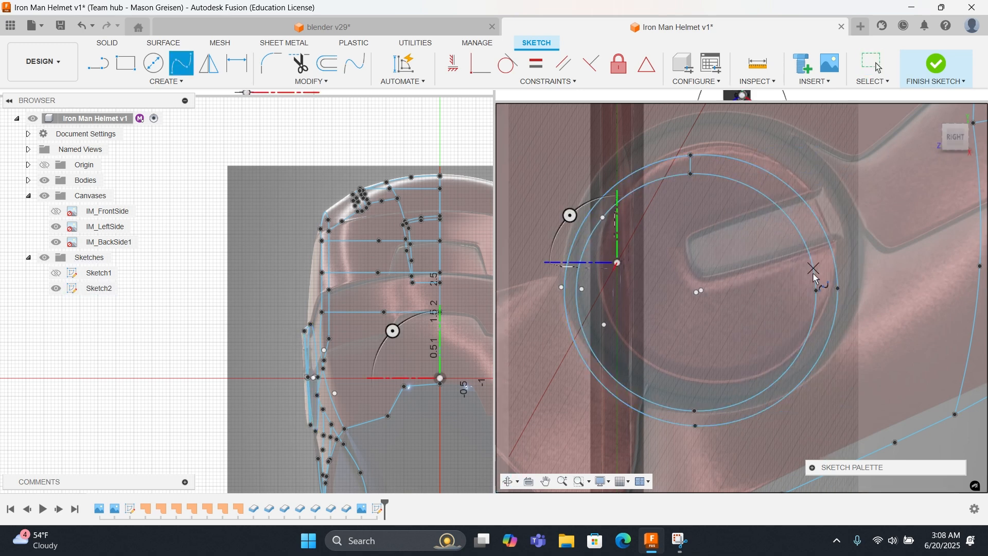
left_click(817, 290)
left_click(837, 289)
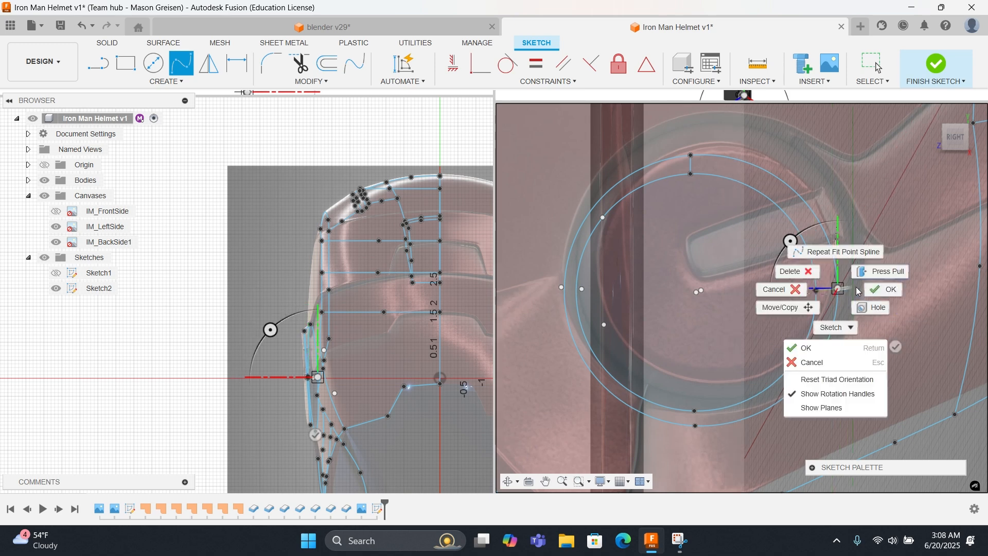
key("Return")
Step: Connect the lower points of the inner and outer ear circles with a short fit point spline
right_click(708, 352)
left_click(708, 316)
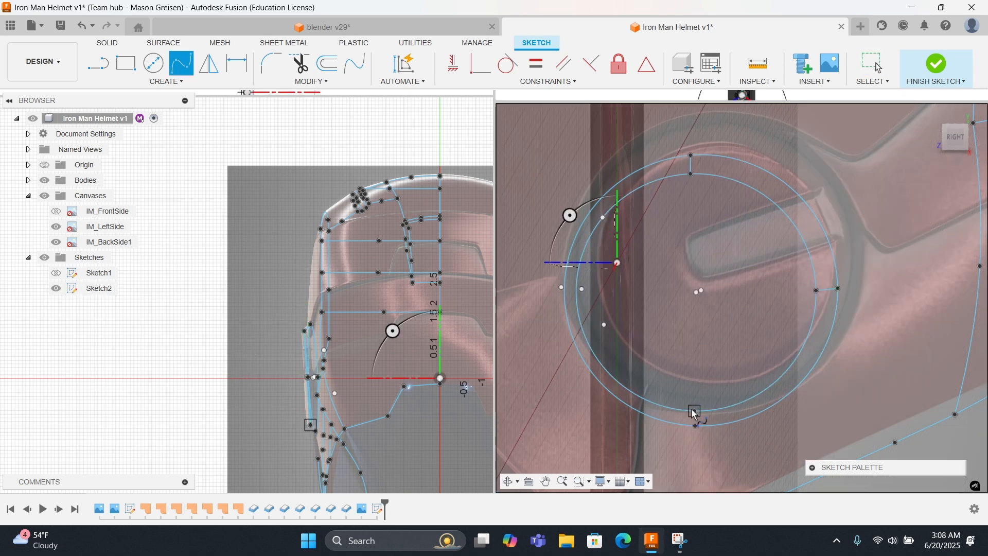
key("q")
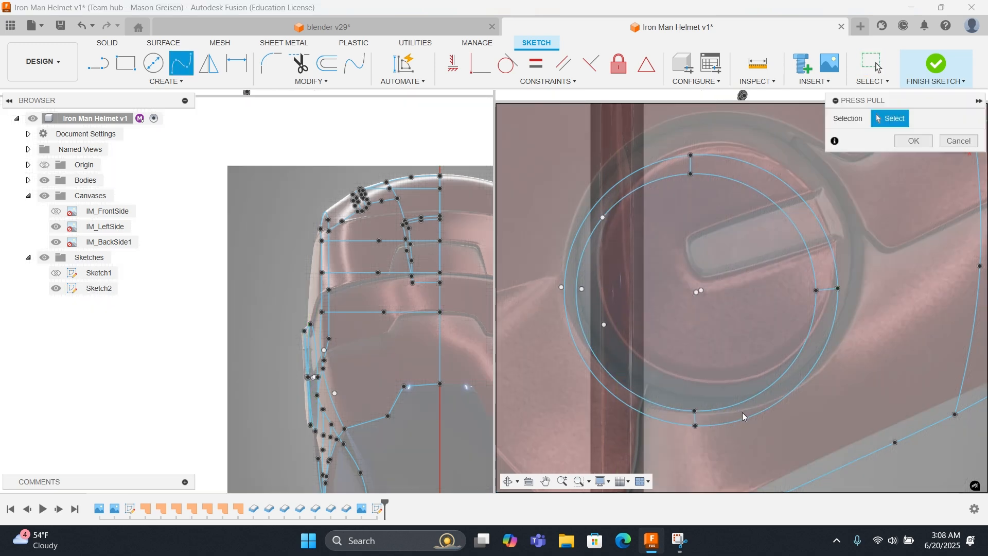
left_click(952, 144)
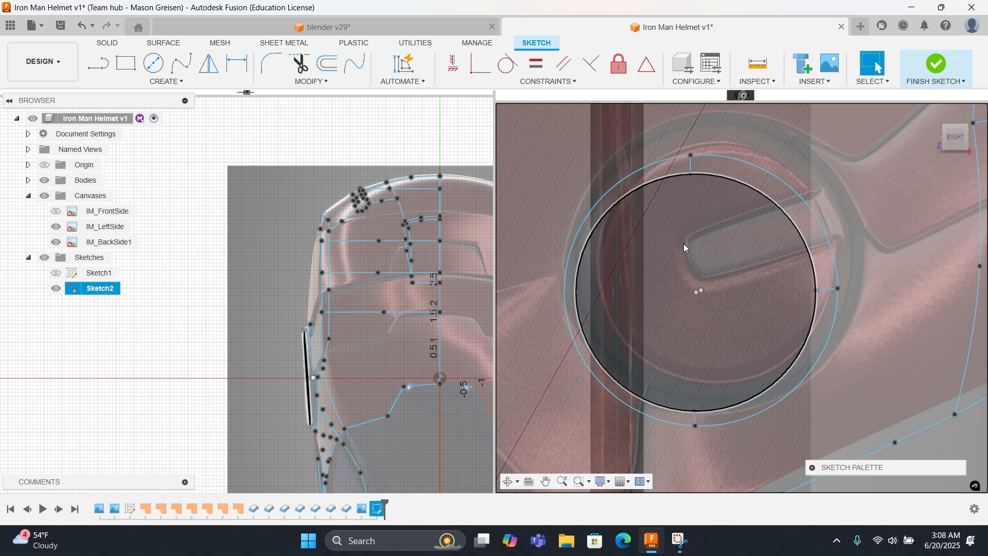
Step: Delete the stray sketch point lying on the canvas plane near the ear disc
left_click(334, 393)
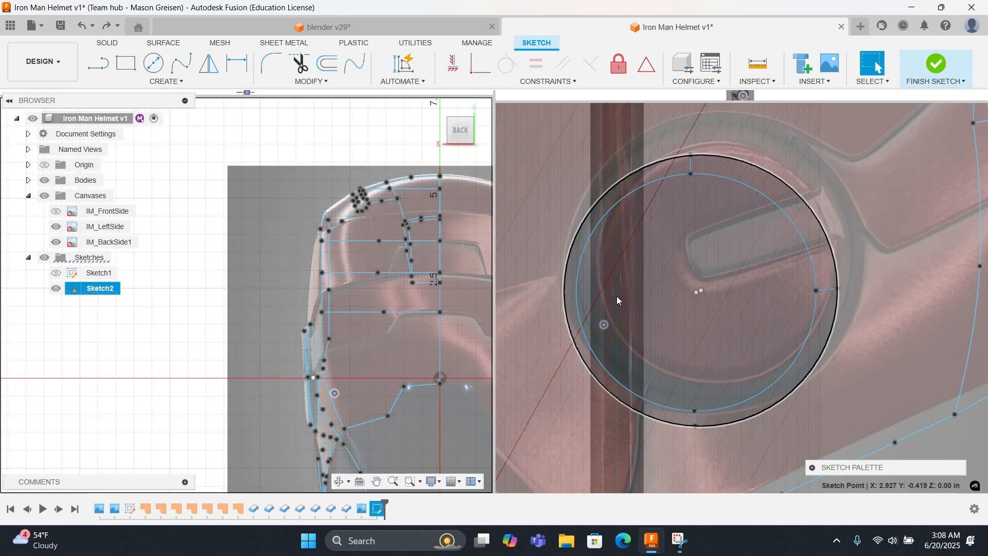
scroll(790, 235, "down", 2)
left_click(932, 114)
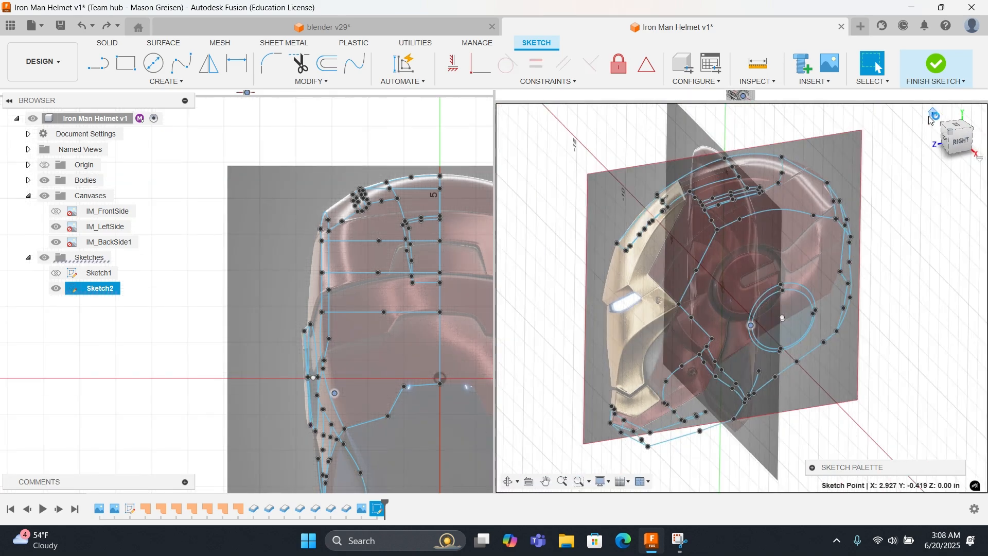
middle_click_drag(825, 236, 690, 236, "shift")
left_click(689, 236)
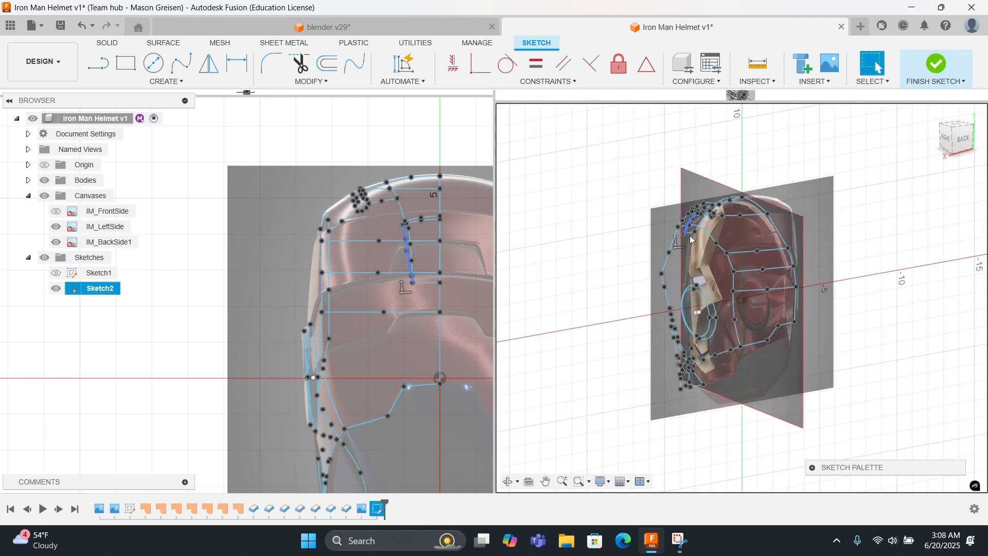
Step: Draw a fit point spline from the outer ear circle's upper point to the panel edge point above it
left_click(932, 114)
scroll(814, 276, "up", 5)
middle_click_drag(749, 216, 734, 218, "shift")
mouse_move(790, 289)
middle_mouse_down()
mouse_move(720, 247)
mouse_move(736, 232)
mouse_move(692, 211)
middle_mouse_up()
right_click(692, 211)
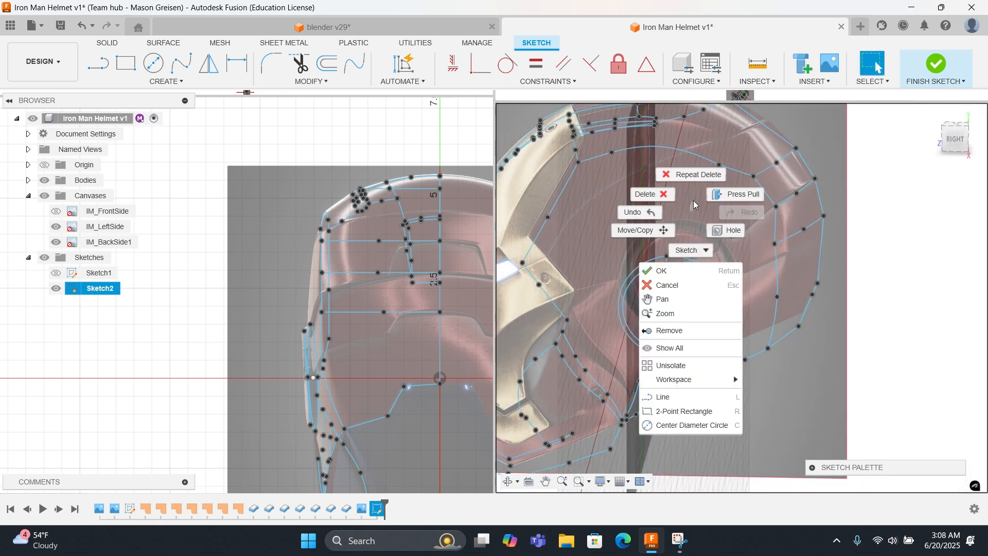
left_click(693, 197)
left_click(181, 62)
left_click(641, 274)
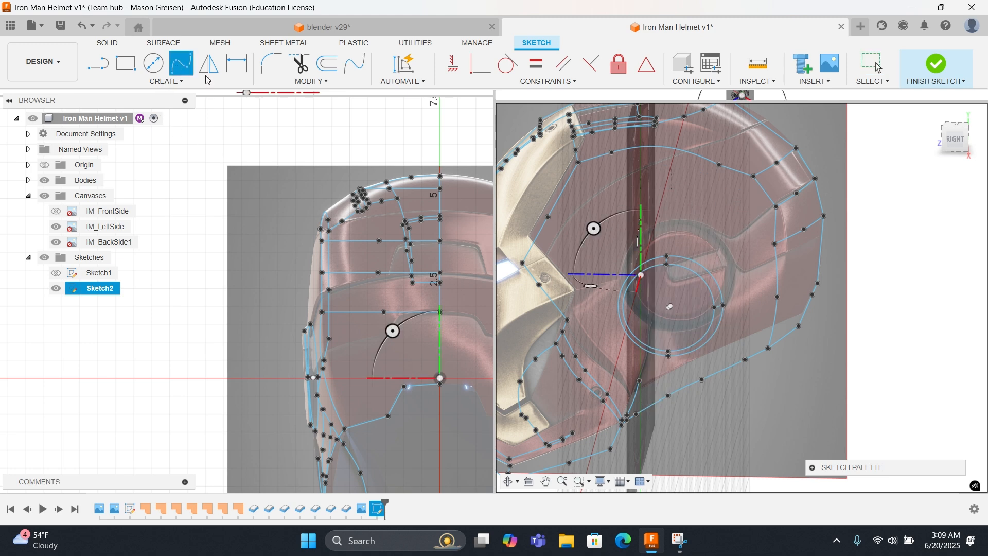
left_click(666, 255)
left_click(719, 165)
right_click(717, 187)
left_click(747, 190)
right_click(582, 260)
left_click(582, 222)
left_click(641, 274)
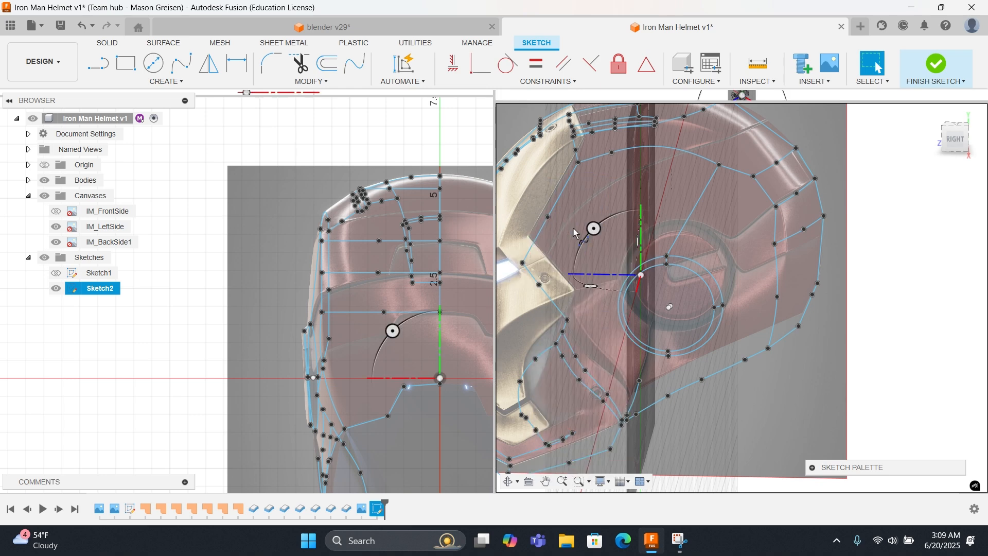
left_click(567, 320)
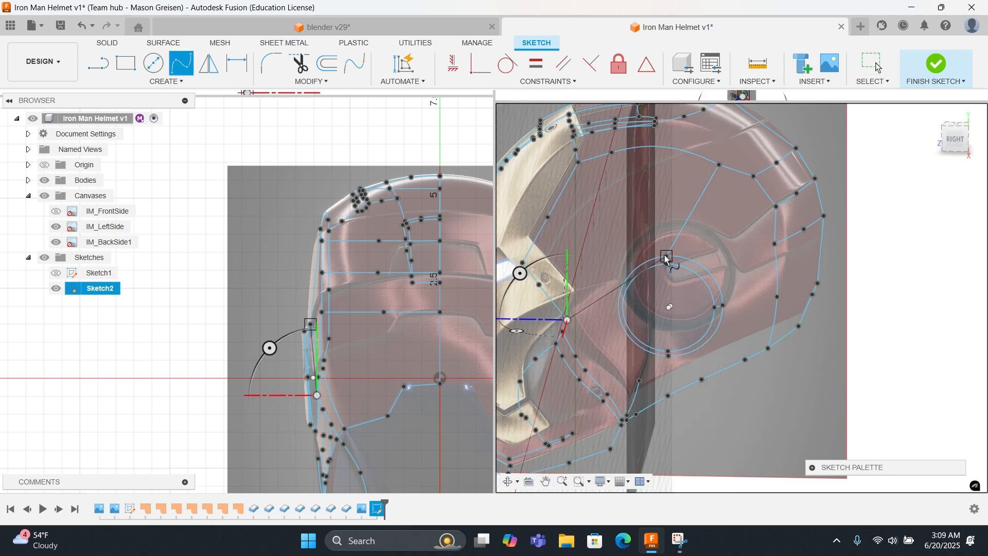
right_click(660, 360)
key("Return")
Step: Draw a fit point spline from the outer ear circle's lower point to the jaw edge point below it
right_click(661, 363)
left_click(664, 333)
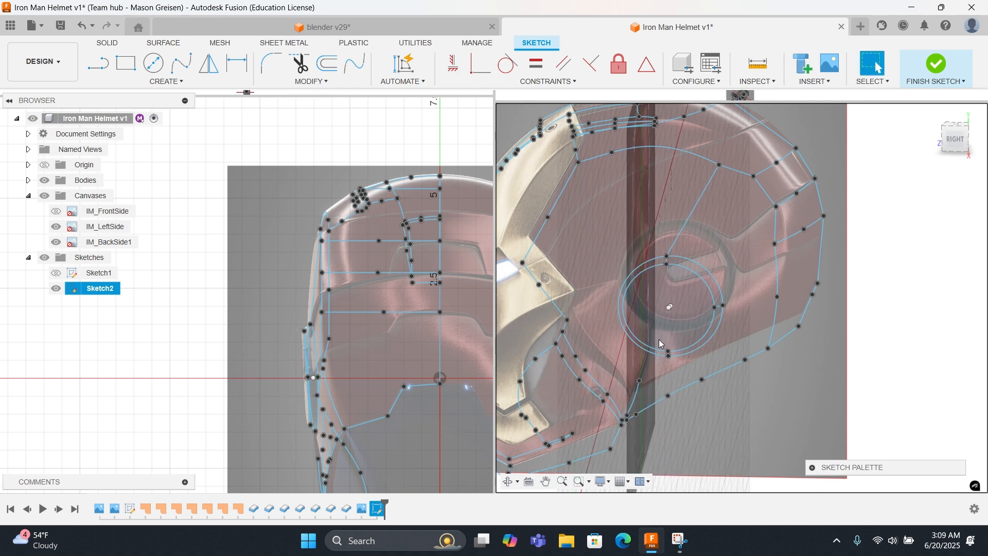
left_click(668, 356)
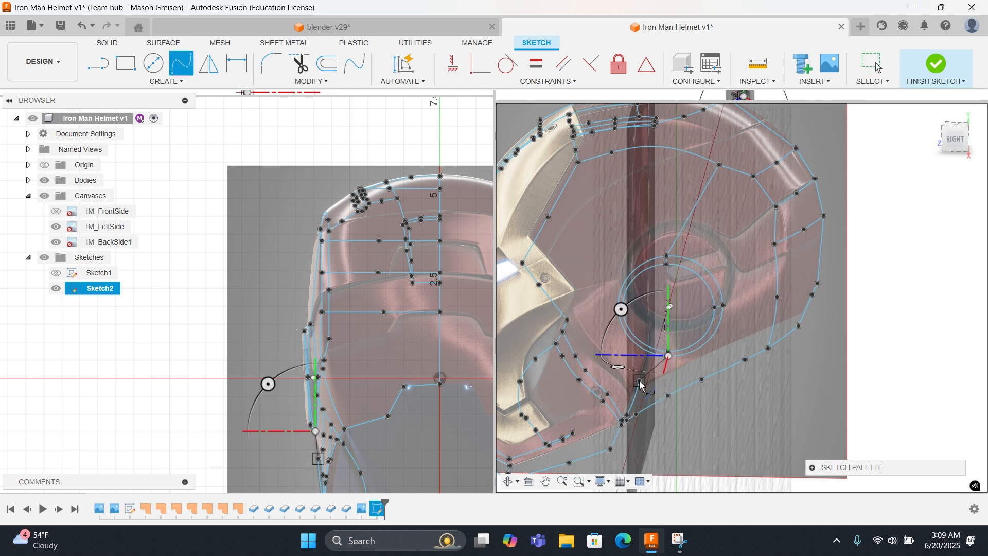
right_click(636, 387)
left_click(672, 378)
Step: Draw a fit point spline from the outer ear circle's rear point to the point on the rear panel edge
right_click(709, 355)
left_click(707, 332)
left_click(723, 307)
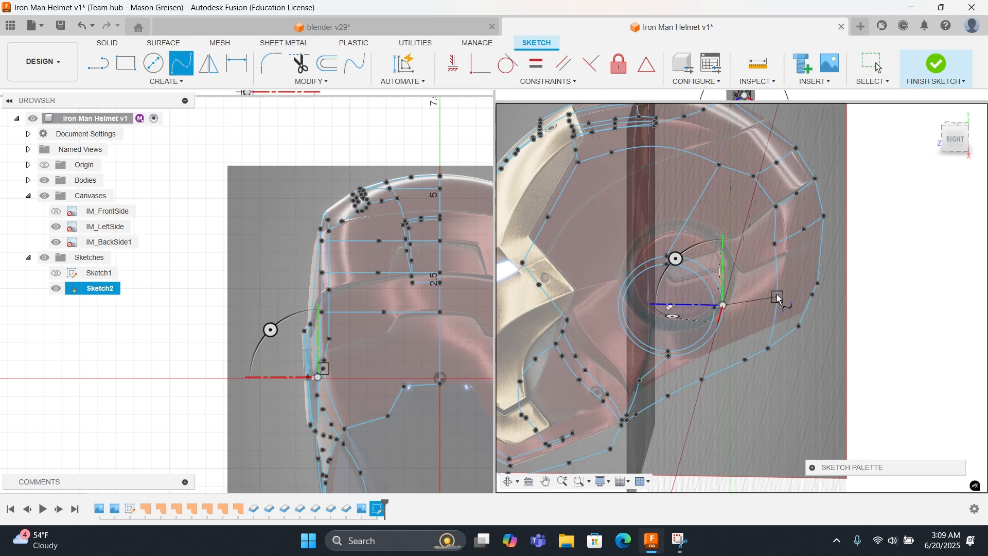
left_click(777, 297)
right_click(776, 300)
left_click(804, 295)
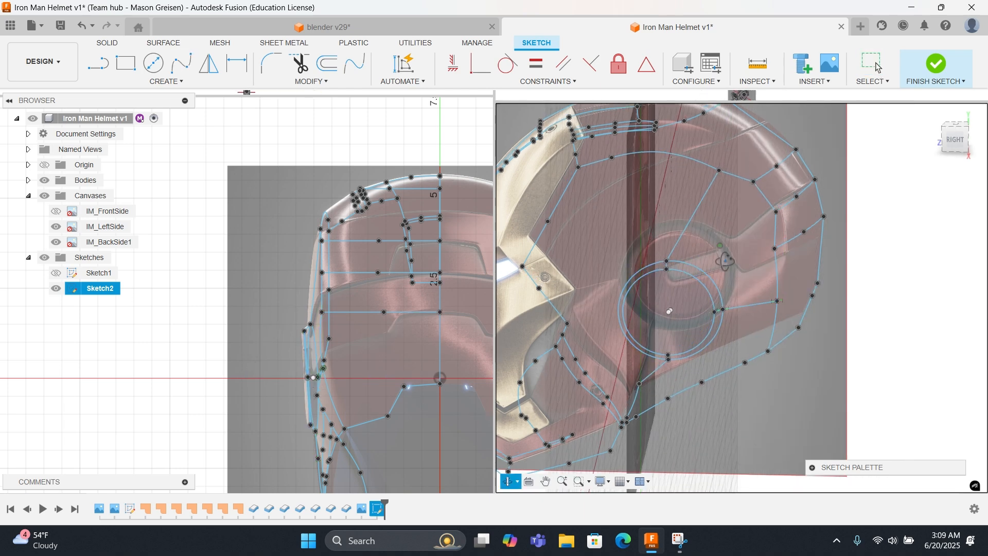
Step: Hide the IM_BackSide1 and IM_LeftSide canvases while keeping Sketch2 shown
middle_click_drag(721, 252, 754, 288, "shift")
left_click(933, 113)
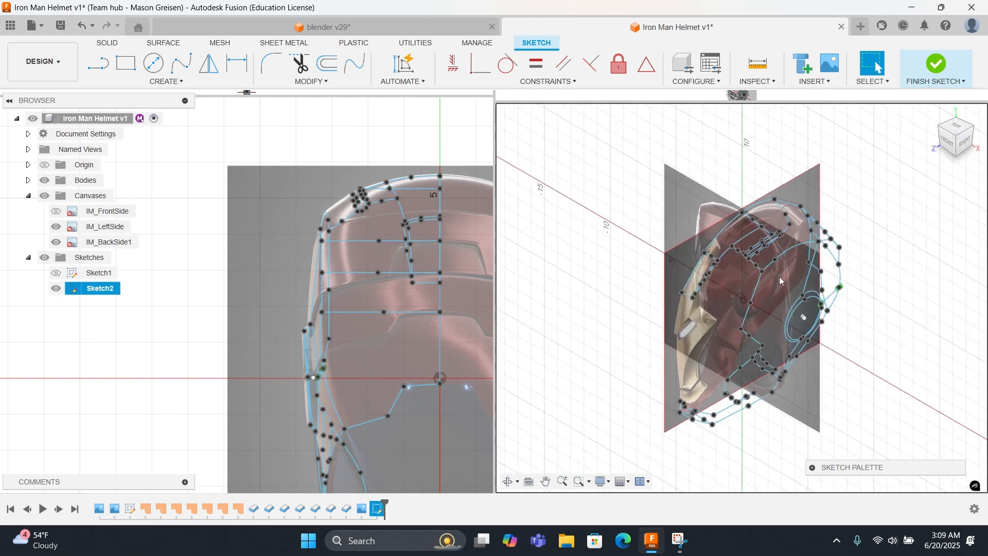
left_click(56, 289)
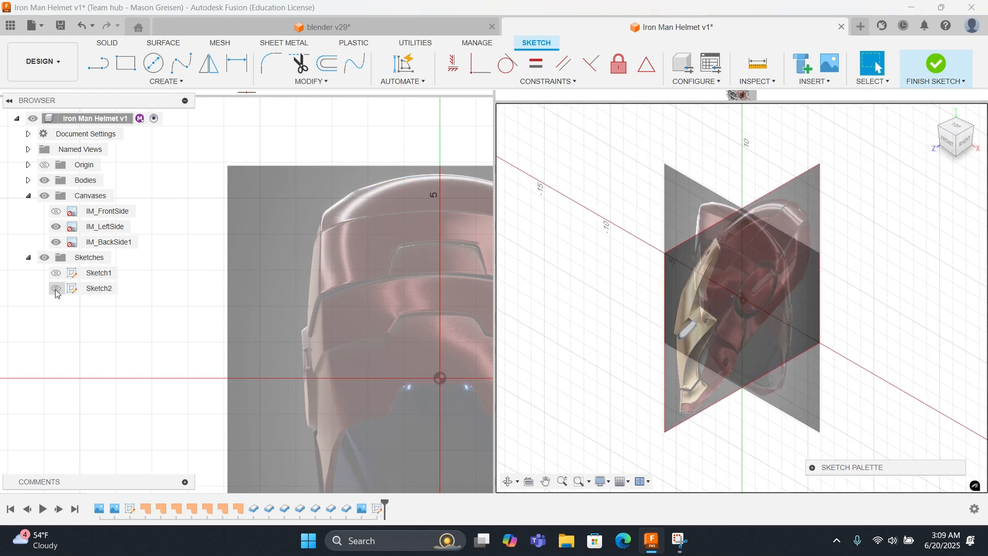
left_click(55, 289)
left_click(55, 242)
left_click(56, 227)
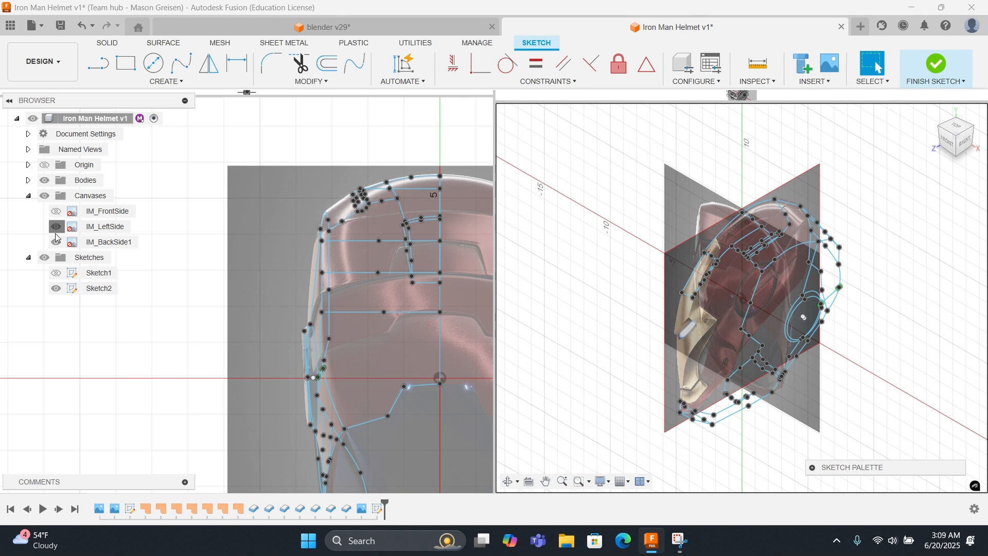
Step: Inspect the 3D wireframe of the helmet from several angles to check the traced panel edges
mouse_move(768, 361)
middle_mouse_down("shift")
mouse_move(755, 346)
mouse_move(746, 294)
mouse_move(650, 347)
mouse_move(657, 340)
middle_mouse_up("shift")
scroll(747, 325, "up", 3)
left_click(747, 325)
scroll(746, 326, "up", 3)
middle_click_drag(669, 282, 756, 280, "shift")
scroll(786, 263, "down", 5)
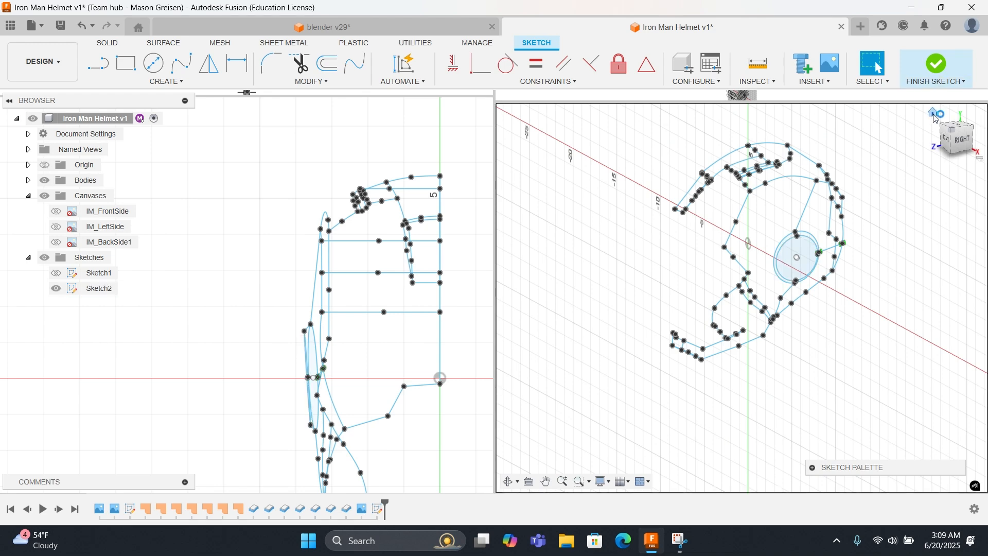
left_click(934, 116)
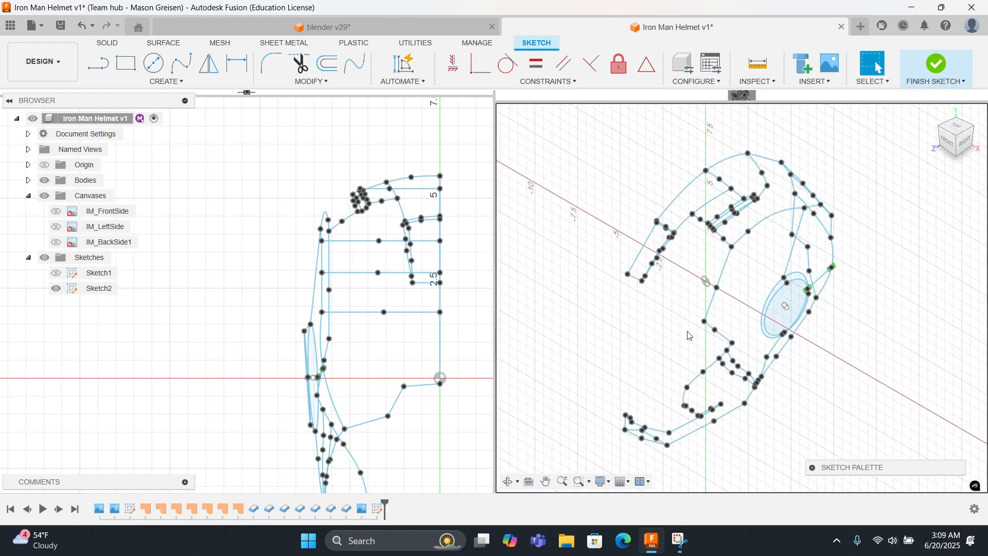
Step: Switch back to a single viewport and finish the 3D sketch
left_click(643, 481)
left_click(643, 452)
scroll(605, 276, "up", 2)
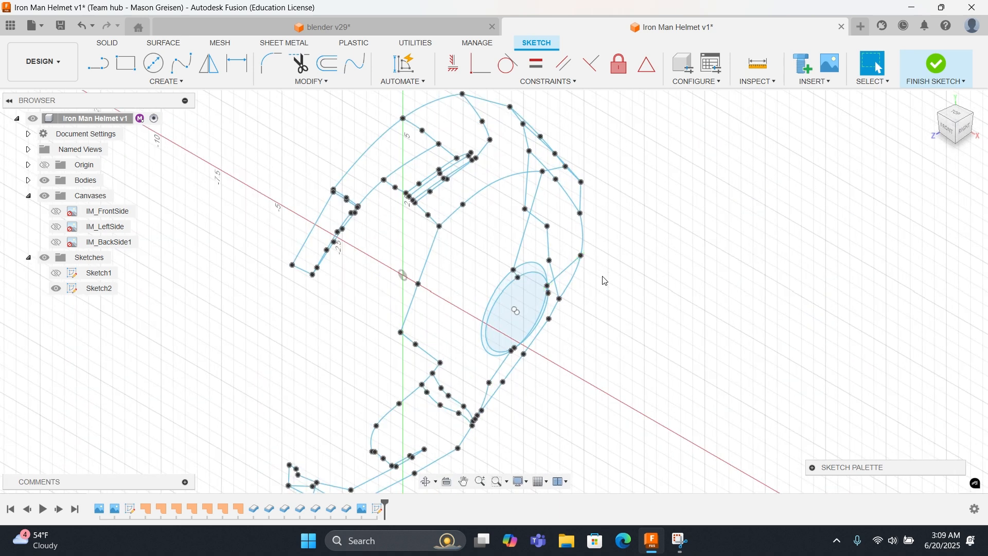
mouse_move(605, 281)
middle_mouse_down("shift")
mouse_move(573, 260)
mouse_move(525, 256)
mouse_move(522, 266)
mouse_move(519, 212)
middle_mouse_up("shift")
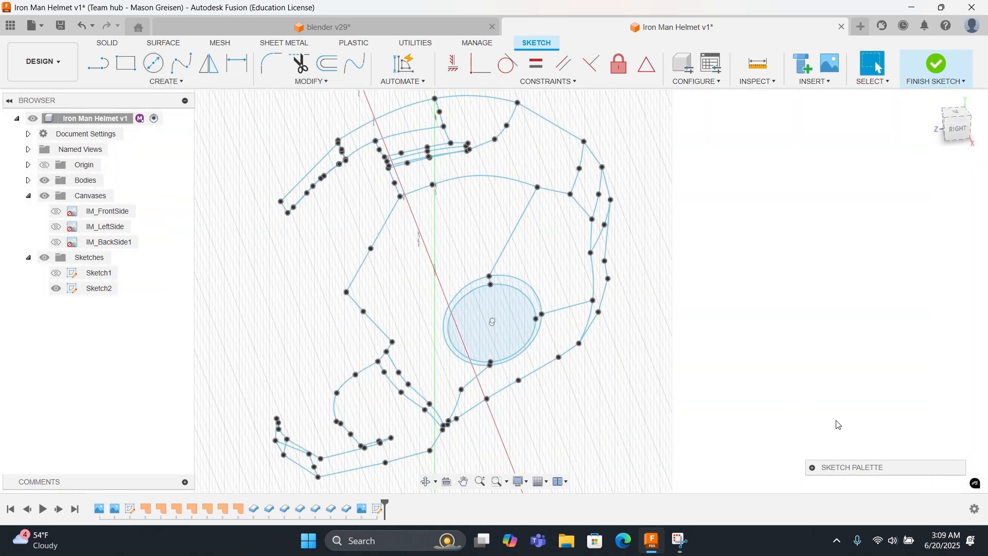
left_click(812, 467)
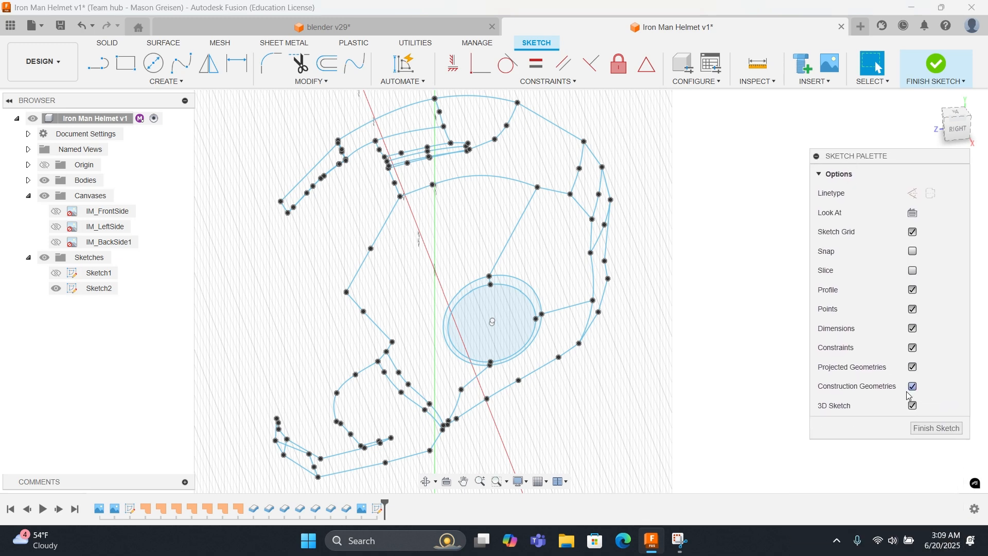
left_click(916, 428)
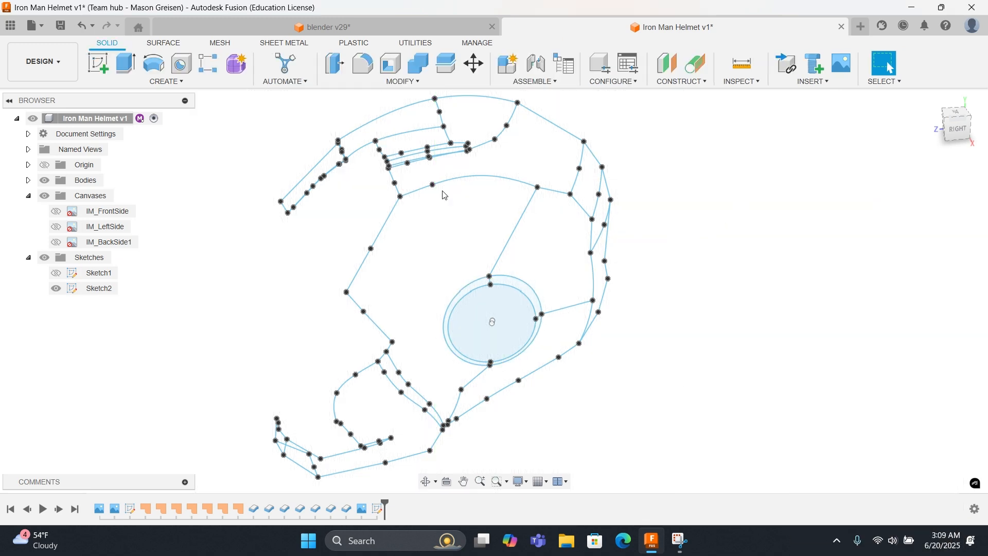
Step: Patch the notched front chin panel from its six boundary curves as a new body, and turn off chaining
left_click(163, 43)
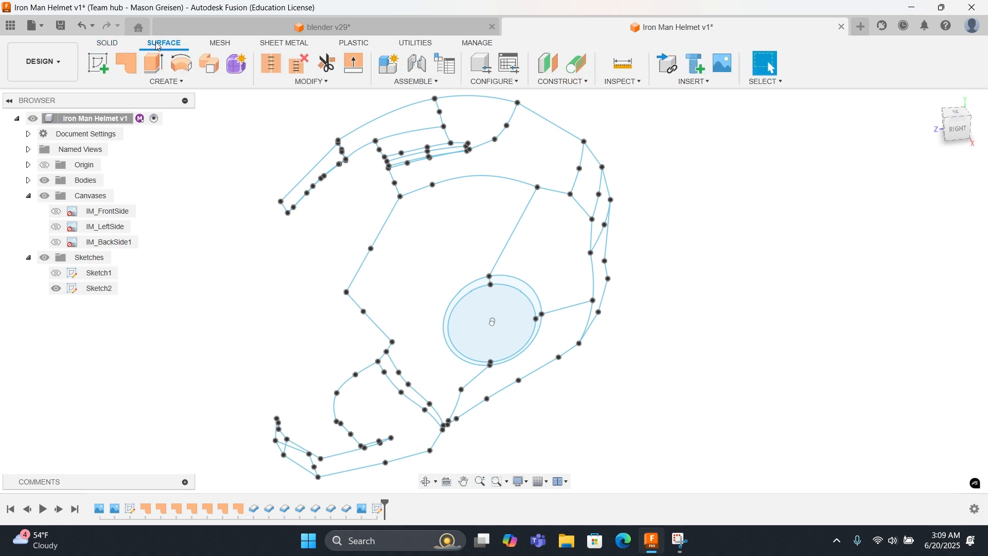
left_click(126, 66)
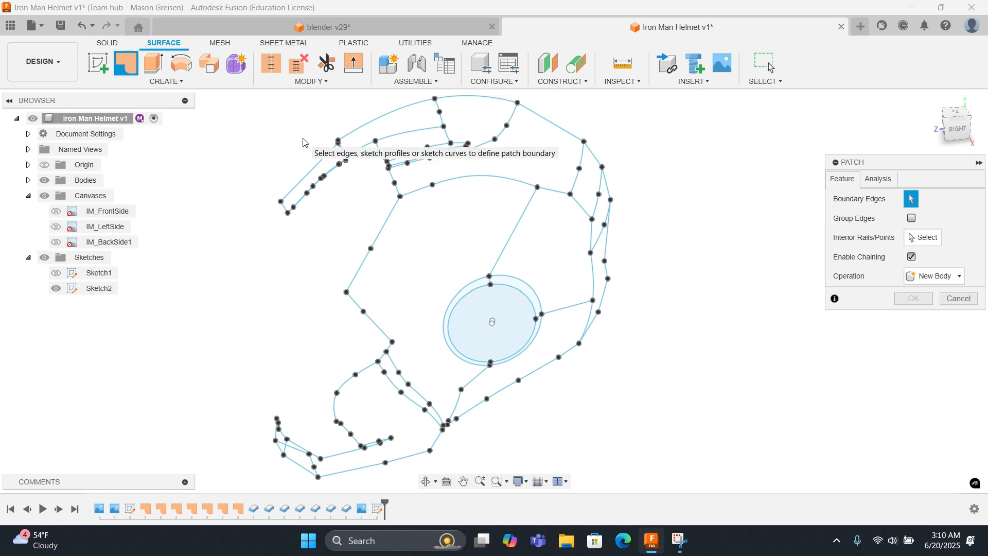
left_click(959, 276)
left_click(940, 292)
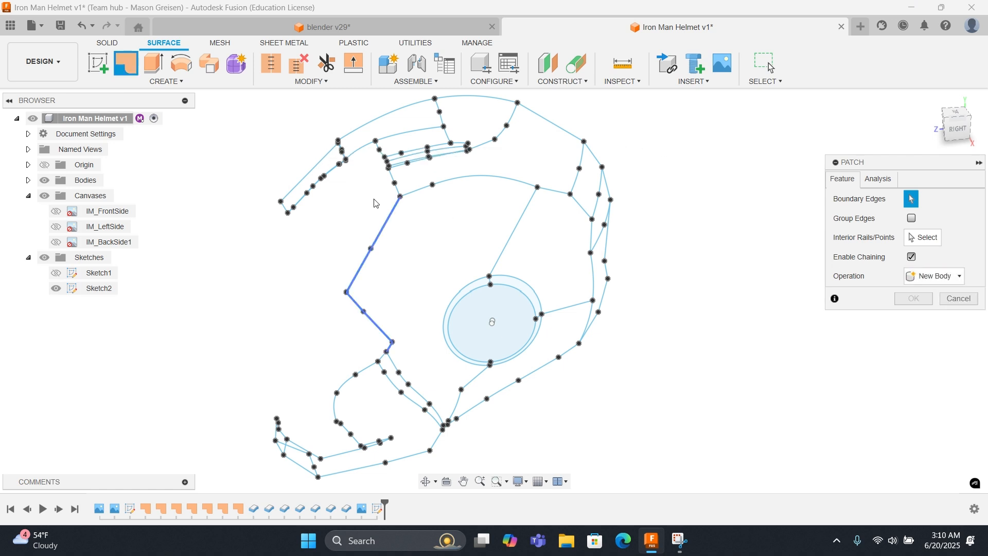
mouse_move(342, 233)
middle_mouse_down("shift")
mouse_move(481, 220)
mouse_move(393, 209)
middle_mouse_up("shift")
mouse_move(377, 372)
middle_mouse_down()
mouse_move(377, 337)
mouse_move(534, 168)
mouse_move(558, 194)
mouse_move(451, 267)
mouse_move(459, 261)
middle_mouse_up()
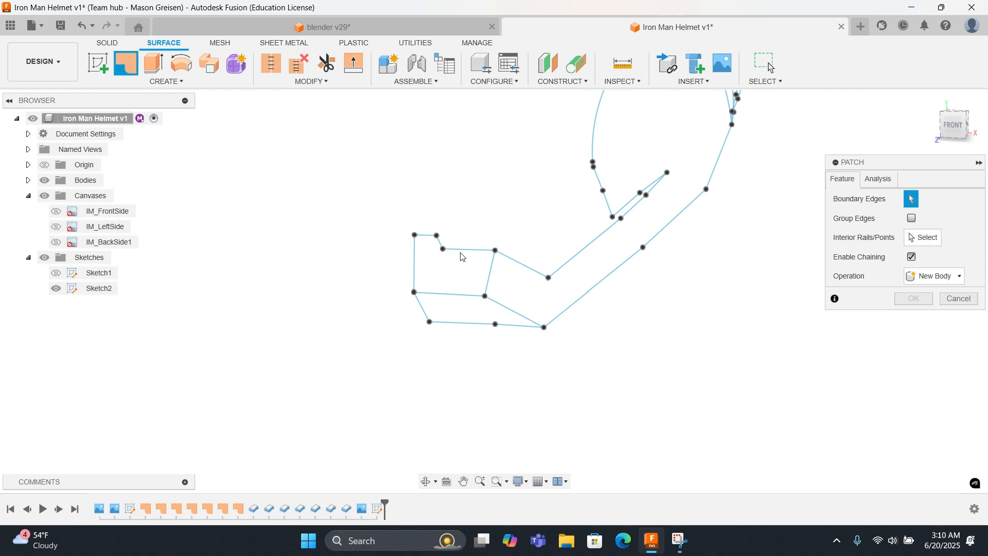
left_click(463, 253)
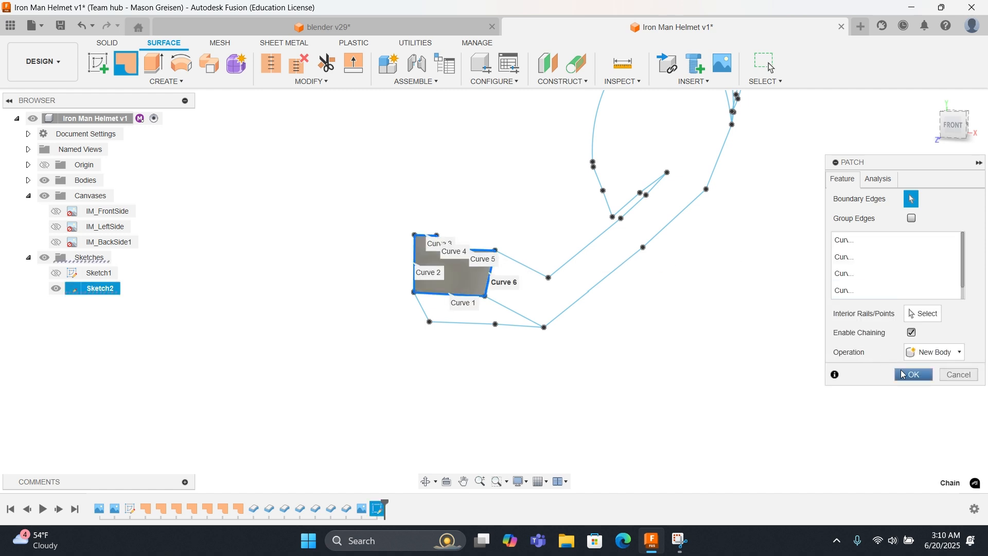
left_click(911, 332)
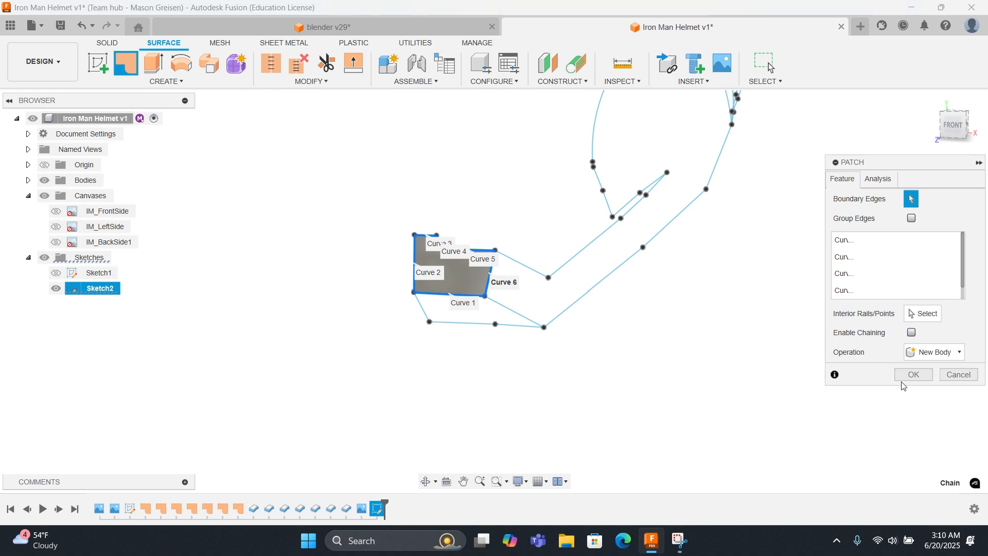
left_click(913, 374)
Step: Show Sketch2 again around the new chin patch
scroll(439, 342, "up", 5)
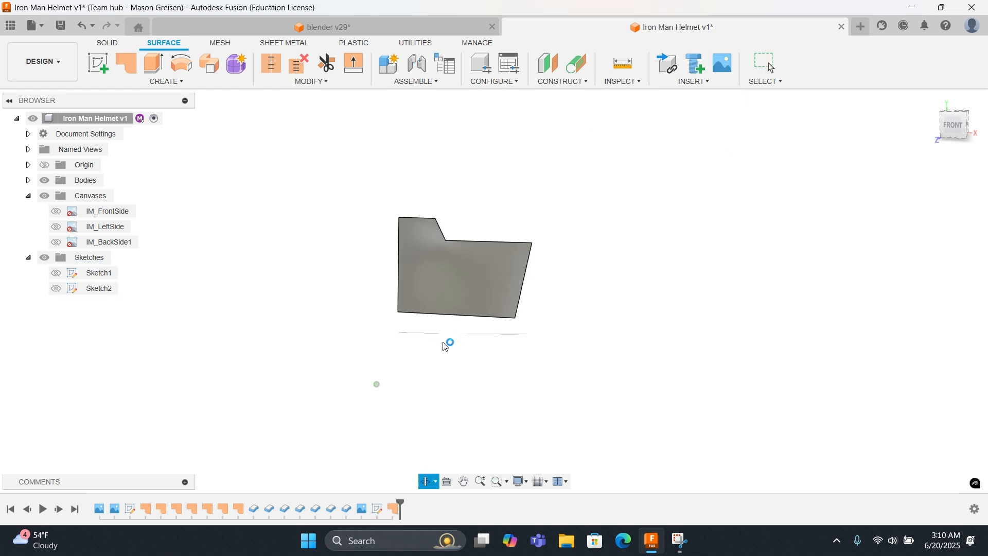
scroll(446, 341, "down", 3)
scroll(475, 330, "down", 3)
middle_click_drag(475, 331, 500, 375, "shift")
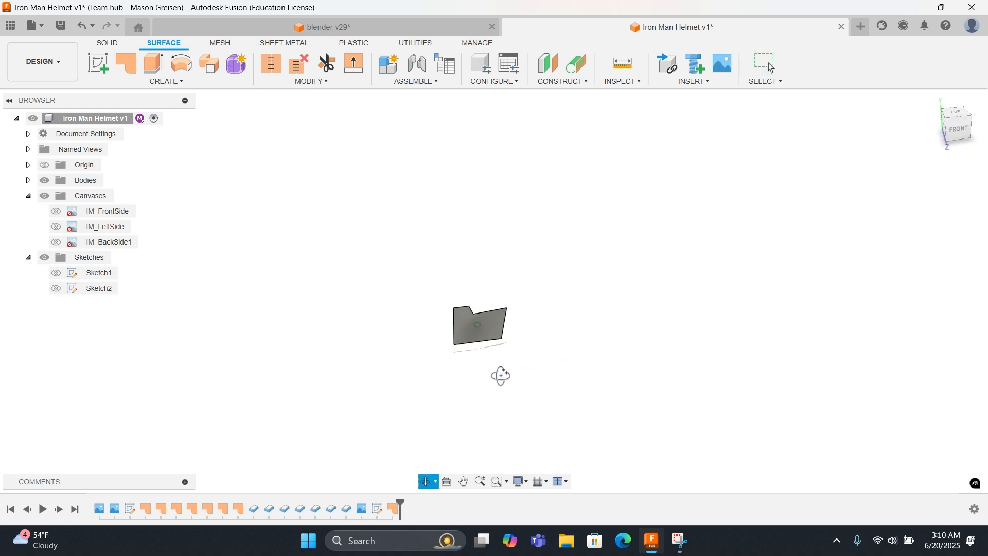
left_click(56, 288)
middle_click_drag(590, 293, 446, 178, "shift")
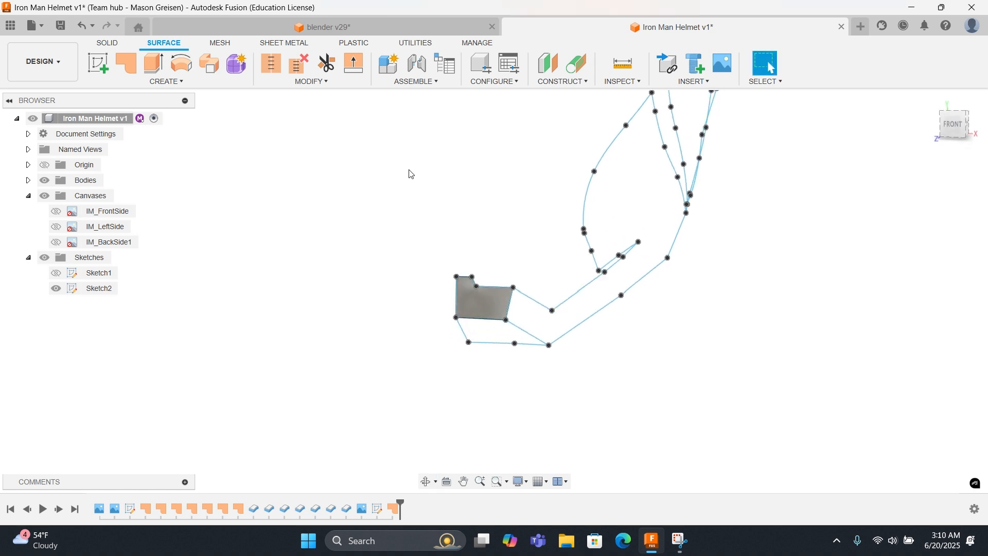
Step: Patch the lower chin panel beneath the front chin patch from its five boundary curves as a new body
left_click(137, 72)
left_click(482, 319)
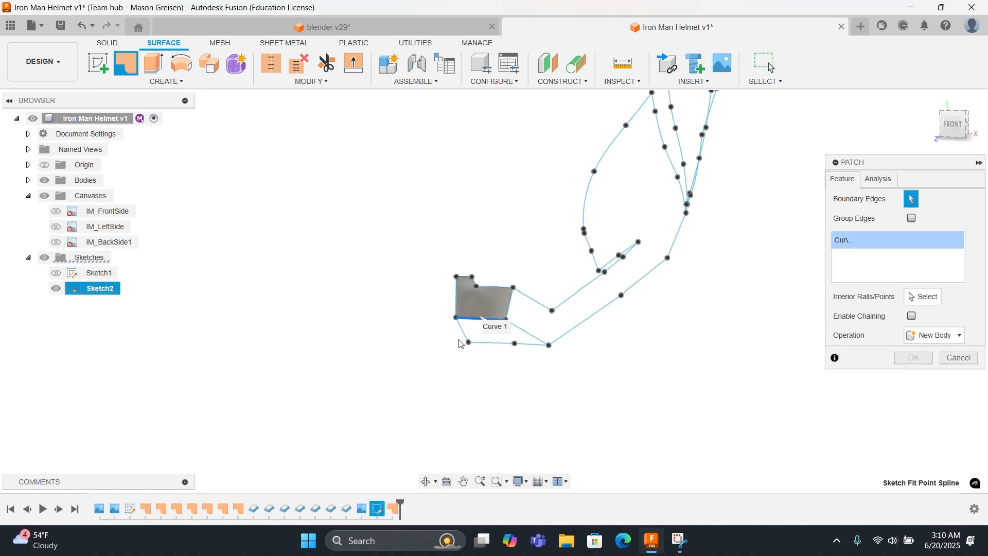
left_click(459, 326)
left_click(499, 343)
left_click(529, 344)
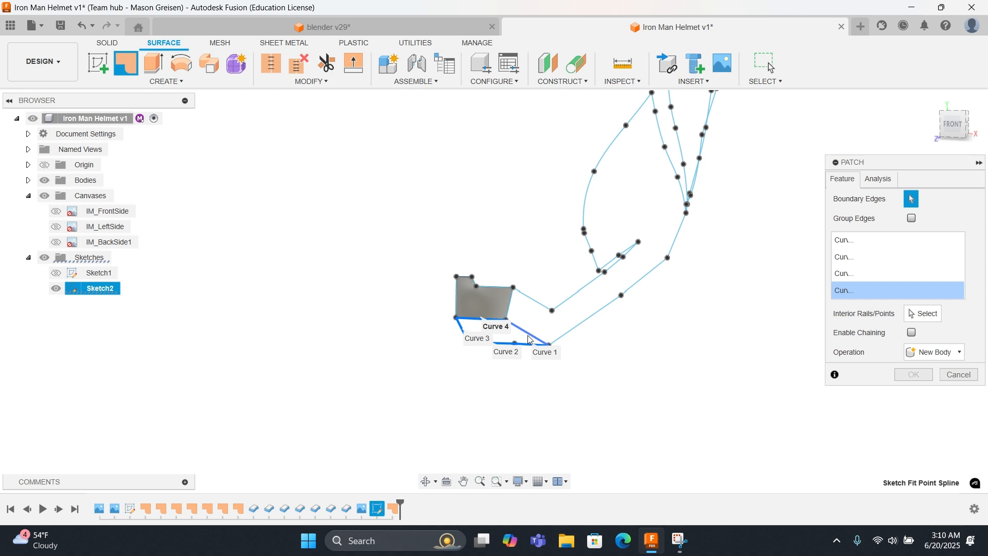
left_click(529, 334)
left_click(926, 374)
middle_click_drag(656, 355, 625, 371)
right_click(626, 371)
left_click(628, 341)
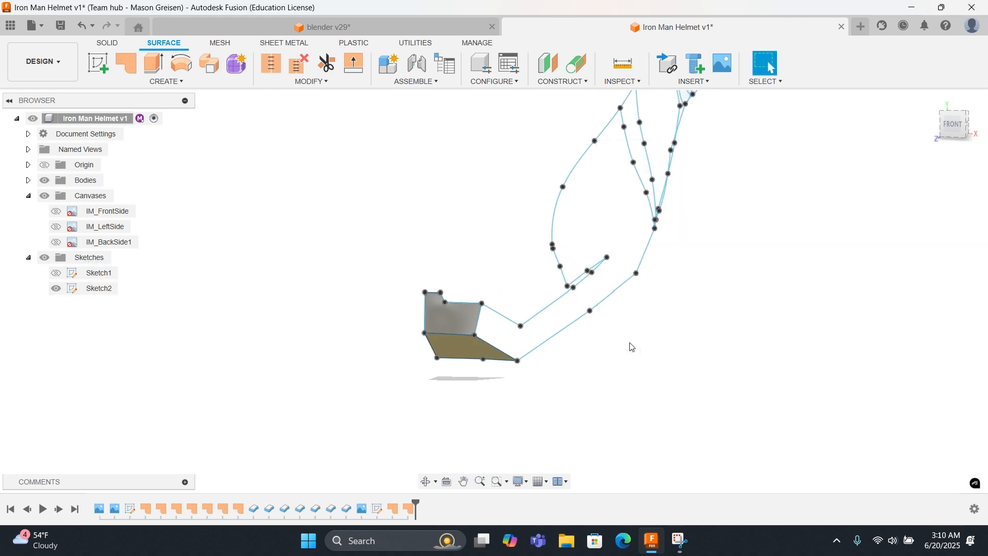
left_click(477, 325)
left_click(542, 318)
left_click(574, 289)
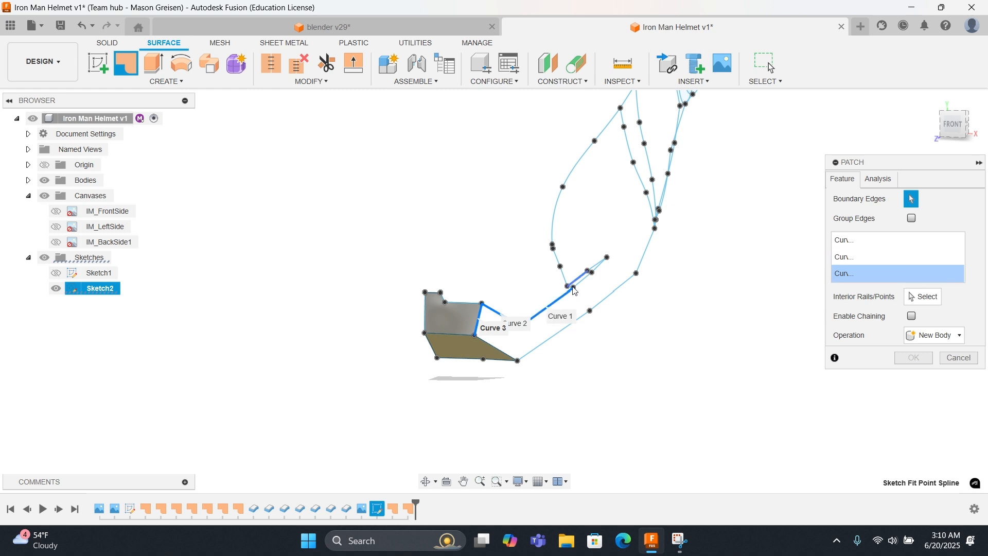
left_click(596, 269)
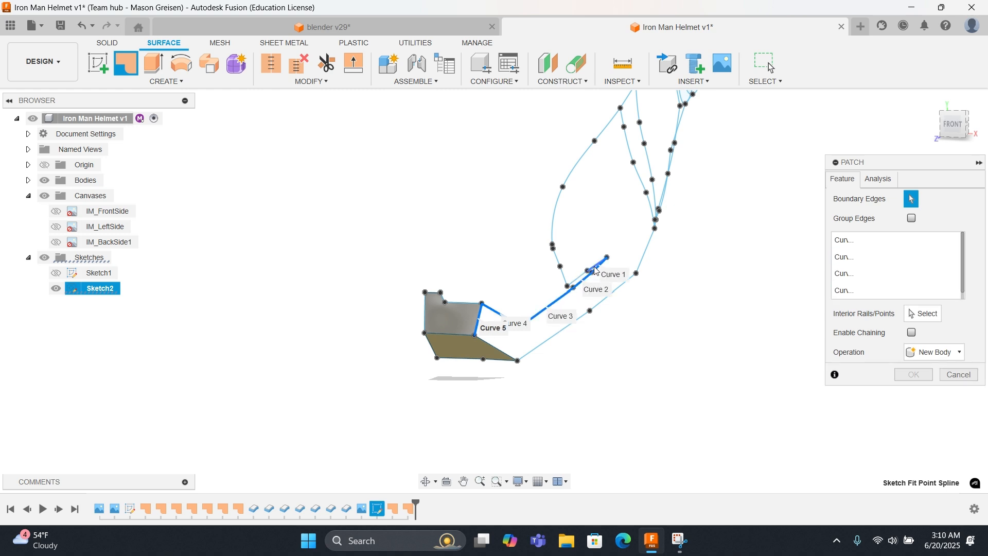
left_click(565, 275)
left_click(556, 258)
left_click(552, 240)
scroll(552, 240, "up", 3)
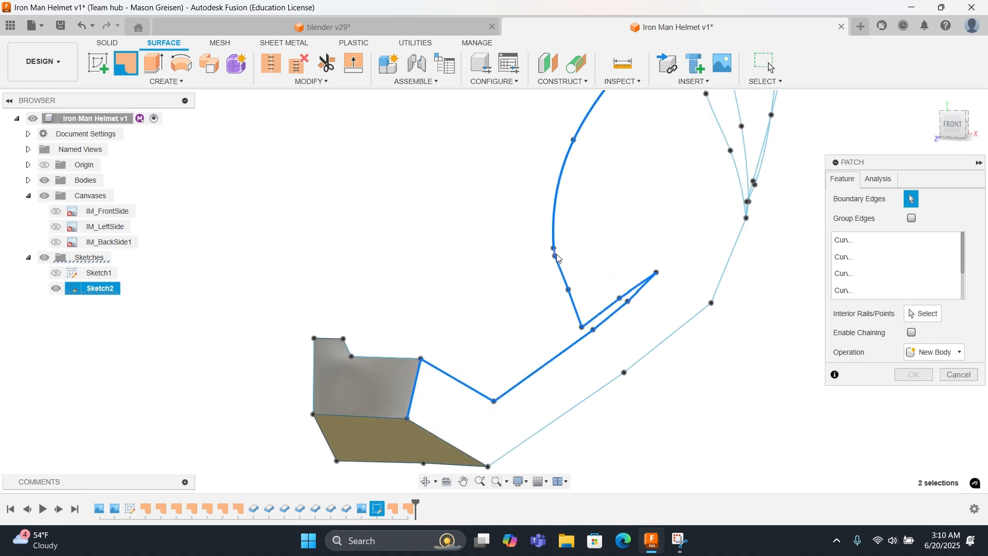
scroll(653, 189, "down", 2)
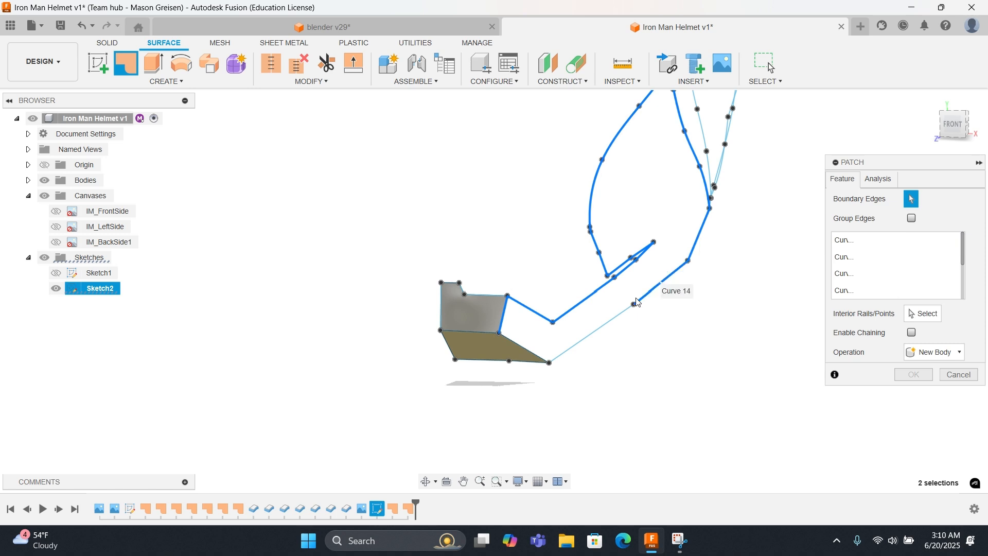
left_click(559, 355)
scroll(605, 366, "up", 3)
scroll(603, 363, "up", 4)
middle_click_drag(650, 338, 681, 287, "shift")
scroll(681, 287, "down", 5)
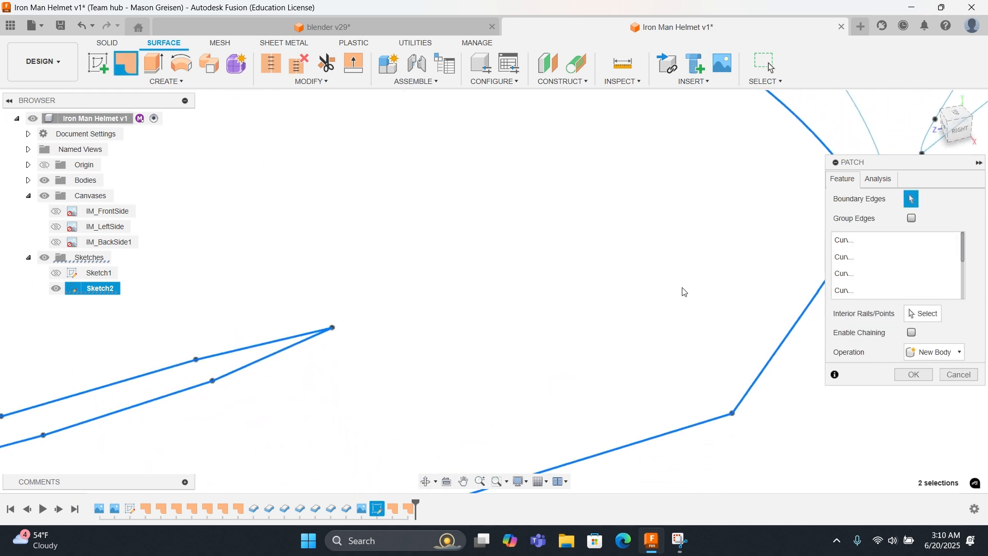
middle_click_drag(591, 298, 655, 257, "shift")
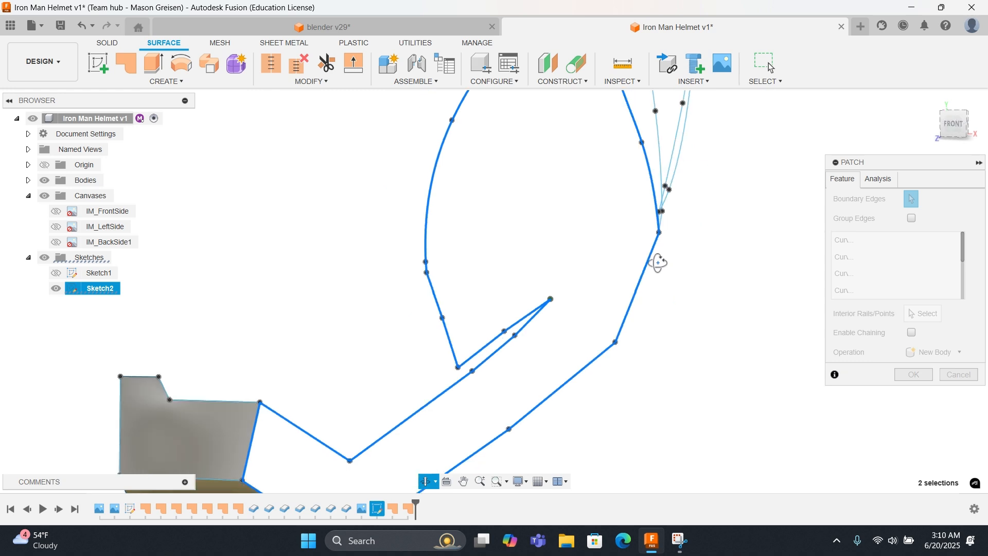
left_click(958, 375)
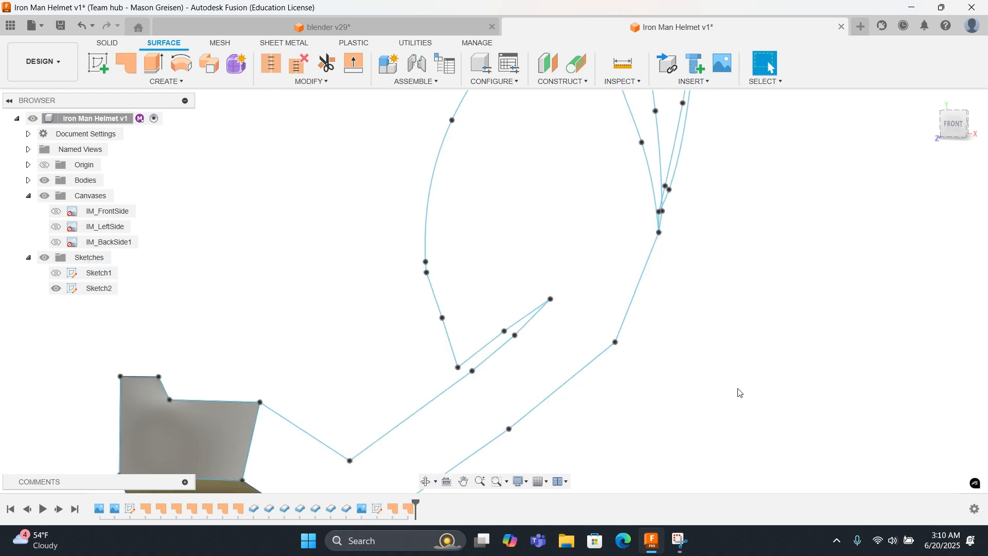
Step: Reopen Sketch2 and bridge the small gap at the lower end of the curved cheek outline with a short fit point spline
double_click(378, 508)
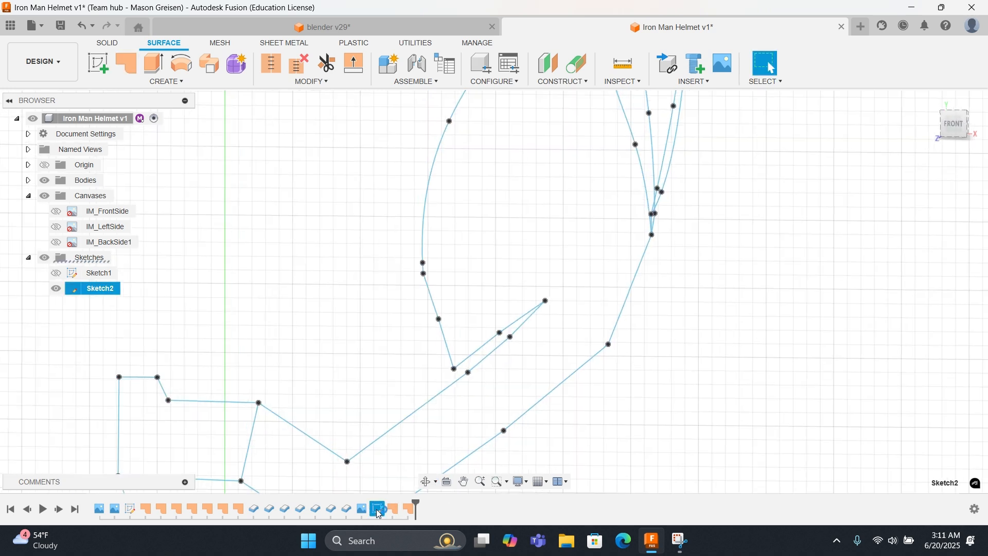
right_click(309, 302)
key("Escape")
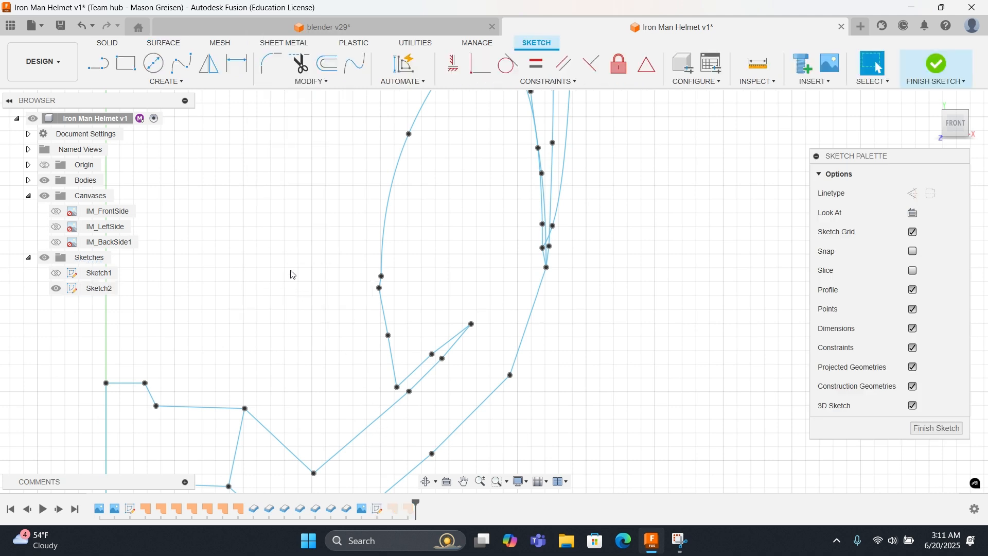
left_click(183, 68)
middle_click_drag(395, 261, 391, 322, "shift")
left_click(398, 374)
left_click(408, 376)
right_click(408, 376)
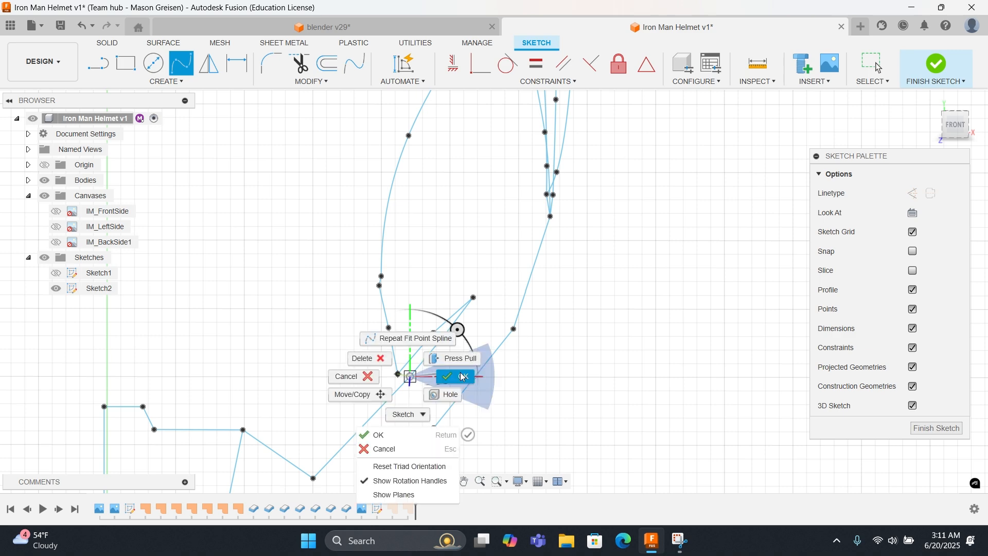
left_click(461, 376)
middle_click_drag(608, 305, 549, 313, "shift")
Step: Switch to the blender v29 document, examine how its jaw panels meet behind the chin, and return to the Iron Man Helmet sketch
left_click(282, 31)
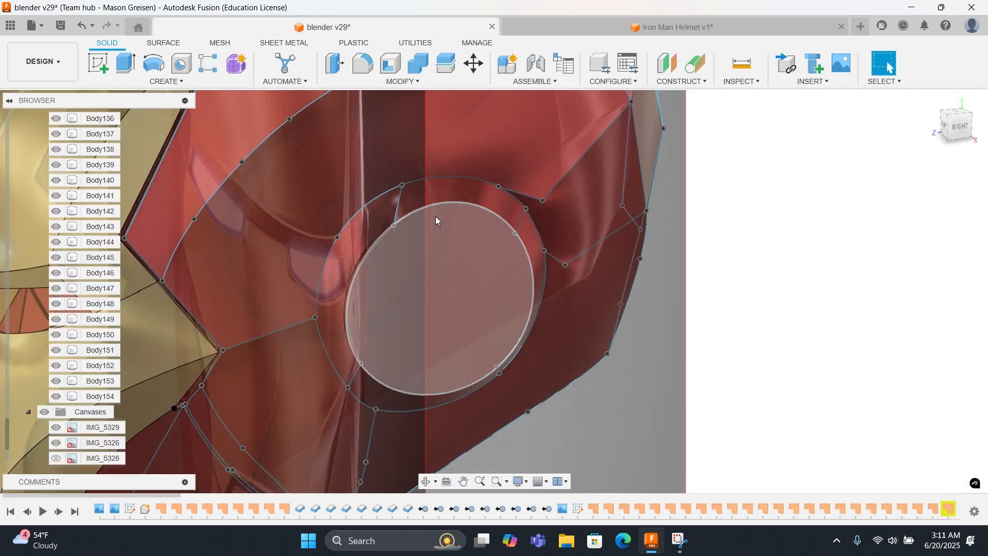
scroll(289, 334, "down", 3)
middle_click_drag(289, 333, 533, 231)
scroll(533, 232, "up", 2)
scroll(533, 231, "down", 5)
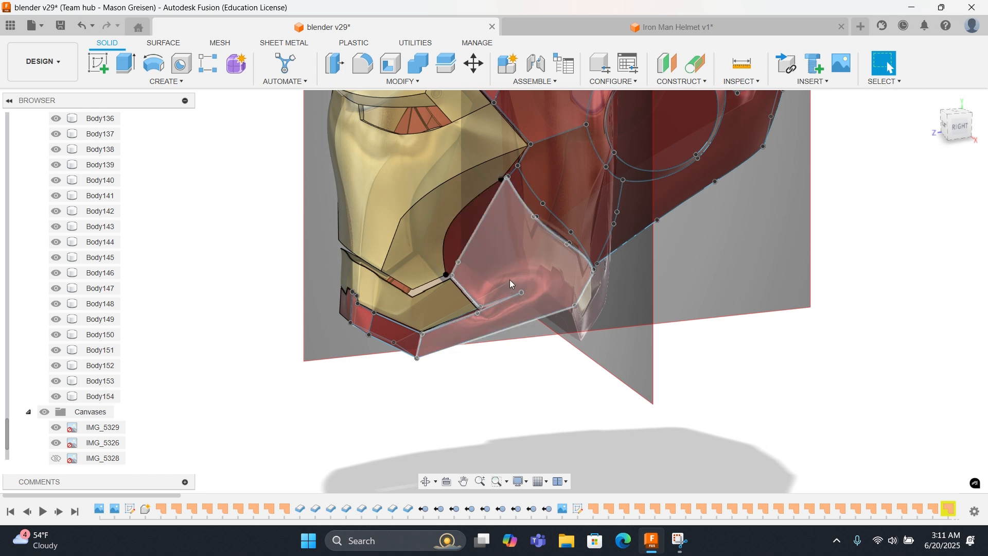
left_click(624, 26)
Step: Draw a fit point spline from the cheek outline's lower corner to the jaw vertex behind the chin panel
mouse_move(449, 360)
middle_mouse_down()
mouse_move(500, 329)
mouse_move(567, 312)
middle_mouse_up()
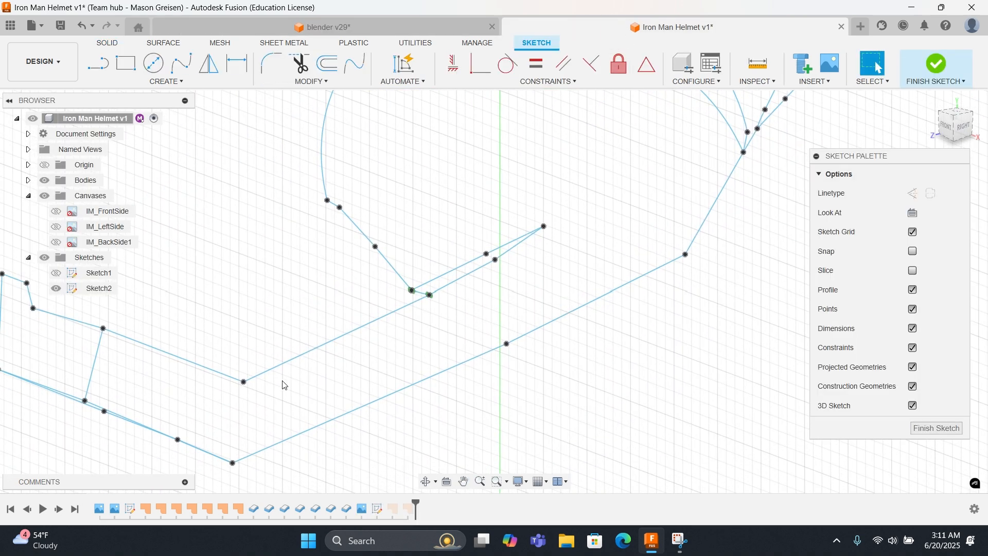
right_click(434, 328)
left_click(434, 287)
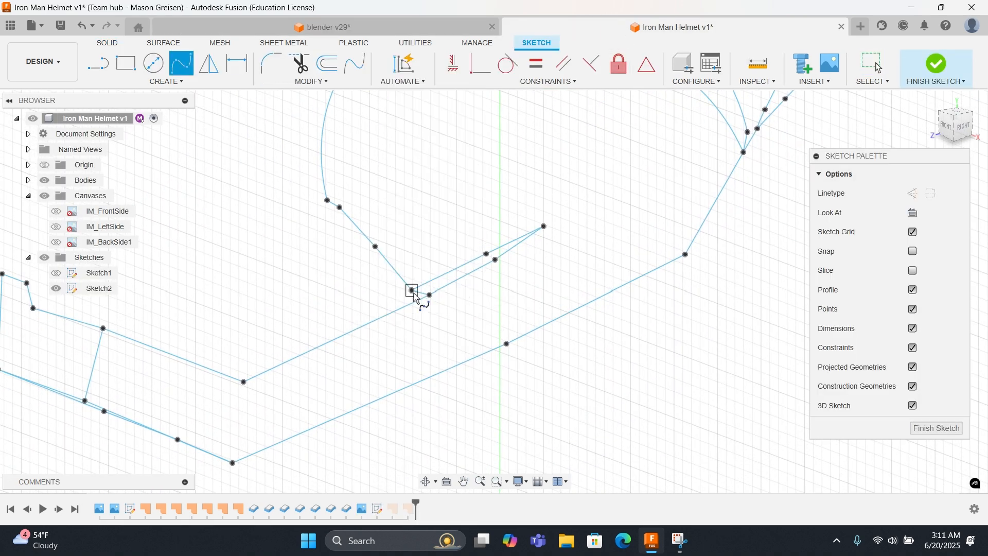
left_click(412, 291)
left_click(246, 382)
right_click(306, 367)
left_click(358, 366)
key("Escape")
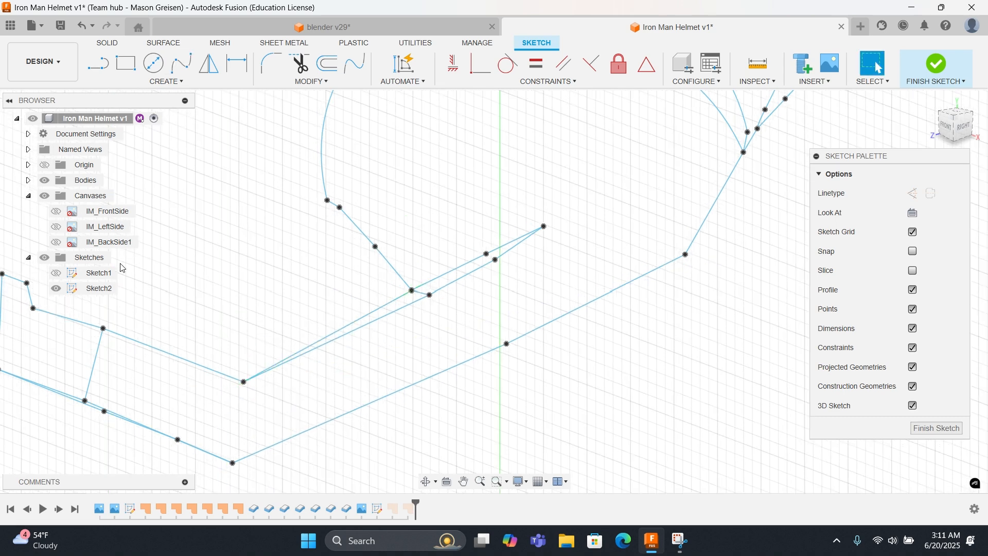
Step: Check the jaw curves against the IM_LeftSide canvas, hide the IM_LeftSide and IM_BackSide1 canvases, and finish the sketch
left_click(56, 227)
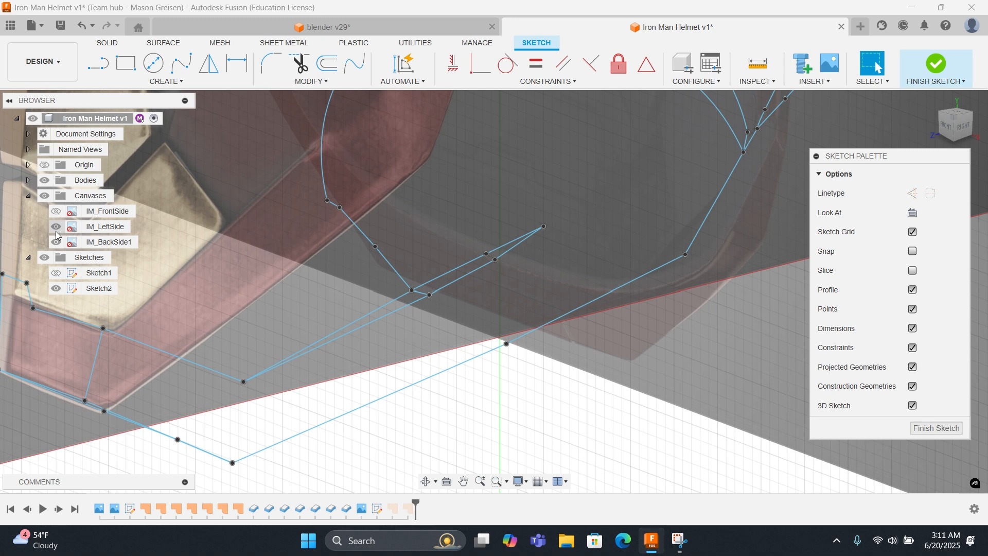
left_click(56, 243)
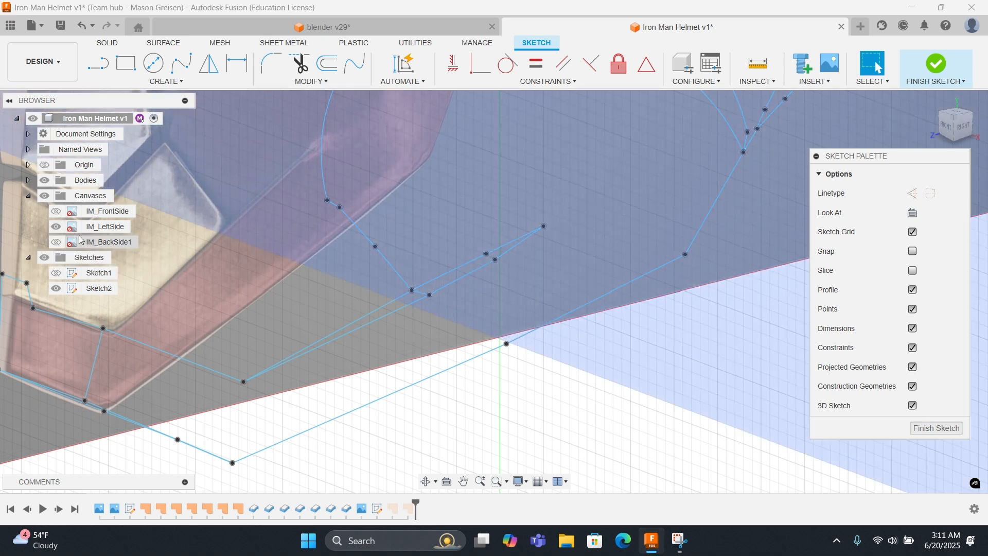
left_click(56, 227)
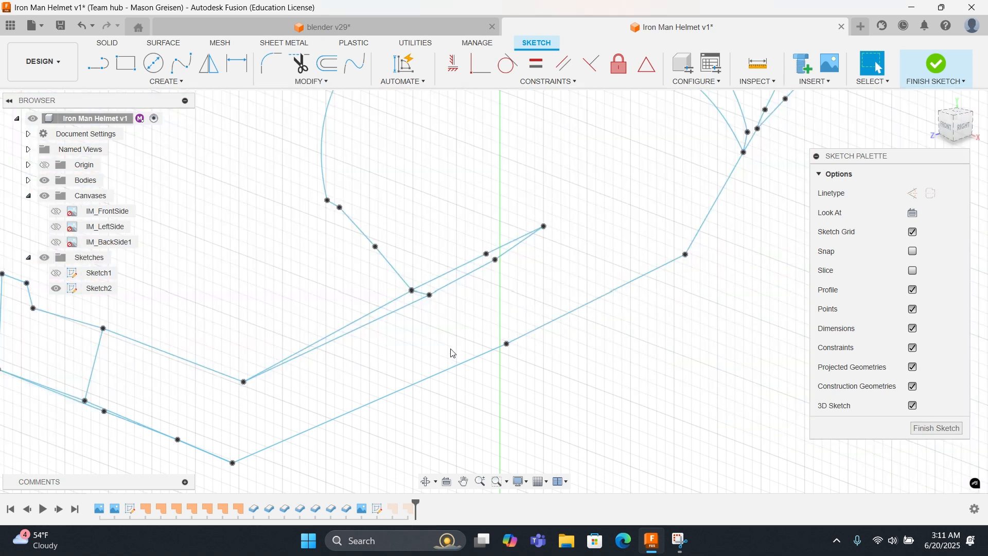
scroll(453, 353, "down", 5)
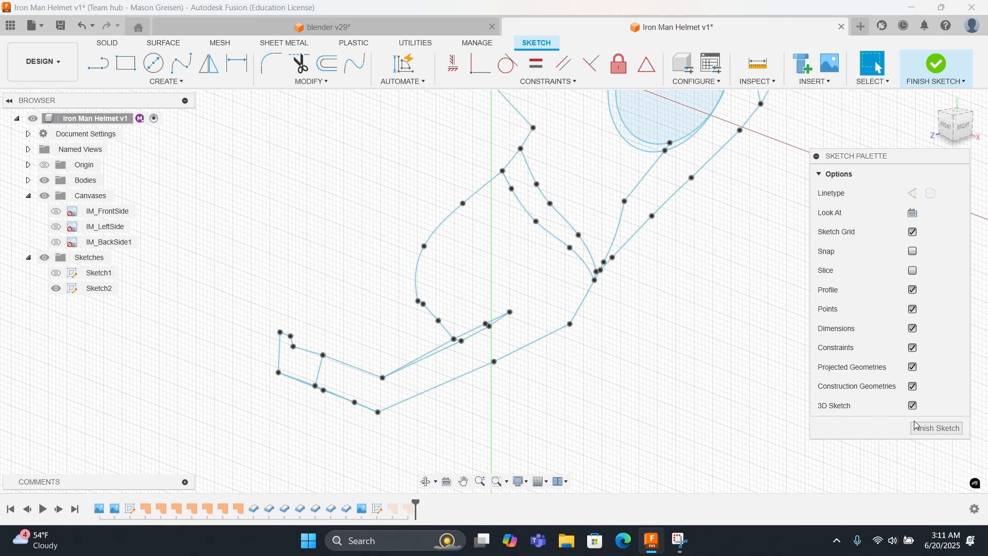
left_click(936, 428)
Step: Patch the long narrow strip along the jaw from its seven boundary curves as a new body
left_click(126, 63)
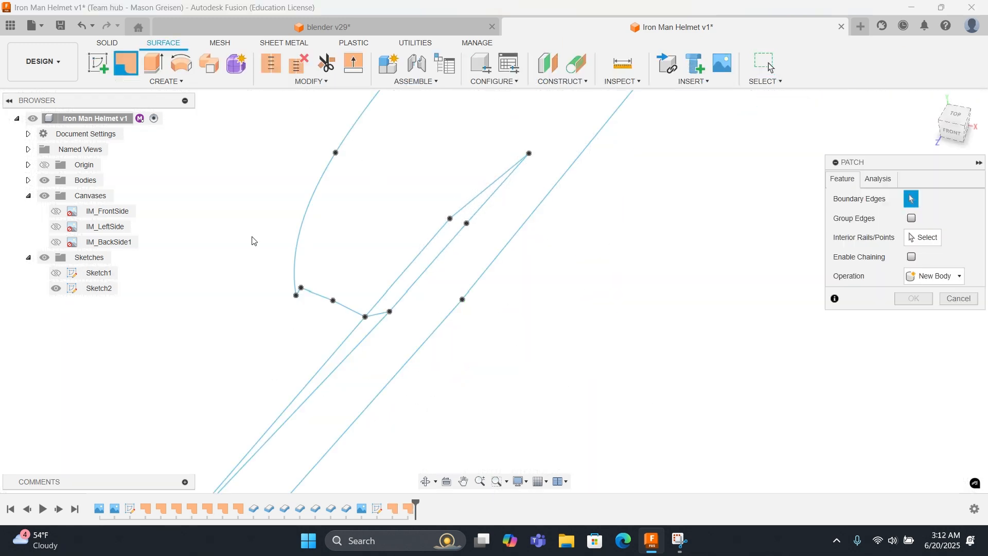
left_click(409, 267)
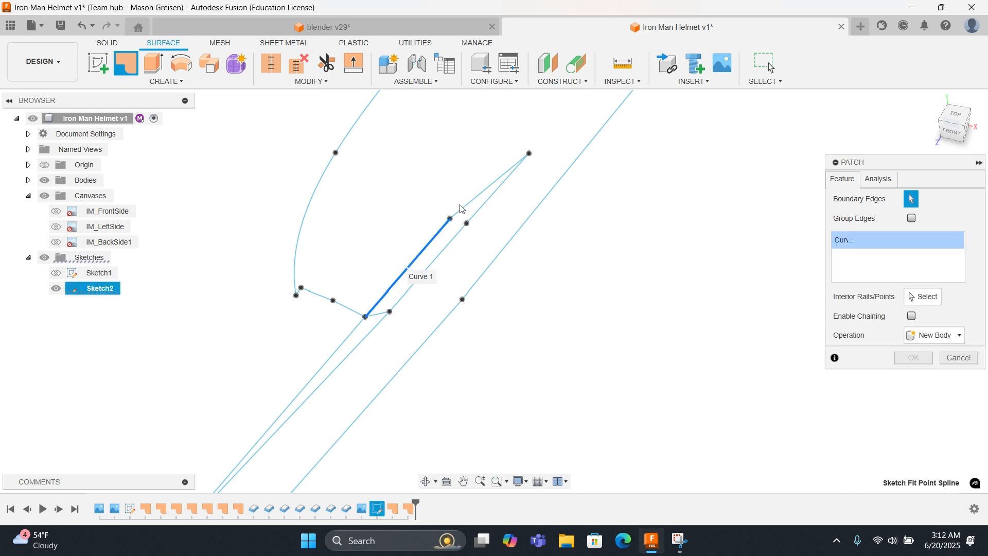
left_click(462, 208)
left_click(473, 216)
left_click(420, 275)
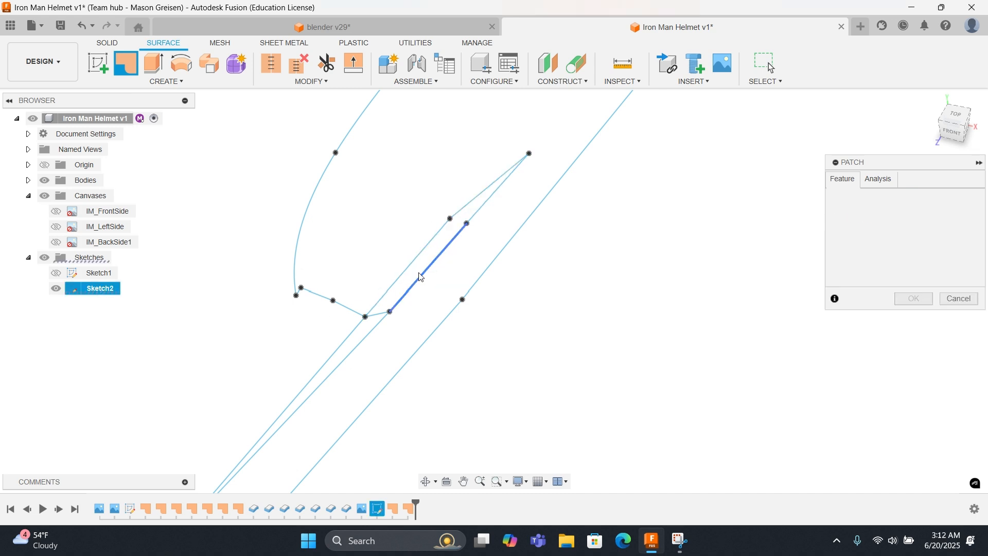
left_click(376, 328)
left_click(376, 304)
left_click(382, 300)
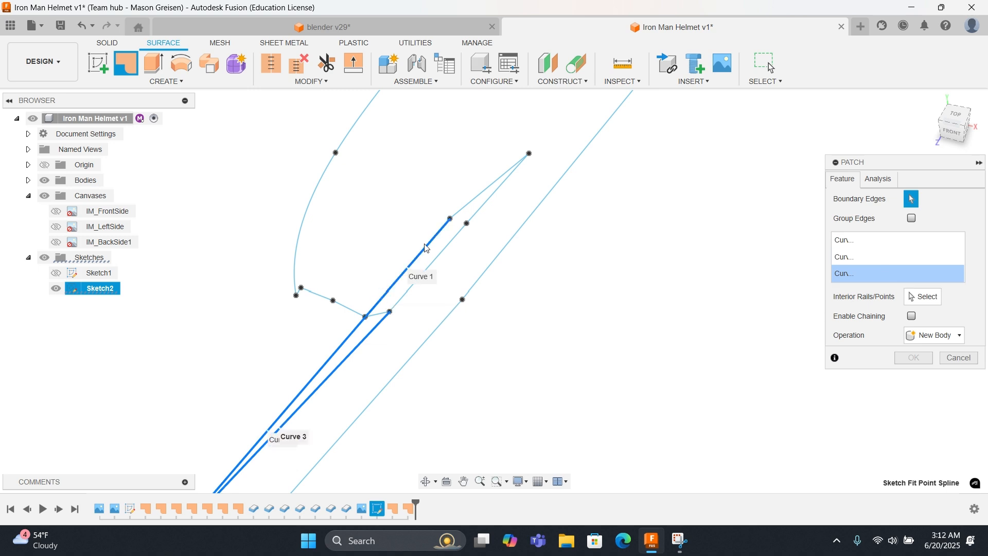
left_click(458, 212)
left_click(471, 219)
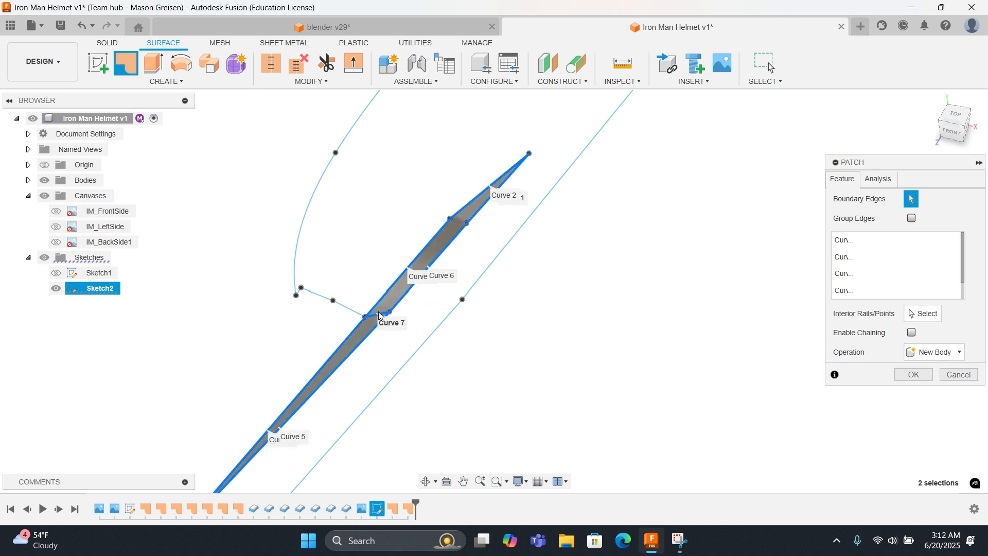
left_click(906, 372)
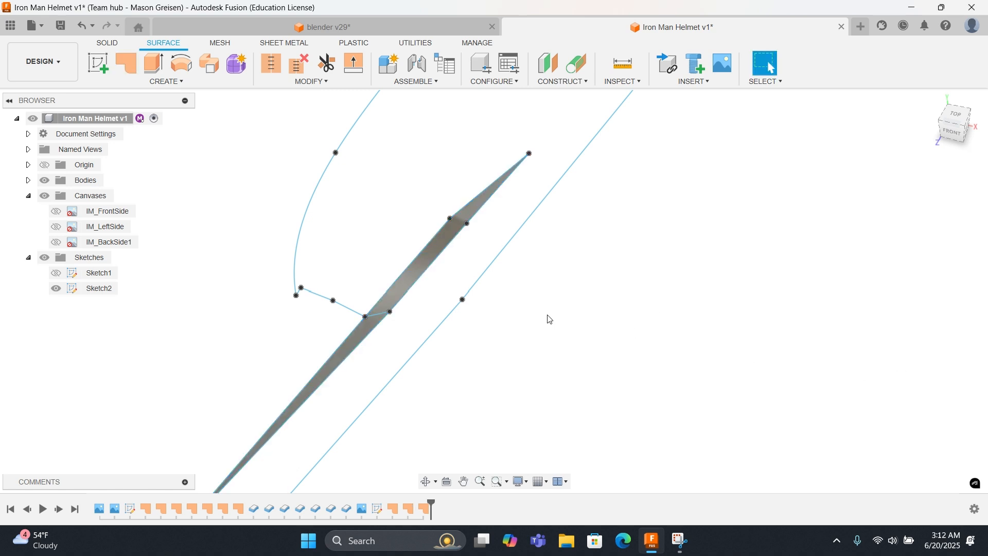
Step: Patch the slender curved panel between the cheek outline and the ear disc from its four boundary curves as a new body
scroll(548, 316, "down", 5)
middle_click_drag(673, 269, 578, 393)
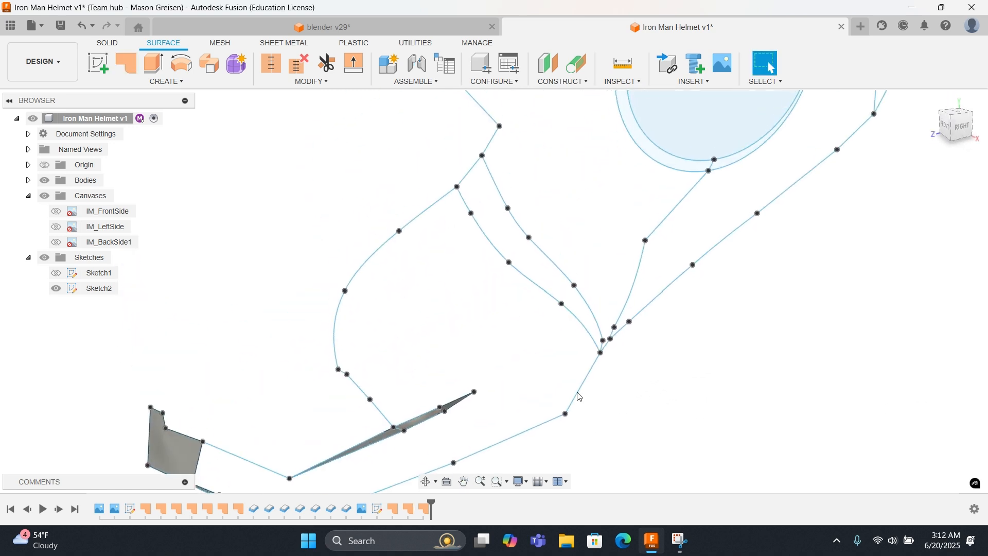
left_click(131, 67)
left_click(466, 211)
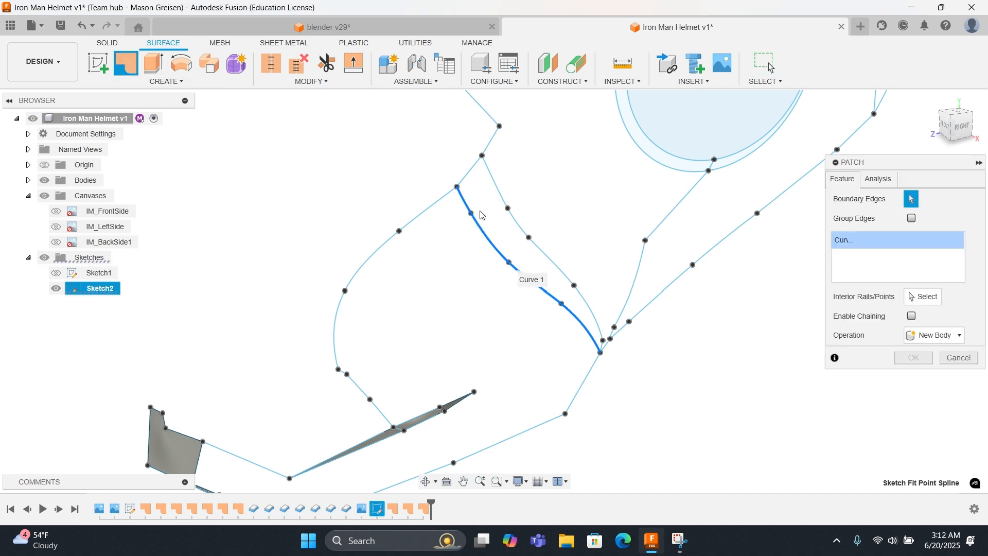
left_click(574, 289)
left_click(469, 175)
scroll(576, 371, "up", 5)
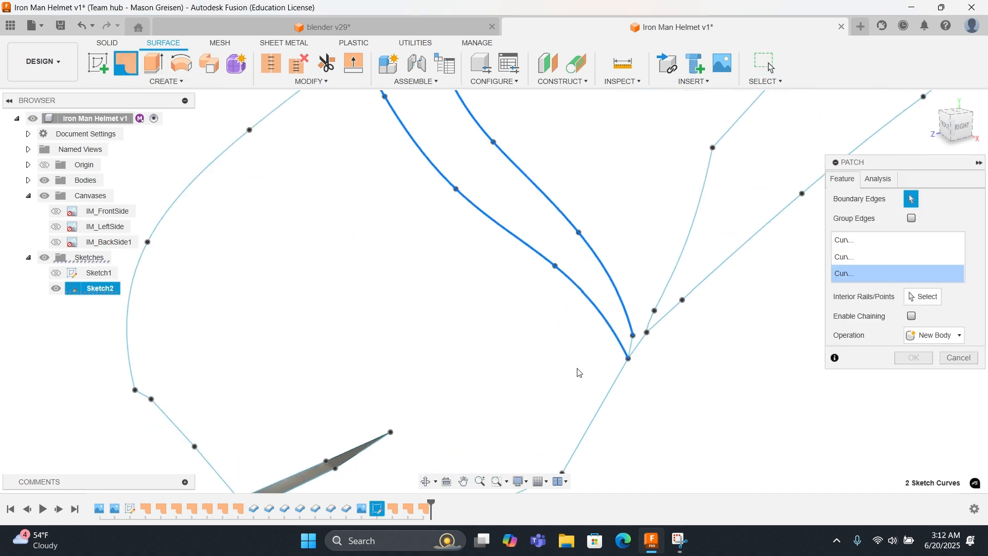
left_click(653, 340)
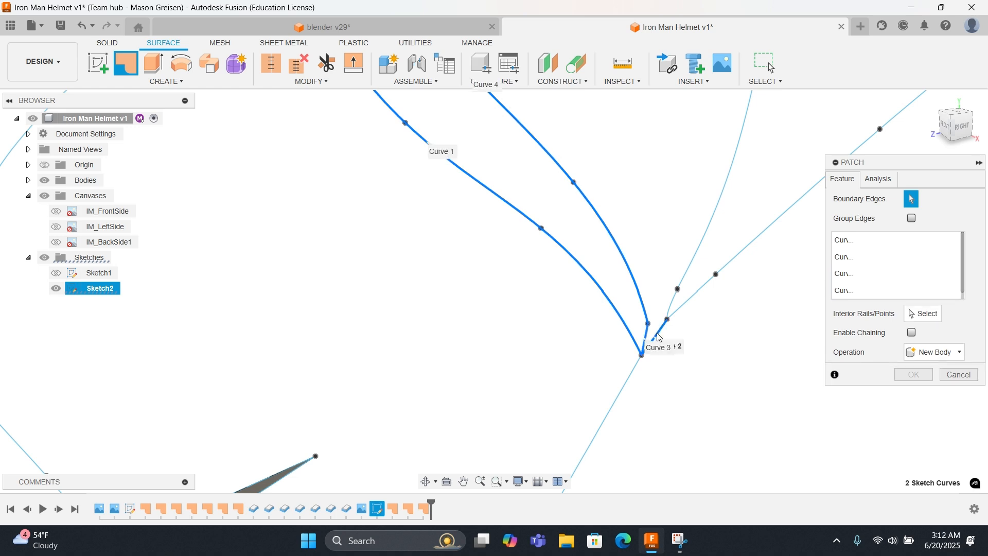
left_click(659, 335)
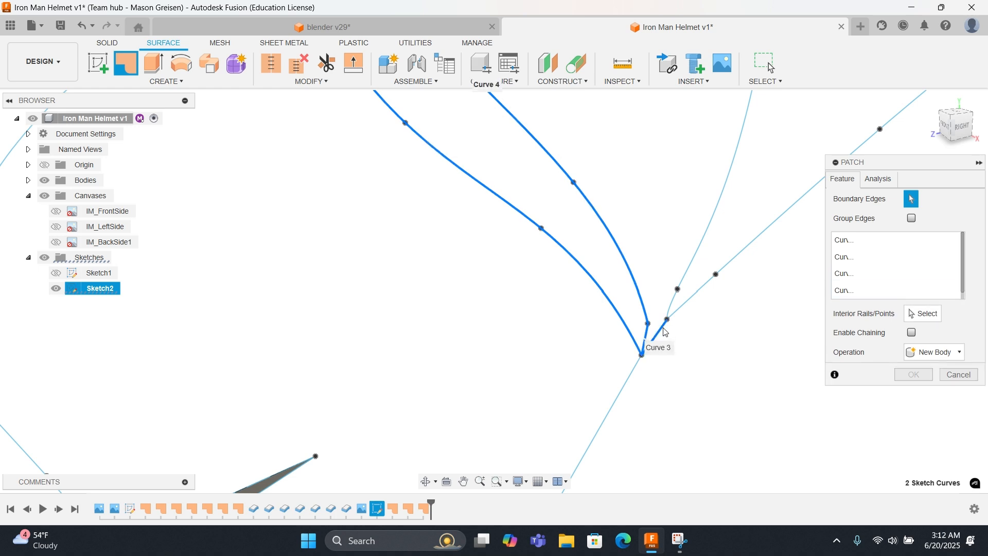
scroll(566, 380, "down", 4)
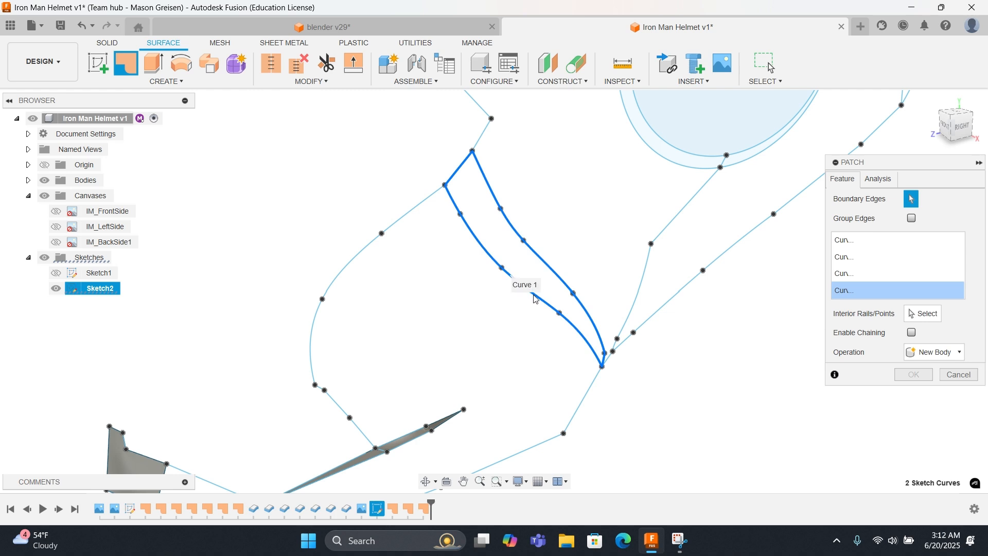
left_click(519, 281)
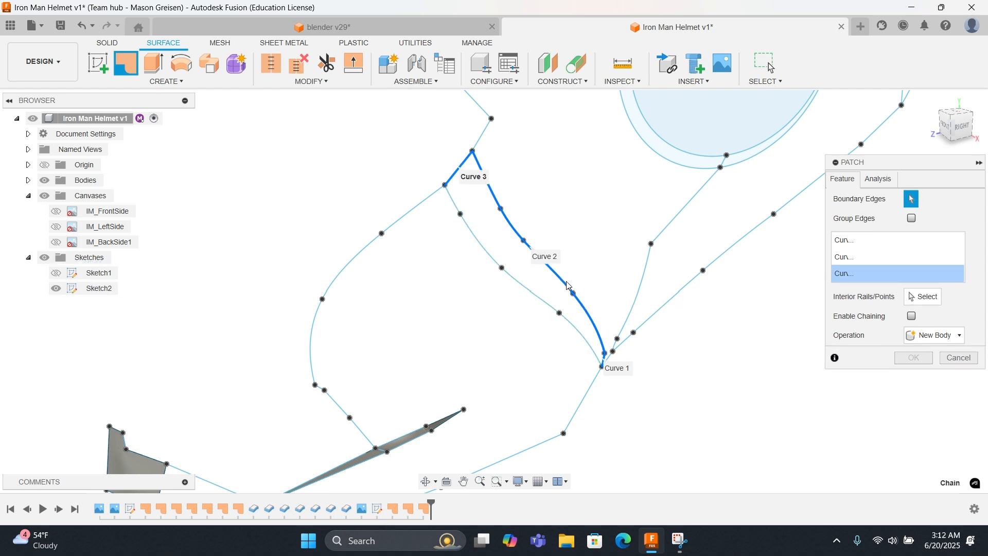
left_click(550, 311)
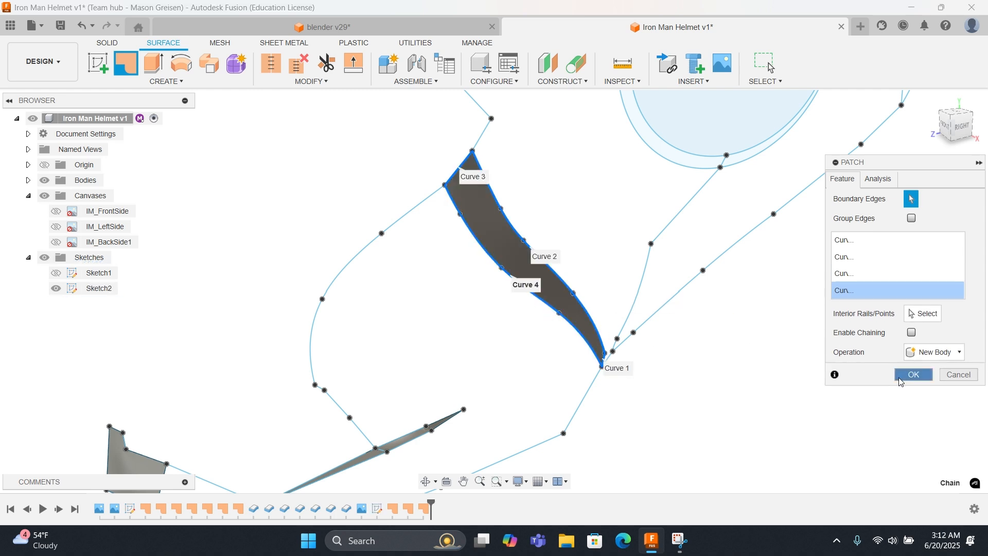
left_click(914, 374)
scroll(671, 363, "down", 3)
middle_click_drag(652, 371, 663, 498)
scroll(626, 360, "down", 5)
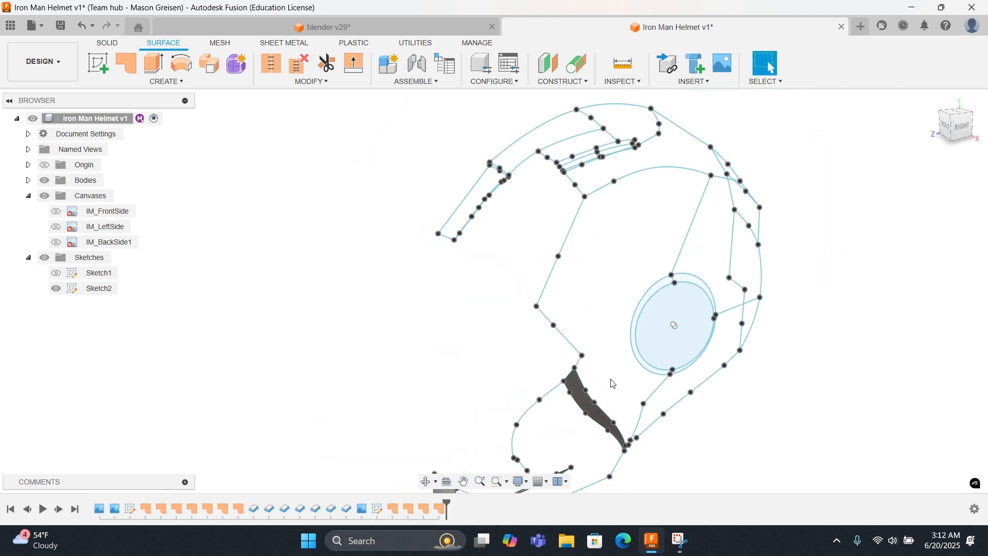
Step: Try to patch the side panel ahead of the ear disc from the cheek outline, top curves, disc's outer circle and lower connecting curves
right_click(466, 314)
left_click(468, 270)
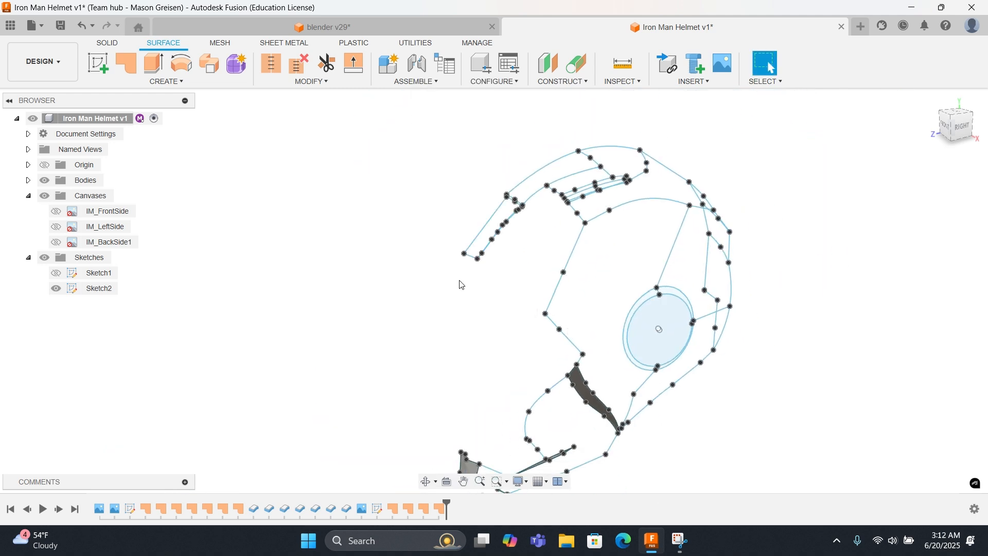
left_click(565, 340)
left_click(556, 327)
left_click(554, 294)
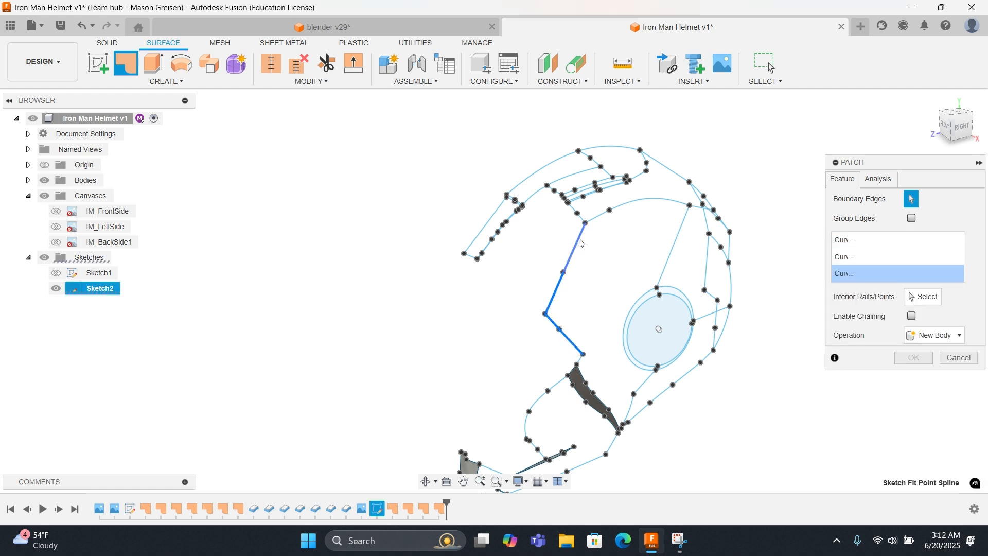
left_click(573, 248)
left_click(623, 209)
left_click(673, 245)
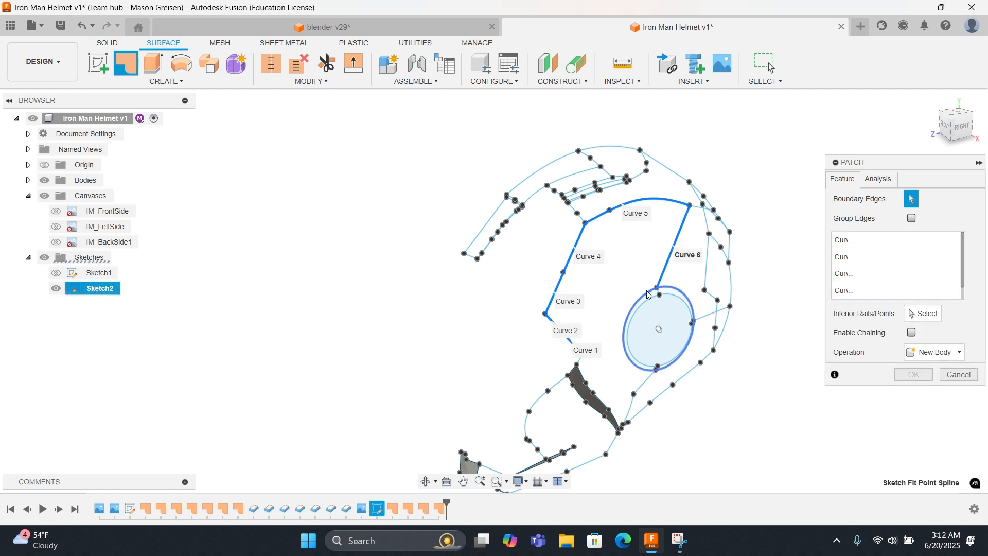
left_click(634, 365)
left_click(640, 387)
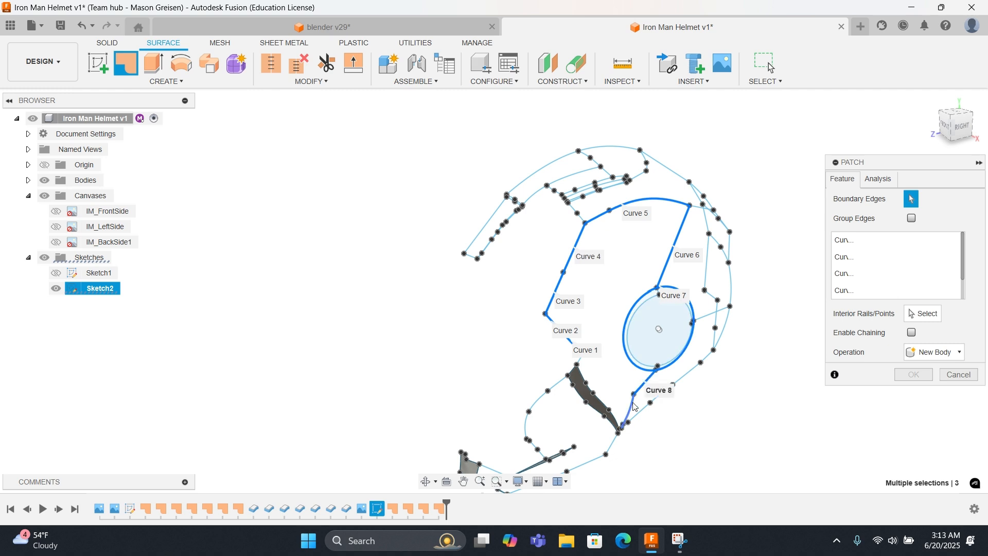
left_click(615, 418)
scroll(595, 374, "up", 2)
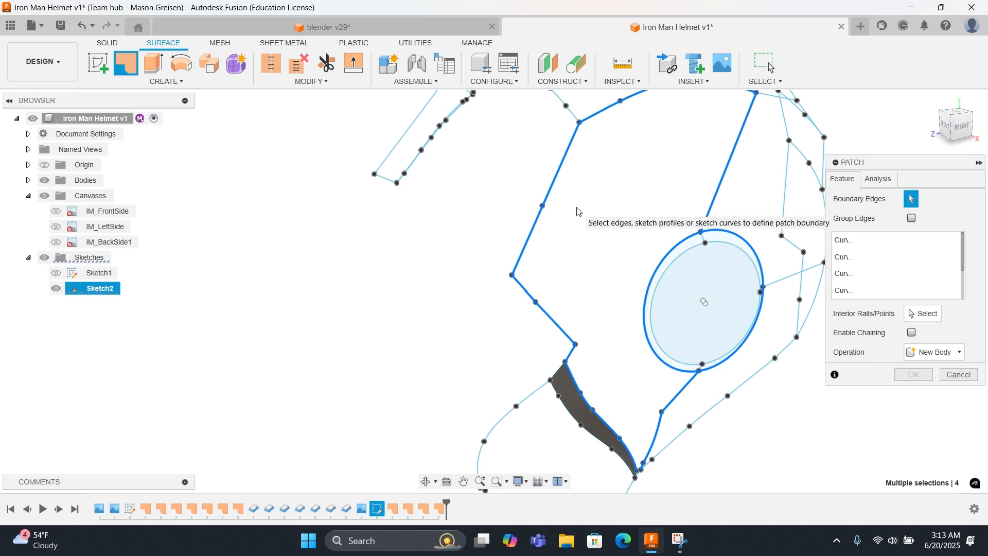
scroll(578, 211, "down", 1)
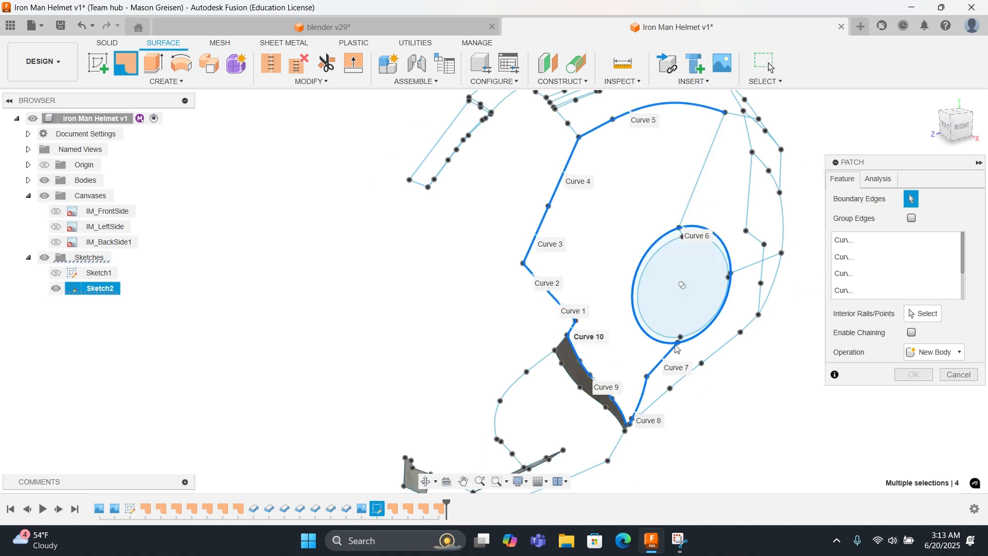
Step: Replace the connecting curves below the ear disc in the patch boundary with the lower jaw edge and the far rear edge curves
left_click(659, 366)
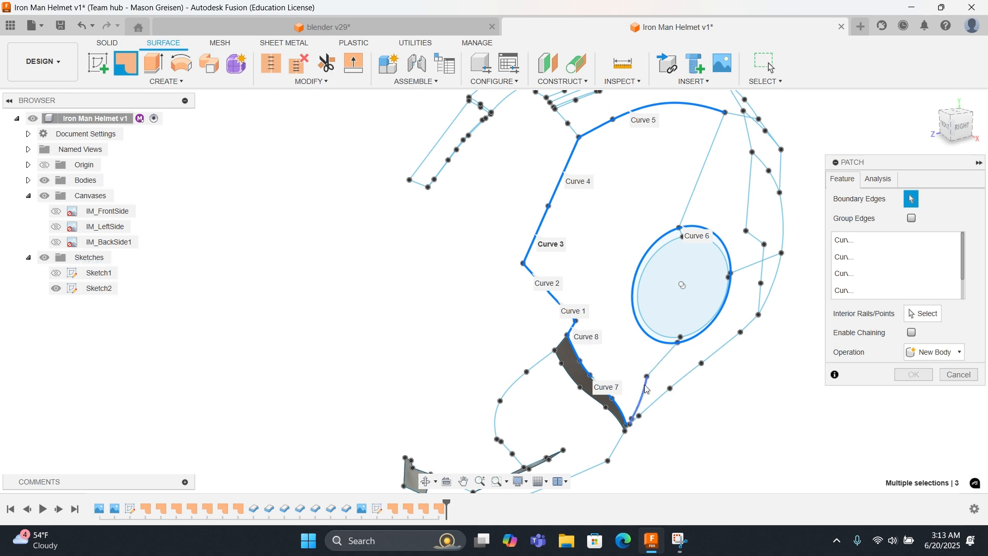
left_click(645, 392)
left_click(645, 393)
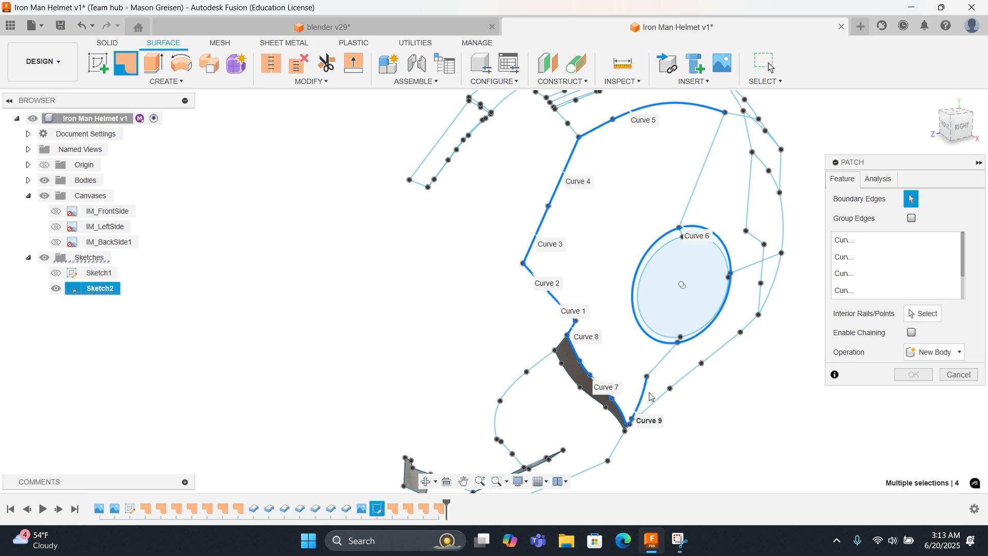
left_click(646, 389)
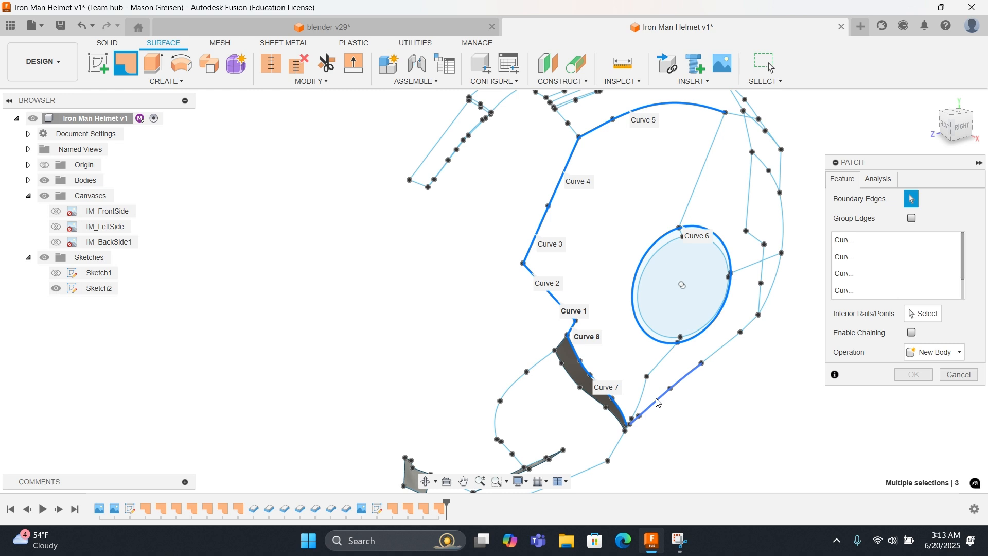
left_click(659, 398)
left_click(719, 359)
left_click(750, 324)
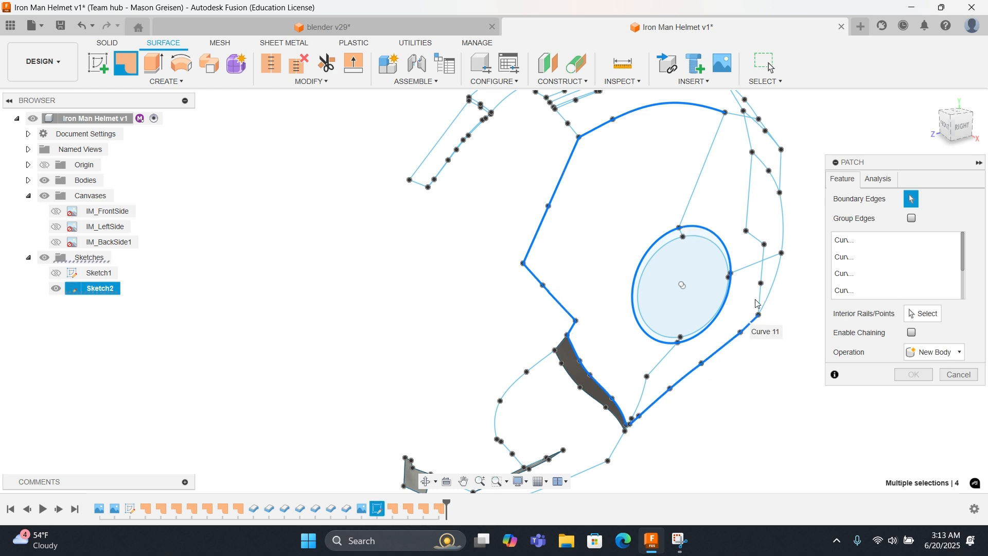
left_click(764, 269)
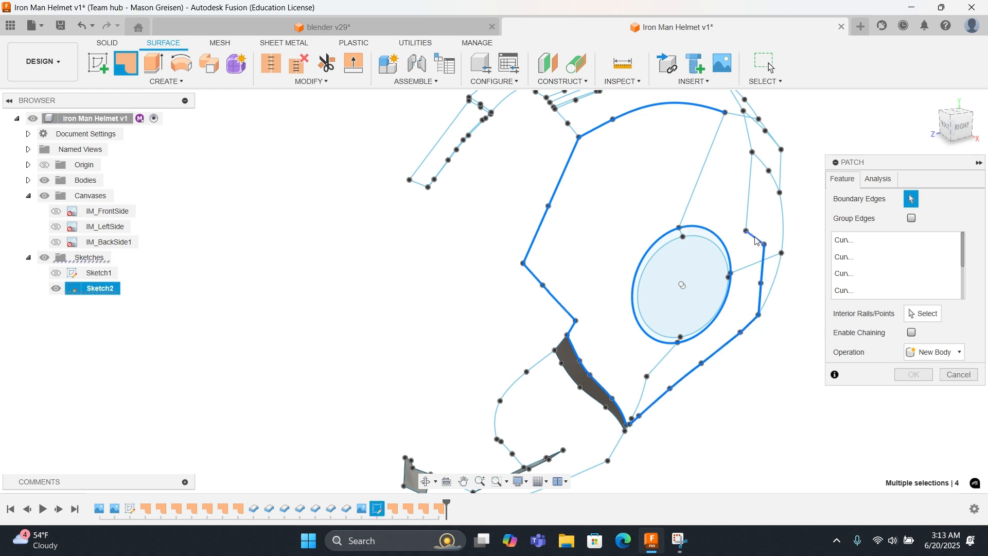
left_click(747, 210)
mouse_move(724, 189)
middle_mouse_down("shift")
mouse_move(679, 198)
mouse_move(633, 186)
mouse_move(714, 237)
middle_mouse_up("shift")
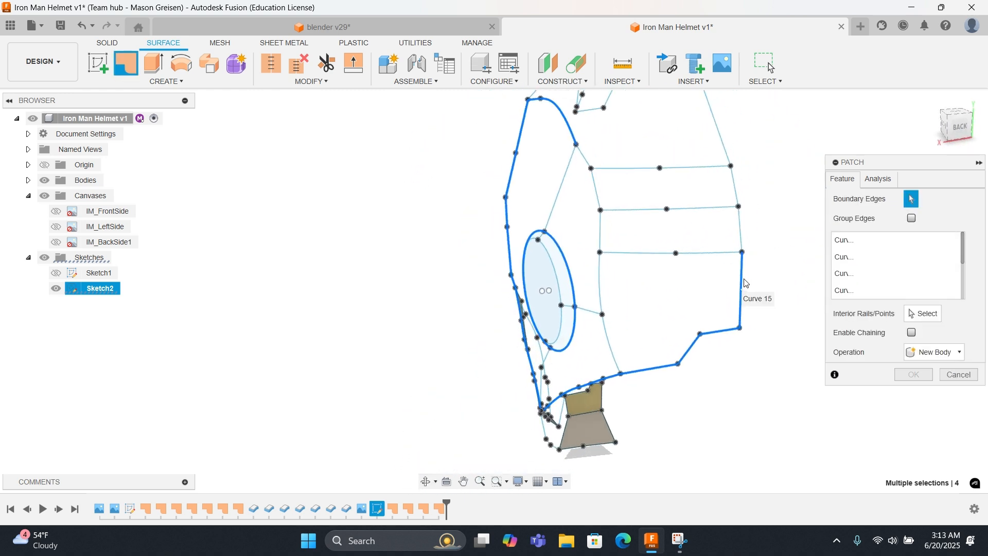
Step: Swap the far rear curves in the patch boundary for the side panel's own back edge and lower jaw edge
left_click(719, 331)
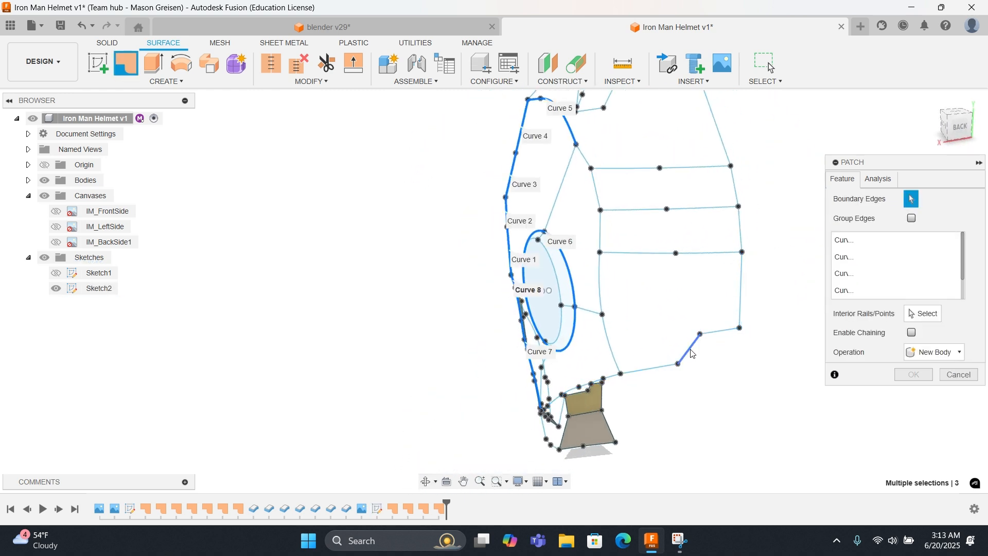
left_click(692, 353)
left_click(687, 357)
mouse_move(651, 337)
middle_mouse_down("shift")
mouse_move(673, 337)
mouse_move(574, 408)
mouse_move(579, 351)
middle_mouse_up("shift")
left_click(641, 153)
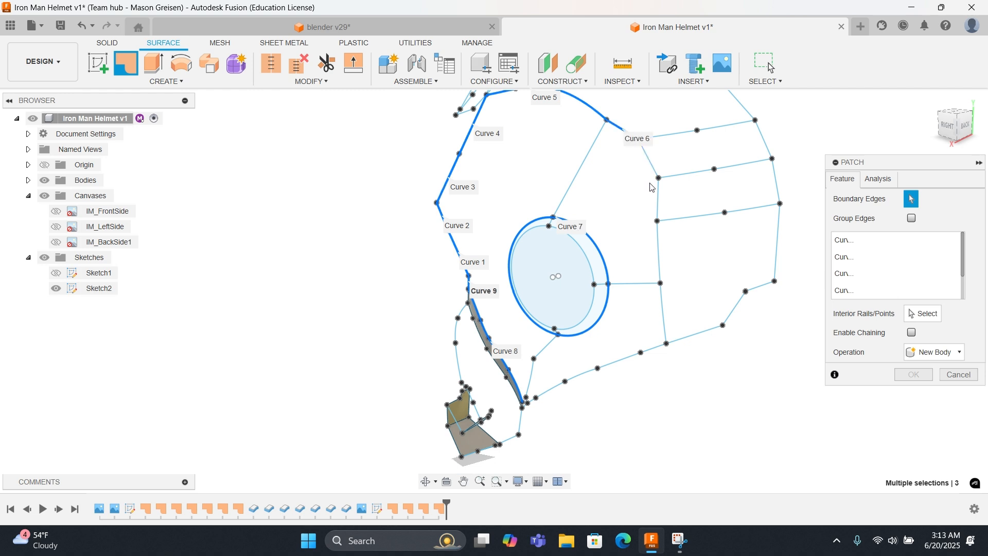
left_click(658, 202)
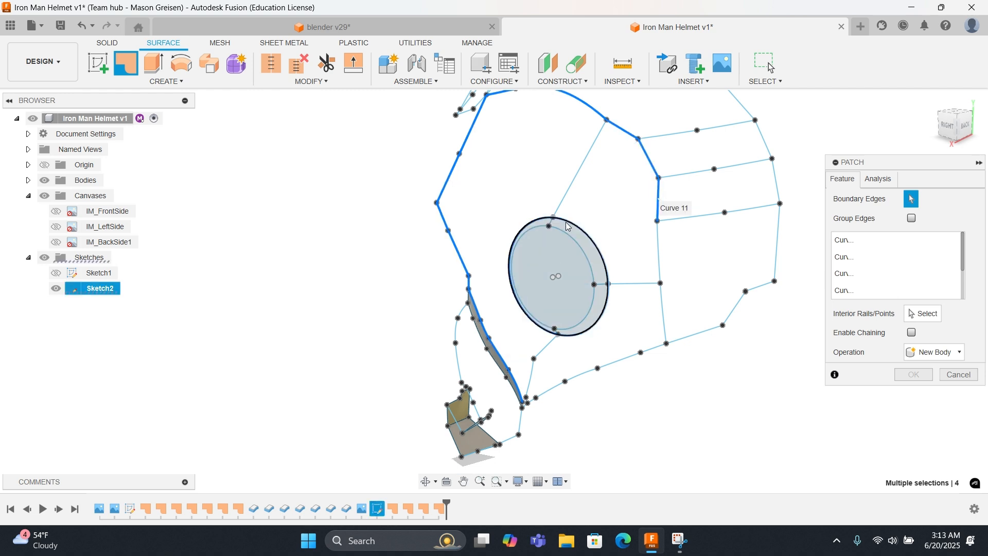
left_click(650, 346)
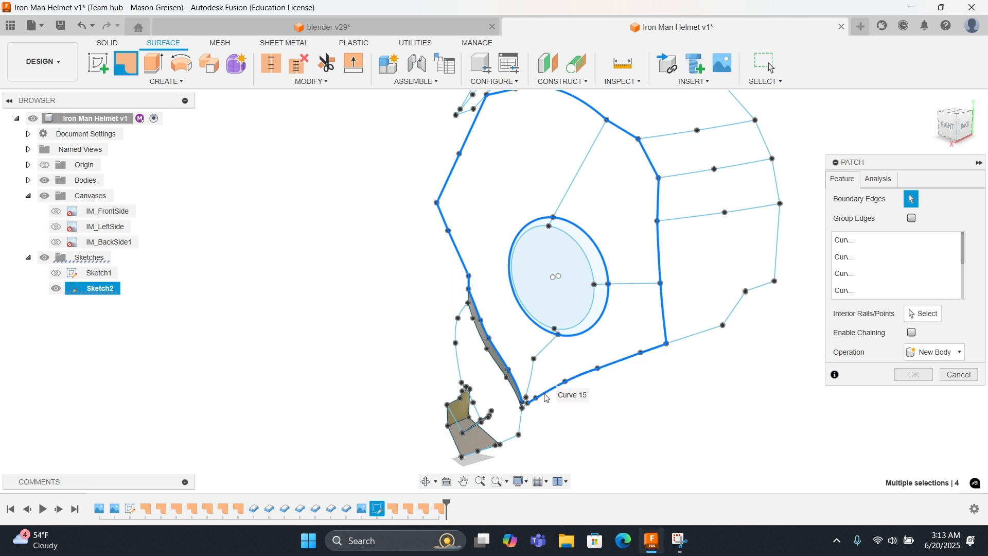
Step: Try to close the side panel's patch boundary with the short curve at its lower front corner
scroll(540, 383, "up", 8)
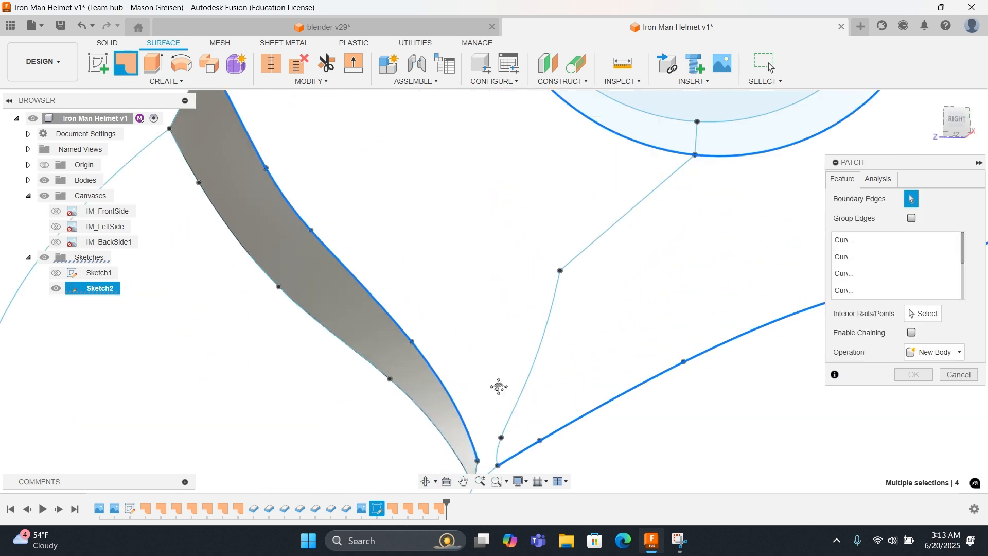
middle_click_drag(498, 386, 537, 283)
left_click(526, 355)
scroll(527, 296, "down", 3)
scroll(525, 291, "down", 5)
middle_click_drag(521, 275, 529, 328)
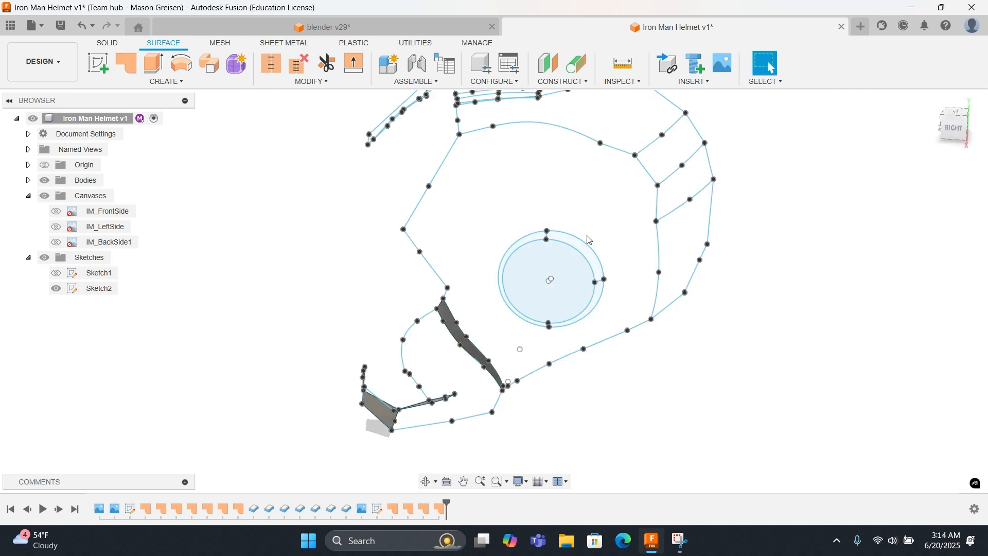
Step: Open the sketch containing the two ear circles for editing and view the circles from the side
left_click(589, 243)
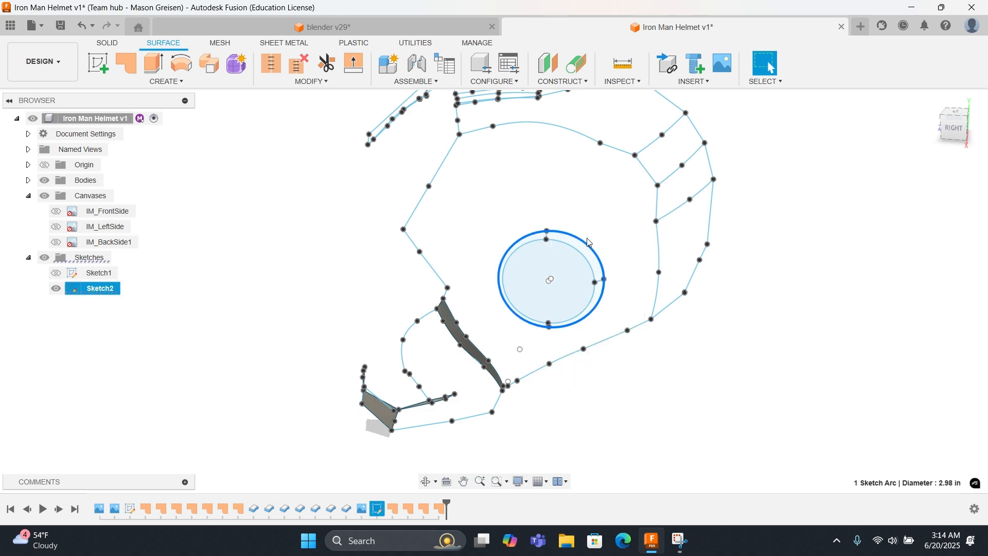
double_click(376, 509)
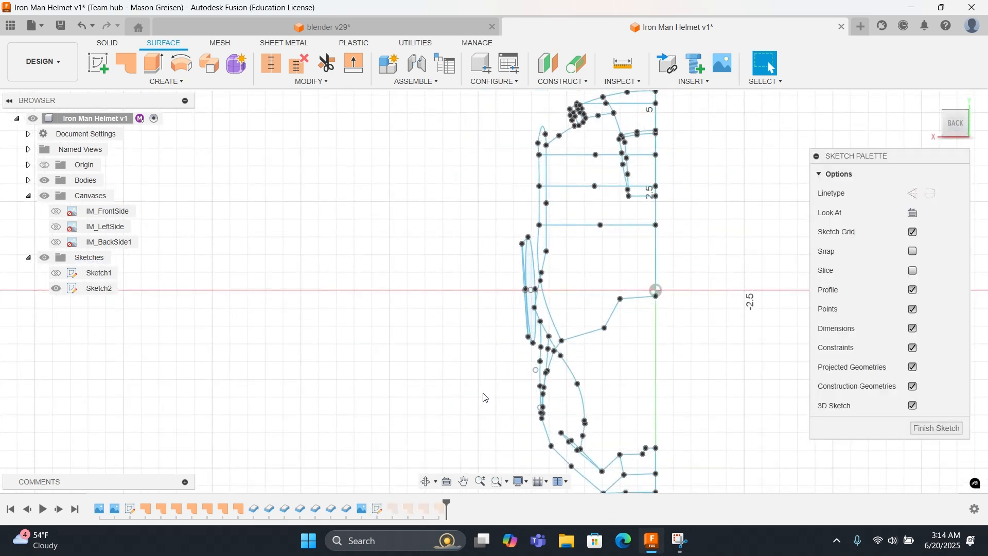
middle_click_drag(569, 340, 655, 341, "shift")
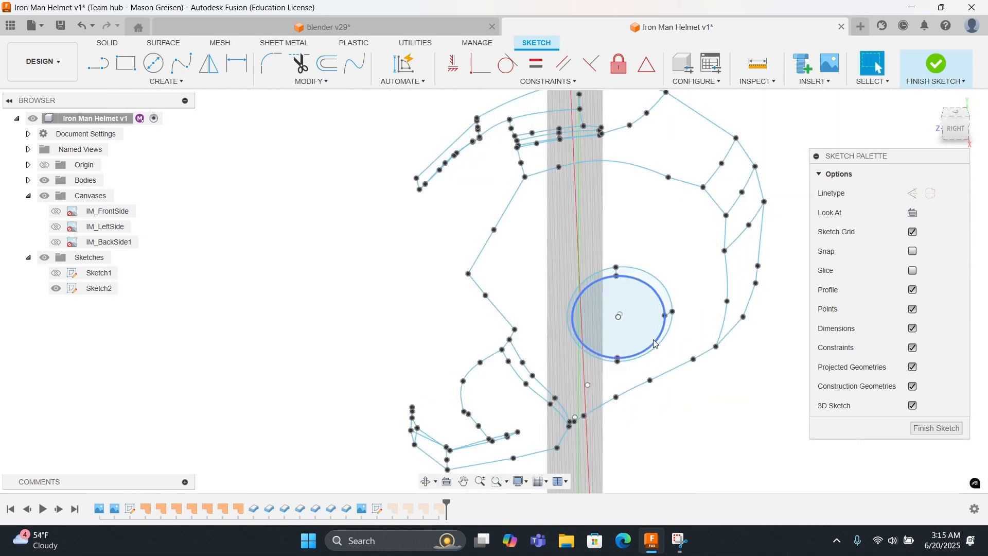
scroll(655, 342, "up", 4)
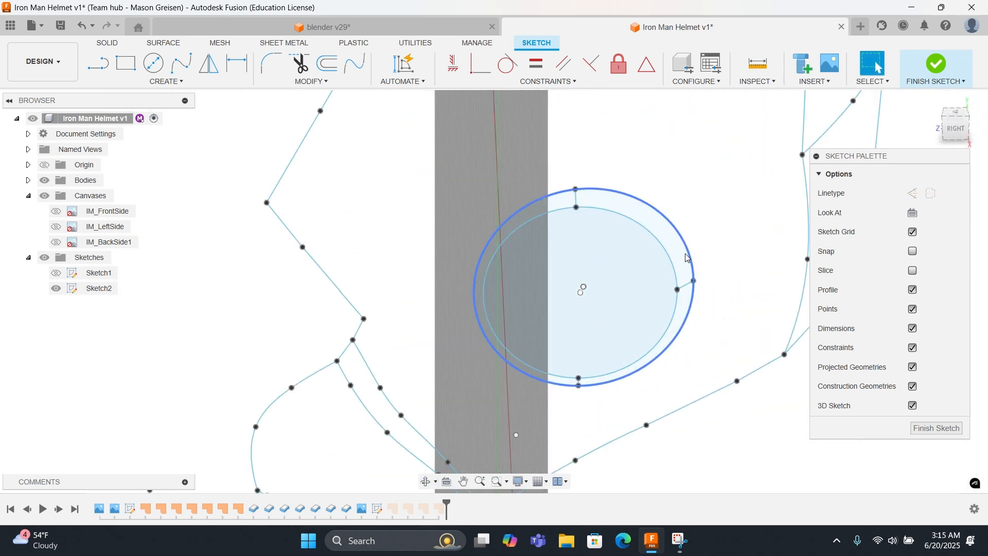
middle_click_drag(689, 253, 723, 167, "shift")
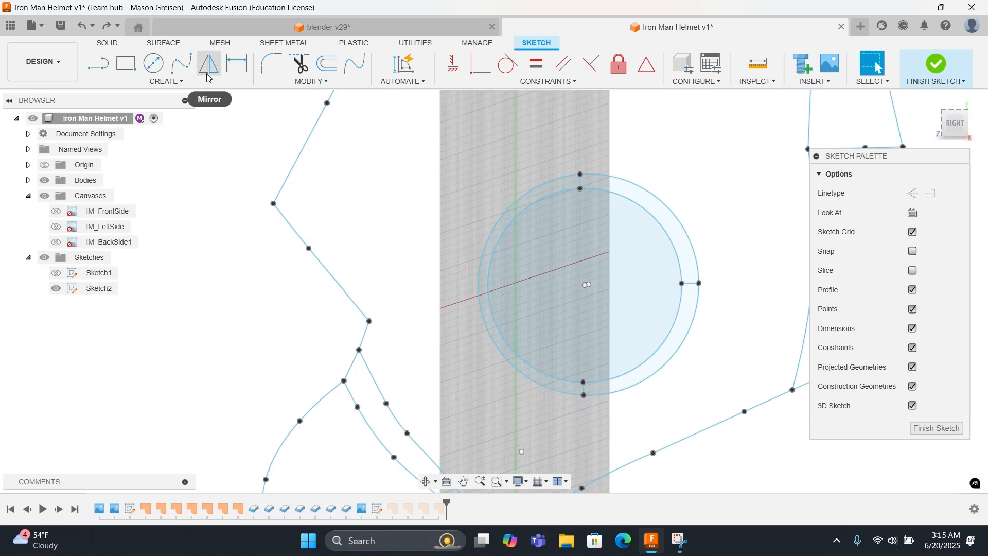
Step: Place sketch points on both ends of the short horizontal ear line in the front view
left_click(167, 82)
left_click(128, 210)
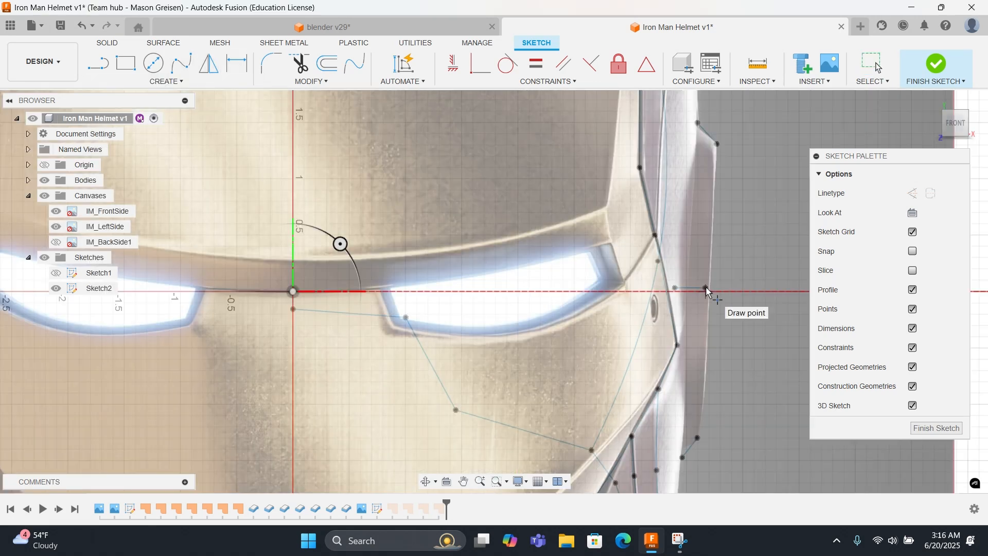
scroll(706, 288, "up", 3)
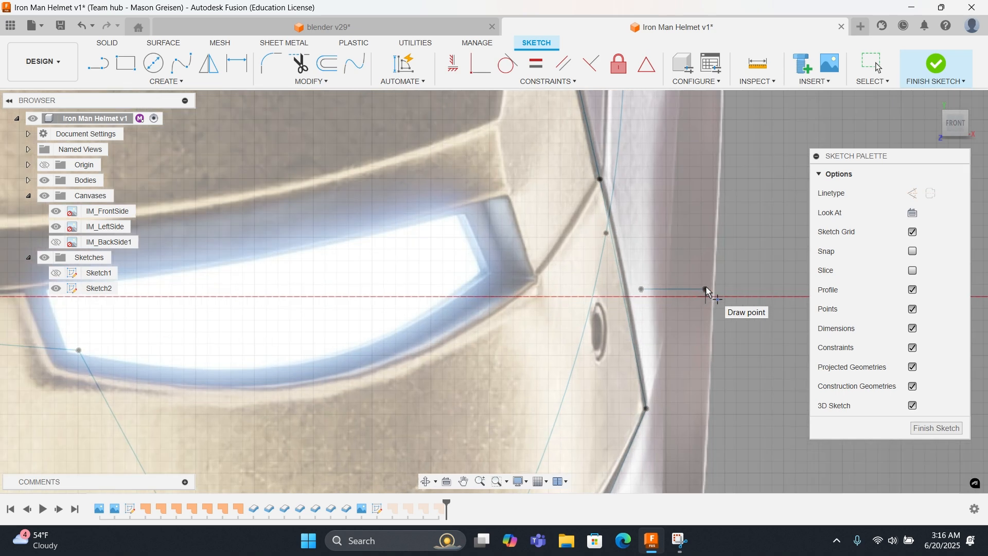
scroll(705, 287, "up", 2)
left_click(707, 289)
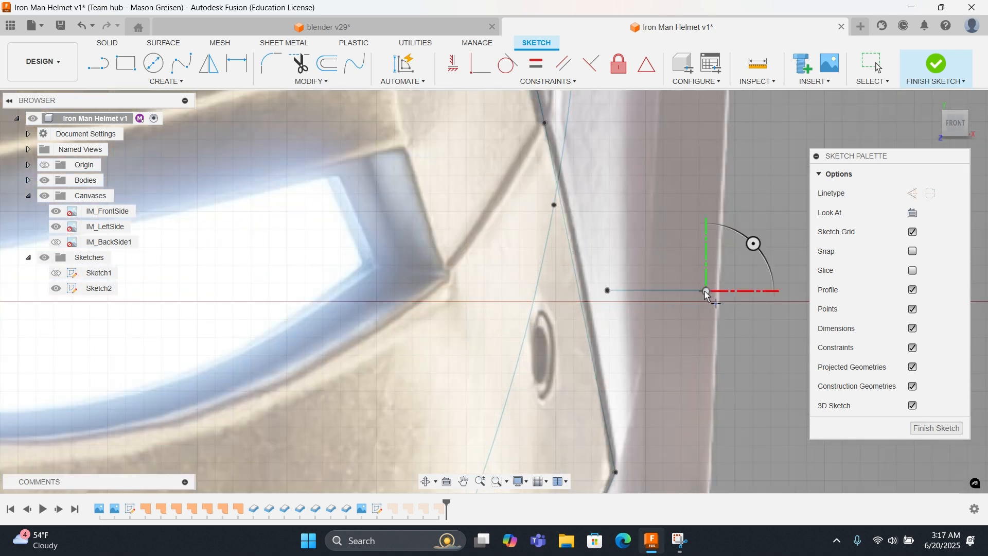
left_click(609, 291)
key("Escape")
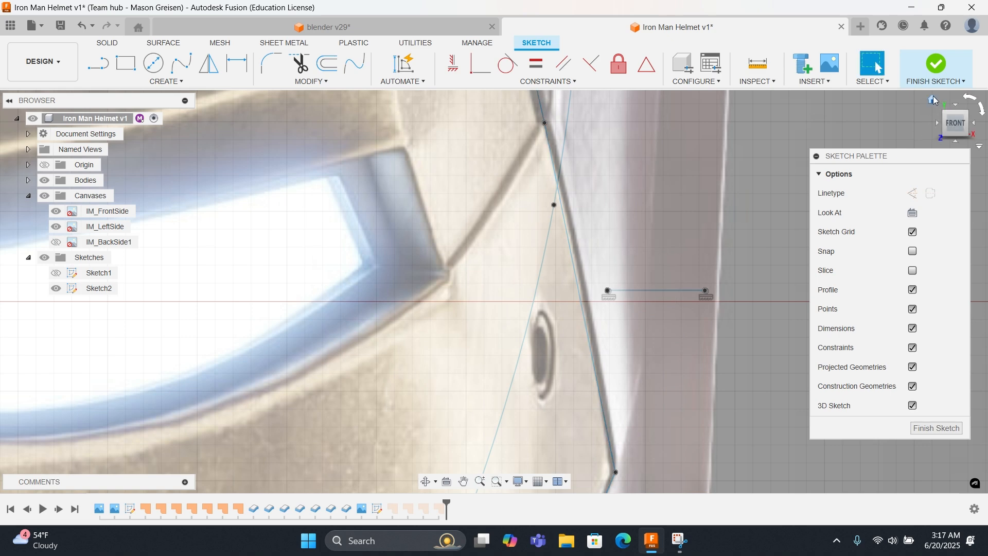
Step: Move the new points forward in the side view onto the front edge of the ear ring
left_click(978, 124)
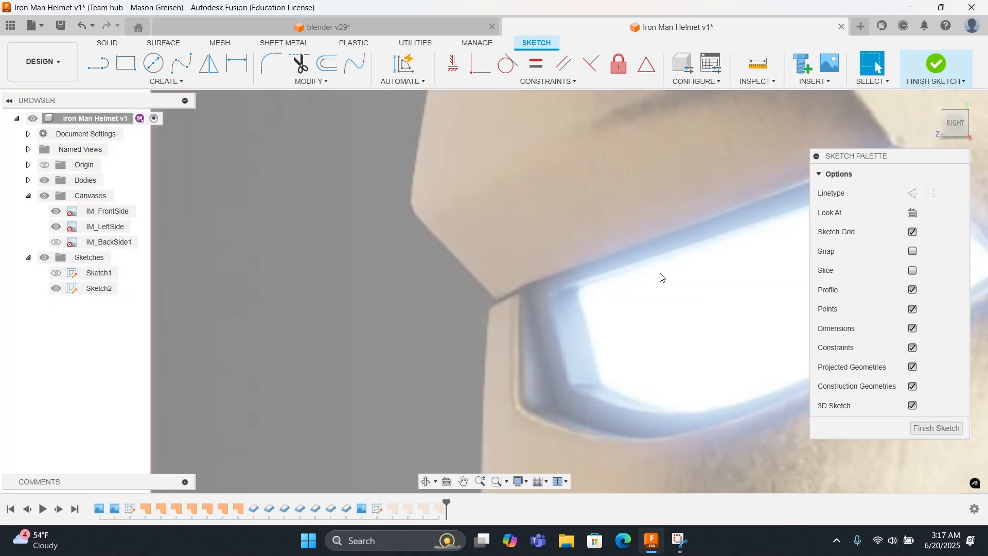
scroll(643, 287, "down", 8)
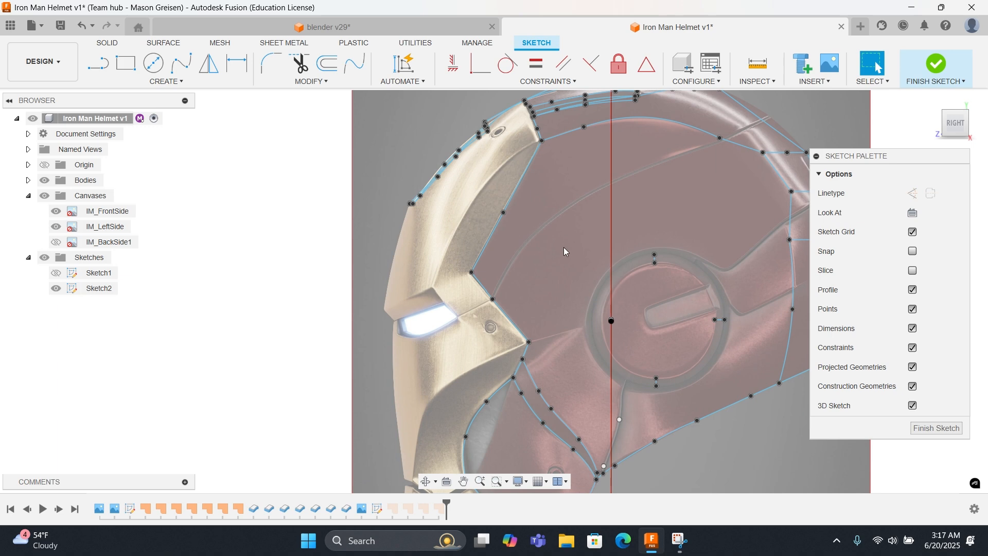
scroll(618, 342, "up", 5)
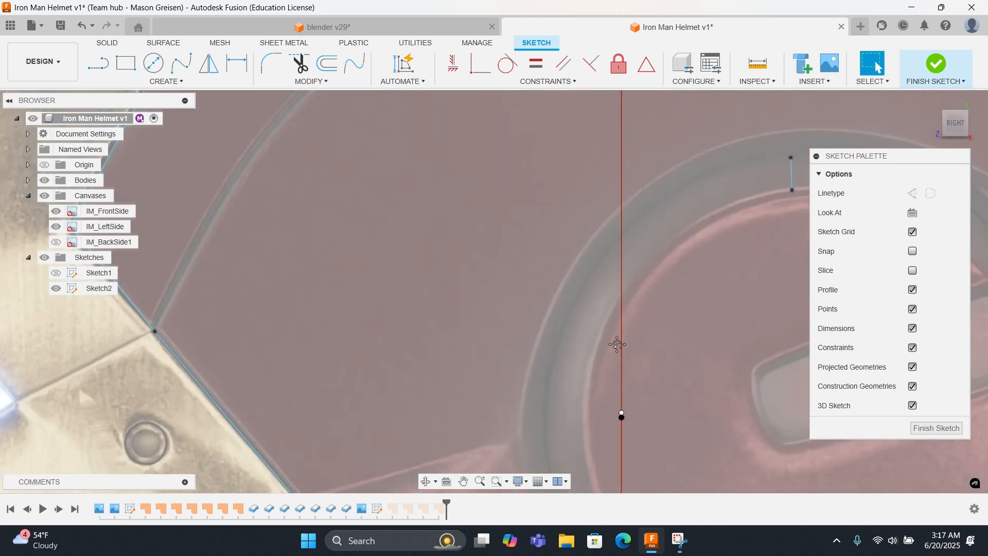
middle_click_drag(618, 343, 610, 181)
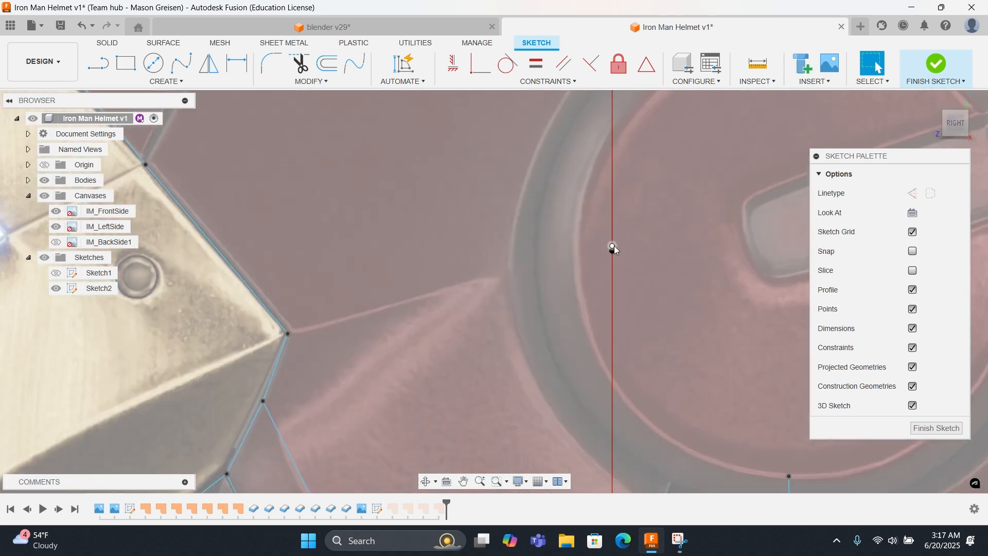
right_click(612, 246)
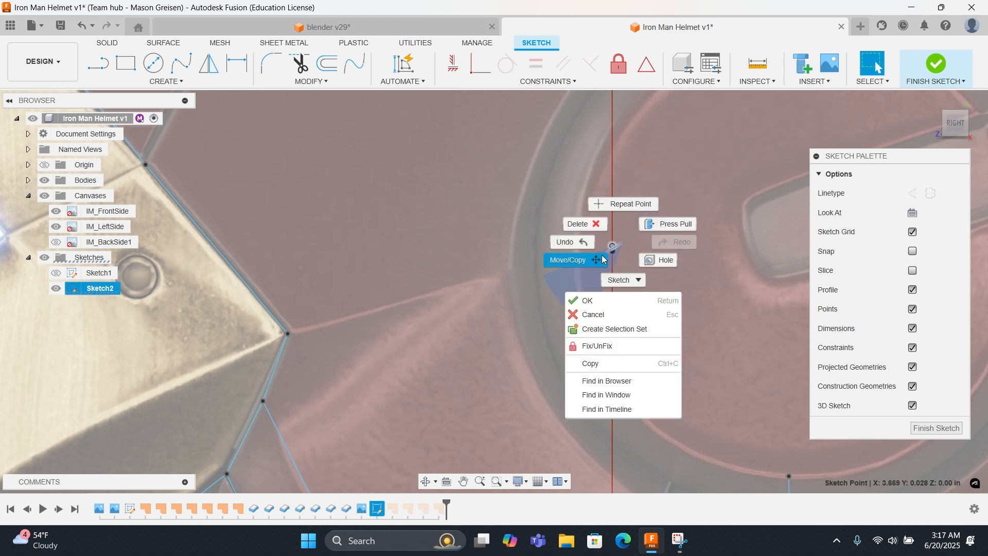
left_click(590, 264)
left_click_drag(577, 249, 497, 251)
key("Return")
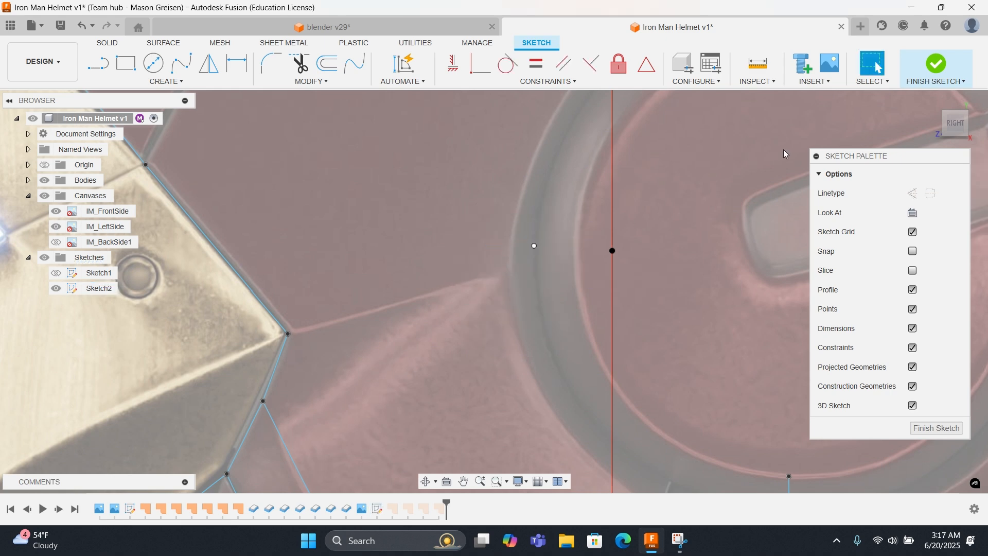
Step: Try to shift the inner point along the short ear line in the front view
left_click(938, 123)
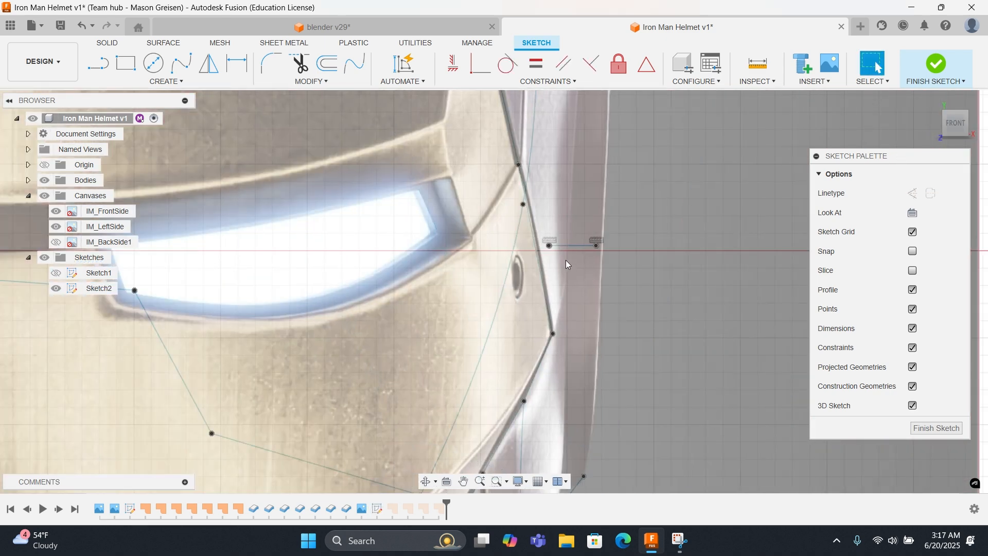
left_click(551, 246)
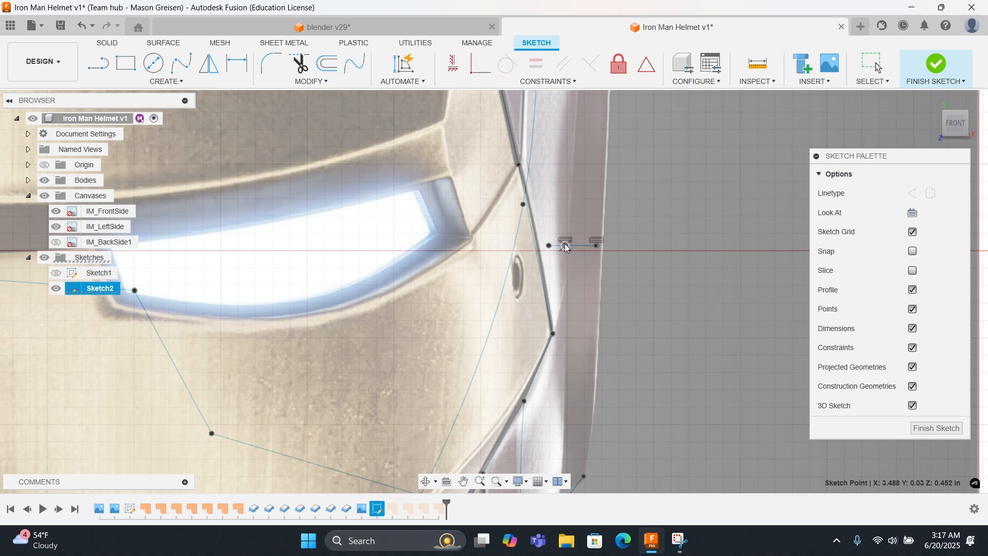
mouse_move(565, 245)
left_mouse_down()
mouse_move(591, 235)
mouse_move(549, 245)
left_mouse_up()
left_click(561, 245)
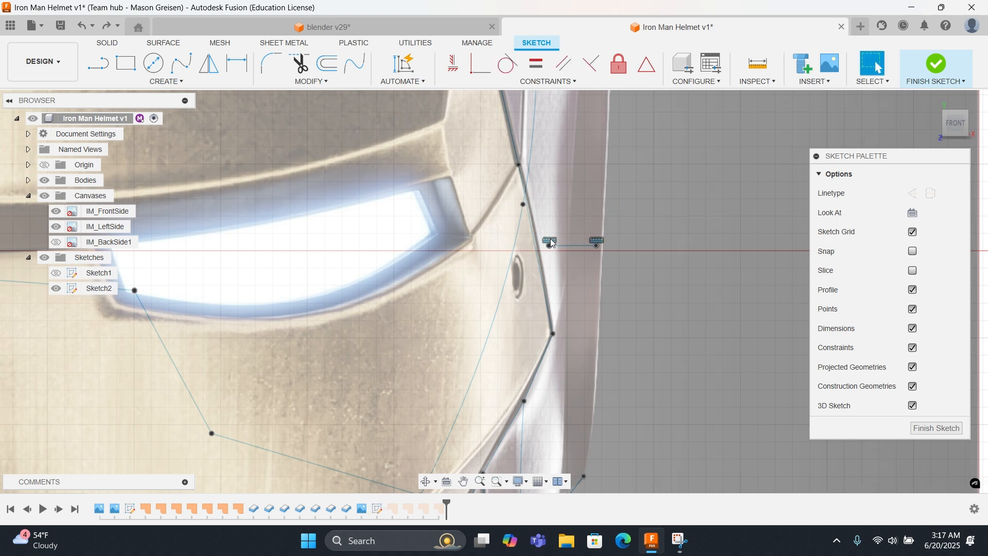
Step: Move the outer point back in the side view onto the front edge of the inner ear circle
middle_click_drag(650, 224, 590, 259, "shift")
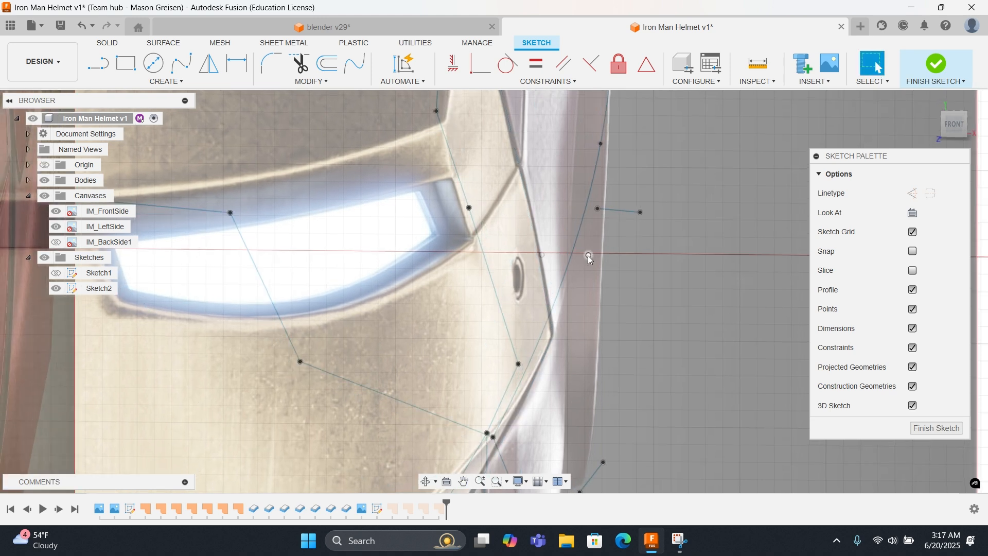
left_click(965, 129)
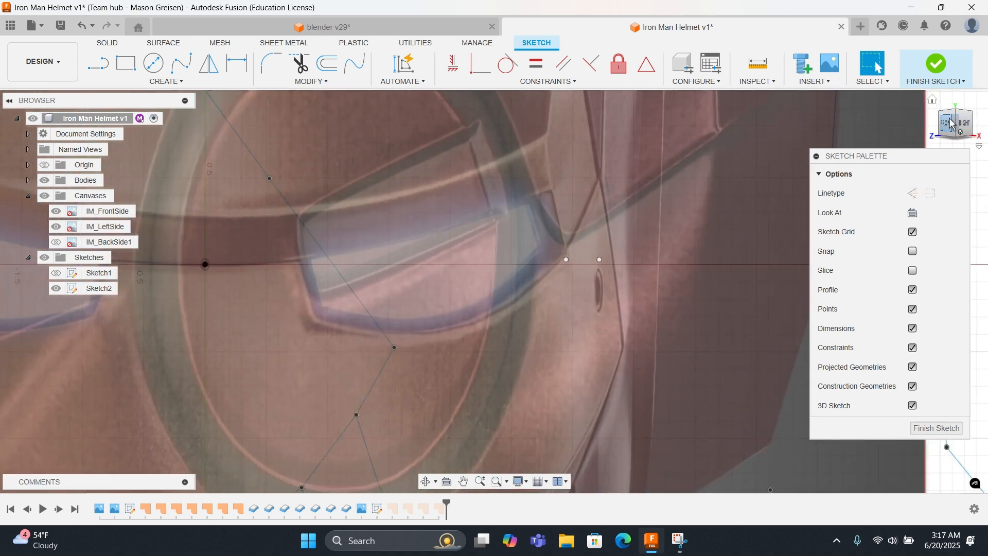
left_click(965, 126)
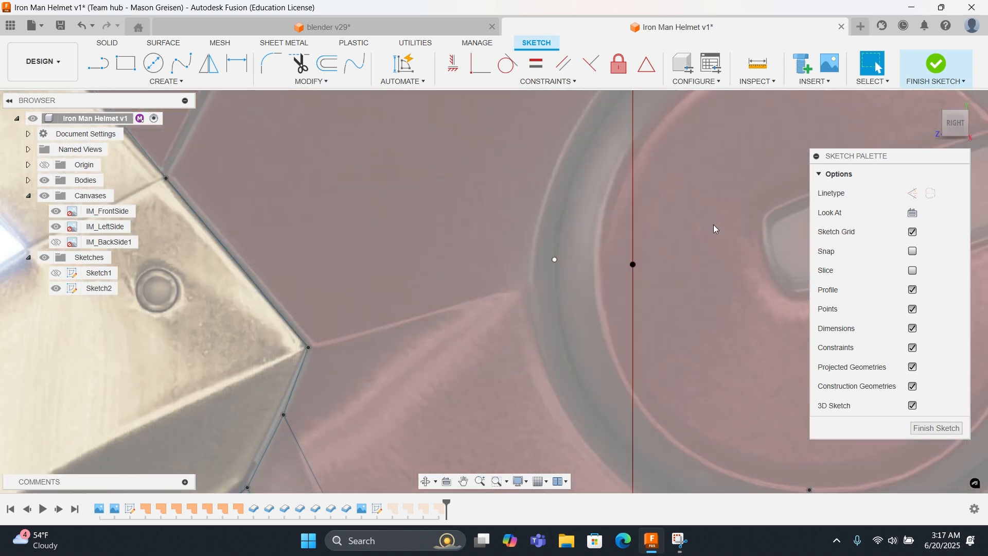
left_click(554, 259)
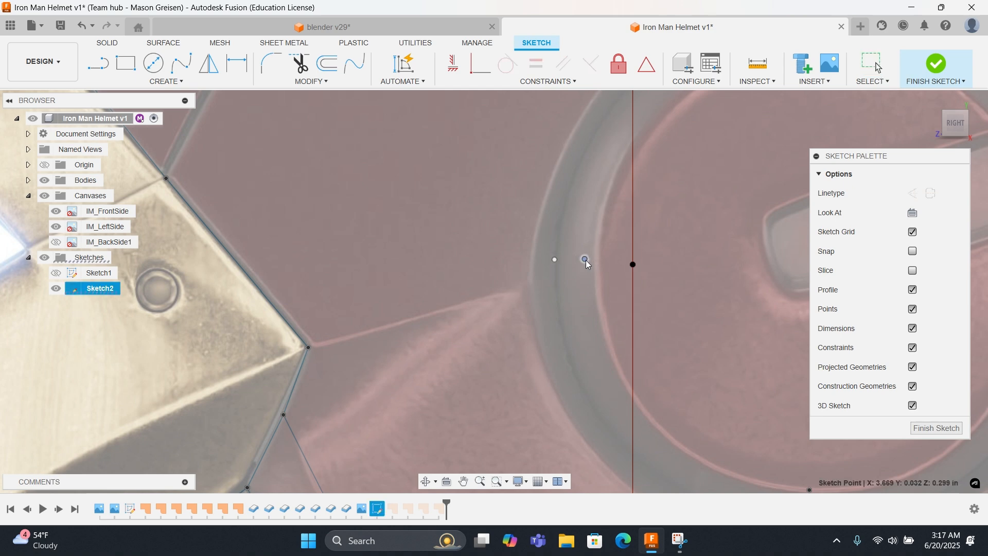
key("Escape")
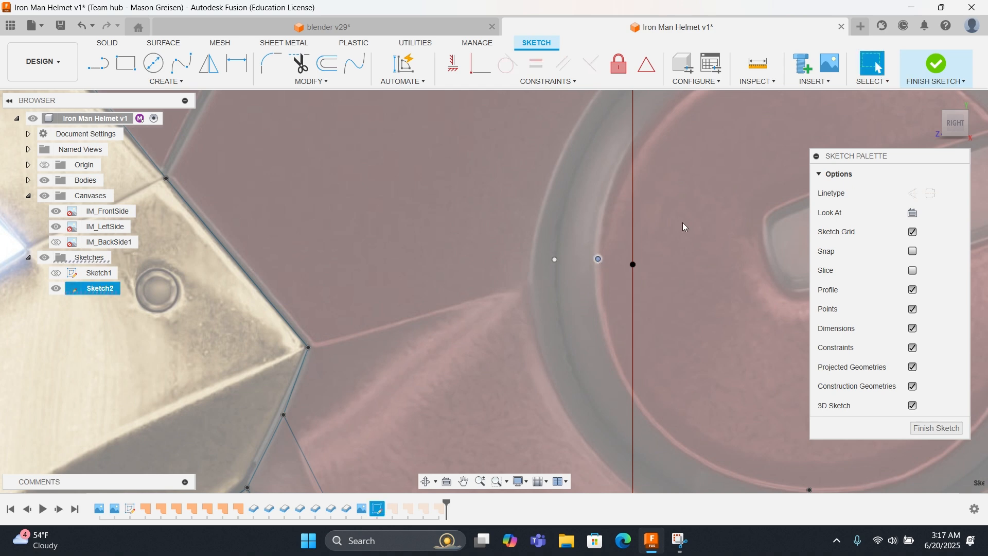
left_click(682, 223)
Step: Check the positions of the two ear points against the reference images from the front and the side
mouse_move(681, 249)
middle_mouse_down("shift")
mouse_move(699, 251)
mouse_move(786, 213)
middle_mouse_up("shift")
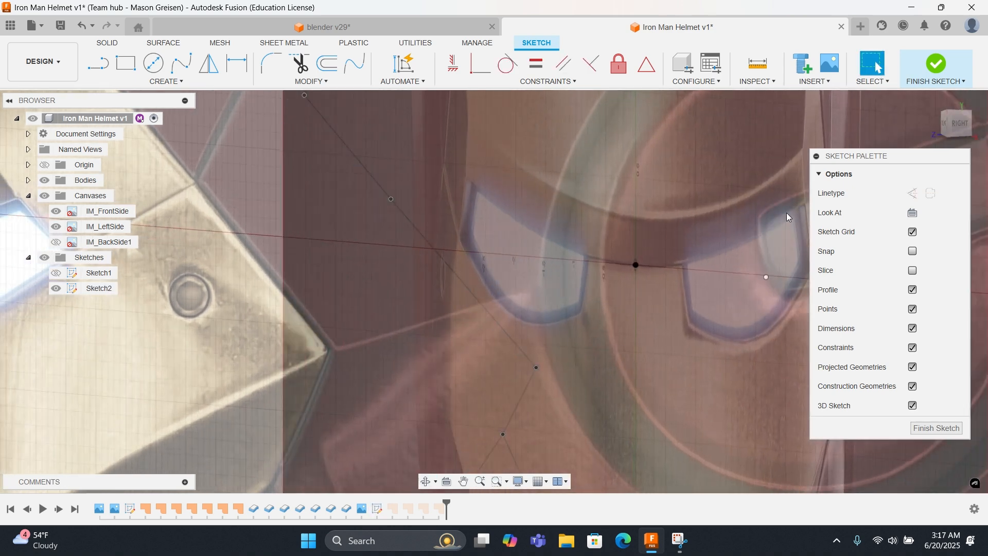
left_click(948, 126)
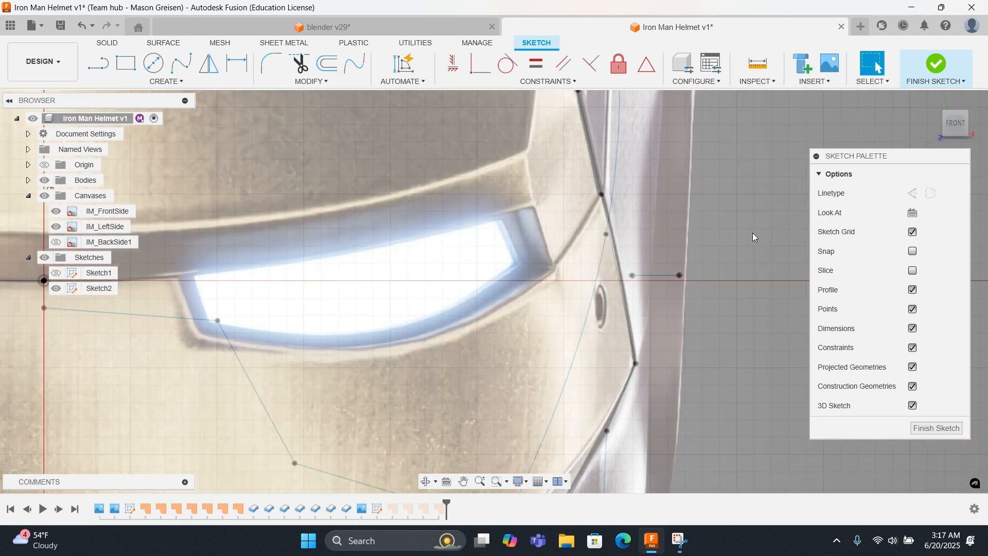
mouse_move(698, 245)
middle_mouse_down("shift")
mouse_move(615, 278)
mouse_move(690, 247)
mouse_move(891, 247)
middle_mouse_up("shift")
left_click(956, 123)
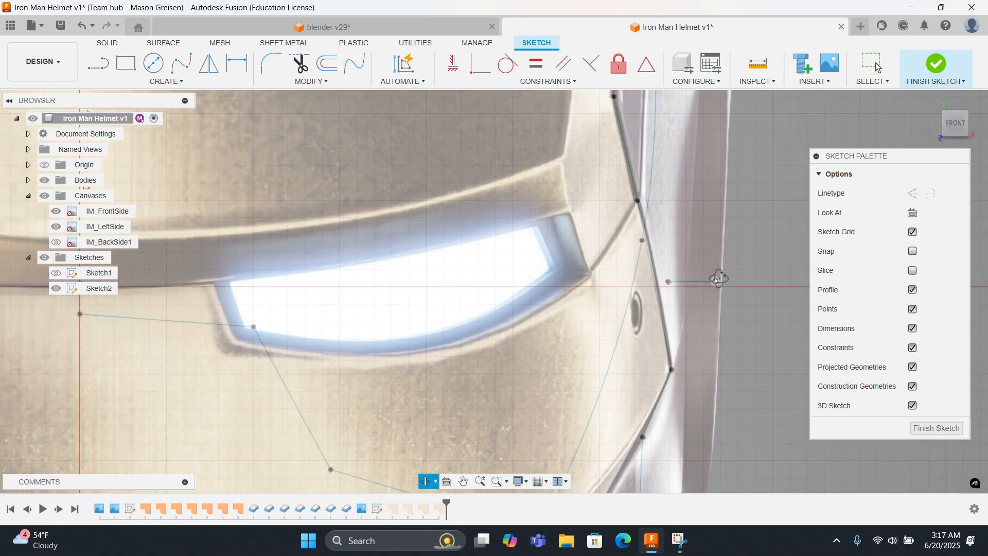
middle_click_drag(718, 278, 721, 286, "shift")
left_click(932, 101)
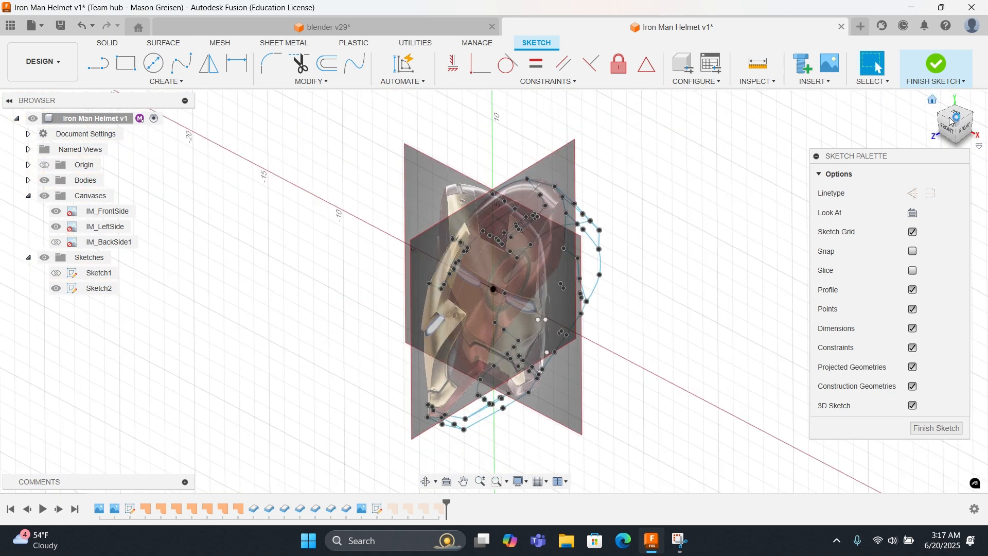
left_click(962, 132)
scroll(593, 209, "up", 10)
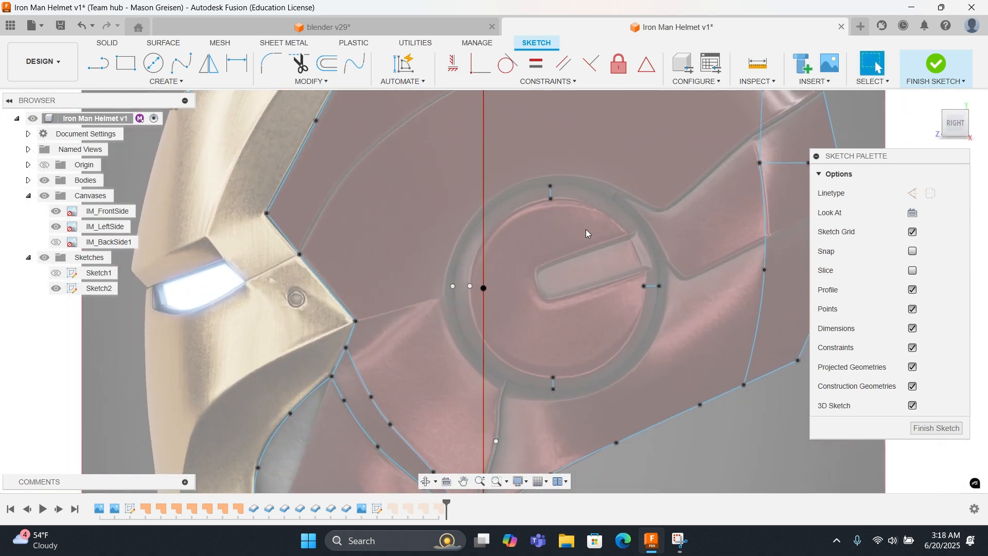
left_click(182, 63)
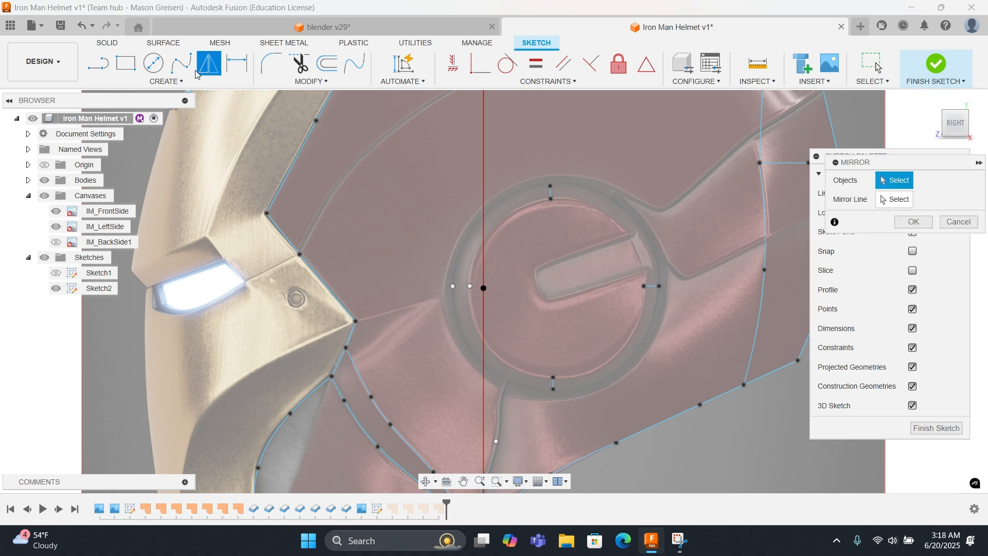
left_click(453, 287)
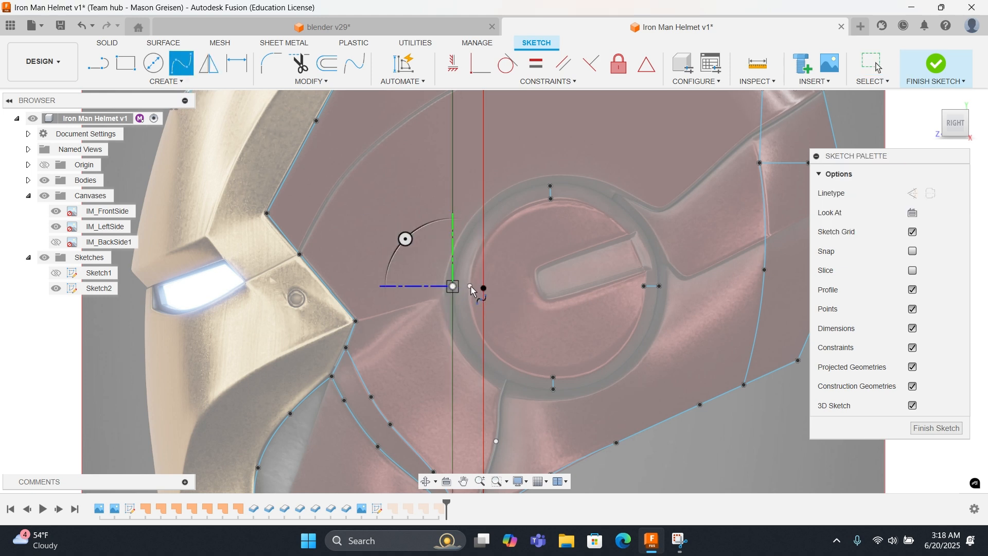
right_click(477, 268)
left_click(523, 259)
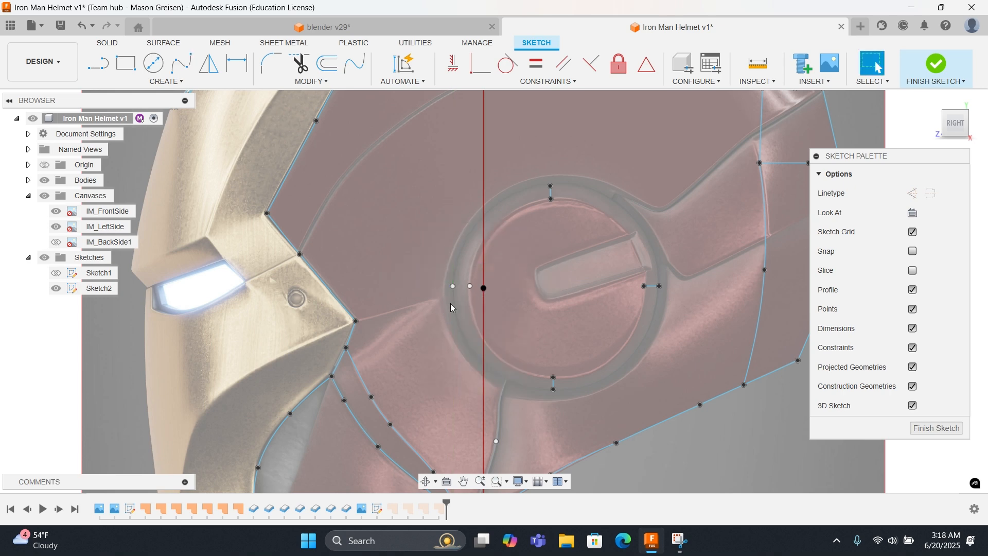
Step: Connect the two points at the front of the ear ring with a fit point spline
middle_click_drag(444, 307, 463, 315, "shift")
left_click(182, 63)
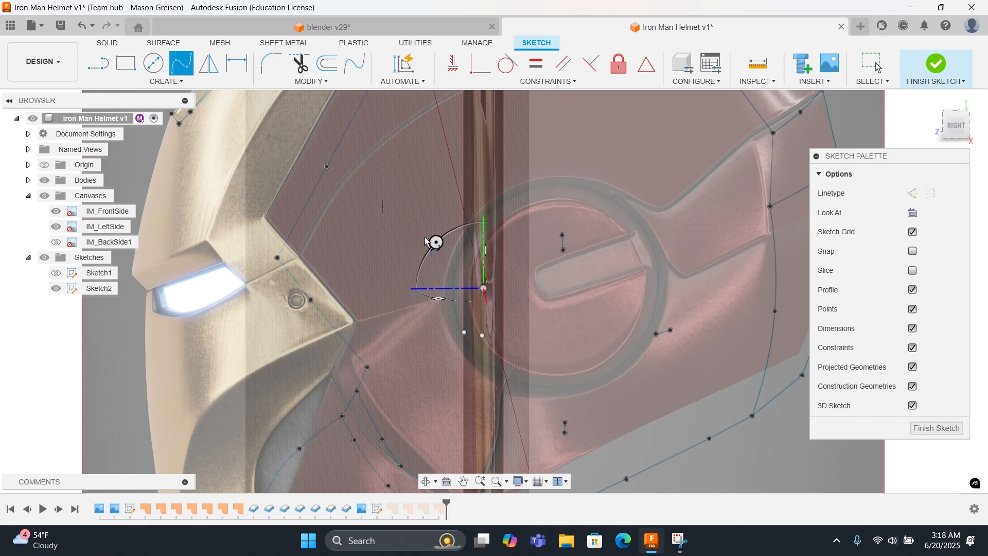
left_click(465, 332)
right_click(465, 333)
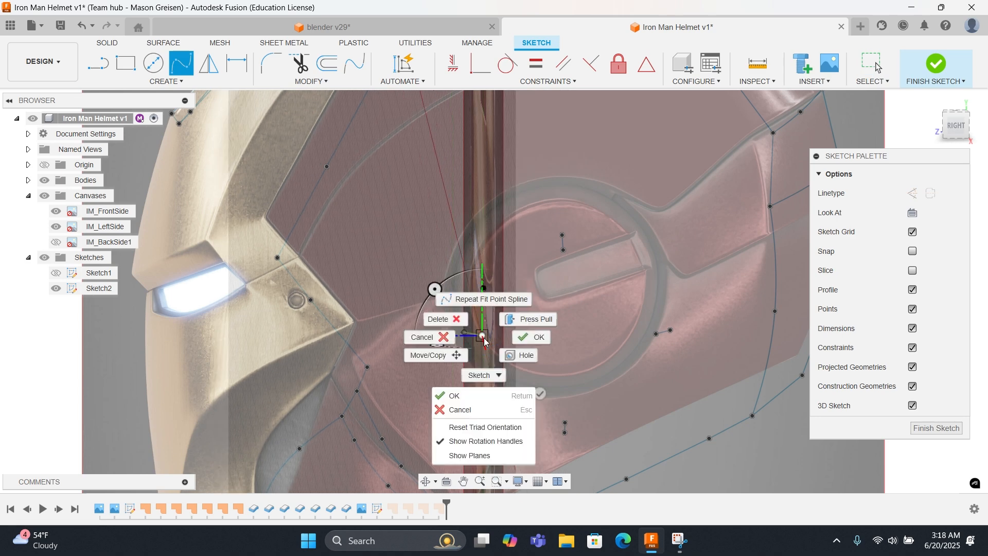
left_click(513, 332)
left_click(956, 125)
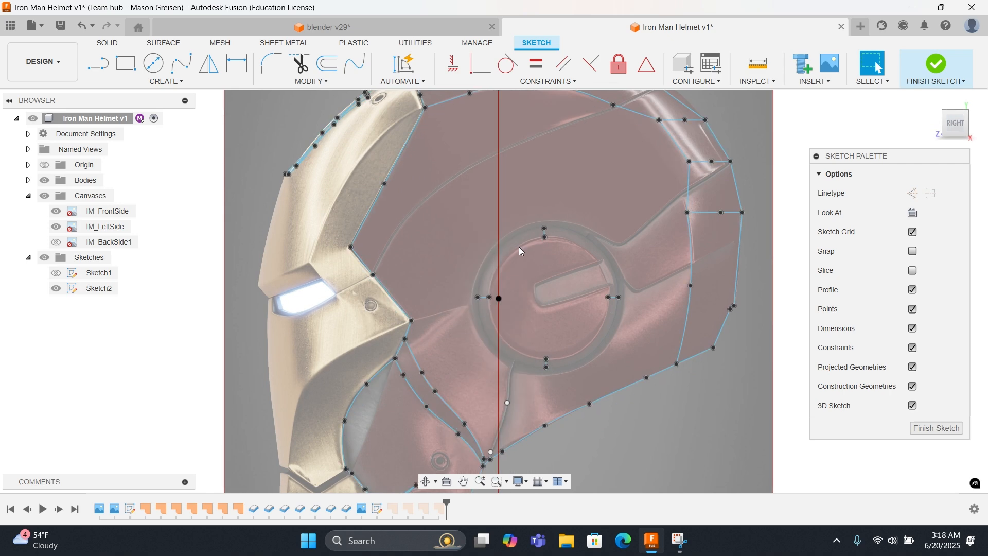
scroll(534, 306, "up", 4)
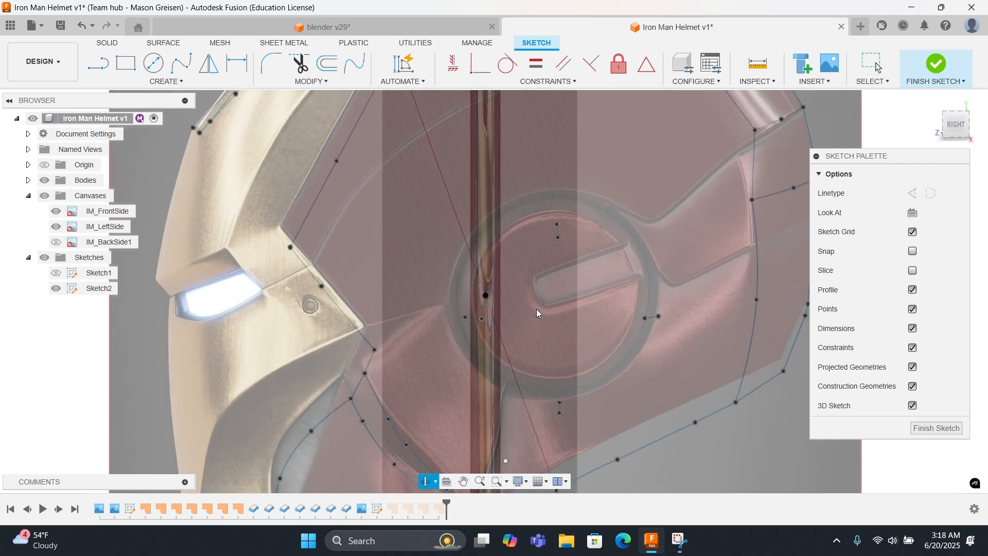
Step: Draw a closed fit point spline through the four inner points of the ear ring
right_click(536, 307)
left_click(531, 264)
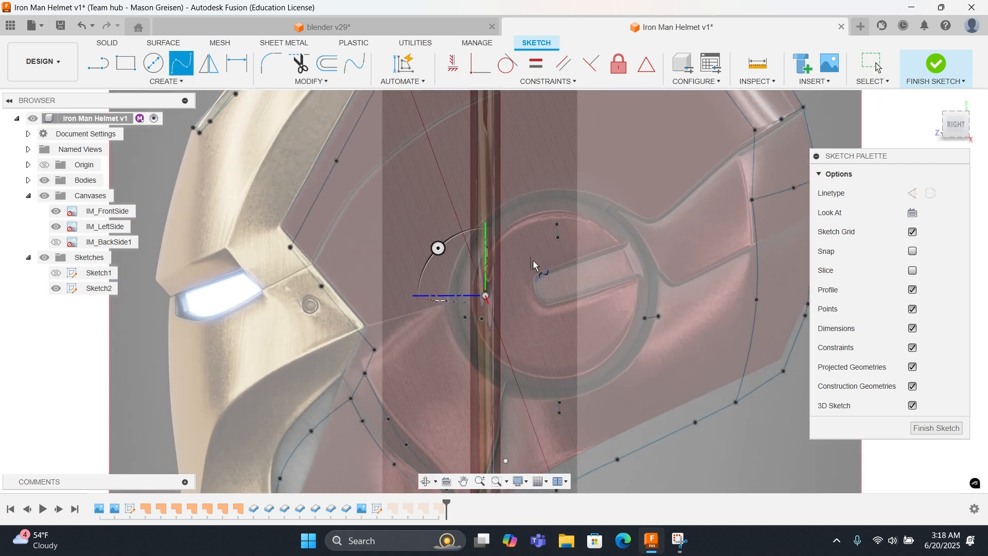
left_click(556, 237)
left_click(645, 319)
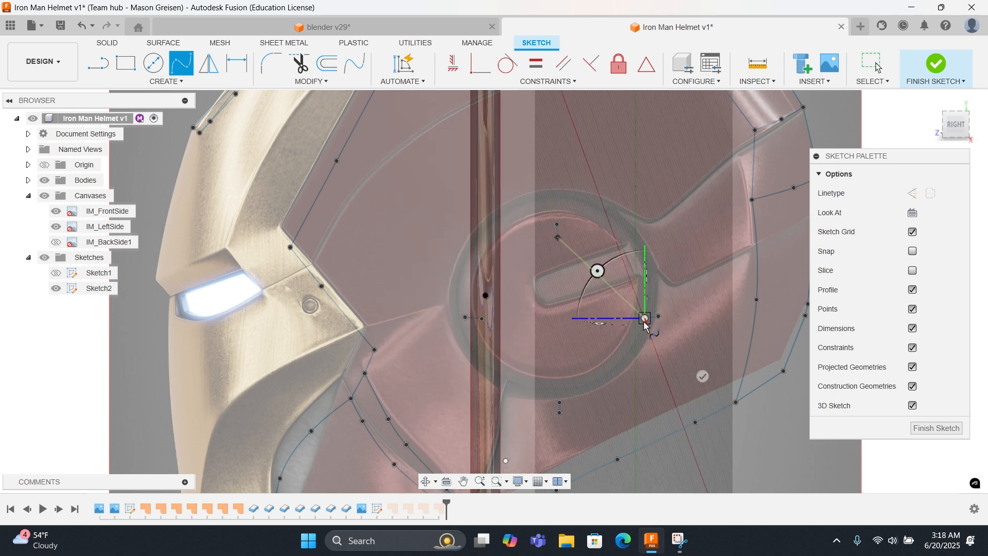
left_click(558, 397)
left_click(482, 319)
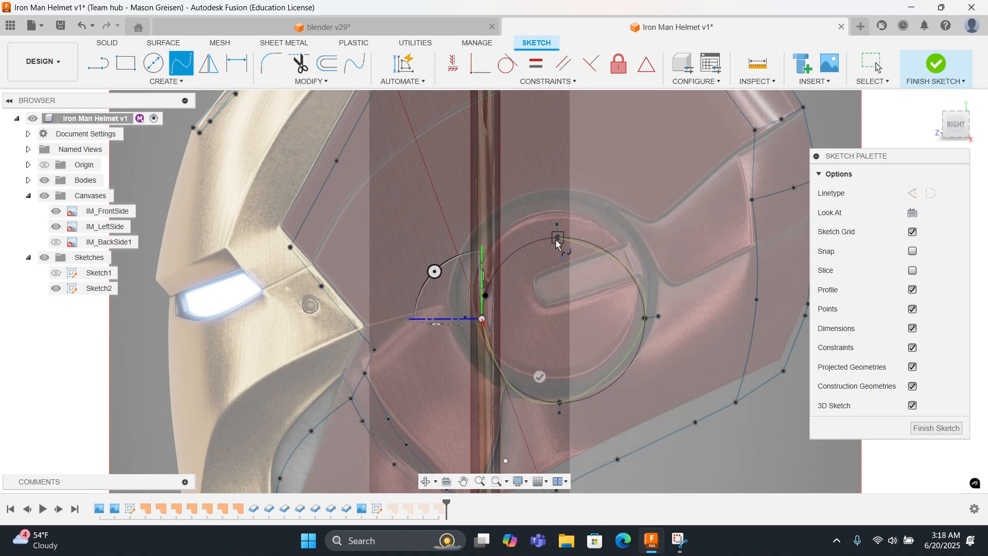
left_click(558, 238)
right_click(555, 238)
left_click(526, 293)
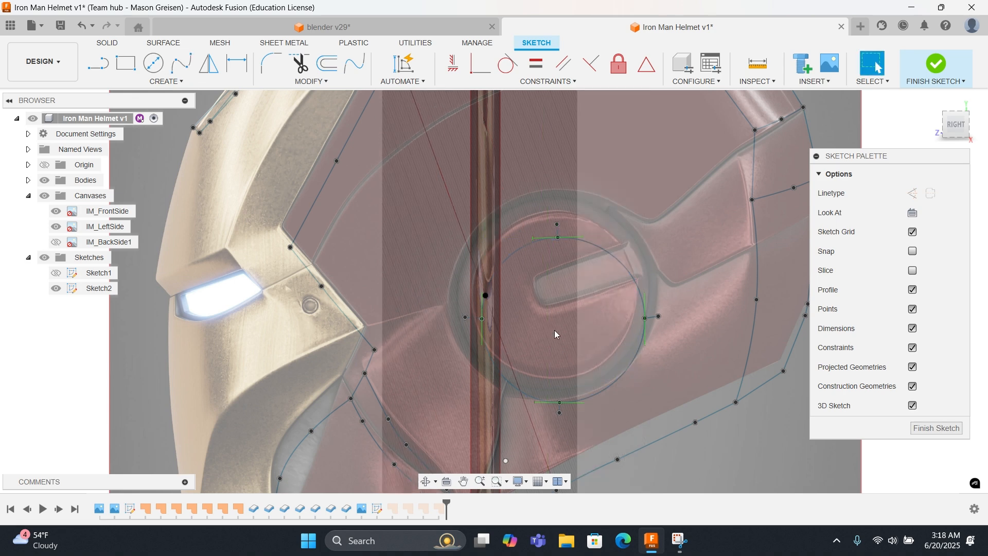
Step: Draw a closed fit point spline through the outer ends of the four short ear lines, viewed from the right side
left_click(955, 124)
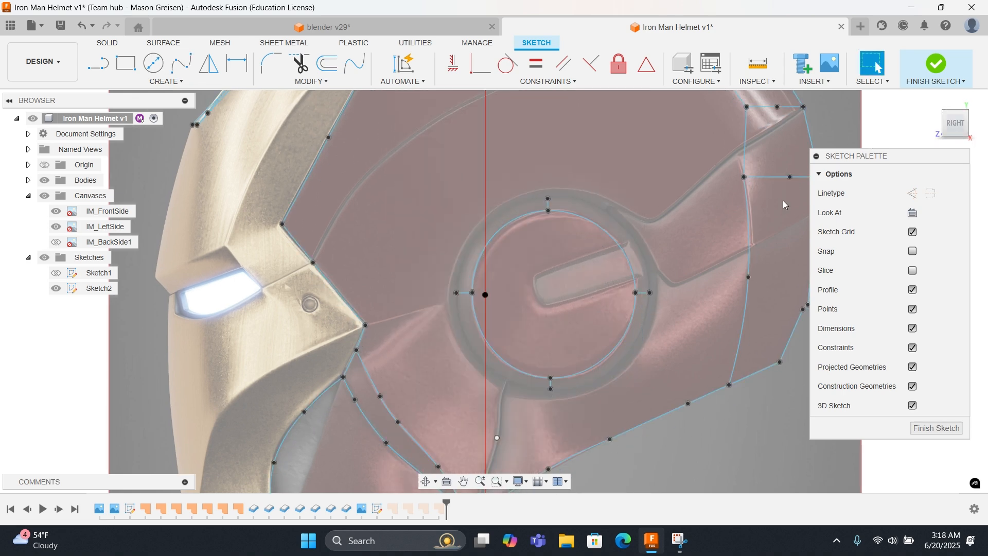
right_click(551, 264)
left_click(551, 251)
left_click(548, 198)
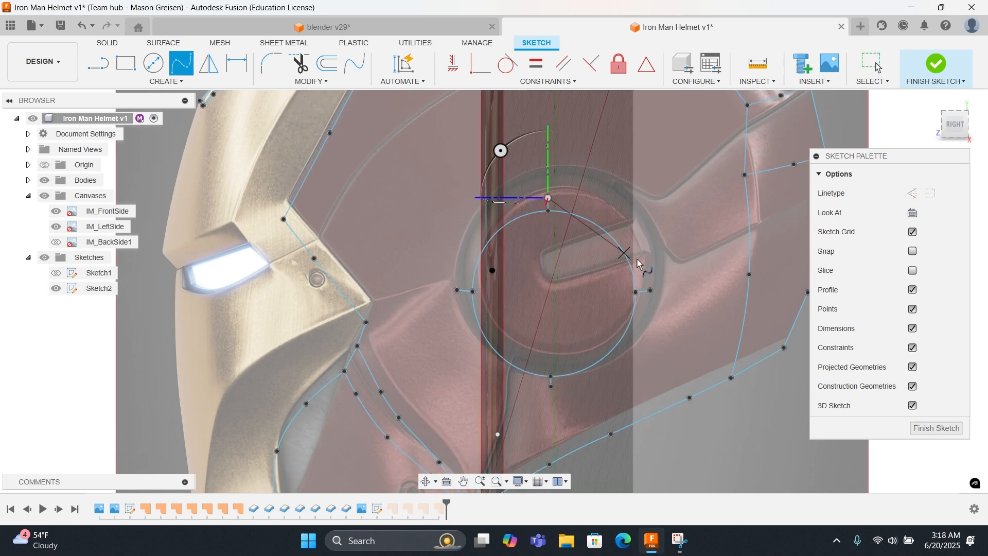
left_click(650, 291)
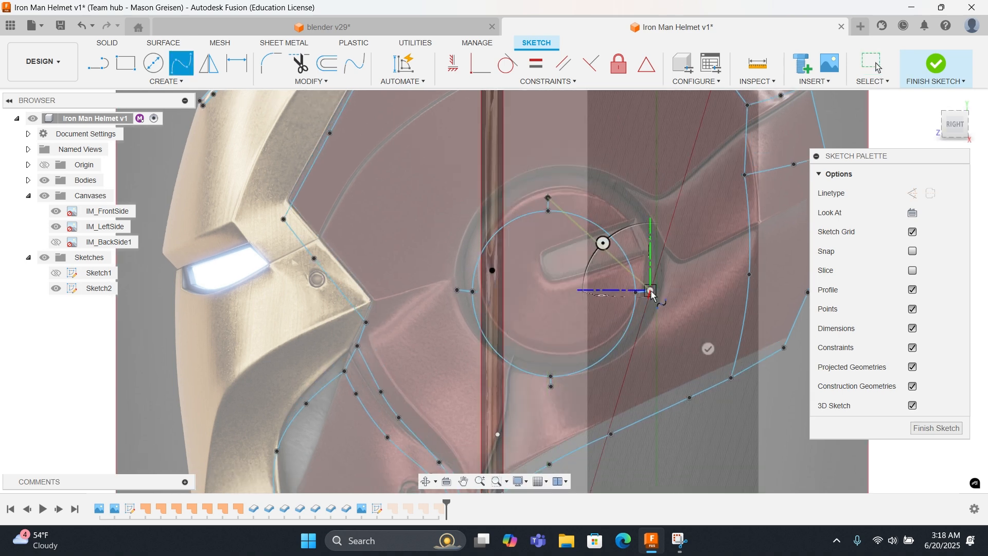
left_click(551, 386)
left_click(457, 291)
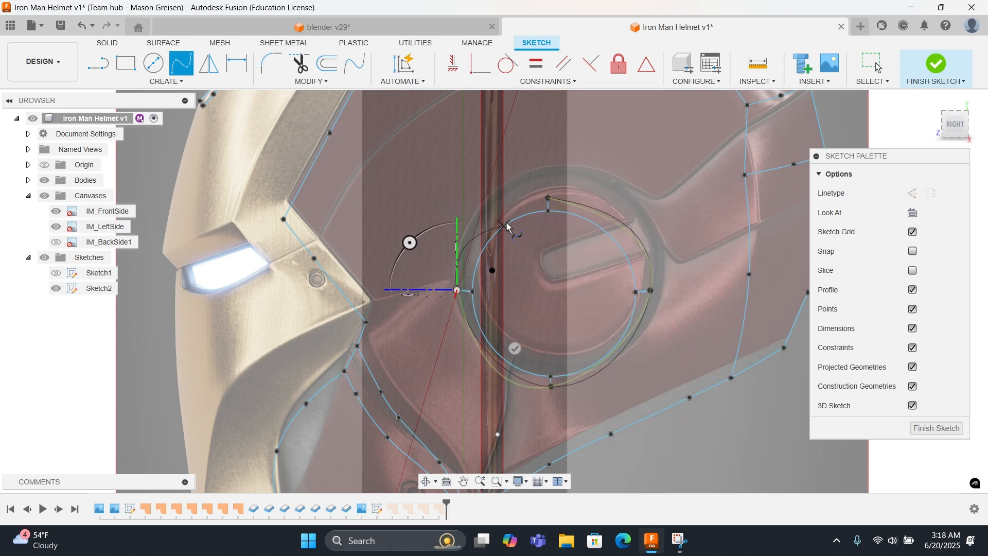
left_click(548, 198)
right_click(548, 198)
left_click(578, 198)
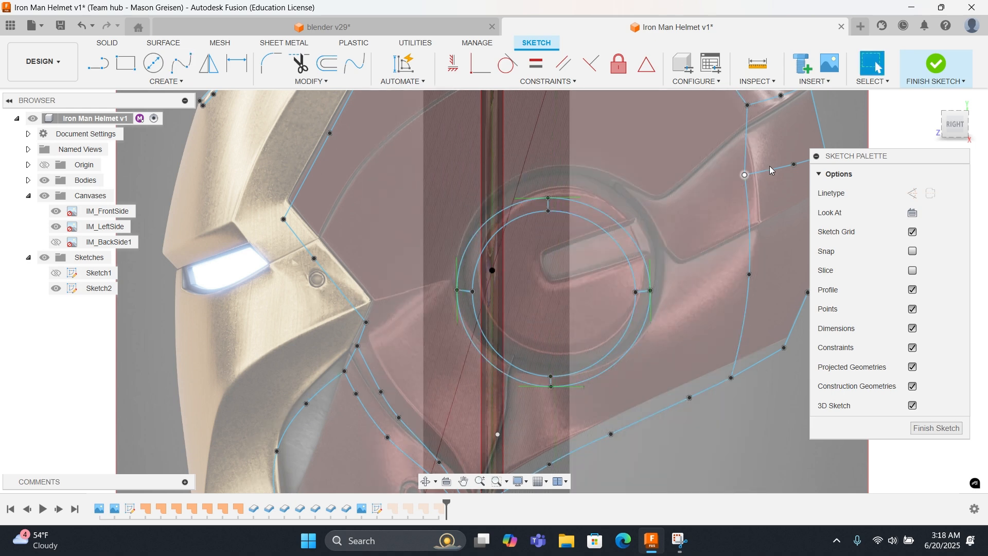
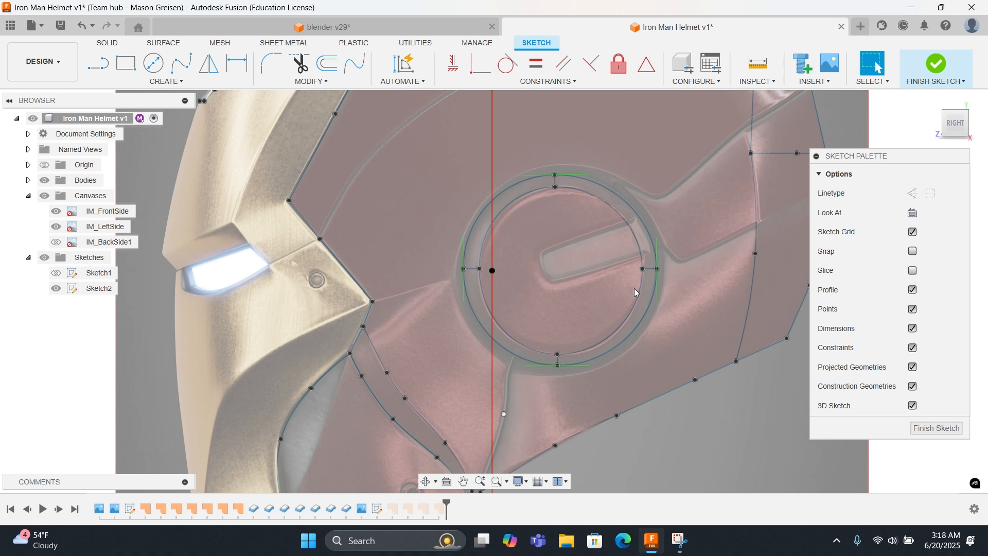
Step: Draw a separate fit point spline from the outer ear ring's top point to its rear point
right_click(672, 188)
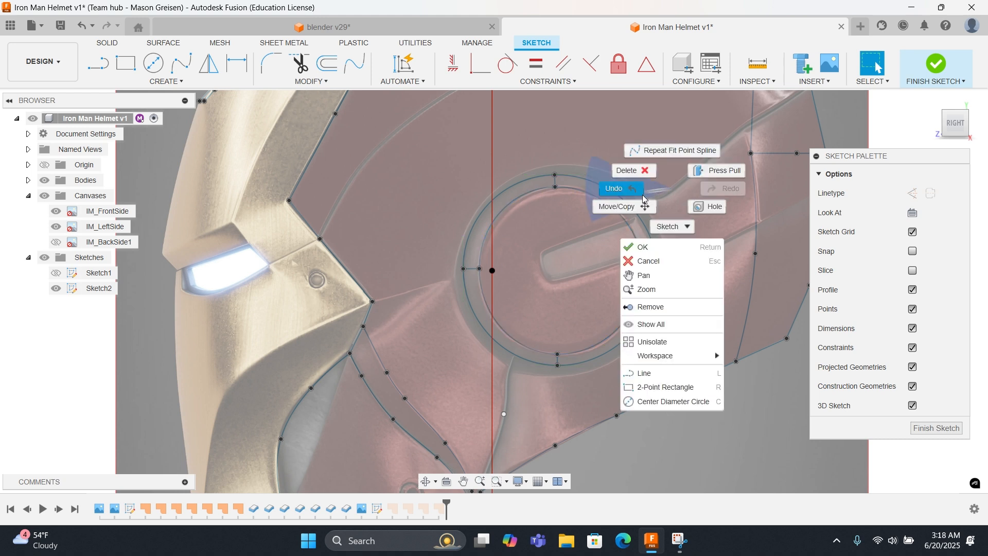
left_click(642, 194)
right_click(657, 190)
left_click(667, 154)
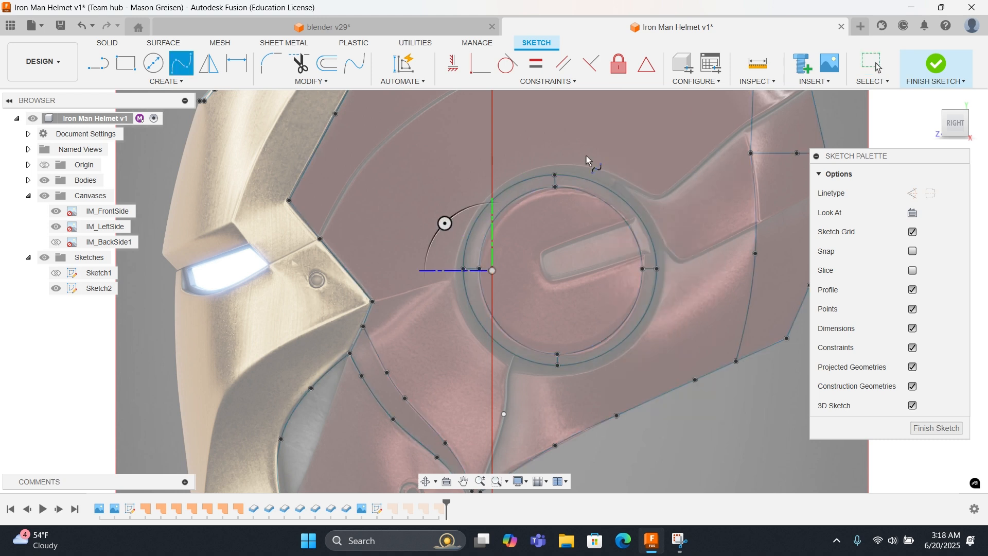
left_click(556, 174)
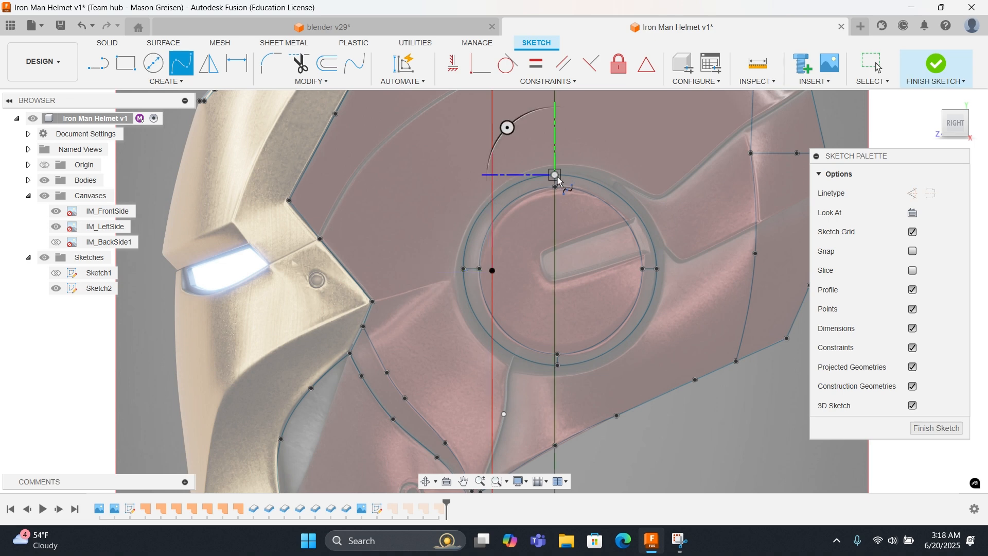
left_click(656, 269)
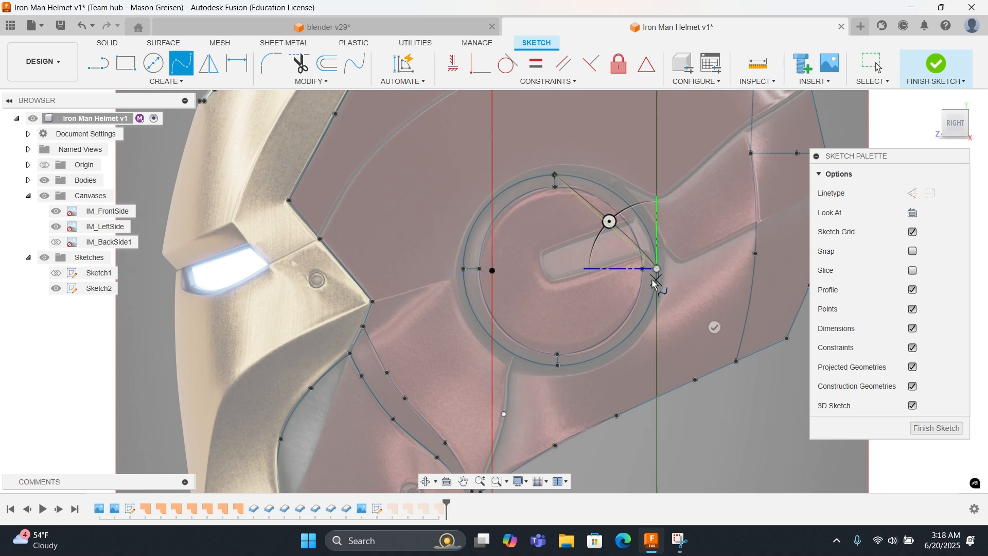
right_click(600, 325)
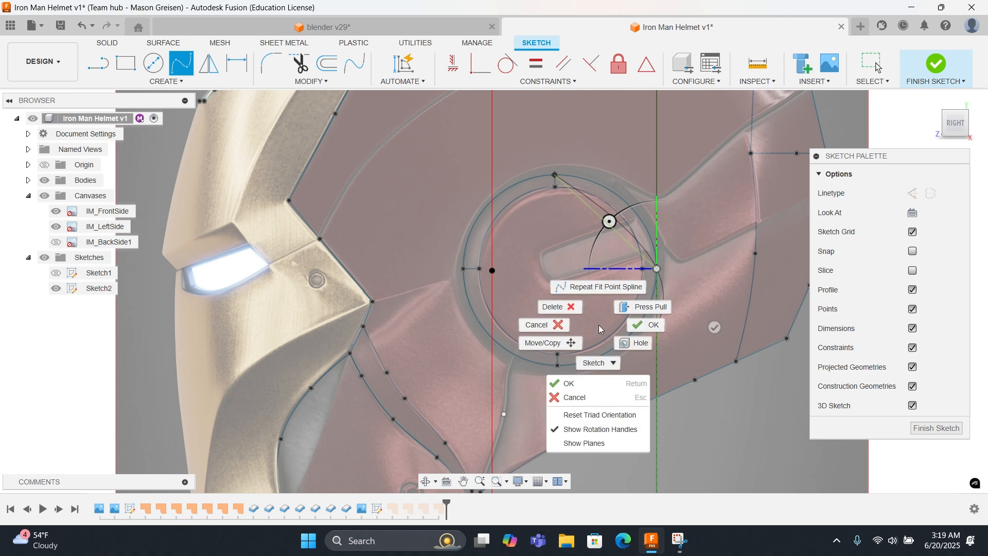
left_click(627, 327)
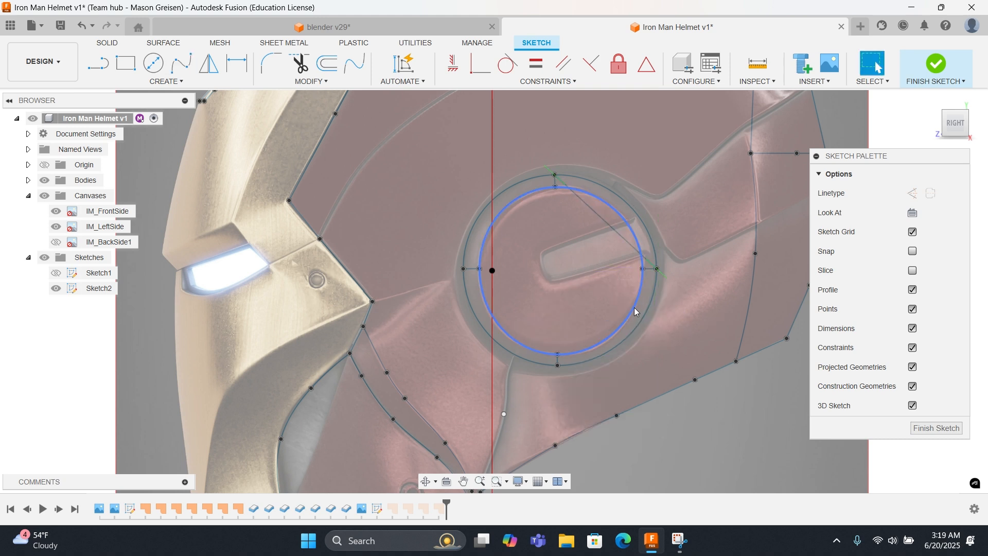
Step: Adjust the tangent handle at the rear point so the upper rear spline follows the outer ear circle
left_click(664, 278)
mouse_move(667, 276)
left_mouse_down()
mouse_move(650, 279)
mouse_move(672, 275)
left_mouse_up()
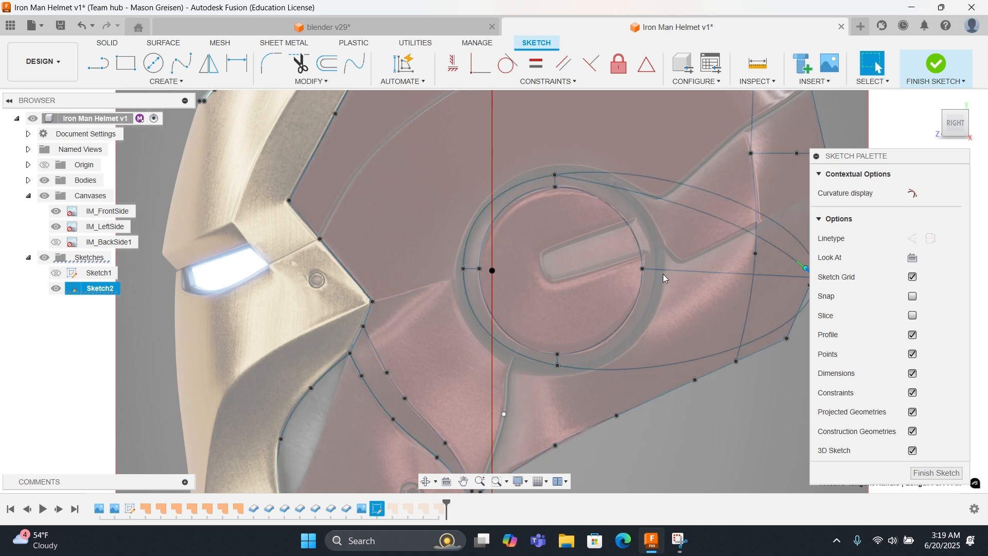
key("ctrl+z")
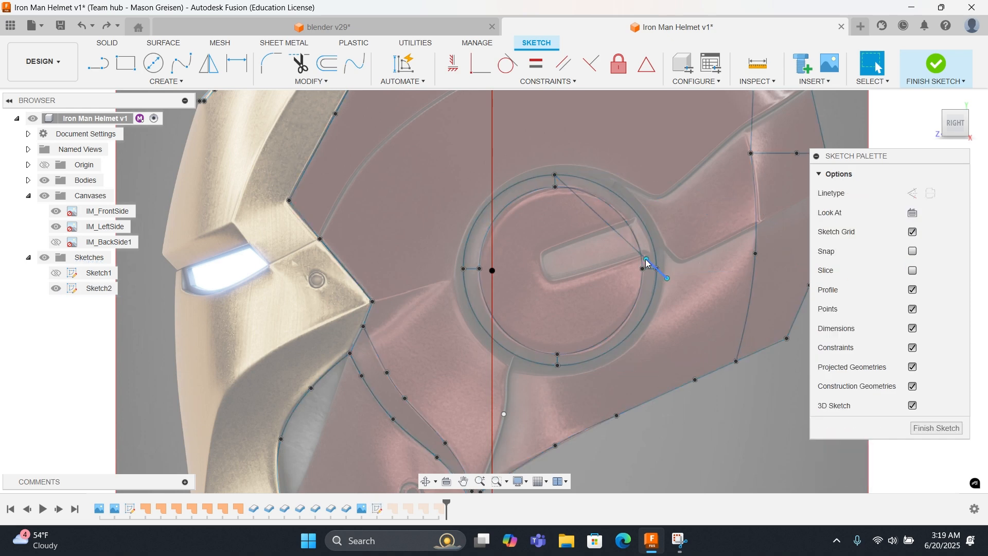
left_click_drag(647, 262, 651, 247)
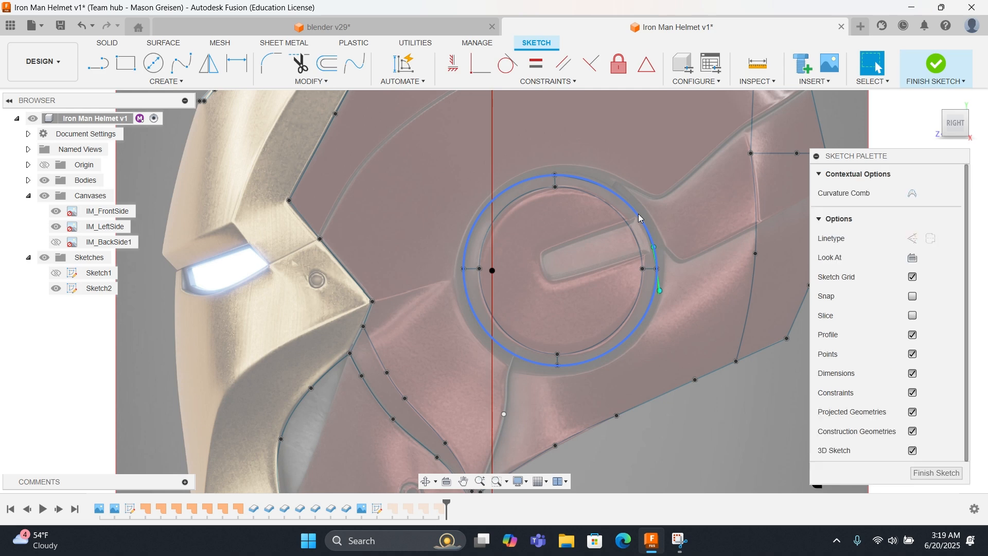
key("Escape")
Step: Draw a fit point spline from the outer ear ring's rear point to its bottom point
right_click(670, 221)
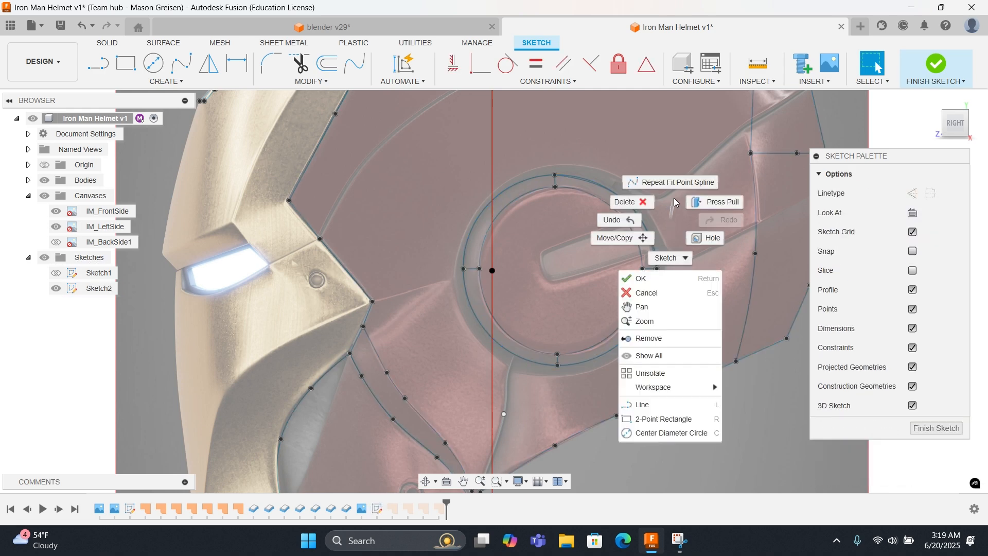
left_click(668, 181)
left_click(656, 268)
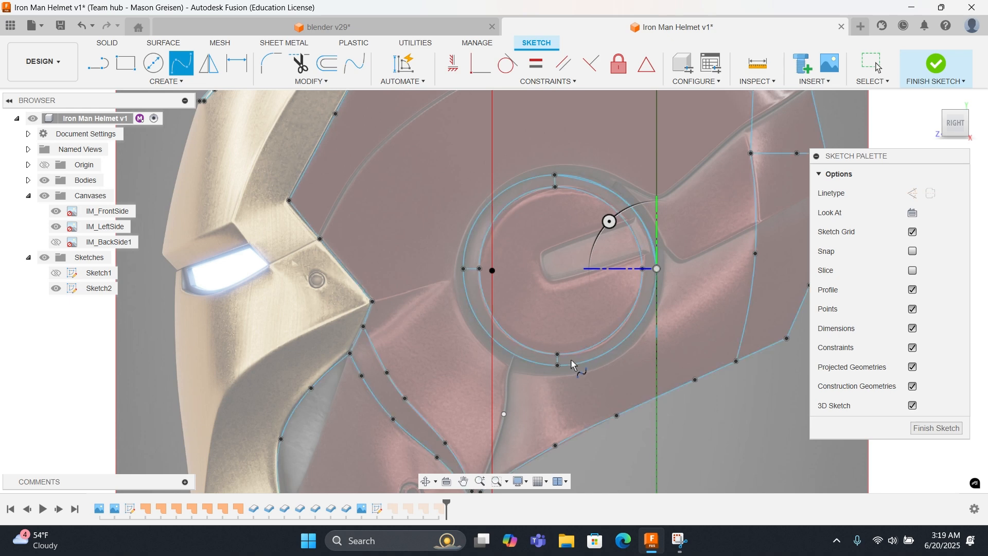
right_click(557, 366)
left_click(590, 361)
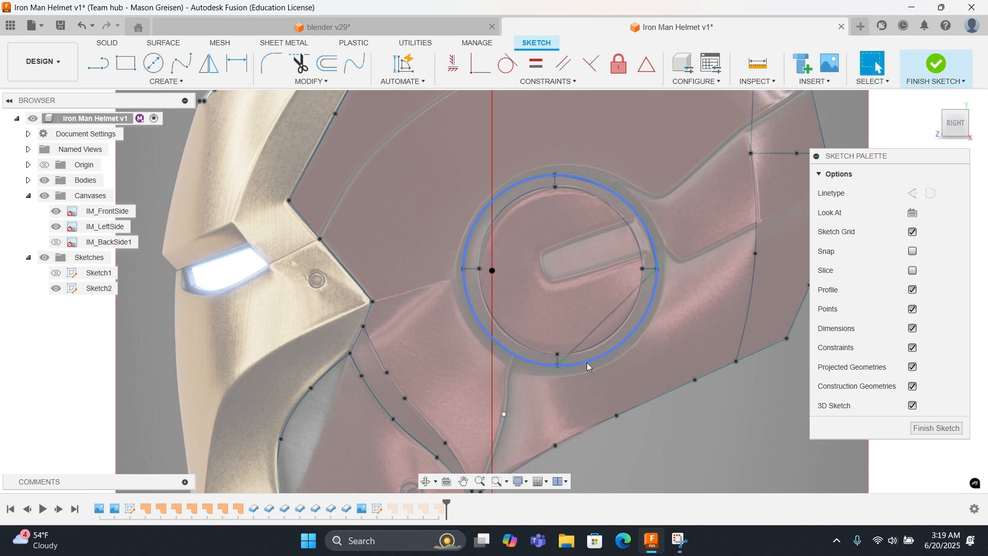
Step: Rotate the tangent handle at the bottom point so the lower rear spline curves along the outer ear circle
left_click(566, 356)
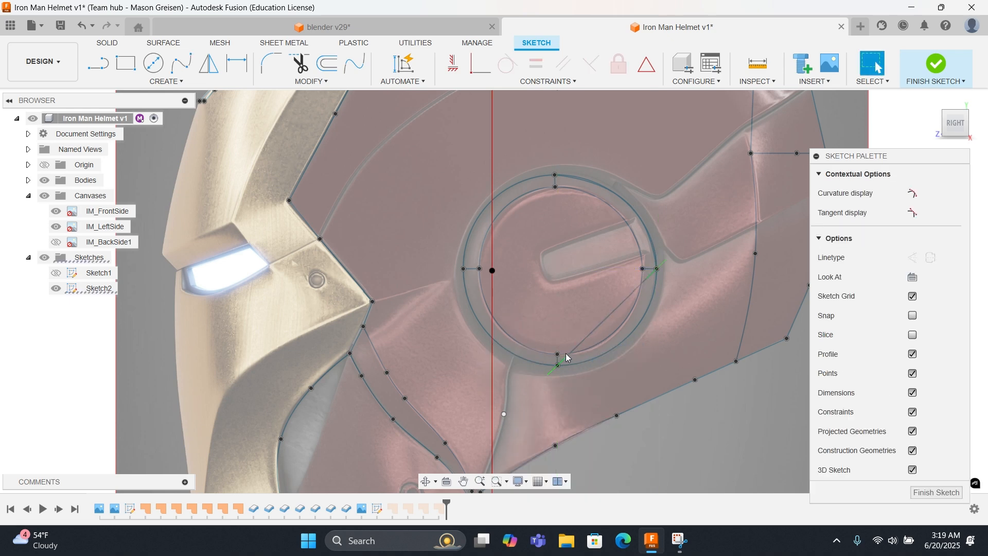
scroll(565, 356, "up", 3)
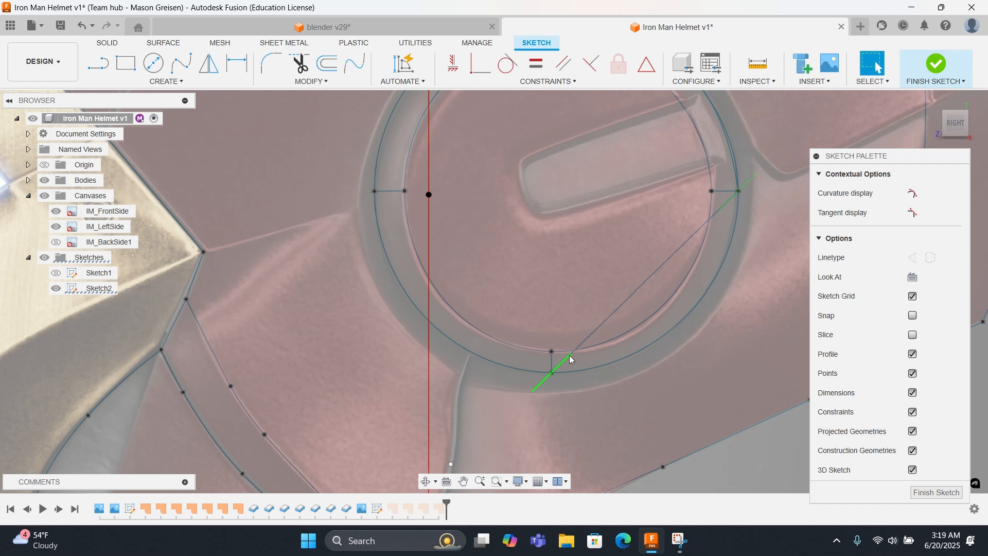
left_click(571, 355)
left_click_drag(575, 357, 599, 370)
right_click(598, 370)
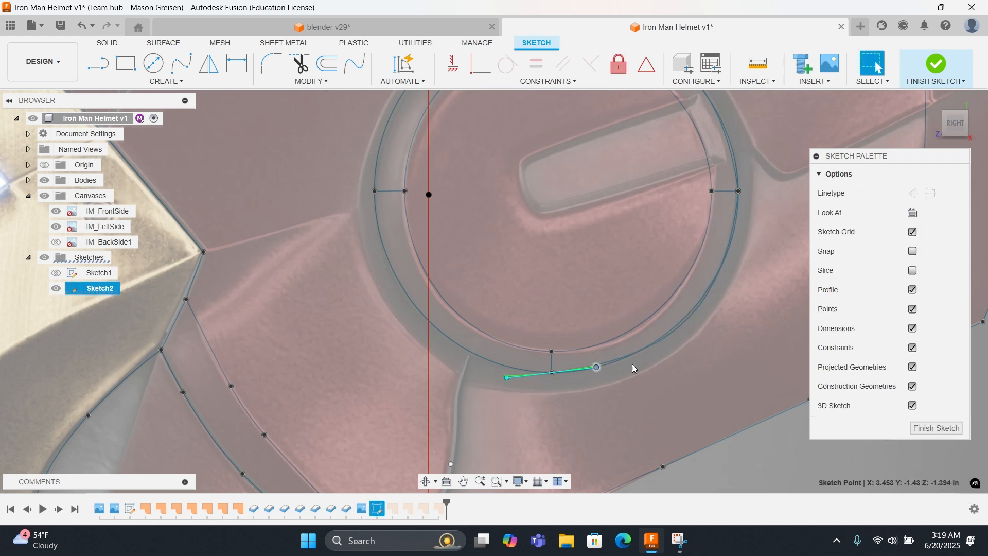
left_click(637, 370)
Step: Draw a fit point spline from the outer ear ring's bottom point to its front point
right_click(560, 395)
left_click(558, 353)
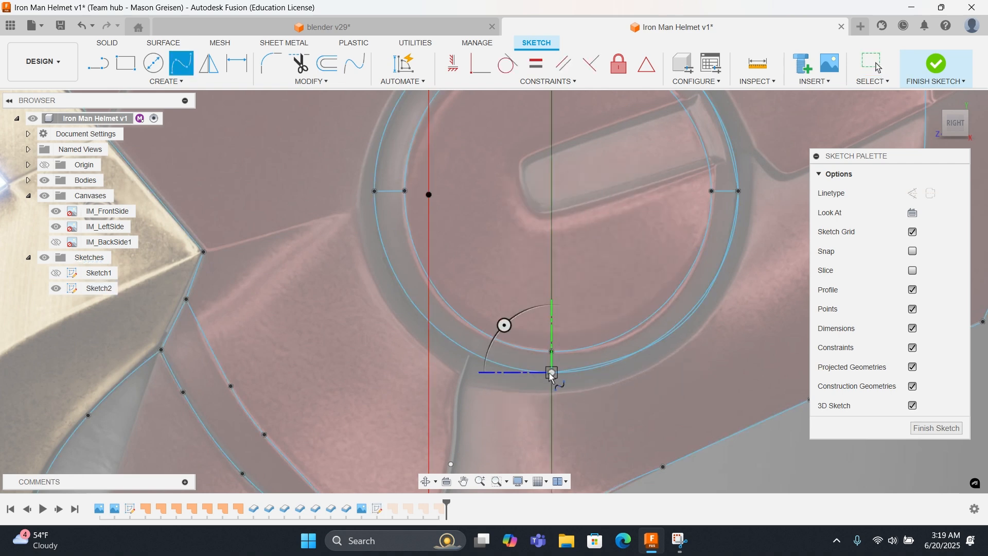
left_click(374, 191)
right_click(375, 205)
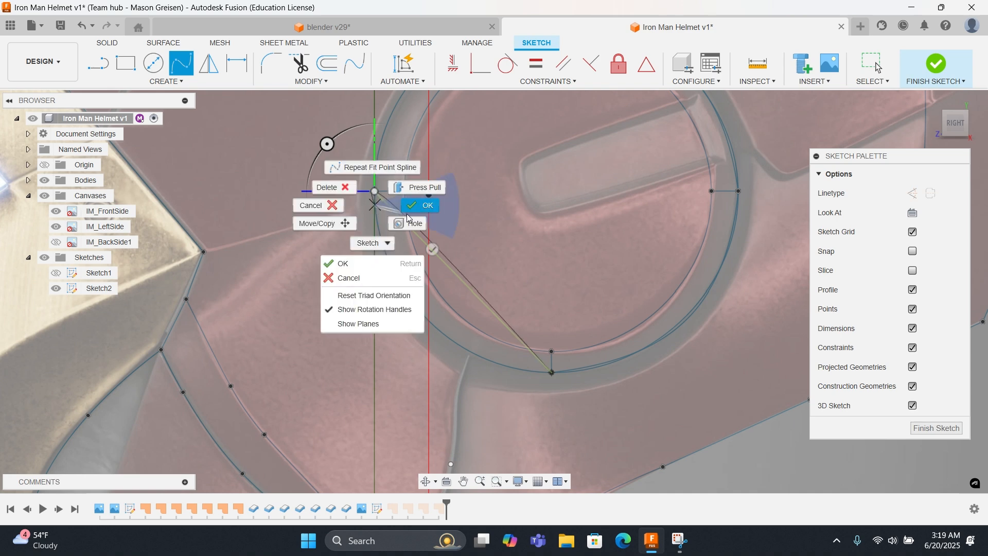
left_click(405, 214)
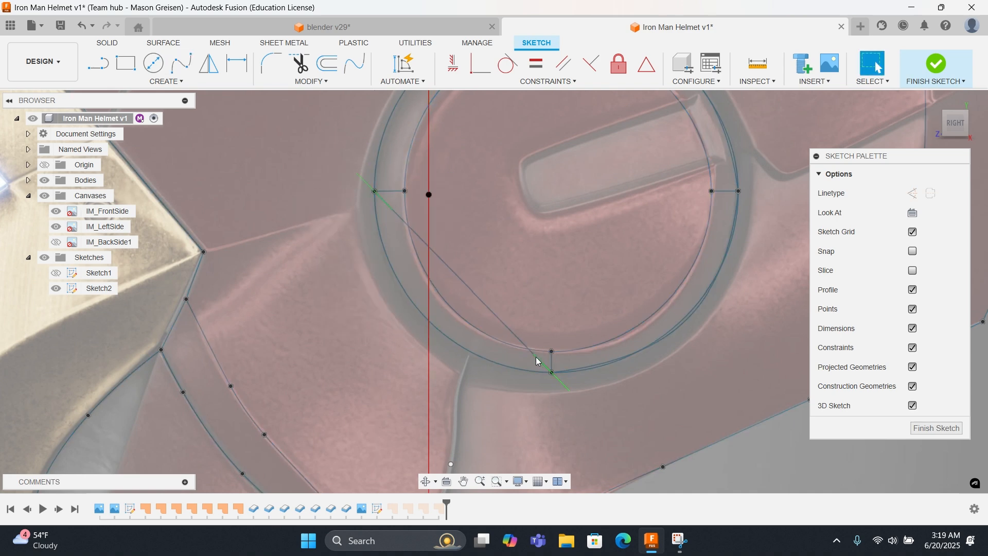
Step: Rotate the bottom tangent handle of the lower front spline to bend it along the outer ear circle
mouse_move(536, 361)
left_mouse_down()
mouse_move(505, 365)
mouse_move(489, 340)
mouse_move(483, 345)
mouse_move(511, 368)
left_mouse_up()
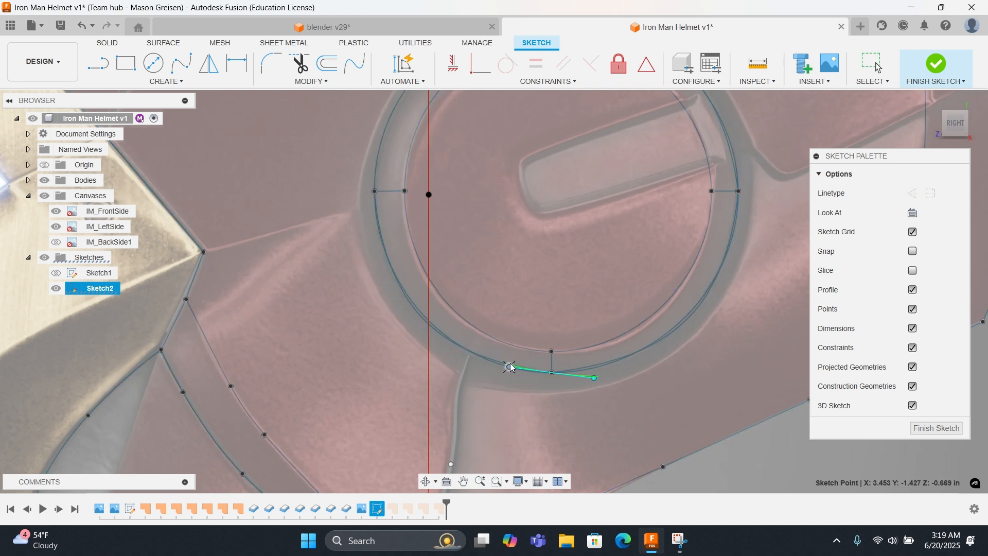
left_click_drag(512, 367, 510, 367)
right_click(543, 276)
left_click(538, 261)
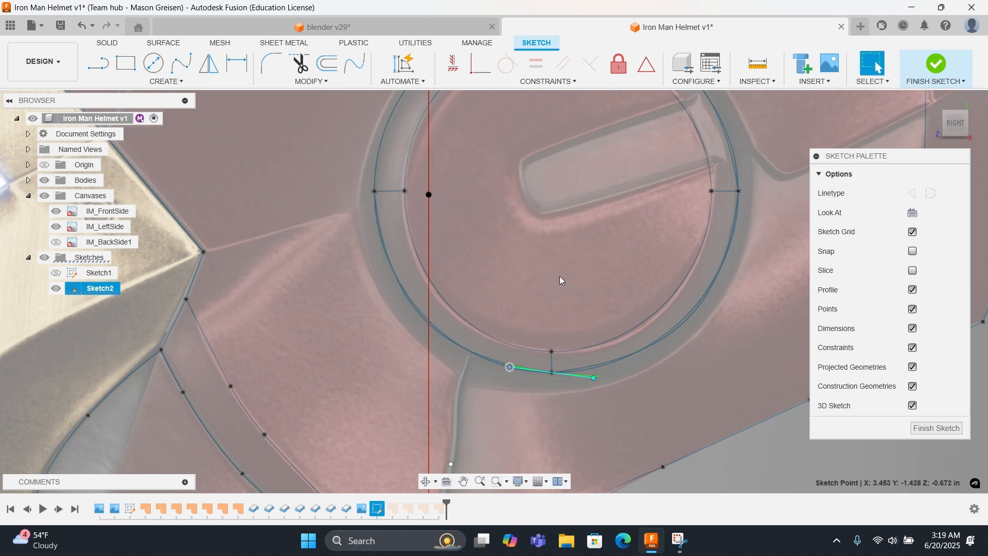
Step: Draw a fit point spline from the outer ear ring's front point to its top point
right_click(538, 260)
left_click(535, 230)
middle_click_drag(520, 243, 521, 371)
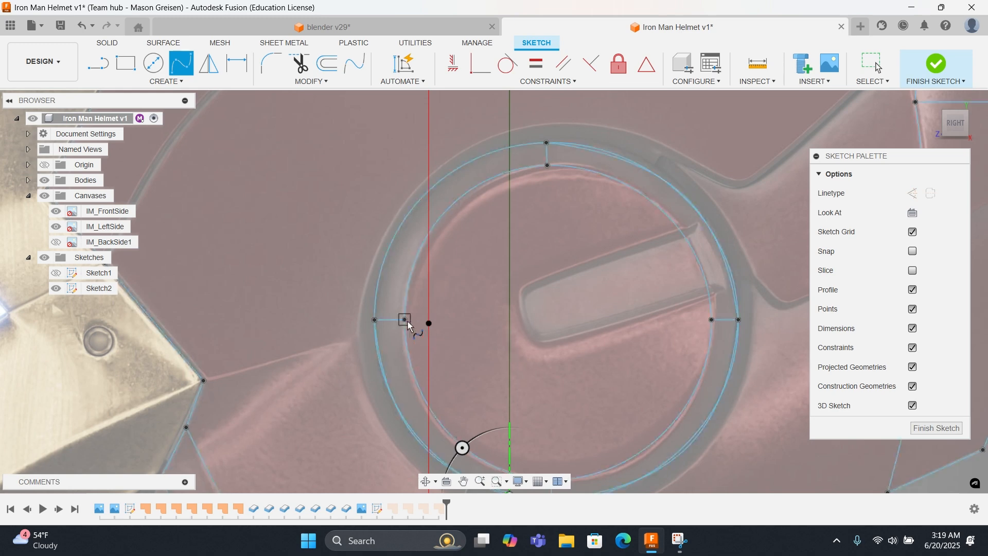
left_click(376, 319)
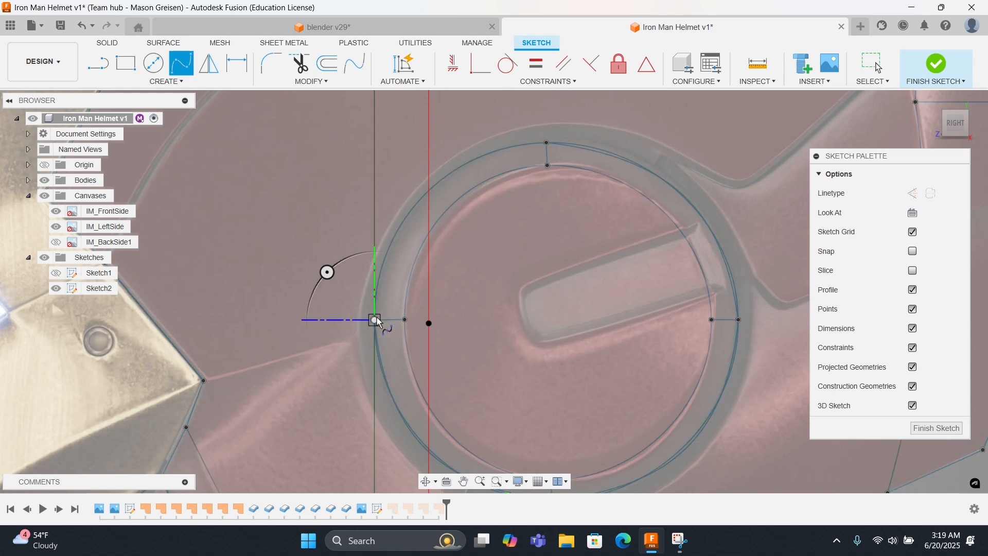
left_click(546, 144)
right_click(546, 144)
left_click(507, 201)
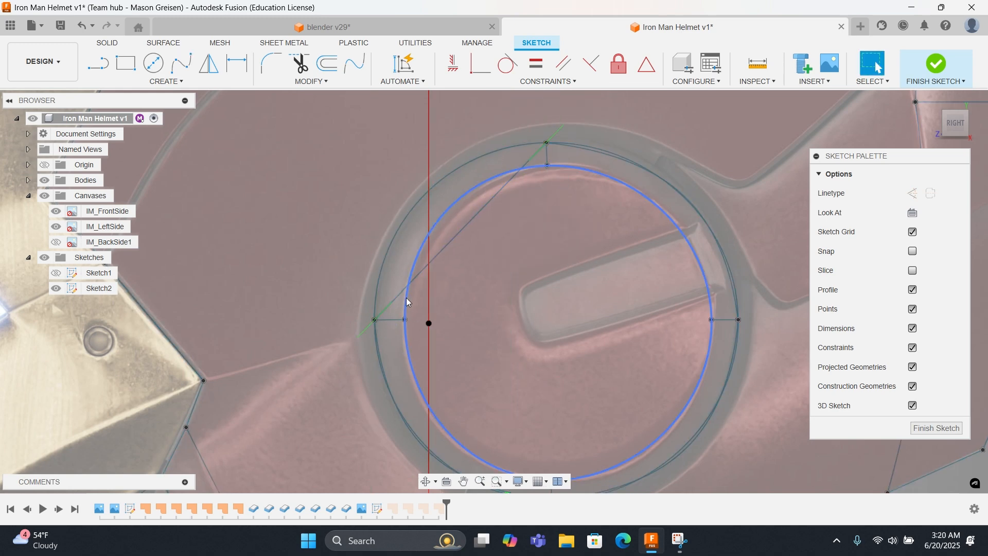
Step: Adjust the tangent handle at the front point so the upper front spline follows the outer ear circle
mouse_move(392, 305)
left_mouse_down()
mouse_move(399, 266)
mouse_move(383, 280)
left_mouse_up()
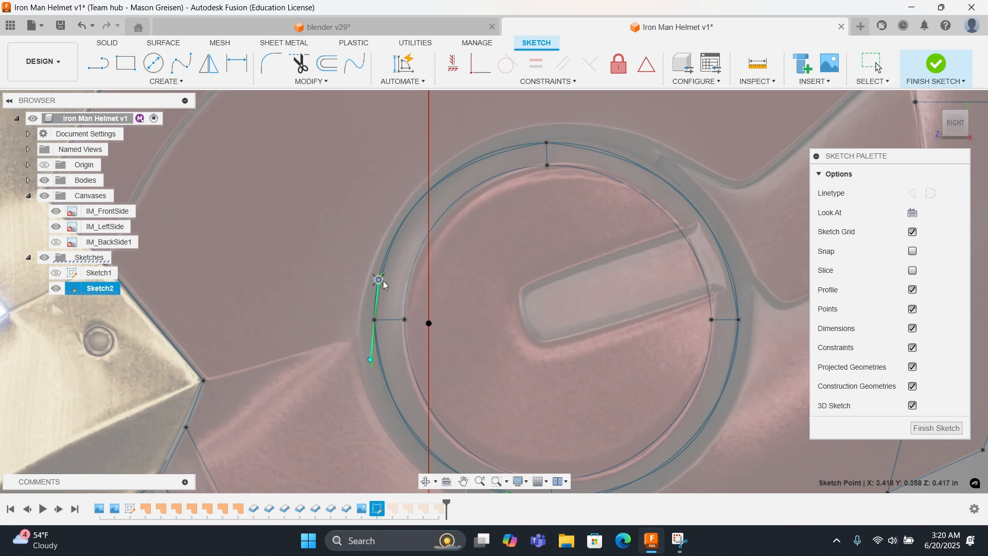
right_click(382, 279)
key("Escape")
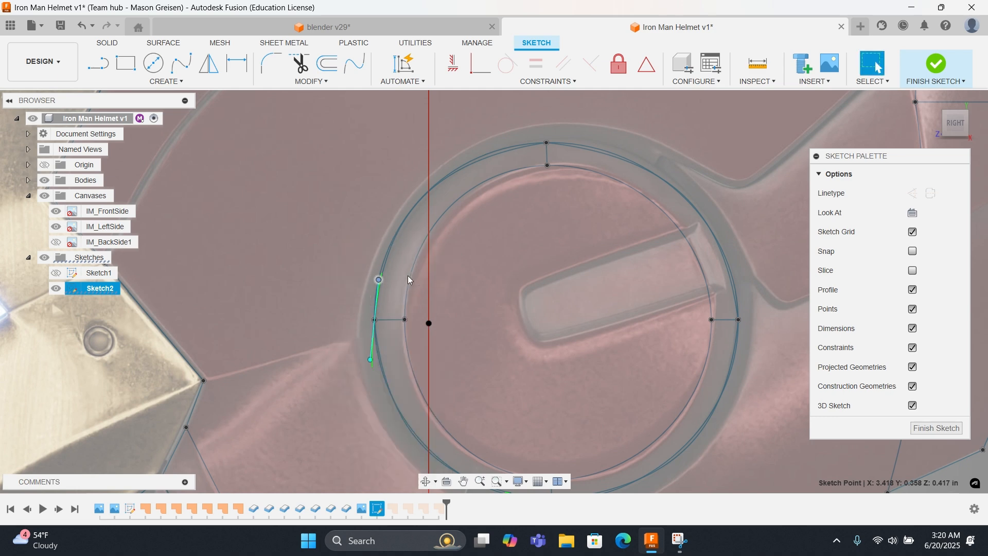
Step: Draw a fit point spline from the inner ear ring's top point to its rear point
left_click(391, 249)
key("Escape")
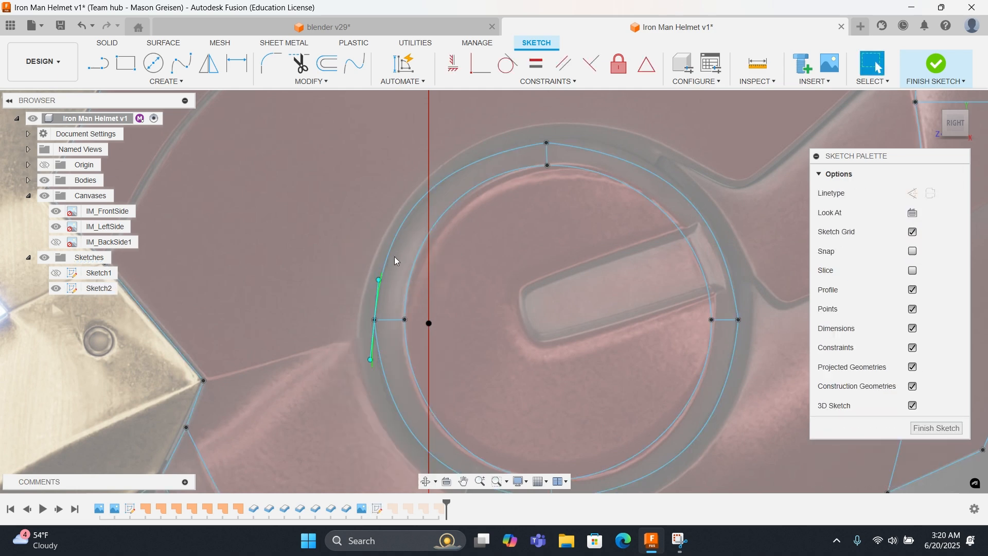
right_click(492, 251)
key("Escape")
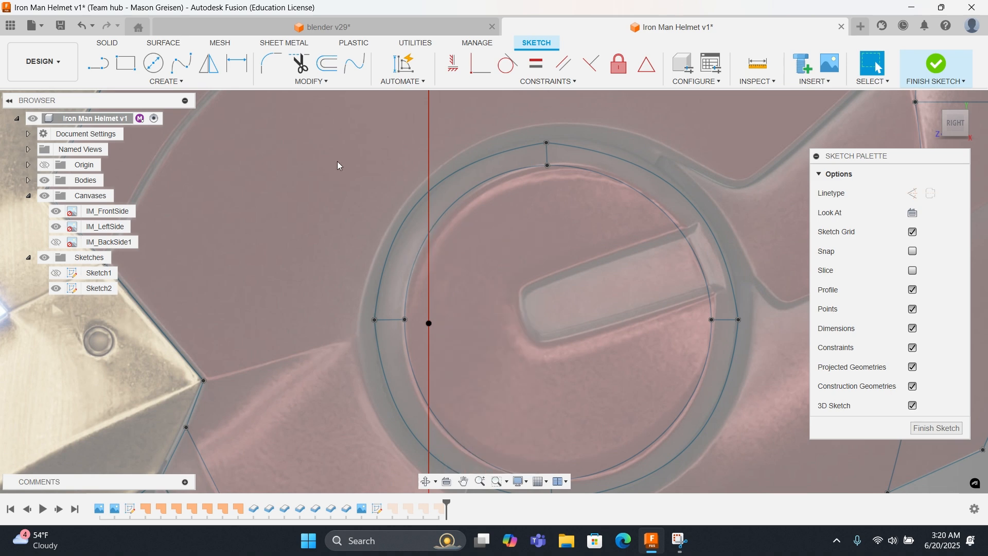
left_click(173, 72)
left_click(547, 165)
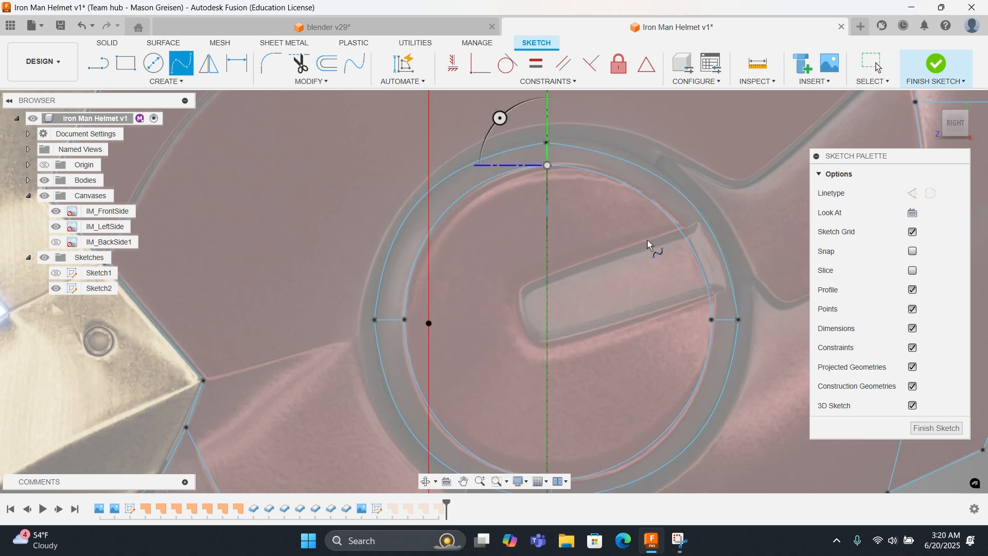
left_click(712, 320)
right_click(711, 320)
left_click(735, 319)
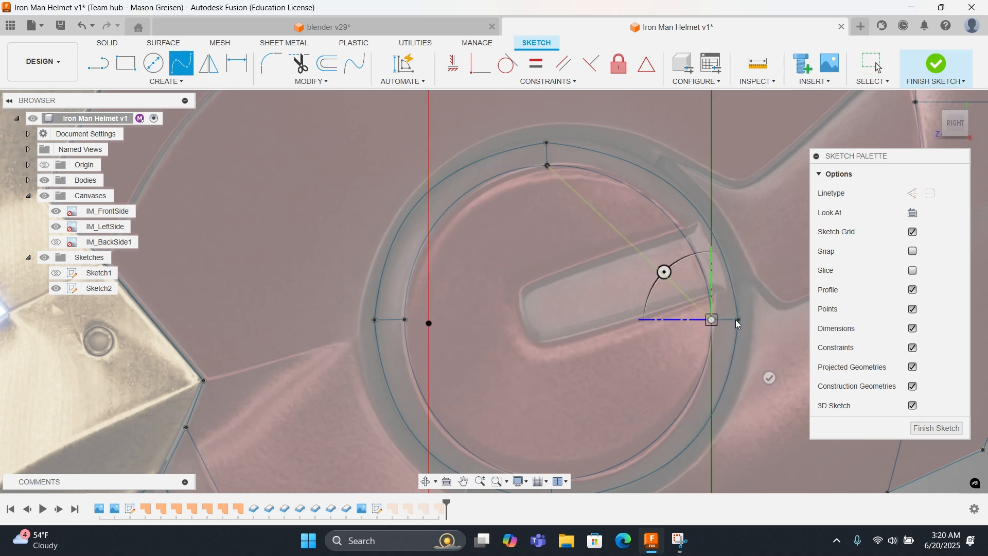
Step: Rotate the tangent handle at the inner ring's rear point so the upper rear spline follows the inner circle
left_click_drag(698, 309, 712, 284)
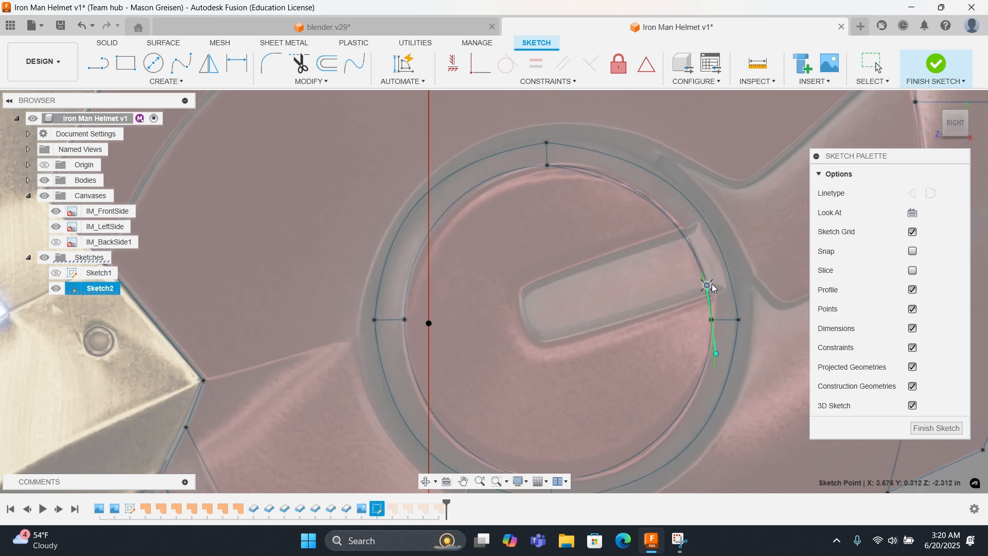
right_click(653, 281)
left_click(646, 278)
Step: Draw a fit point spline from the inner ear ring's rear point to its bottom point
right_click(644, 277)
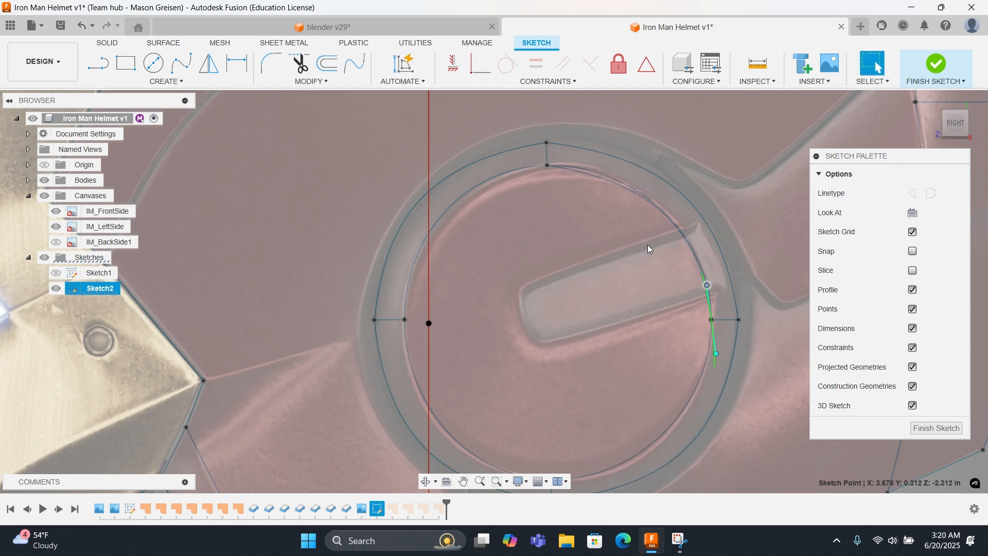
left_click(647, 241)
middle_click_drag(692, 310, 697, 254)
left_click(716, 264)
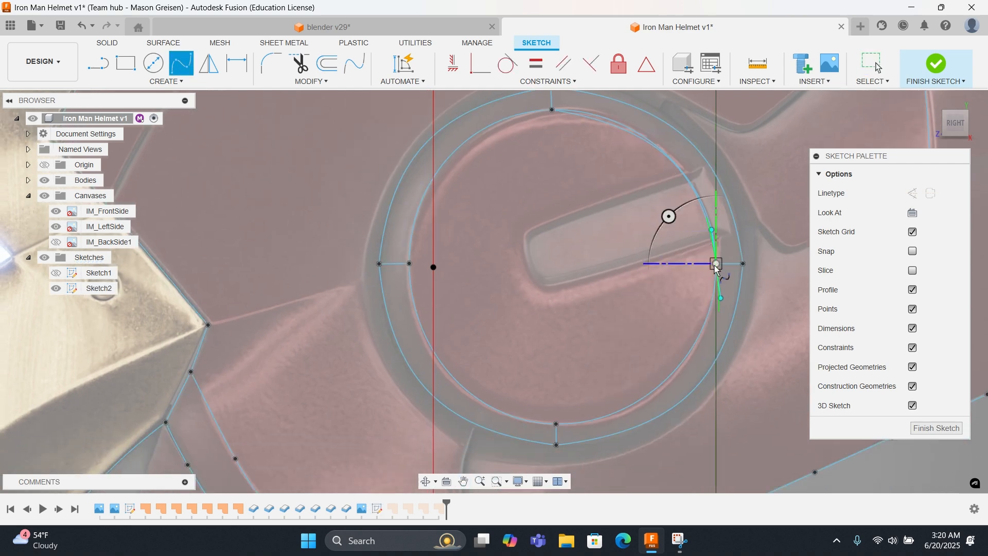
left_click(557, 425)
right_click(582, 397)
key("Escape")
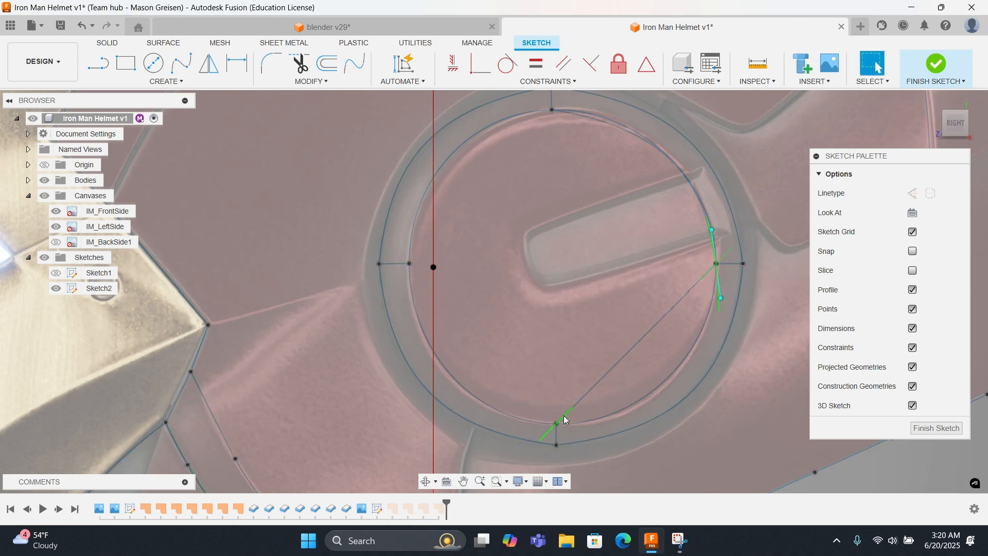
Step: Adjust the bottom tangent handle of the lower rear spline to bend it along the inner ear circle
mouse_move(569, 412)
left_mouse_down()
mouse_move(563, 397)
mouse_move(594, 415)
left_mouse_up()
left_click(566, 385)
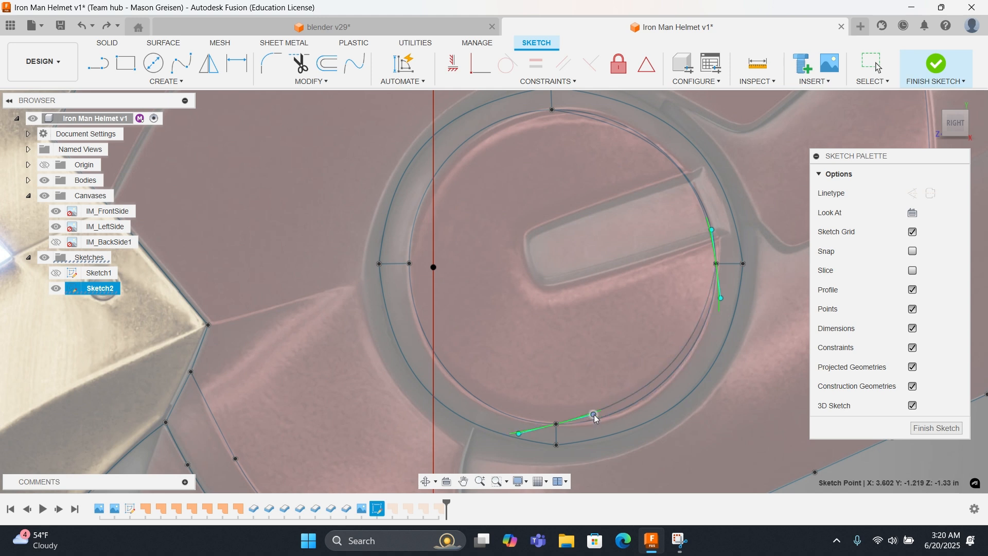
right_click(594, 371)
left_click(597, 373)
left_click(596, 373)
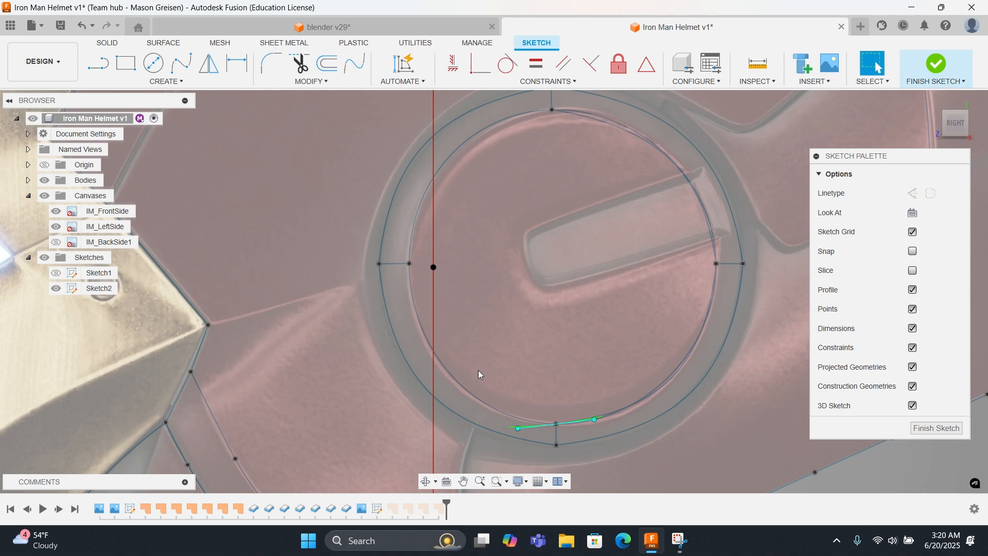
Step: Draw a fit point spline from the inner ring's bottom point to its front point and bend its bottom tangent handle along the circle
right_click(435, 266)
left_click(477, 326)
left_click(555, 423)
left_click(409, 265)
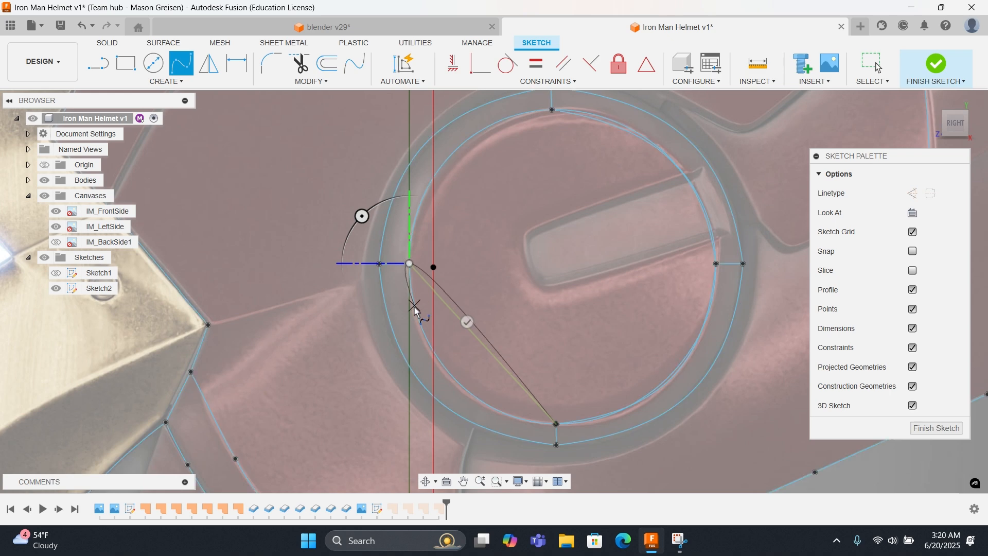
right_click(420, 300)
left_click(469, 301)
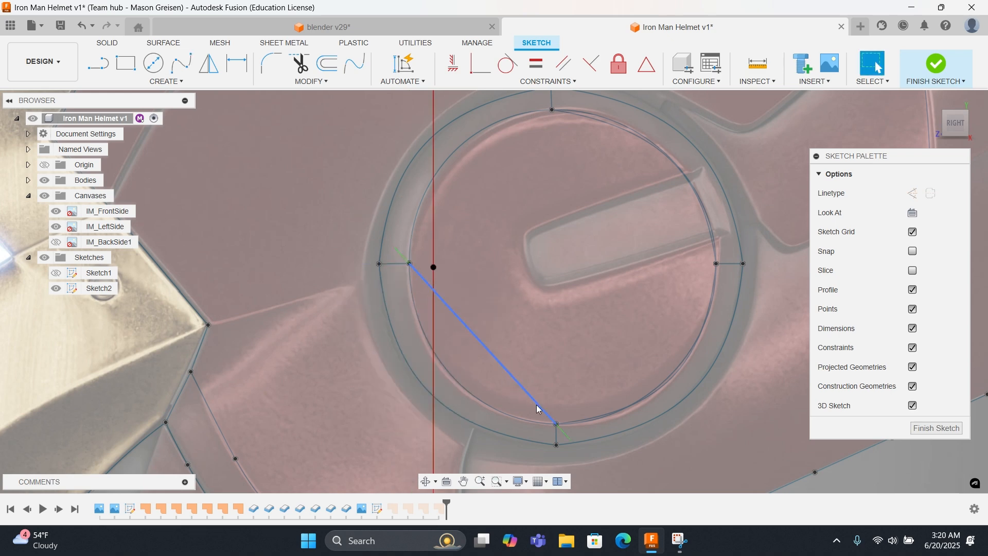
mouse_move(544, 410)
left_mouse_down()
mouse_move(531, 404)
mouse_move(539, 408)
left_mouse_up()
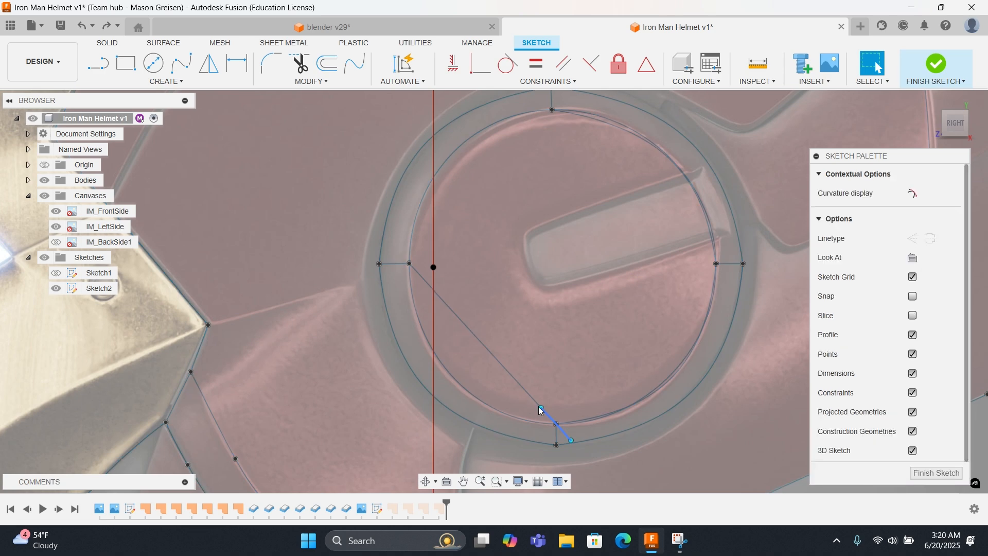
mouse_move(541, 409)
left_mouse_down()
mouse_move(517, 411)
mouse_move(523, 418)
left_mouse_up()
Step: Draw a fit point spline from the inner ear ring's front point to its top point
right_click(522, 418)
left_click(512, 355)
left_click(409, 264)
left_click(552, 110)
right_click(552, 110)
left_click(520, 170)
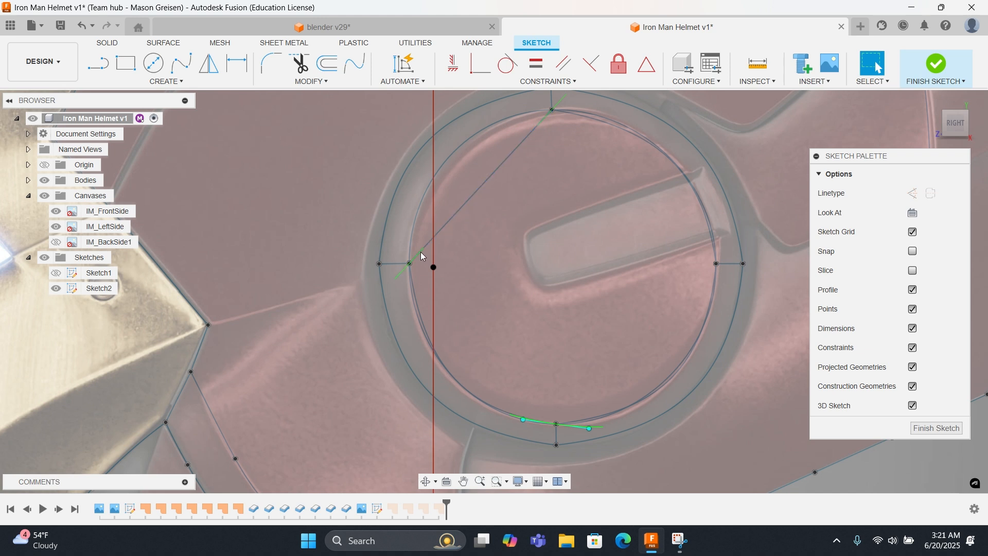
Step: Rotate the tangent handle at the inner ring's front point so the upper front spline follows the inner circle
mouse_move(425, 252)
left_mouse_down()
mouse_move(430, 232)
mouse_move(416, 227)
left_mouse_up()
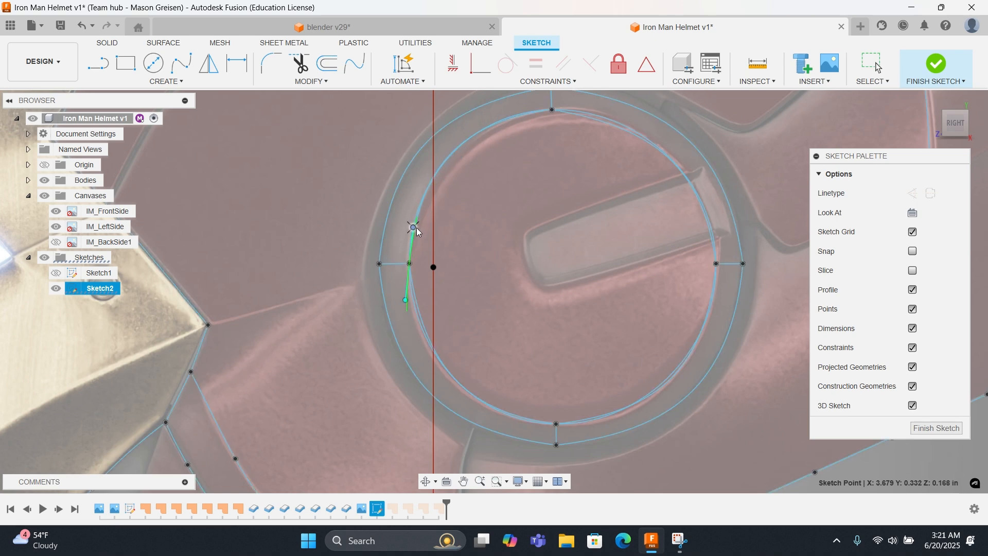
right_click(462, 219)
left_click(447, 222)
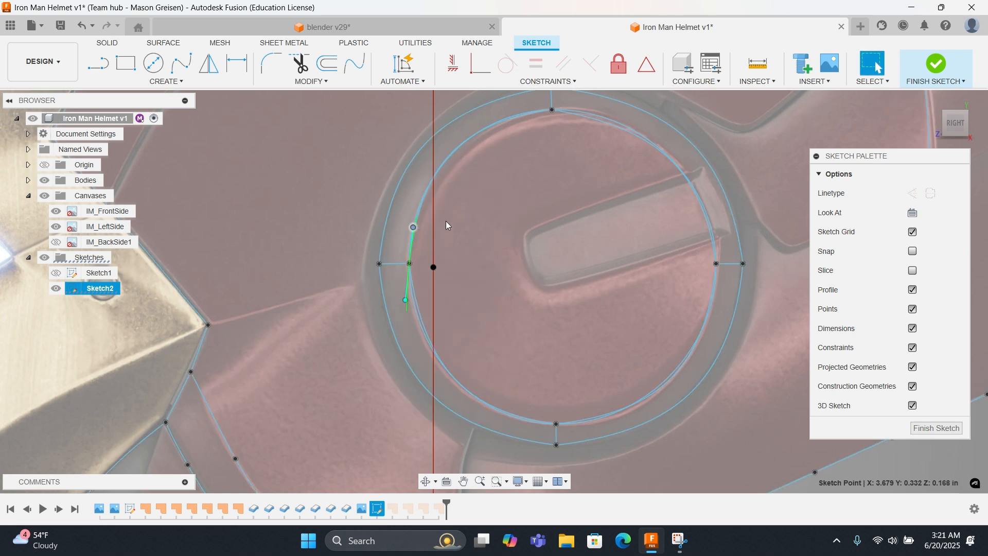
left_click(435, 177)
left_click(487, 219)
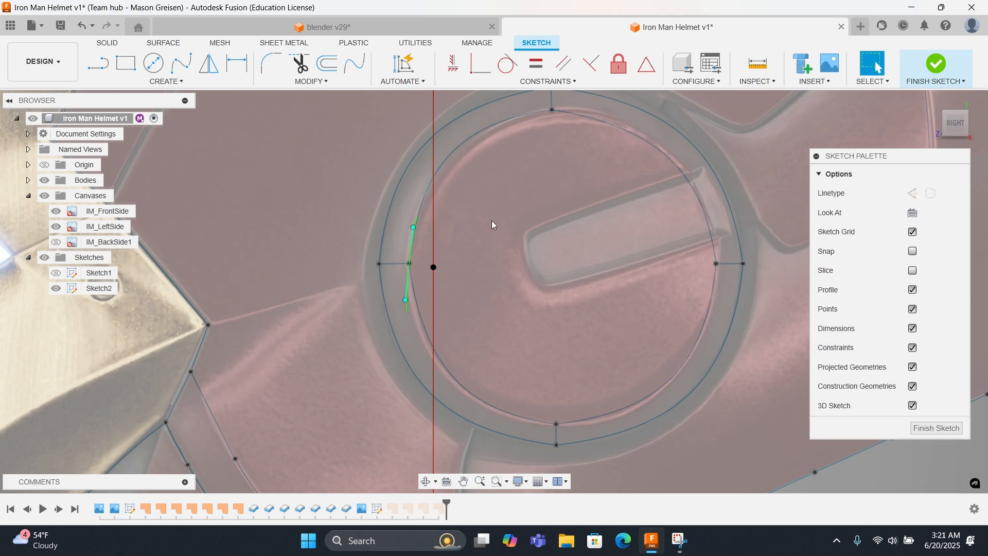
Step: Finish the sketch and hide the IM_LeftSide and IM_FrontSide canvases
scroll(500, 249, "down", 3)
scroll(500, 249, "down", 5)
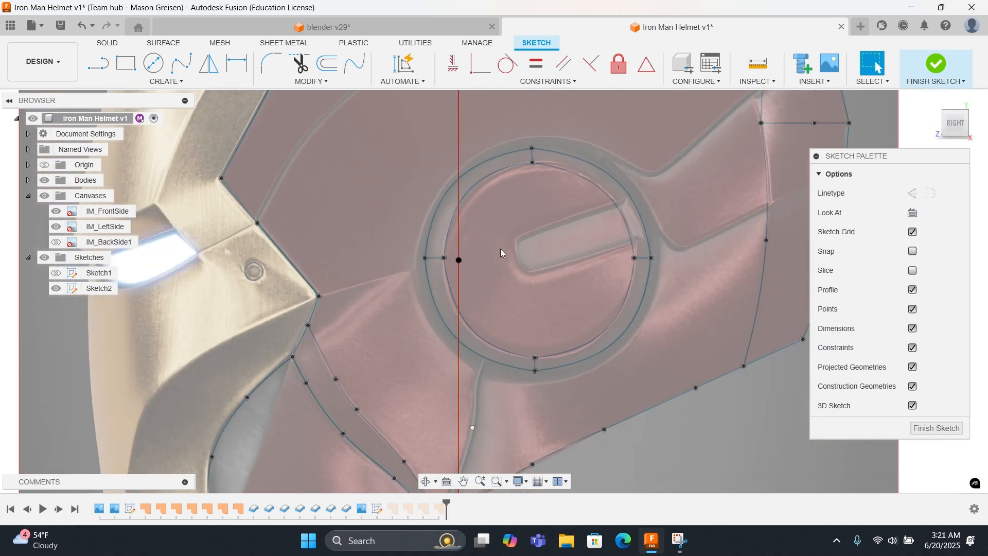
left_click(929, 430)
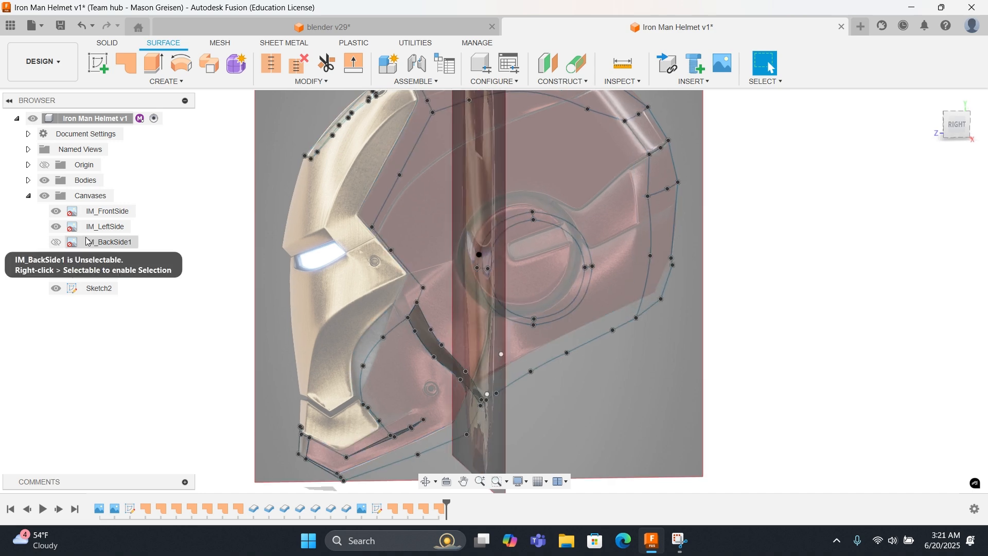
left_click(61, 289)
left_click(56, 226)
left_click(56, 212)
right_click(450, 282)
left_click(491, 292)
left_click(492, 308)
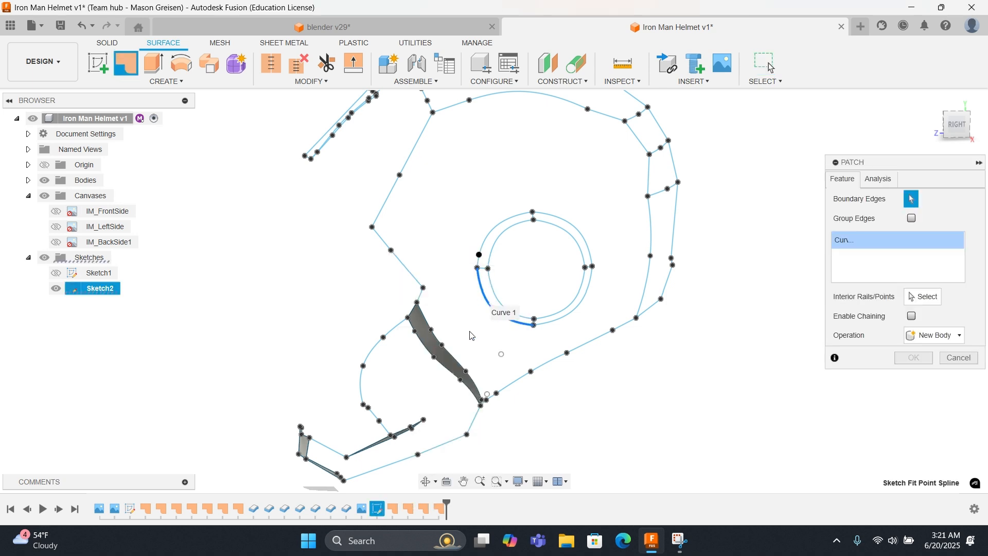
left_click(513, 381)
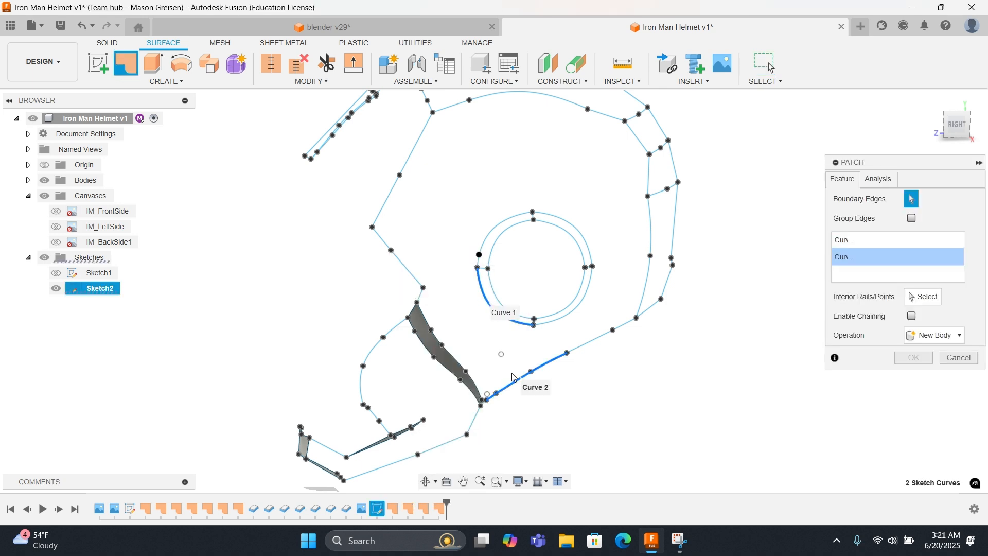
left_click(554, 326)
left_click(593, 255)
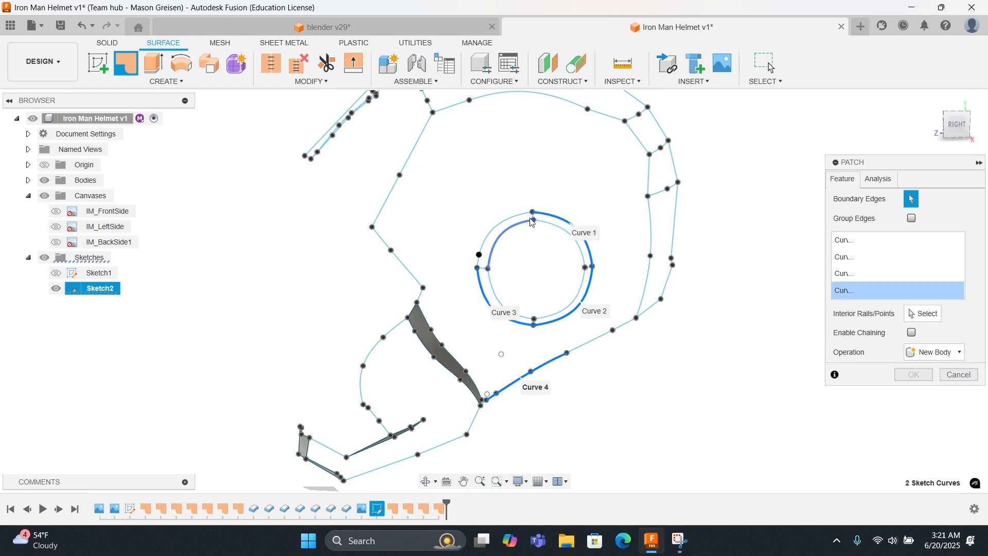
left_click(476, 251)
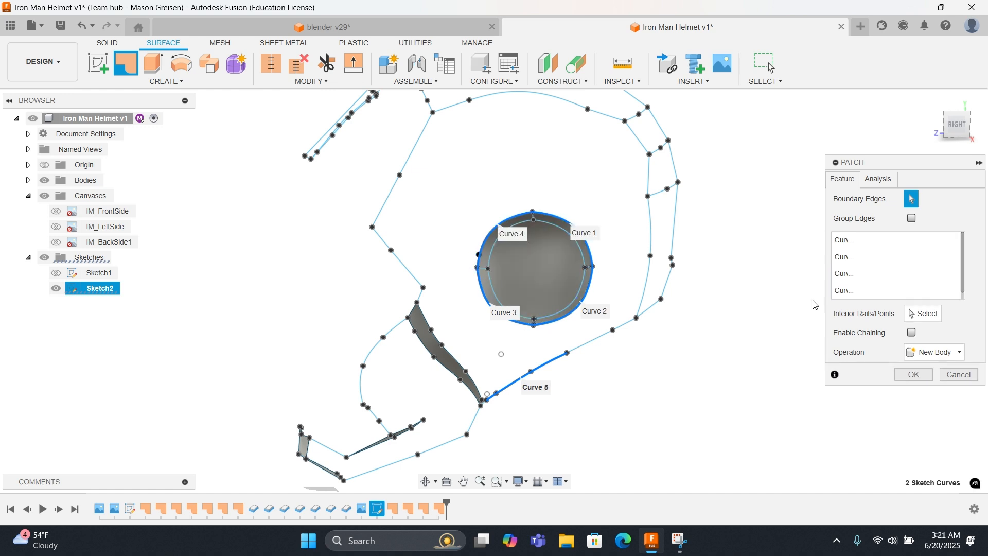
left_click(957, 374)
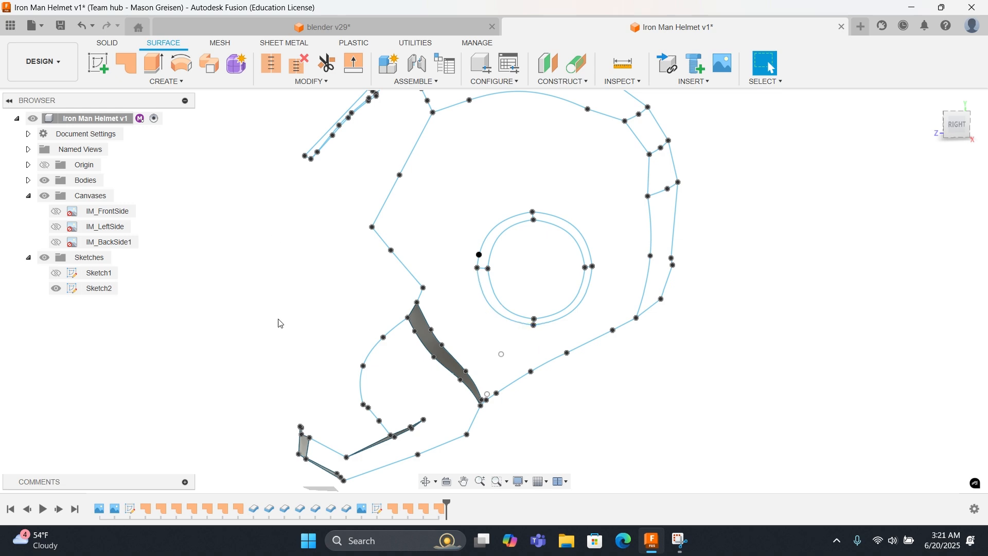
Step: Reopen Sketch2 for editing and delete the stray unconnected points between the ear ring and the lower helmet edge
double_click(377, 509)
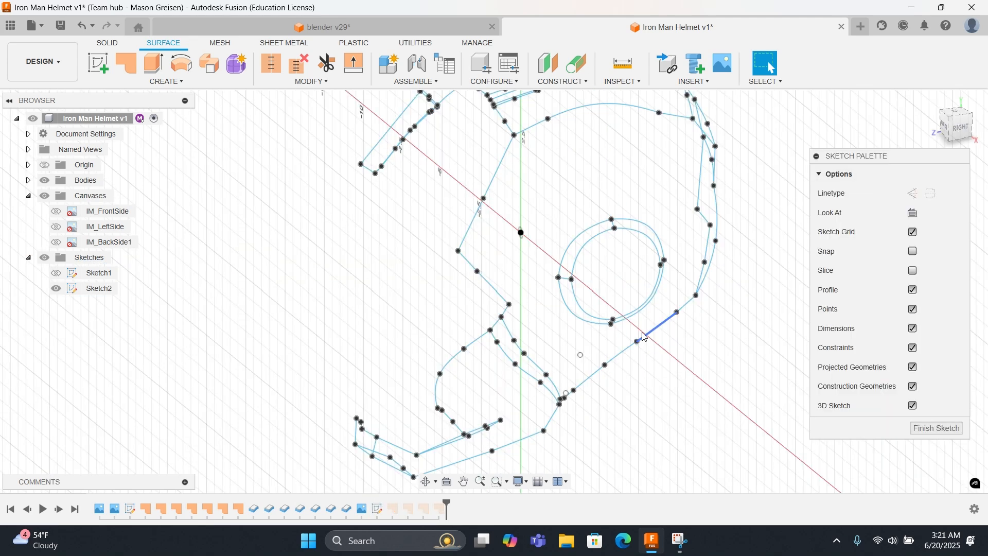
mouse_move(581, 359)
middle_mouse_down("shift")
mouse_move(560, 309)
mouse_move(584, 352)
middle_mouse_up("shift")
scroll(585, 361, "up", 3)
scroll(586, 365, "up", 2)
left_click_drag(572, 332, 600, 378)
key("Delete")
scroll(593, 389, "down", 2)
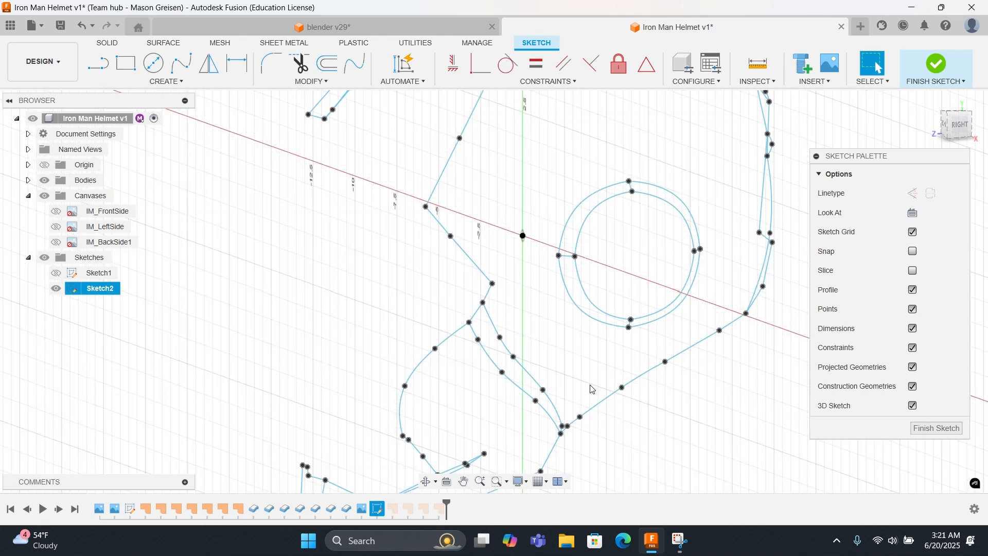
Step: Draw a fit point spline from the outer ear circle's front point to the corner where the side panel meets the cheek
scroll(593, 389, "up", 2)
right_click(589, 374)
left_click(589, 371)
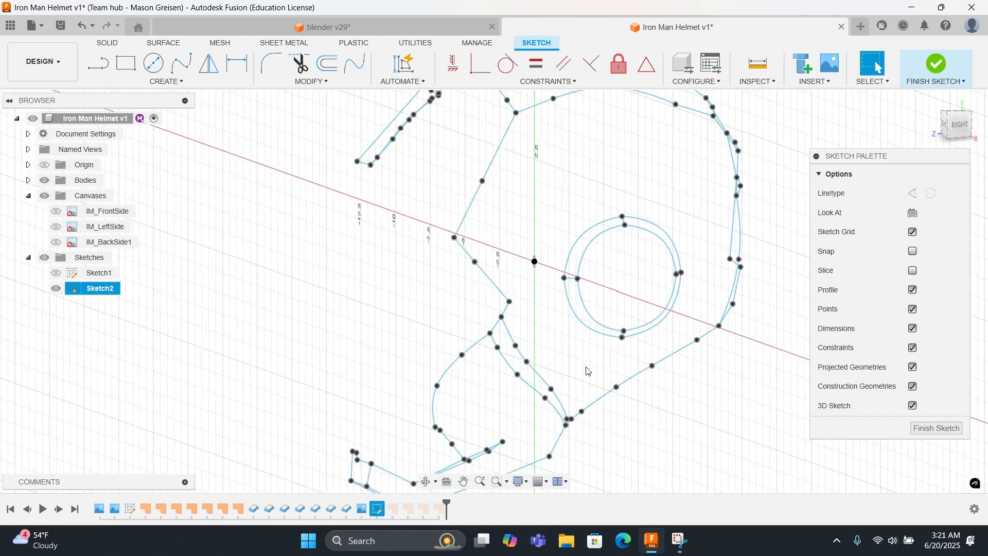
left_click(184, 71)
left_click(565, 278)
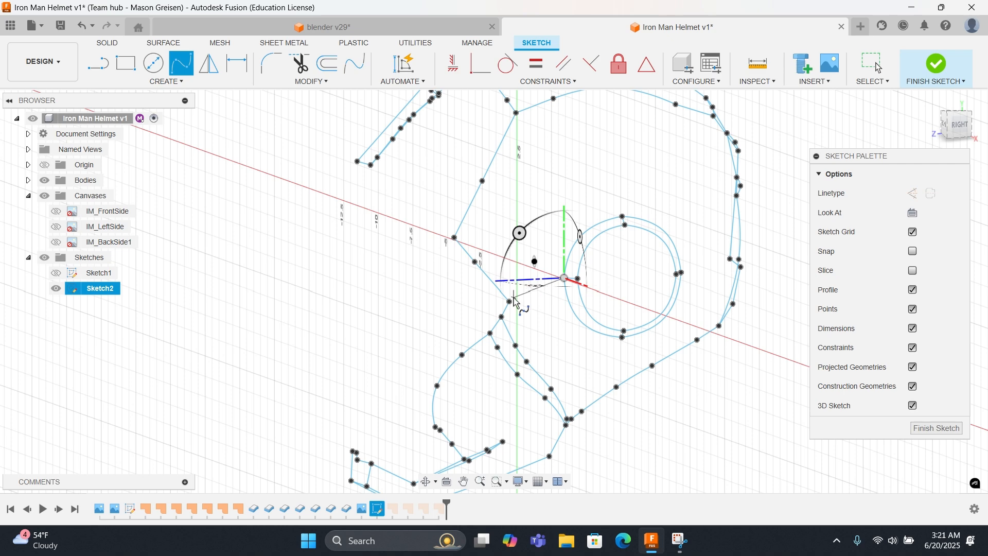
key("Escape")
Step: Draw a fit point spline from the outer ear circle's bottom point down to the nearest point on the lower helmet edge
right_click(556, 317)
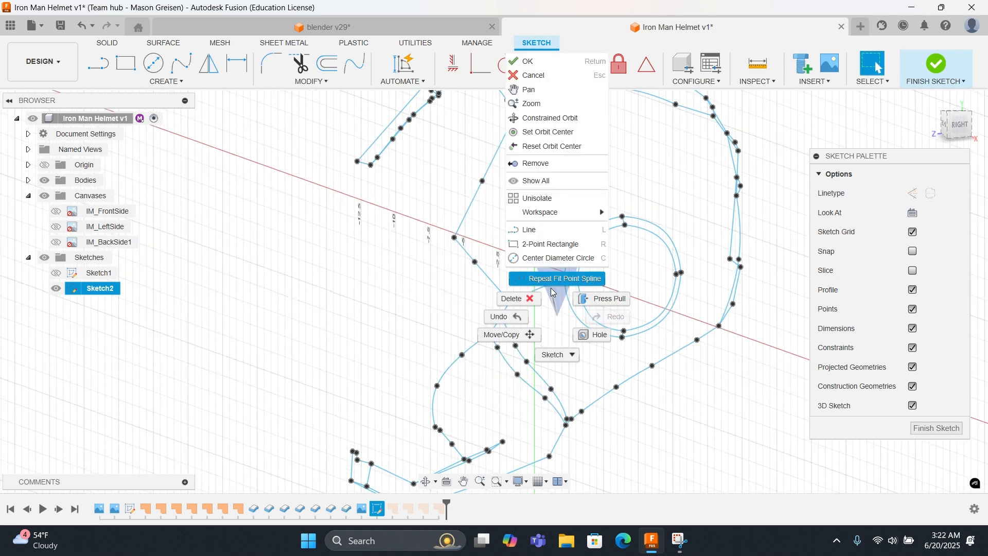
left_click(557, 292)
left_click(622, 338)
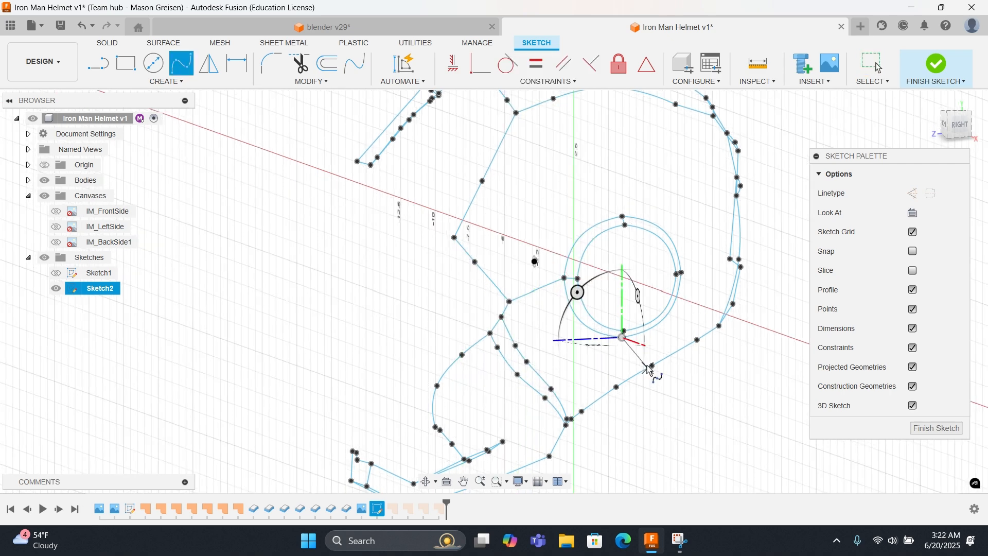
left_click(616, 387)
key("Escape")
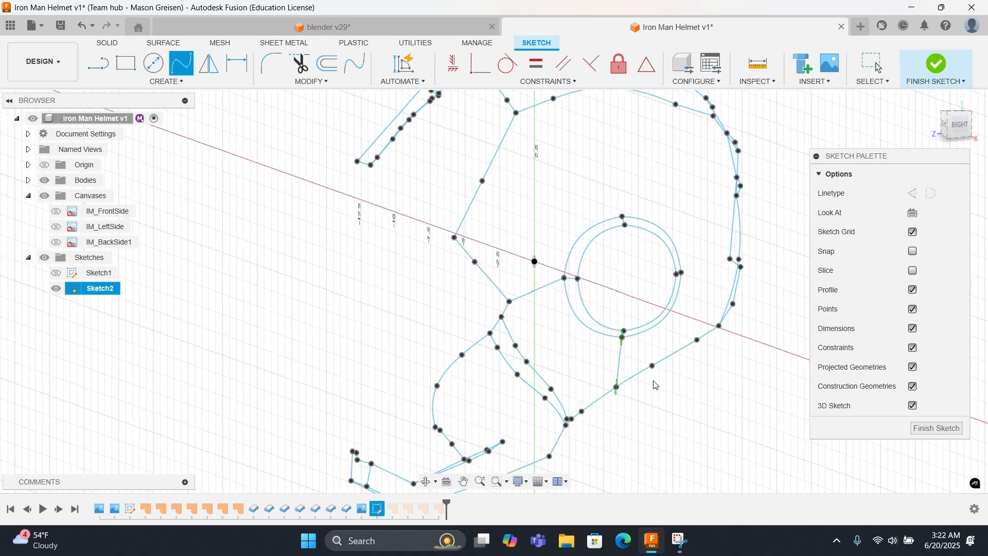
Step: Draw a fit point spline from the outer ear circle's rear point to the nearby point on the rear side edge
middle_click_drag(667, 356, 525, 415)
right_click(553, 341)
left_click(566, 304)
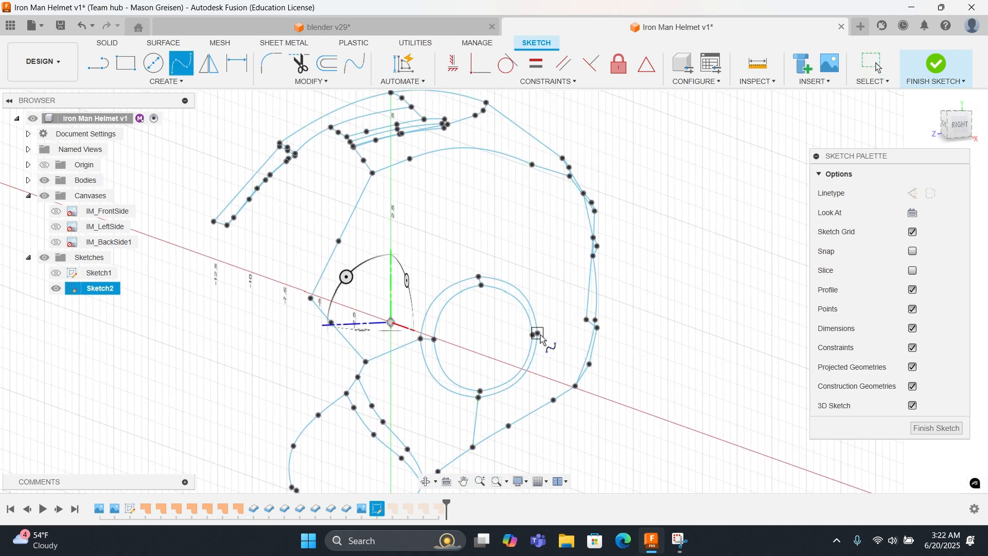
left_click(538, 333)
left_click(586, 320)
right_click(584, 322)
left_click(613, 323)
Step: Draw a fit point spline from the outer ear circle's top point to the front point of the upper side curve
right_click(568, 306)
left_click(568, 284)
left_click(479, 277)
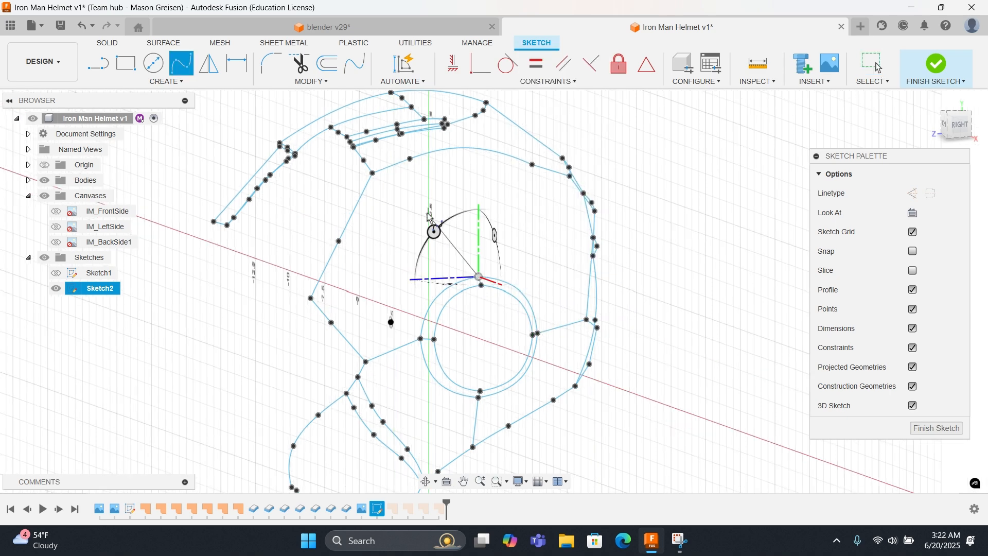
left_click(410, 159)
right_click(410, 168)
left_click(461, 175)
Step: Draw a fit point spline from the outer ear circle's top point to the rear point of the upper side curve
right_click(478, 230)
left_click(477, 193)
left_click(478, 277)
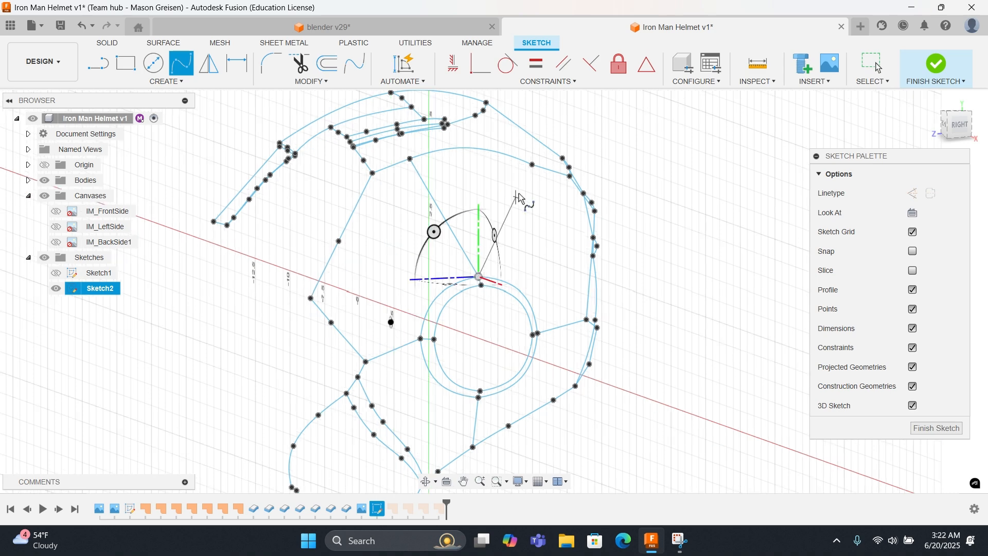
left_click(532, 164)
right_click(530, 173)
left_click(561, 181)
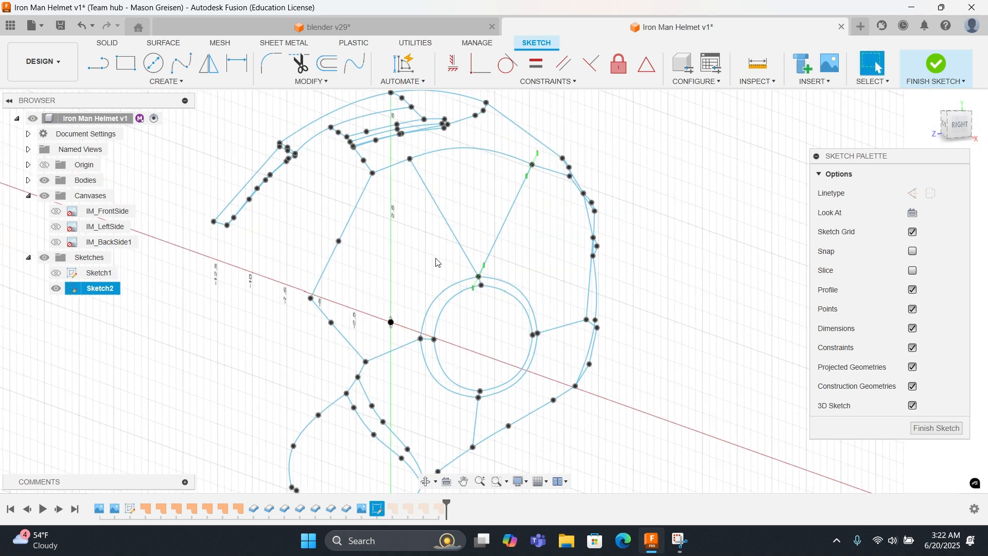
left_click(937, 428)
mouse_move(400, 297)
middle_mouse_down()
mouse_move(518, 214)
mouse_move(547, 223)
middle_mouse_up()
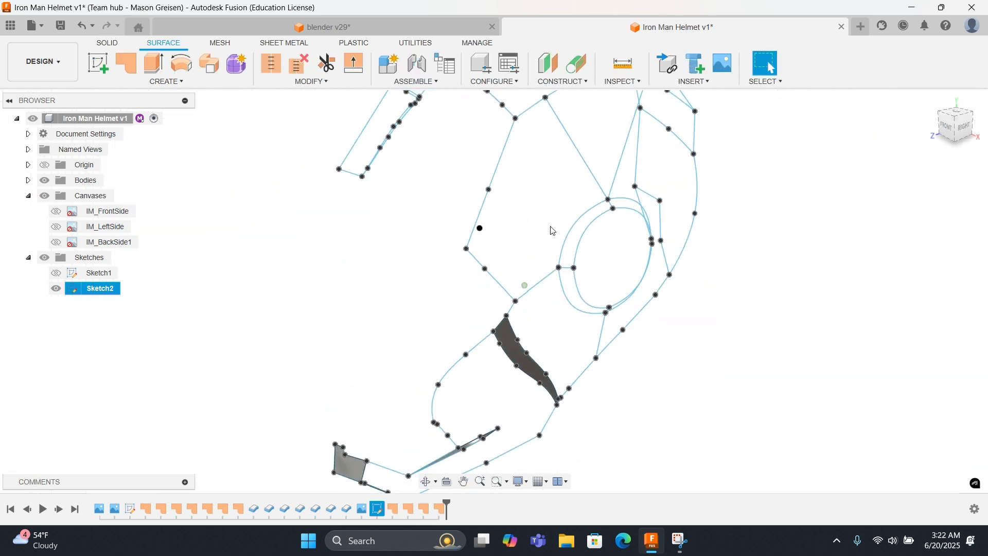
left_click(127, 64)
left_click(525, 301)
left_click(512, 310)
left_click(530, 350)
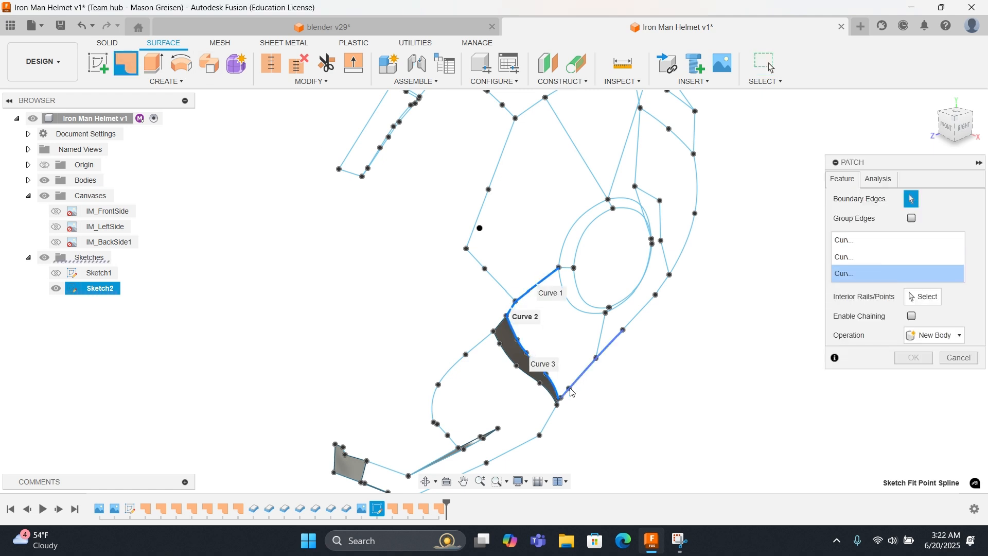
left_click(585, 368)
right_click(623, 350)
key("Escape")
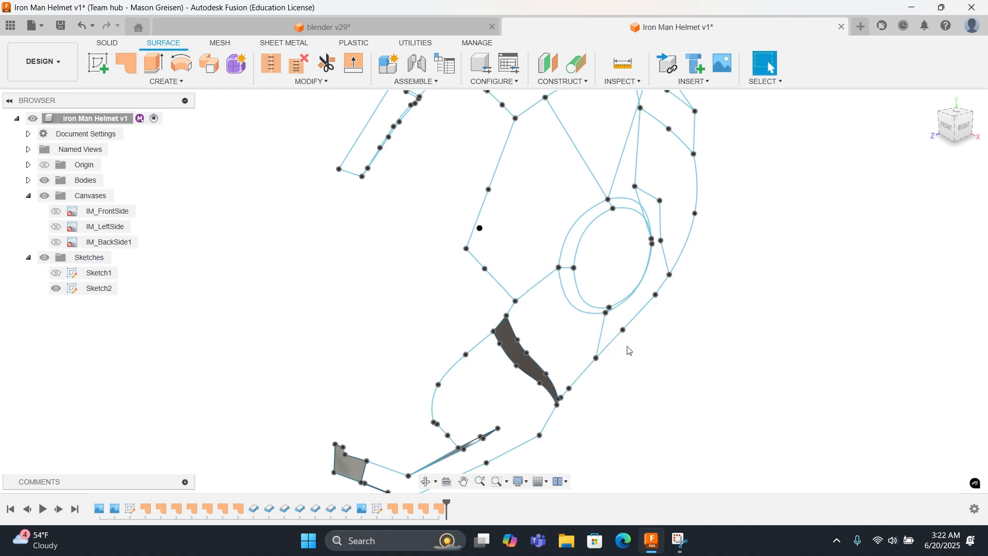
Step: Replace the spline below the ear ring with a fit point spline from the outer circle's bottom point to the lower edge curve's rear endpoint
scroll(663, 369, "up", 3)
left_click(547, 313)
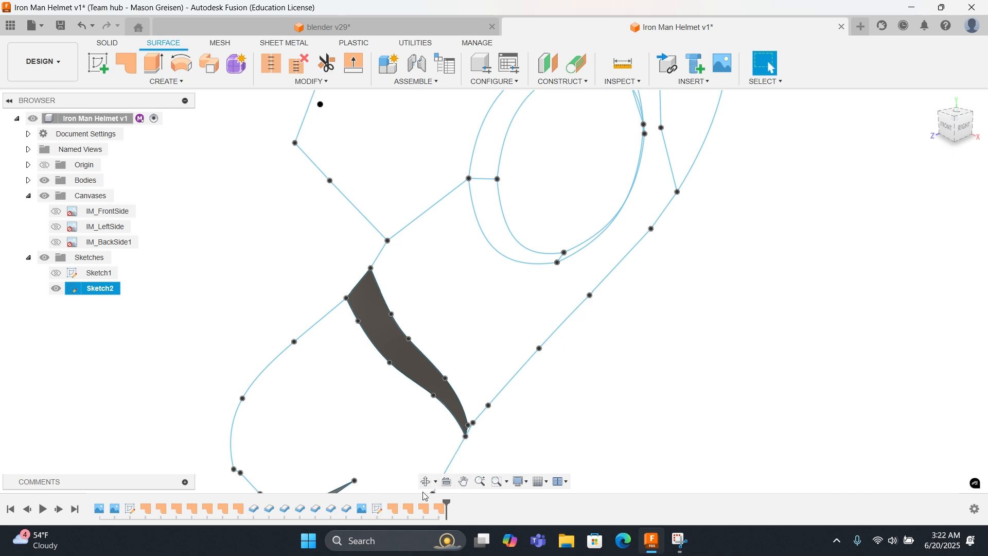
double_click(377, 510)
mouse_move(492, 381)
middle_mouse_down("shift")
mouse_move(582, 371)
mouse_move(572, 376)
middle_mouse_up("shift")
right_click(592, 355)
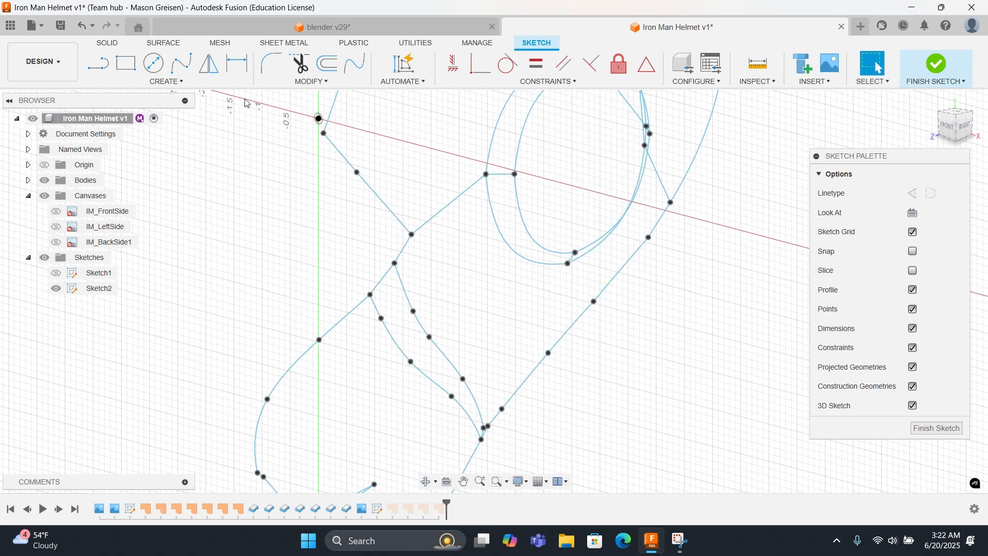
left_click(181, 63)
left_click(567, 264)
left_click(593, 302)
right_click(597, 303)
left_click(641, 308)
left_click(921, 432)
Step: Start a surface patch below the ear ring and try to select its boundary from the cheek strip's rear edge and the lower edge curves
right_click(472, 302)
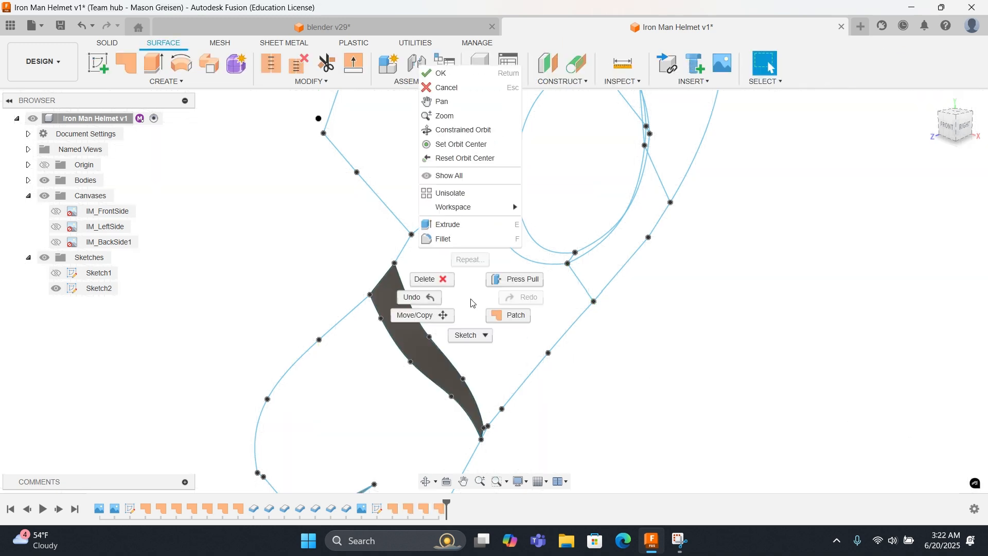
left_click(503, 320)
left_click(477, 395)
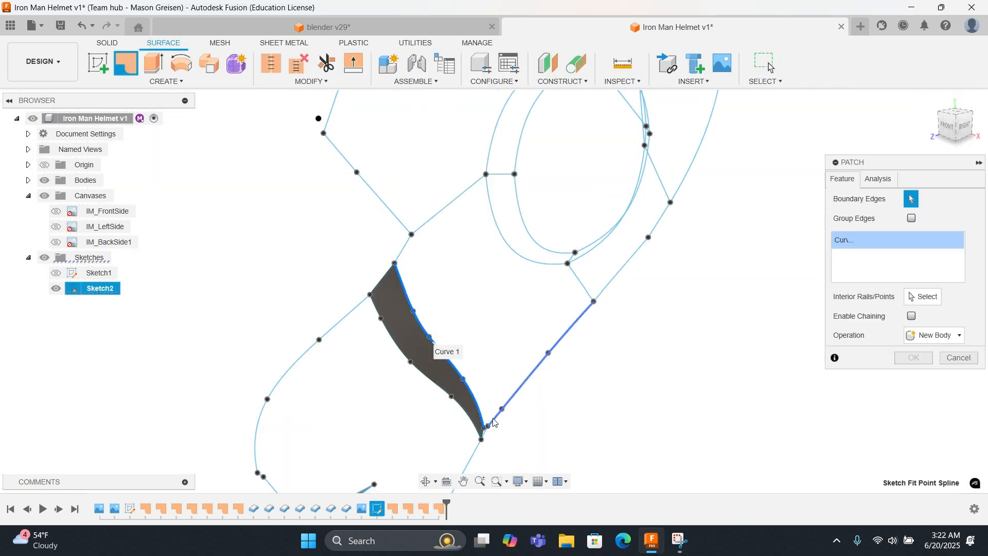
scroll(468, 439, "up", 5)
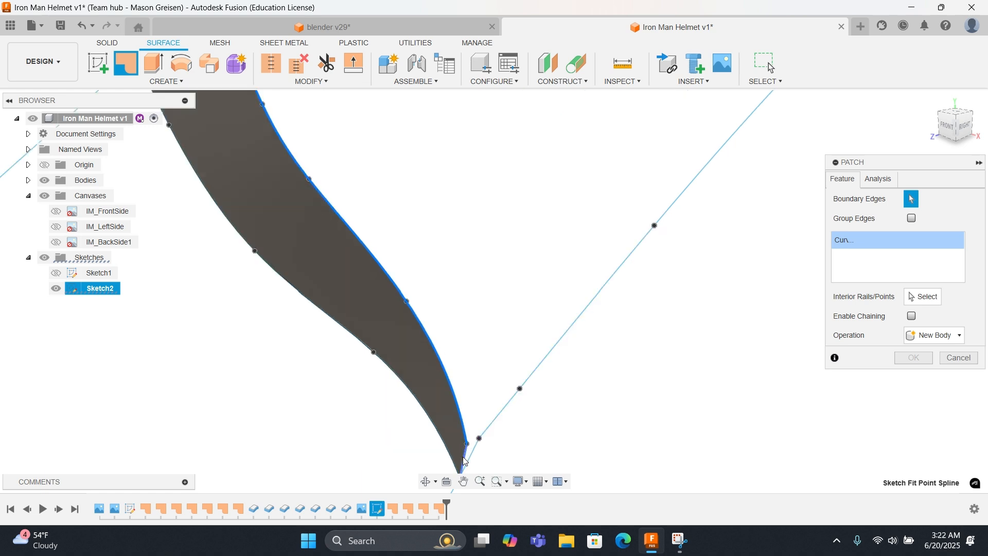
left_click(466, 463)
left_click(501, 416)
left_click(528, 380)
scroll(553, 371, "down", 3)
scroll(551, 368, "down", 2)
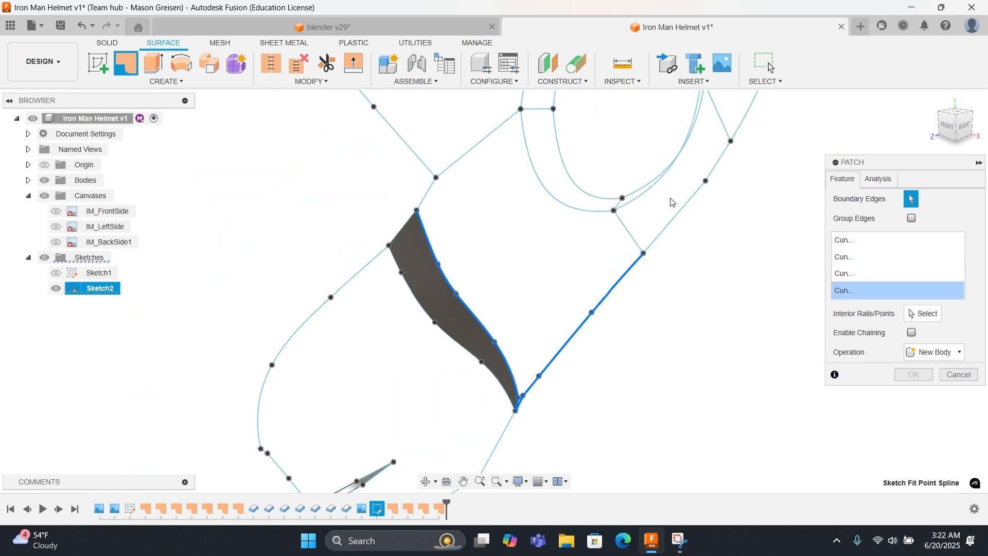
left_click(628, 233)
left_click(566, 206)
left_click(478, 149)
left_click(428, 194)
left_click(456, 291)
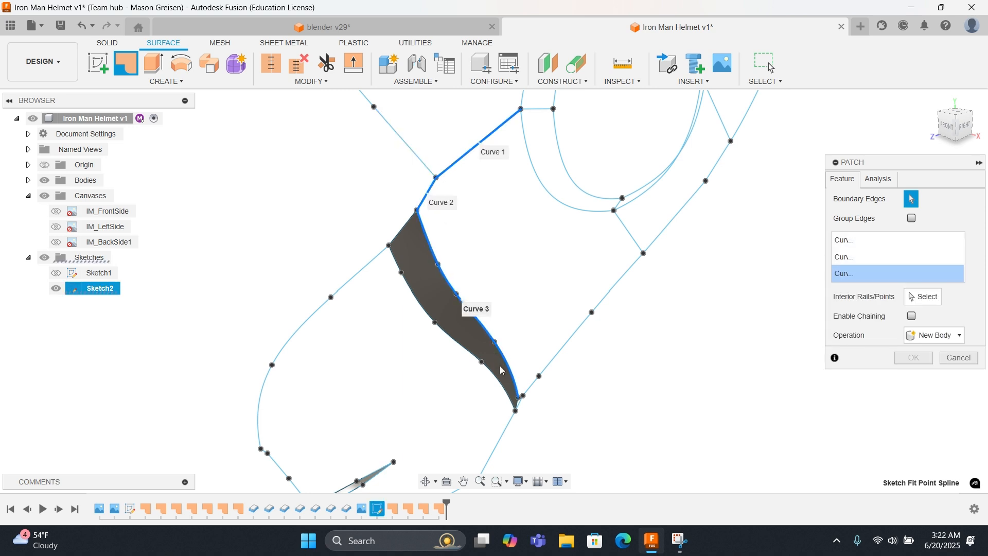
scroll(517, 405, "up", 2)
left_click(520, 405)
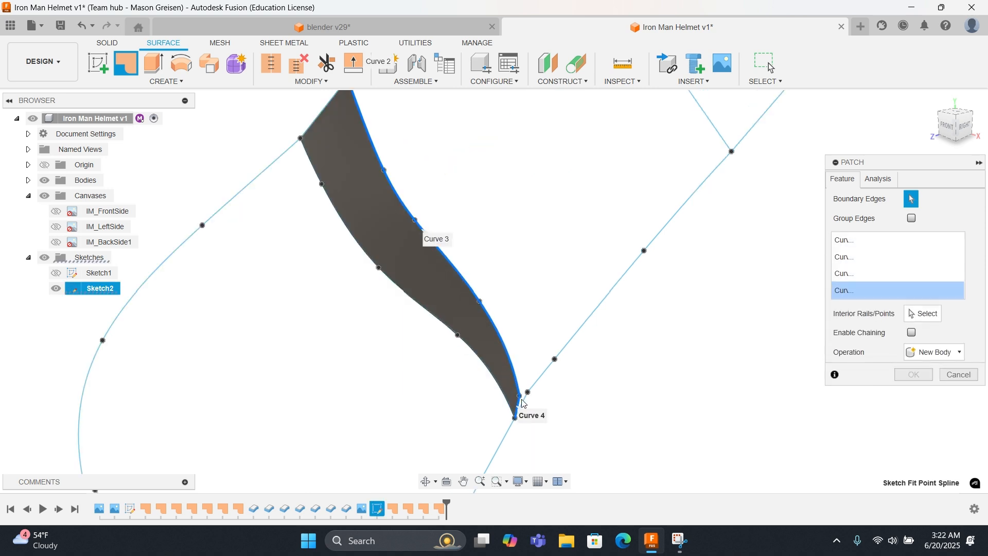
left_click(529, 398)
scroll(559, 293, "down", 2)
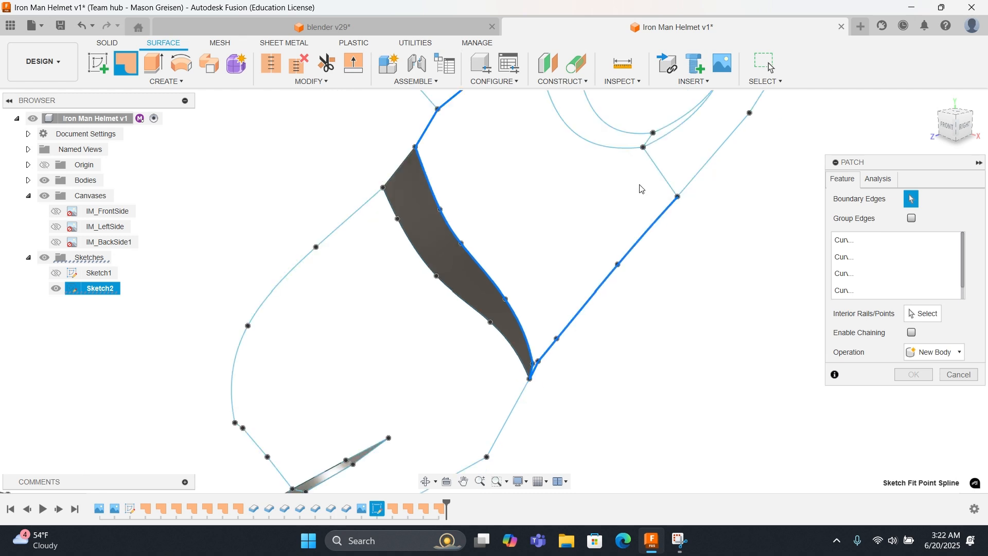
left_click(666, 170)
Step: Patch the panel bounded by the outer ear circle's lower front arc, its two connecting splines, the cheek strip and the lower edge as a new body
middle_click_drag(587, 144, 545, 216)
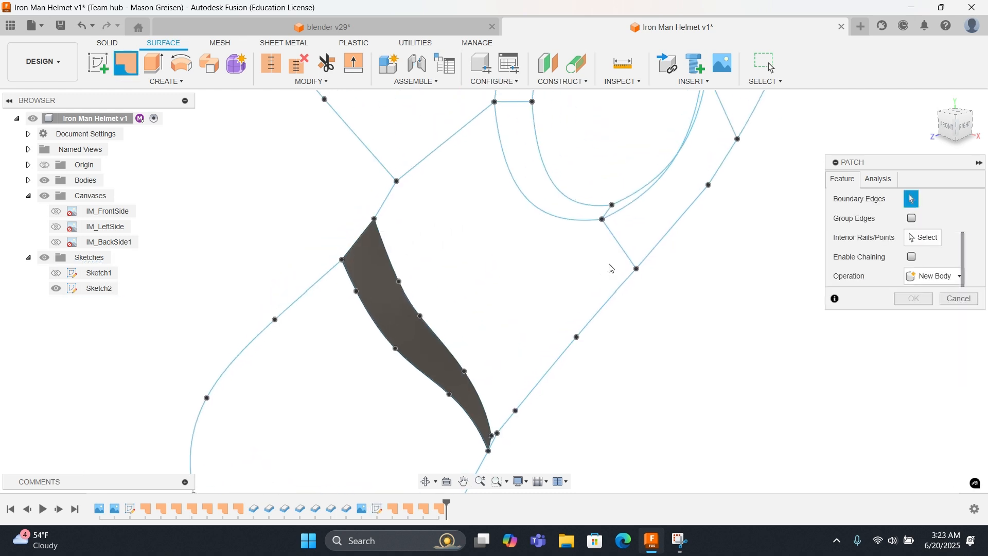
left_click(624, 253)
left_click(541, 217)
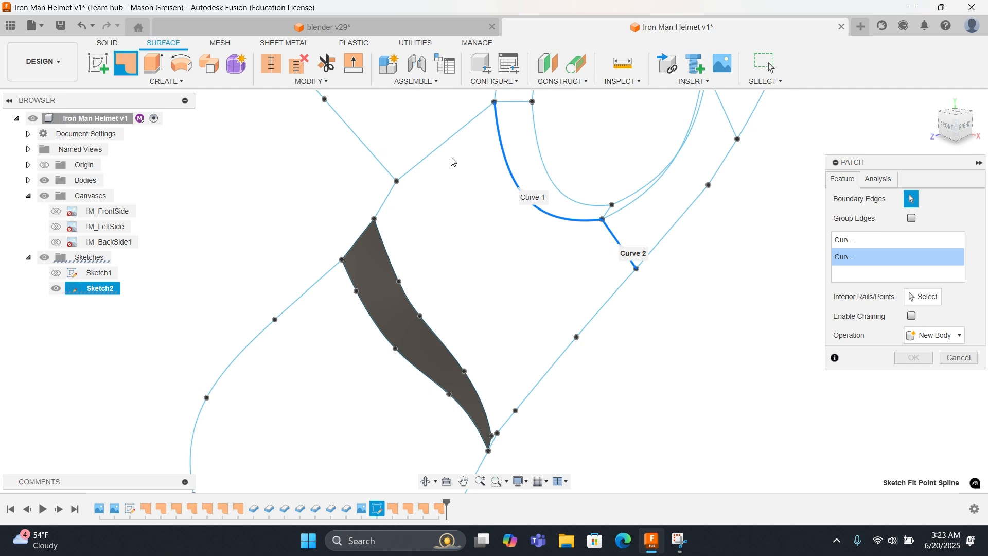
left_click(436, 149)
left_click(386, 199)
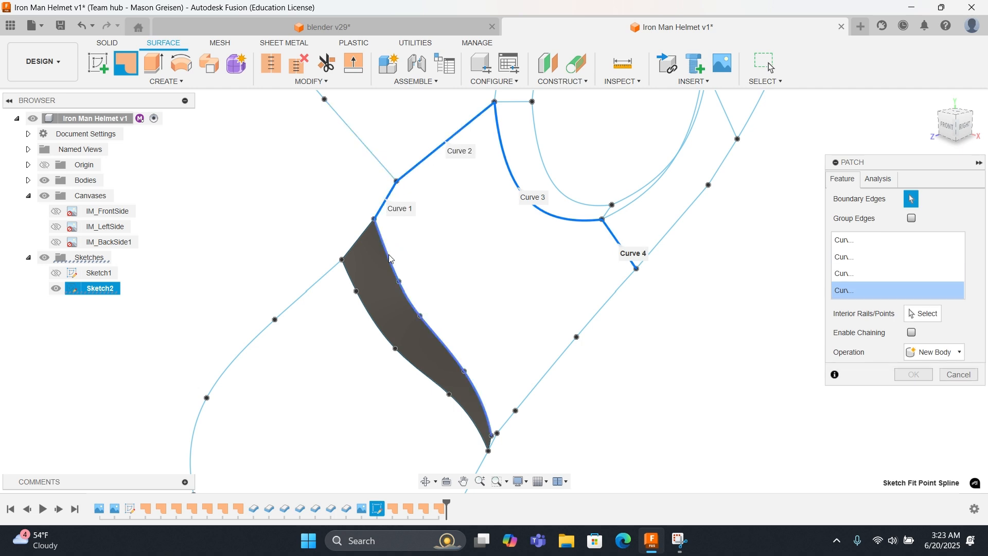
scroll(501, 428, "up", 4)
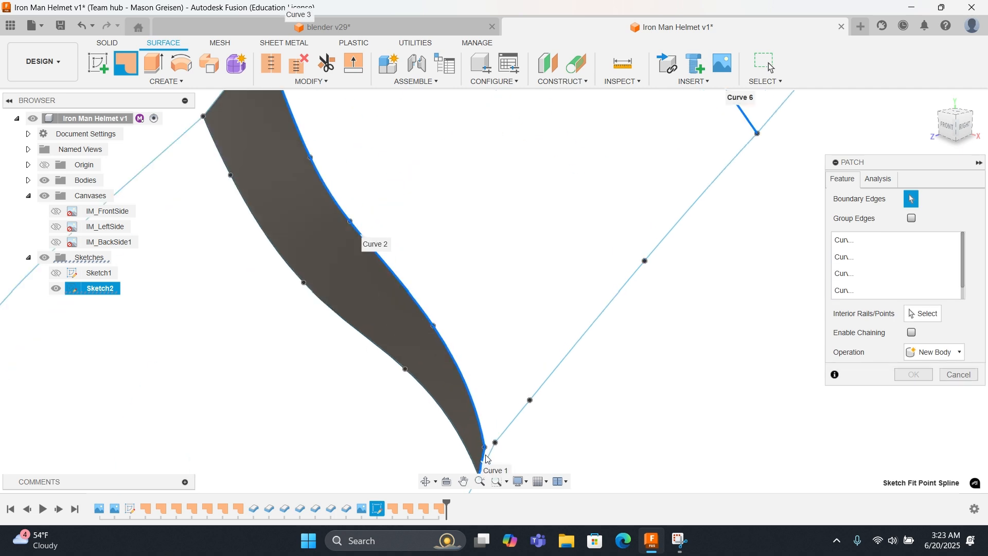
left_click(499, 439)
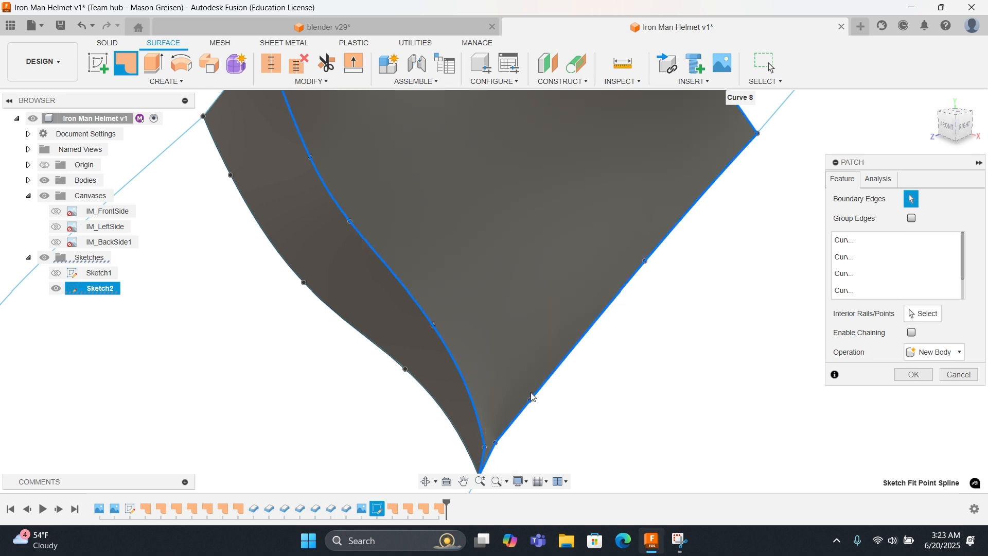
scroll(529, 391, "down", 5)
left_click(896, 373)
middle_click_drag(632, 307, 589, 412)
right_click(583, 329)
left_click(584, 296)
middle_click_drag(655, 324, 507, 258, "shift")
left_click(492, 256)
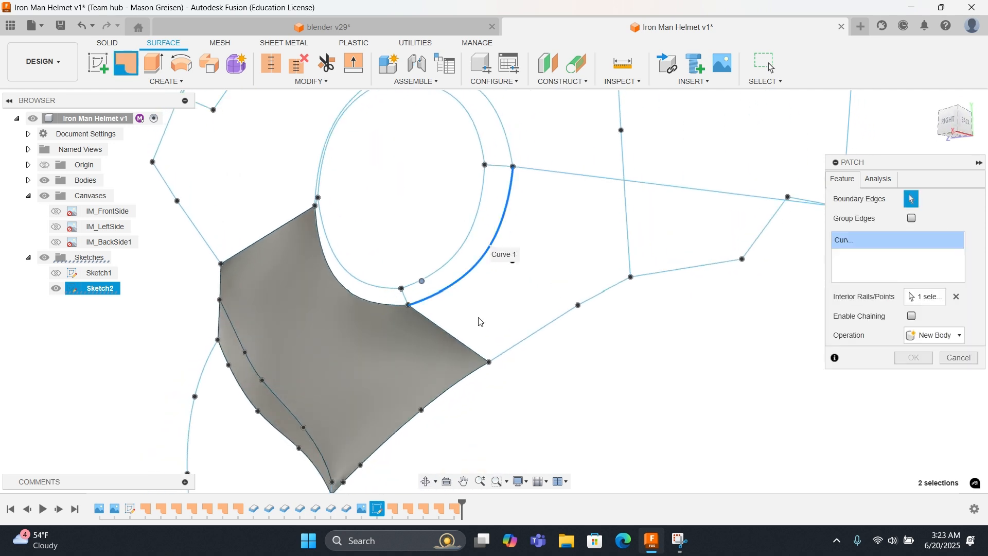
left_click(470, 347)
left_click(527, 341)
left_click(595, 298)
left_click(627, 255)
left_click(601, 178)
mouse_move(609, 214)
middle_mouse_down("shift")
mouse_move(545, 331)
mouse_move(550, 304)
mouse_move(681, 128)
mouse_move(635, 214)
mouse_move(654, 233)
mouse_move(557, 203)
mouse_move(517, 220)
middle_mouse_up("shift")
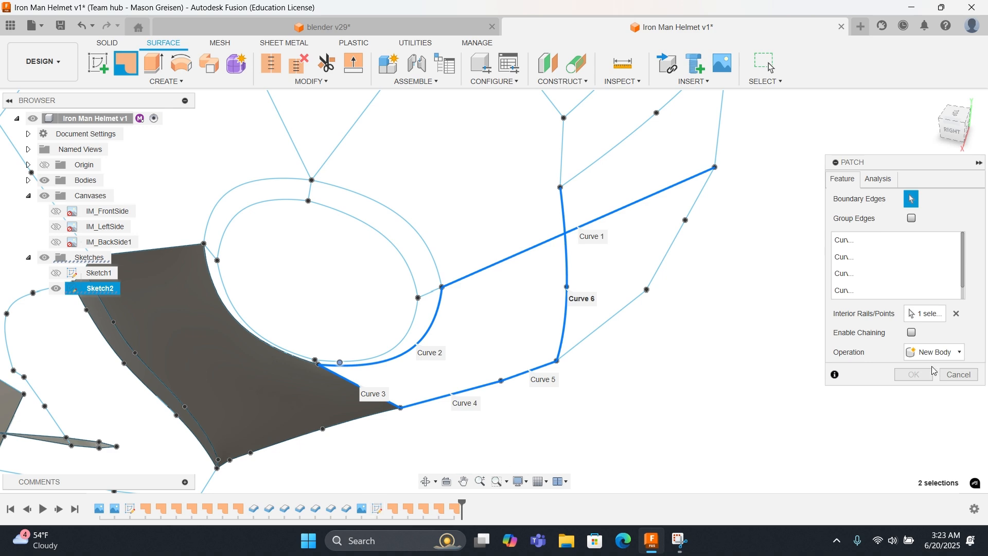
left_click(958, 374)
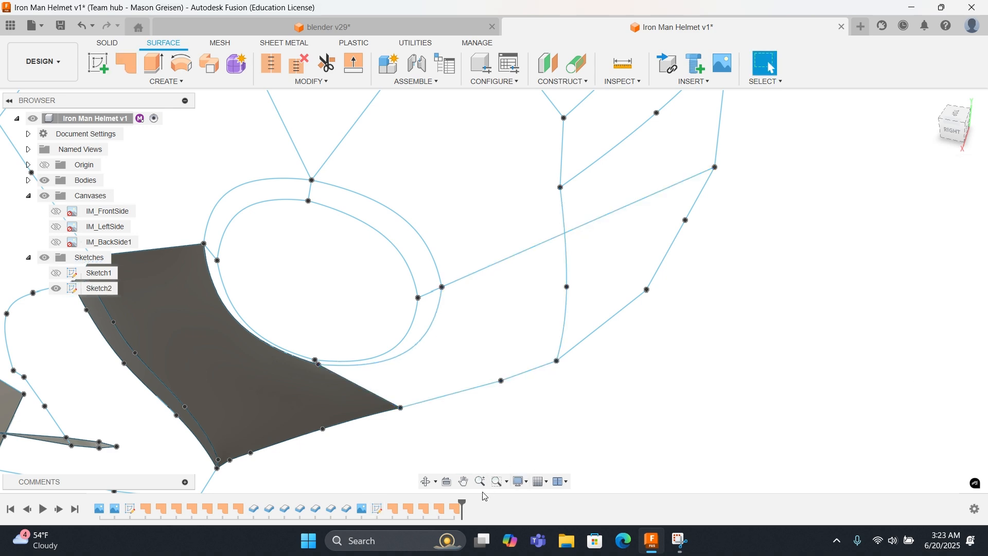
Step: Reopen the 3D helmet sketch and delete the spline running from the outer ear circle's rear point to the back of the helmet
double_click(380, 511)
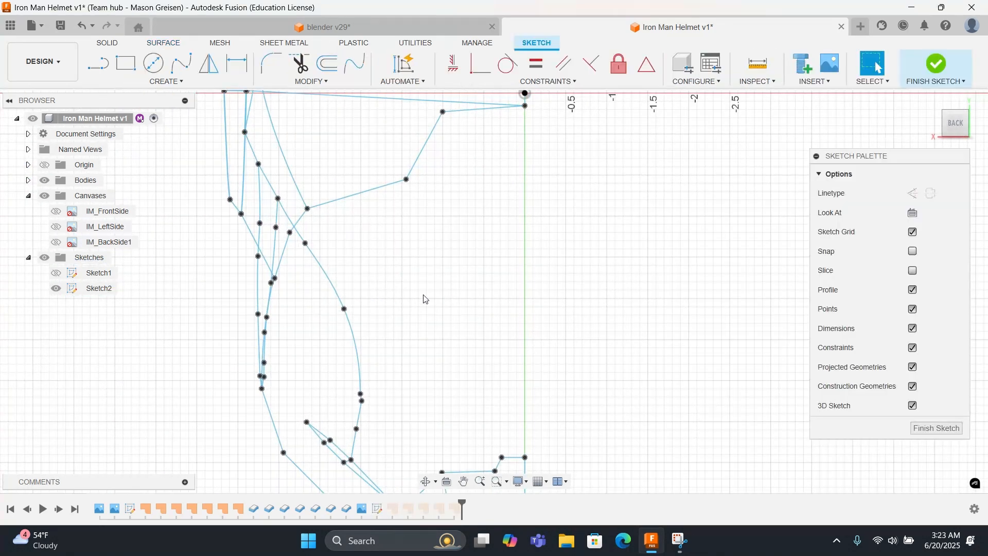
left_click(592, 347)
right_click(591, 347)
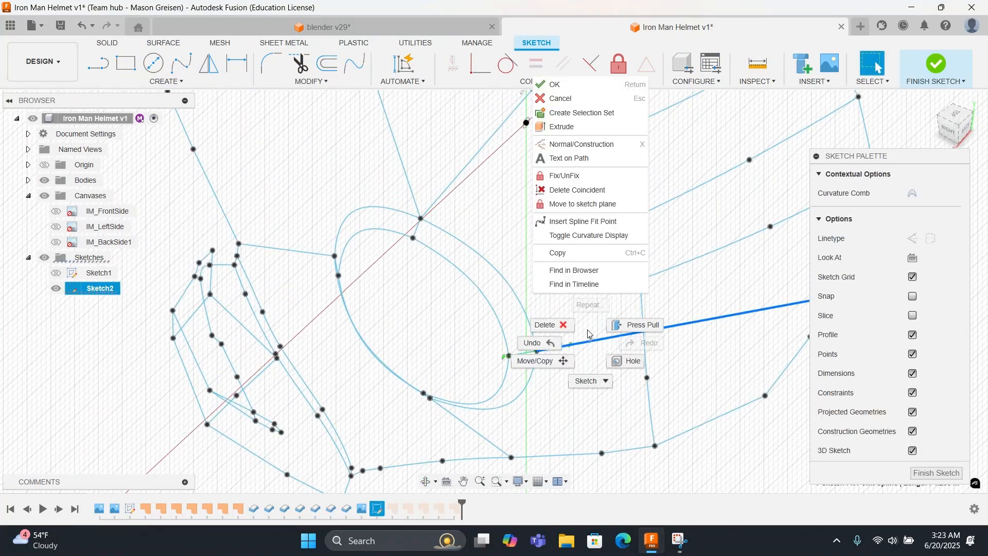
left_click(580, 330)
right_click(579, 330)
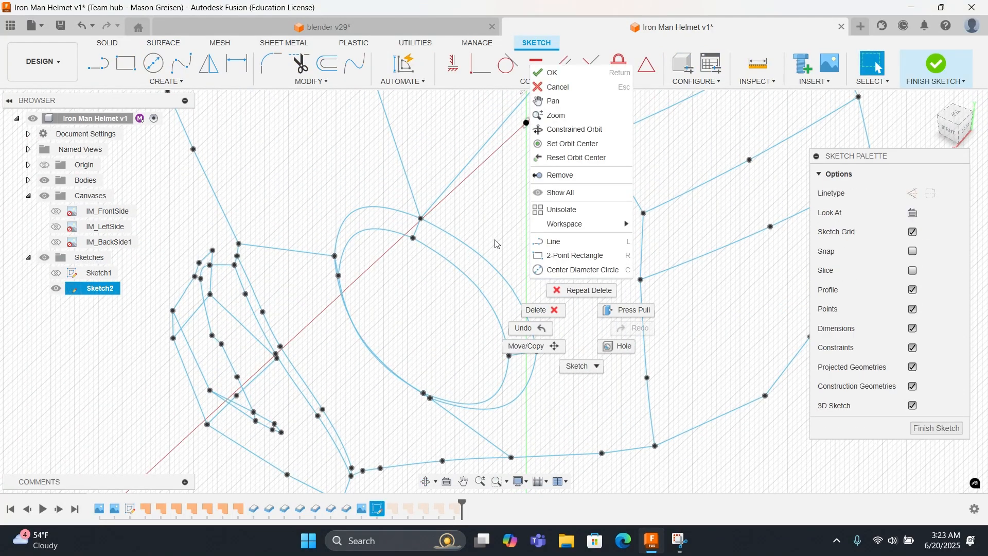
Step: Draw a fit point spline from the upper endpoint of the rear side curve to the outer ear circle's rear point and finish the sketch
left_click(181, 62)
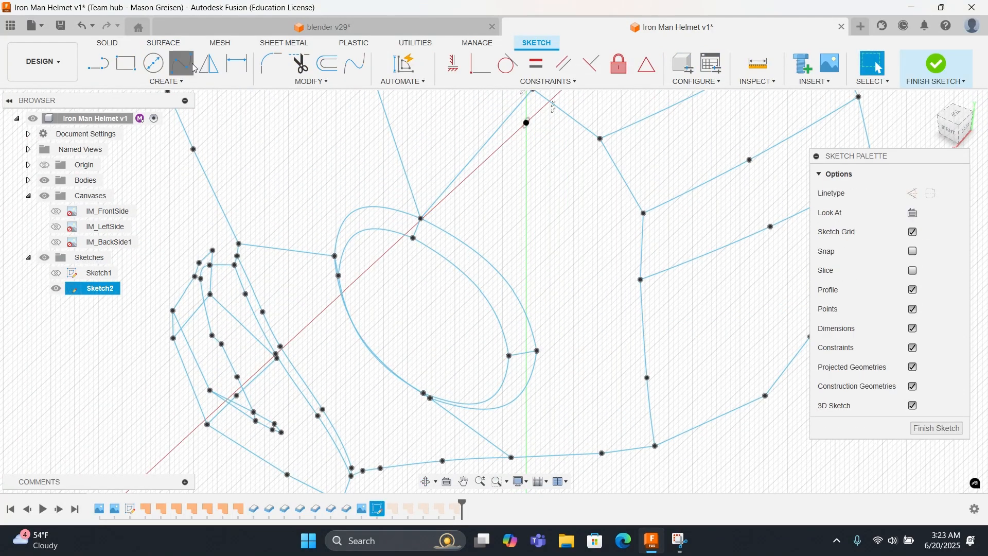
left_click(640, 279)
left_click(538, 350)
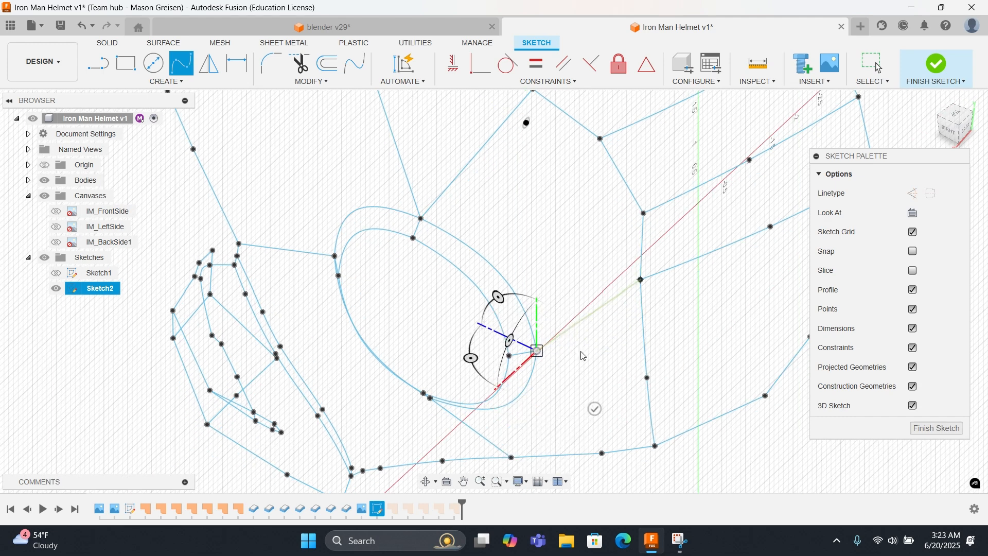
key("Escape")
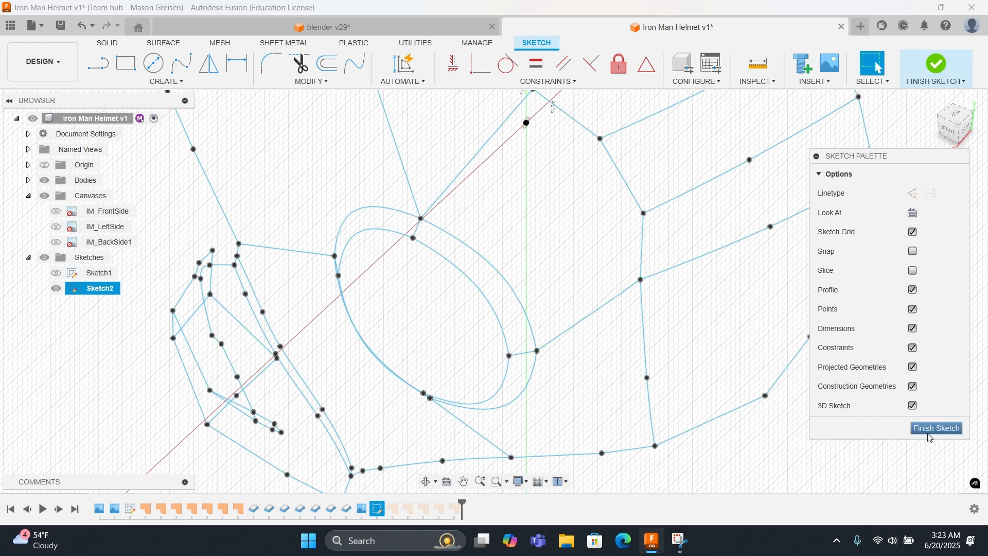
left_click(931, 430)
middle_click_drag(644, 364, 564, 263)
right_click(564, 263)
left_click(600, 293)
left_click(462, 294)
left_click(531, 227)
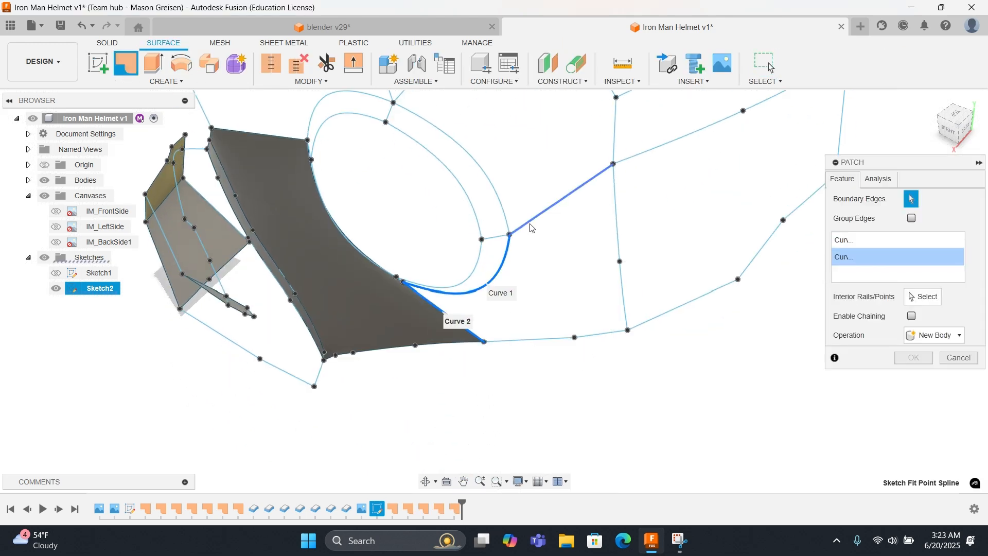
left_click(530, 224)
left_click(617, 246)
left_click(596, 335)
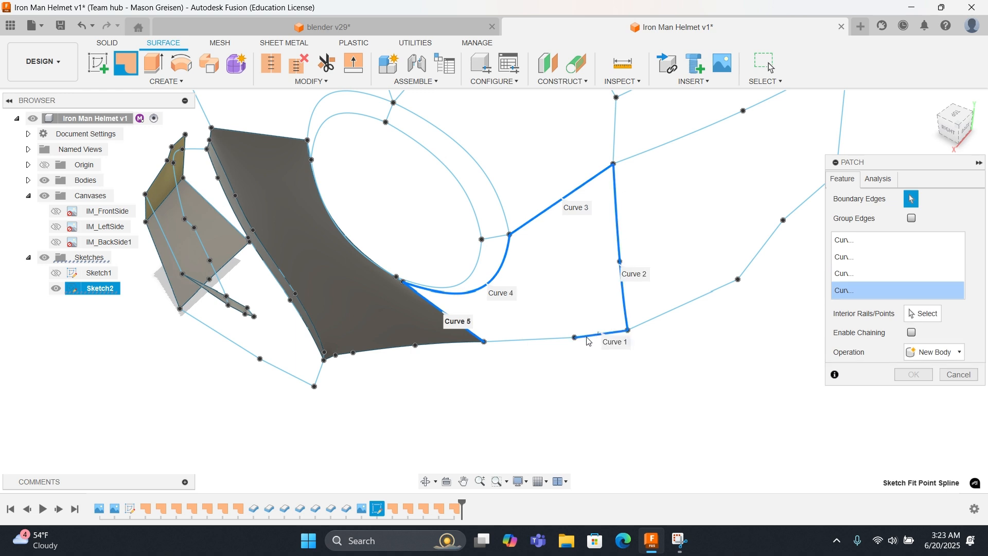
left_click(496, 338)
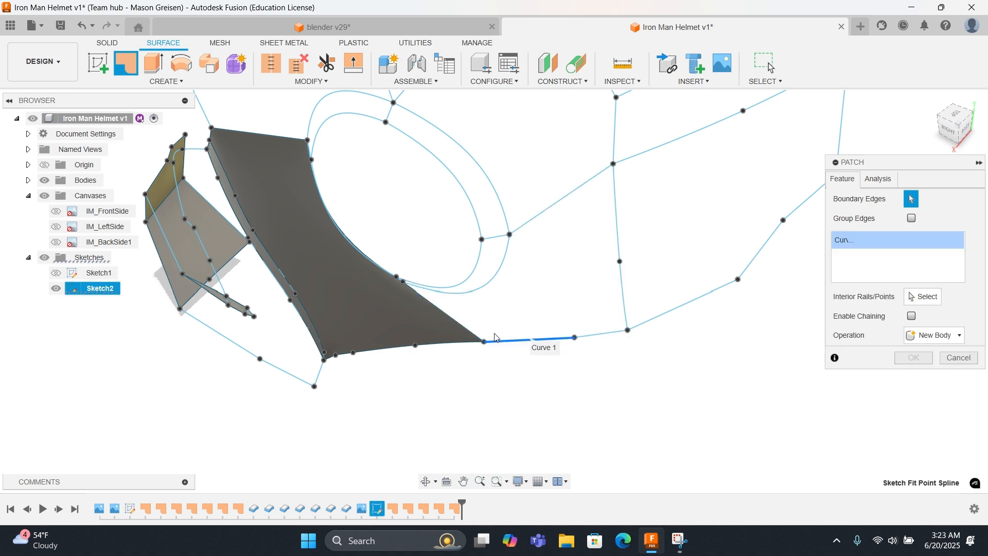
left_click(476, 292)
left_click(566, 196)
left_click(618, 257)
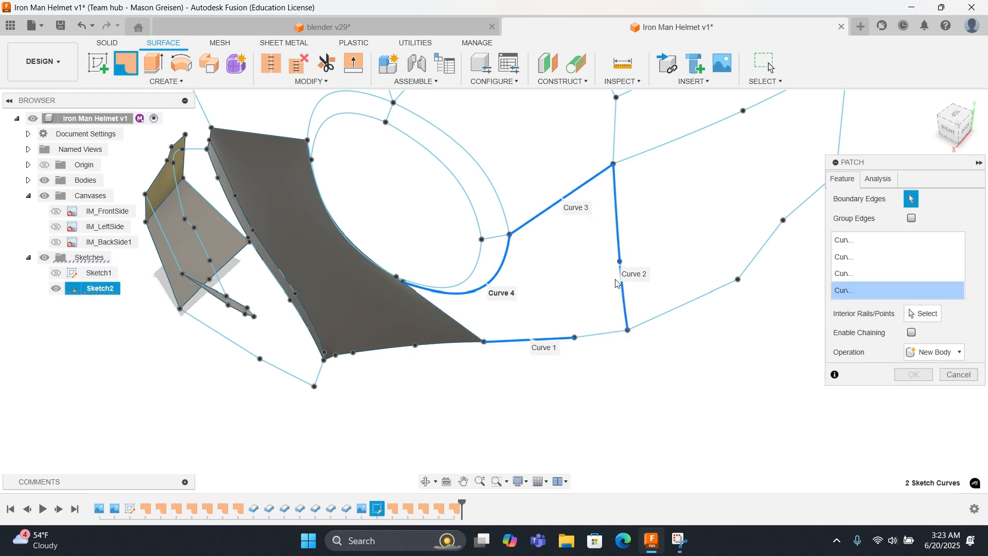
left_click(615, 332)
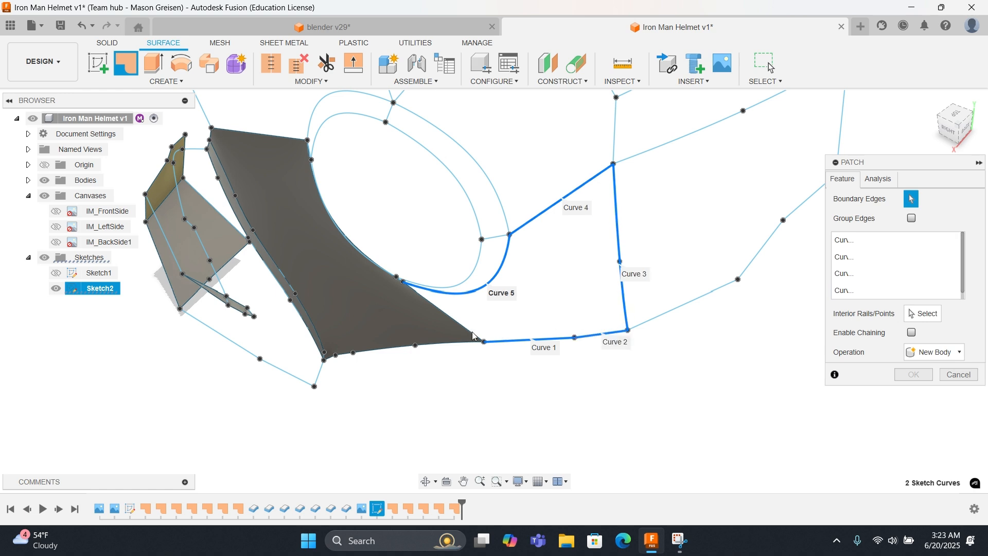
left_click(452, 329)
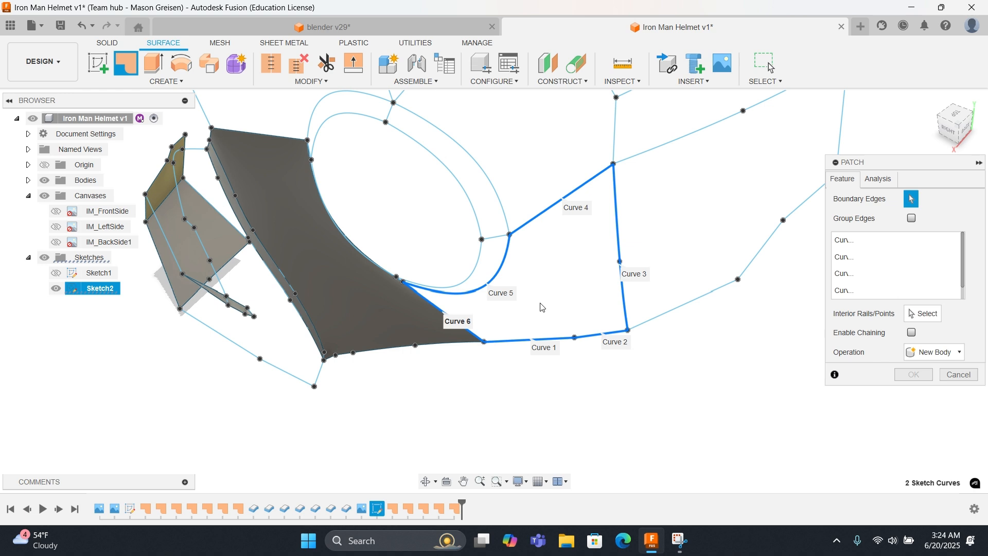
scroll(541, 307, "up", 8)
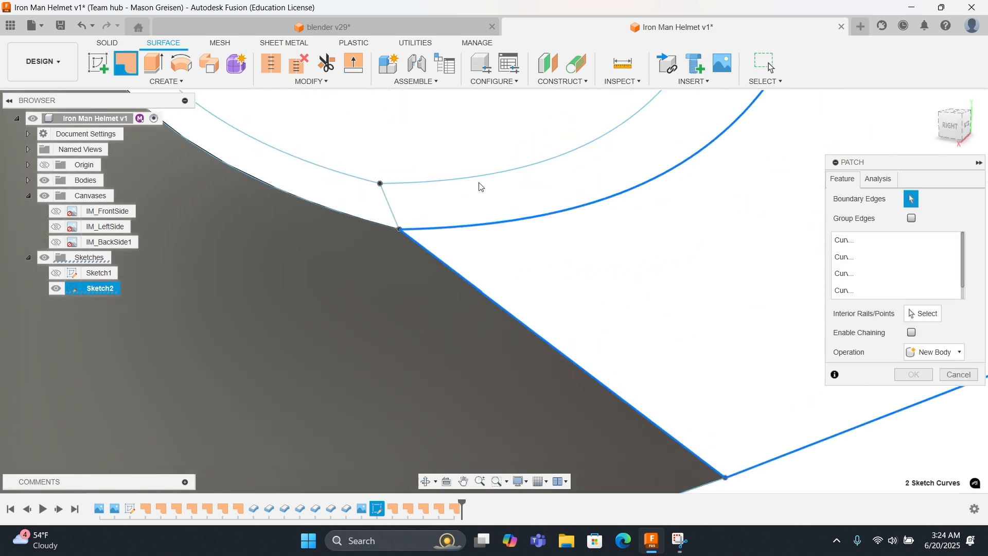
scroll(521, 239, "down", 7)
middle_click_drag(677, 257, 628, 314)
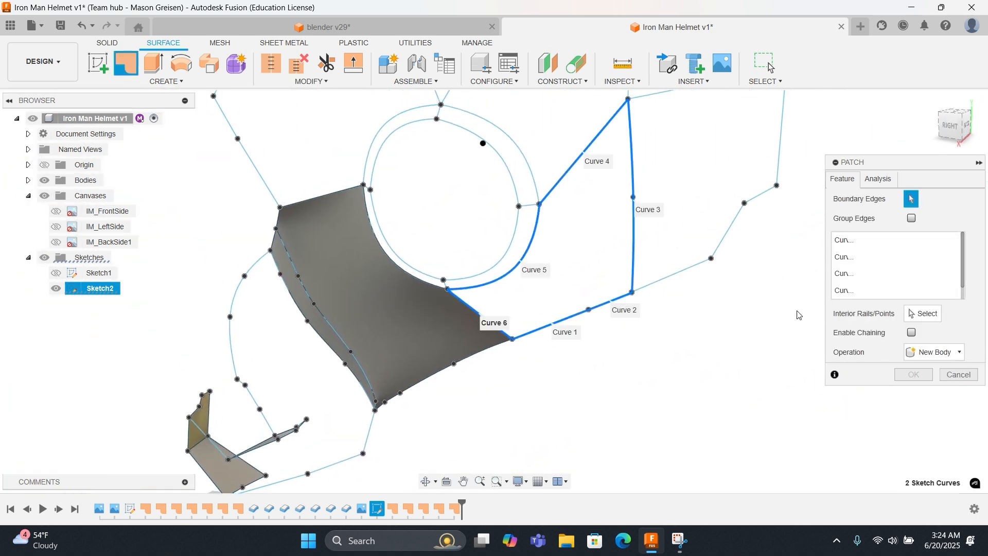
left_click(946, 370)
right_click(599, 273)
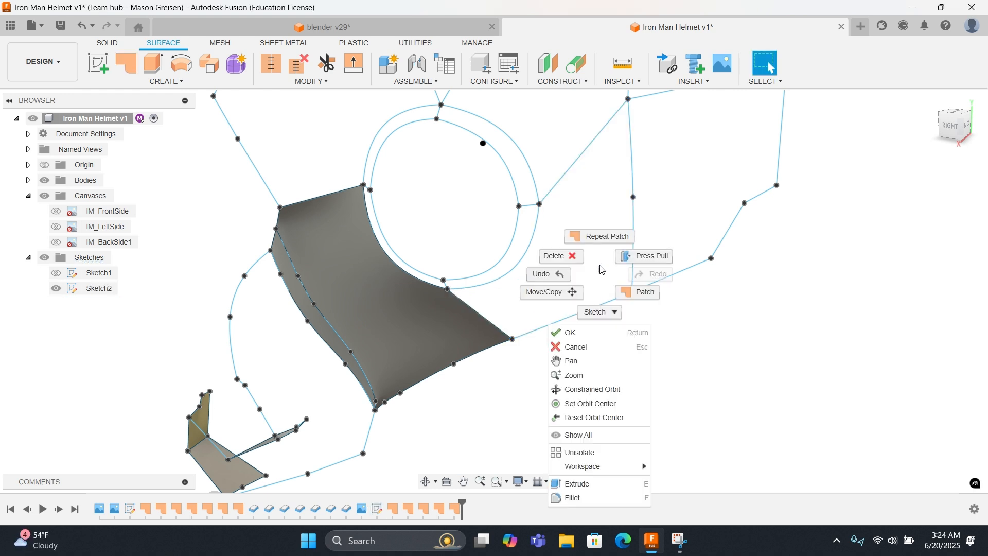
left_click(599, 241)
left_click(912, 275)
left_click(913, 305)
left_click(548, 324)
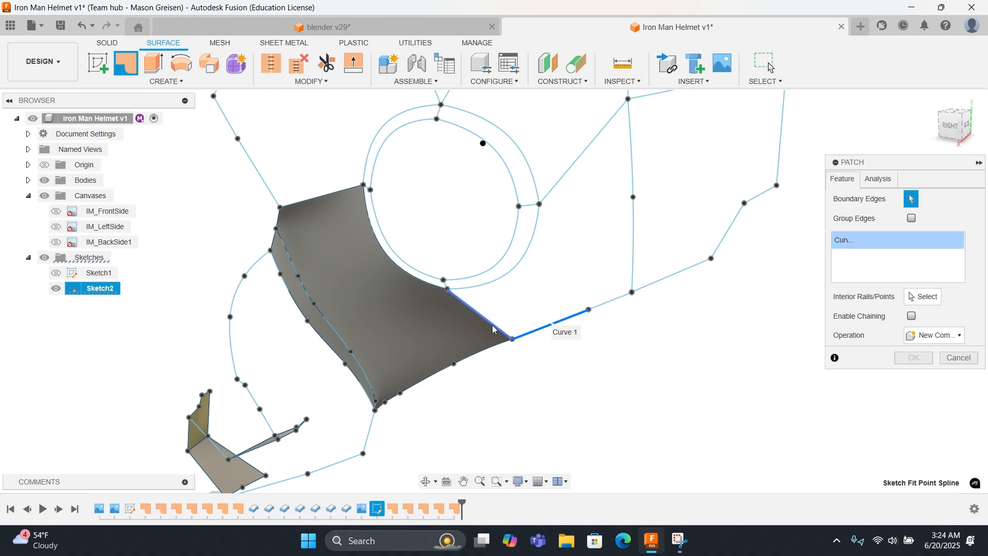
left_click(482, 286)
left_click(483, 319)
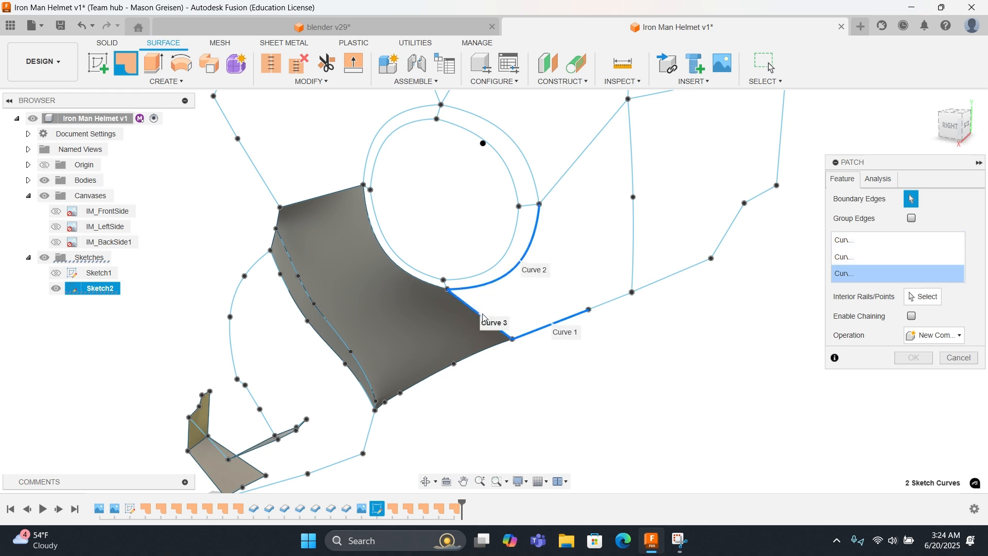
left_click(553, 190)
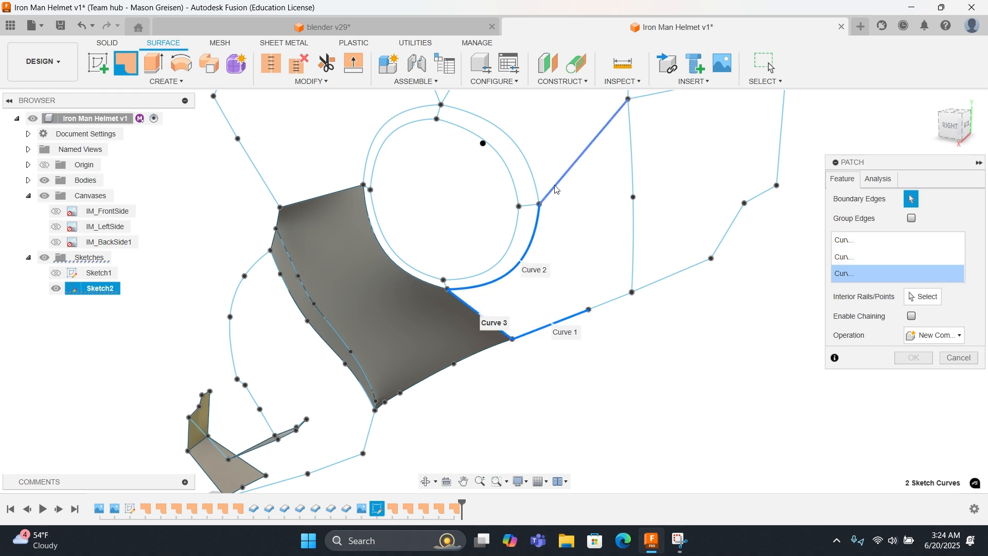
left_click(636, 199)
left_click(609, 307)
left_click(933, 352)
left_click(926, 368)
left_click(929, 374)
right_click(629, 310)
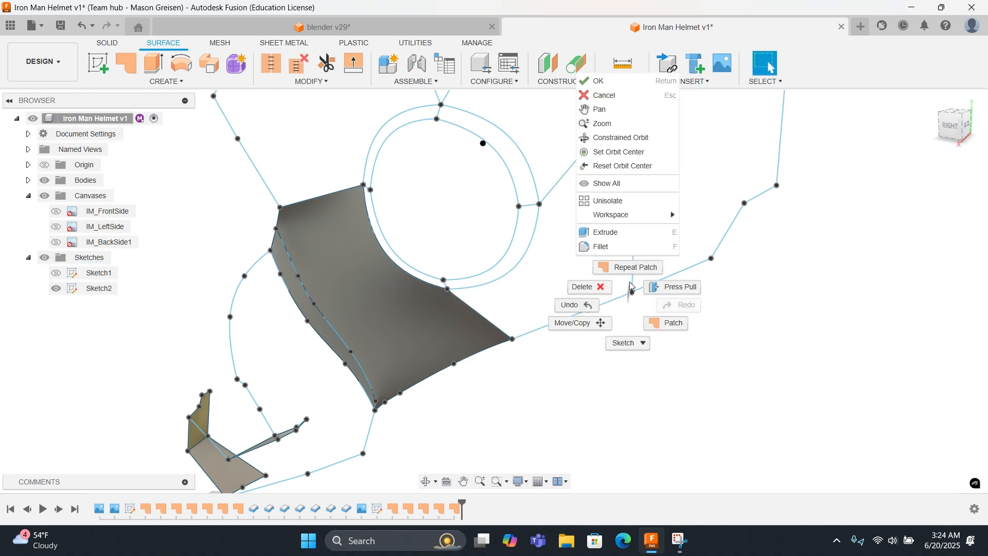
Step: Patch the panel behind the cheek strip as a new body, bounded by the lower edge, outer ear circle arc, connecting spline and rear side curve
left_click(629, 271)
left_click(610, 303)
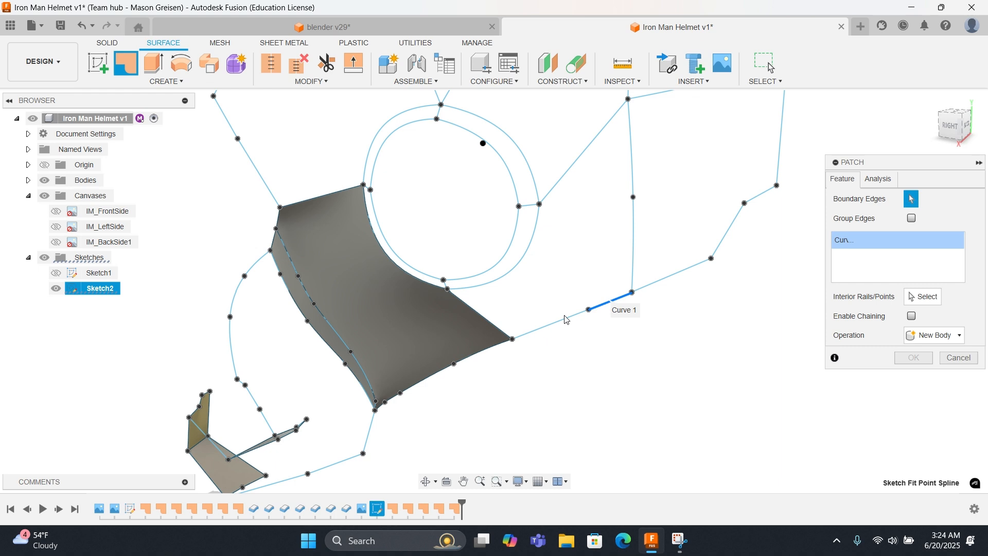
left_click(521, 334)
left_click(492, 326)
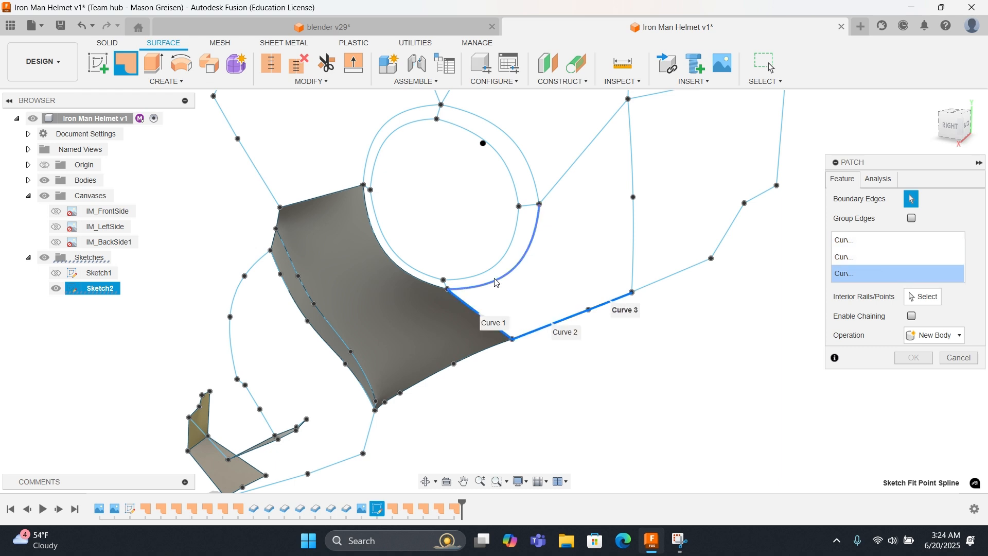
left_click(535, 236)
left_click(557, 194)
left_click(631, 193)
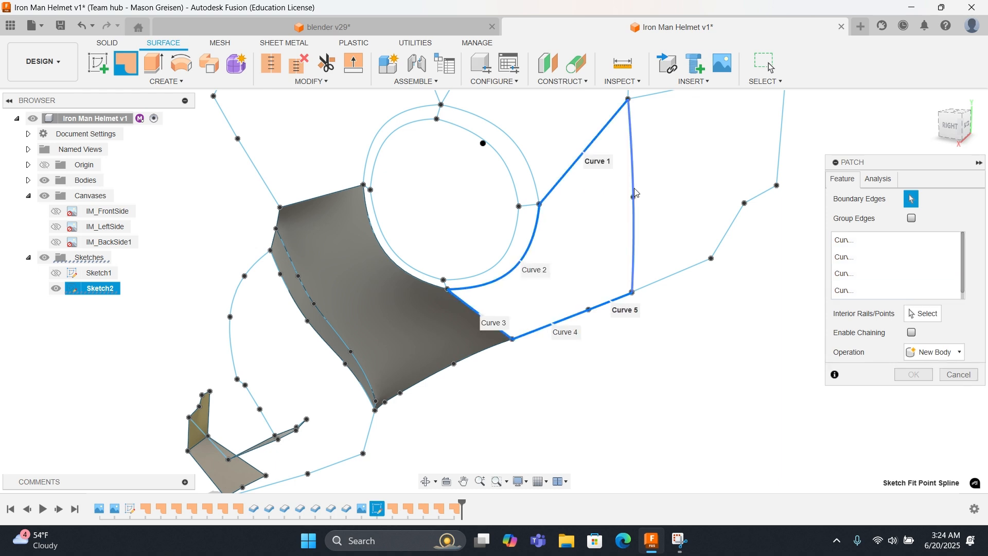
left_click(913, 374)
Step: Patch the inner ear disc and the ring segments between the inner and outer ear circles as new bodies
scroll(584, 408, "down", 5)
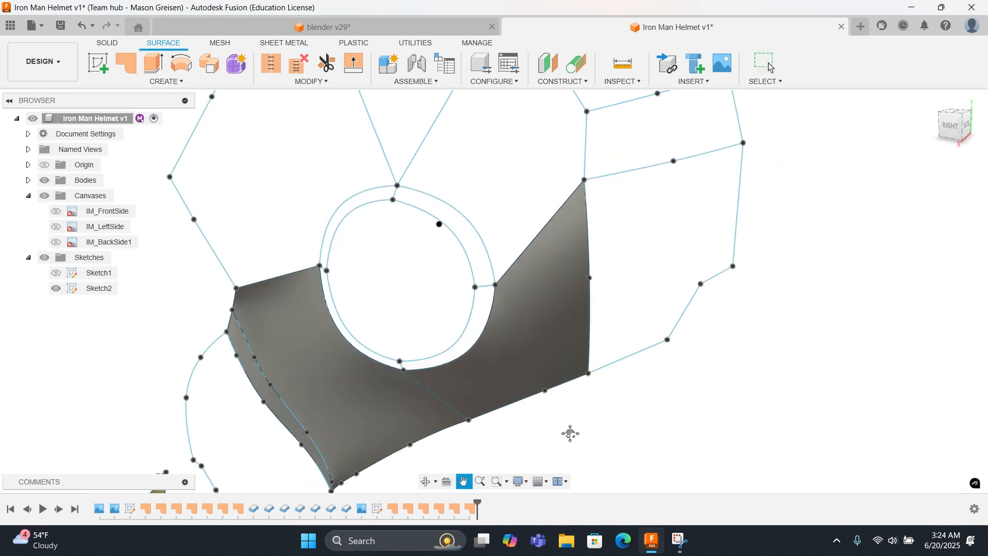
right_click(597, 330)
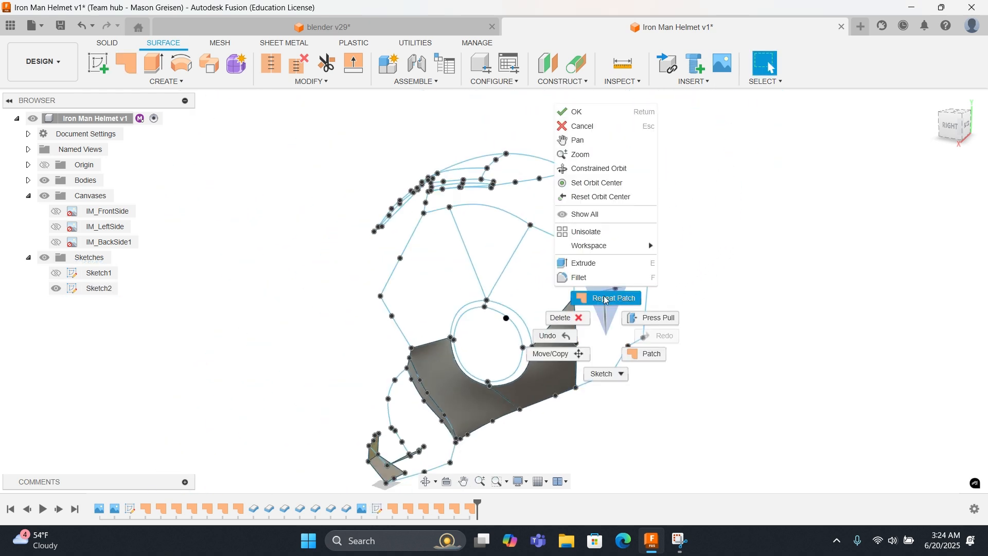
left_click(600, 293)
scroll(512, 381, "up", 3)
left_click(516, 381)
left_click(458, 395)
left_click(524, 334)
left_click(495, 382)
left_click(502, 274)
left_click(452, 259)
right_click(489, 247)
left_click(539, 247)
left_click(538, 299)
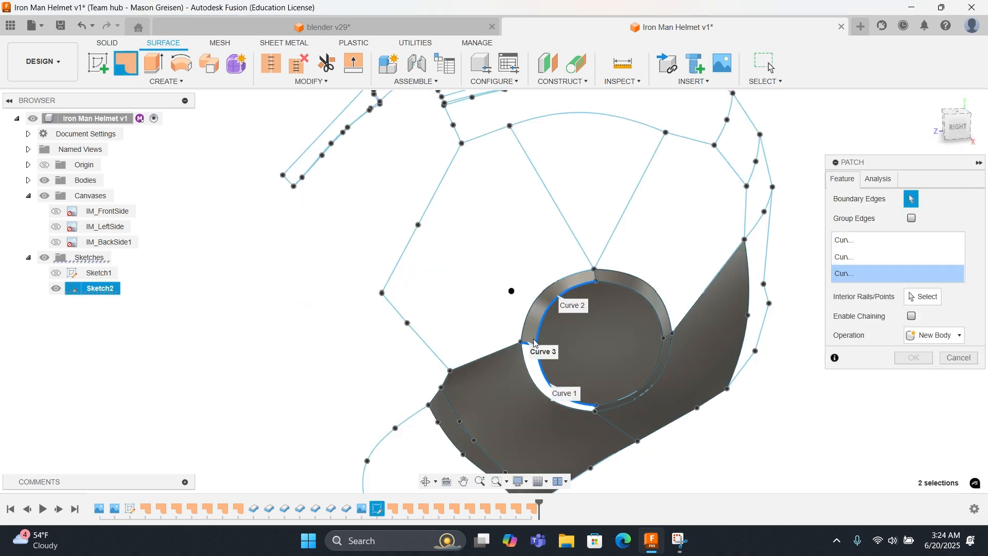
scroll(602, 428, "up", 3)
Step: Patch the large side panel above the ear from its outline curves, the upper arcs of the outer ear circle and the two connecting splines
scroll(479, 327, "down", 4)
left_click(486, 256)
left_click(437, 310)
left_click(369, 231)
left_click(402, 172)
left_click(476, 119)
left_click(599, 136)
left_click(643, 194)
left_click(615, 253)
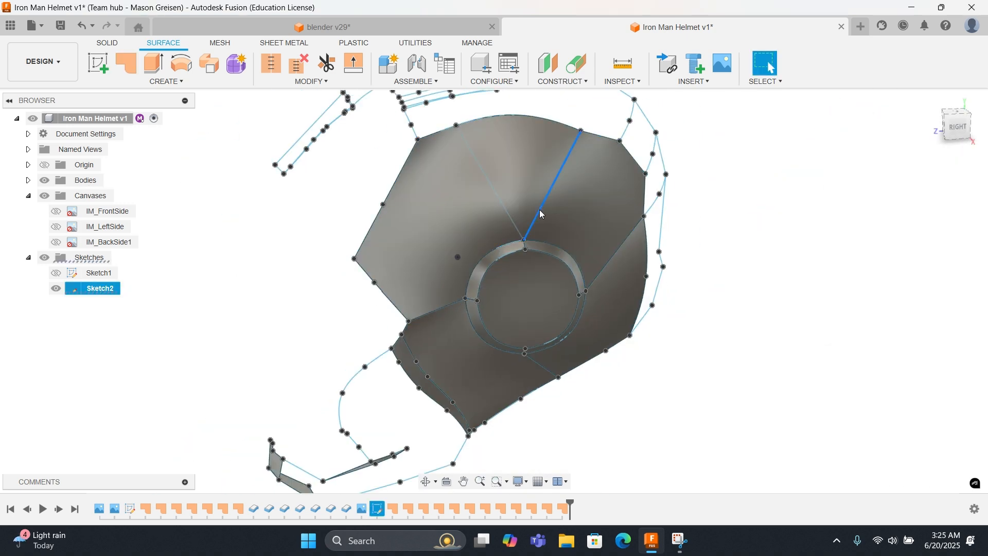
Step: Patch the three stacked panels between the rear side curves and the back centre line as new bodies
middle_click_drag(539, 209, 452, 257, "shift")
left_click(437, 306)
left_click(565, 266)
left_click(536, 233)
left_click(496, 194)
left_click(431, 188)
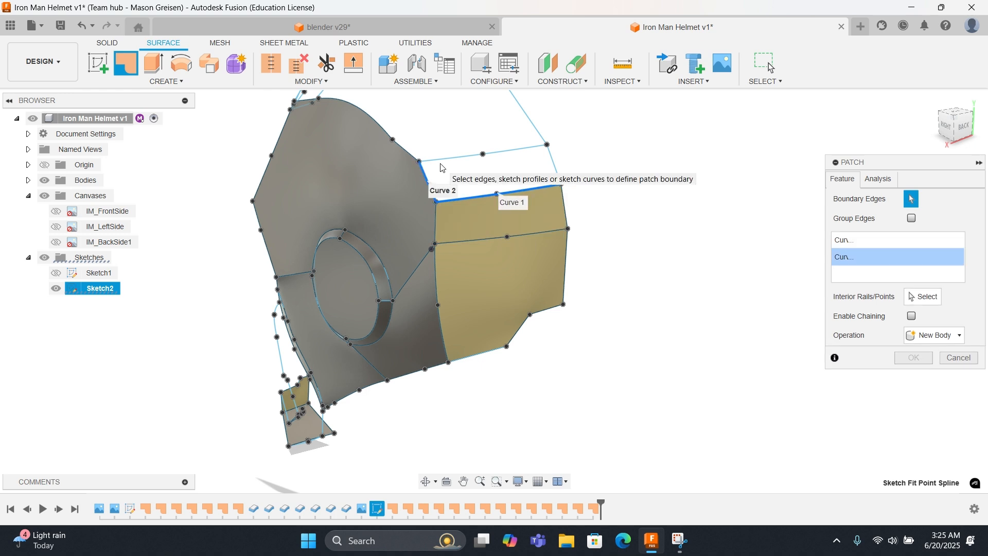
left_click(535, 146)
right_click(575, 154)
left_click(609, 152)
Step: Patch the crown panel as a new body from the brow and forehead curves, the side panel's upper edge, the rear panel's top edge and the centre line
middle_click_drag(580, 182, 628, 319)
right_click(628, 323)
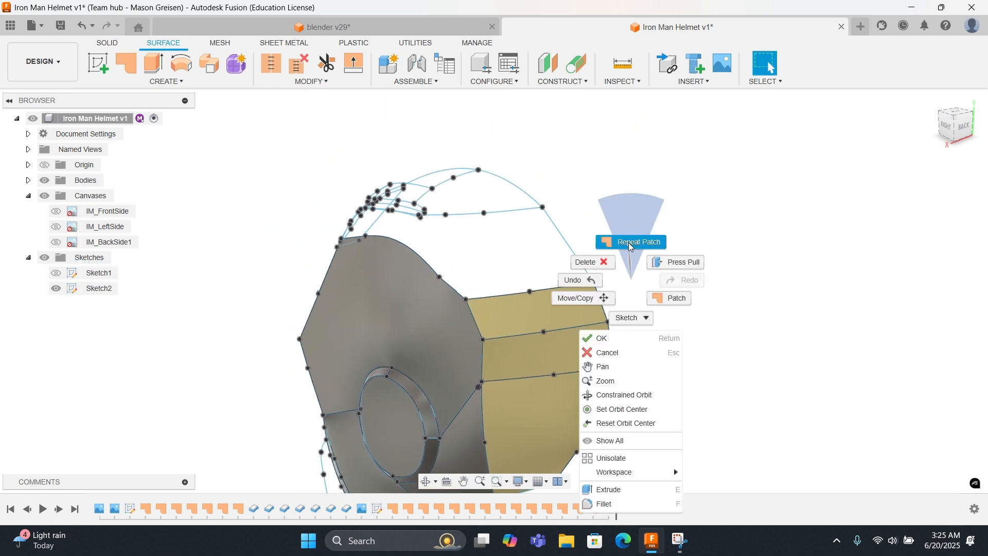
left_click(631, 244)
middle_click_drag(627, 265, 625, 300, "shift")
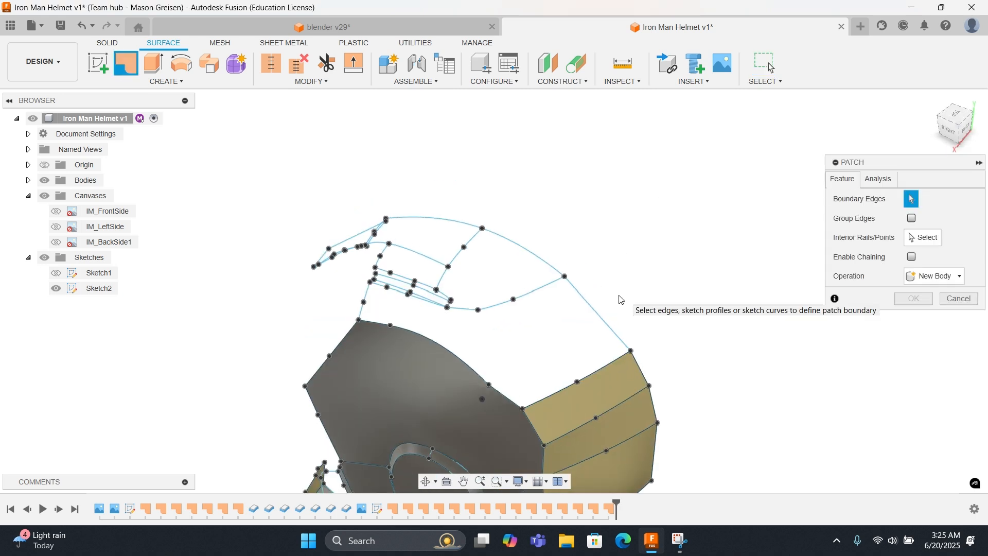
left_click(519, 297)
left_click(463, 308)
left_click(393, 290)
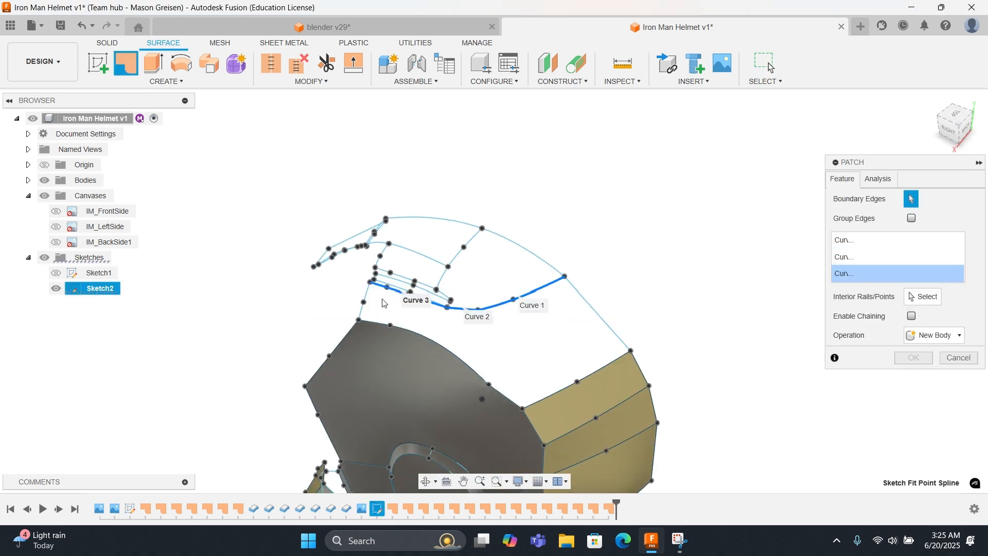
left_click(366, 300)
left_click(476, 373)
left_click(500, 394)
left_click(549, 397)
left_click(620, 335)
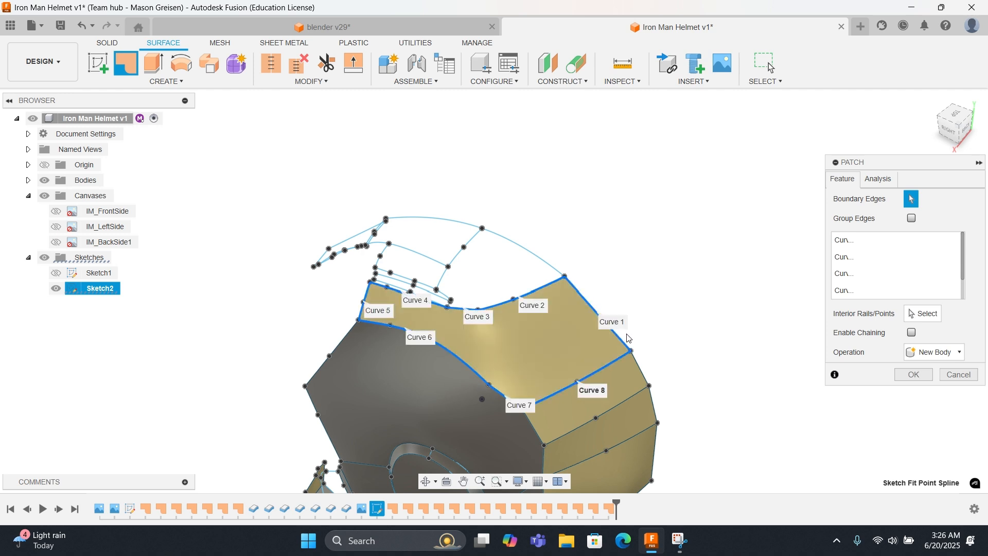
left_click(913, 374)
middle_click_drag(449, 321, 595, 324, "shift")
middle_click_drag(603, 250, 431, 413)
scroll(430, 412, "up", 6)
middle_click_drag(496, 337, 394, 318, "shift")
right_click(471, 329)
left_click(473, 287)
right_click(394, 317)
left_click(350, 317)
Step: Reopen the 3D helmet sketch, join the brow strip's upper endpoint to the crown panel's front edge corner with a fit point spline, and finish the sketch
mouse_move(472, 325)
middle_mouse_down("shift")
mouse_move(431, 307)
mouse_move(412, 350)
middle_mouse_up("shift")
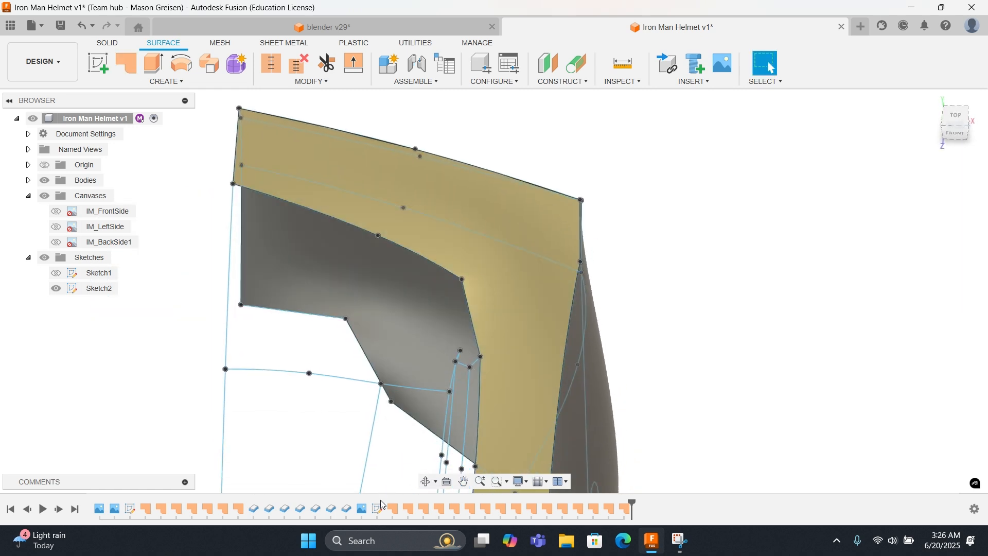
double_click(377, 509)
middle_click_drag(453, 258, 457, 312, "shift")
right_click(456, 312)
left_click(376, 241)
left_click(183, 65)
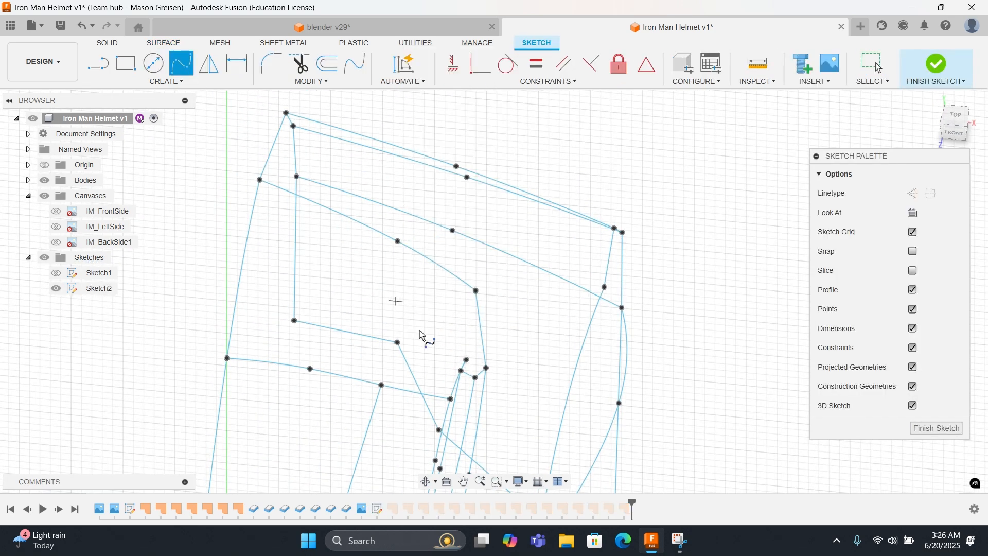
left_click(466, 360)
left_click(486, 368)
right_click(489, 368)
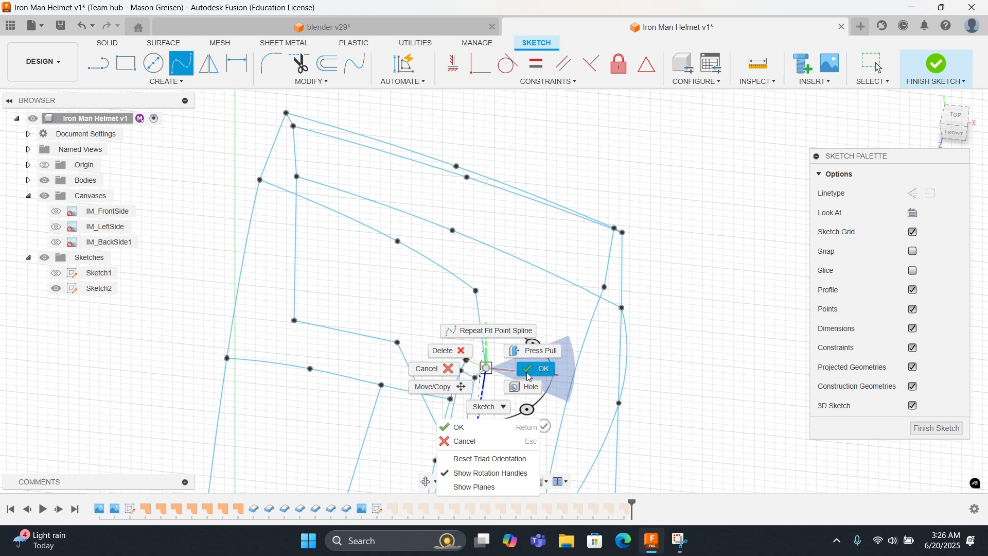
left_click(530, 370)
left_click(914, 431)
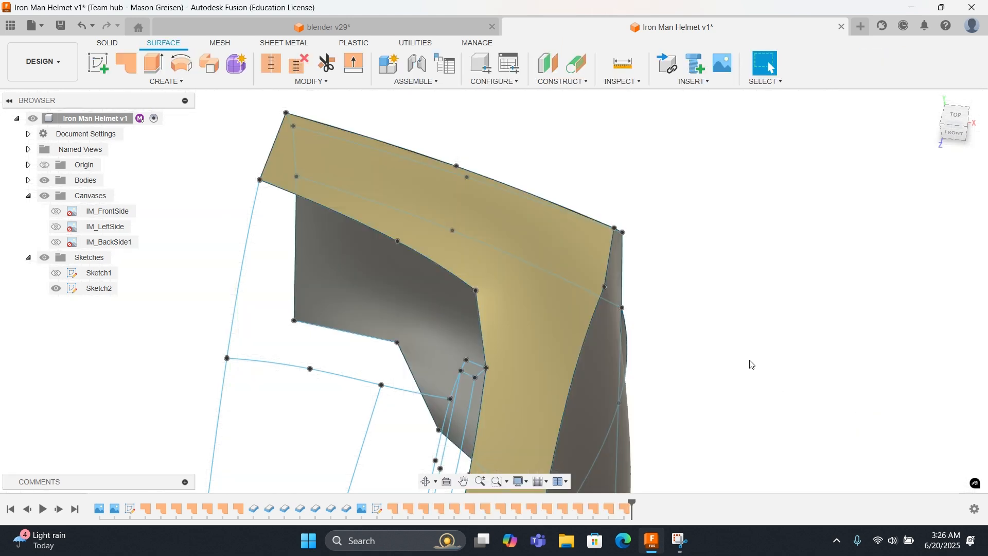
right_click(739, 356)
left_click(777, 375)
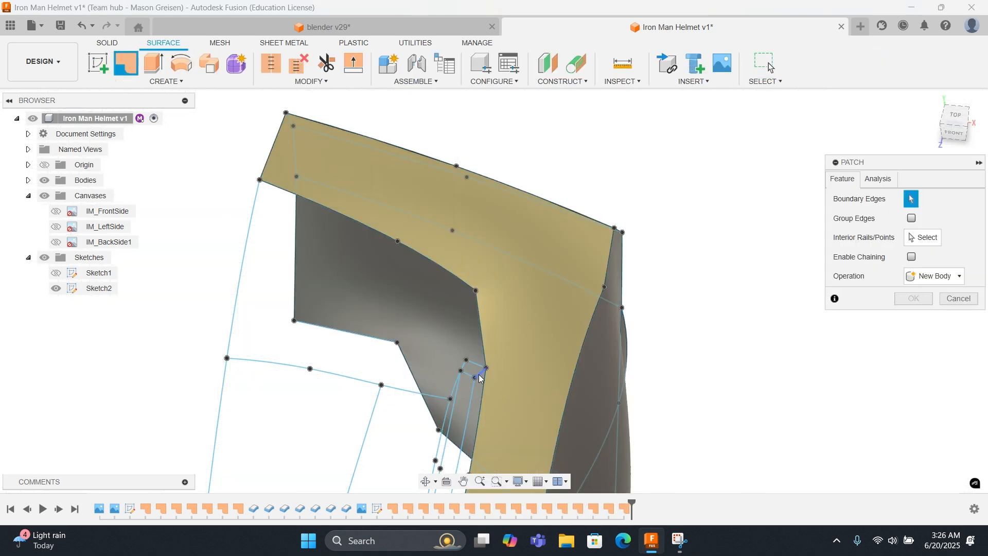
left_click(479, 369)
left_click(481, 329)
left_click(446, 406)
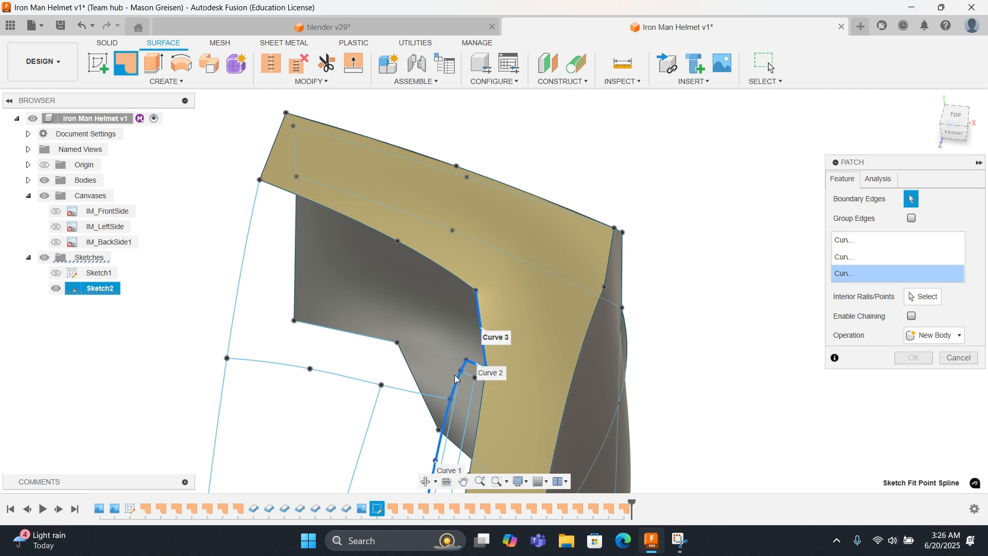
middle_click_drag(437, 386, 440, 238)
middle_click_drag(429, 291, 466, 343, "shift")
middle_click_drag(427, 312, 373, 292, "shift")
middle_click_drag(374, 292, 567, 426)
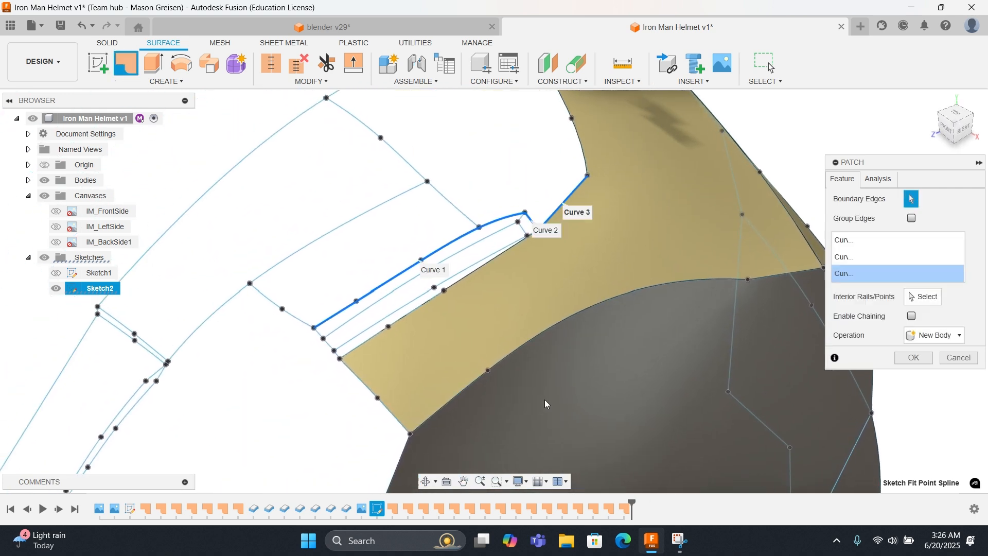
left_click(276, 310)
left_click(345, 222)
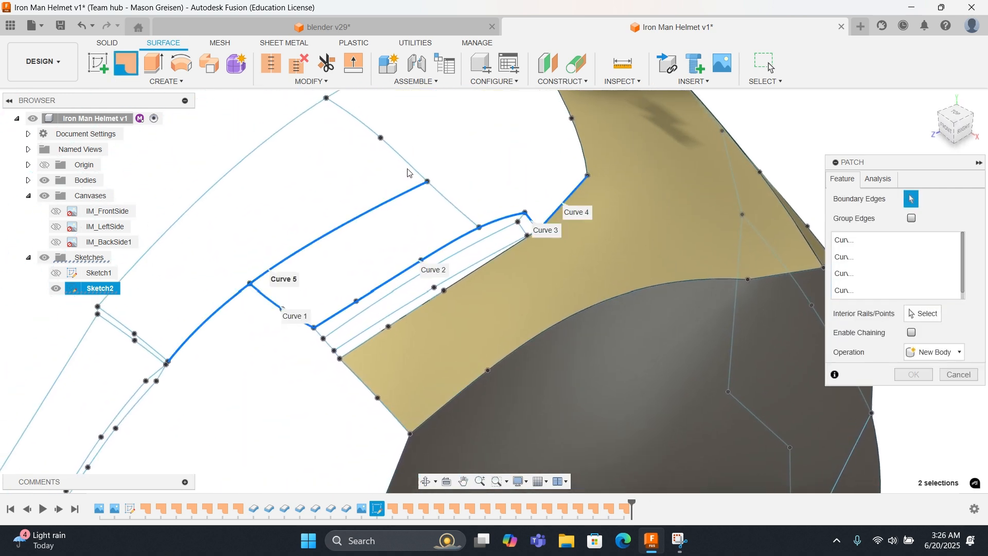
middle_click_drag(407, 173, 401, 257)
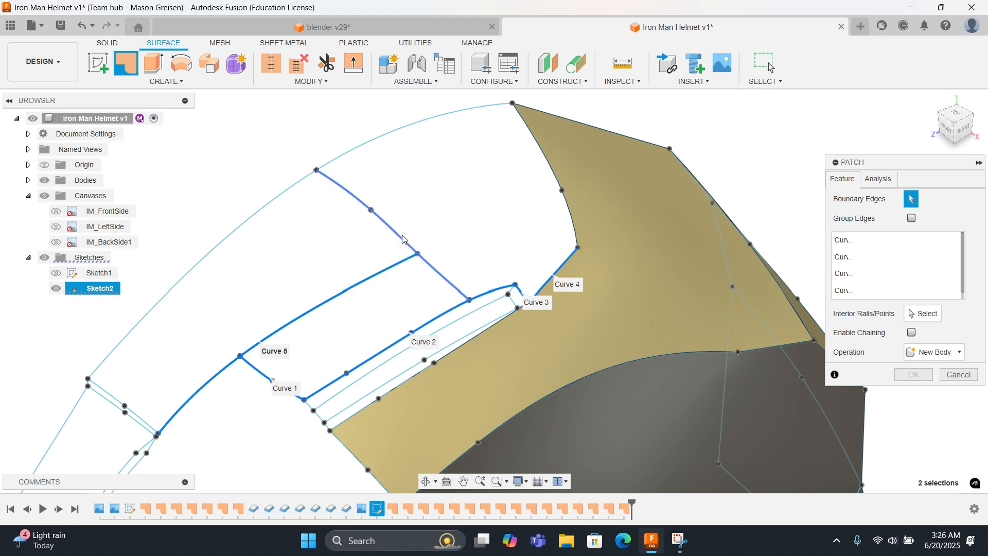
left_click(403, 239)
left_click(382, 144)
left_click(564, 201)
left_click(951, 375)
Step: Delete the spline crossing the forehead, its leftover middle point and the long spline running down from it to the nose bridge corner
middle_click_drag(462, 234, 483, 225, "shift")
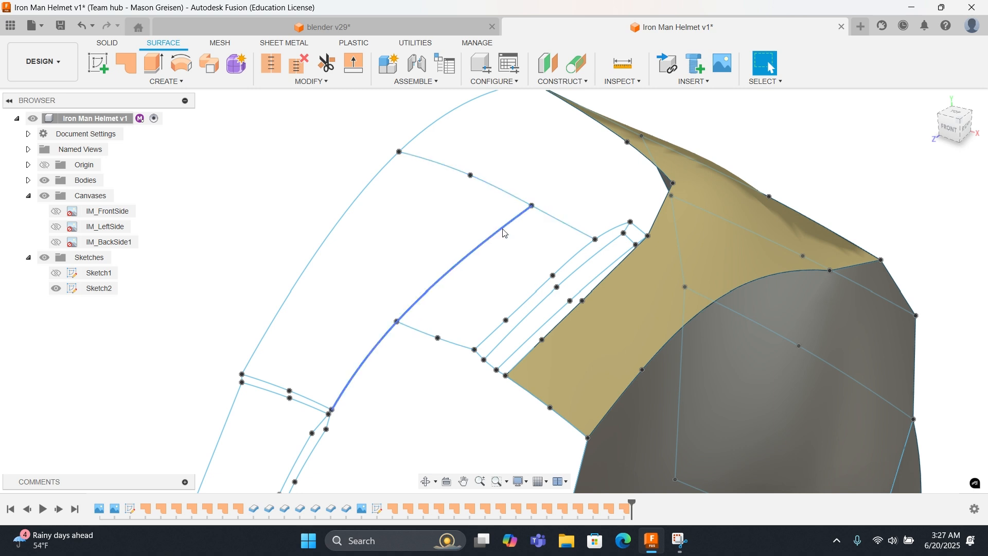
right_click(186, 215)
left_click(186, 215)
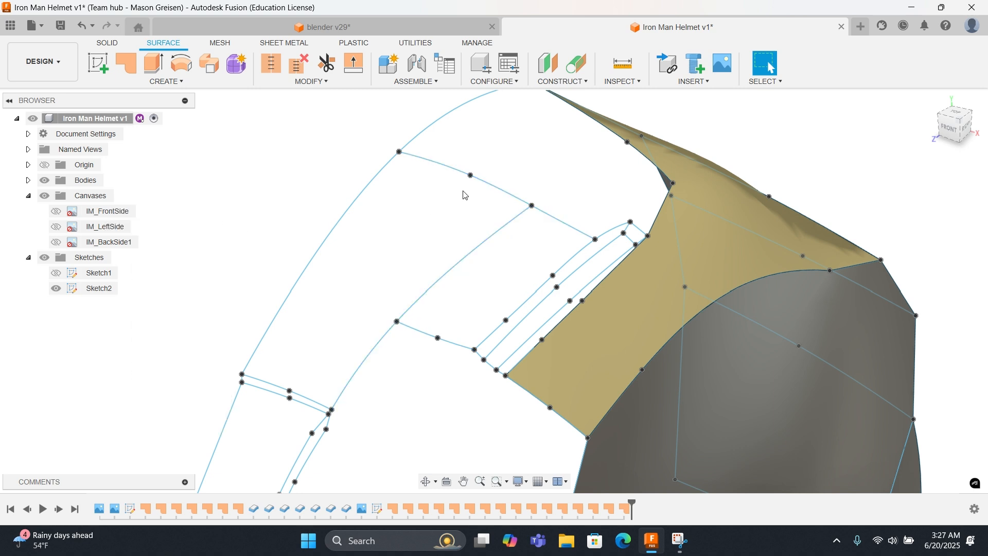
left_click(495, 190)
key("Delete")
left_click(484, 238)
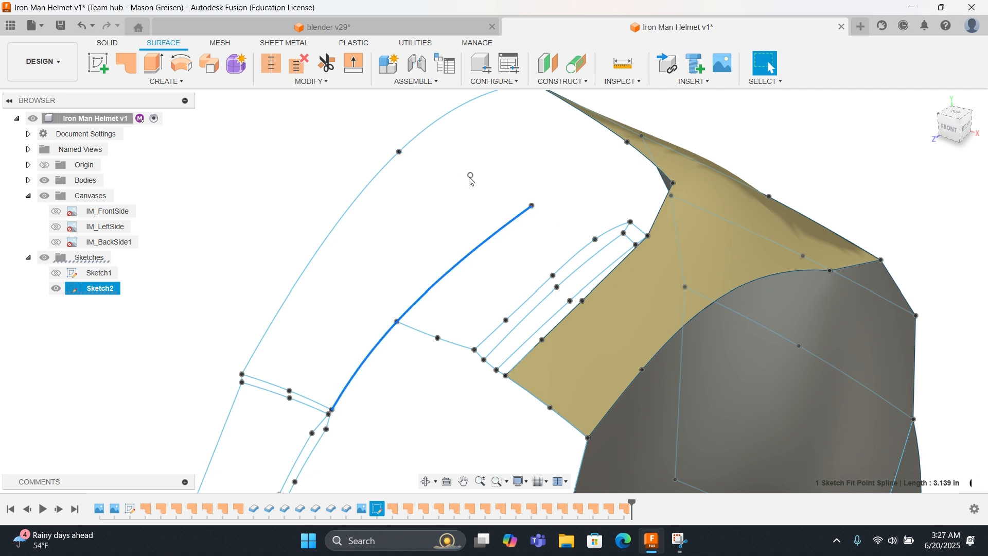
left_click(469, 177)
left_click(488, 241)
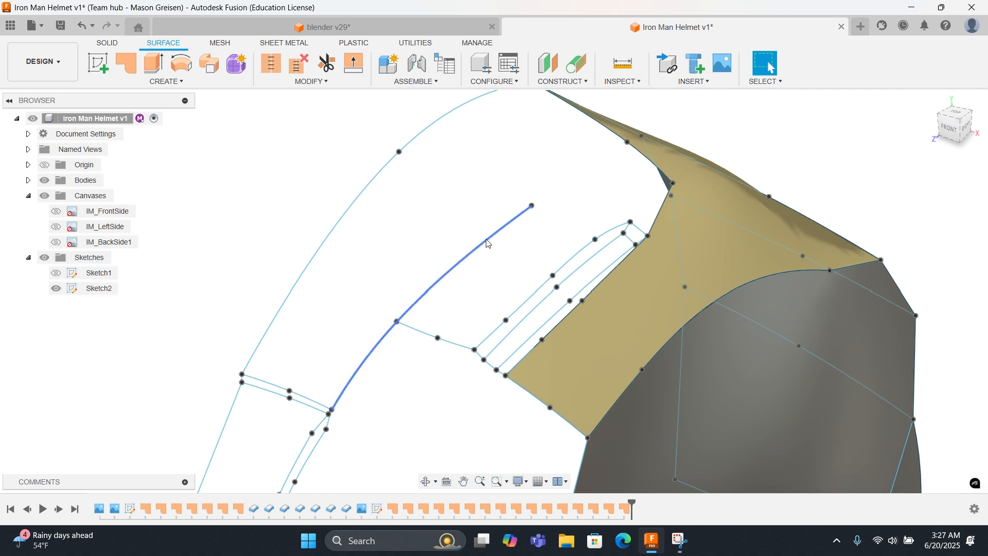
key("Delete")
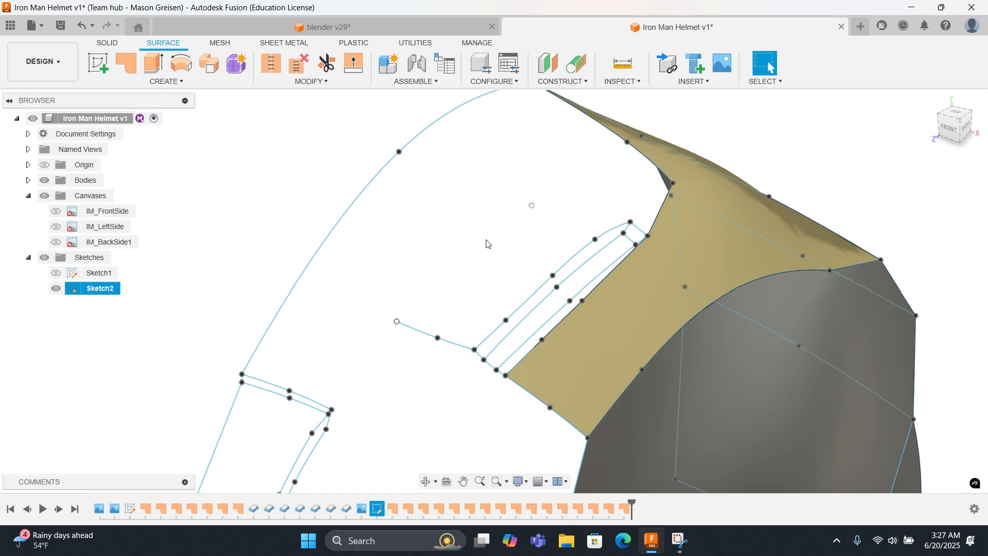
Step: Reopen the 3D helmet sketch, draw a fit point spline from the brow curve's inner endpoint to the nose bridge corner, and finish the sketch
double_click(378, 508)
mouse_move(538, 291)
middle_mouse_down("shift")
mouse_move(591, 316)
mouse_move(646, 301)
mouse_move(704, 304)
mouse_move(413, 360)
mouse_move(593, 298)
mouse_move(577, 324)
mouse_move(432, 304)
mouse_move(430, 268)
middle_mouse_up("shift")
scroll(430, 267, "up", 4)
right_click(400, 302)
left_click(401, 293)
left_click(180, 67)
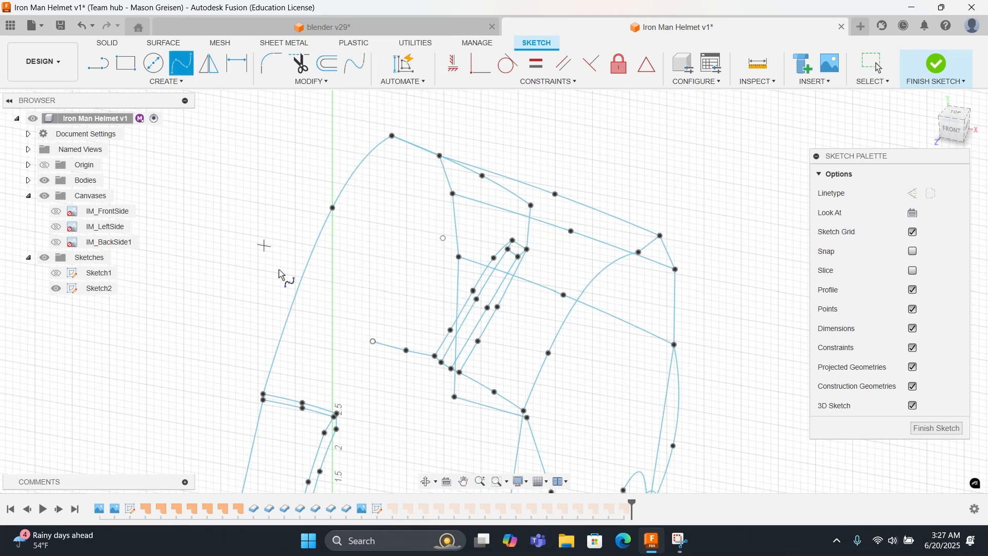
left_click(374, 342)
left_click(337, 414)
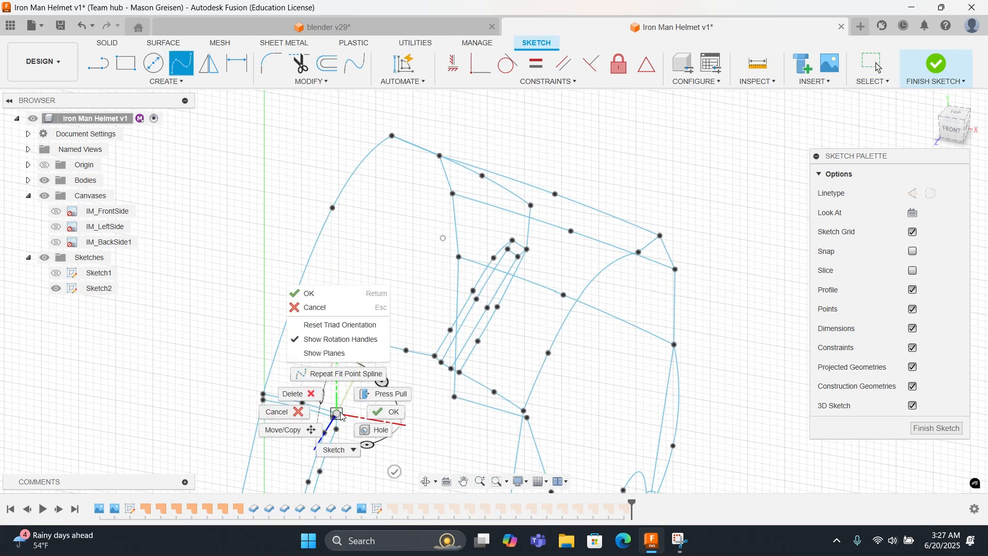
right_click(430, 381)
left_click(455, 382)
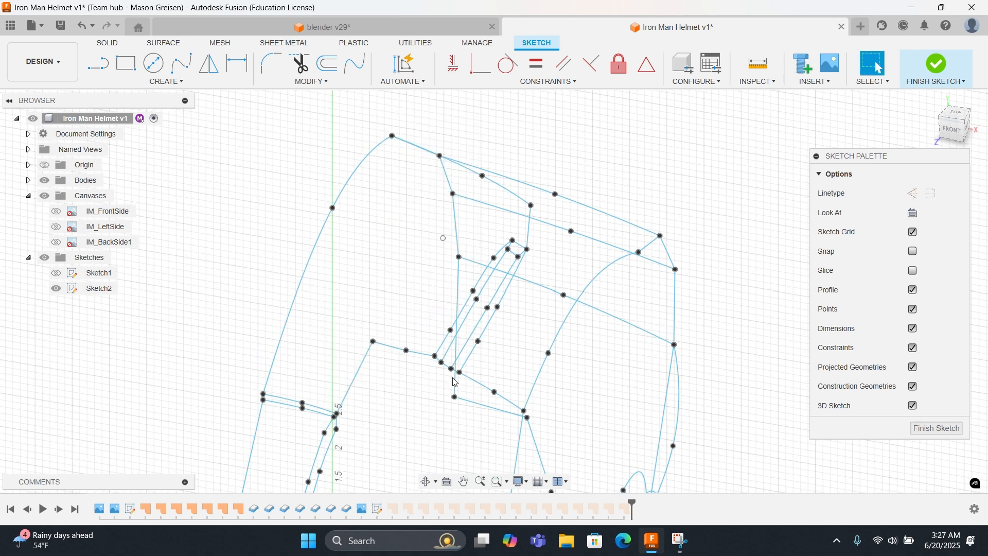
left_click(936, 429)
Step: Patch the forehead panel as a new body from the centre line, brow, nose bridge and groove curves and the crown panel's front edges
middle_click_drag(419, 304, 387, 307, "shift")
right_click(387, 307)
left_click(418, 316)
middle_click_drag(328, 351, 482, 177)
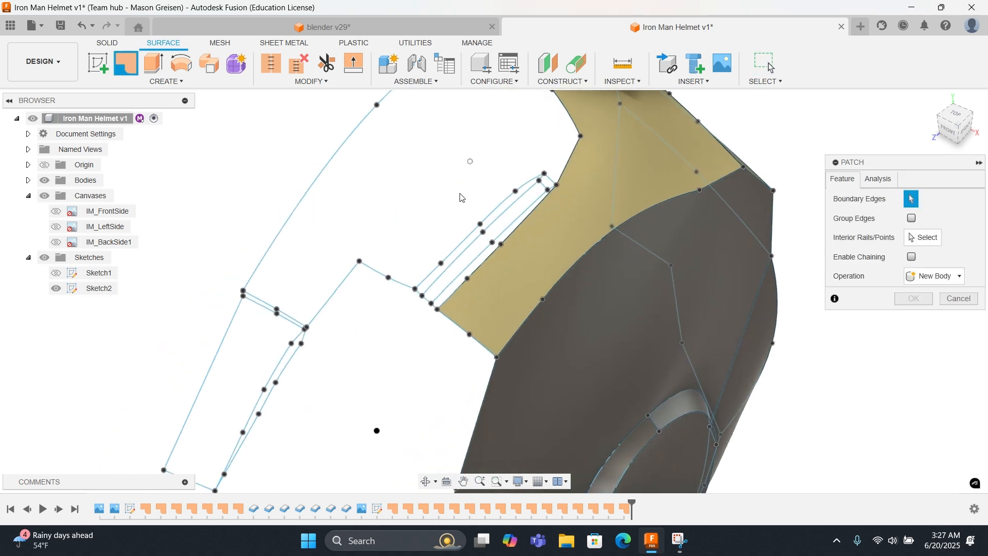
left_click(449, 256)
left_click(374, 270)
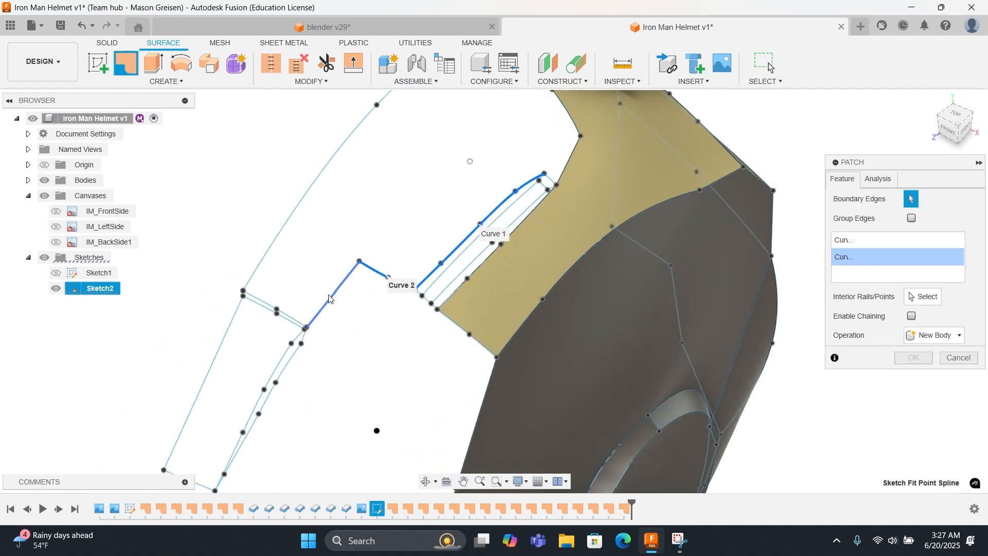
left_click(324, 306)
left_click(296, 321)
left_click(342, 154)
middle_click_drag(342, 154, 267, 245)
left_click(479, 169)
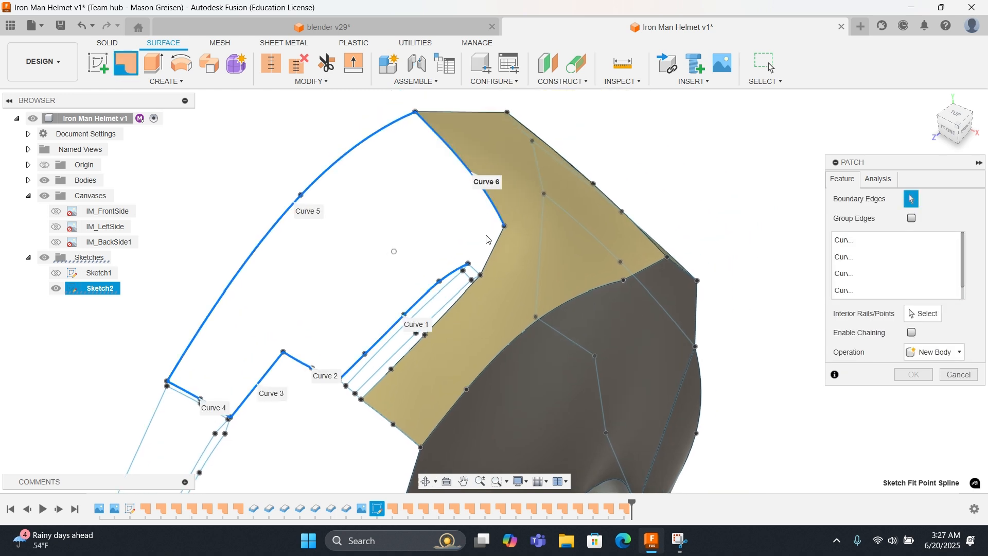
left_click(493, 252)
left_click(474, 274)
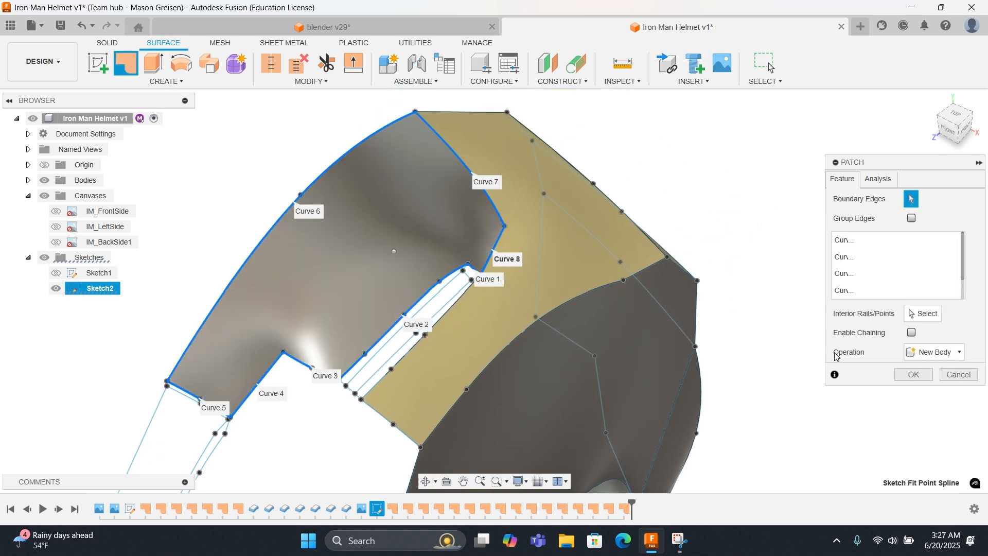
left_click(897, 373)
Step: Patch the brow groove's side wall along the forehead panel's edge as a new body from its boundary curves
middle_click_drag(481, 309, 493, 328, "shift")
middle_click_drag(466, 279, 397, 323)
scroll(455, 186, "up", 4)
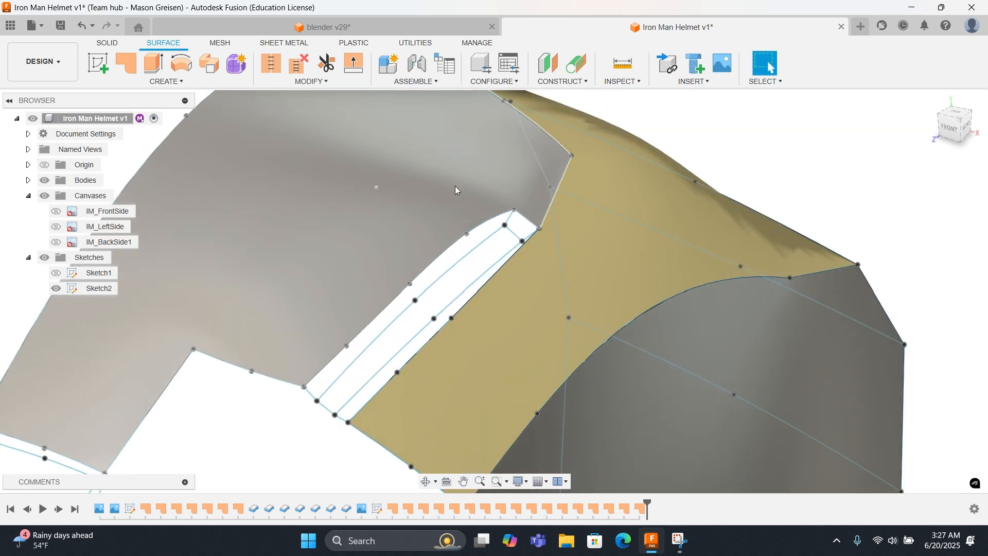
right_click(454, 199)
left_click(454, 166)
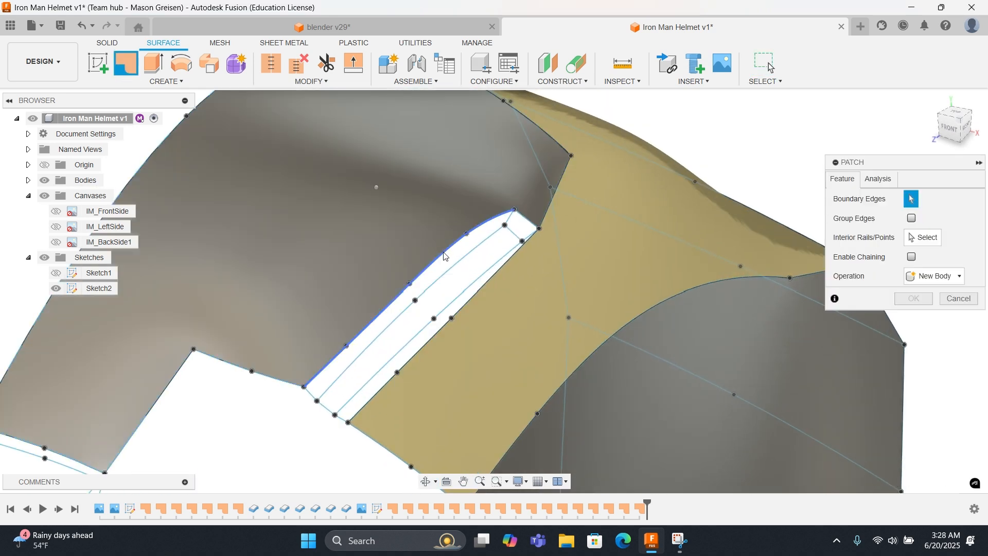
left_click(443, 256)
left_click(310, 394)
left_click(370, 344)
left_click(509, 217)
left_click(913, 374)
Step: Patch the upper end of the brow groove as a new body, between the forehead and crown panels
right_click(529, 223)
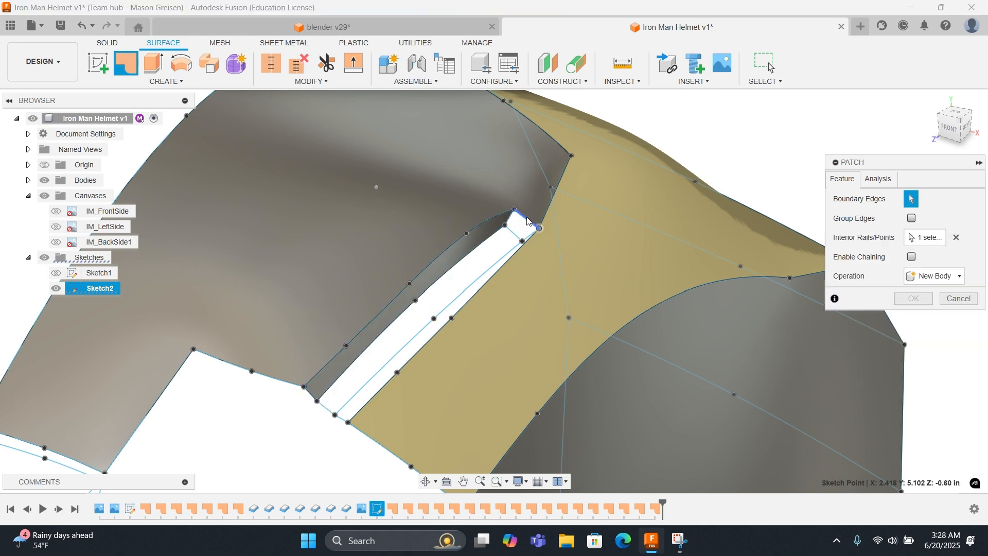
left_click(529, 188)
left_click(601, 310)
left_click(643, 224)
left_click(899, 376)
Step: Patch the brow groove's floor and its opposite side wall as new bodies to close the recess
scroll(489, 154, "down", 5)
right_click(457, 167)
left_click(458, 129)
left_click(467, 135)
left_click(913, 374)
scroll(494, 258, "down", 3)
left_click(492, 314)
left_click(457, 398)
left_click(511, 320)
left_click(913, 374)
Step: Patch the narrow strip along the forehead panel's lower edge, above the nose panel, as a new body
scroll(463, 257, "down", 5)
middle_click_drag(463, 257, 433, 253, "shift")
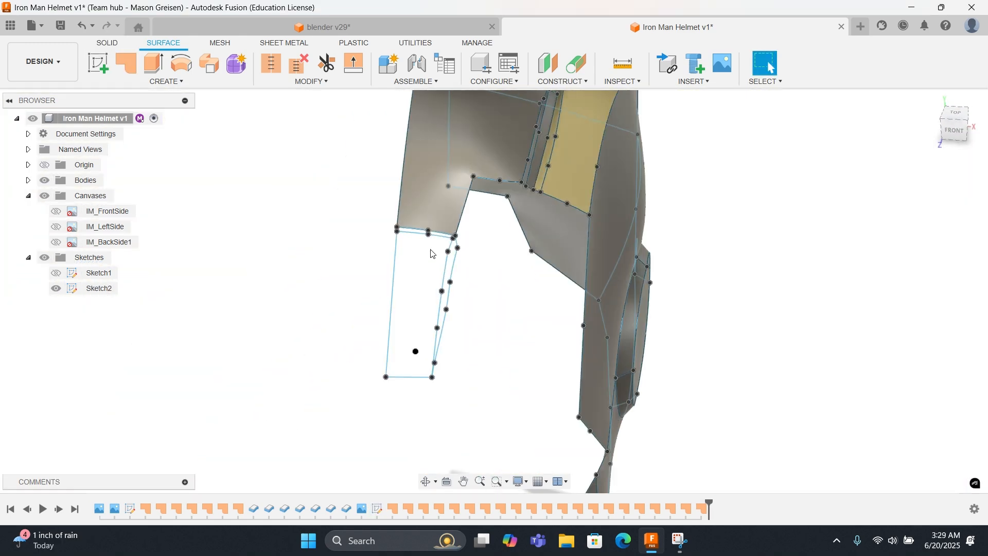
middle_click_drag(494, 252, 543, 257, "shift")
middle_click_drag(534, 300, 508, 434)
middle_click_drag(524, 327, 485, 312, "shift")
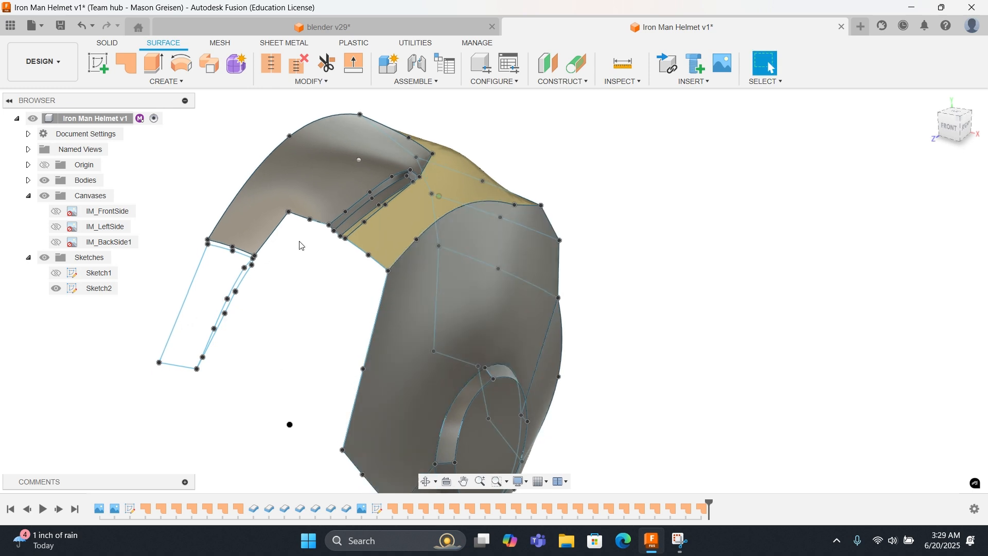
middle_click_drag(304, 247, 375, 269)
scroll(327, 260, "up", 5)
scroll(280, 294, "up", 3)
right_click(284, 284)
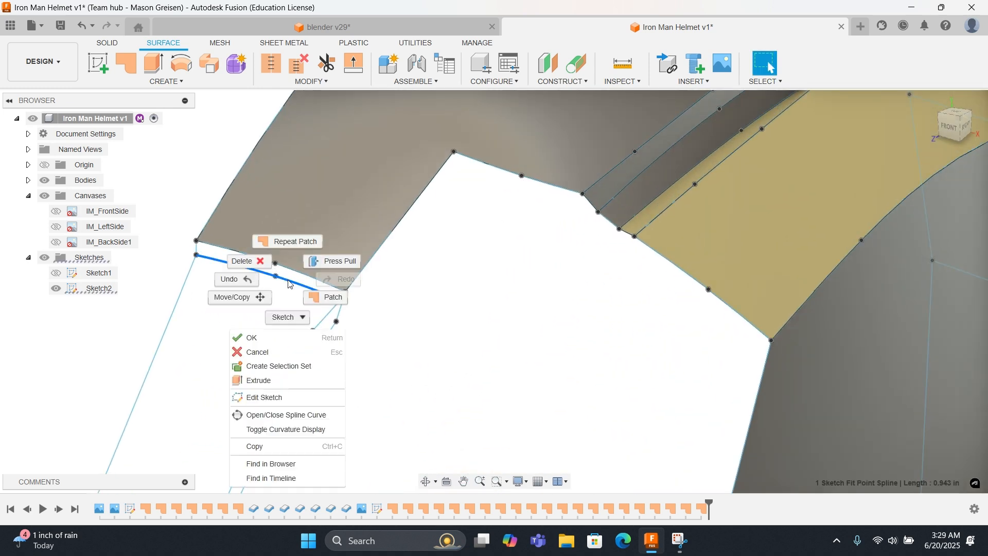
left_click(286, 242)
left_click(199, 257)
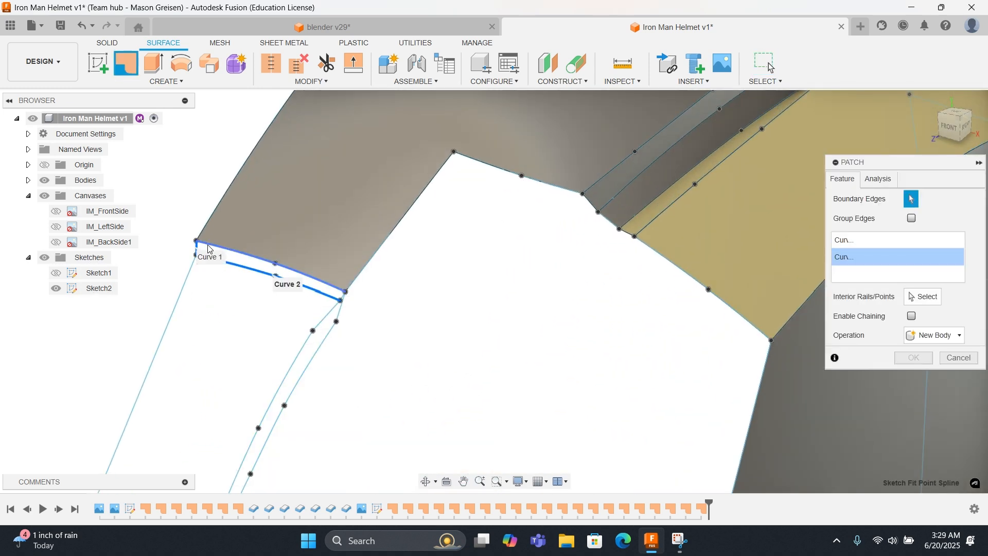
left_click(340, 297)
middle_click_drag(362, 306, 412, 311, "shift")
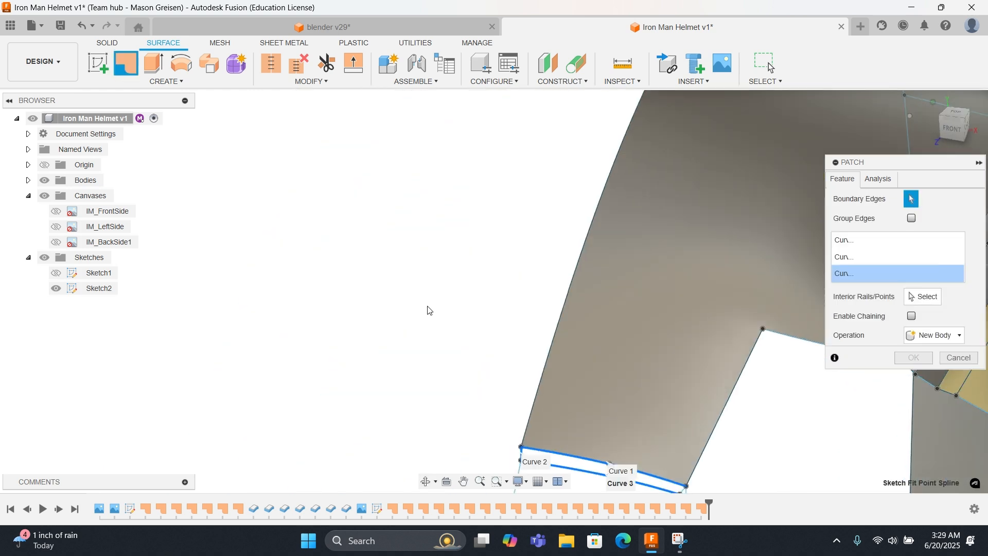
scroll(411, 306, "down", 5)
middle_click_drag(389, 242, 392, 161)
scroll(392, 162, "down", 2)
scroll(458, 229, "up", 3)
scroll(465, 242, "up", 5)
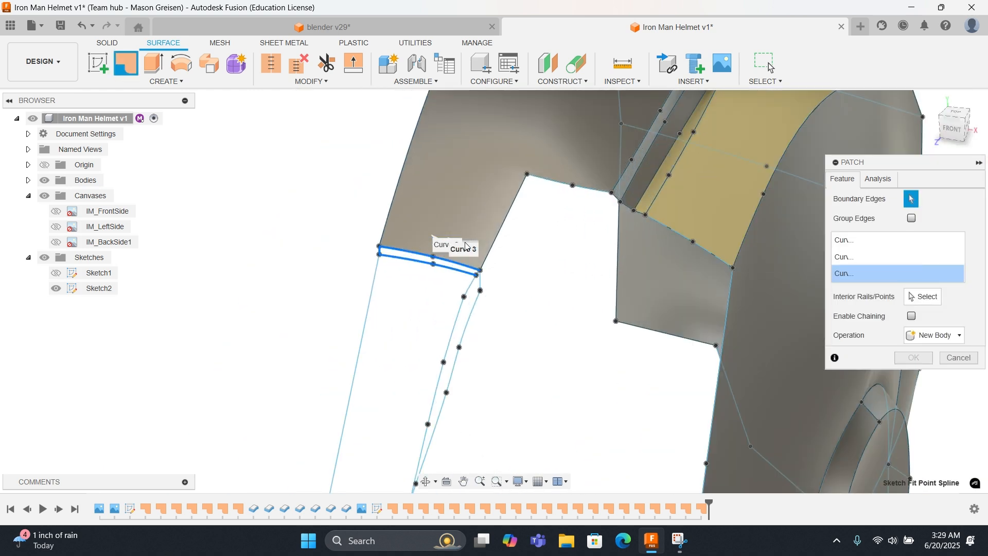
scroll(489, 277, "up", 3)
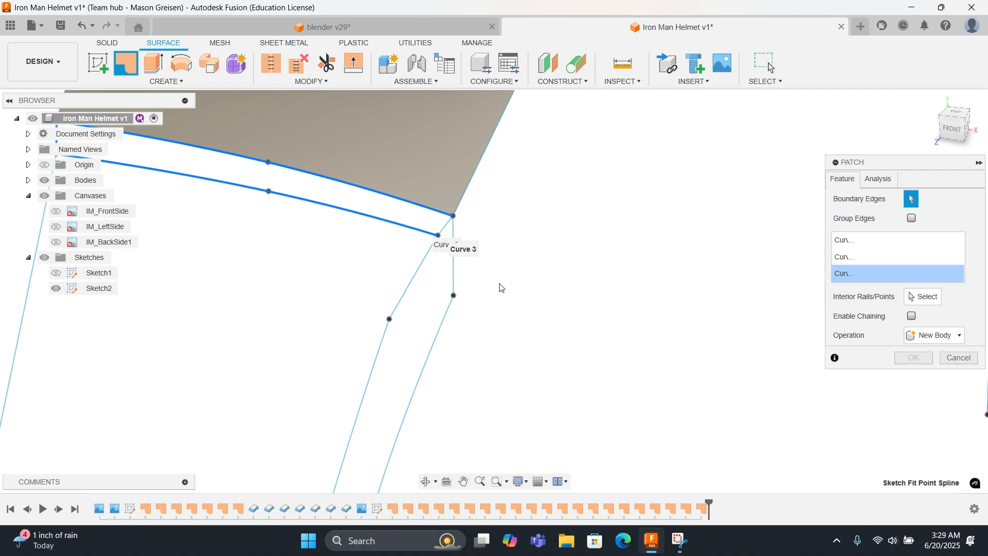
left_click(446, 229)
right_click(487, 221)
left_click(519, 222)
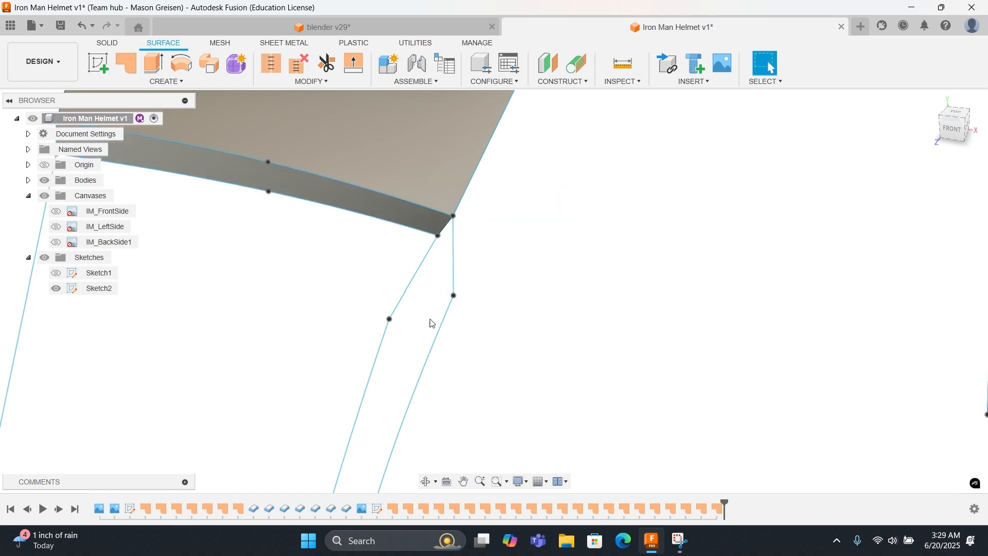
Step: Try to patch the narrow side strip of the nose panel from its two long splines and short upper curves
scroll(426, 323, "down", 5)
middle_click_drag(431, 309, 450, 198)
scroll(449, 198, "down", 5)
left_click(126, 63)
scroll(415, 247, "up", 5)
left_click(270, 304)
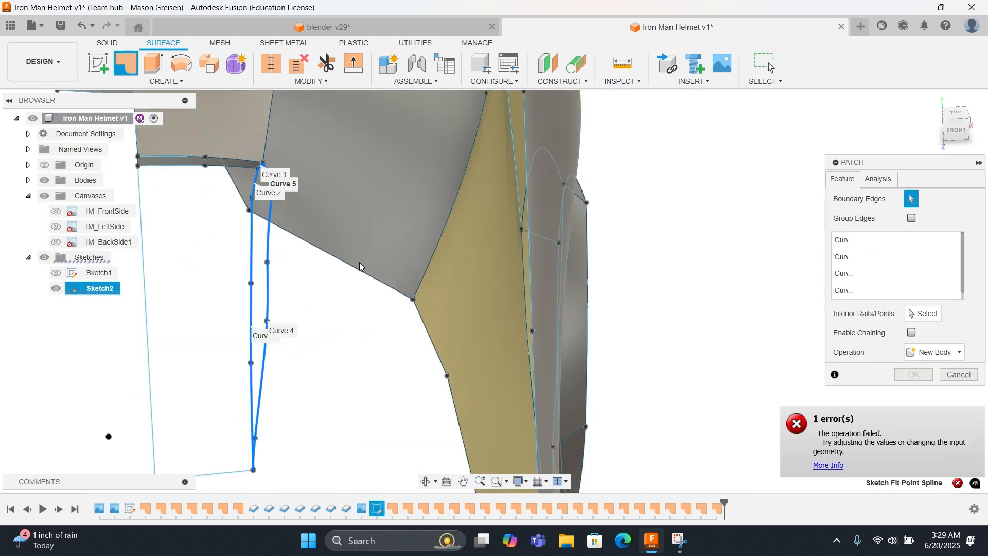
middle_click_drag(415, 247, 438, 307, "shift")
key("Escape")
Step: Reopen and finish the 3D helmet sketch, and patch the narrow side strip of the nose panel as a new body
double_click(98, 288)
left_click(932, 99)
scroll(489, 271, "up", 10)
left_click(936, 64)
left_click(126, 62)
left_click(483, 214)
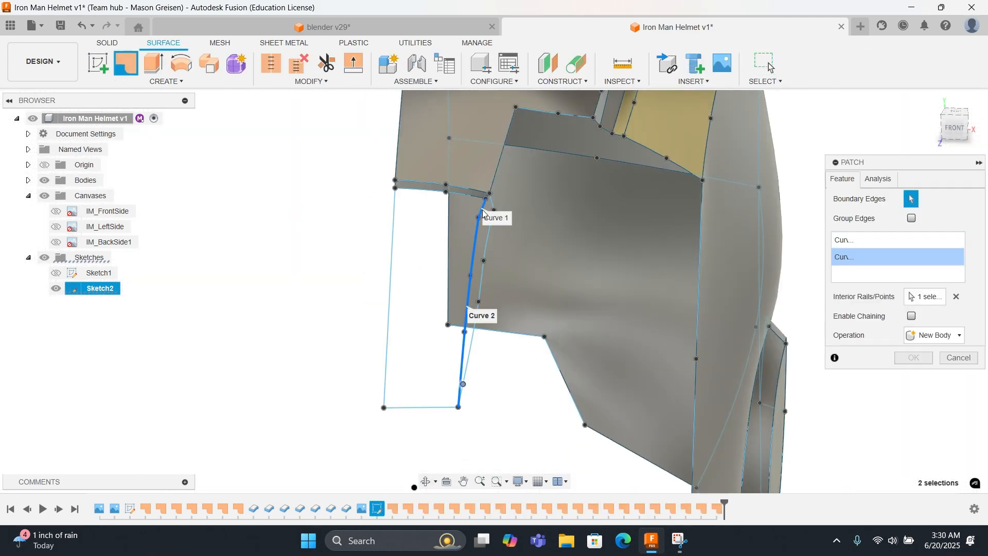
Step: Patch the front nose panel as a new body from the centre line, the upper and lower edges and the inner side spline
right_click(452, 325)
left_click(452, 310)
left_click(318, 354)
left_click(412, 174)
left_click(913, 374)
Step: Check the blender v29 reference design, and patch the open lower jaw panel as a new body from its boundary curves
scroll(531, 267, "down", 5)
middle_click_drag(494, 247, 531, 267, "shift")
left_click(329, 27)
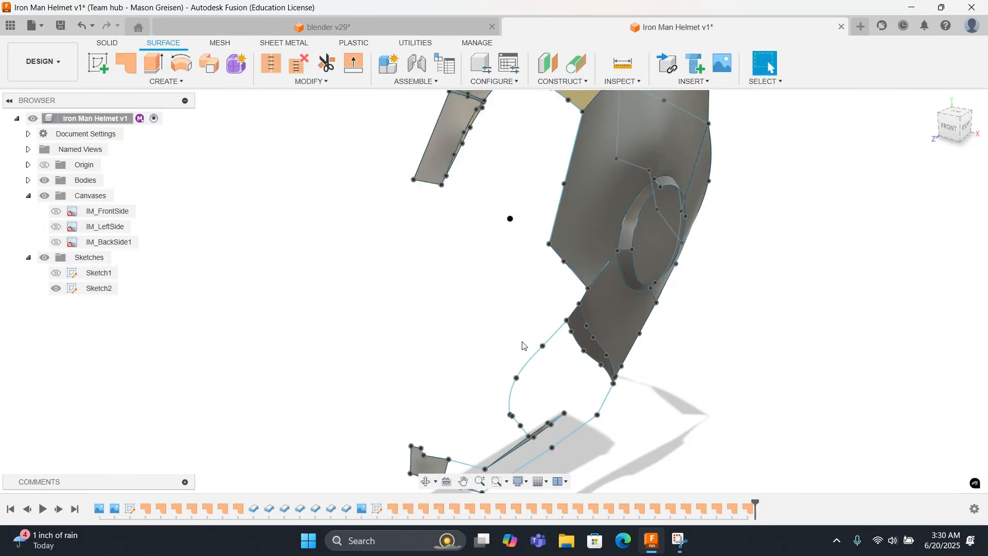
left_click(615, 29)
left_click(126, 62)
left_click(465, 182)
left_click(419, 365)
scroll(445, 359, "up", 5)
left_click(470, 312)
left_click(542, 254)
key("Return")
Step: Examine the patched helmet half from several angles and compare it with the completed helmet in the blender v29 design
middle_click_drag(435, 375, 502, 397, "shift")
scroll(502, 397, "down", 5)
scroll(504, 396, "down", 5)
middle_click_drag(642, 349, 156, 369, "shift")
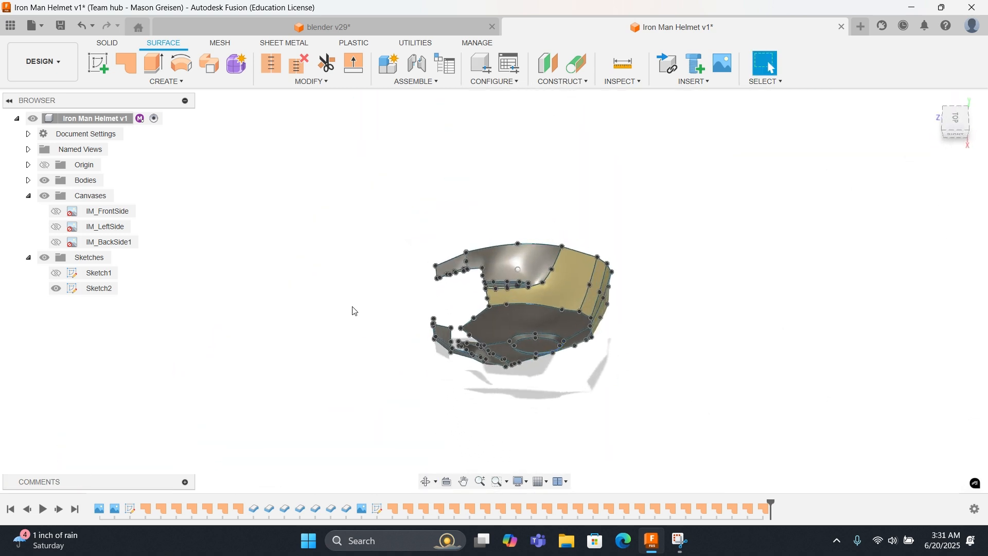
left_click(518, 269)
middle_click(516, 271, "shift")
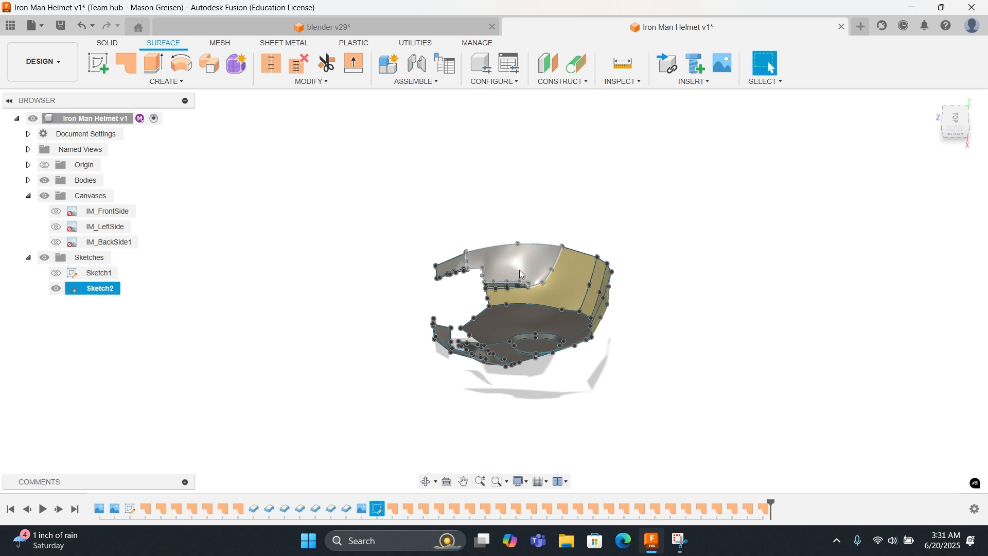
left_click(935, 101)
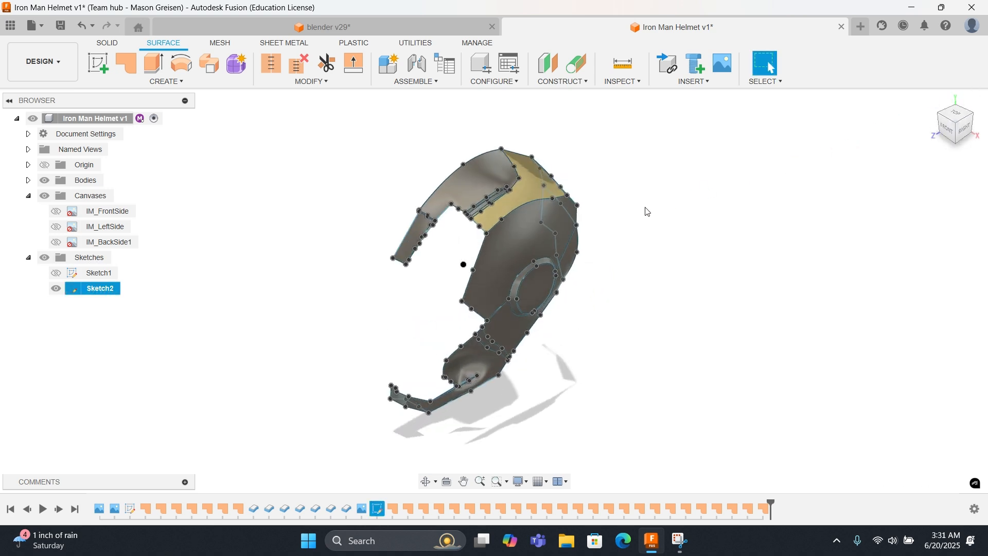
scroll(590, 226, "up", 3)
scroll(590, 230, "down", 2)
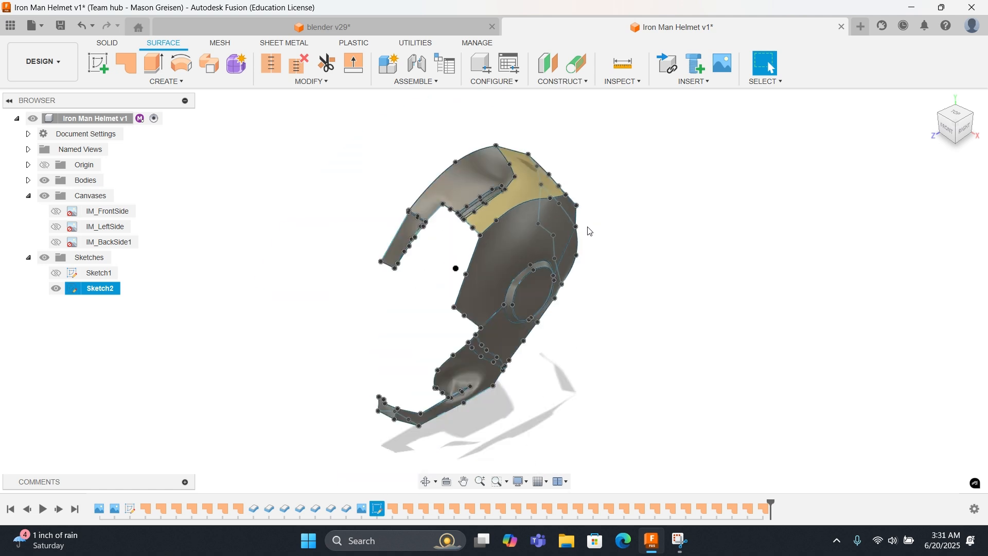
left_click(339, 28)
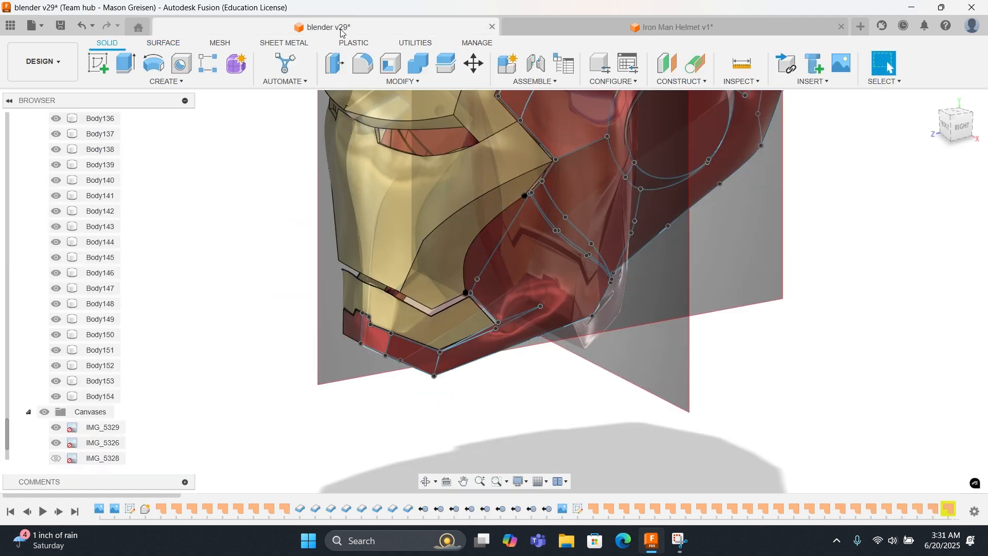
left_click(940, 109)
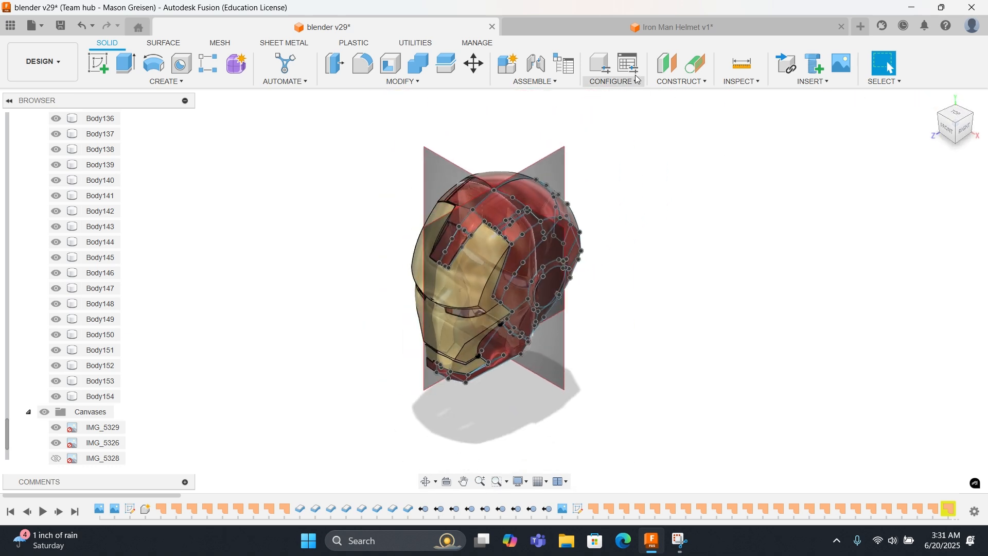
left_click(637, 25)
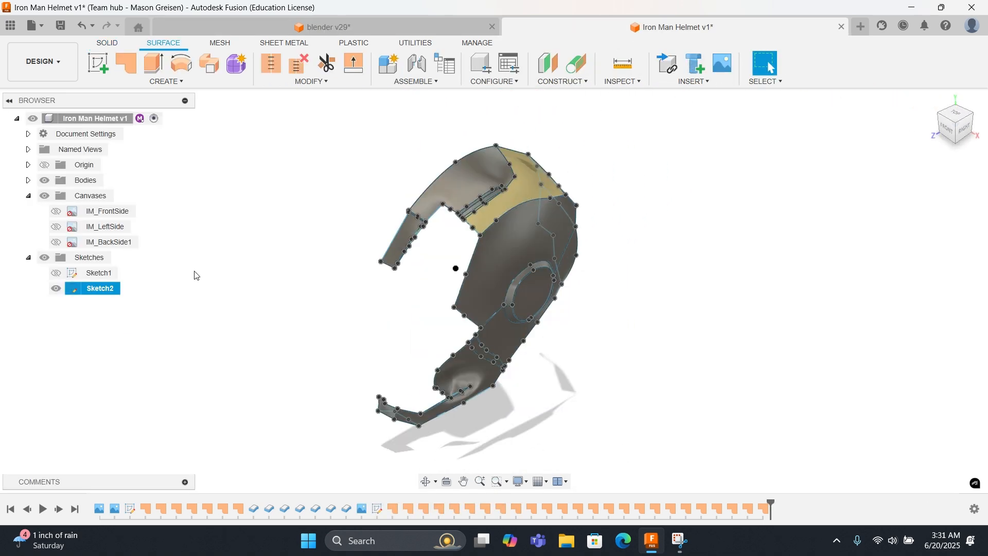
Step: Hide Sketch2 and thicken the small chin surface Body17 (1) by -0.1 in on one side as a new body
left_click(56, 288)
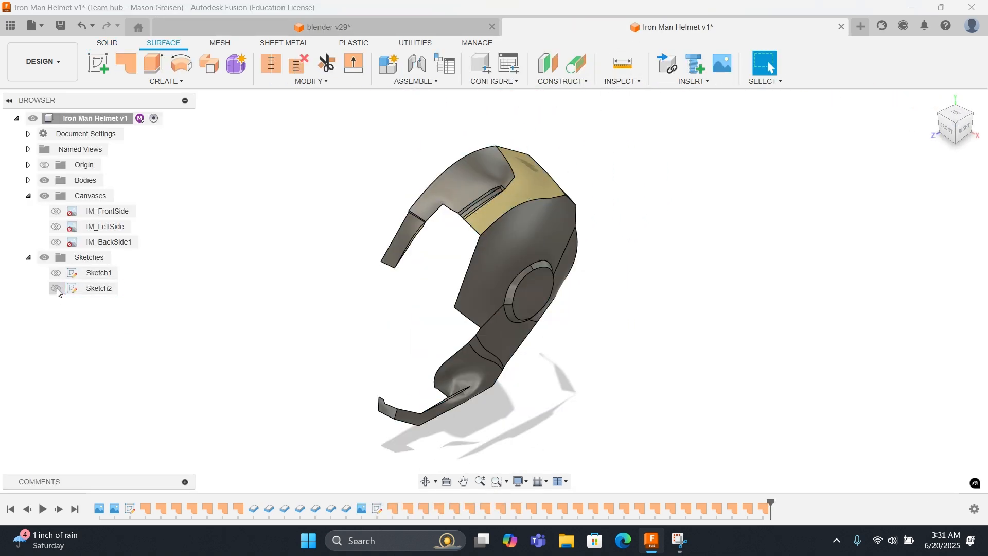
left_click(199, 83)
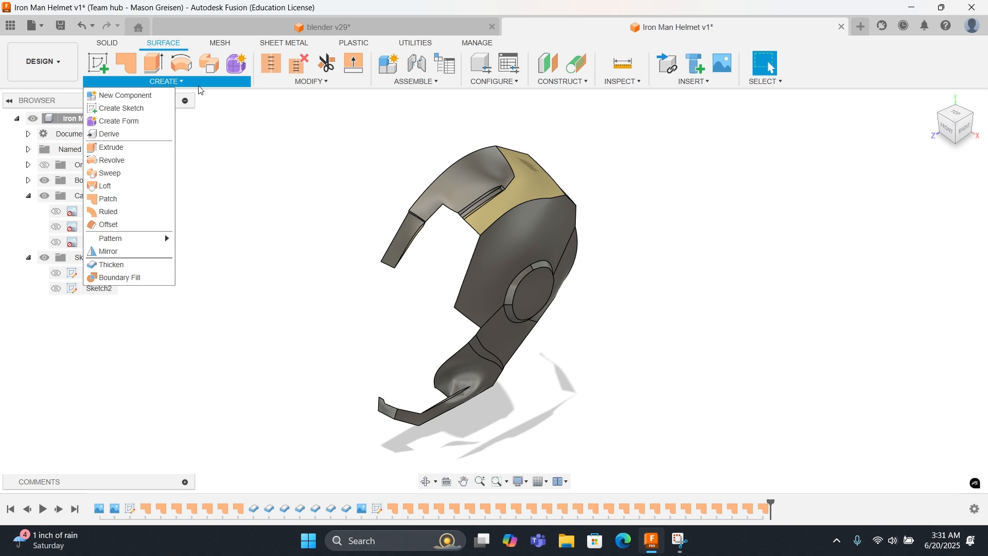
left_click(125, 264)
middle_click_drag(351, 239, 473, 202, "shift")
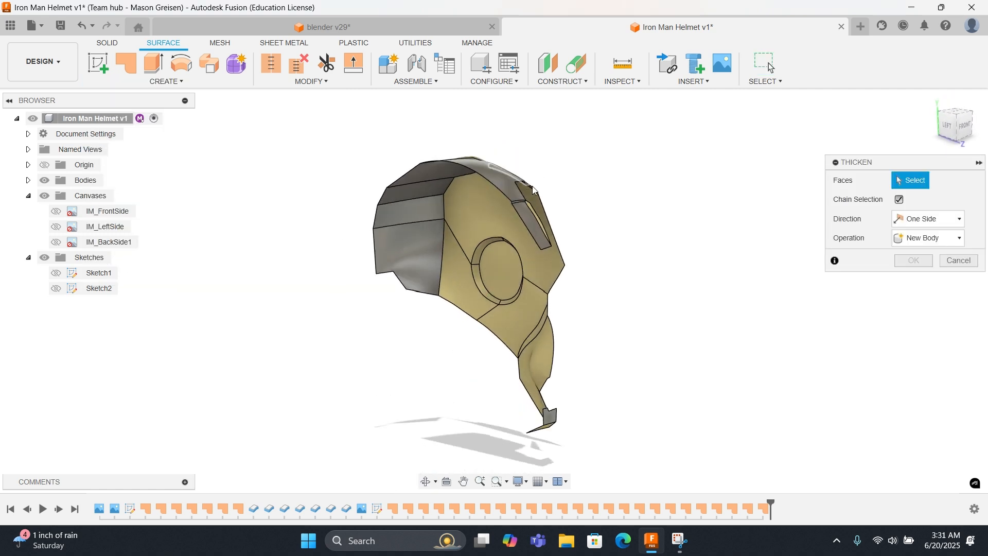
scroll(536, 214, "up", 10)
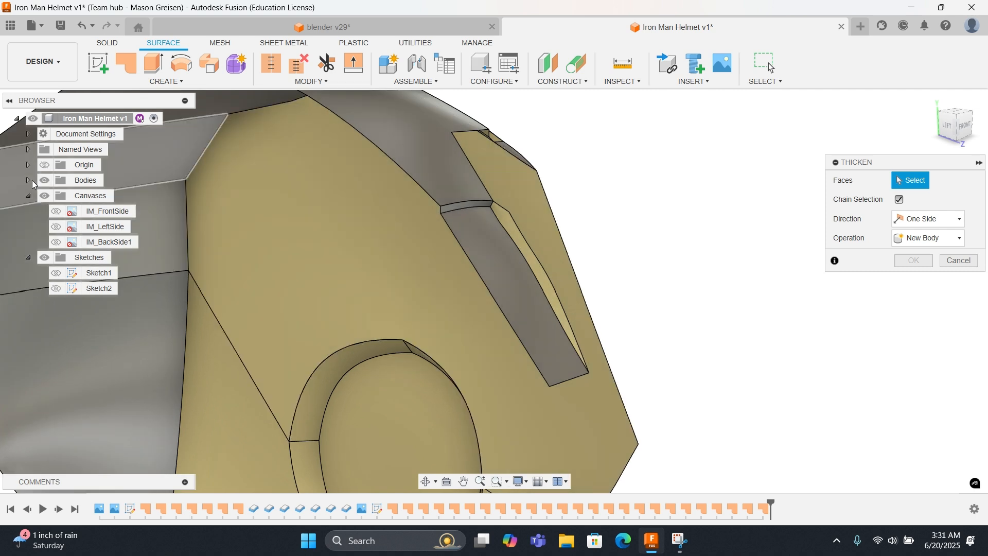
left_click(28, 180)
scroll(92, 272, "down", 3)
scroll(91, 272, "down", 3)
scroll(93, 284, "up", 4)
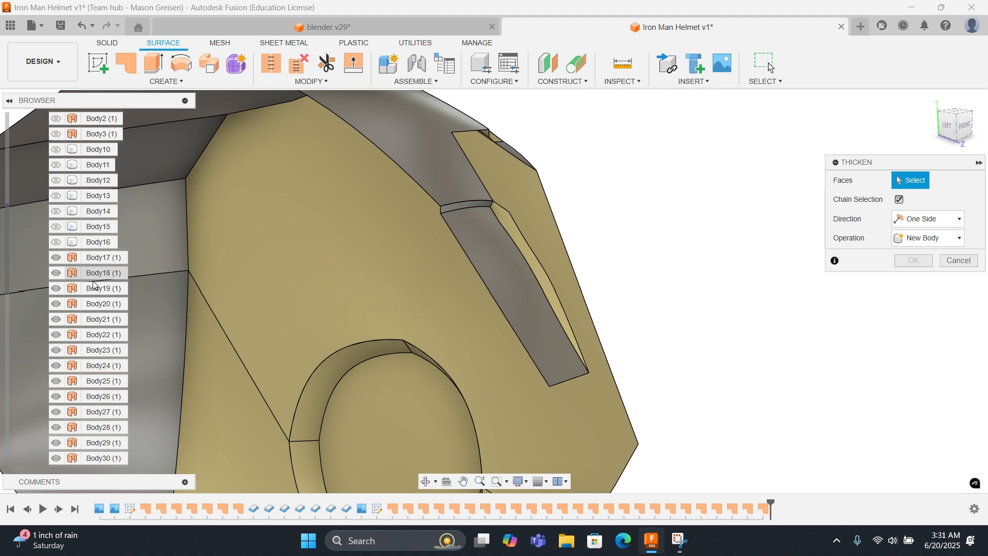
scroll(93, 282, "up", 2)
scroll(95, 275, "down", 4)
scroll(95, 275, "down", 4)
scroll(95, 276, "up", 1)
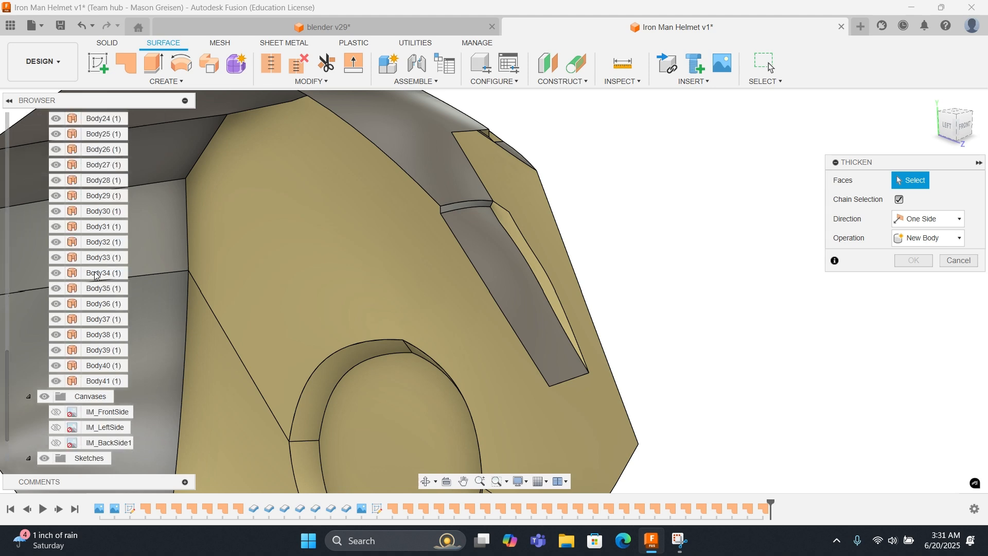
scroll(96, 276, "up", 4)
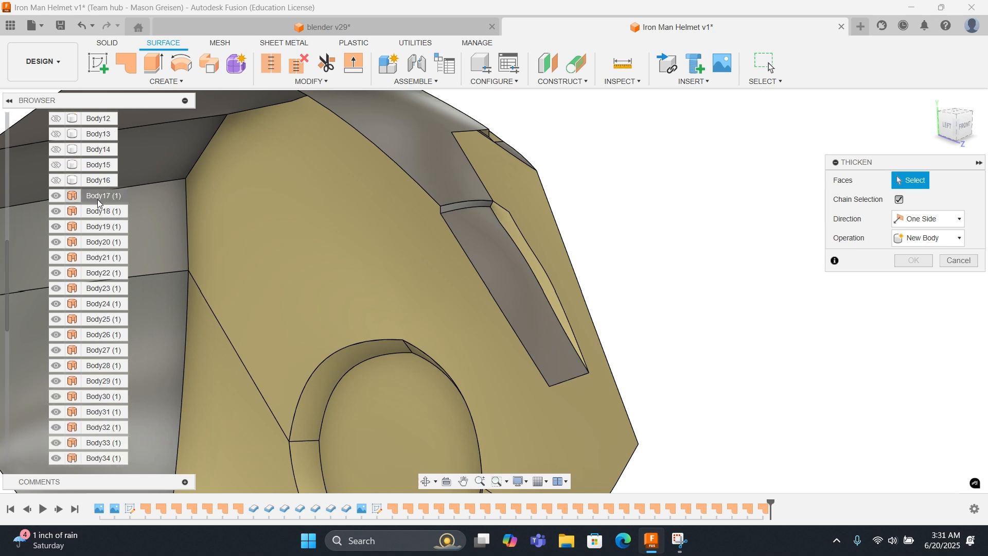
left_click(103, 196)
scroll(666, 235, "down", 6)
middle_click_drag(675, 258, 506, 118, "shift")
scroll(533, 308, "down", 3)
scroll(533, 310, "up", 6)
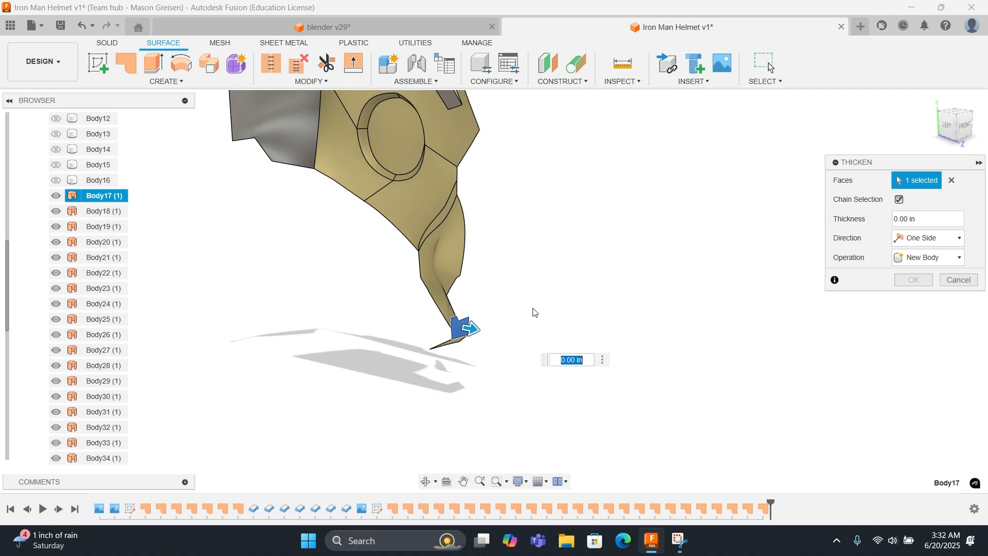
left_click_drag(410, 345, 397, 342)
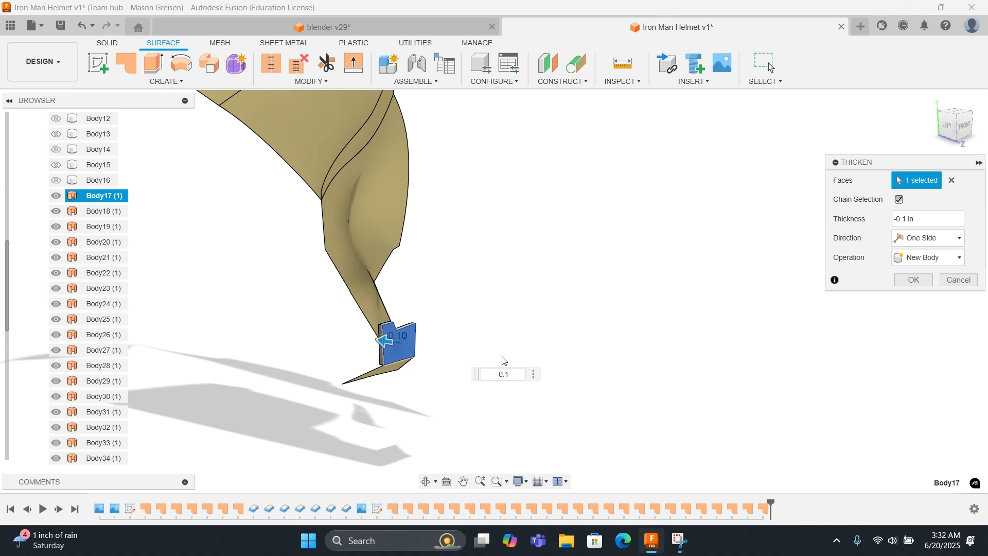
key("Return")
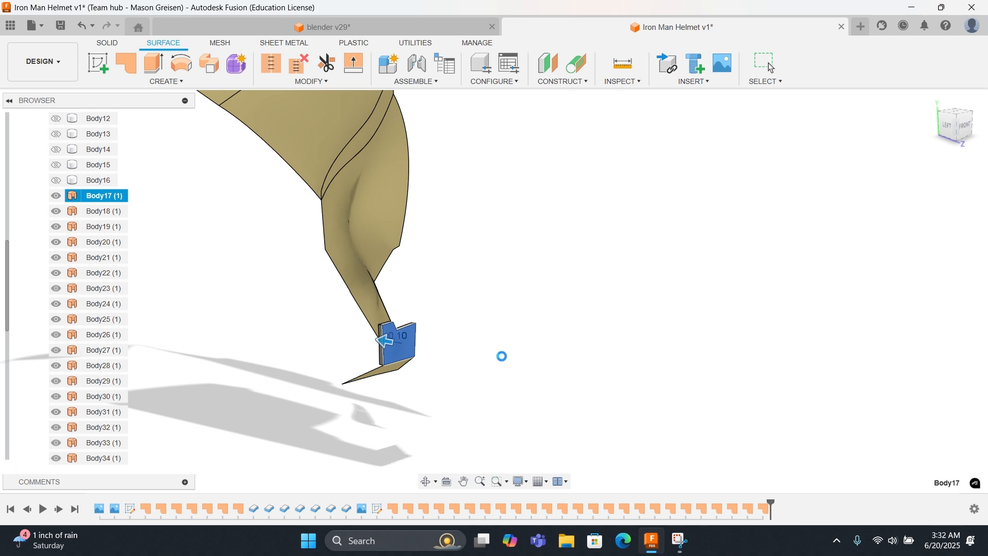
Step: Thicken the narrow jaw strip surface Body19 (1) by -0.10 in on one side as a new body
left_click(84, 213)
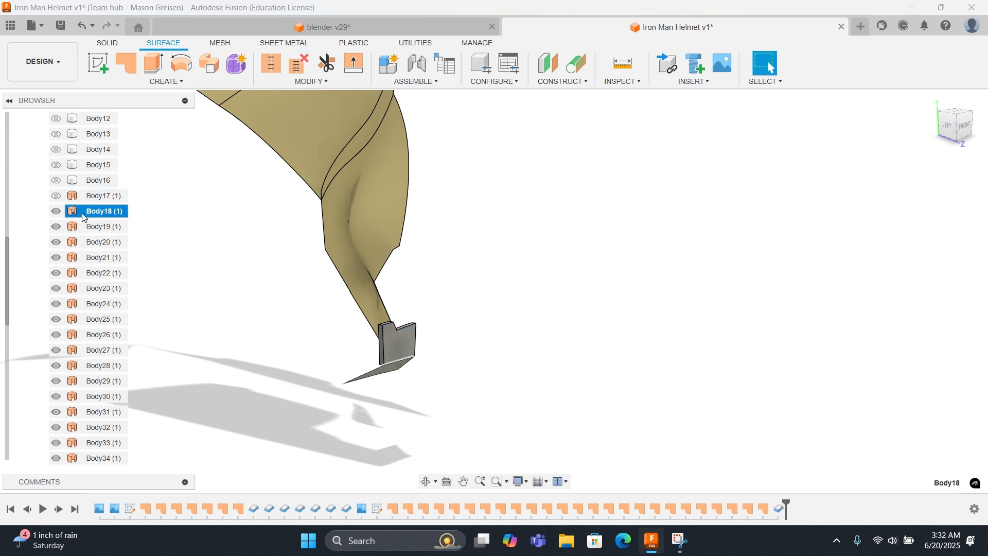
right_click(82, 215)
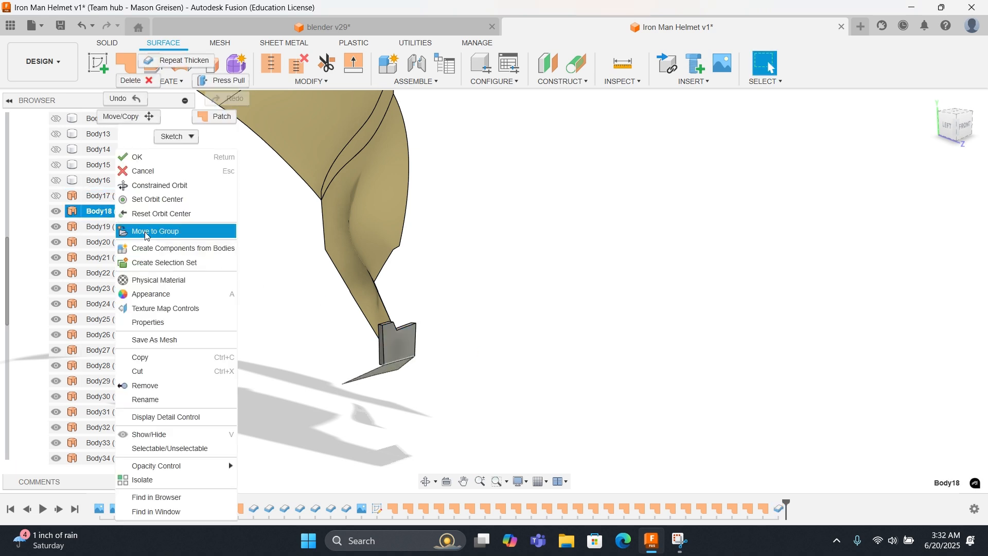
left_click(100, 225)
right_click(101, 230)
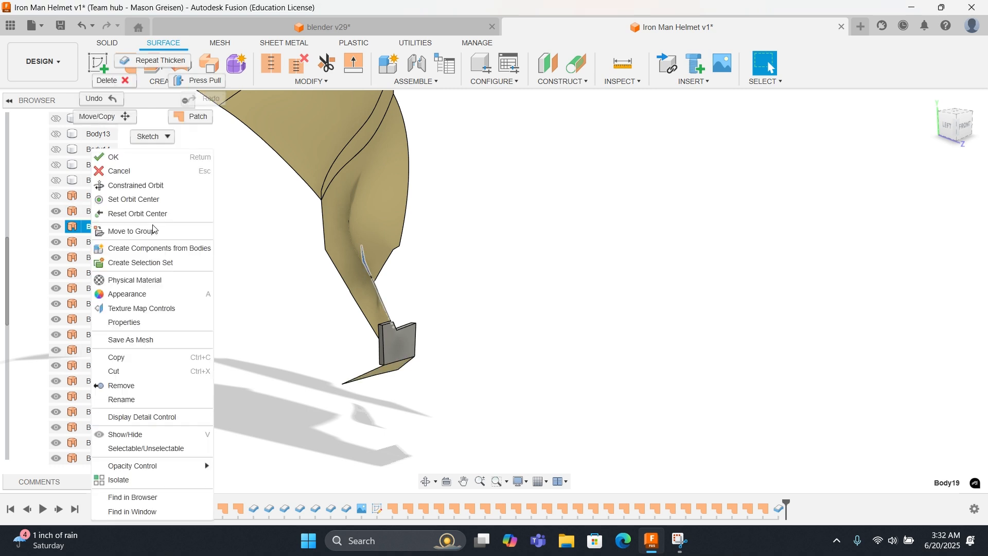
left_click(281, 251)
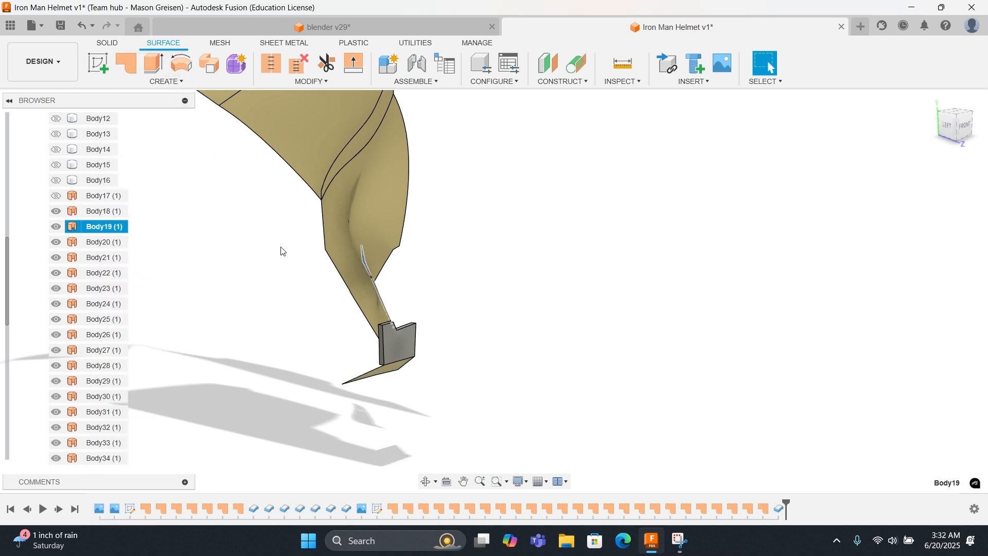
left_click(187, 82)
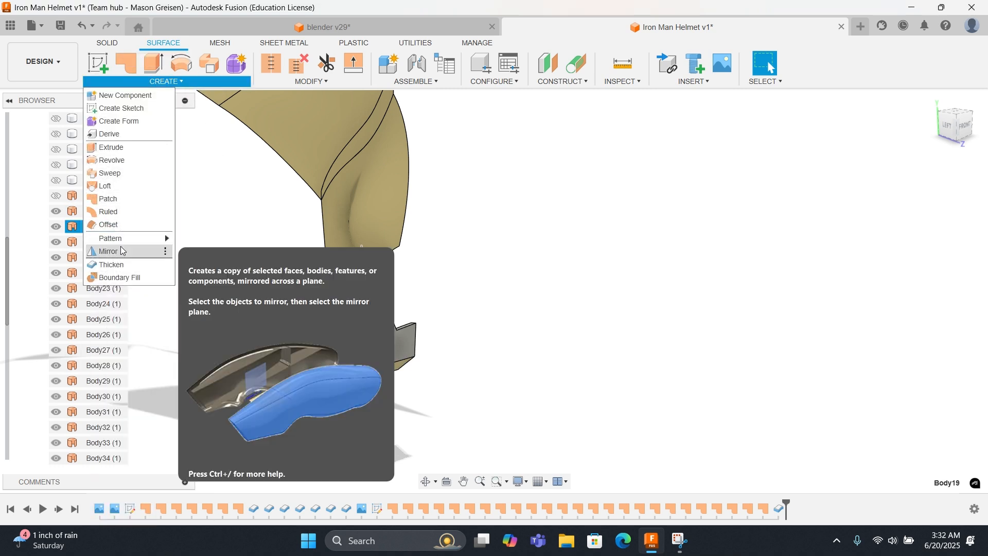
left_click(111, 264)
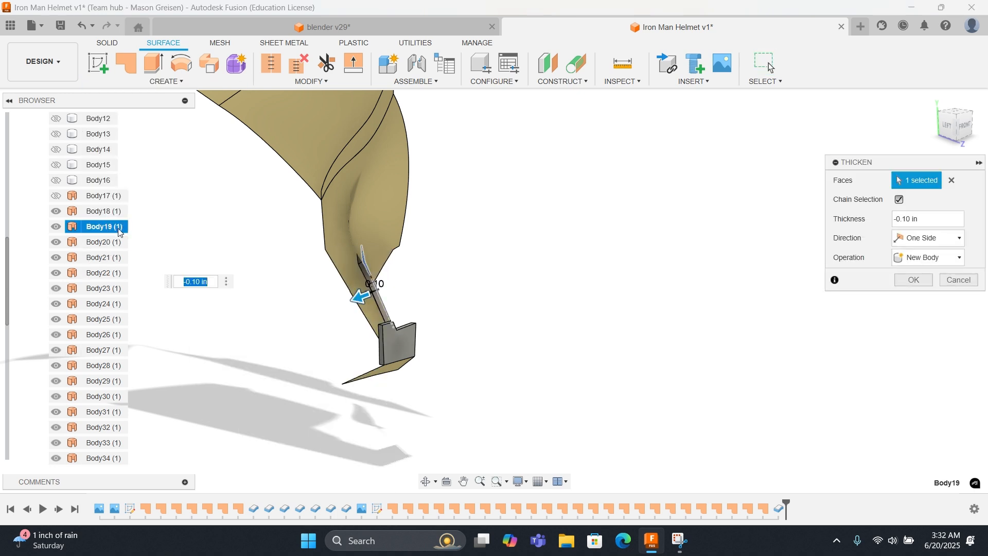
middle_click_drag(467, 273, 489, 292, "shift")
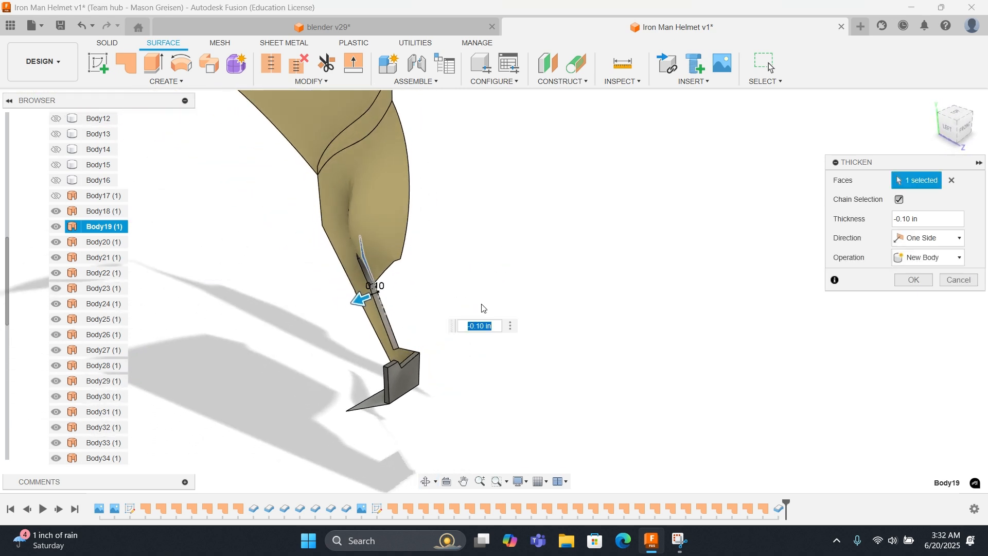
left_click(914, 281)
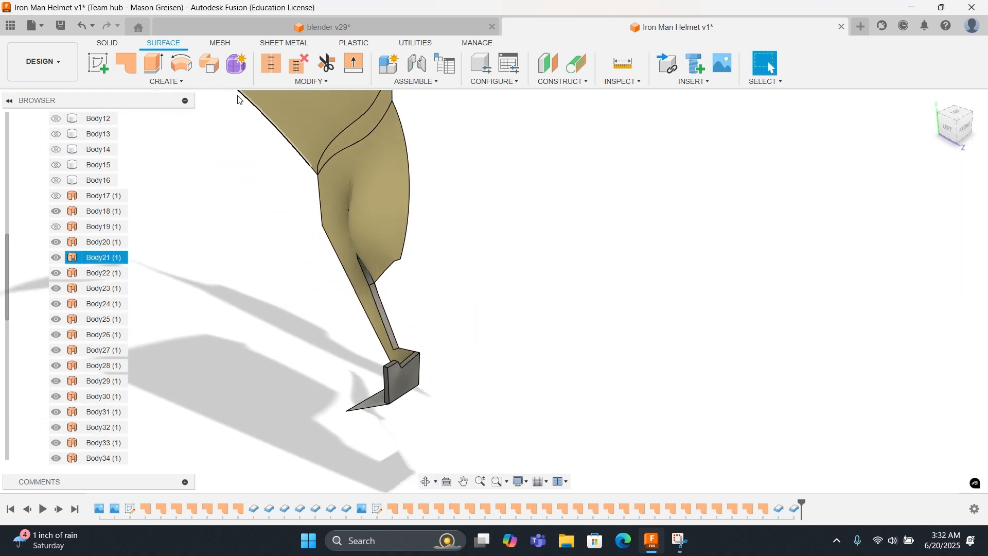
Step: Thicken the chin's underside surface Body18 (1) by 0.10 in on one side as a new body
left_click(199, 79)
left_click(107, 251)
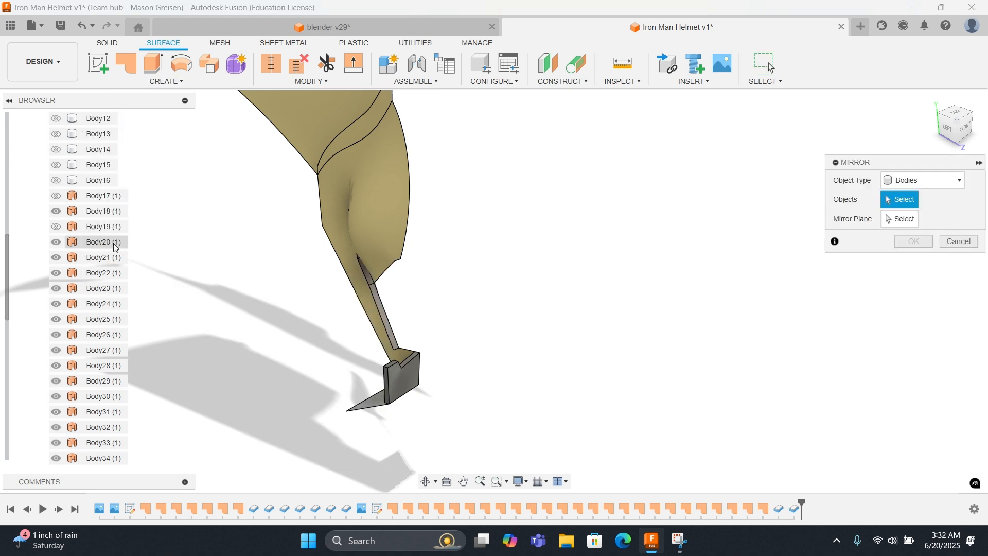
left_click(959, 241)
left_click(166, 81)
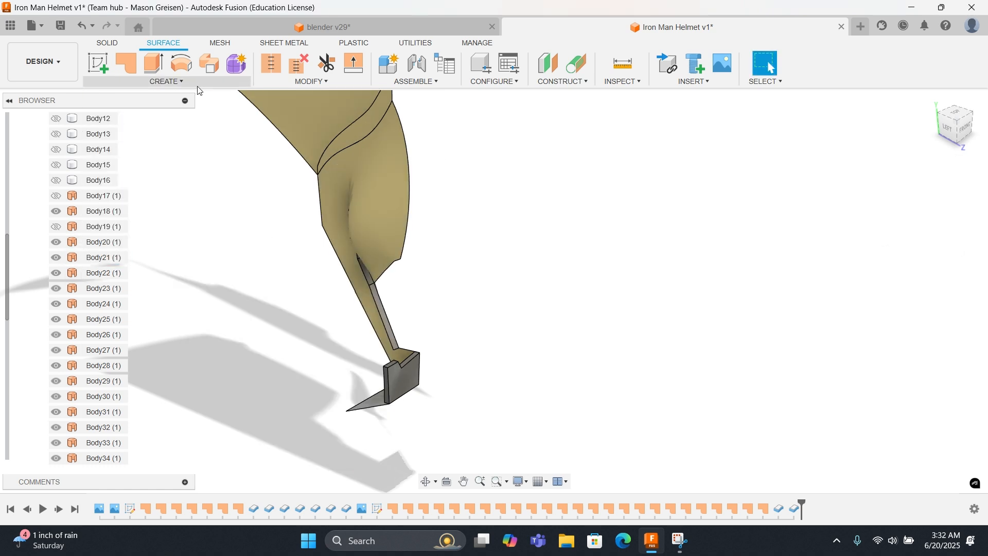
left_click(110, 265)
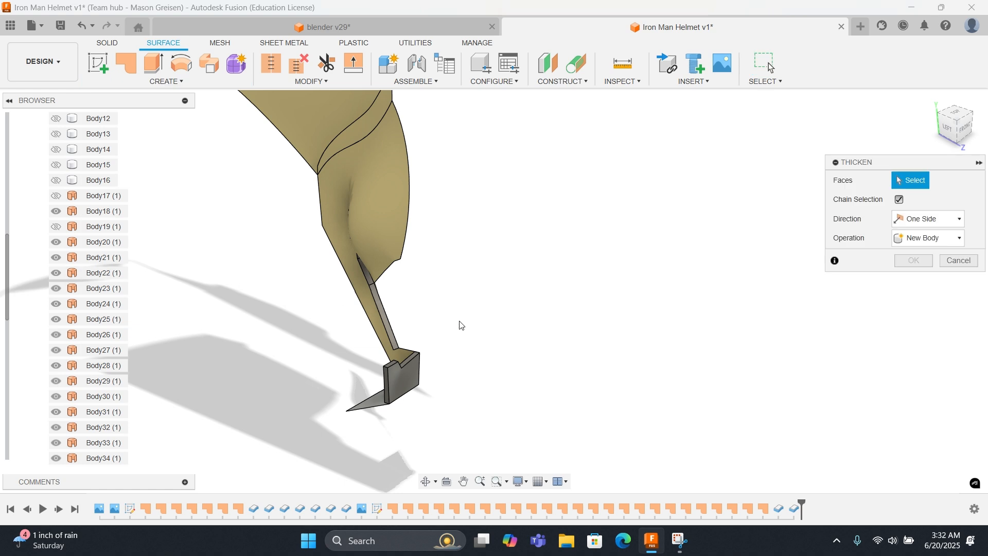
left_click(107, 216)
middle_click_drag(520, 362, 430, 334, "shift")
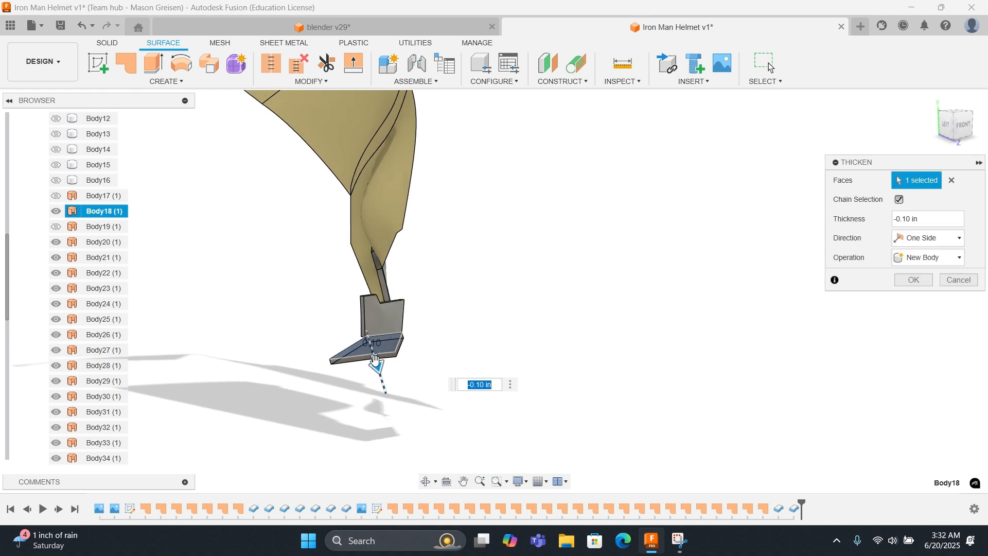
left_click(471, 387)
key("BackSpace")
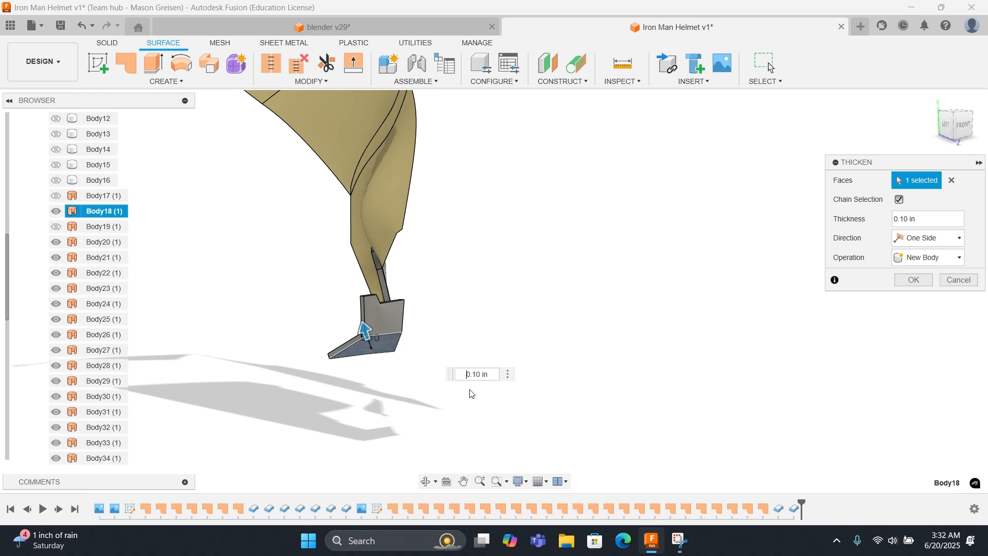
key("Return")
middle_click_drag(470, 394, 577, 345, "shift")
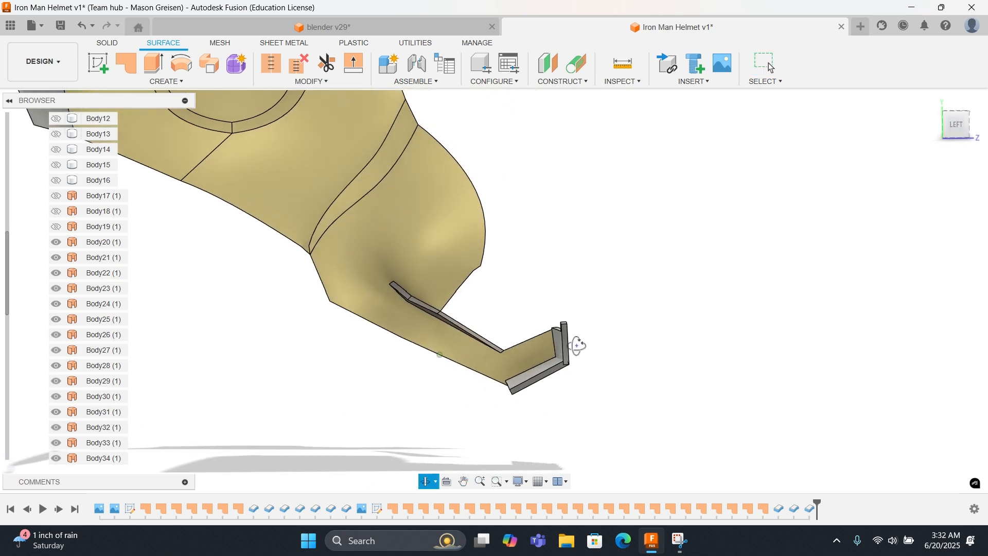
left_click(461, 343)
right_click(461, 343)
middle_click_drag(593, 267, 606, 290, "shift")
middle_click_drag(692, 284, 558, 295)
left_click(931, 100)
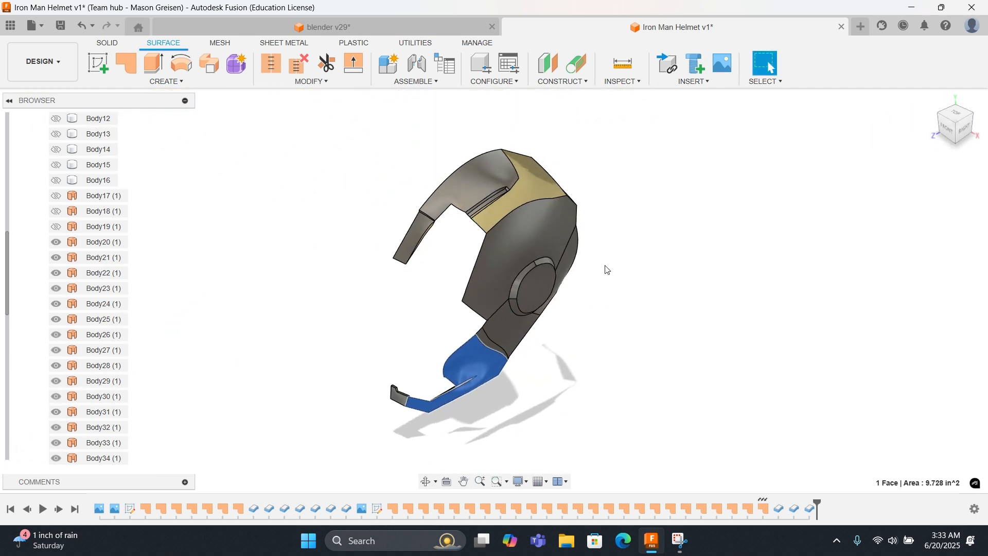
left_click(518, 227)
right_click(517, 223)
left_click(525, 188)
left_click_drag(527, 231, 762, 242)
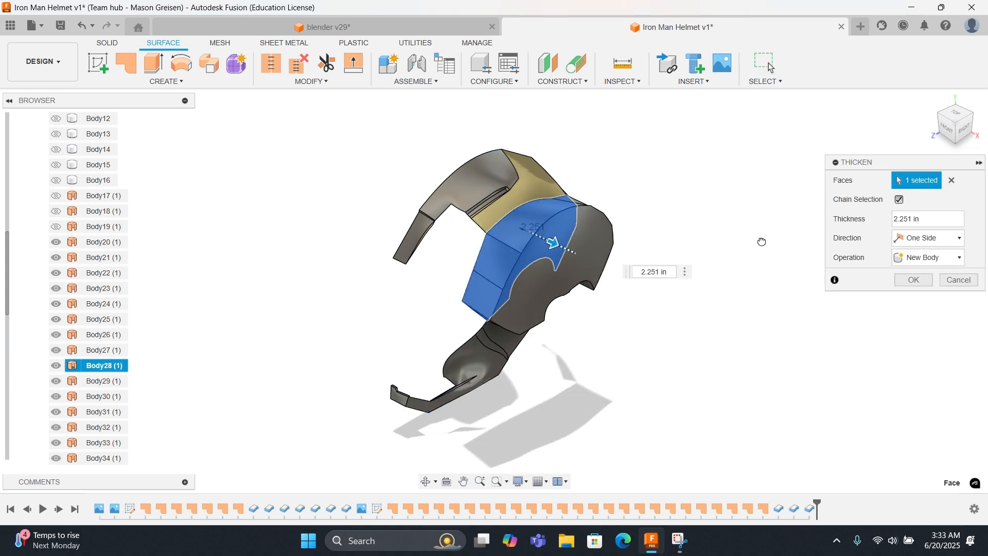
left_click(953, 281)
left_click(542, 237)
right_click(542, 237)
left_click(550, 205)
left_click_drag(563, 205, 544, 211)
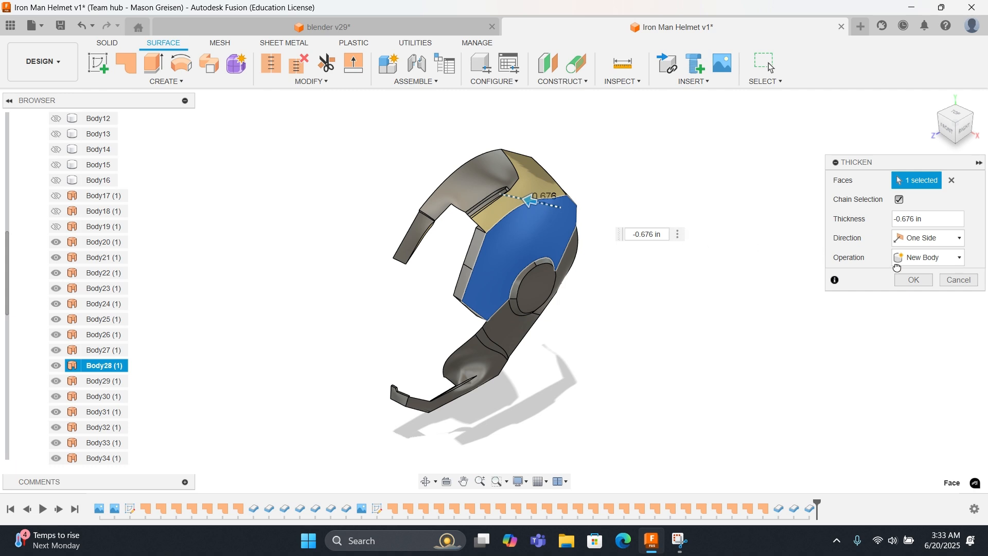
left_click(957, 280)
Step: Thicken the curved strip surface Body20 (1) above the jaw panel on one side as a new body
right_click(605, 289)
left_click(610, 247)
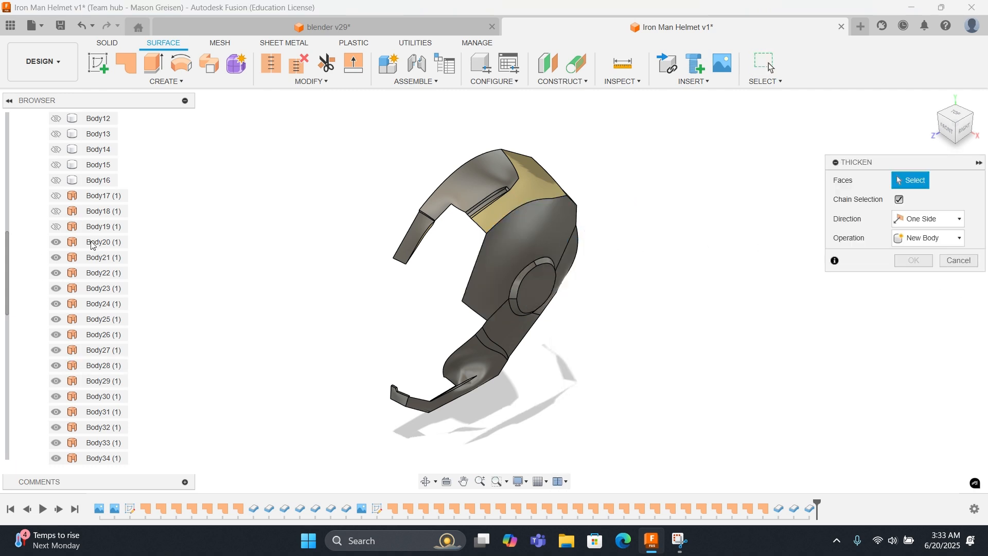
left_click(106, 248)
scroll(459, 328, "up", 5)
left_click_drag(569, 401, 593, 402)
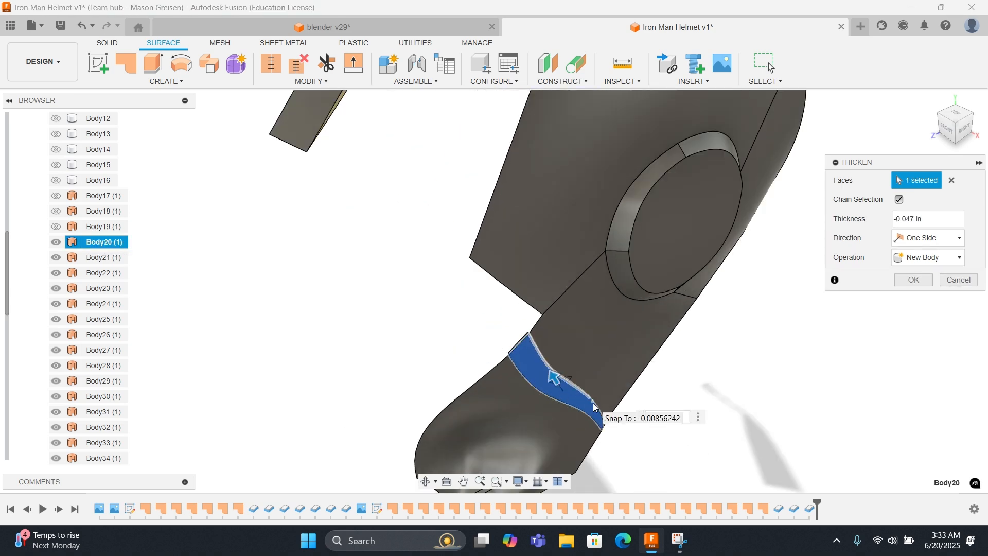
middle_click_drag(587, 306, 438, 282, "shift")
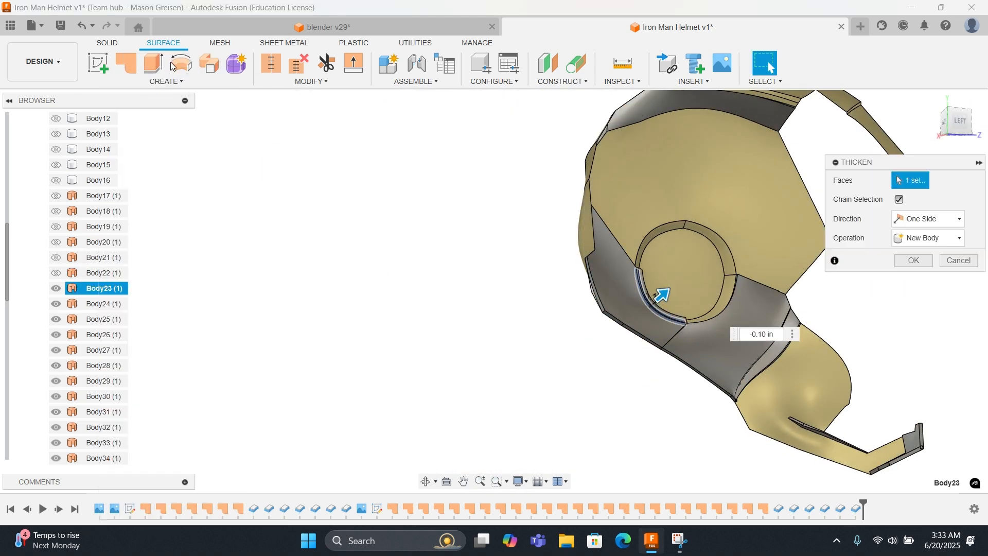
right_click(193, 107)
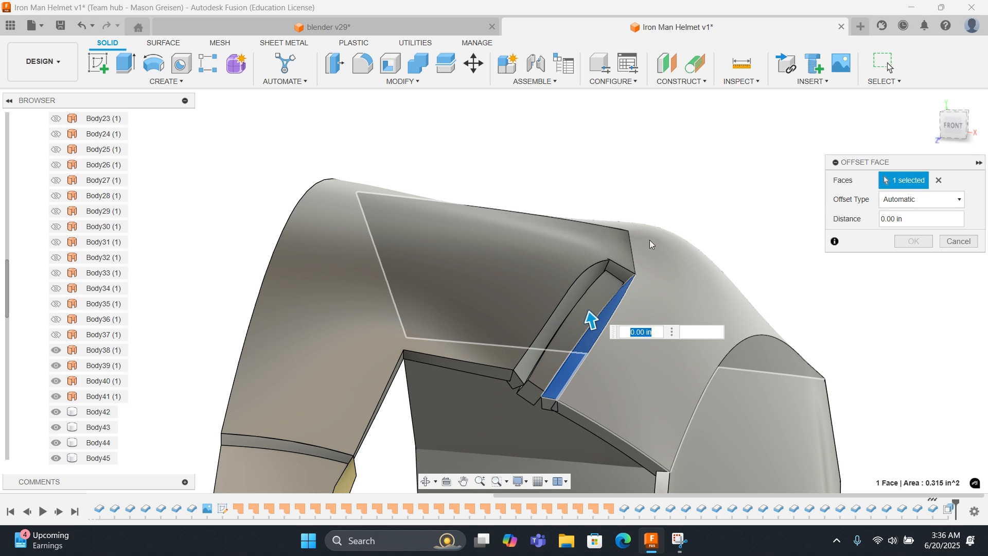
Step: Offset the two long side walls of the forehead slot by 0.05 in each
type("0.05")
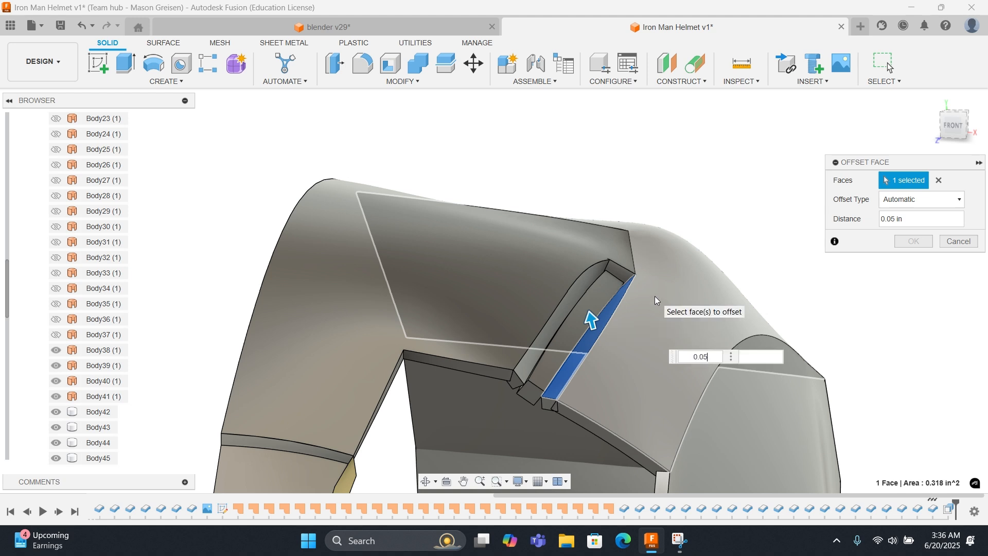
key("Return")
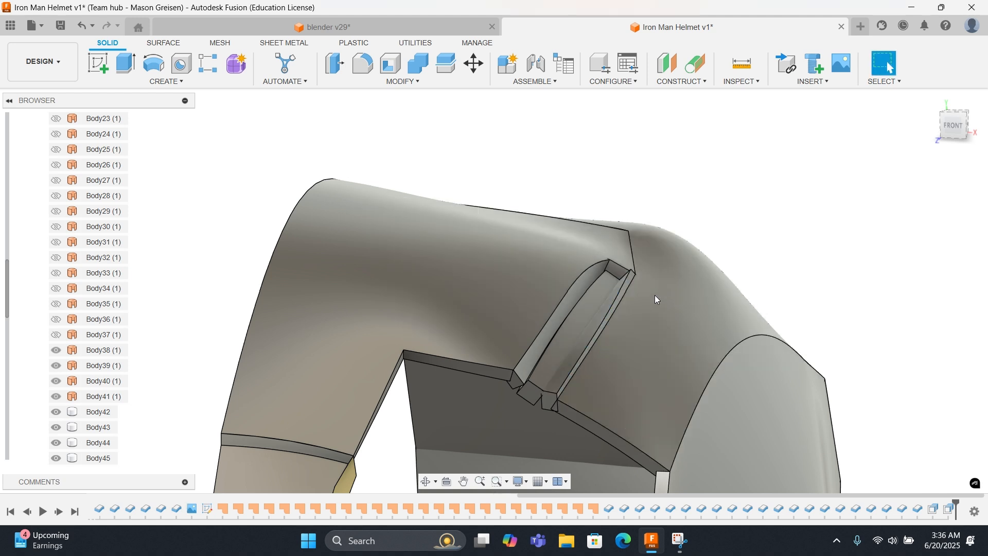
middle_click_drag(654, 295, 664, 266, "shift")
left_click(559, 250)
right_click(559, 250)
left_click(560, 209)
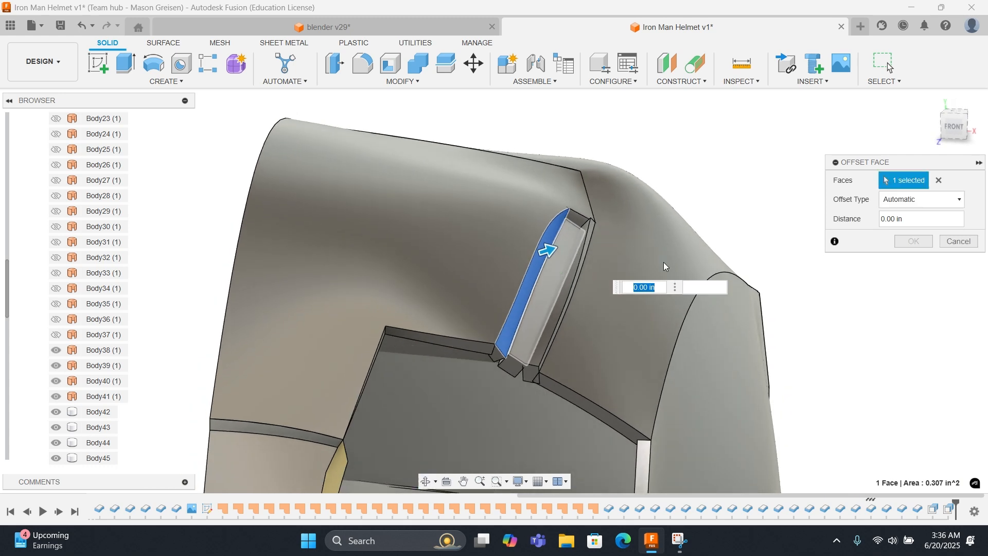
type("0.05")
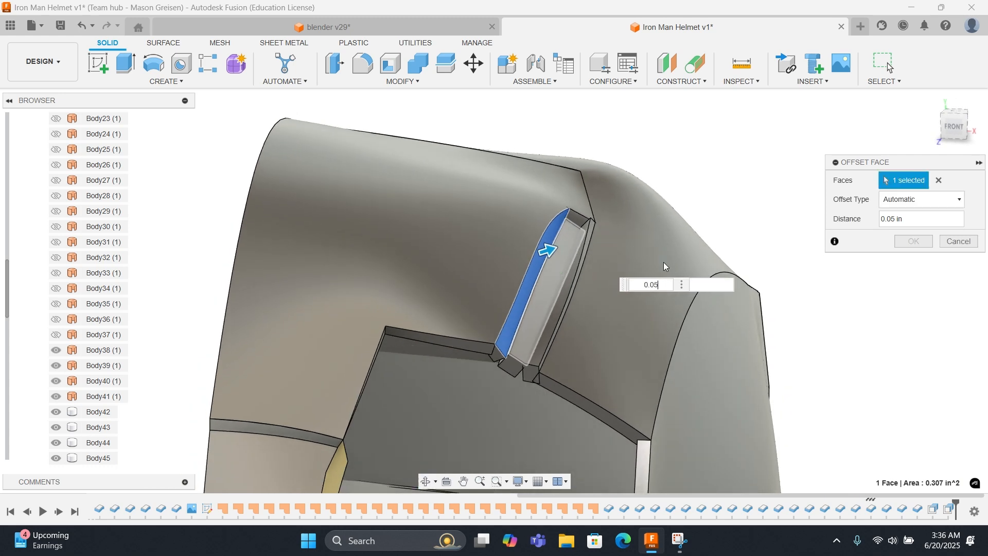
key("Return")
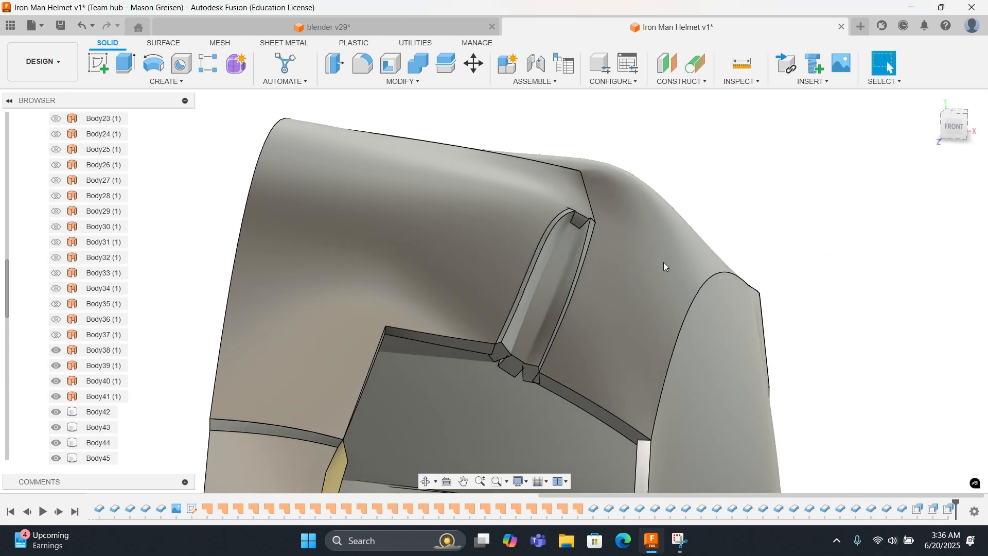
Step: Edit the face offset on the forehead slot's floor and set its distance to 0.025 in
scroll(663, 266, "down", 5)
middle_click_drag(587, 245, 626, 401)
middle_click_drag(608, 321, 596, 293, "shift")
scroll(541, 319, "up", 5)
middle_click_drag(508, 309, 542, 360, "shift")
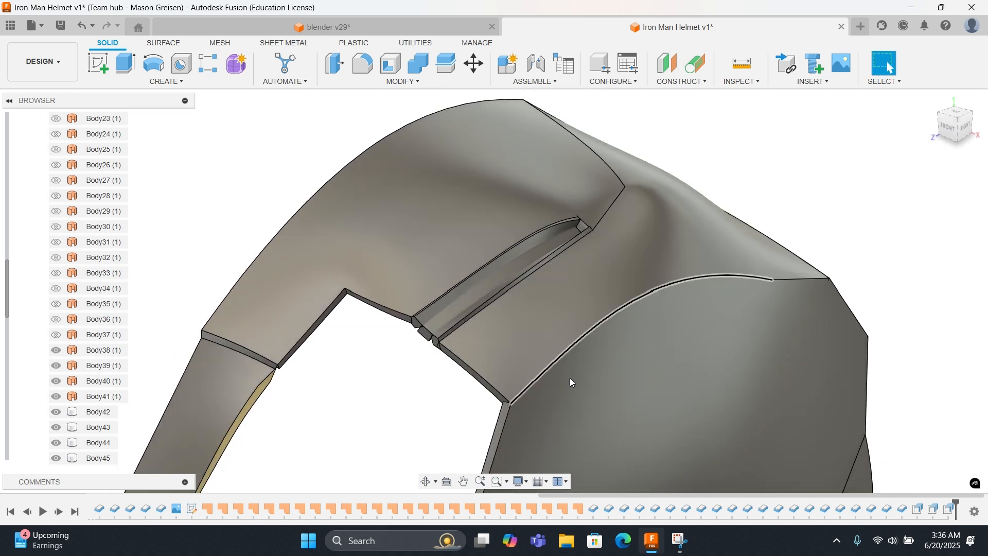
right_click(917, 509)
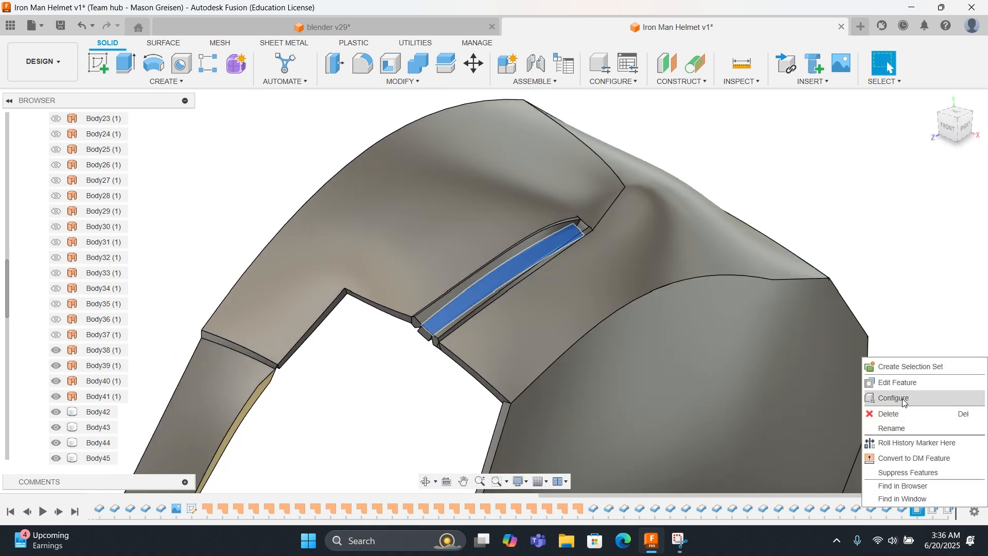
left_click(901, 383)
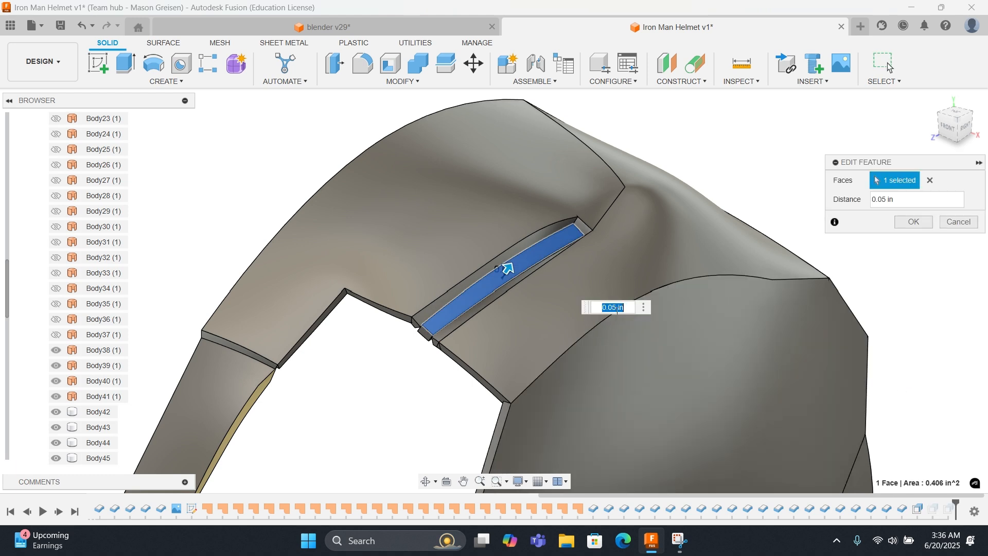
type("0.025")
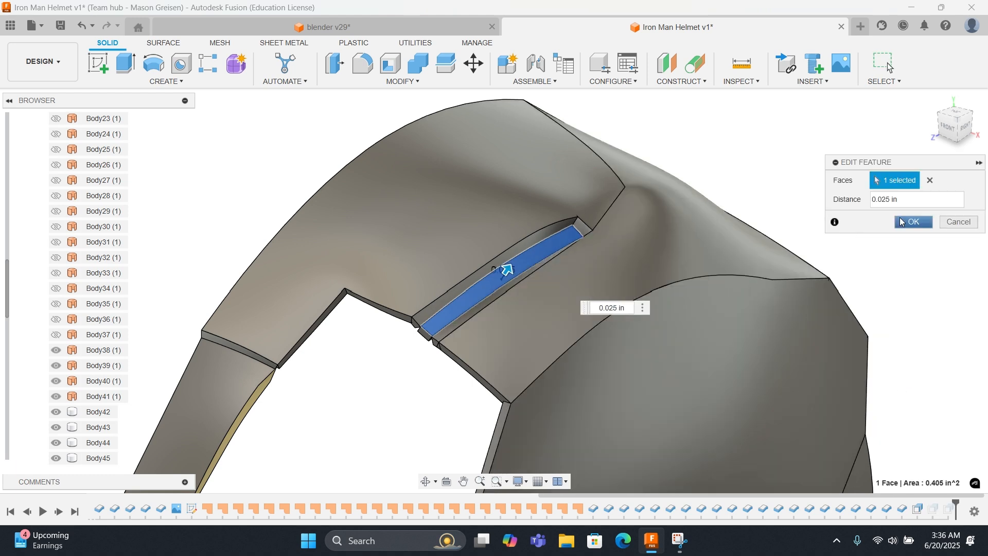
left_click(913, 222)
Step: Set the offset distance of the forehead slot's side wall nearest the side panel to 0.025 in
middle_click_drag(553, 298, 602, 302, "shift")
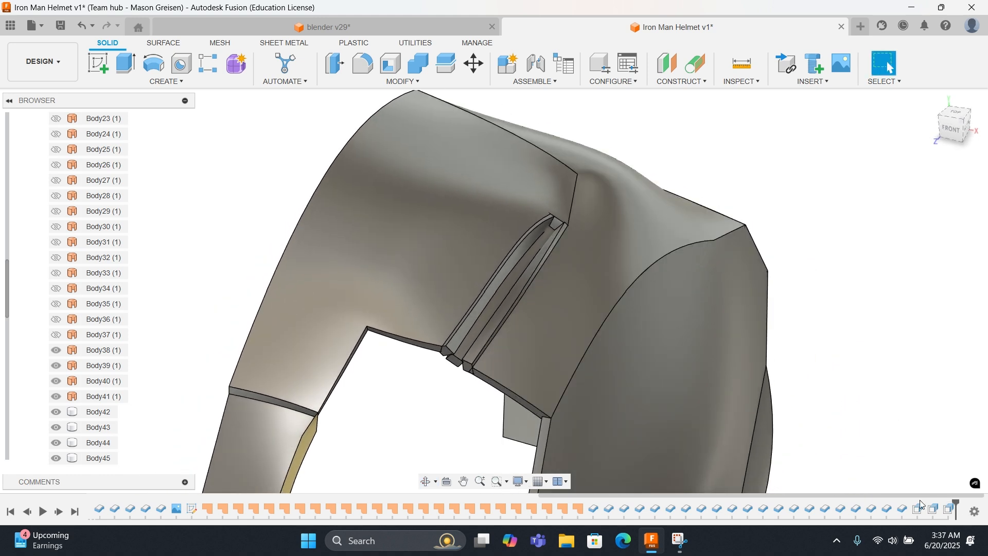
right_click(932, 509)
left_click(901, 381)
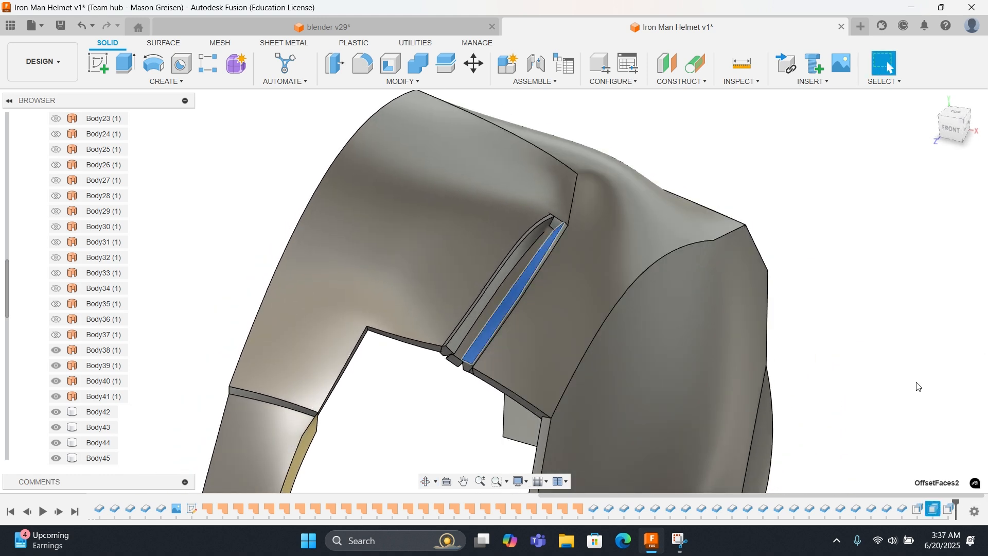
type("25")
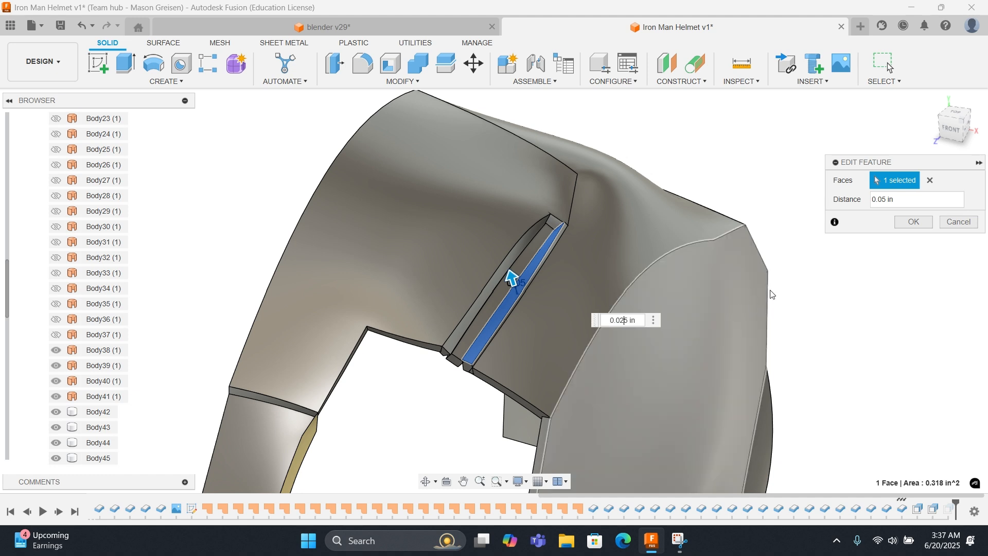
left_click(907, 224)
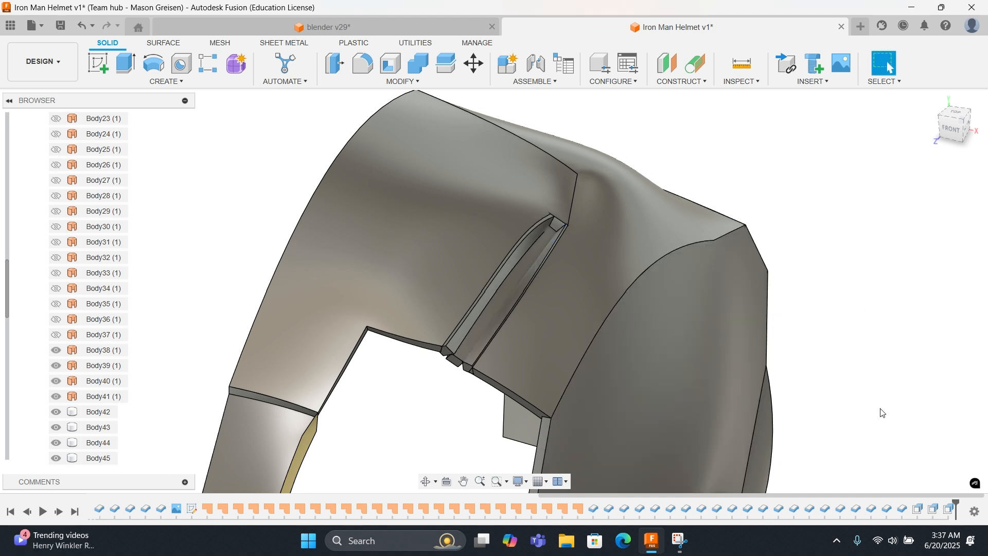
Step: Edit the offset distance of the forehead slot's long side wall nearest the helmet's centre and inspect the slot's open end
right_click(950, 509)
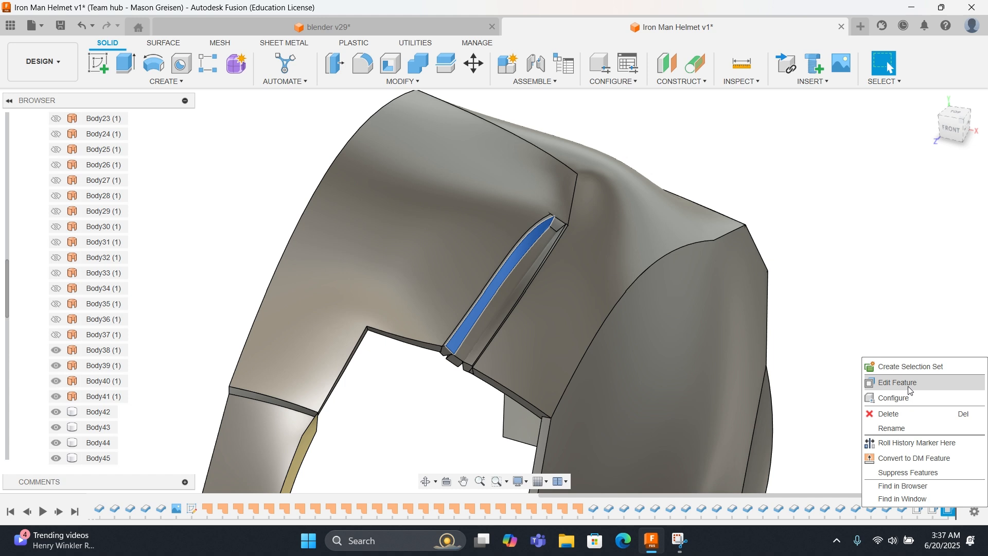
left_click(893, 381)
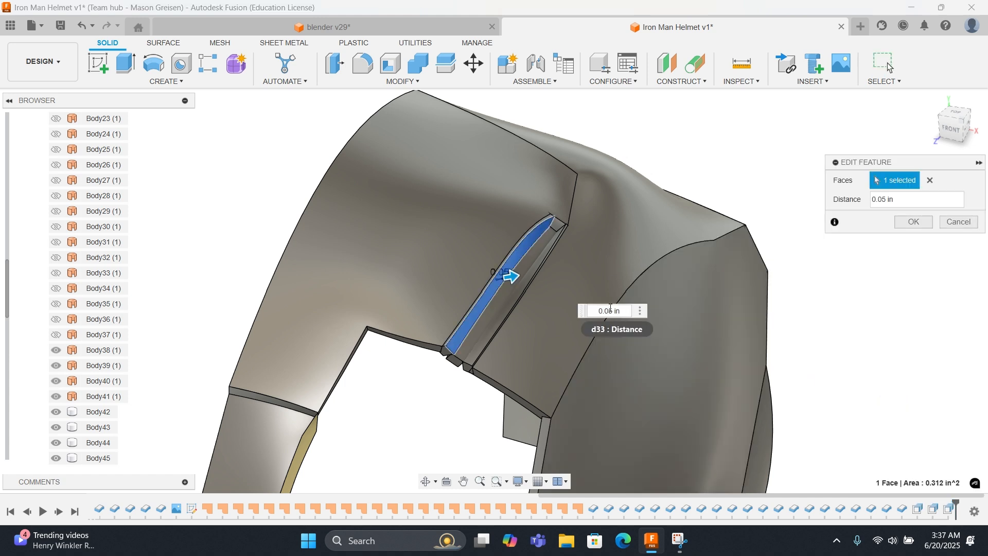
left_click(913, 222)
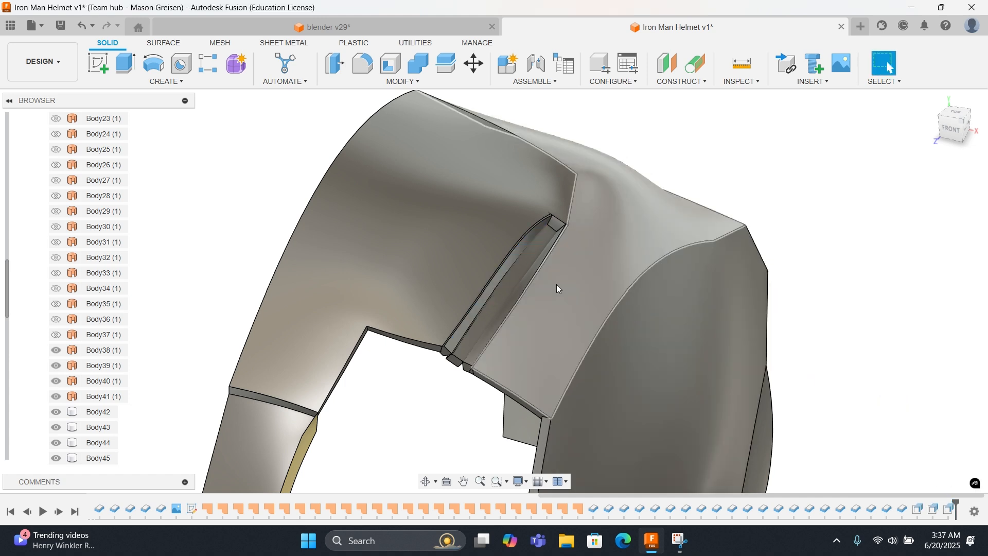
middle_click_drag(504, 306, 572, 256, "shift")
scroll(532, 284, "up", 7)
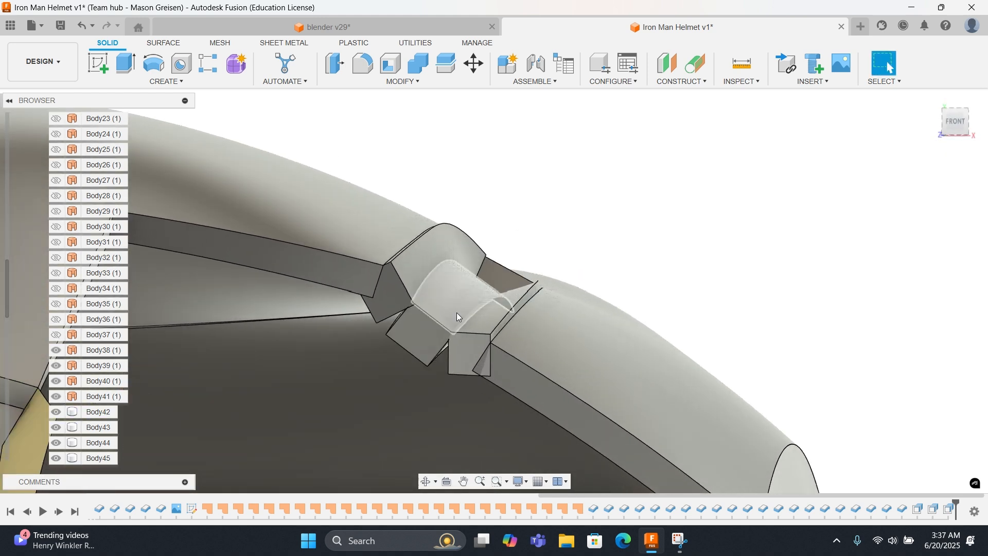
scroll(462, 332, "down", 8)
middle_click_drag(565, 244, 620, 98, "shift")
scroll(455, 332, "down", 4)
scroll(457, 336, "down", 3)
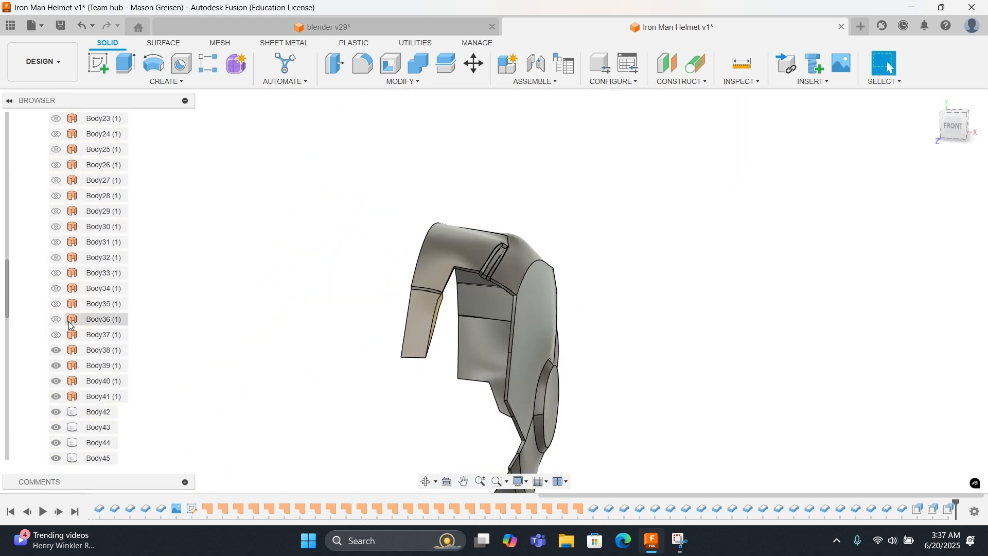
Step: Thicken the surface Body38 (1) on one side as a new body
right_click(107, 353)
left_click(170, 59)
scroll(432, 293, "up", 4)
middle_click_drag(443, 319, 535, 308, "shift")
key("Return")
Step: Thicken the narrow edge strip Body39 (1) beside the forehead tab on one side as a new body
right_click(105, 366)
left_click(159, 67)
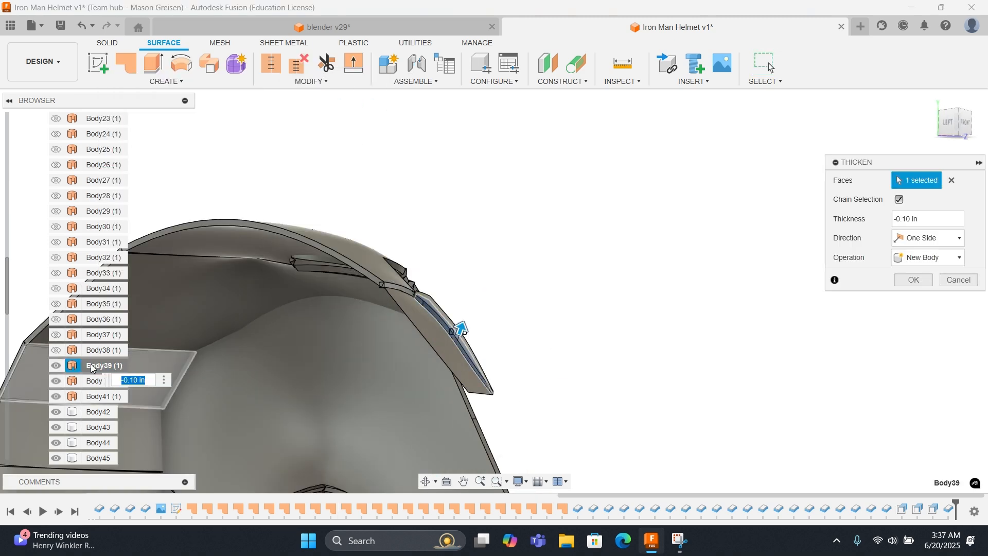
middle_click_drag(664, 337, 593, 365, "shift")
key("Return")
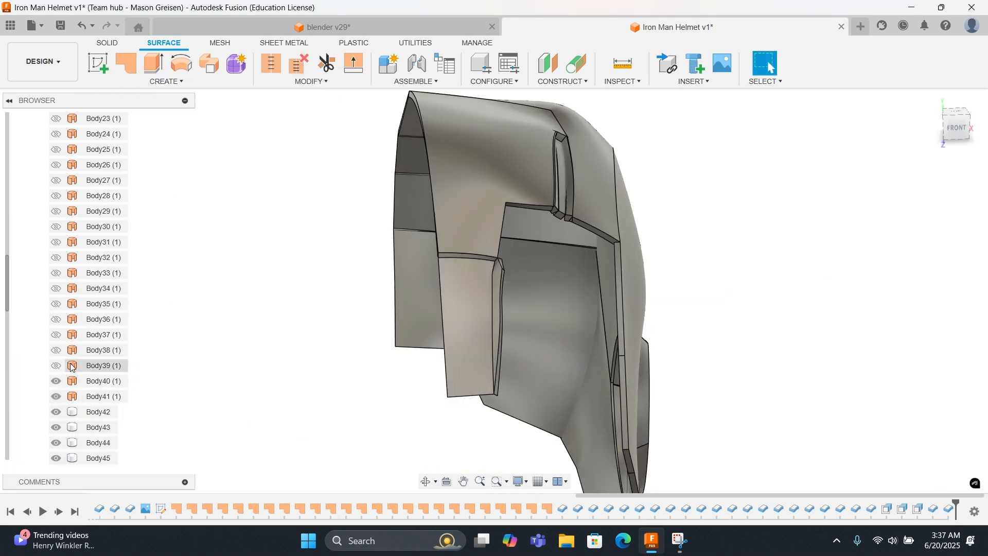
Step: Thicken the forehead tab surface Body40 (1) by -0.10 in on one side as a new body
right_click(85, 381)
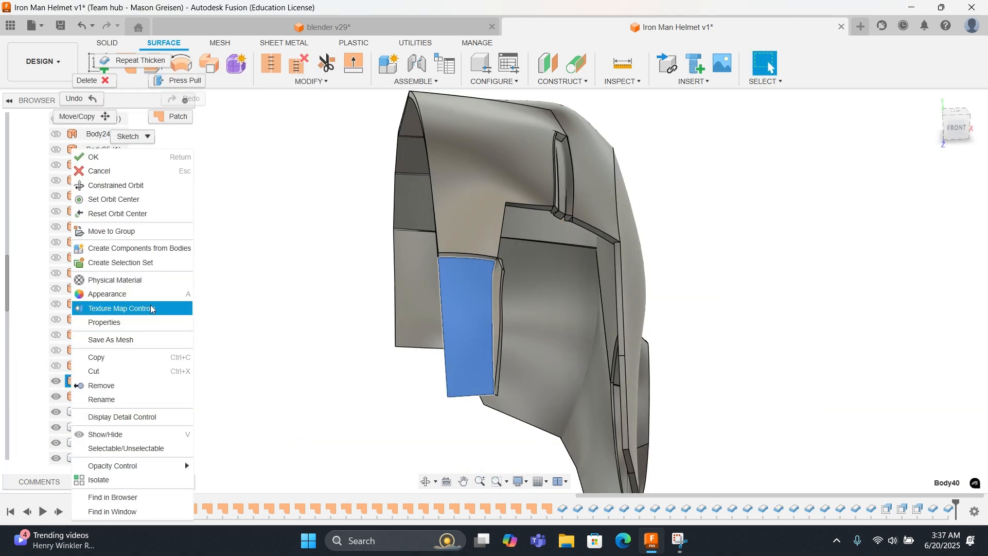
left_click(136, 61)
middle_click_drag(424, 302, 436, 341, "shift")
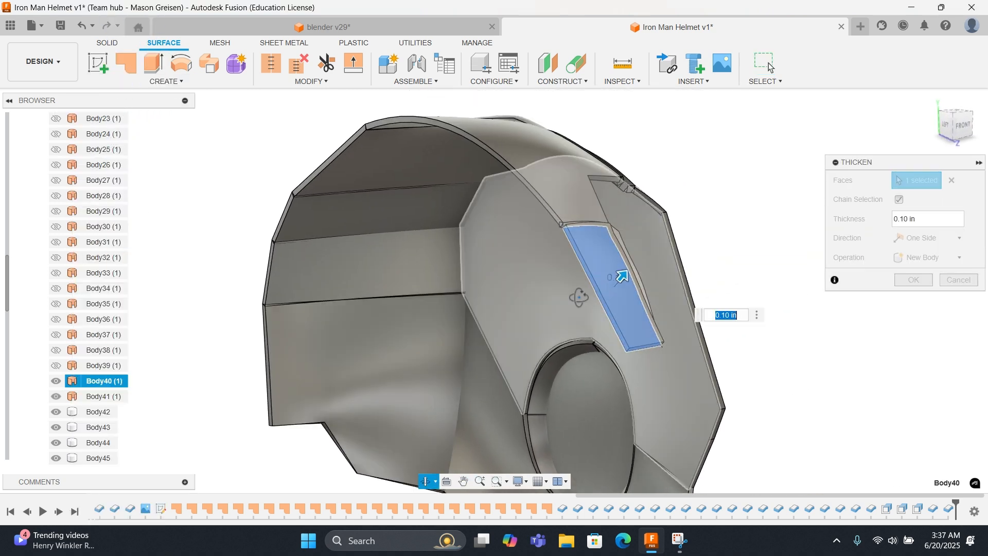
middle_click_drag(578, 295, 590, 295, "shift")
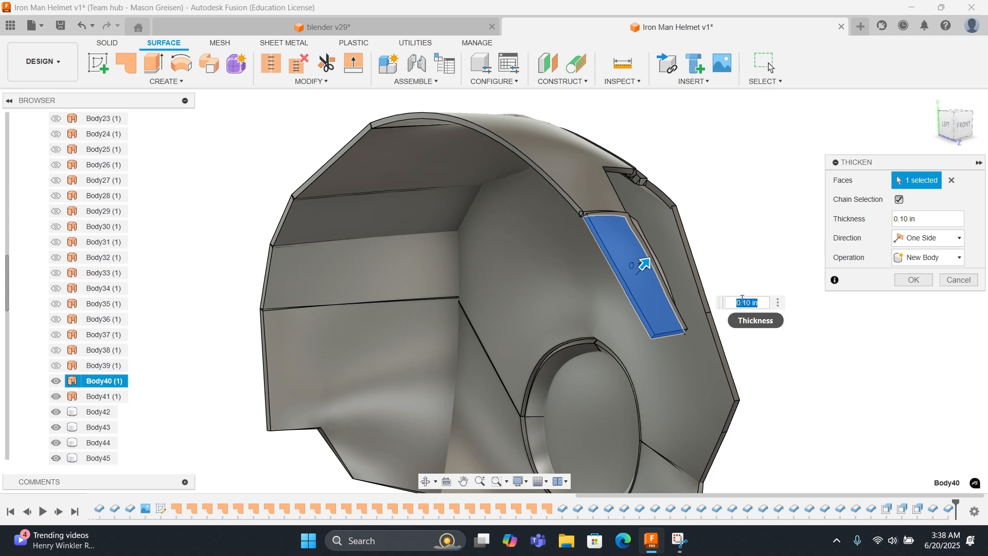
left_click(736, 301)
type("-")
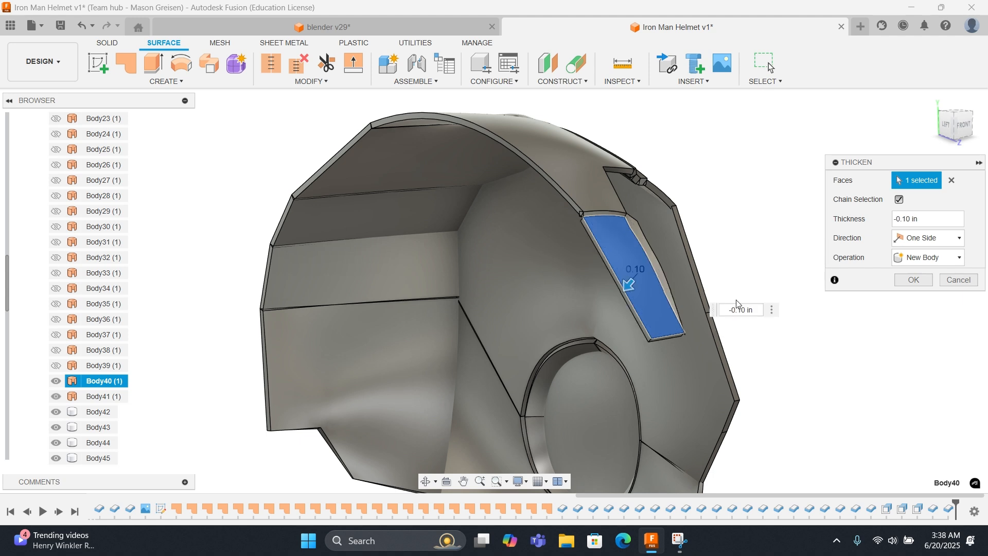
left_click(913, 280)
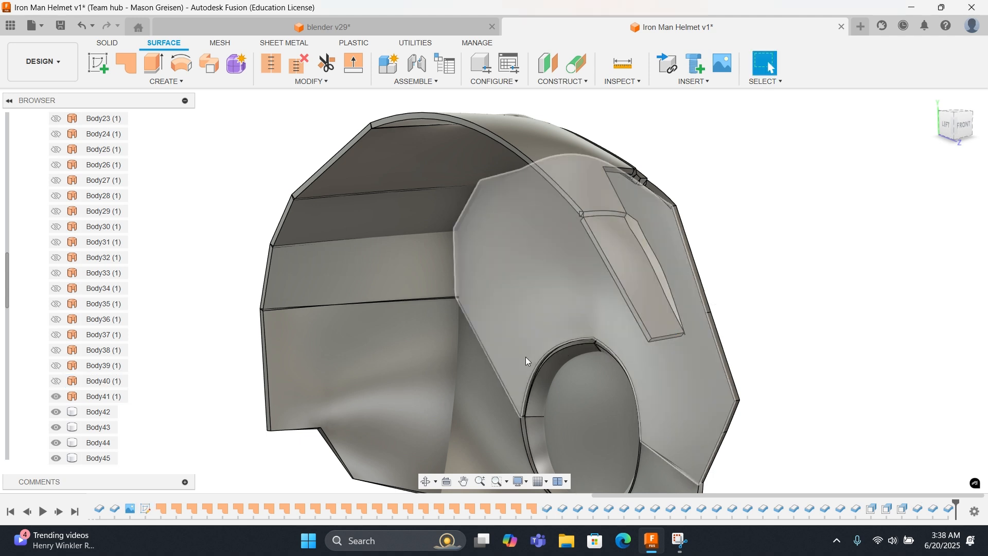
Step: Thicken the jaw panel surface Body41 (1) by -0.10 in on one side as a new body
left_click(73, 399)
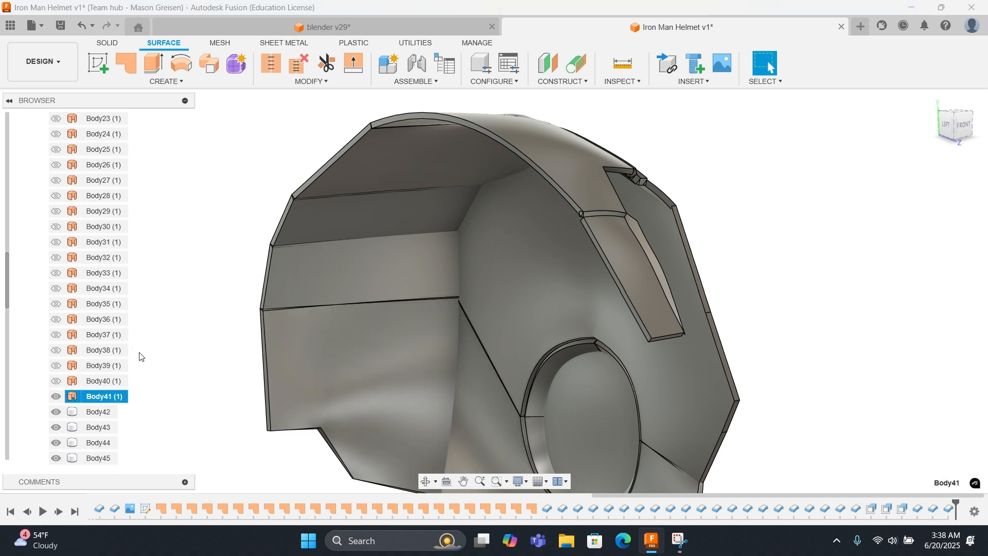
right_click(72, 399)
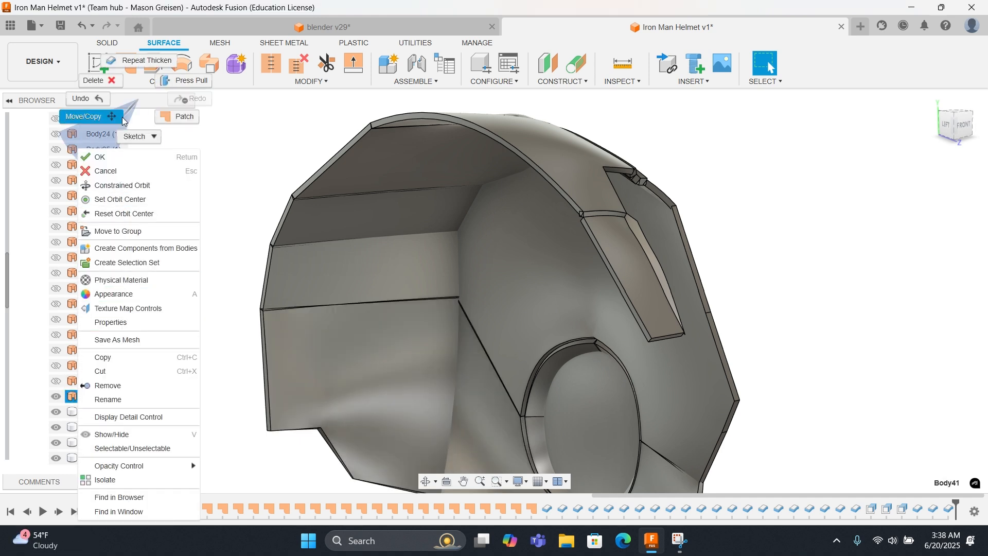
left_click(132, 63)
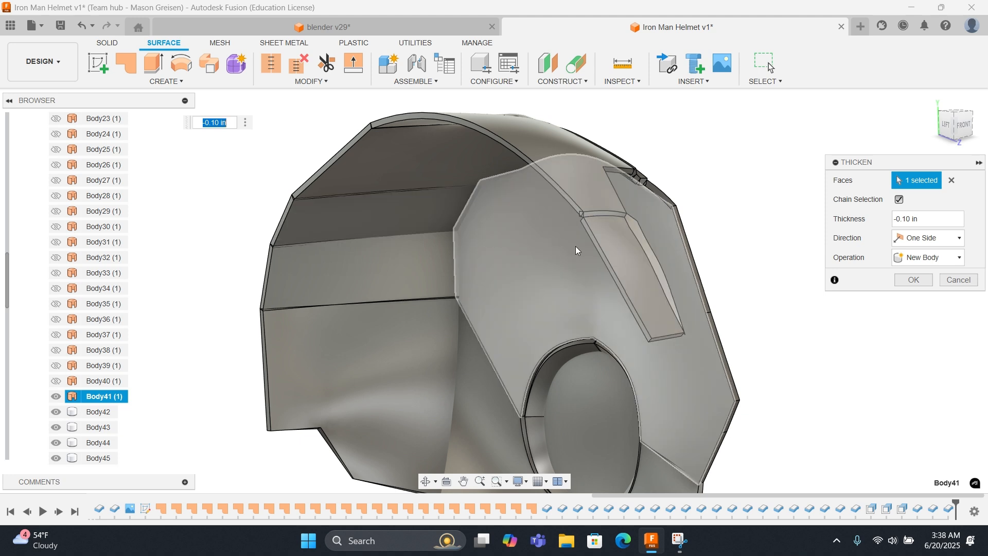
scroll(675, 296, "down", 10)
middle_click_drag(547, 319, 565, 208)
scroll(565, 211, "down", 2)
scroll(549, 264, "up", 5)
middle_click_drag(645, 310, 616, 315, "shift")
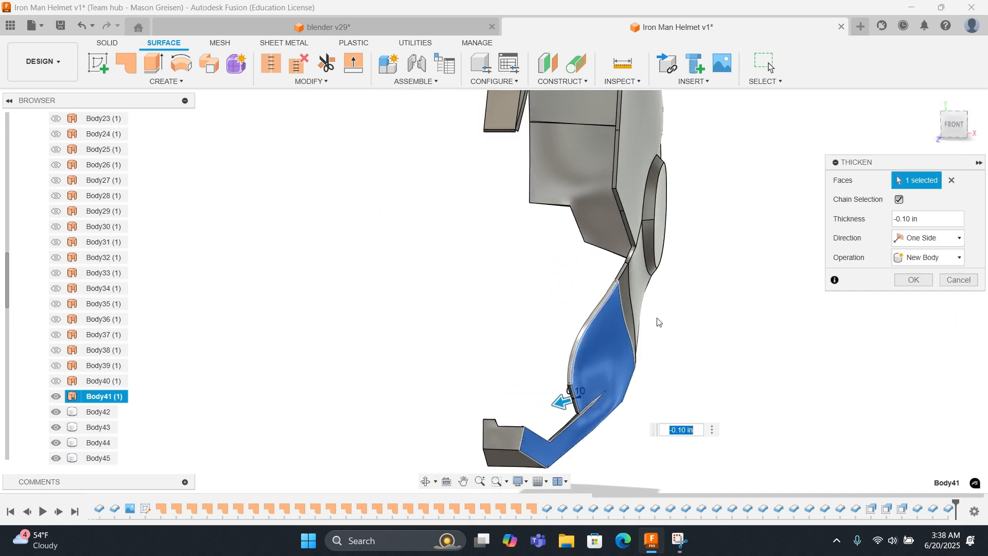
key("Return")
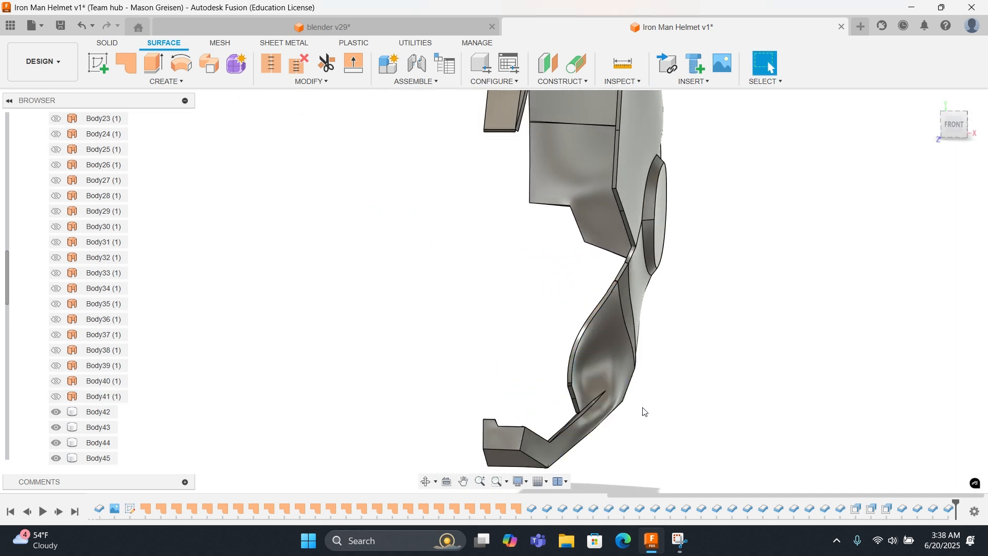
Step: Mirror the 25 solid bodies Body42 to Body66 across the helmet's central vertical plane as new bodies
scroll(643, 412, "down", 2)
left_click(932, 100)
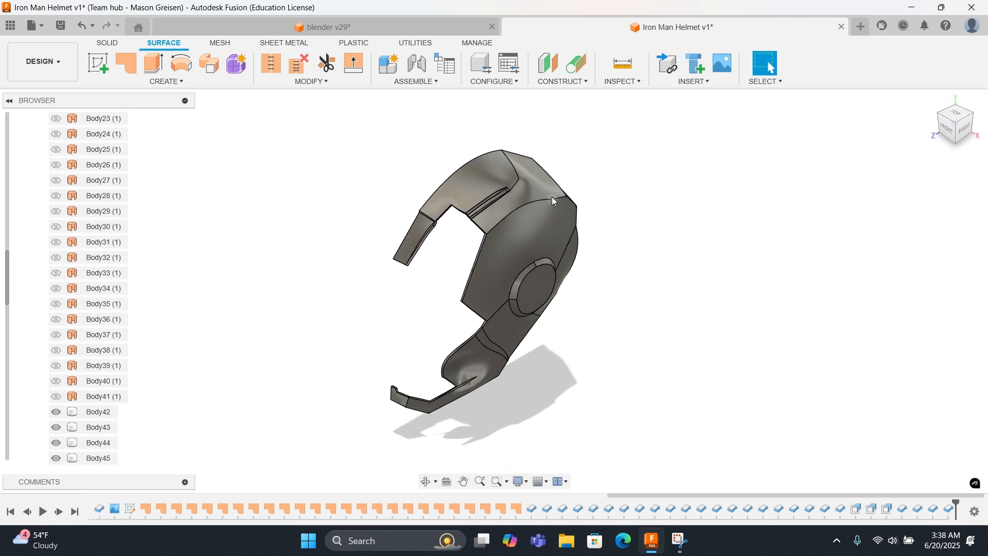
scroll(115, 388, "down", 3)
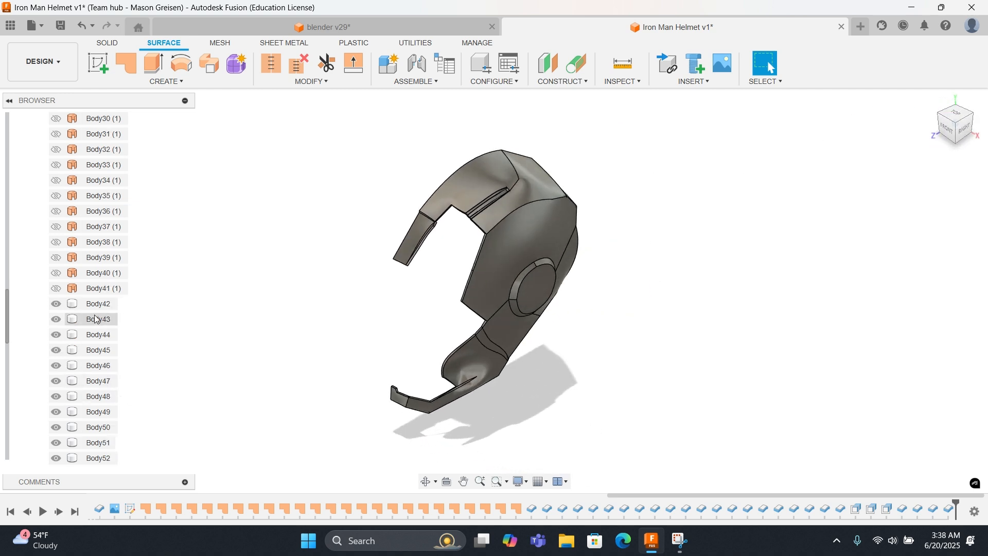
left_click(100, 289)
left_click(89, 305)
scroll(114, 309, "down", 9)
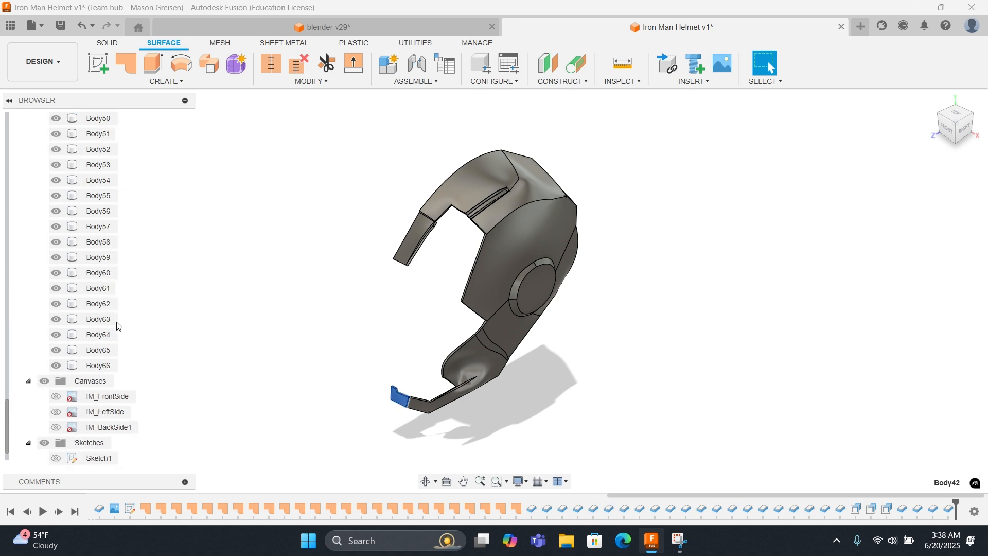
left_click(103, 351, "shift")
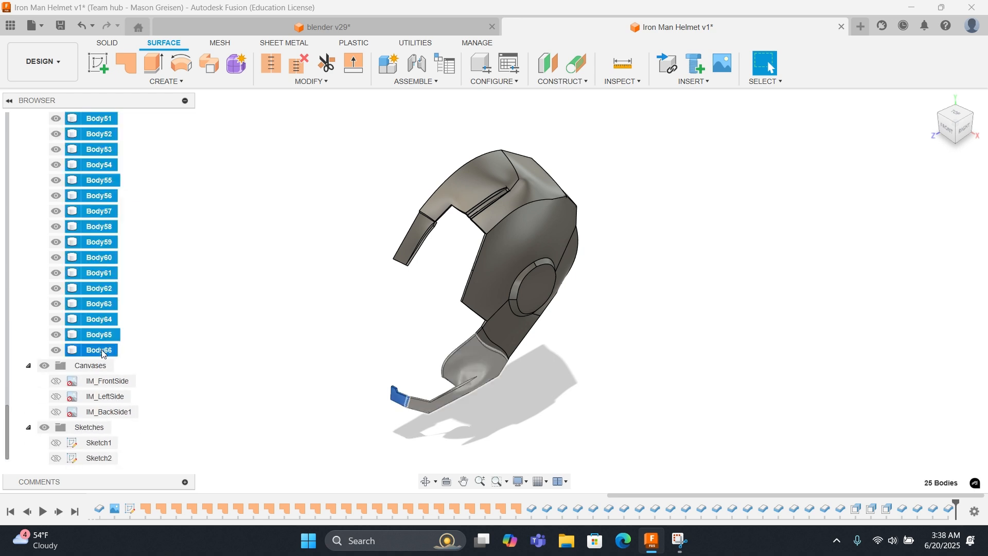
left_click(178, 82)
left_click(127, 252)
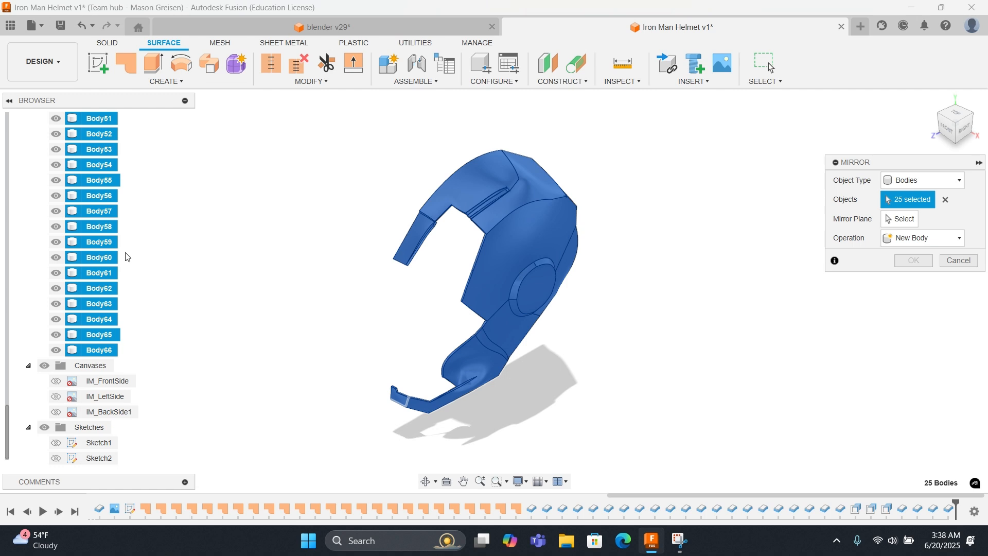
left_click(898, 221)
left_click(446, 251)
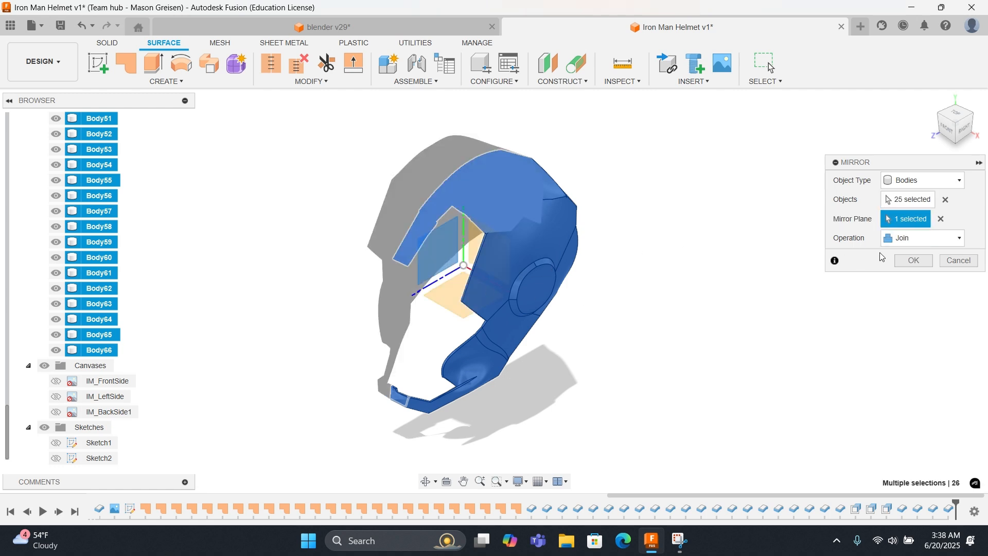
left_click(900, 238)
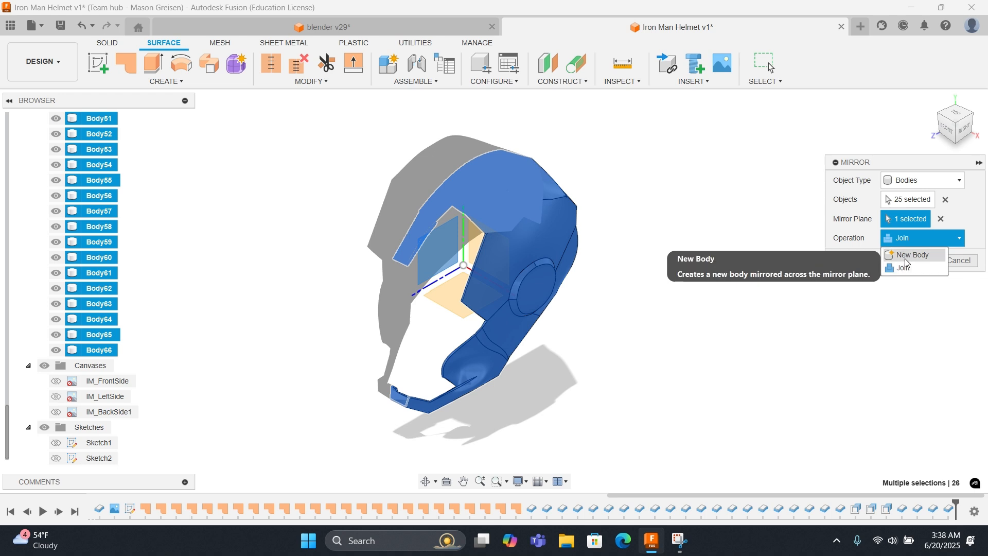
left_click(905, 257)
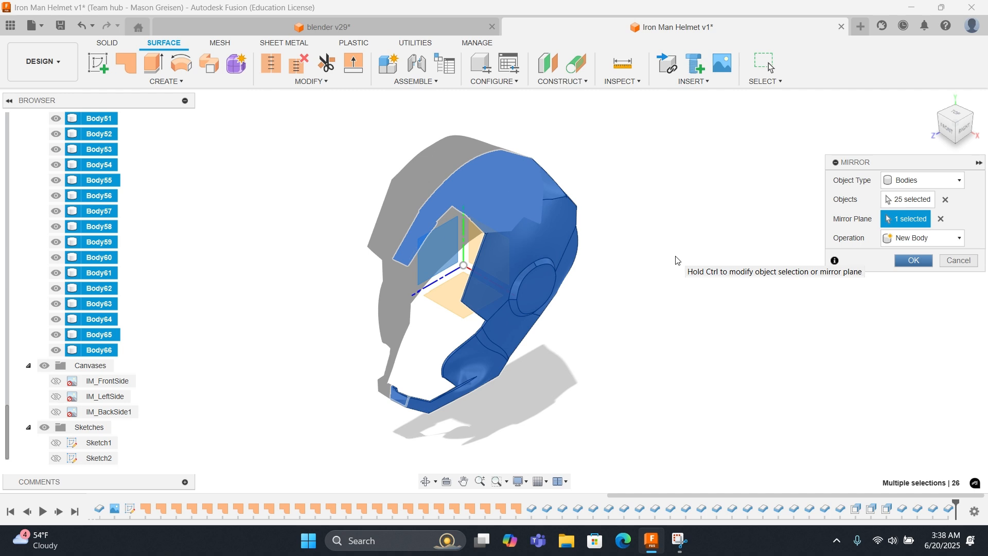
left_click(911, 263)
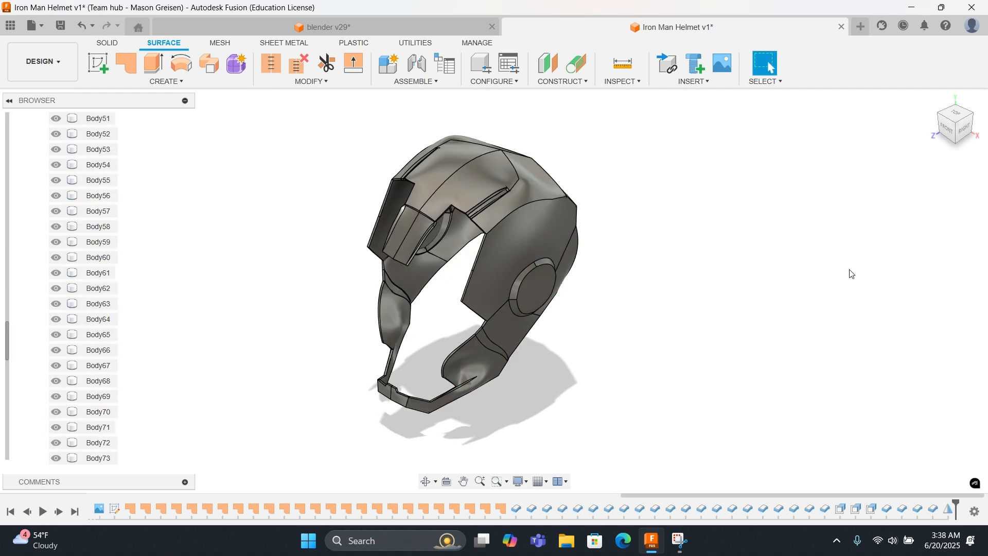
Step: Show the gold faceplate bodies Body10 to Body16 and examine the complete helmet from both sides and the front
middle_click_drag(632, 308, 606, 259, "shift")
scroll(77, 323, "up", 12)
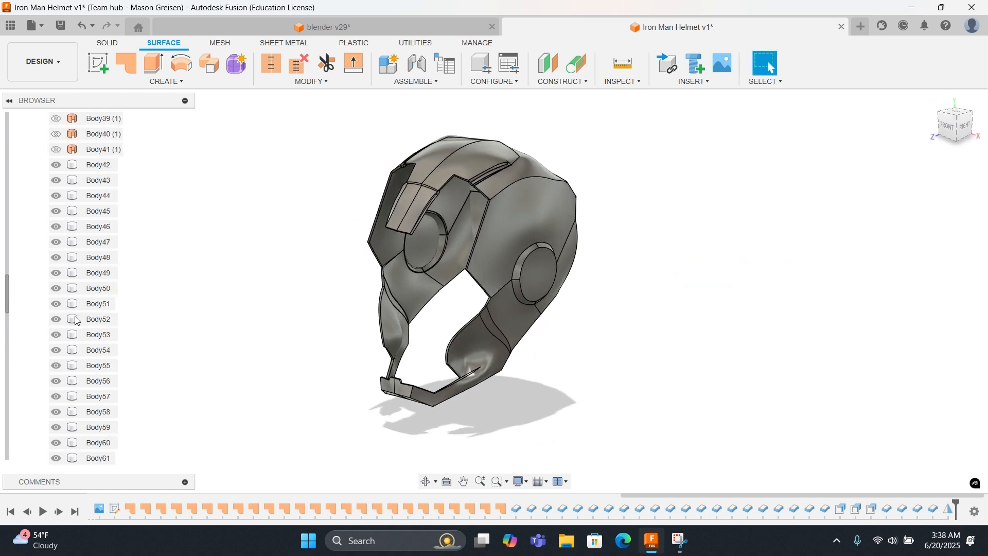
scroll(75, 338, "up", 4)
left_click(98, 242)
left_click(95, 335, "shift")
right_click(237, 269)
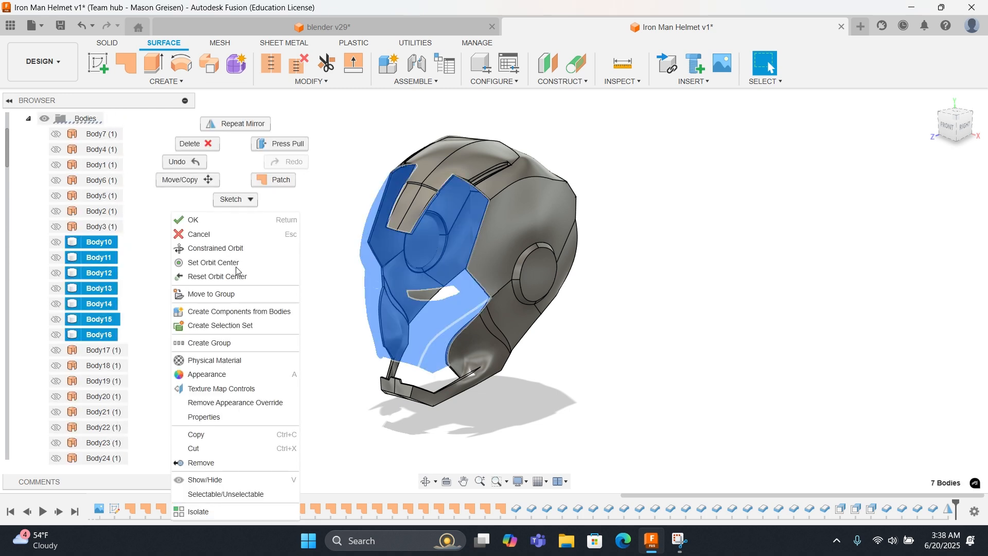
left_click(203, 479)
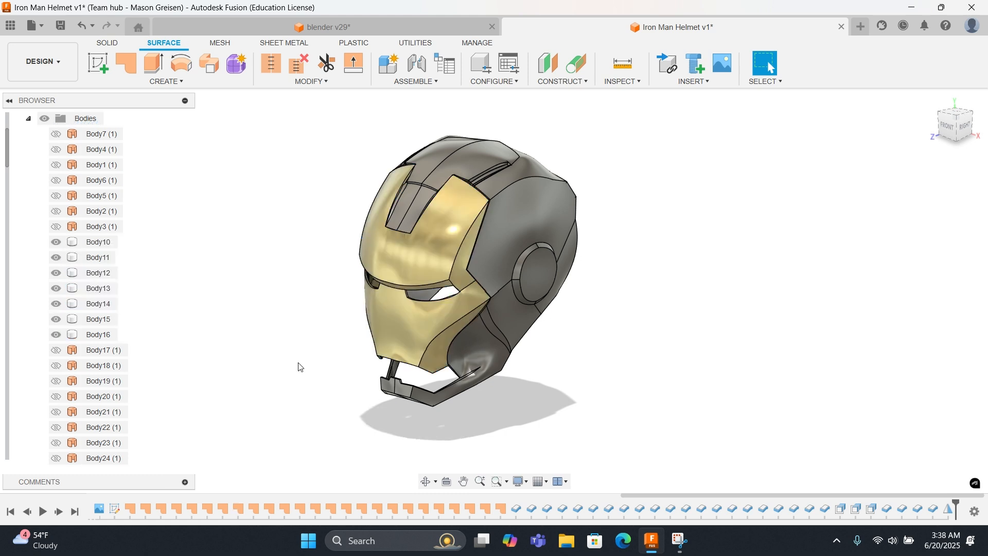
middle_click_drag(301, 367, 417, 329, "shift")
scroll(494, 368, "up", 5)
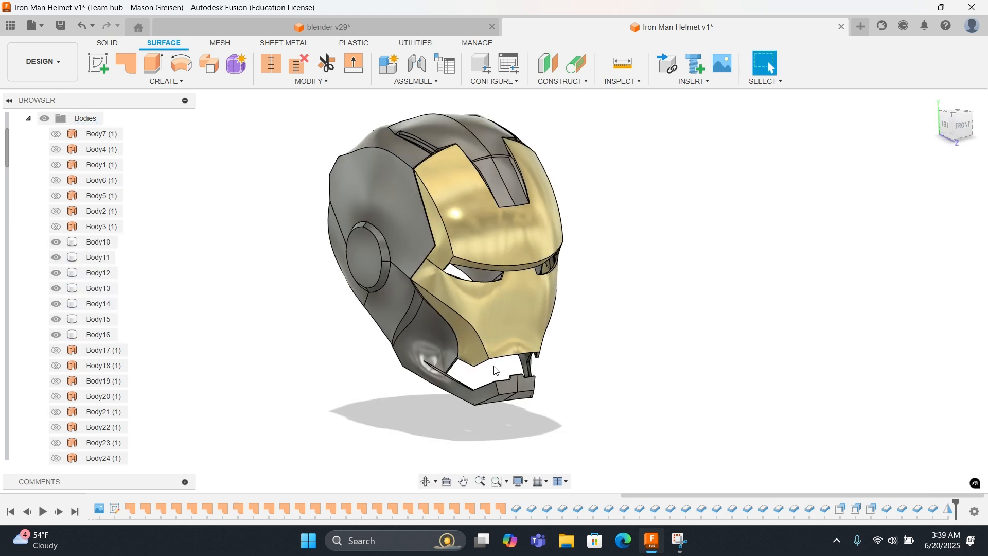
middle_click_drag(494, 368, 583, 277, "shift")
scroll(584, 274, "down", 5)
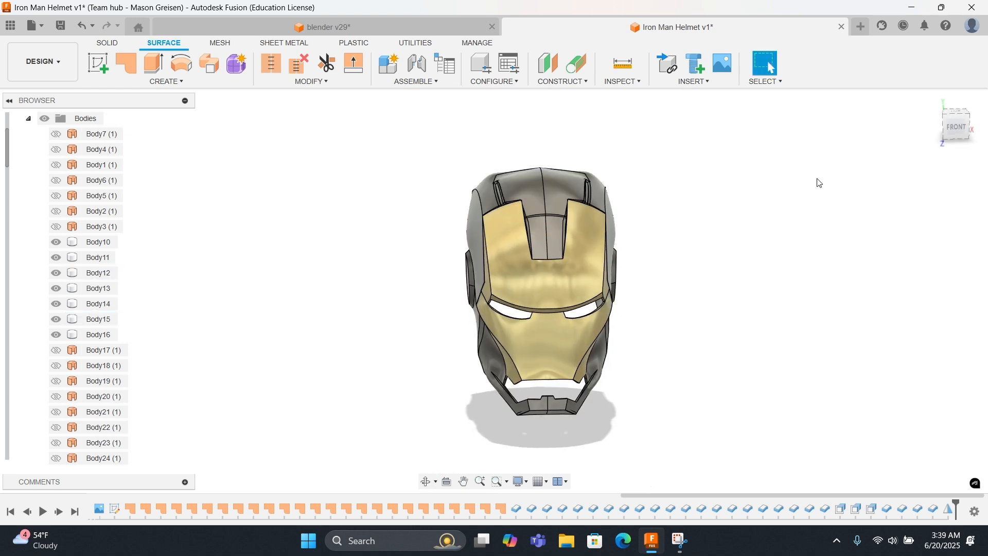
left_click(956, 123)
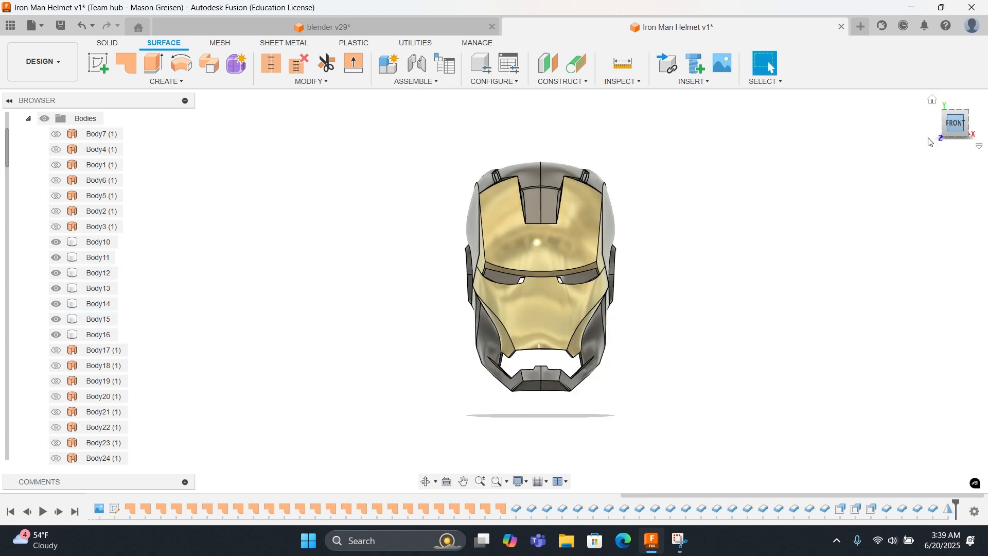
middle_click_drag(650, 297, 543, 415, "shift")
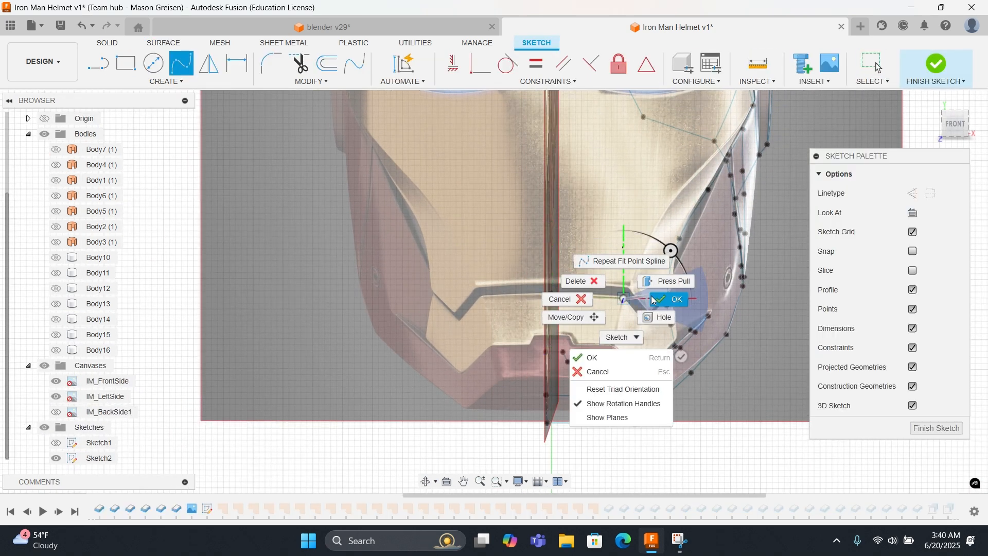
Step: Accept the repositioned spline point beside the mouth in the 3D sketch
right_click(623, 293)
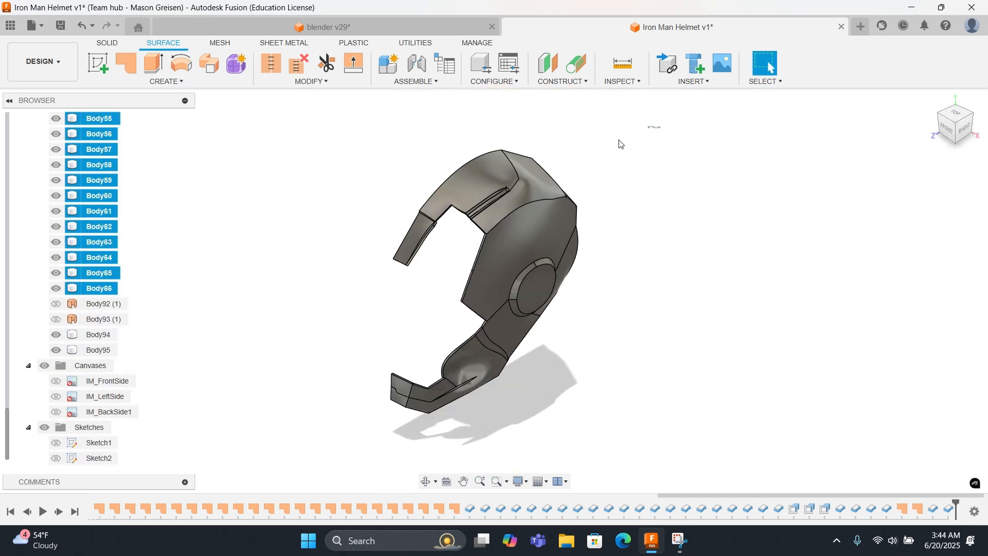
Step: Clear the selection of the solid helmet bodies
left_click_drag(660, 127, 264, 442)
left_click(265, 419)
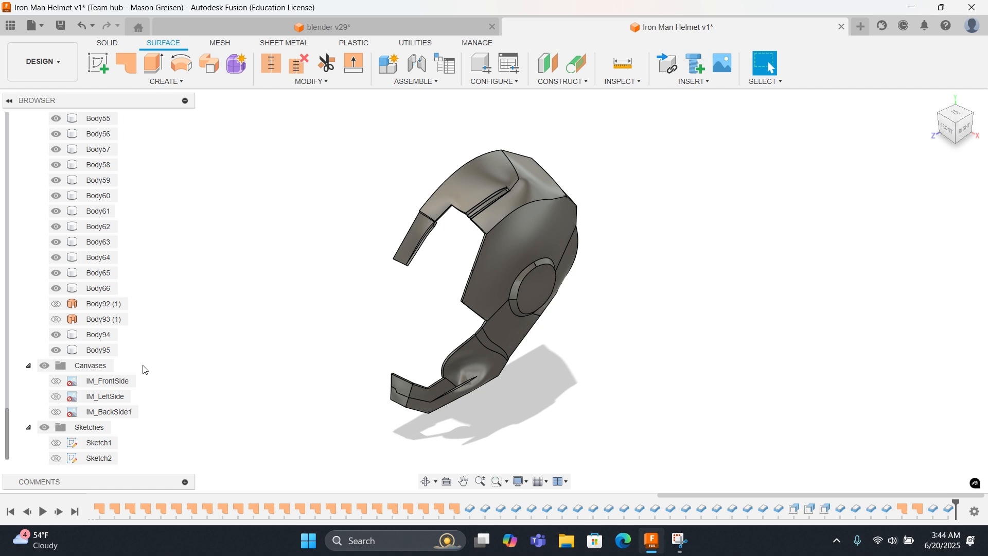
Step: Mirror the 27 solid bodies Body42 to Body66, Body94 and Body95 across the helmet's central vertical plane as new bodies
left_click(97, 349)
left_click(99, 334)
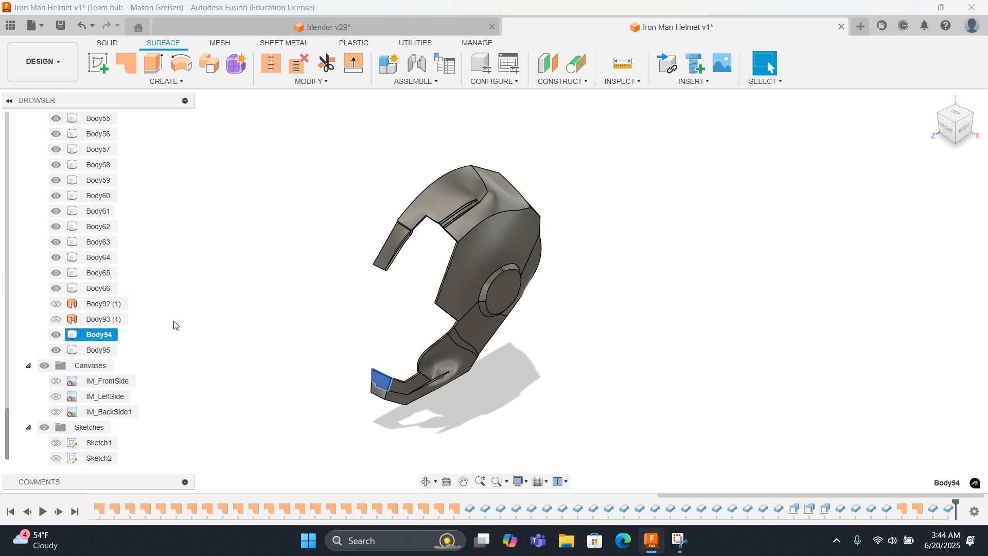
left_click(104, 350, "ctrl")
scroll(185, 309, "down", 4)
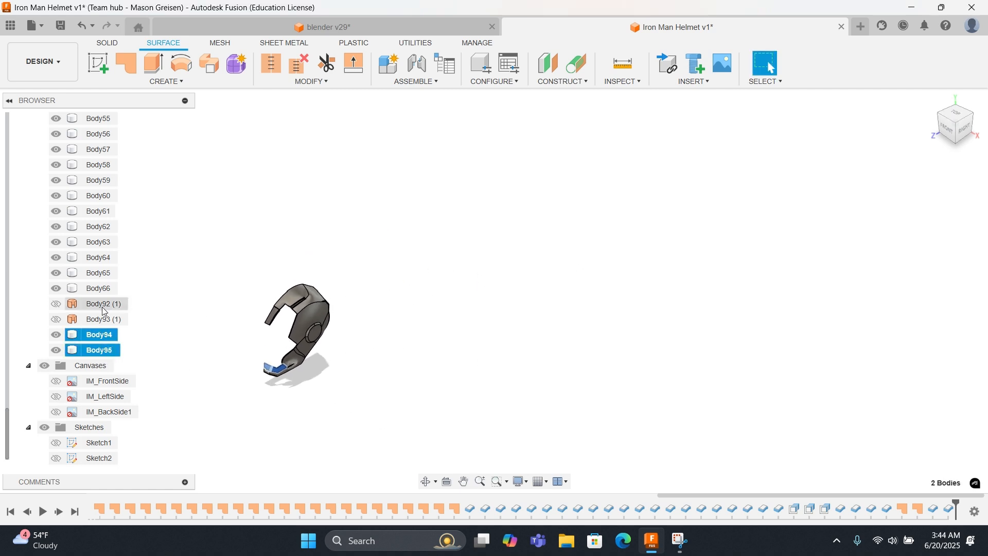
scroll(116, 289, "up", 6)
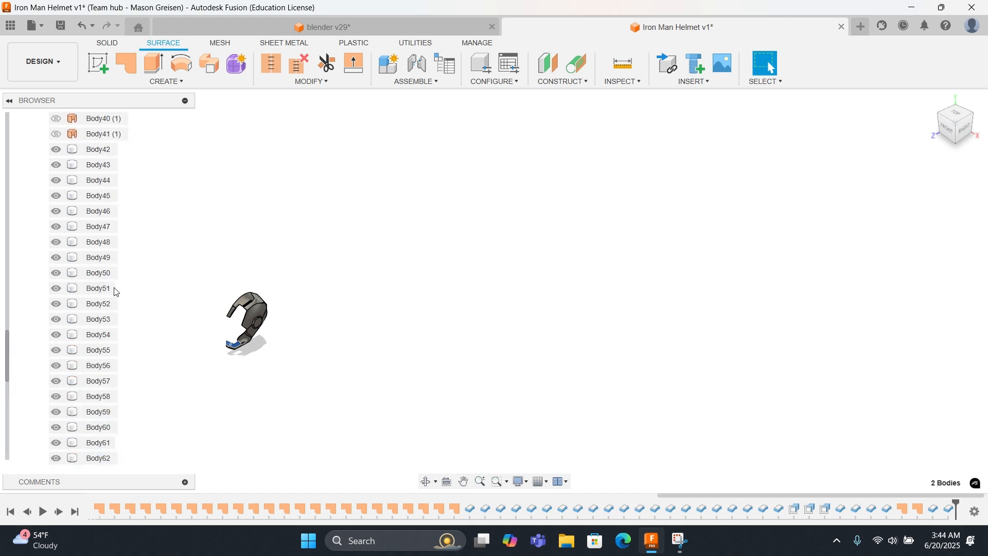
left_click(91, 216, "shift")
scroll(92, 283, "down", 5)
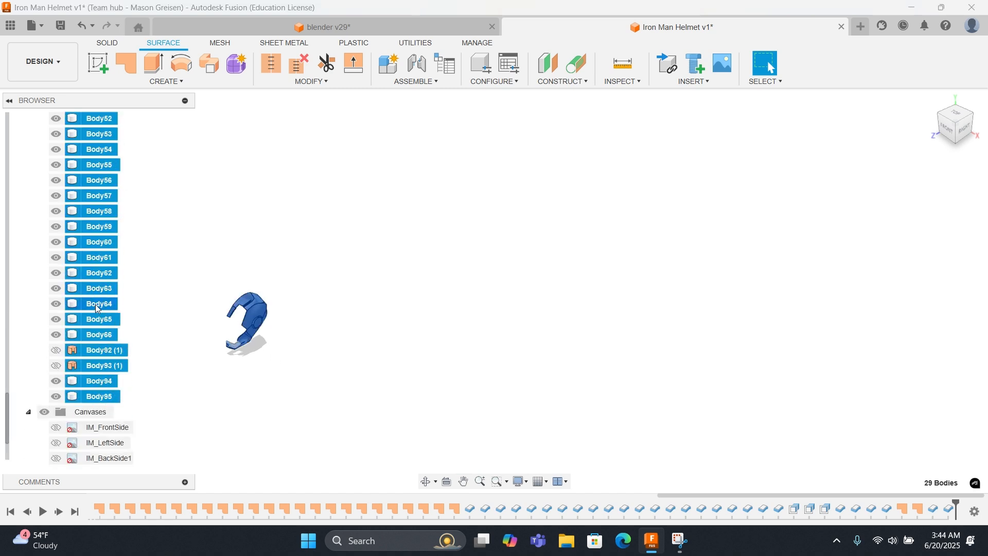
left_click(102, 353, "ctrl")
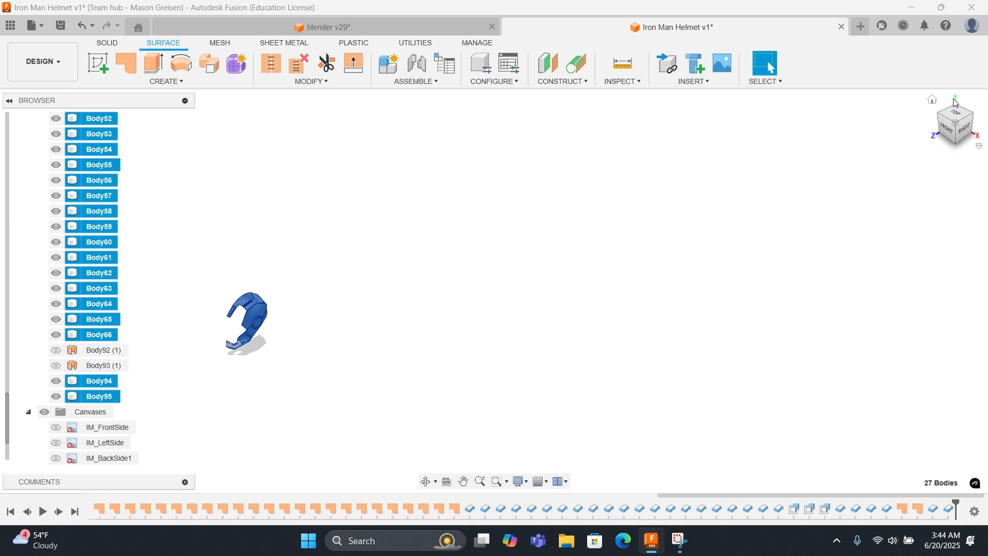
left_click(932, 98)
left_click(189, 84)
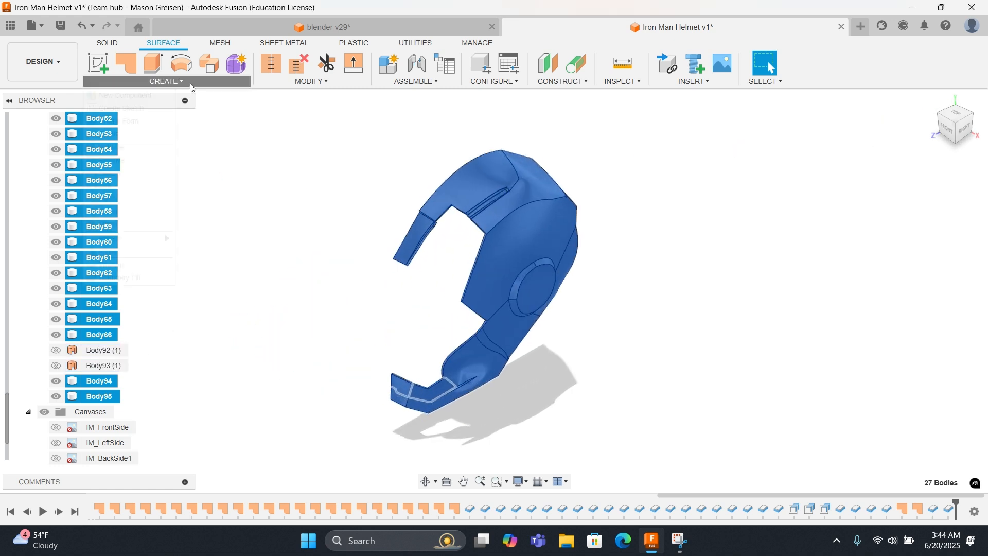
left_click(135, 252)
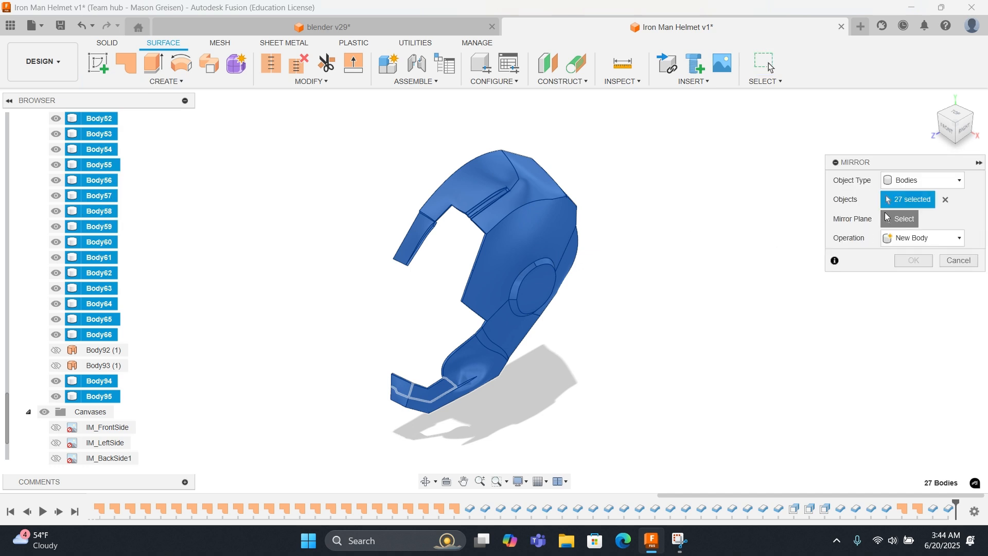
left_click(432, 267)
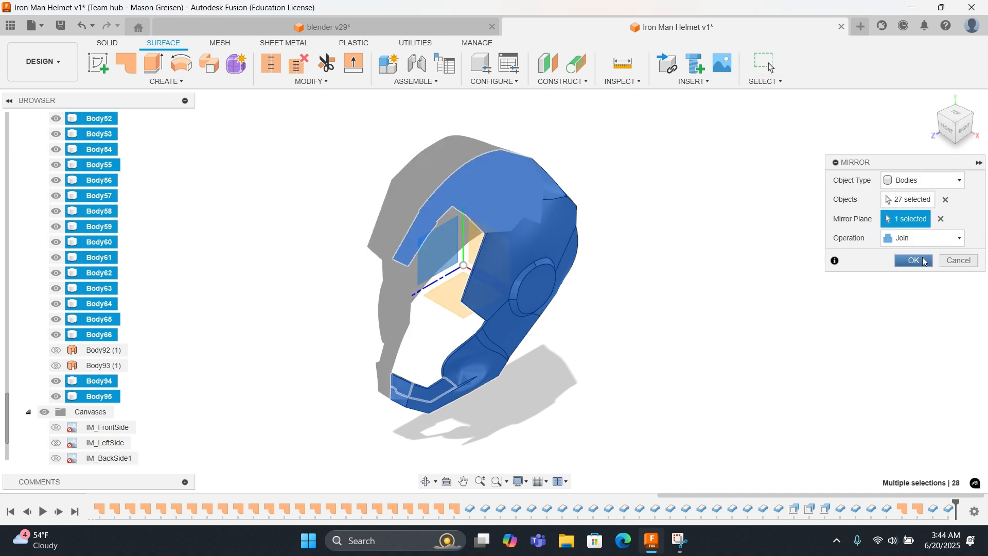
left_click(921, 238)
left_click(906, 256)
left_click(913, 260)
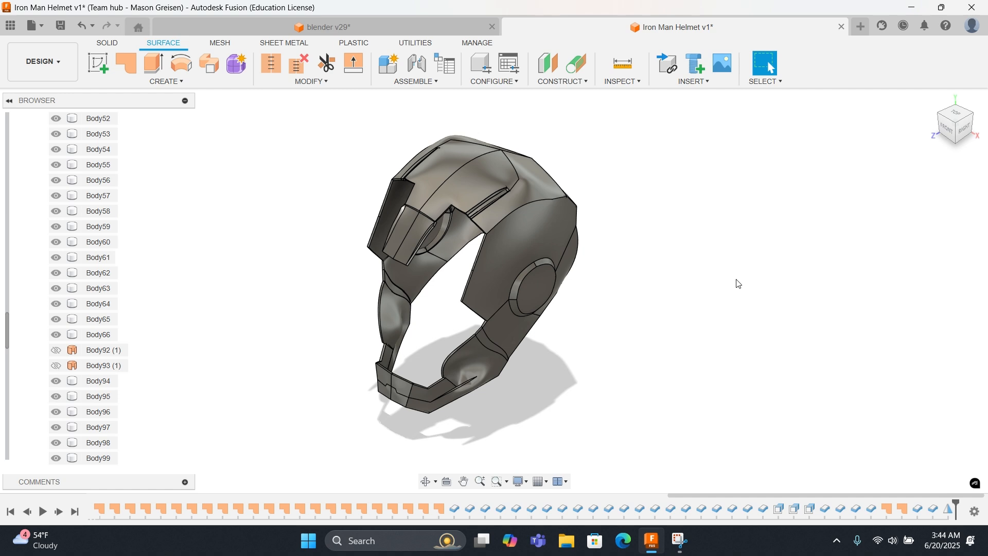
Step: Show the gold faceplate bodies Body10 to Body16 and examine the mouth and jaw of the complete helmet from both sides
scroll(54, 267, "up", 13)
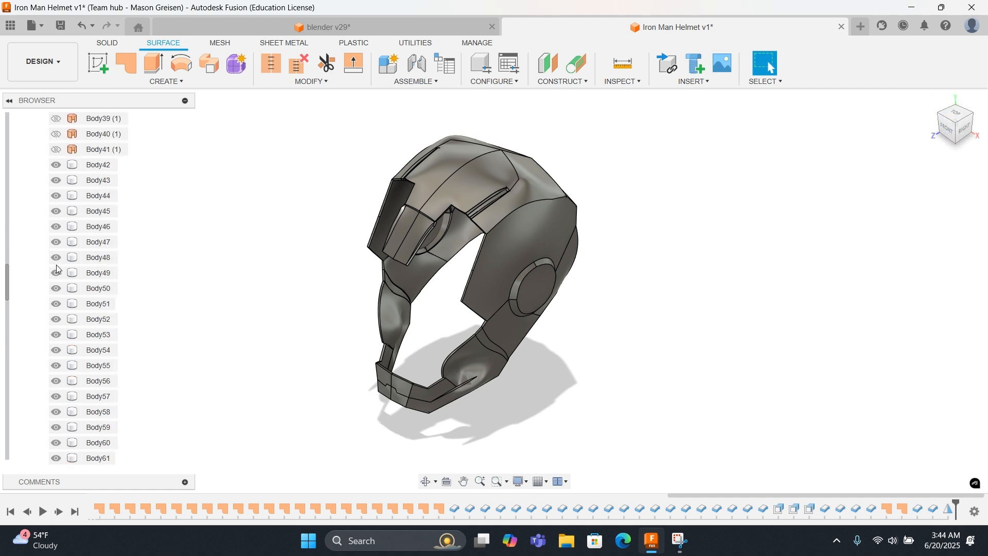
scroll(58, 261, "up", 3)
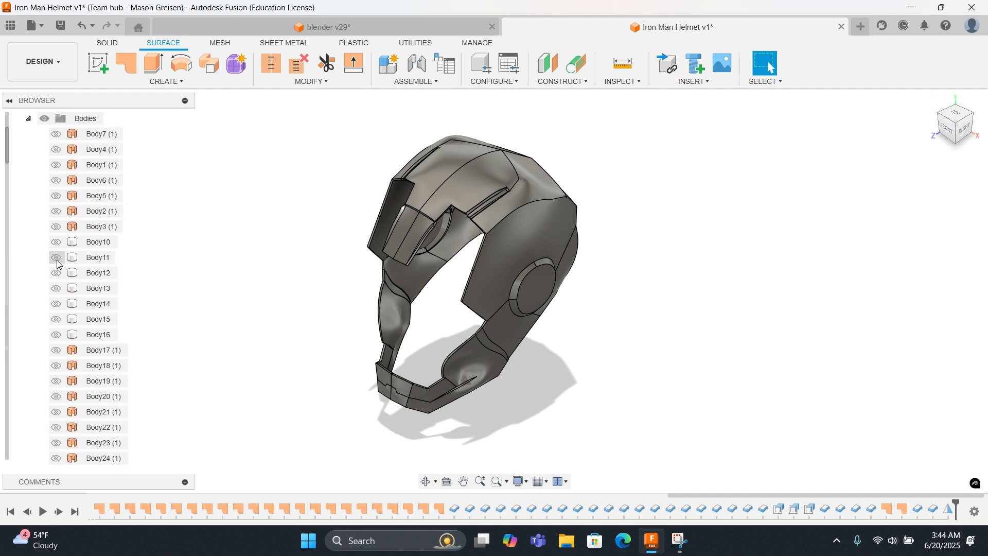
left_click(86, 332)
left_click(98, 241, "shift")
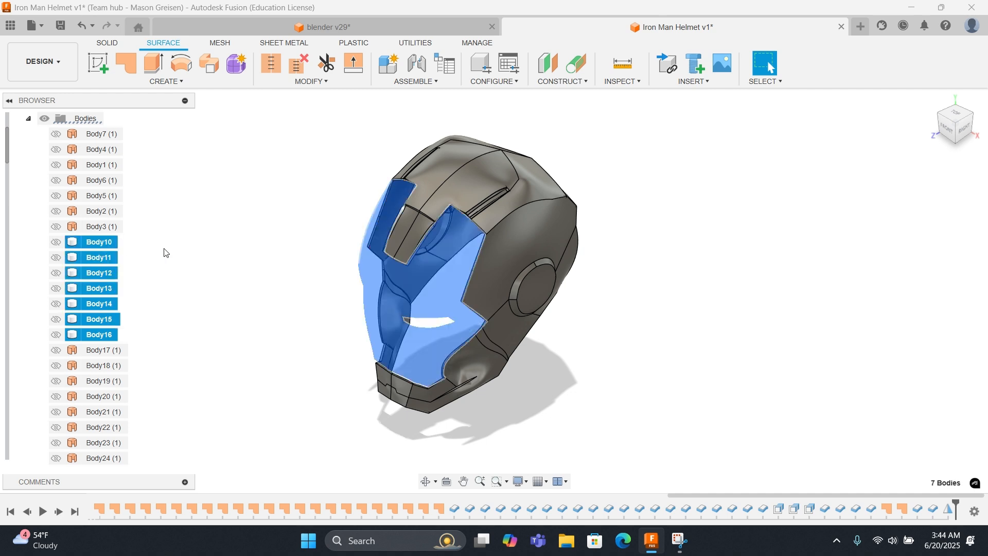
right_click(164, 250)
left_click(264, 257)
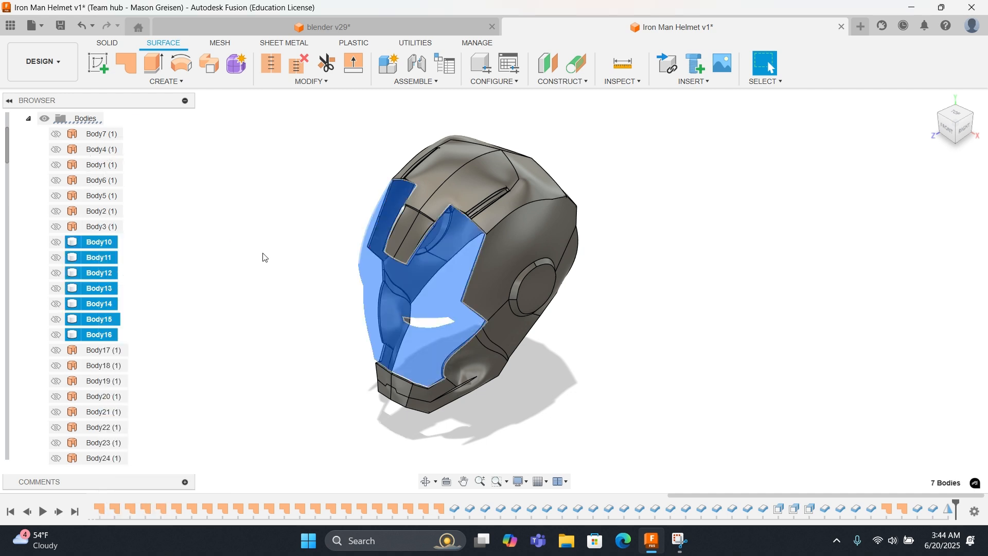
key("v")
left_click(267, 255)
middle_click_drag(284, 265, 387, 227, "shift")
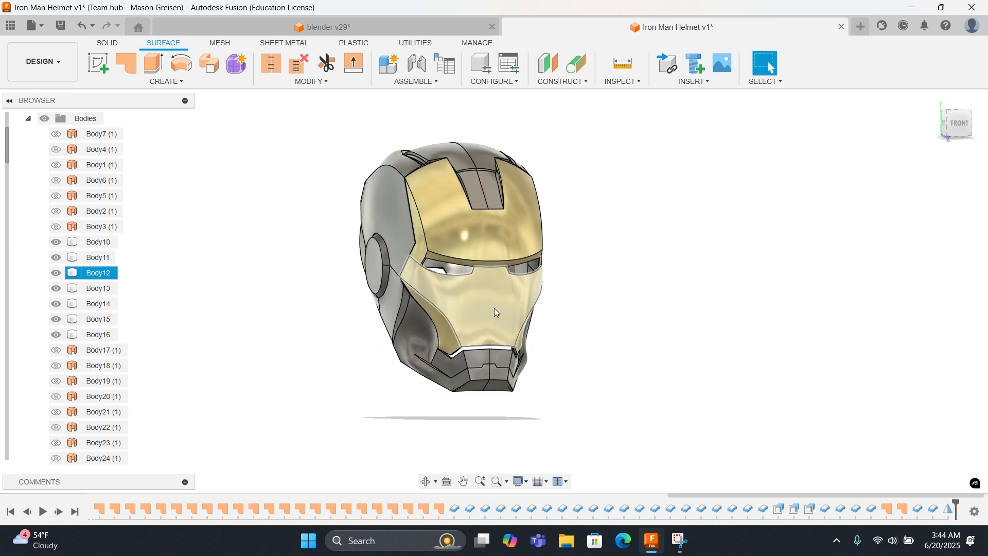
scroll(494, 308, "up", 5)
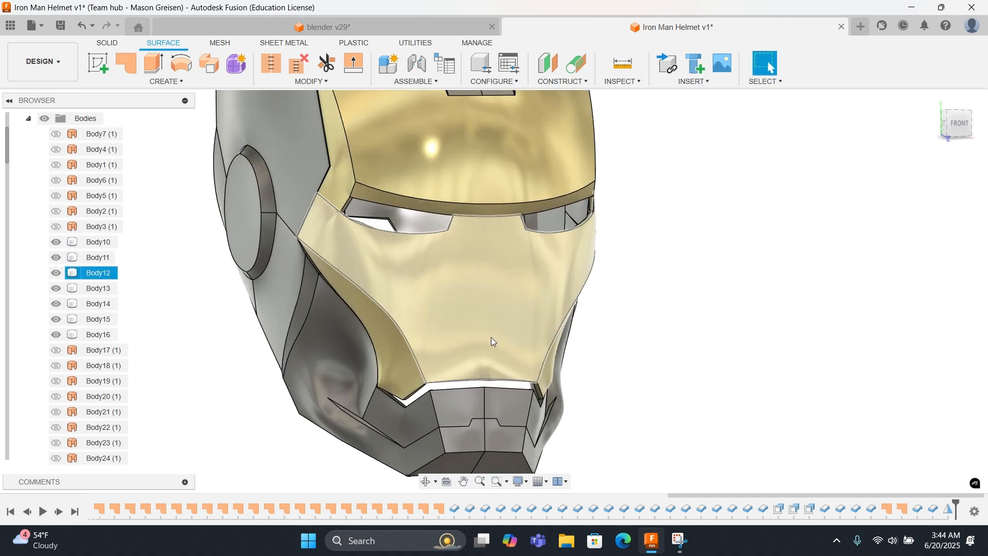
middle_click_drag(590, 329, 530, 332, "shift")
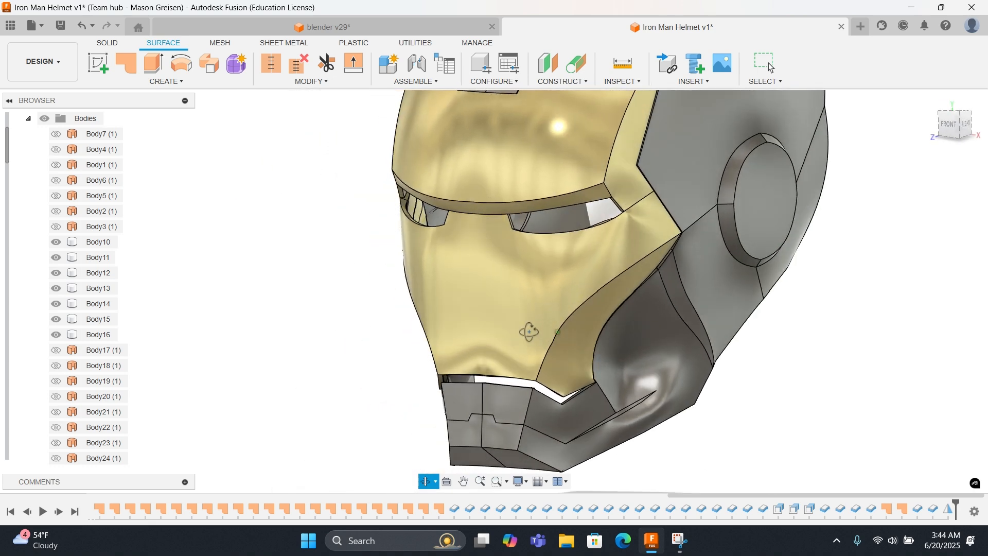
mouse_move(261, 304)
middle_mouse_down("shift")
mouse_move(290, 310)
mouse_move(358, 295)
mouse_move(331, 307)
middle_mouse_up("shift")
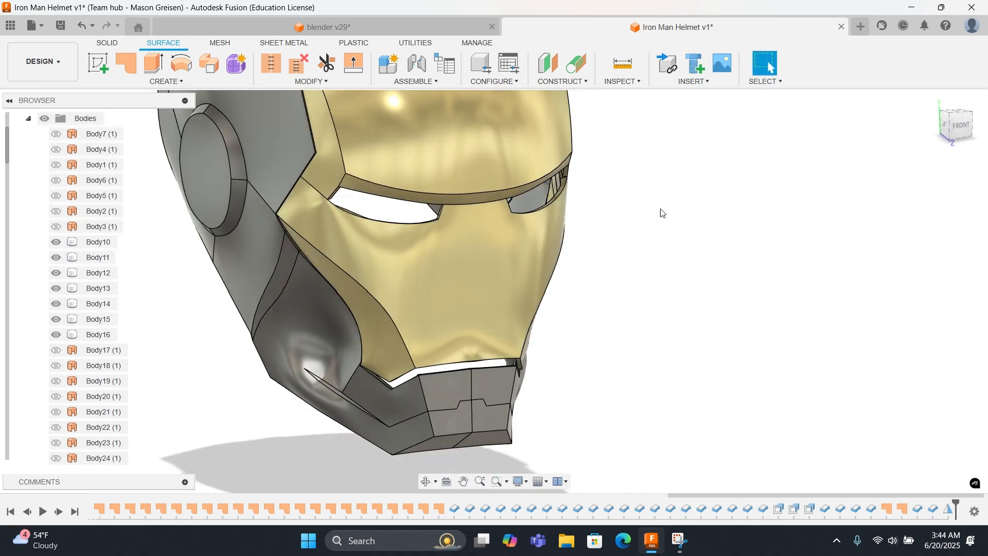
left_click(935, 100)
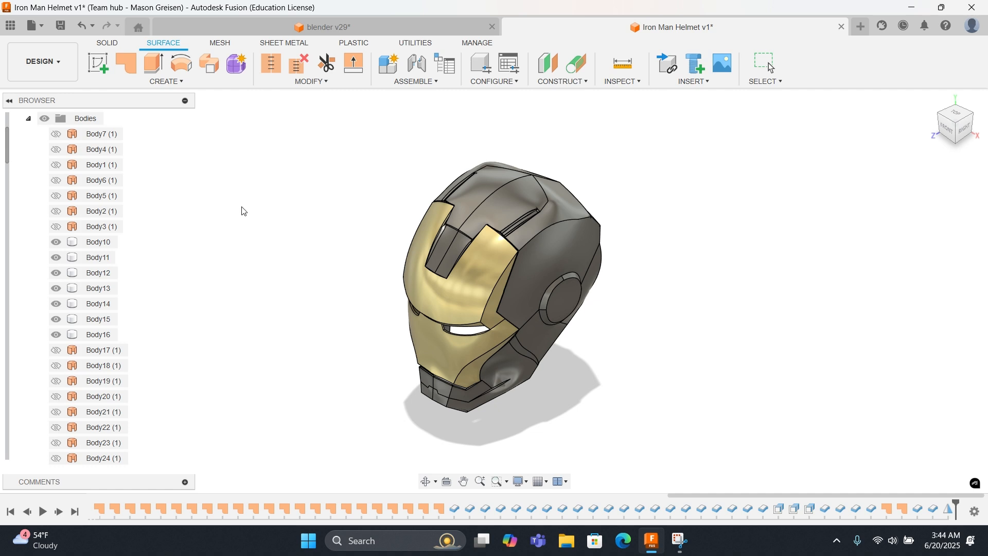
Step: Browse the Metal category of the appearance library for a helmet finish
key("a")
scroll(858, 307, "down", 5)
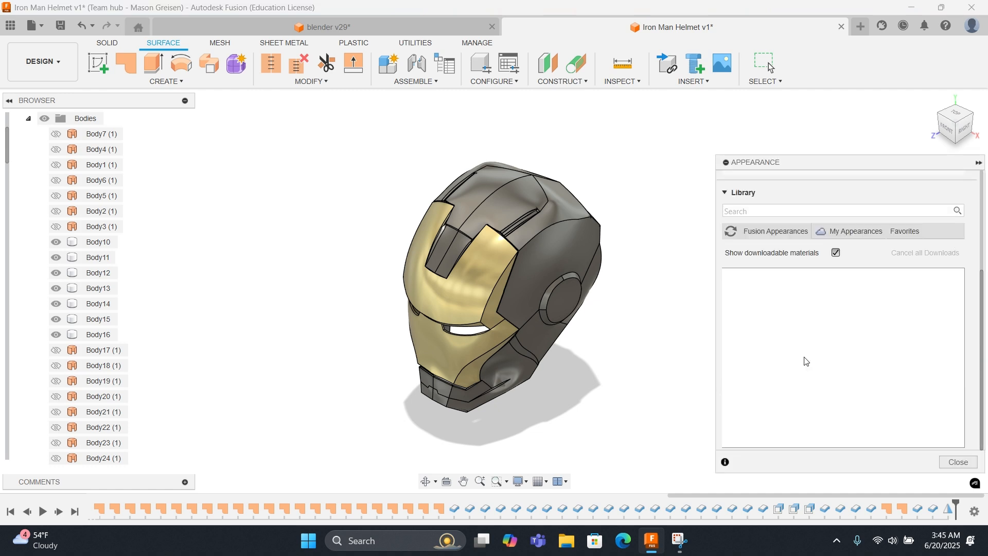
scroll(806, 357, "up", 3)
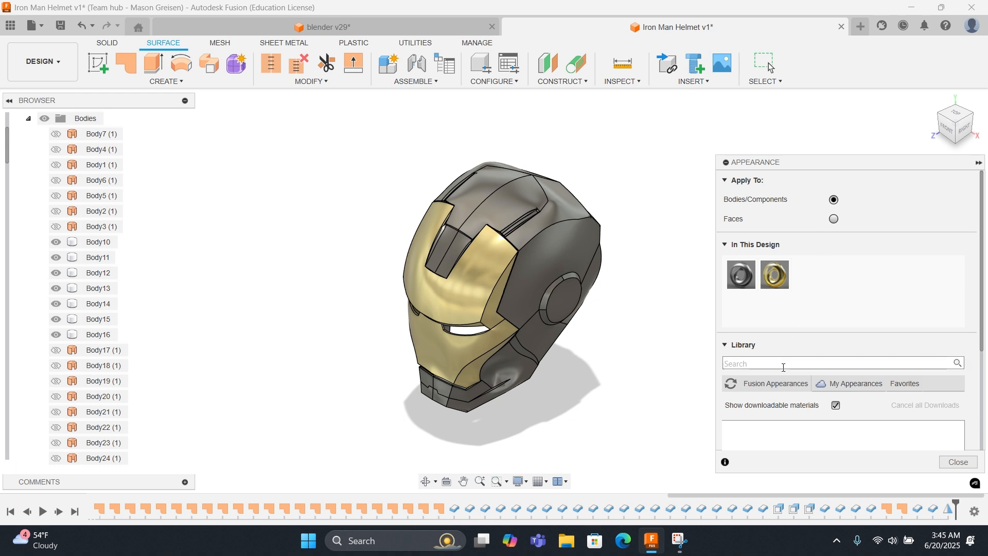
scroll(781, 385, "down", 3)
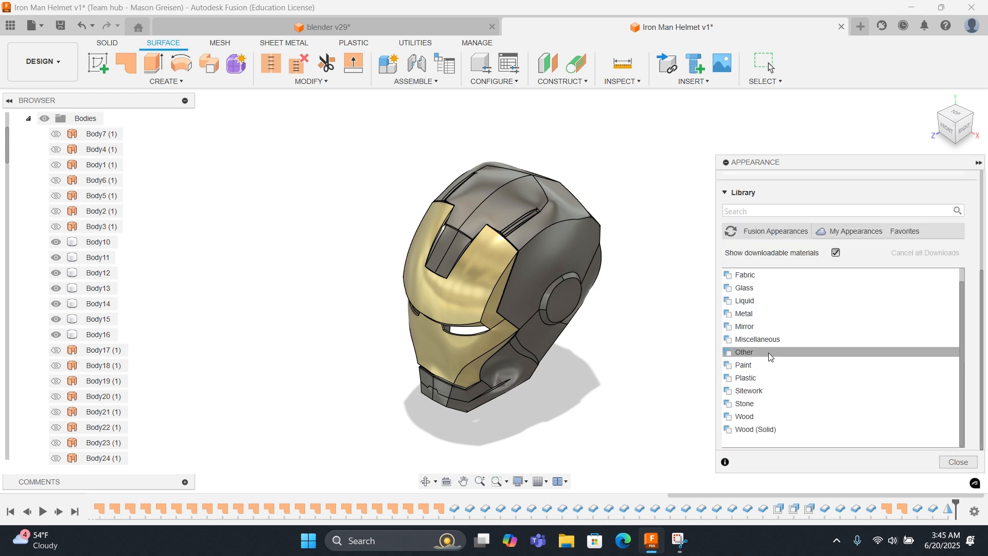
left_click(743, 313)
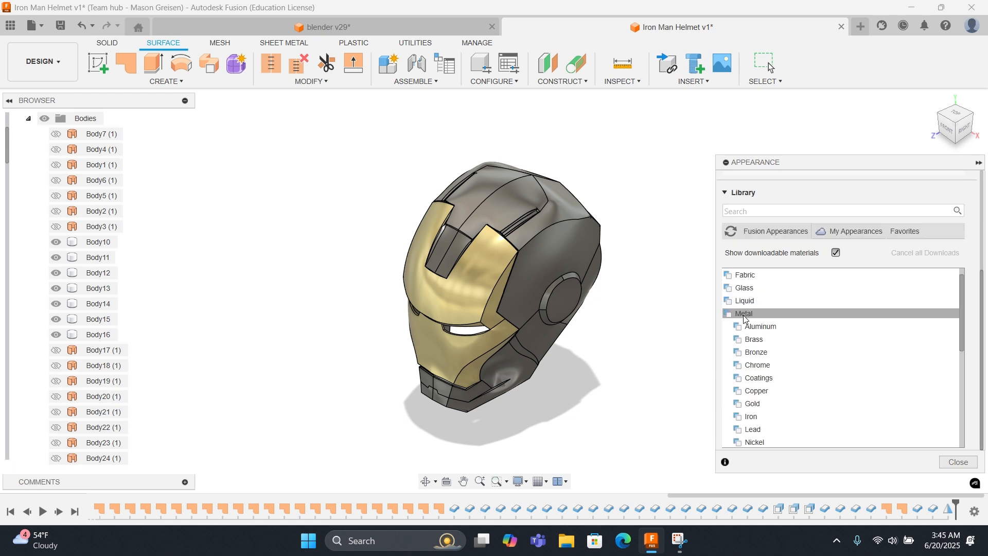
Step: Switch to the blender v29 design and check which red appearance its helmet uses
left_click(298, 20)
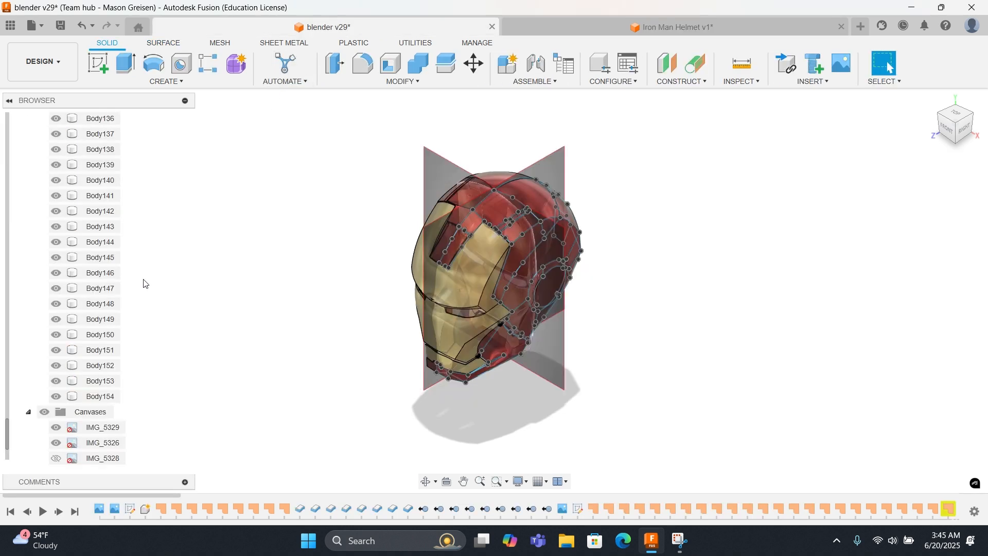
right_click(73, 366)
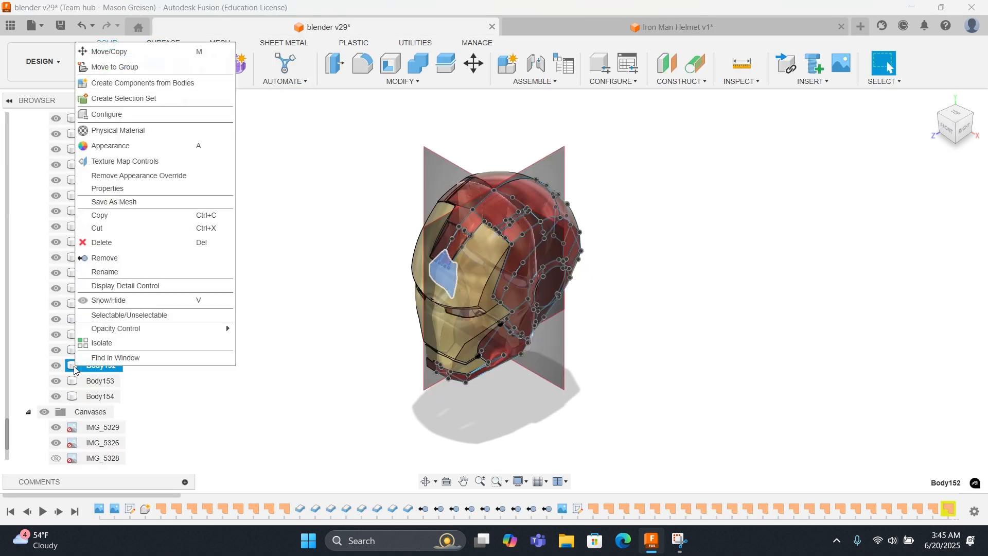
left_click(108, 154)
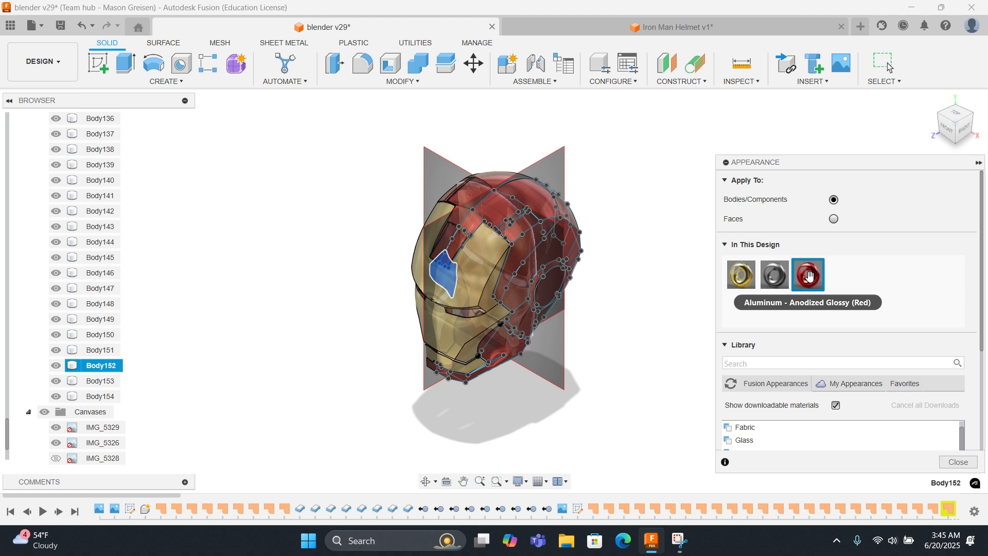
Step: In the Iron Man Helmet design, apply Aluminum - Anodized Glossy (Red) to the large side panel and the rear jaw panel below it
left_click(591, 29)
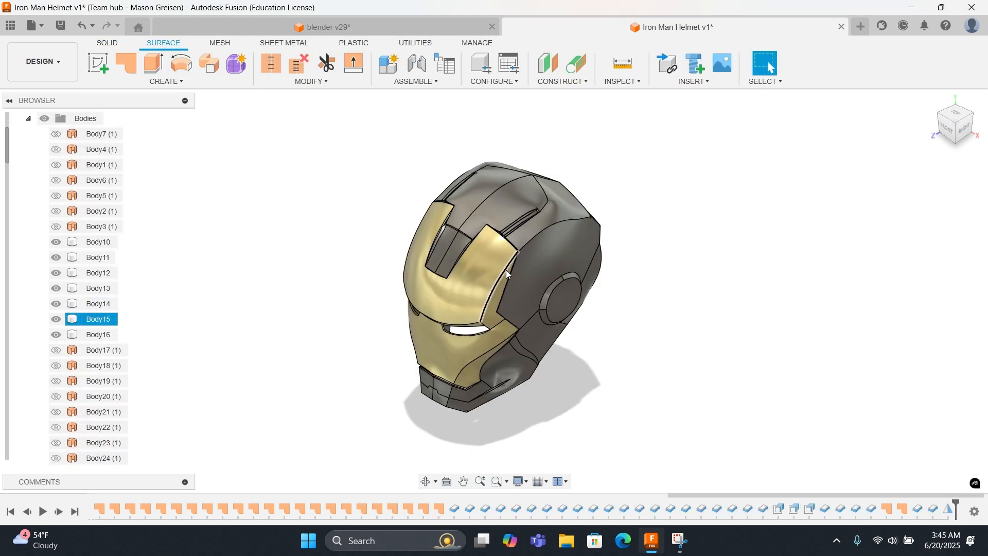
right_click(690, 210)
left_click(689, 166)
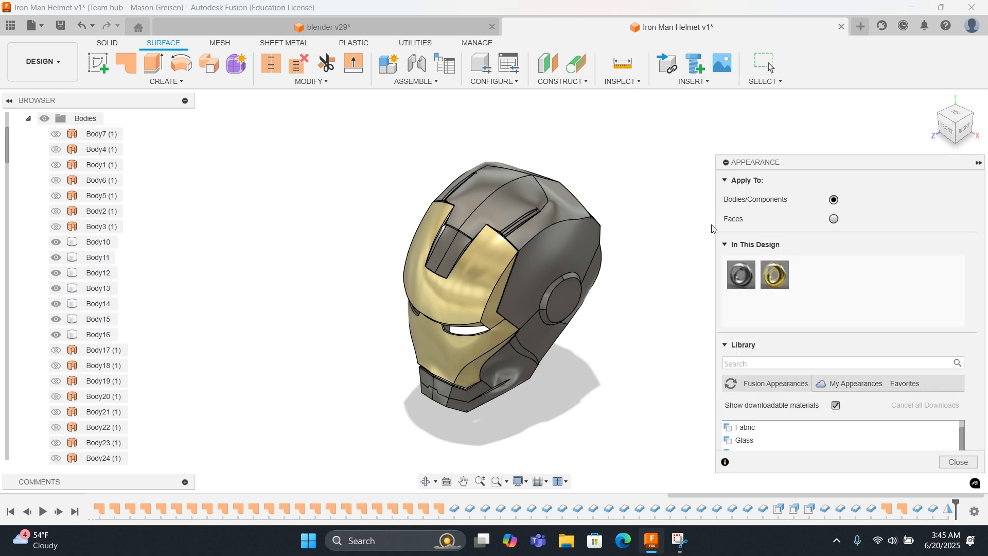
scroll(777, 389, "down", 5)
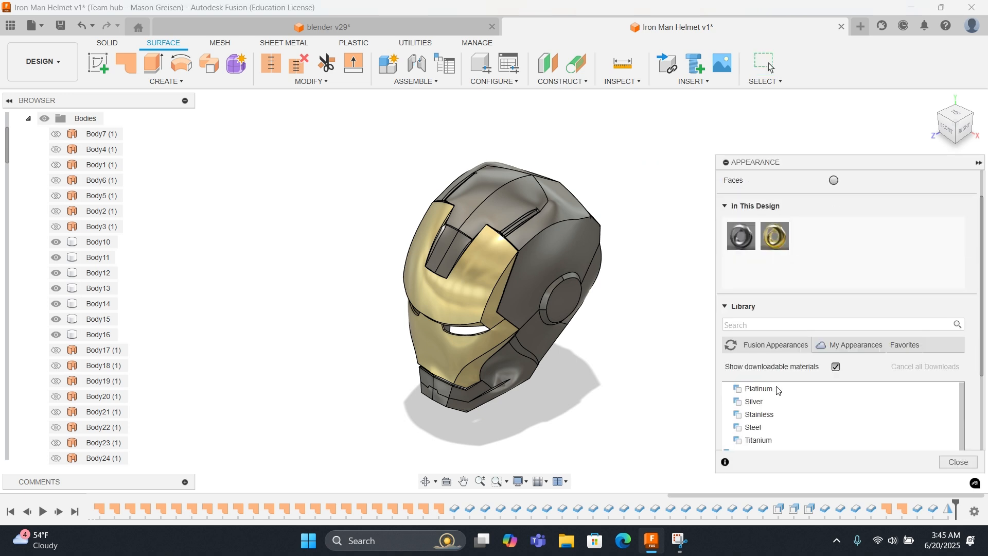
scroll(777, 391, "down", 5)
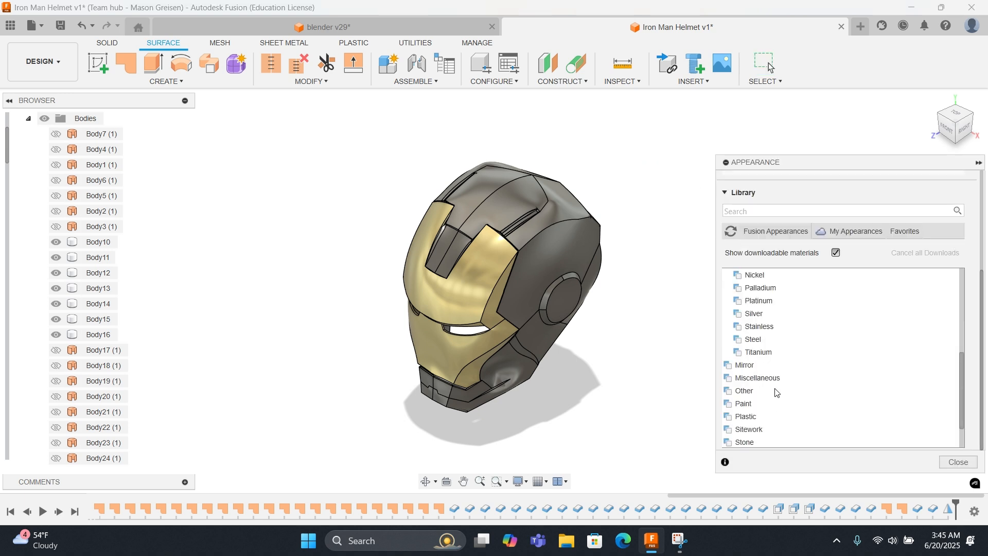
scroll(777, 392, "up", 3)
left_click(754, 278)
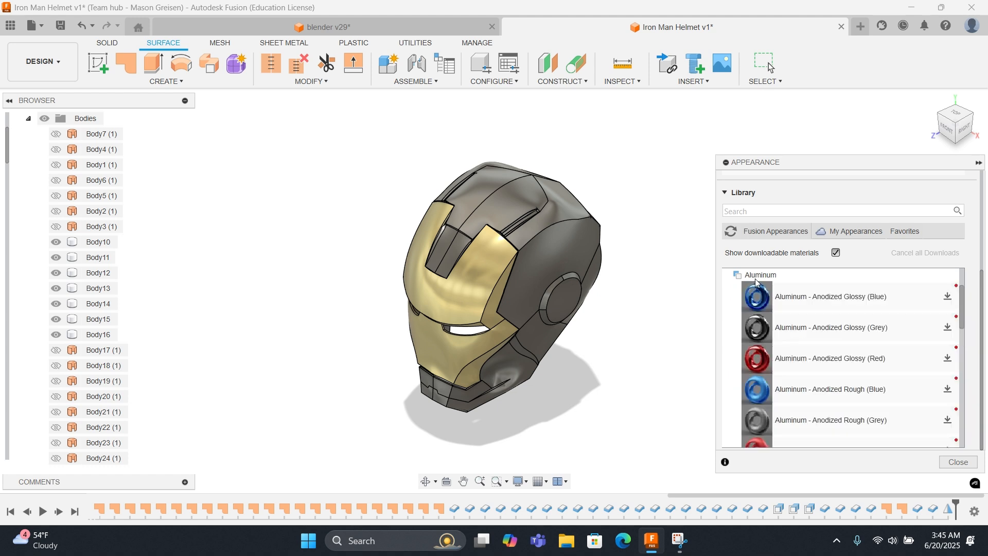
scroll(815, 332, "down", 2)
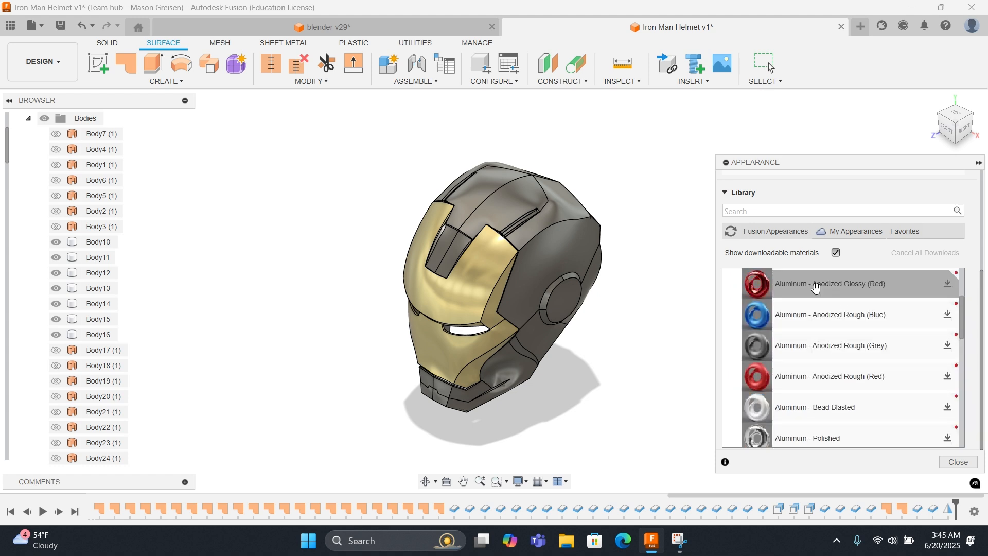
scroll(829, 342, "down", 3)
scroll(828, 342, "up", 6)
left_click_drag(828, 397, 819, 237)
left_click_drag(808, 204, 542, 256)
left_click_drag(785, 396, 530, 329)
Step: Switch to the blender v29 design and hide its canvases IMG_5329 and IMG_5326 to view the reference helmet's colours
left_click(328, 27)
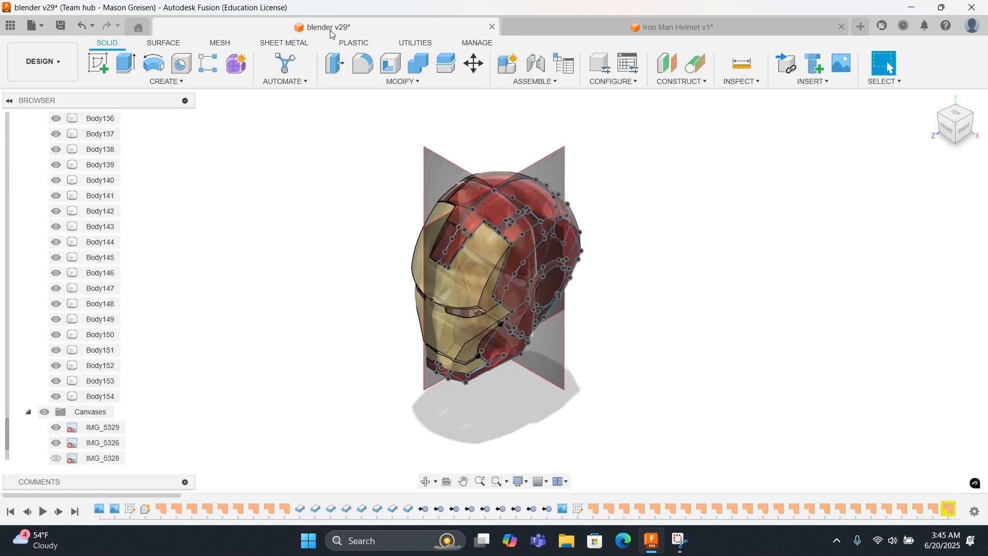
left_click(56, 427)
left_click(55, 442)
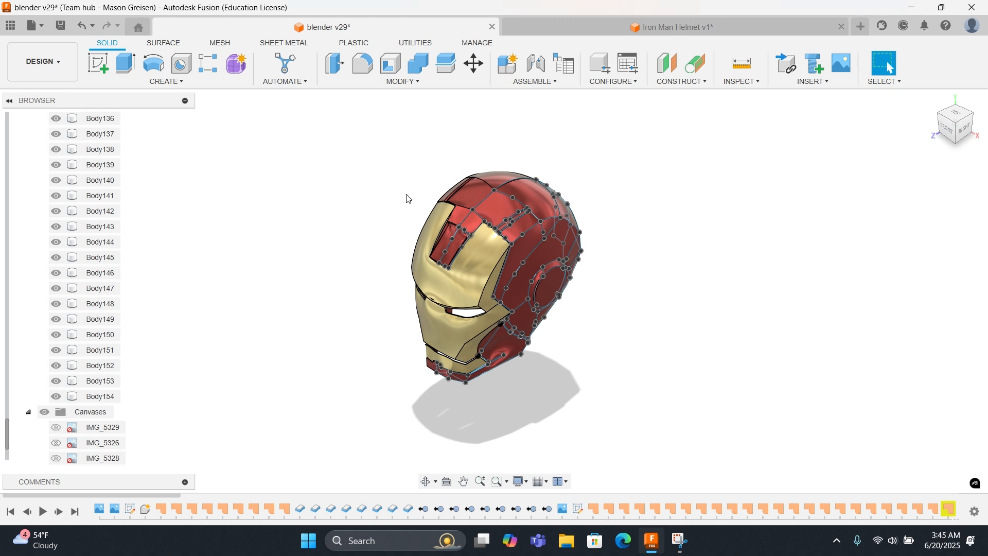
Step: Back in the Iron Man Helmet design, apply Aluminum - Anodized Glossy (Red) to the crown panel beside the forehead slot
left_click(604, 24)
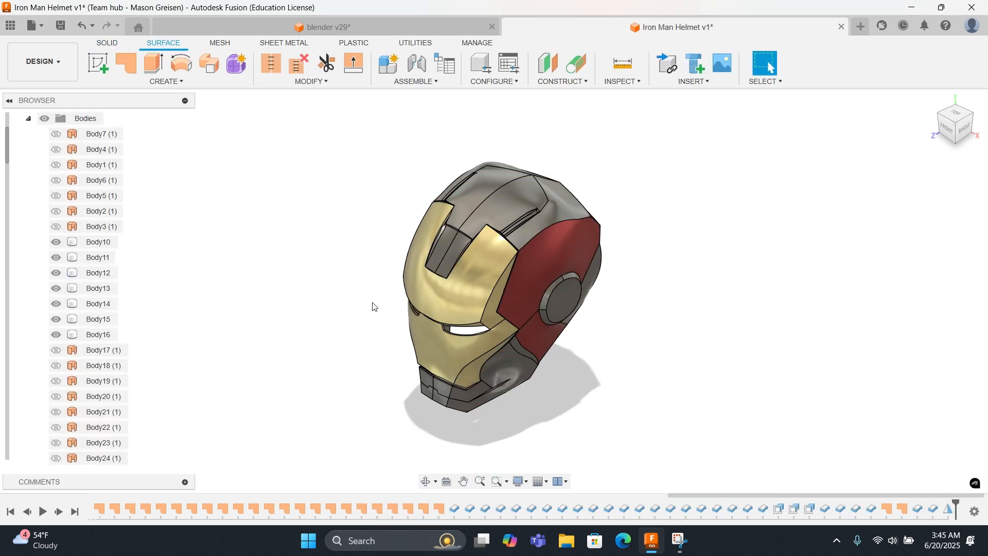
key("a")
left_click_drag(782, 277, 530, 205)
left_click_drag(799, 267, 649, 257)
left_click_drag(521, 225, 521, 224)
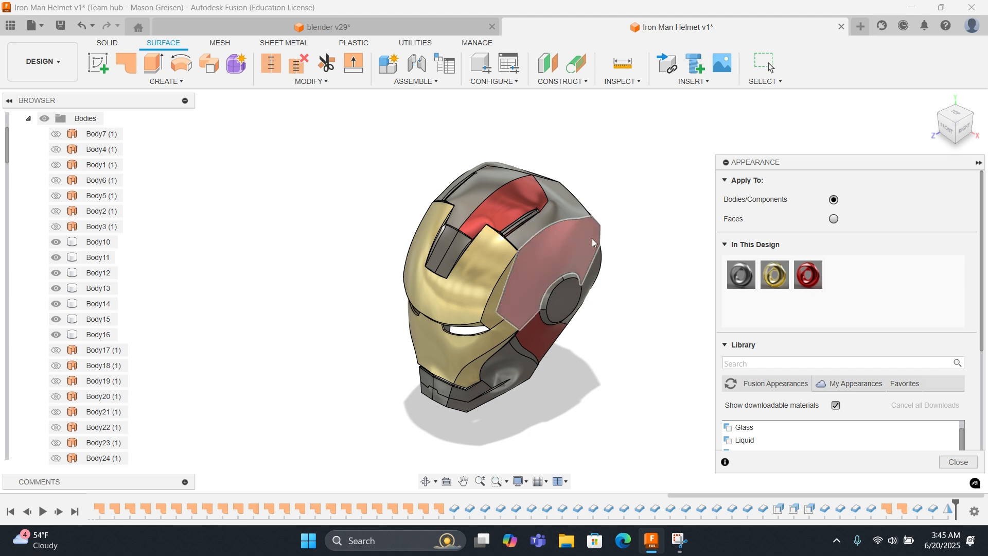
Step: Apply Aluminum - Anodized Glossy (Red) to all the bodies from Body42 through Body66
scroll(86, 263, "down", 10)
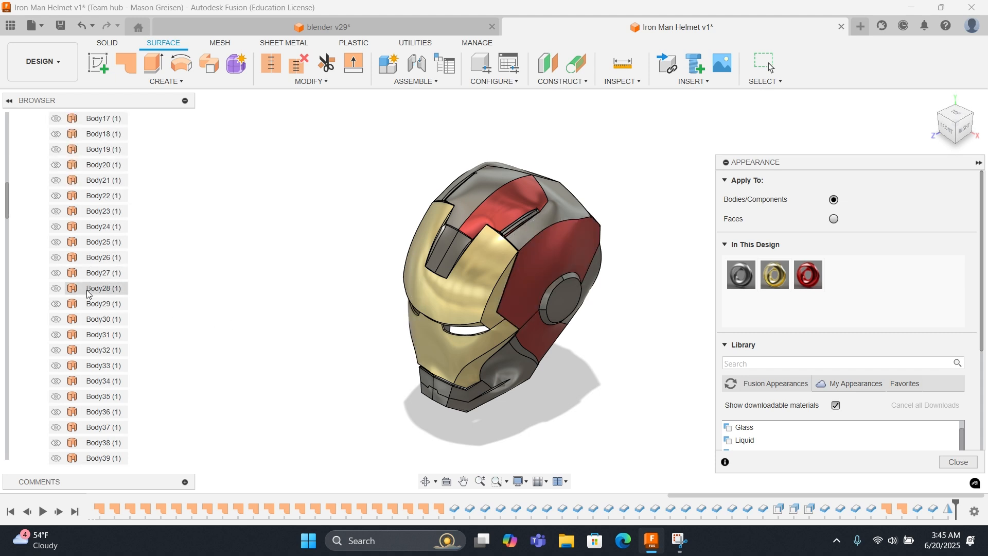
left_click(89, 274)
scroll(88, 288, "down", 8)
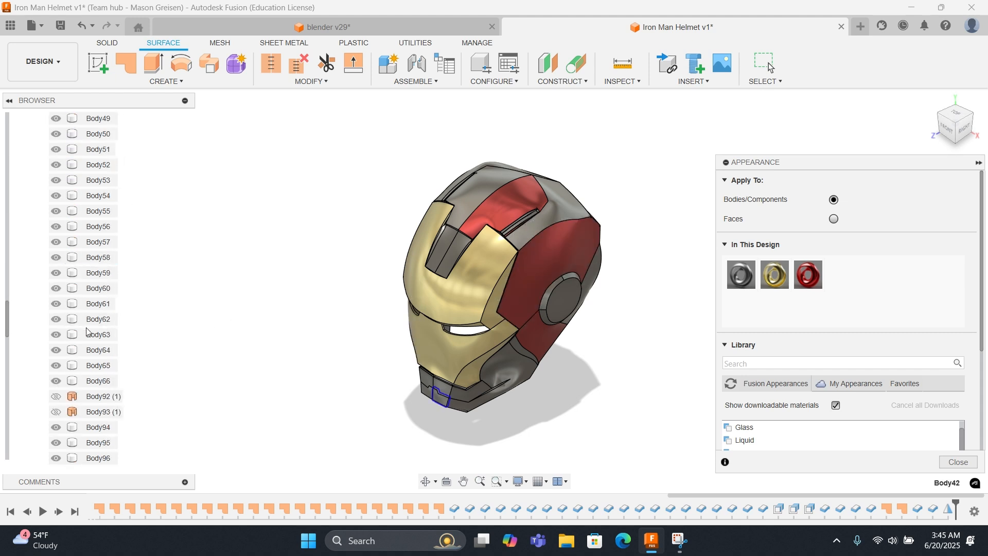
left_click(89, 304, "shift")
left_click_drag(808, 274, 87, 223)
left_click(179, 265)
Step: Apply Aluminum - Anodized Glossy (Red) to the mirrored bodies from Body94 through Body122 and finish the appearance assignment
scroll(130, 316, "up", 4)
scroll(463, 287, "down", 5)
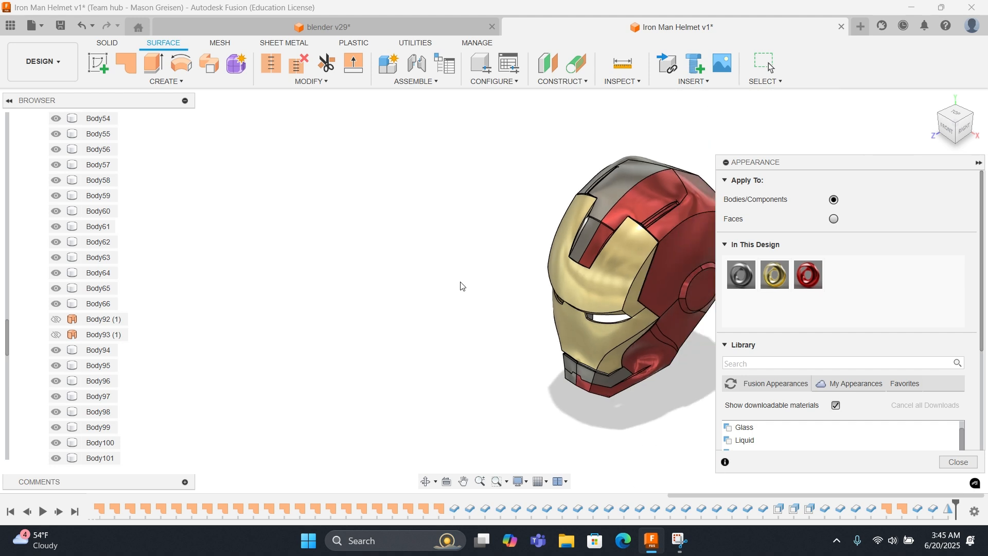
scroll(122, 337, "up", 6)
scroll(103, 329, "down", 3)
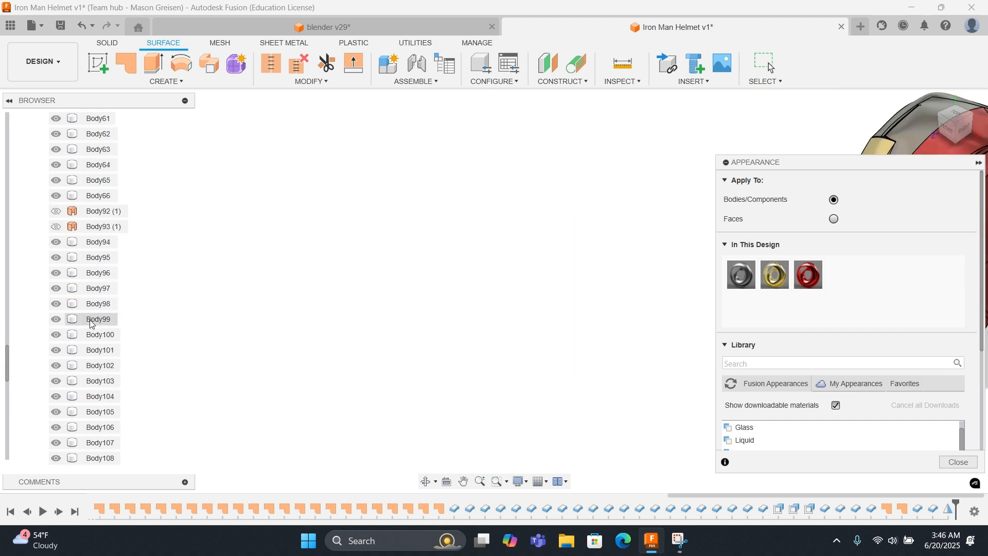
left_click(94, 246)
scroll(88, 319, "down", 9)
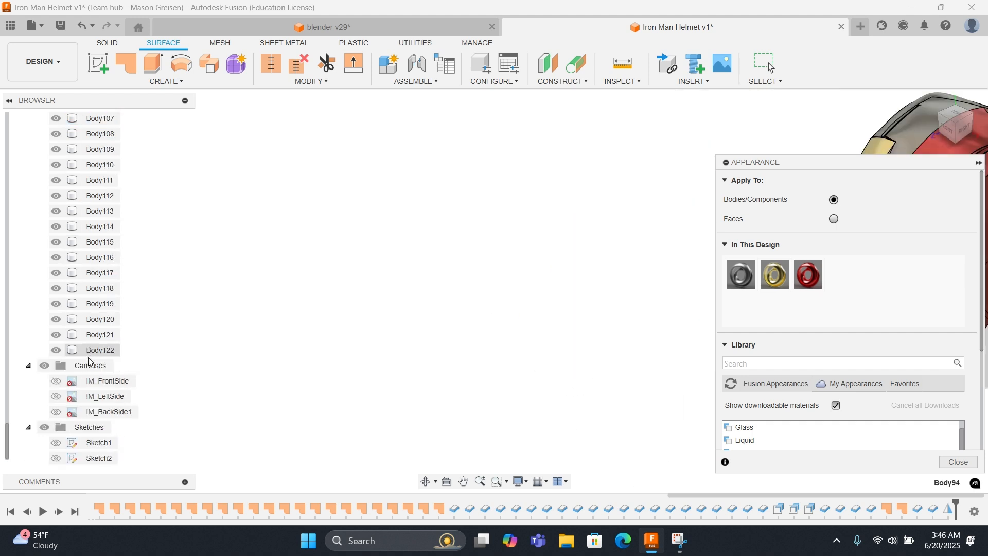
left_click(88, 353, "shift")
left_click_drag(808, 275, 97, 241)
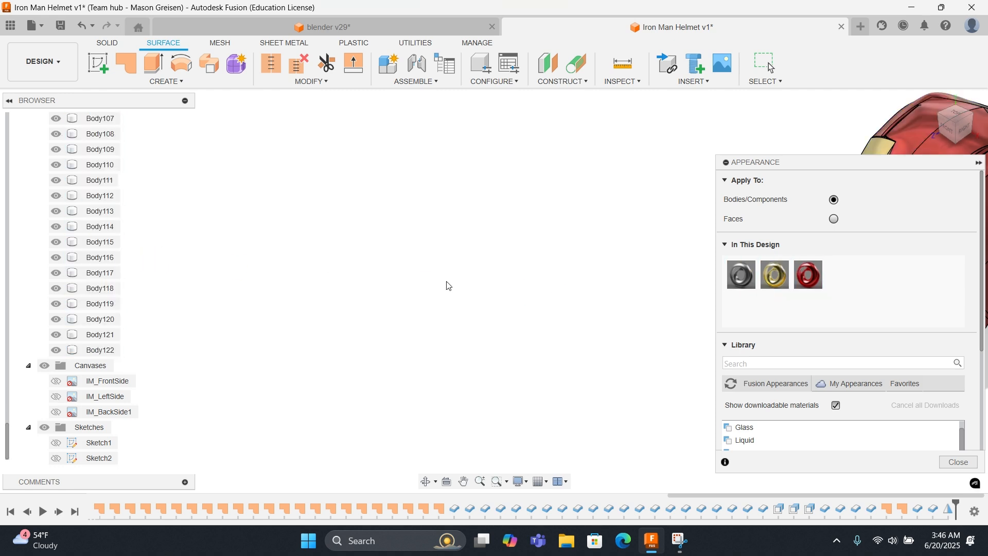
left_click(958, 462)
Step: Apply the design's gold appearance to the four upper chin panels just below the faceplate, two on each side, and finish the appearance assignment
left_click(932, 100)
middle_click_drag(545, 314, 594, 281, "shift")
scroll(551, 339, "up", 3)
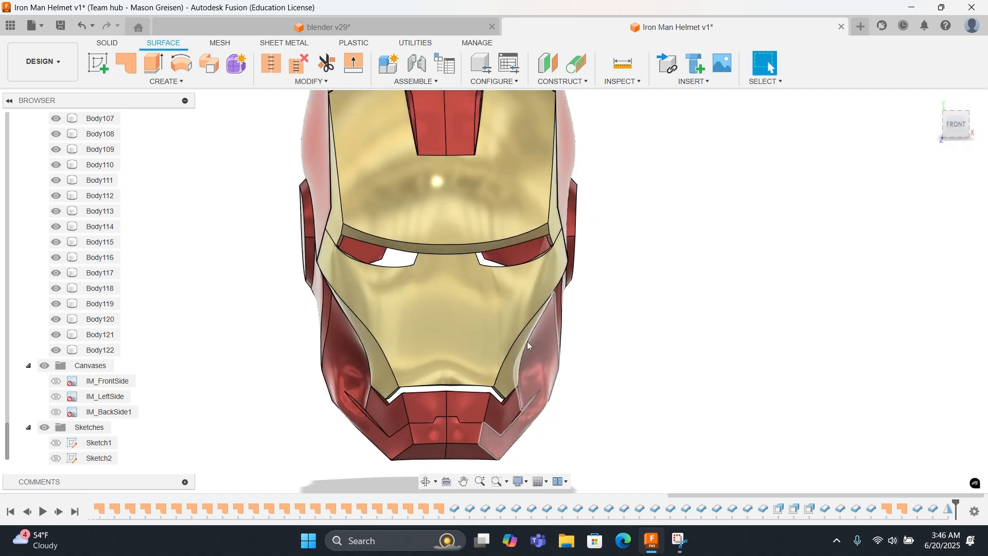
key("a")
left_click_drag(774, 274, 470, 393)
left_click_drag(774, 276, 511, 405)
left_click_drag(774, 275, 432, 397)
left_click_drag(774, 276, 393, 415)
left_click(931, 100)
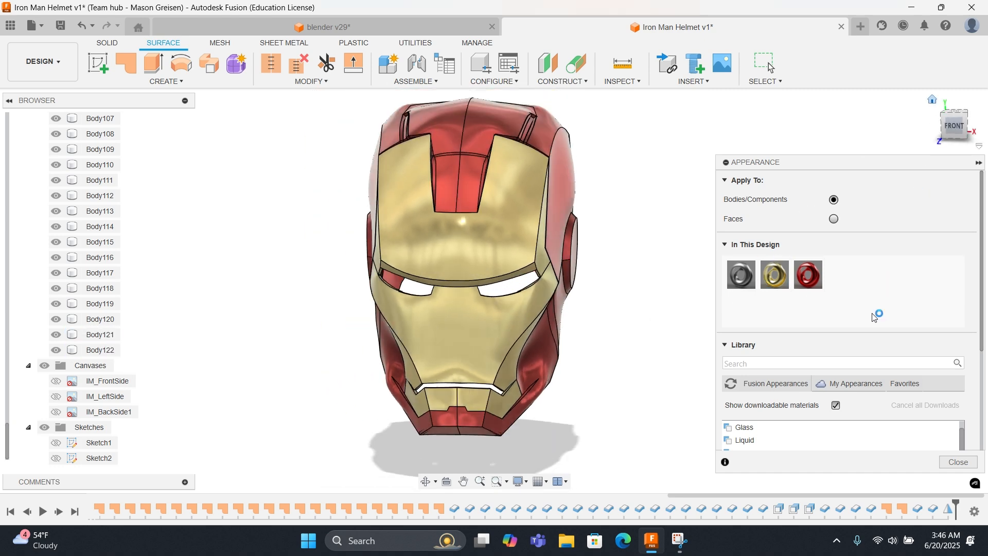
left_click(958, 462)
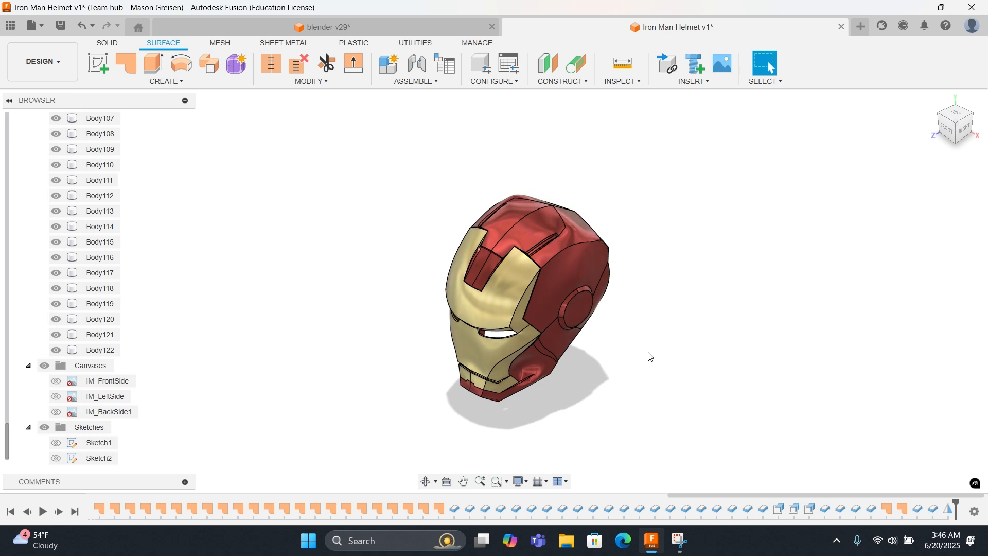
scroll(650, 356, "up", 2)
scroll(649, 357, "down", 1)
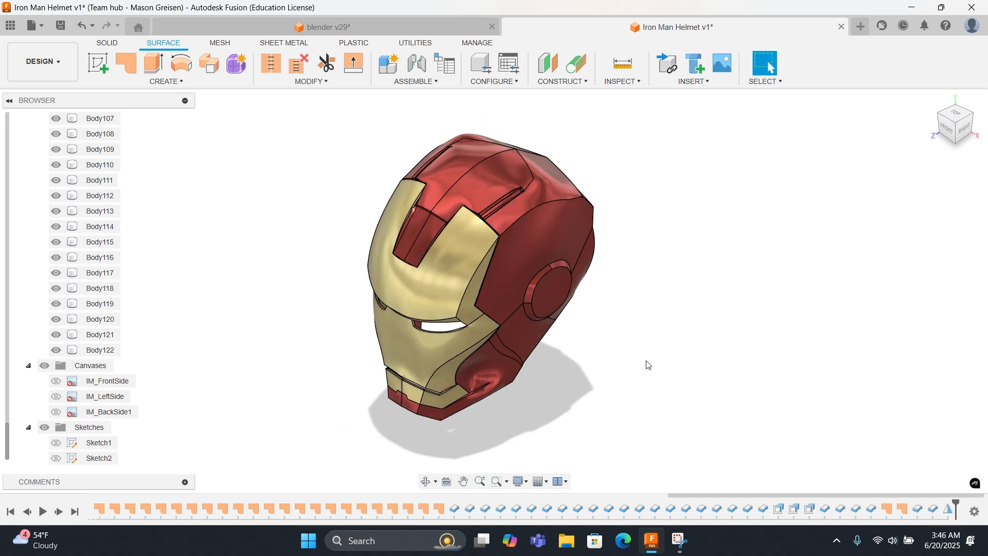